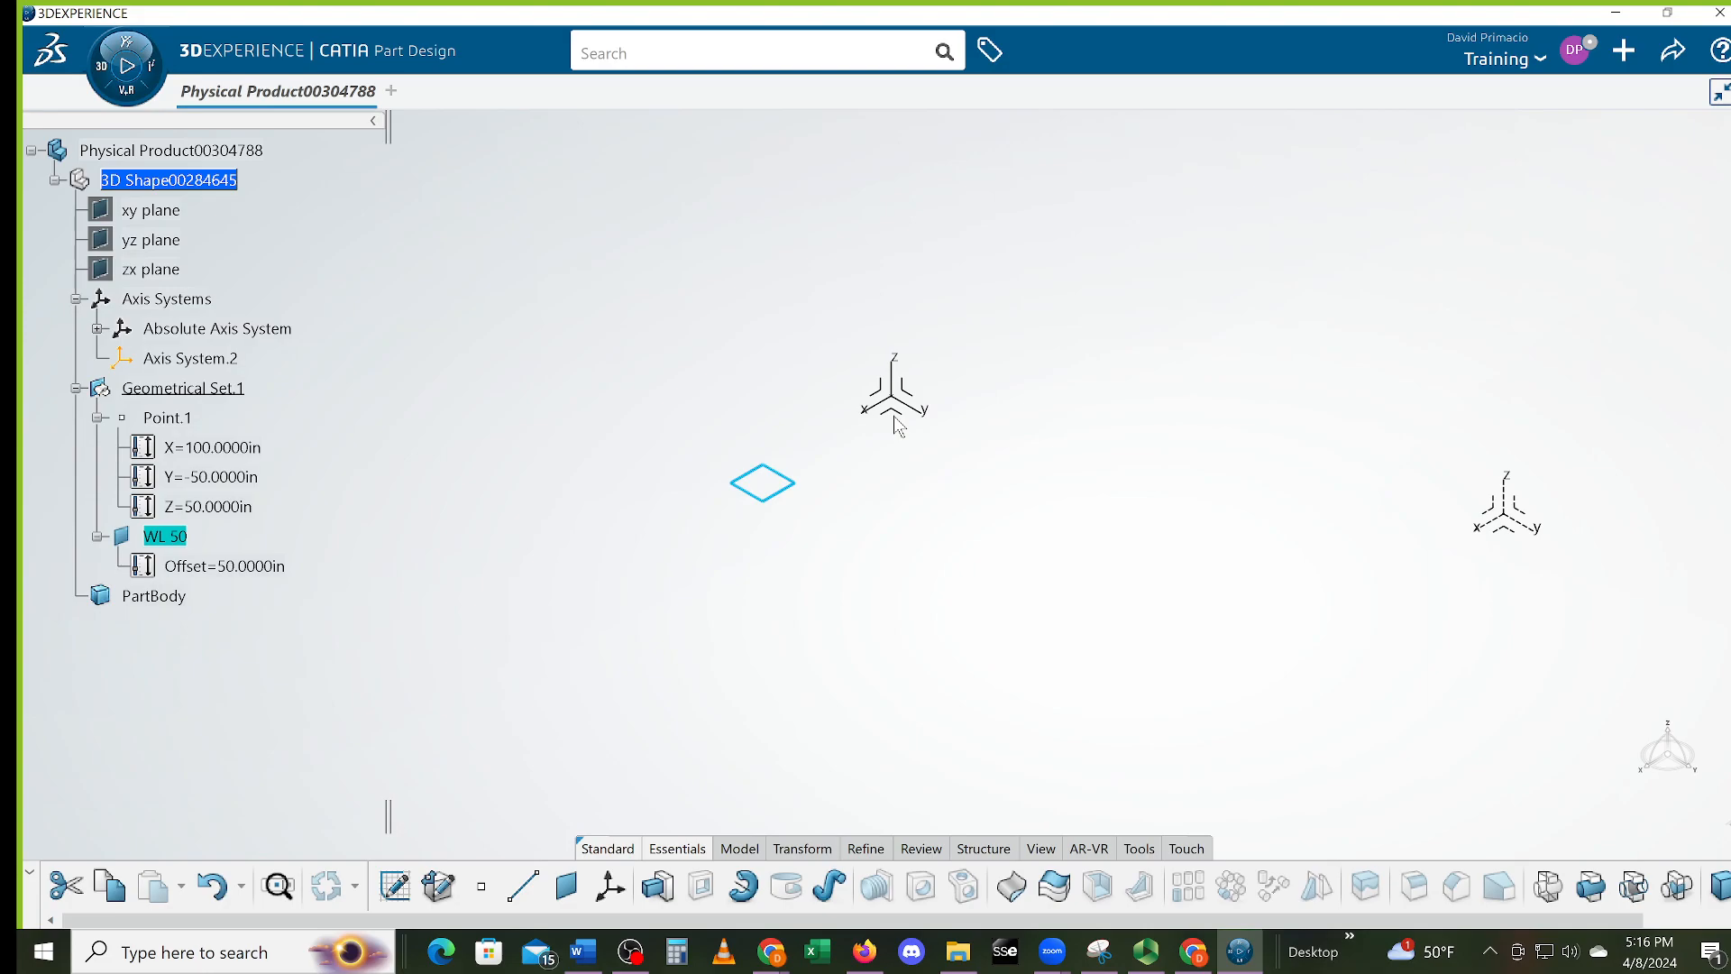
Create Plane.2 offset 50.625 in from the absolute axis system's XY plane
{"action": "left_click", "coordinate": [1508, 534]}
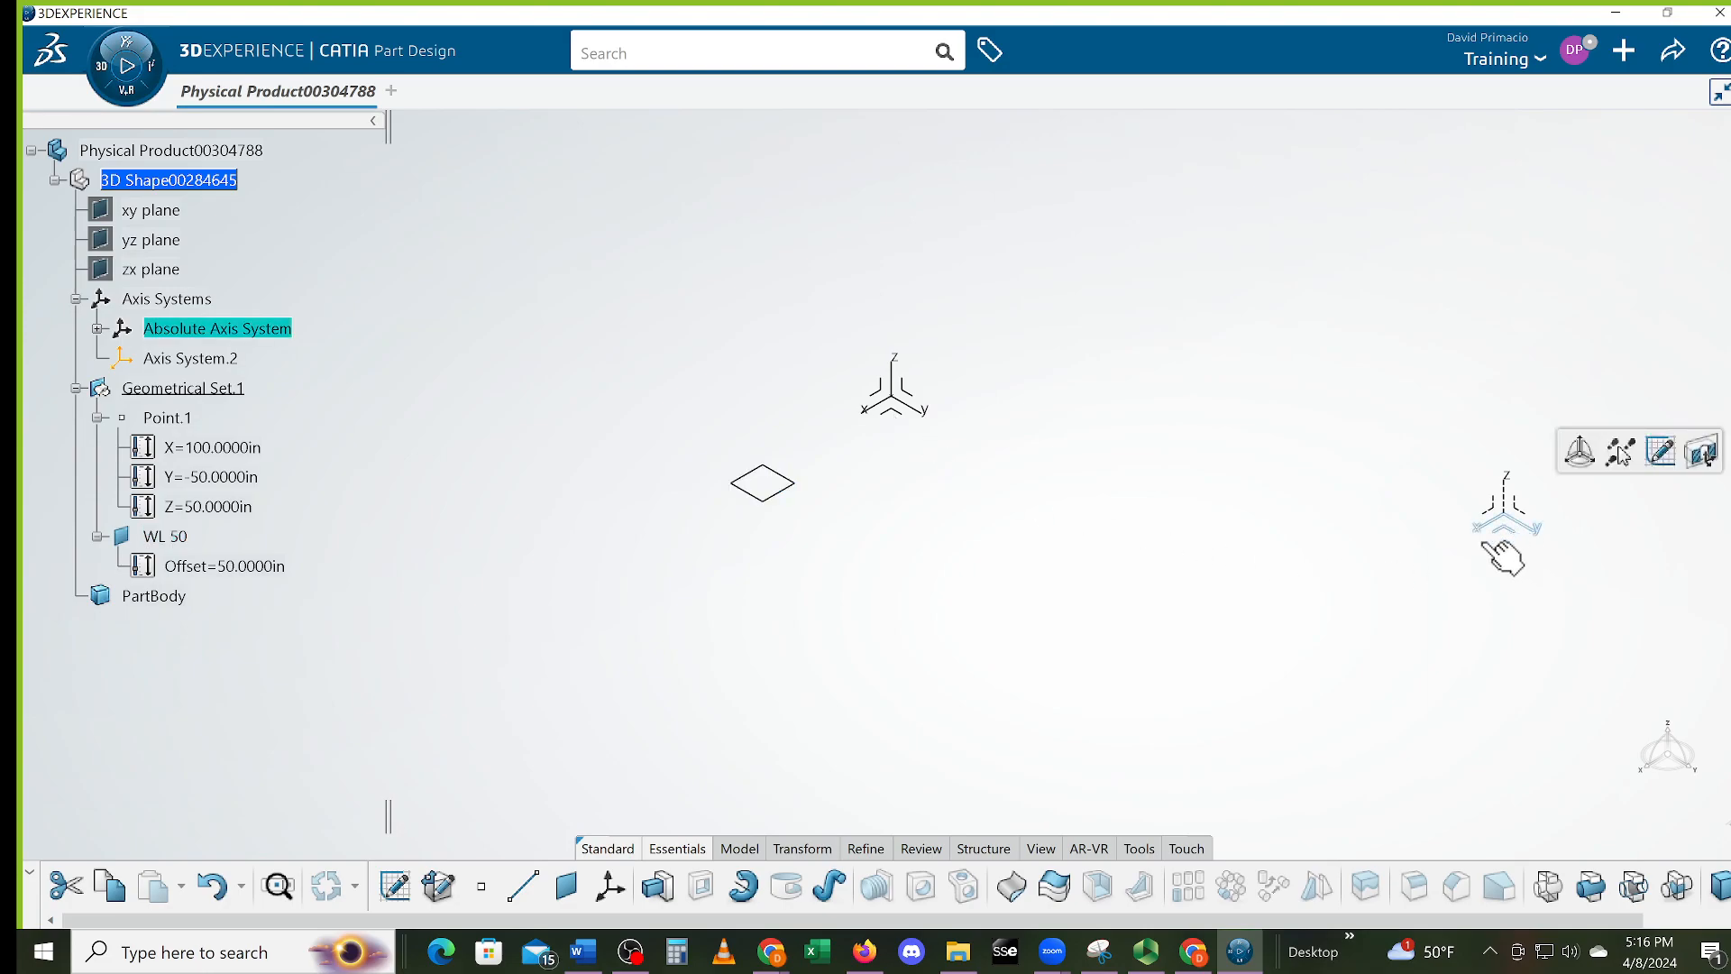
{"action": "left_click", "coordinate": [567, 888]}
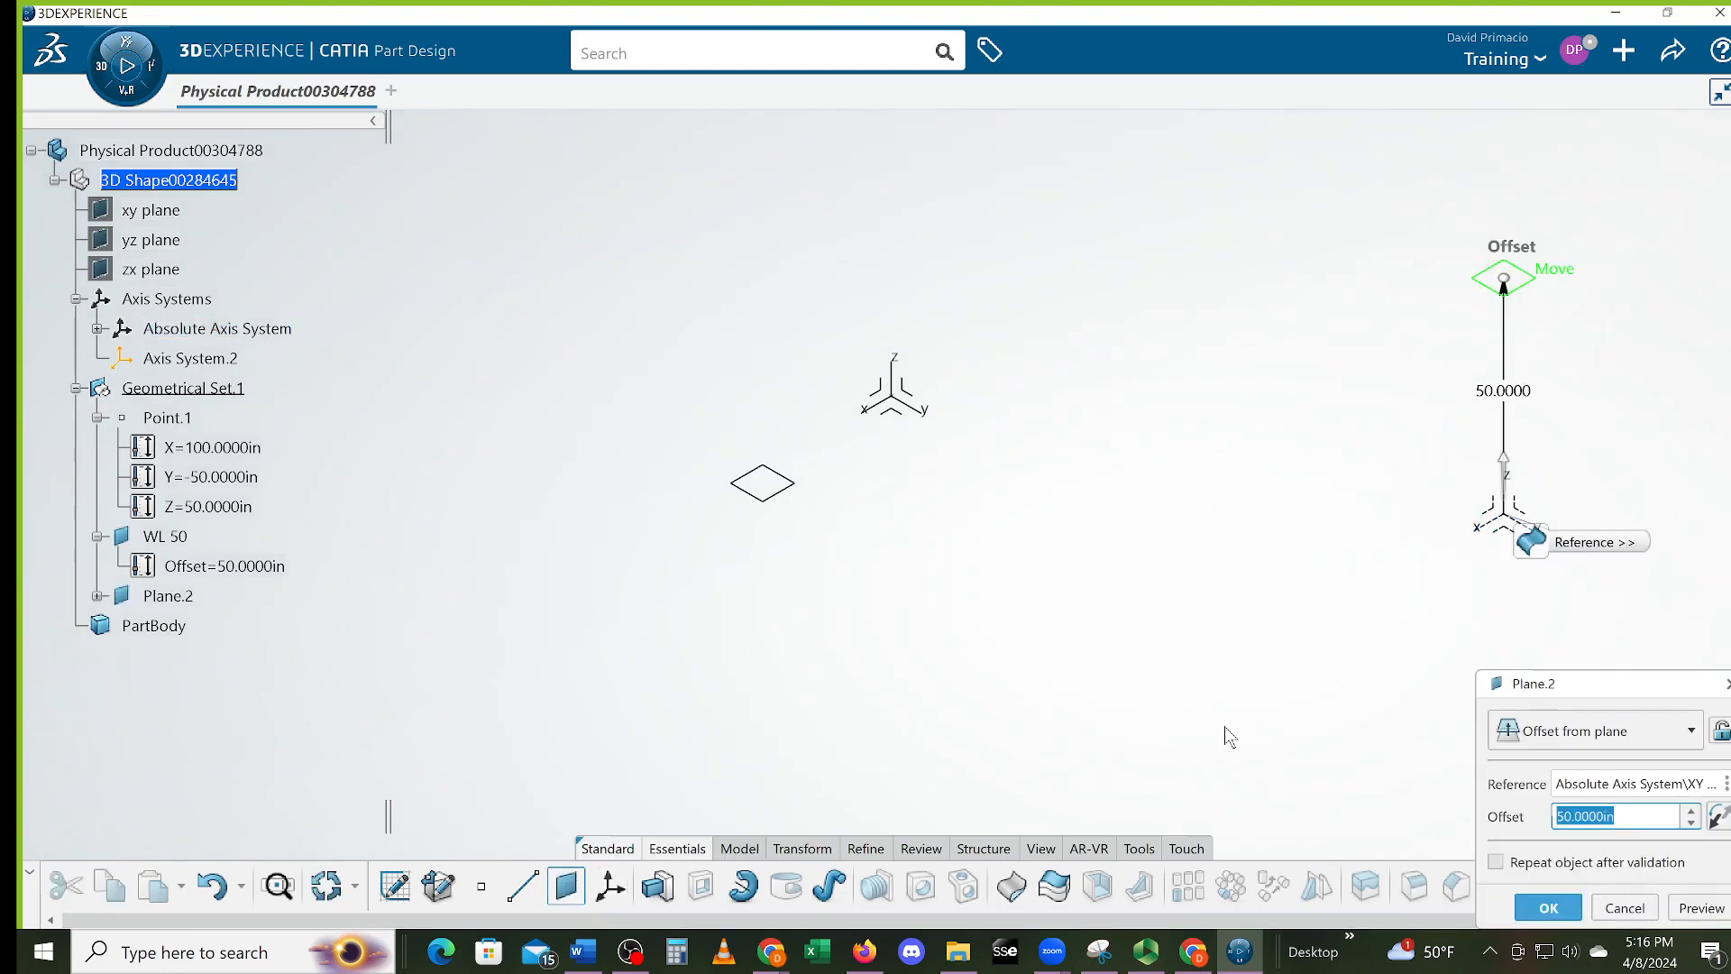
{"action": "type", "text": "50+"}
{"action": "left_click", "coordinate": [1533, 909]}
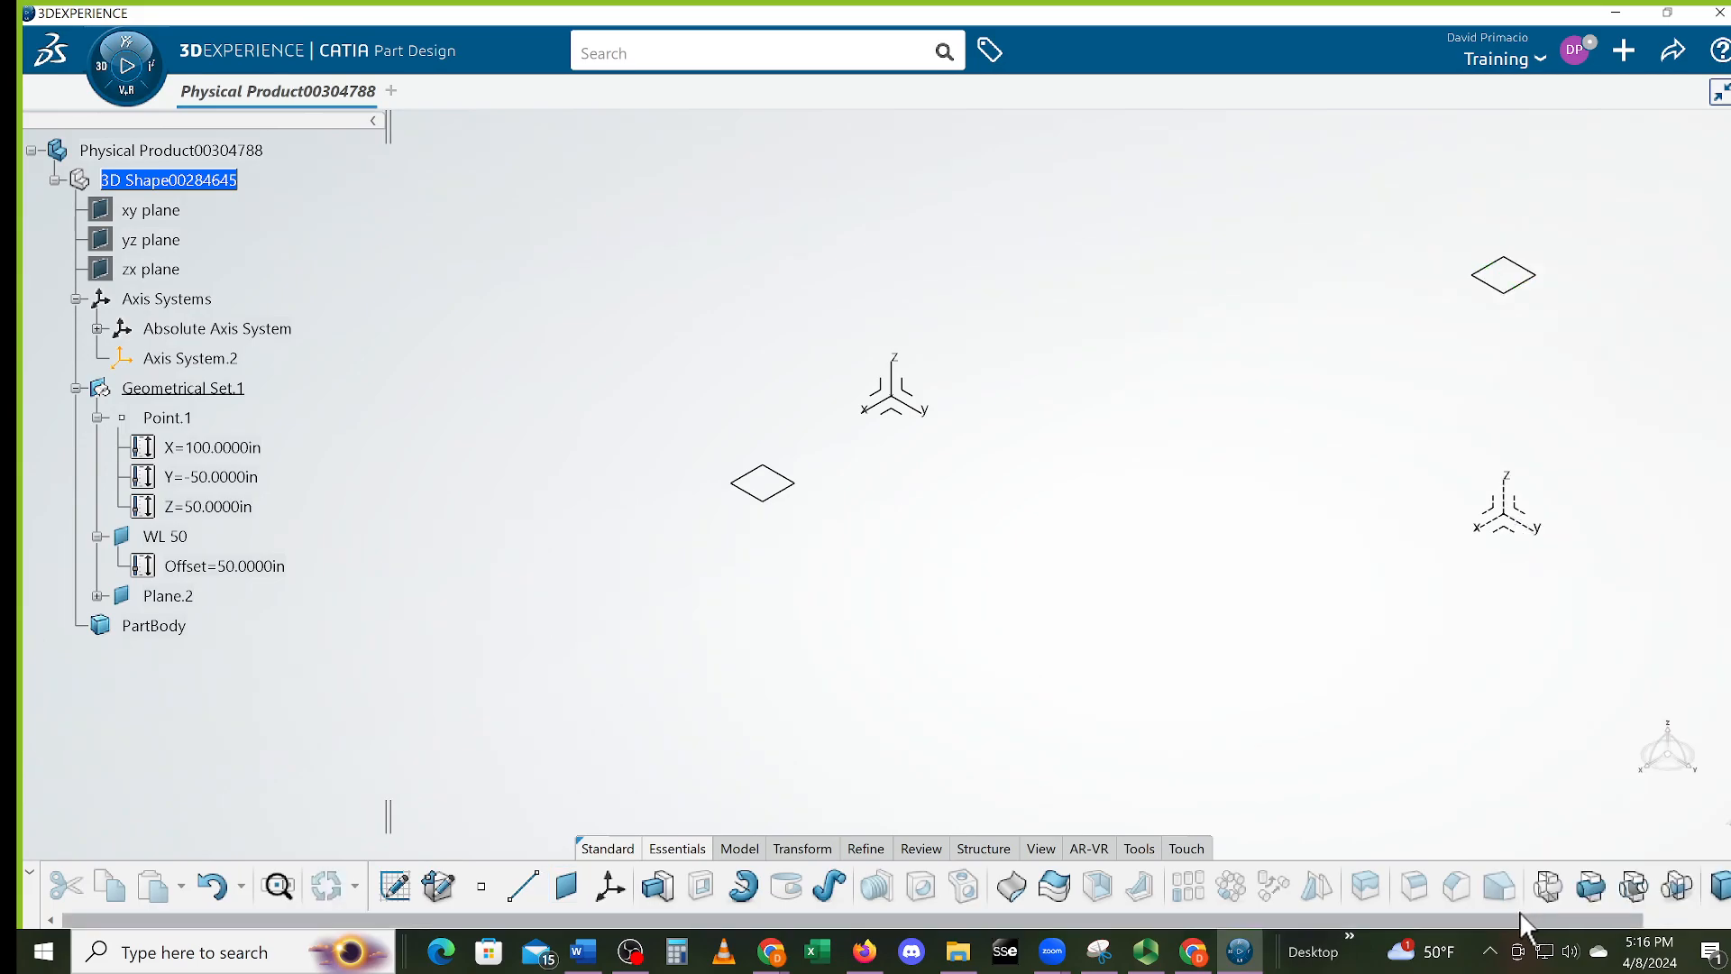
Move Plane.2's displayed position next to the WL 50 plane
{"action": "double_click", "coordinate": [1504, 276]}
{"action": "mouse_move", "coordinate": [1548, 295]}
{"action": "left_mouse_down"}
{"action": "mouse_move", "coordinate": [775, 489]}
{"action": "mouse_move", "coordinate": [758, 490]}
{"action": "mouse_move", "coordinate": [817, 478]}
{"action": "mouse_move", "coordinate": [756, 426]}
{"action": "mouse_move", "coordinate": [879, 508]}
{"action": "left_mouse_up"}
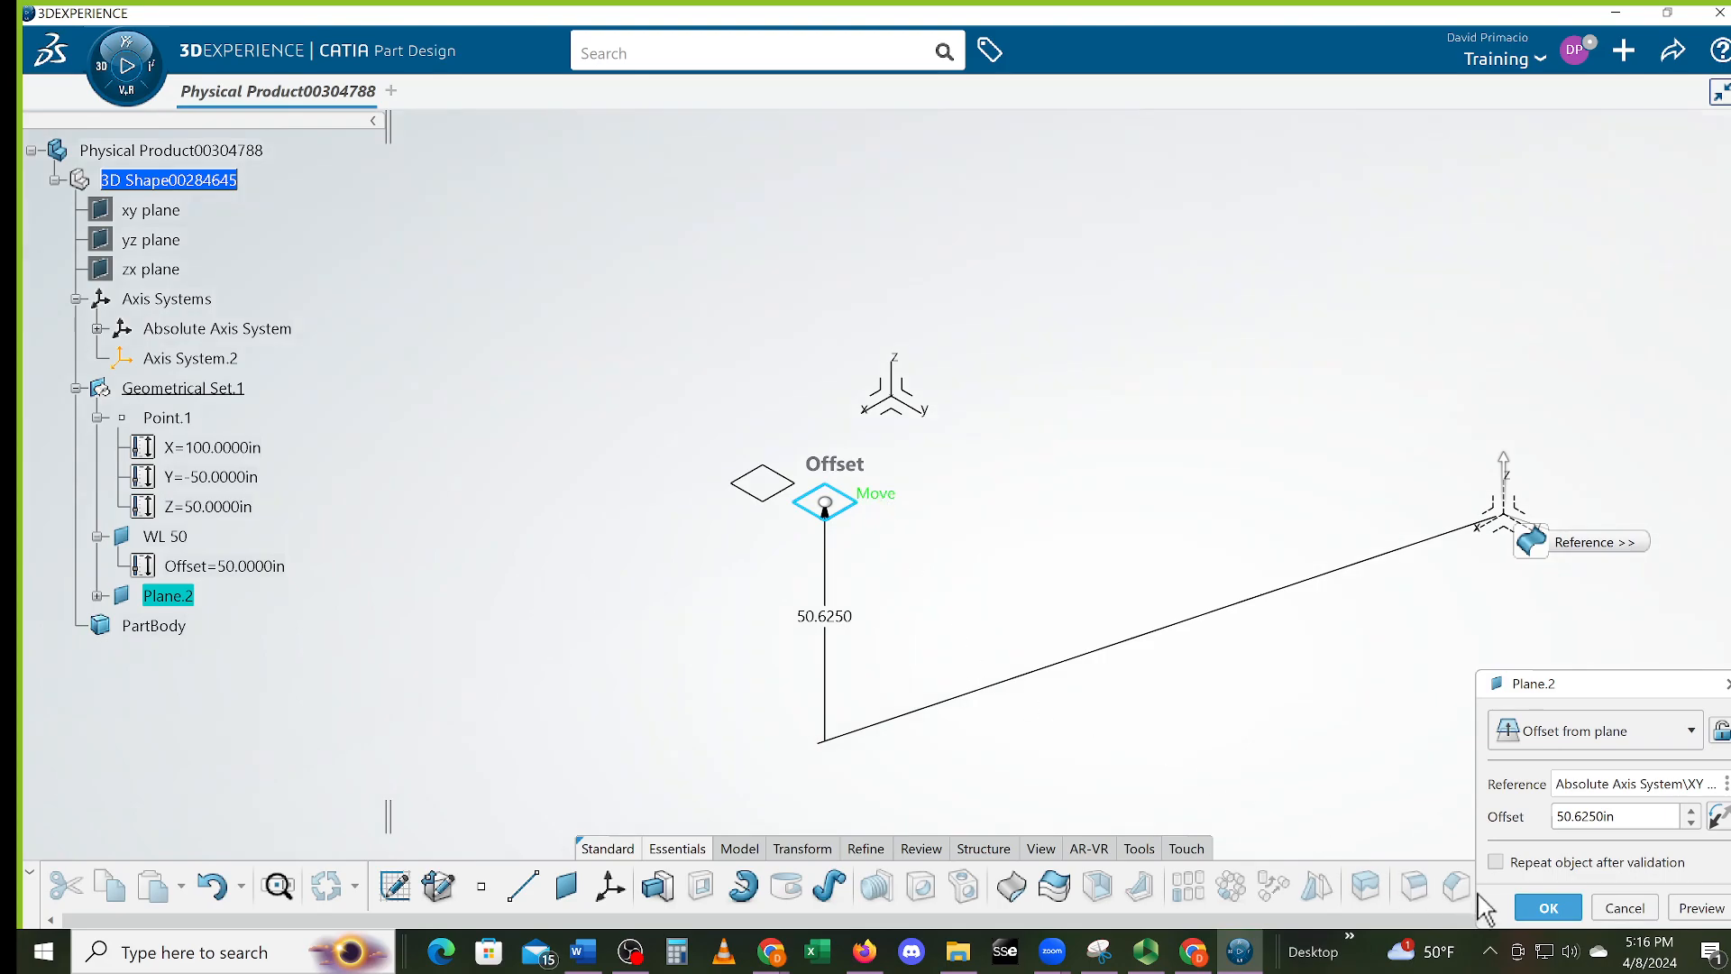
{"action": "left_click", "coordinate": [1544, 907]}
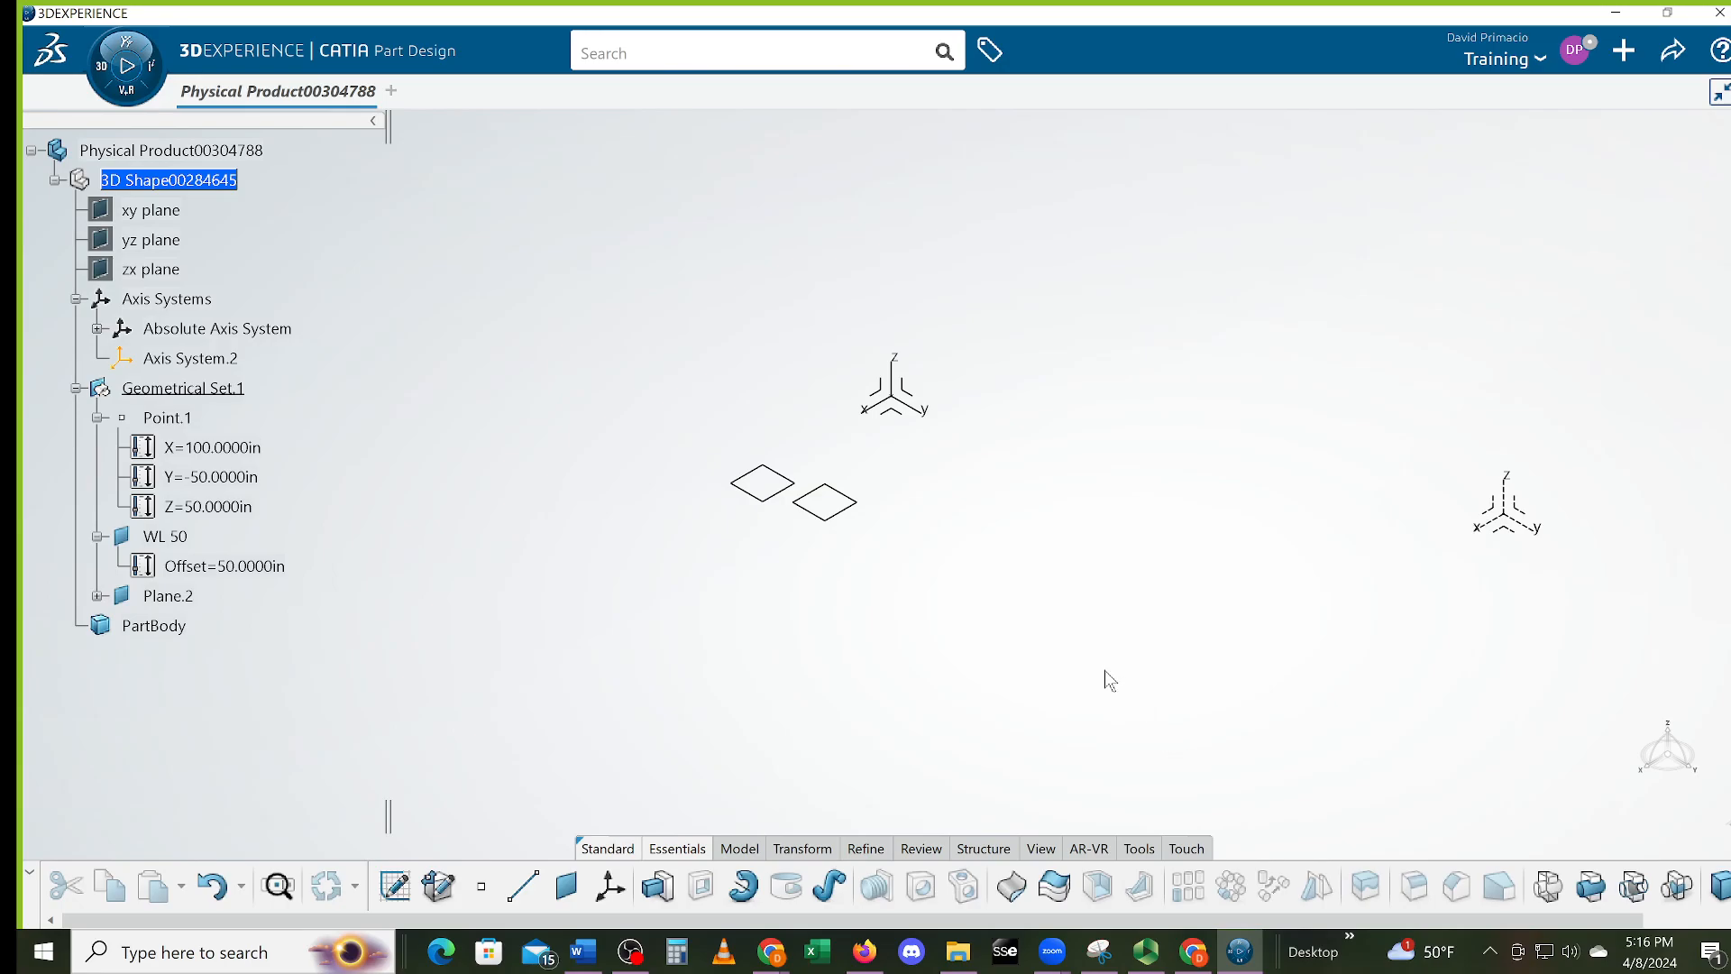
{"action": "left_click", "coordinate": [567, 888]}
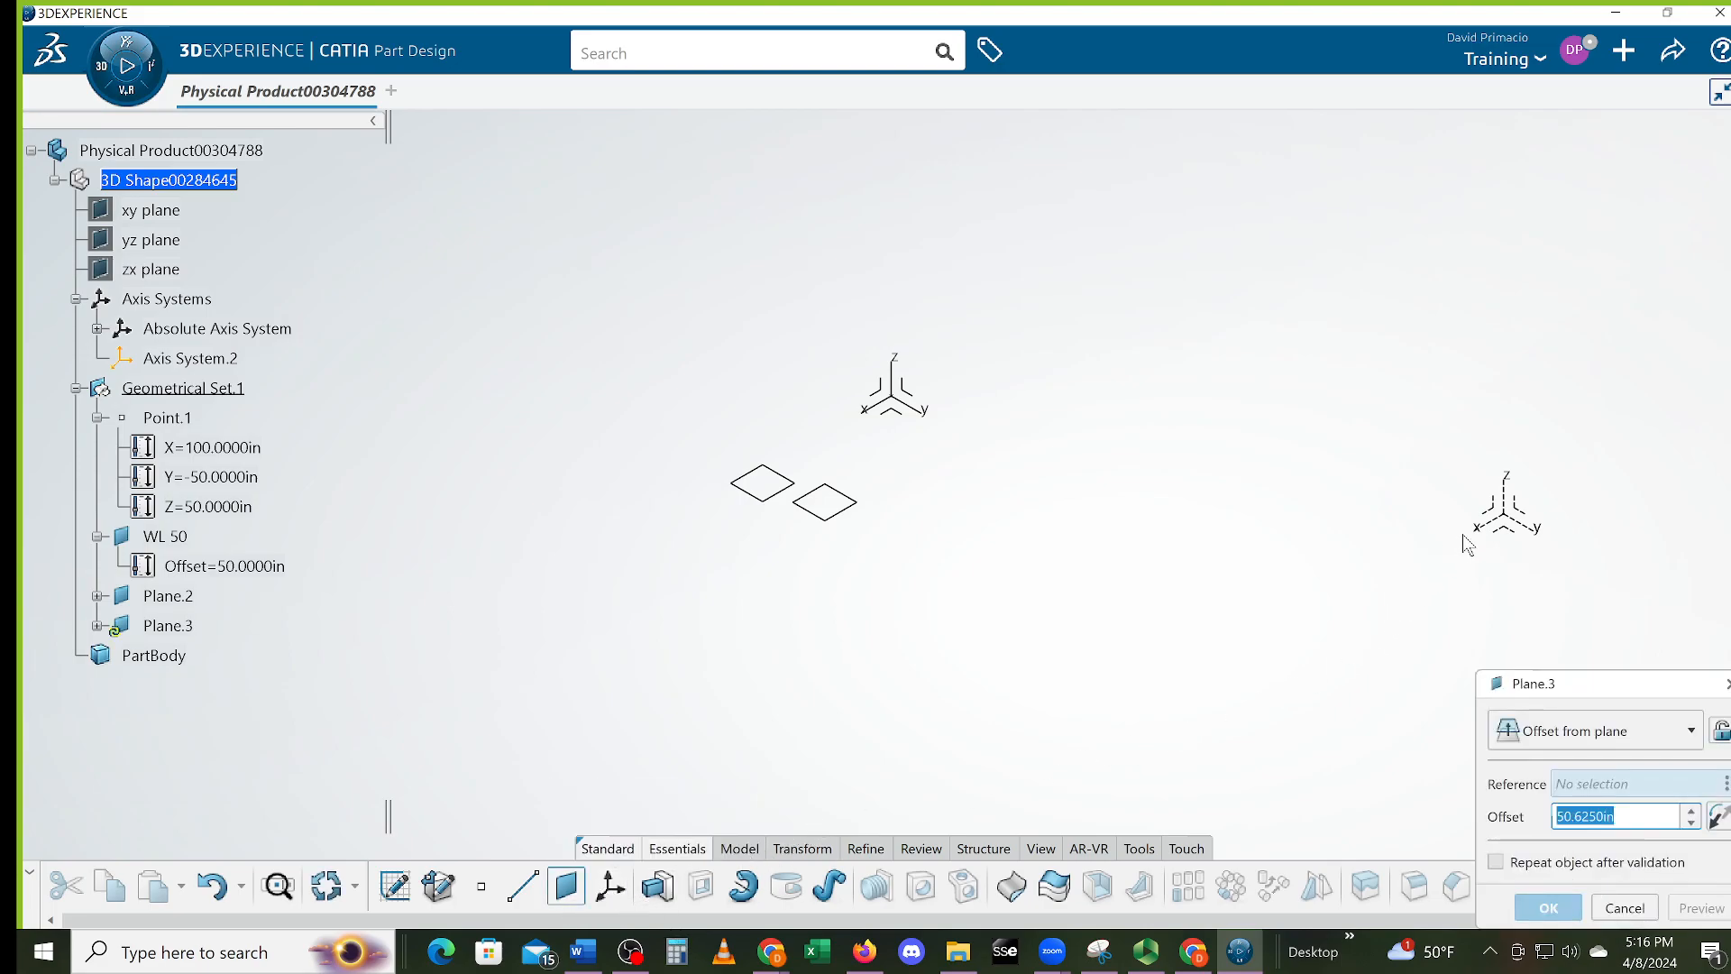
Create Plane.3 offset -50 in from the axis system's ZX plane
{"action": "left_click", "coordinate": [1517, 518]}
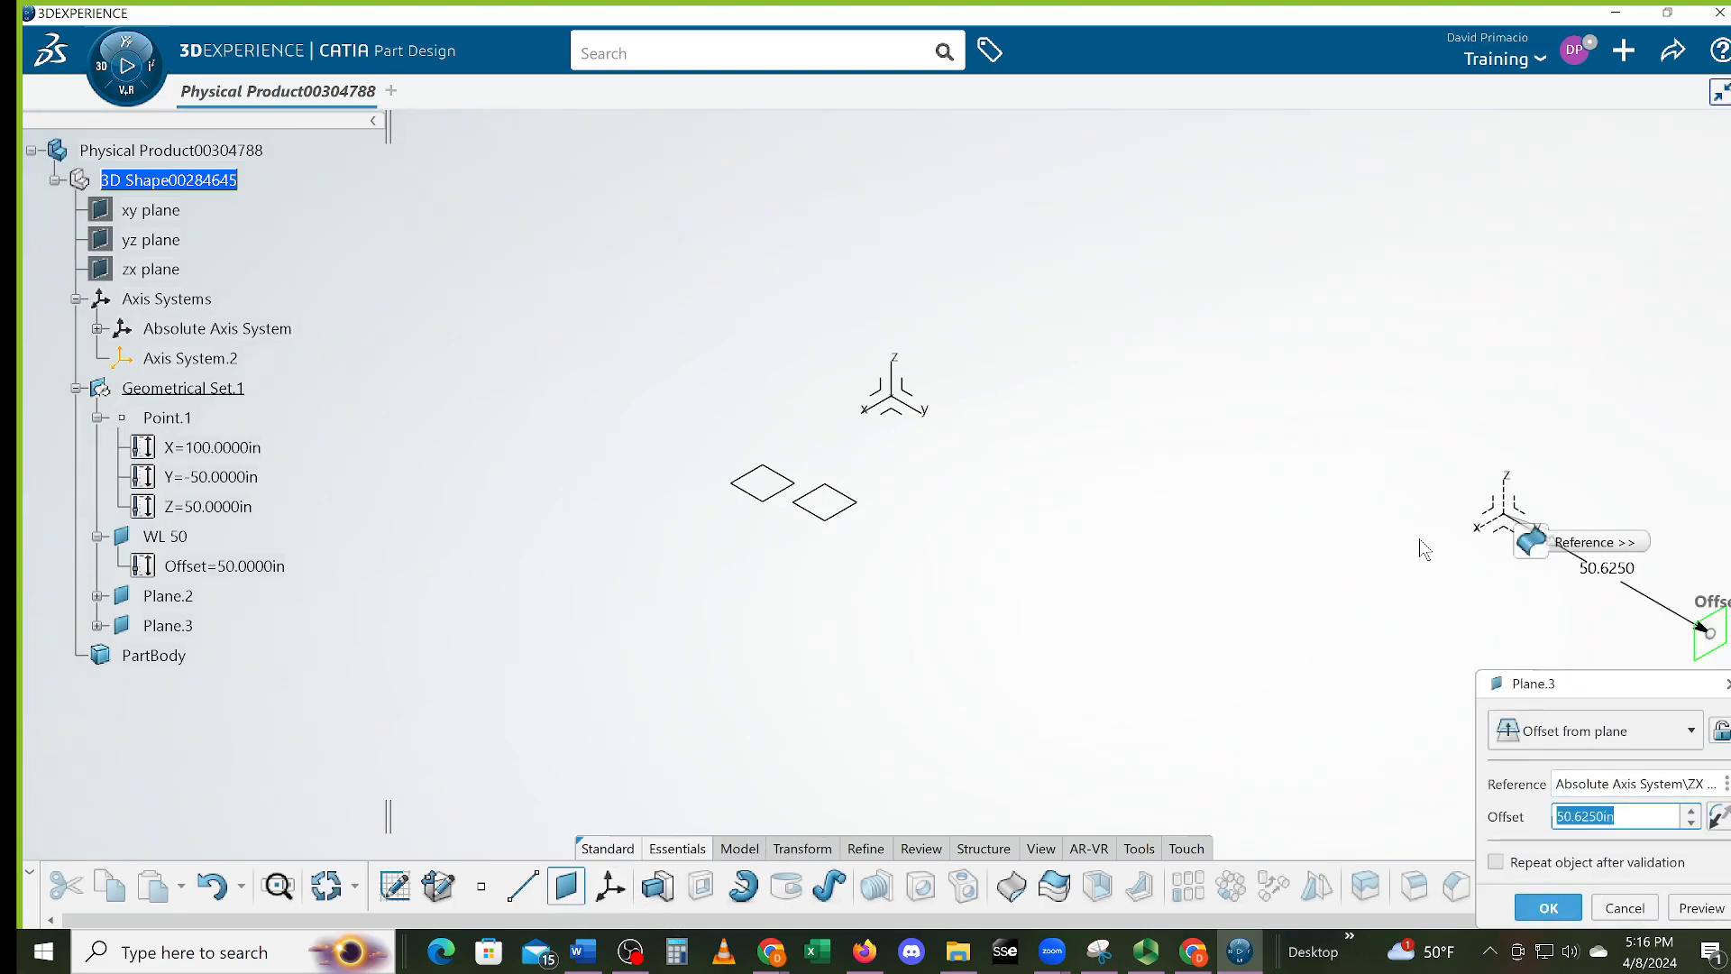
{"action": "left_click", "coordinate": [1716, 826]}
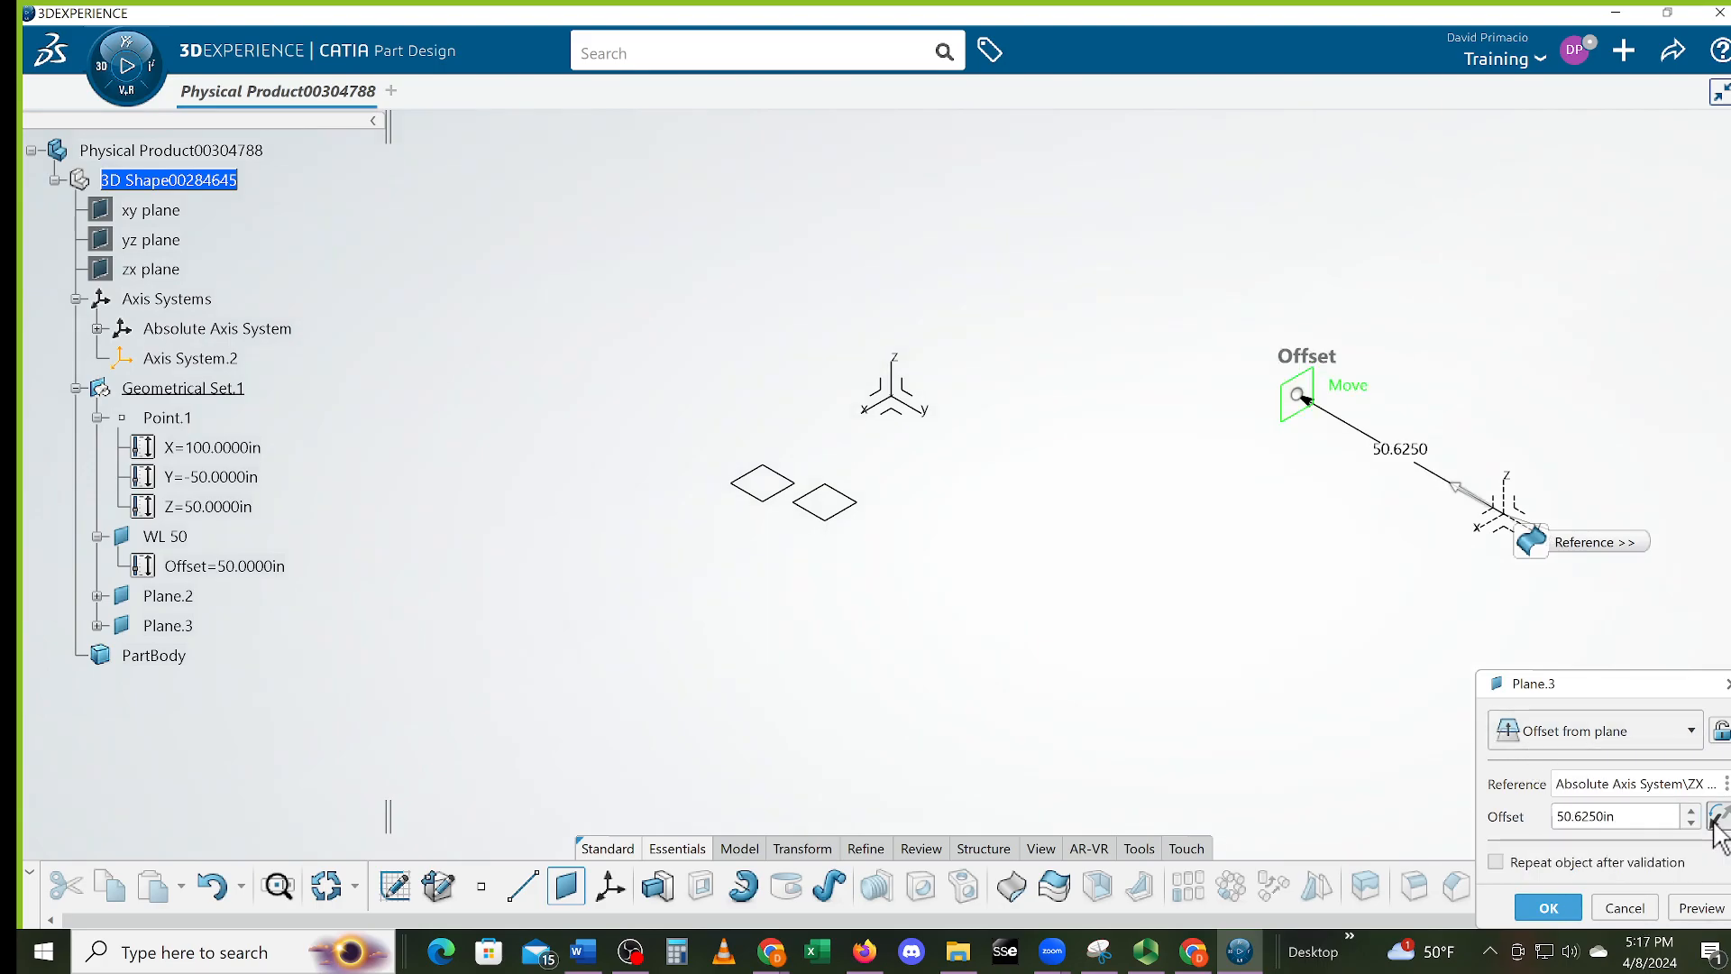
{"action": "left_click", "coordinate": [1717, 821]}
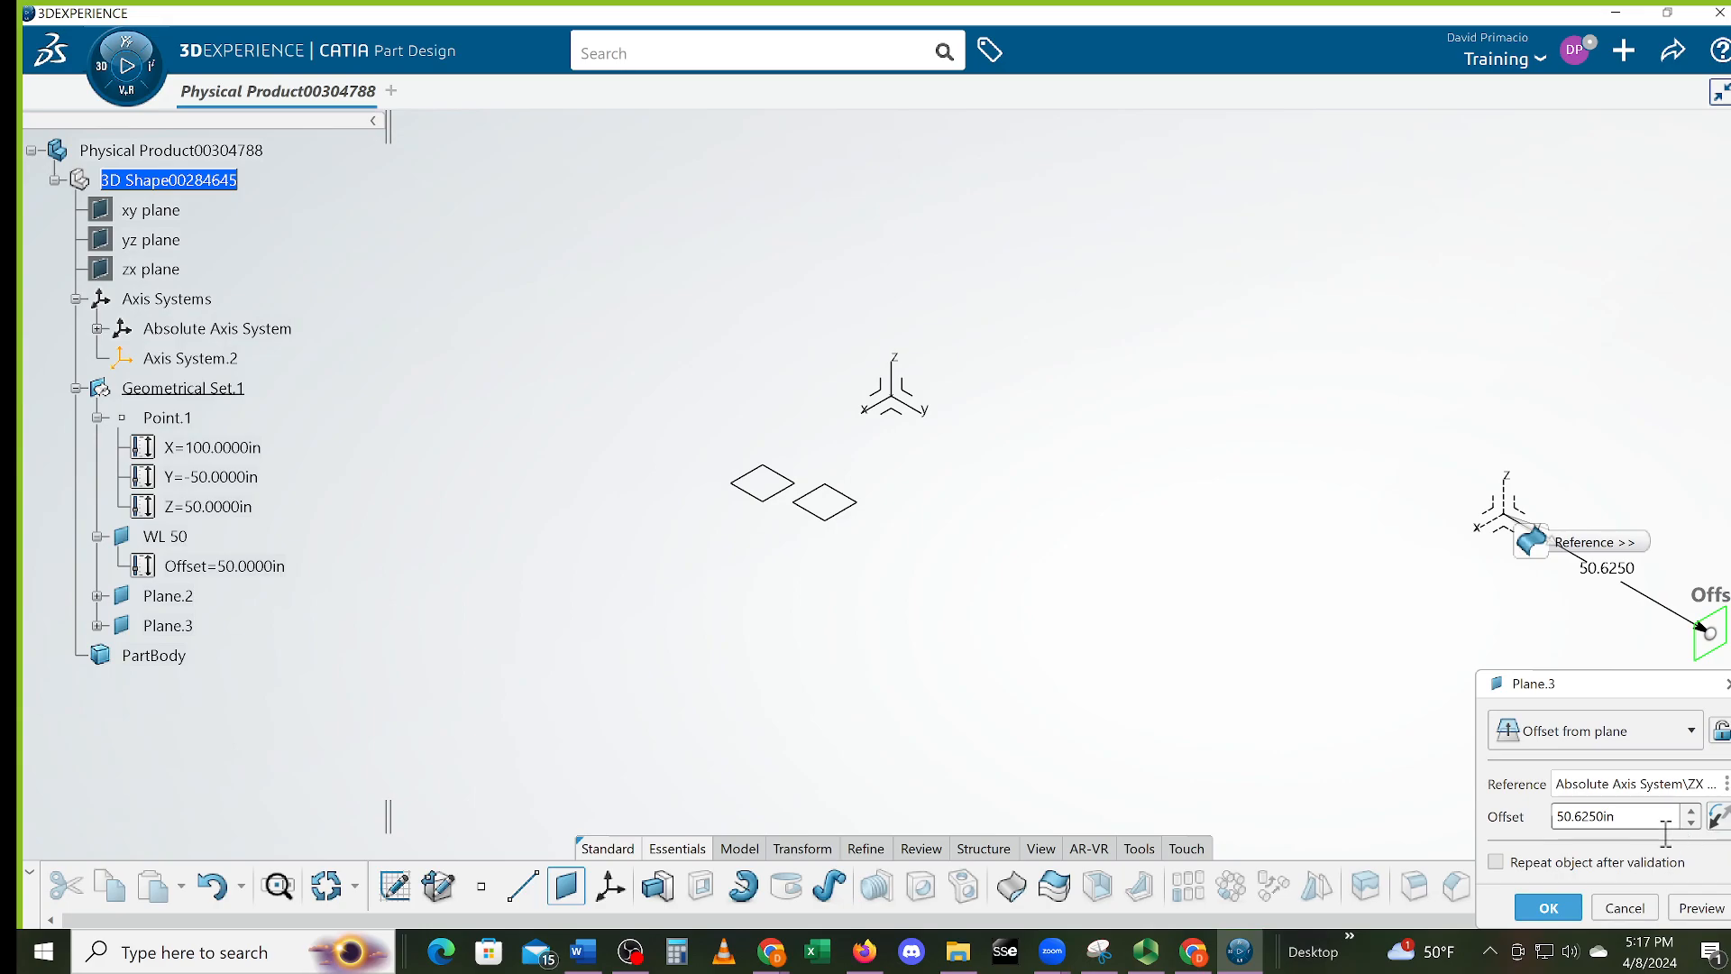
{"action": "left_click_drag", "start_coordinate": [1647, 826], "coordinate": [1345, 819]}
{"action": "type", "text": "-50"}
{"action": "key", "text": "Return"}
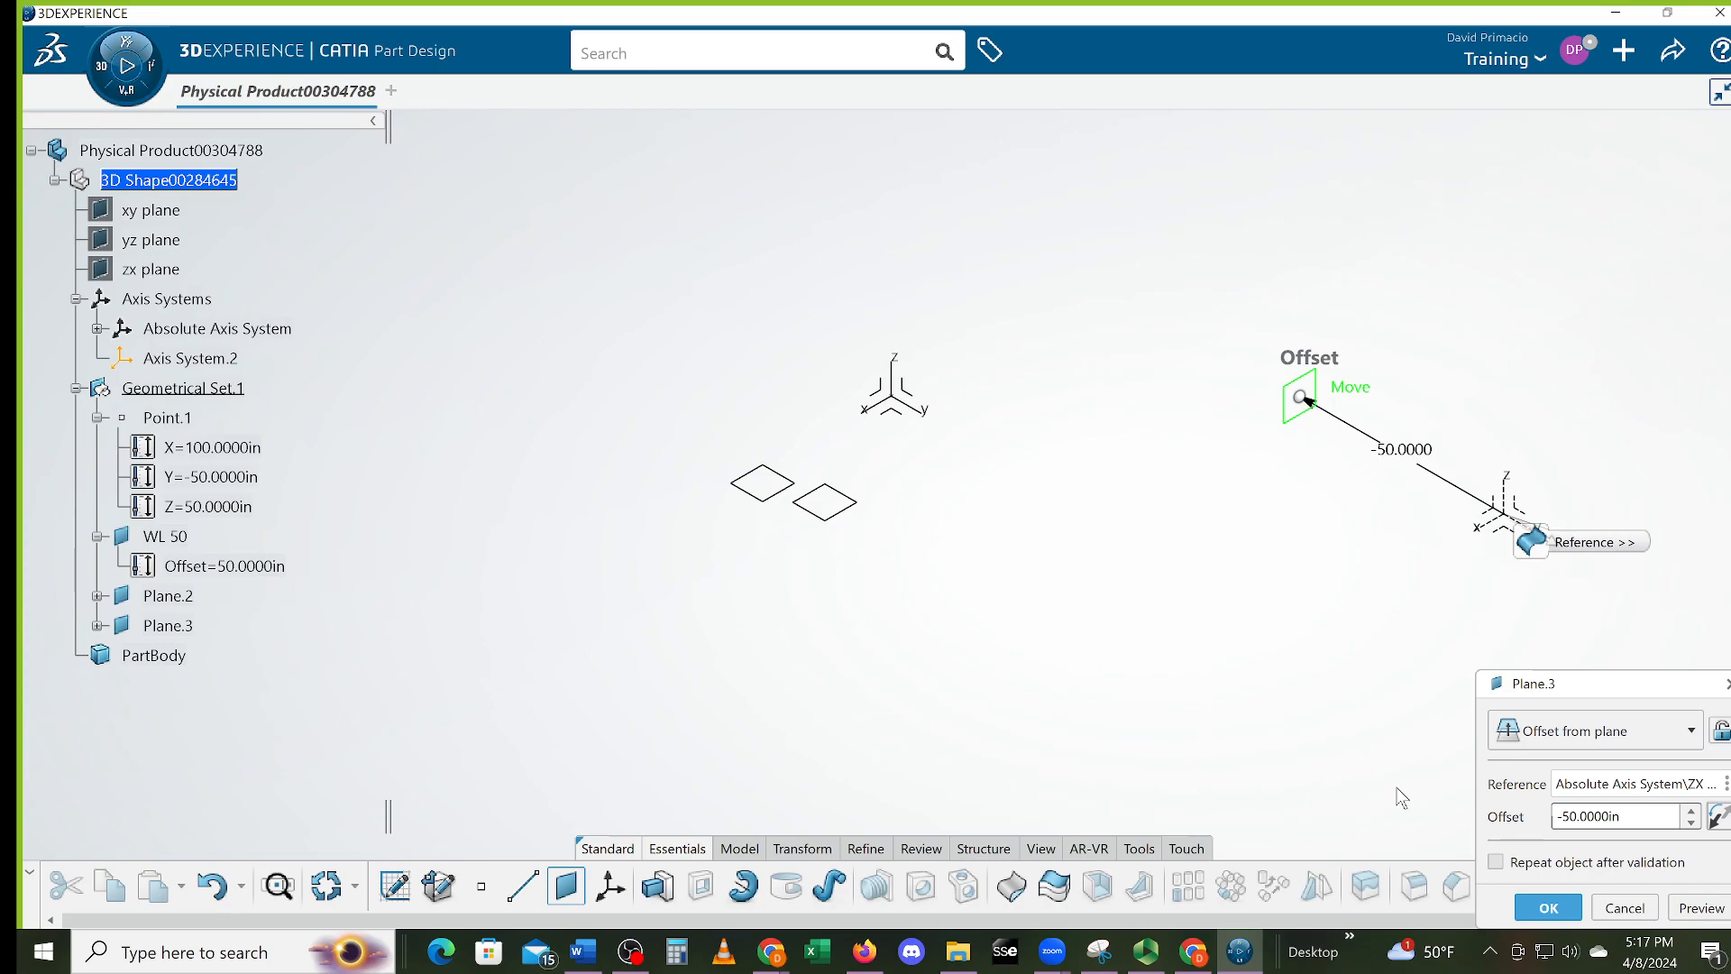
{"action": "left_click", "coordinate": [1544, 907]}
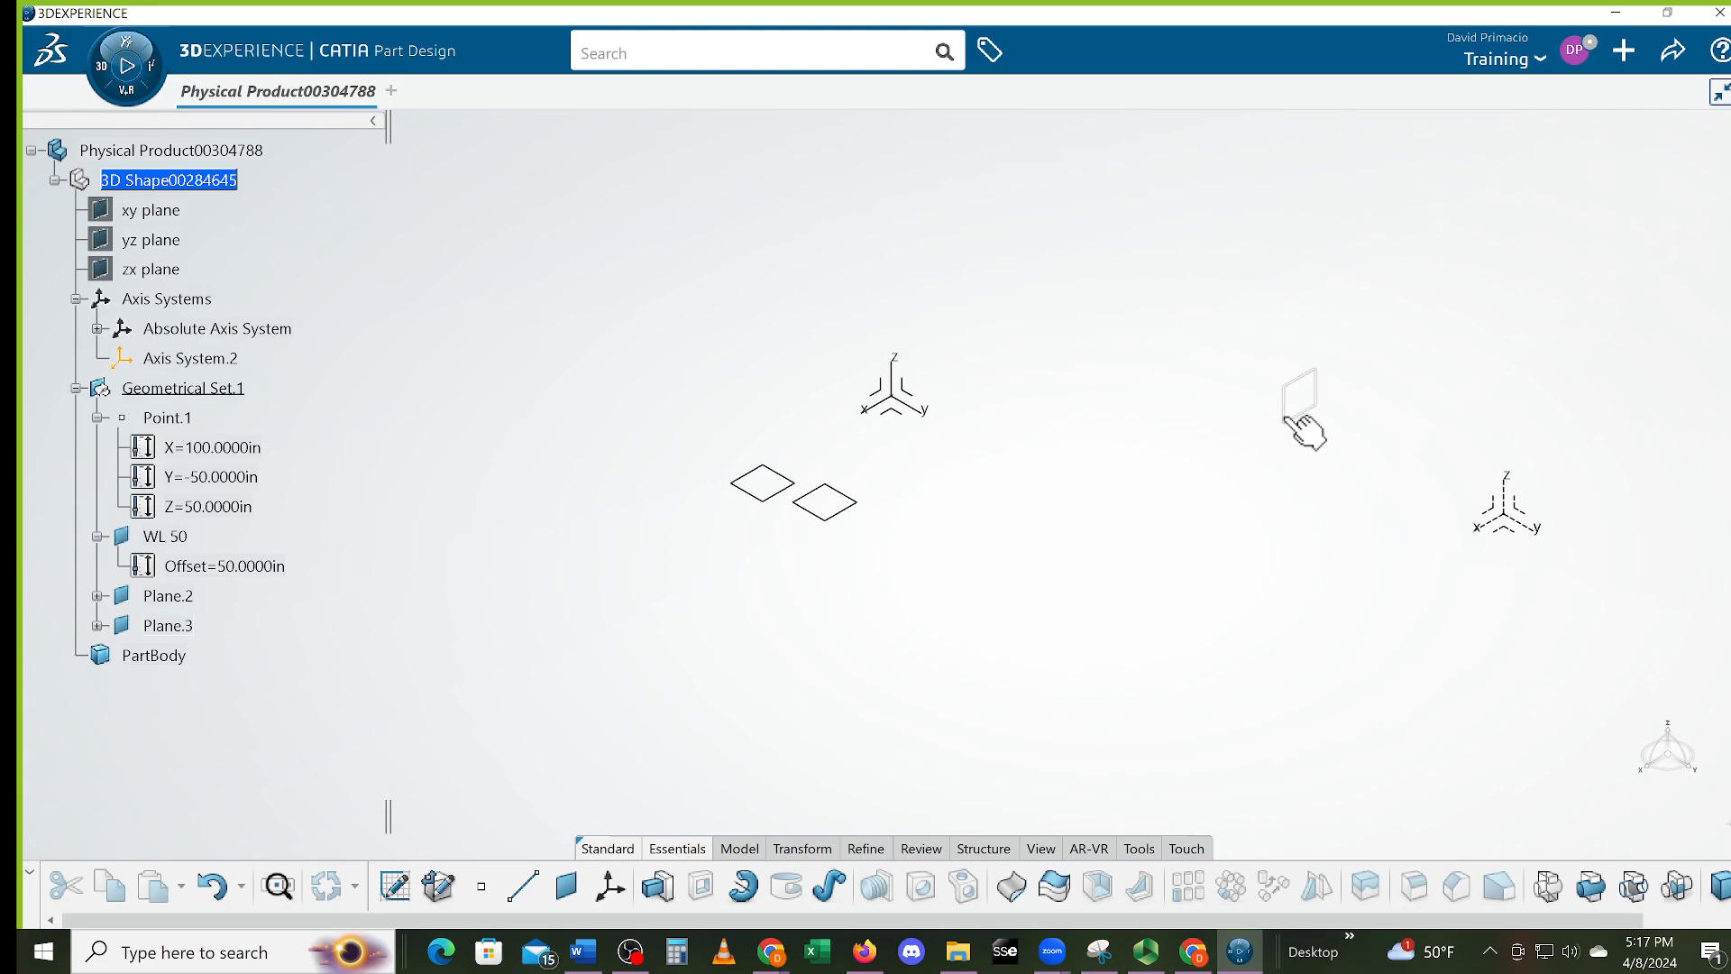
Move Plane.3's displayed position toward the axis origin
{"action": "double_click", "coordinate": [1292, 419]}
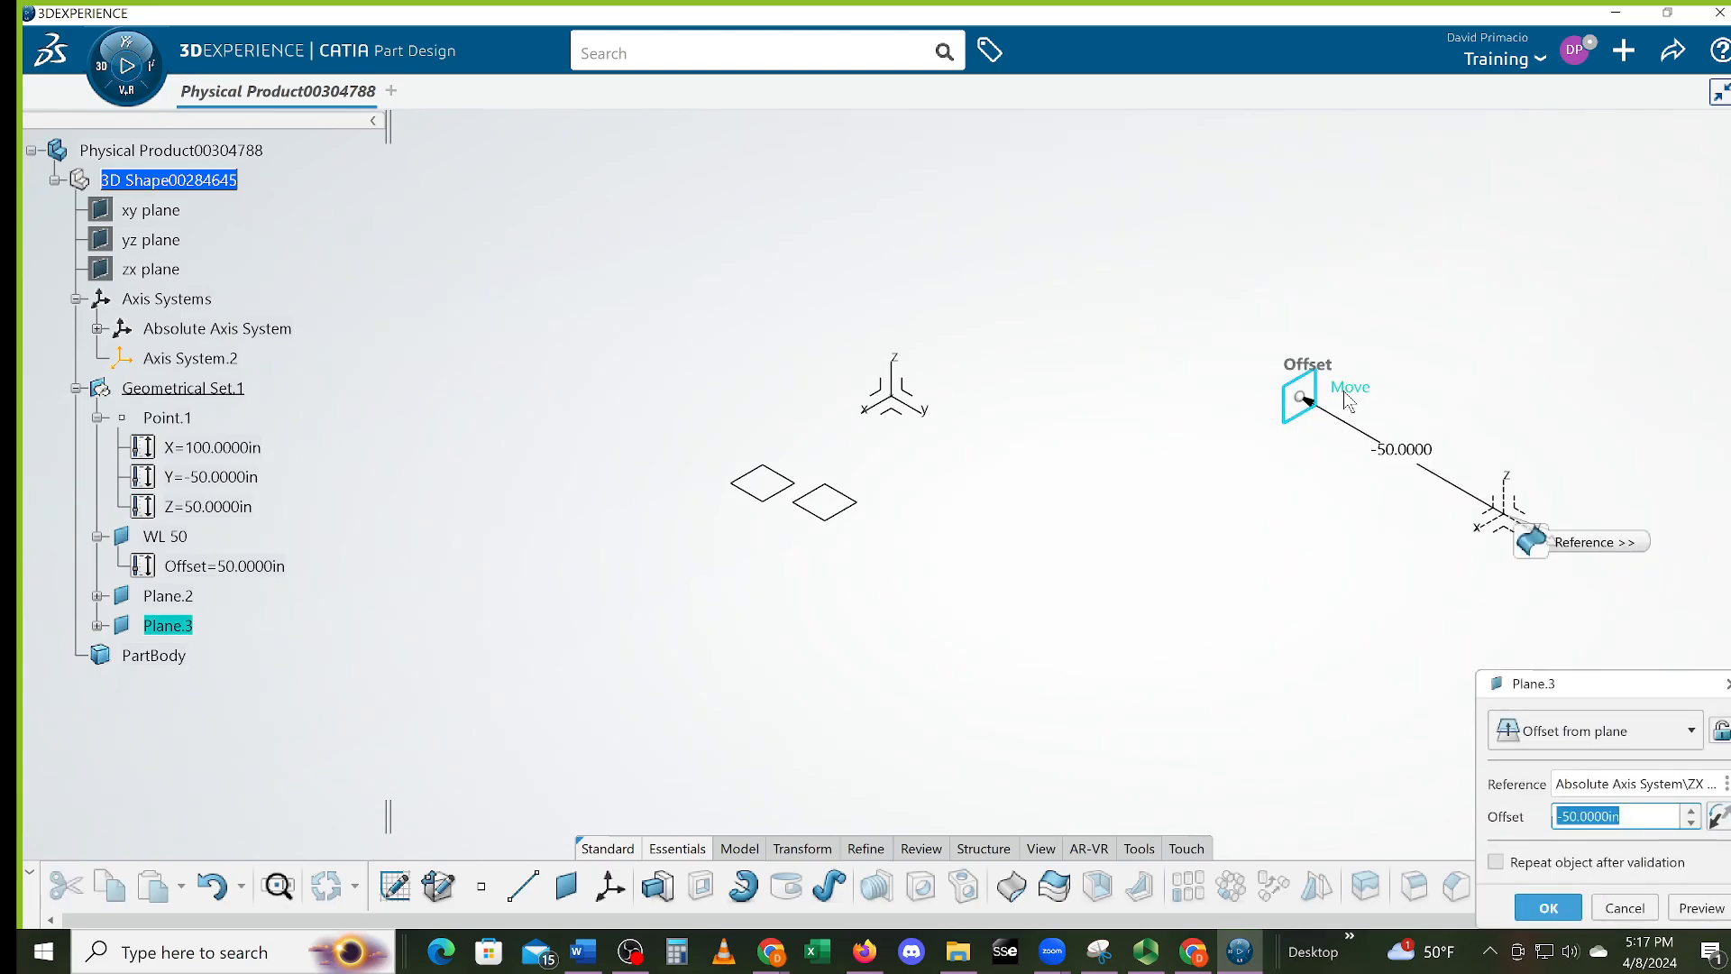
{"action": "left_click_drag", "start_coordinate": [1088, 340], "coordinate": [872, 333]}
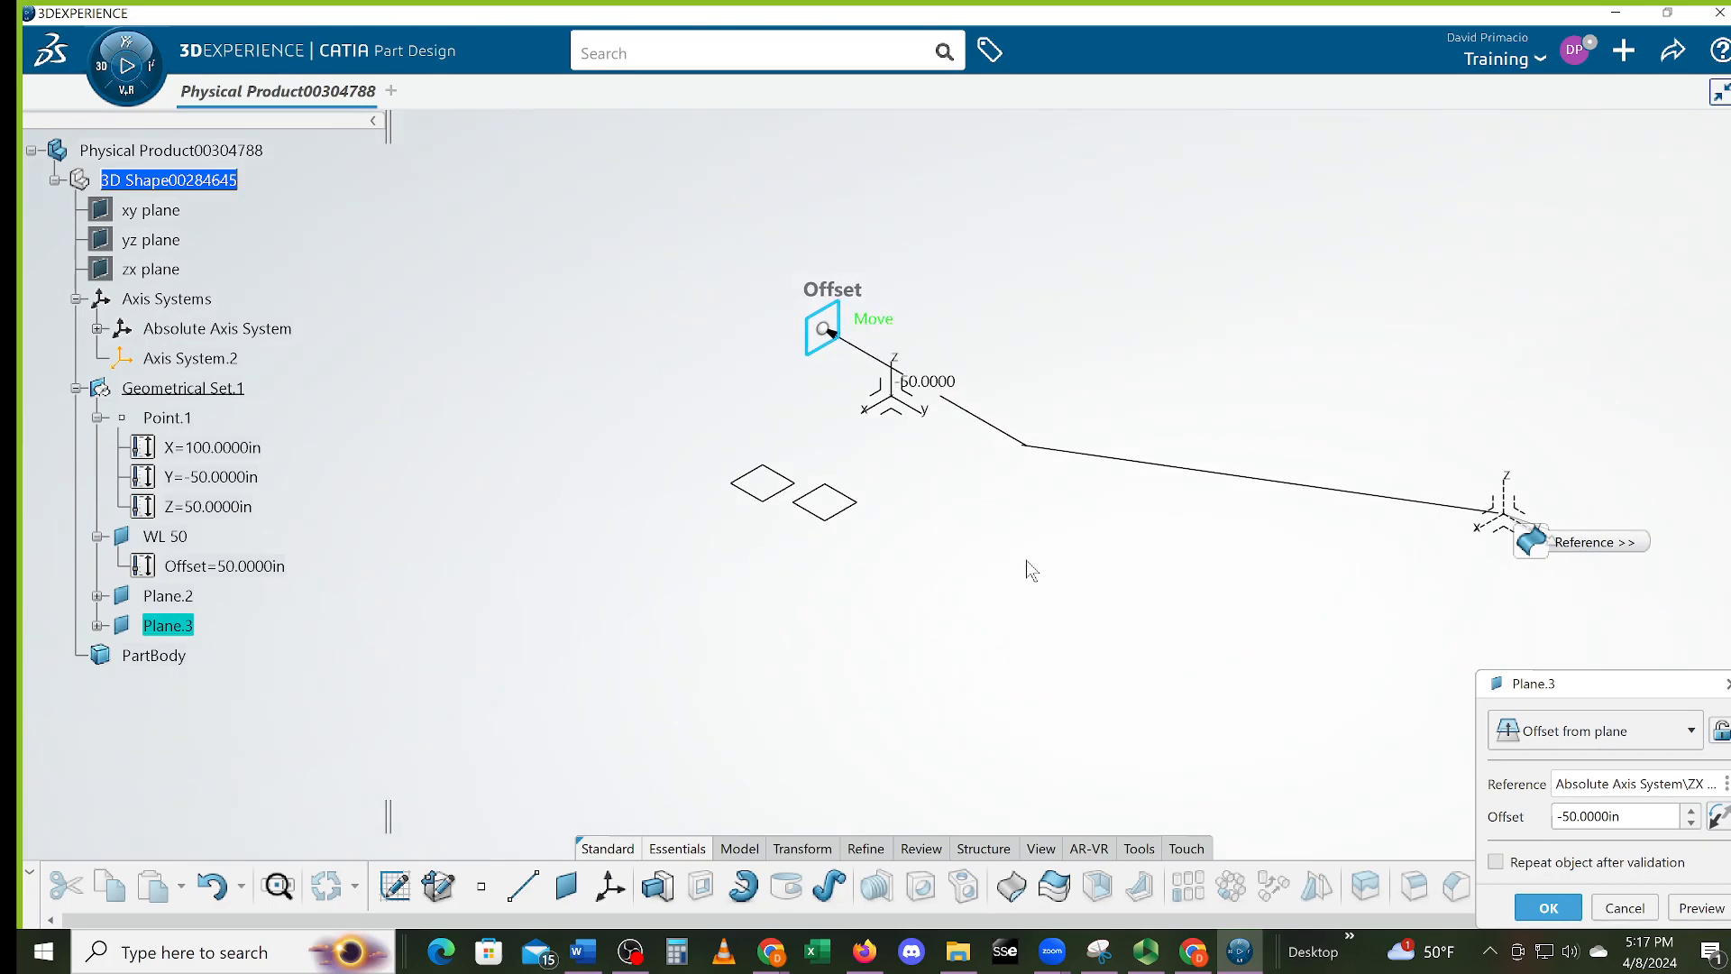
{"action": "left_click", "coordinate": [97, 625]}
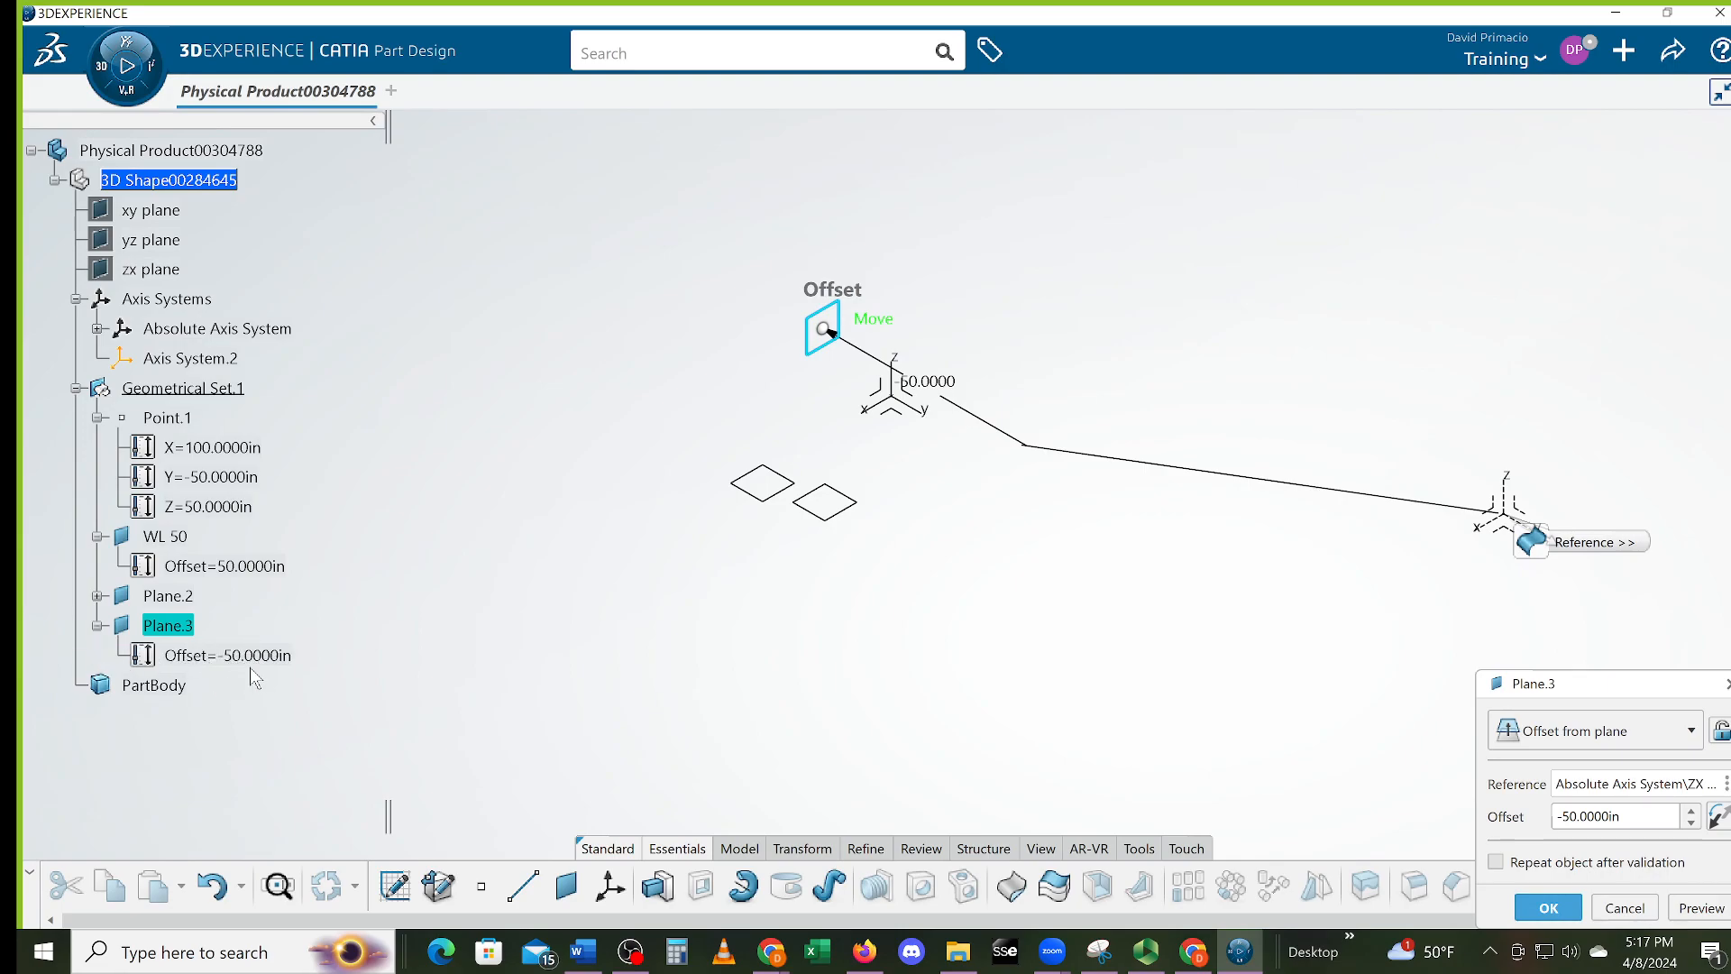
{"action": "left_click", "coordinate": [1548, 909]}
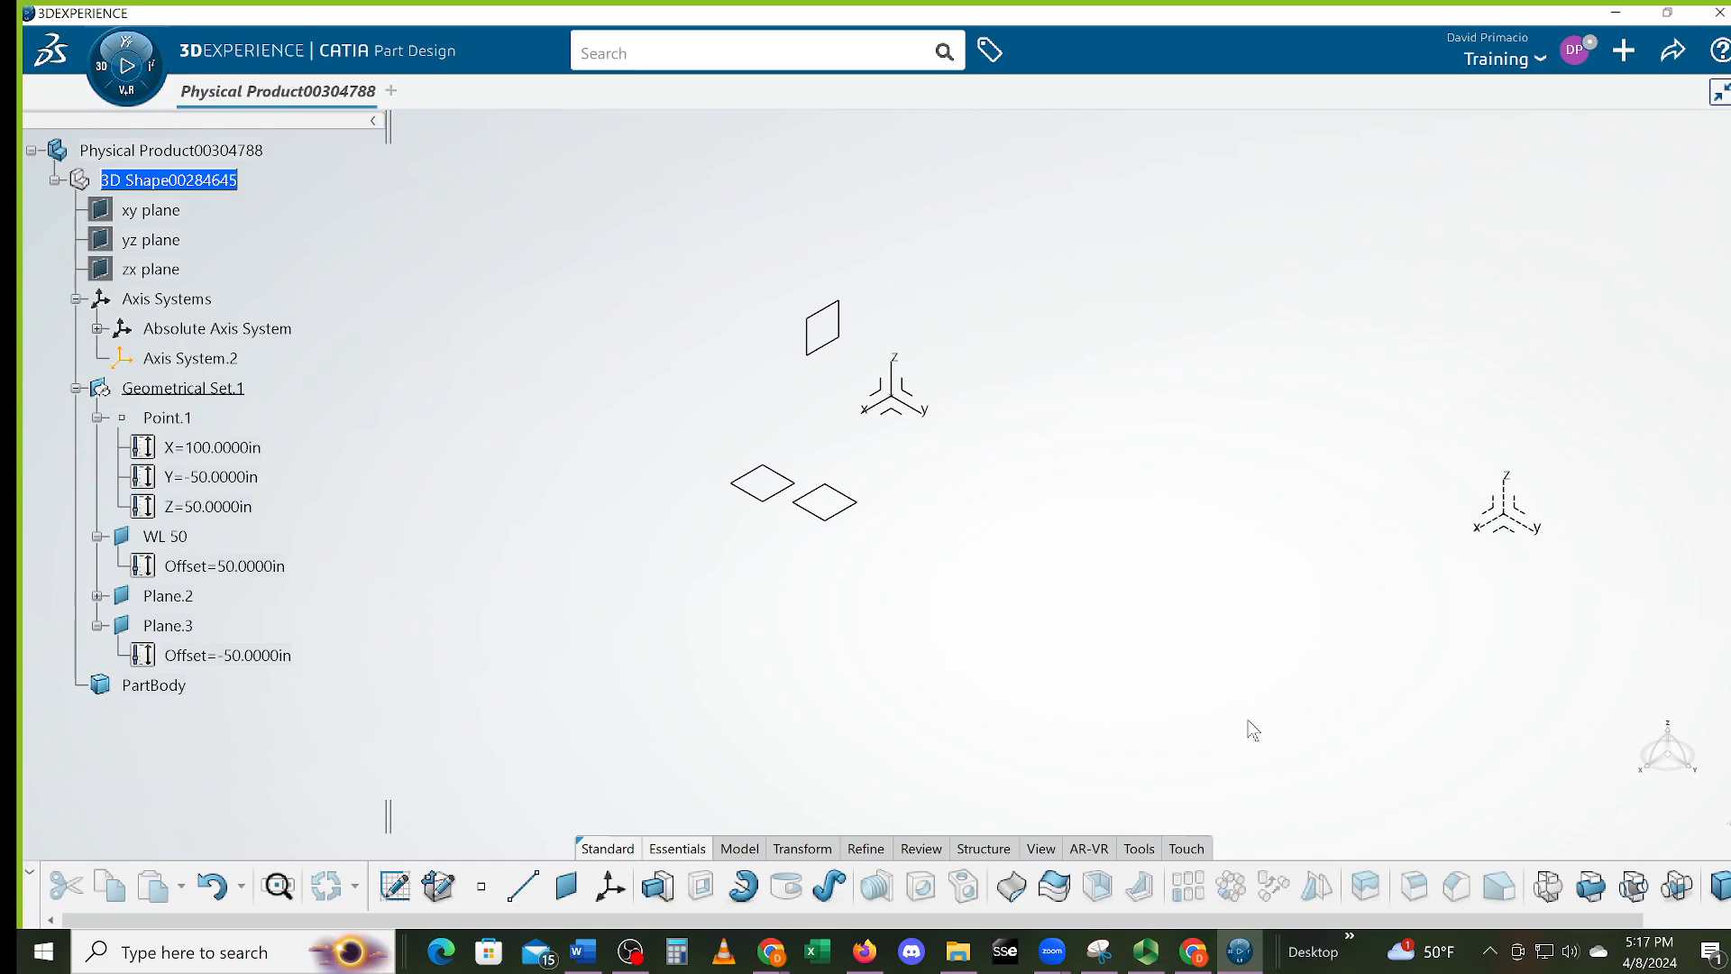
Create Plane.4 offset -39 in from the axis system's ZX plane
{"action": "left_click", "coordinate": [567, 885]}
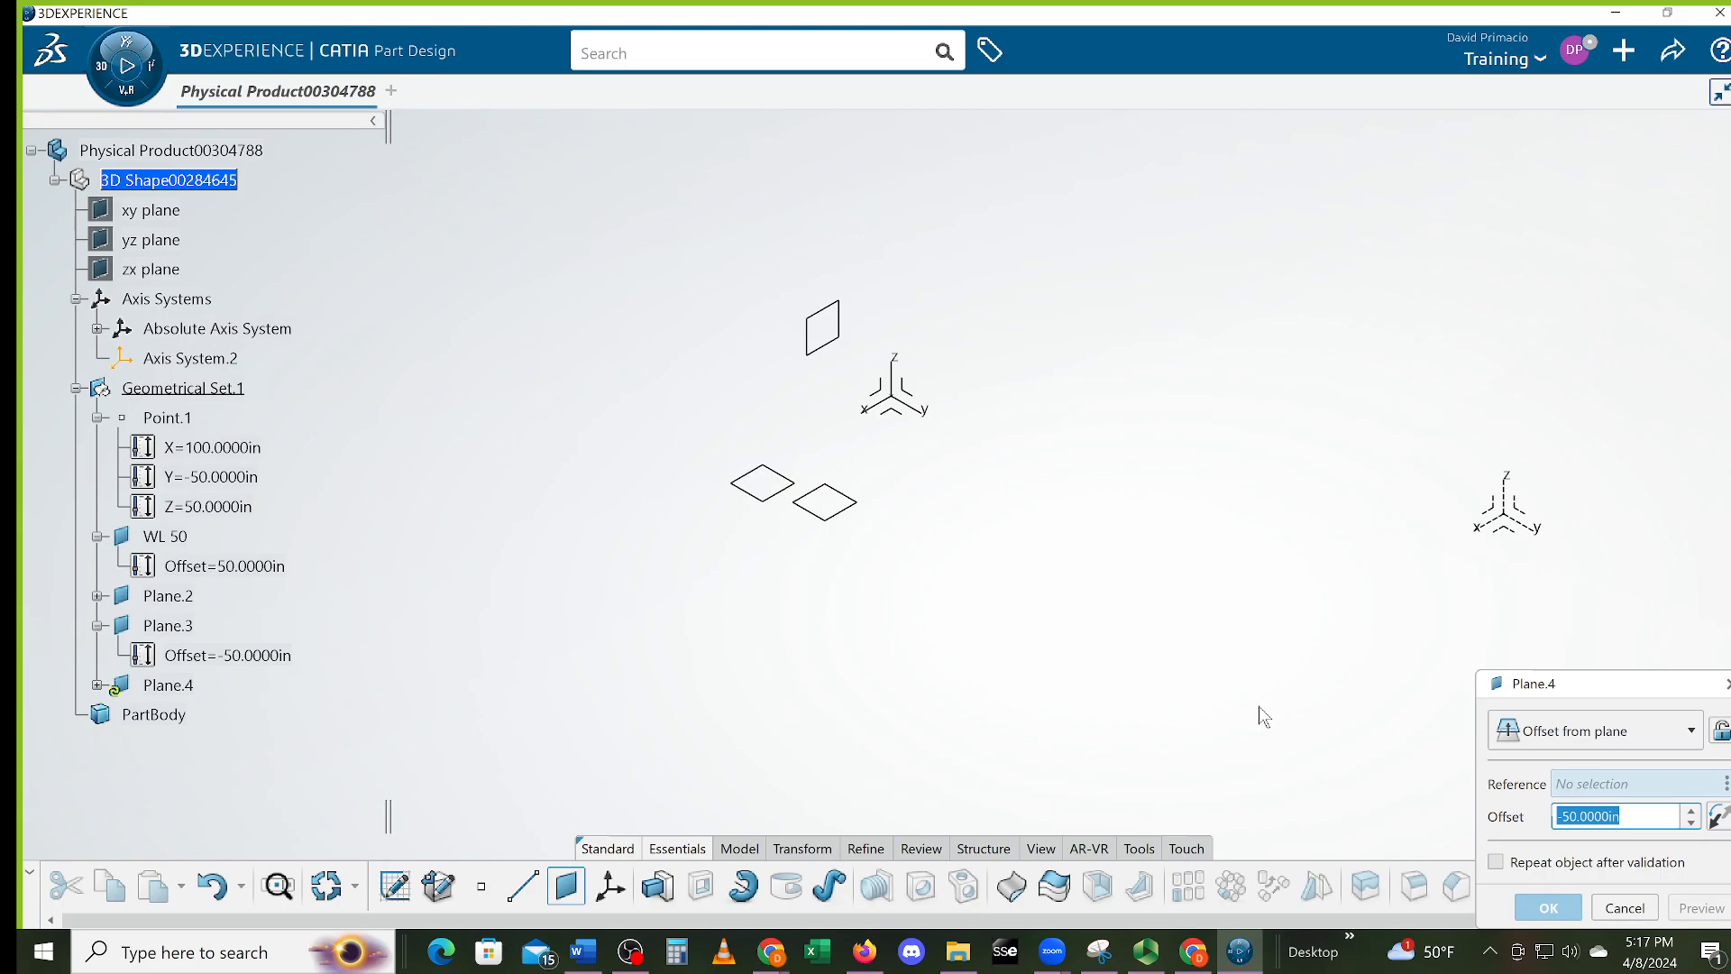
{"action": "left_click", "coordinate": [1498, 518]}
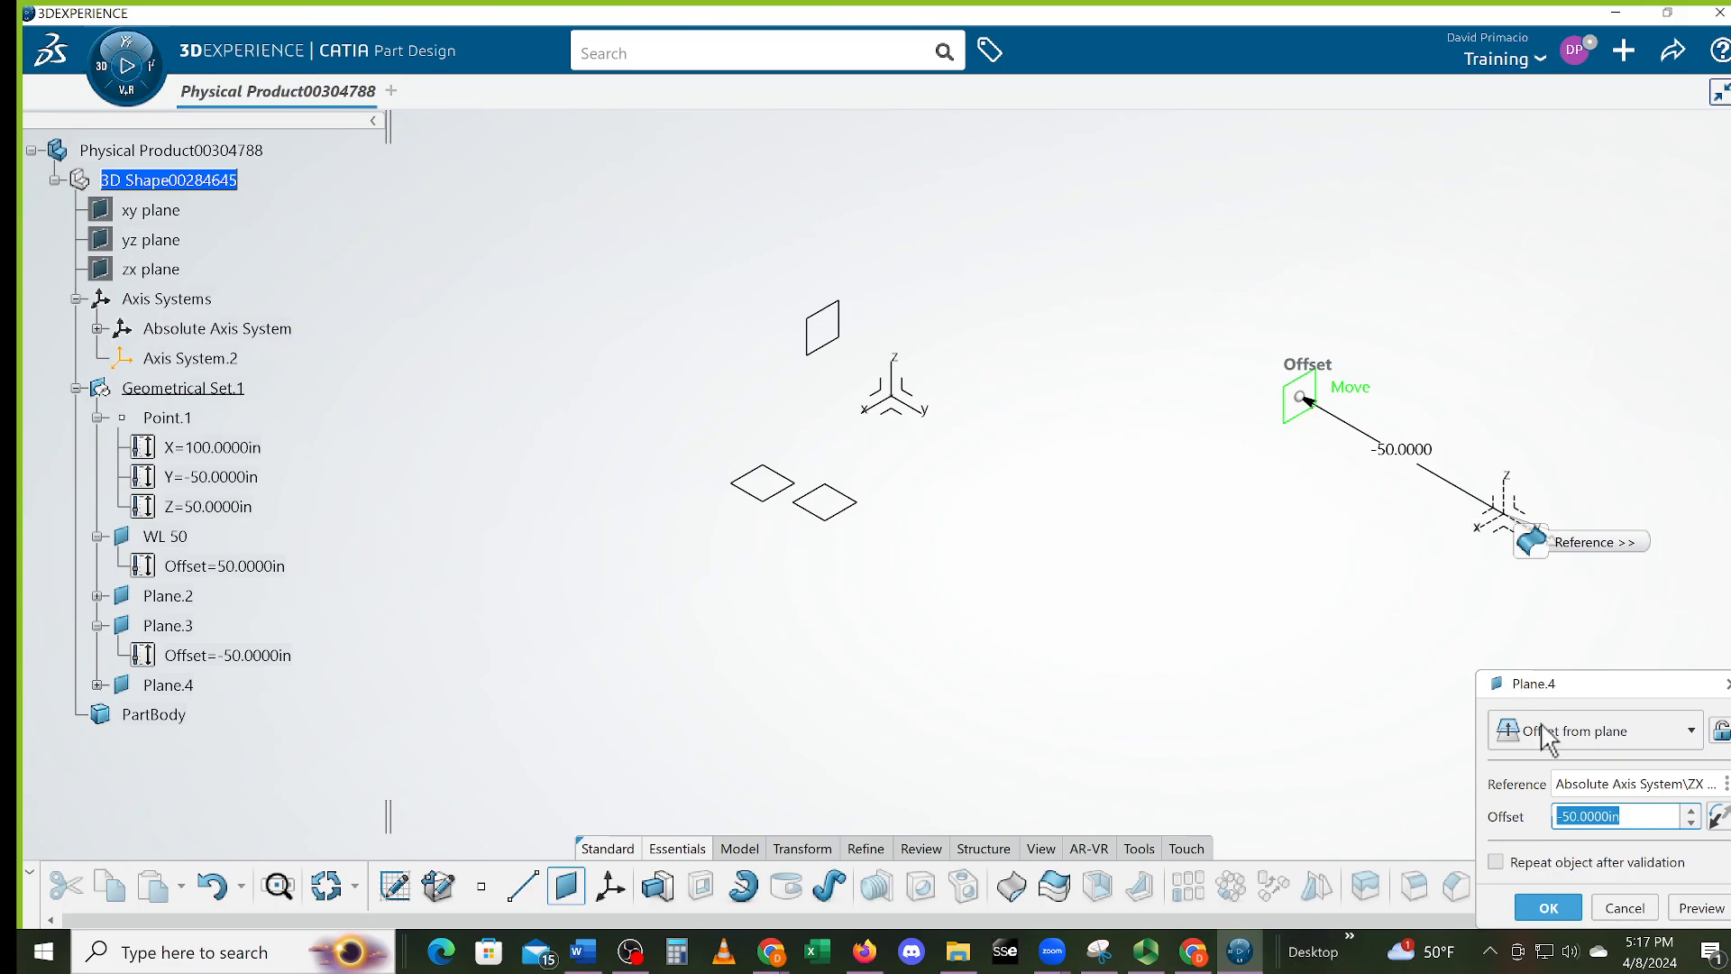
{"action": "type", "text": "-39"}
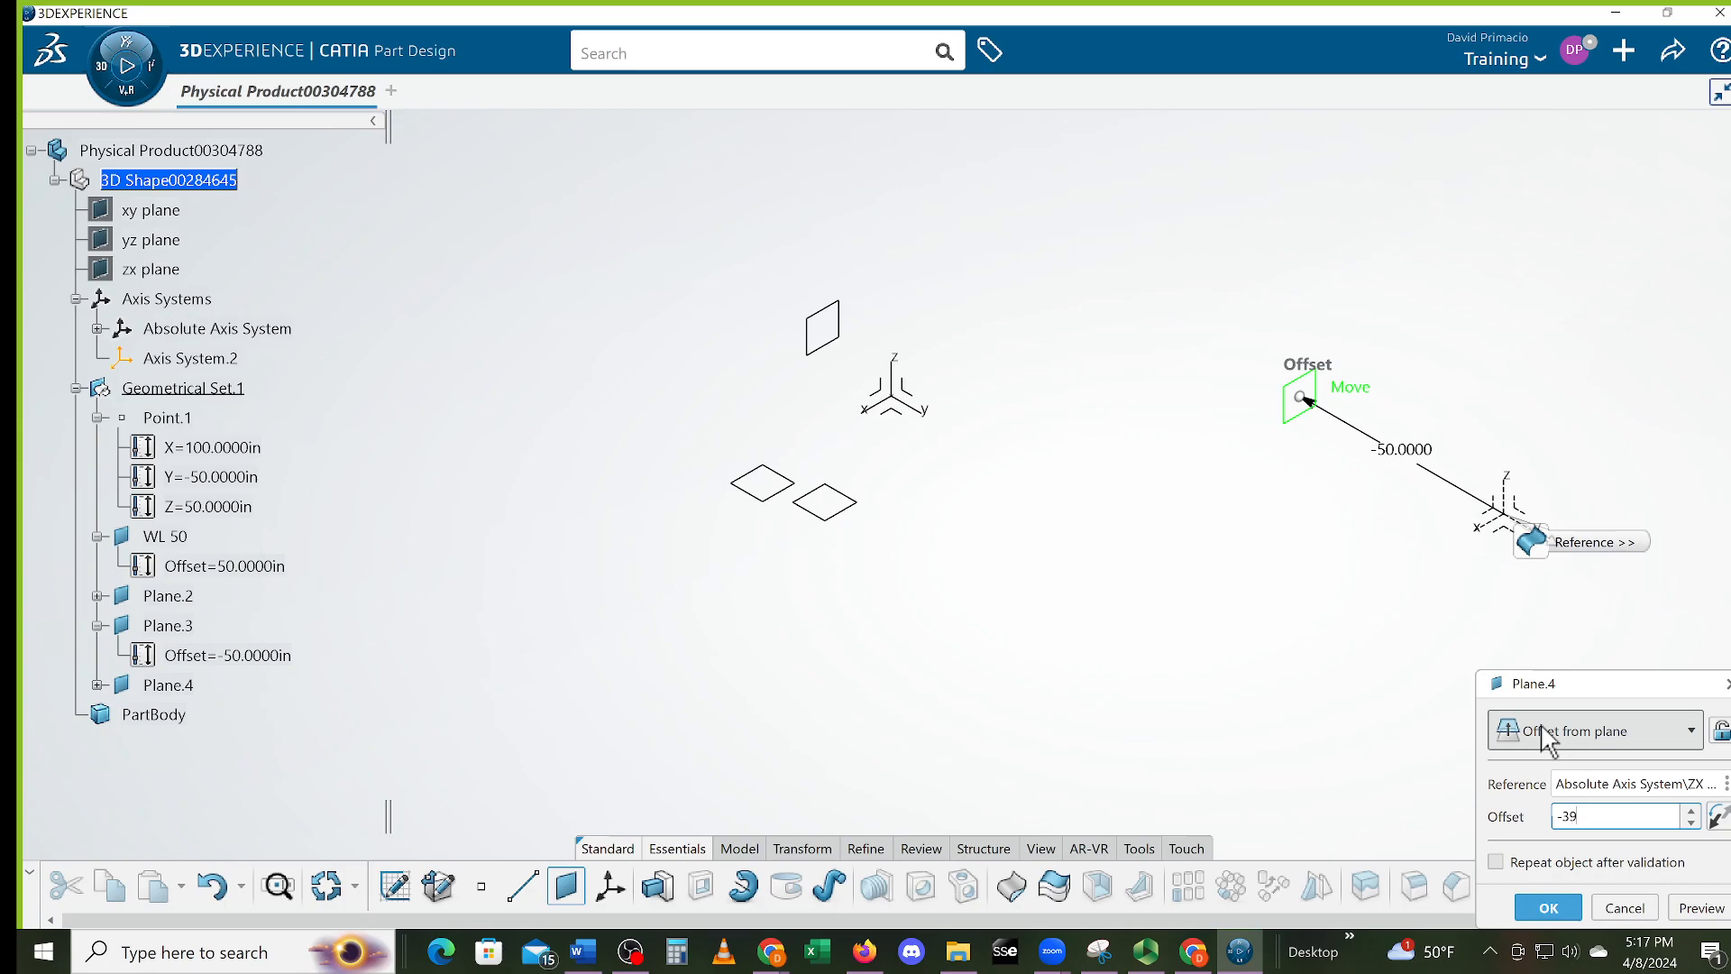
{"action": "key", "text": "Return"}
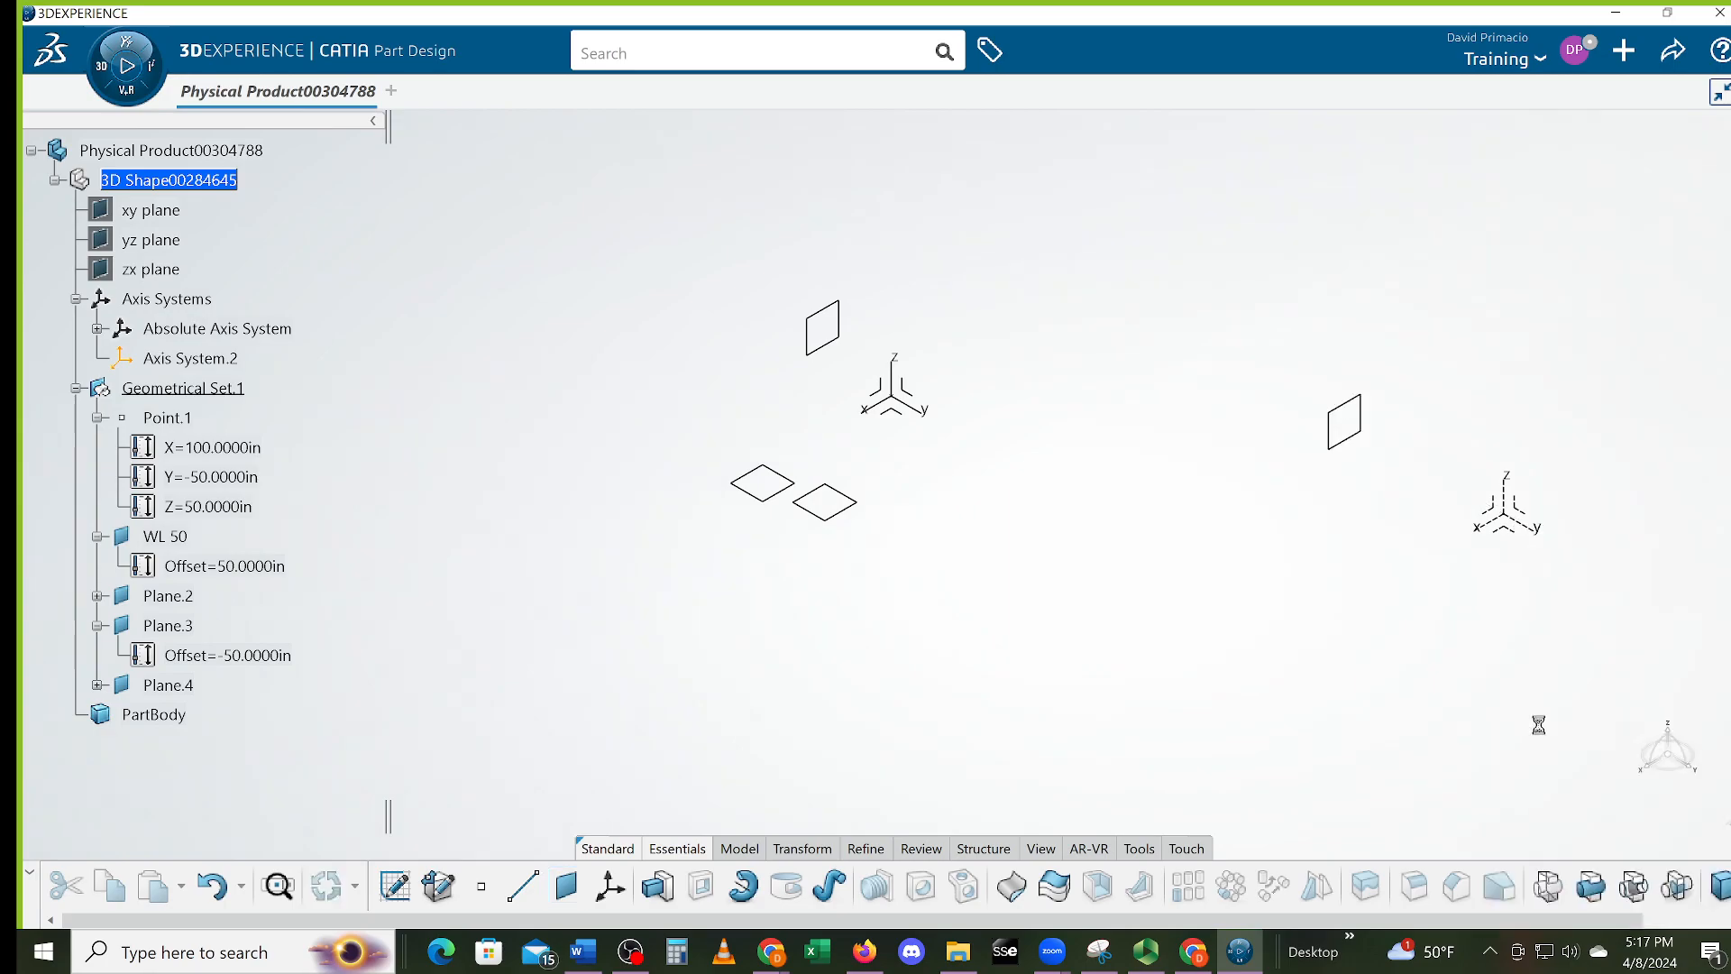
Move Plane.4's displayed position inward toward the other planes
{"action": "left_click", "coordinate": [1352, 442]}
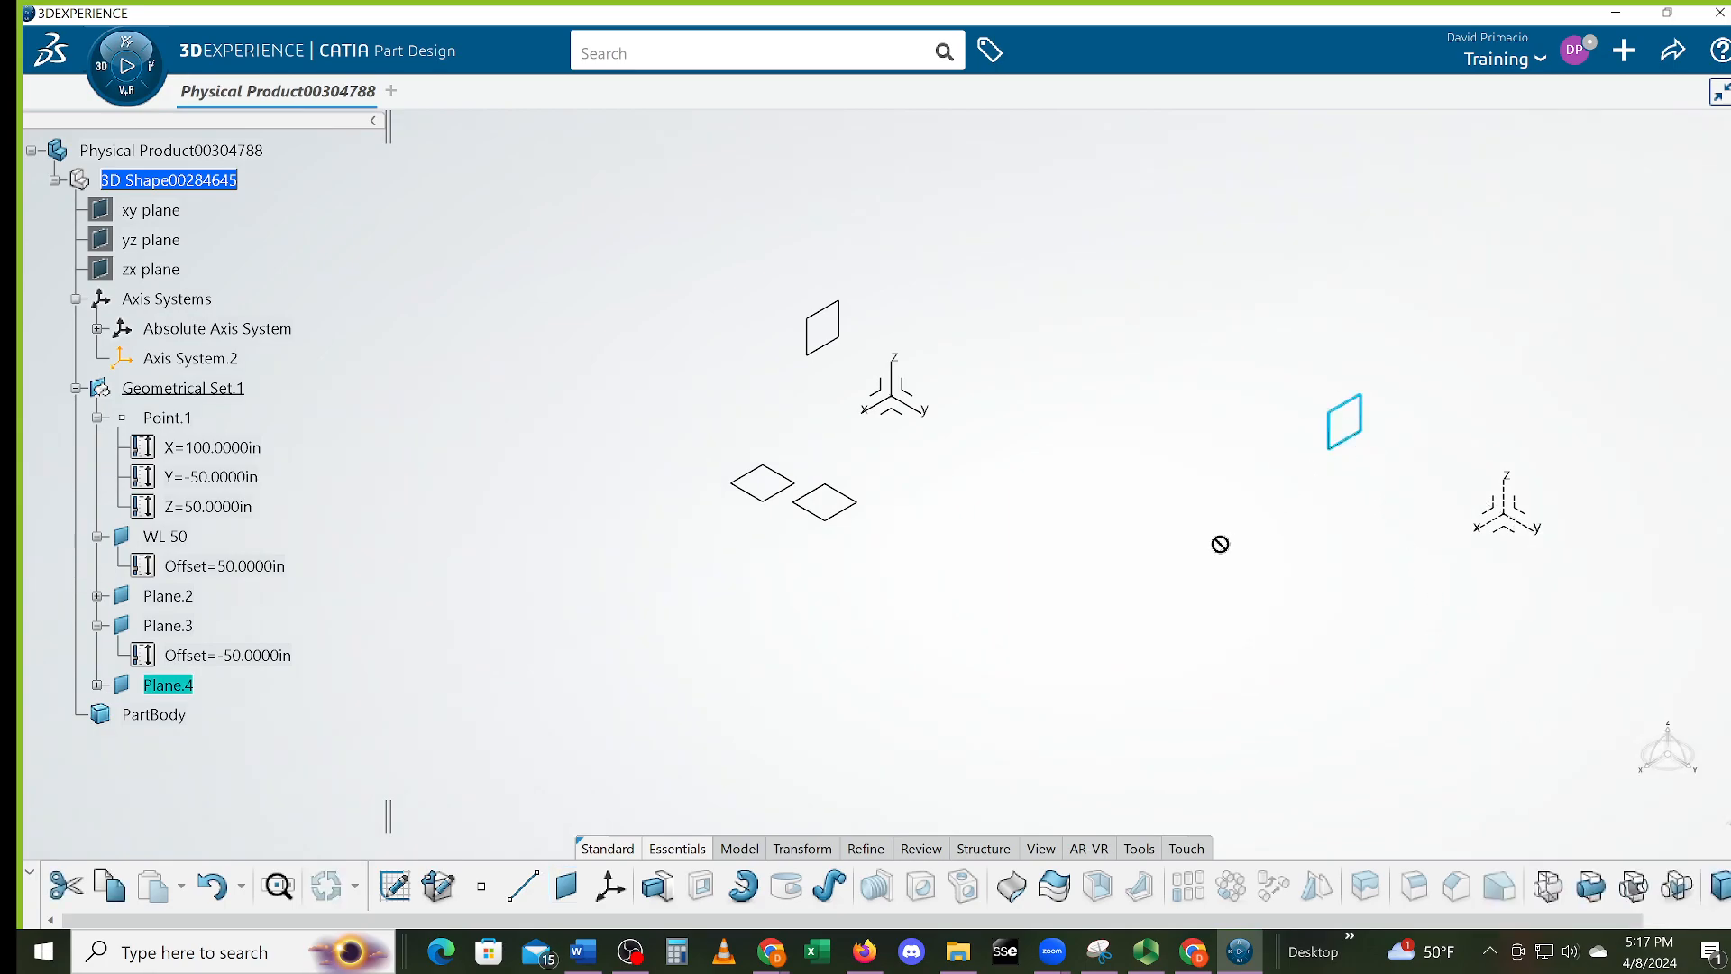
{"action": "left_click", "coordinate": [1296, 334]}
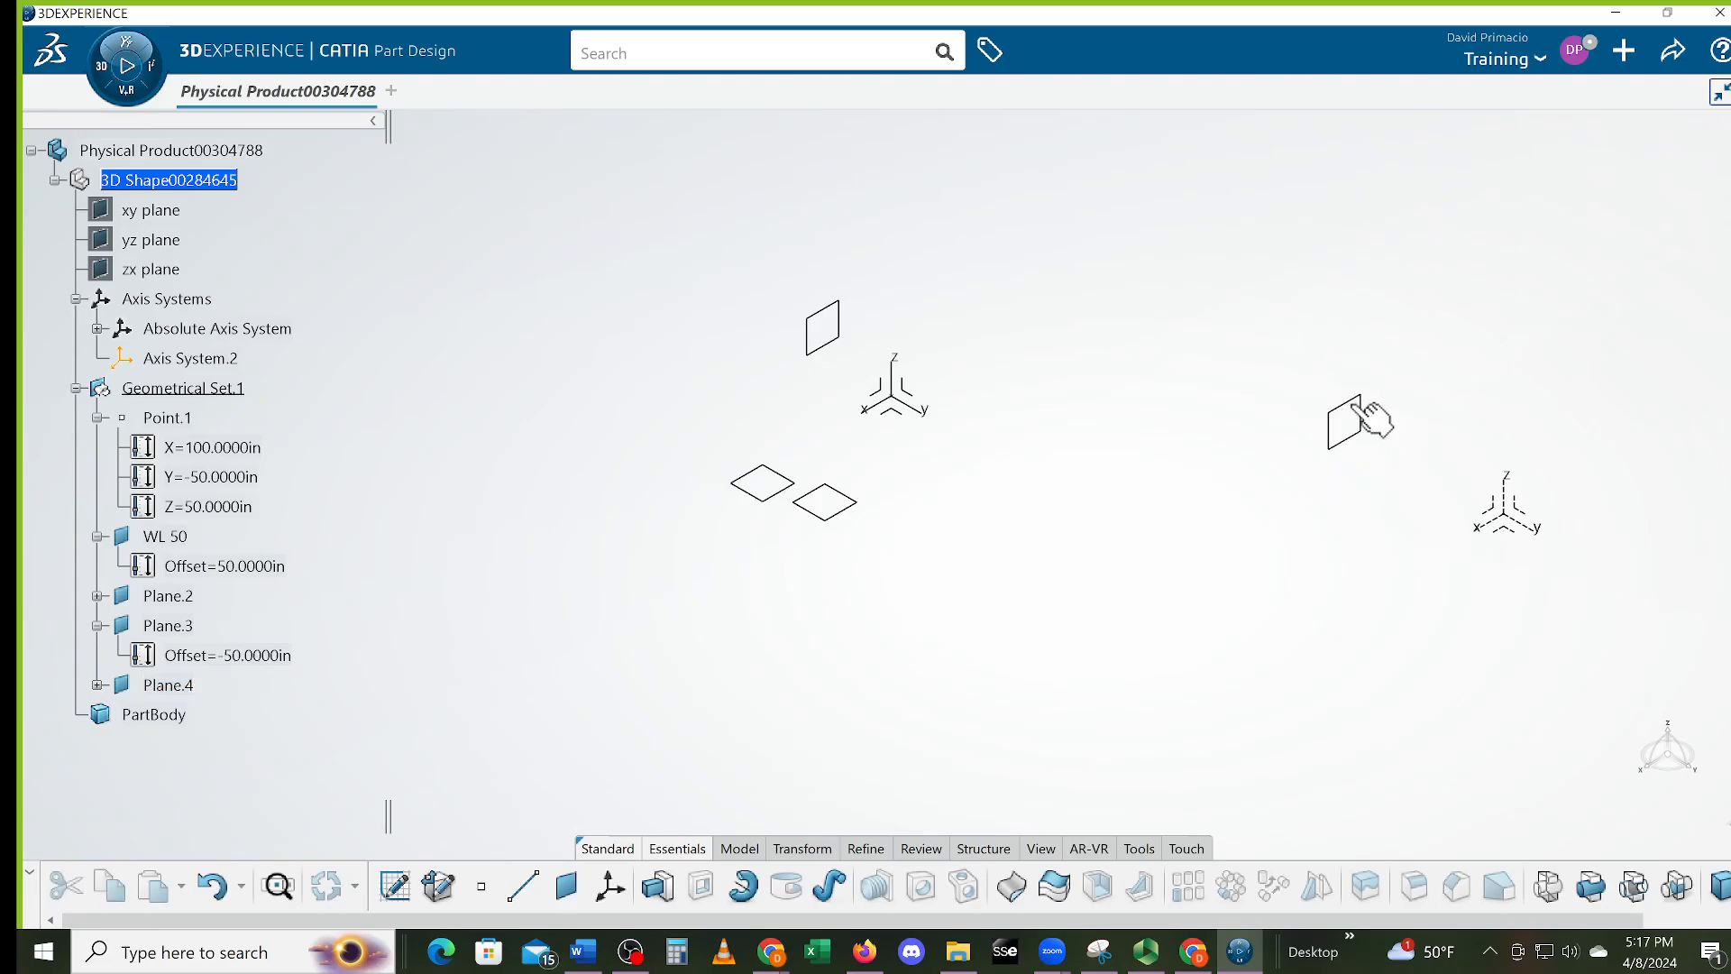
{"action": "double_click", "coordinate": [1389, 422]}
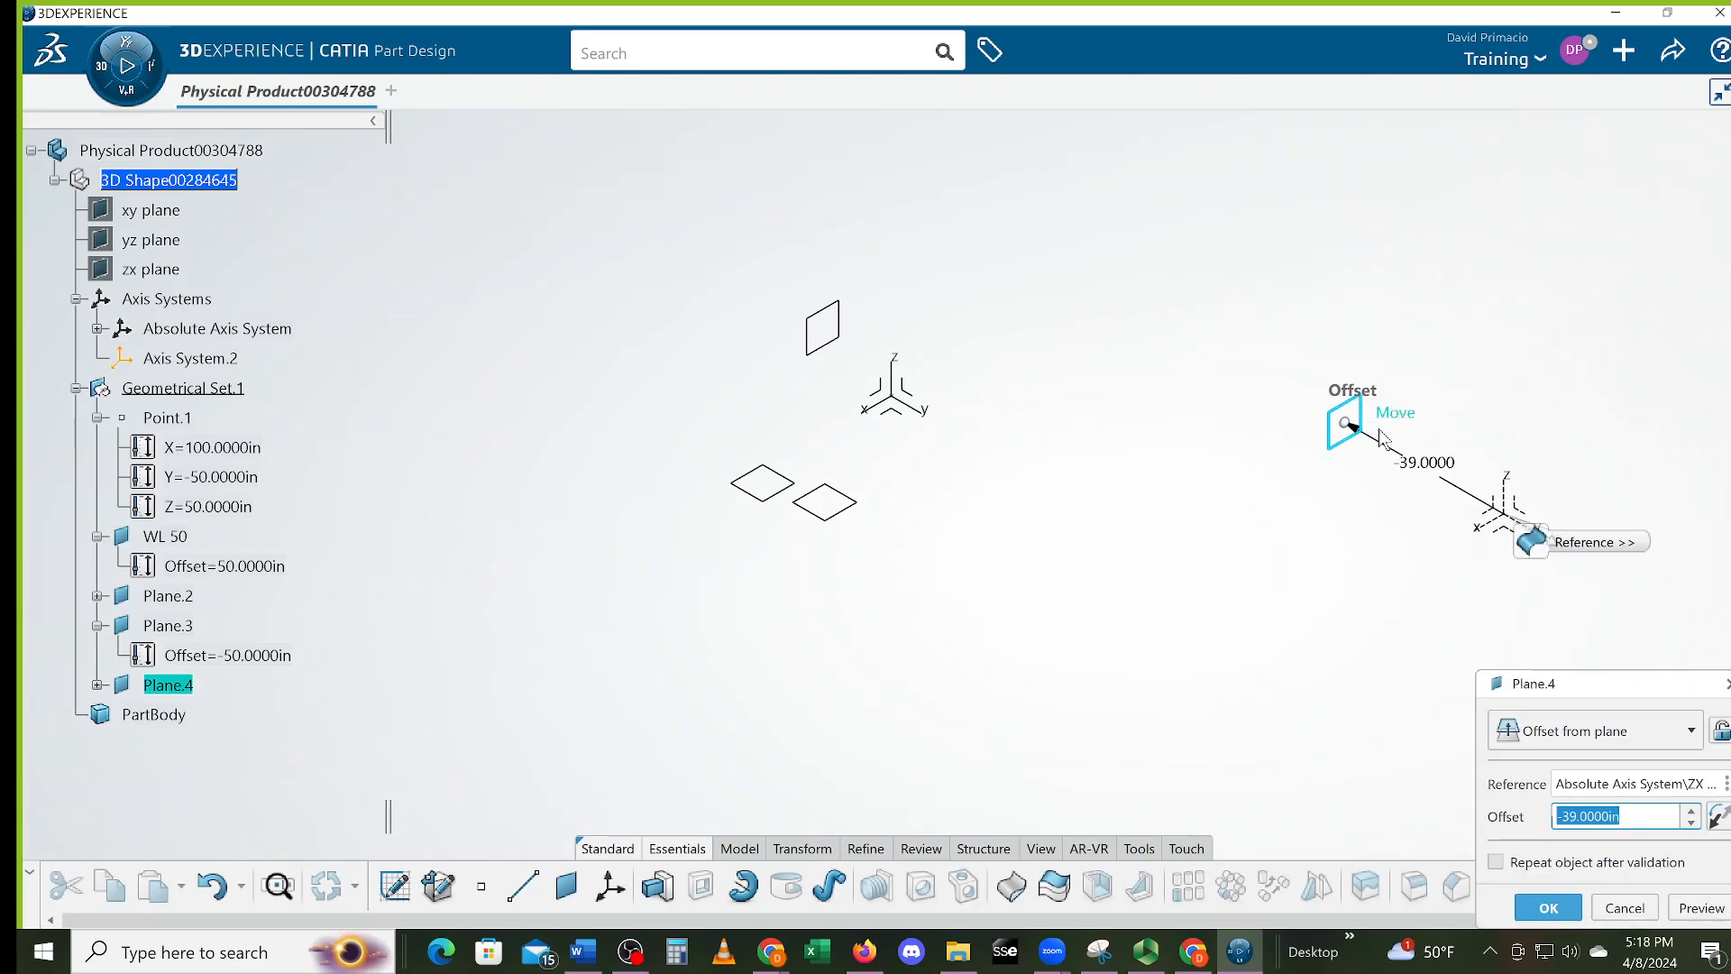
{"action": "left_click_drag", "start_coordinate": [1095, 476], "coordinate": [970, 479]}
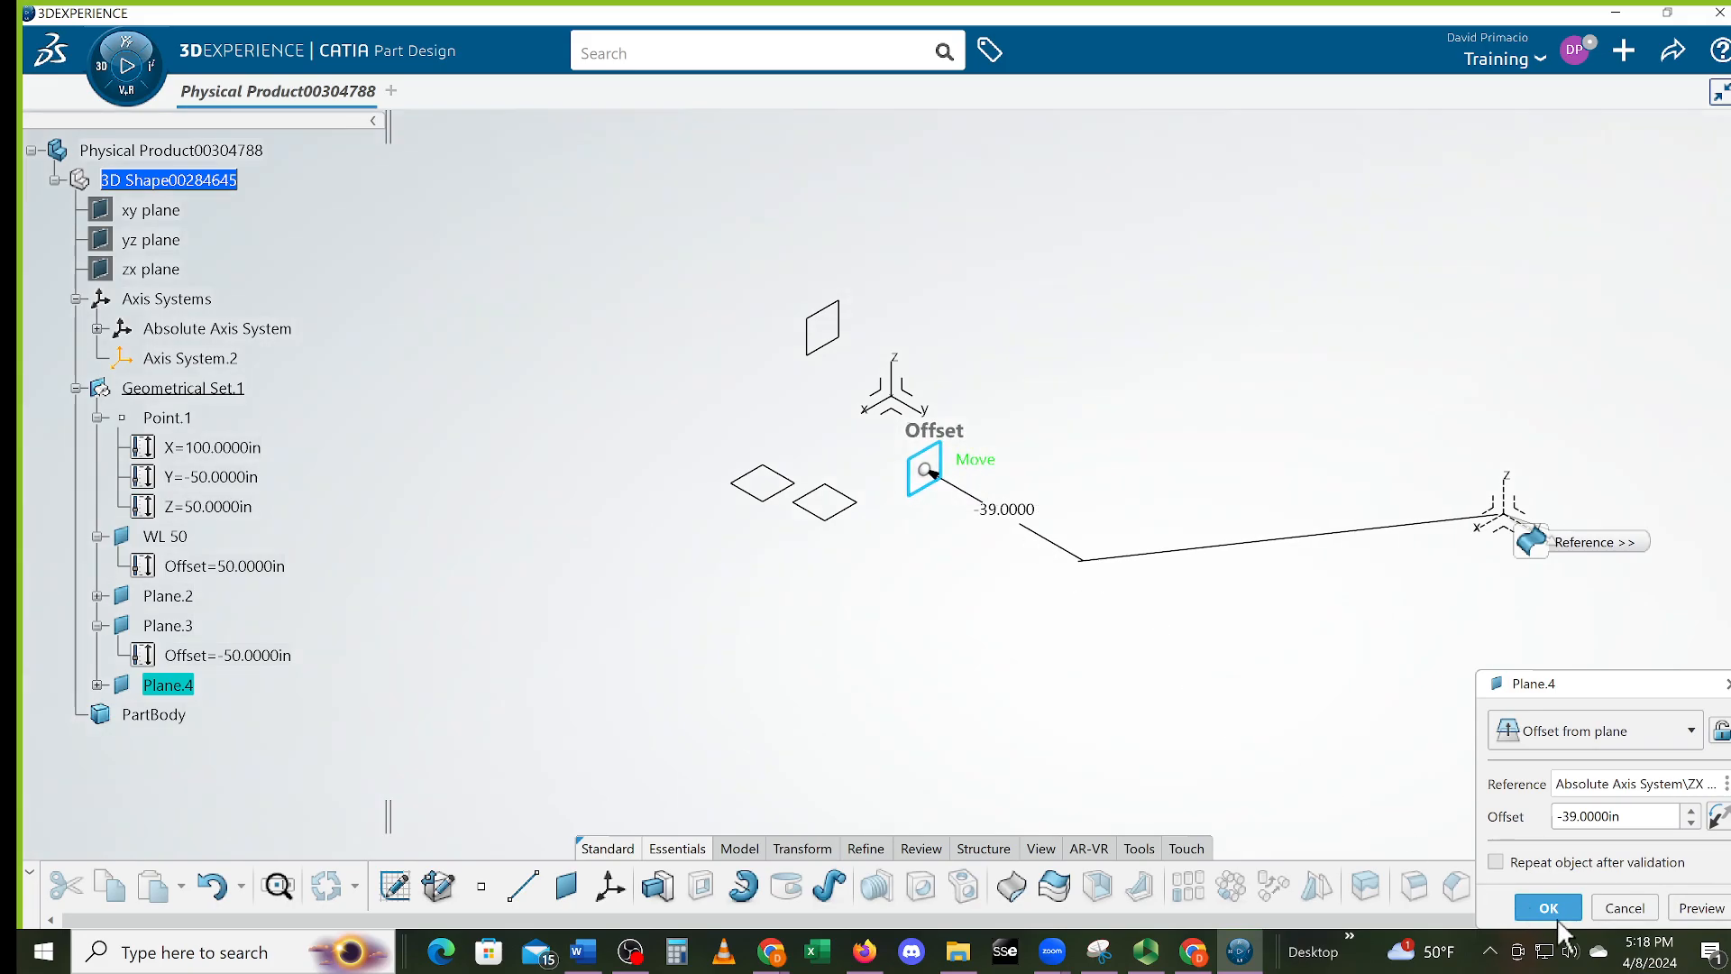
{"action": "left_click", "coordinate": [1549, 908]}
{"action": "middle_click_drag", "start_coordinate": [1064, 694], "coordinate": [1049, 756]}
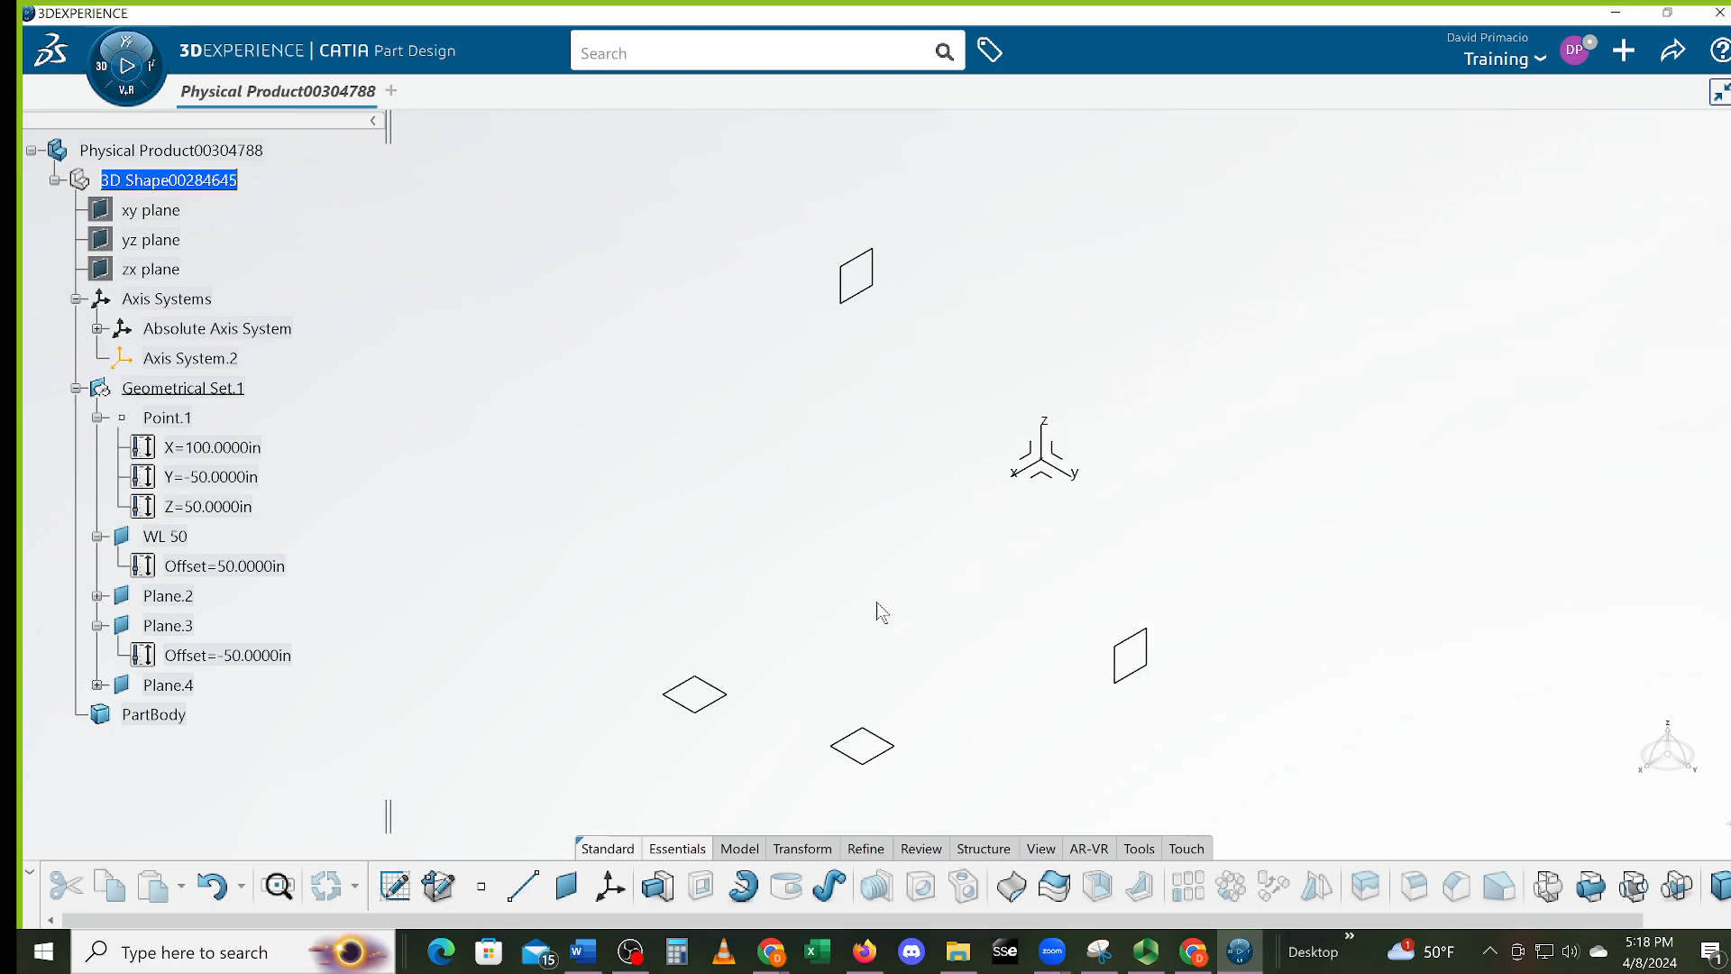
{"action": "middle_click_drag", "start_coordinate": [937, 597], "coordinate": [776, 595]}
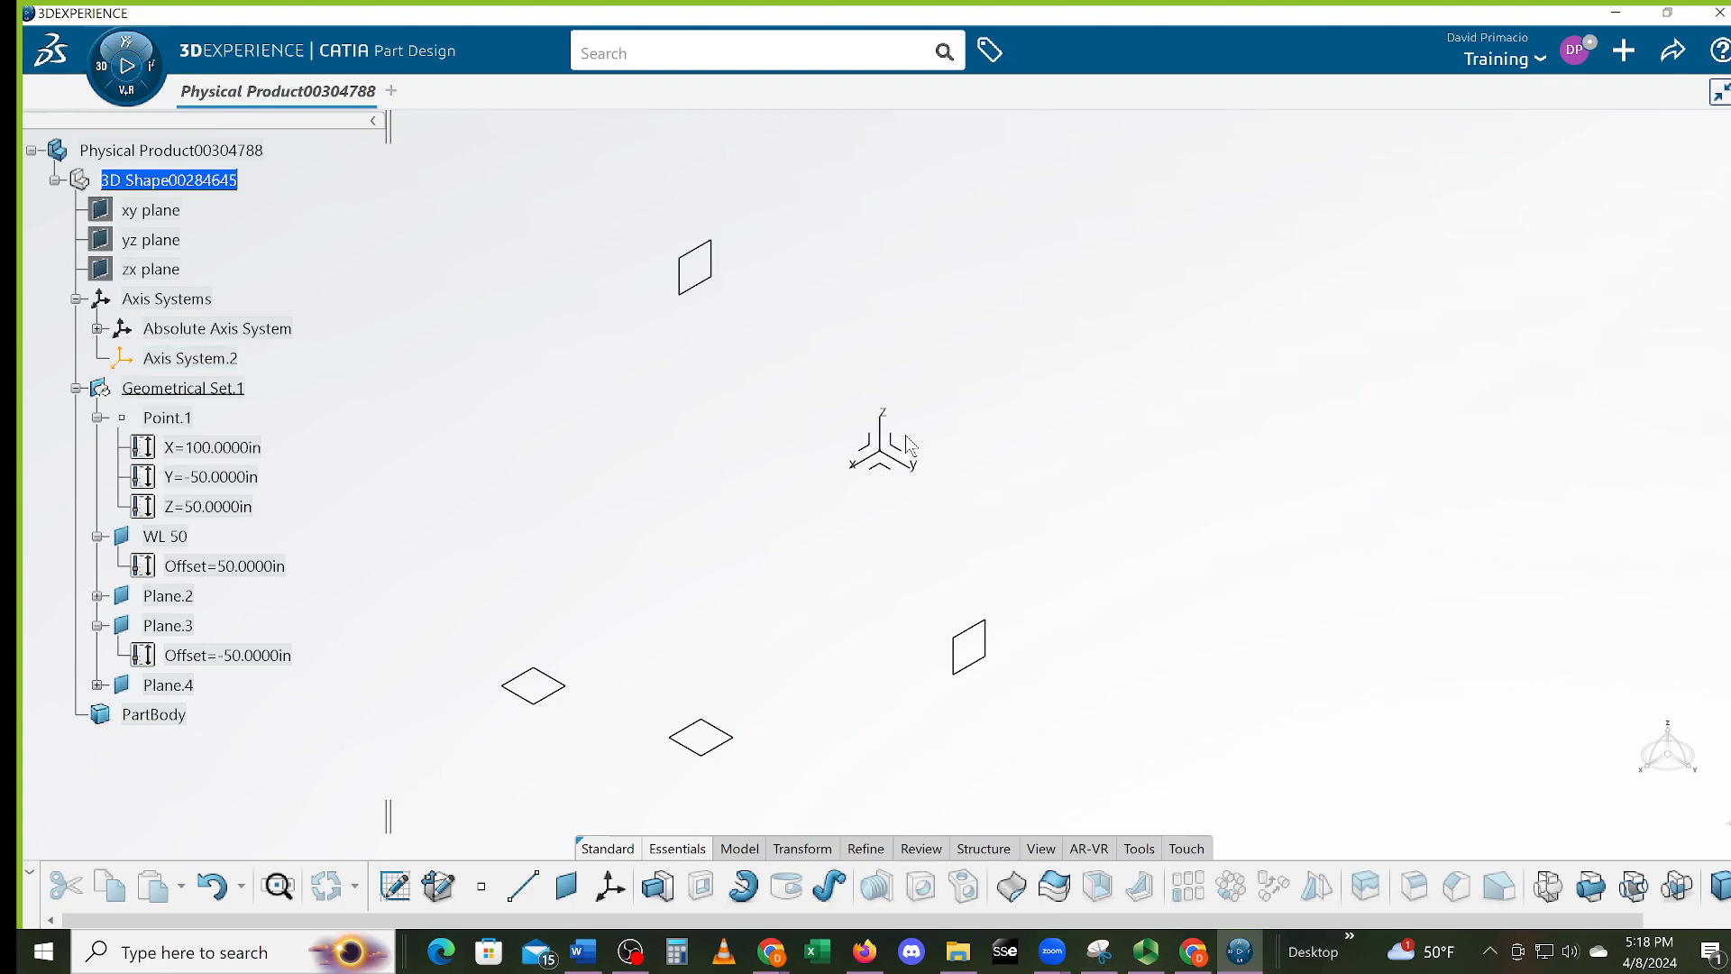
{"action": "left_click", "coordinate": [232, 448]}
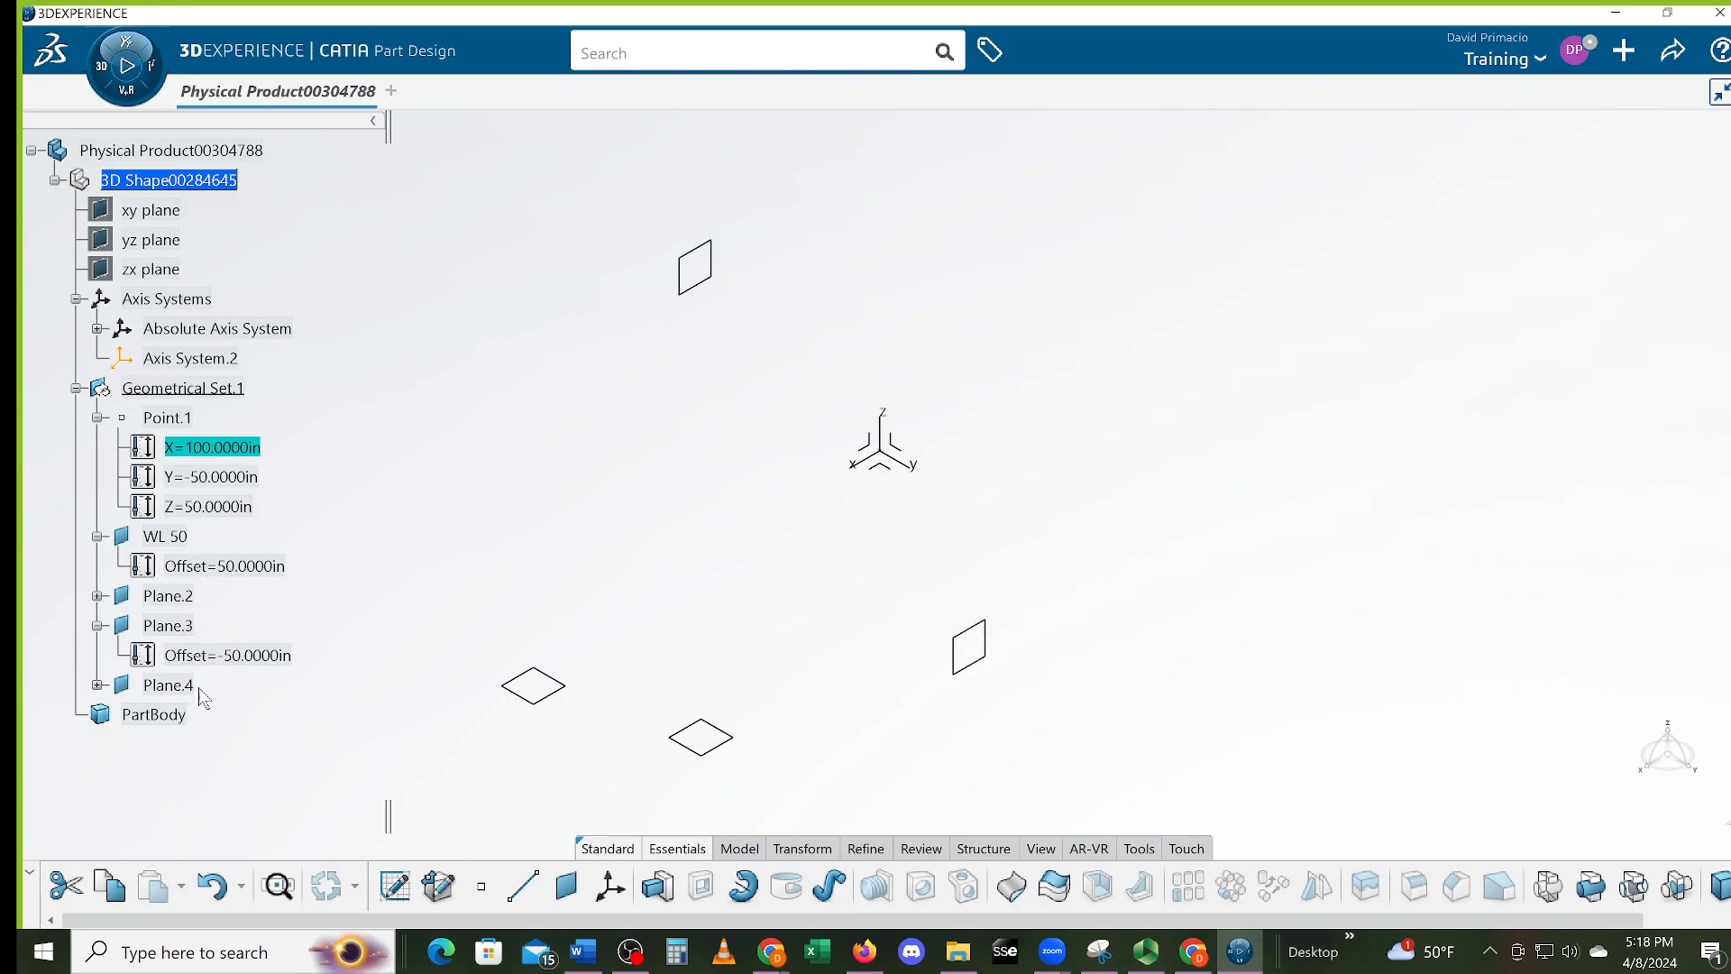
{"action": "left_click", "coordinate": [814, 631]}
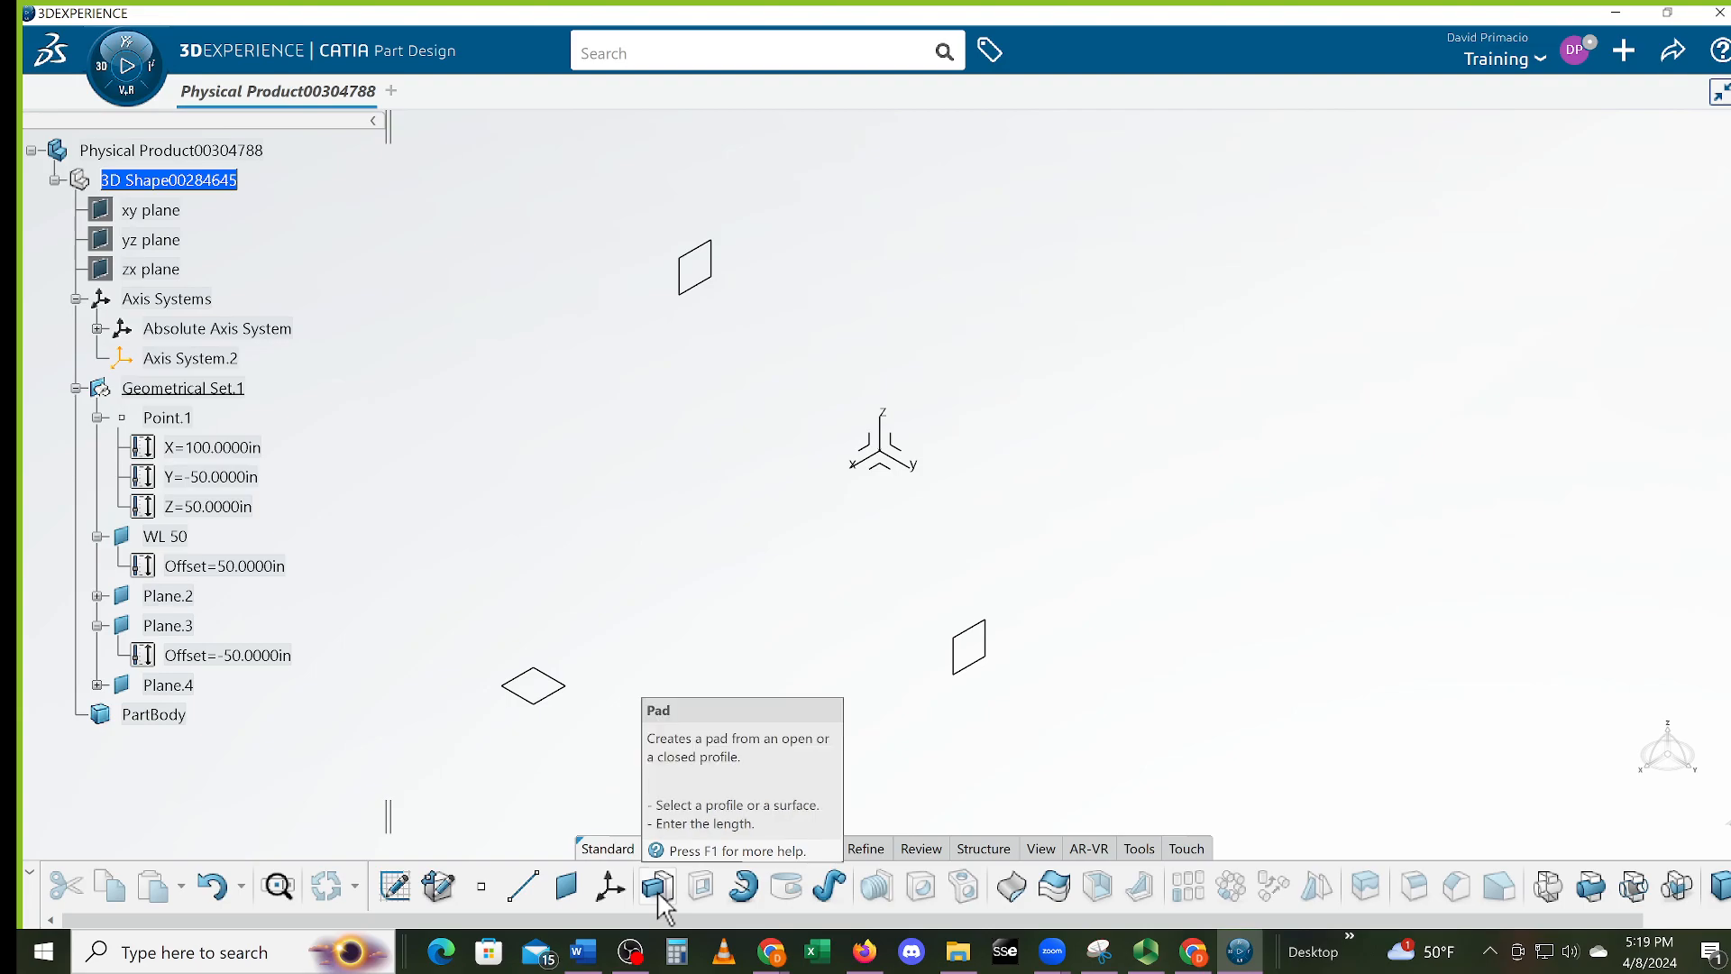
Check the stepped plate reference image in the Word document, then return to CATIA
{"action": "key", "text": "alt+Tab"}
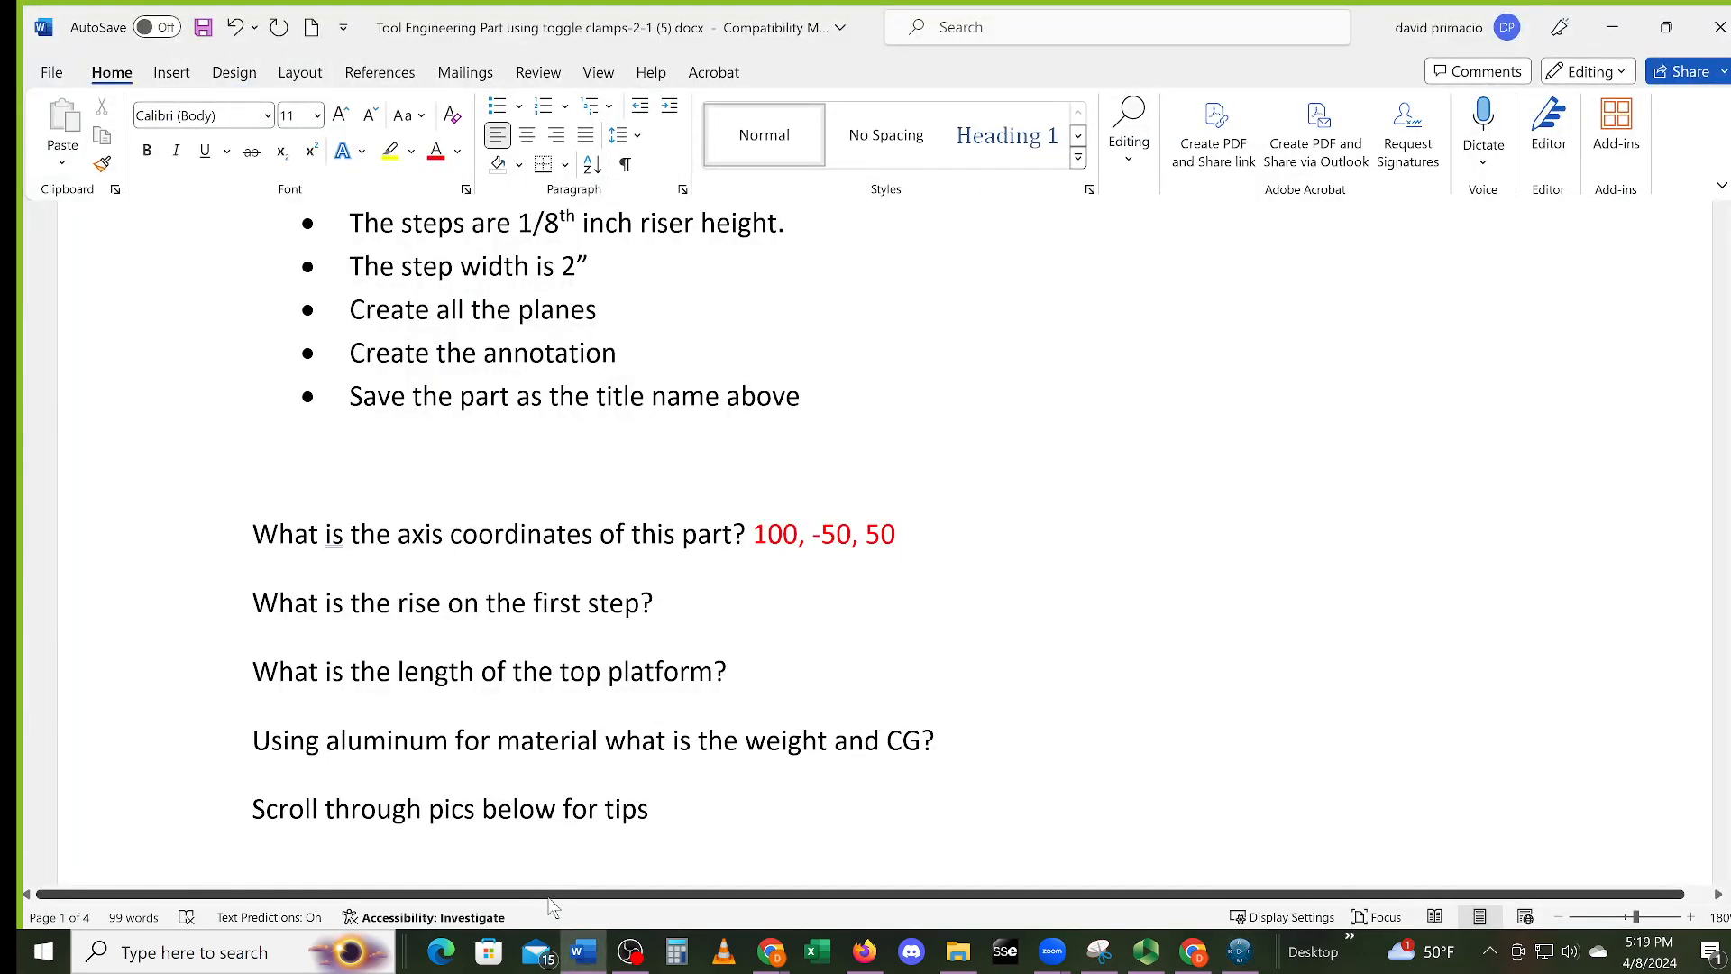
{"action": "scroll", "coordinate": [785, 625], "scroll_direction": "up", "scroll_amount": 10}
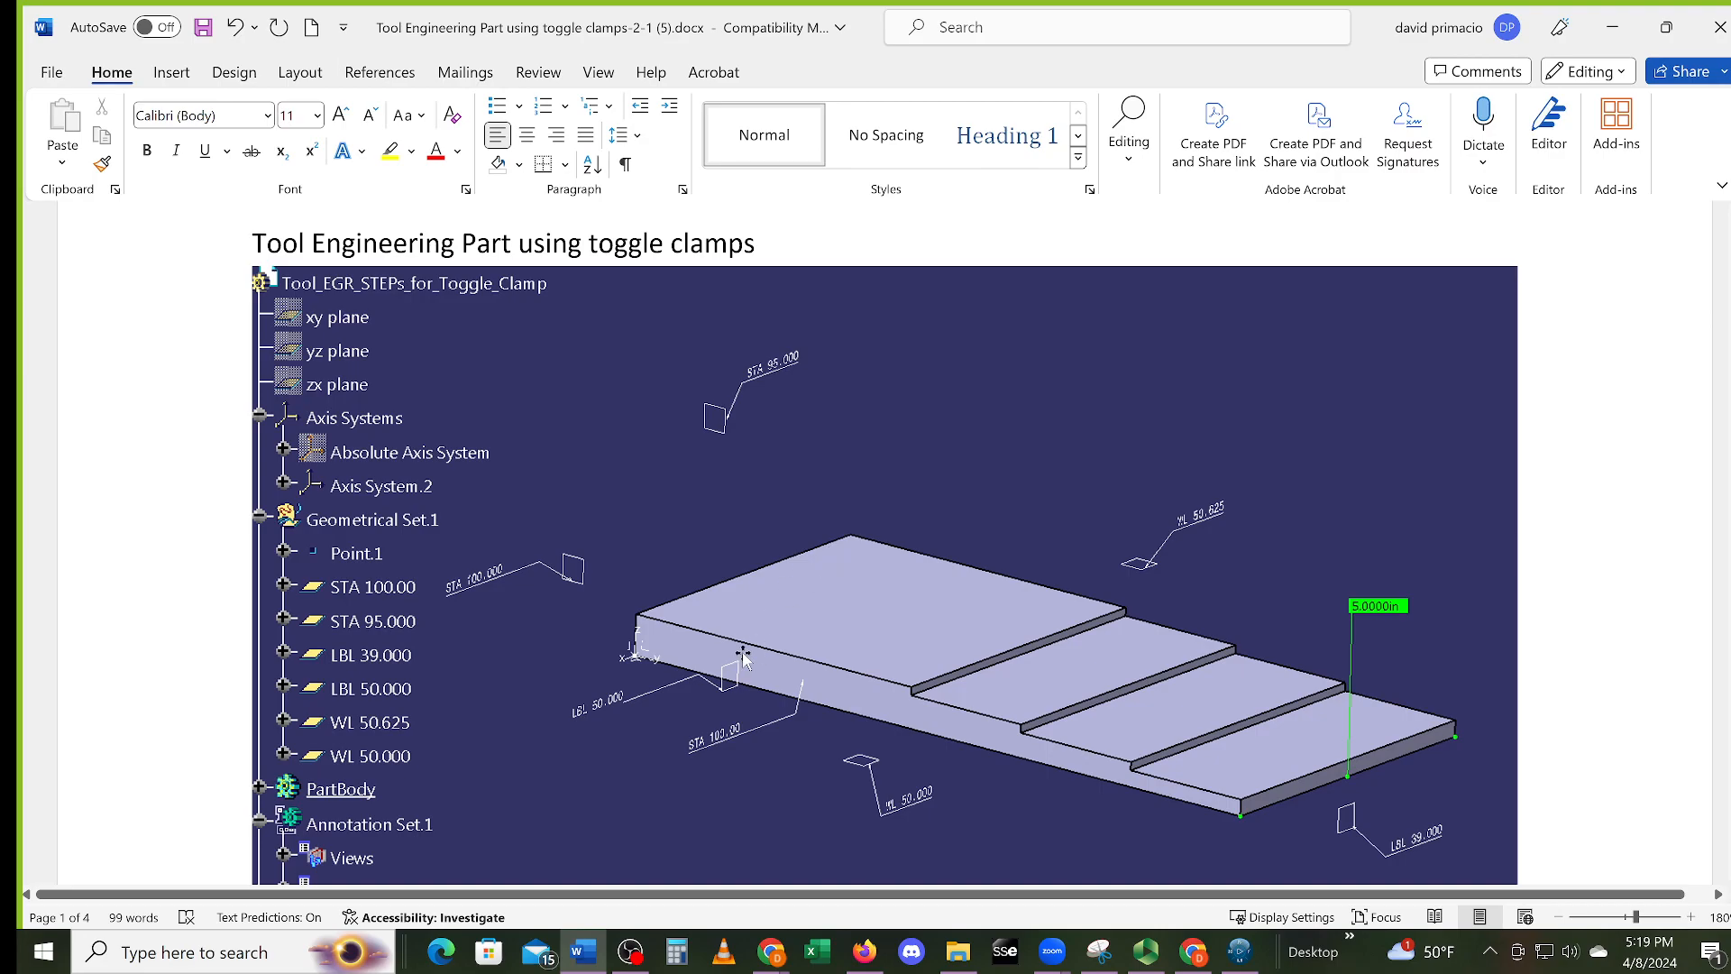
{"action": "key", "text": "alt+Tab"}
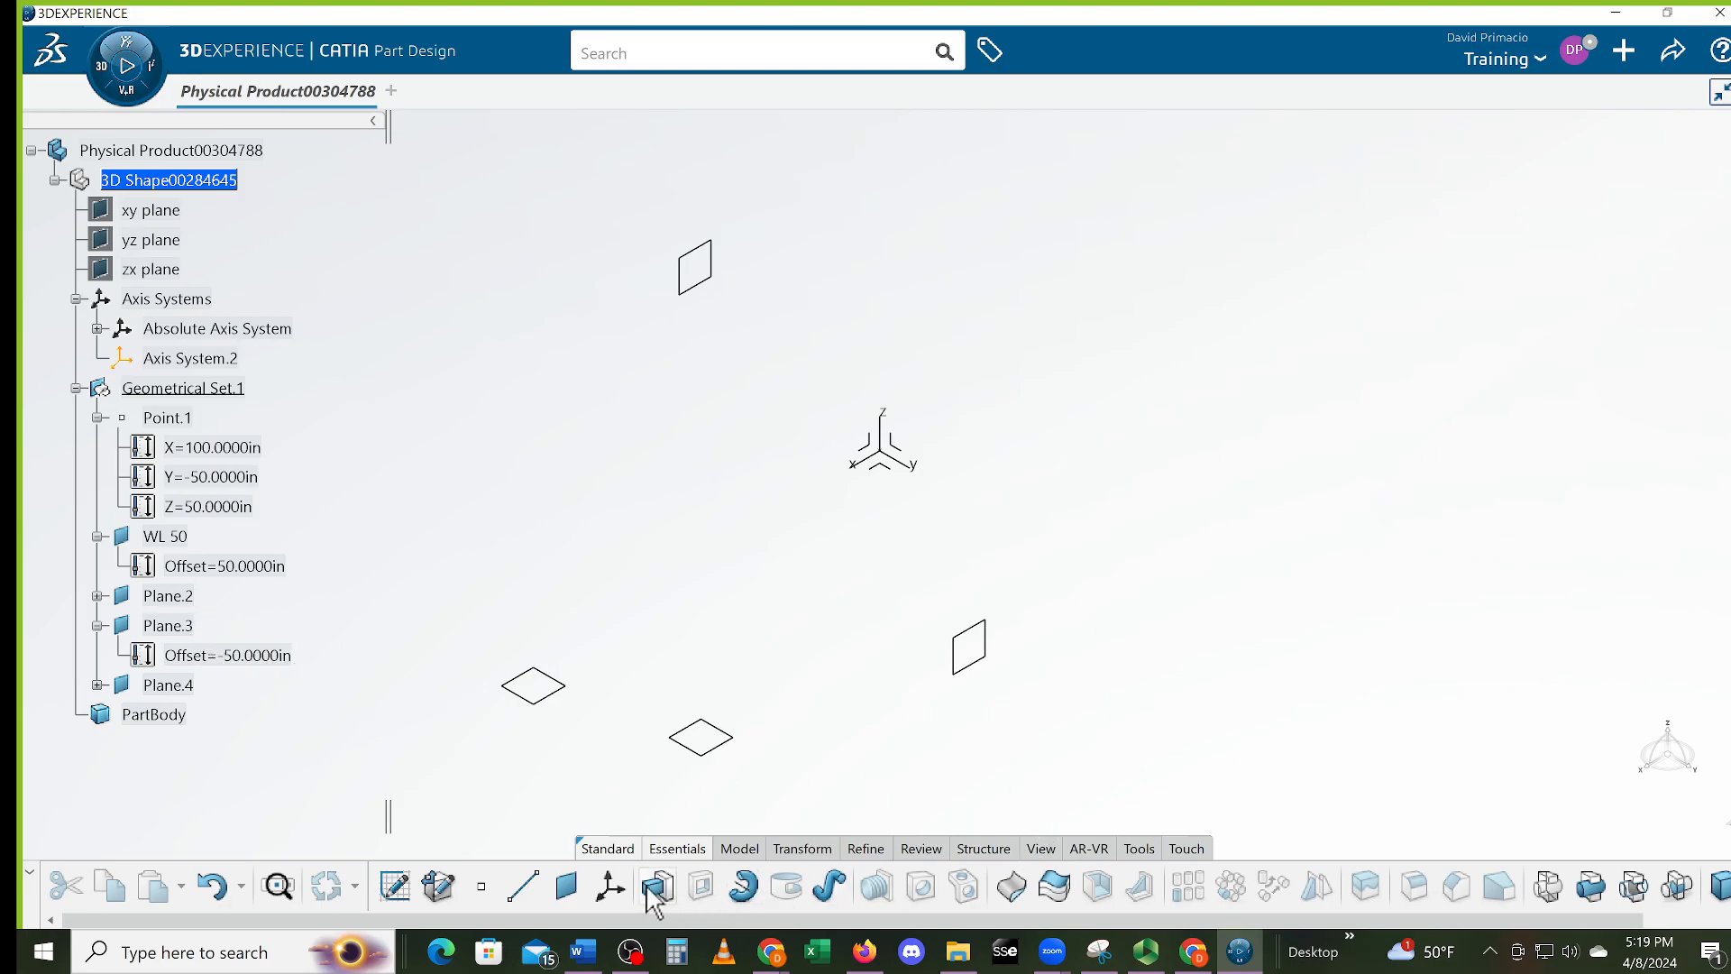
Add an offset plane 100 in from the absolute YZ plane and frame the planes in view
{"action": "left_click", "coordinate": [566, 885]}
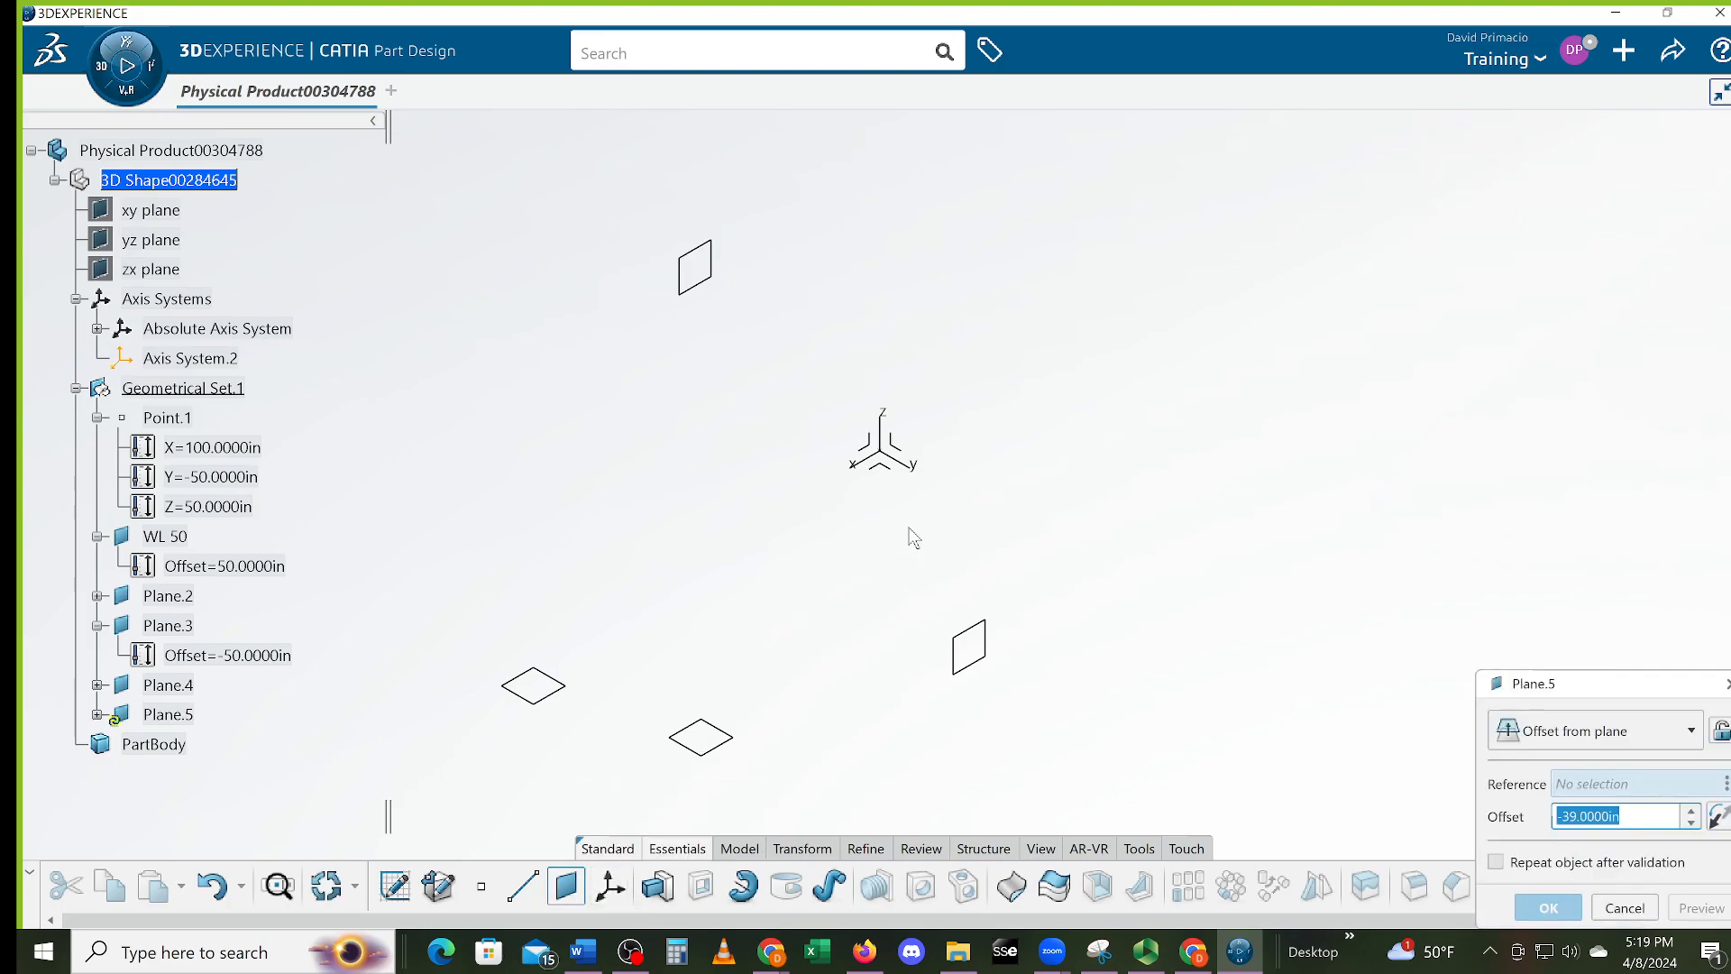
{"action": "middle_click_drag", "start_coordinate": [1269, 582], "coordinate": [1217, 537]}
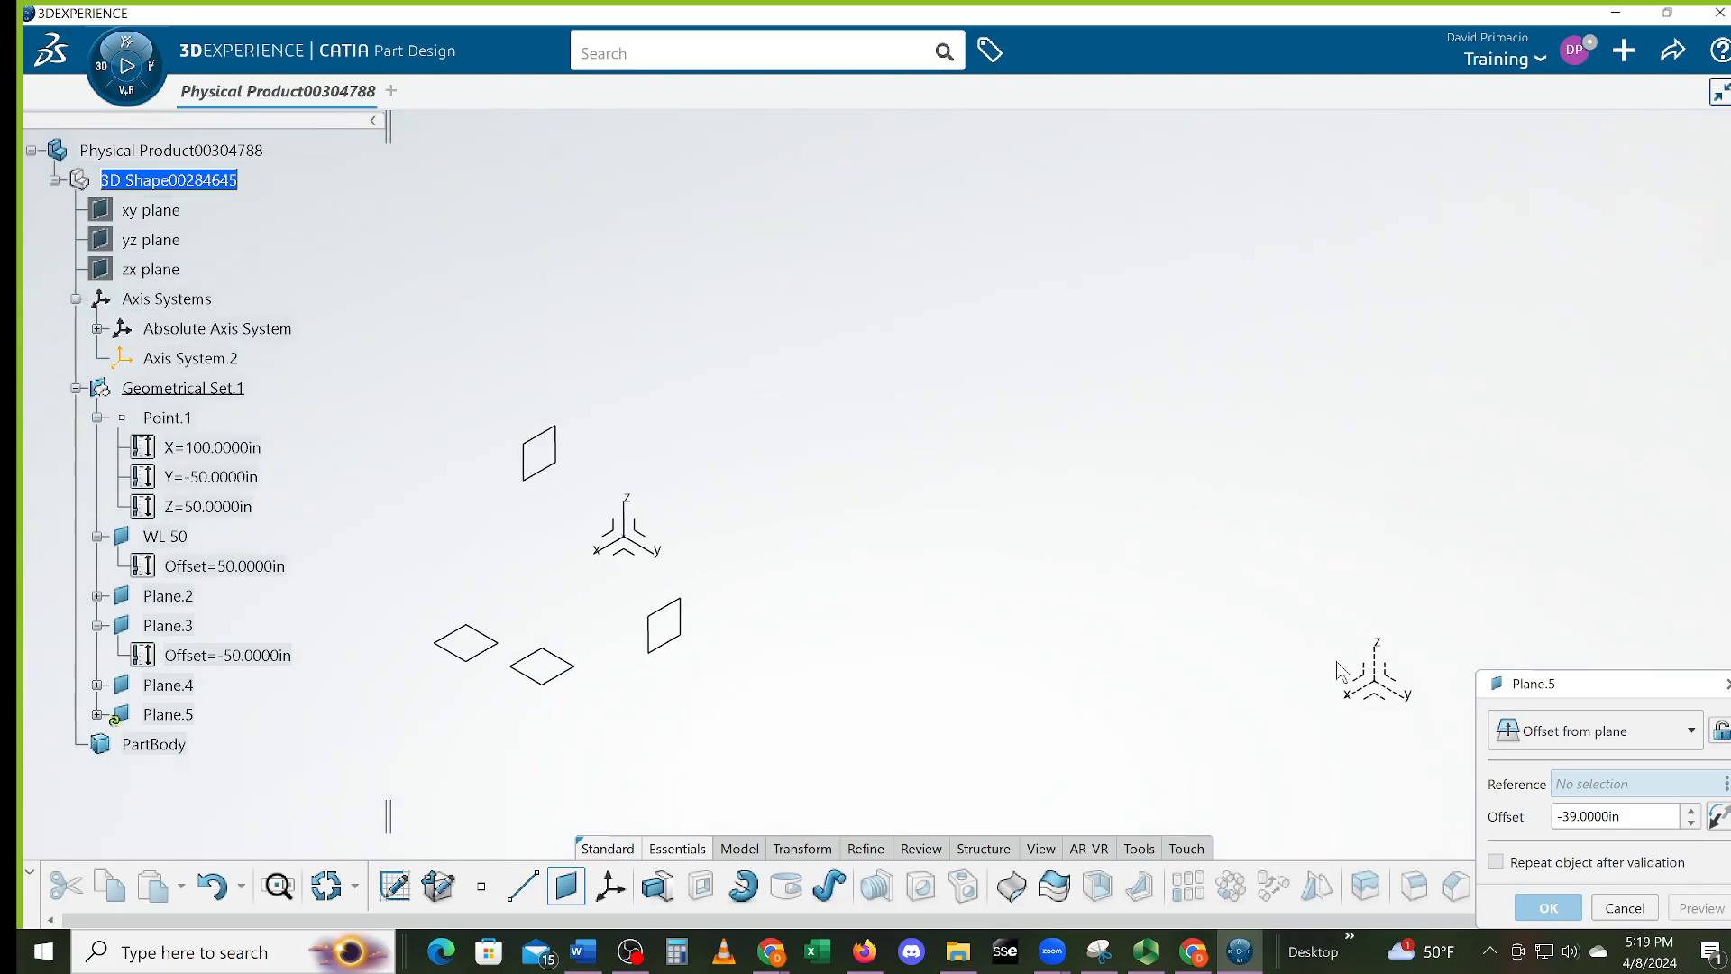
{"action": "left_click", "coordinate": [1397, 683]}
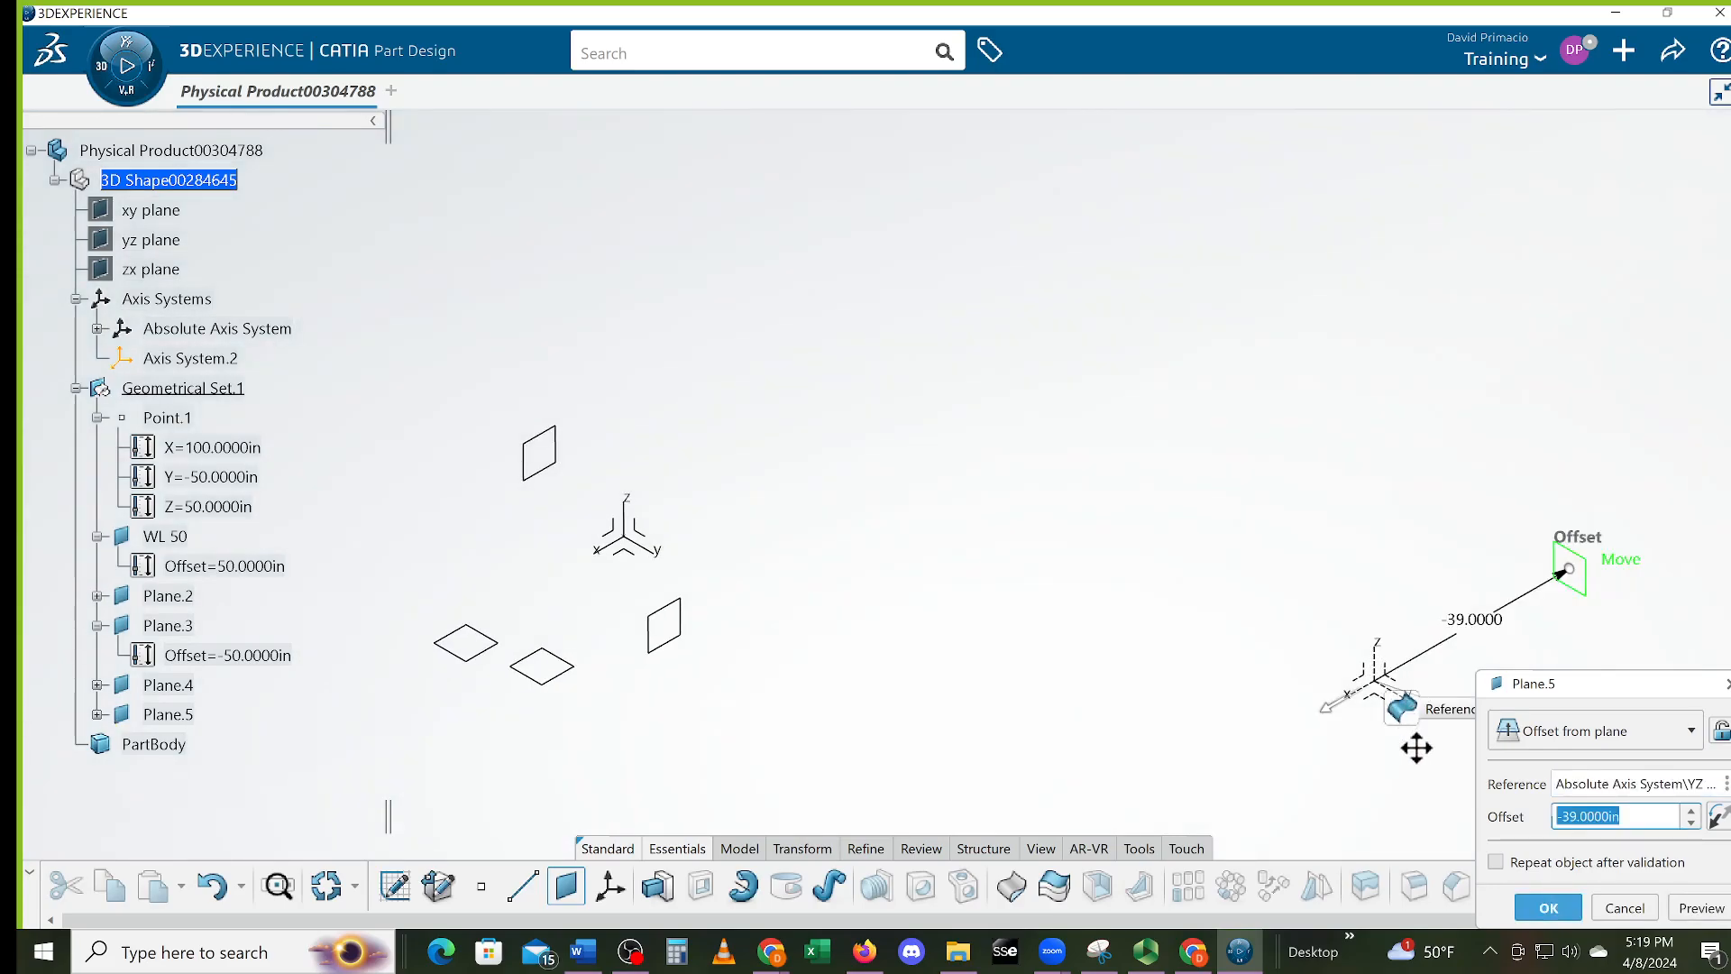
{"action": "type", "text": "100"}
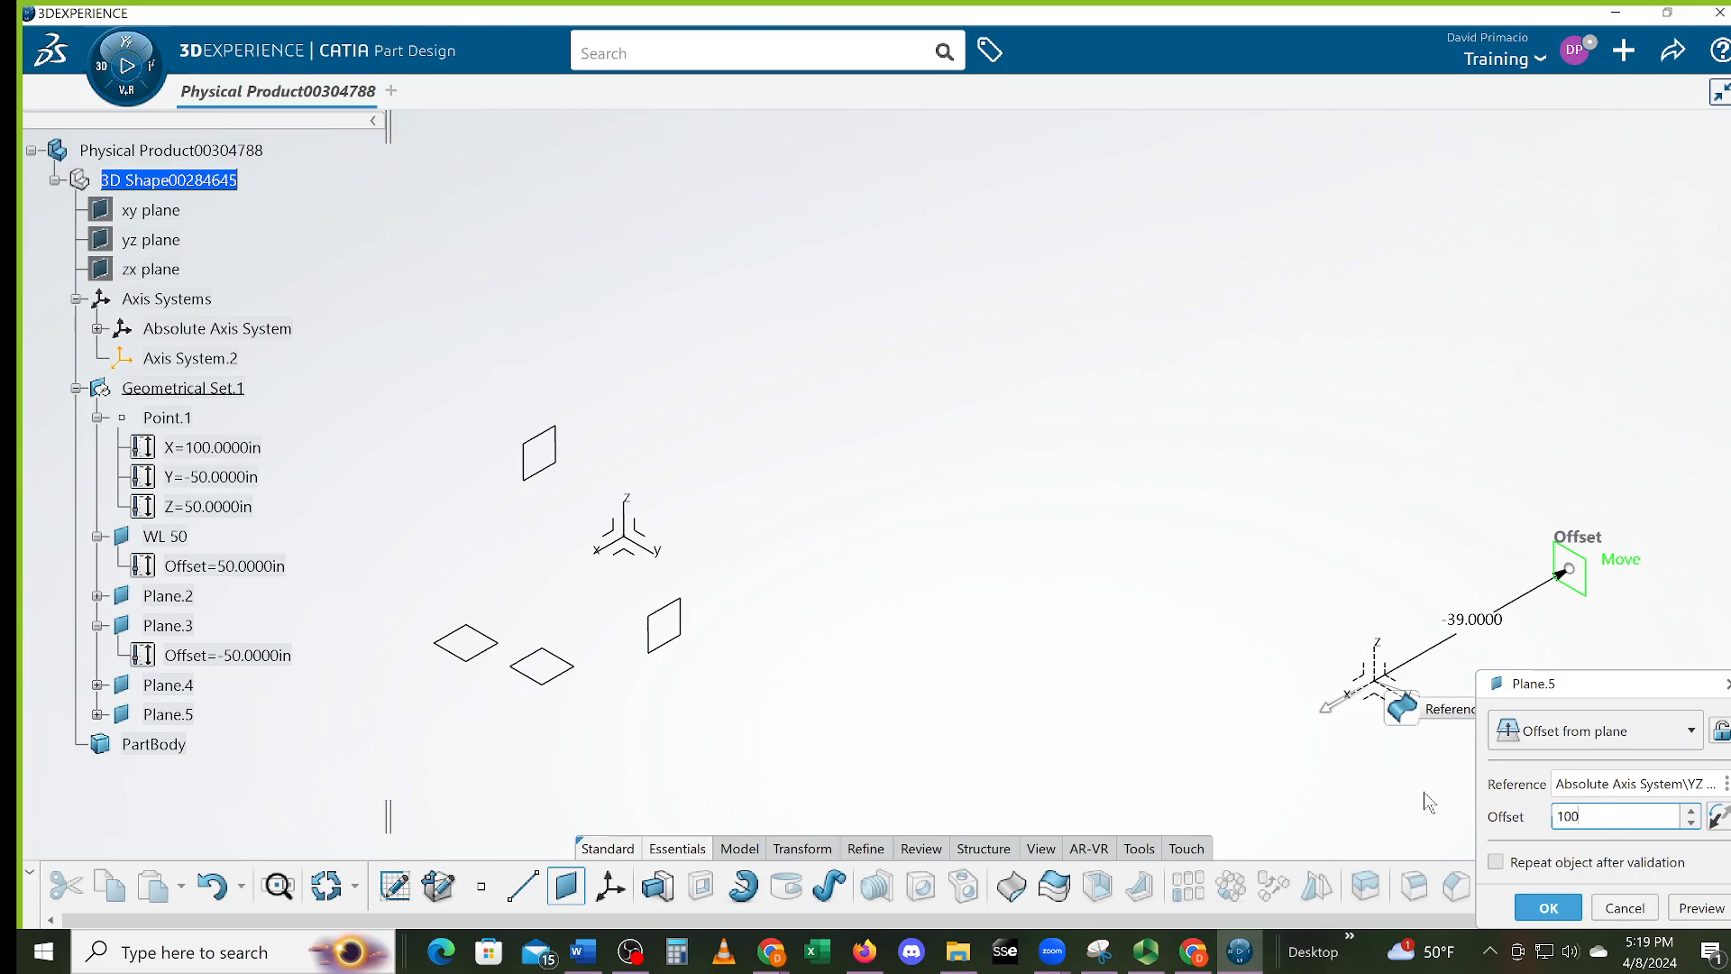
{"action": "key", "text": "Return"}
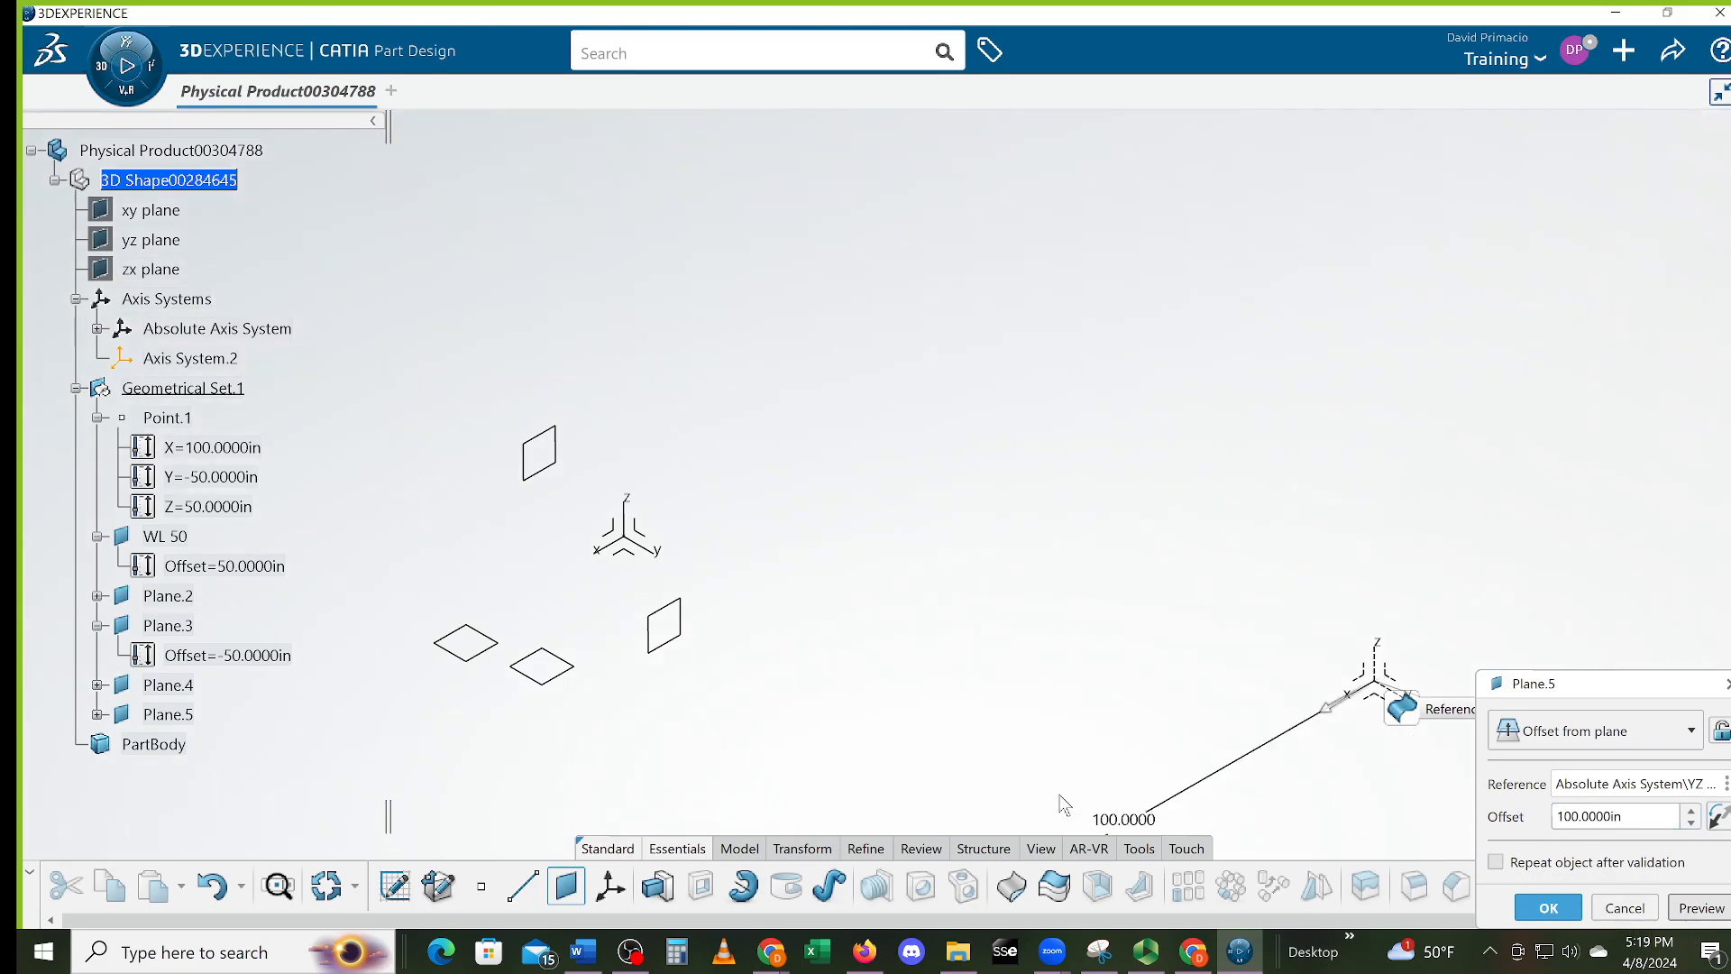
{"action": "middle_click_drag", "start_coordinate": [1131, 580], "coordinate": [1241, 429]}
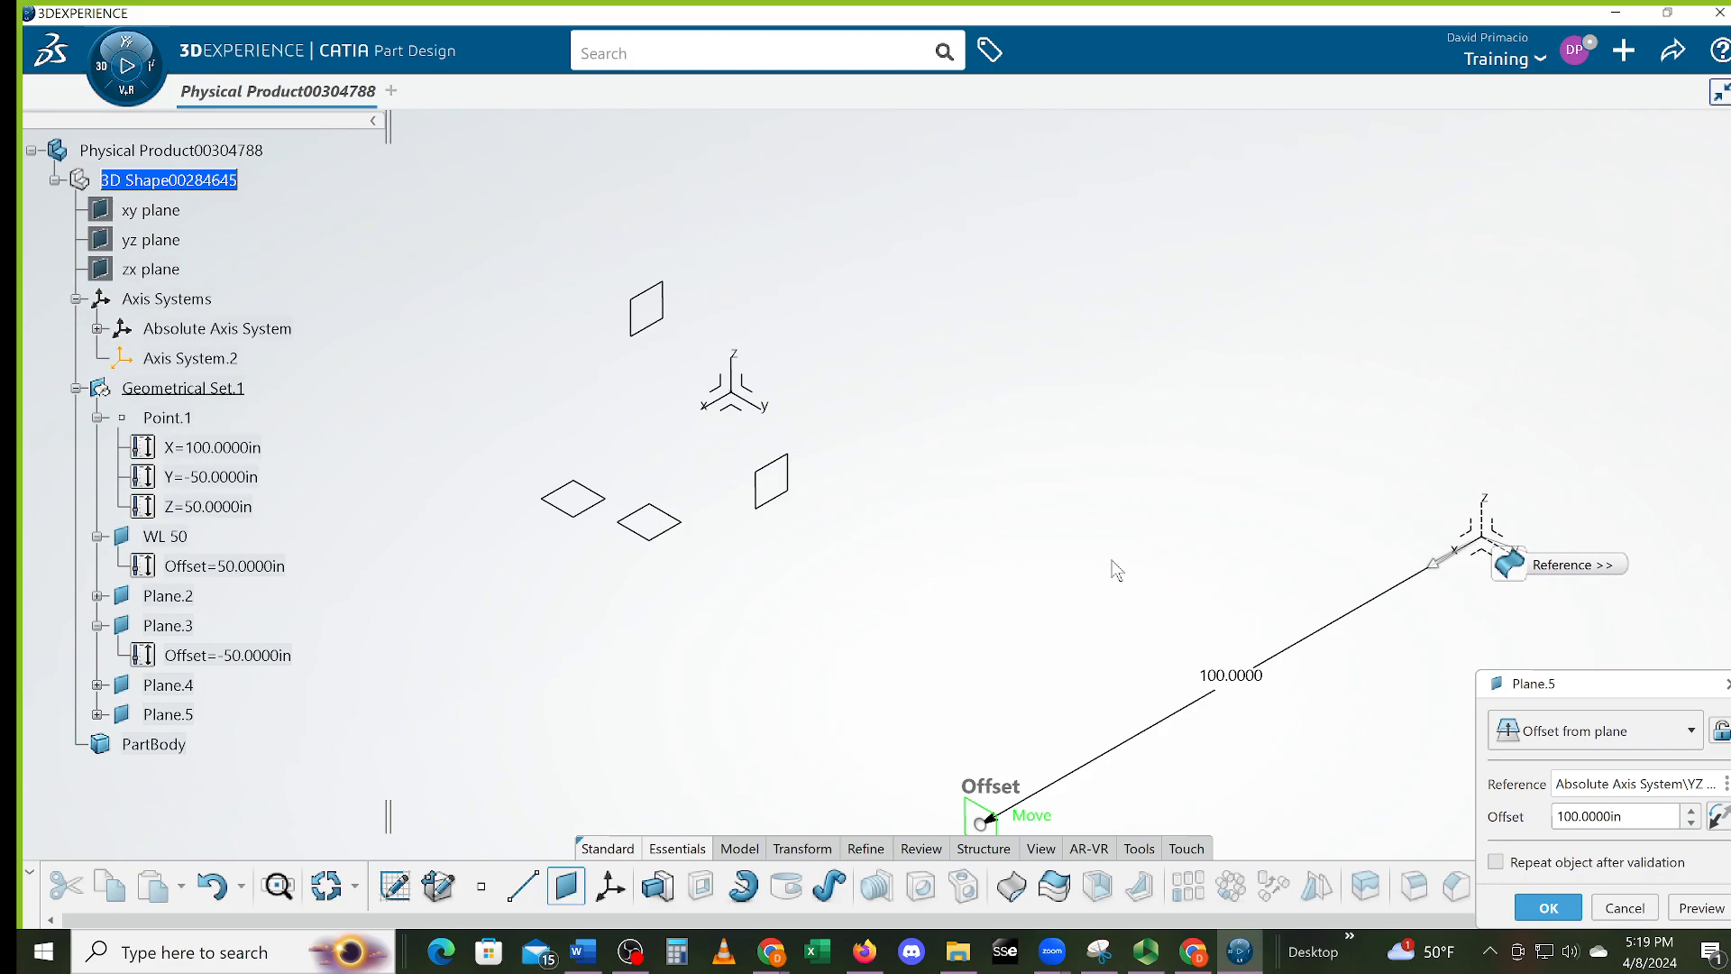
{"action": "left_click_drag", "start_coordinate": [1059, 832], "coordinate": [549, 305]}
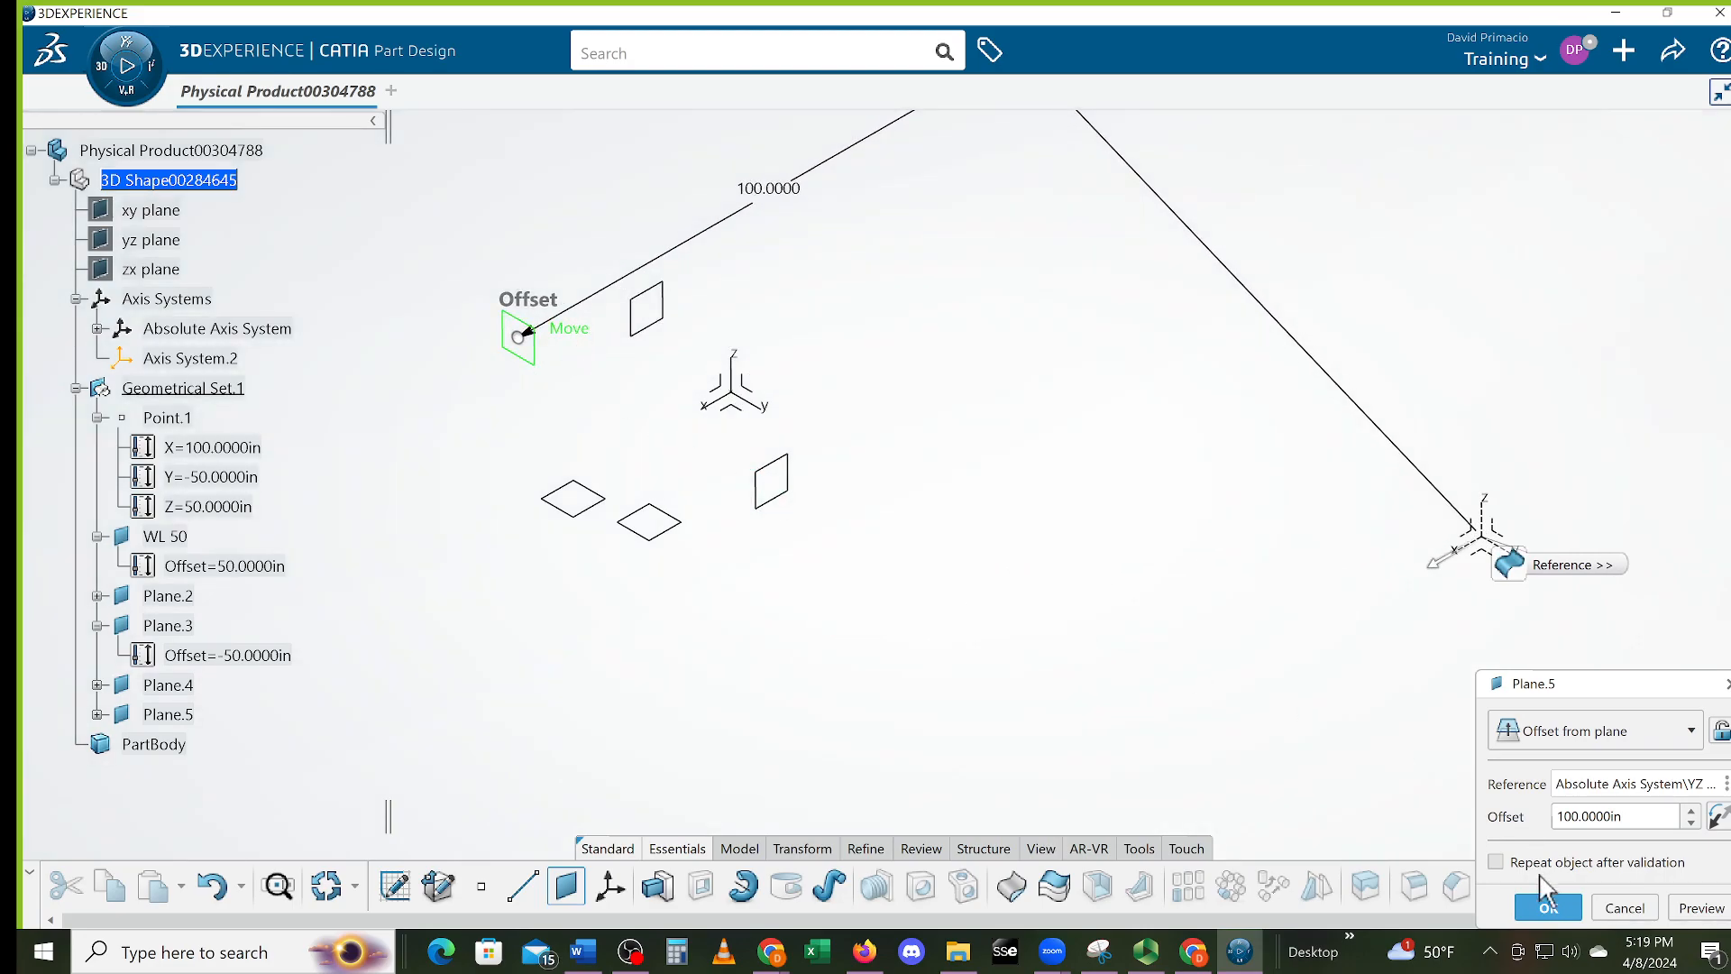
{"action": "left_click", "coordinate": [1531, 914]}
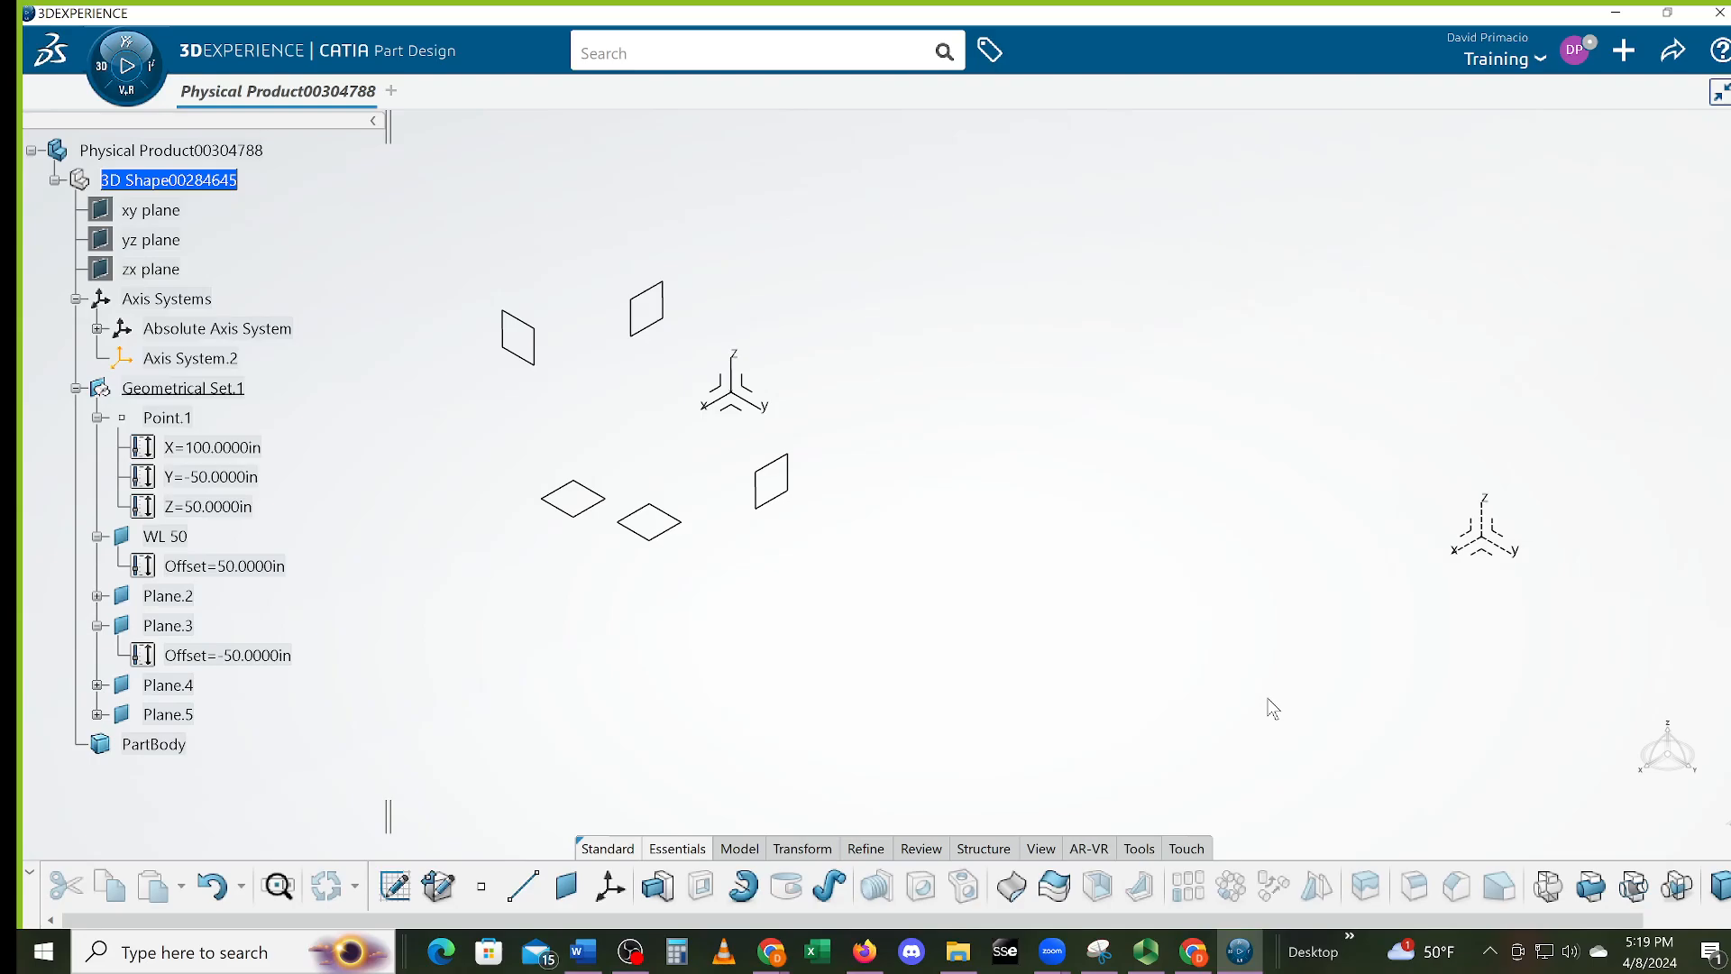
{"action": "middle_click_drag", "start_coordinate": [835, 682], "coordinate": [861, 631]}
{"action": "middle_click_drag", "start_coordinate": [984, 654], "coordinate": [1005, 676]}
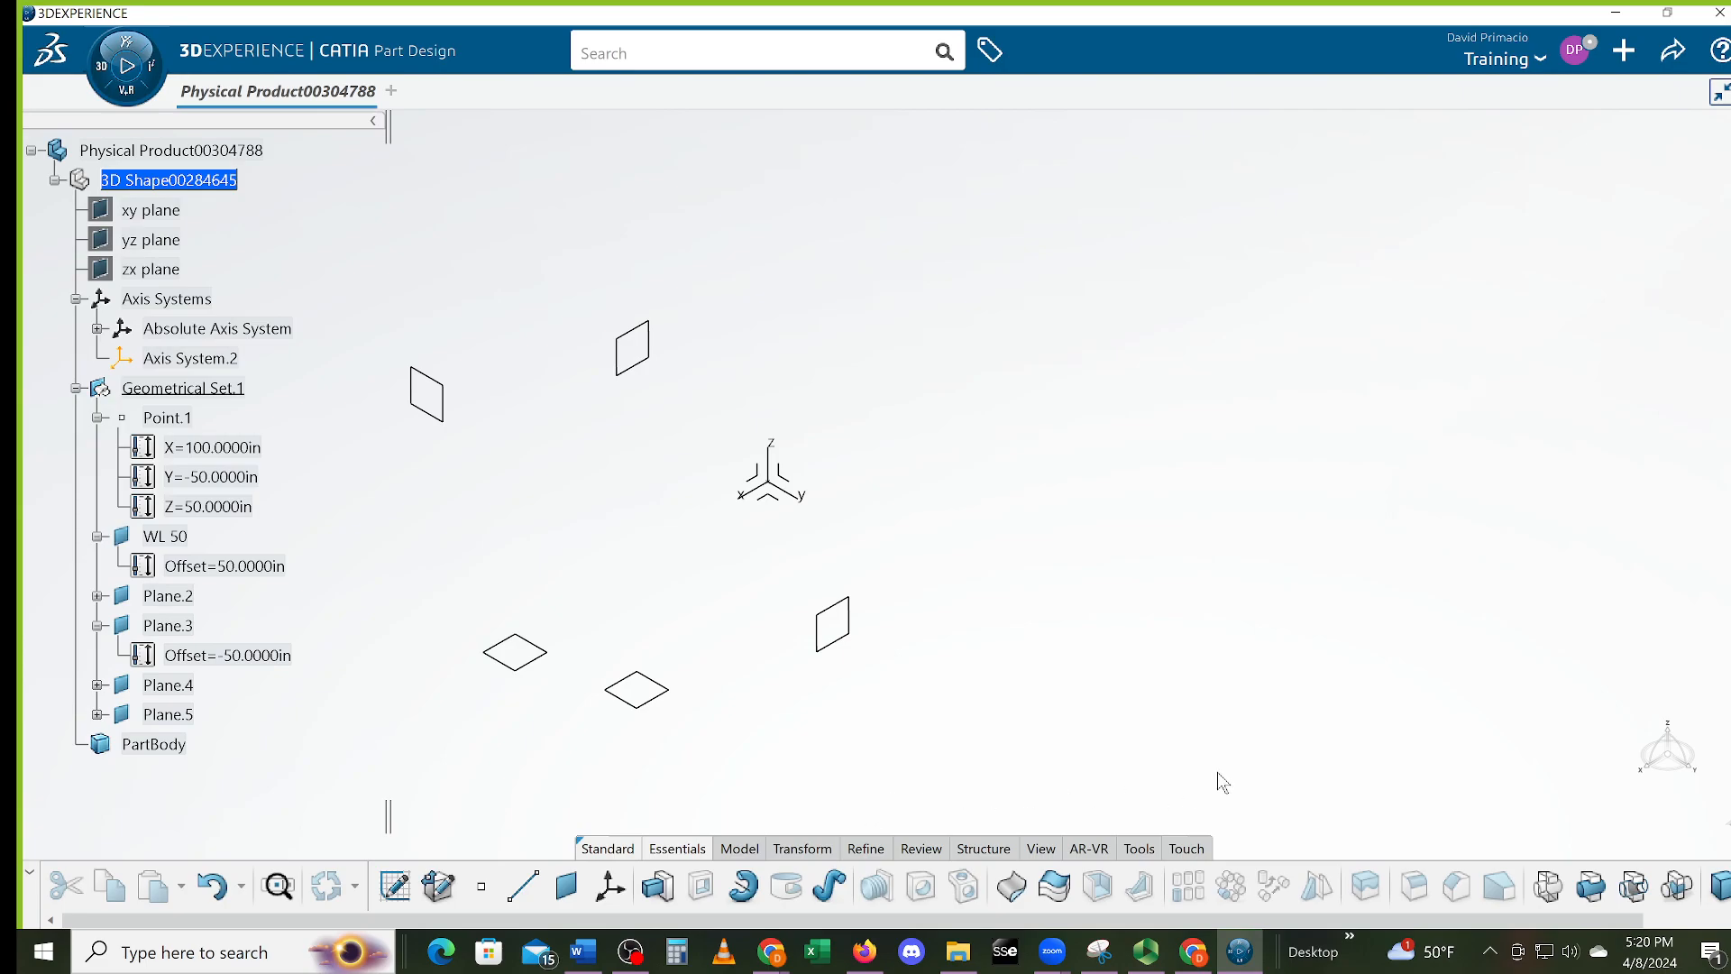
{"action": "mouse_move", "coordinate": [1133, 708]}
{"action": "middle_mouse_down"}
{"action": "mouse_move", "coordinate": [1083, 687]}
{"action": "mouse_move", "coordinate": [1091, 803]}
{"action": "middle_mouse_up"}
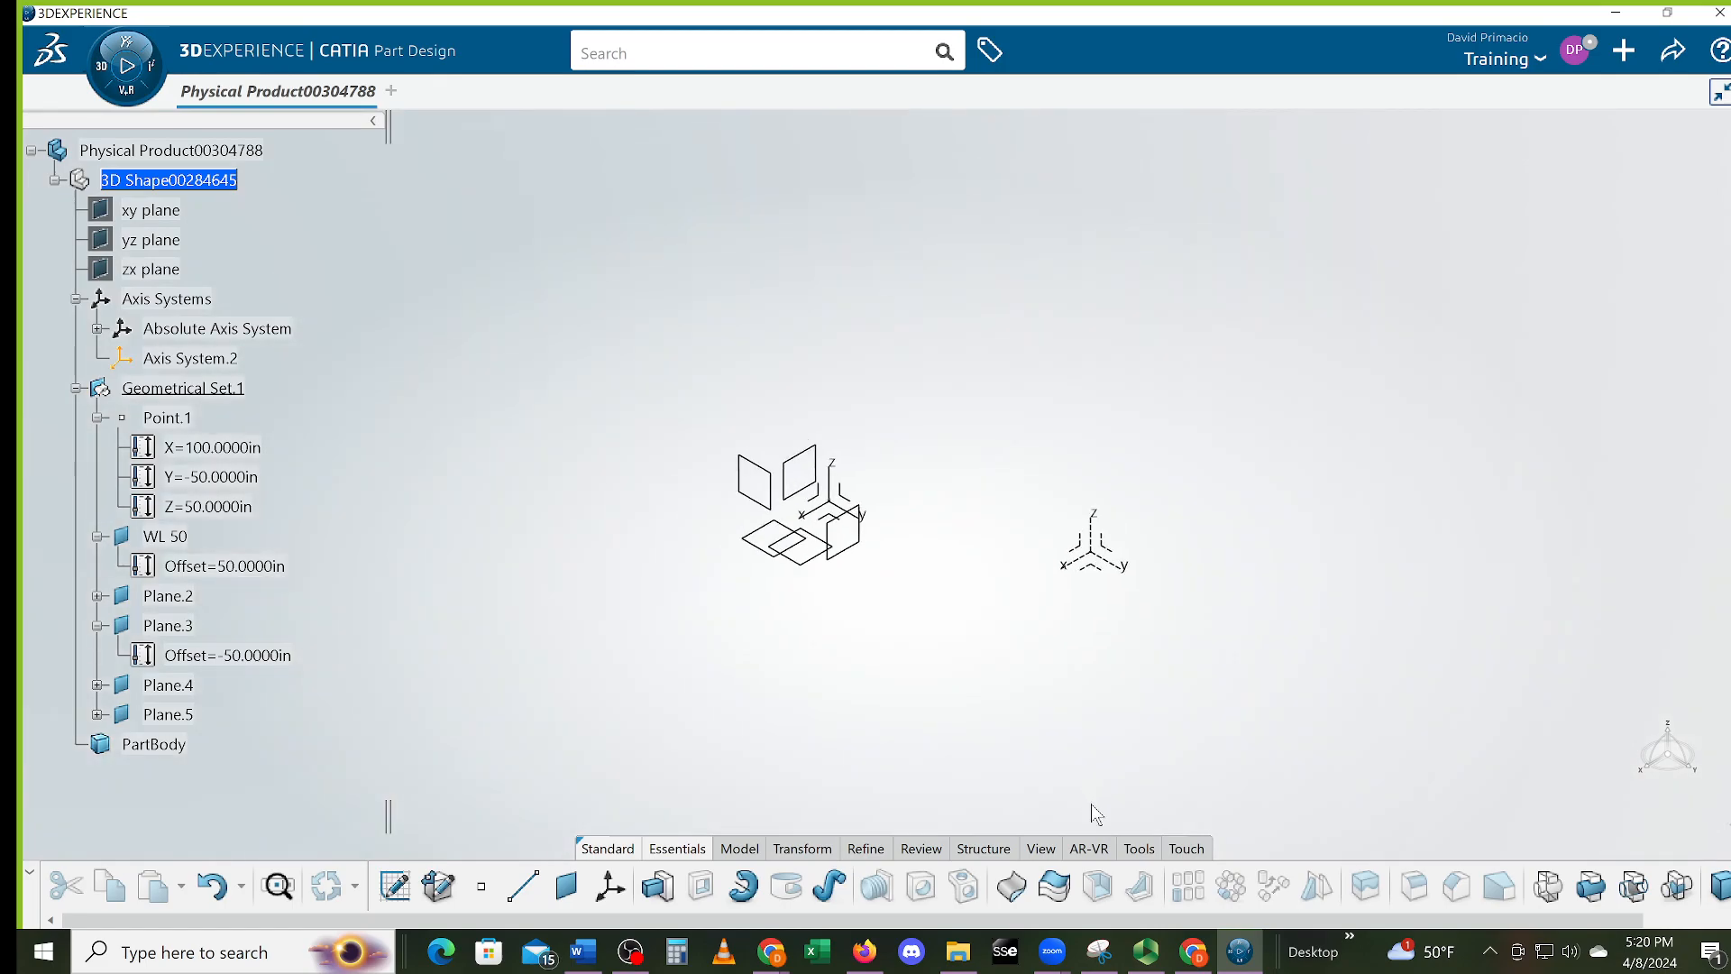
Add a second YZ-referenced plane at a 95 in offset
{"action": "left_click", "coordinate": [574, 885]}
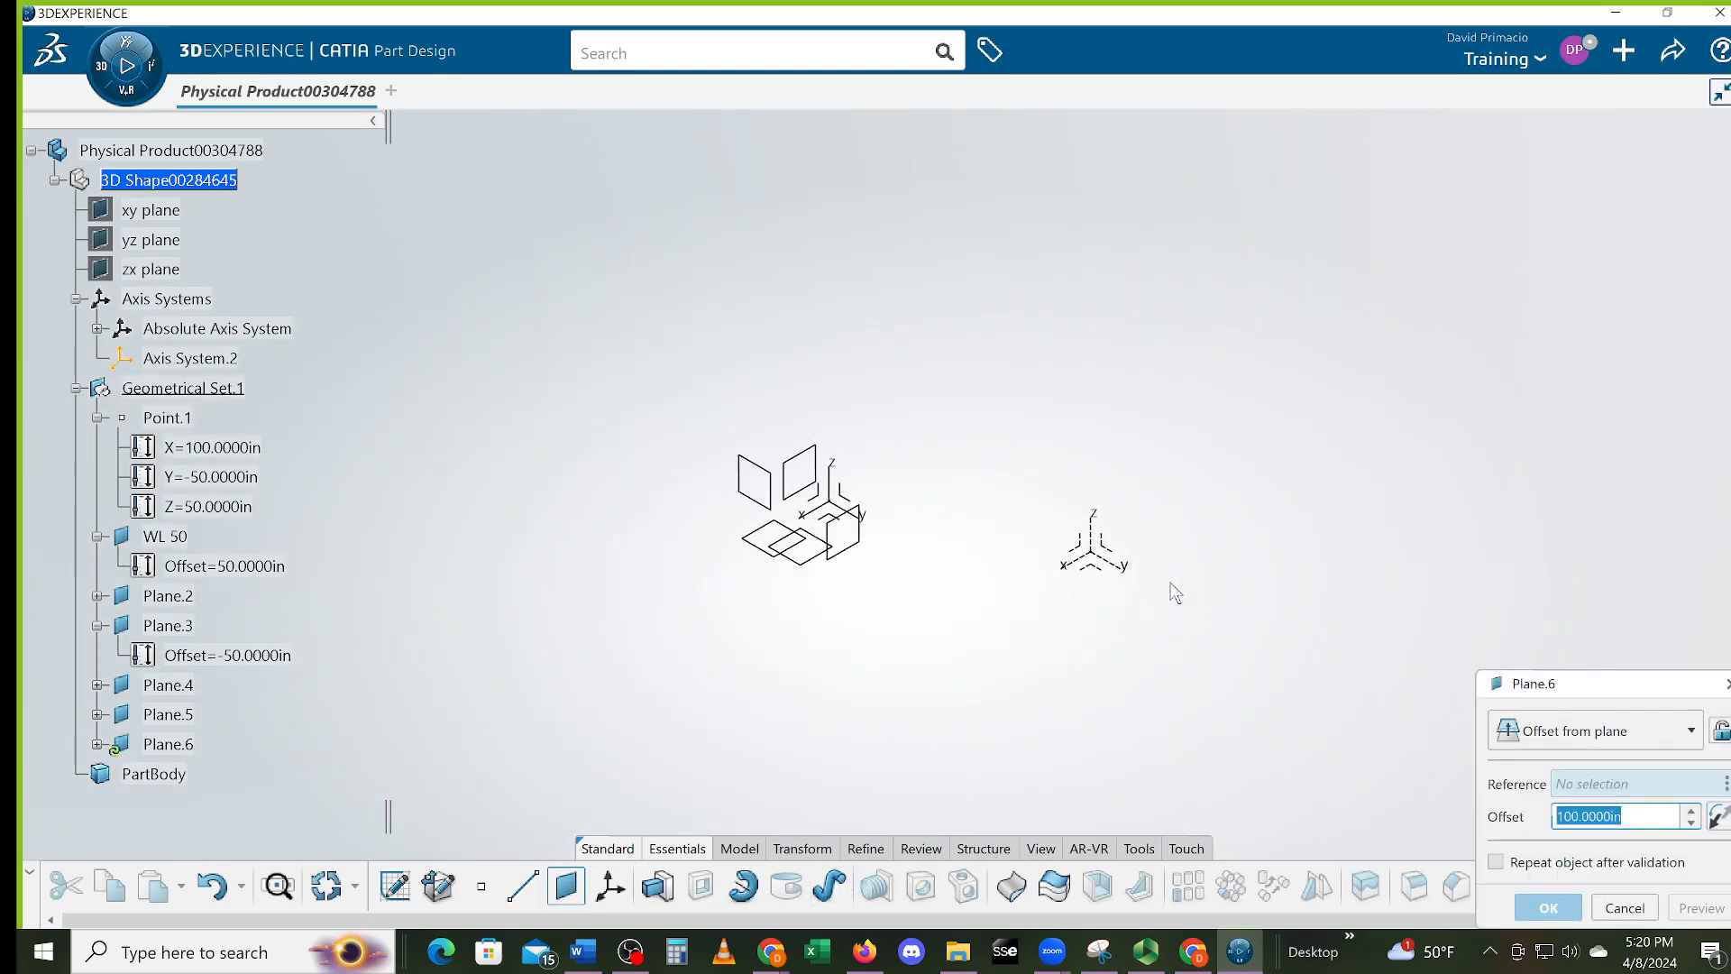
{"action": "left_click", "coordinate": [1091, 552]}
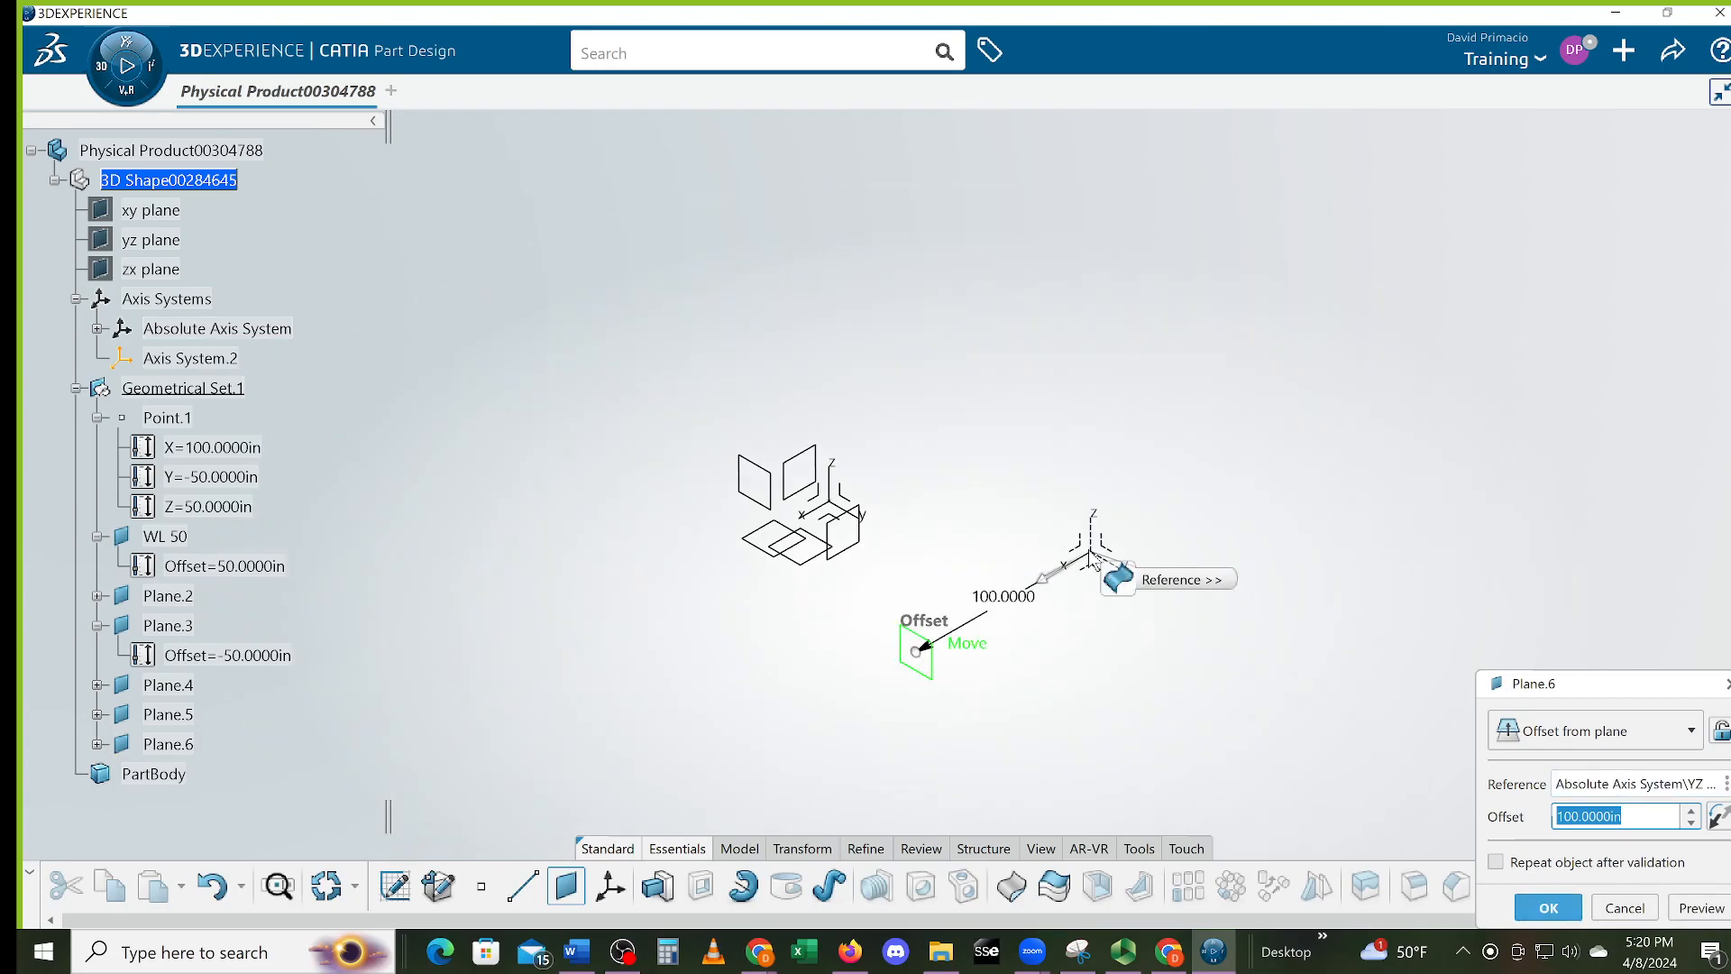
{"action": "type", "text": "95"}
{"action": "left_click_drag", "start_coordinate": [960, 645], "coordinate": [858, 308]}
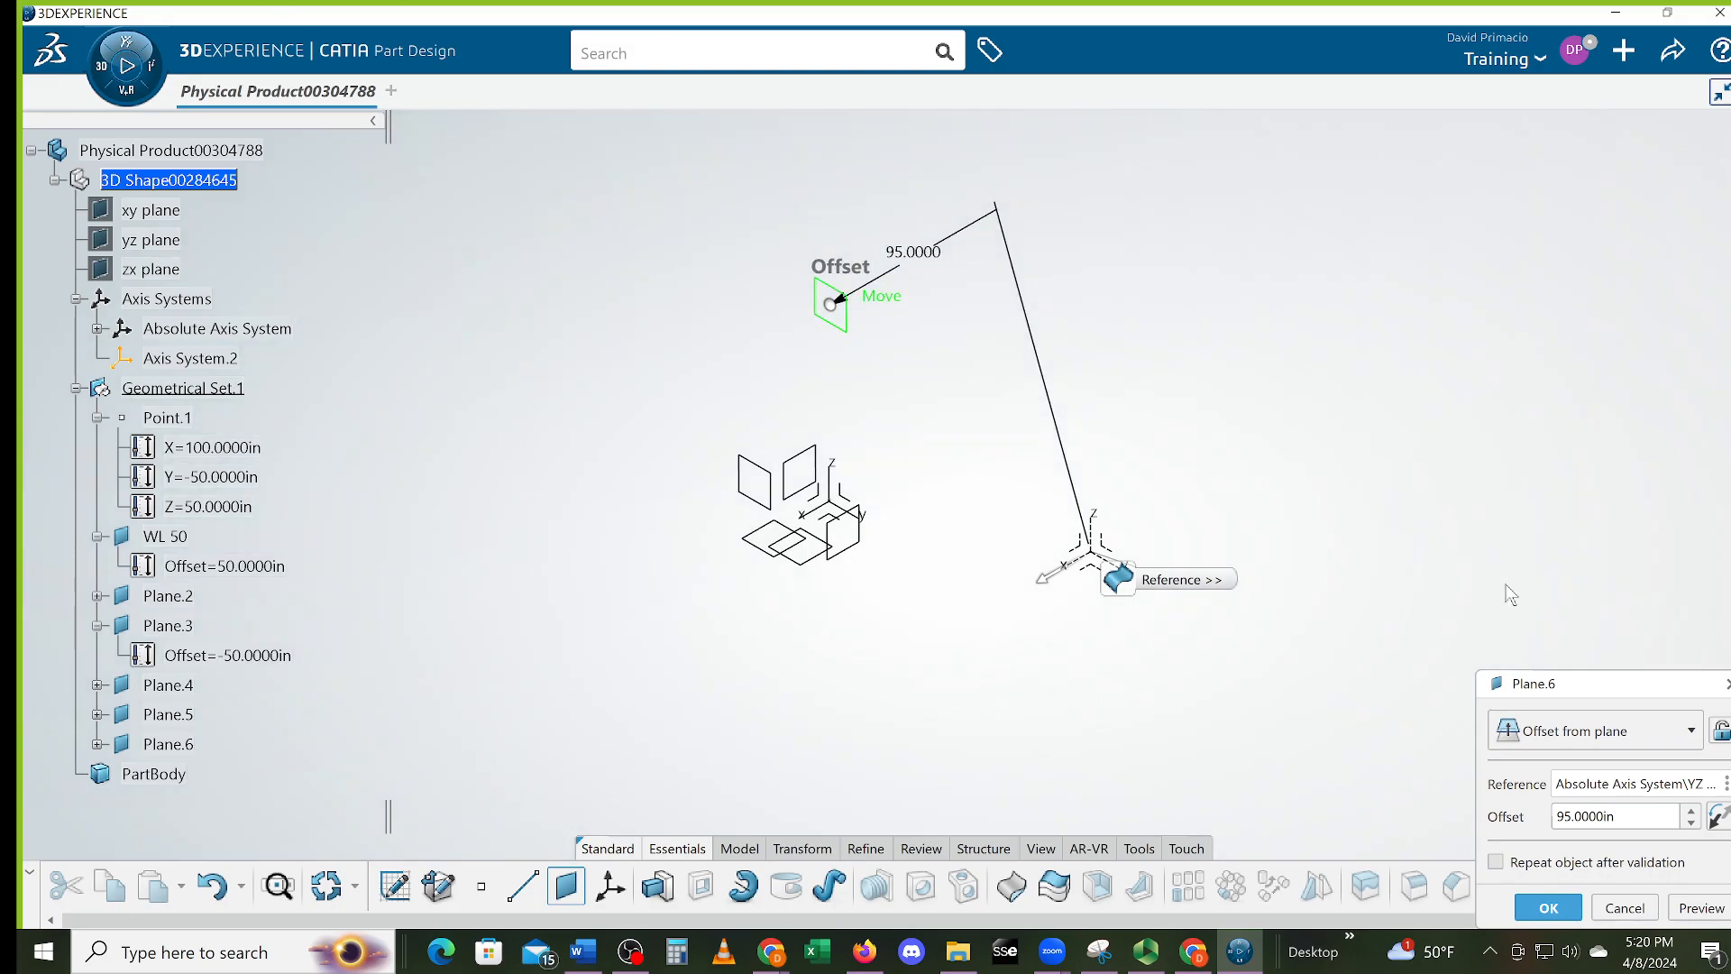
{"action": "left_click", "coordinate": [1549, 907]}
{"action": "middle_click_drag", "start_coordinate": [976, 620], "coordinate": [943, 332]}
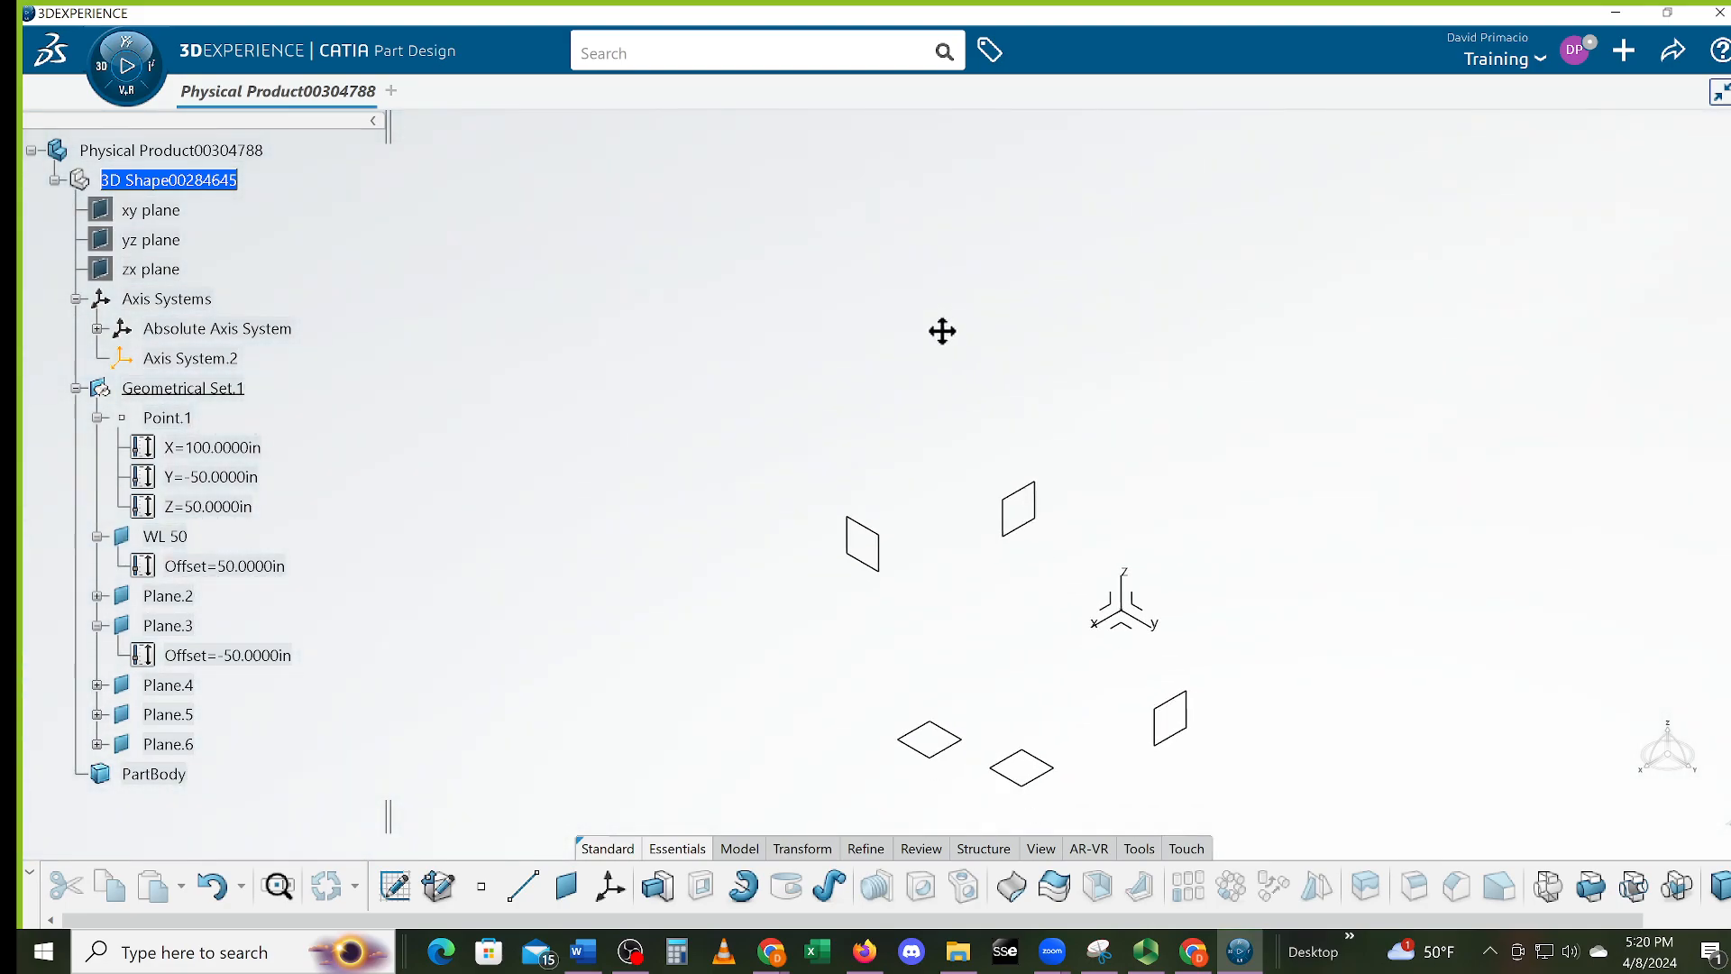
Switch the part to Generative Wireframe & Surface from My Favorite Apps and show the wireframe tools
{"action": "middle_click_drag", "start_coordinate": [1202, 552], "coordinate": [1153, 539]}
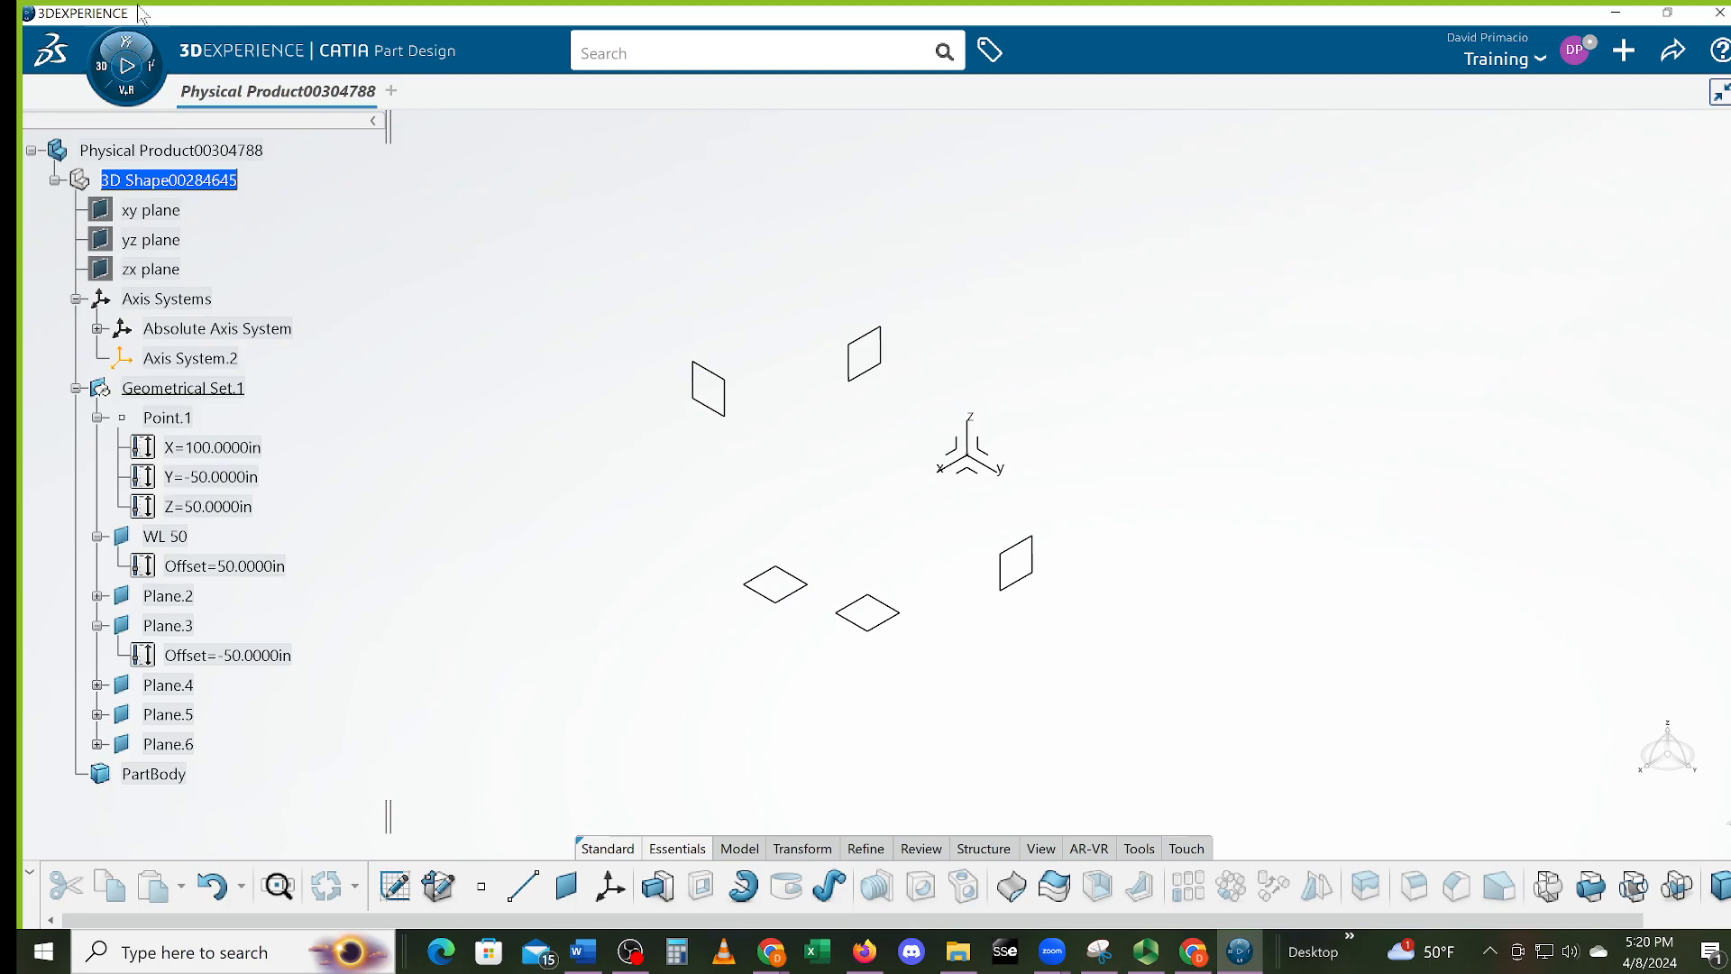
{"action": "left_click", "coordinate": [97, 74]}
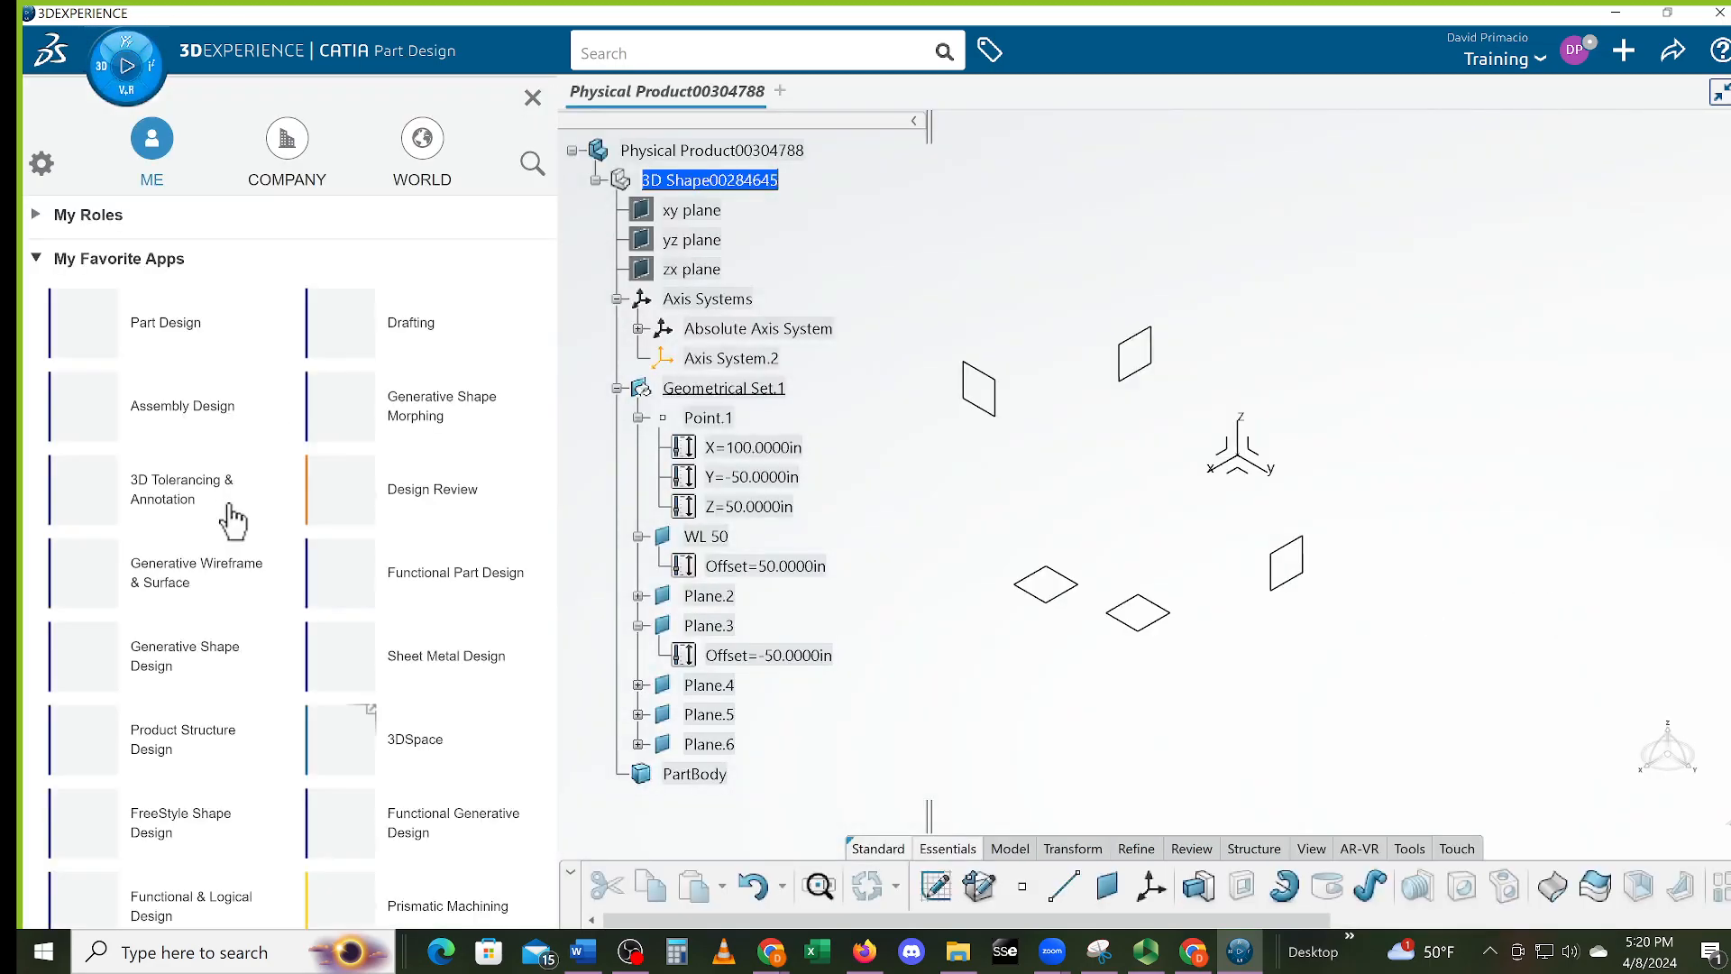
{"action": "left_click", "coordinate": [83, 585]}
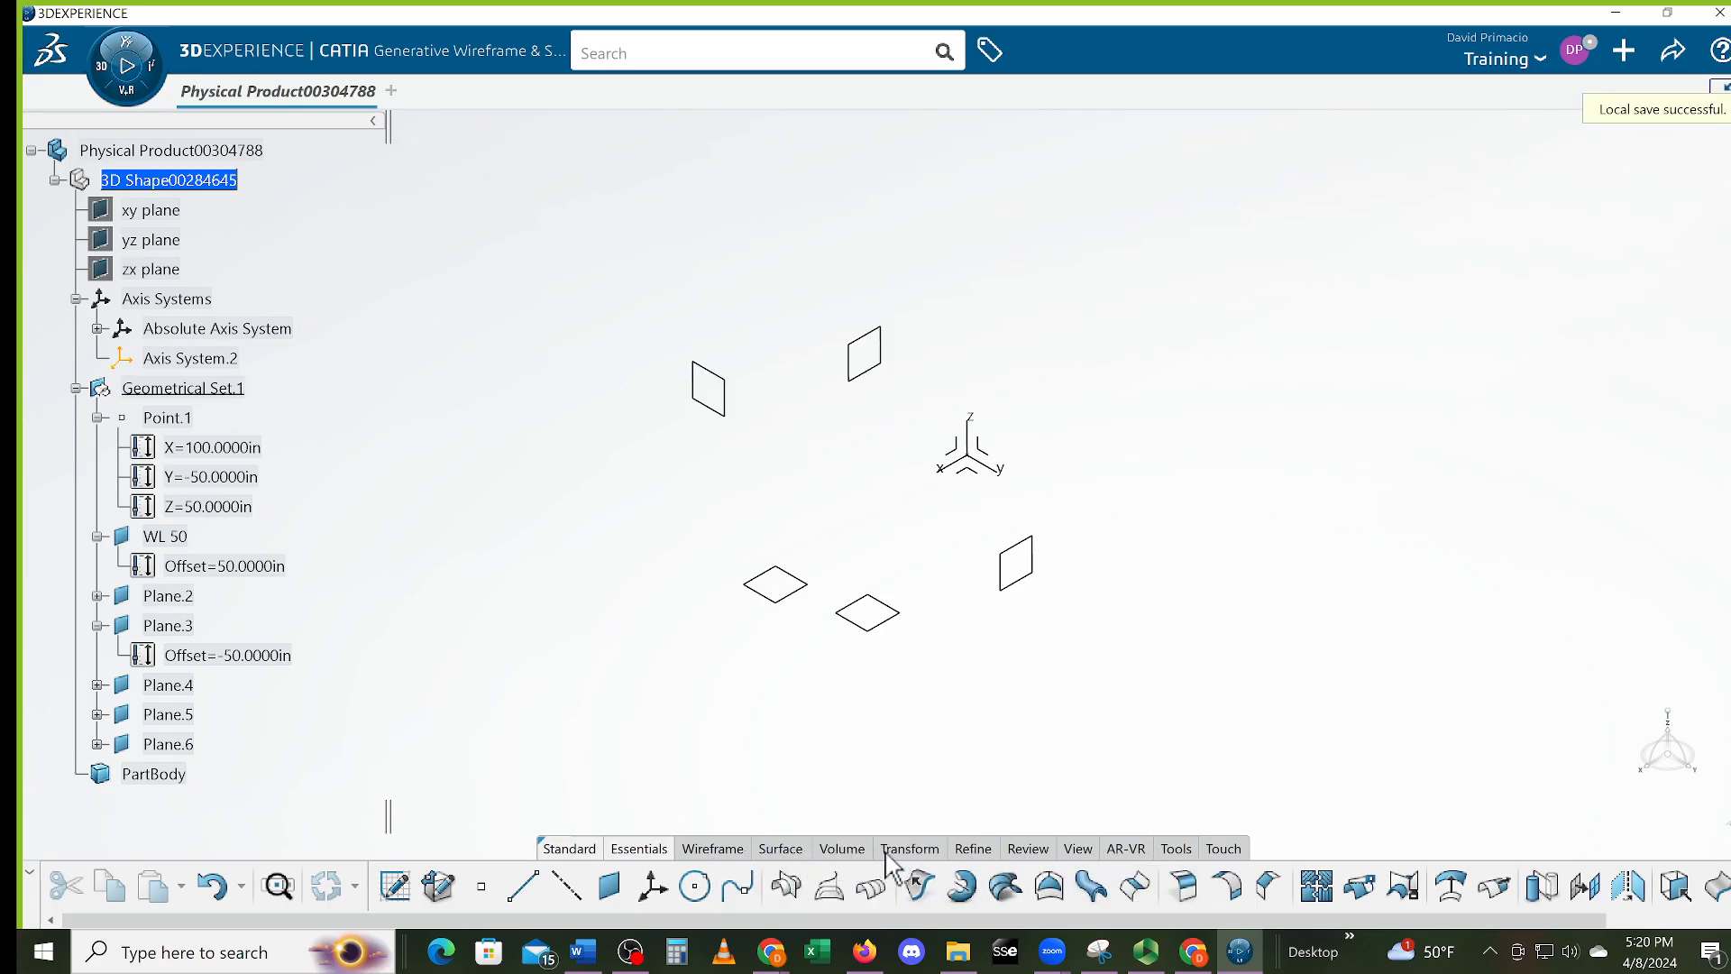
{"action": "left_click", "coordinate": [723, 852]}
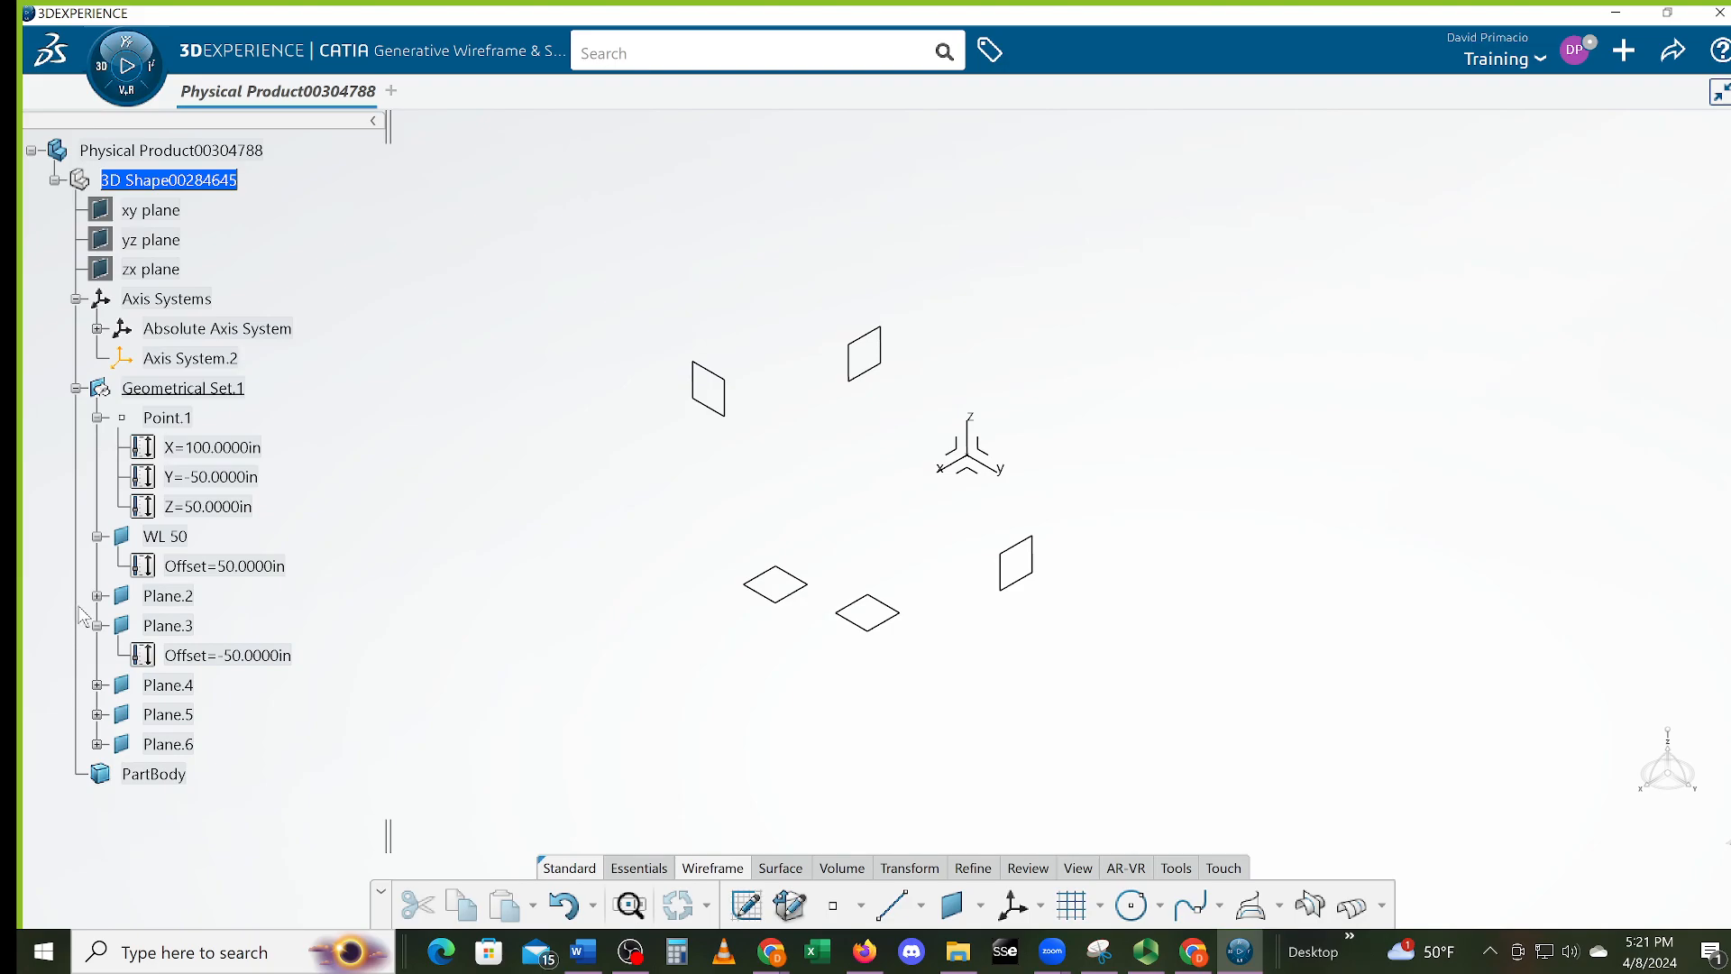
Collapse the WL 50 and Plane.3 nodes, identify planes in the view, and expand Plane.5's 100 in offset
{"action": "left_click", "coordinate": [96, 537]}
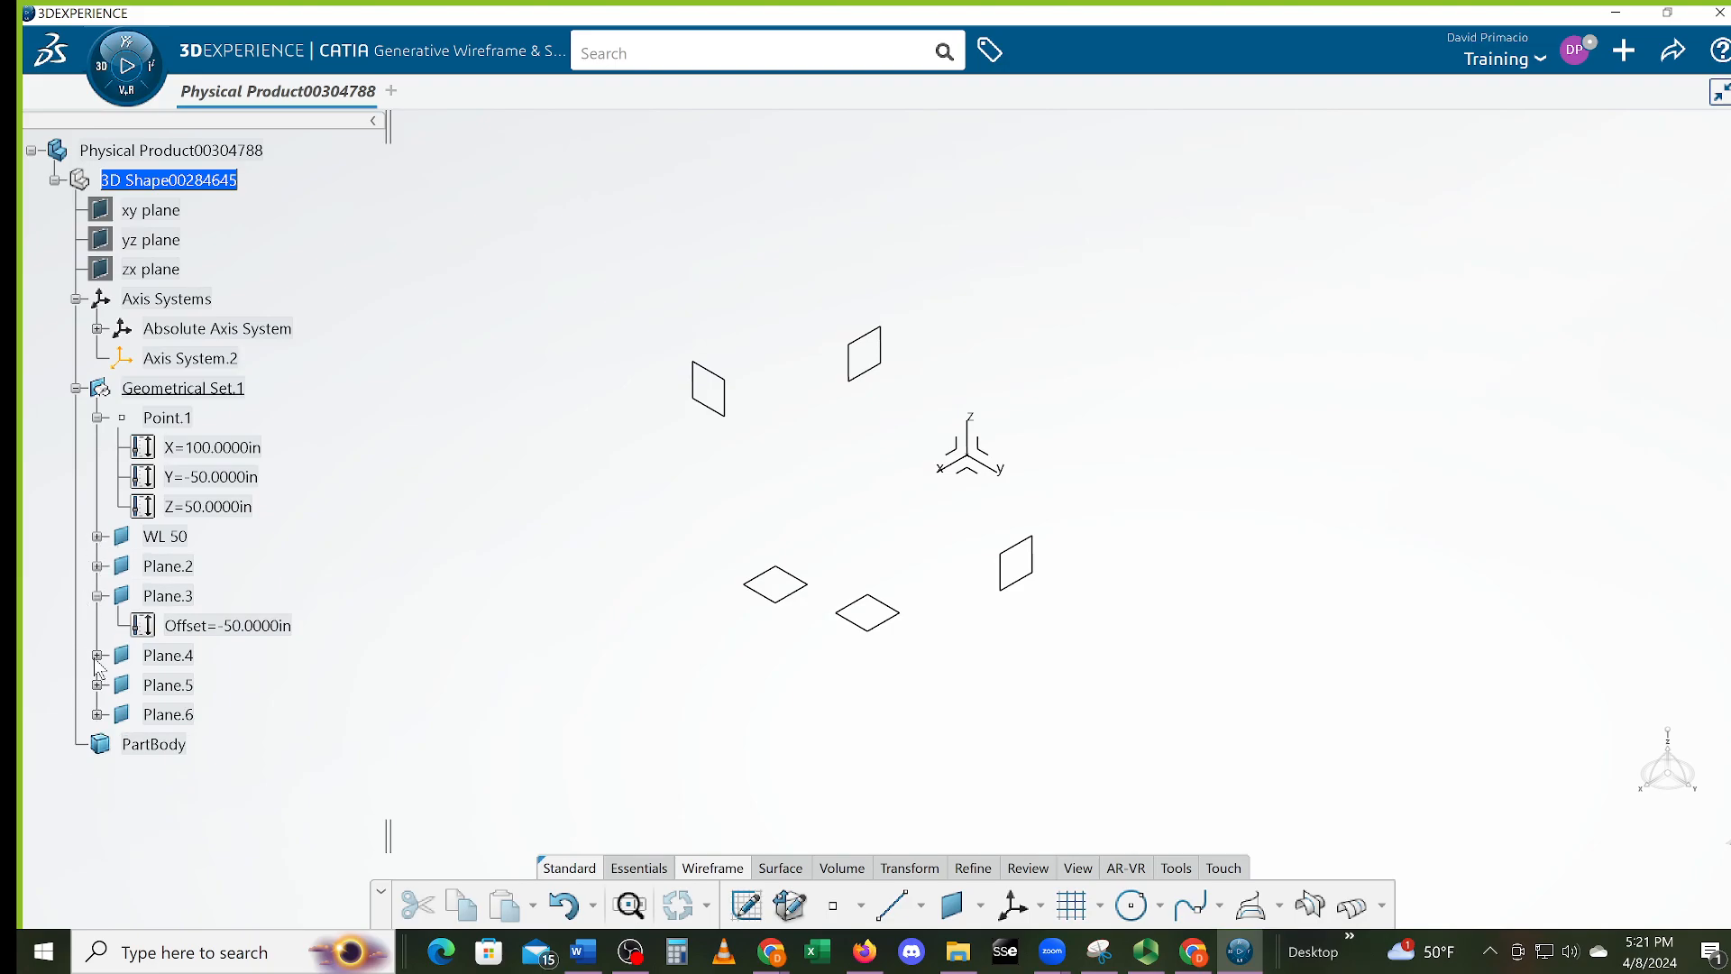
{"action": "left_click", "coordinate": [96, 596]}
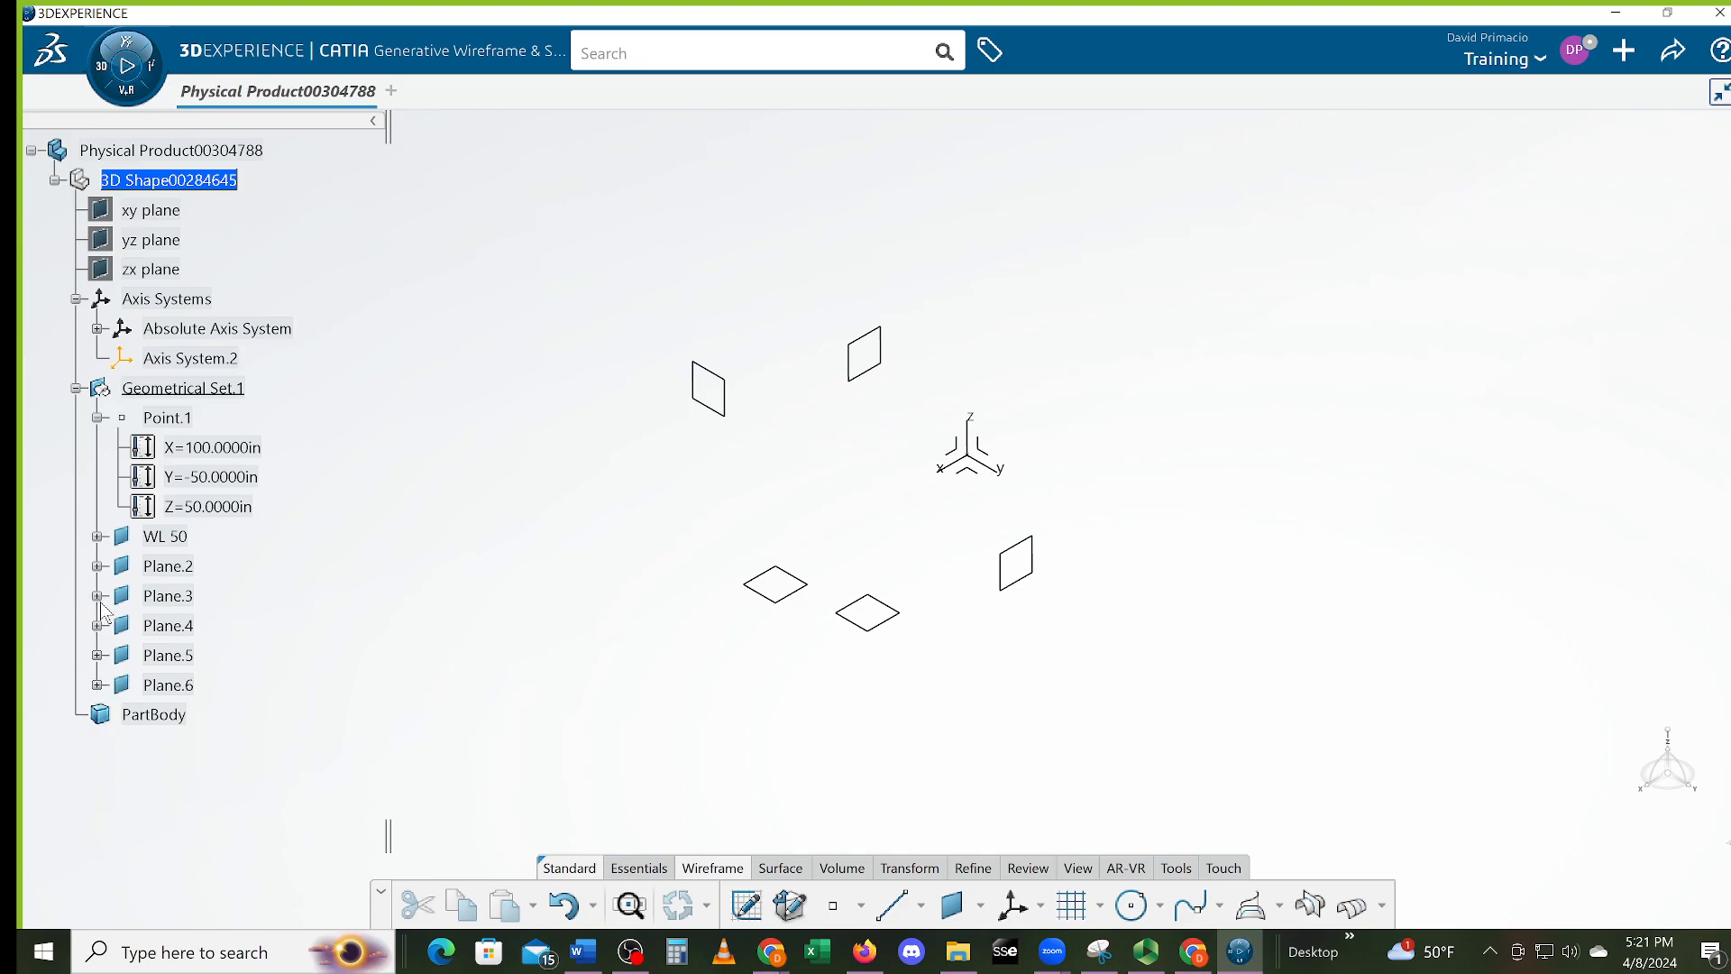
{"action": "left_click", "coordinate": [775, 600]}
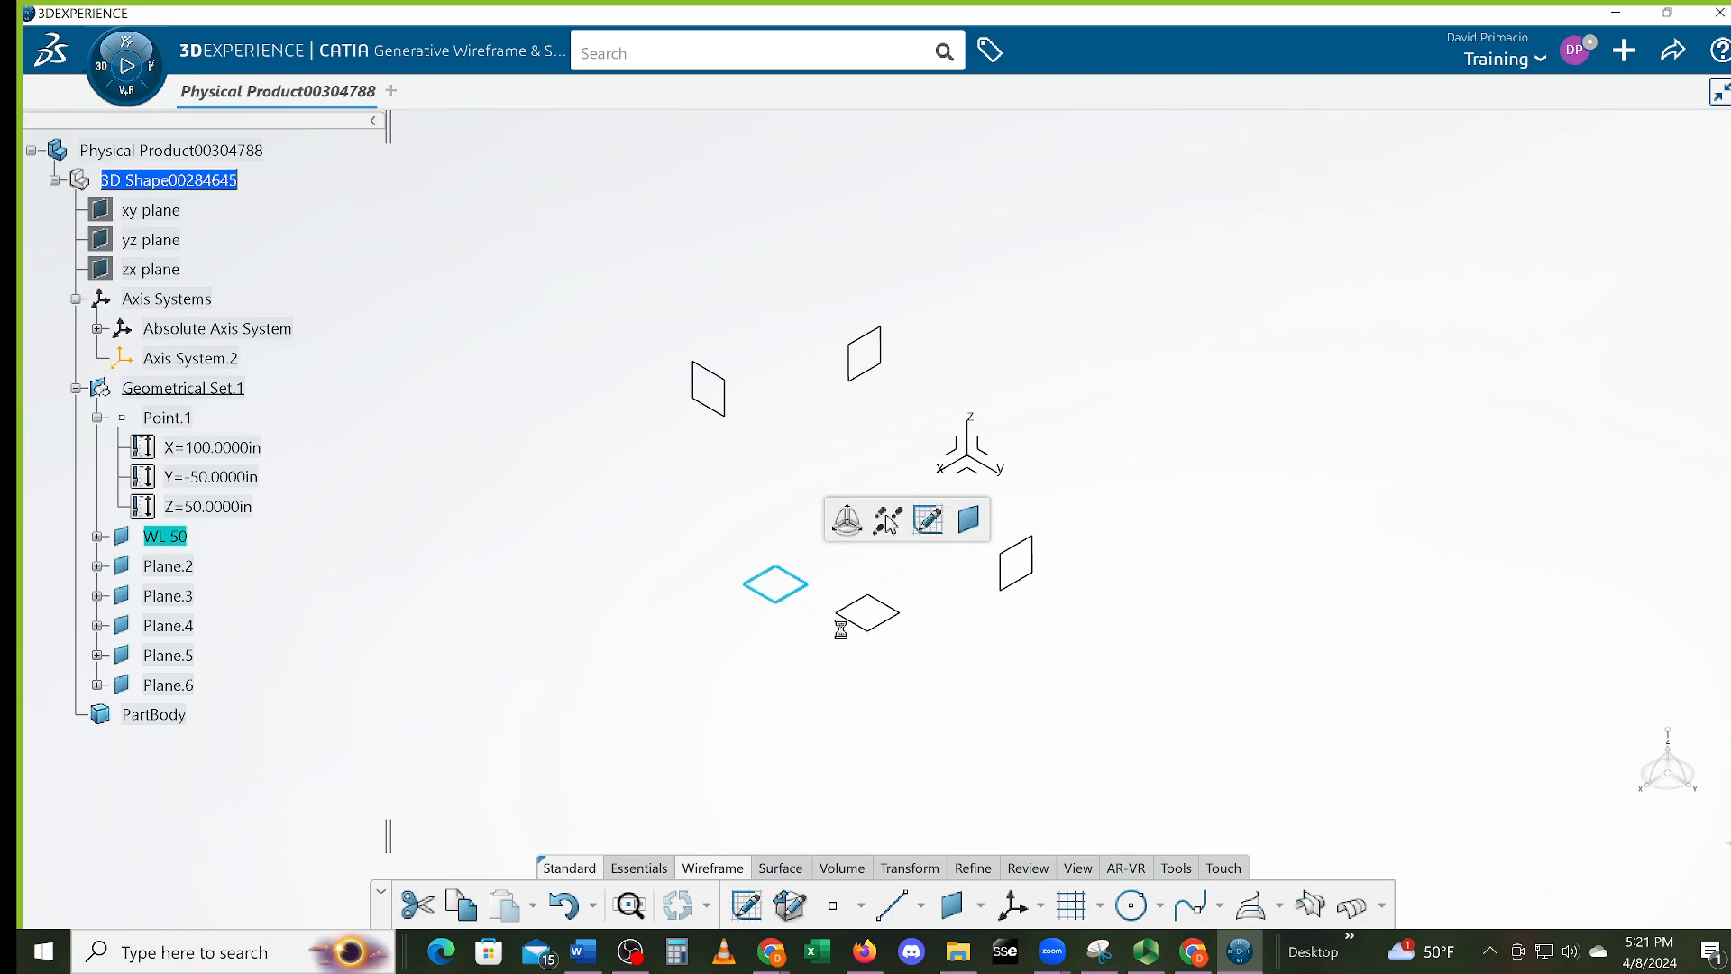
{"action": "left_click", "coordinate": [989, 588]}
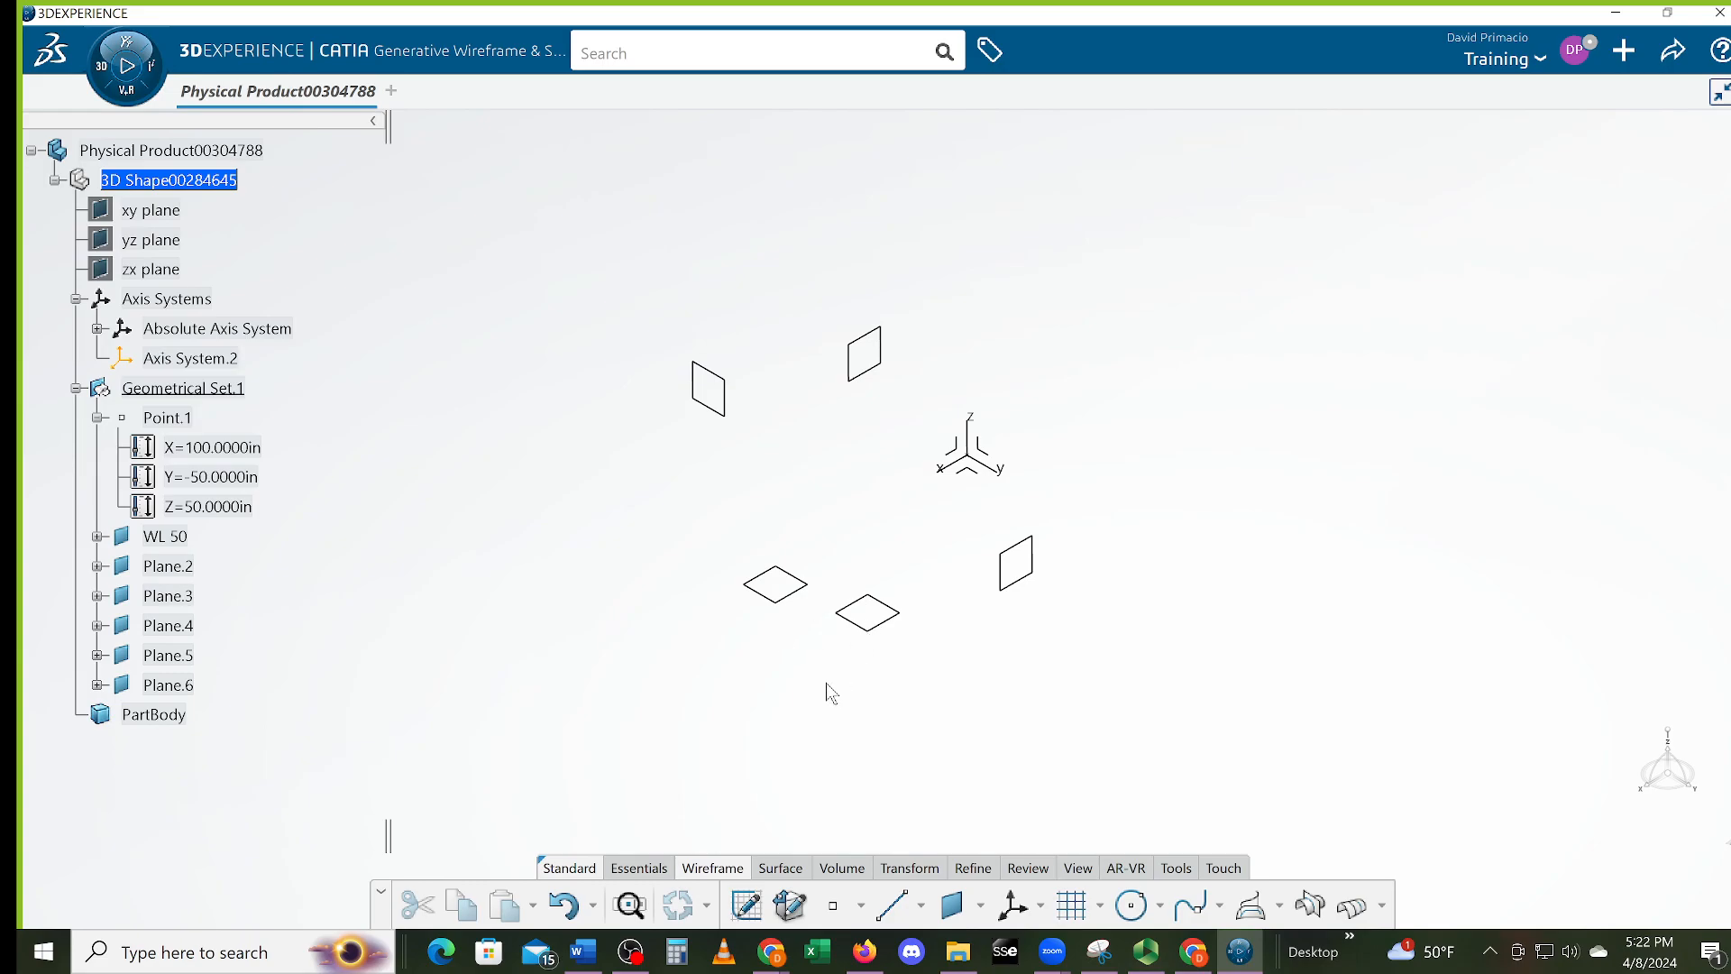
{"action": "left_click", "coordinate": [732, 403]}
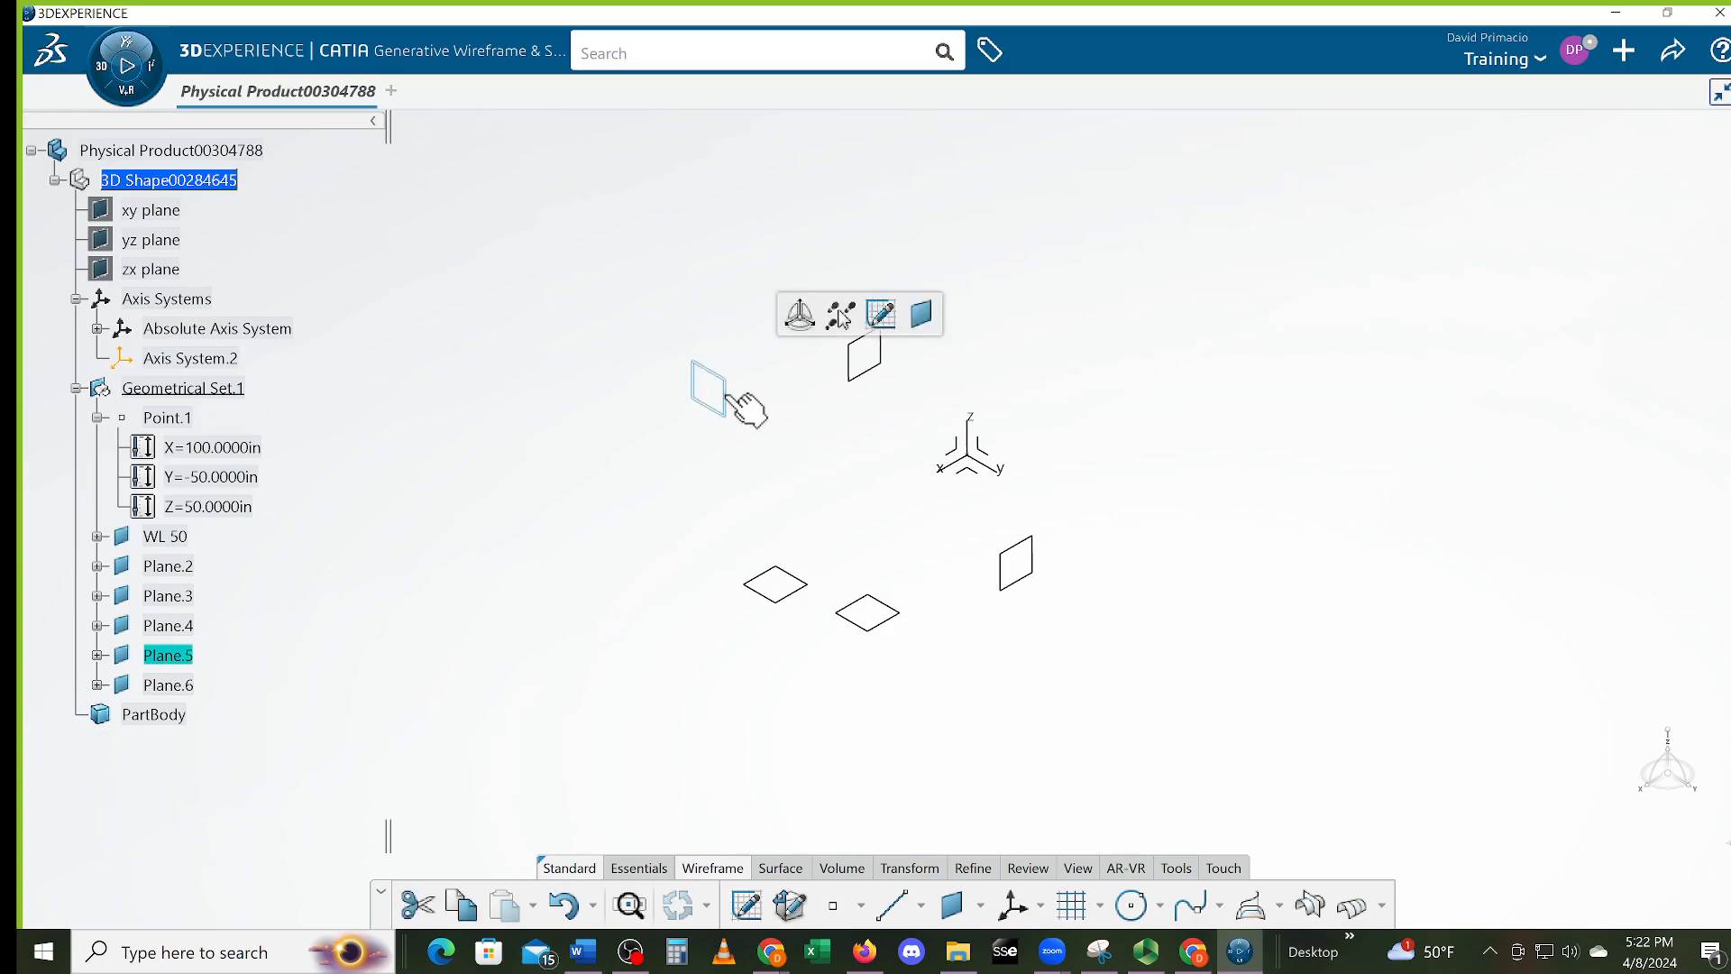
{"action": "left_click", "coordinate": [97, 656]}
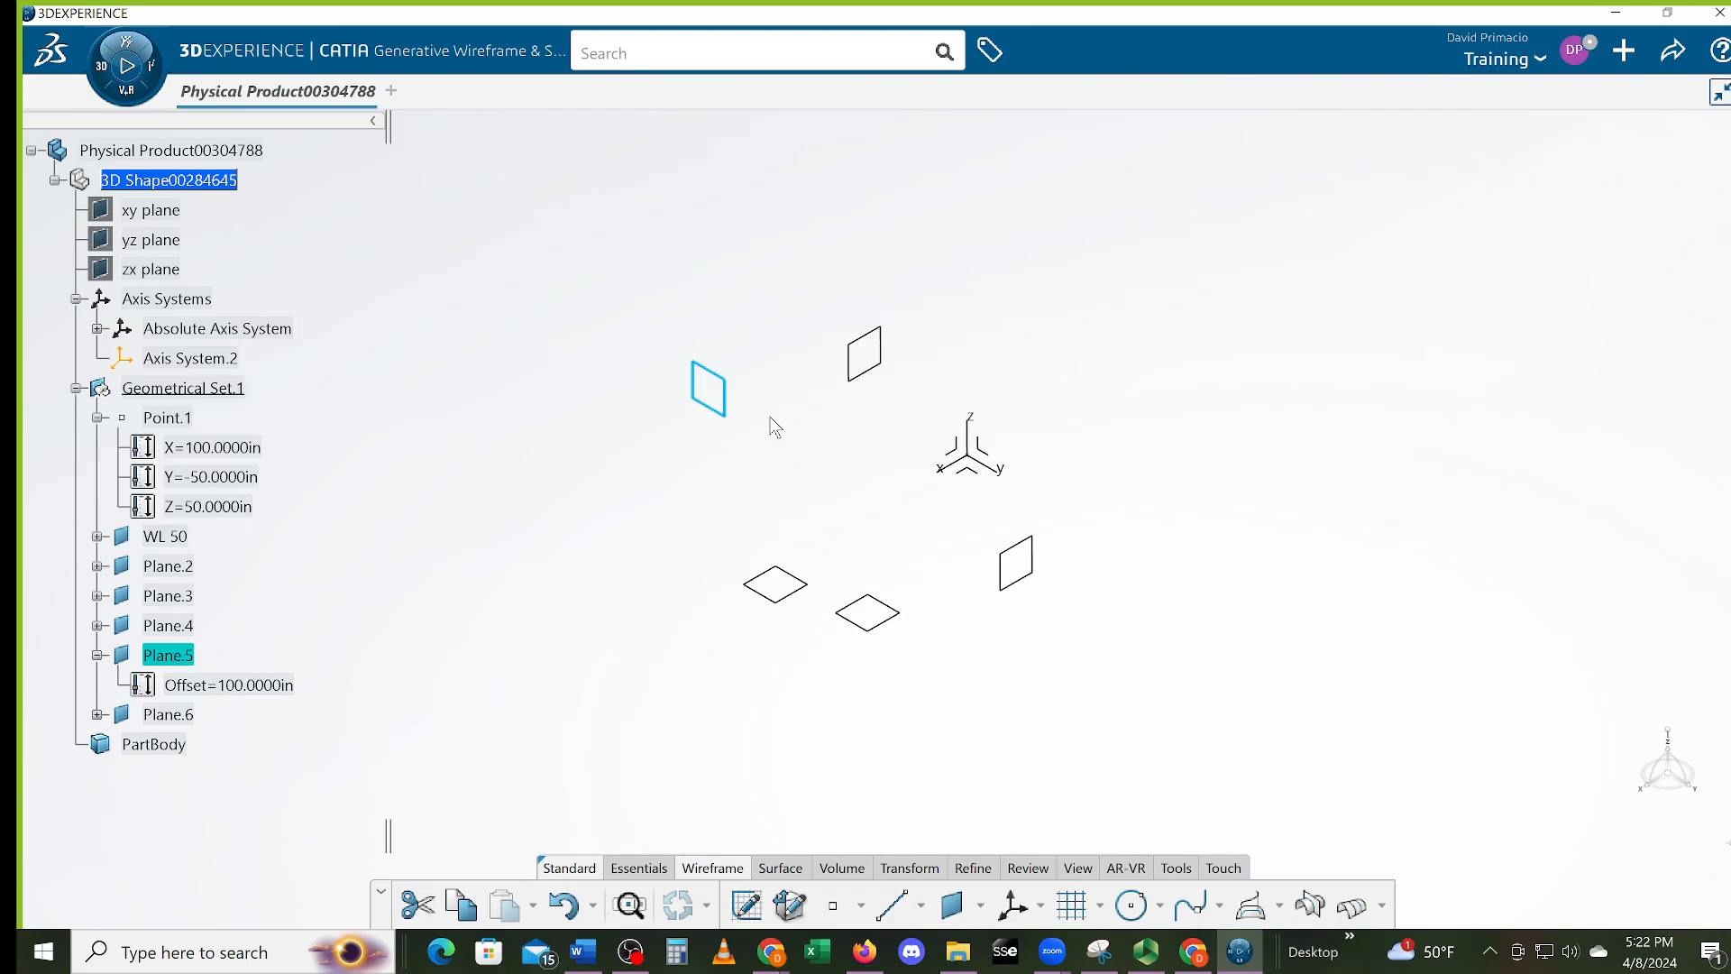
{"action": "left_click", "coordinate": [729, 487]}
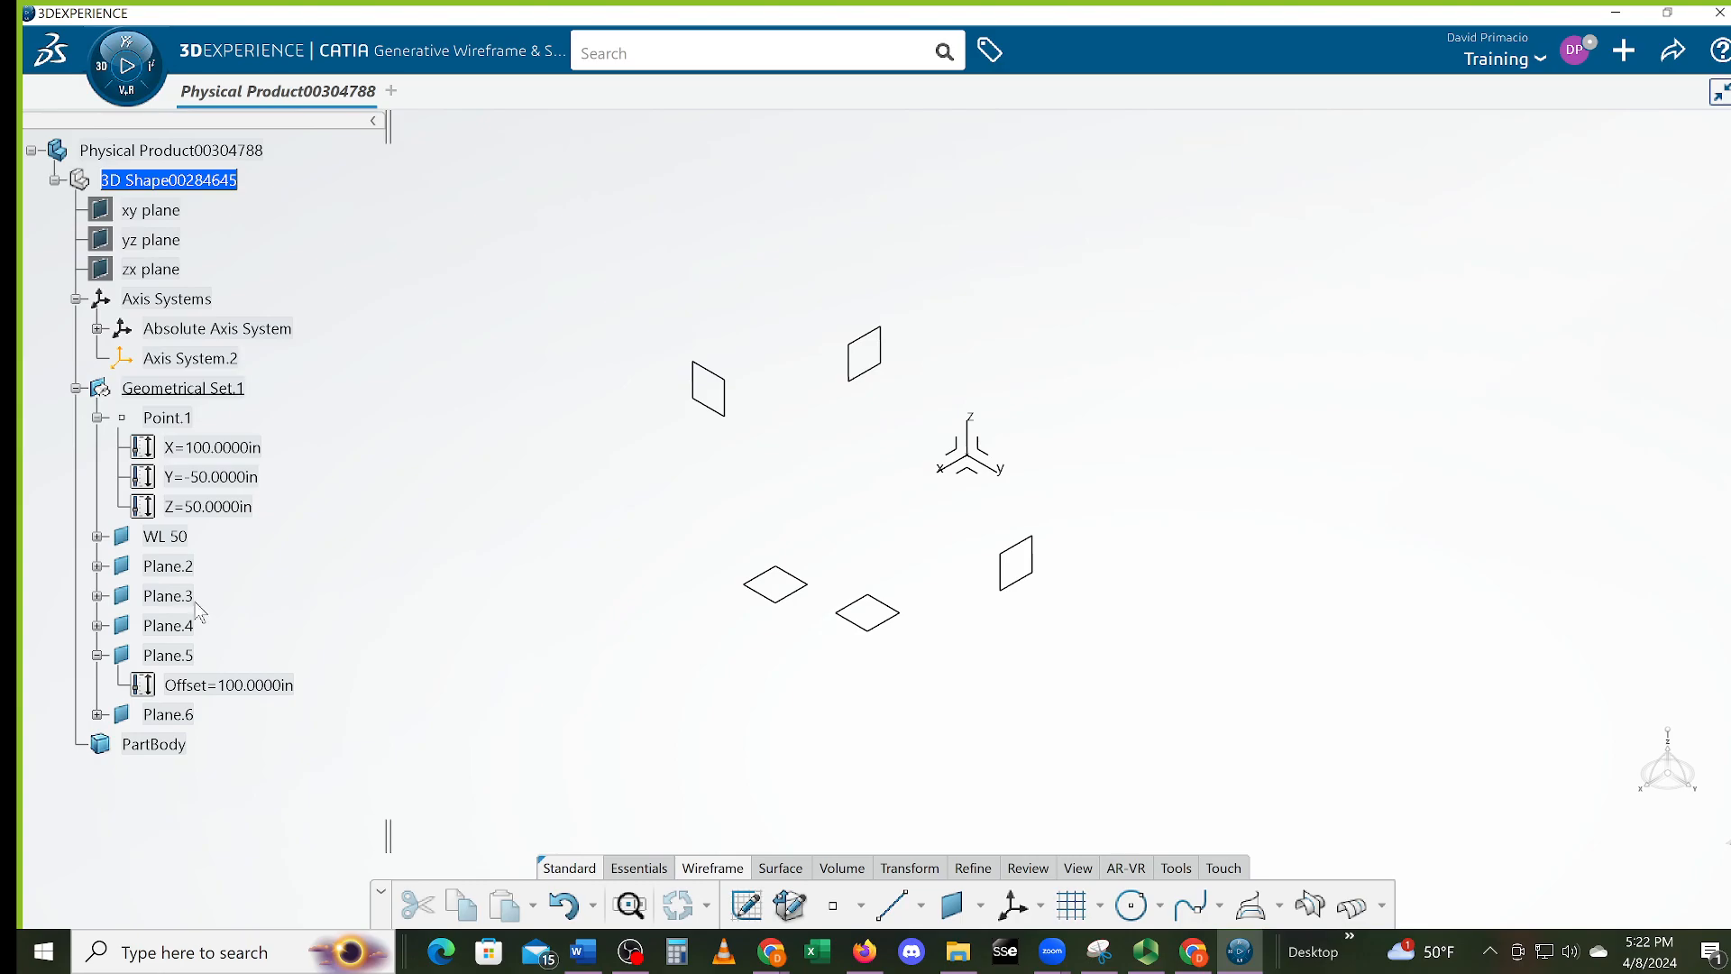
Intersect WL 50, Plane.2, Plane.3 and Plane.4 with Plane.5 as Multi Output.1
{"action": "left_click", "coordinate": [176, 538]}
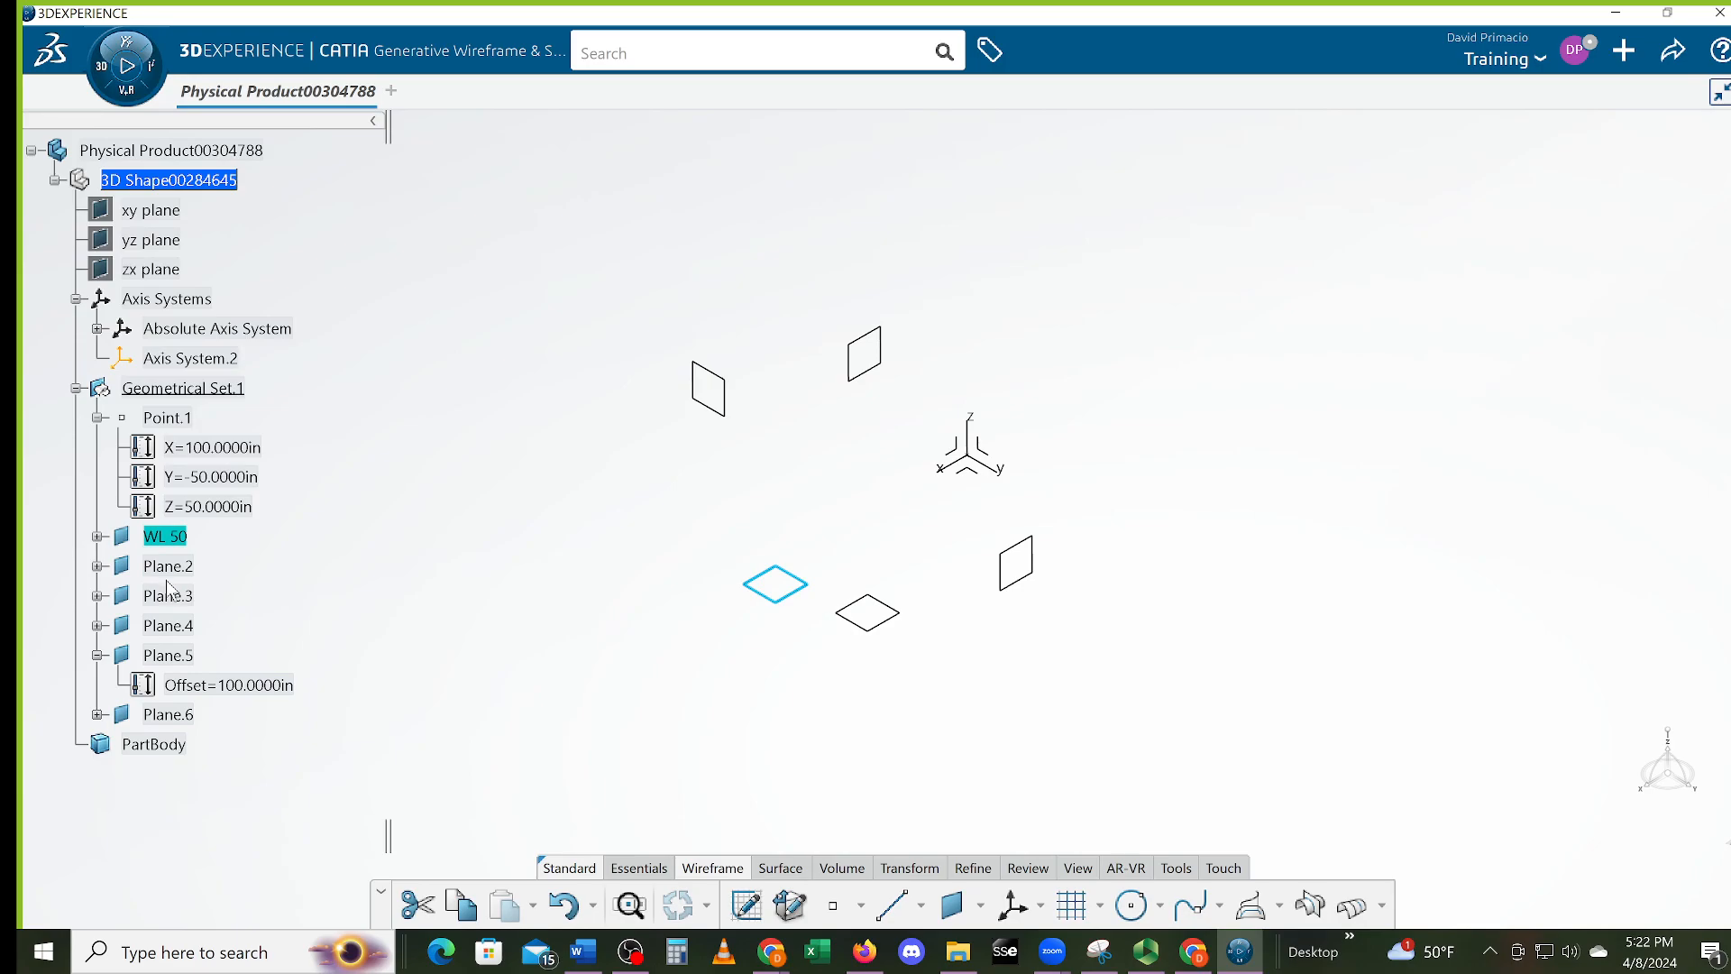
{"action": "left_click", "coordinate": [156, 624], "text": "ctrl"}
{"action": "left_click", "coordinate": [168, 596], "text": "ctrl"}
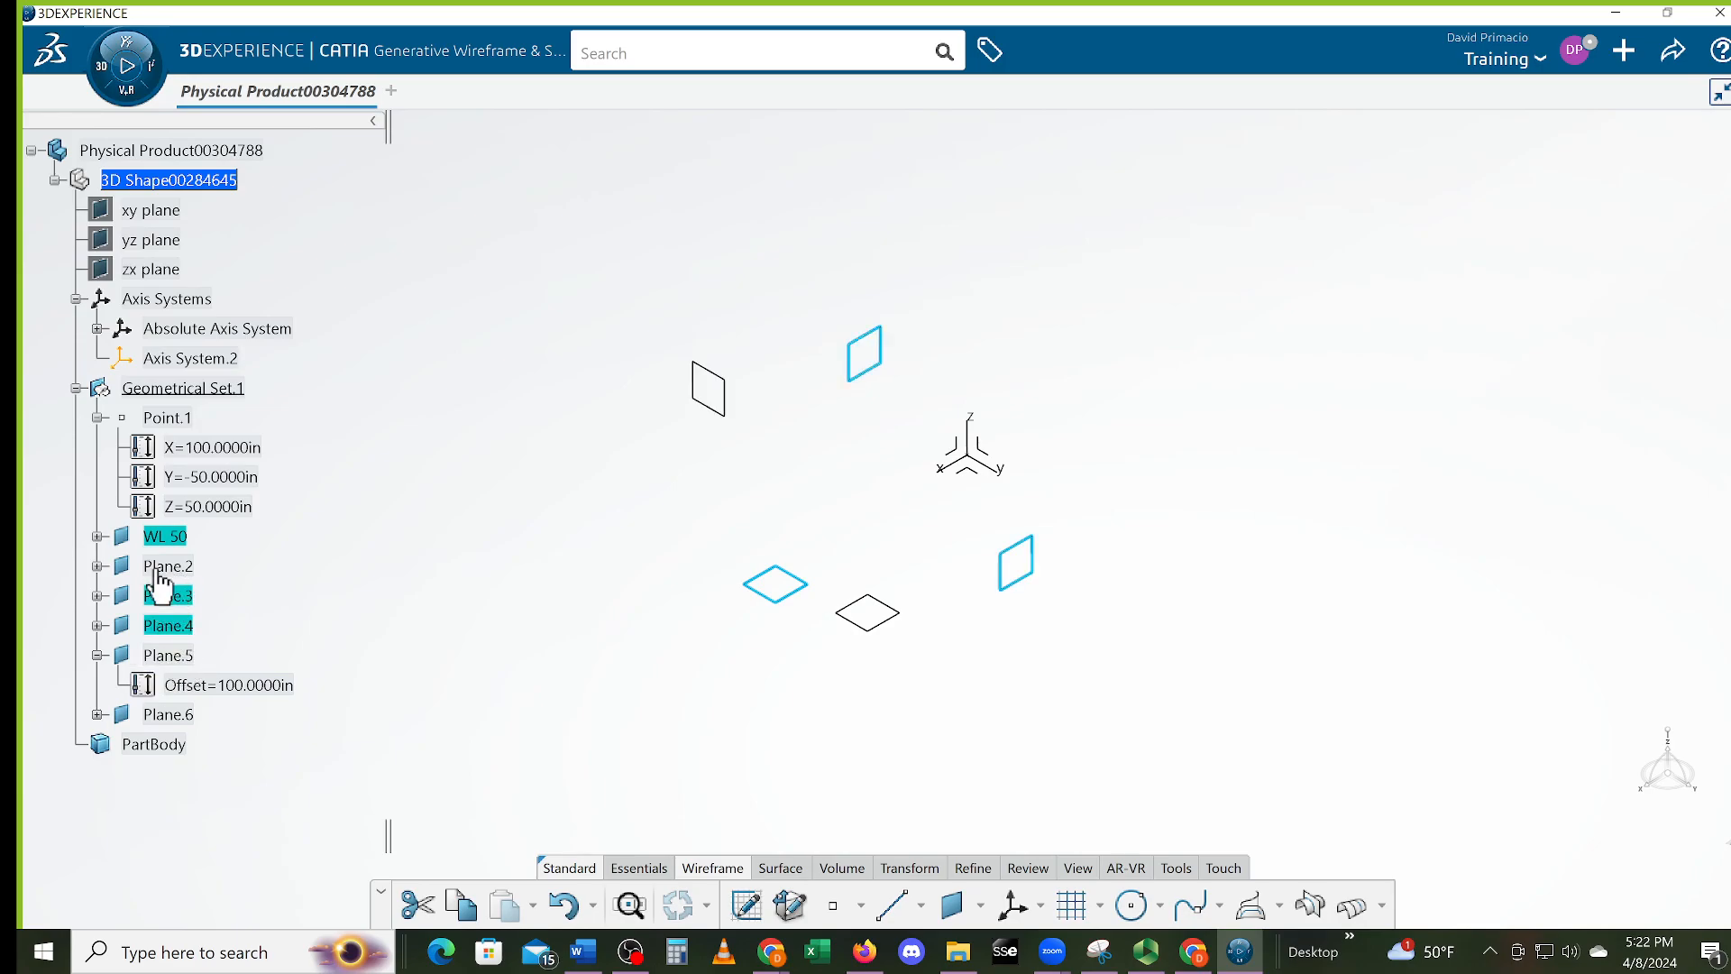
{"action": "left_click", "coordinate": [168, 566], "text": "ctrl"}
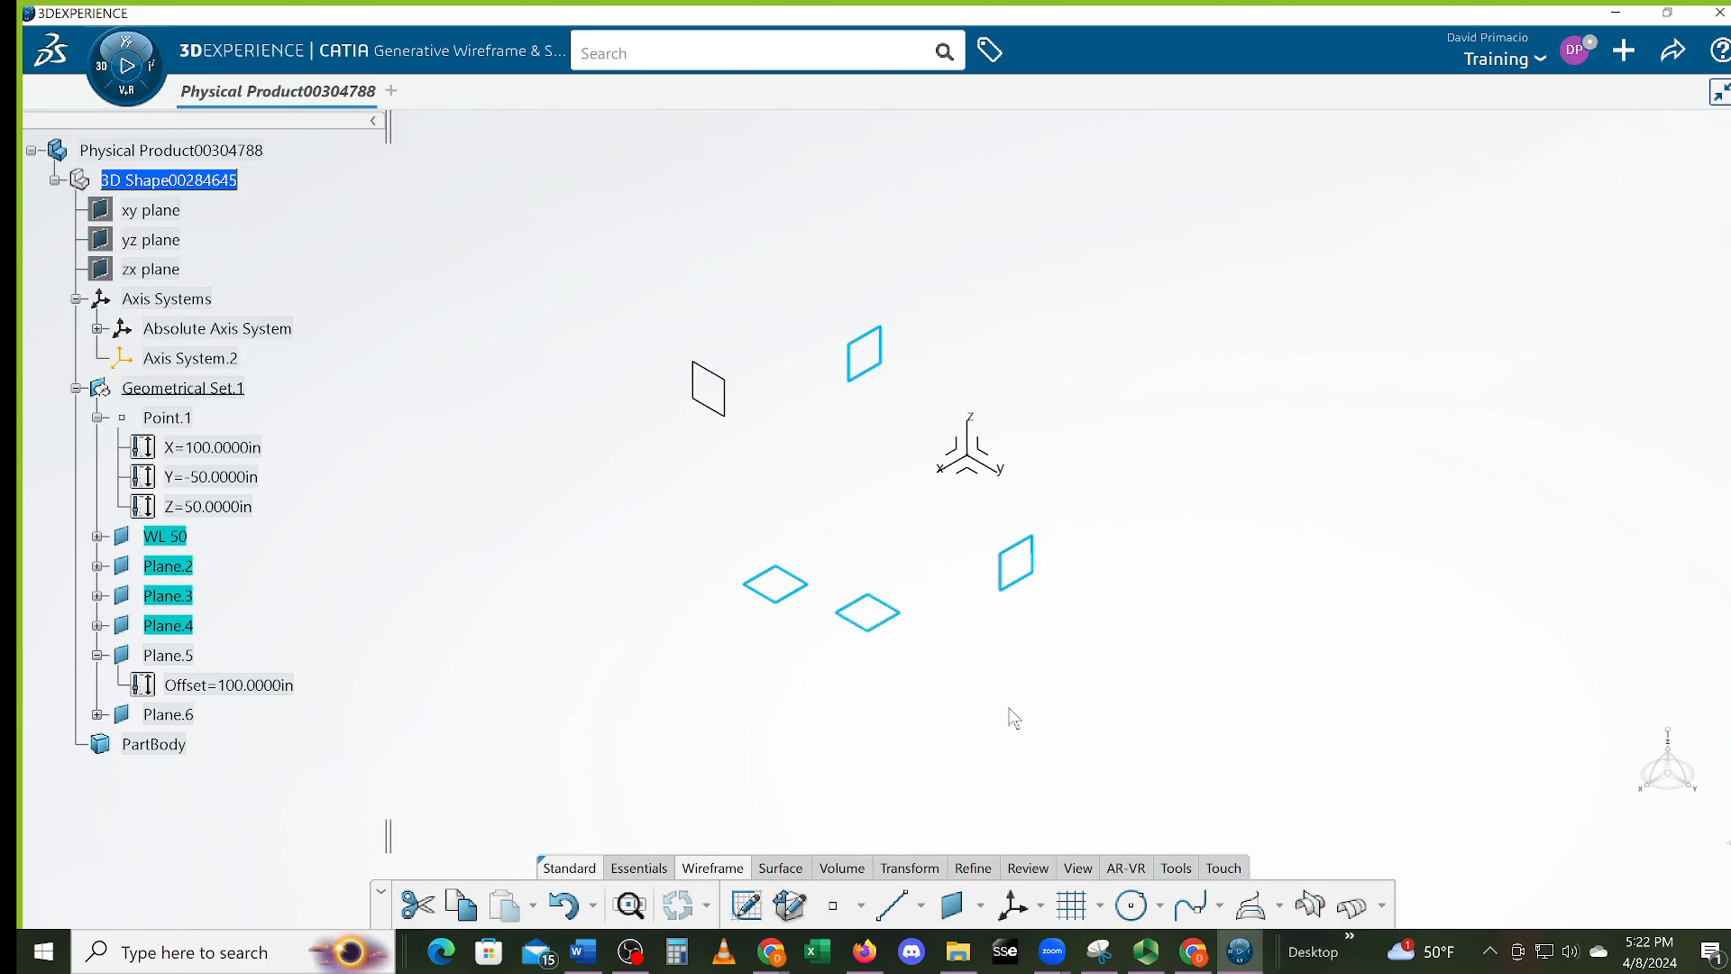
{"action": "left_click", "coordinate": [1310, 907]}
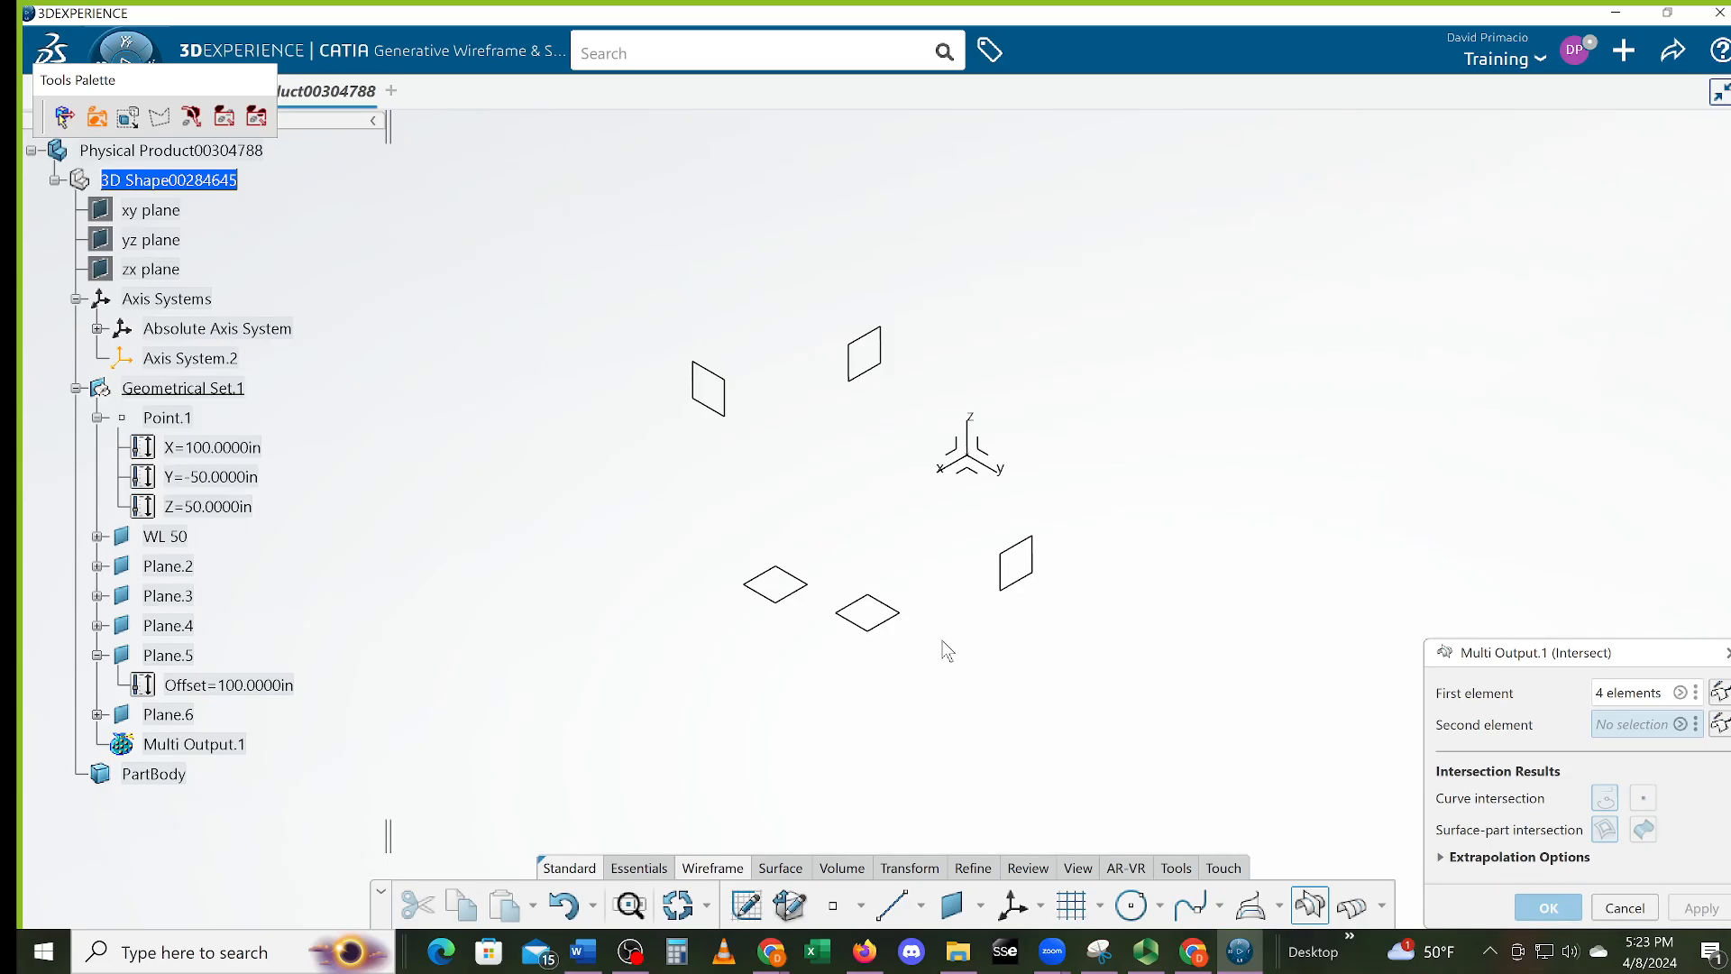
{"action": "left_click", "coordinate": [745, 417]}
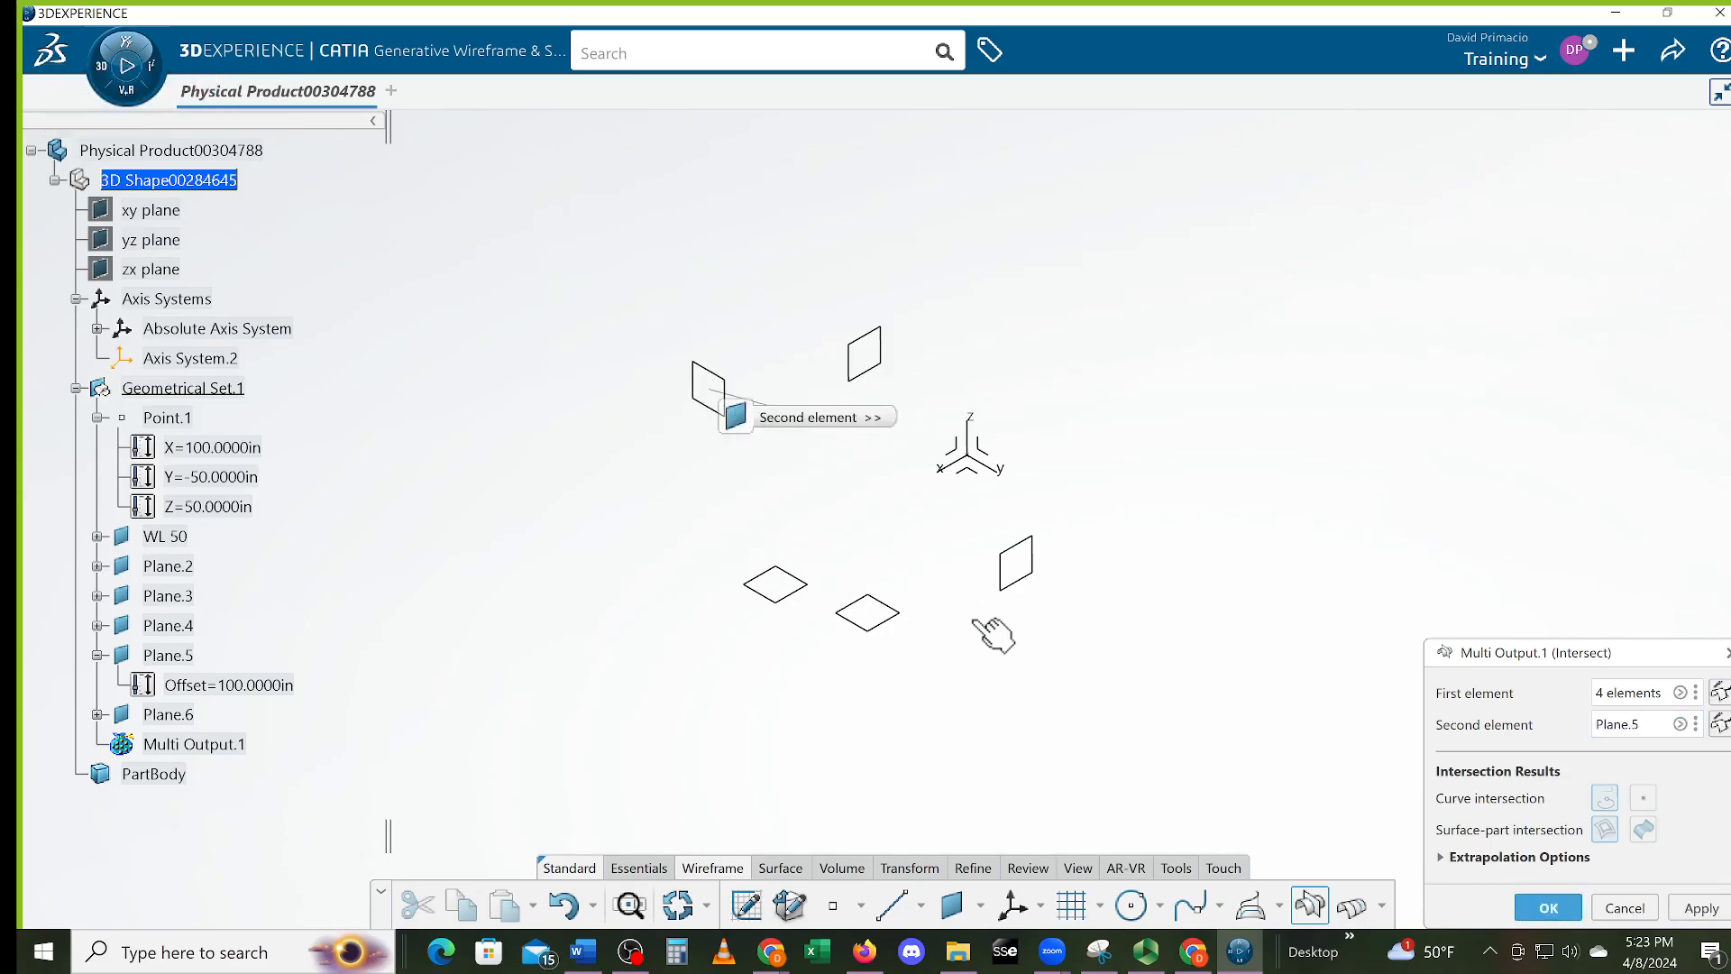
{"action": "left_click", "coordinate": [1545, 908]}
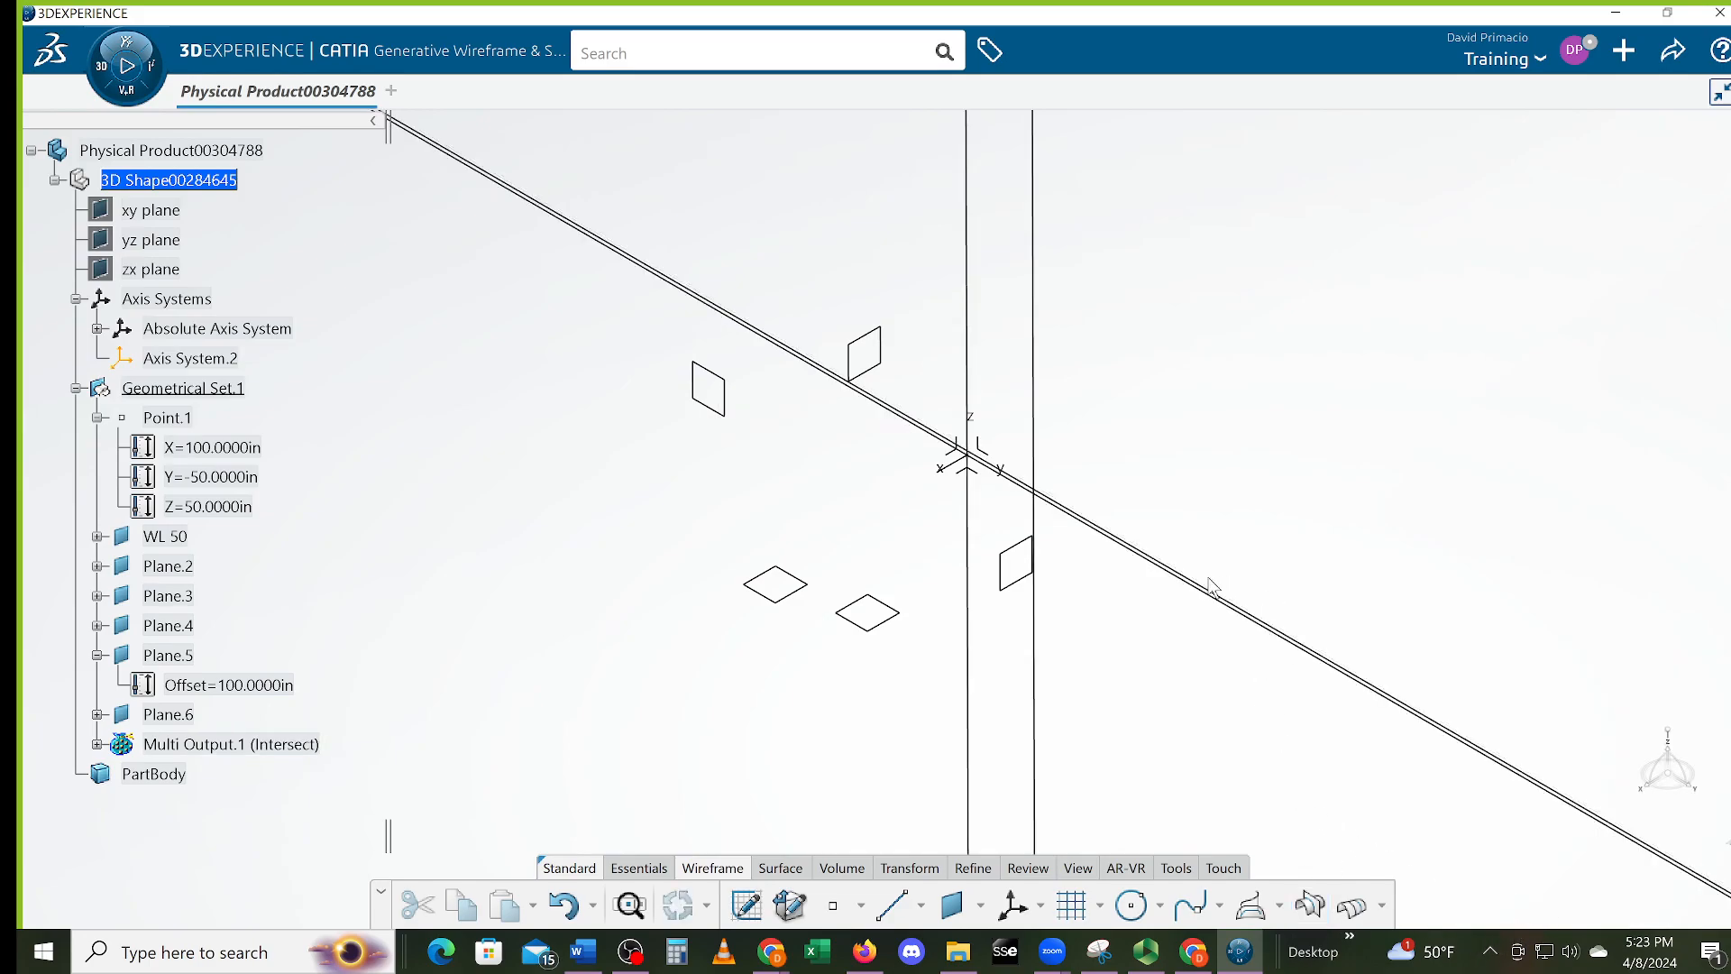
Zoom onto the intersection lines and bring up the Split/Trim flyout in the Transform section
{"action": "middle_click_drag", "start_coordinate": [1117, 607], "coordinate": [966, 599]}
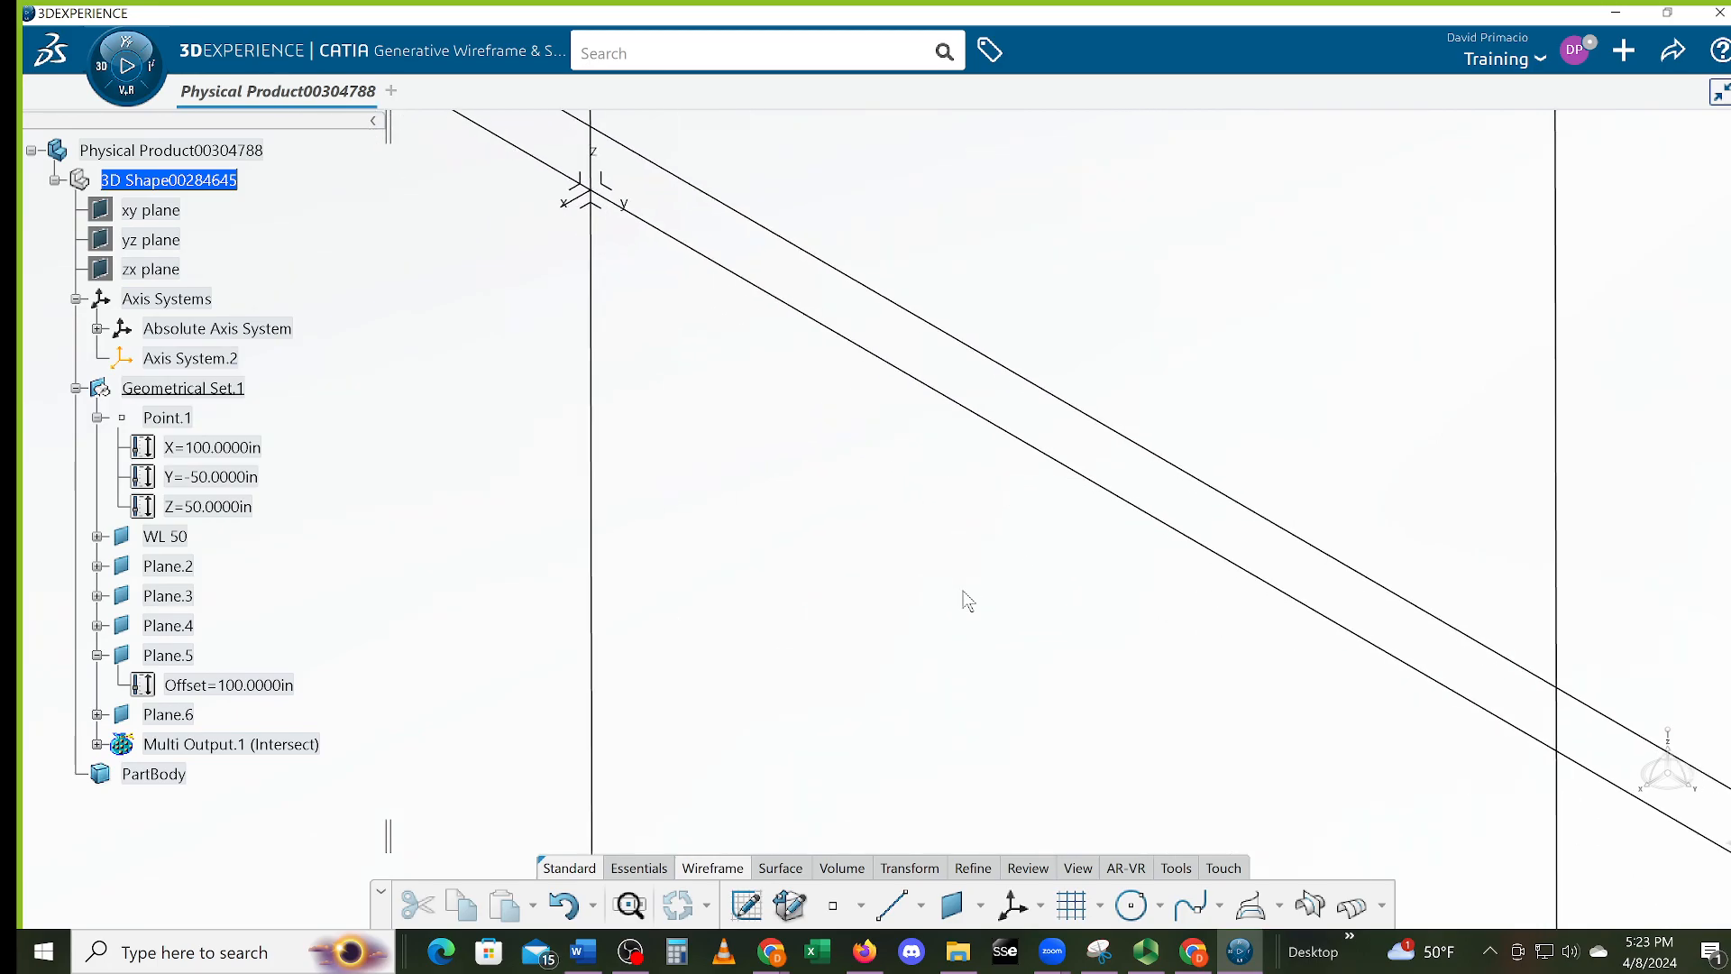
{"action": "middle_click_drag", "start_coordinate": [830, 483], "coordinate": [749, 514]}
{"action": "middle_click_drag", "start_coordinate": [884, 607], "coordinate": [852, 588]}
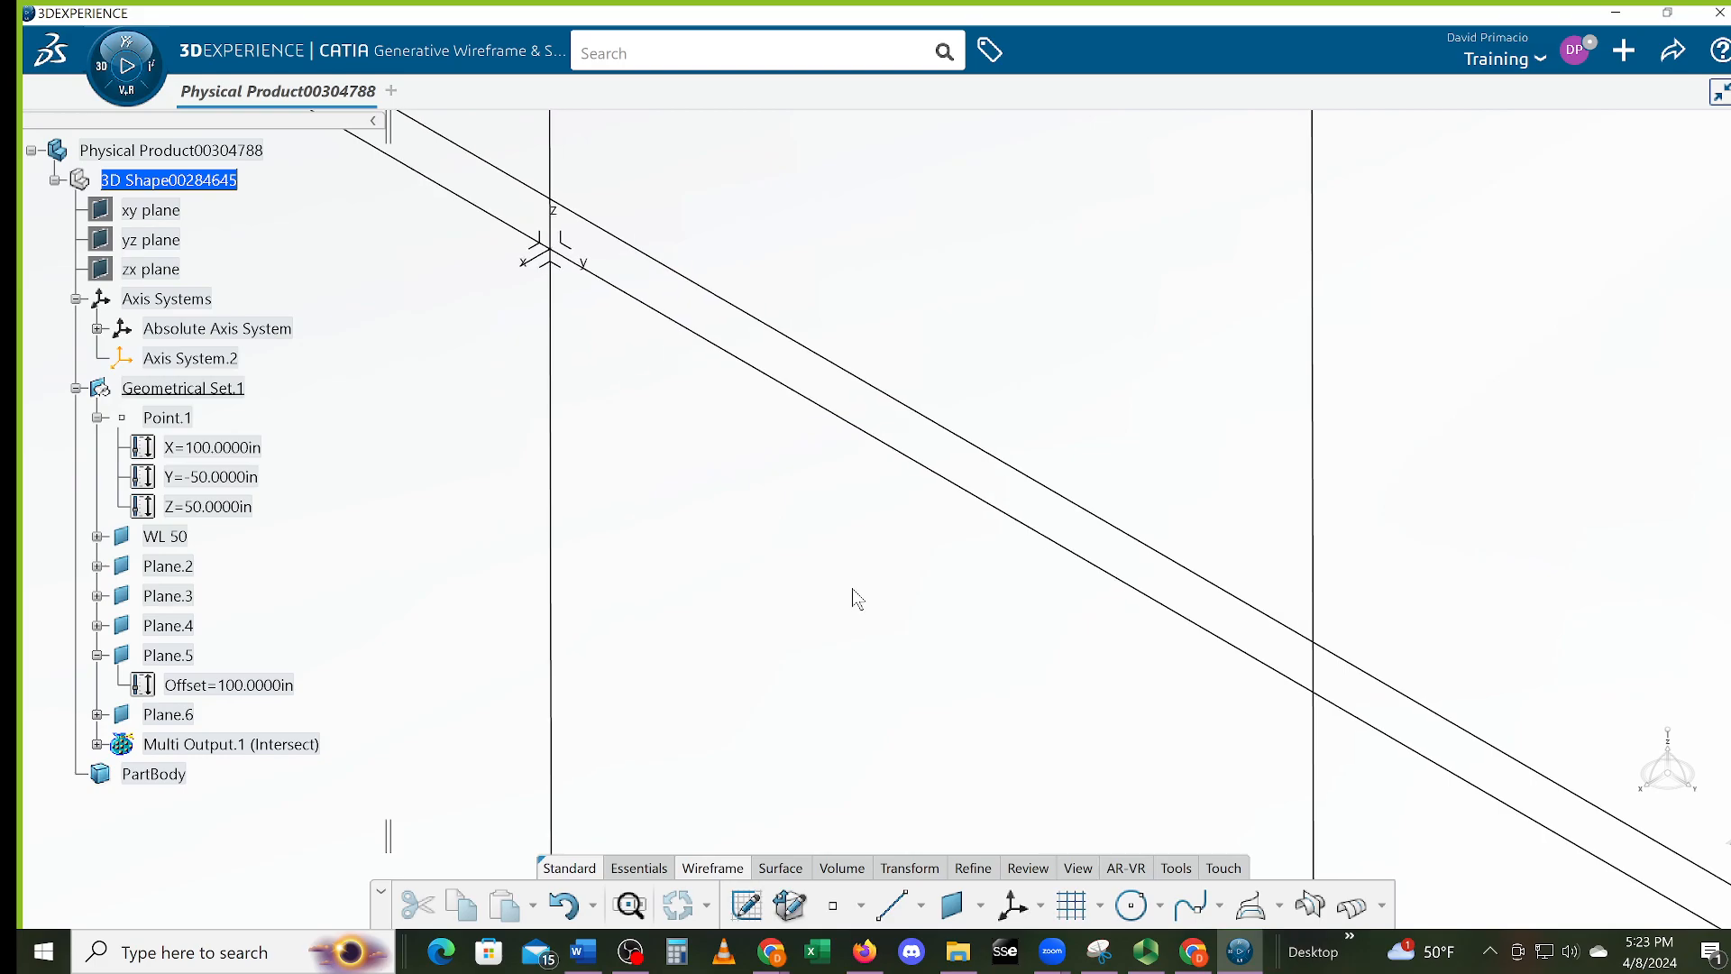
{"action": "left_click", "coordinate": [1280, 907]}
{"action": "left_click", "coordinate": [1280, 907]}
{"action": "left_click", "coordinate": [906, 867]}
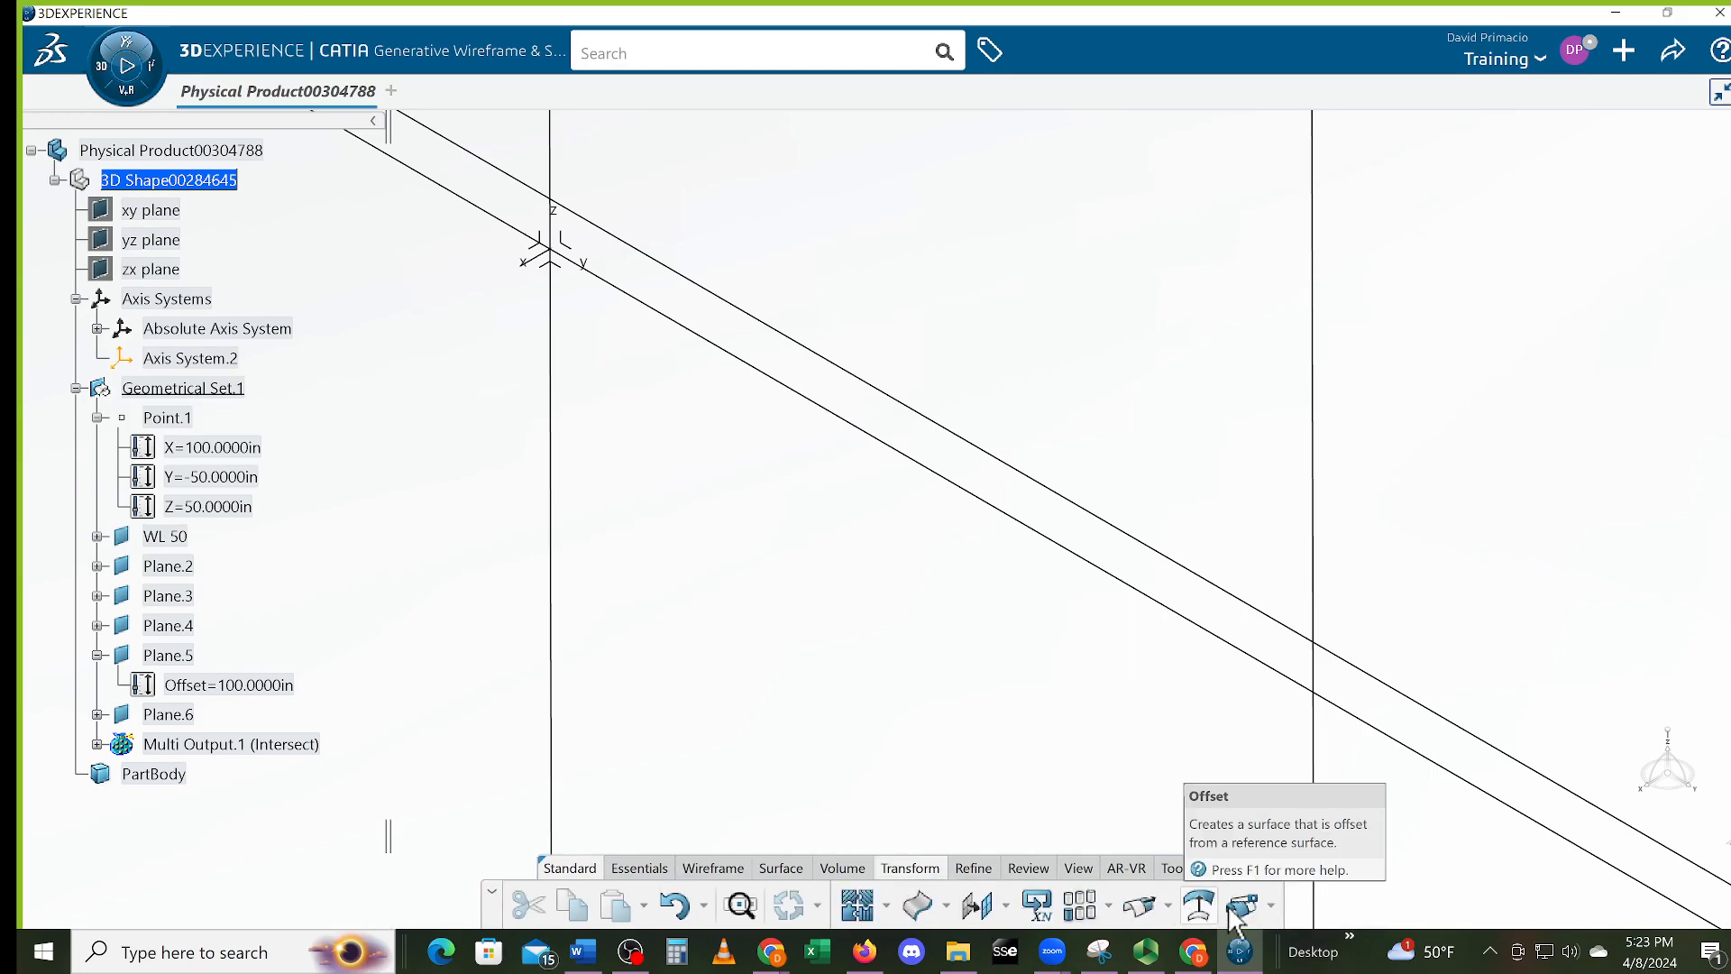
{"action": "left_click", "coordinate": [1274, 904]}
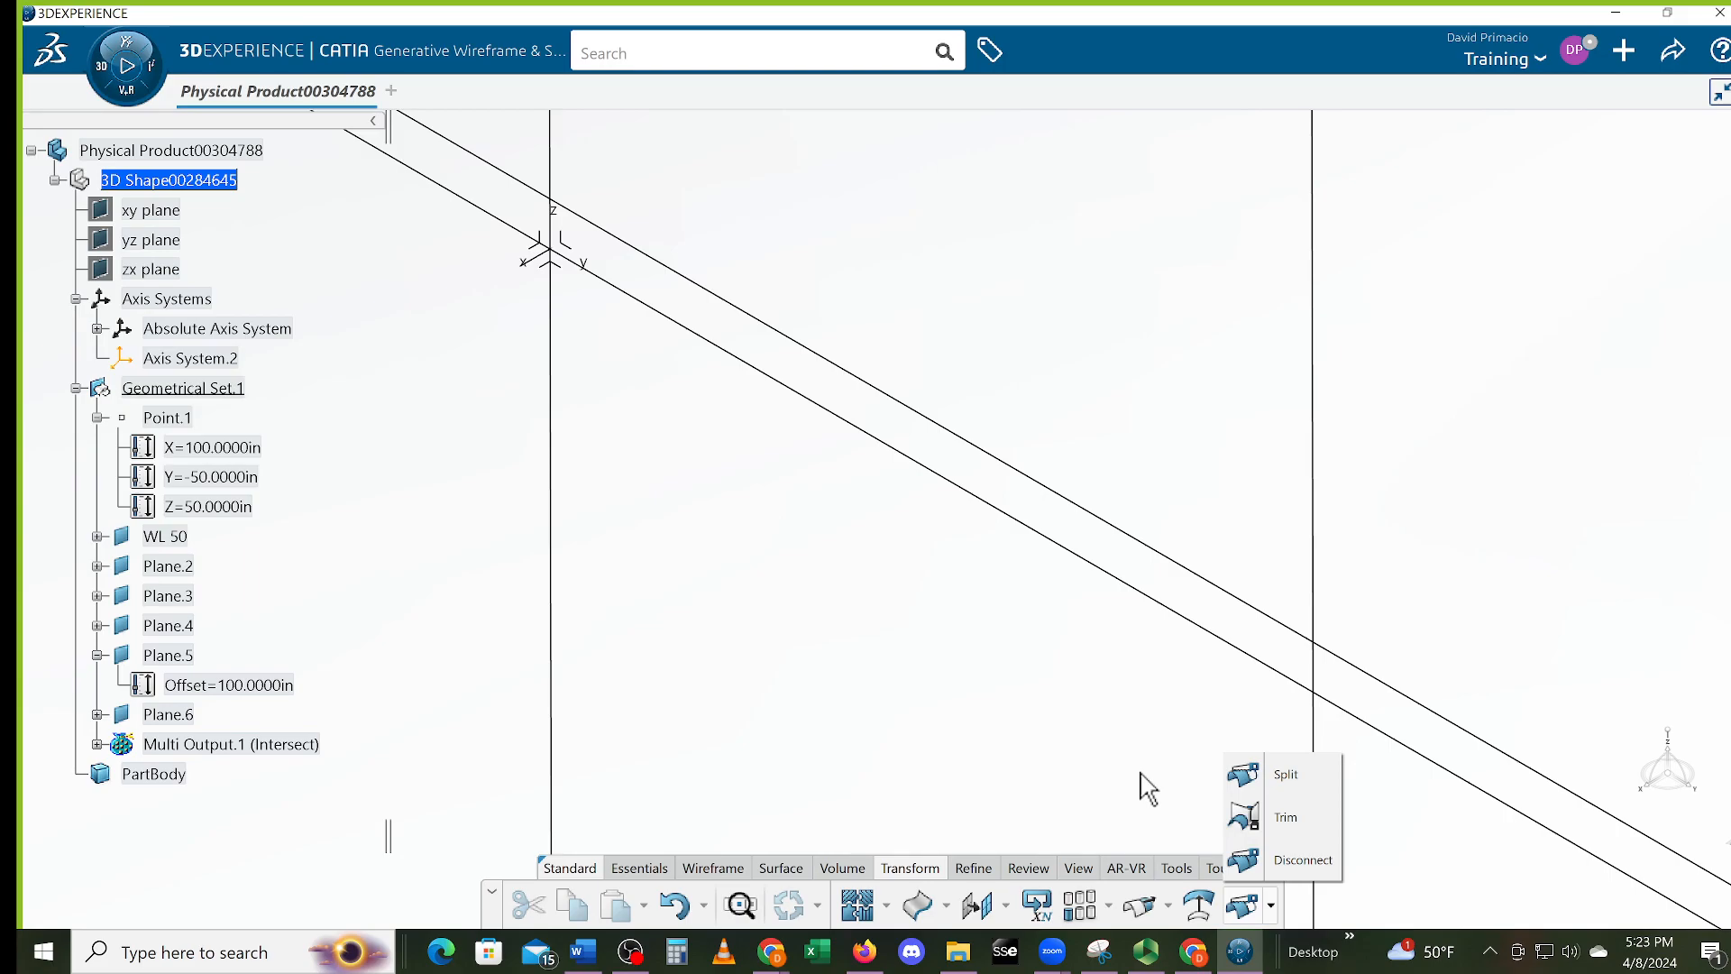
Trim Intersect.2, Intersect.1, Intersect.3 and Intersect.4 against each other into closed outline Trim.1
{"action": "left_click", "coordinate": [1242, 819]}
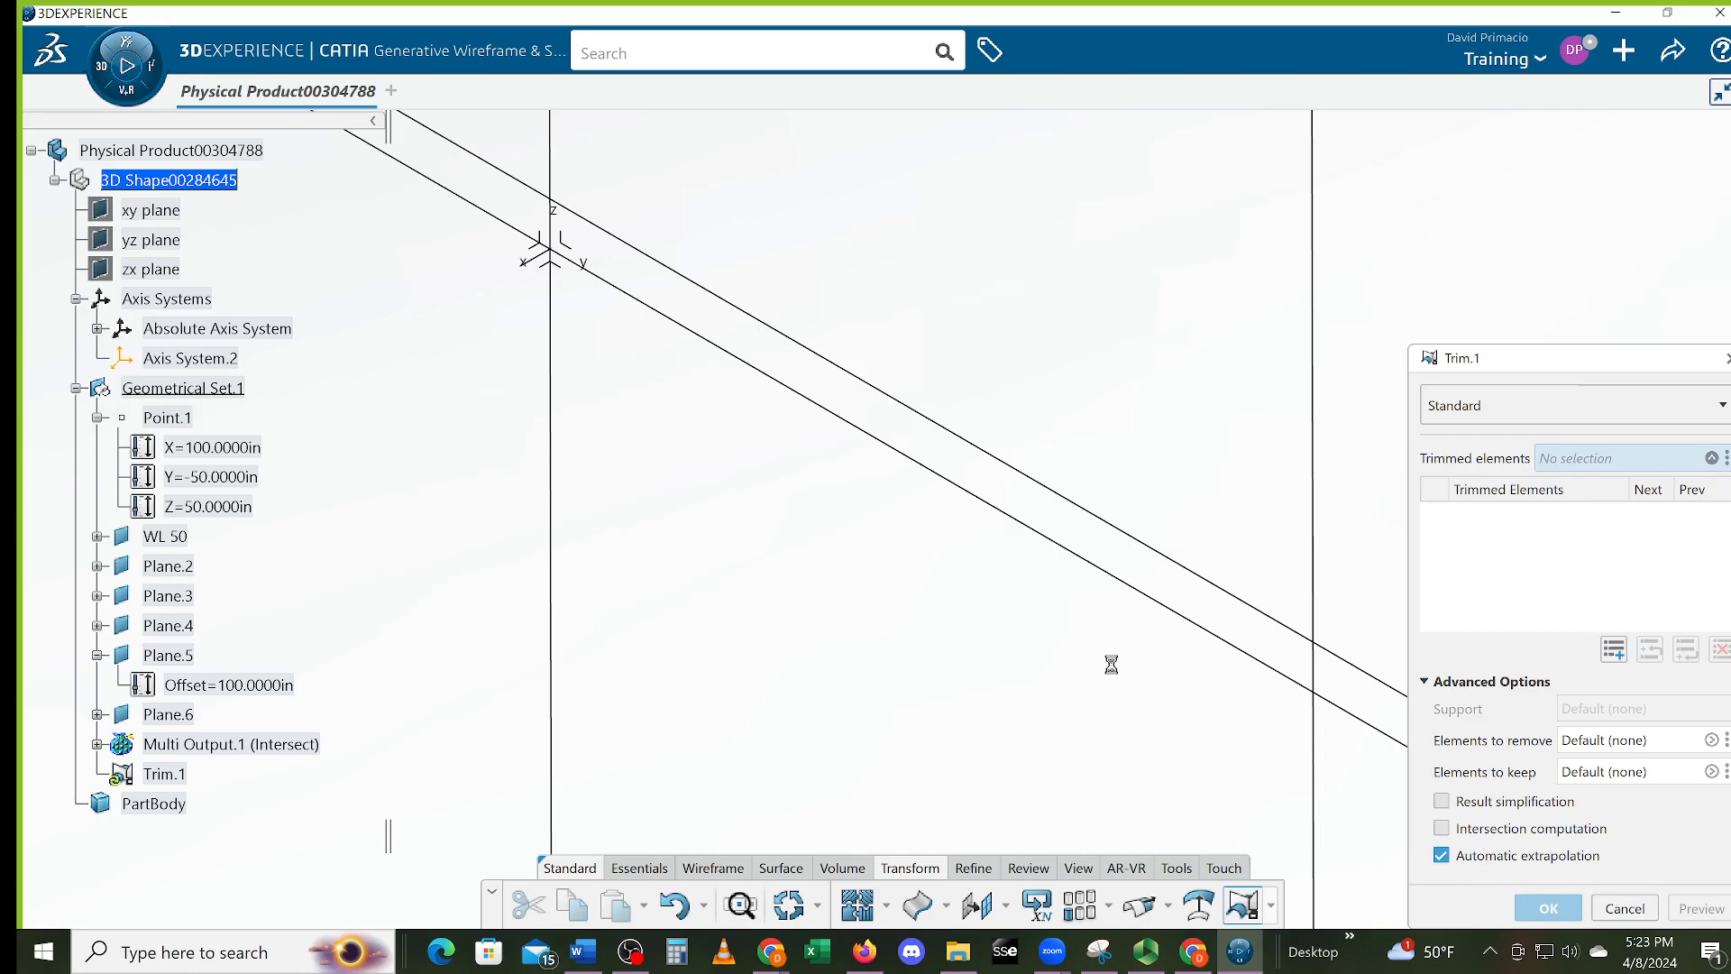
{"action": "left_click", "coordinate": [1322, 665]}
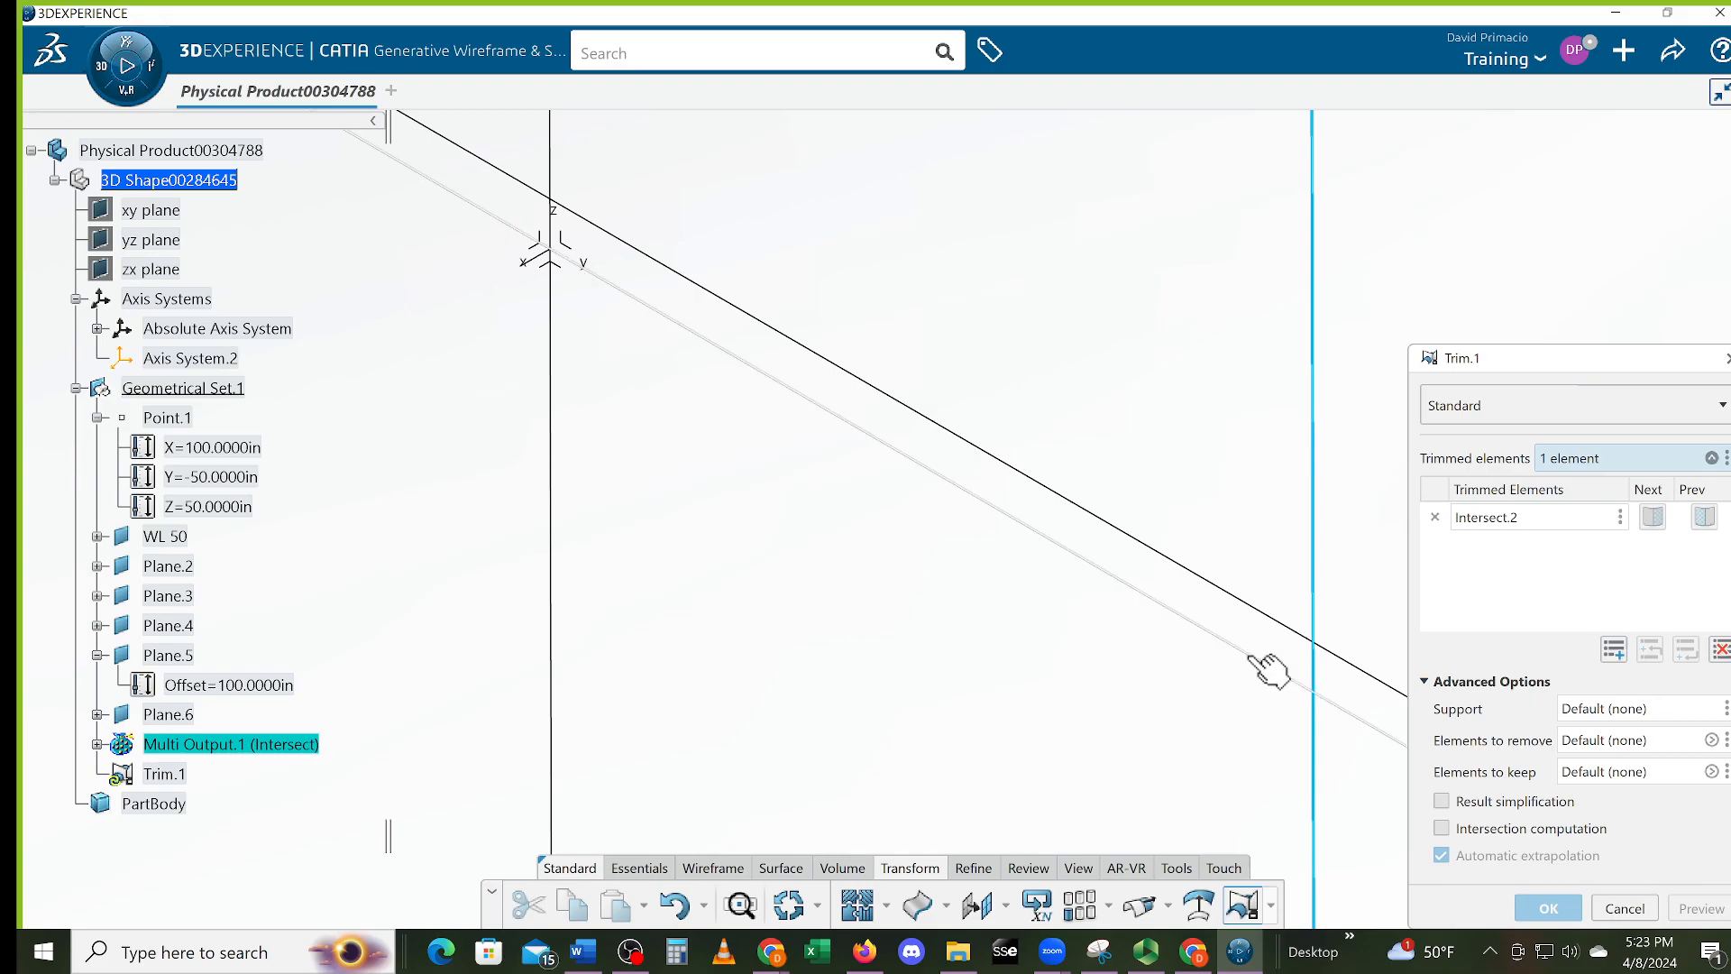
{"action": "left_click", "coordinate": [768, 375]}
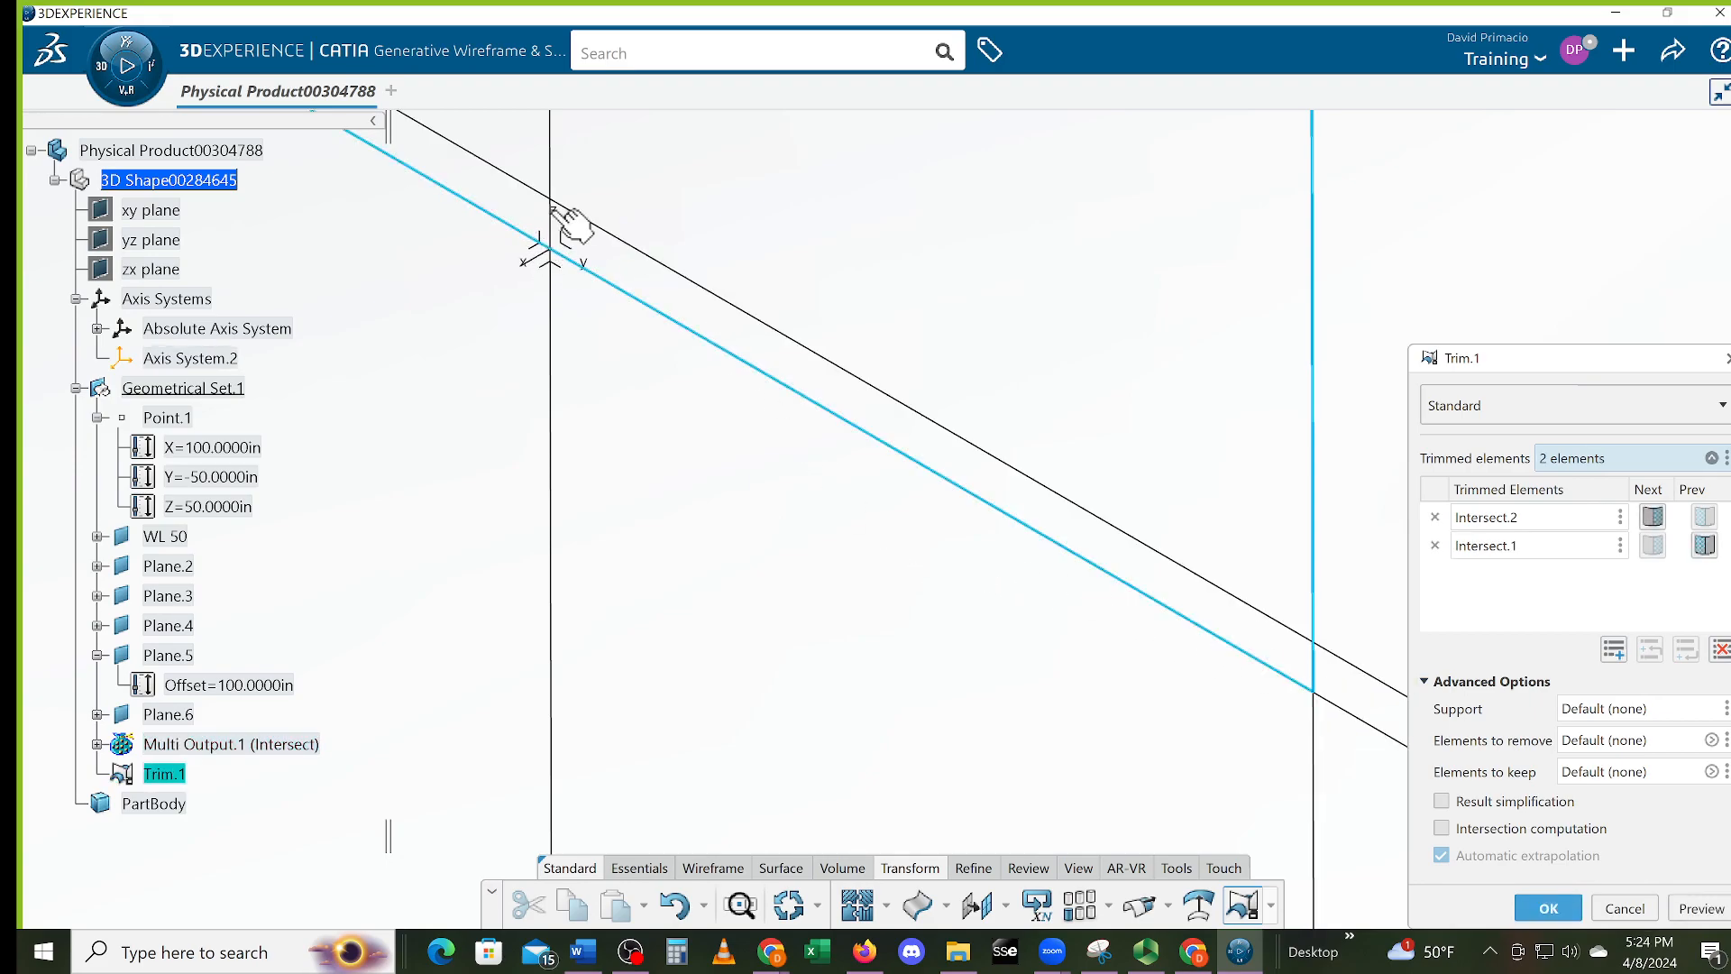
{"action": "left_click", "coordinate": [552, 242]}
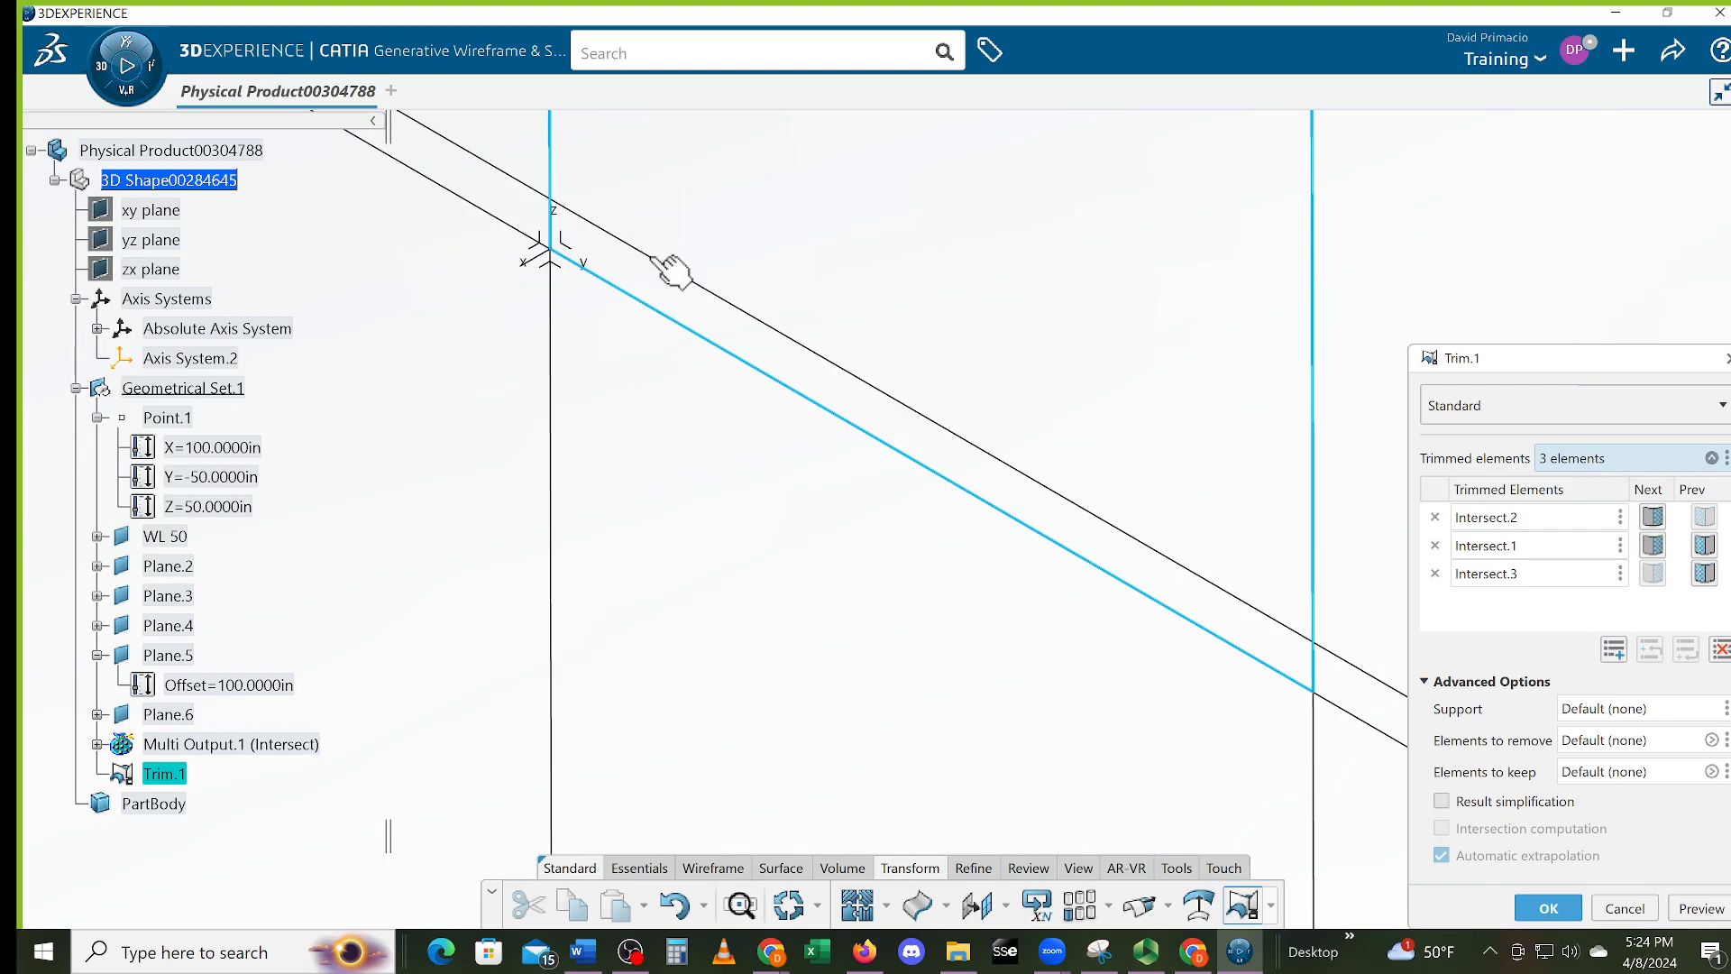
{"action": "left_click", "coordinate": [673, 269]}
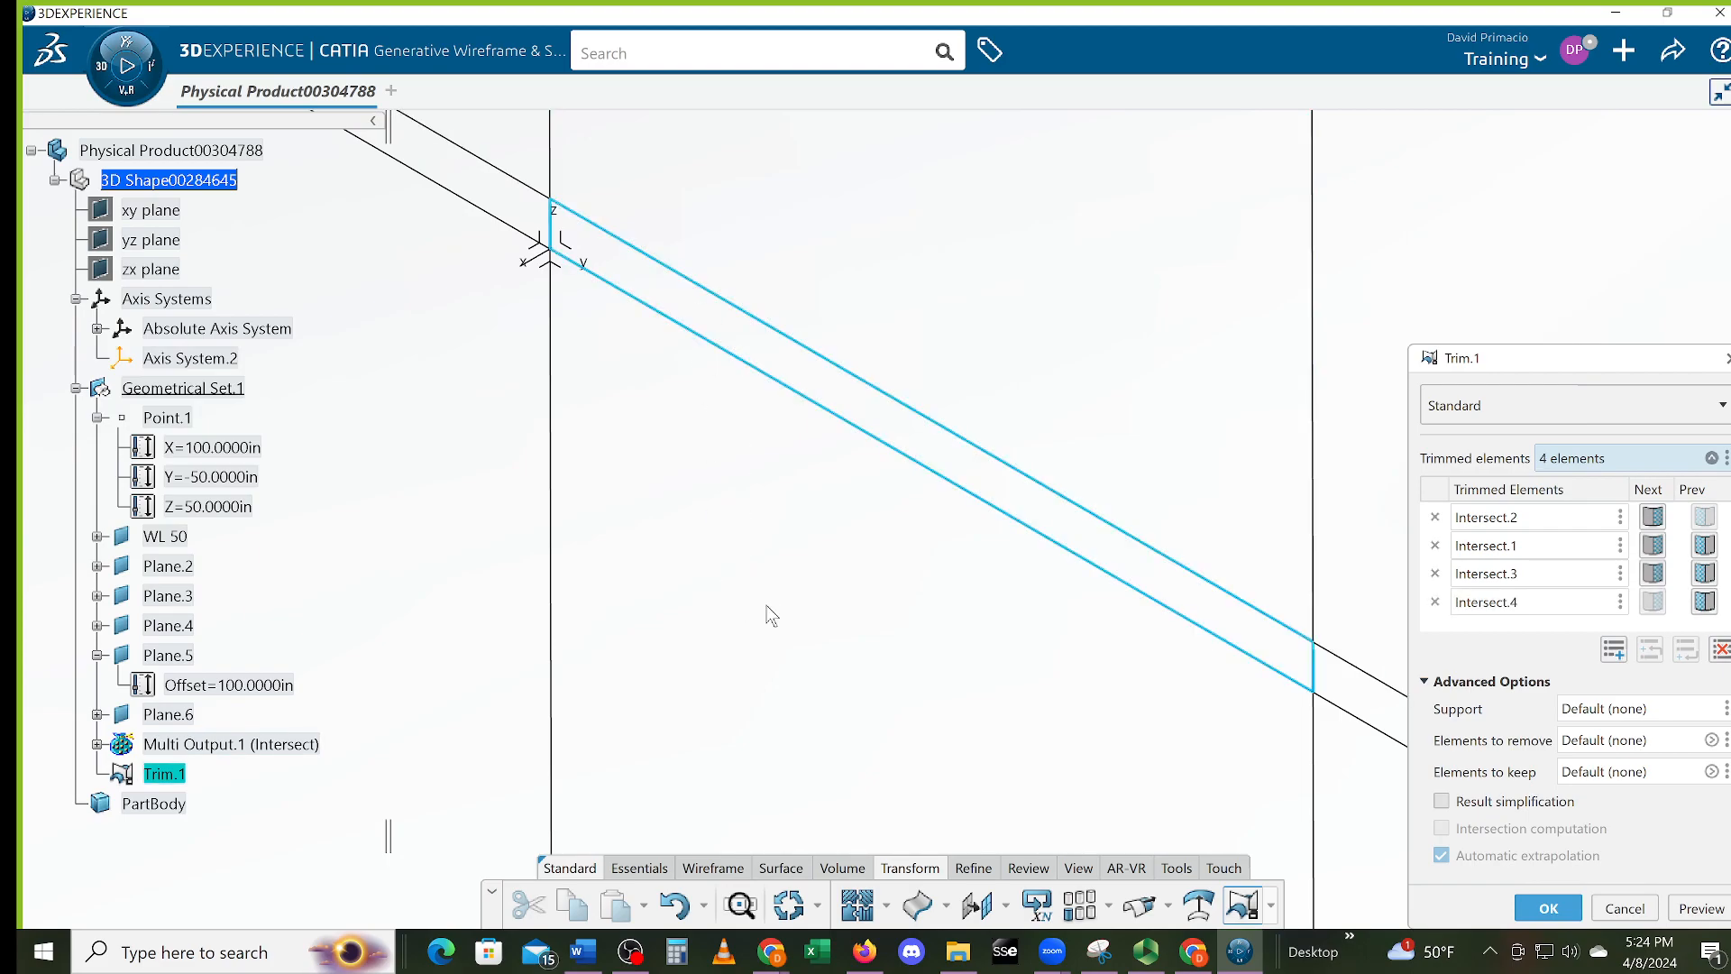
{"action": "left_click", "coordinate": [1547, 908]}
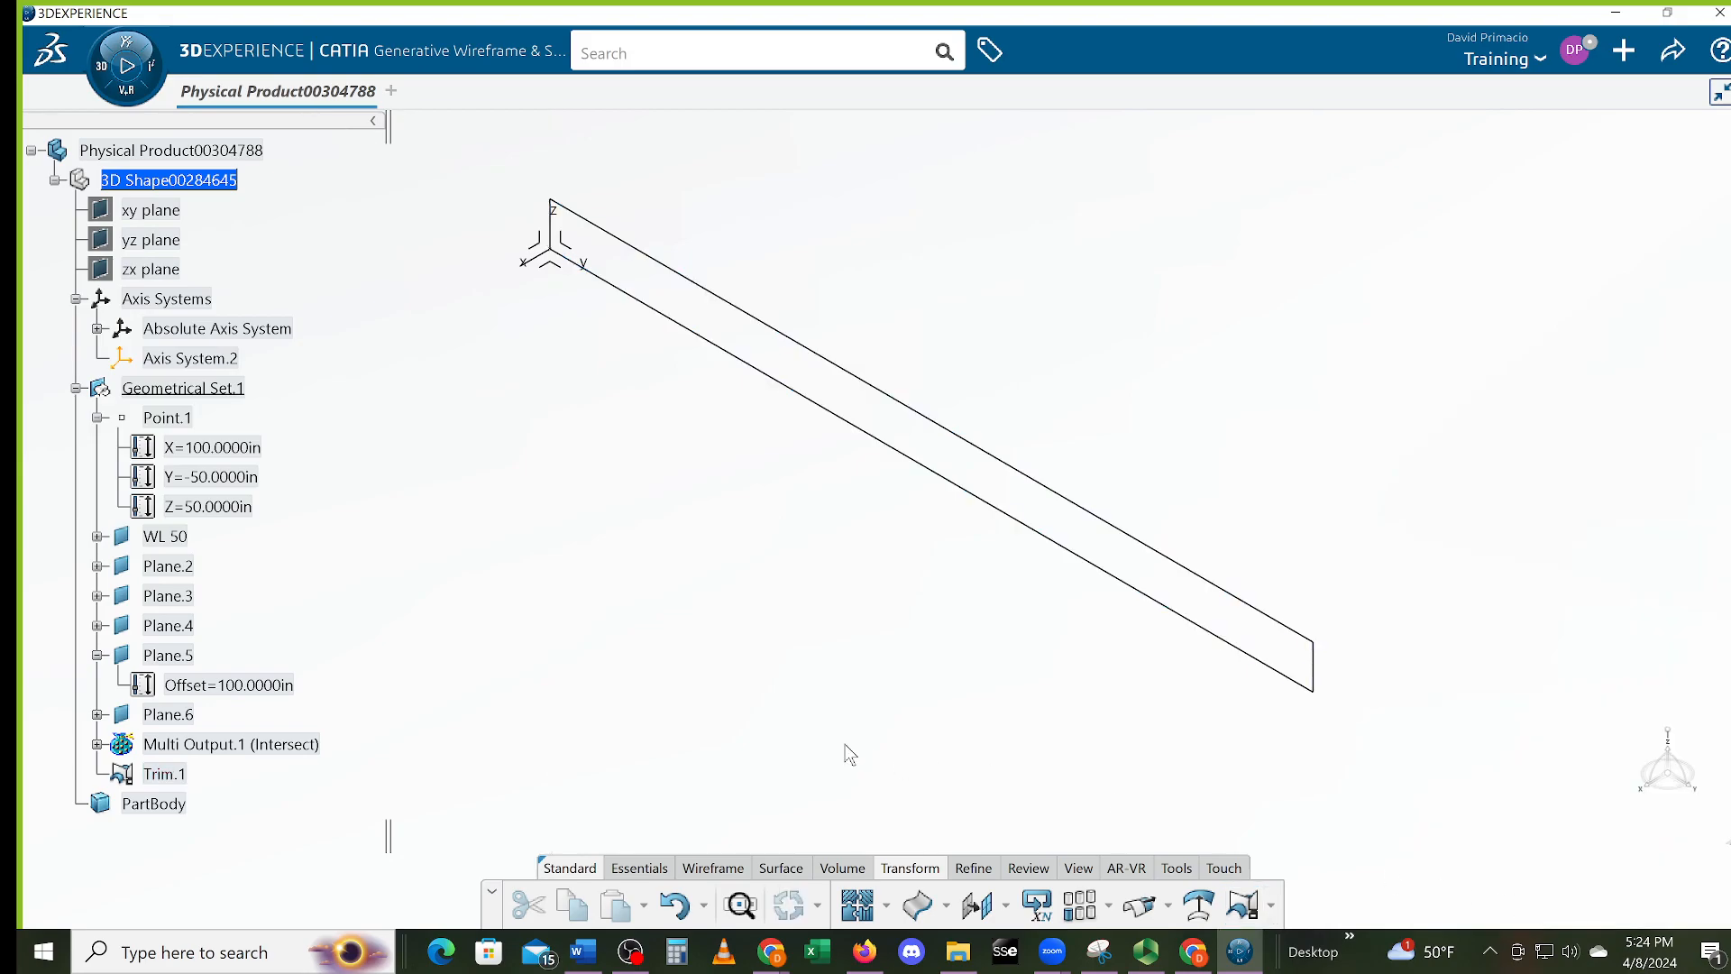
{"action": "middle_click_drag", "start_coordinate": [638, 587], "coordinate": [779, 583]}
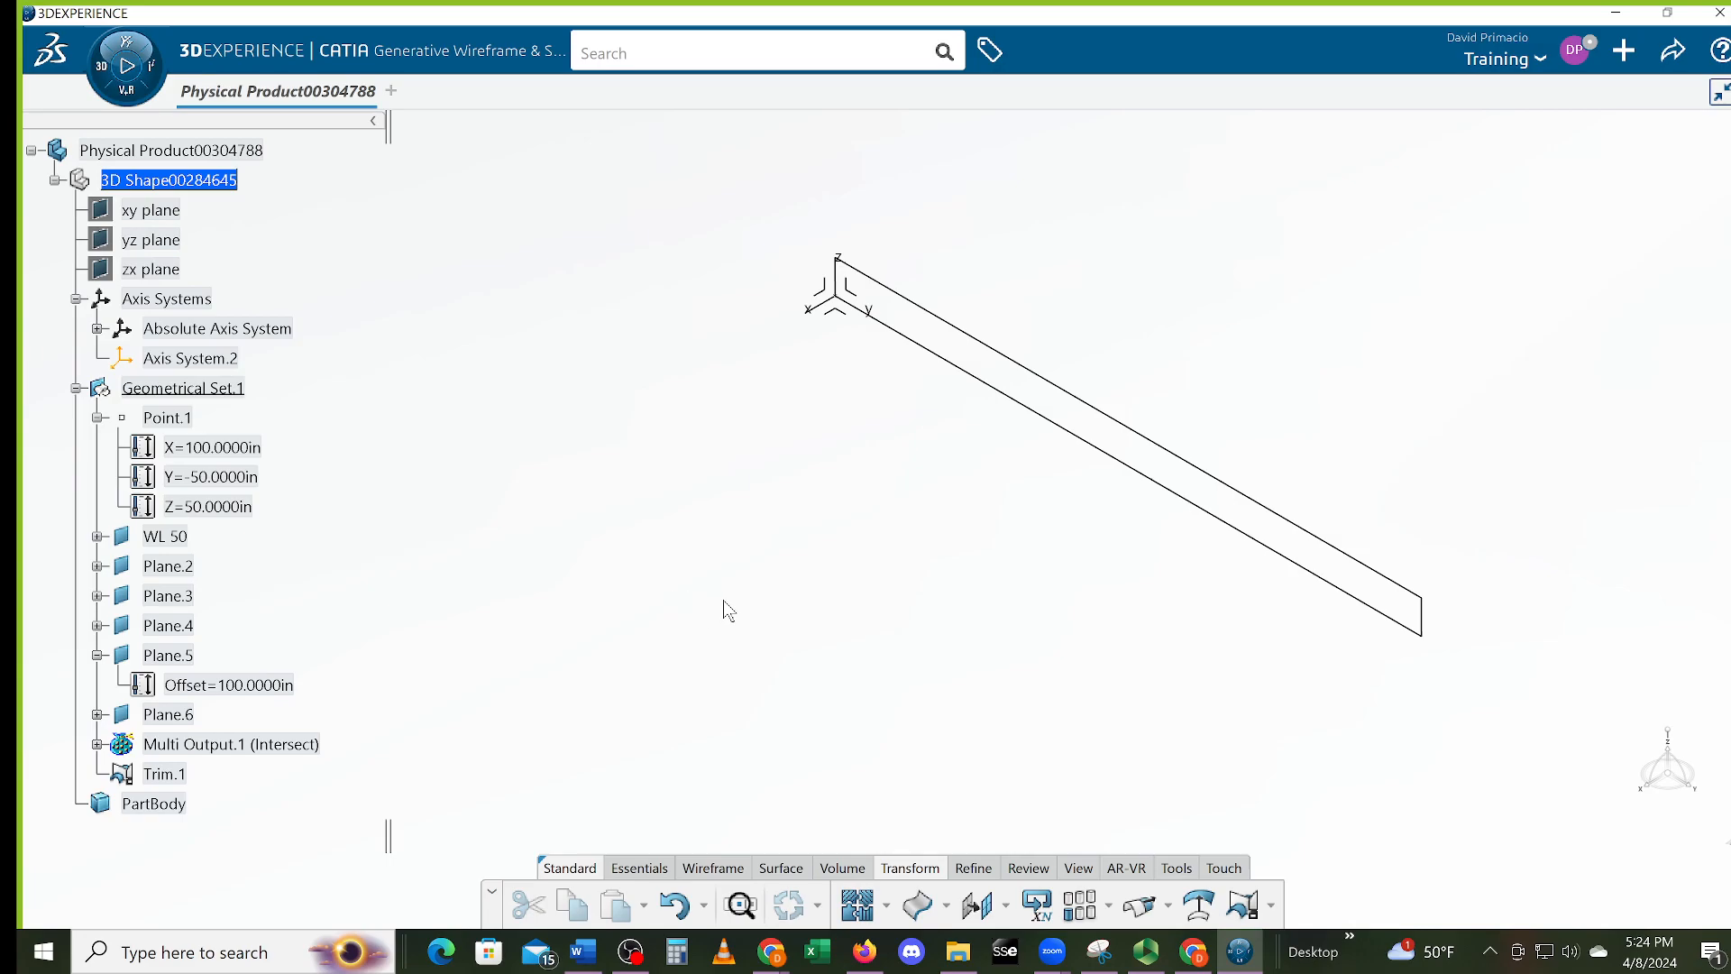
{"action": "middle_click_drag", "start_coordinate": [663, 596], "coordinate": [819, 540]}
{"action": "middle_click_drag", "start_coordinate": [1257, 507], "coordinate": [821, 624]}
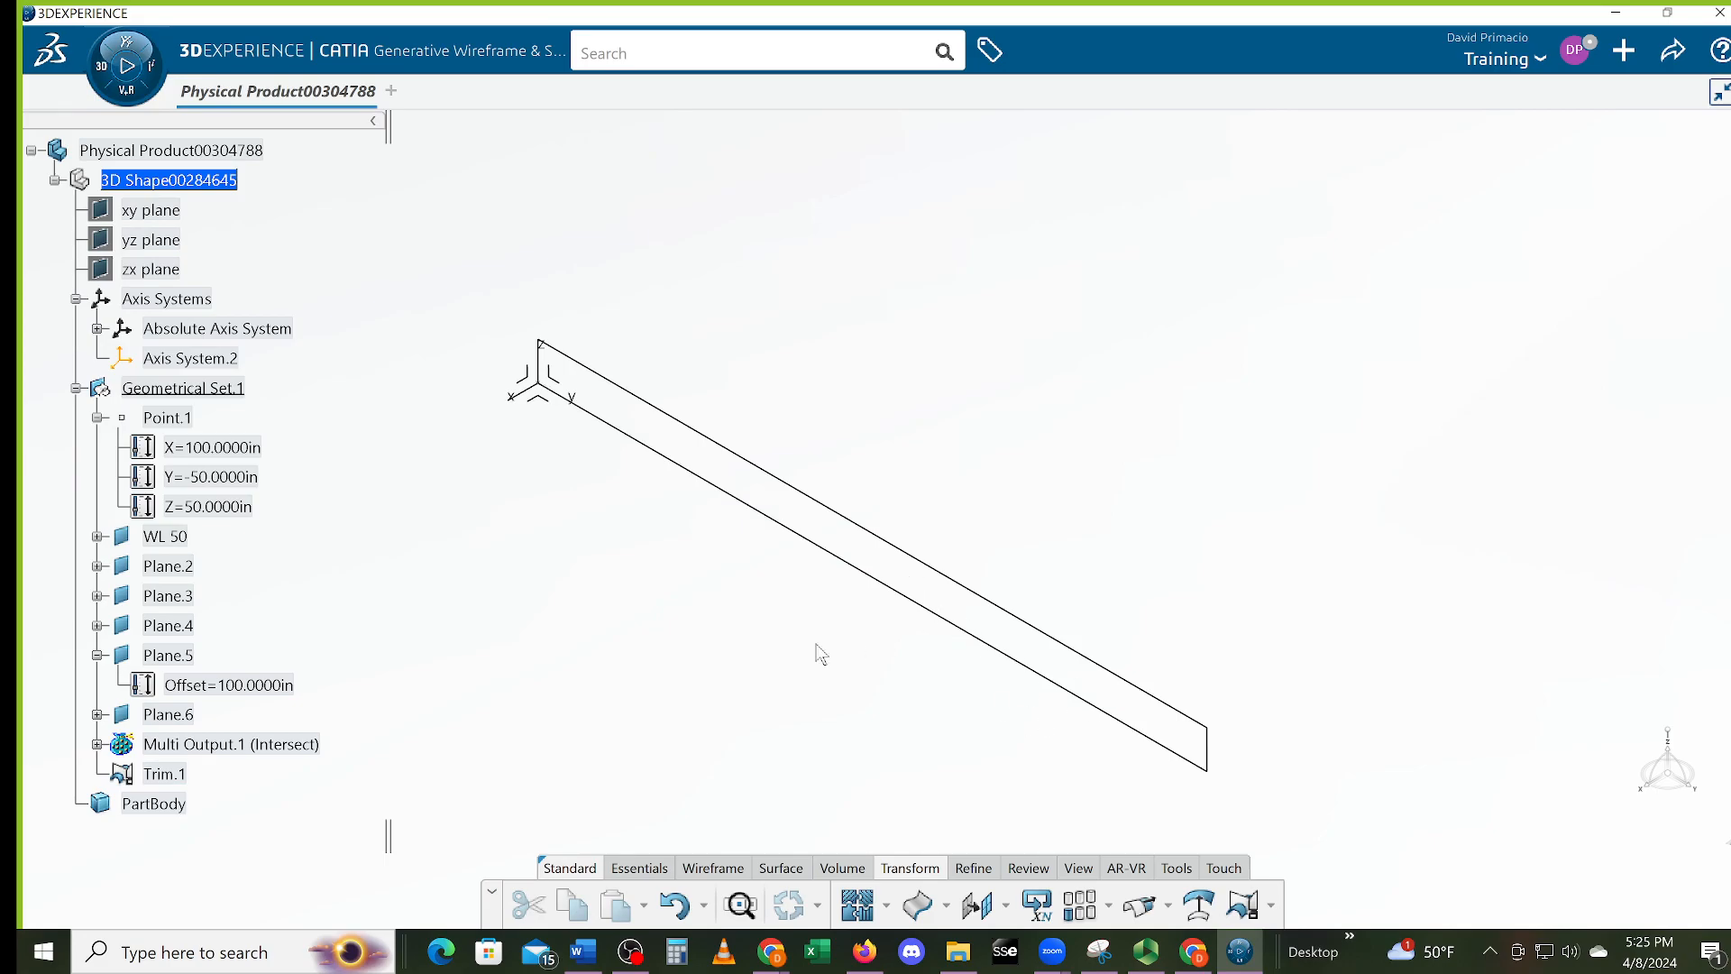
{"action": "middle_click_drag", "start_coordinate": [649, 658], "coordinate": [617, 837]}
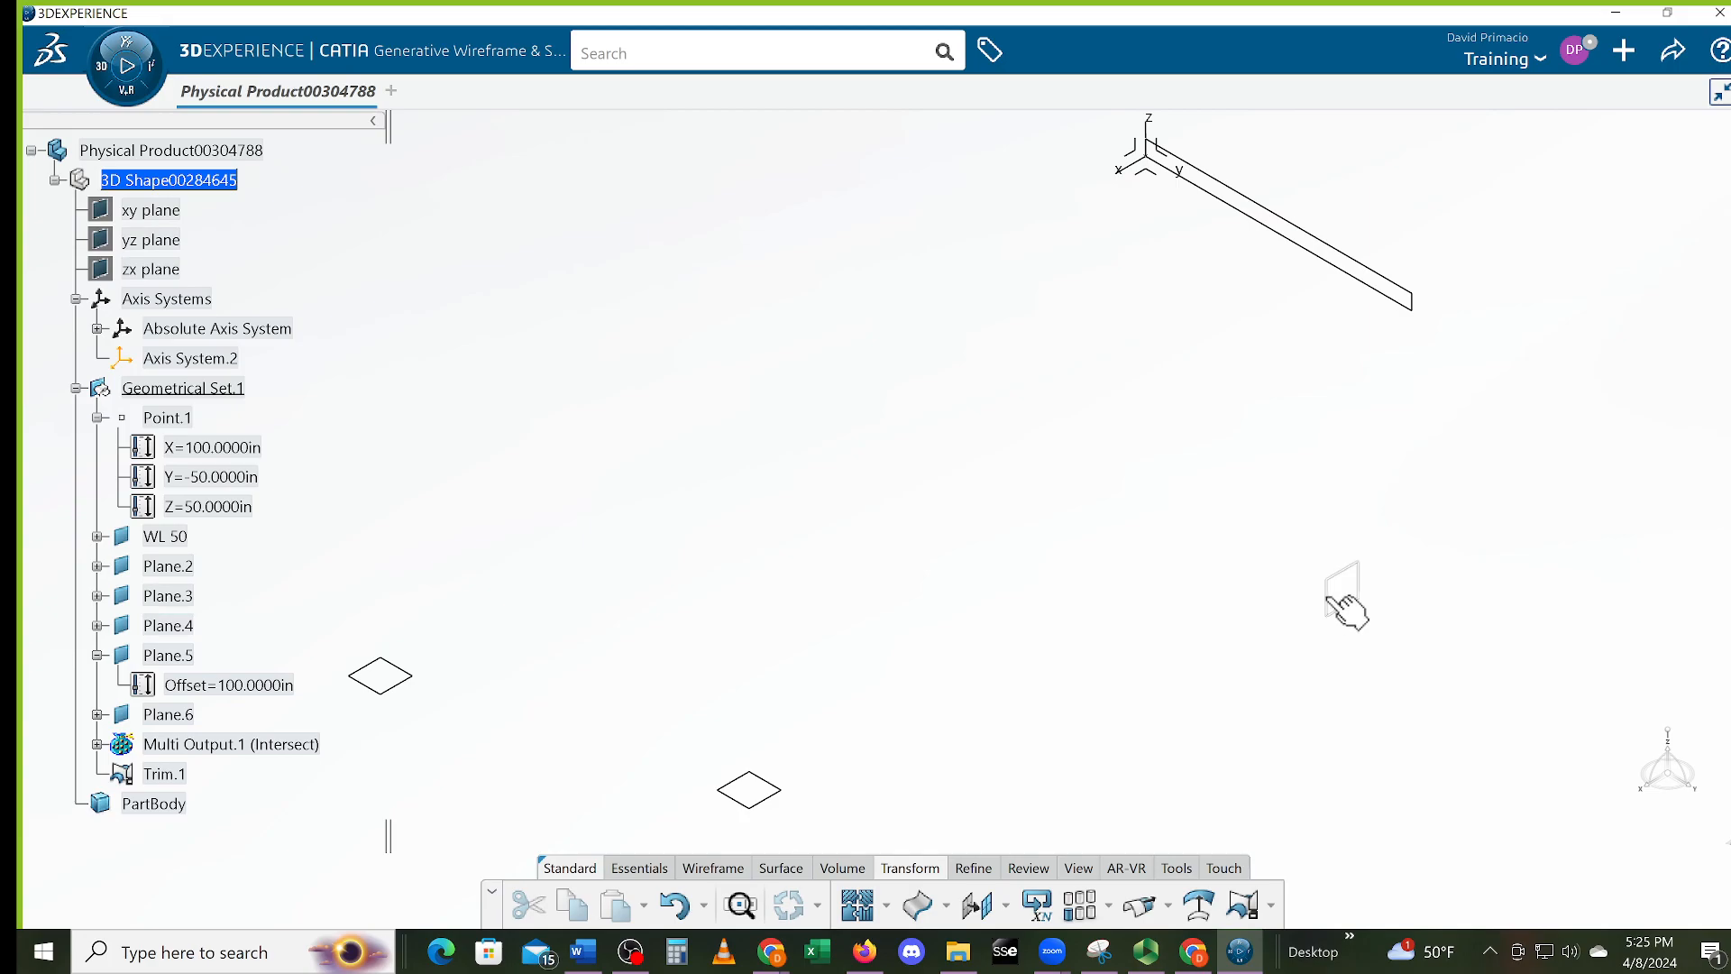
Show Plane.4's -39 in offset in the tree and begin a new offset plane from Plane.4
{"action": "left_click", "coordinate": [1334, 606]}
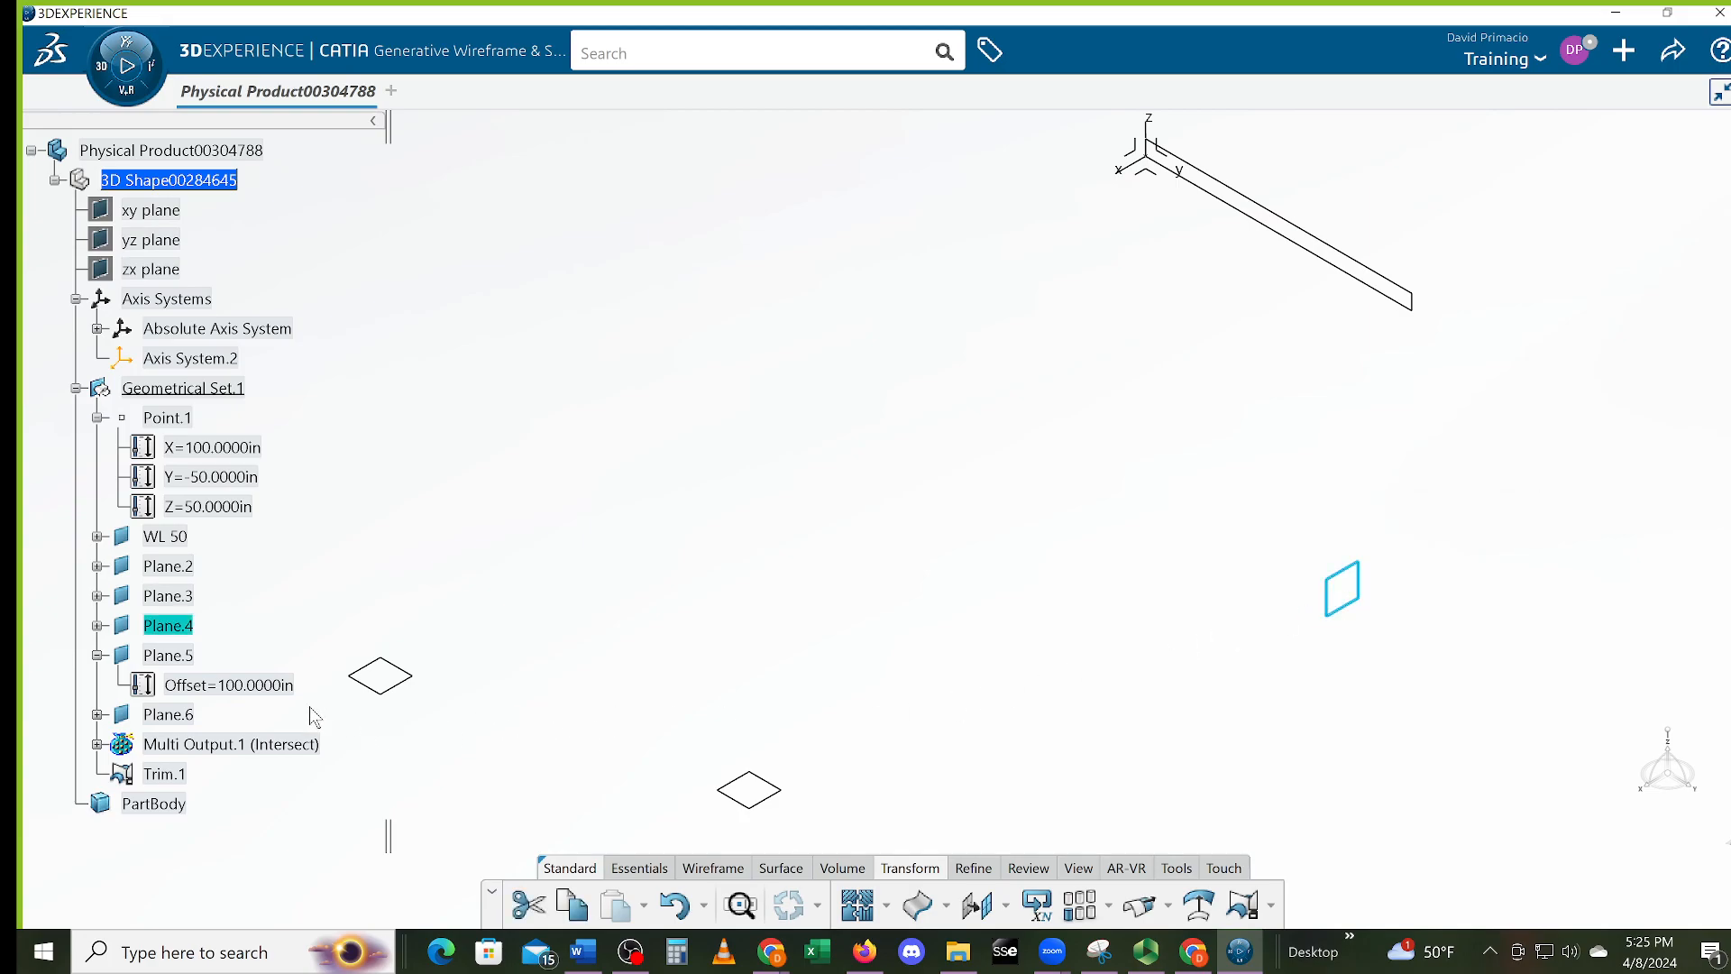
{"action": "left_click", "coordinate": [97, 626]}
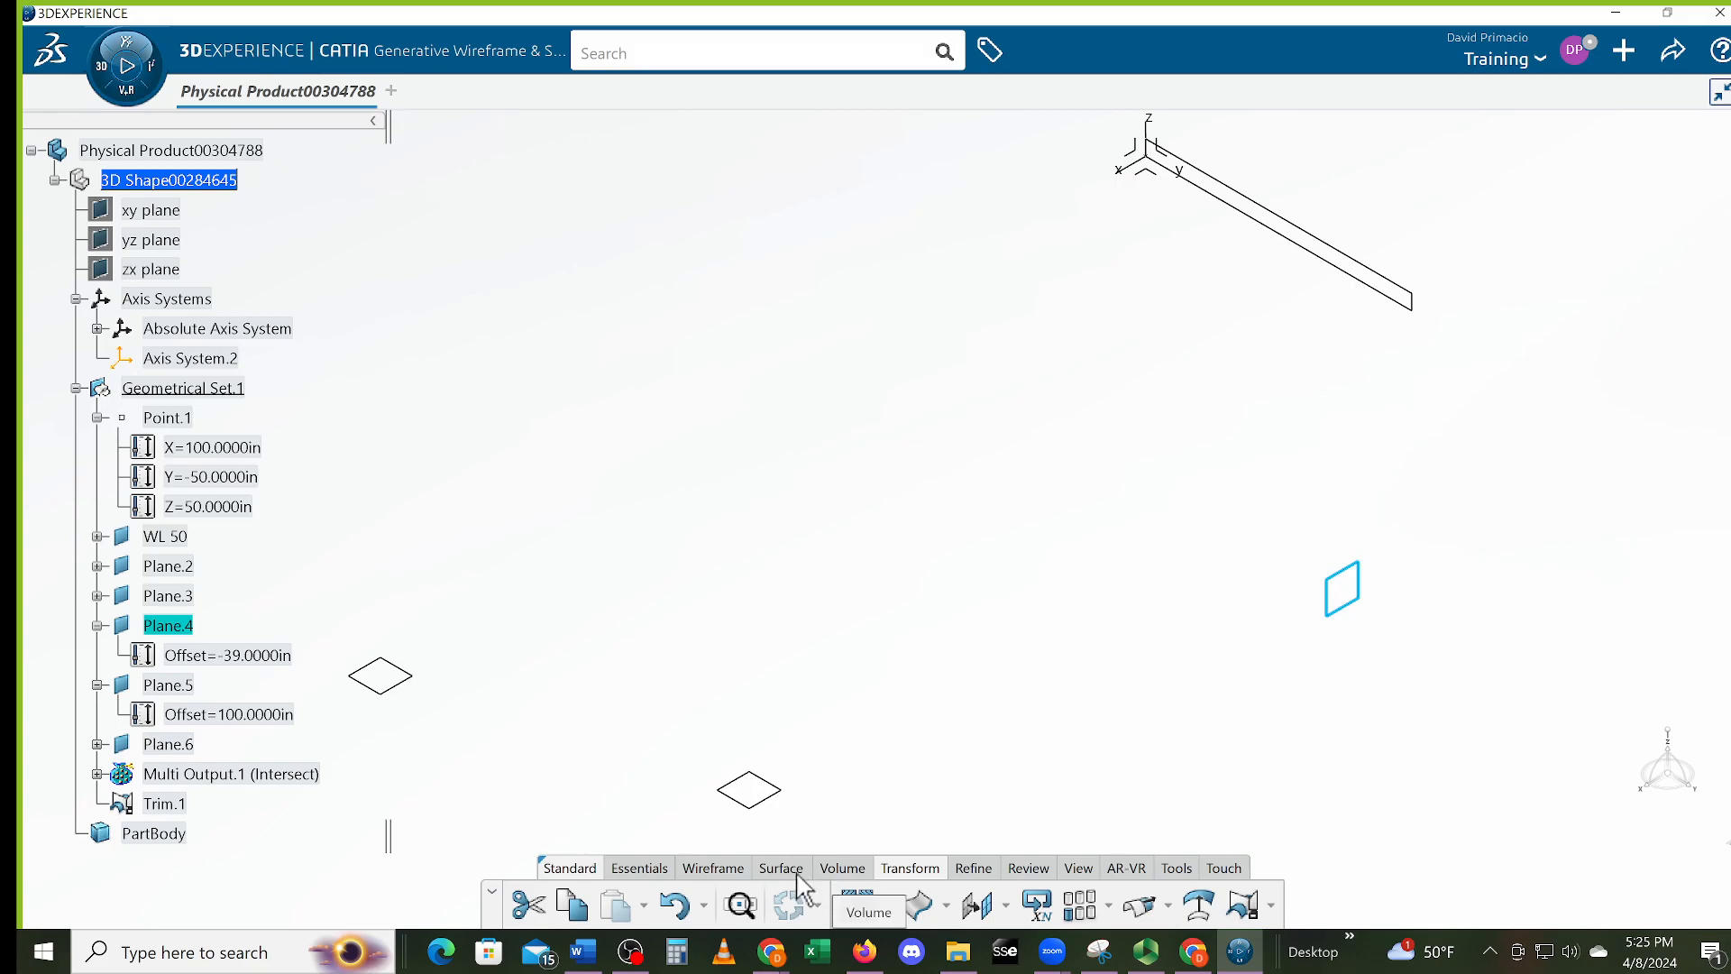
{"action": "left_click", "coordinate": [714, 869]}
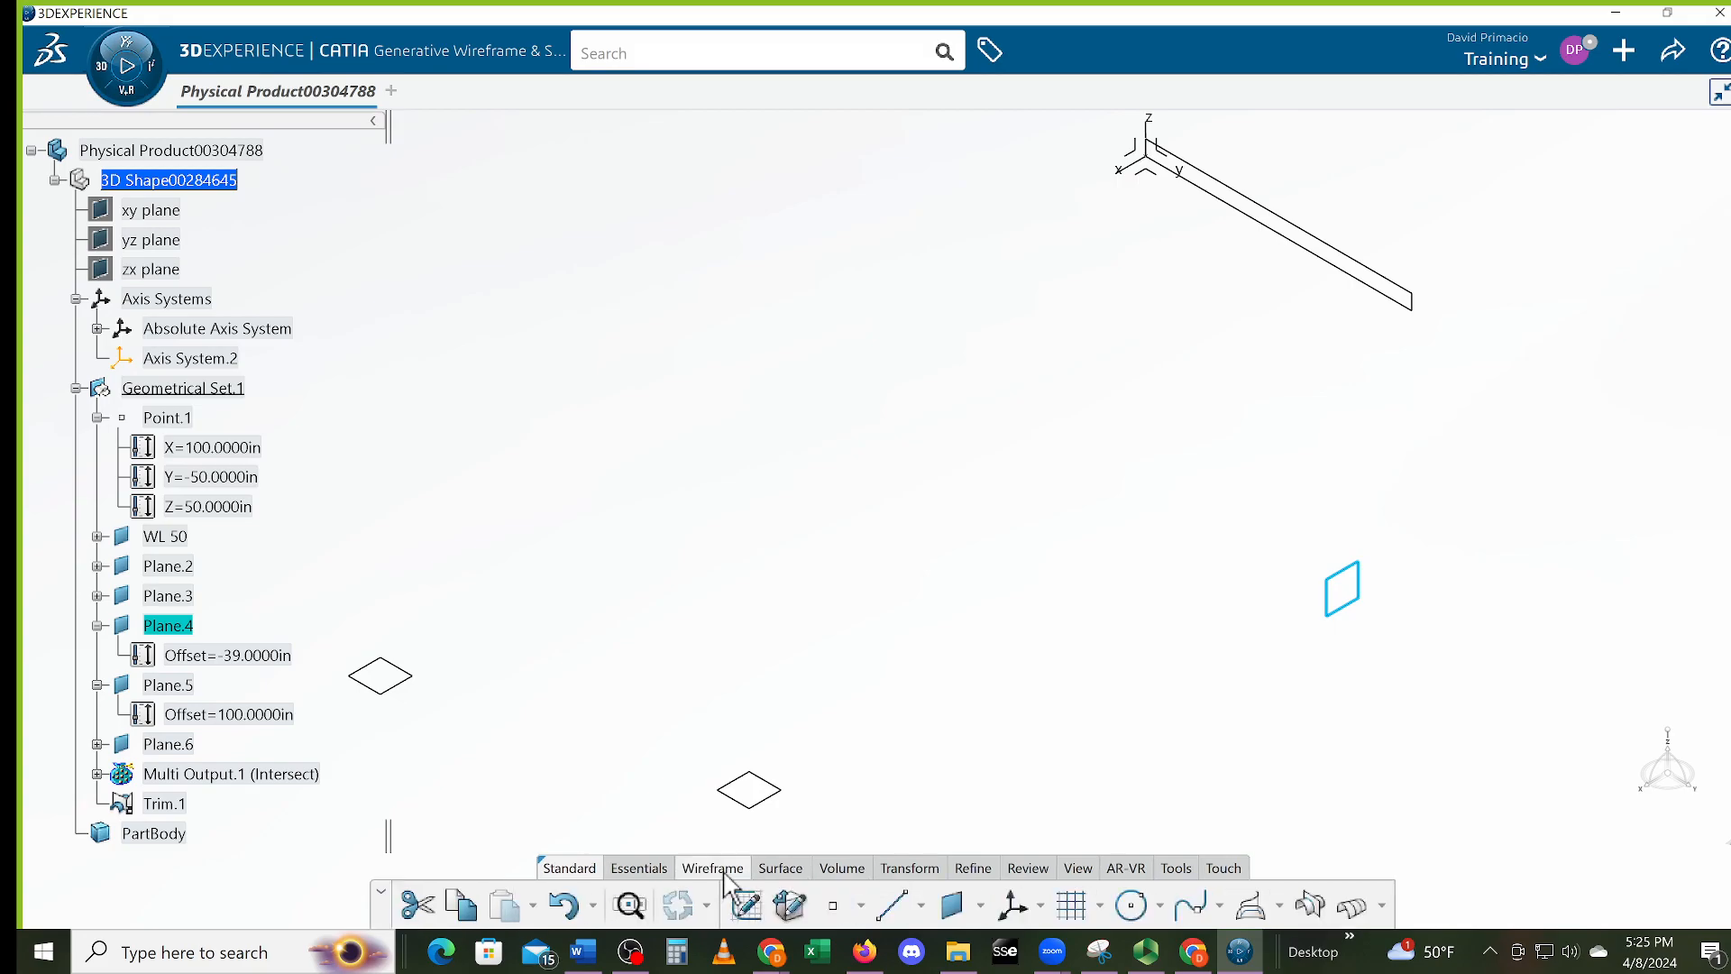
{"action": "left_click", "coordinate": [980, 906]}
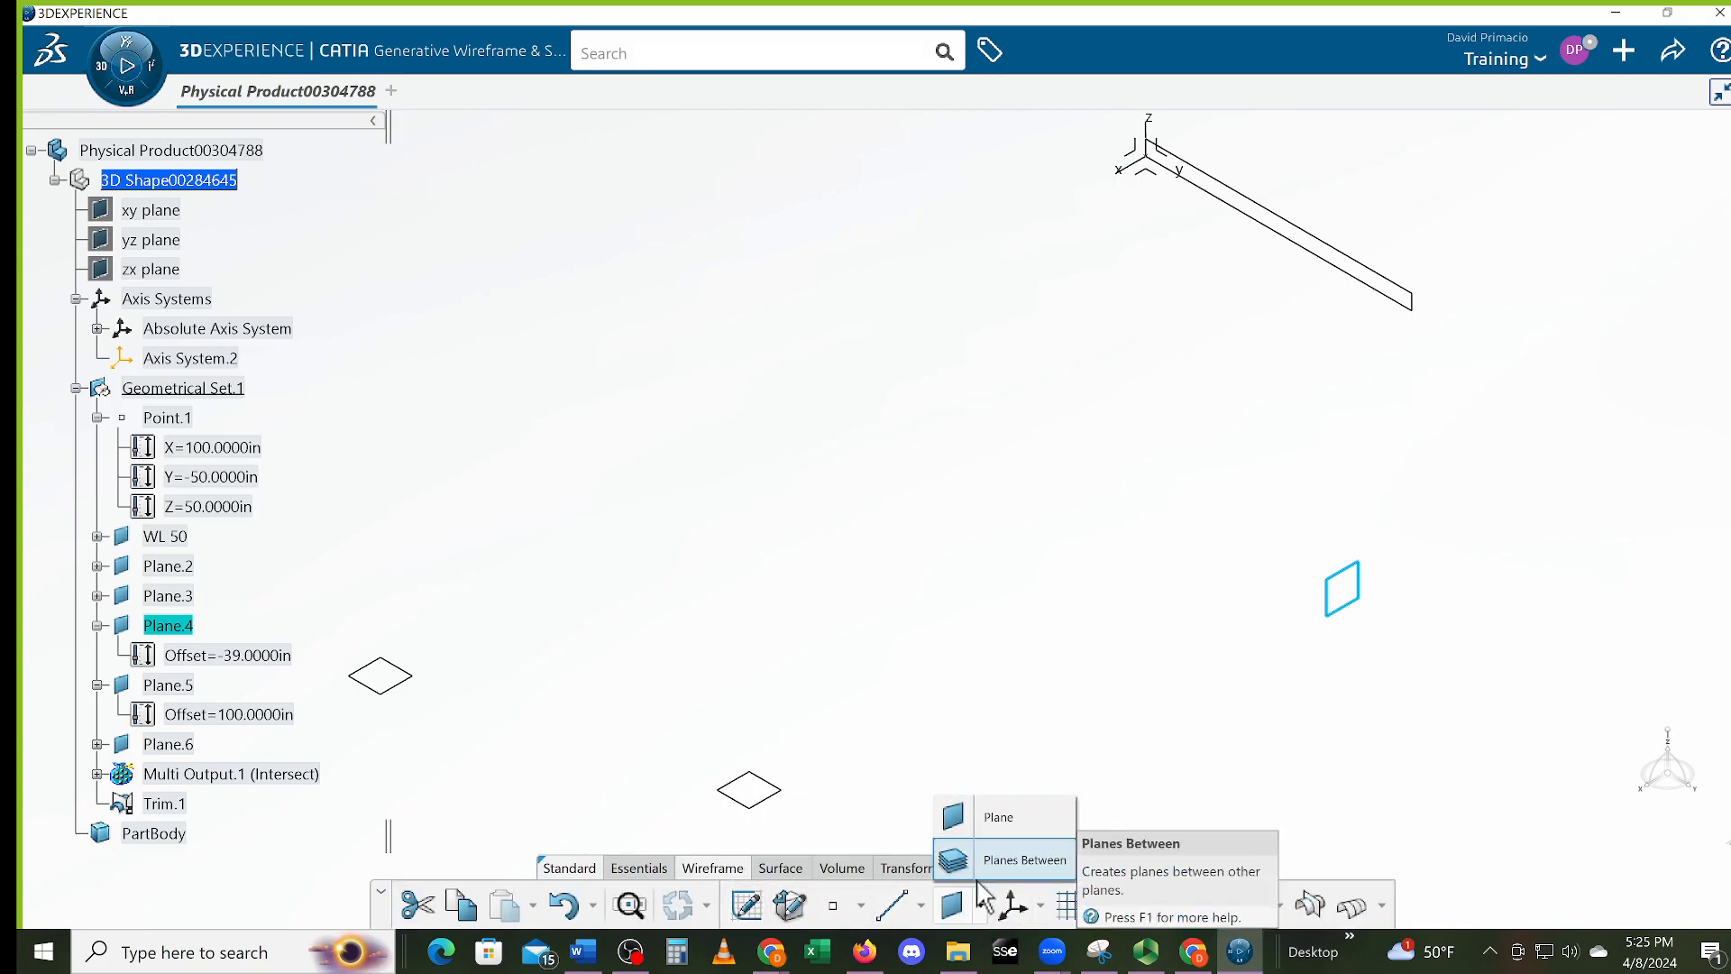
{"action": "left_click", "coordinate": [861, 907]}
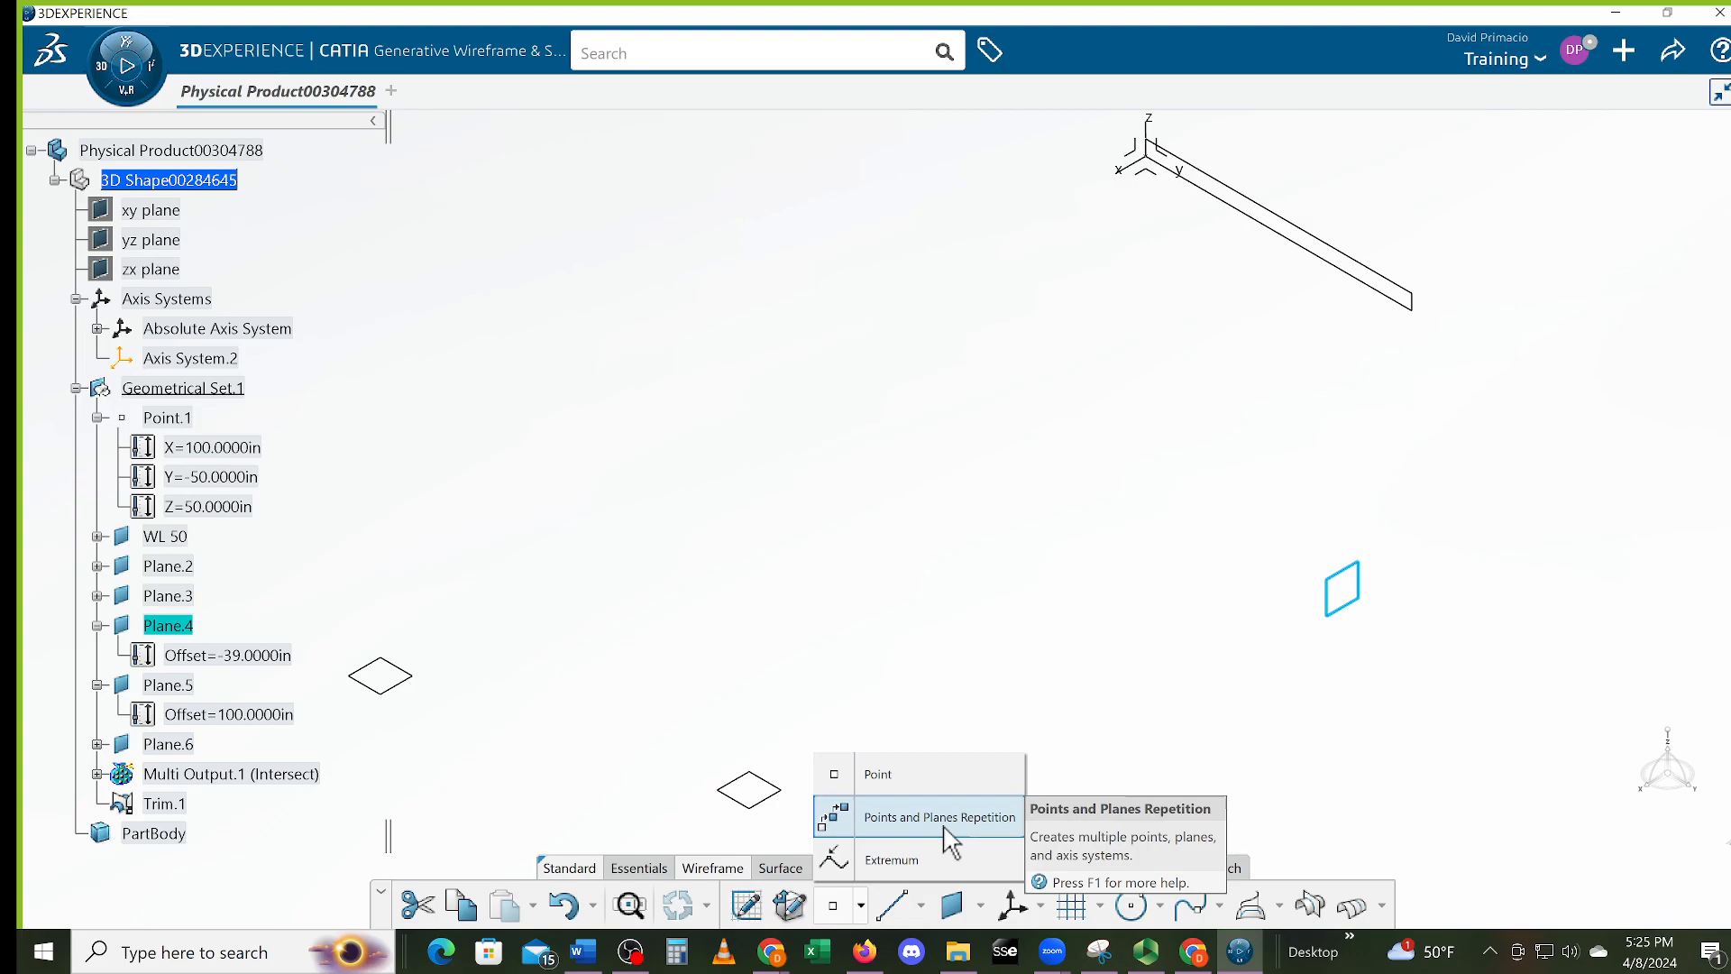
{"action": "left_click", "coordinate": [1116, 627]}
{"action": "left_click", "coordinate": [969, 902]}
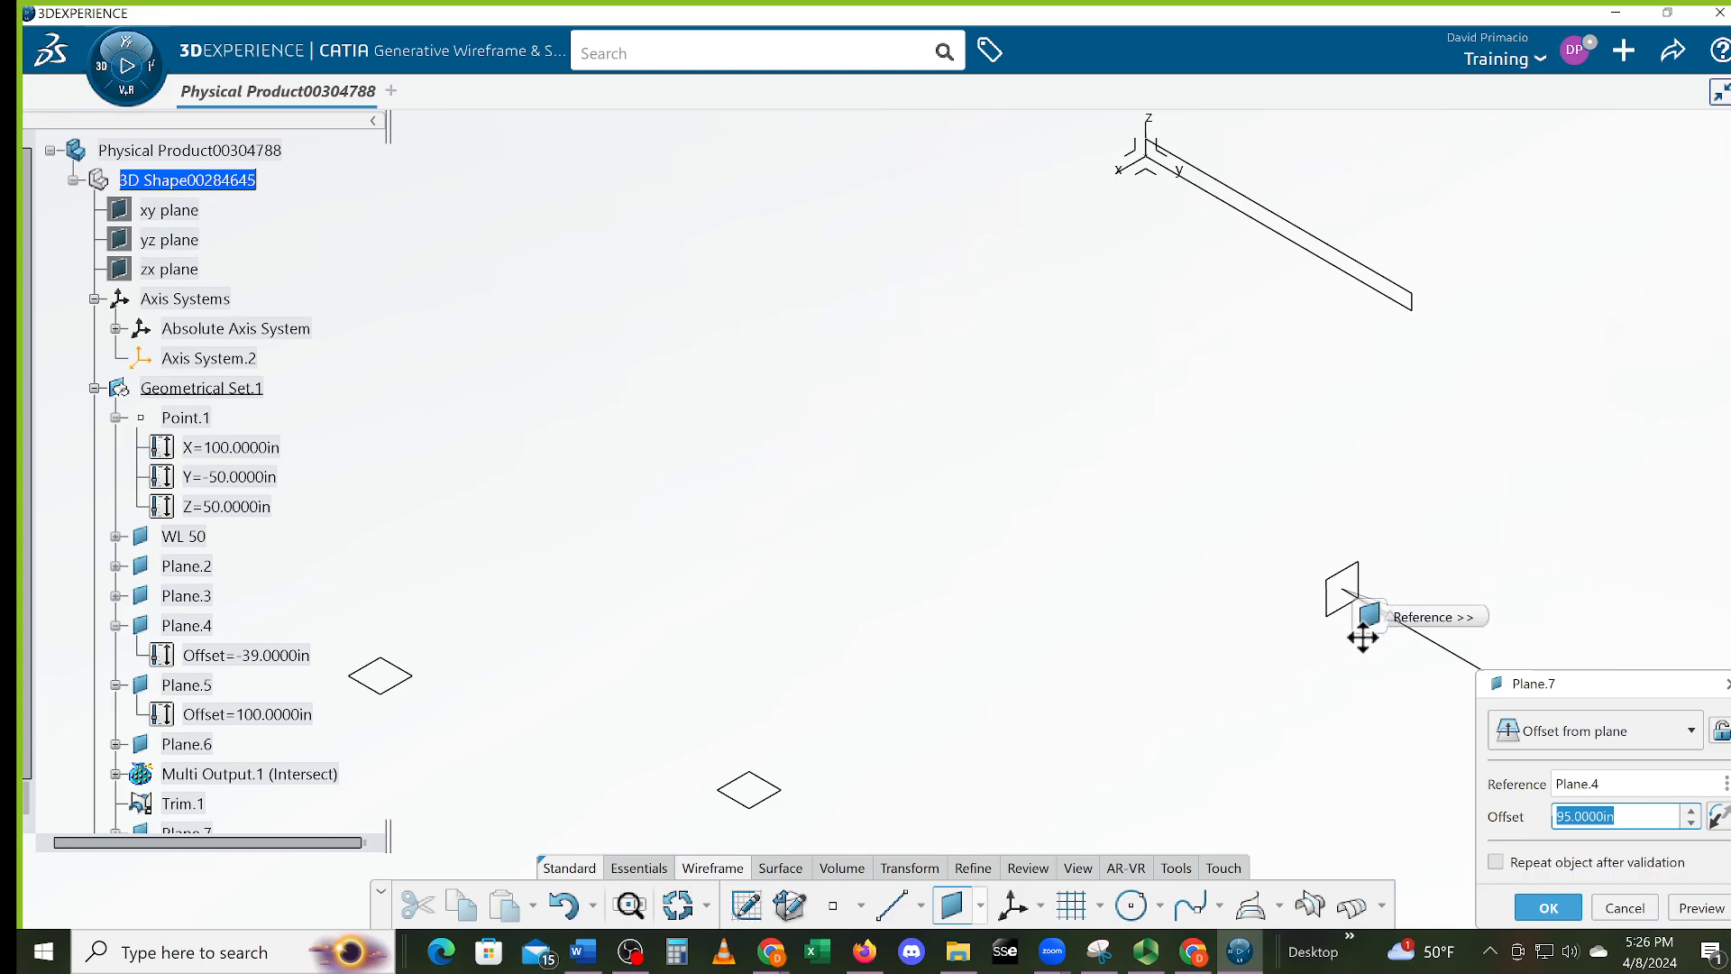
Create Plane.7 offset 2 in from Plane.4 in reversed direction, with Repeat object after validation checked
{"action": "left_click", "coordinate": [1720, 824]}
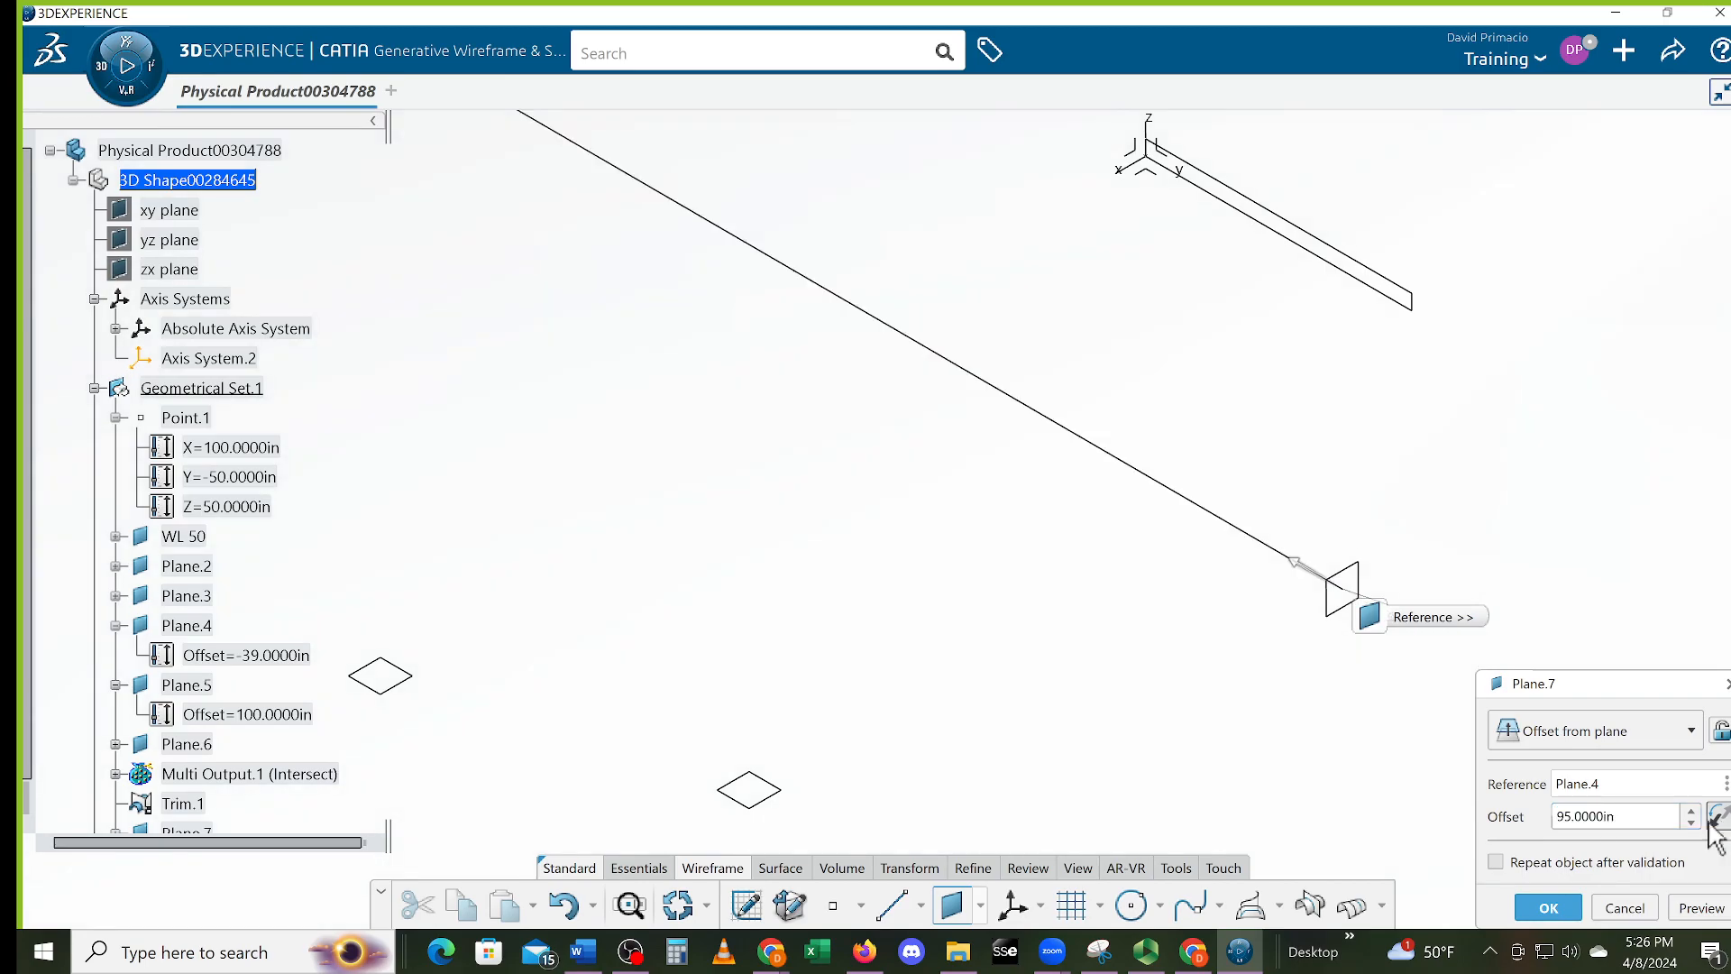
{"action": "left_click_drag", "start_coordinate": [1643, 825], "coordinate": [1470, 827]}
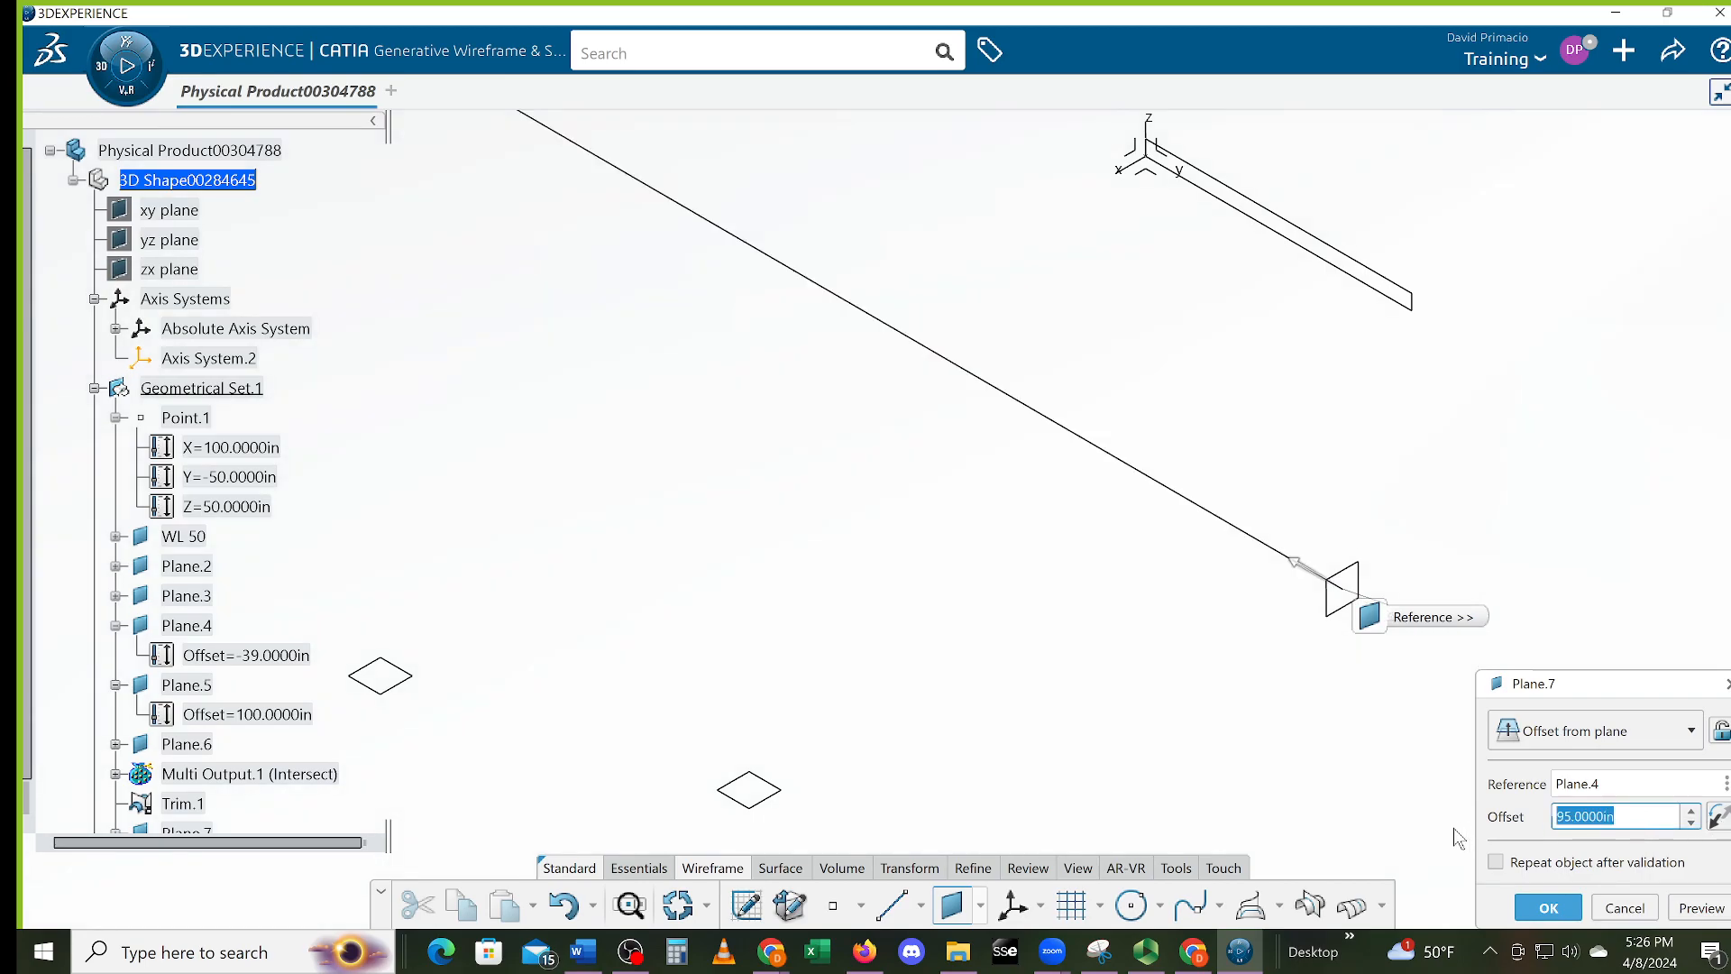
{"action": "type", "text": "2"}
{"action": "key", "text": "Return"}
{"action": "left_click", "coordinate": [1499, 863]}
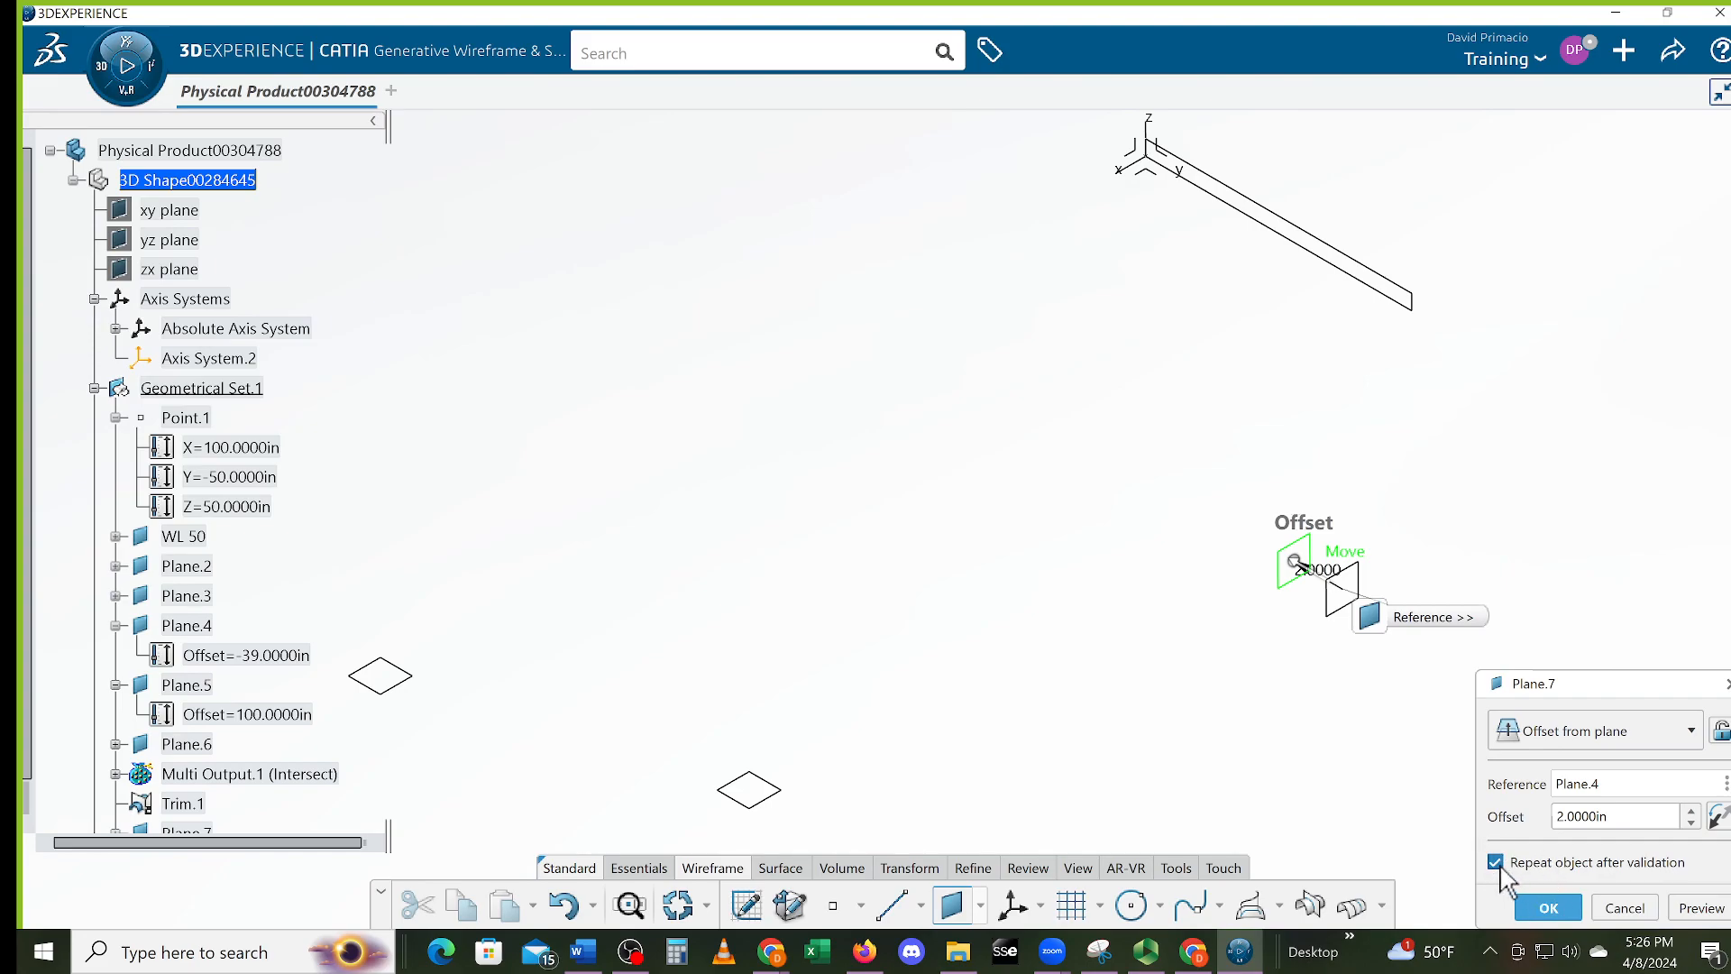
{"action": "left_click", "coordinate": [1549, 908]}
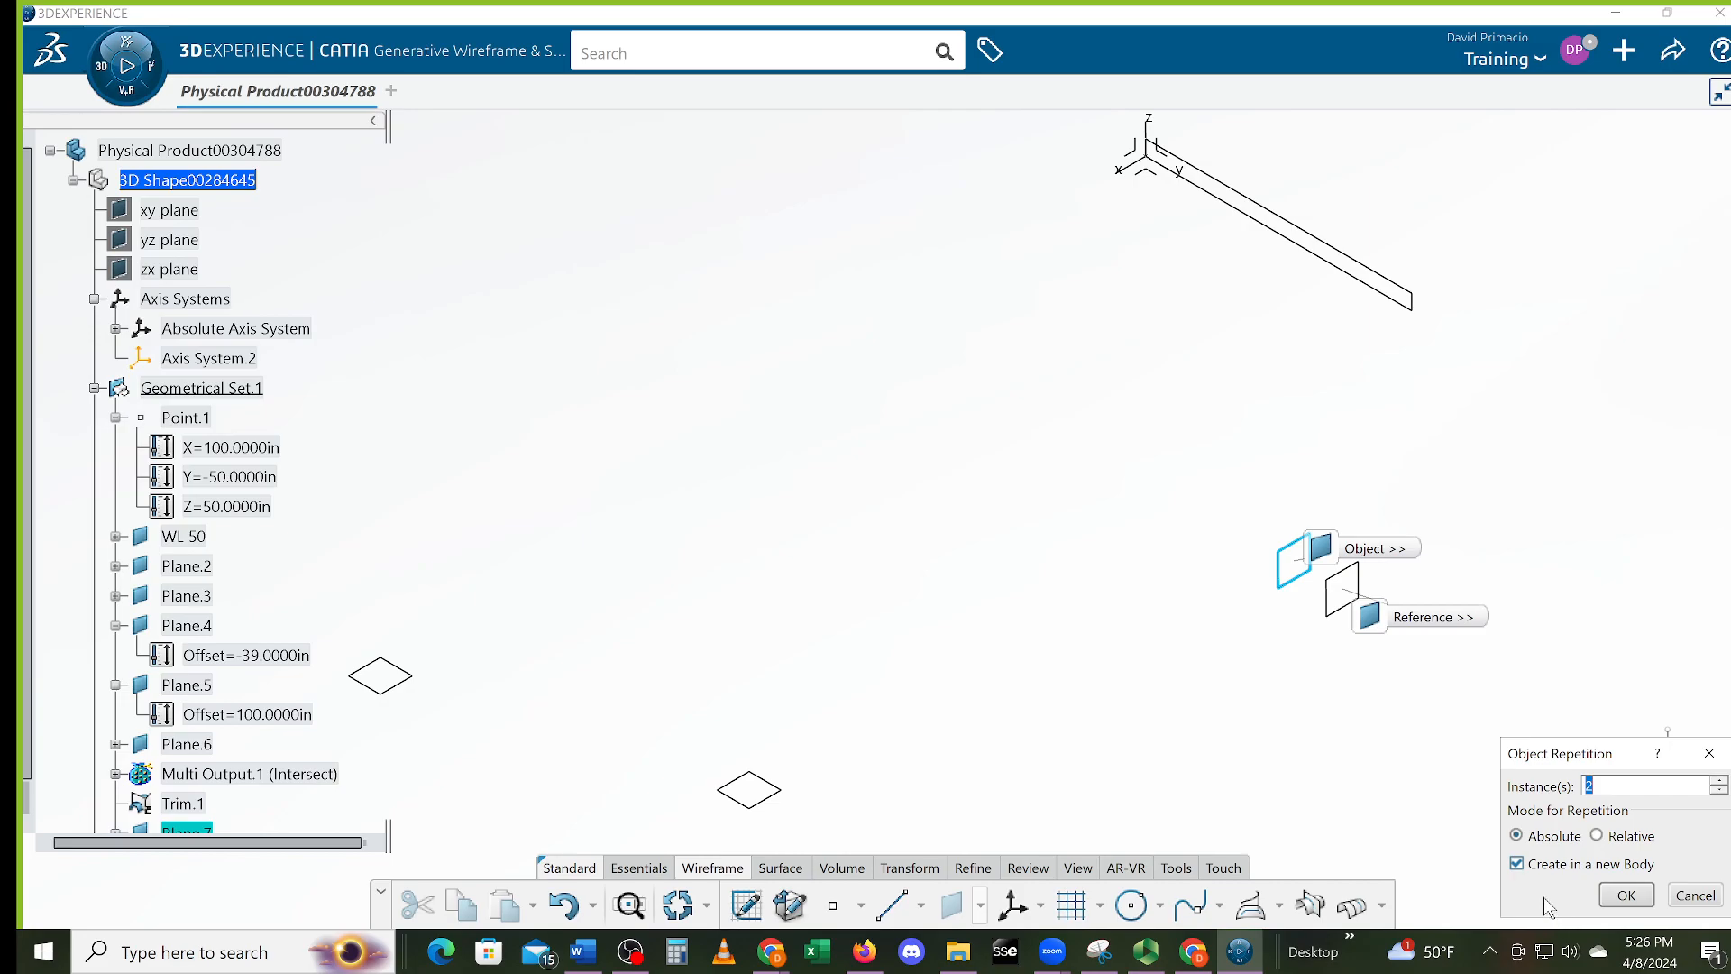
Accept 2 instances in Object Repetition to add two evenly spaced copies of Plane.7
{"action": "left_click", "coordinate": [1622, 896]}
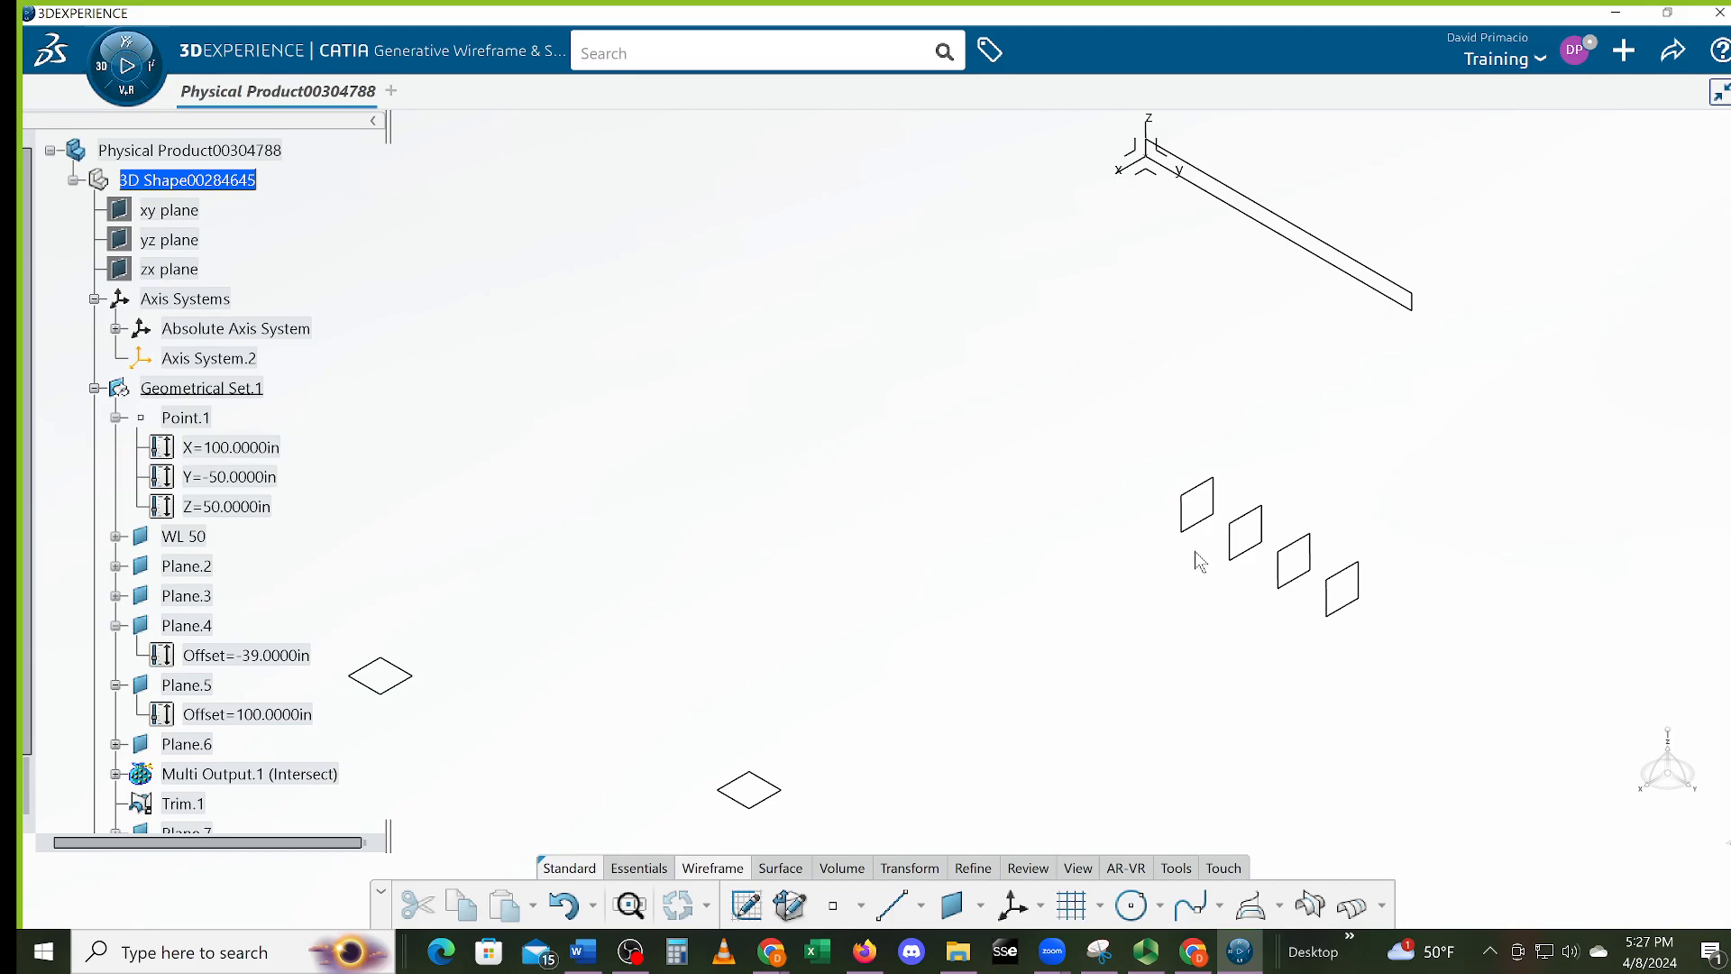
{"action": "middle_click_drag", "start_coordinate": [844, 568], "coordinate": [905, 577]}
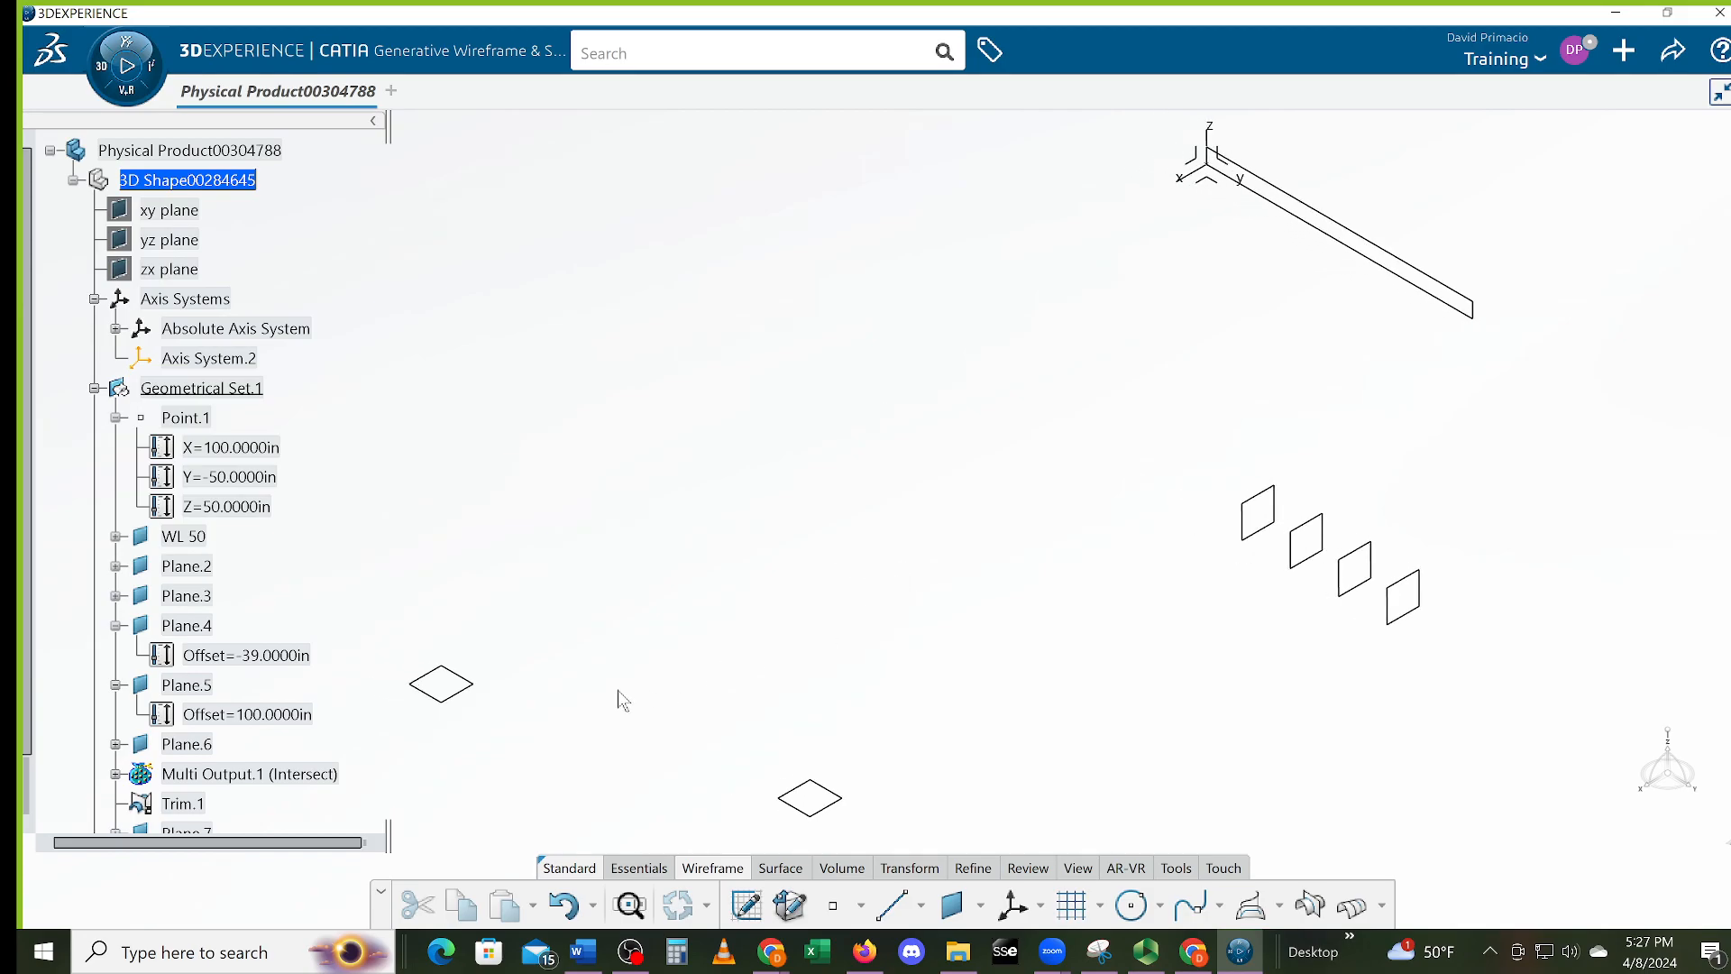
{"action": "middle_click_drag", "start_coordinate": [526, 707], "coordinate": [560, 709]}
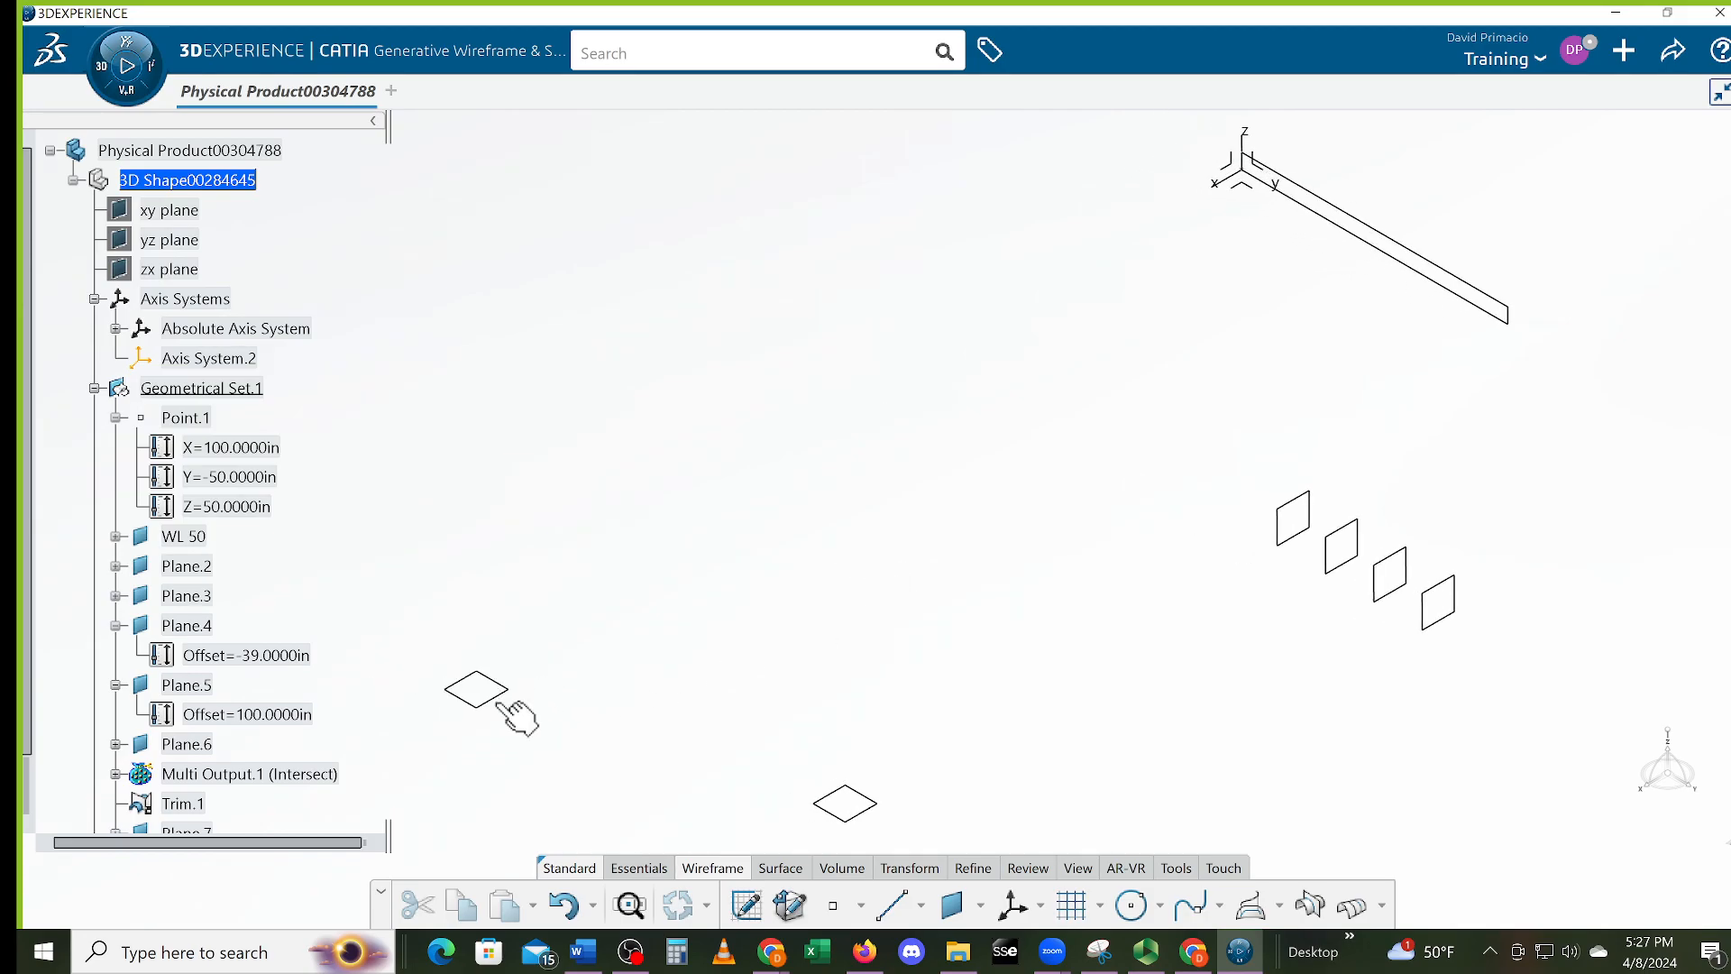
{"action": "left_click", "coordinate": [502, 695]}
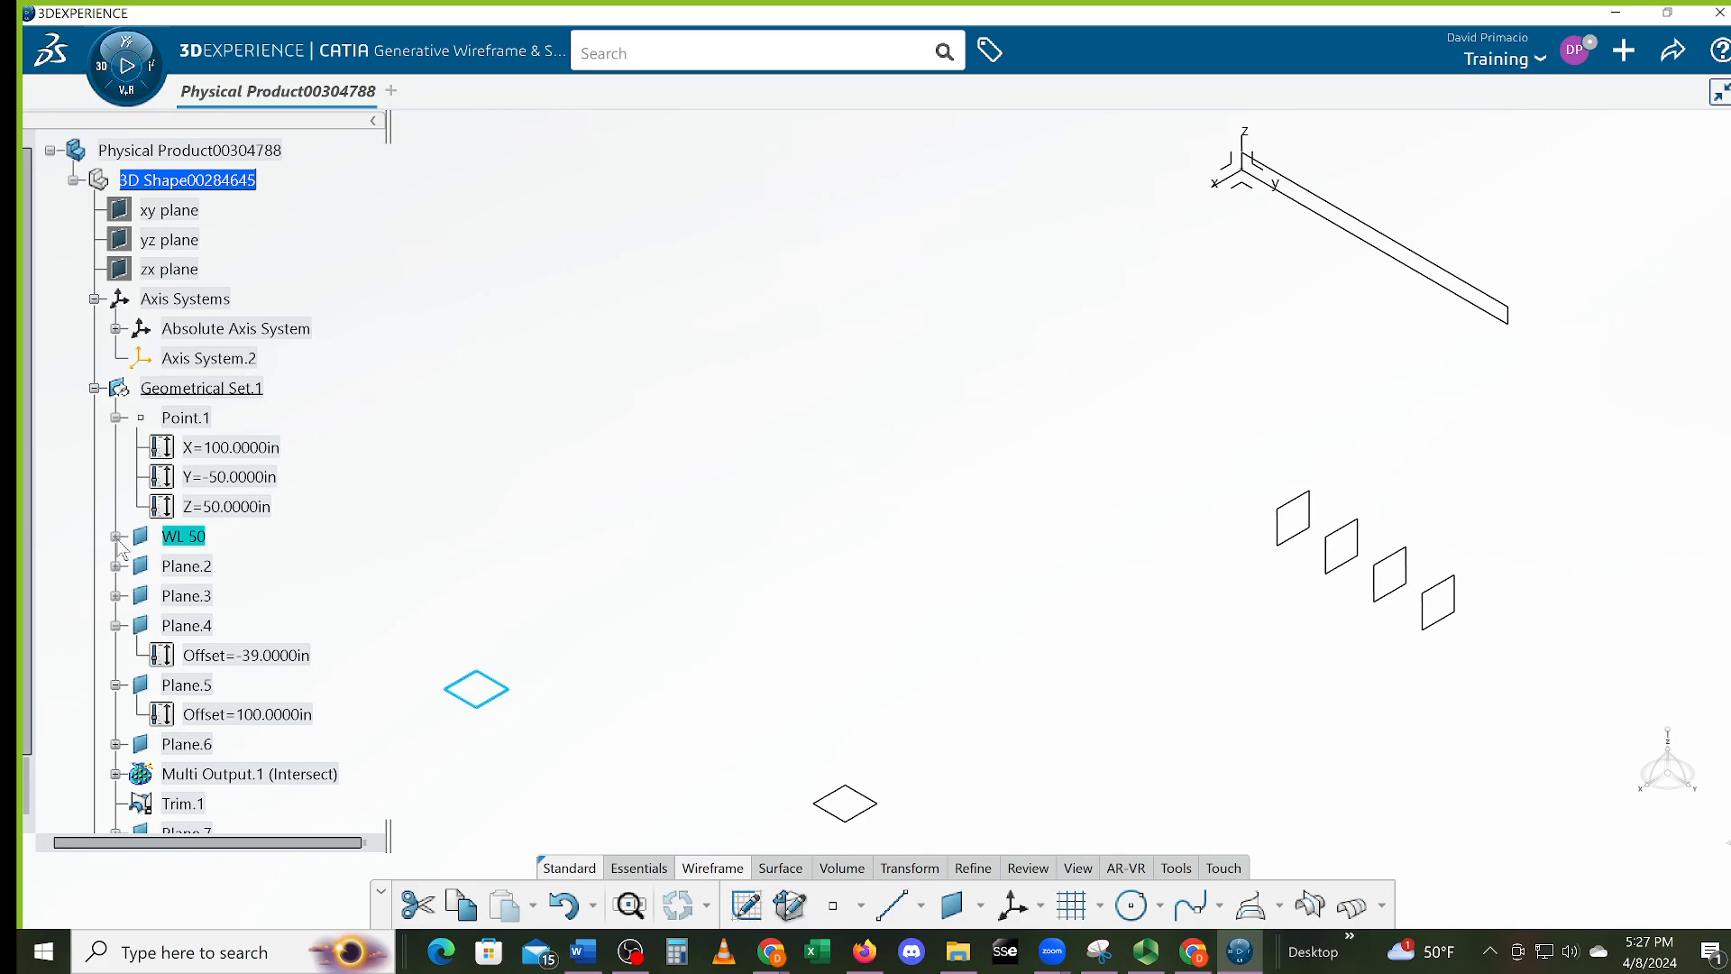
{"action": "middle_click_drag", "start_coordinate": [567, 619], "coordinate": [929, 581]}
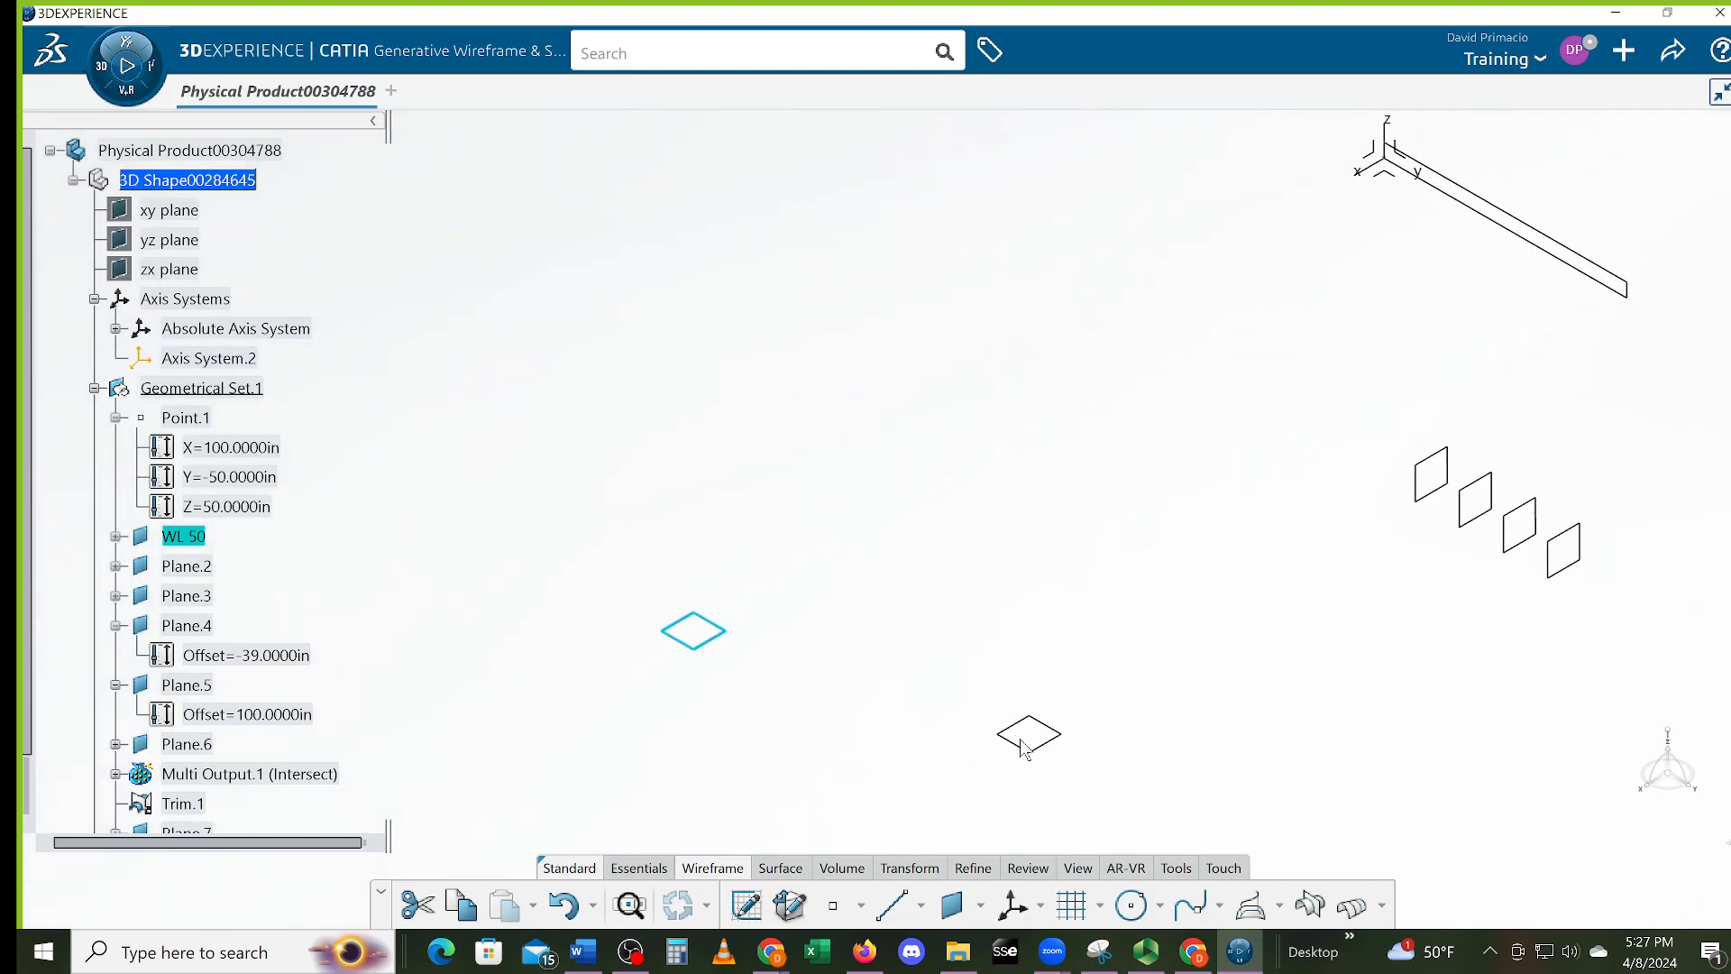
{"action": "left_click", "coordinate": [1031, 758]}
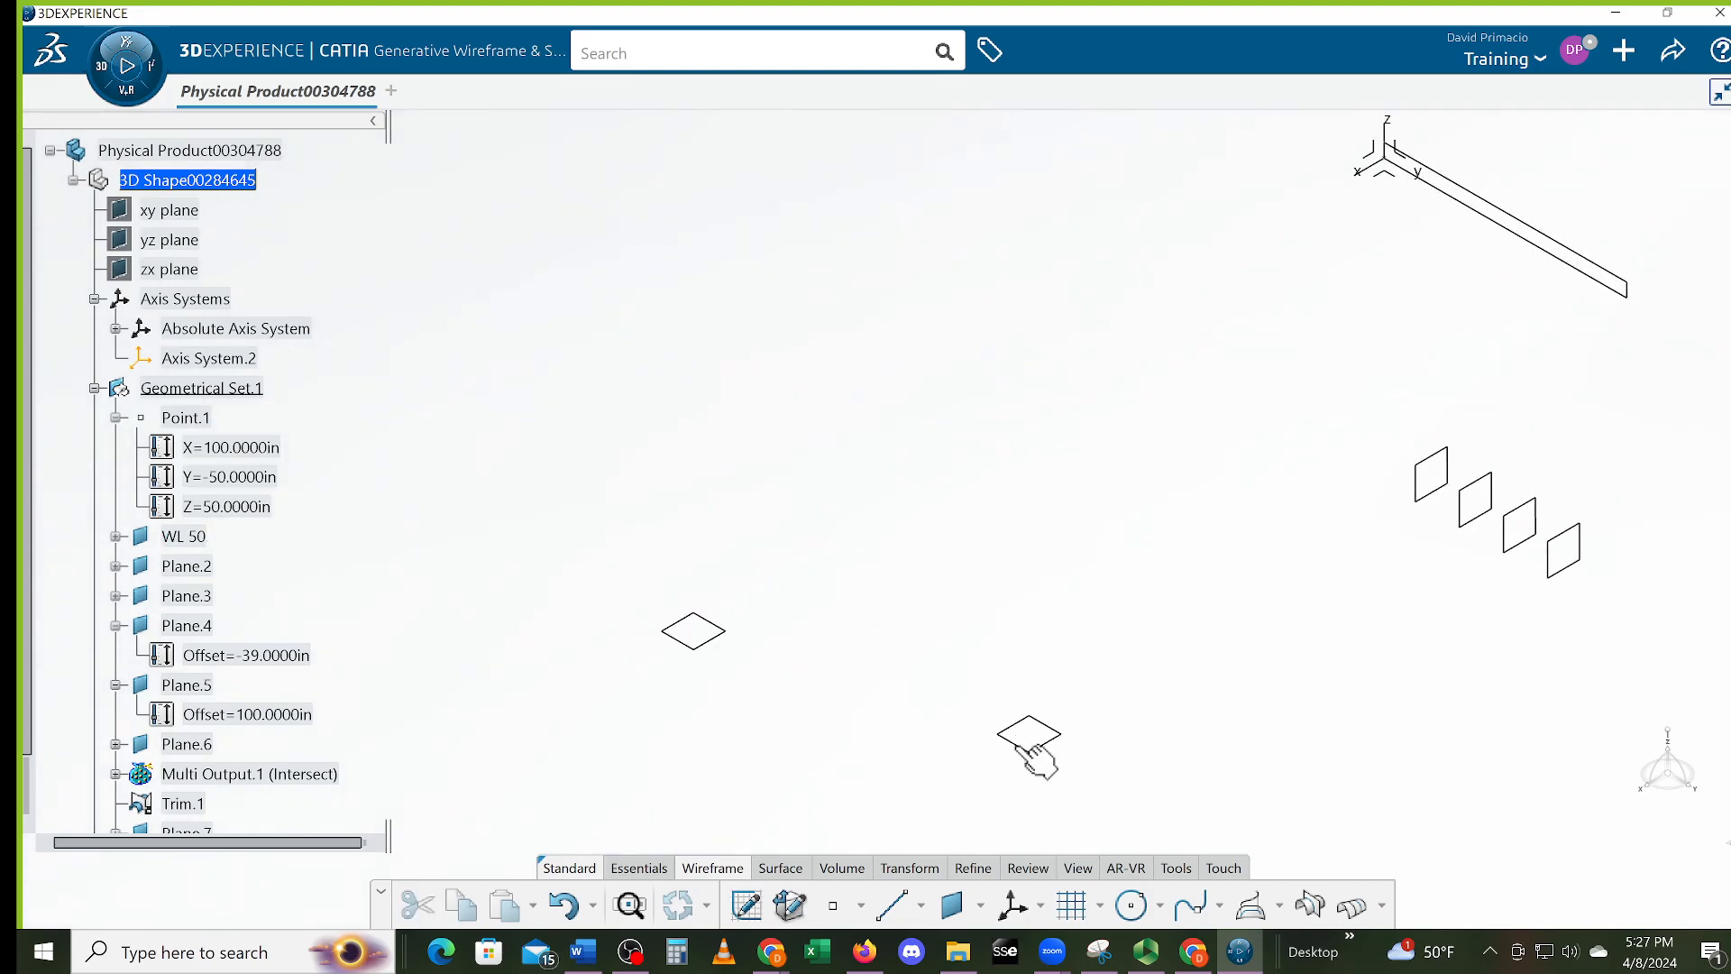
{"action": "double_click", "coordinate": [1024, 746]}
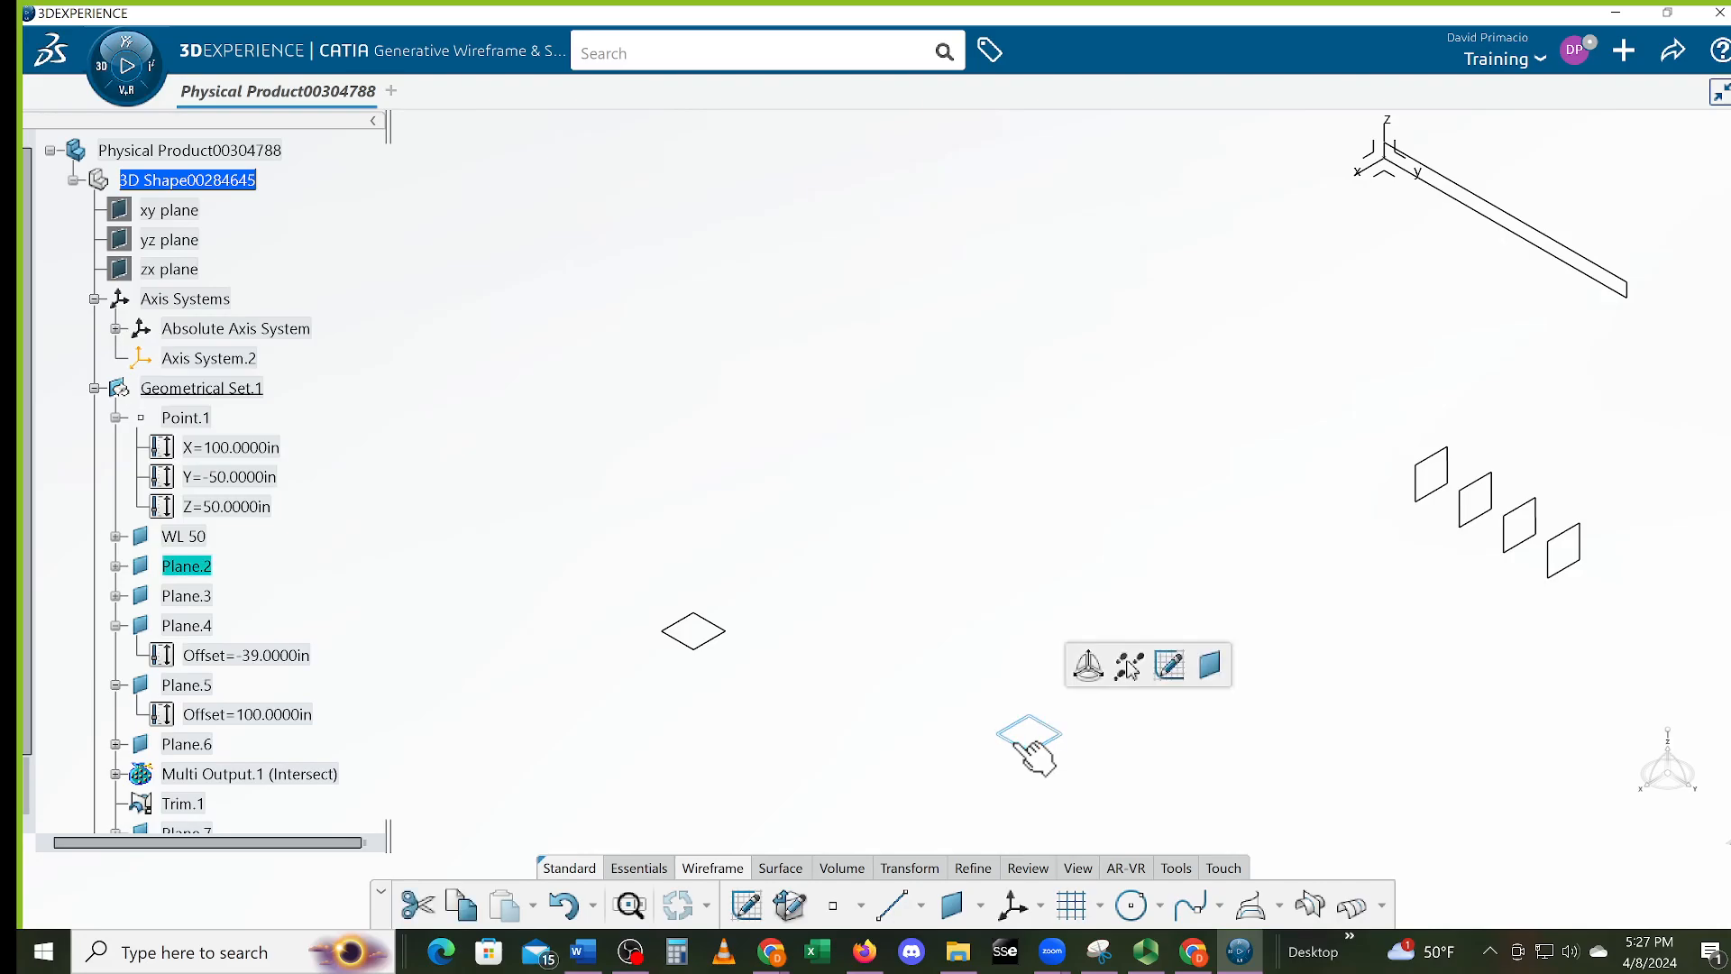
{"action": "left_click_drag", "start_coordinate": [1086, 727], "coordinate": [969, 586]}
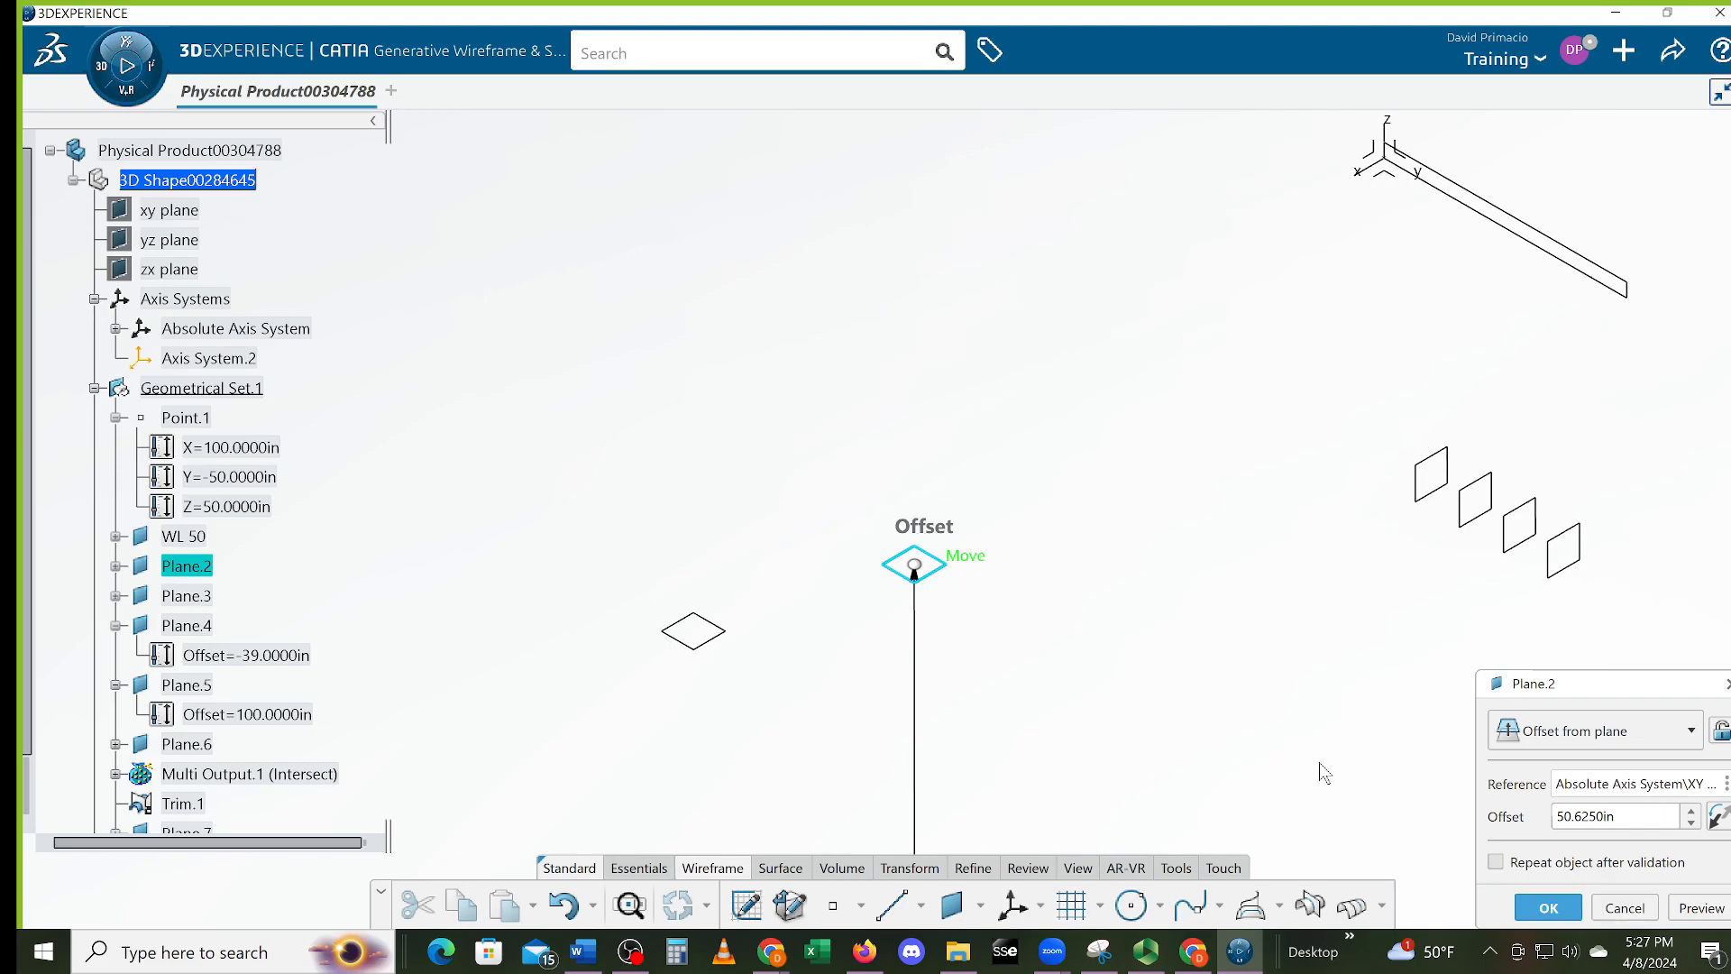
{"action": "left_click", "coordinate": [1495, 863]}
{"action": "left_click_drag", "start_coordinate": [1635, 817], "coordinate": [1520, 825]}
{"action": "type", "text": "1/8"}
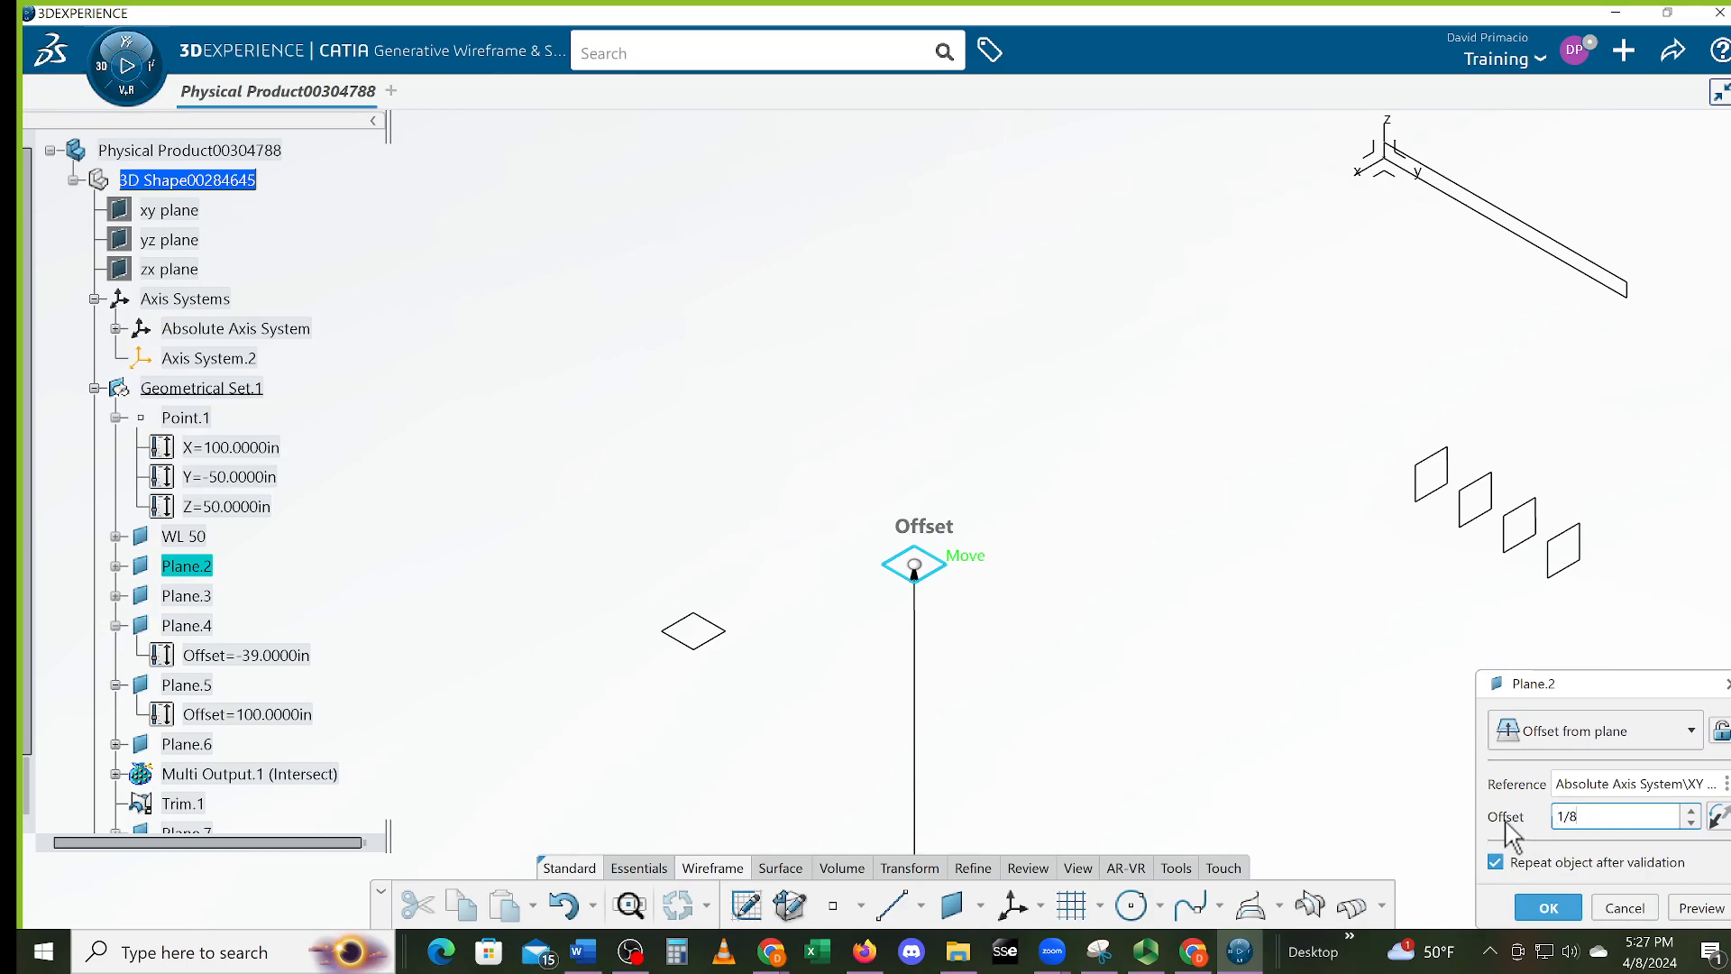
{"action": "key", "text": "Return"}
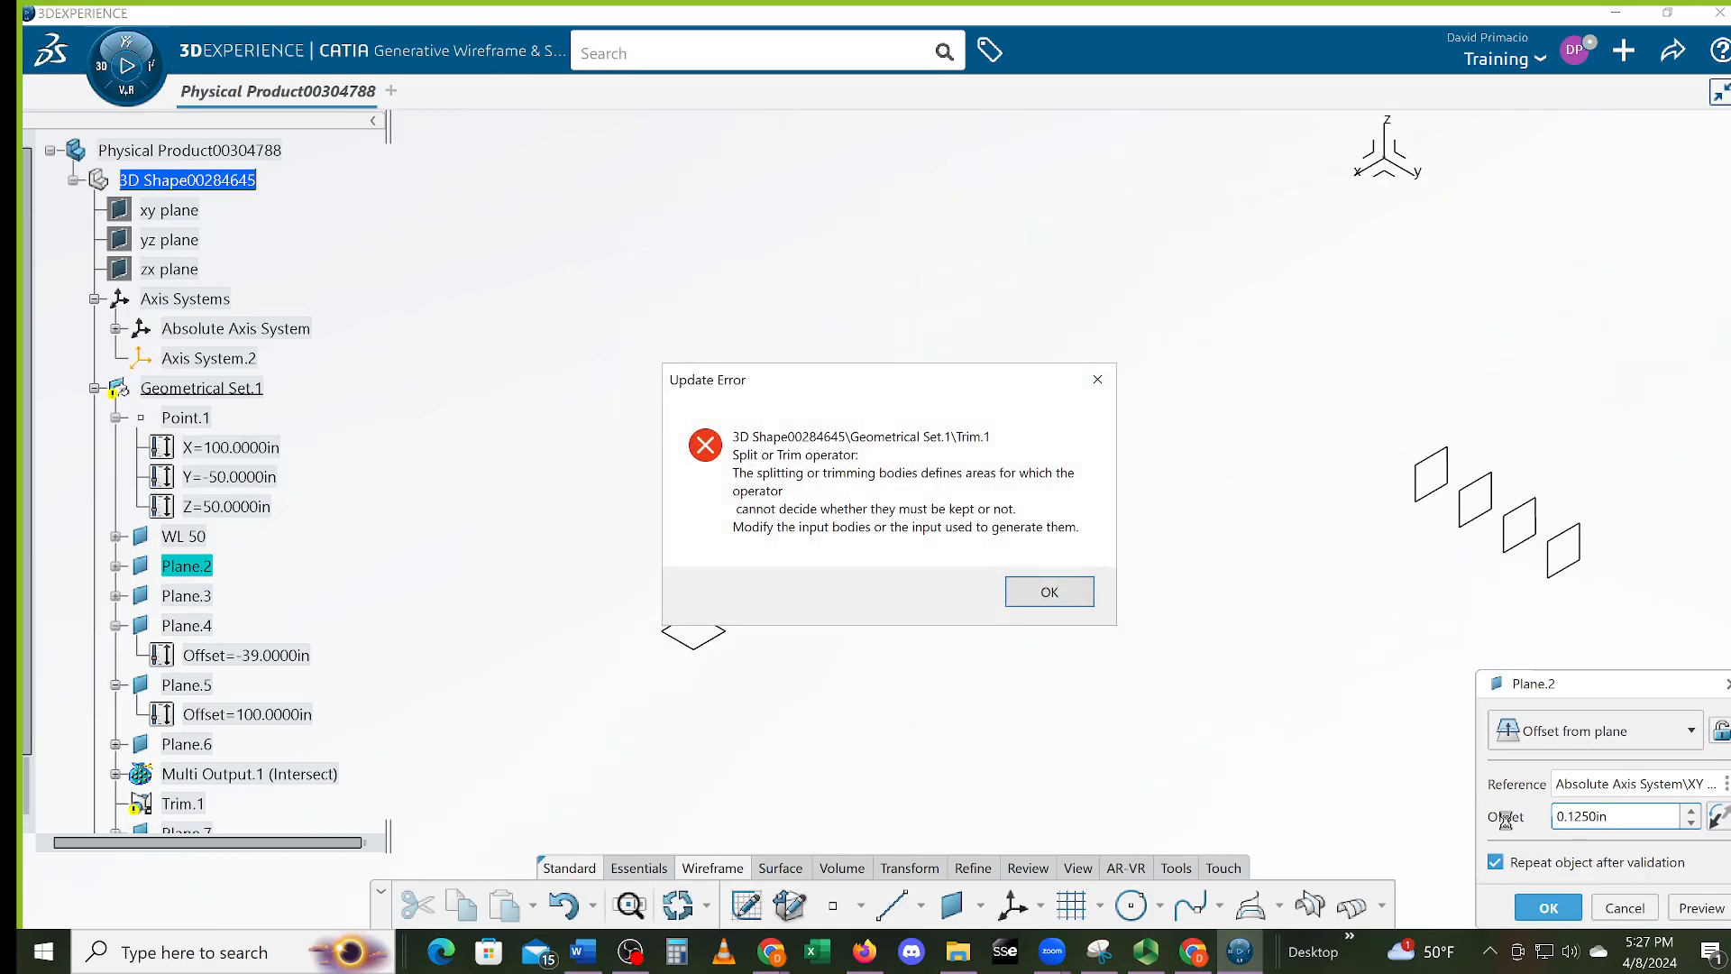
{"action": "left_click", "coordinate": [1048, 593]}
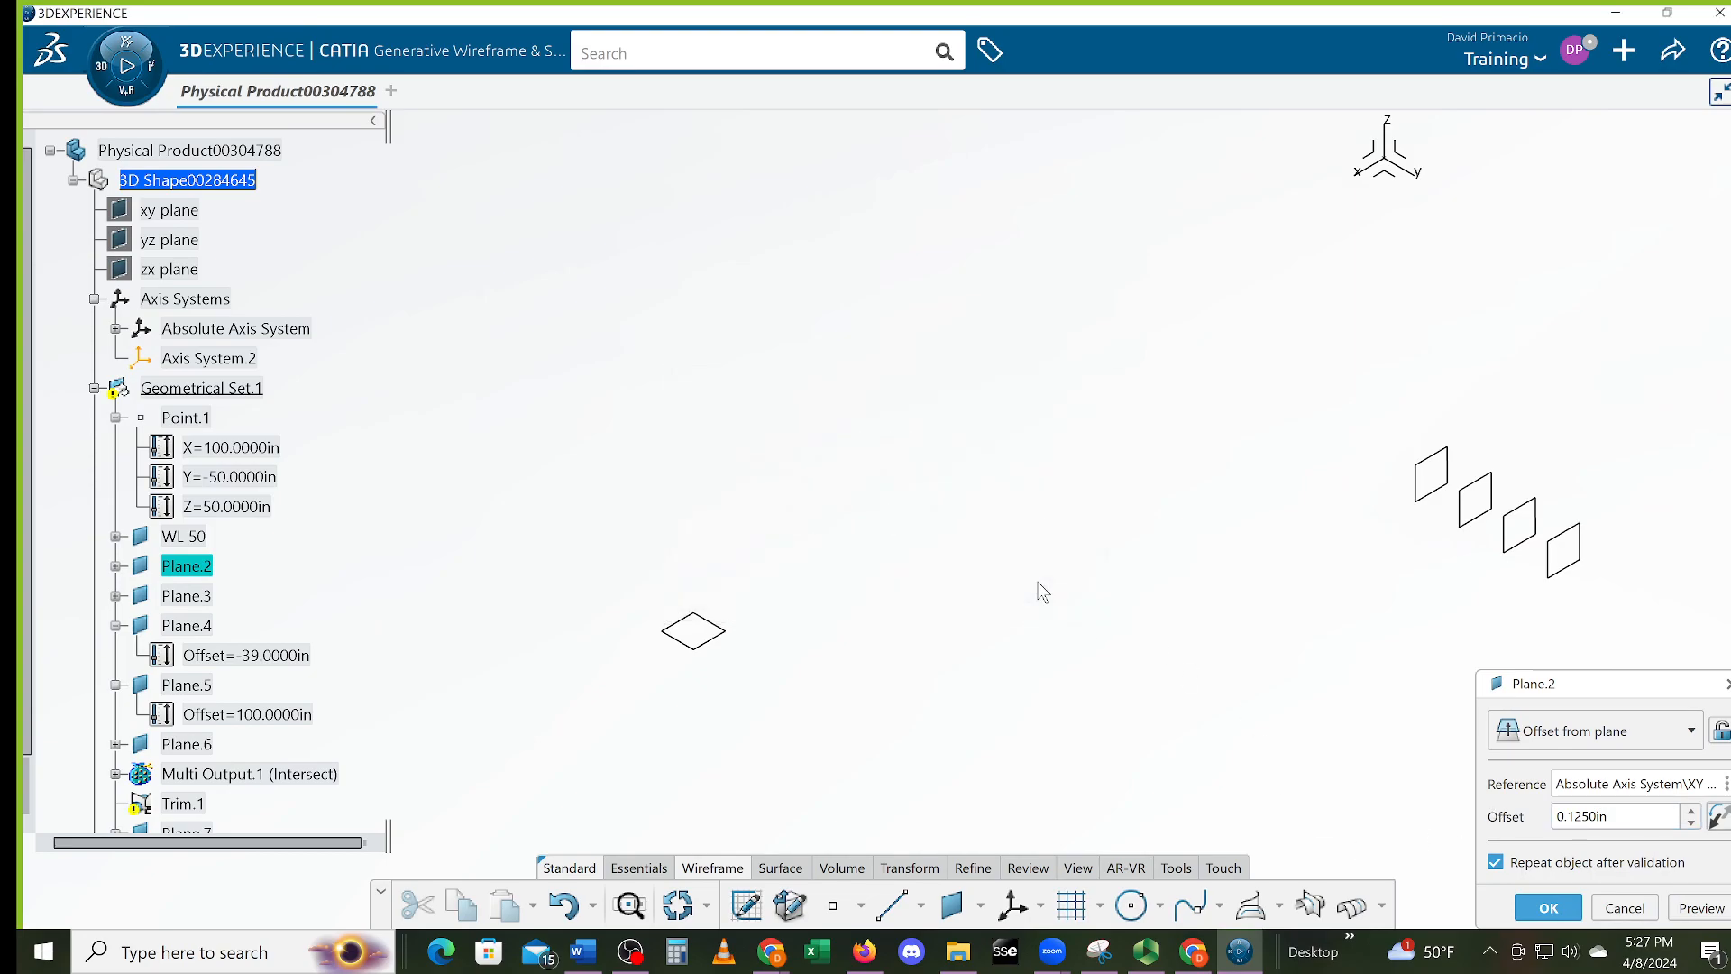
{"action": "left_click", "coordinate": [1623, 908]}
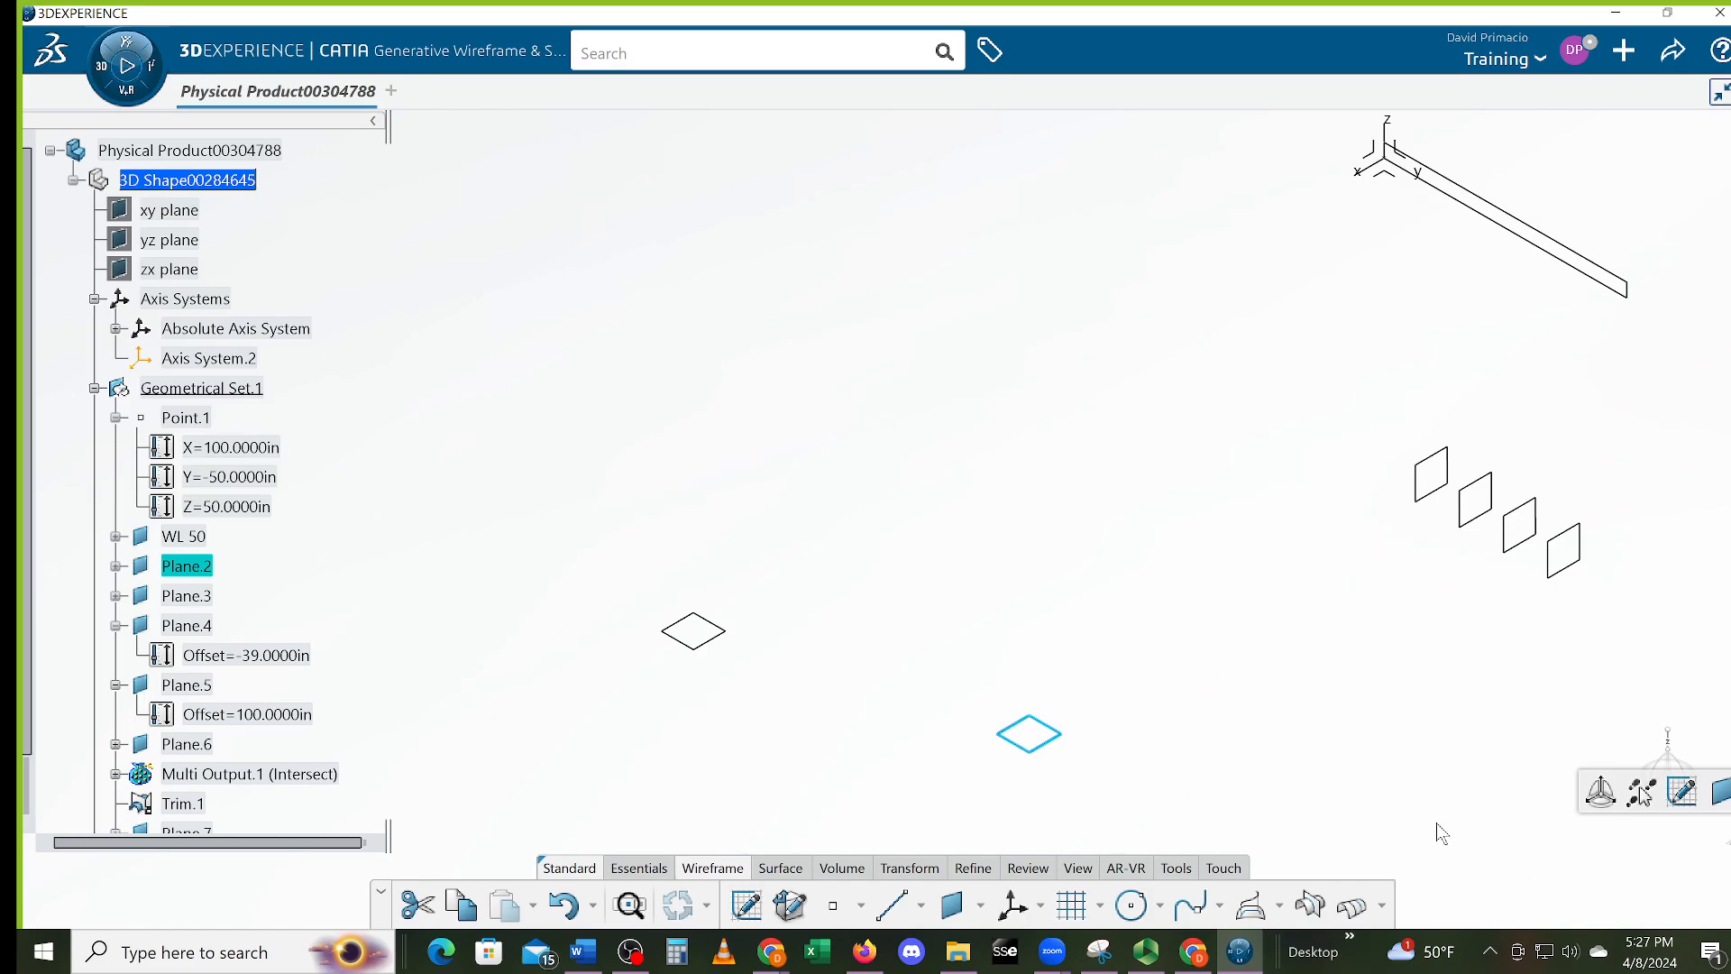
Edit Plane.2 and drag its outline up beside the other plane
{"action": "double_click", "coordinate": [1065, 754]}
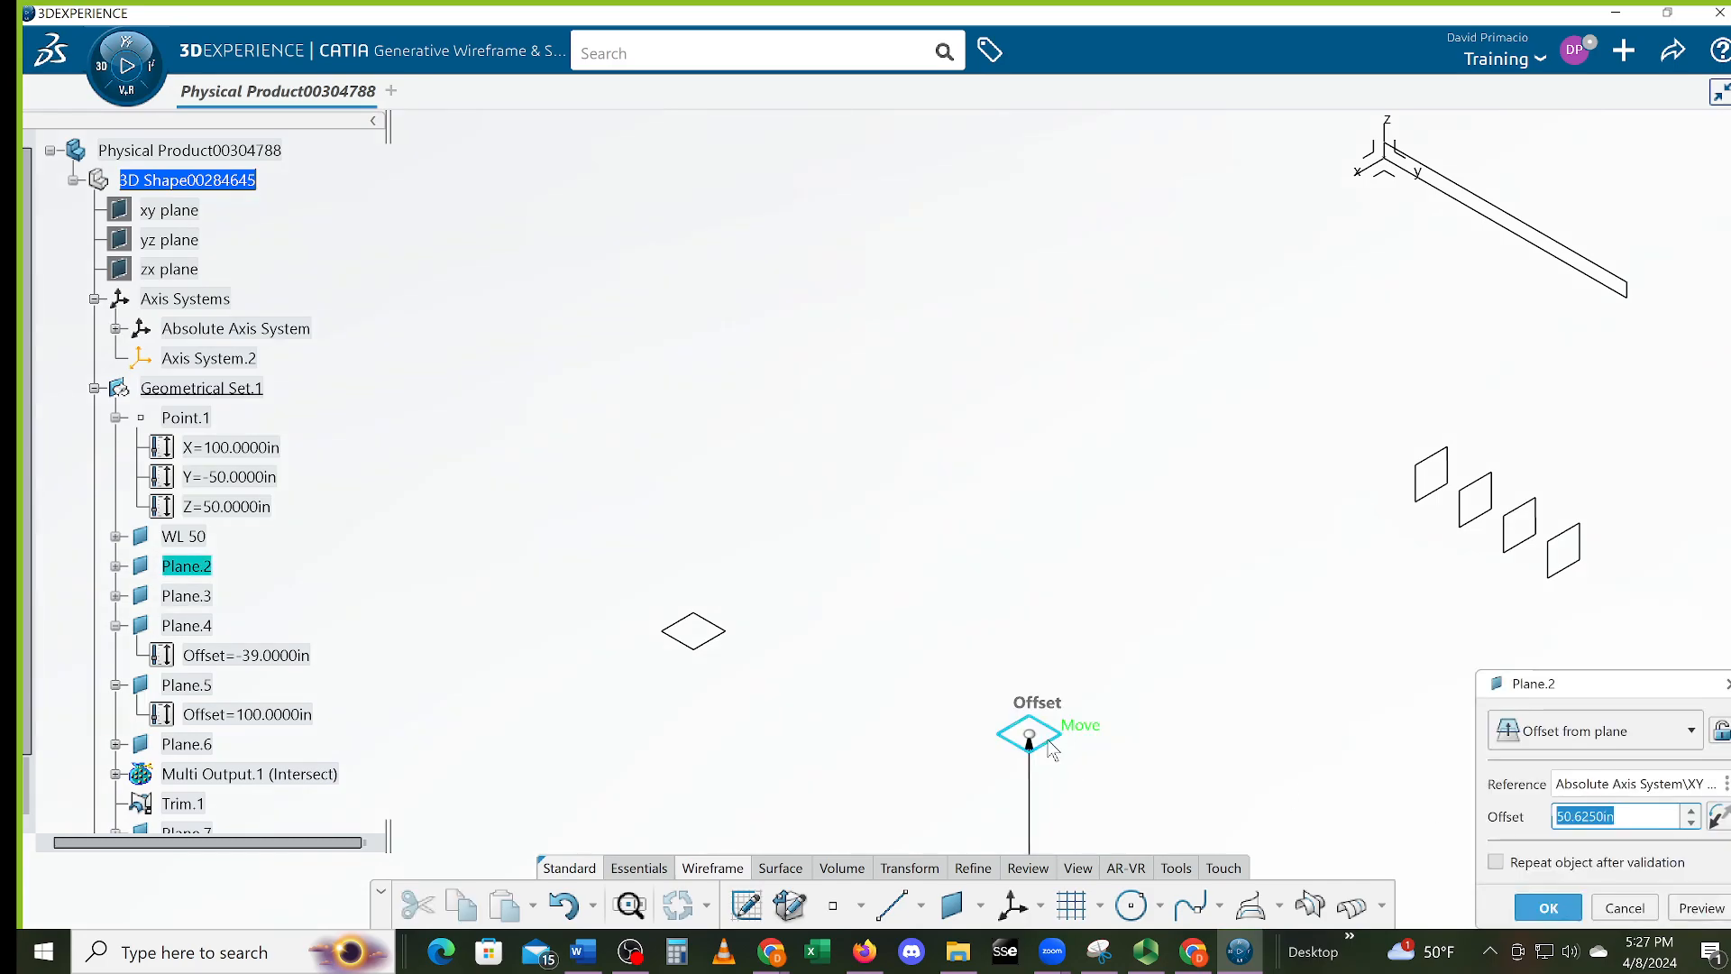
{"action": "left_click_drag", "start_coordinate": [976, 599], "coordinate": [875, 523]}
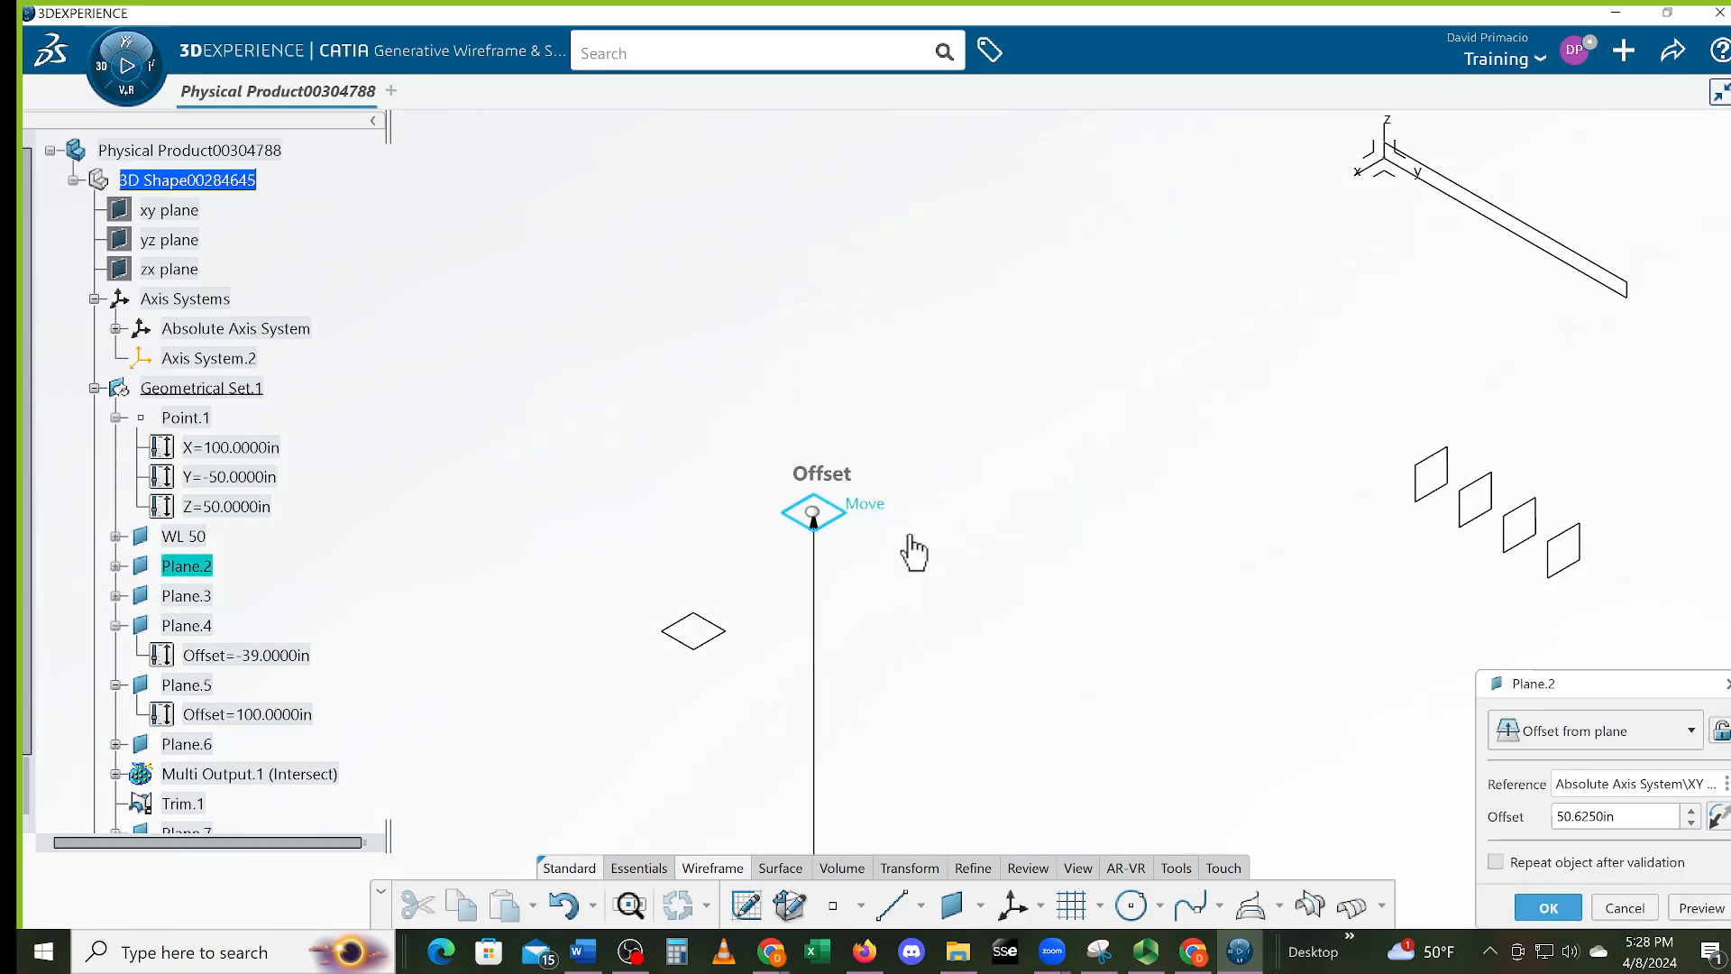
{"action": "left_click", "coordinate": [1547, 908]}
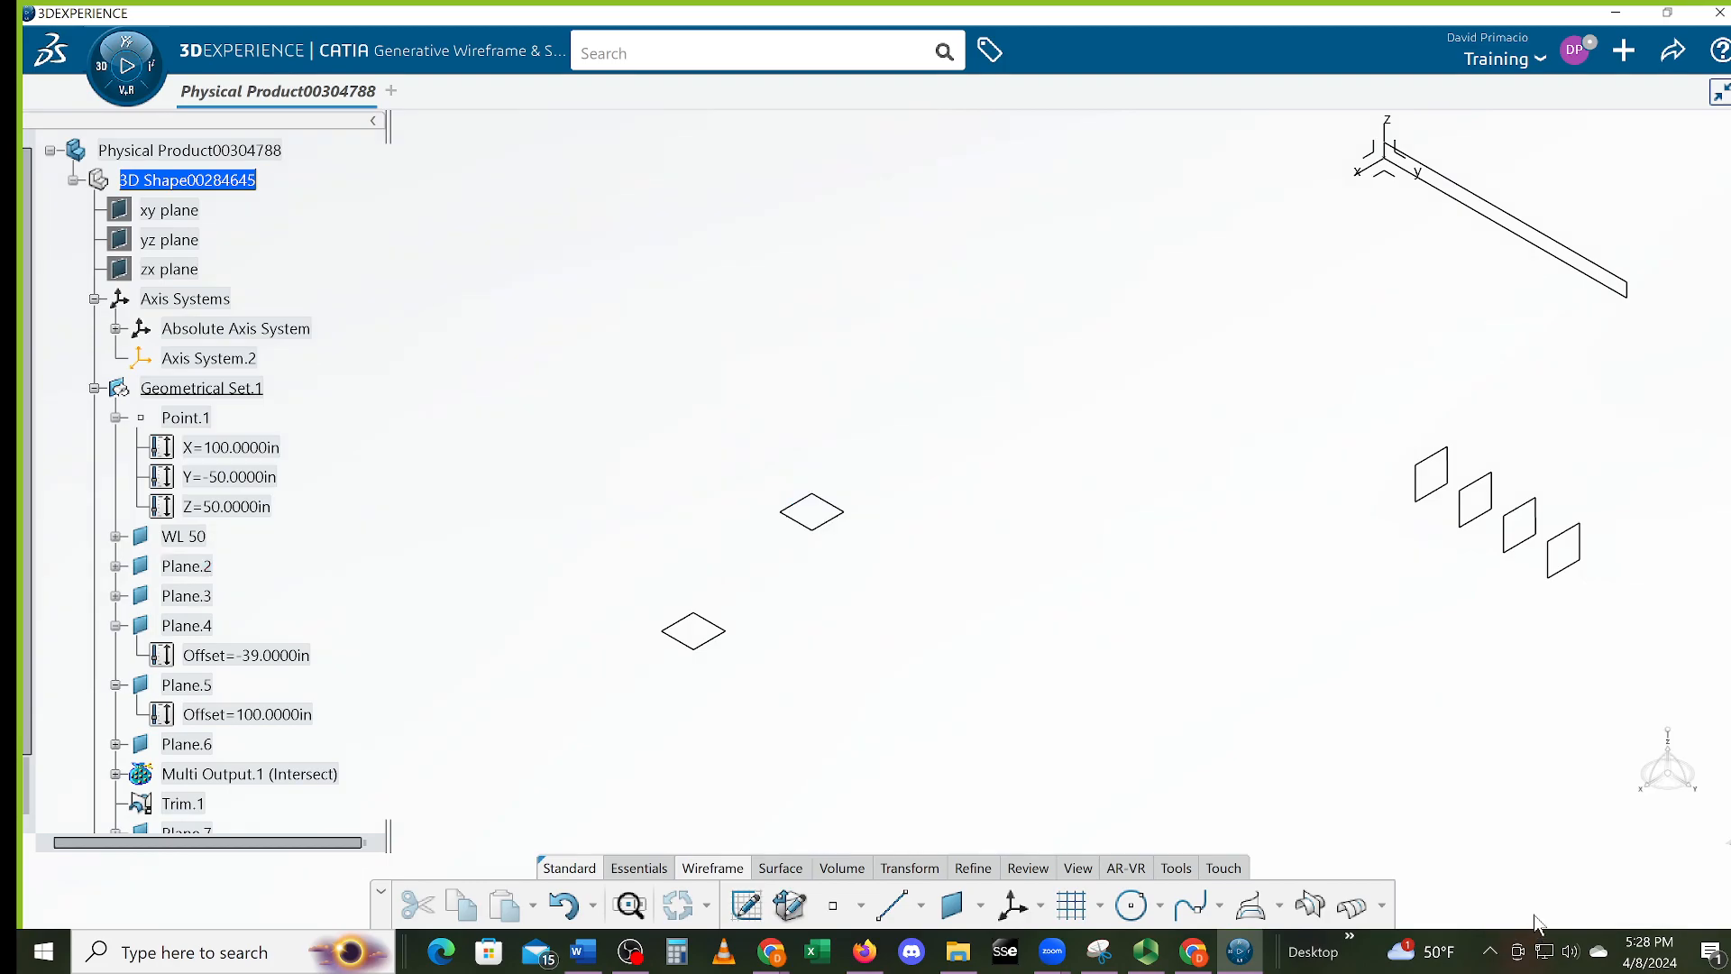
Begin a new offset plane, Plane.10, using Plane.2 as the reference
{"action": "left_click", "coordinate": [952, 905]}
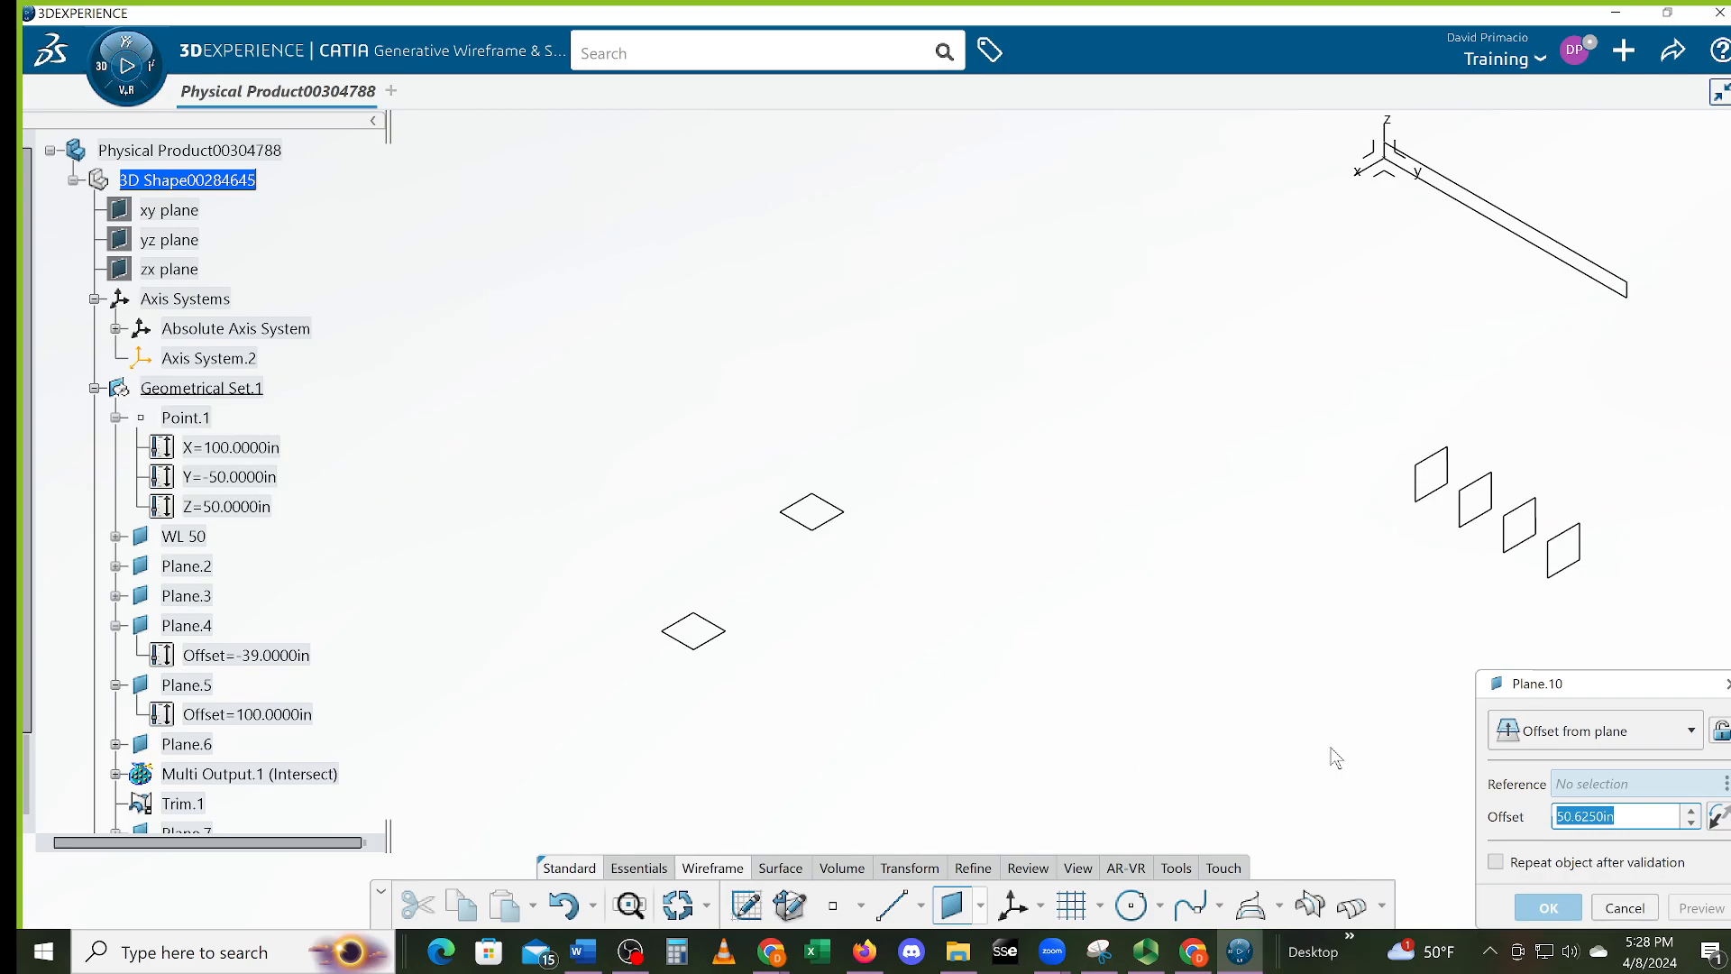
{"action": "left_click", "coordinate": [839, 530]}
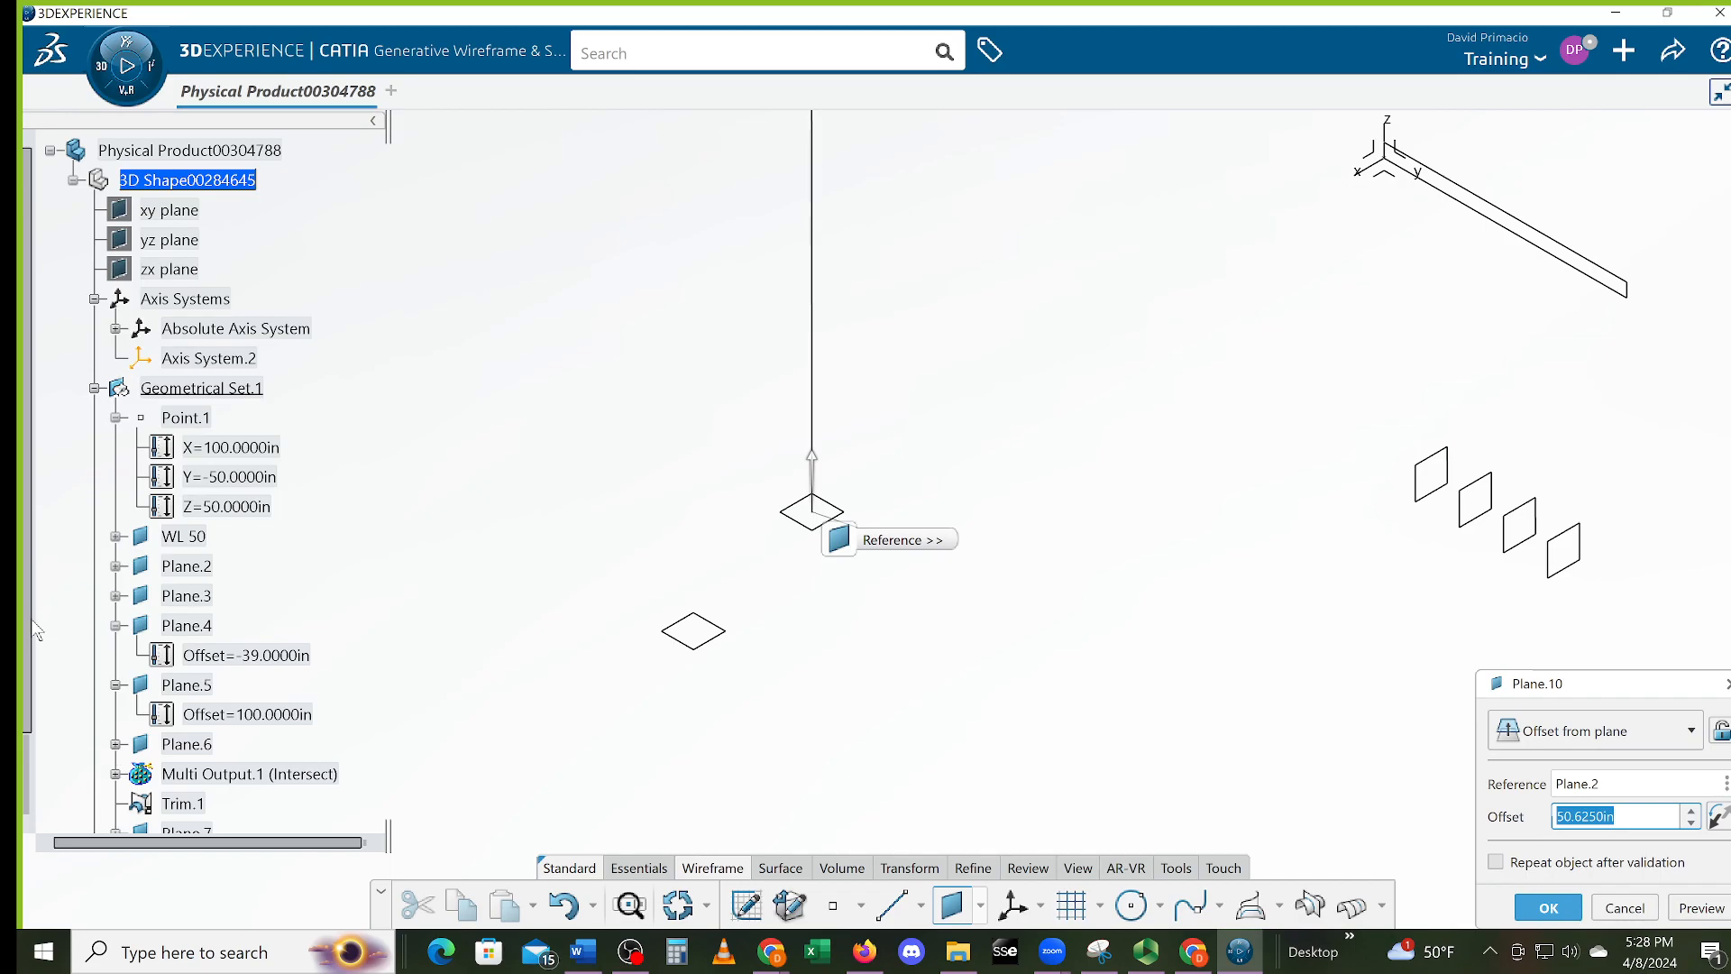
{"action": "left_click_drag", "start_coordinate": [29, 619], "coordinate": [29, 700]}
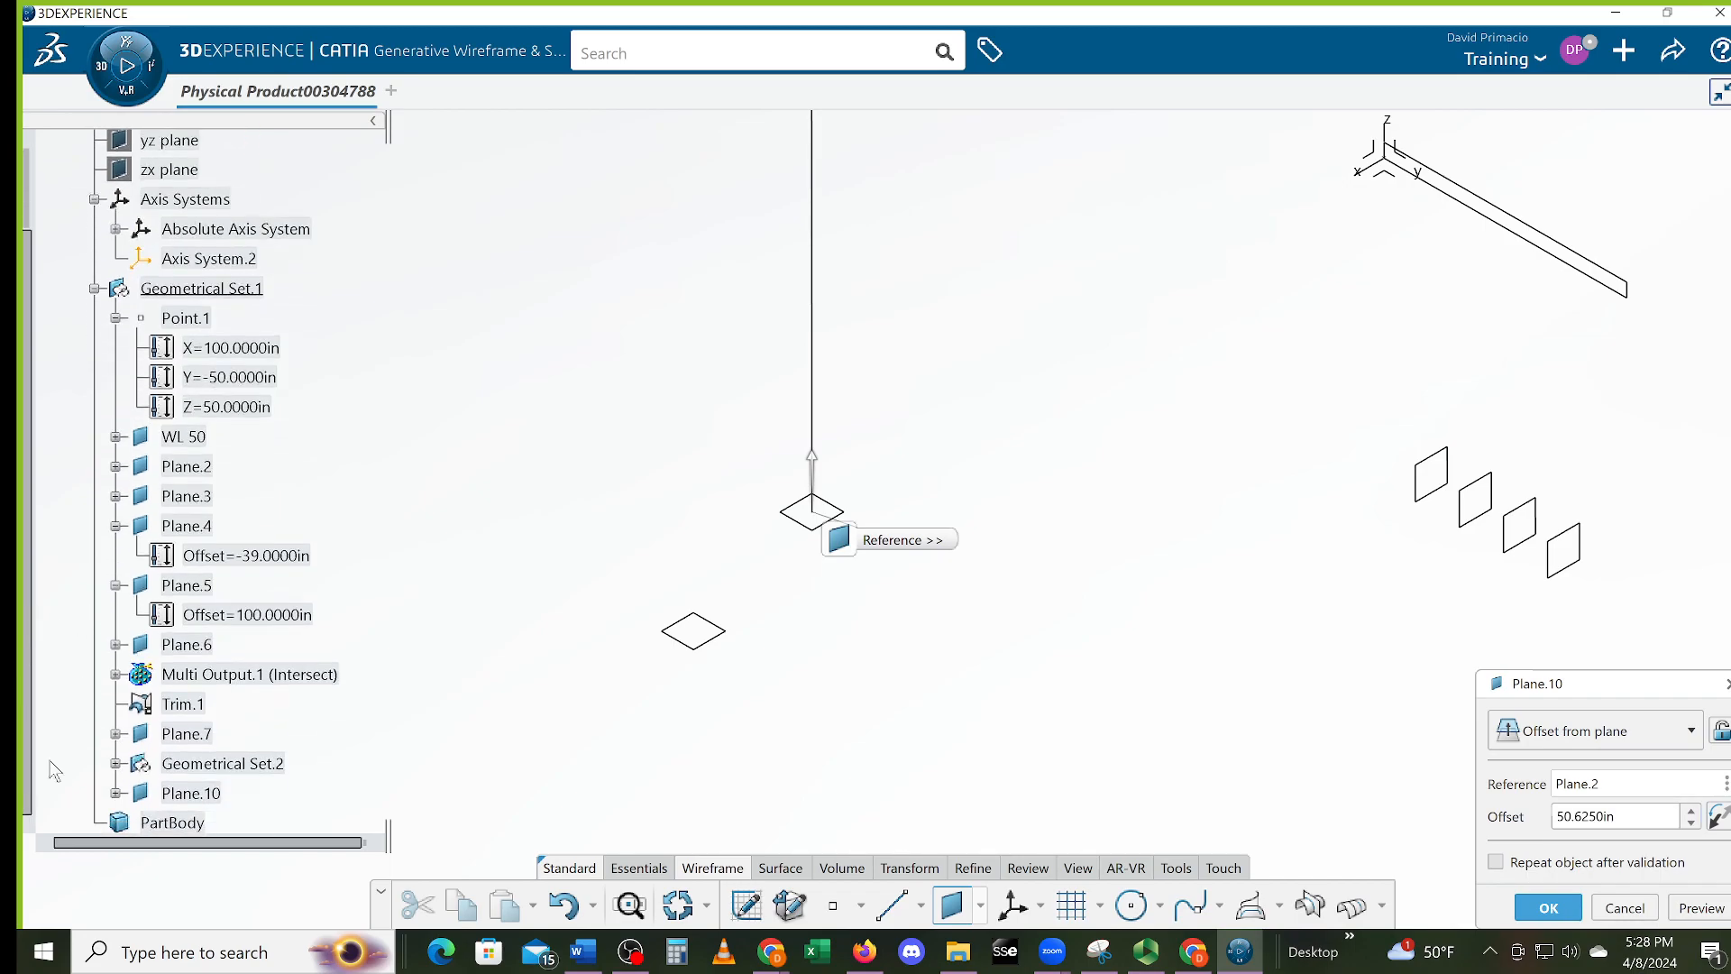
Cancel Plane.10, expand Plane.6, Plane.3 and Plane.2 to show their offsets, and select Plane.2
{"action": "left_click", "coordinate": [1625, 907]}
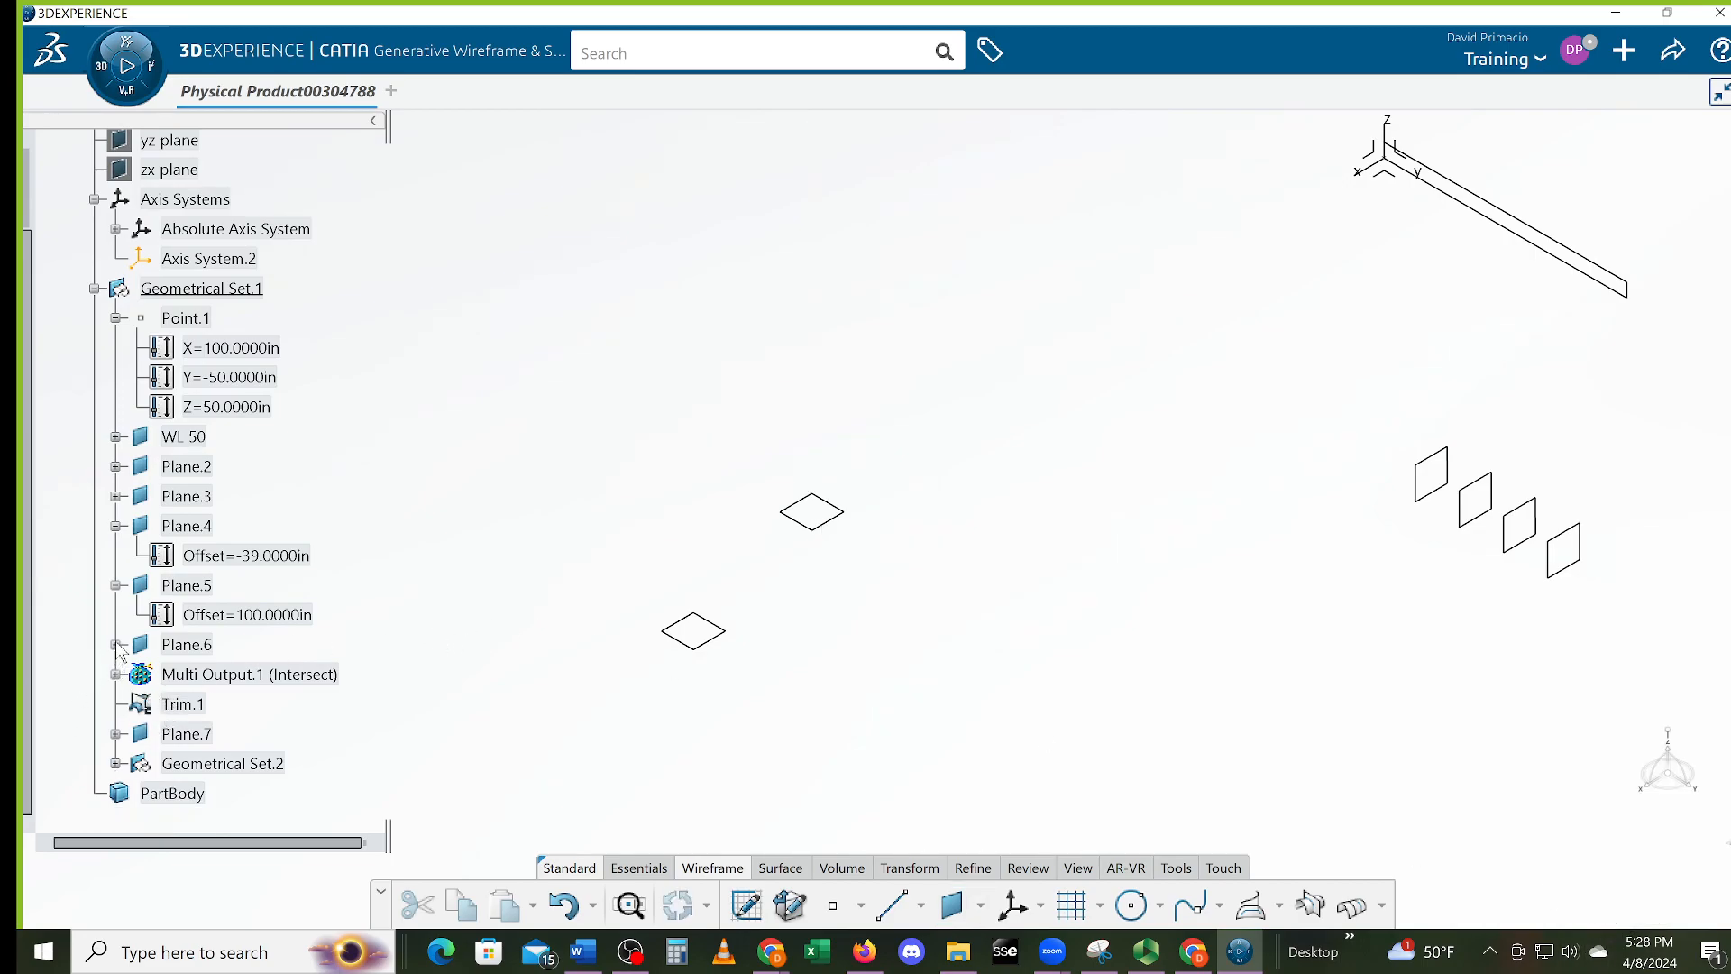
{"action": "left_click", "coordinate": [115, 644]}
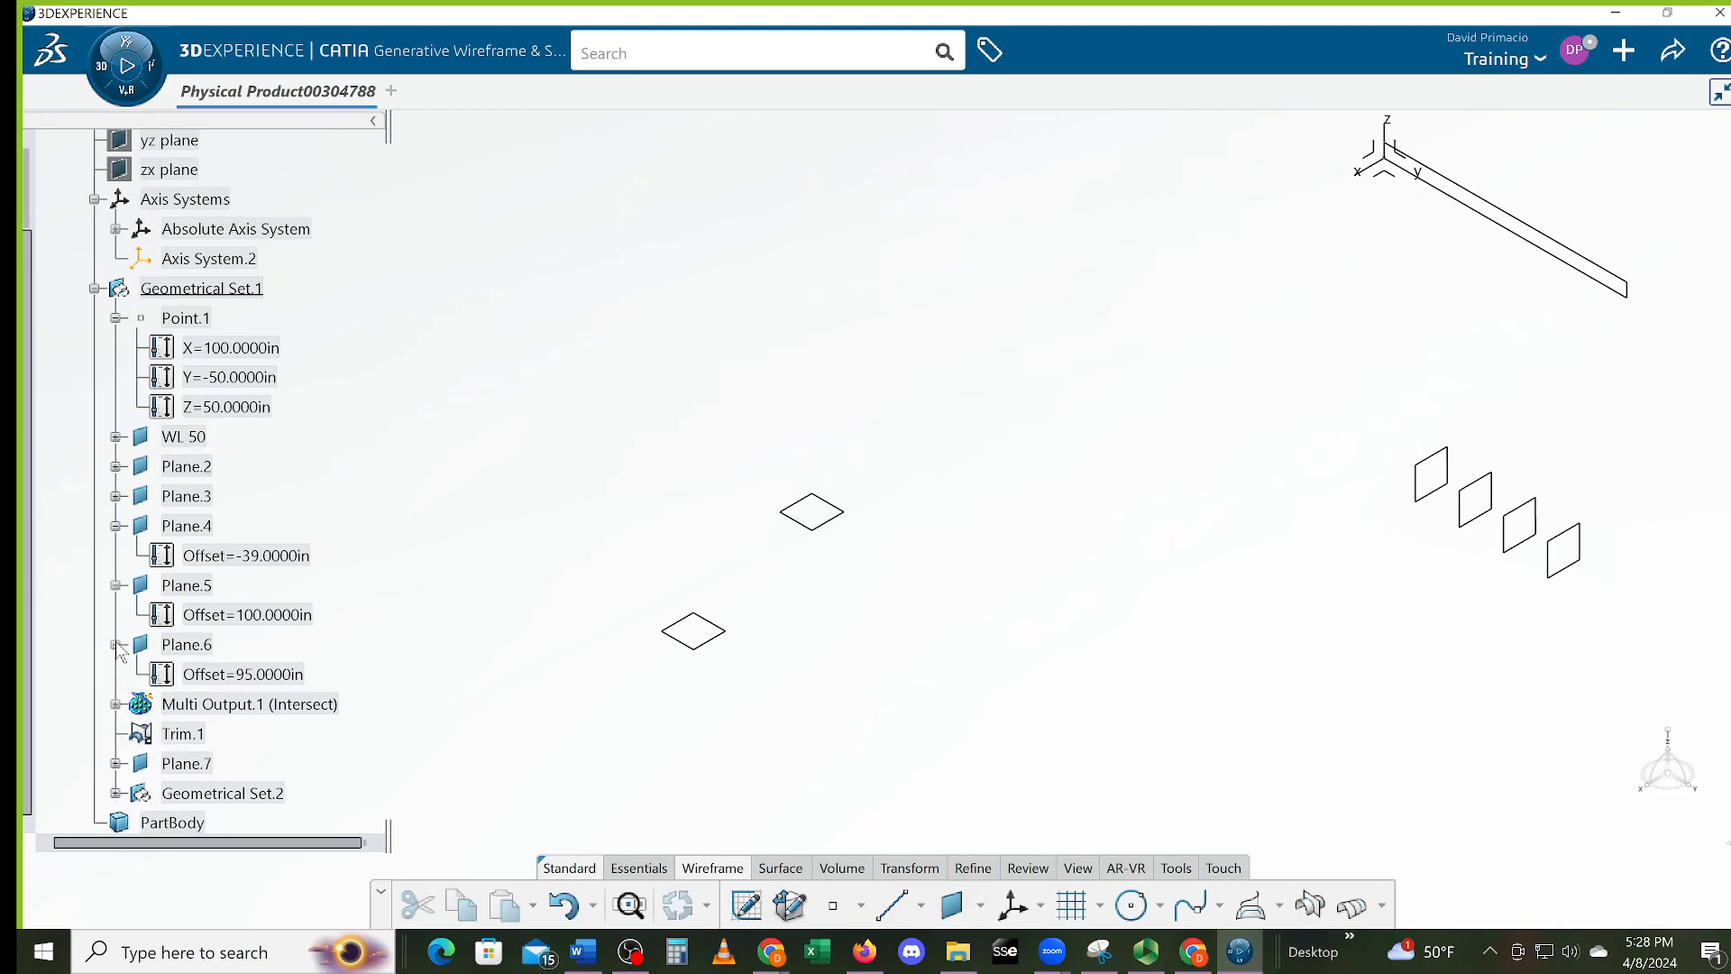
{"action": "left_click", "coordinate": [116, 496]}
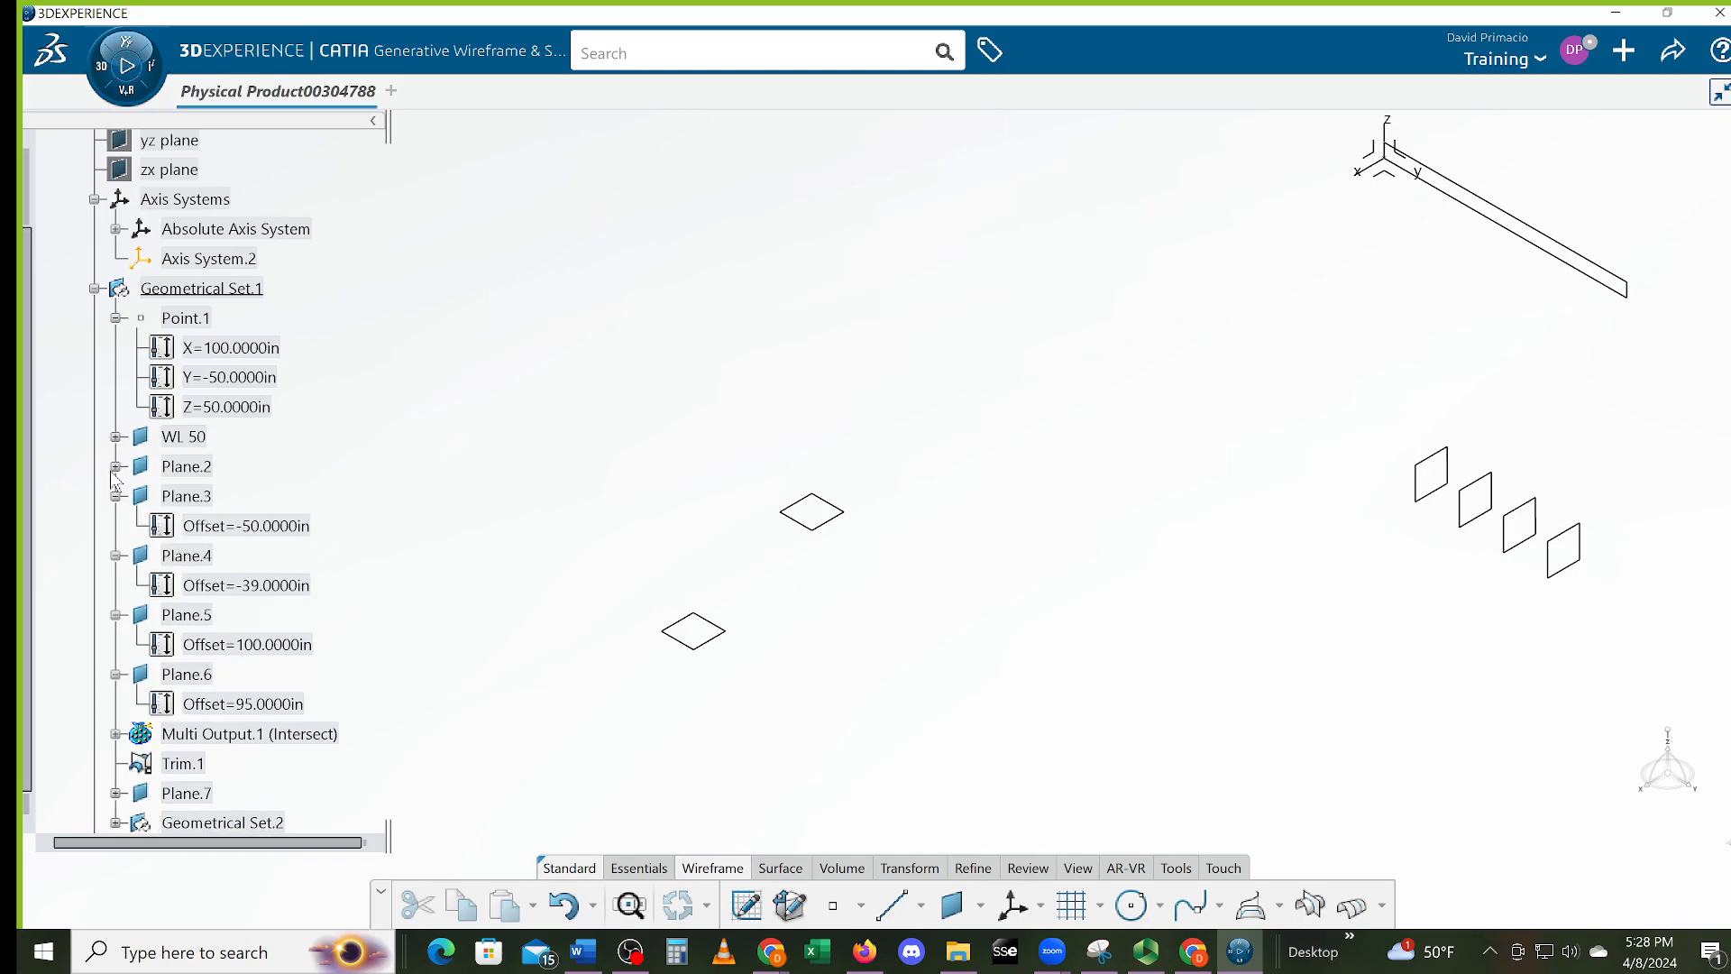
{"action": "left_click", "coordinate": [115, 467]}
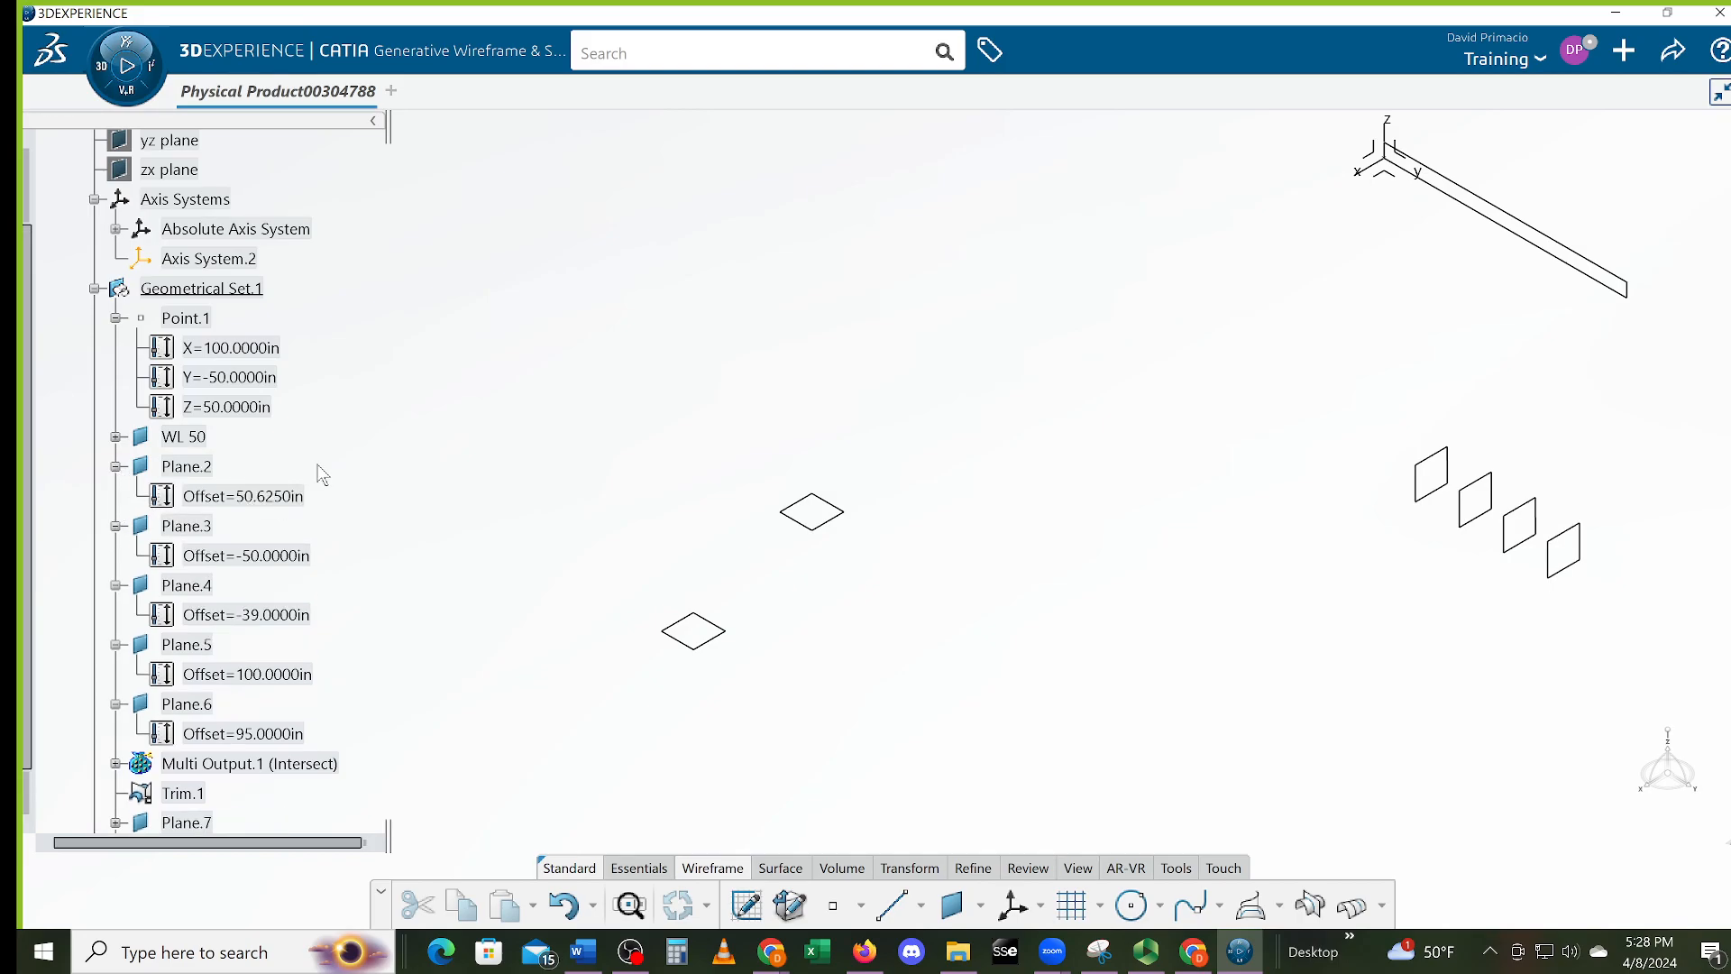
{"action": "left_click", "coordinate": [311, 499]}
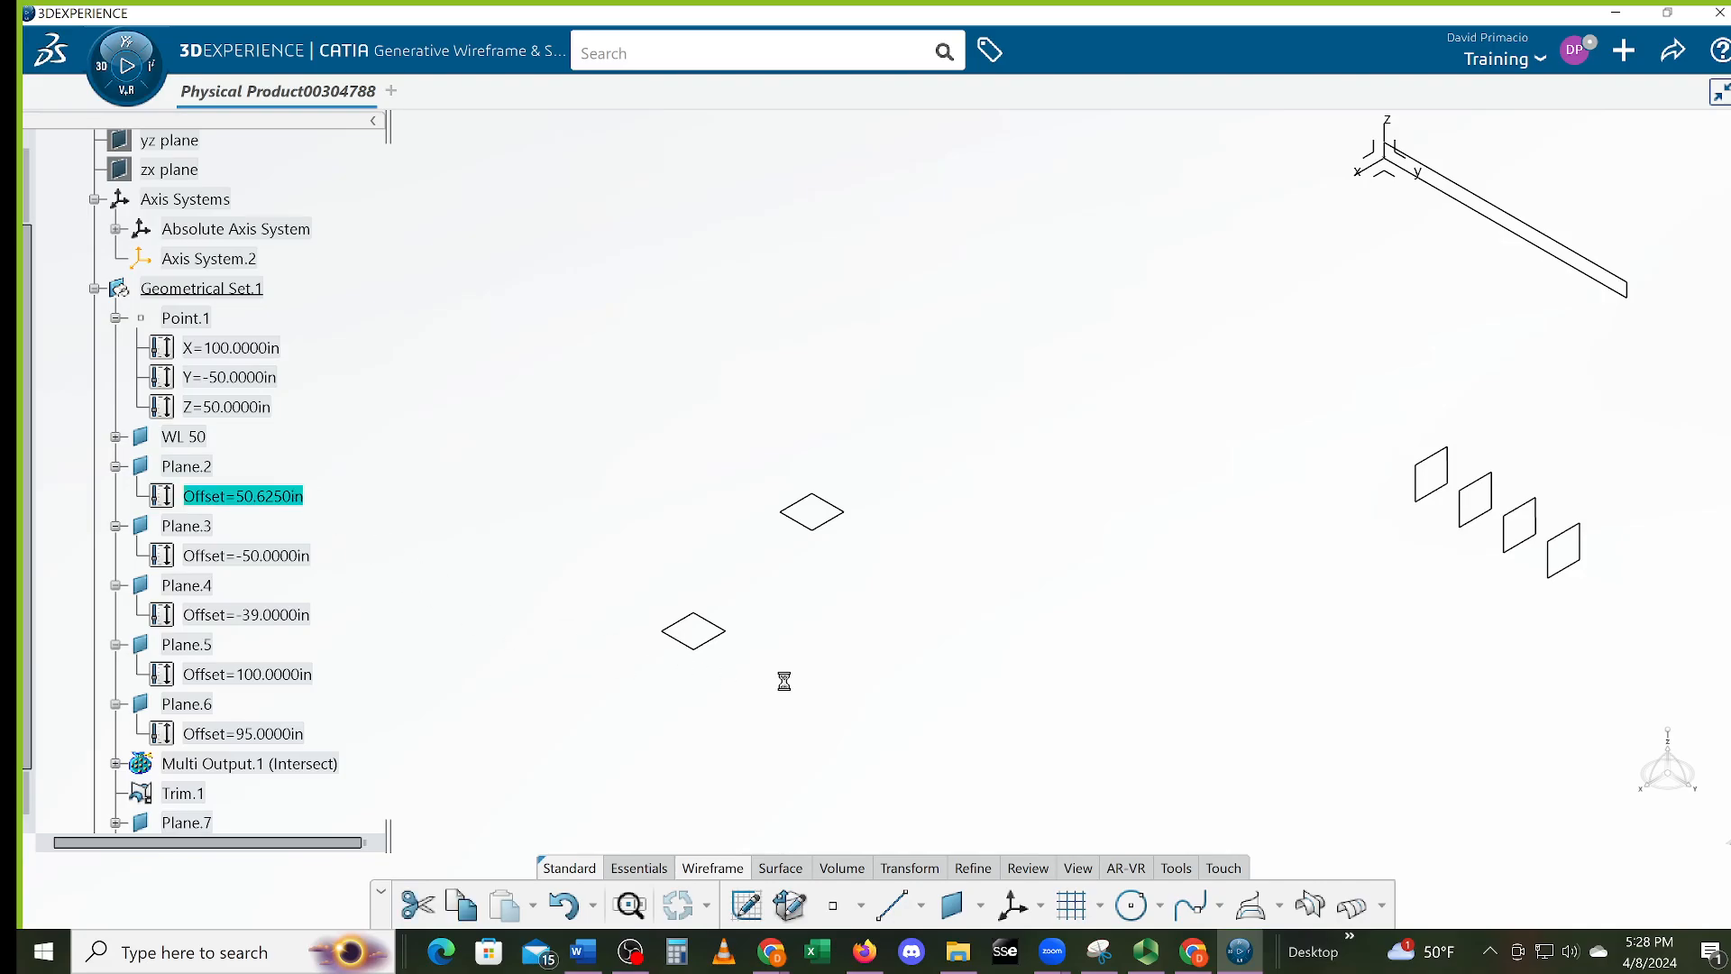
{"action": "left_click", "coordinate": [191, 468]}
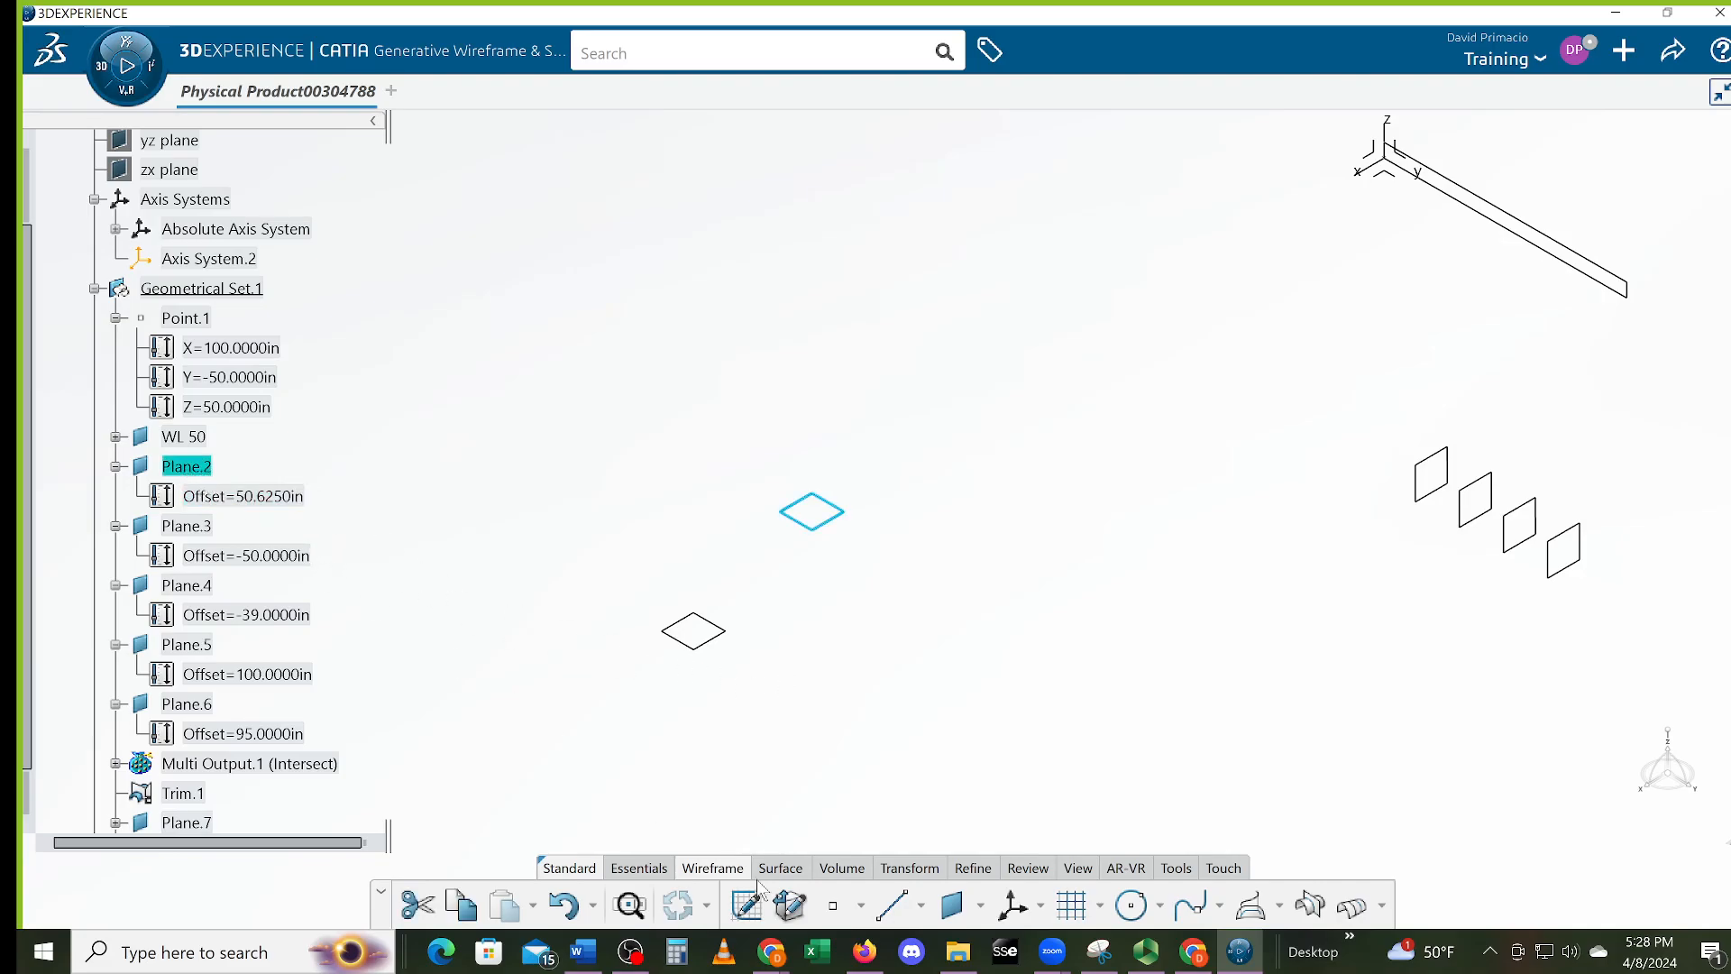
Create Plane.10 offset 1/8 in below Plane.2, with Repeat object after validation checked
{"action": "left_click", "coordinate": [954, 907]}
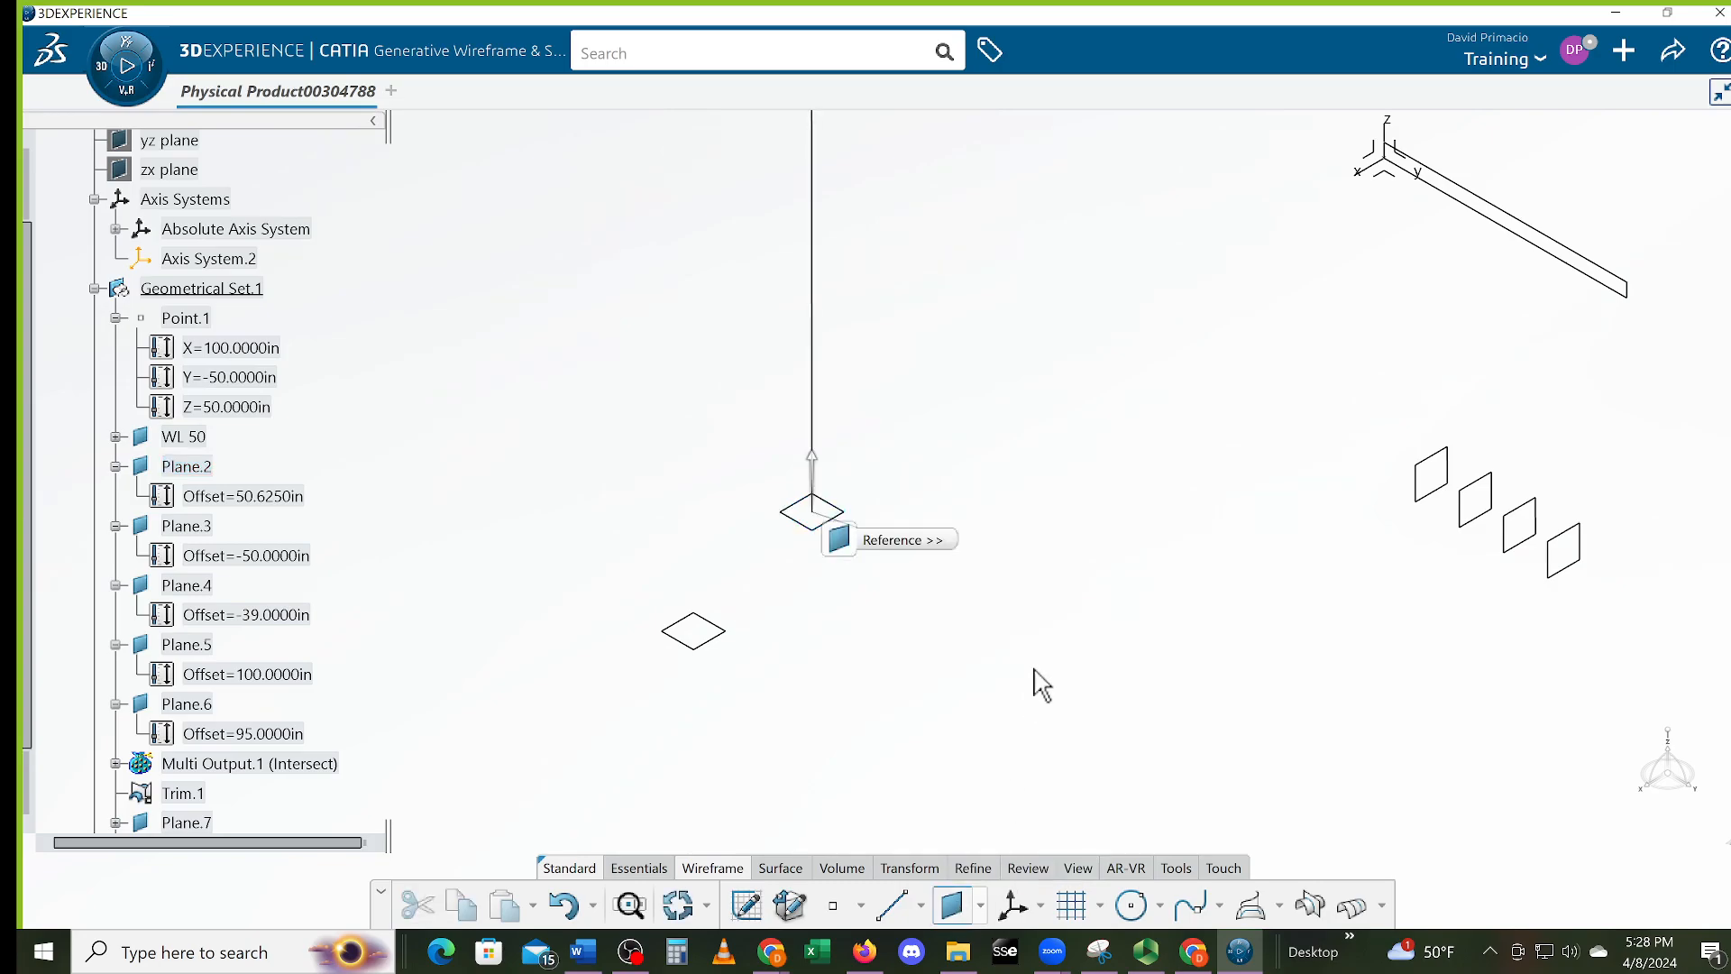
{"action": "left_click", "coordinate": [1716, 816]}
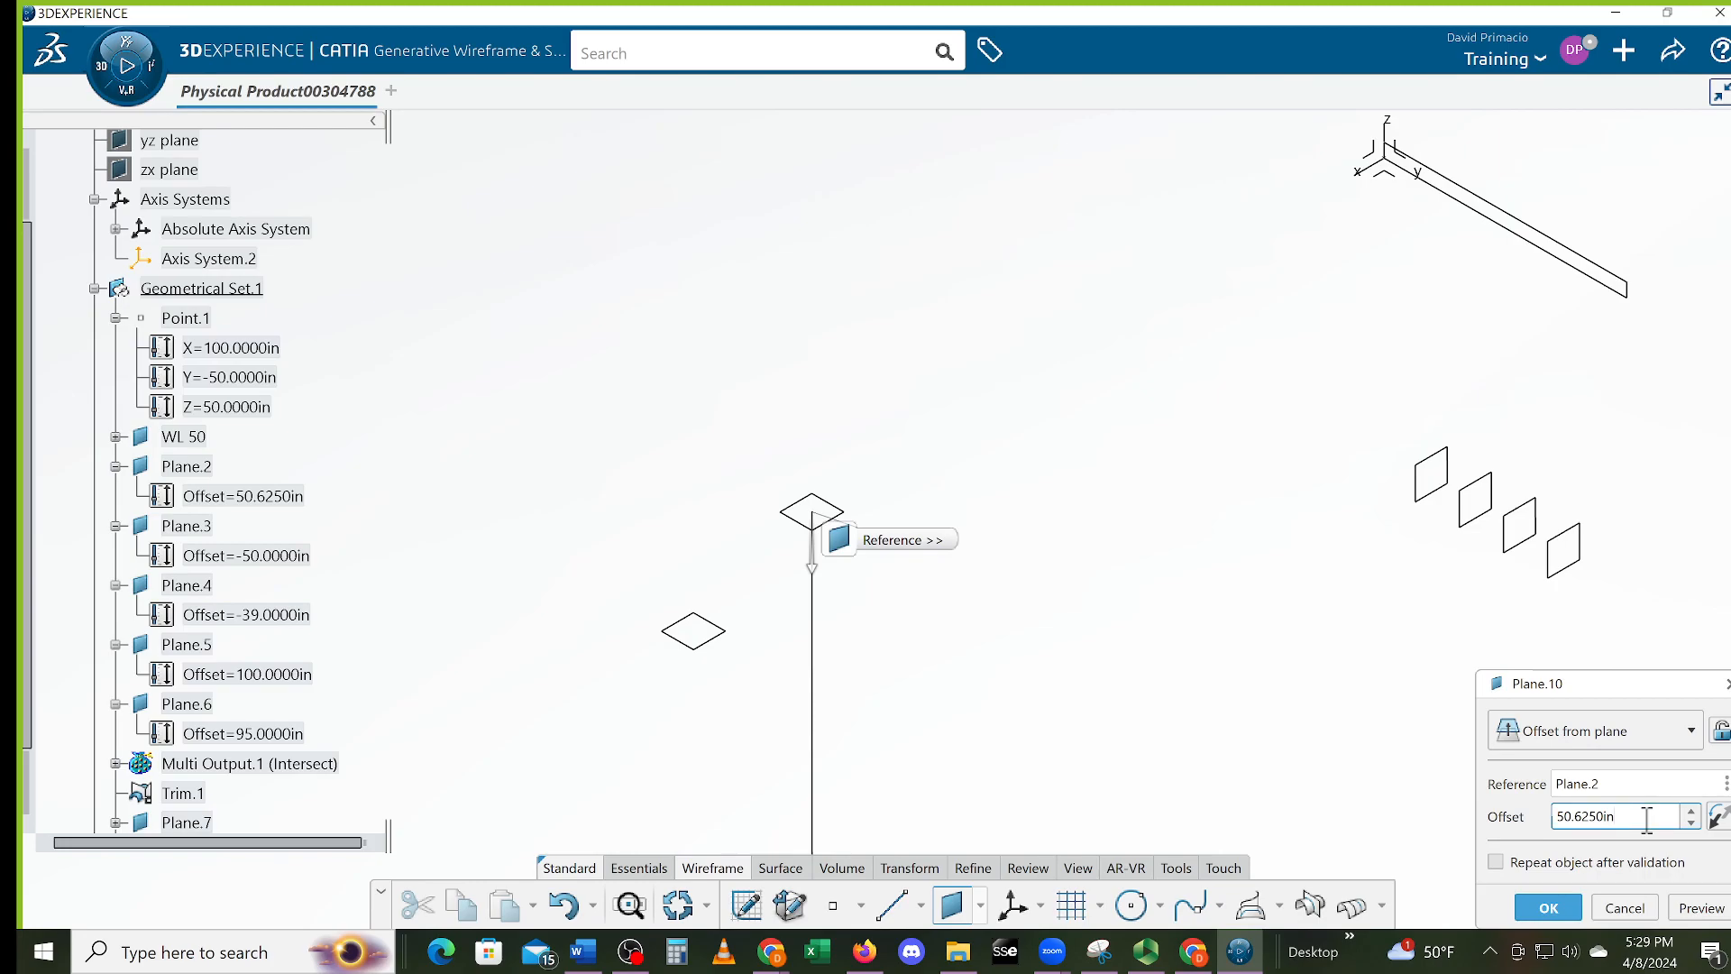
{"action": "left_click_drag", "start_coordinate": [1647, 818], "coordinate": [1503, 816]}
{"action": "type", "text": "1"}
{"action": "type", "text": "8"}
{"action": "key", "text": "Return"}
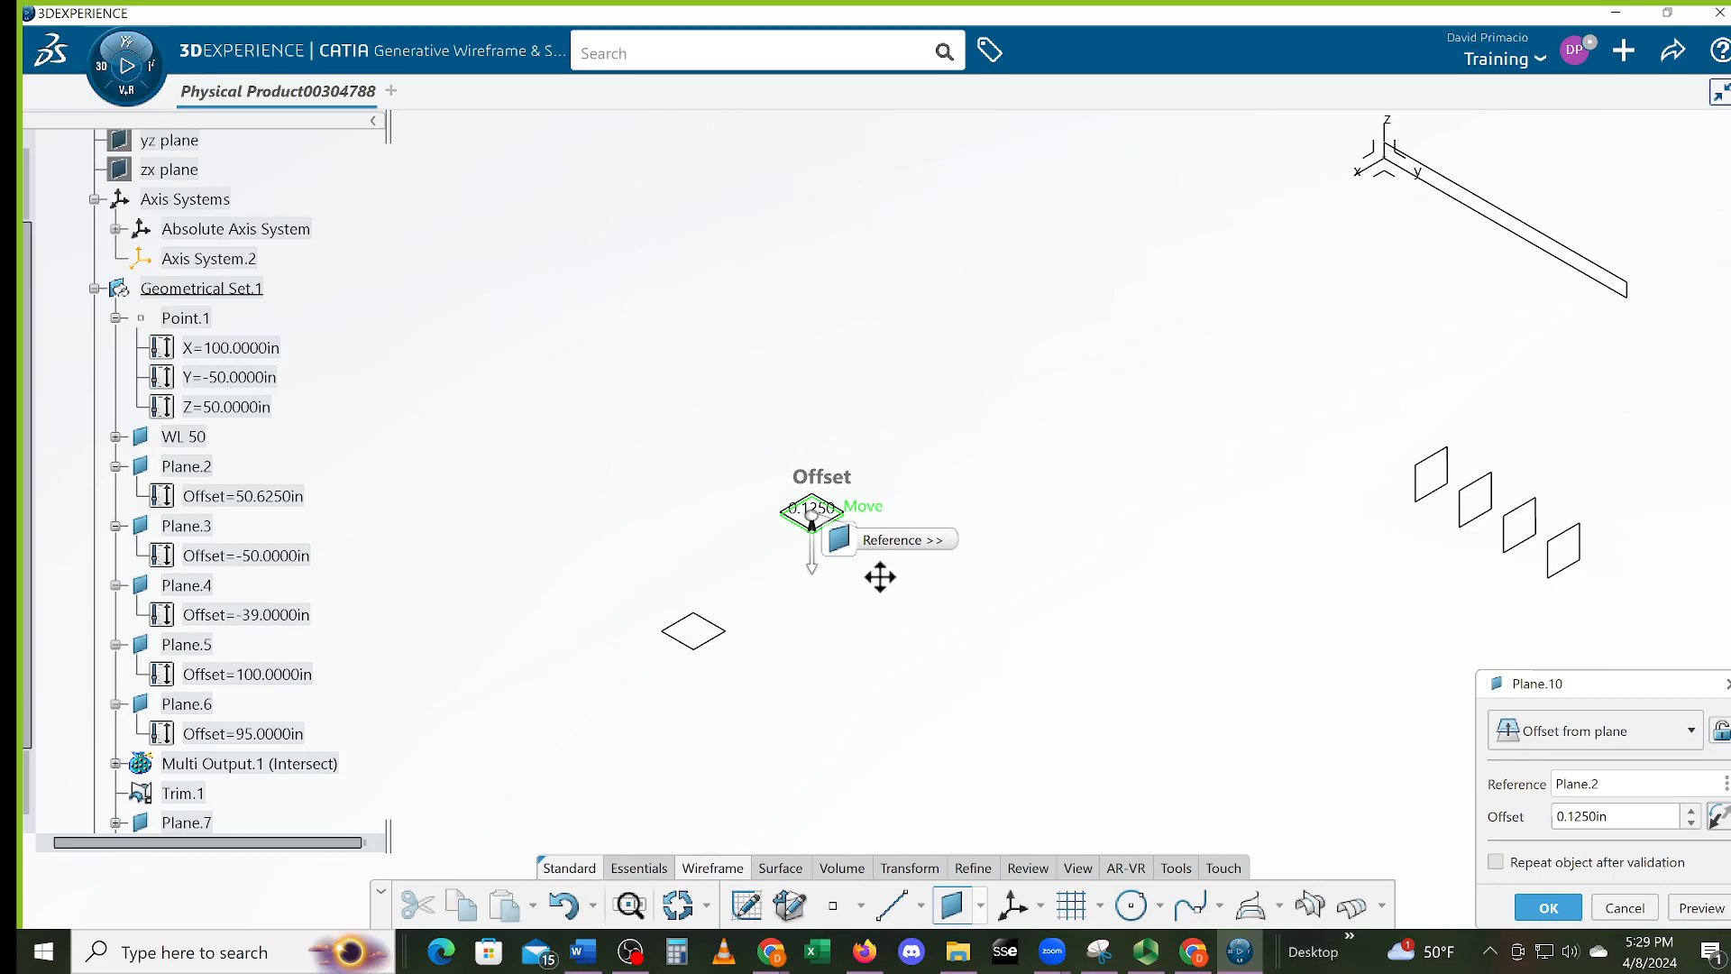
{"action": "mouse_move", "coordinate": [890, 652]}
{"action": "middle_mouse_down"}
{"action": "mouse_move", "coordinate": [954, 659]}
{"action": "mouse_move", "coordinate": [968, 627]}
{"action": "mouse_move", "coordinate": [968, 735]}
{"action": "mouse_move", "coordinate": [956, 661]}
{"action": "mouse_move", "coordinate": [920, 651]}
{"action": "middle_mouse_up"}
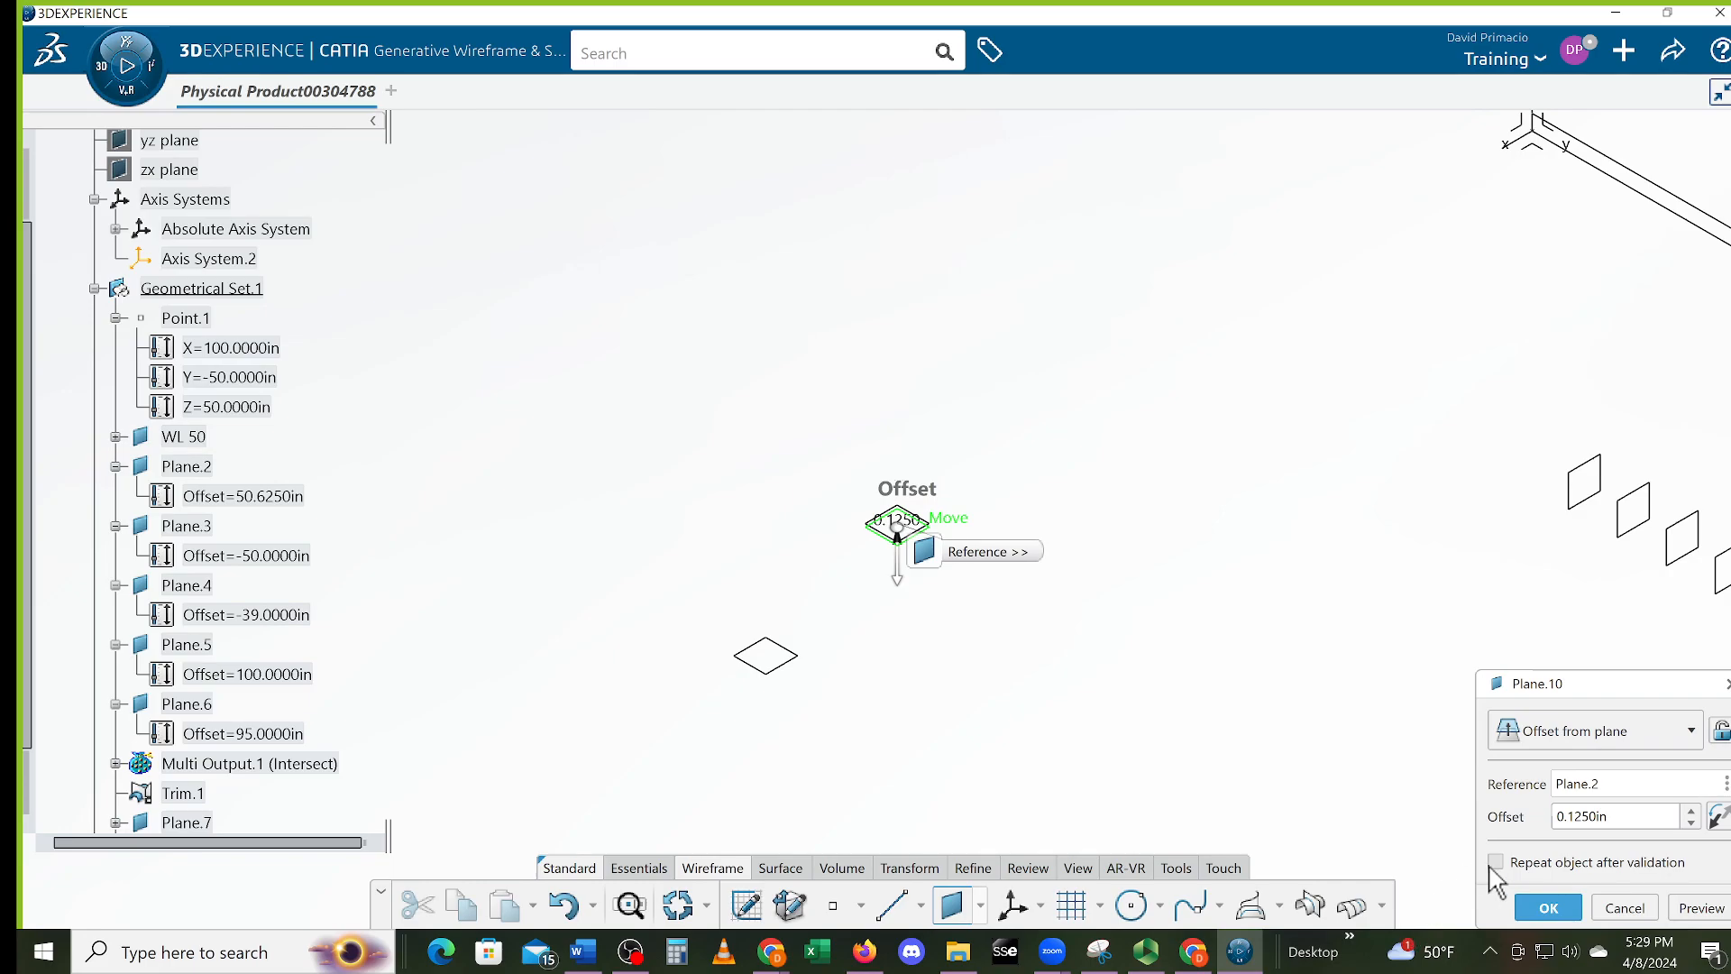
{"action": "left_click", "coordinate": [1544, 864]}
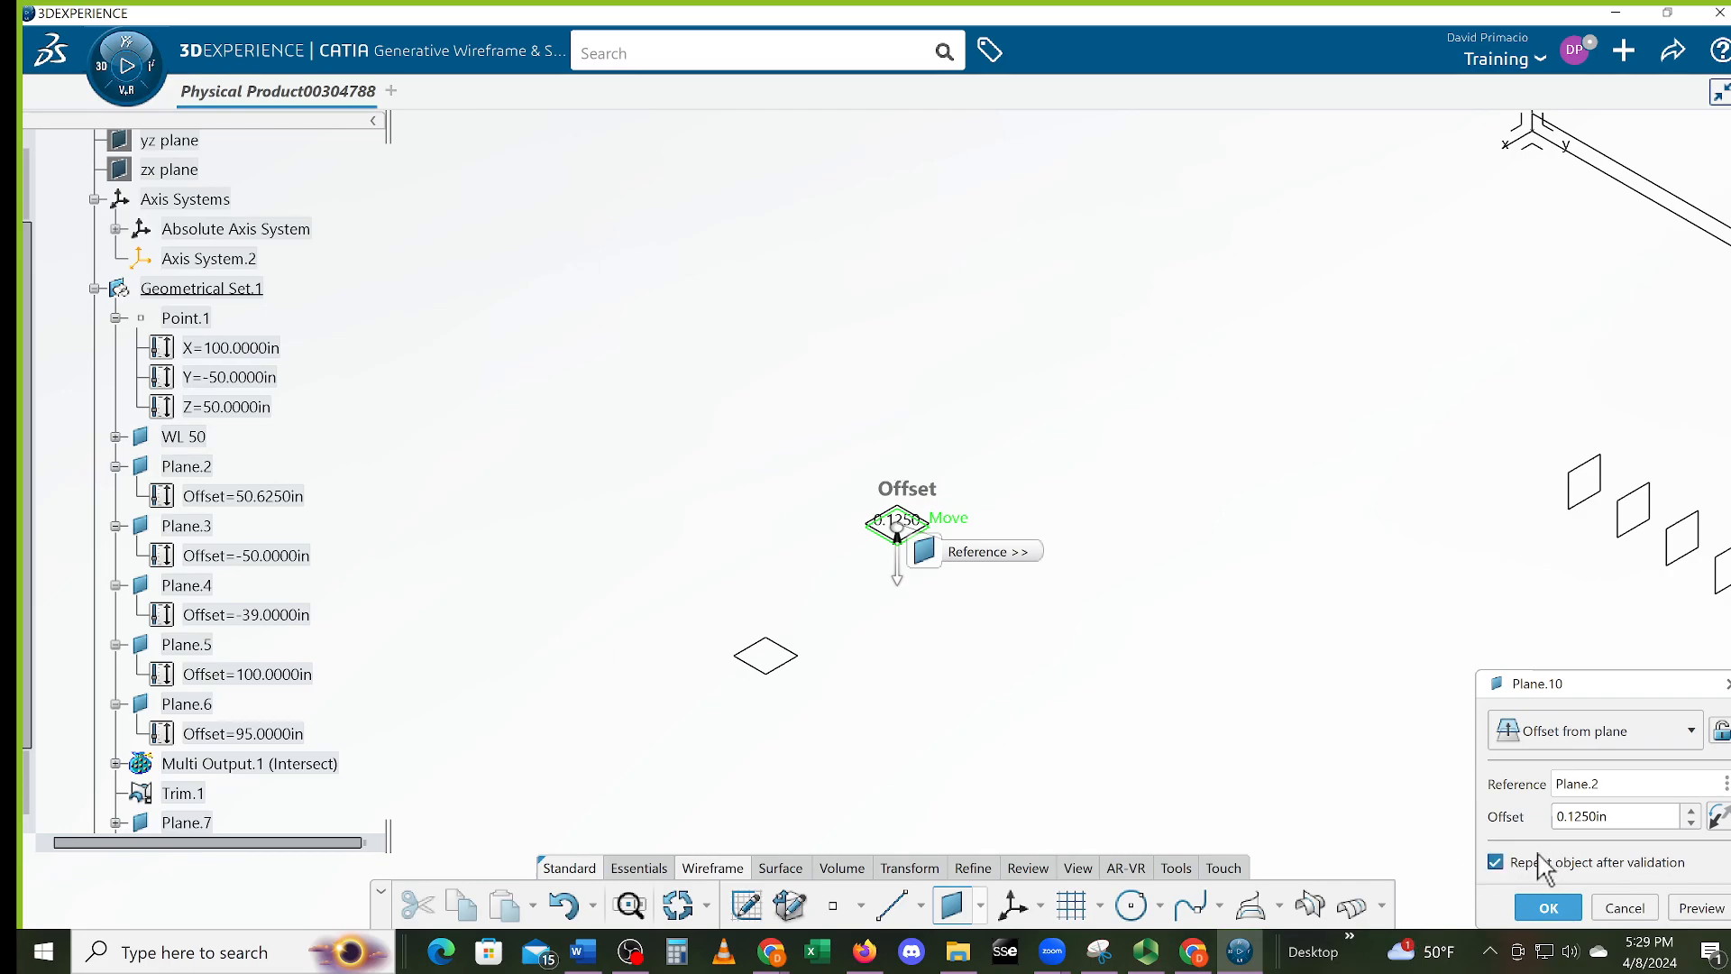
{"action": "left_click", "coordinate": [1560, 911]}
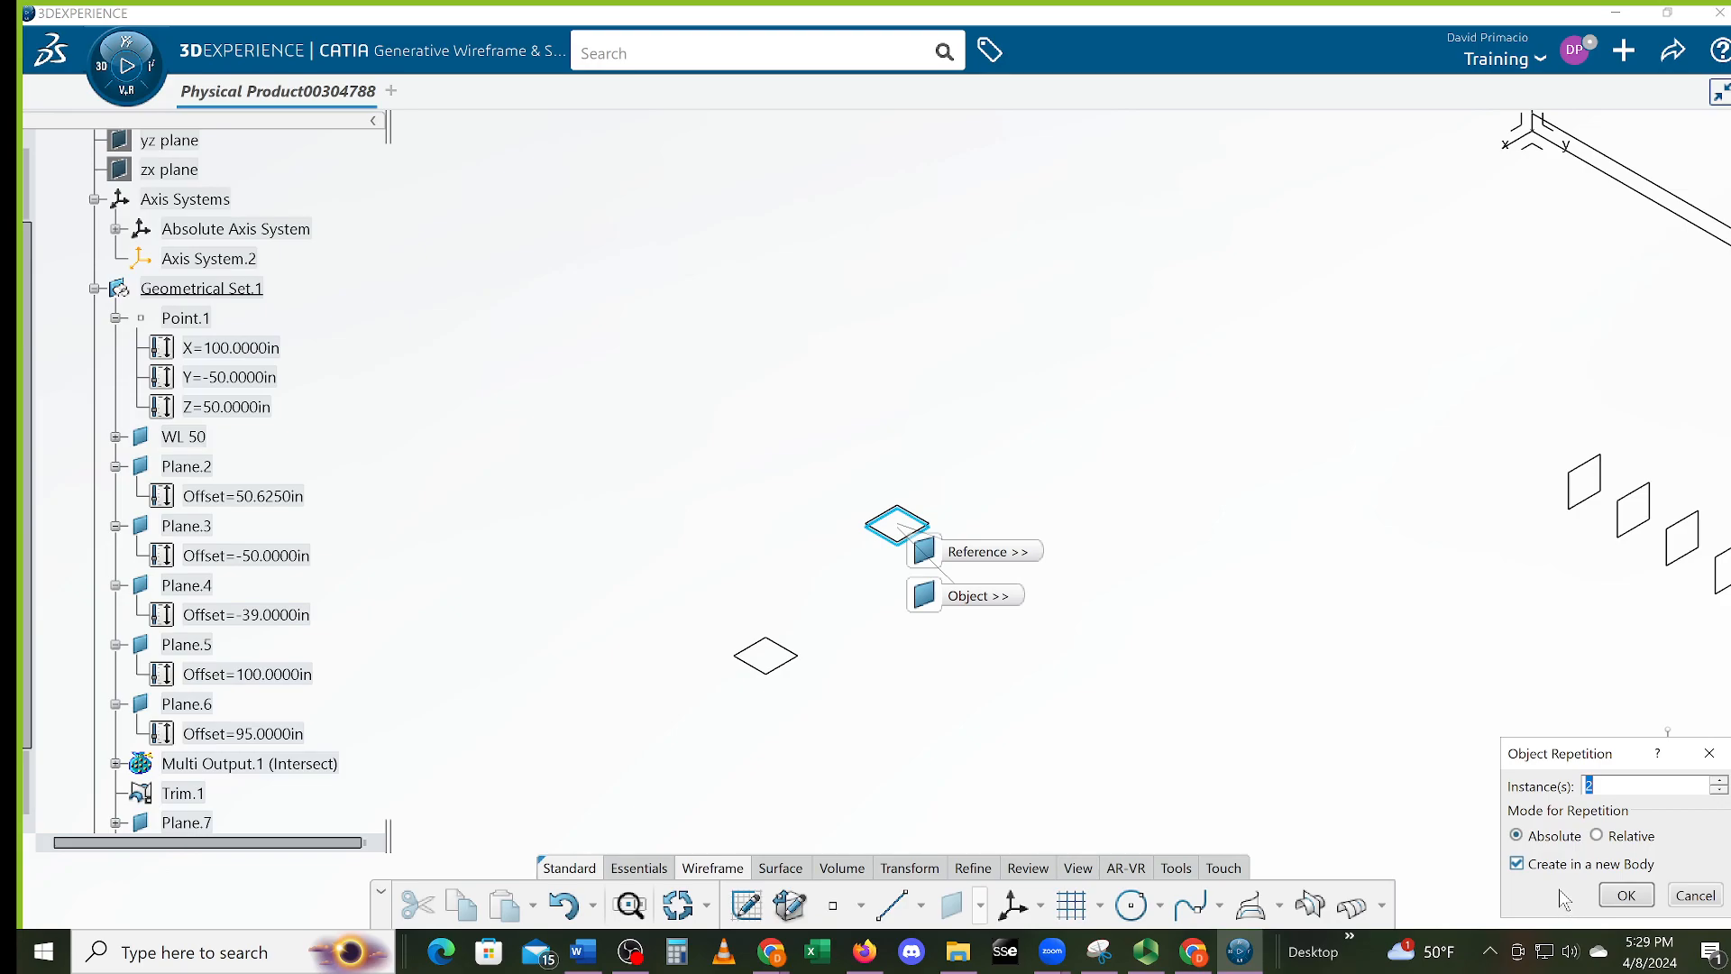
Confirm the repetition to create stacked copies Plane.11 and Plane.12 below Plane.10
{"action": "left_click", "coordinate": [1626, 895]}
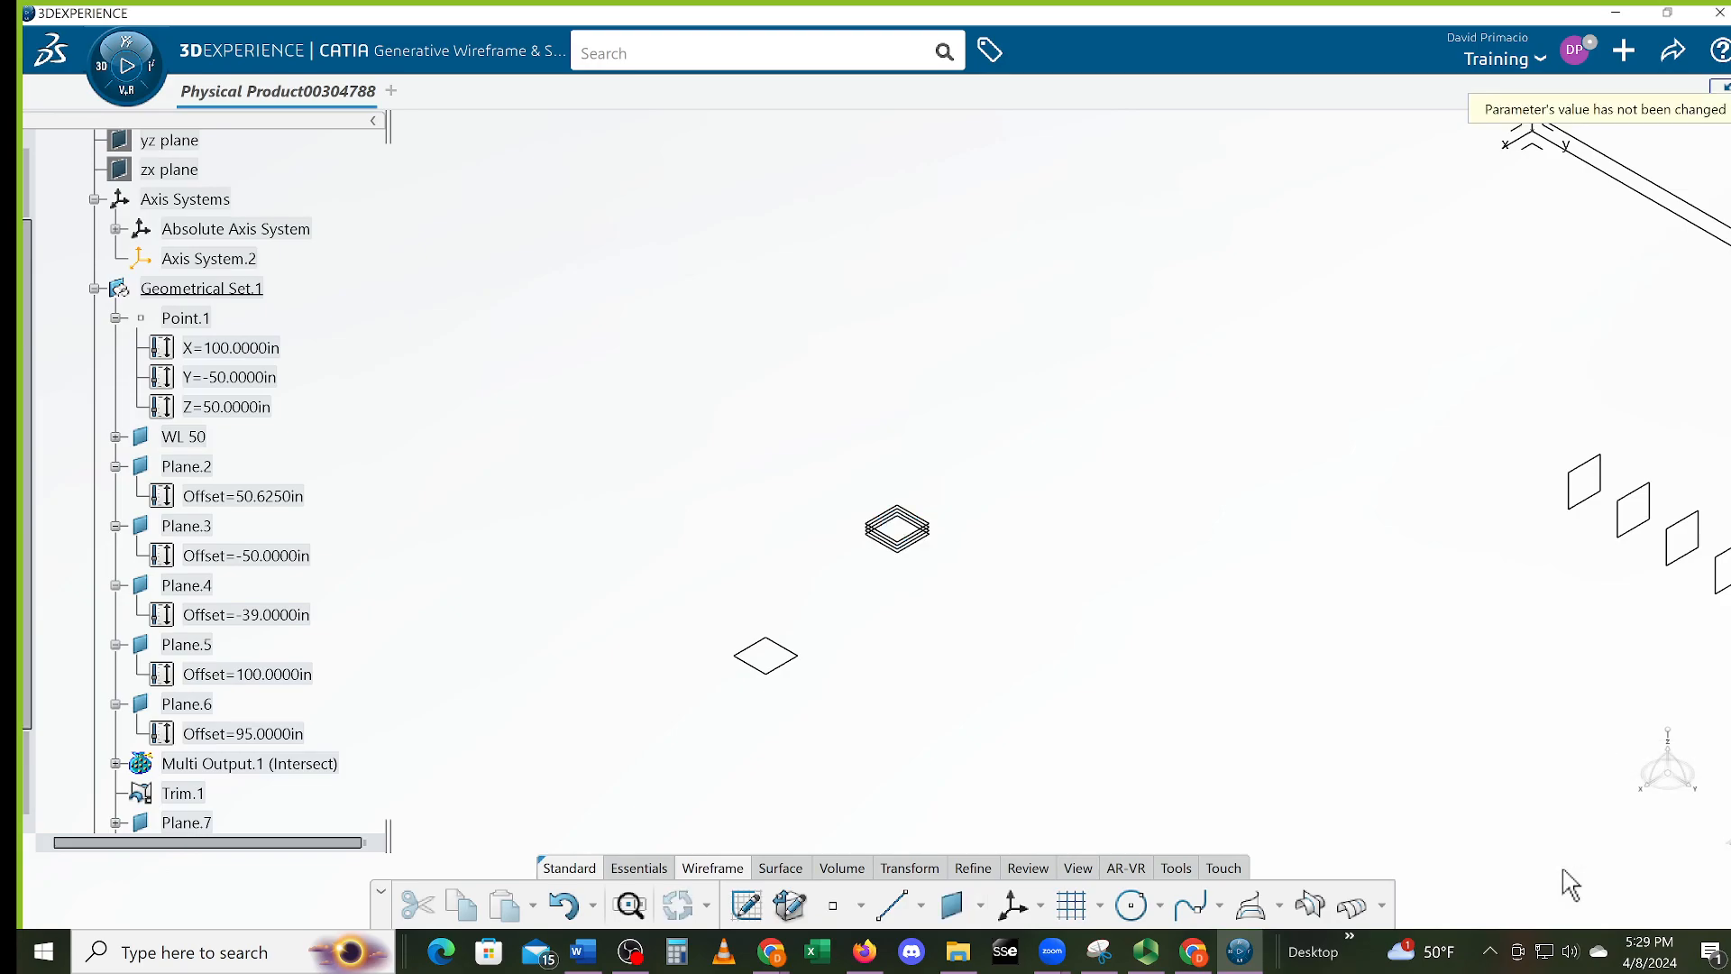
{"action": "middle_click_drag", "start_coordinate": [1473, 719], "coordinate": [1242, 691]}
{"action": "middle_click_drag", "start_coordinate": [992, 645], "coordinate": [1010, 667]}
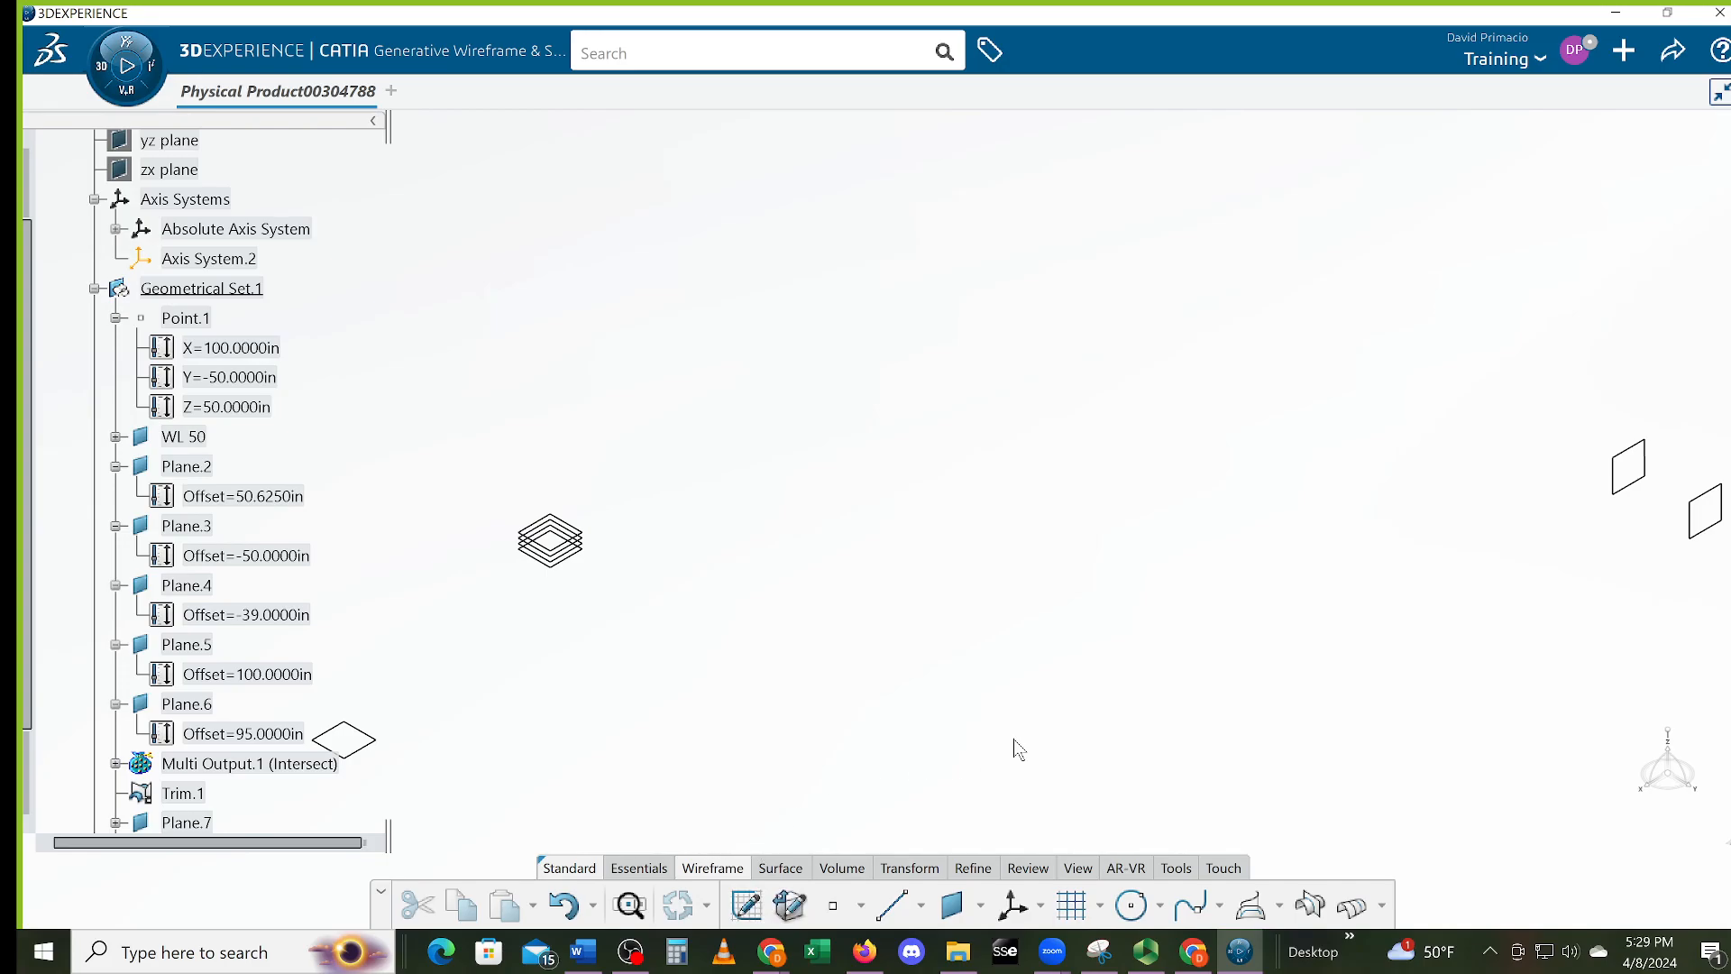
Start an intersection with Plane.10, Plane.11 and Plane.12 as first elements
{"action": "left_click", "coordinate": [1310, 905]}
{"action": "middle_click_drag", "start_coordinate": [586, 642], "coordinate": [1412, 561]}
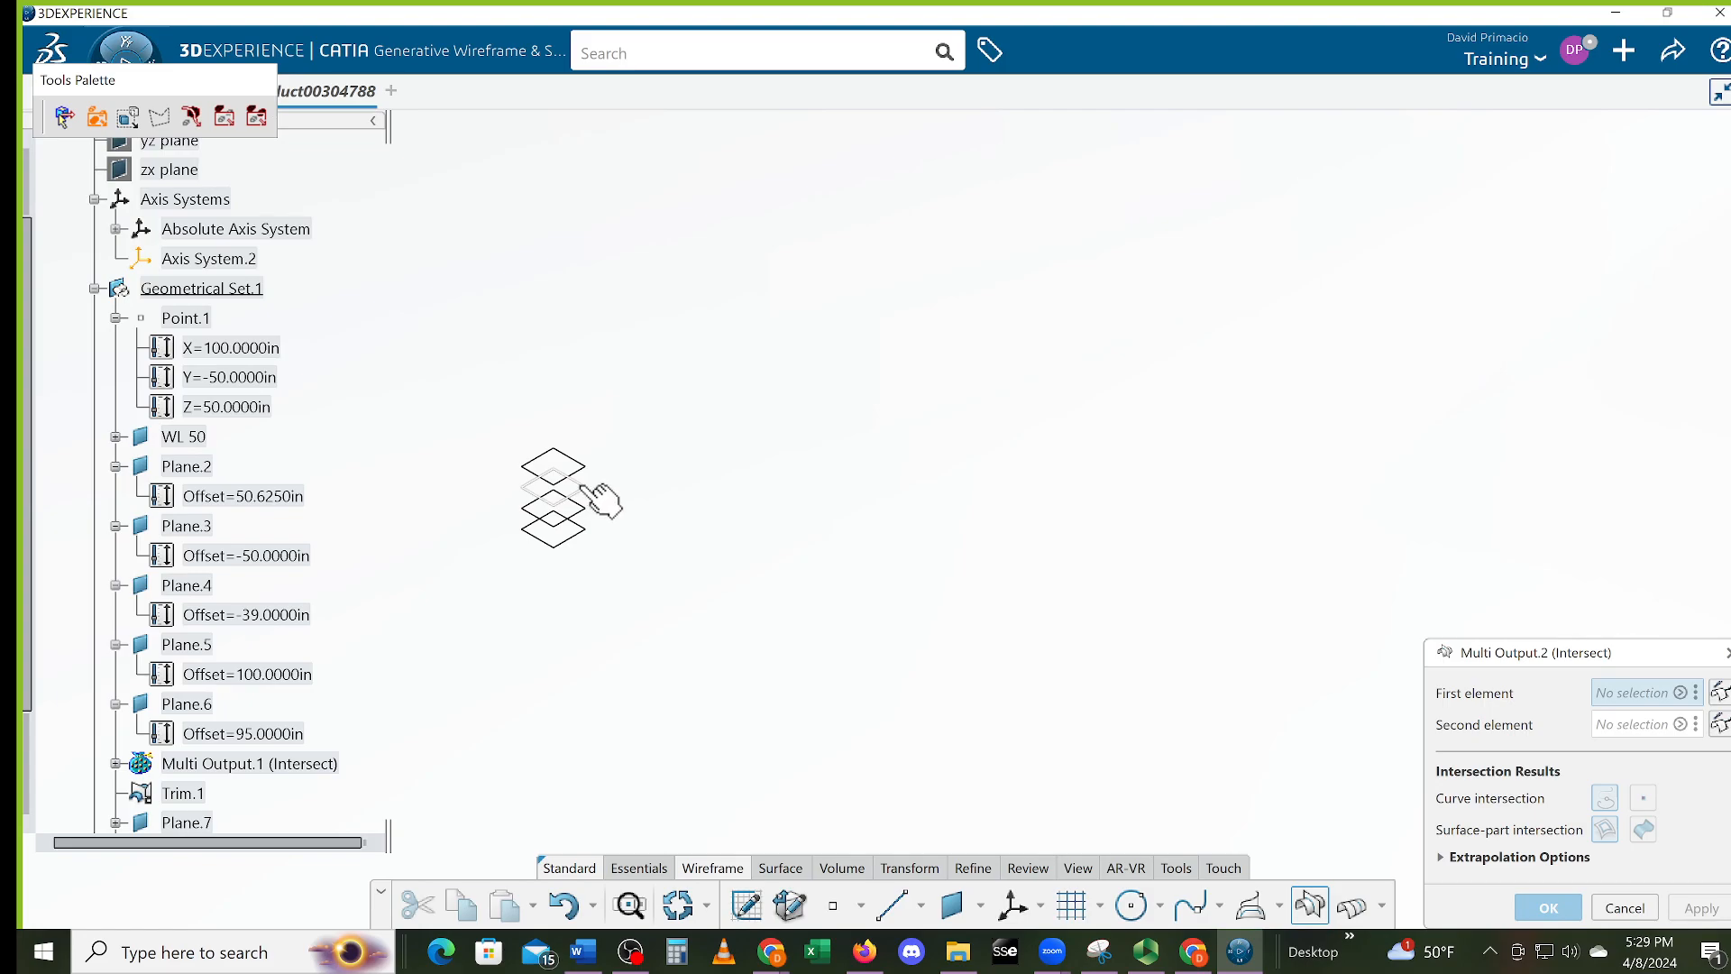
{"action": "left_click", "coordinate": [612, 521]}
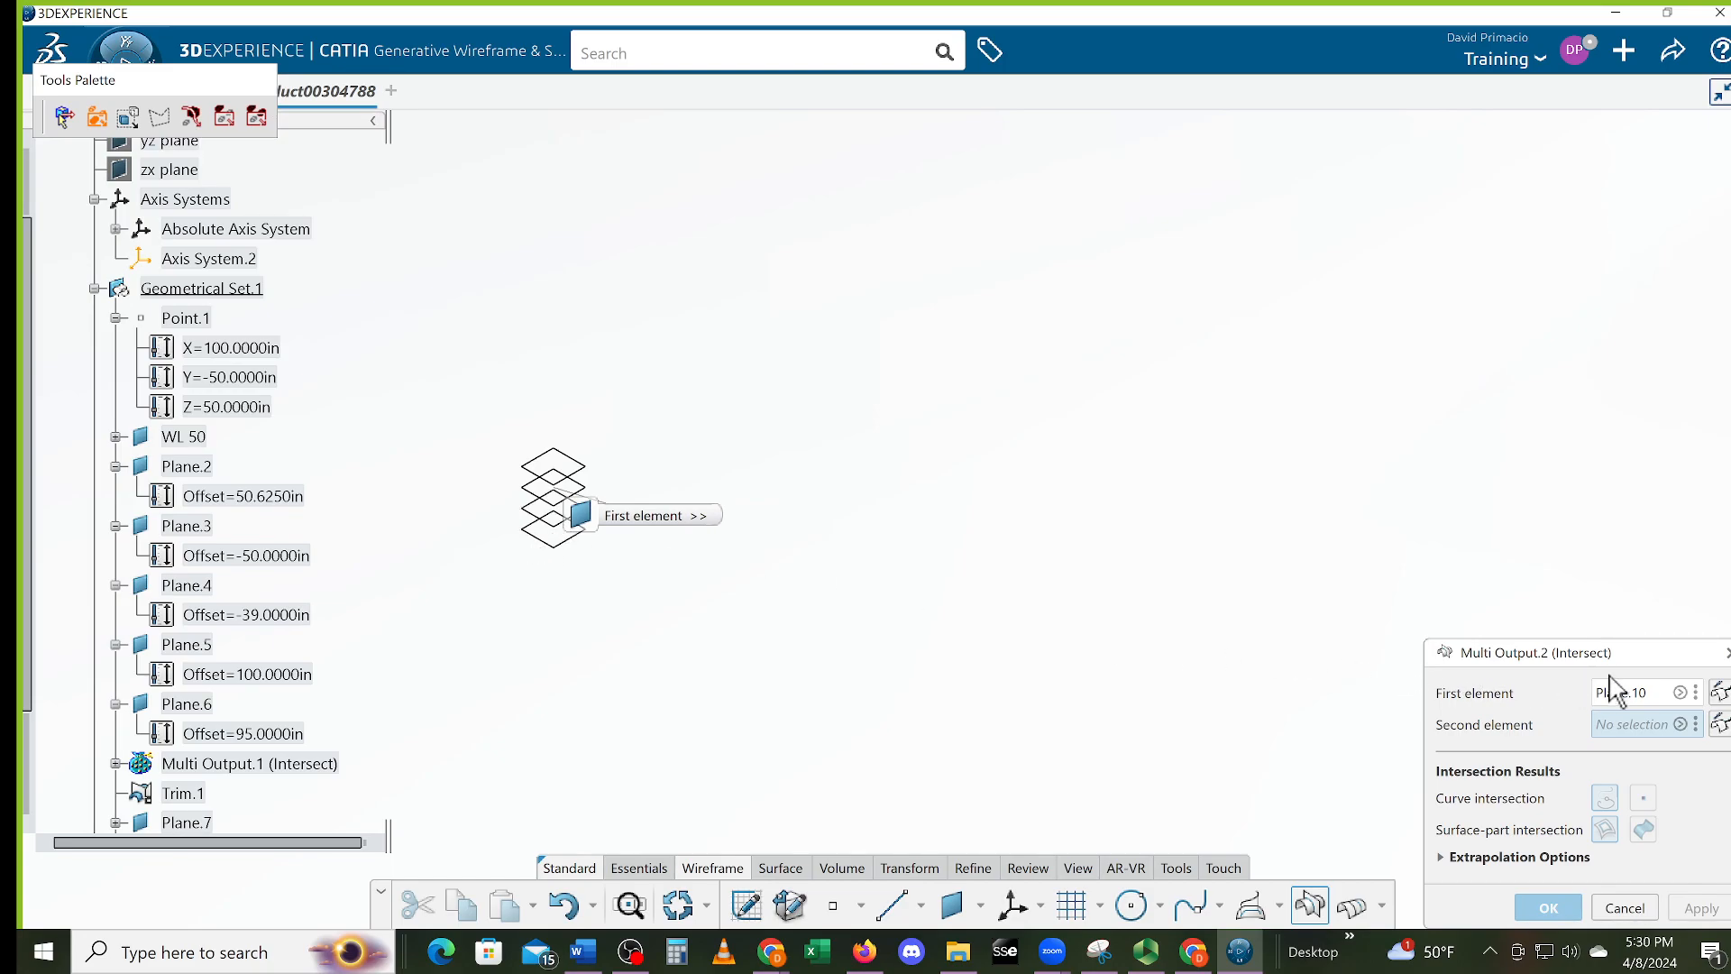
{"action": "left_click", "coordinate": [1680, 692]}
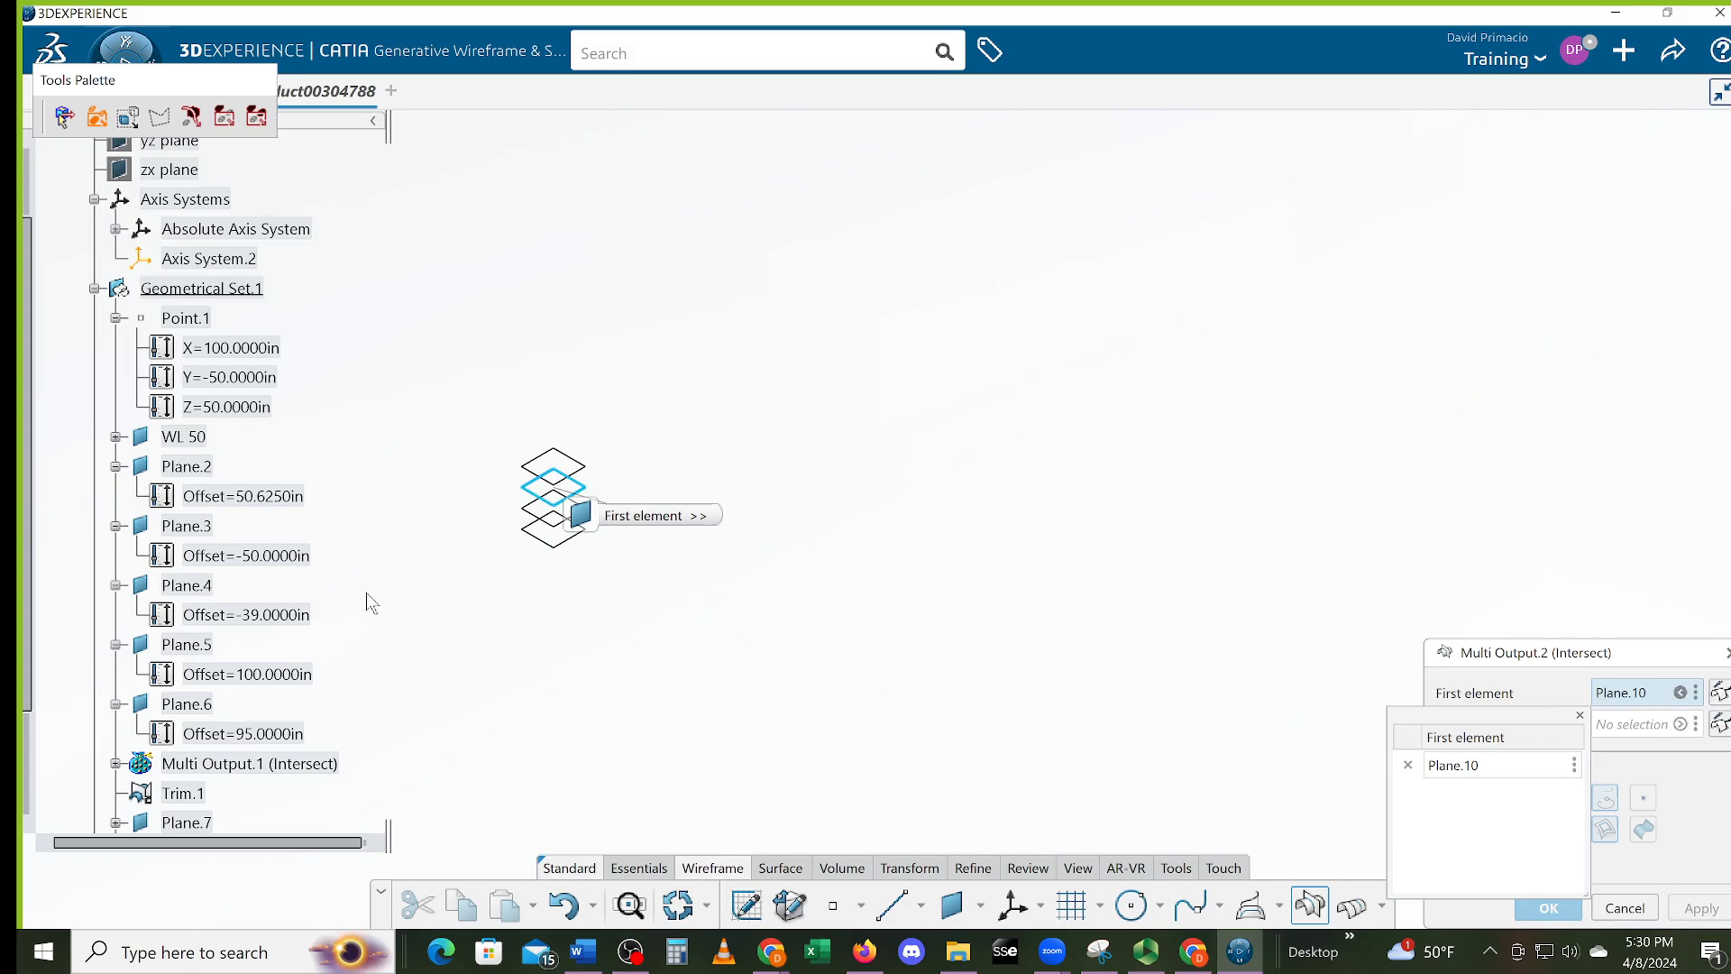
{"action": "left_click", "coordinate": [547, 527]}
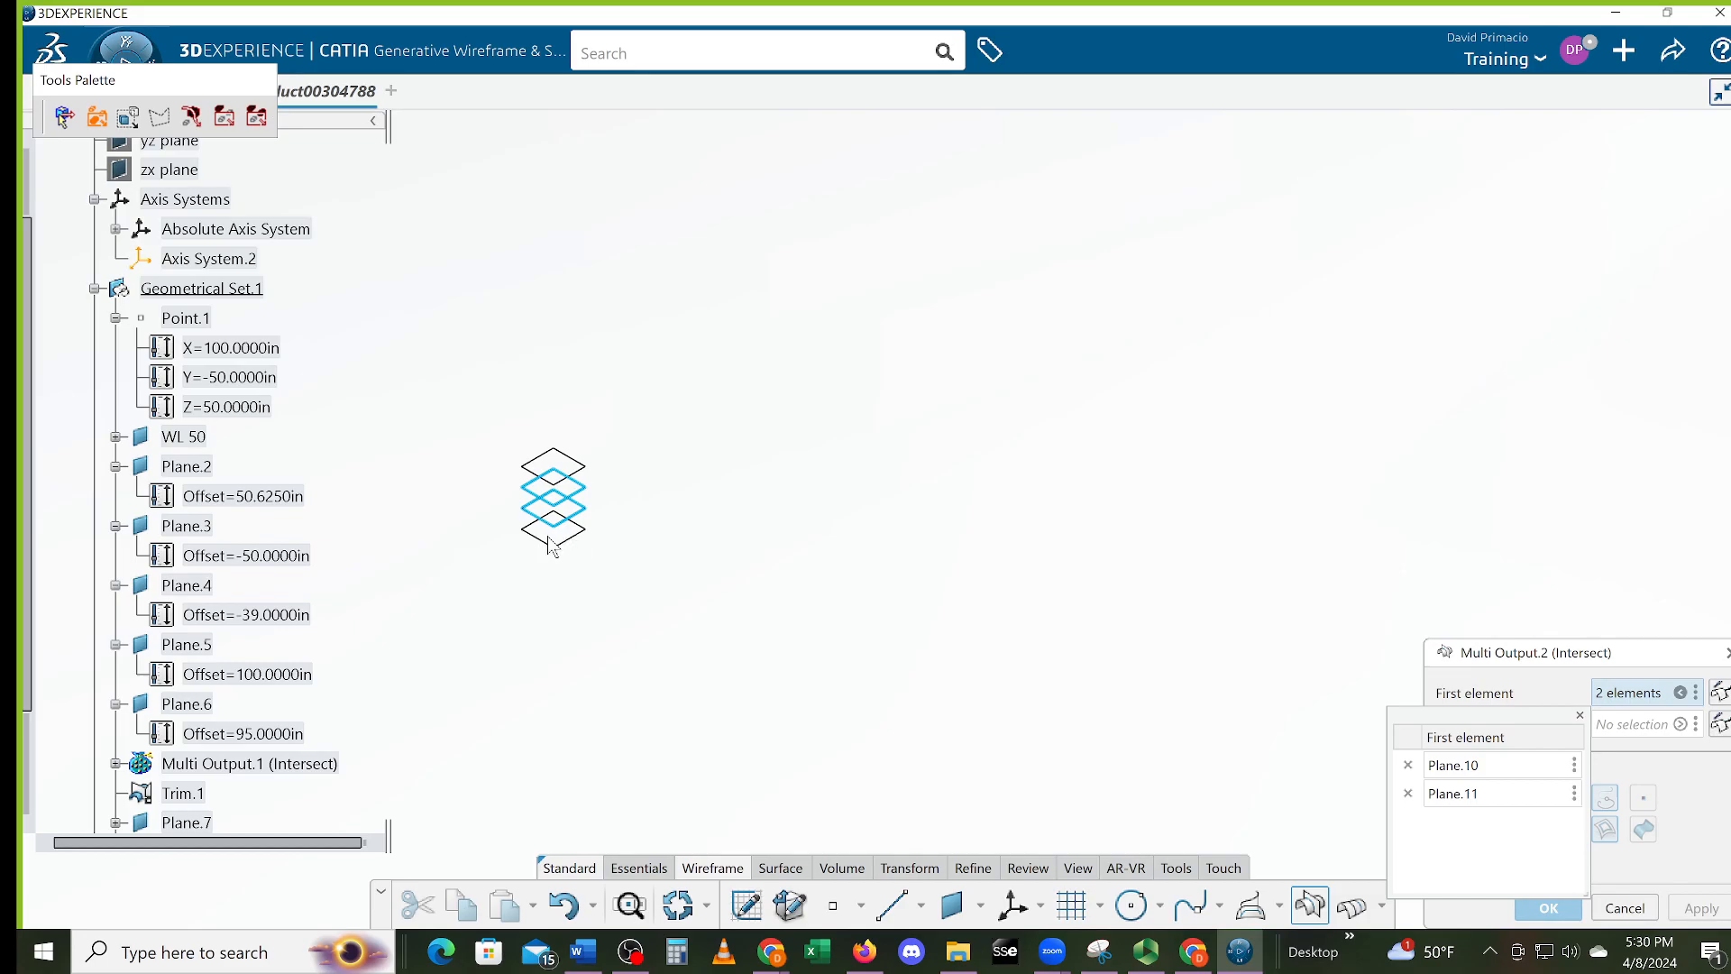
{"action": "left_click", "coordinate": [557, 545]}
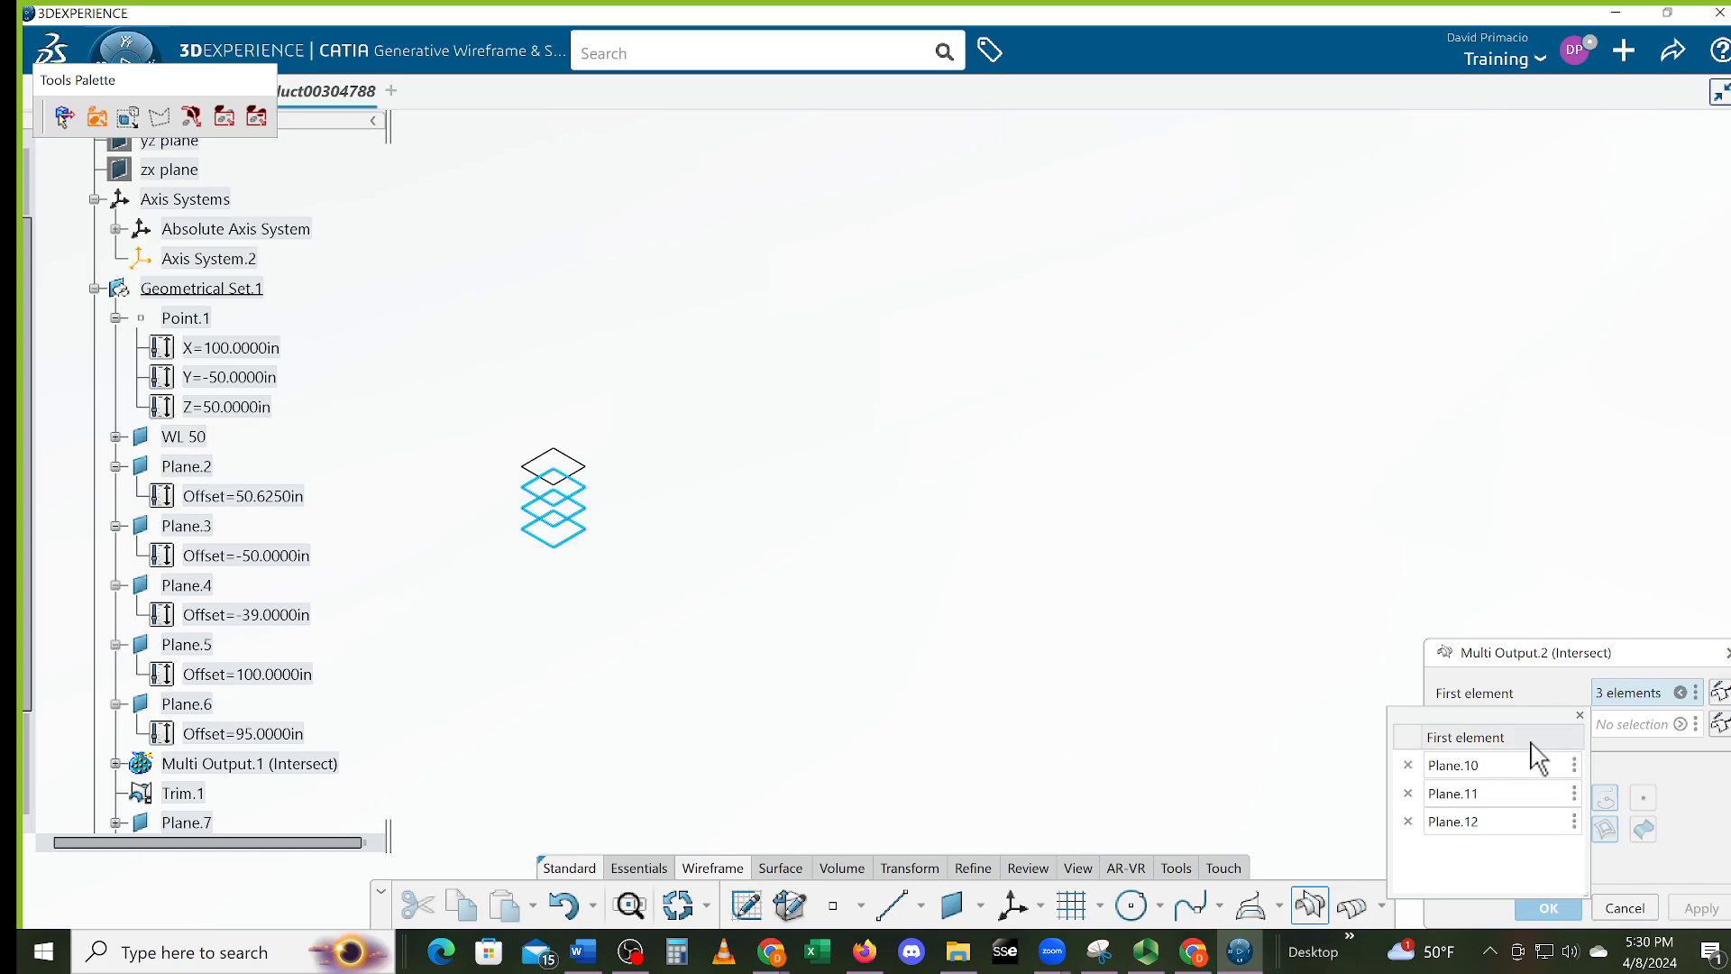
{"action": "left_click", "coordinate": [1580, 715]}
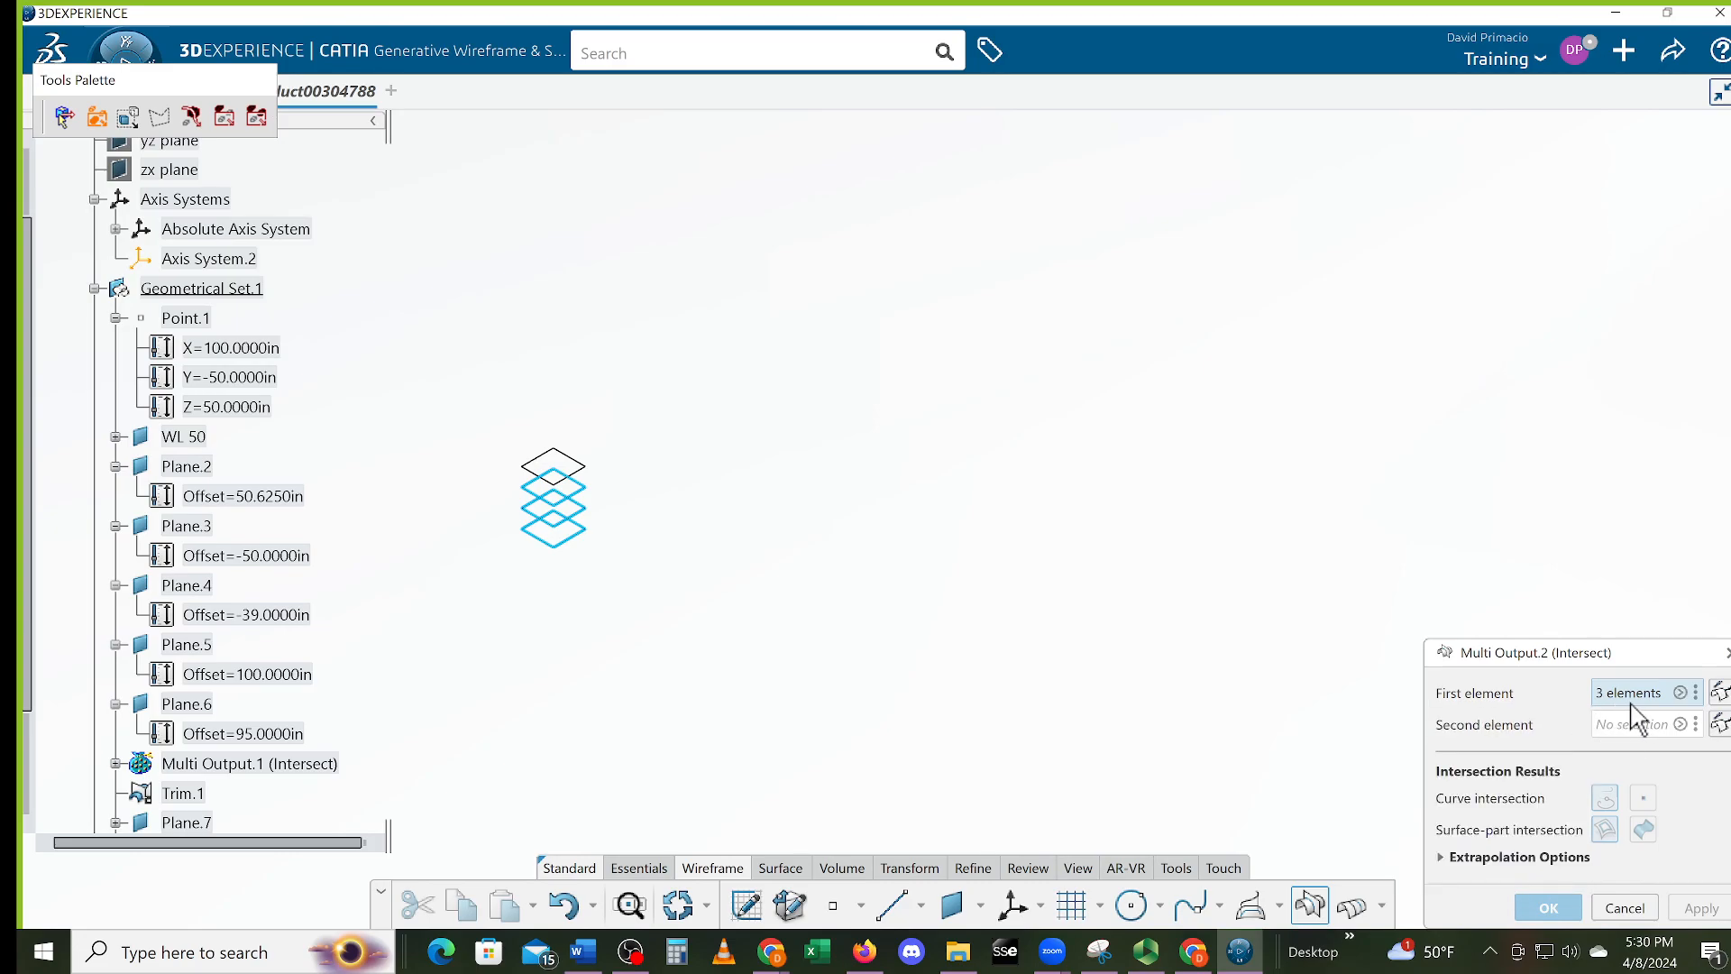
{"action": "left_click", "coordinate": [1623, 732]}
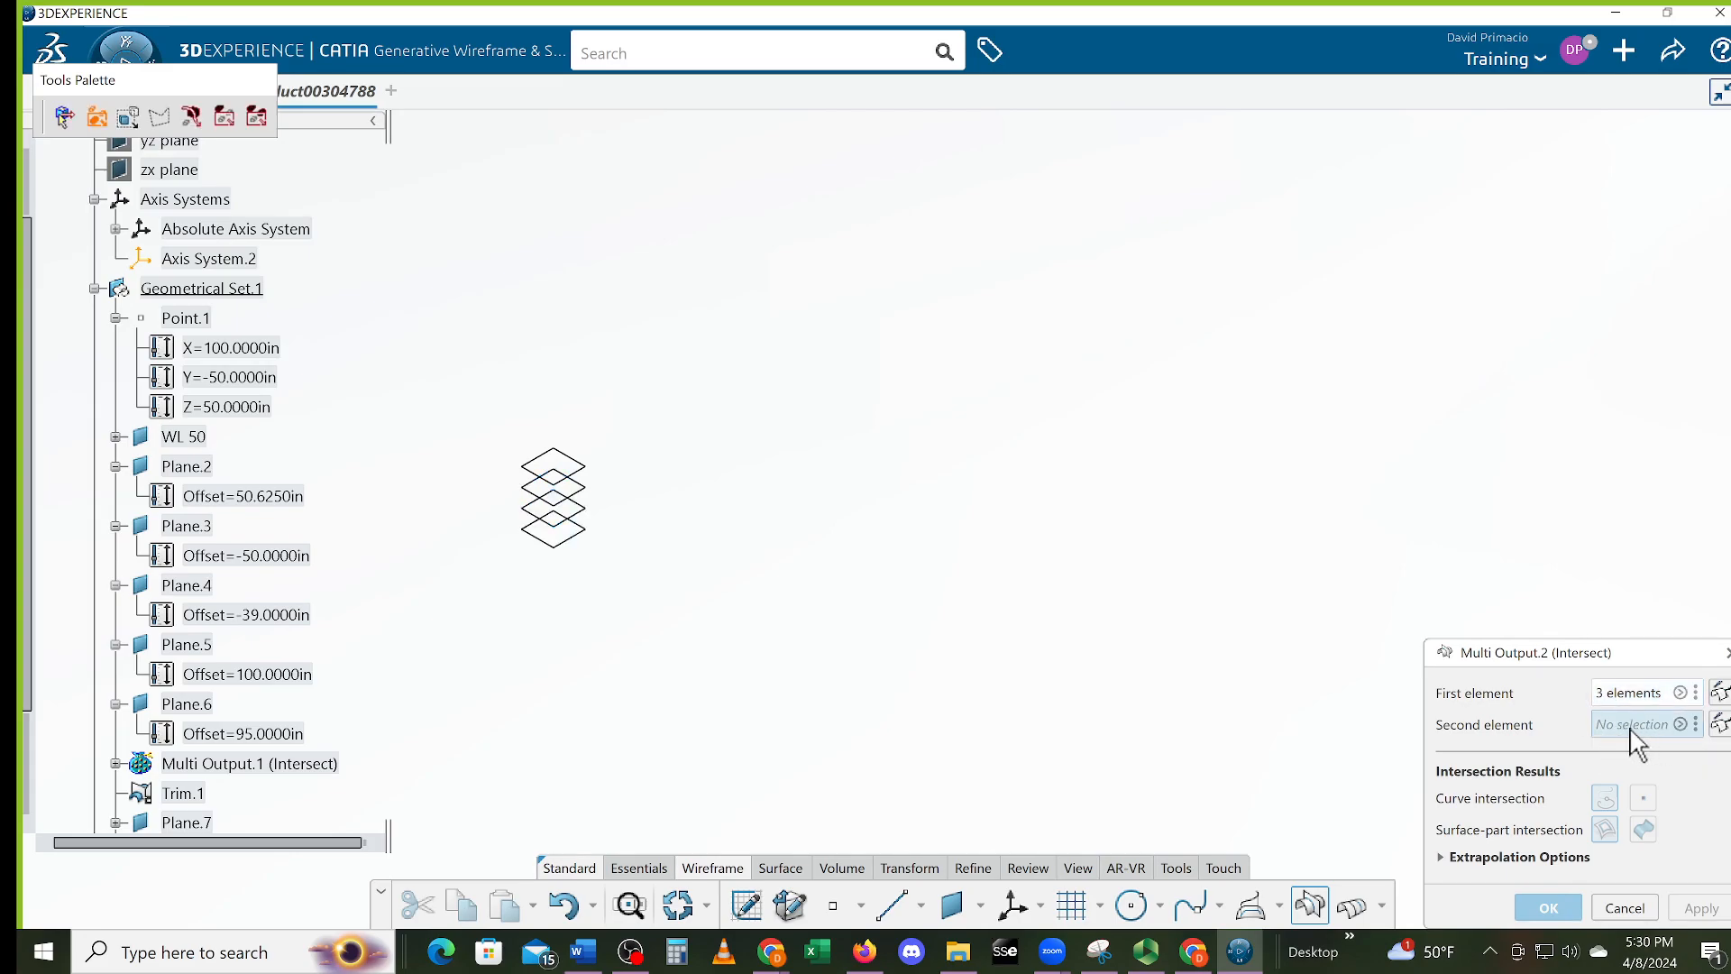
Box-select the three vertical planes as second elements, completing Multi Output.2's intersection lines
{"action": "middle_click_drag", "start_coordinate": [975, 617], "coordinate": [528, 534]}
{"action": "middle_click_drag", "start_coordinate": [1131, 597], "coordinate": [422, 827]}
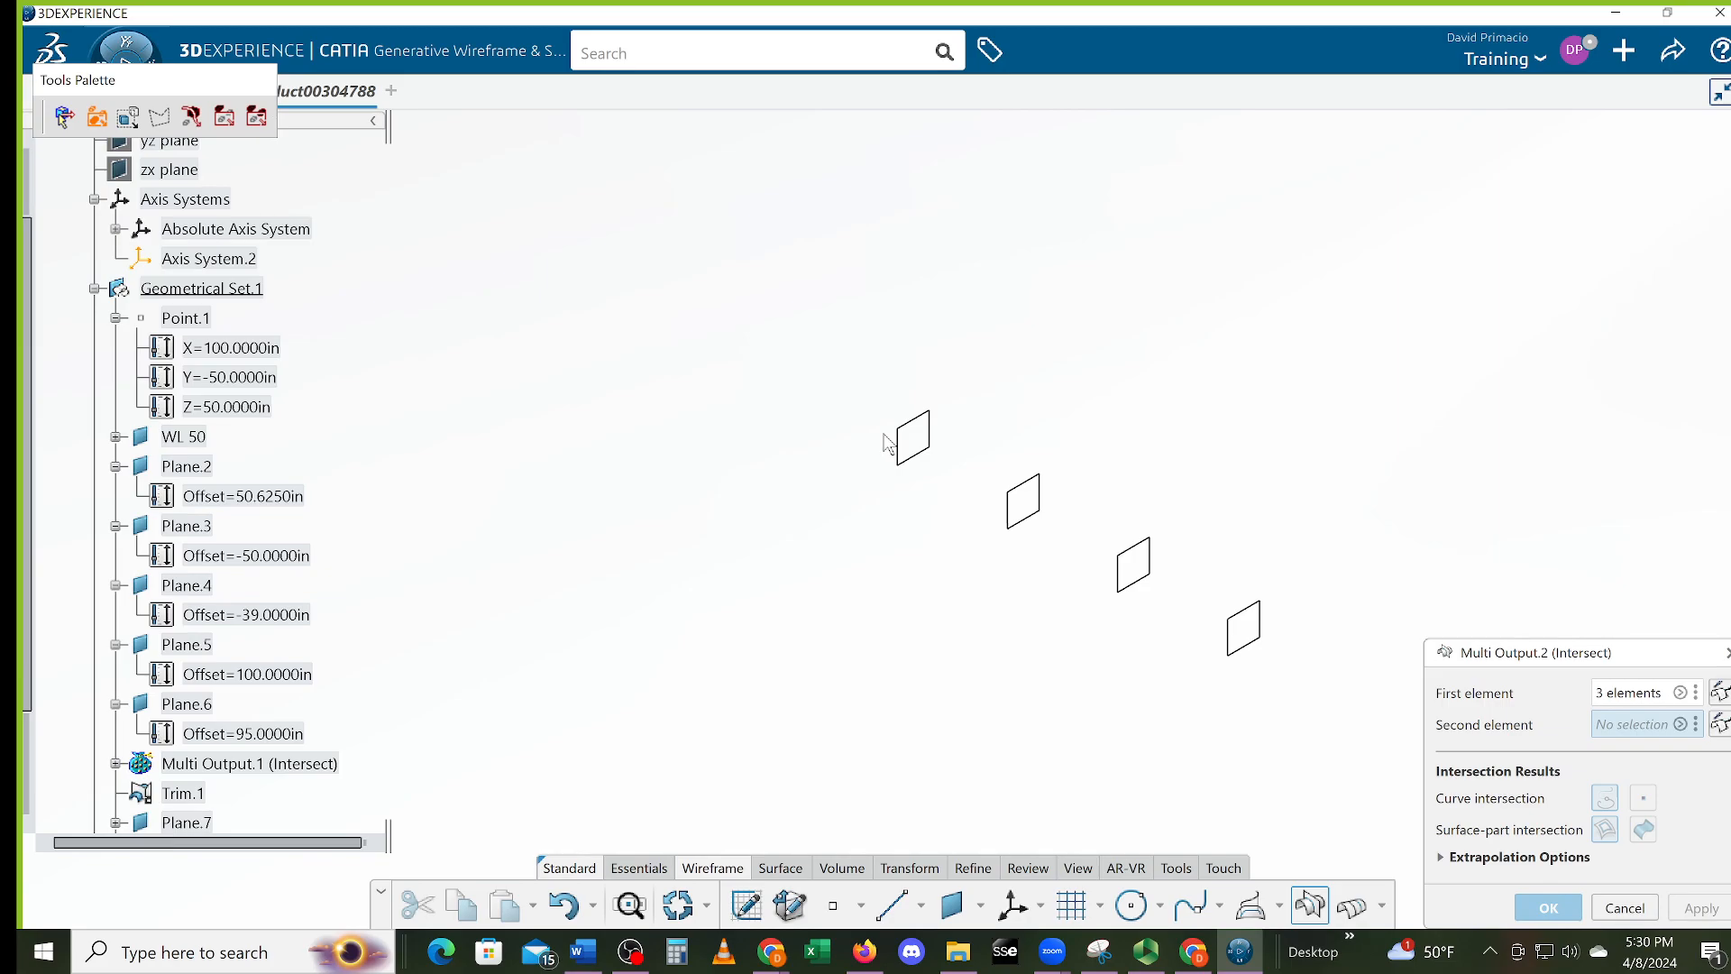
{"action": "left_click_drag", "start_coordinate": [844, 377], "coordinate": [1196, 629]}
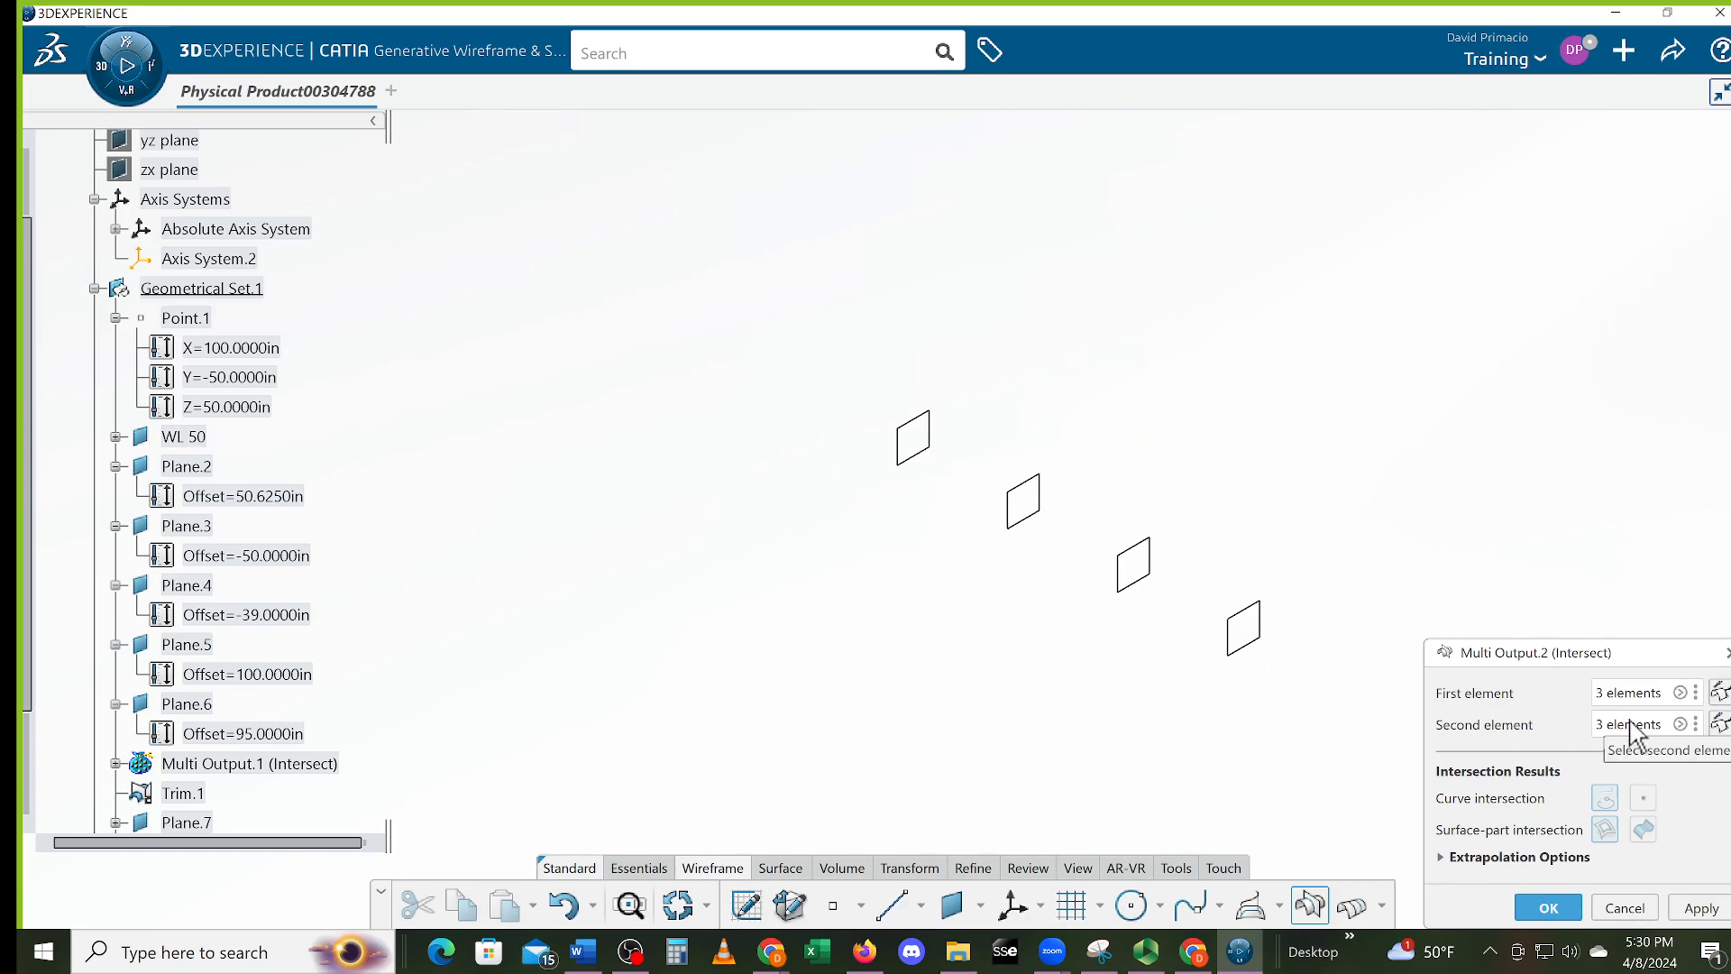
{"action": "middle_click_drag", "start_coordinate": [744, 476], "coordinate": [839, 745]}
{"action": "middle_click_drag", "start_coordinate": [671, 591], "coordinate": [689, 622]}
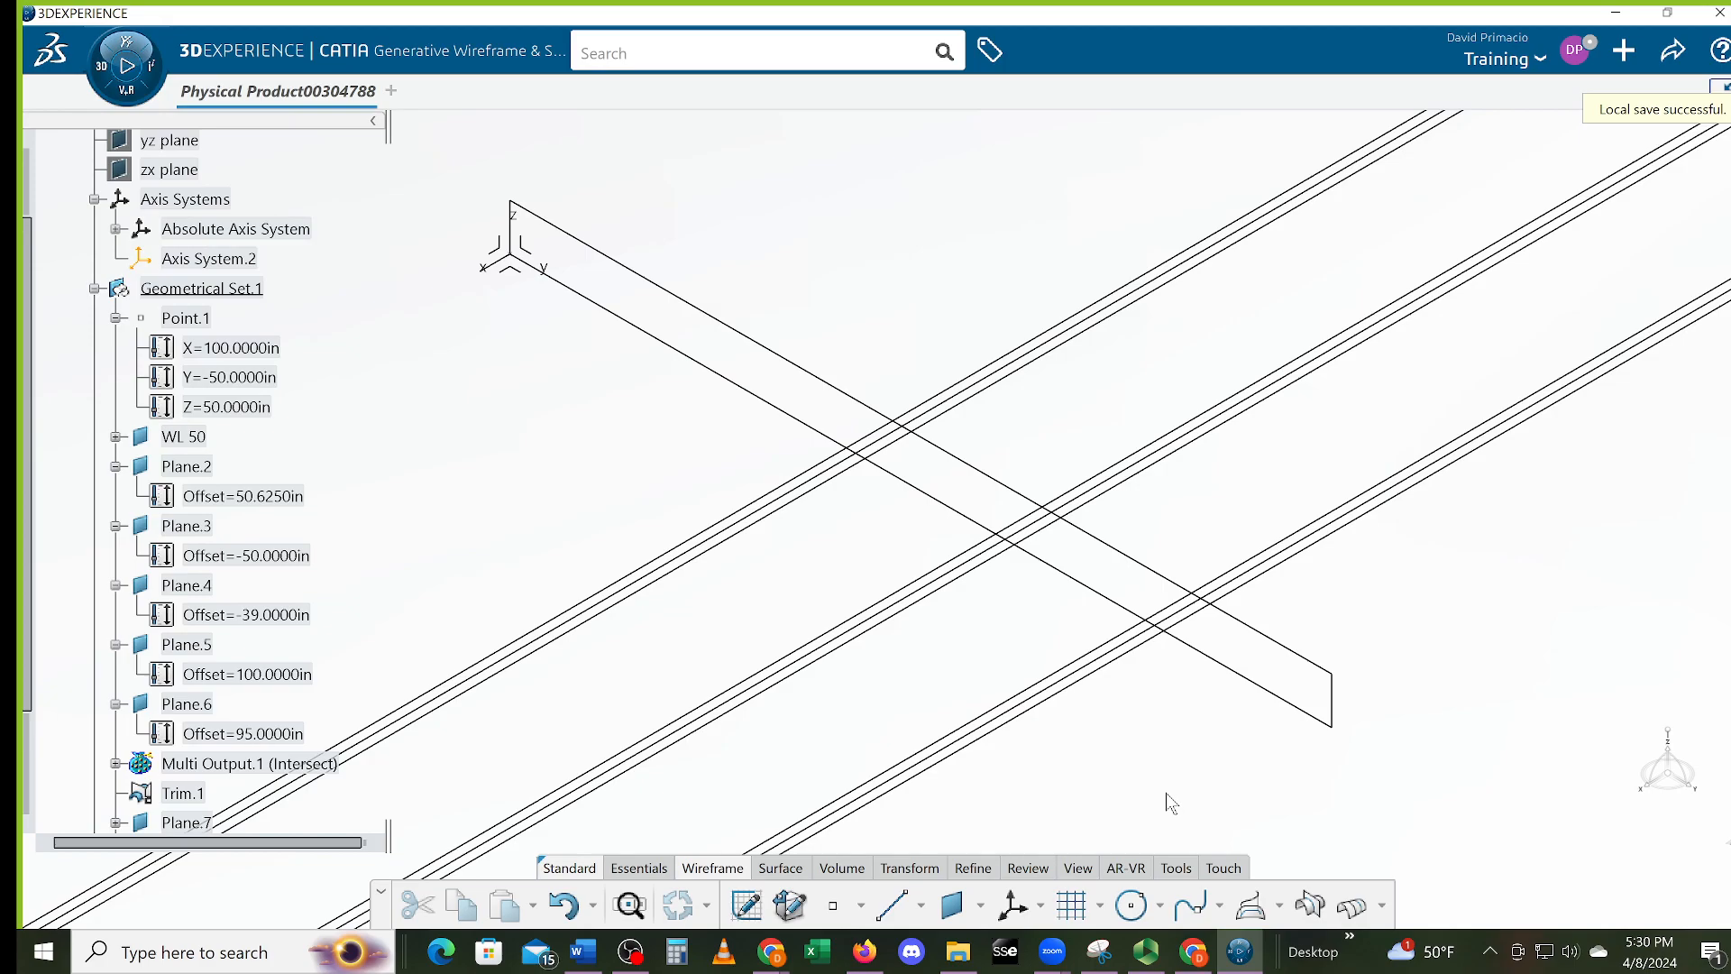
{"action": "mouse_move", "coordinate": [1174, 754]}
{"action": "middle_mouse_down"}
{"action": "mouse_move", "coordinate": [1141, 711]}
{"action": "mouse_move", "coordinate": [1237, 769]}
{"action": "mouse_move", "coordinate": [1178, 737]}
{"action": "middle_mouse_up"}
{"action": "middle_click", "coordinate": [1177, 736]}
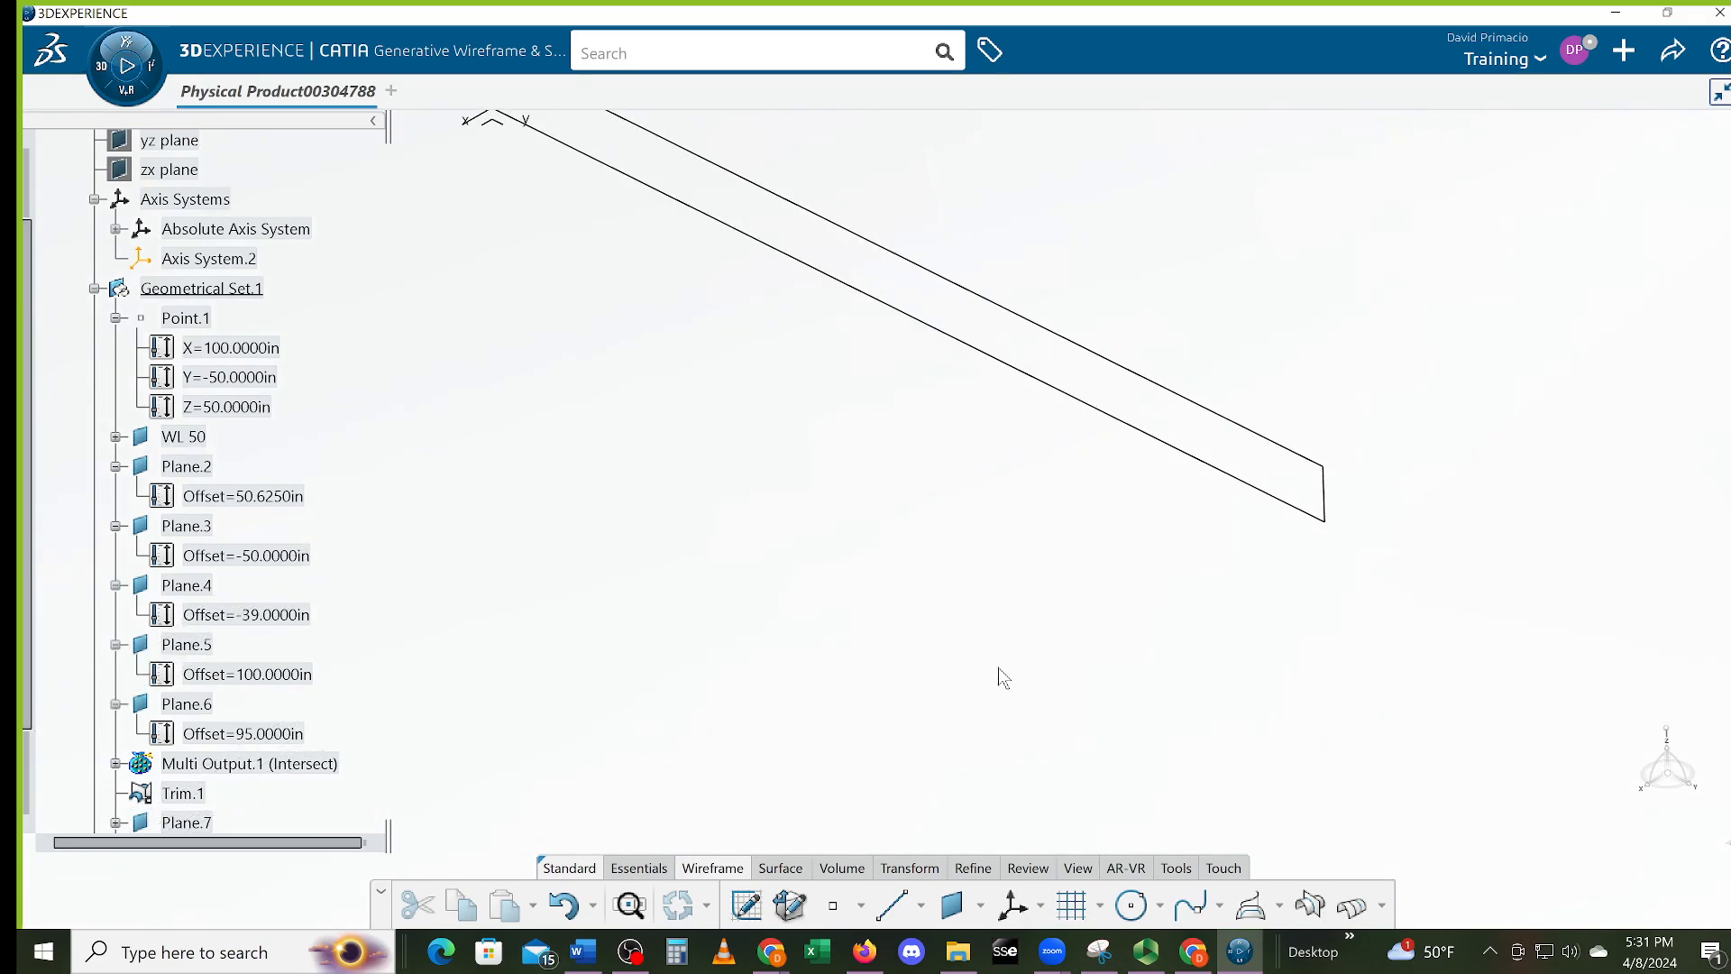
{"action": "middle_click_drag", "start_coordinate": [1022, 683], "coordinate": [985, 767]}
{"action": "middle_click_drag", "start_coordinate": [804, 595], "coordinate": [896, 712]}
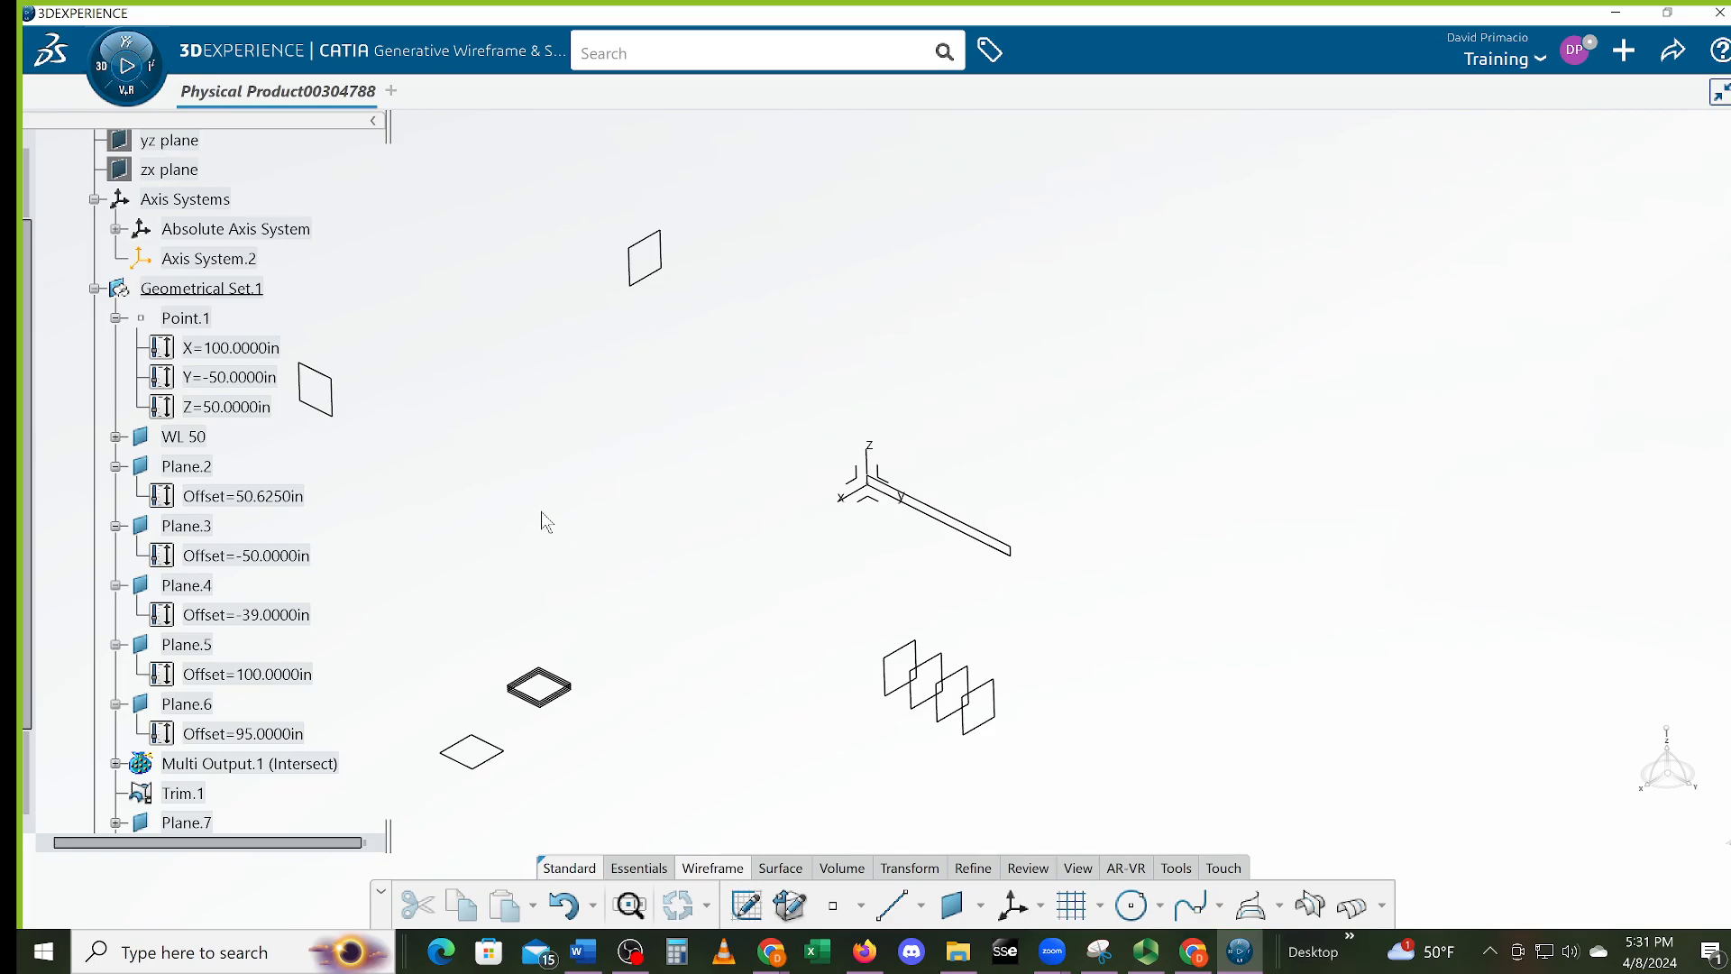
Start an intersection from Plane.5, box-selecting the offset planes as second elements
{"action": "left_click", "coordinate": [352, 413]}
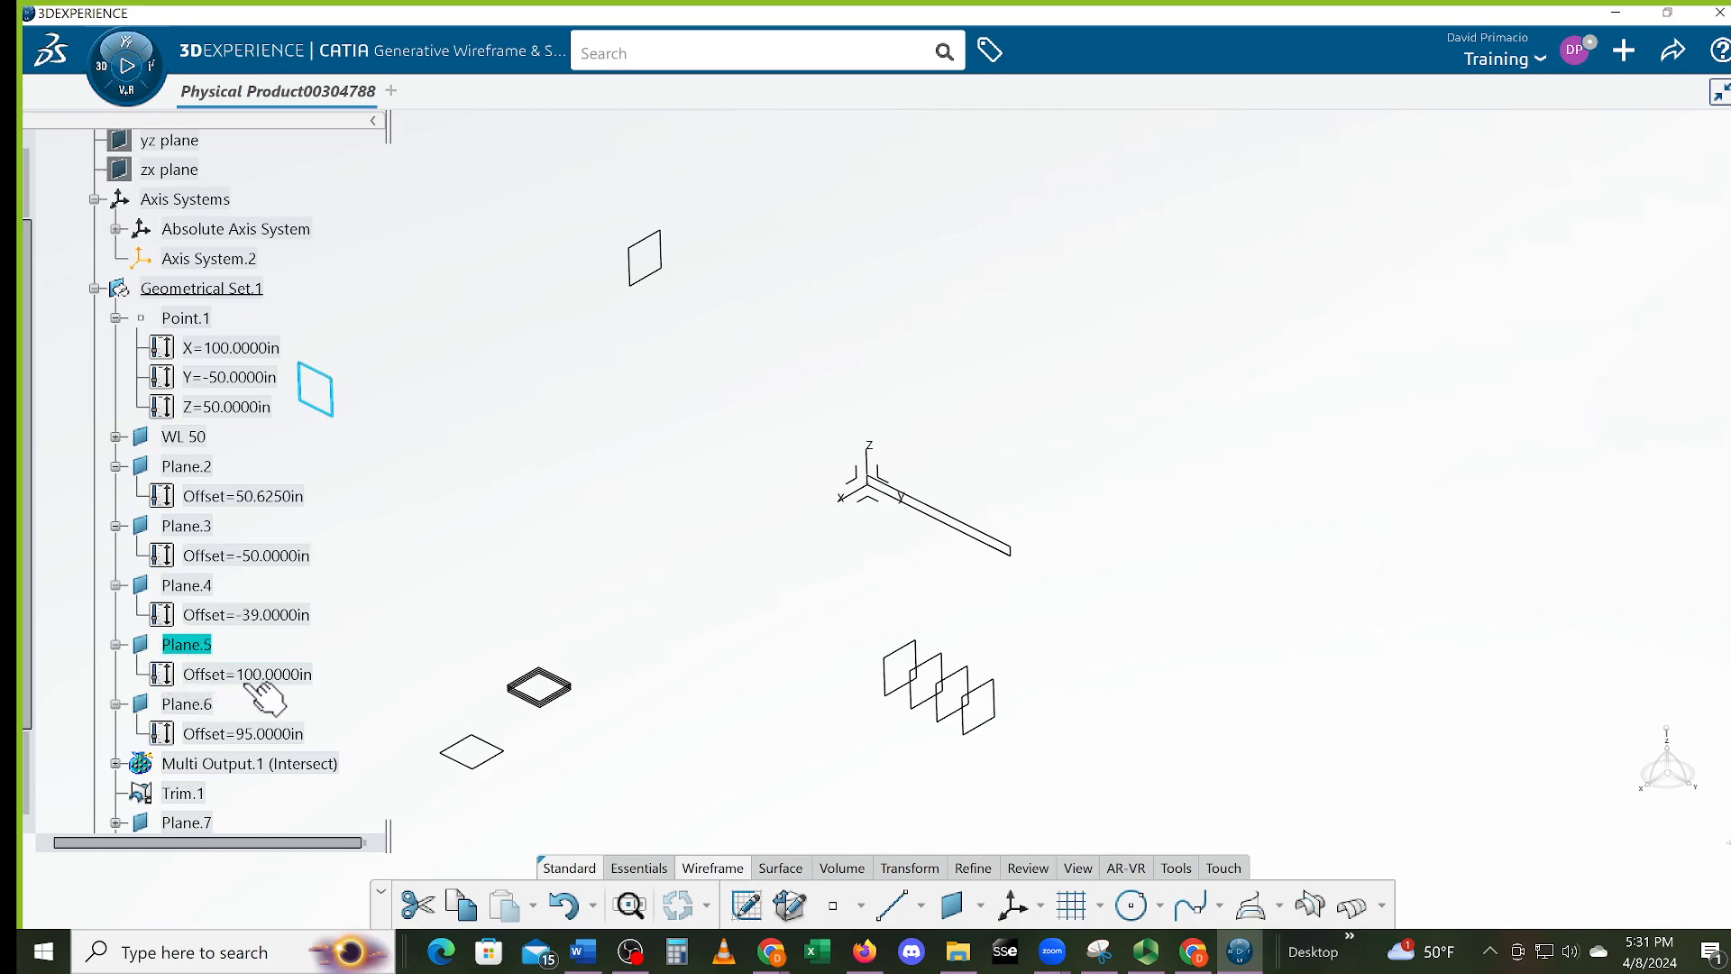
{"action": "middle_click_drag", "start_coordinate": [781, 636], "coordinate": [888, 598]}
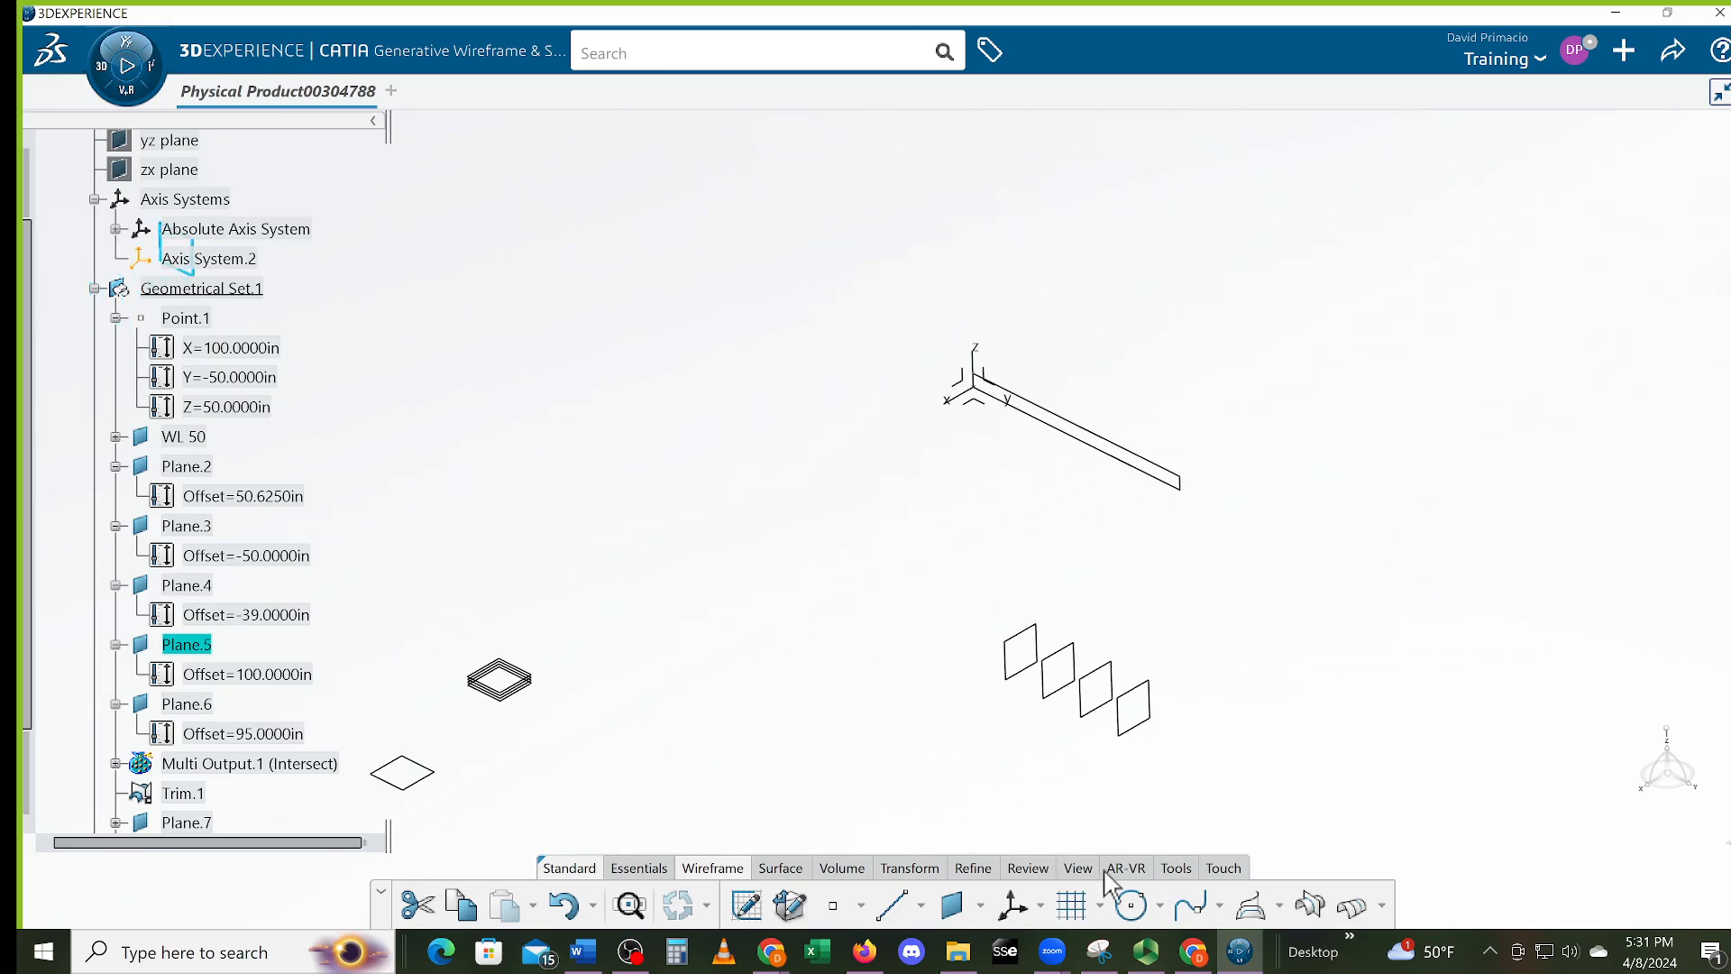
{"action": "left_click", "coordinate": [1312, 906]}
{"action": "middle_click_drag", "start_coordinate": [974, 680], "coordinate": [921, 582]}
{"action": "left_click_drag", "start_coordinate": [912, 576], "coordinate": [1237, 835]}
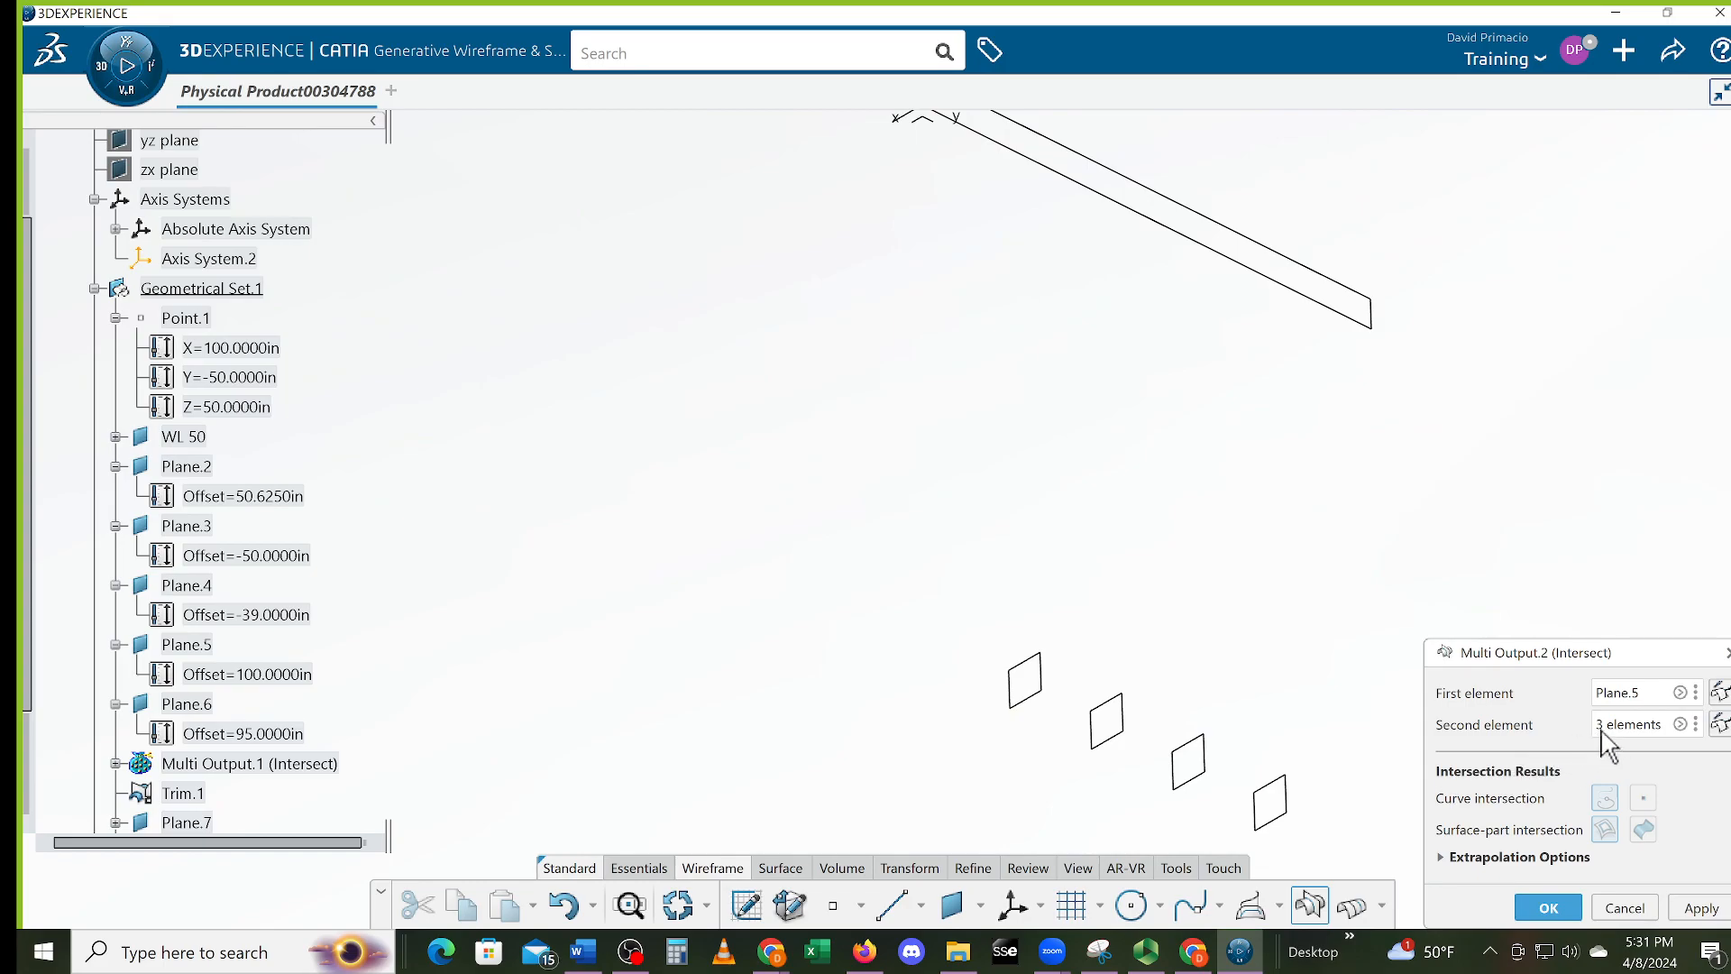
{"action": "middle_click_drag", "start_coordinate": [715, 704], "coordinate": [1222, 623]}
{"action": "mouse_move", "coordinate": [712, 682]}
{"action": "middle_mouse_down"}
{"action": "mouse_move", "coordinate": [1196, 590]}
{"action": "mouse_move", "coordinate": [944, 630]}
{"action": "mouse_move", "coordinate": [943, 658]}
{"action": "mouse_move", "coordinate": [941, 473]}
{"action": "mouse_move", "coordinate": [935, 592]}
{"action": "mouse_move", "coordinate": [952, 492]}
{"action": "middle_mouse_up"}
Add Plane.12, Plane.11 and Plane.10 to the second elements and confirm the intersection
{"action": "left_click", "coordinate": [1680, 724]}
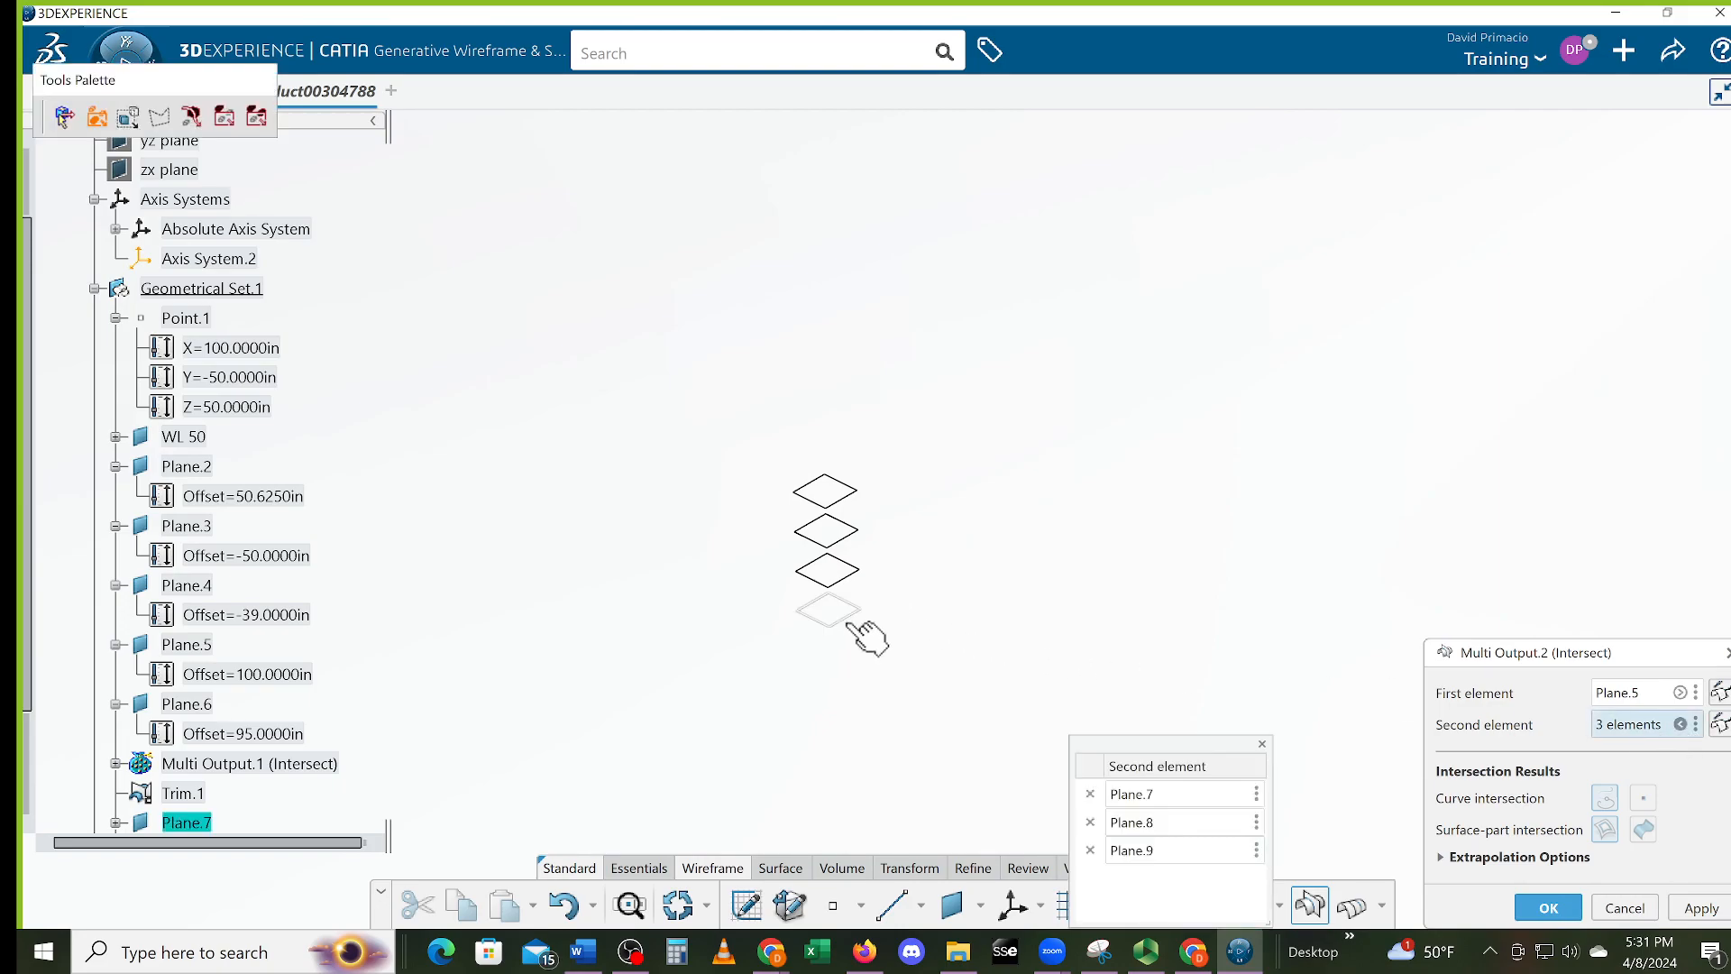
{"action": "left_click", "coordinate": [858, 611]}
{"action": "left_click", "coordinate": [846, 579]}
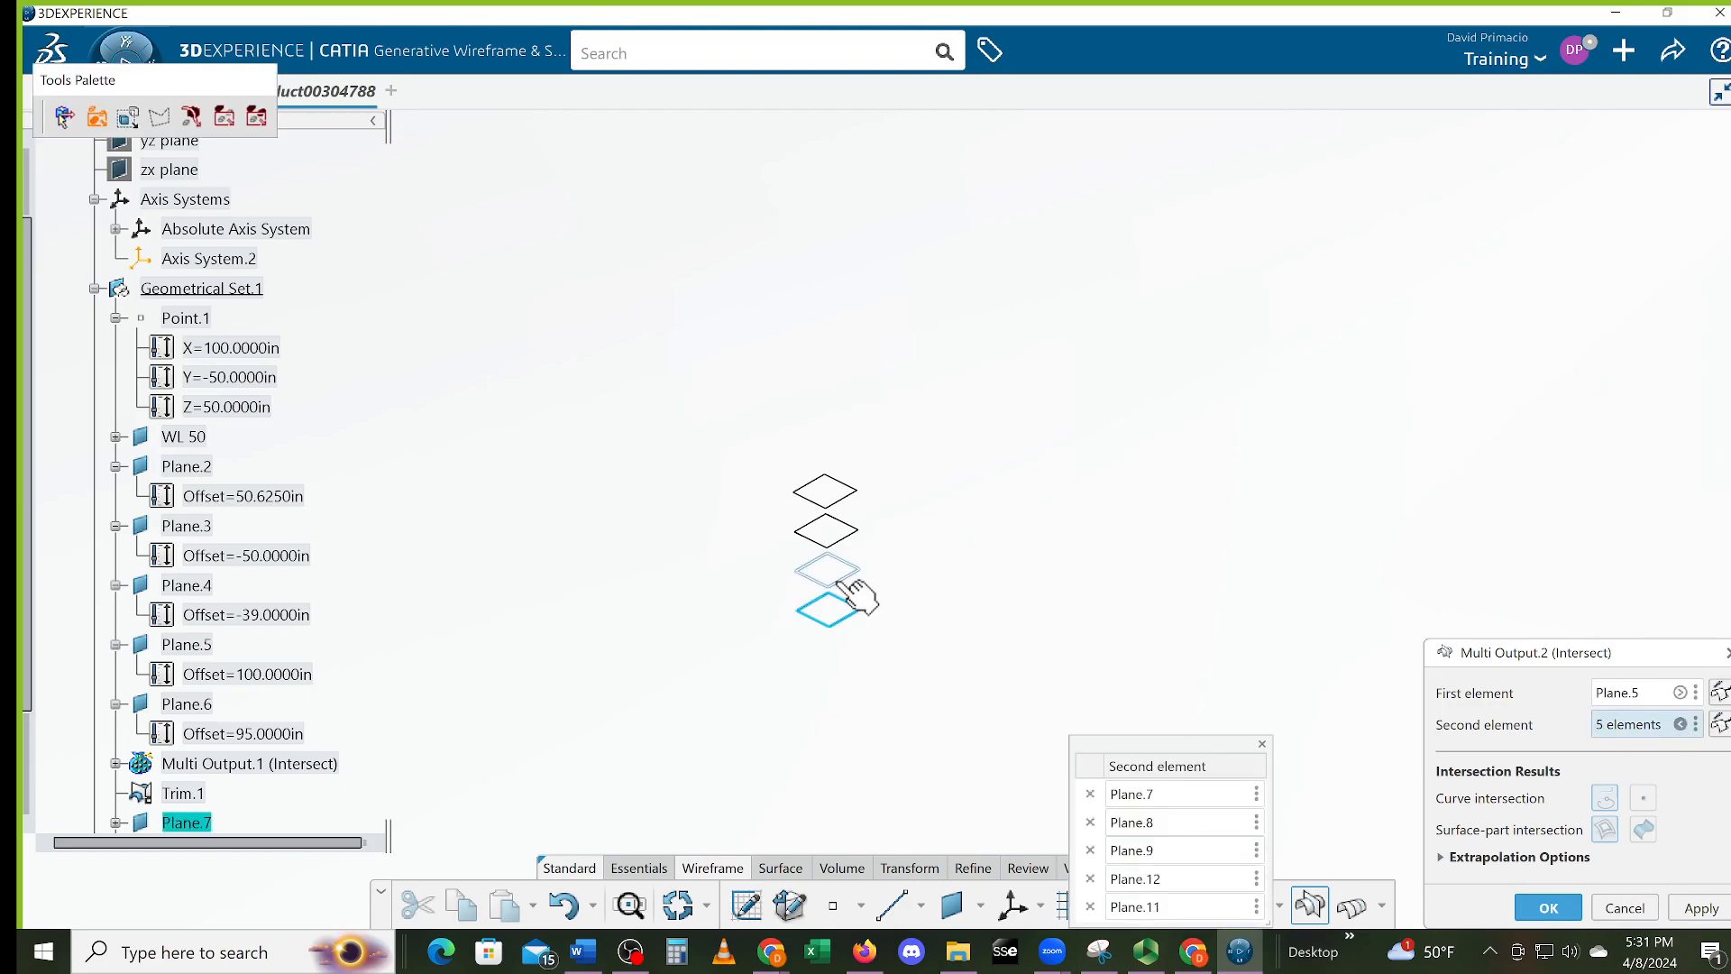
{"action": "left_click", "coordinate": [846, 547]}
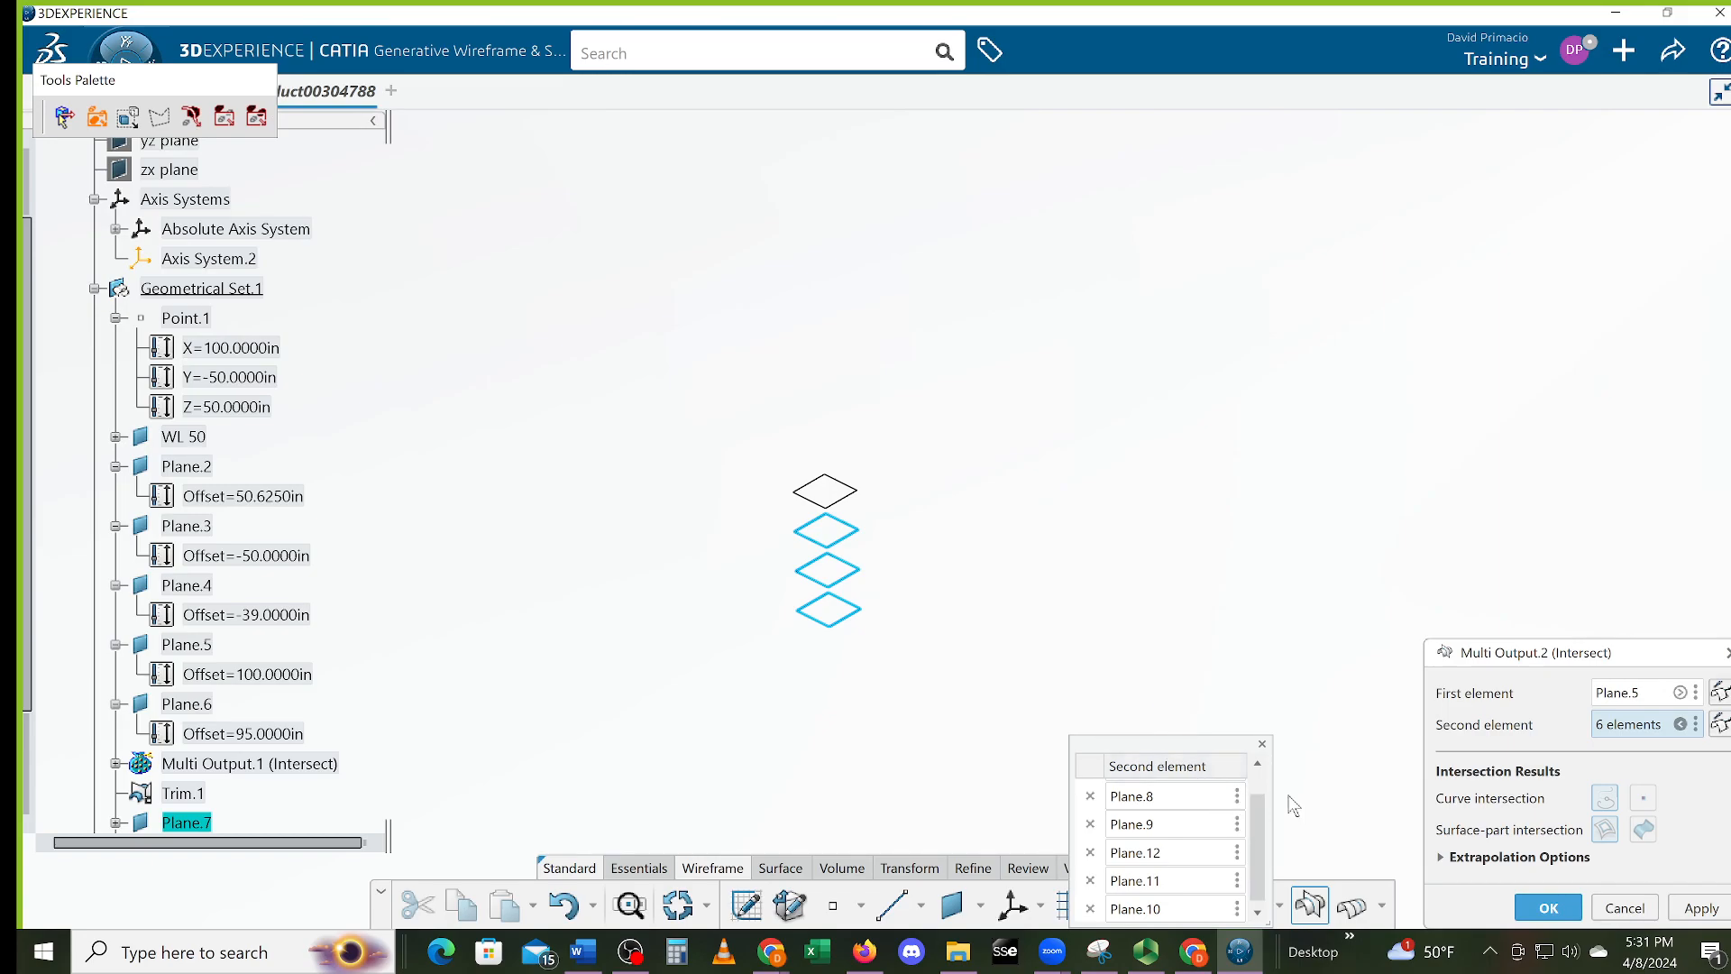
{"action": "left_click", "coordinate": [1262, 745]}
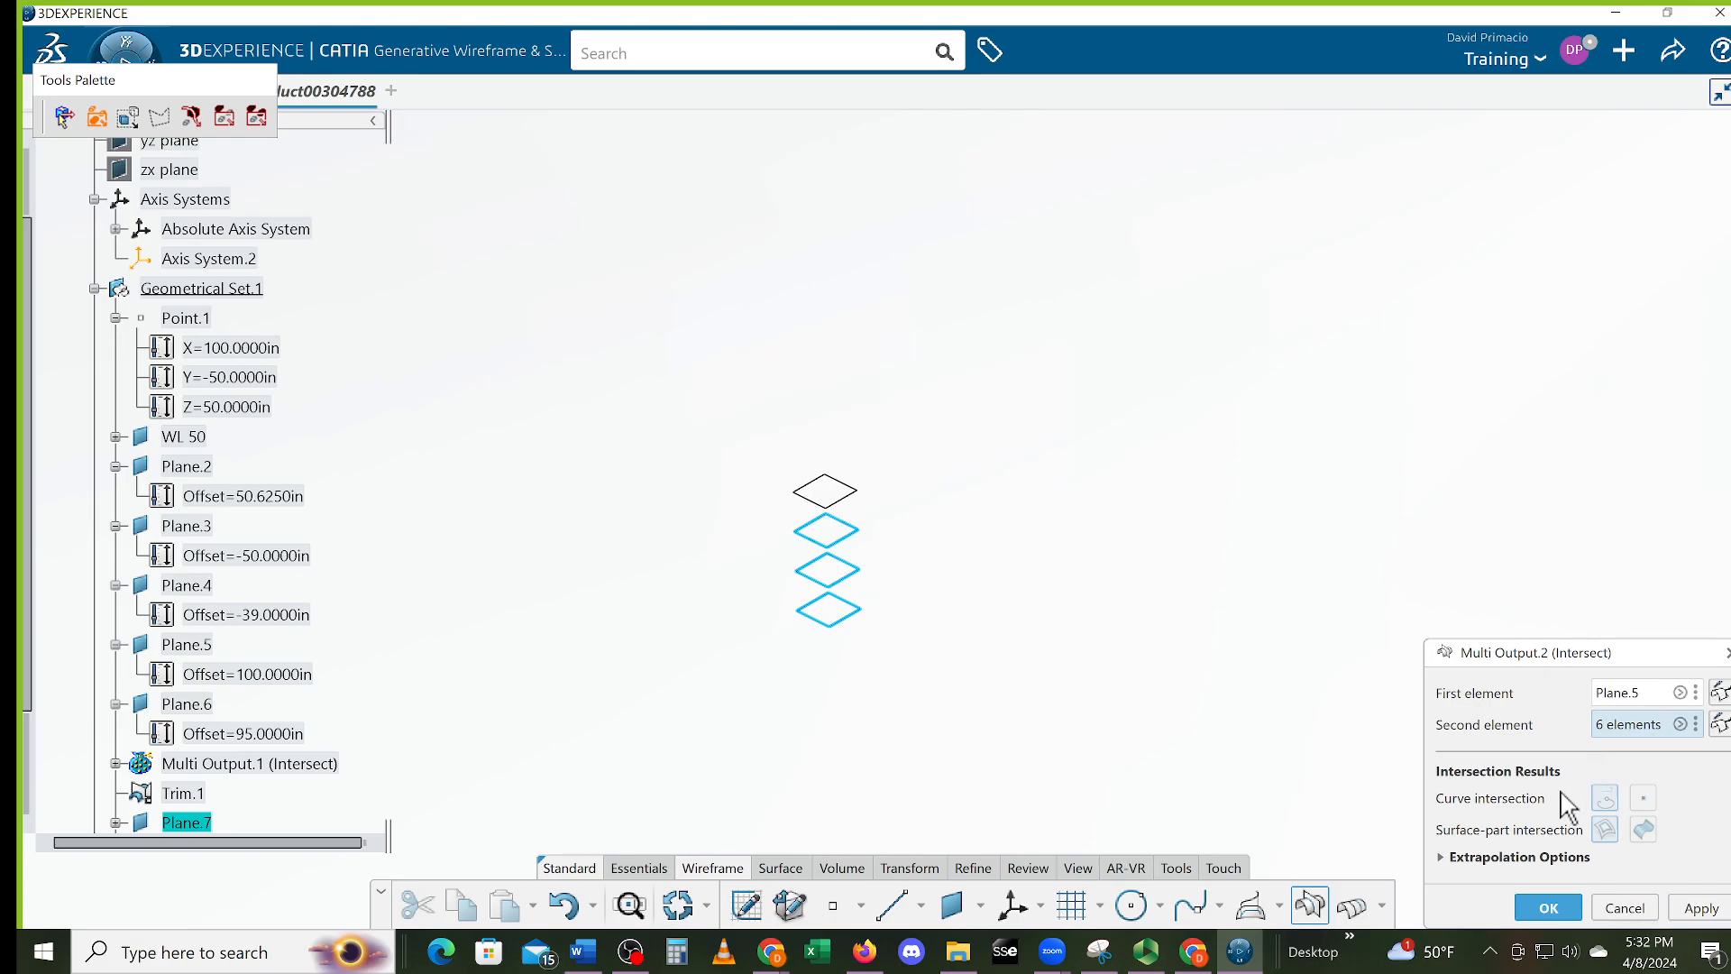
{"action": "left_click", "coordinate": [1547, 908]}
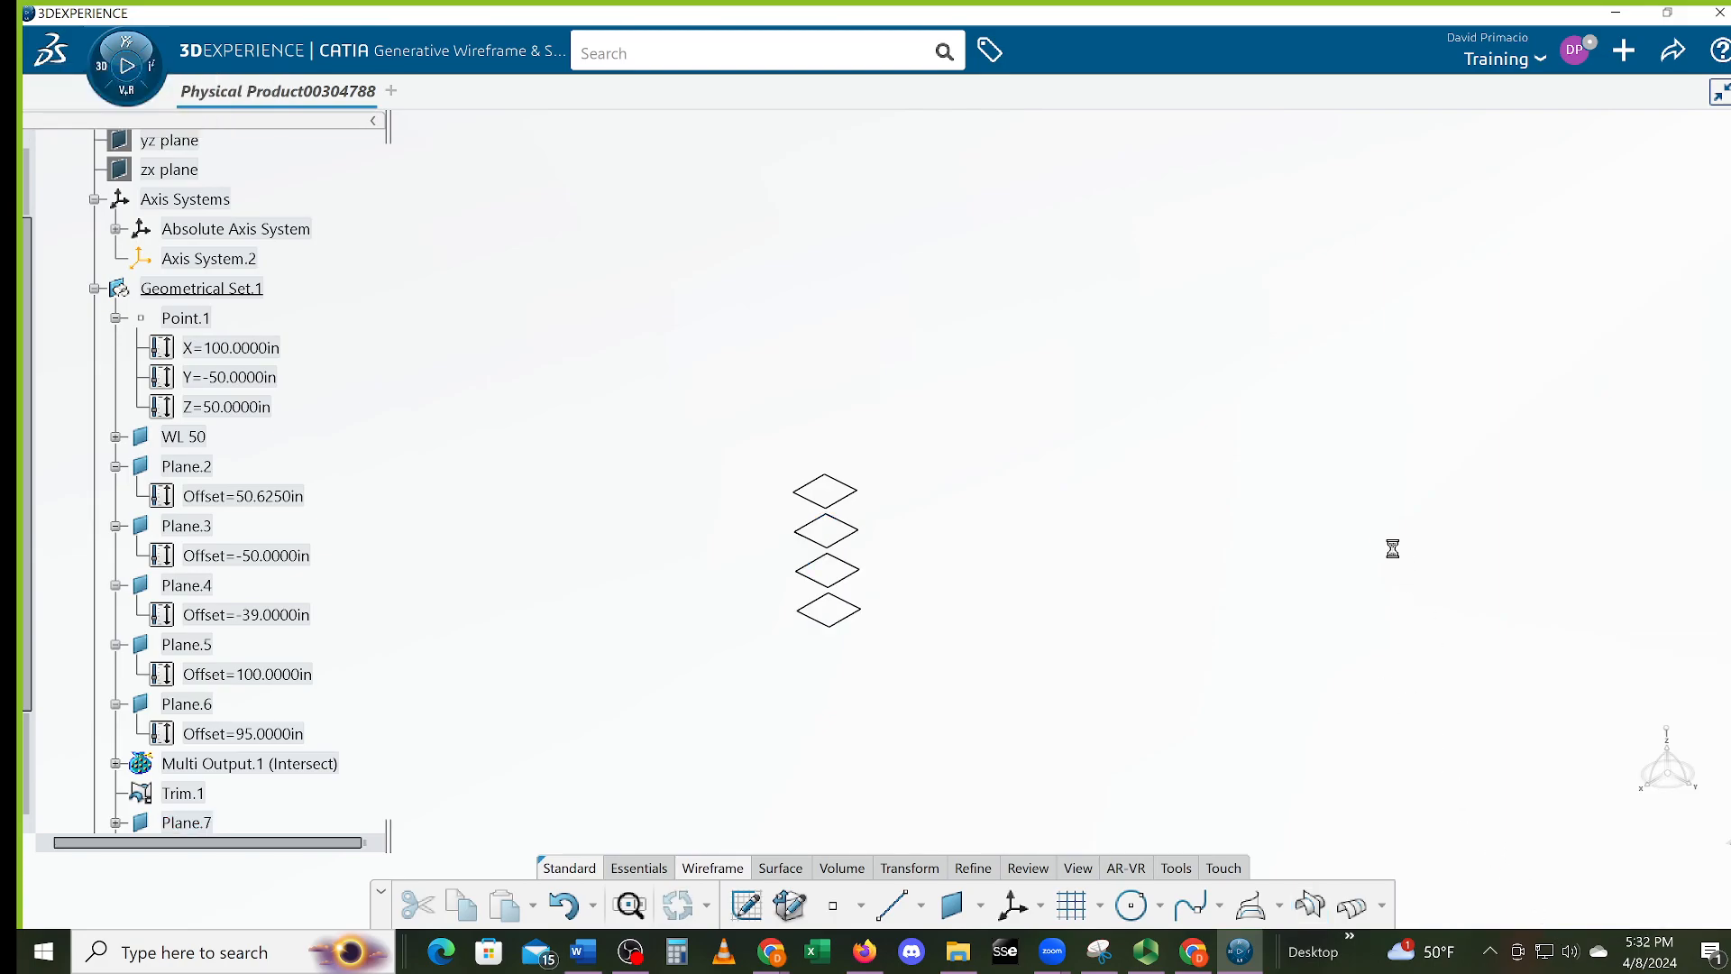
Bring the crossing intersection lines into view and select the vertical line with the Transform tools shown
{"action": "mouse_move", "coordinate": [1217, 557]}
{"action": "middle_mouse_down"}
{"action": "mouse_move", "coordinate": [1202, 611]}
{"action": "mouse_move", "coordinate": [1252, 413]}
{"action": "mouse_move", "coordinate": [985, 636]}
{"action": "mouse_move", "coordinate": [1191, 604]}
{"action": "mouse_move", "coordinate": [1113, 630]}
{"action": "mouse_move", "coordinate": [1136, 587]}
{"action": "mouse_move", "coordinate": [1388, 541]}
{"action": "mouse_move", "coordinate": [970, 684]}
{"action": "mouse_move", "coordinate": [1314, 707]}
{"action": "mouse_move", "coordinate": [1118, 740]}
{"action": "mouse_move", "coordinate": [1116, 676]}
{"action": "mouse_move", "coordinate": [1233, 738]}
{"action": "mouse_move", "coordinate": [1017, 673]}
{"action": "mouse_move", "coordinate": [1204, 762]}
{"action": "mouse_move", "coordinate": [1183, 675]}
{"action": "middle_mouse_up"}
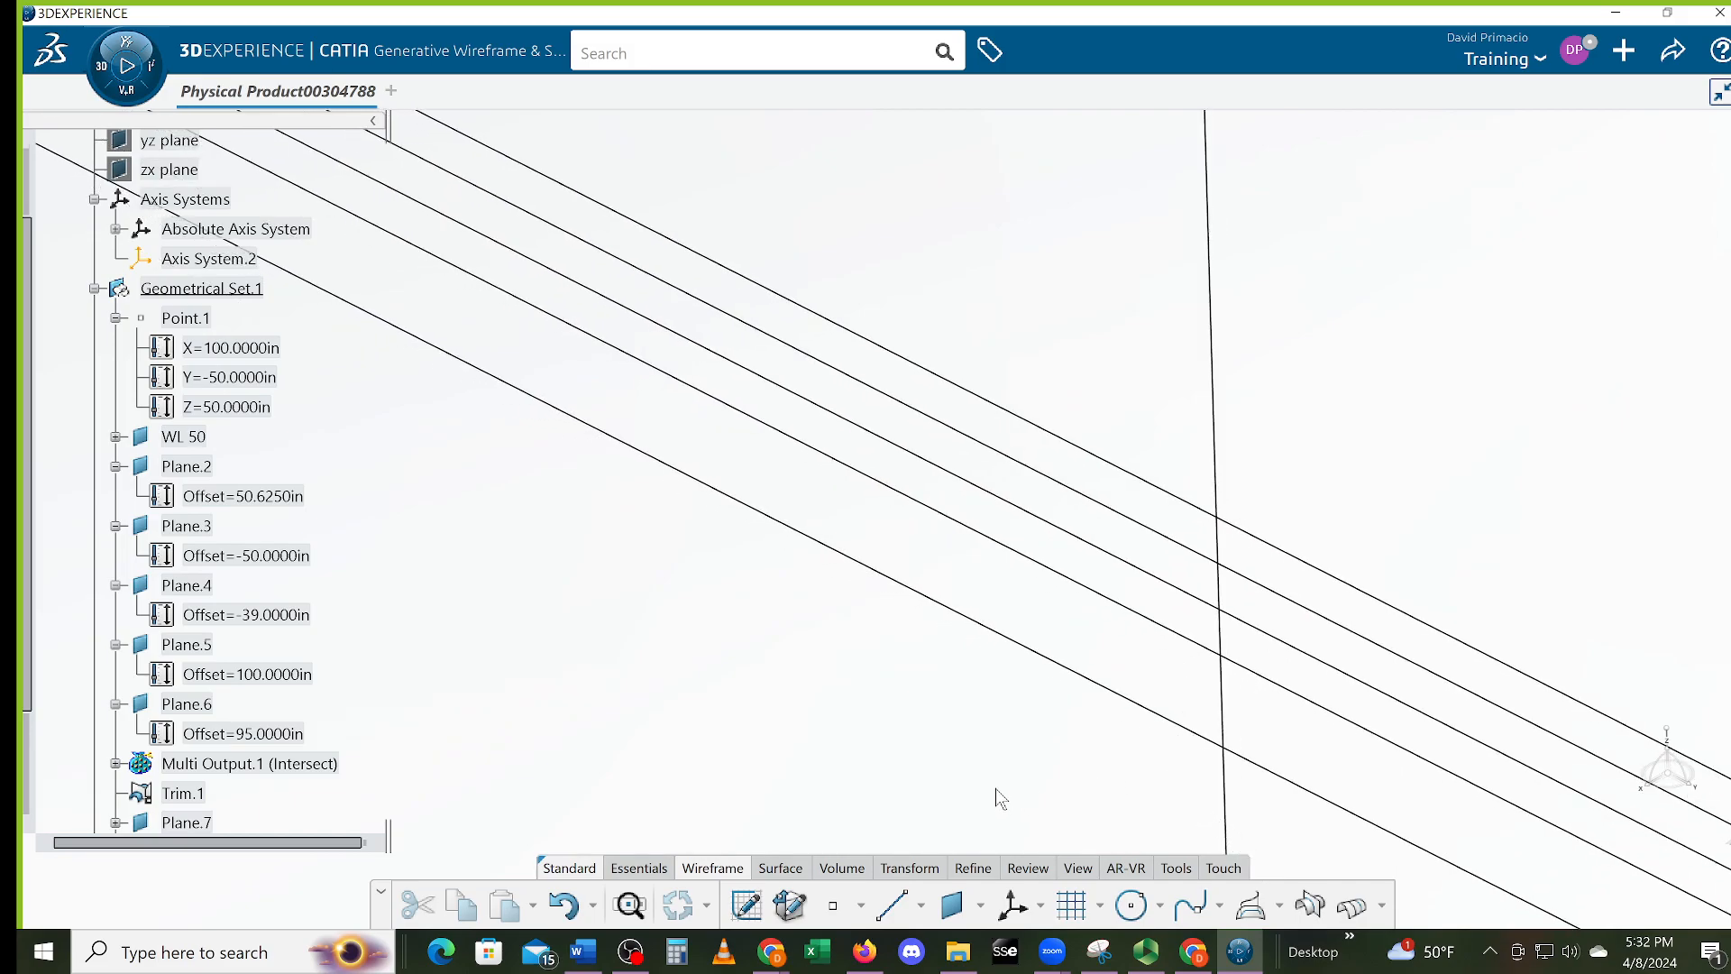
{"action": "middle_click_drag", "start_coordinate": [965, 792], "coordinate": [903, 816]}
{"action": "left_click", "coordinate": [908, 868]}
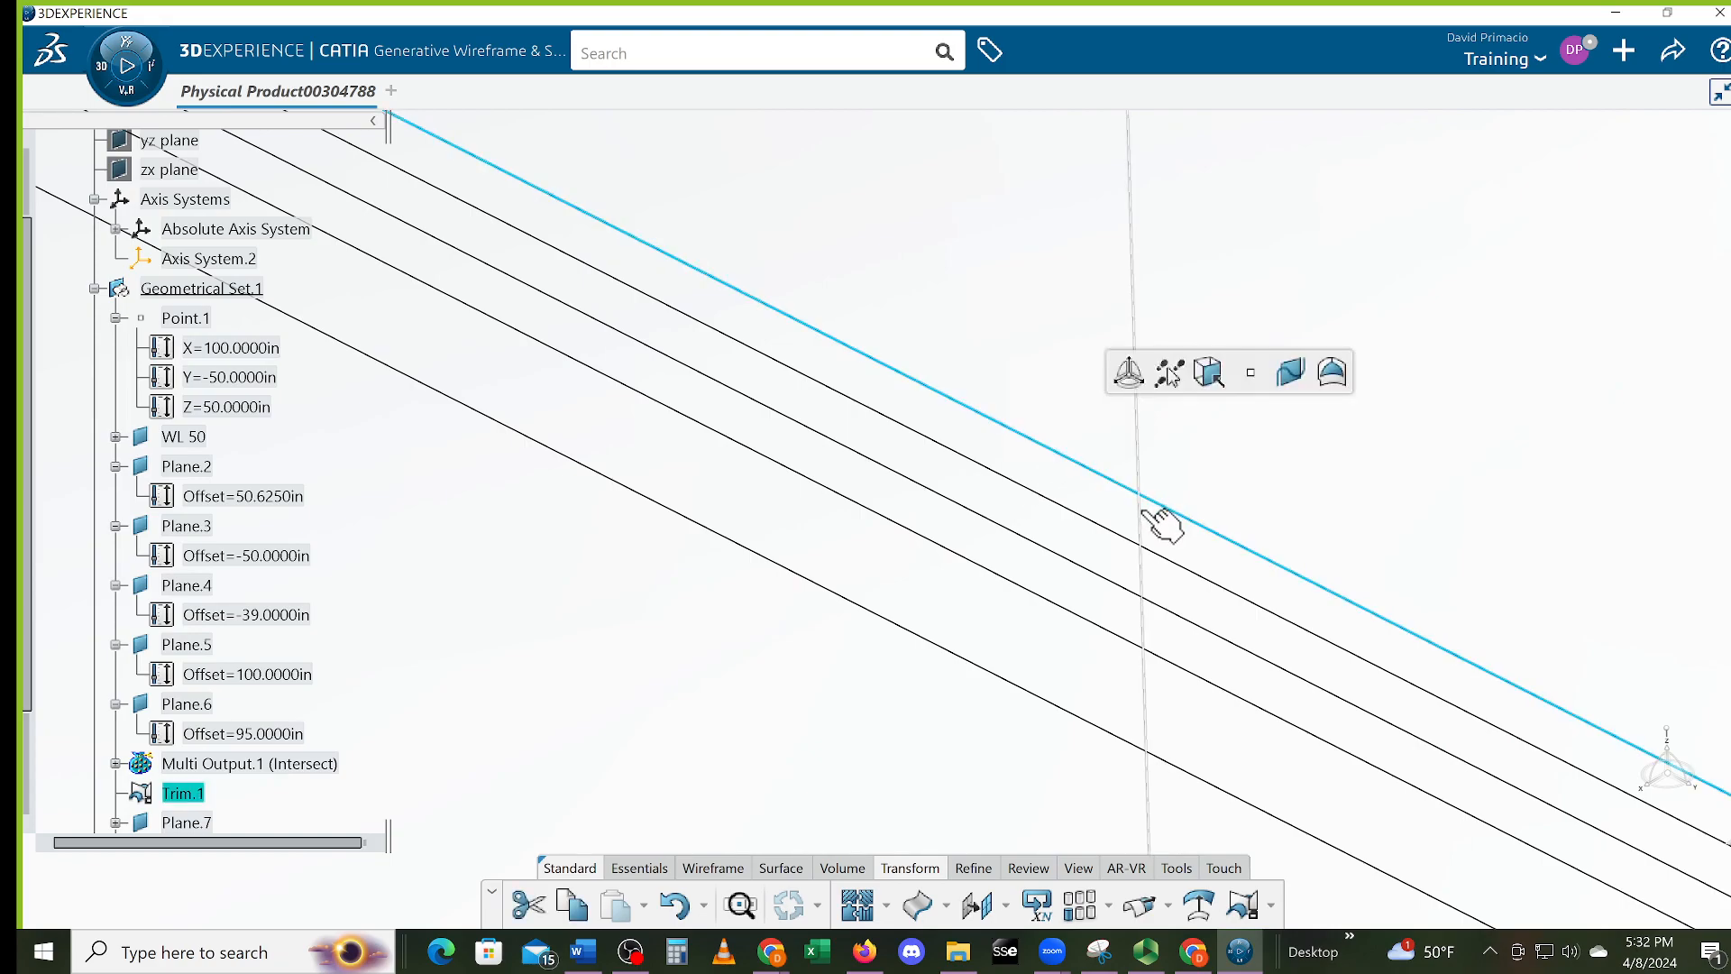
{"action": "left_click", "coordinate": [1141, 532]}
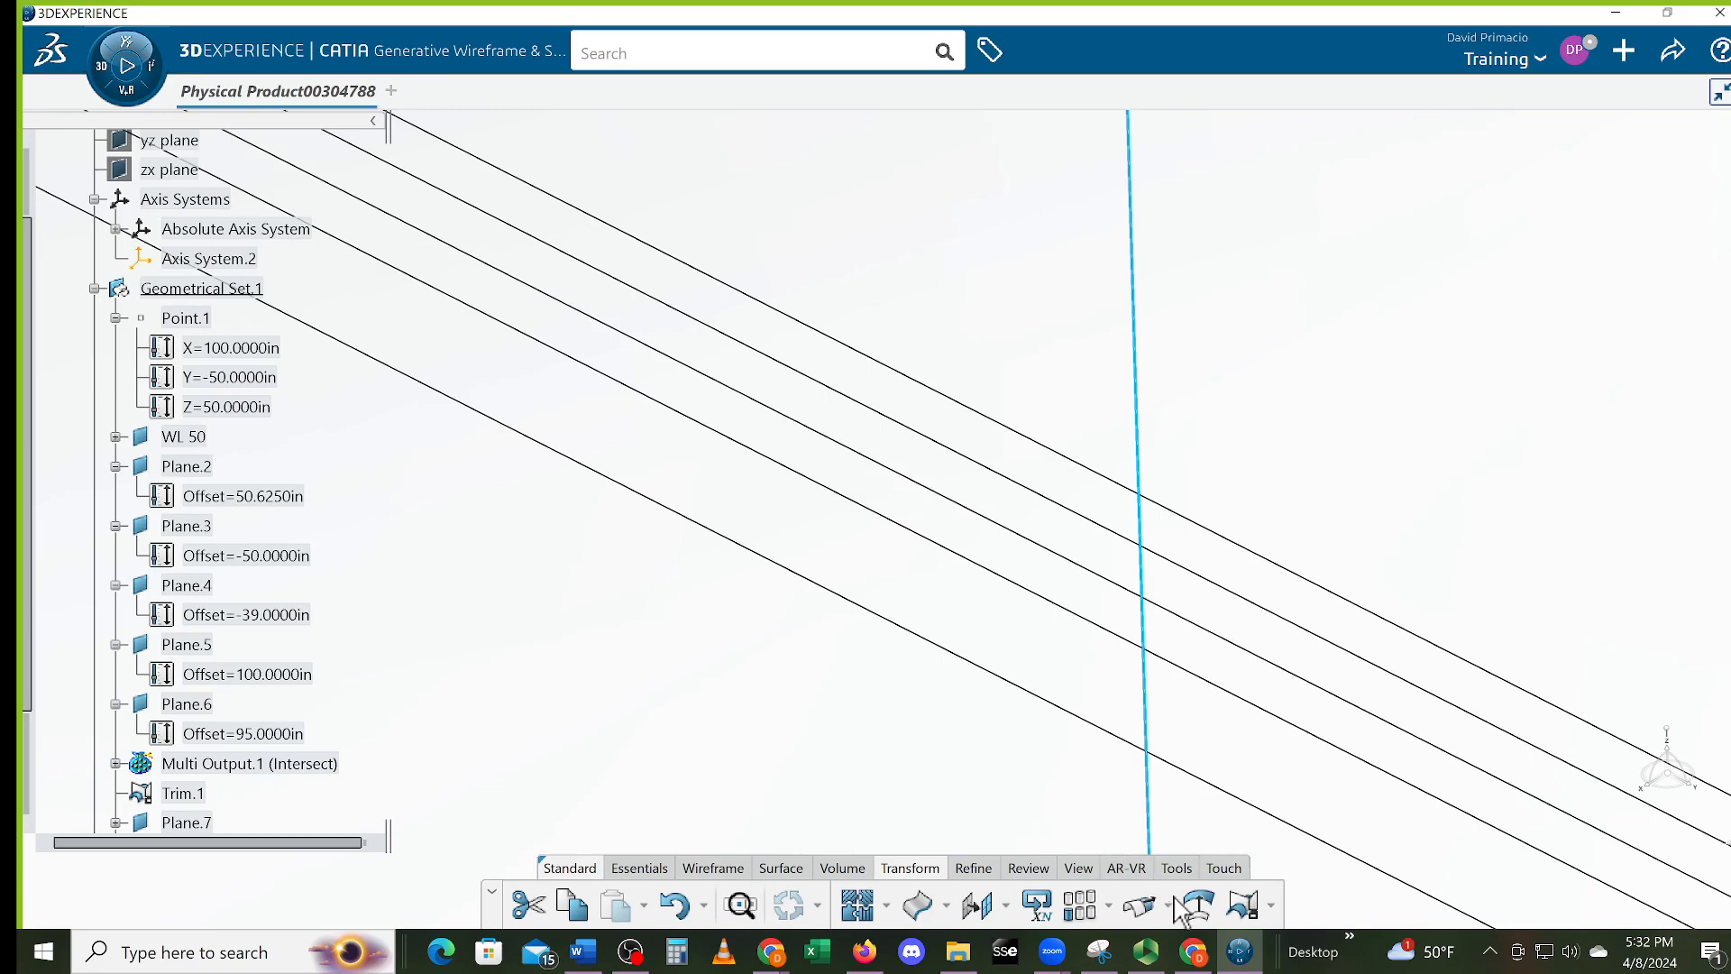
Try trimming Intersect.7 with Trim.1, cancel after the warning, and start a Split instead
{"action": "left_click", "coordinate": [1244, 905]}
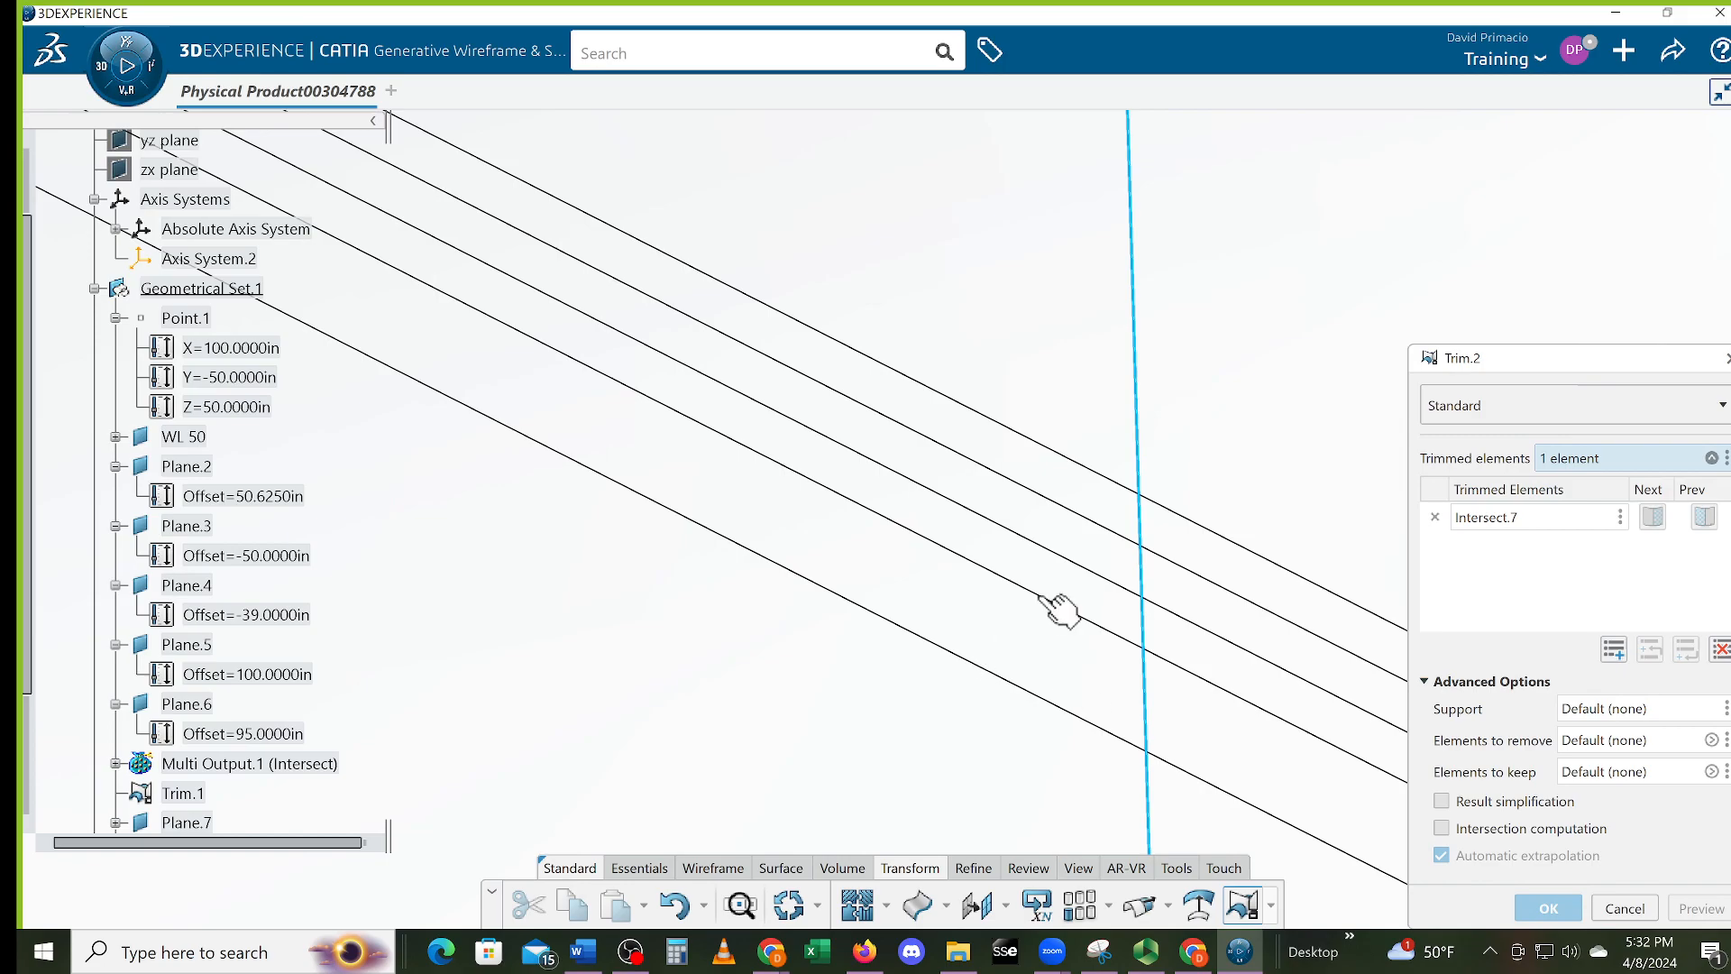
{"action": "left_click", "coordinate": [1069, 458]}
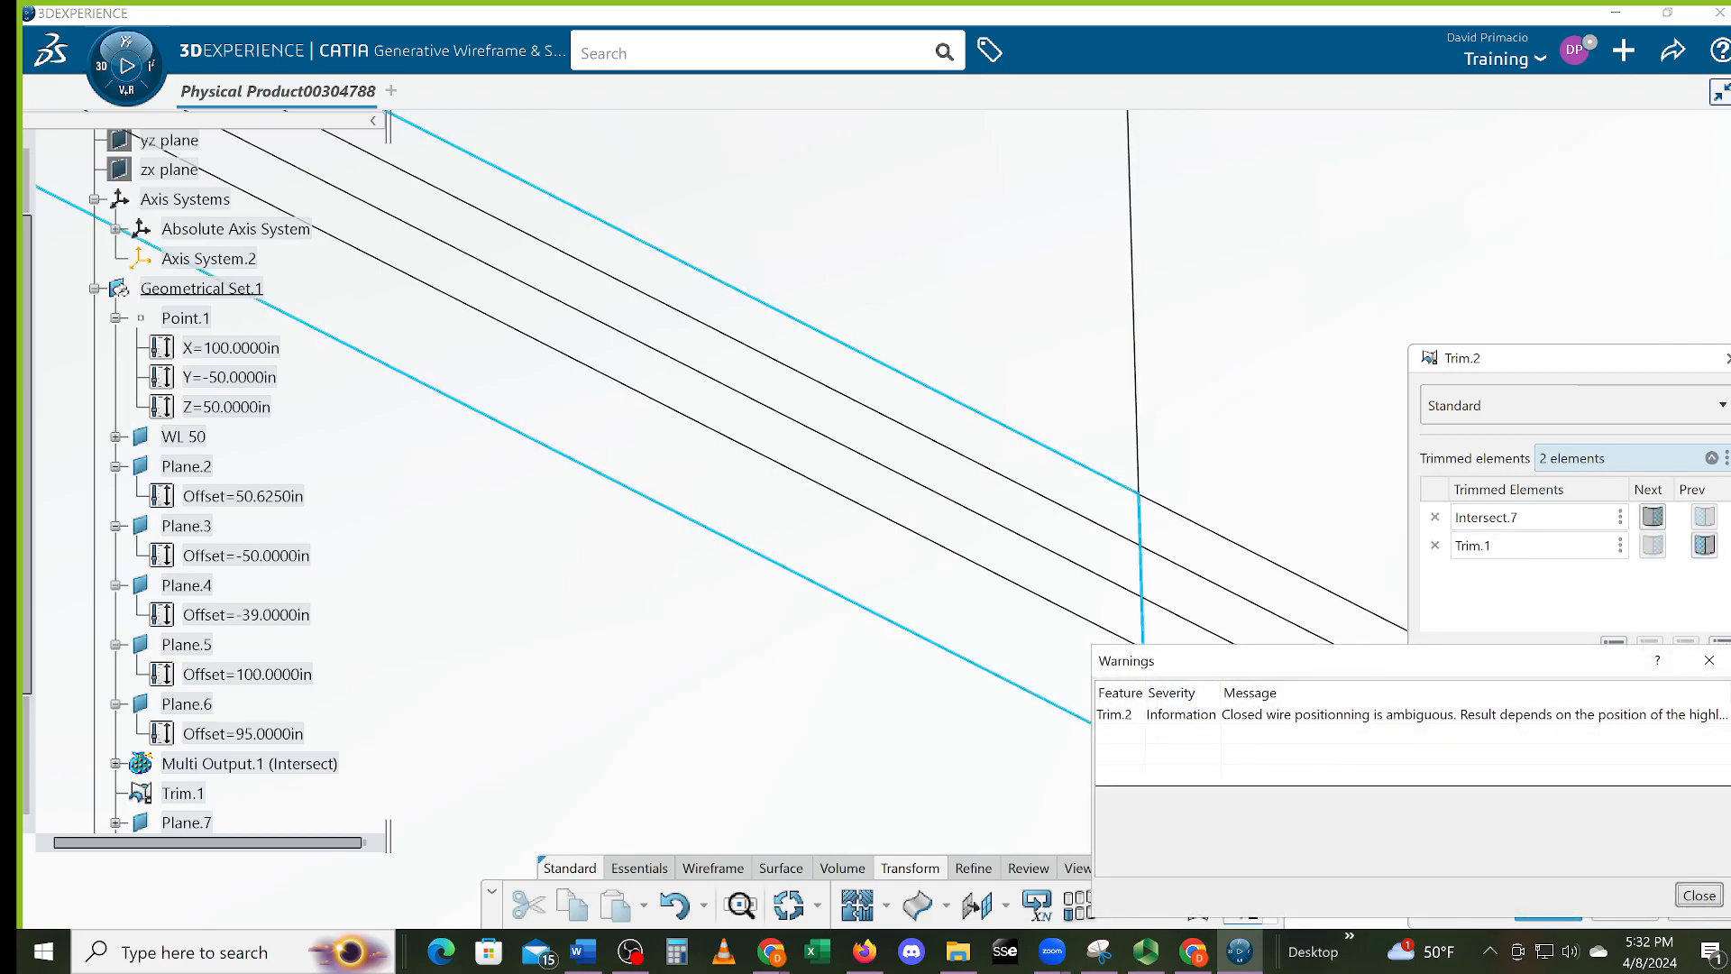
{"action": "left_click", "coordinate": [1688, 897]}
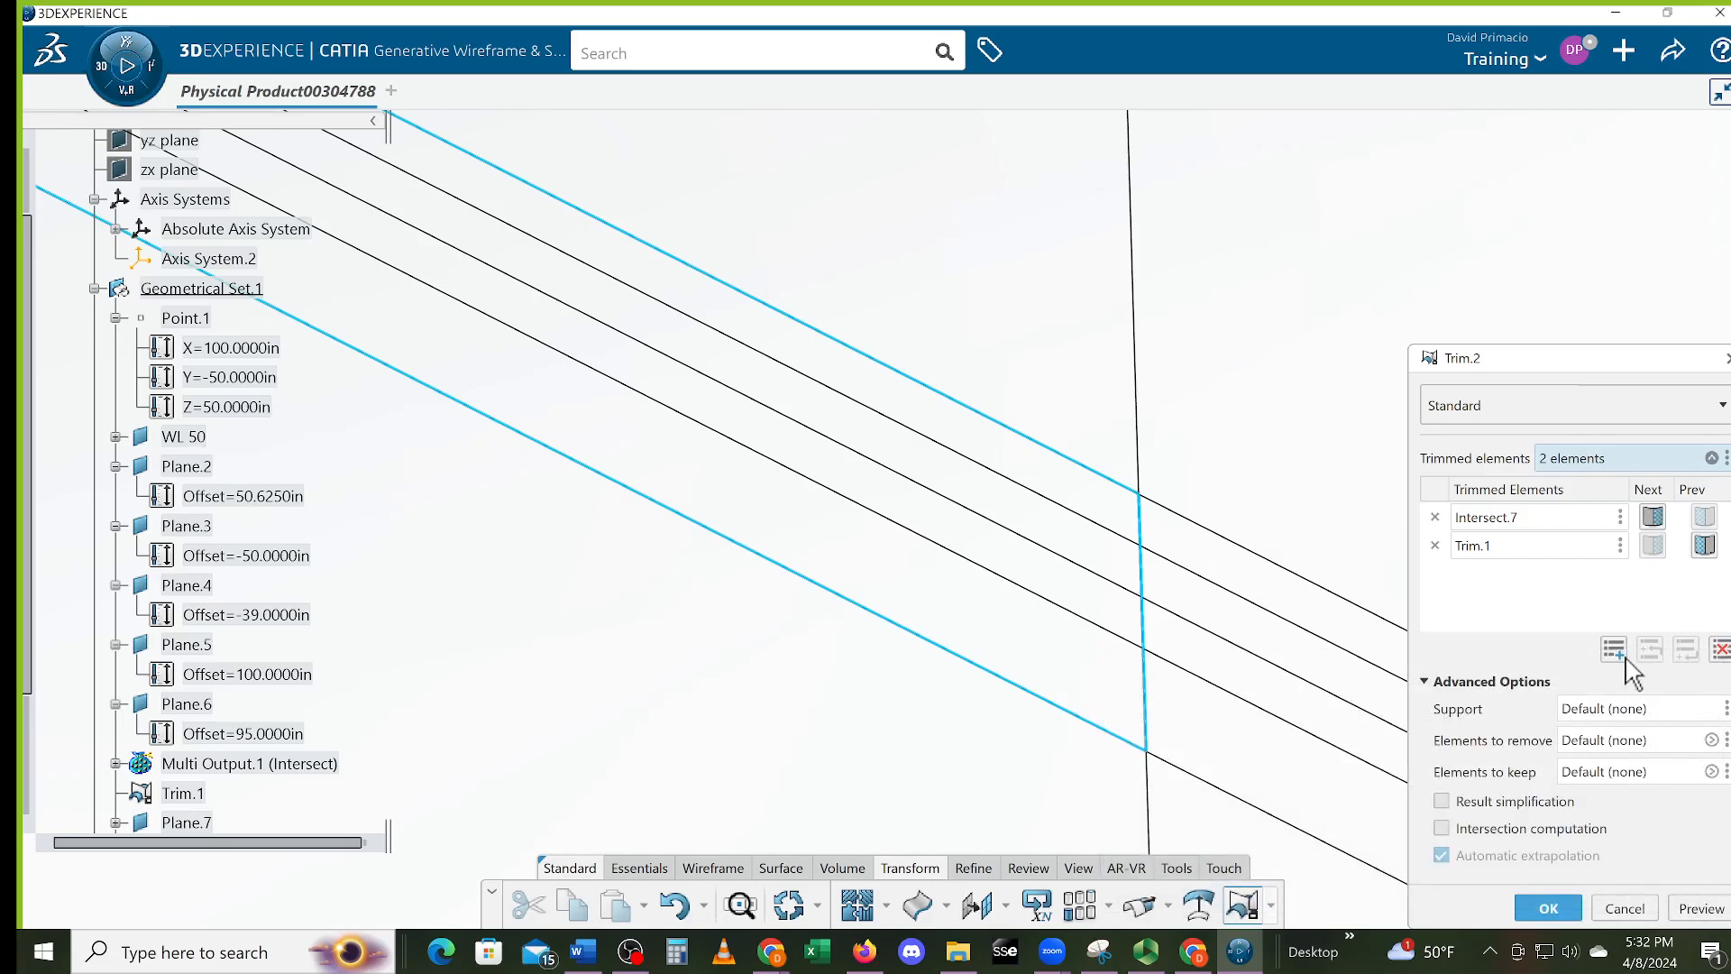
{"action": "left_click", "coordinate": [1726, 359]}
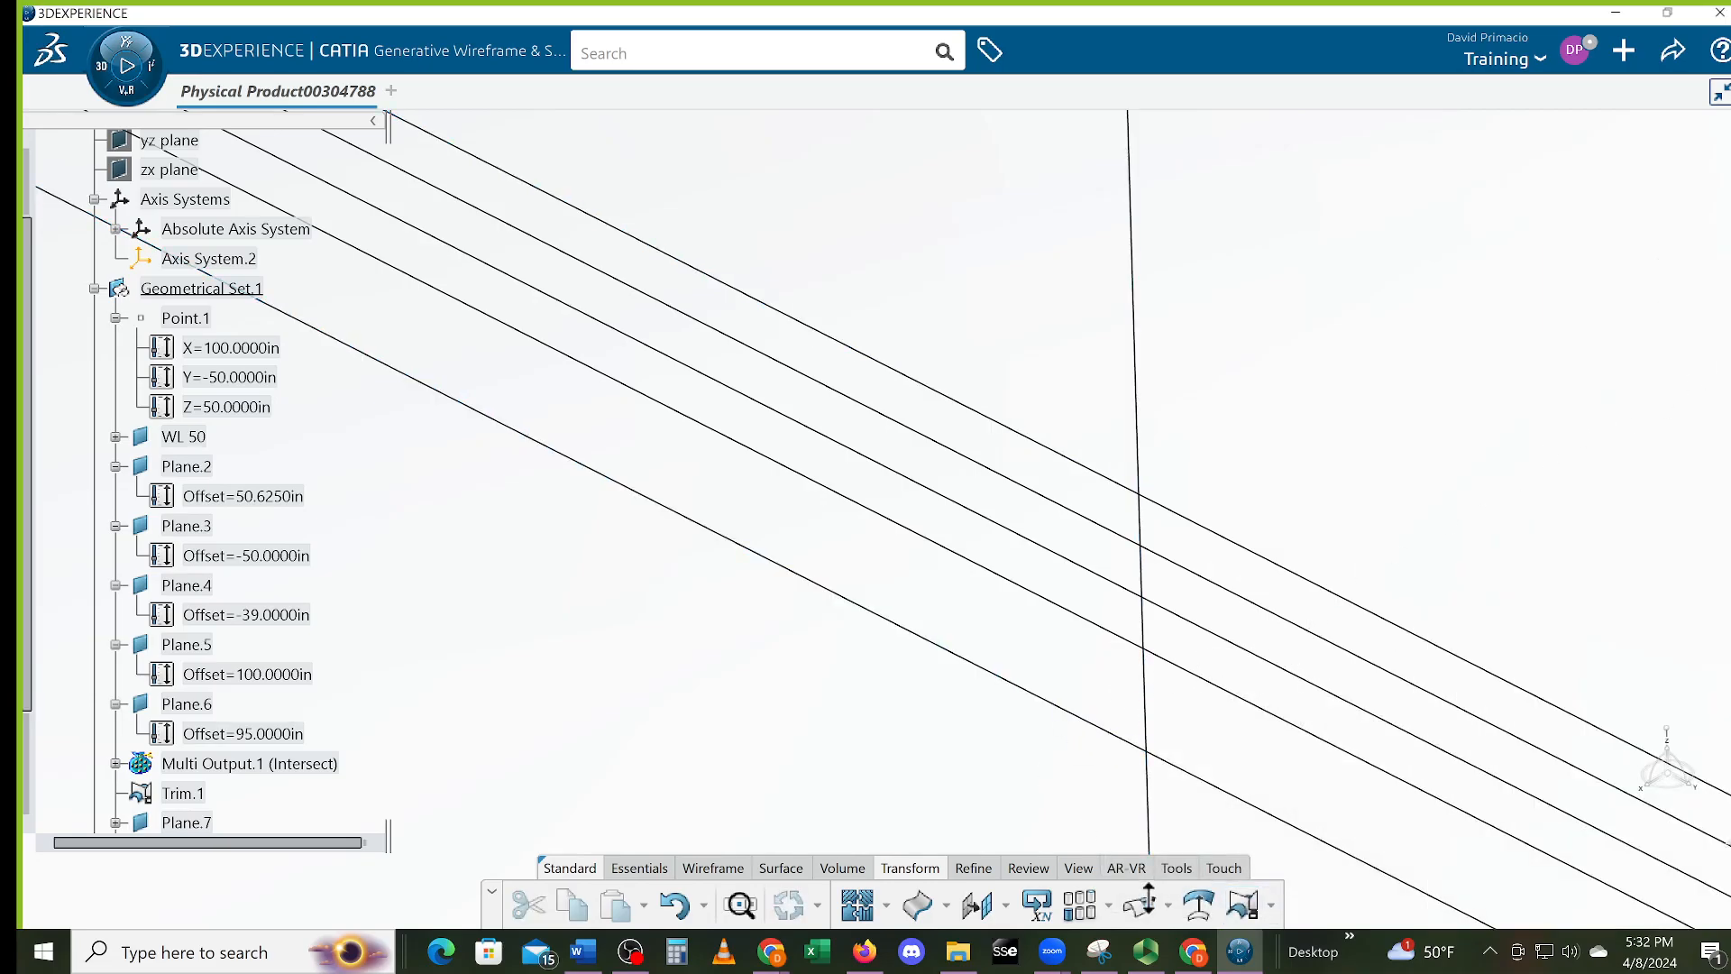
{"action": "left_click", "coordinate": [1265, 907]}
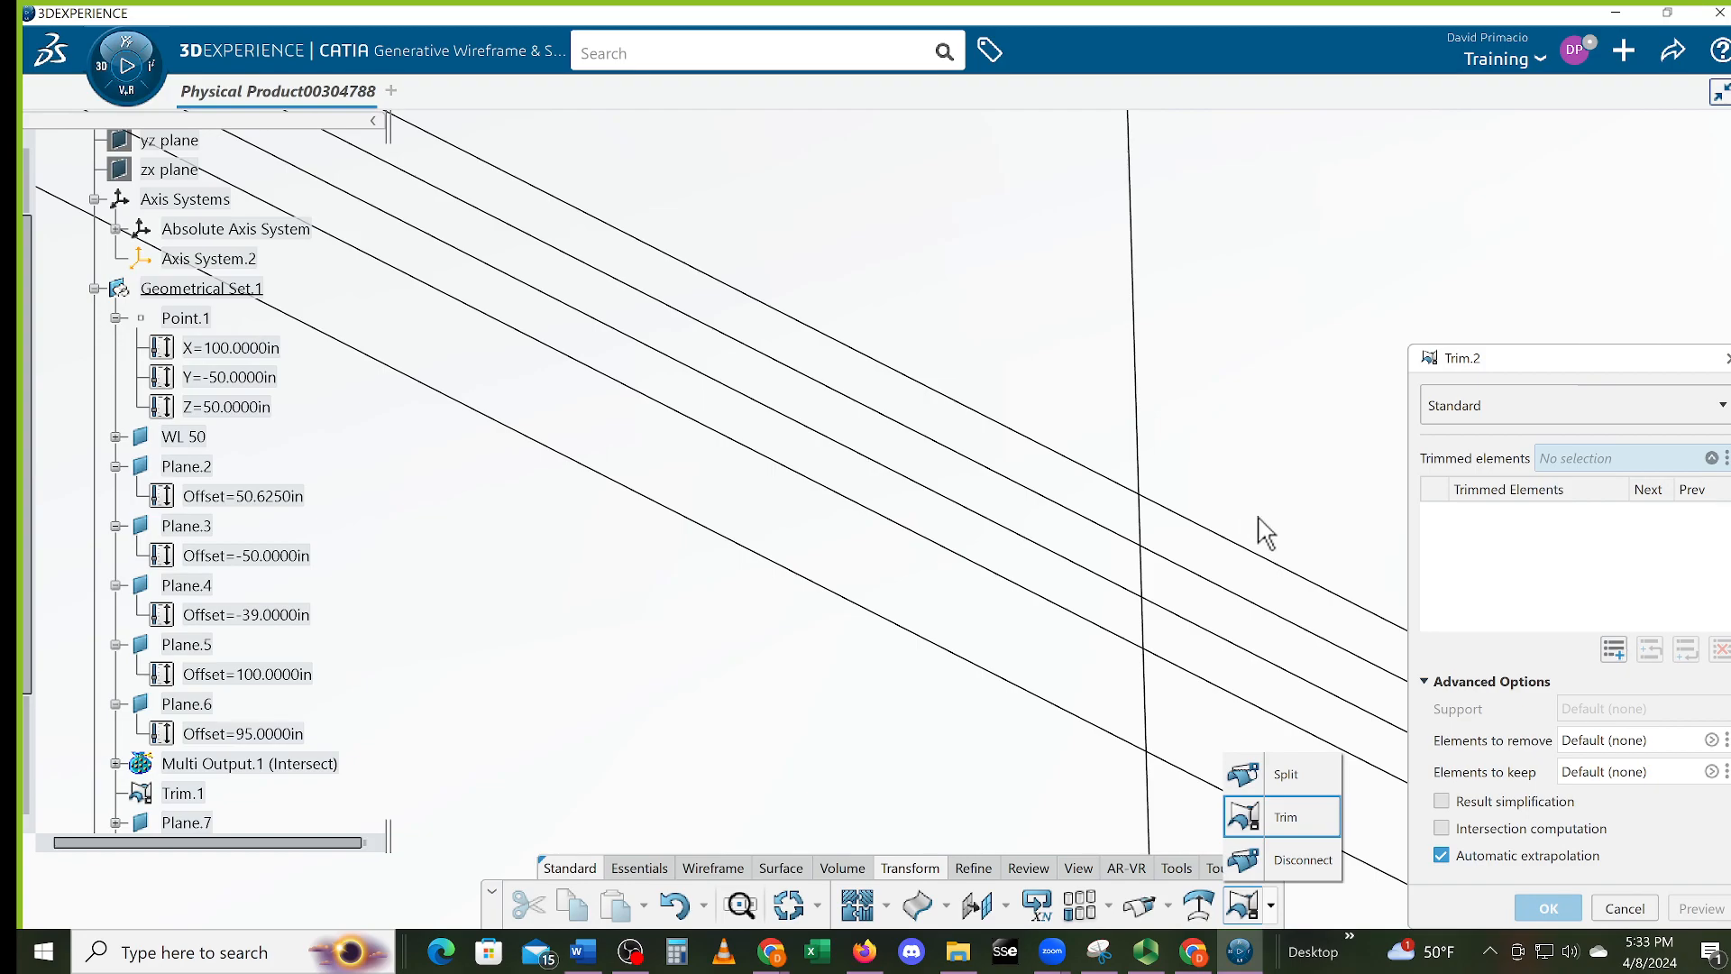
{"action": "left_click", "coordinate": [1280, 774]}
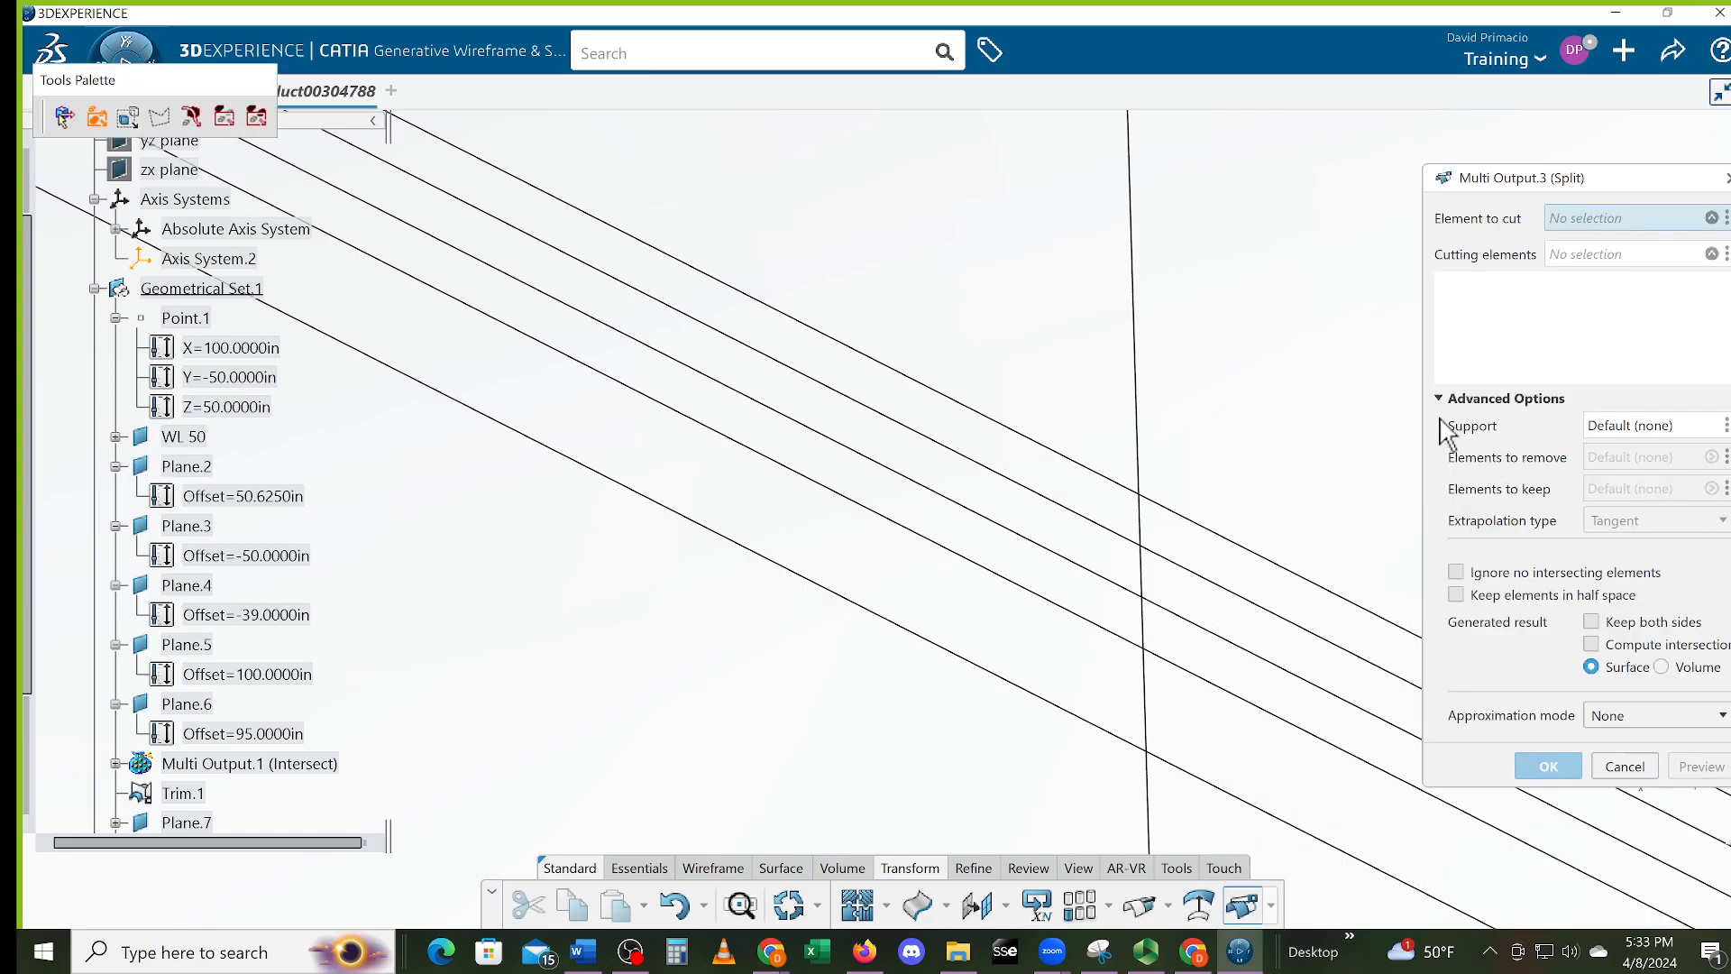
Split the vertical line with Trim.1 and Intersect.10 as cutters, then undo the split
{"action": "left_click", "coordinate": [1140, 527]}
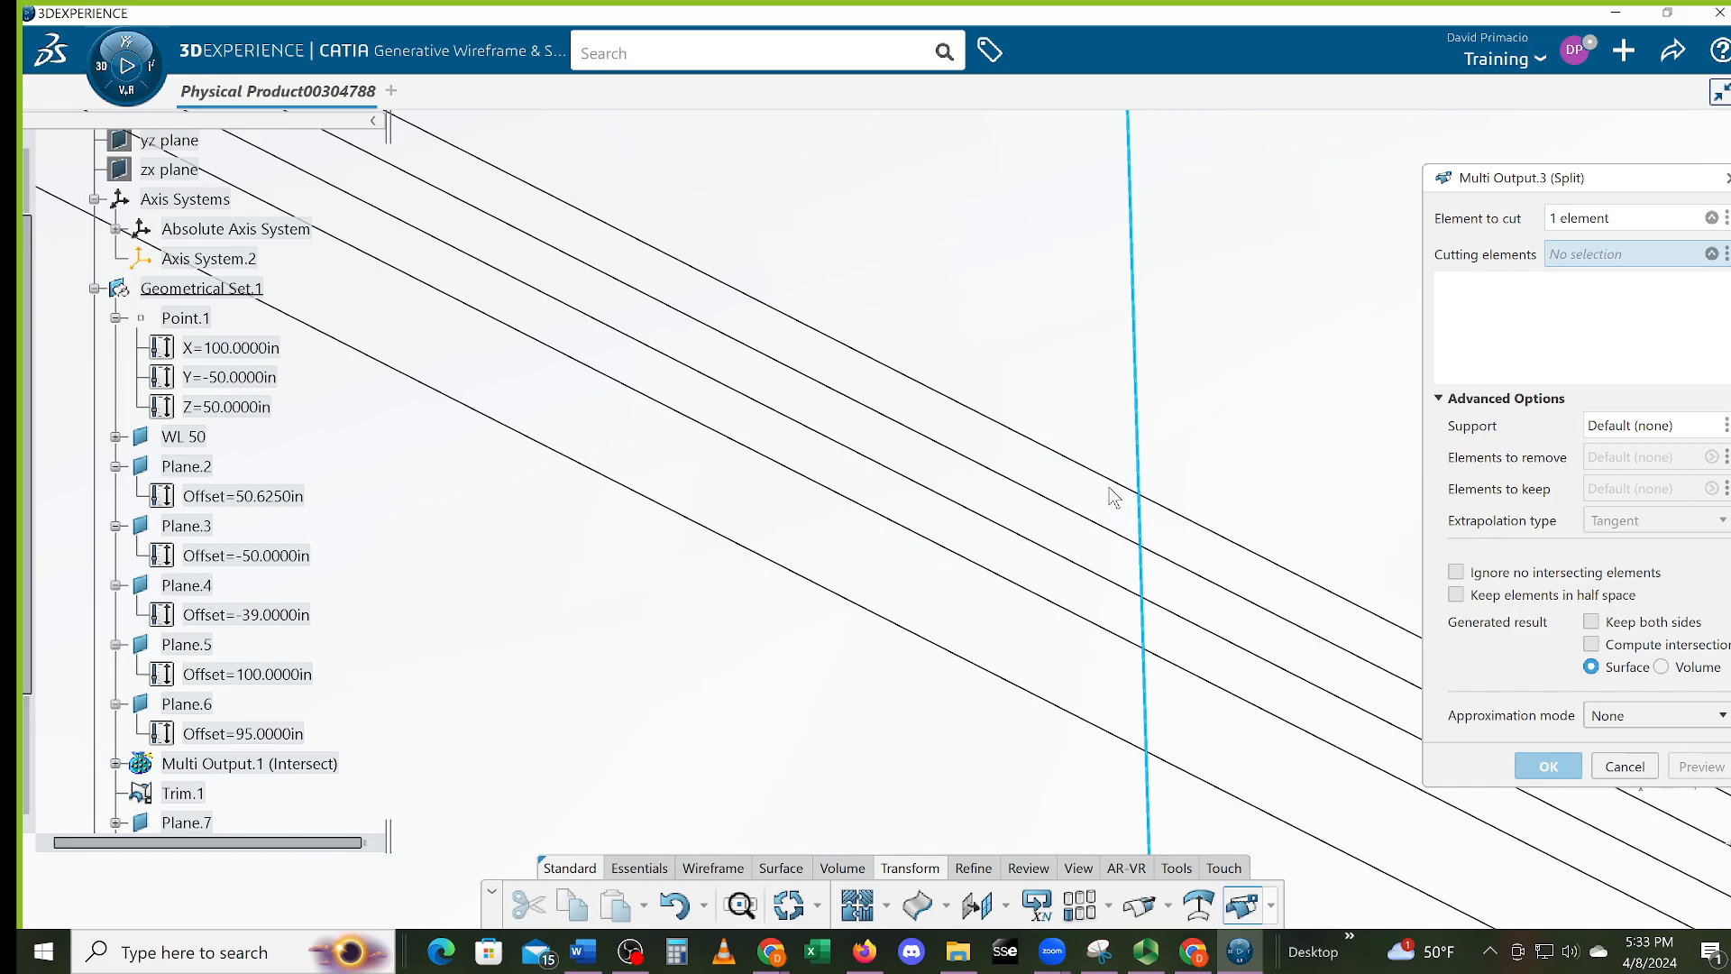
{"action": "left_click", "coordinate": [1175, 510]}
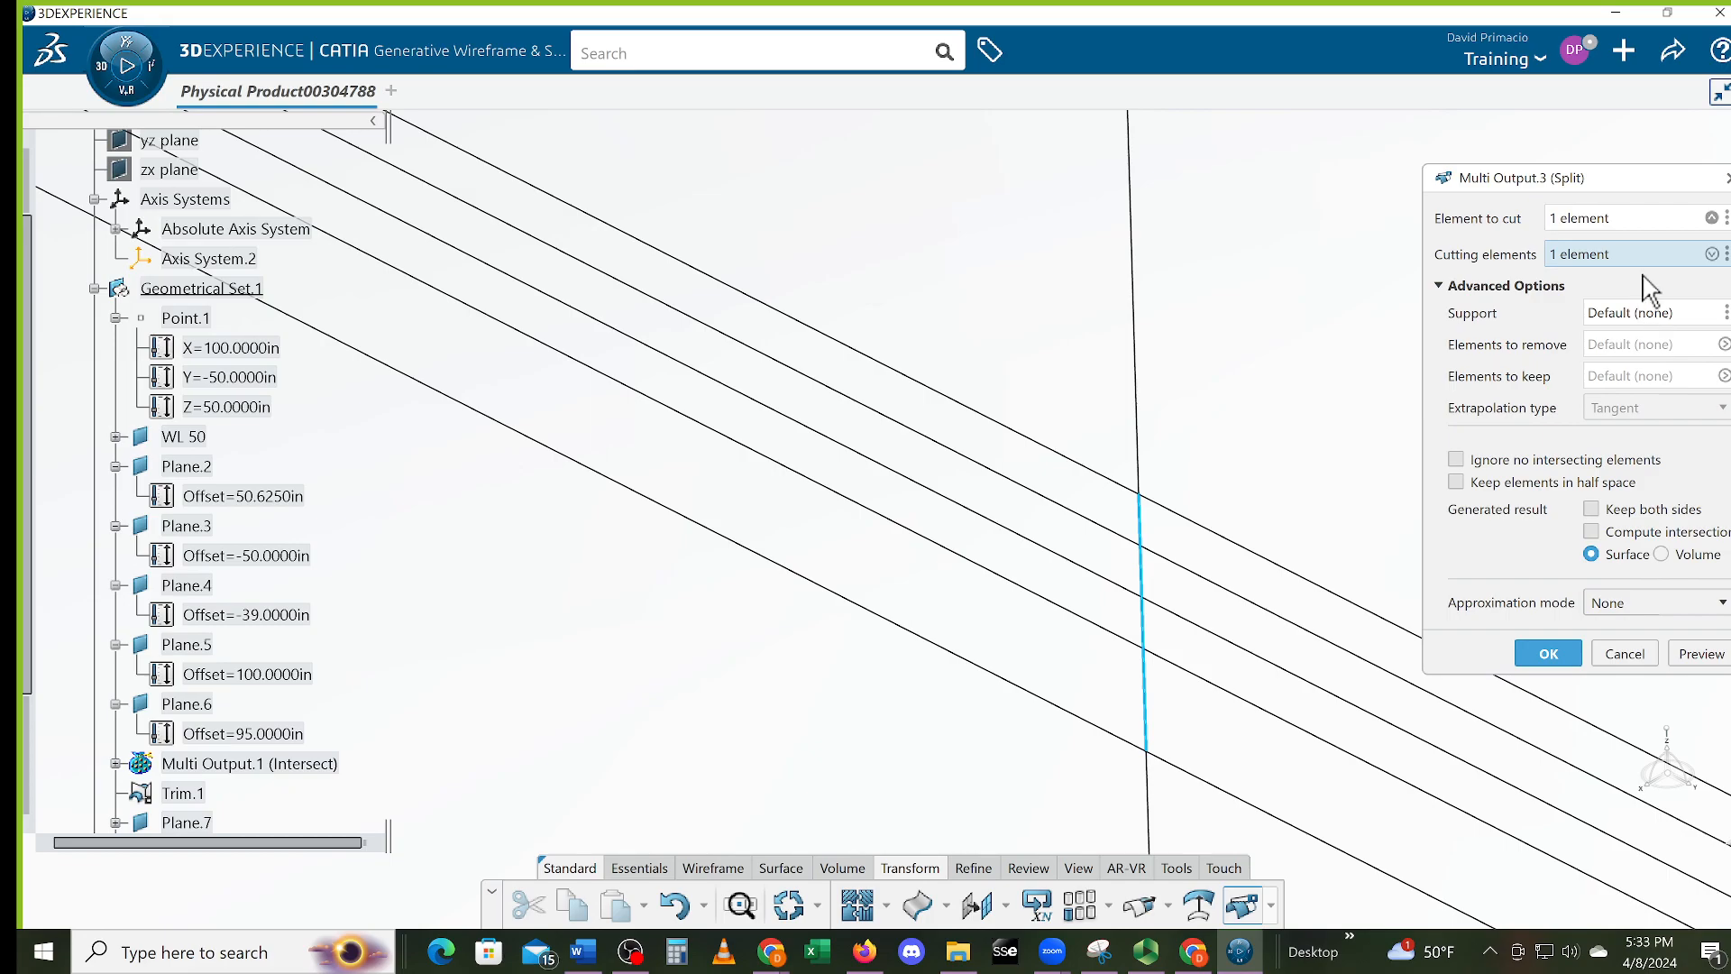
{"action": "left_click", "coordinate": [1711, 253]}
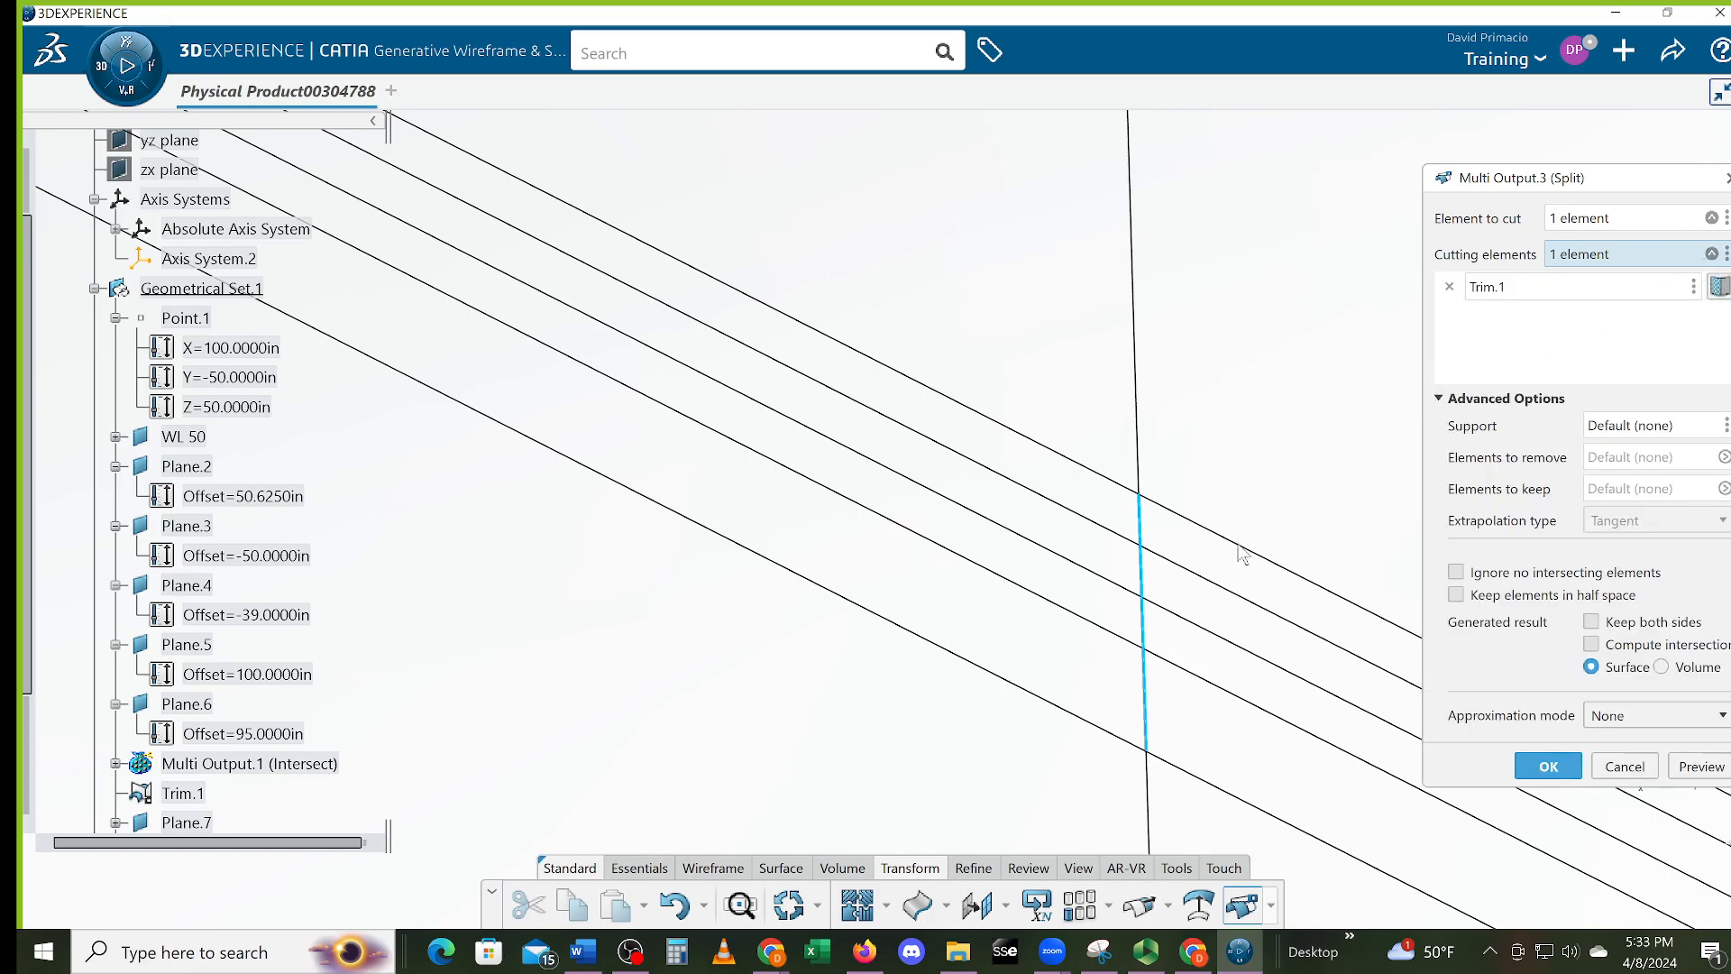
{"action": "left_click", "coordinate": [1205, 578]}
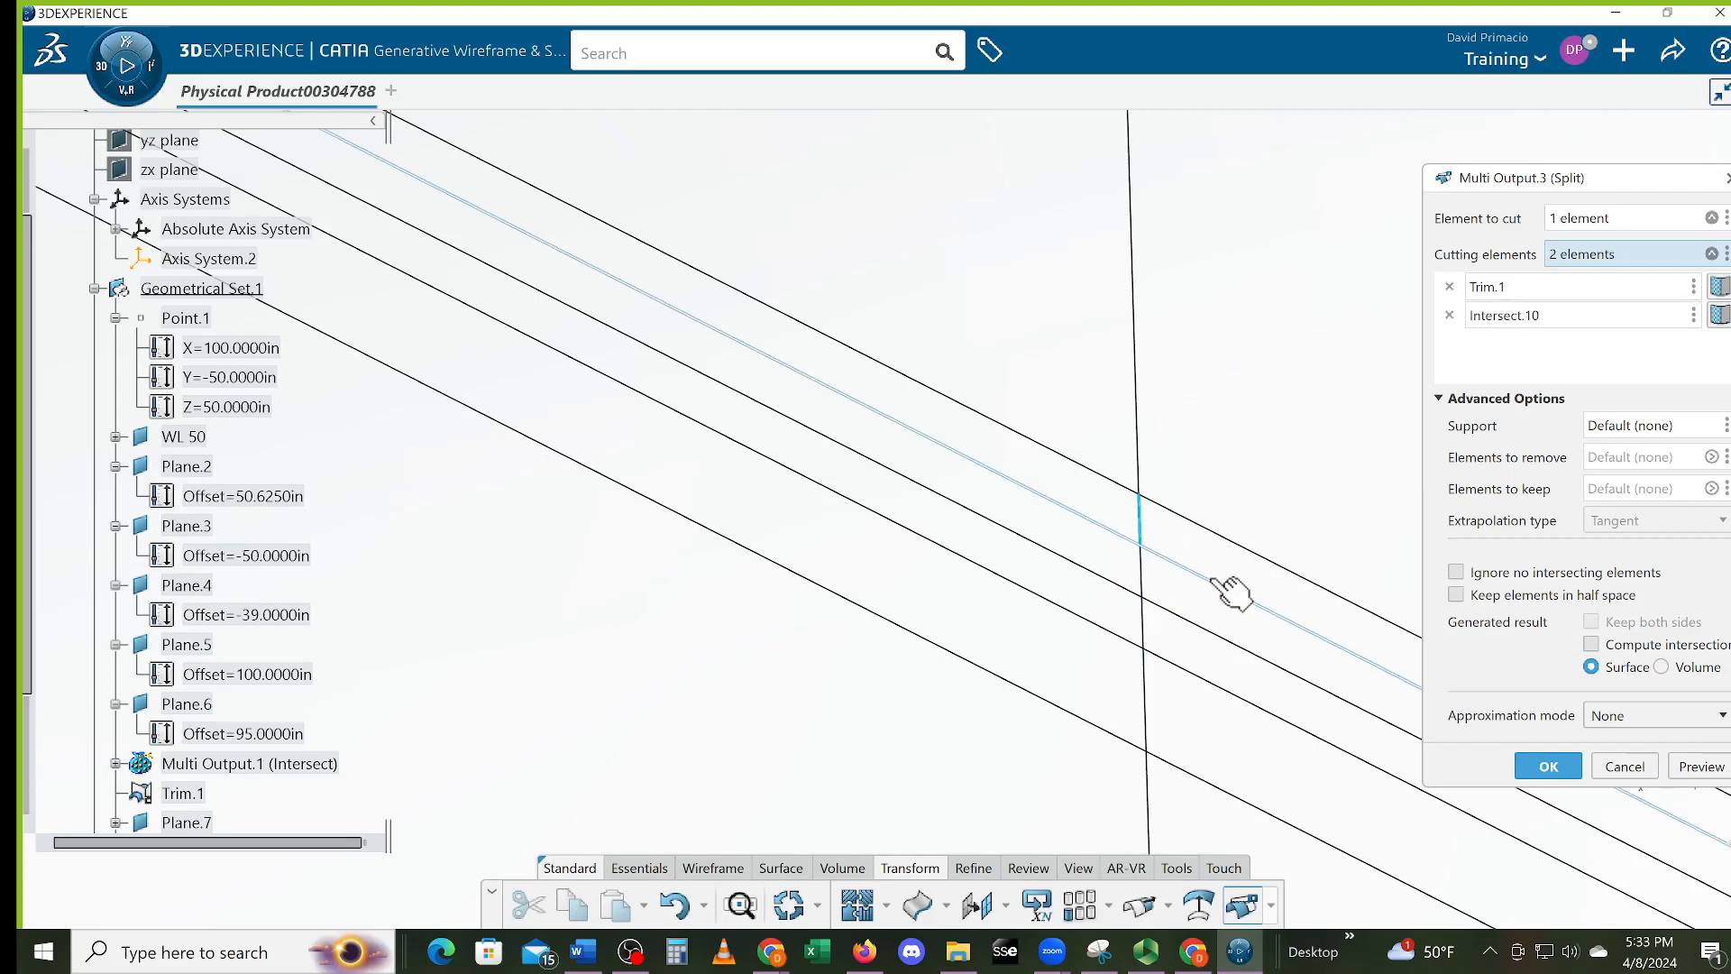
{"action": "left_click", "coordinate": [1540, 767]}
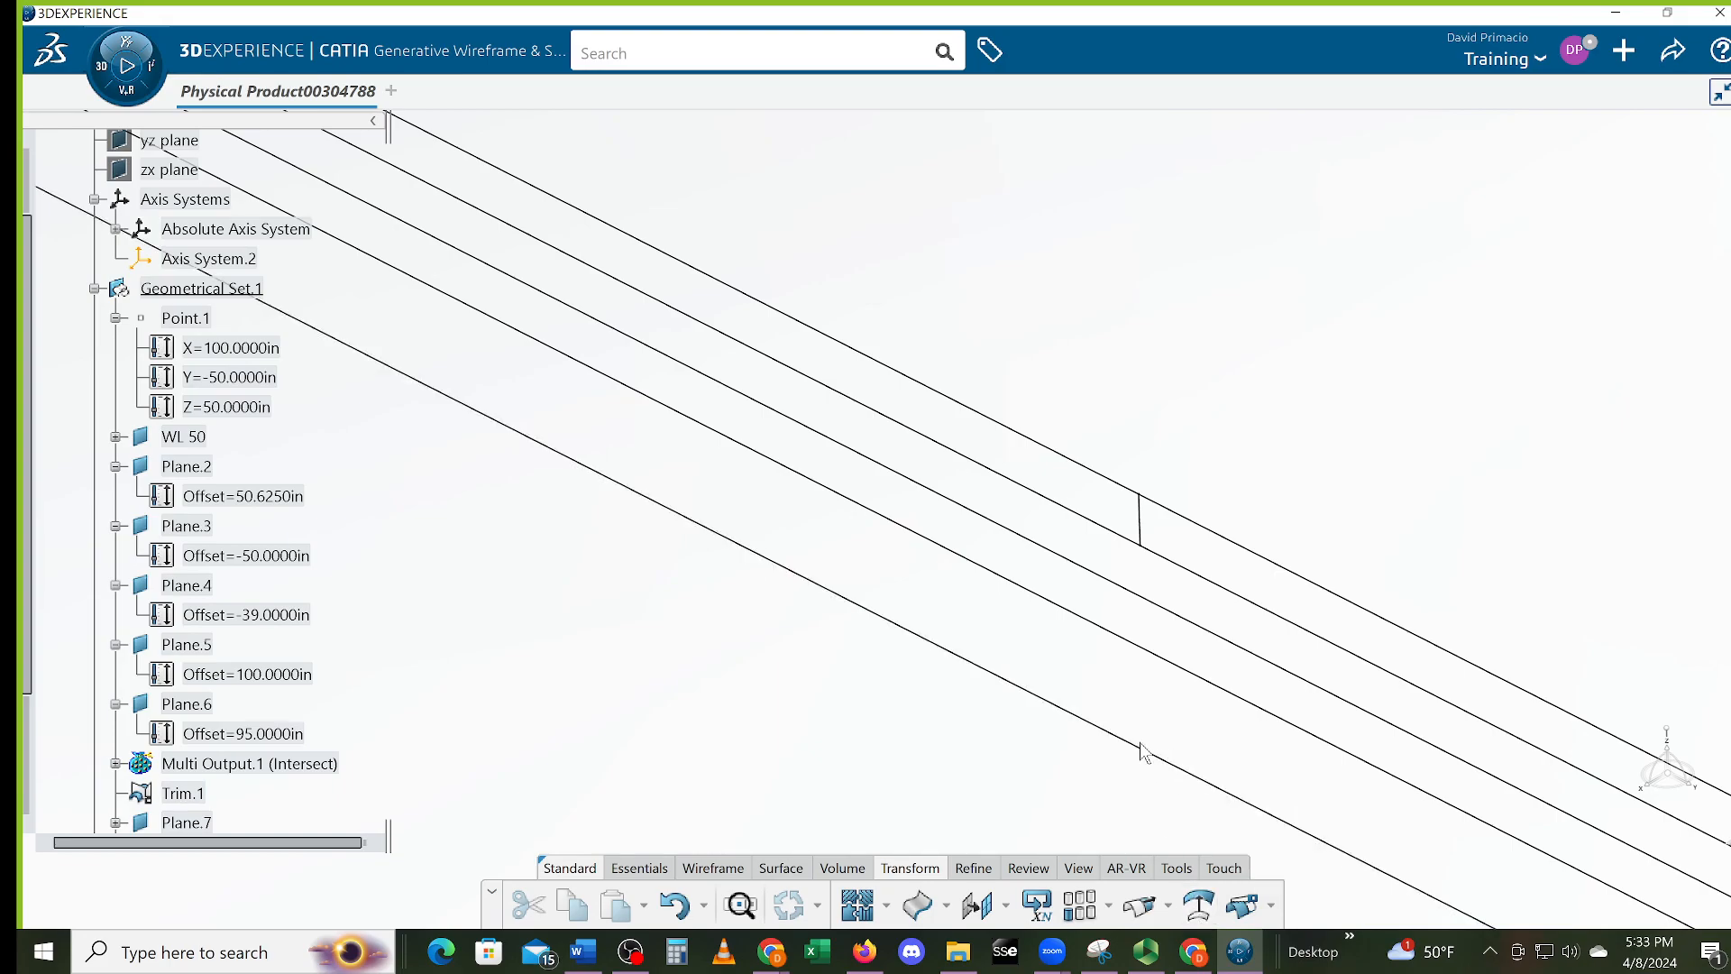
{"action": "key", "text": "ctrl+z"}
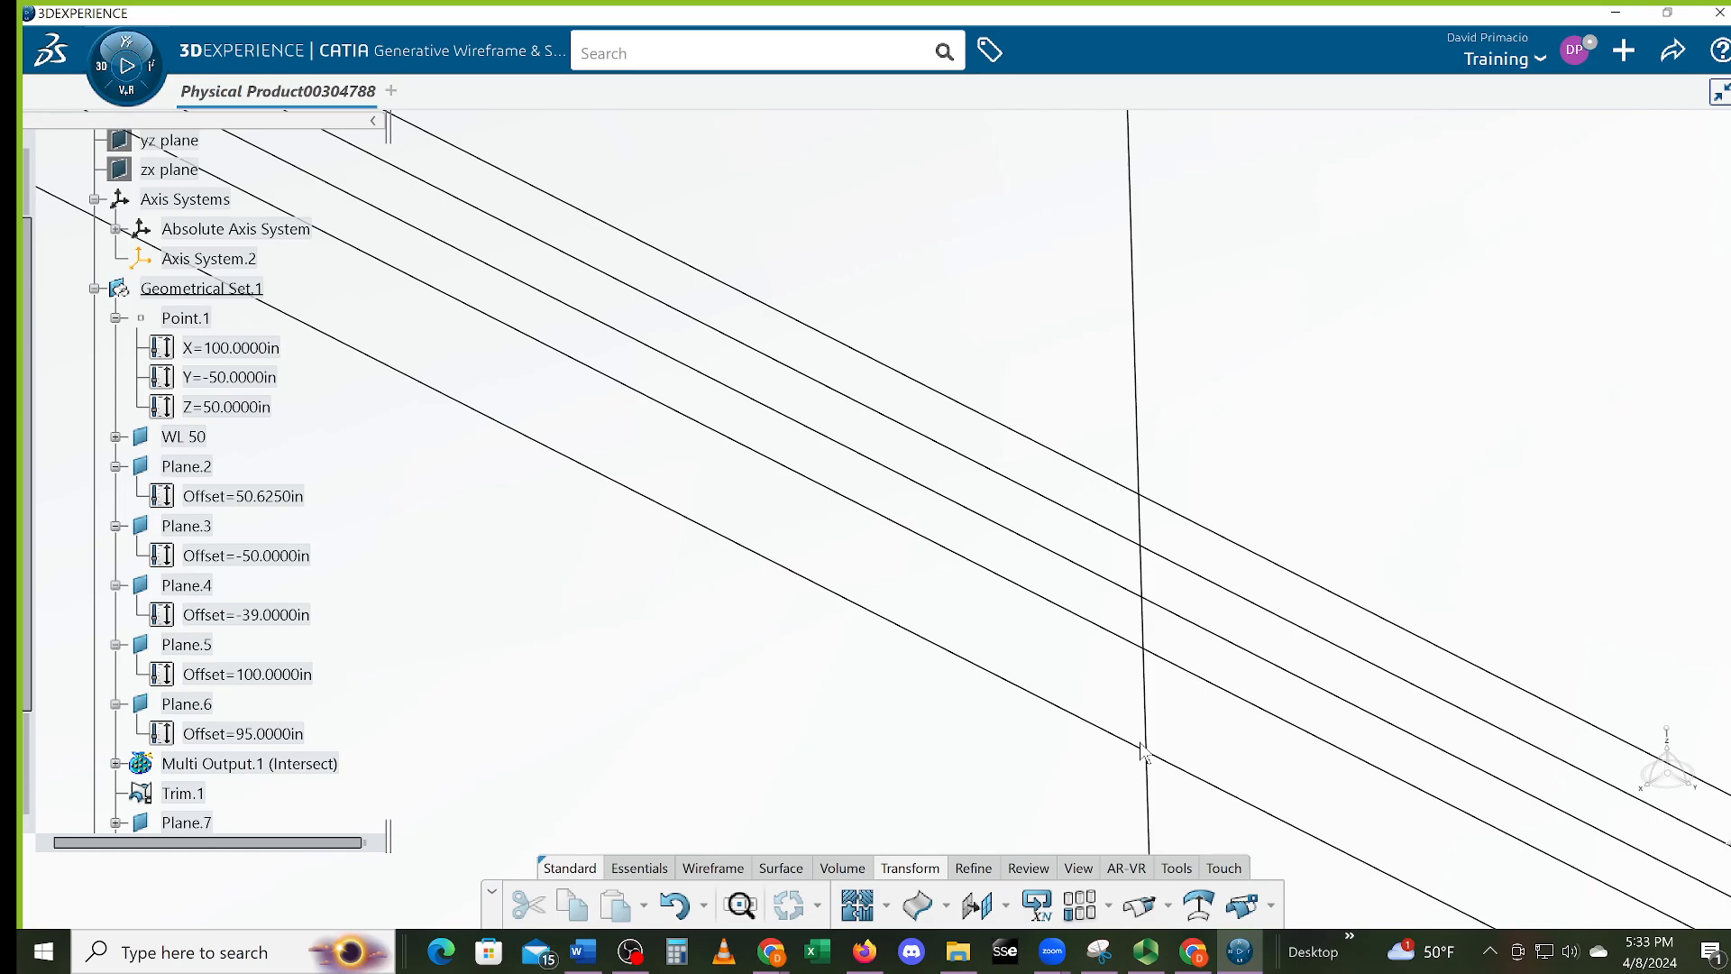
Try trimming Trim.1 against Intersect.7, then cancel after the closed-wire ambiguity warning
{"action": "left_click", "coordinate": [1204, 905]}
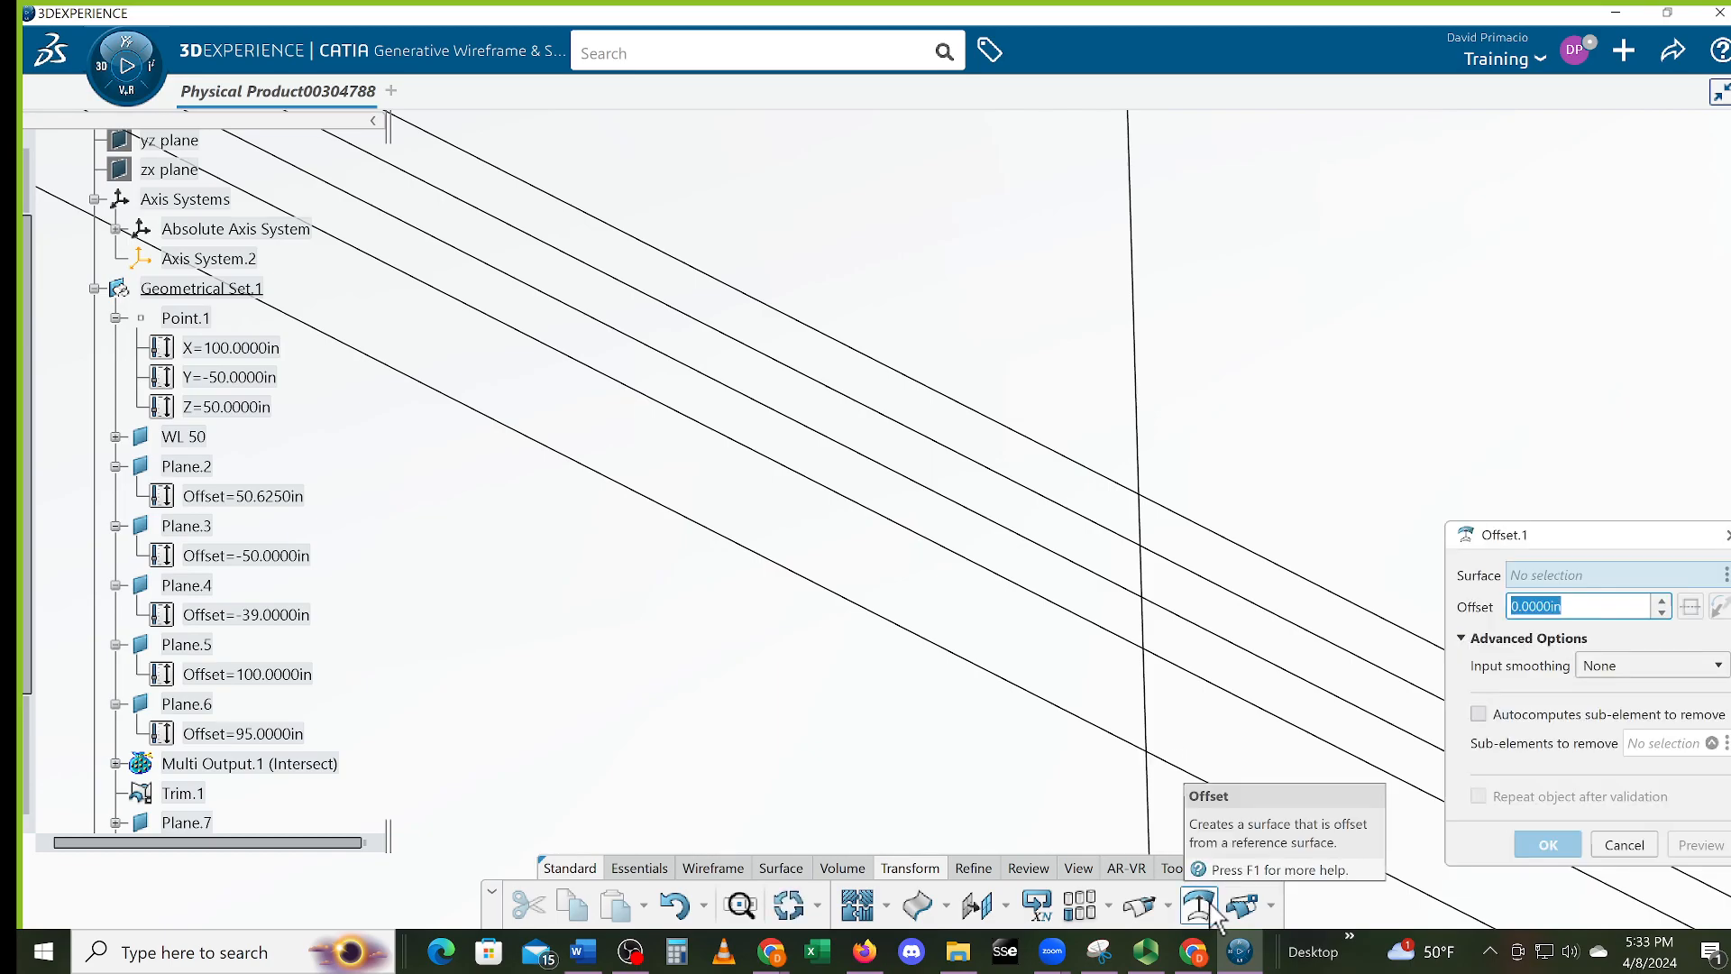
{"action": "left_click", "coordinate": [1270, 906]}
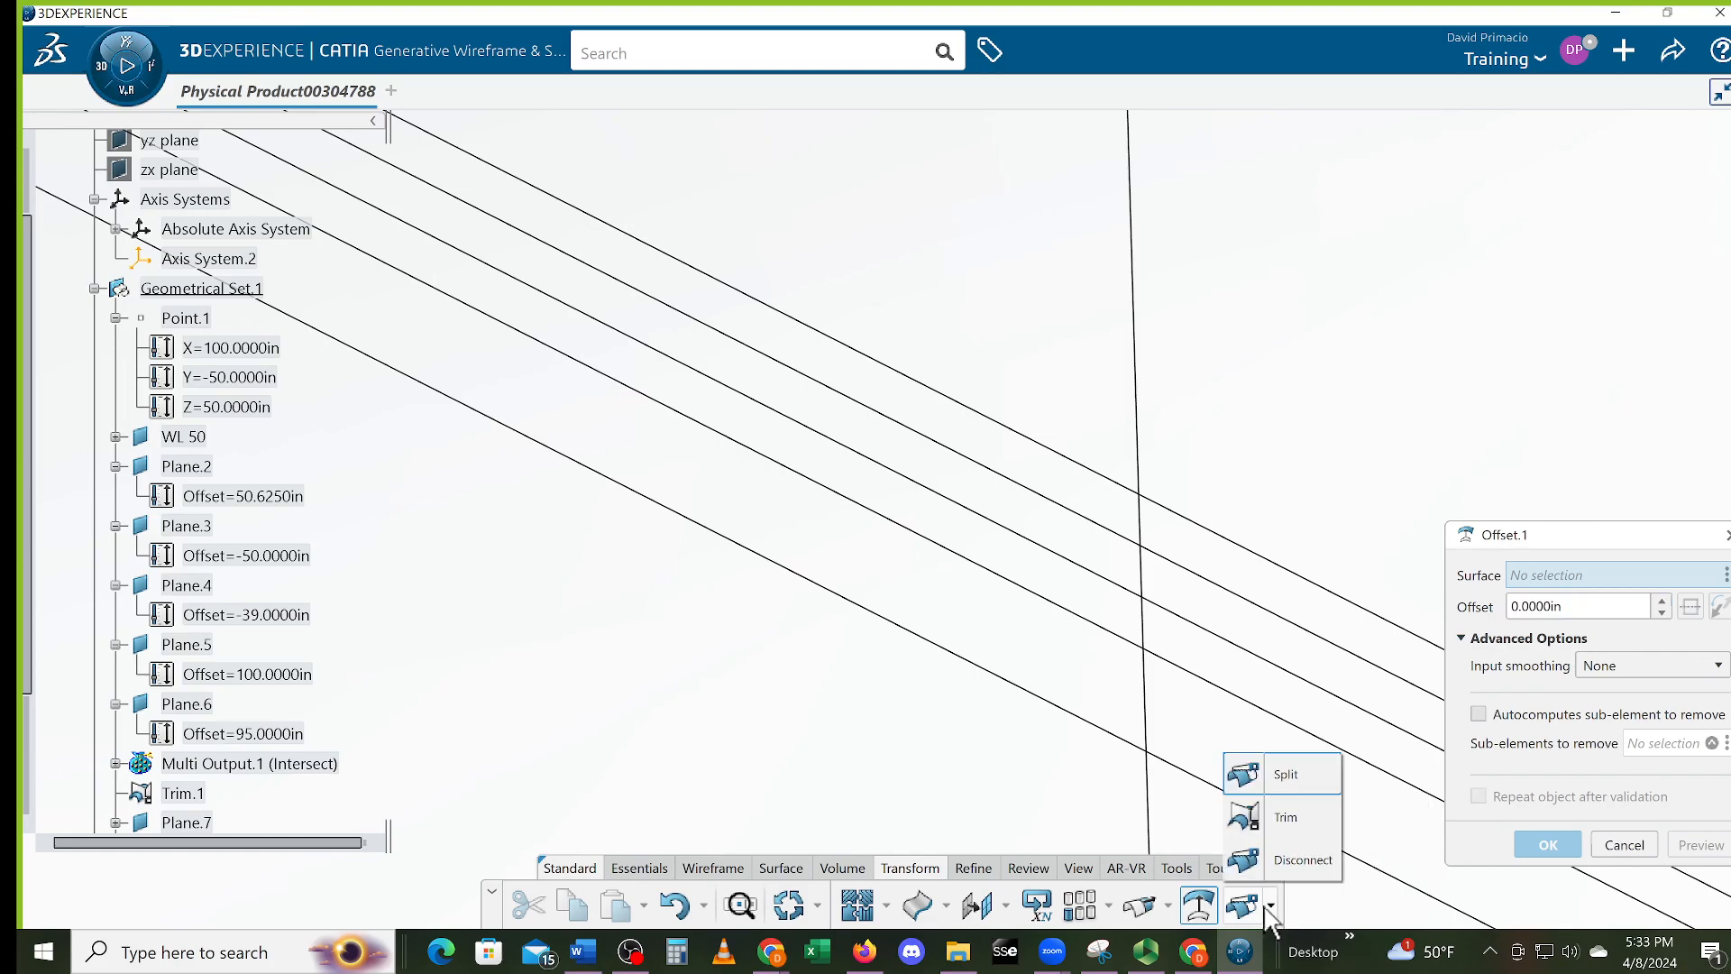
{"action": "left_click", "coordinate": [1273, 828]}
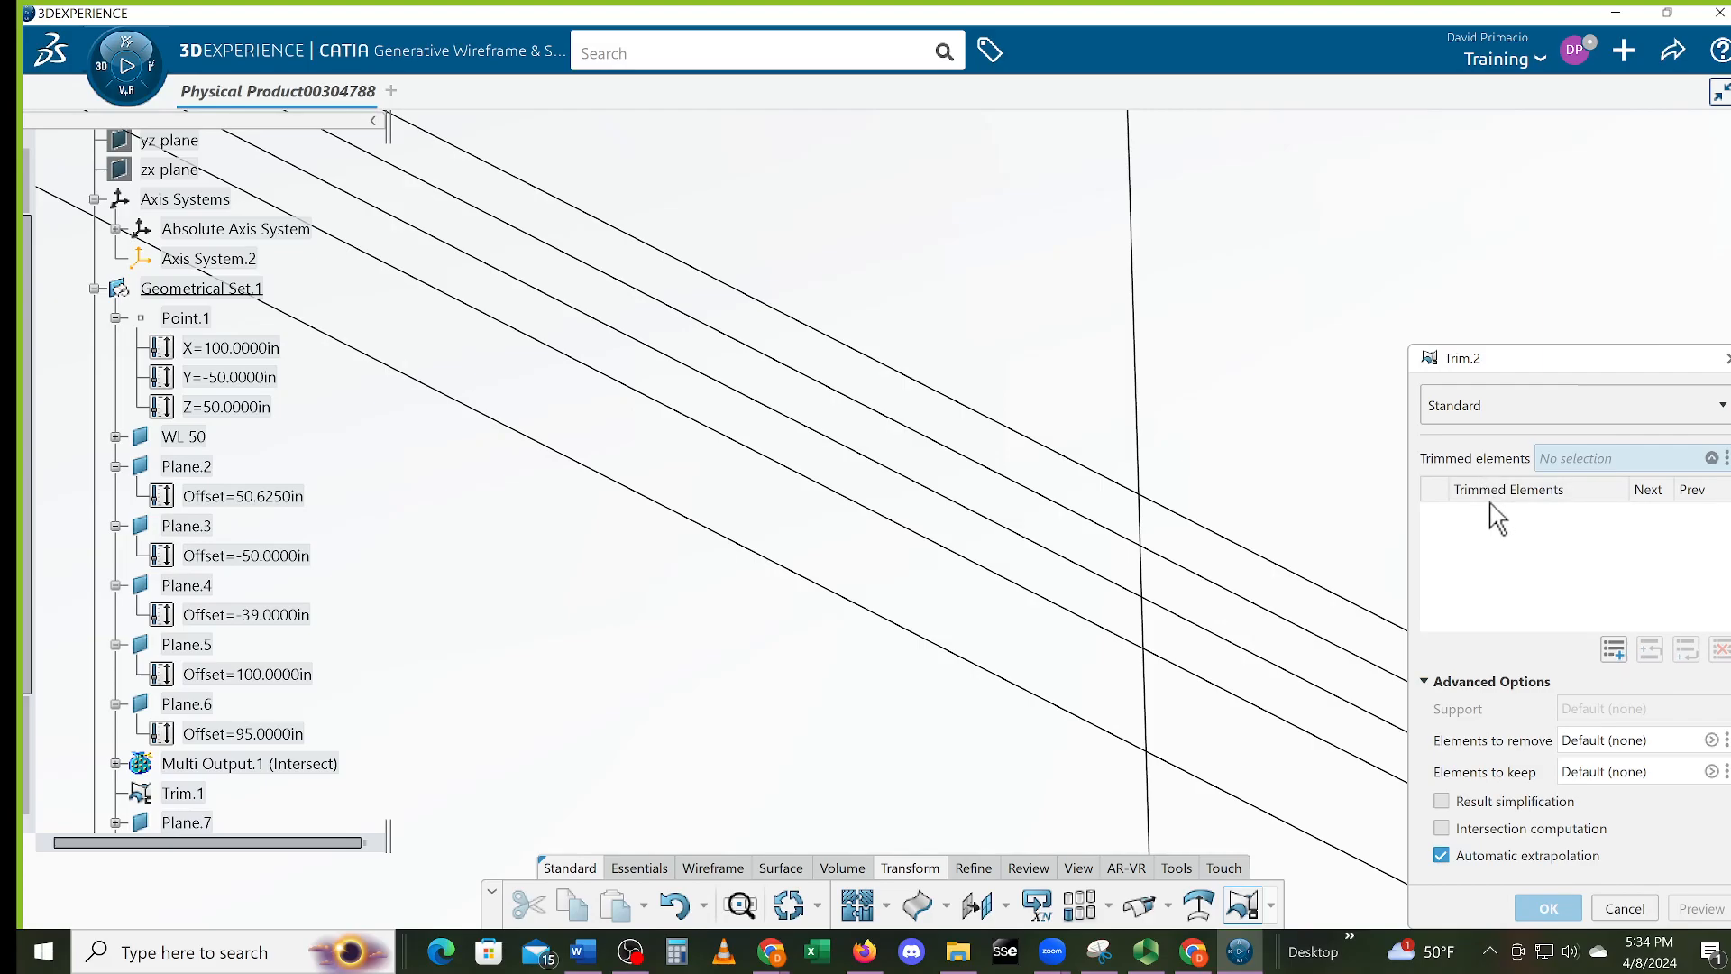
{"action": "left_click", "coordinate": [1101, 481]}
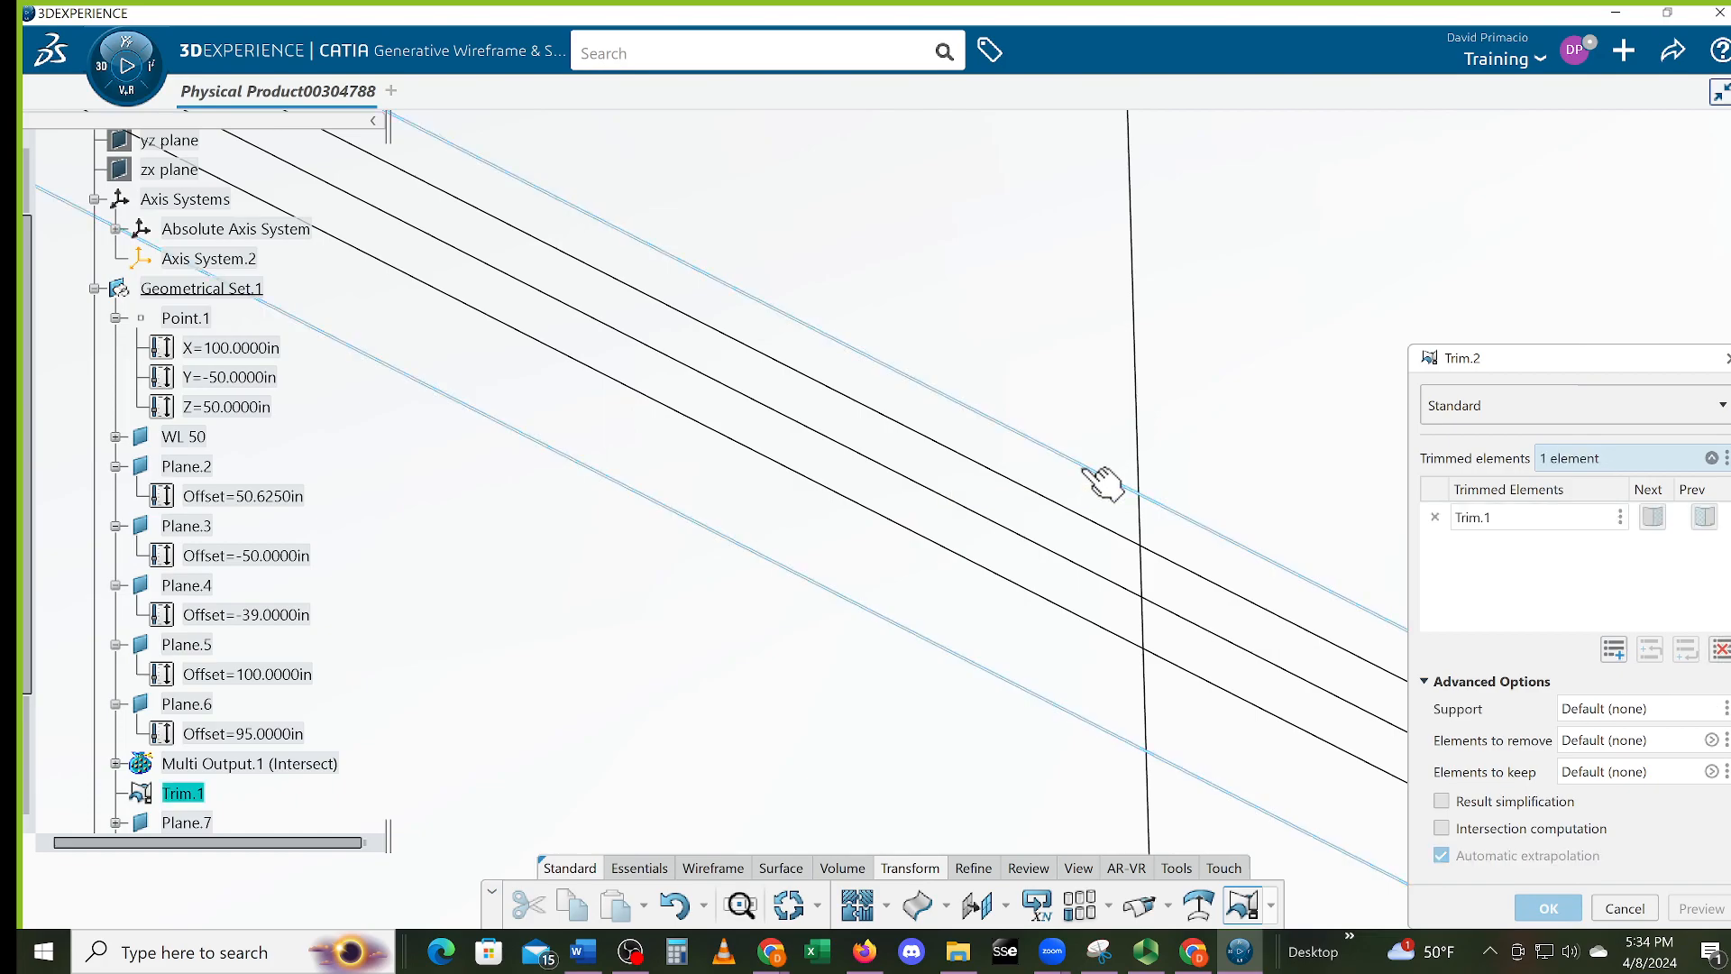
{"action": "left_click", "coordinate": [1144, 516]}
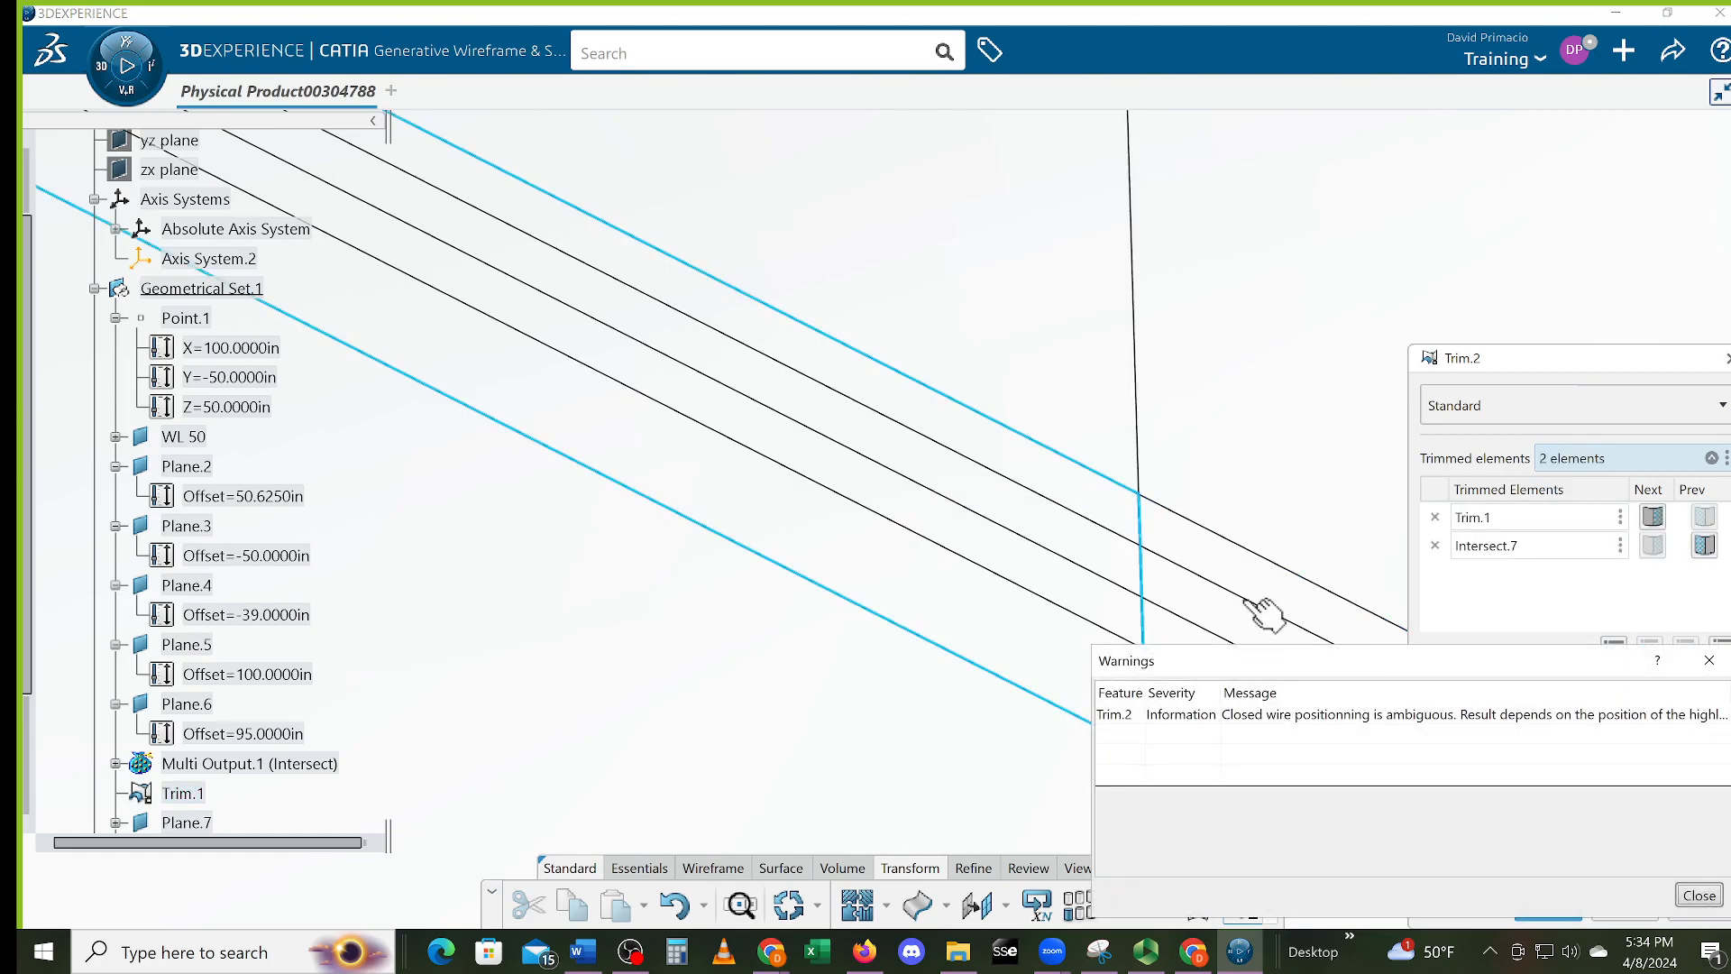
{"action": "left_click", "coordinate": [1697, 896]}
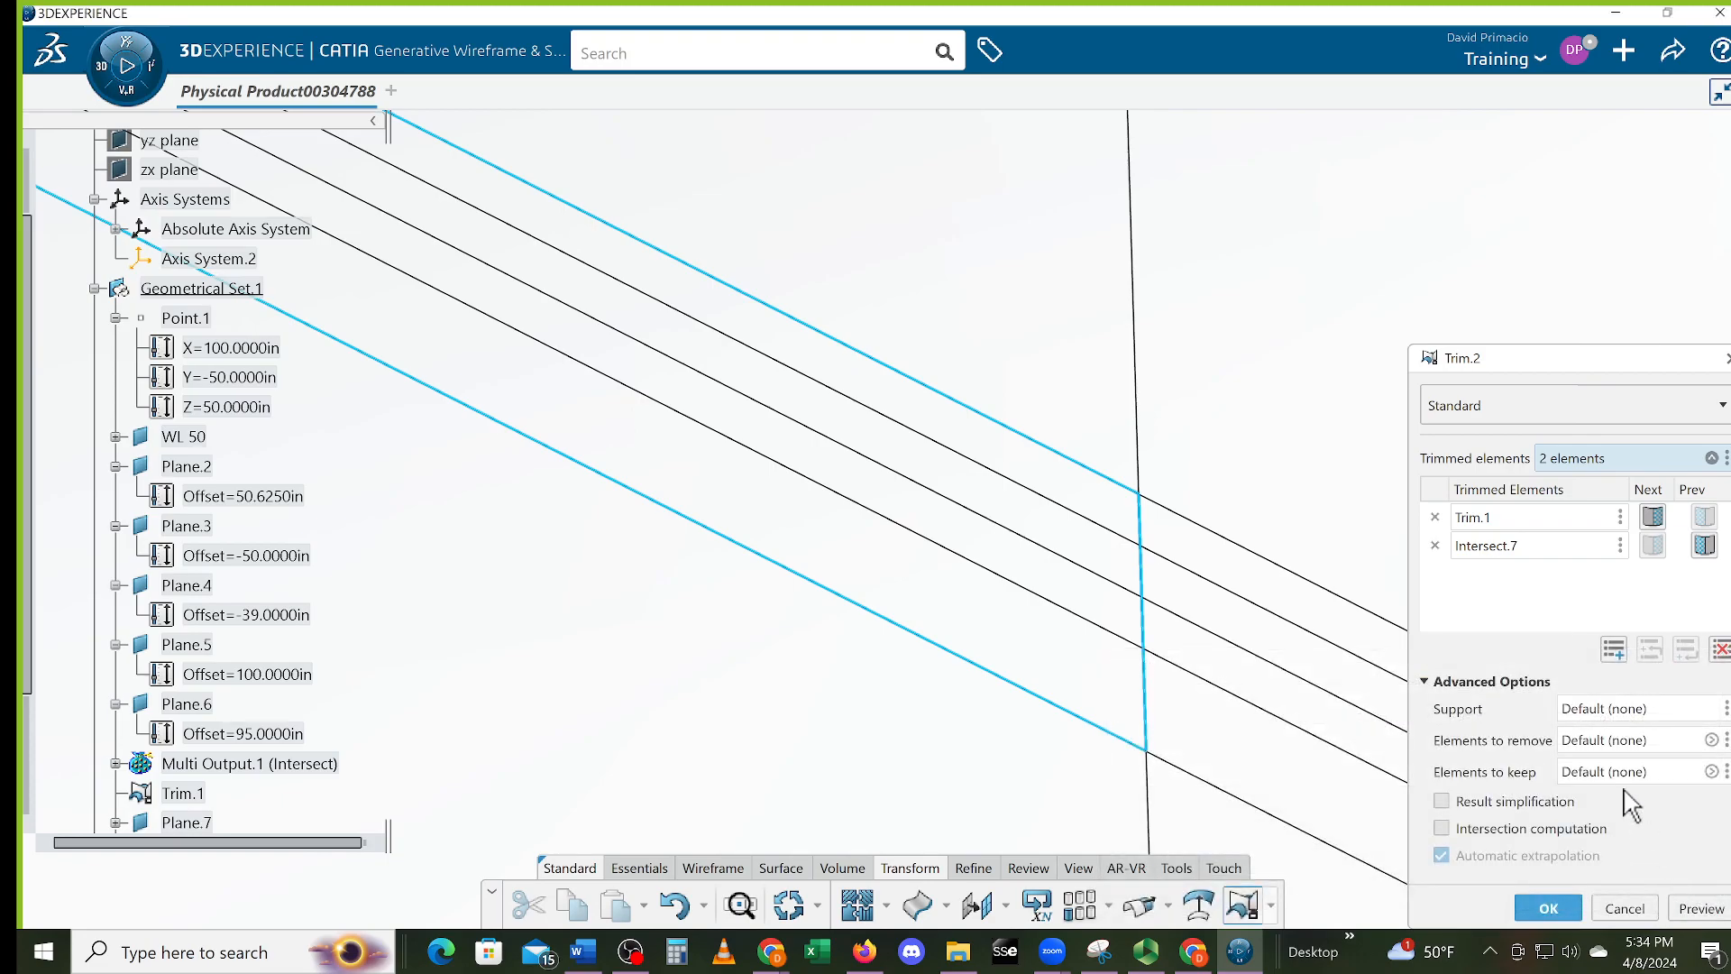
{"action": "left_click", "coordinate": [1625, 909]}
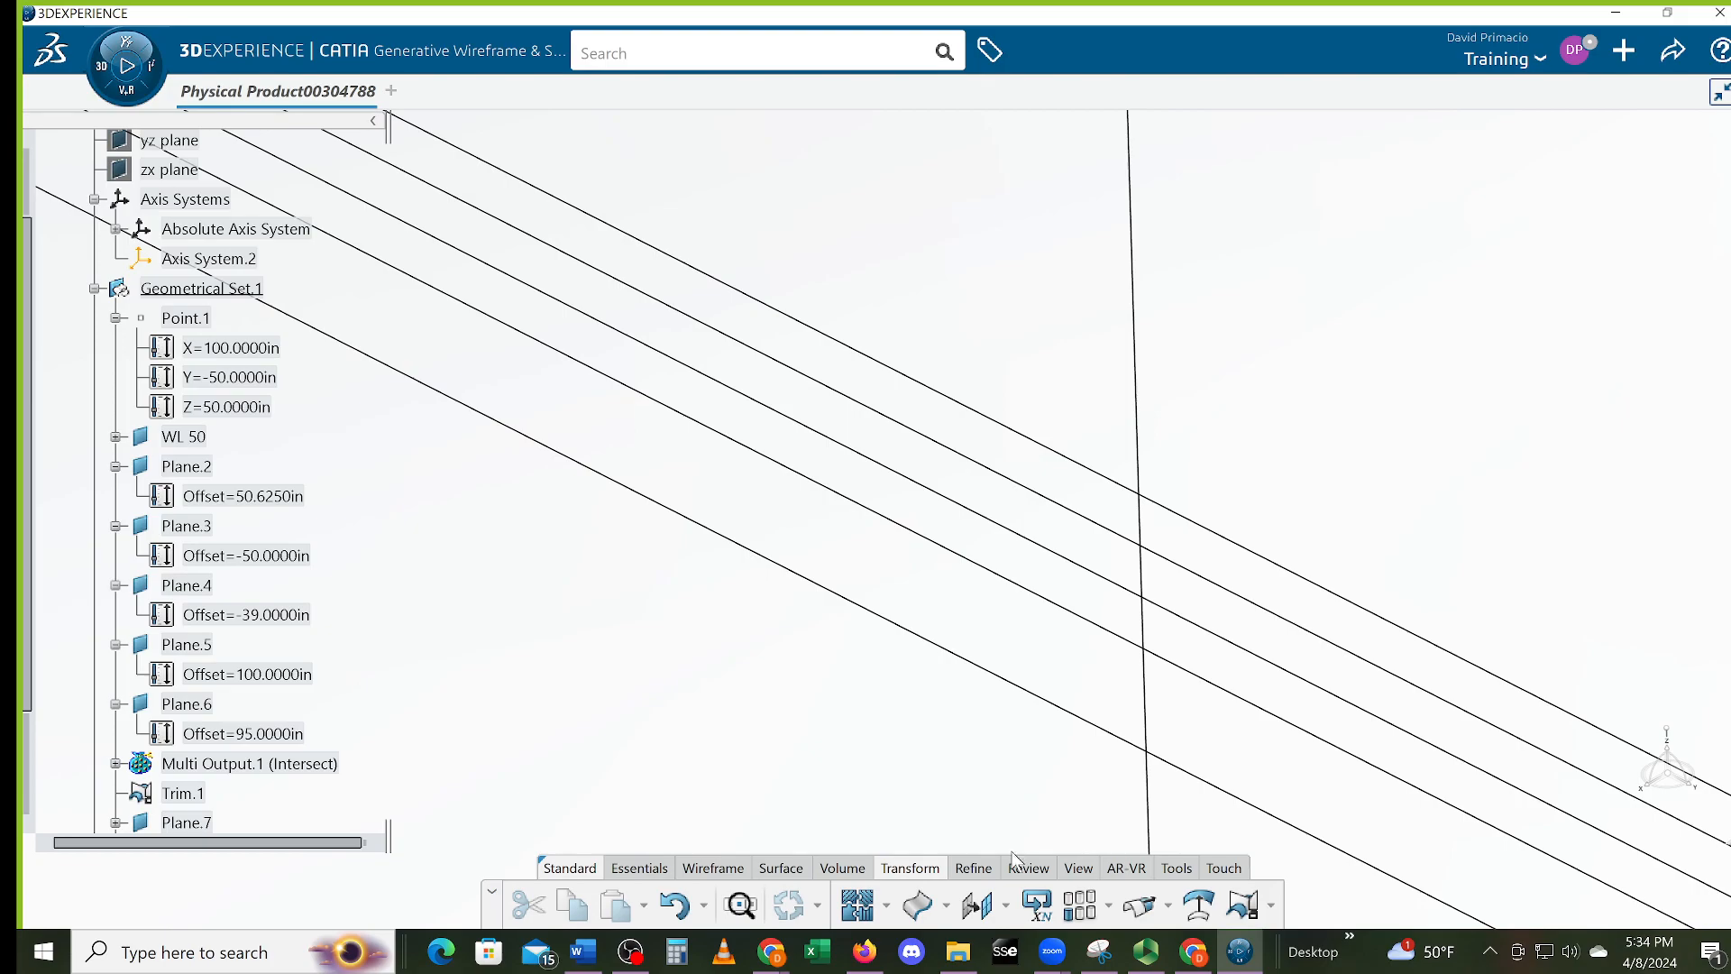
Retry the trim with Intersect.7 first and Trim.1 second, and cancel it again
{"action": "left_click", "coordinate": [1213, 915]}
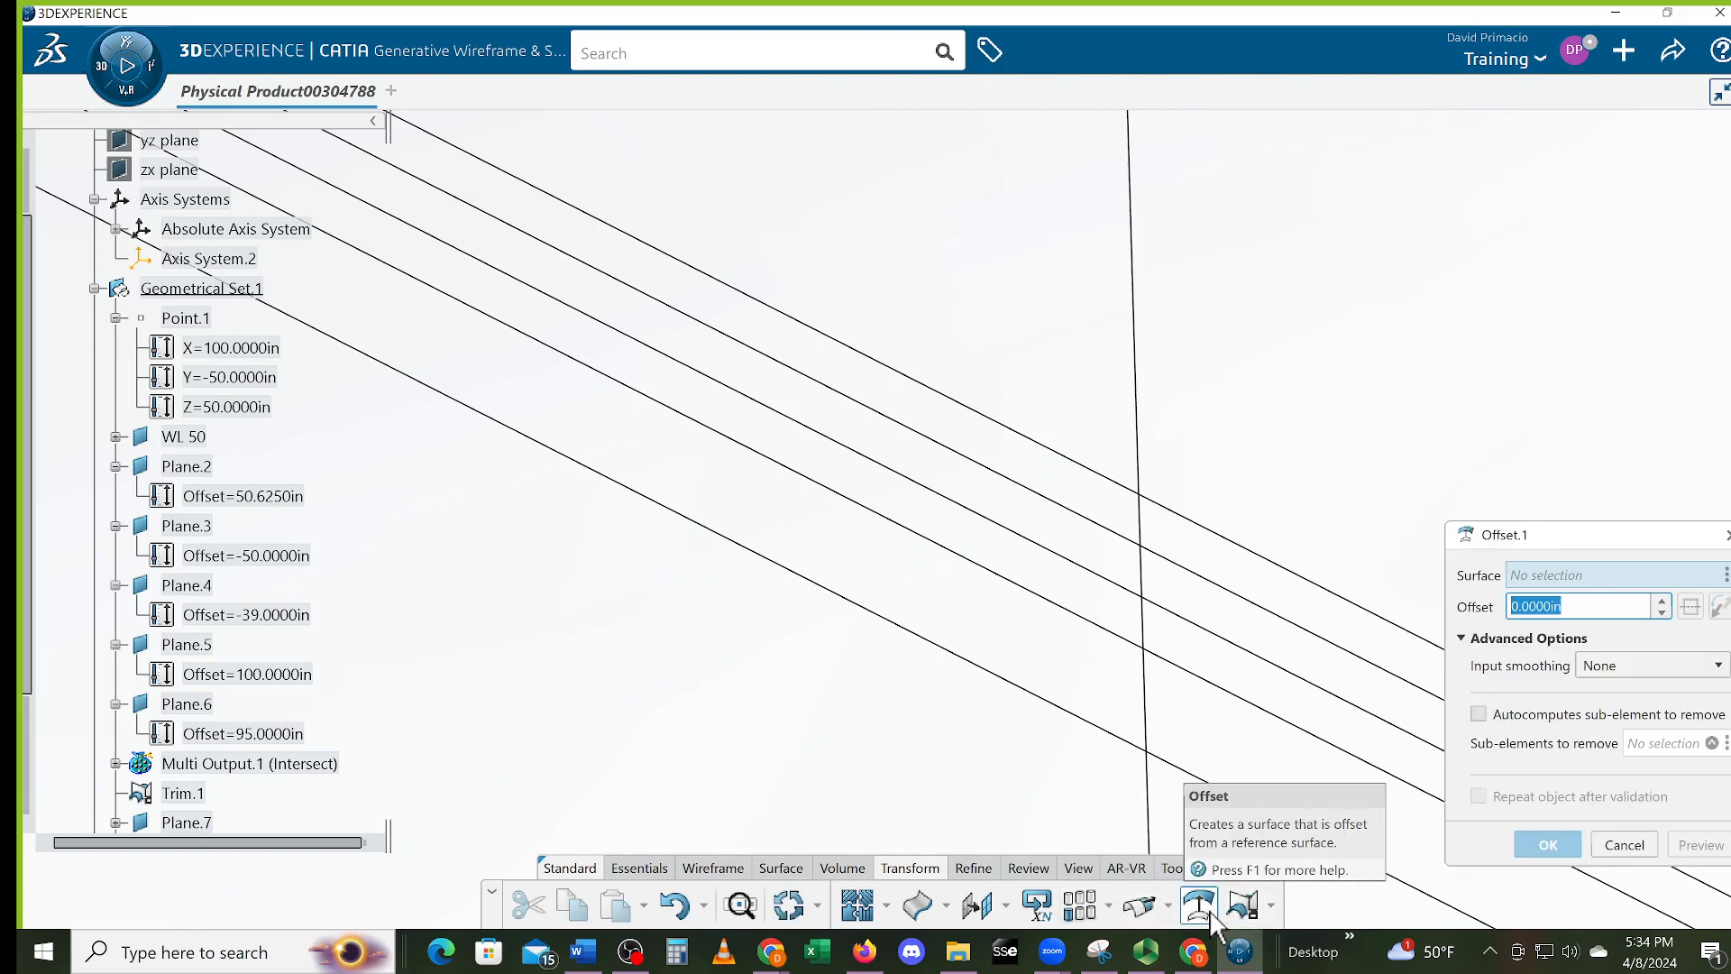
{"action": "left_click", "coordinate": [1268, 897]}
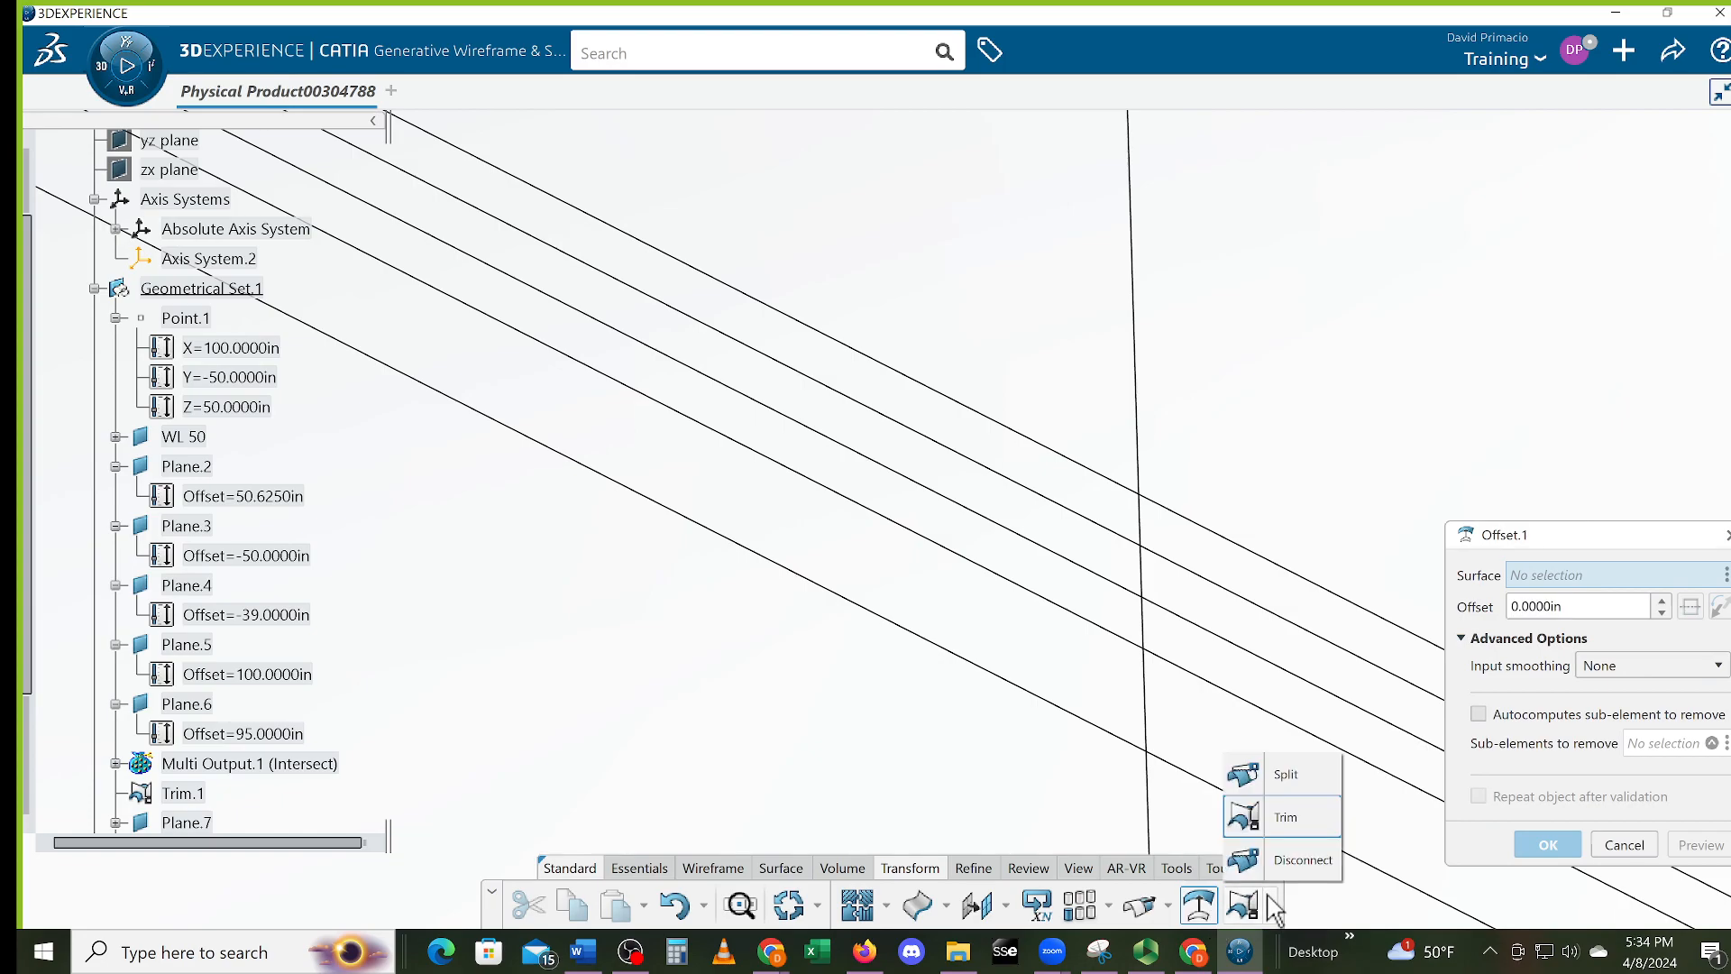
{"action": "left_click", "coordinate": [1269, 834]}
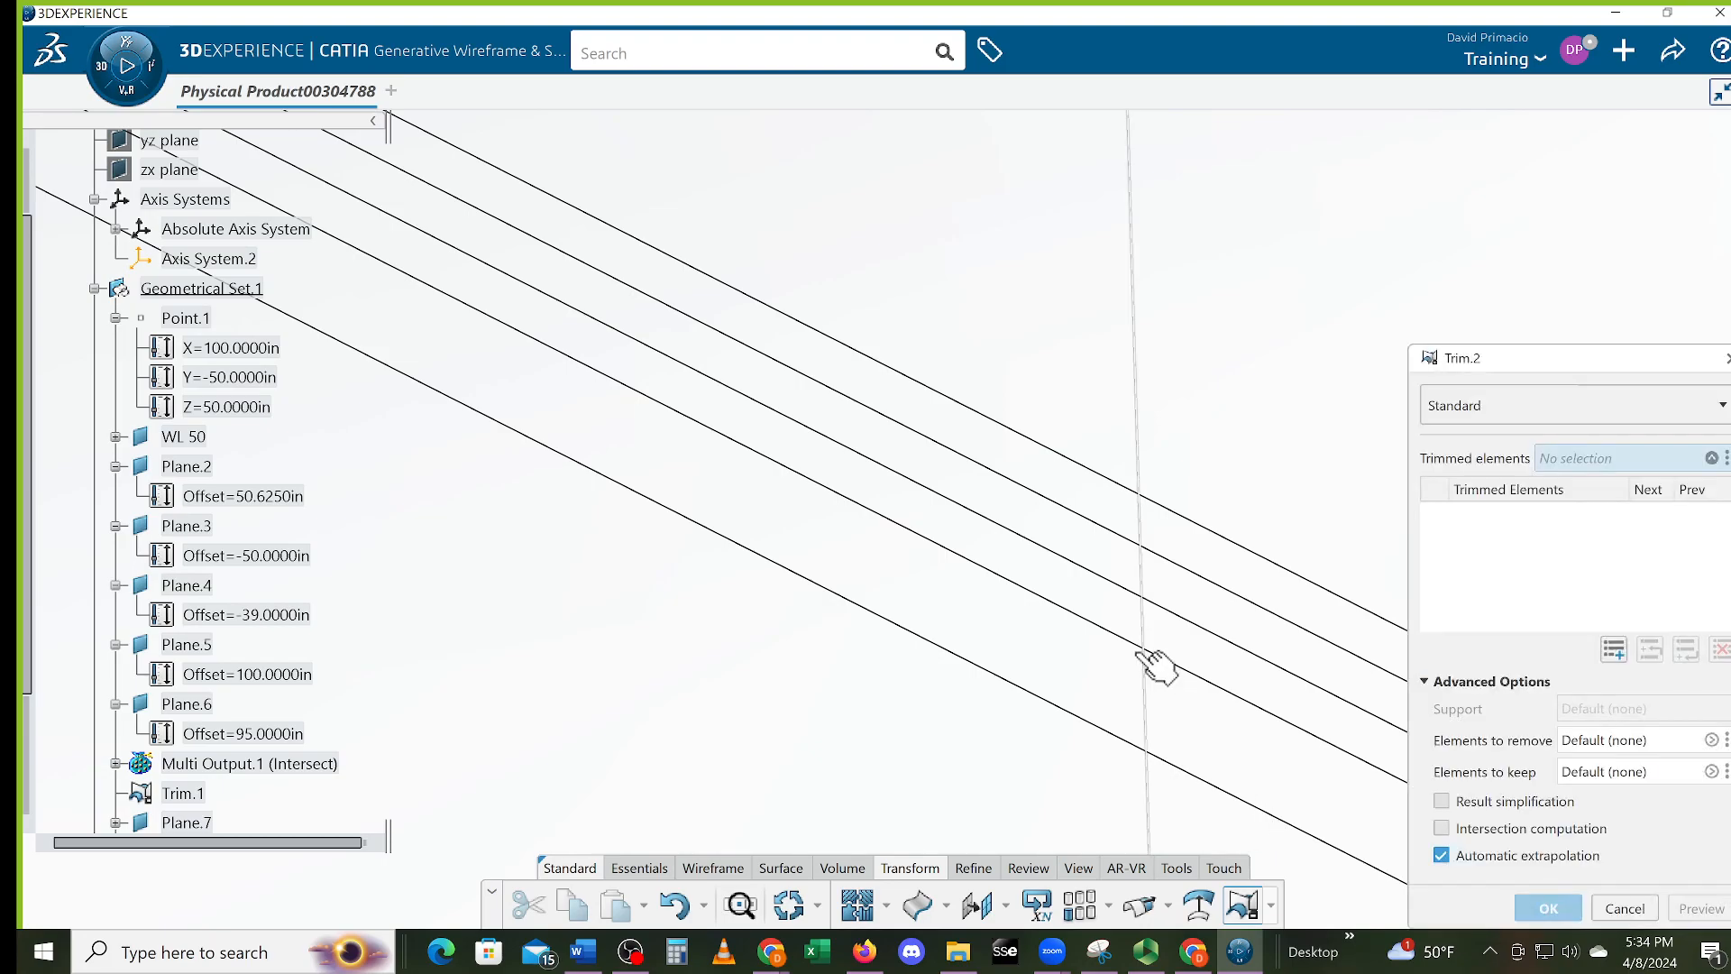
{"action": "left_click", "coordinate": [1143, 530]}
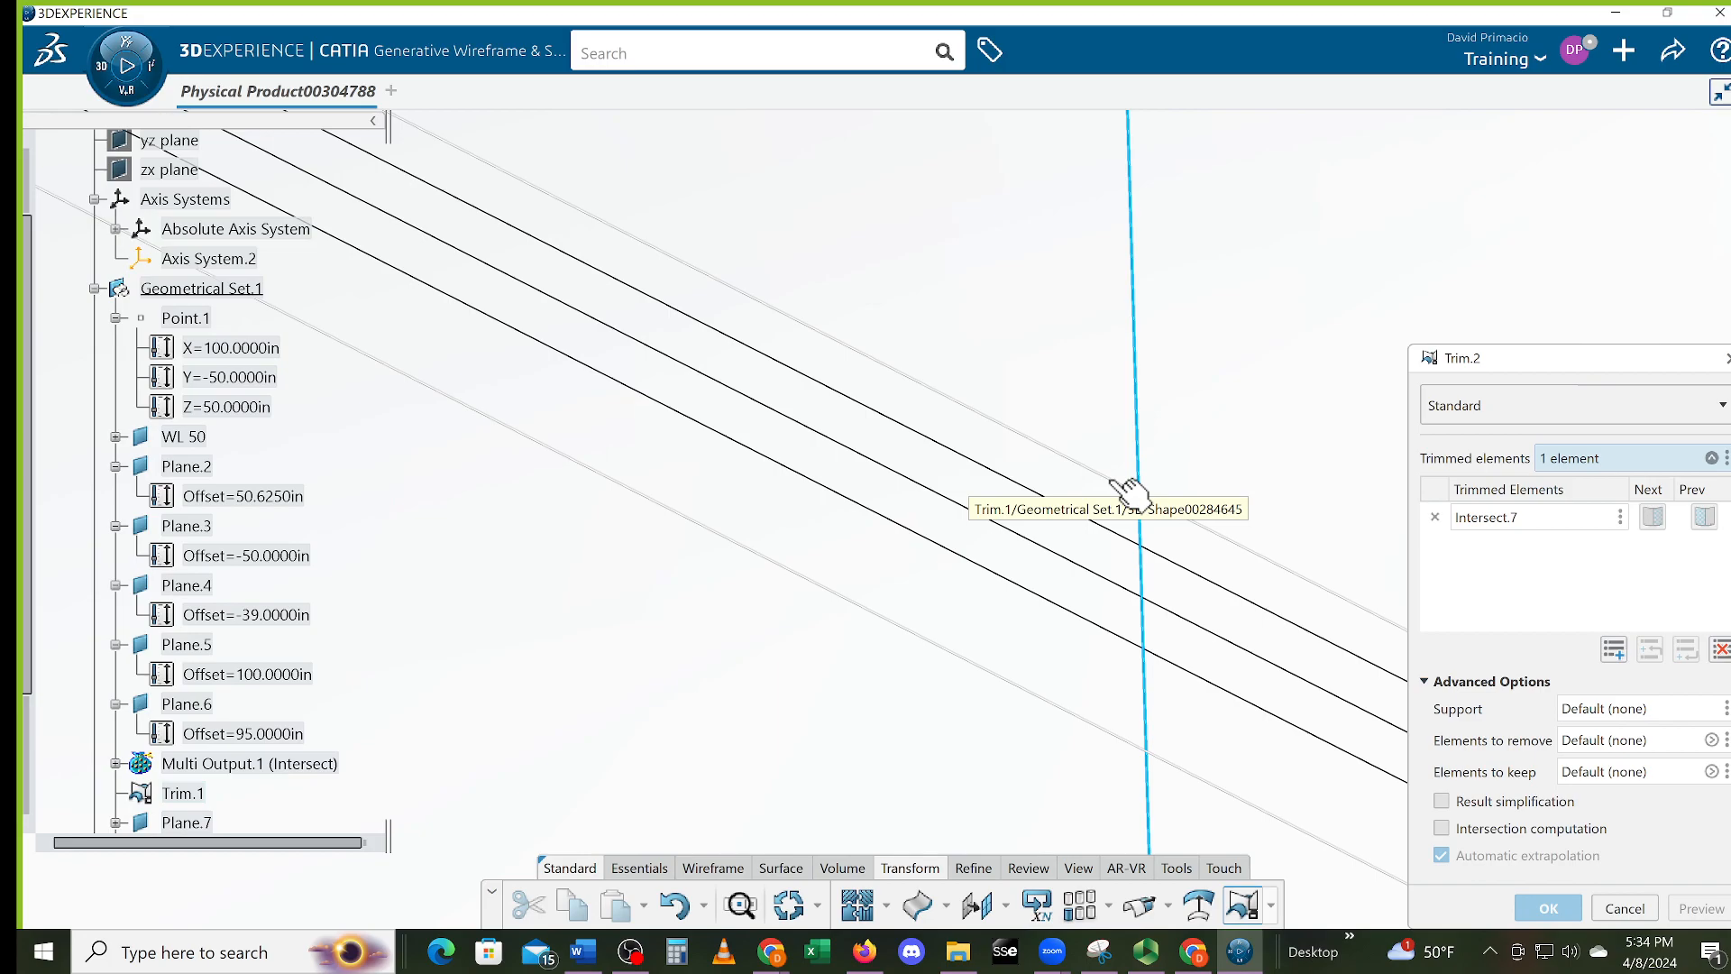
{"action": "left_click", "coordinate": [1127, 489]}
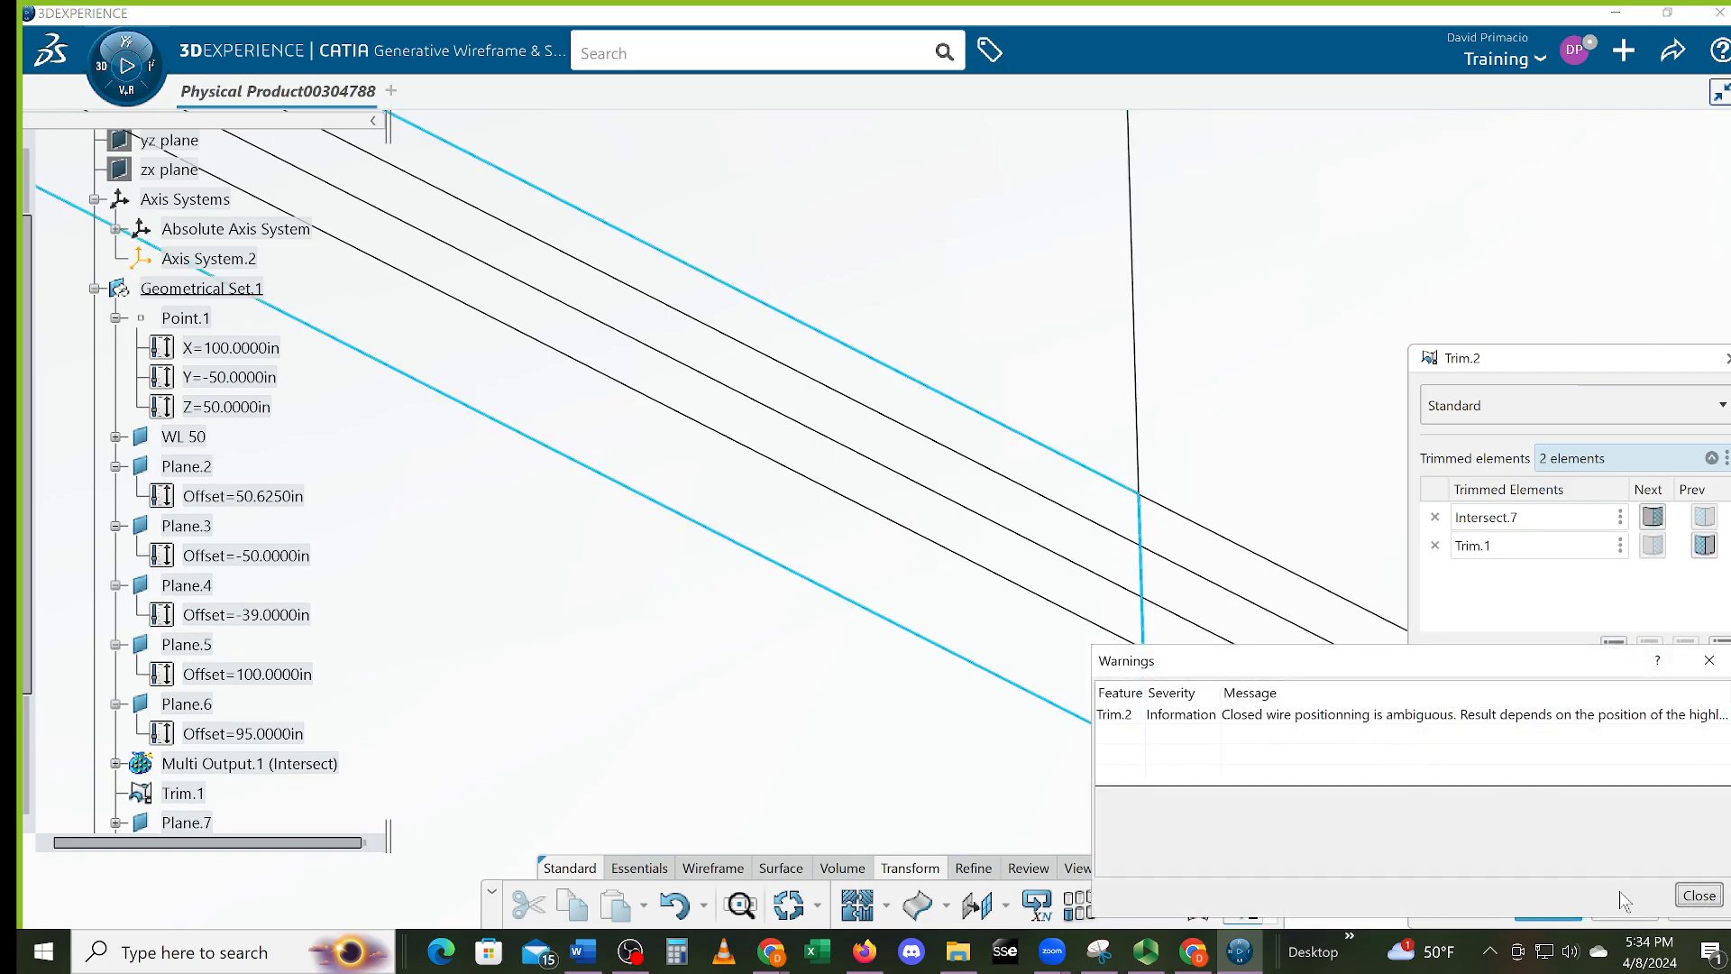
{"action": "left_click", "coordinate": [1695, 895]}
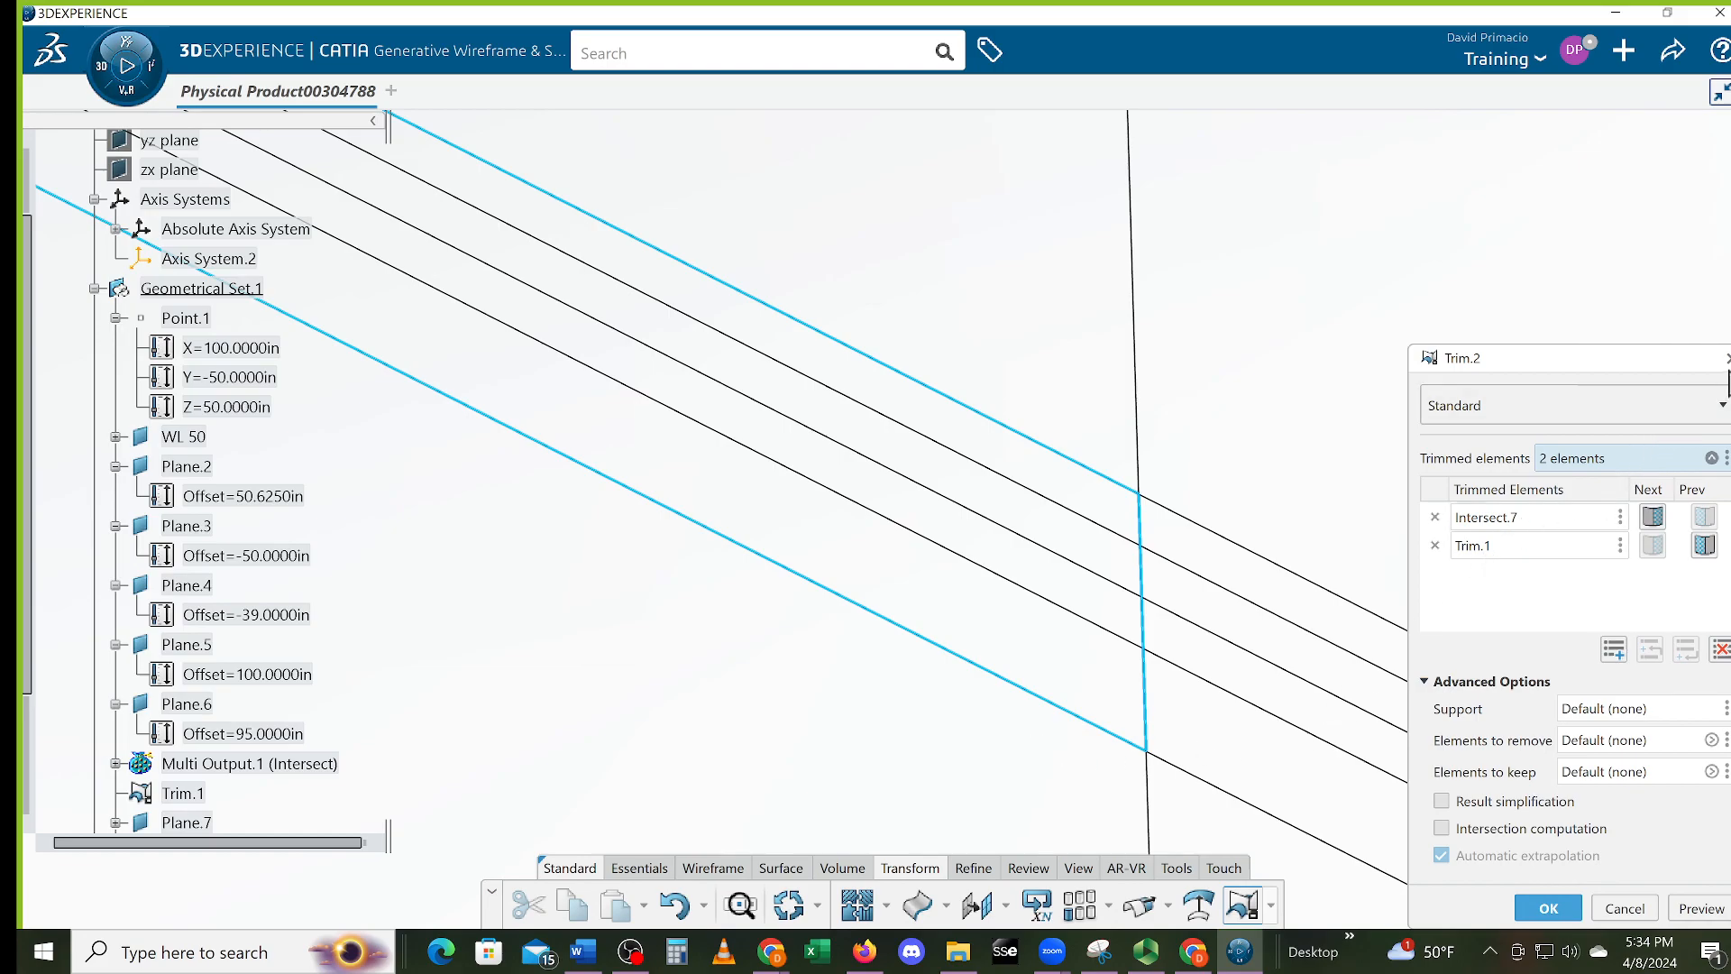
{"action": "left_click", "coordinate": [1726, 359]}
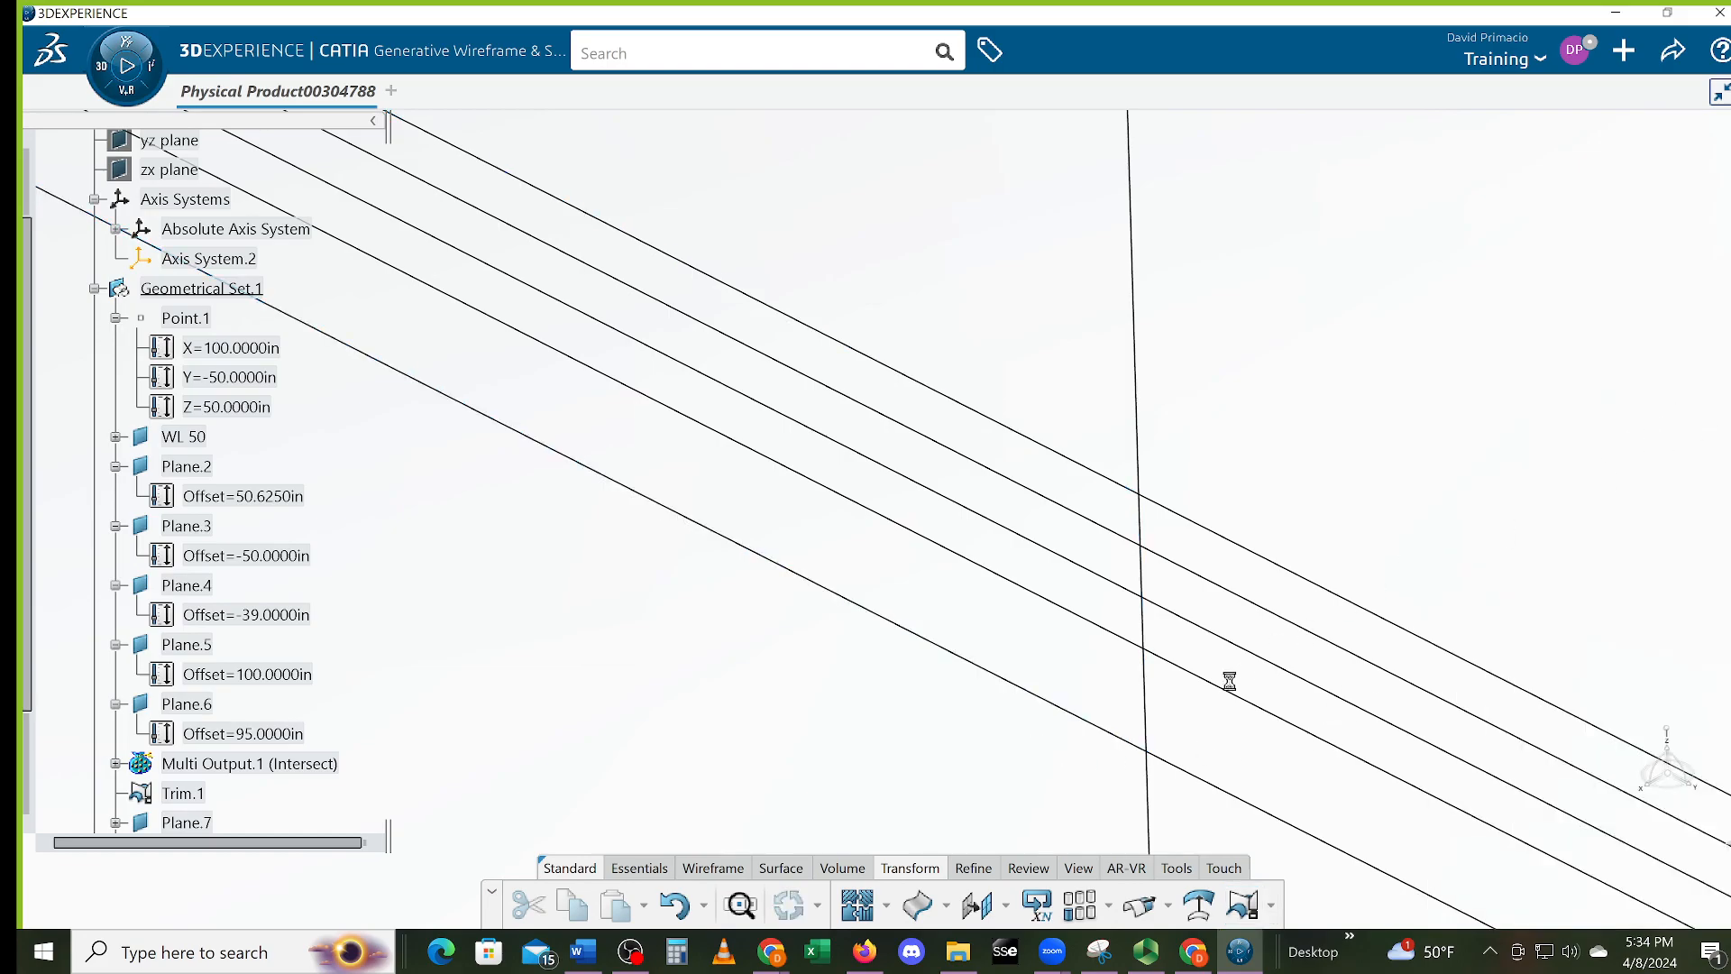
Start a new Split feature from the Split/Trim flyout instead of trimming
{"action": "left_click", "coordinate": [1244, 907]}
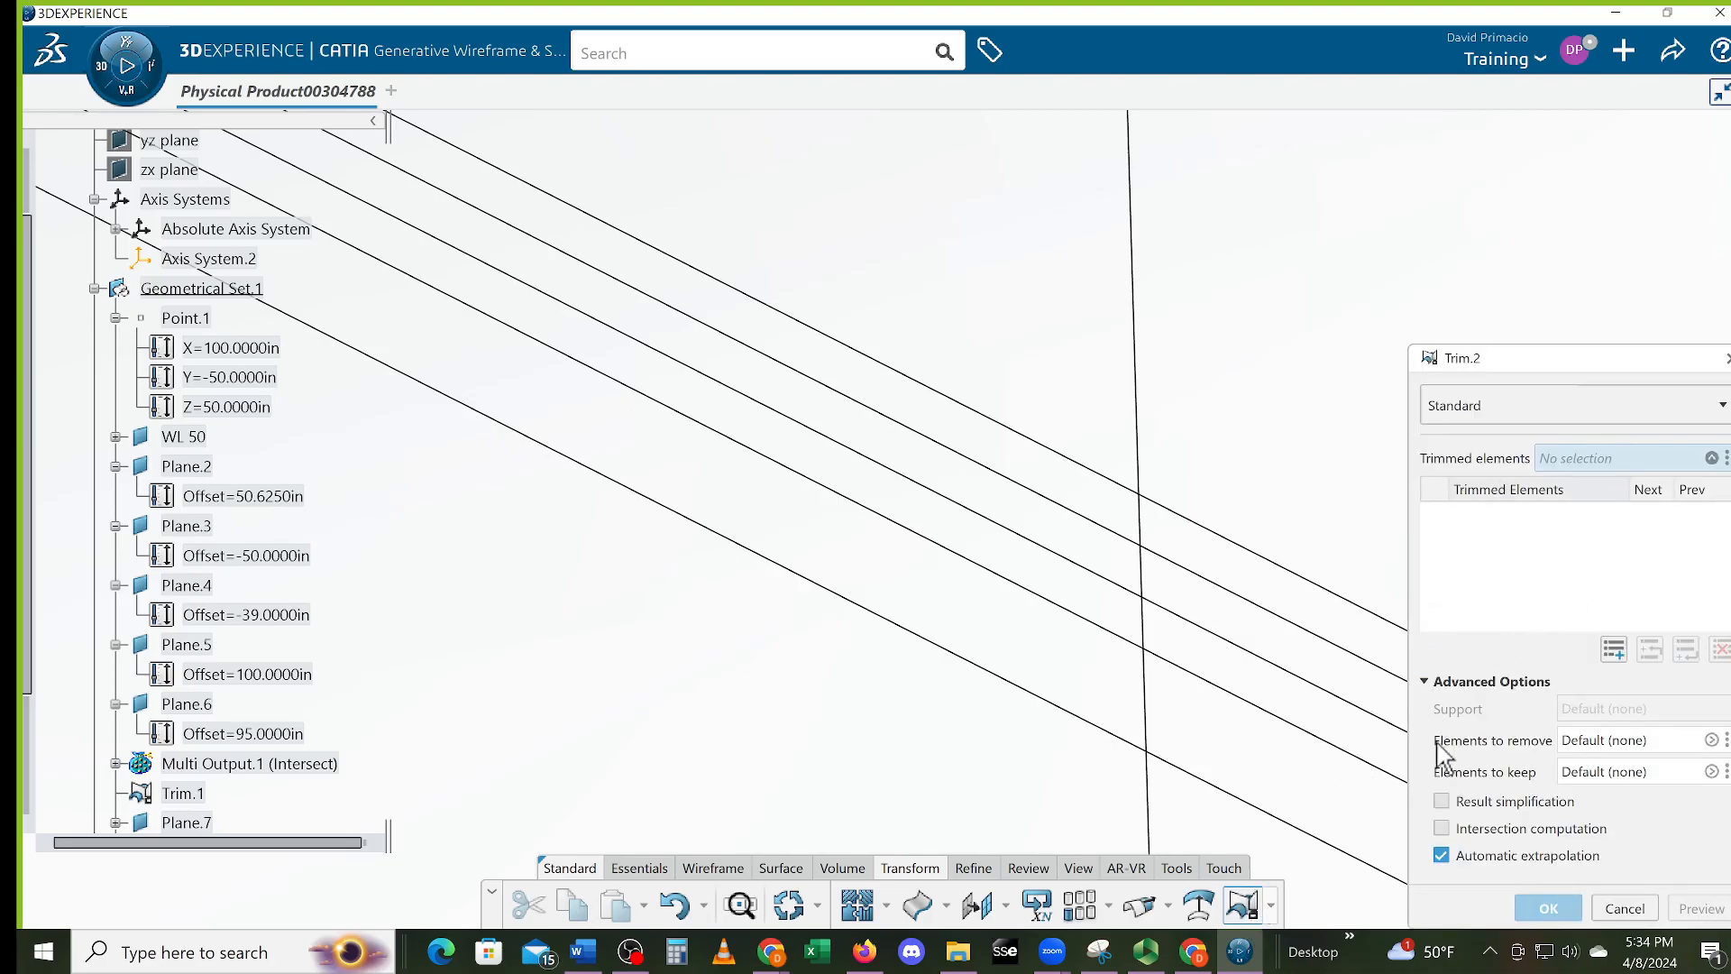
{"action": "left_click", "coordinate": [1273, 906]}
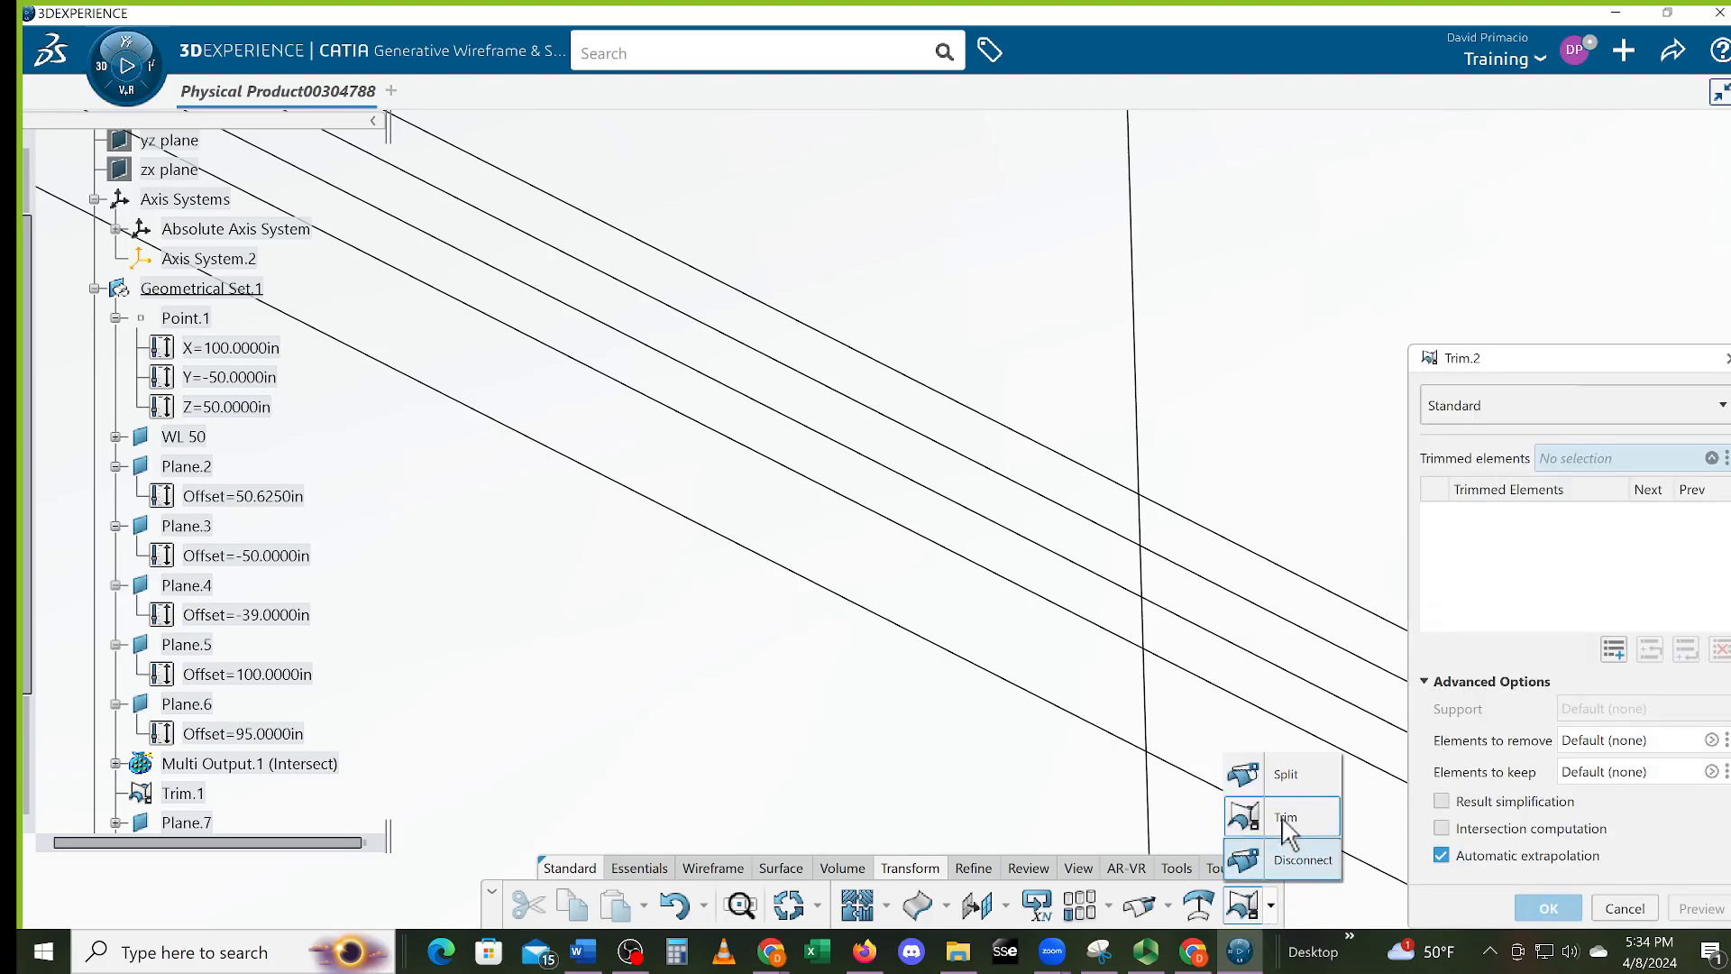
{"action": "left_click", "coordinate": [1280, 774]}
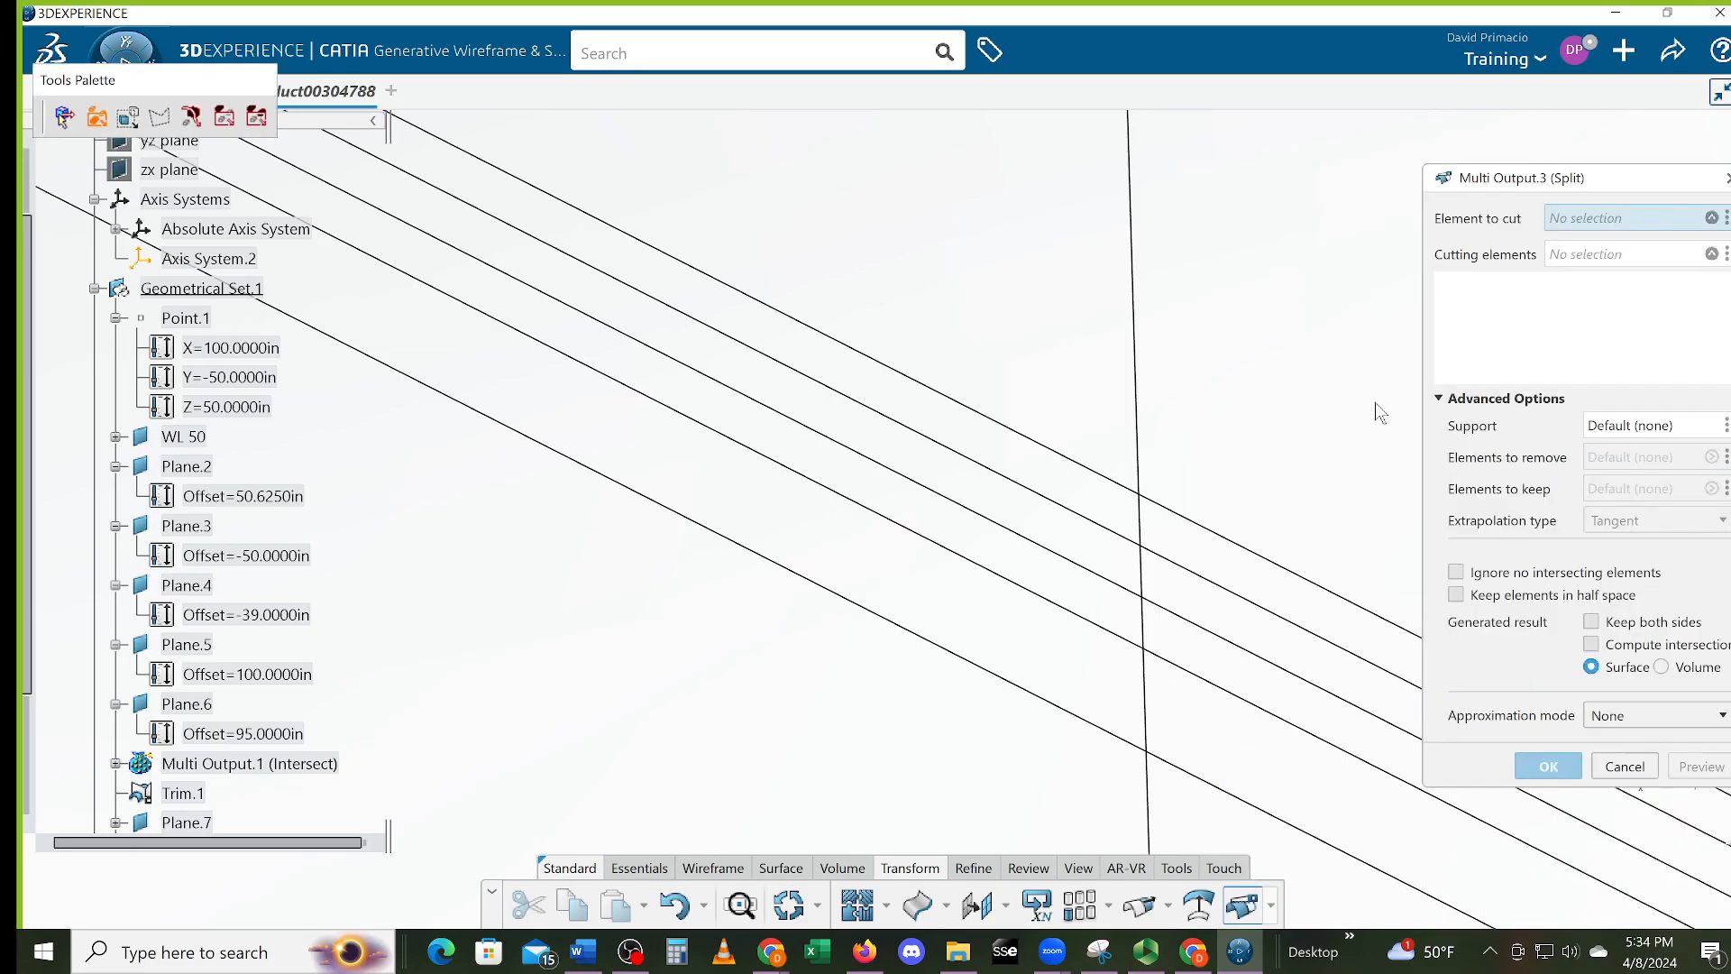
Split the vertical line with Trim.1 and Intersect.10, keeping only the short segment between them
{"action": "left_click", "coordinate": [1139, 521]}
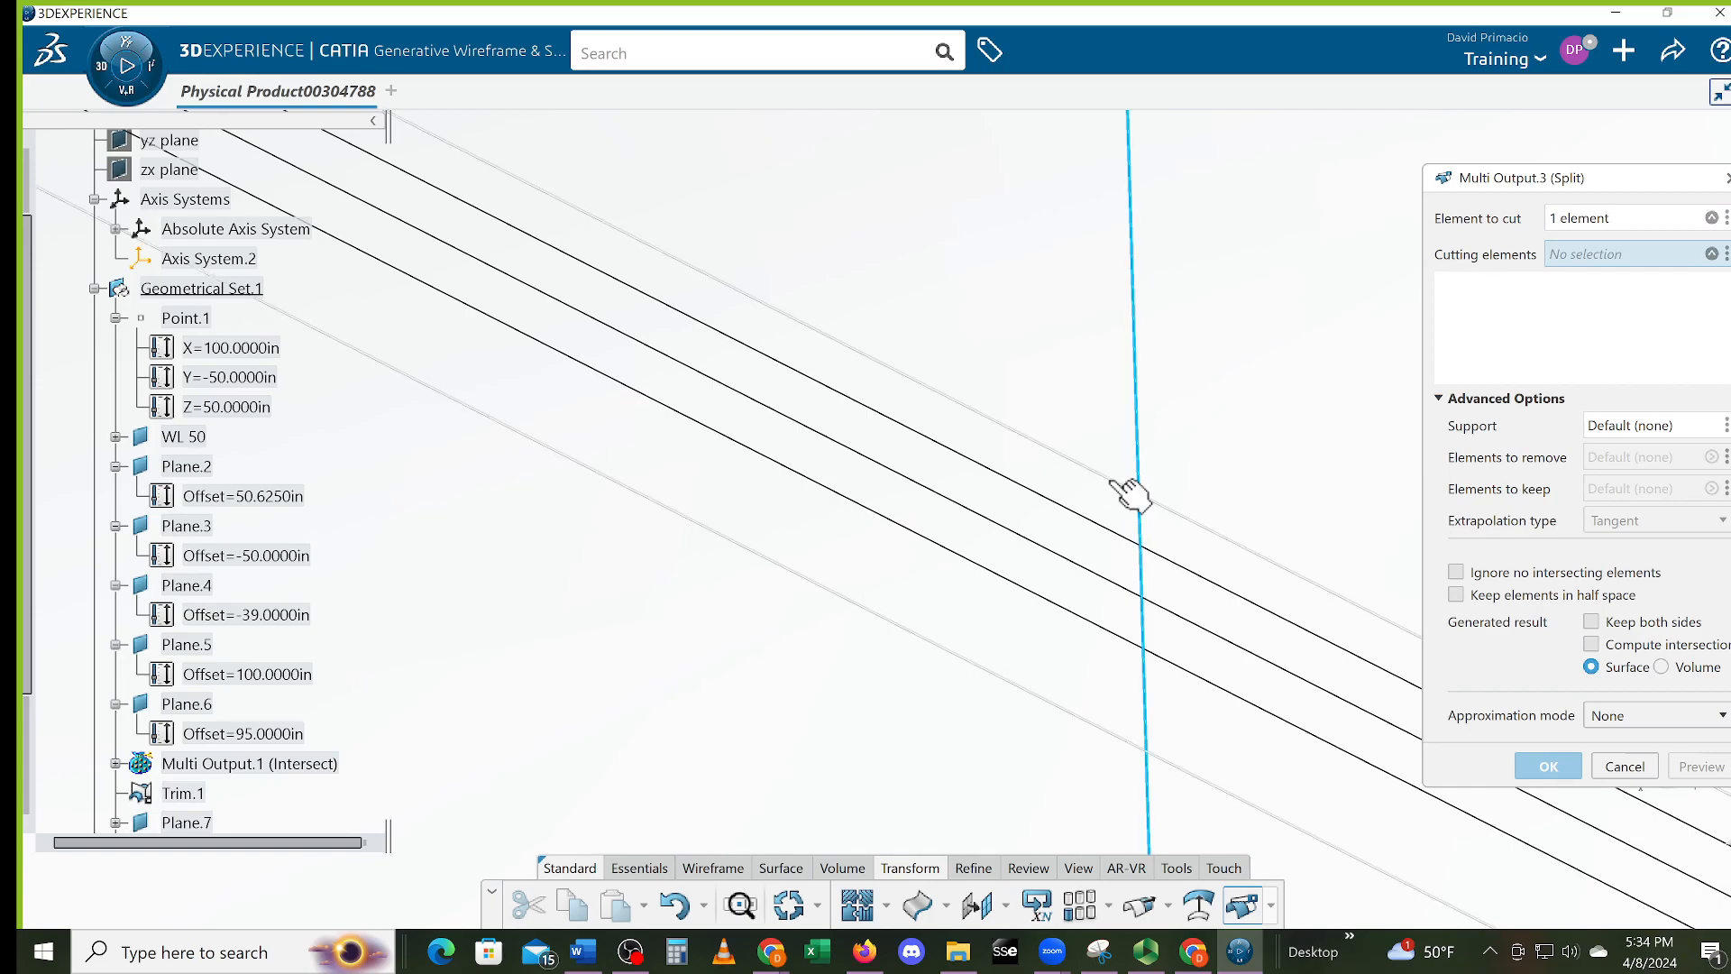
{"action": "left_click", "coordinate": [1133, 492]}
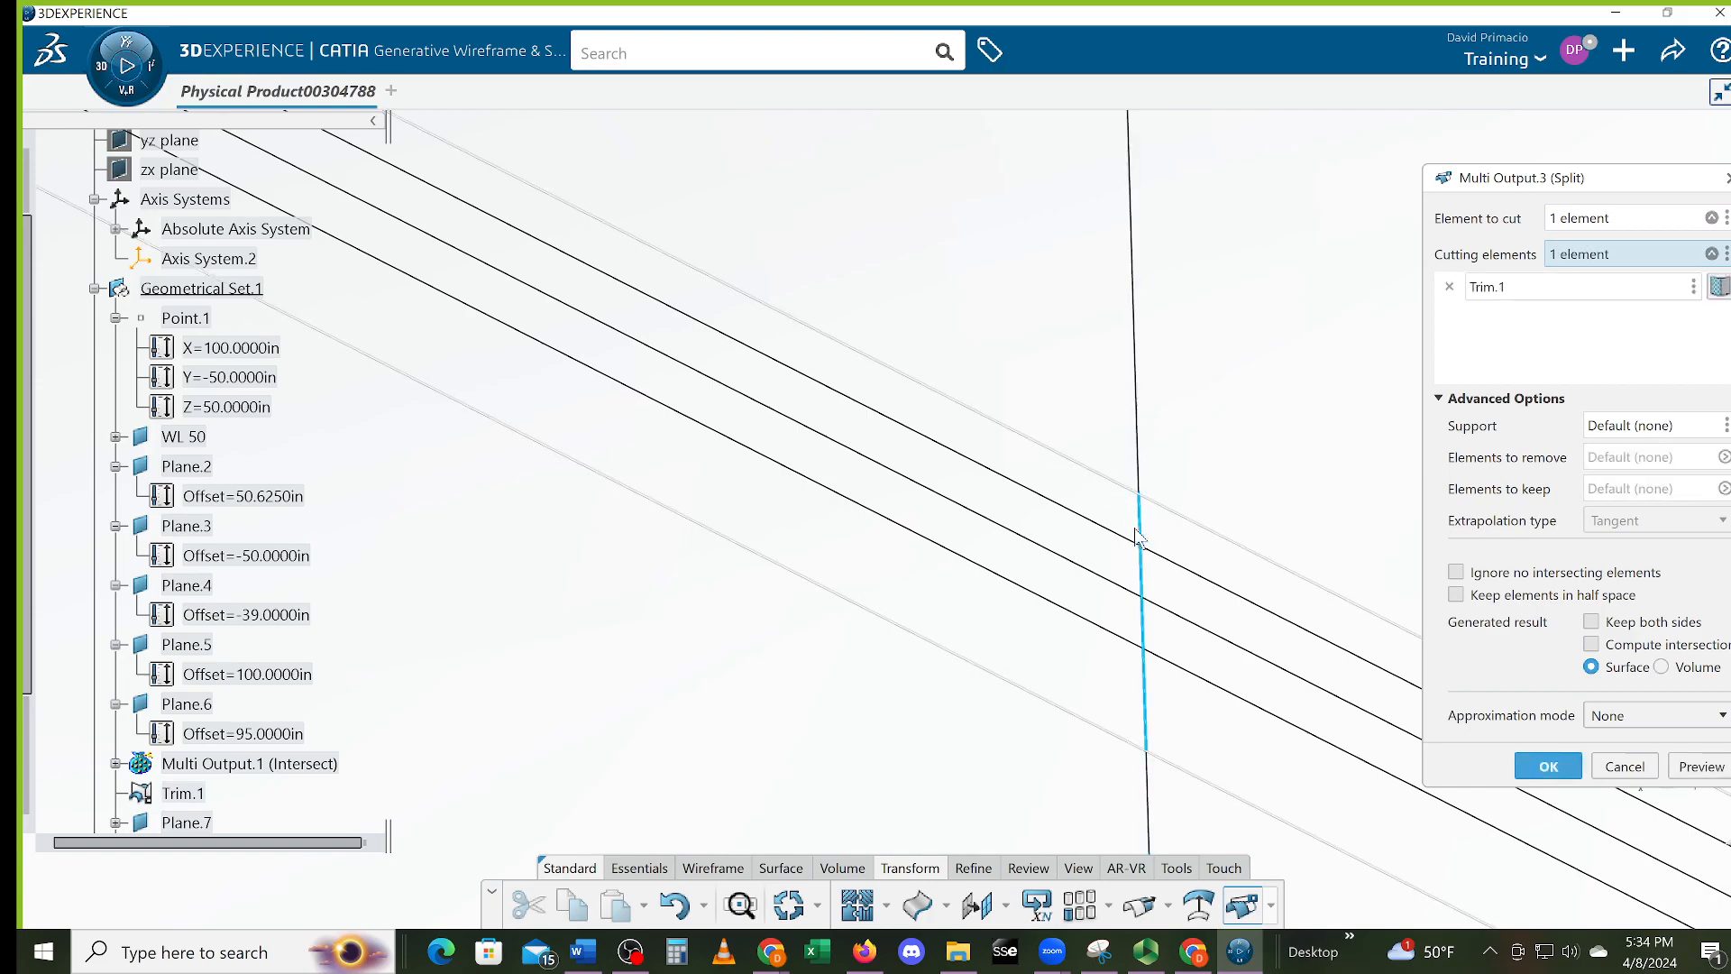
{"action": "left_click", "coordinate": [1197, 575]}
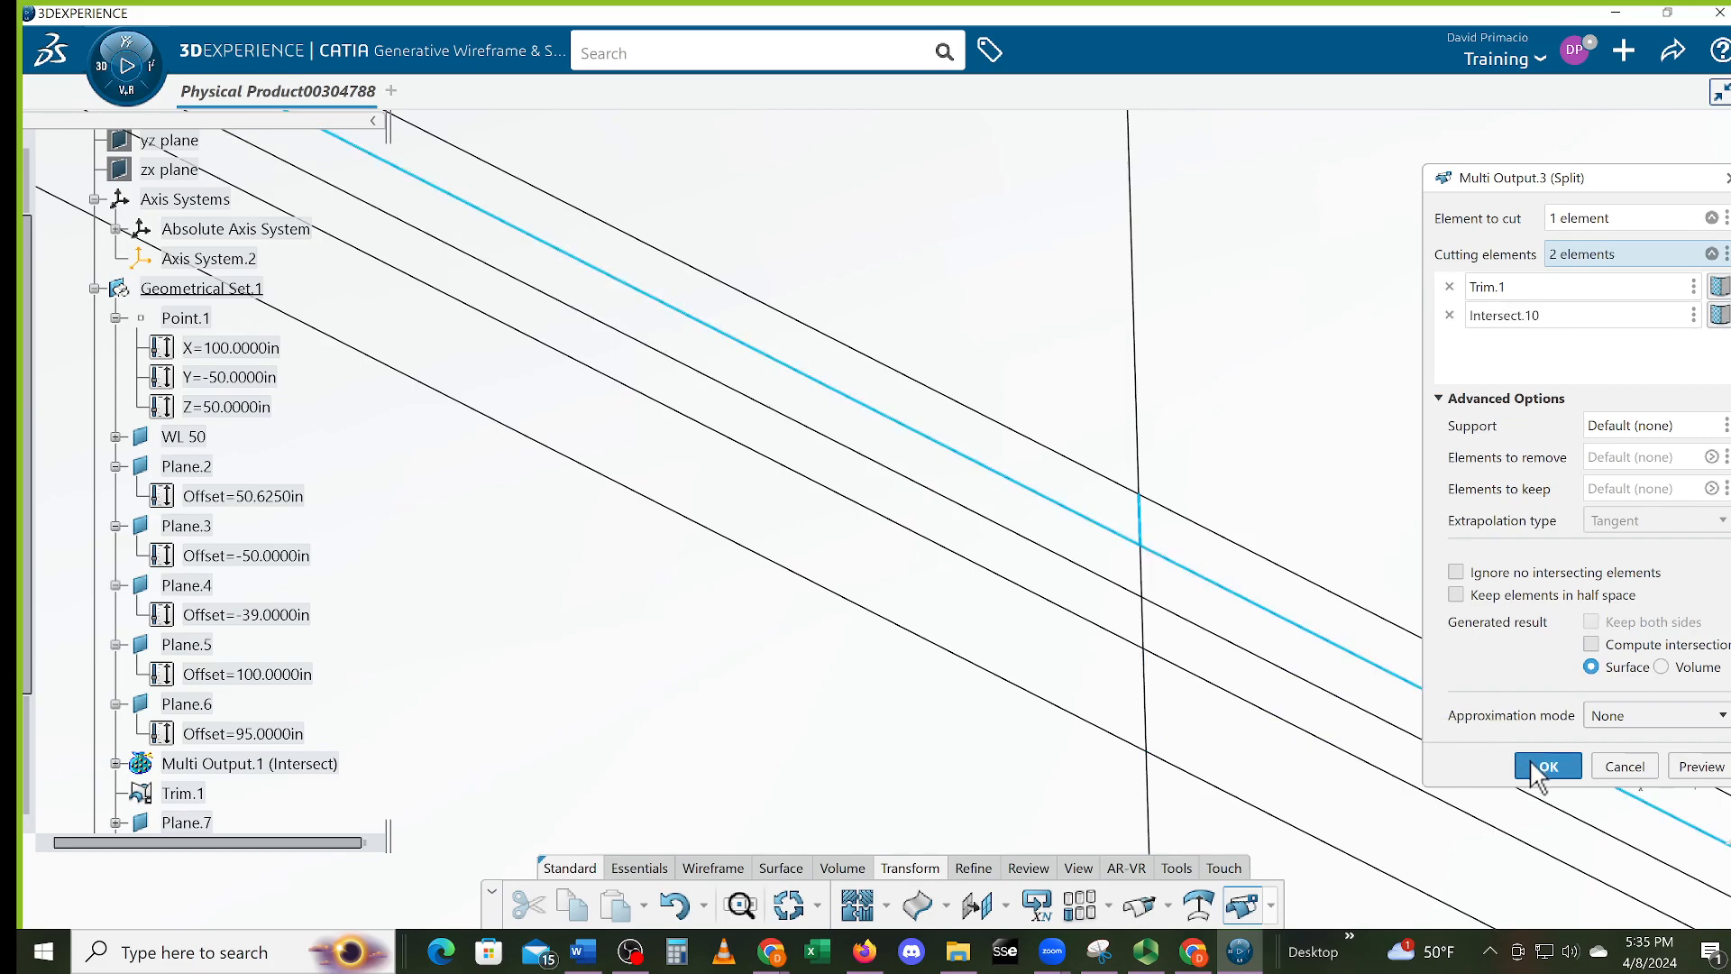
{"action": "left_click", "coordinate": [1542, 769]}
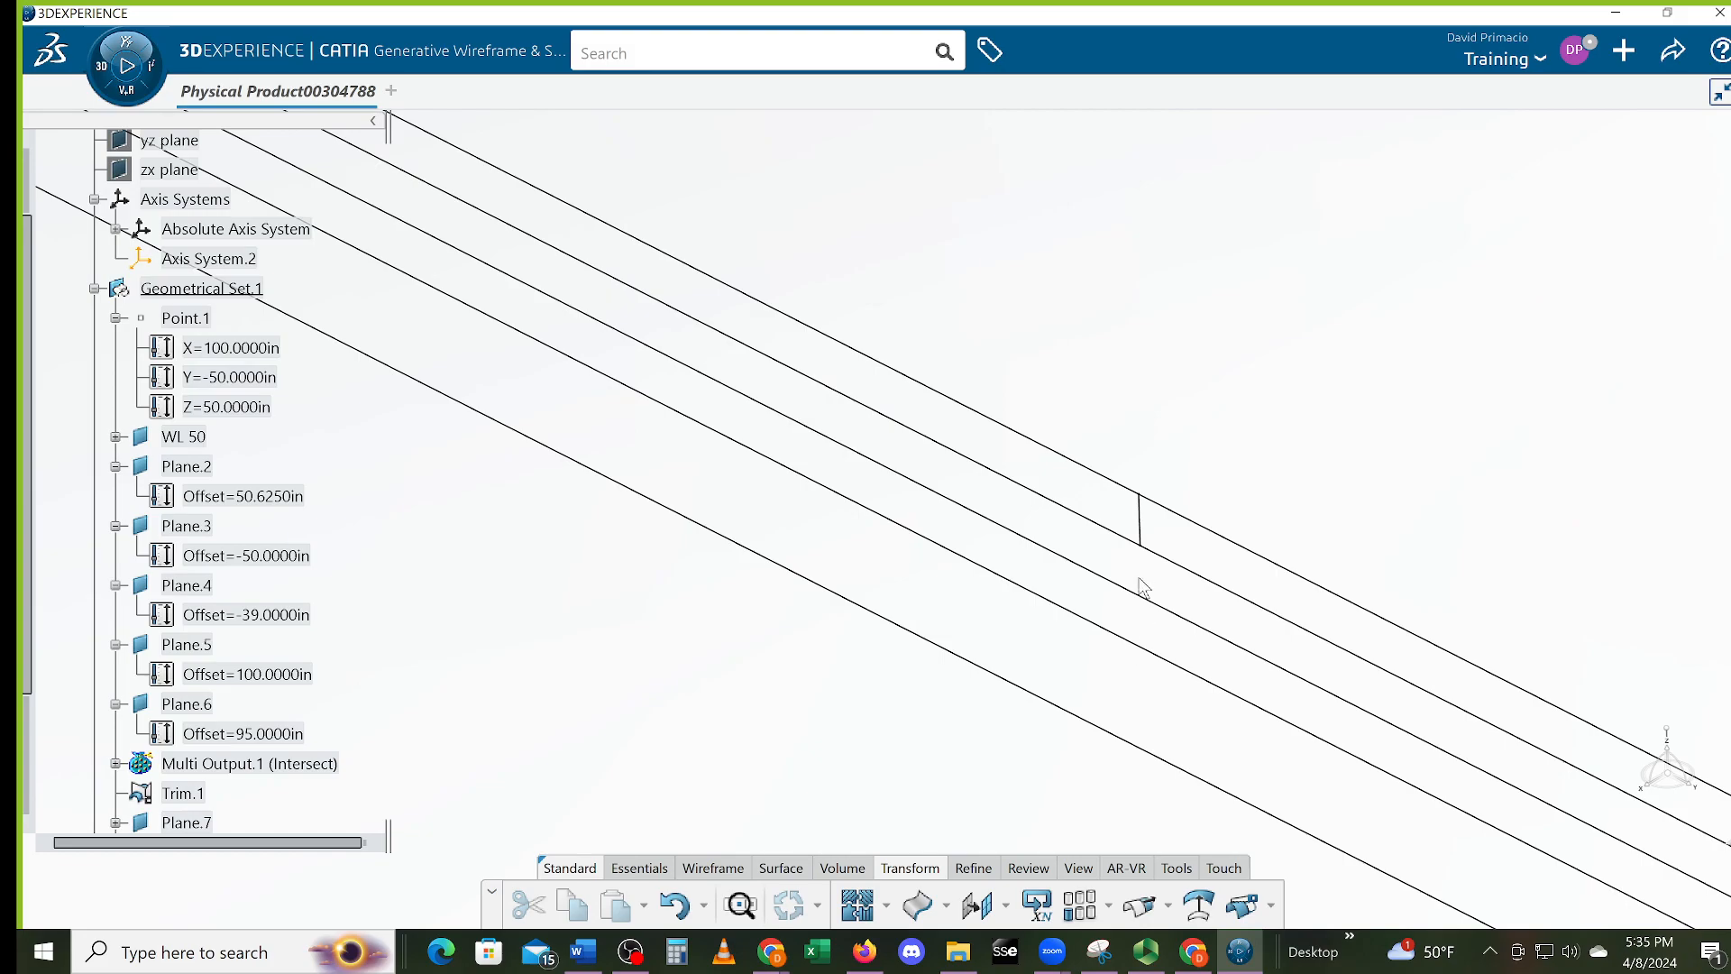
{"action": "middle_click_drag", "start_coordinate": [1287, 653], "coordinate": [1028, 590]}
{"action": "middle_click_drag", "start_coordinate": [1318, 703], "coordinate": [1131, 575]}
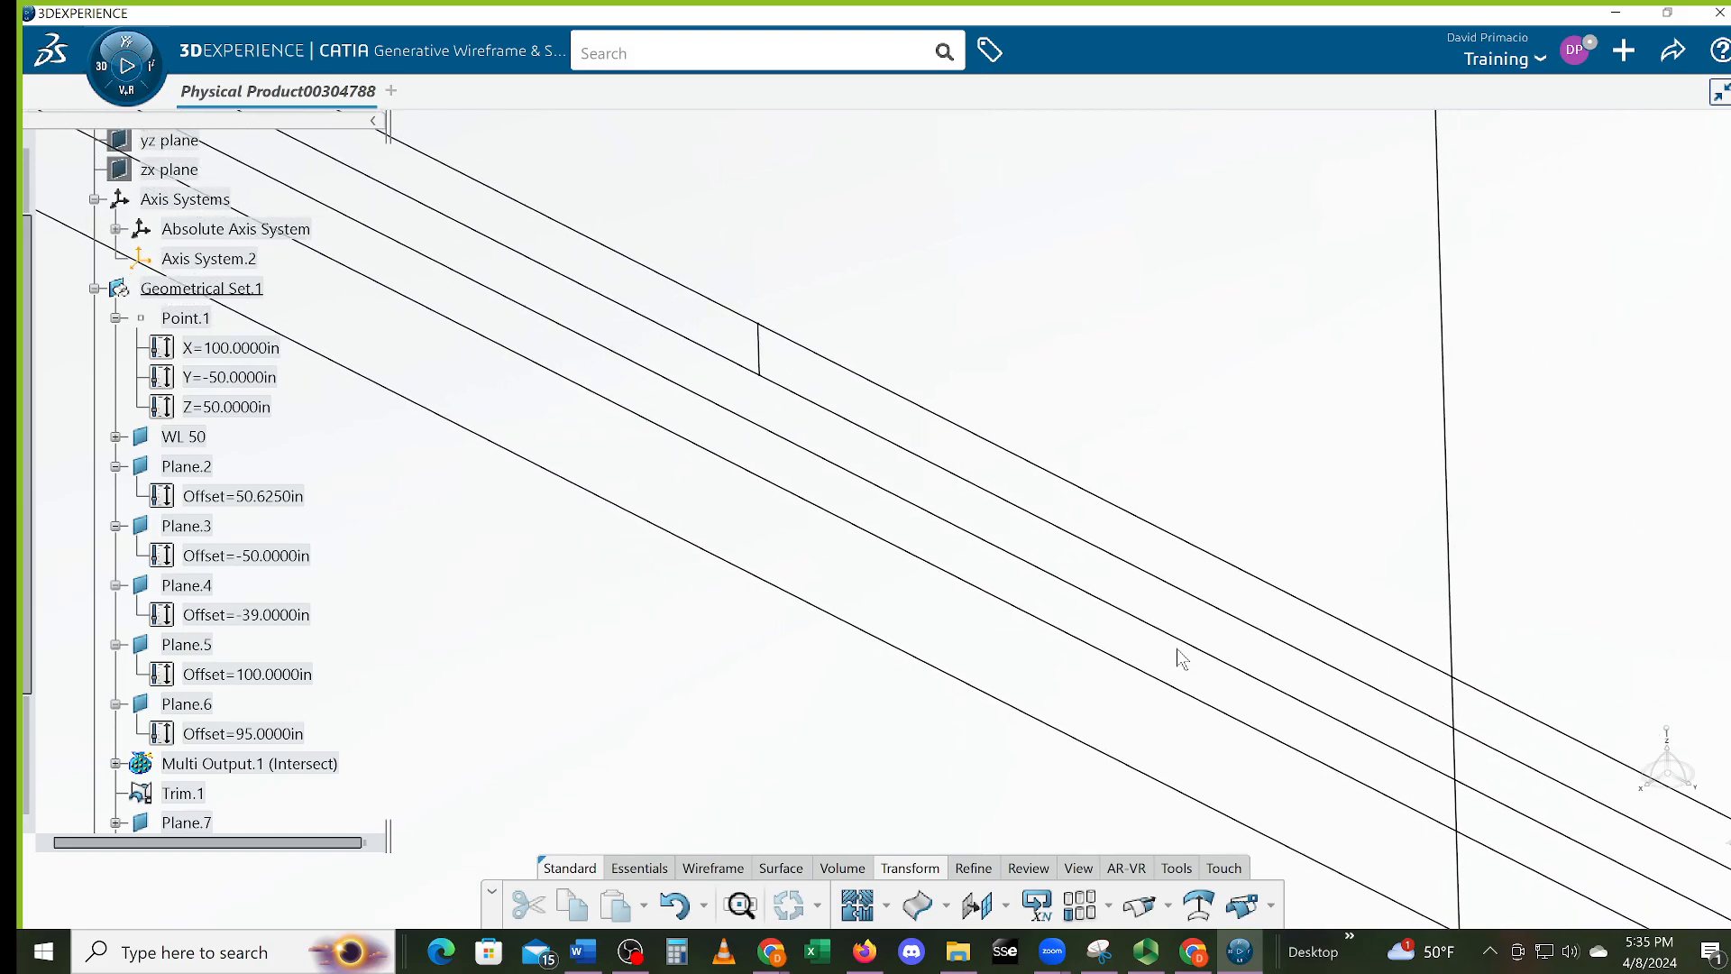
Split the right vertical line with Intersect.10 and Intersect.9, leaving a short step
{"action": "left_click", "coordinate": [1243, 905]}
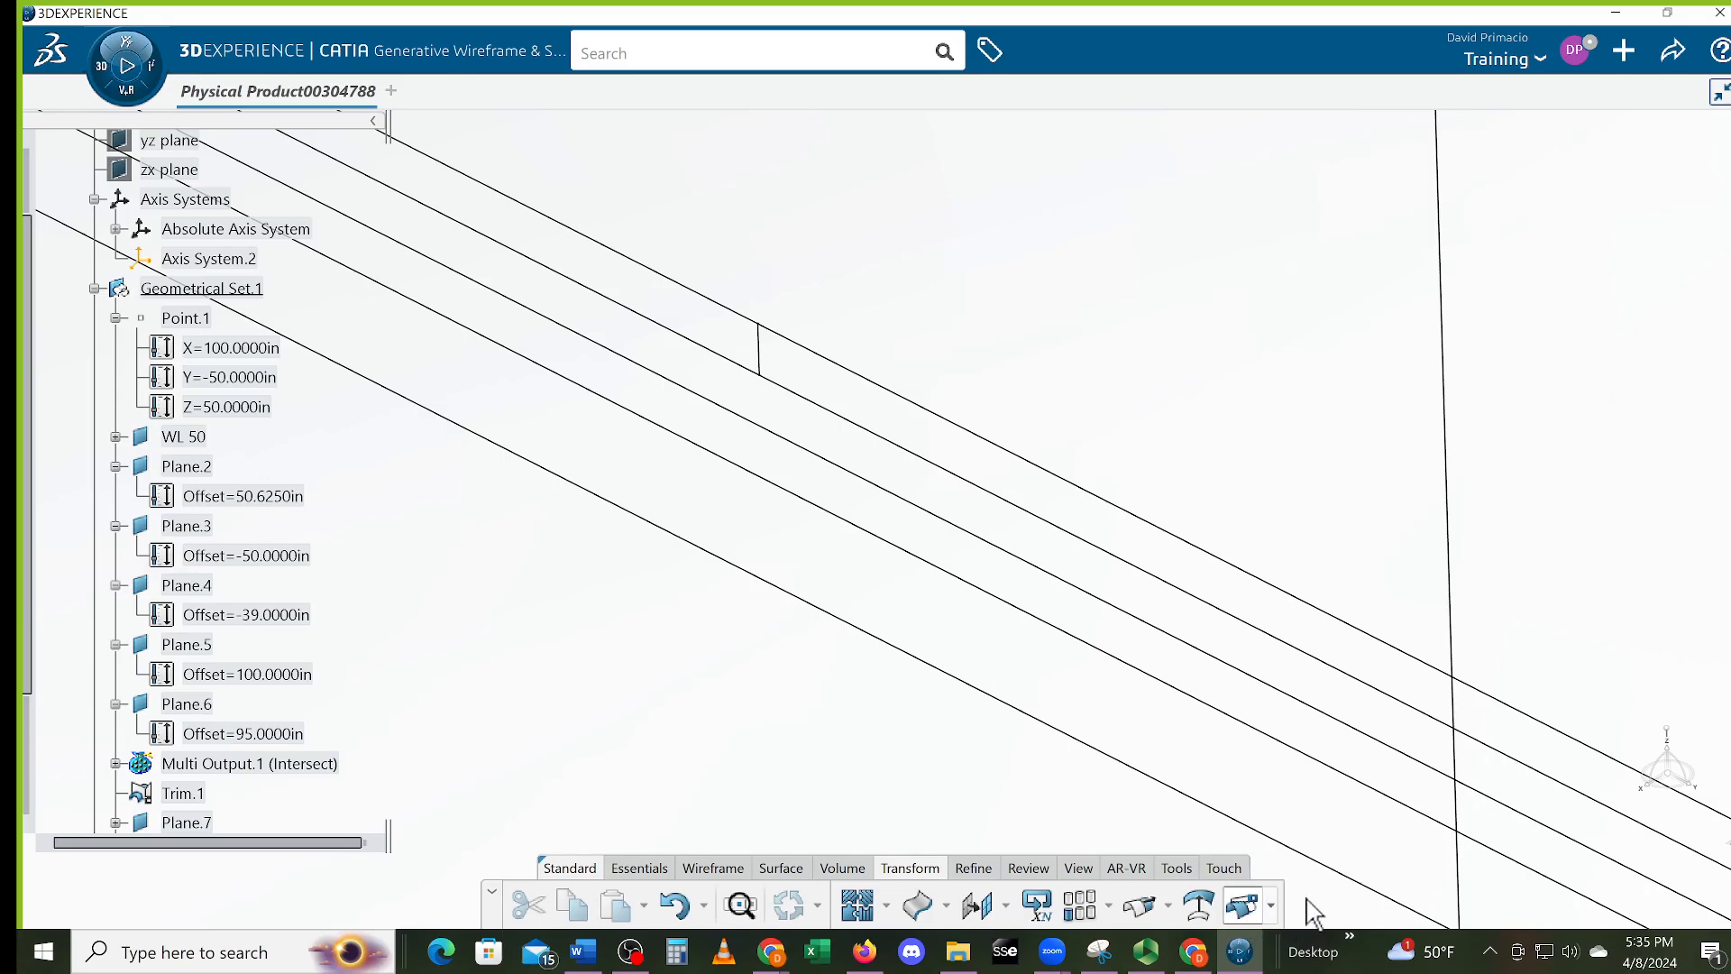
{"action": "mouse_move", "coordinate": [1314, 742]}
{"action": "middle_mouse_down"}
{"action": "mouse_move", "coordinate": [1136, 680]}
{"action": "mouse_move", "coordinate": [1189, 710]}
{"action": "middle_mouse_up"}
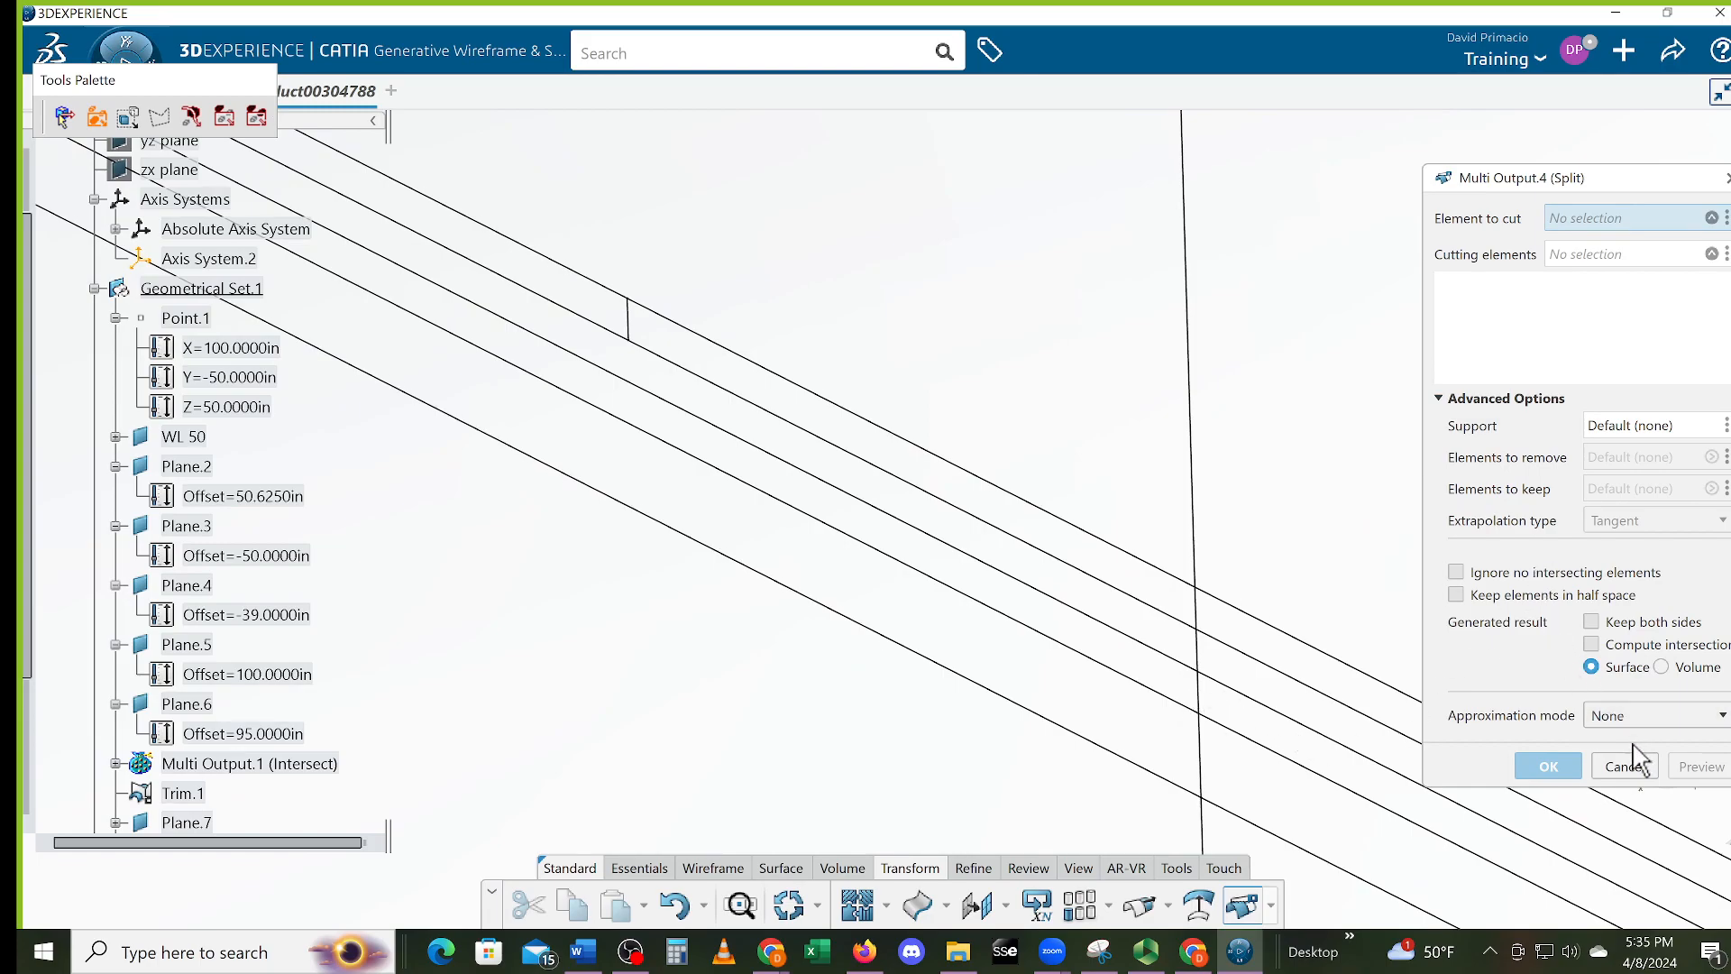
{"action": "left_click", "coordinate": [1201, 650]}
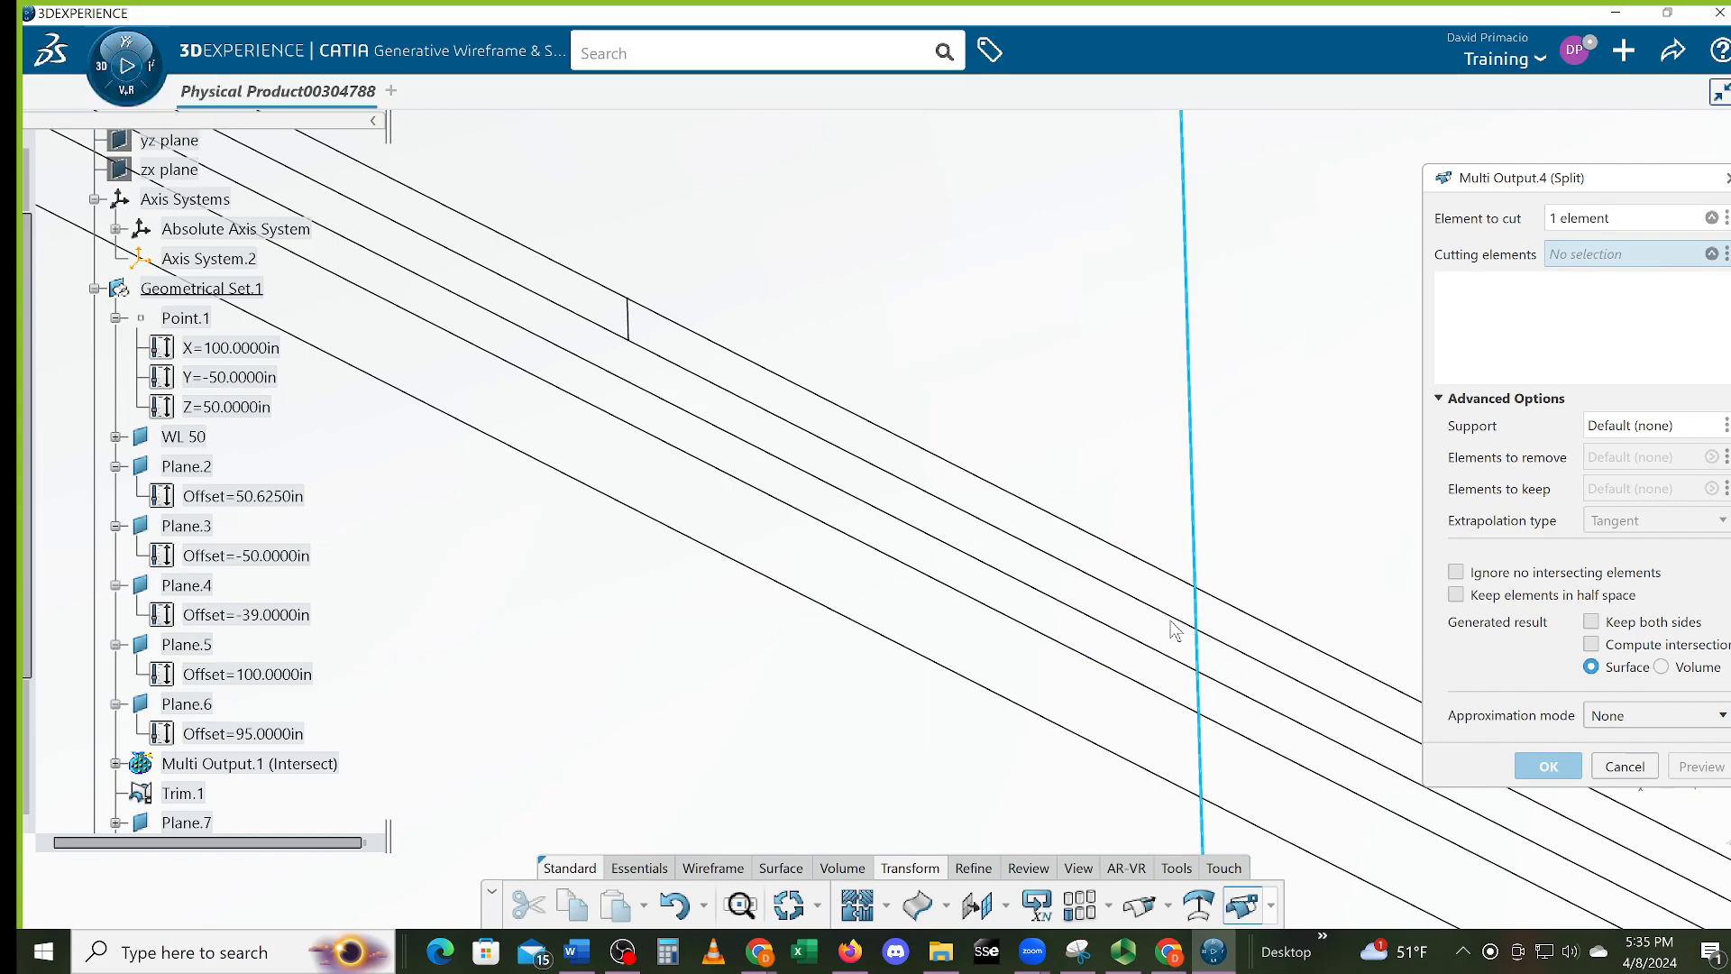
{"action": "left_click", "coordinate": [1199, 674]}
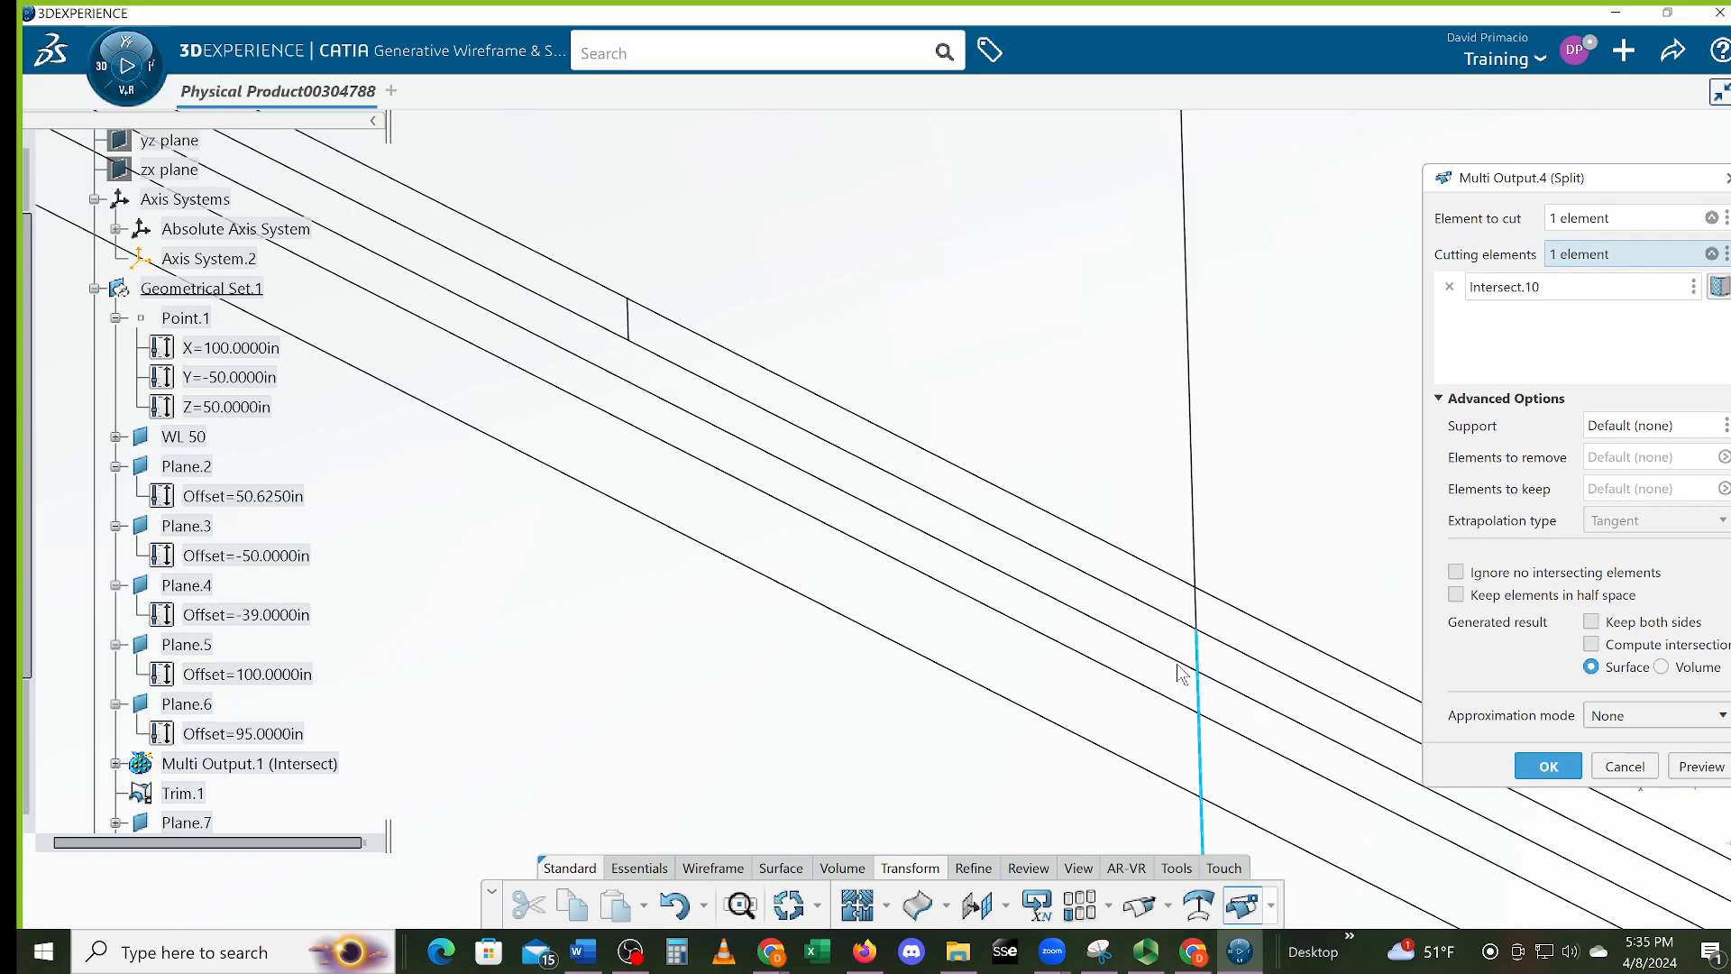
{"action": "left_click", "coordinate": [1183, 667]}
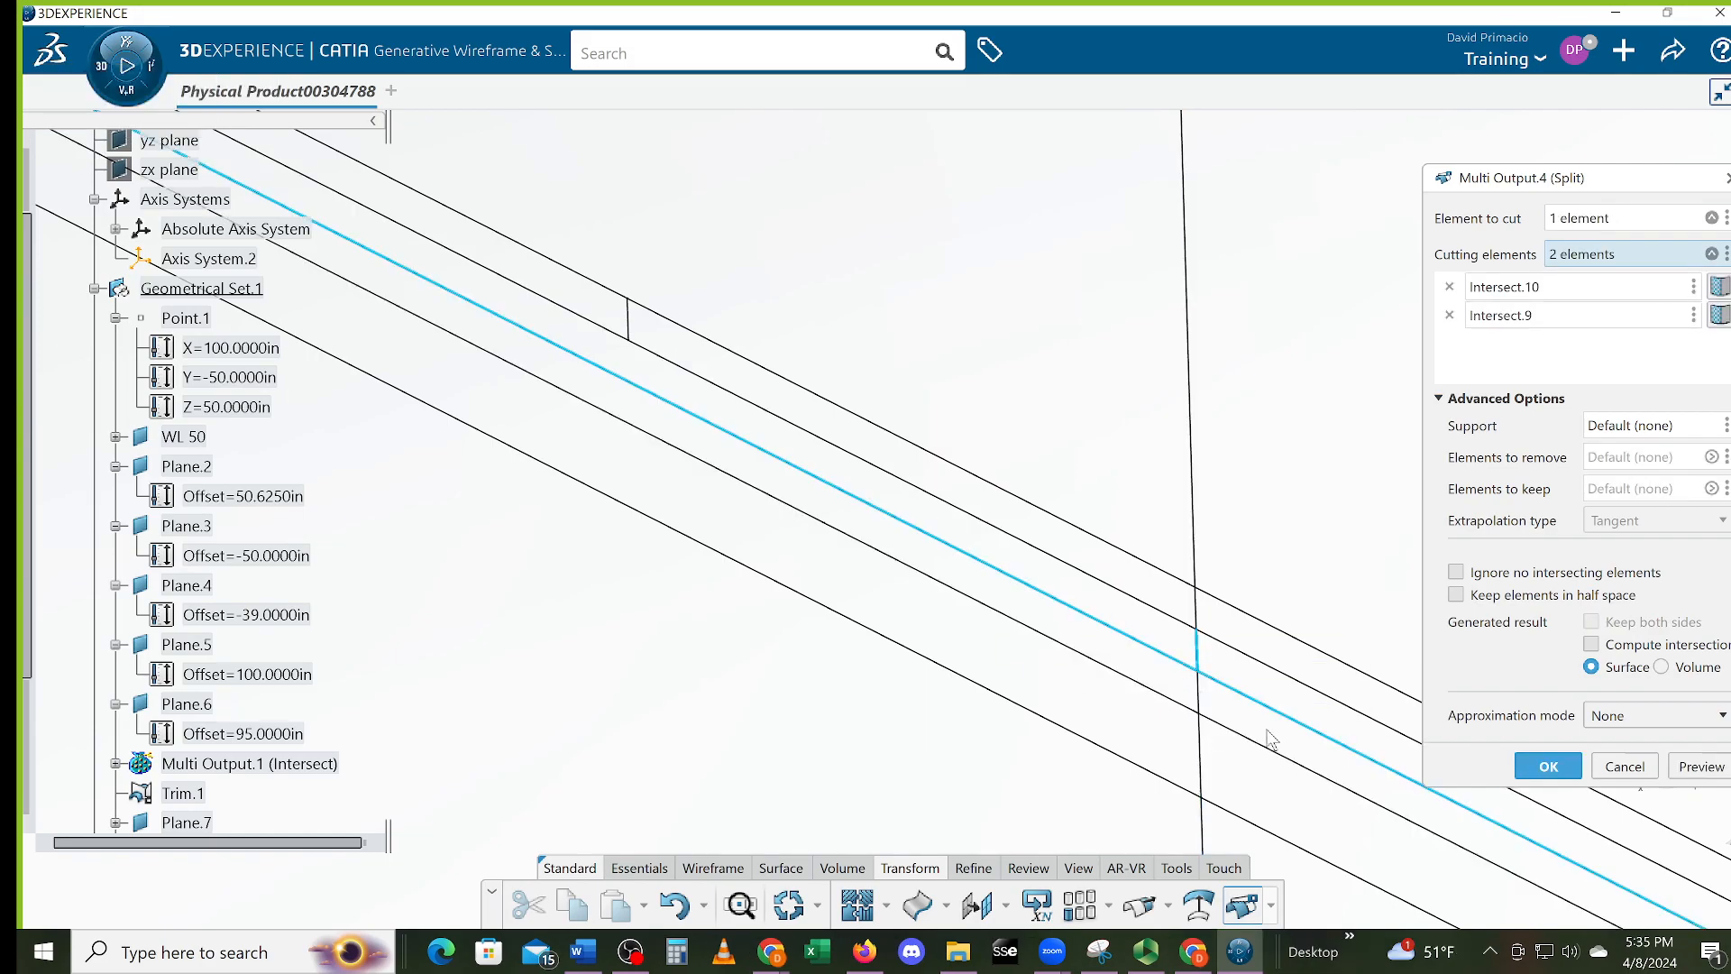
{"action": "left_click", "coordinate": [1544, 766]}
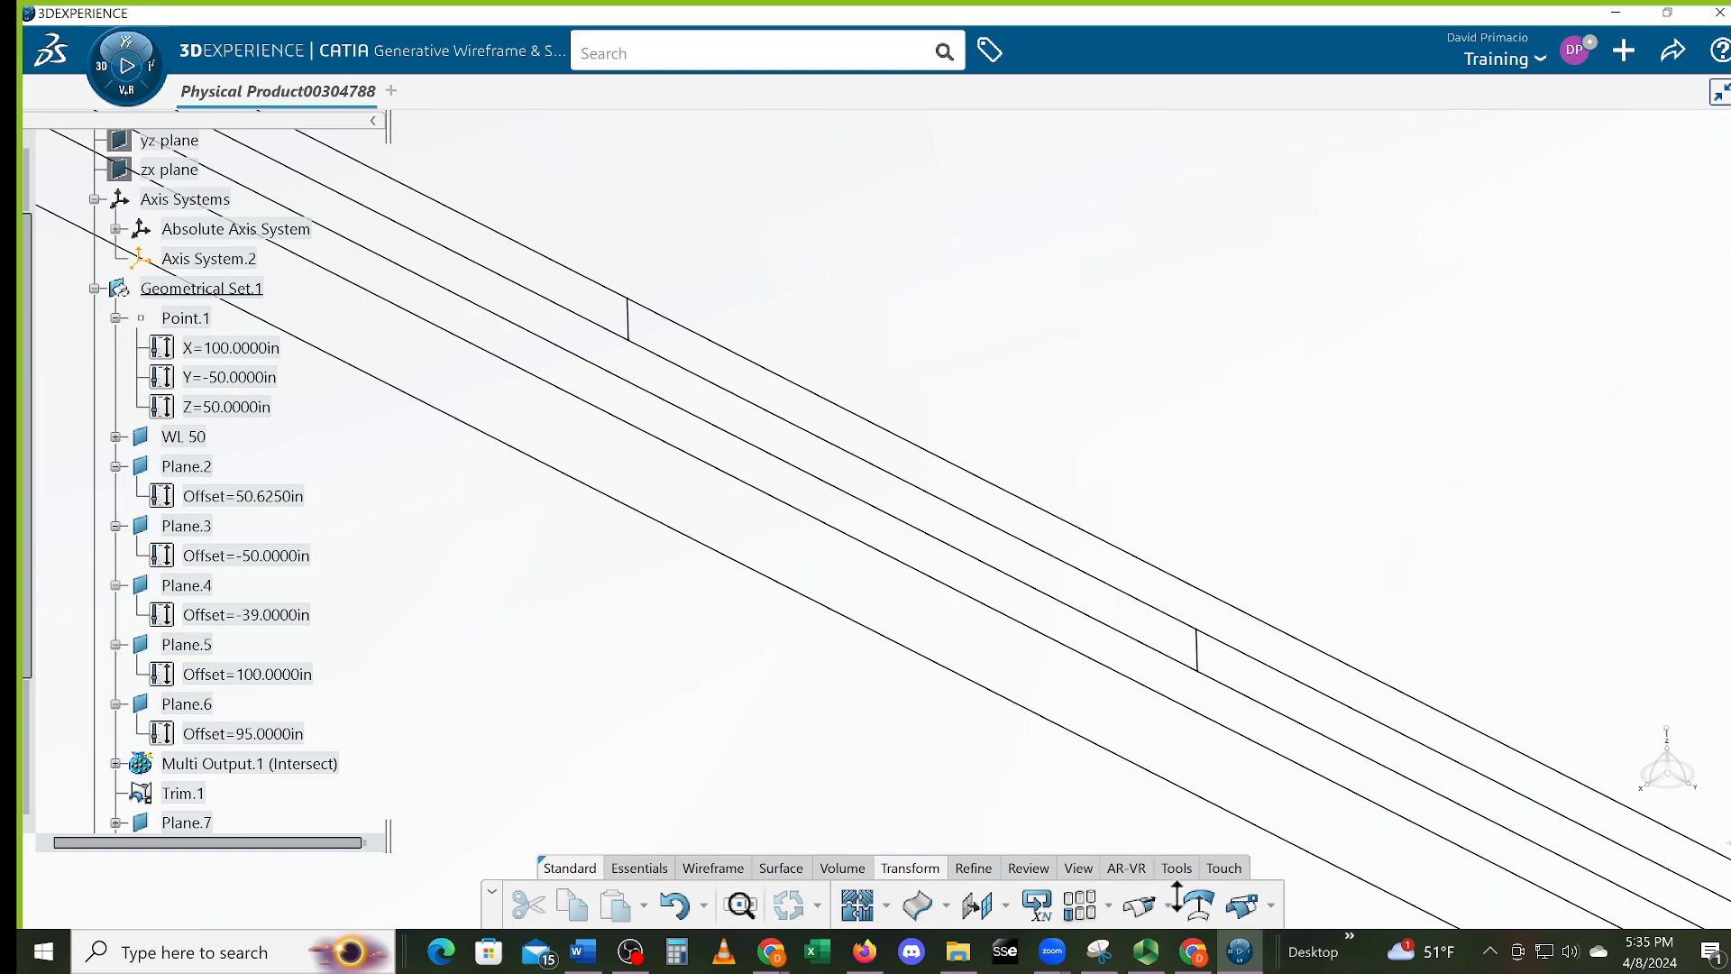
Split the middle diagonal wire between the vertical steps Split.2 and Split.1
{"action": "left_click", "coordinate": [1242, 904]}
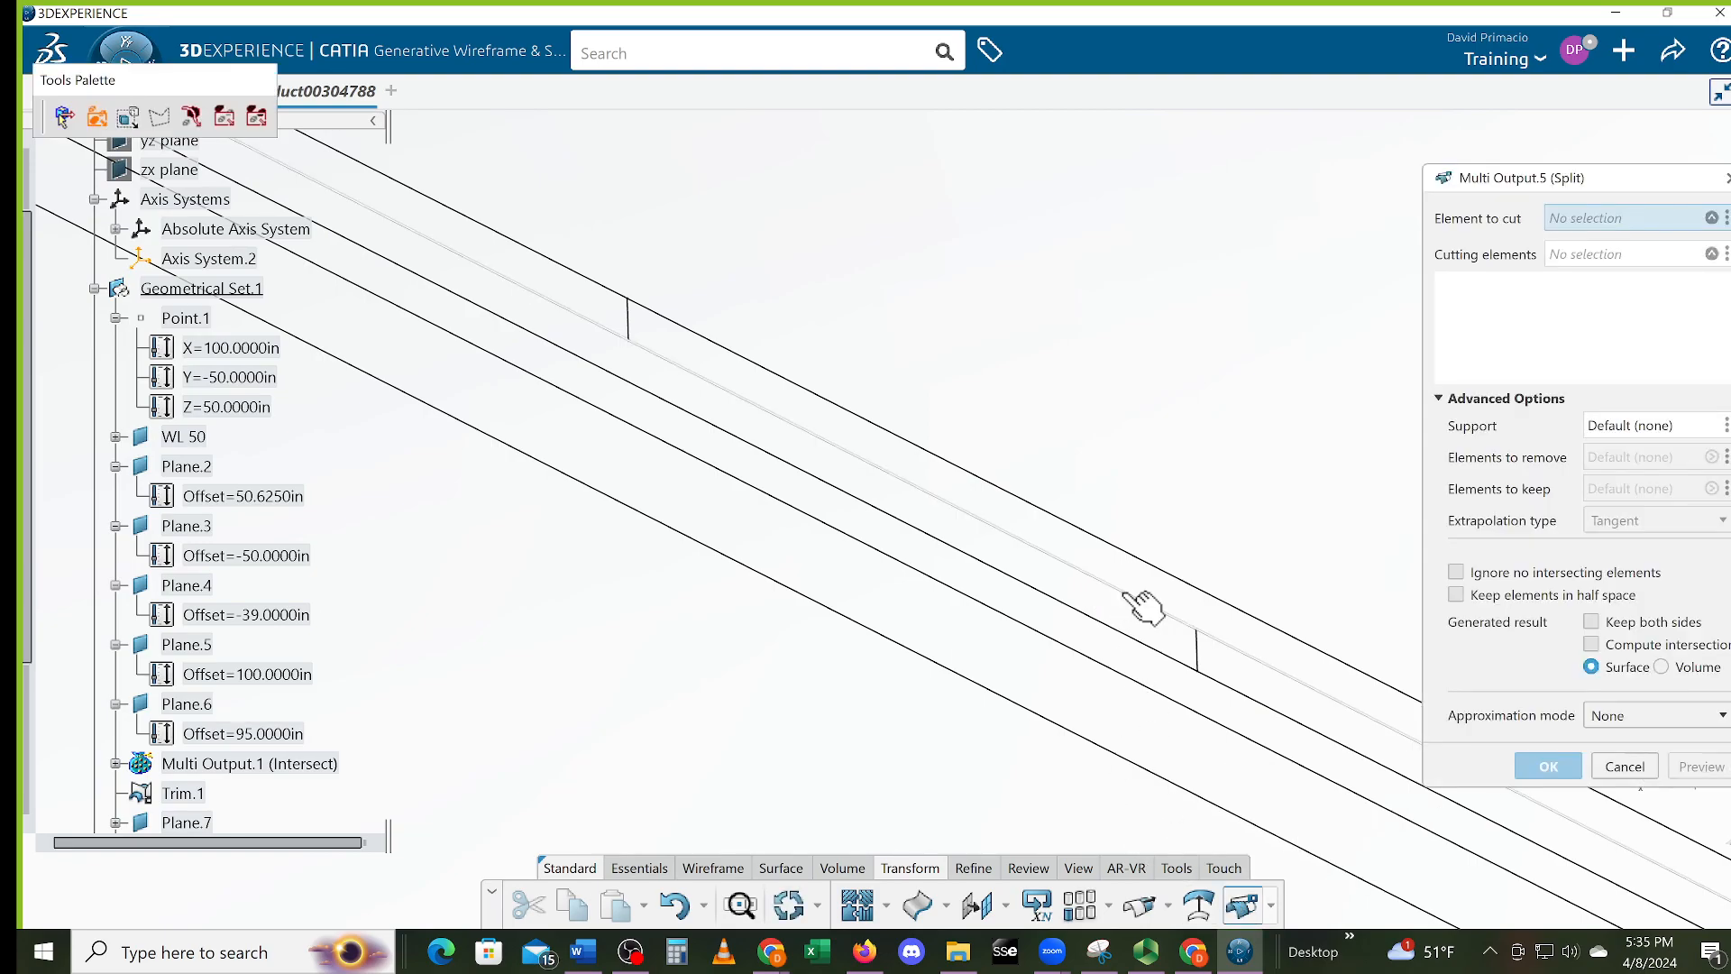
{"action": "left_click", "coordinate": [1144, 602]}
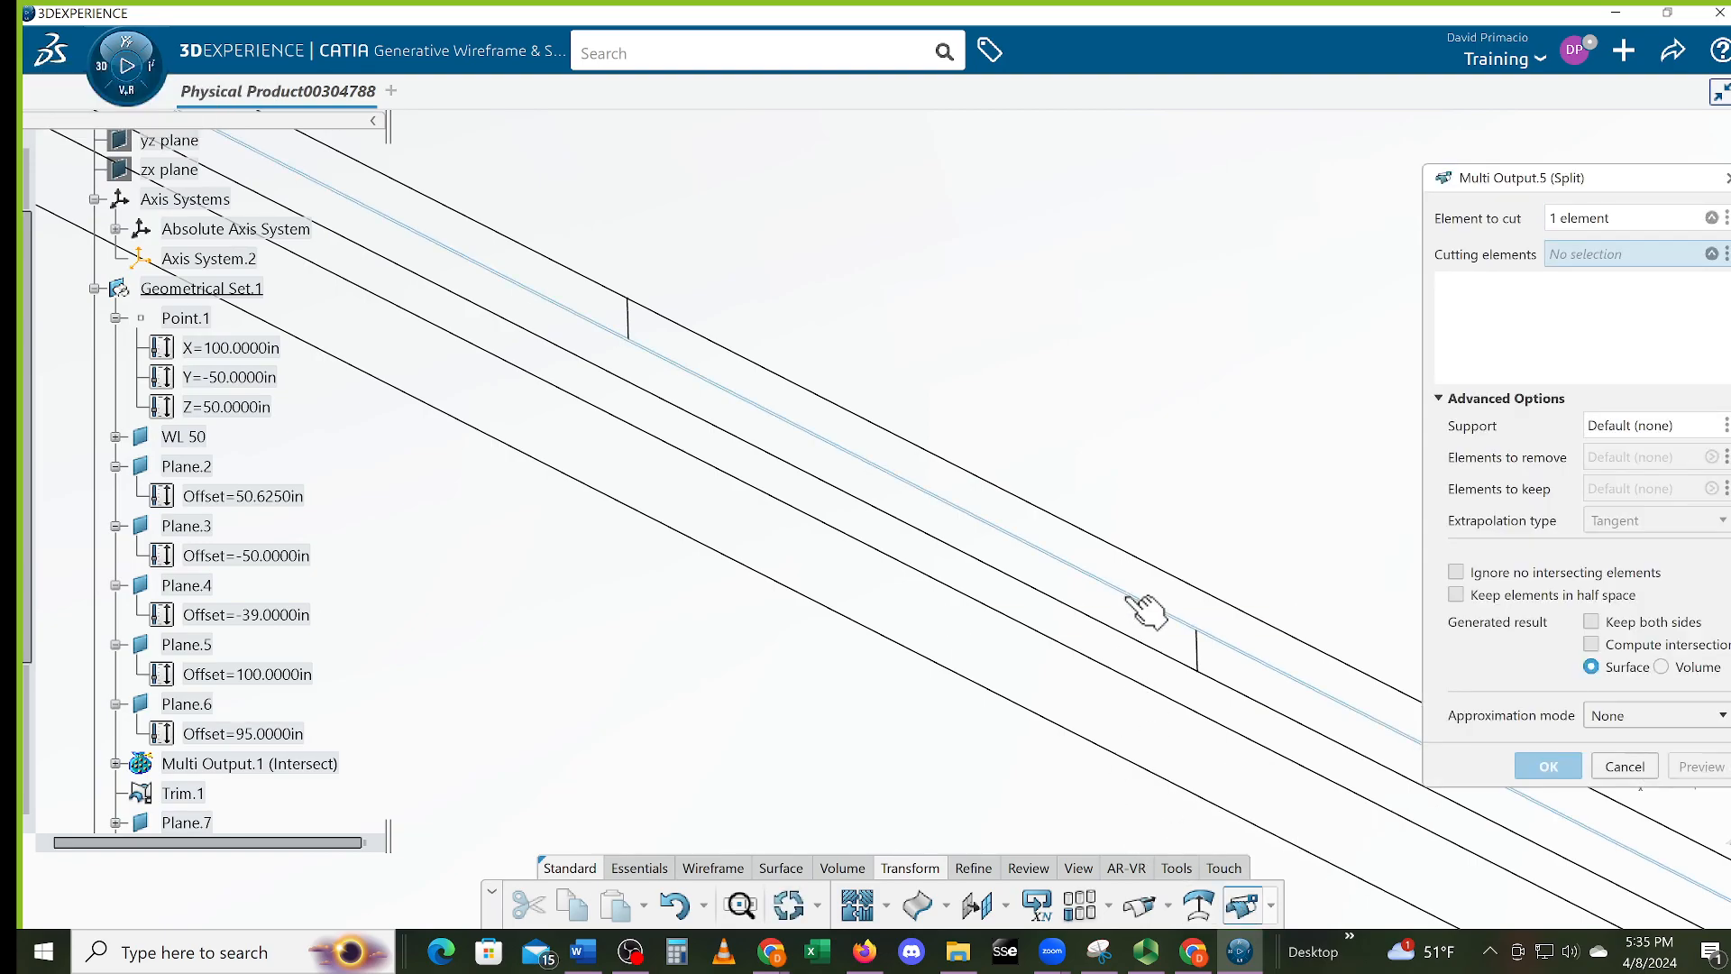
{"action": "left_click", "coordinate": [1198, 654]}
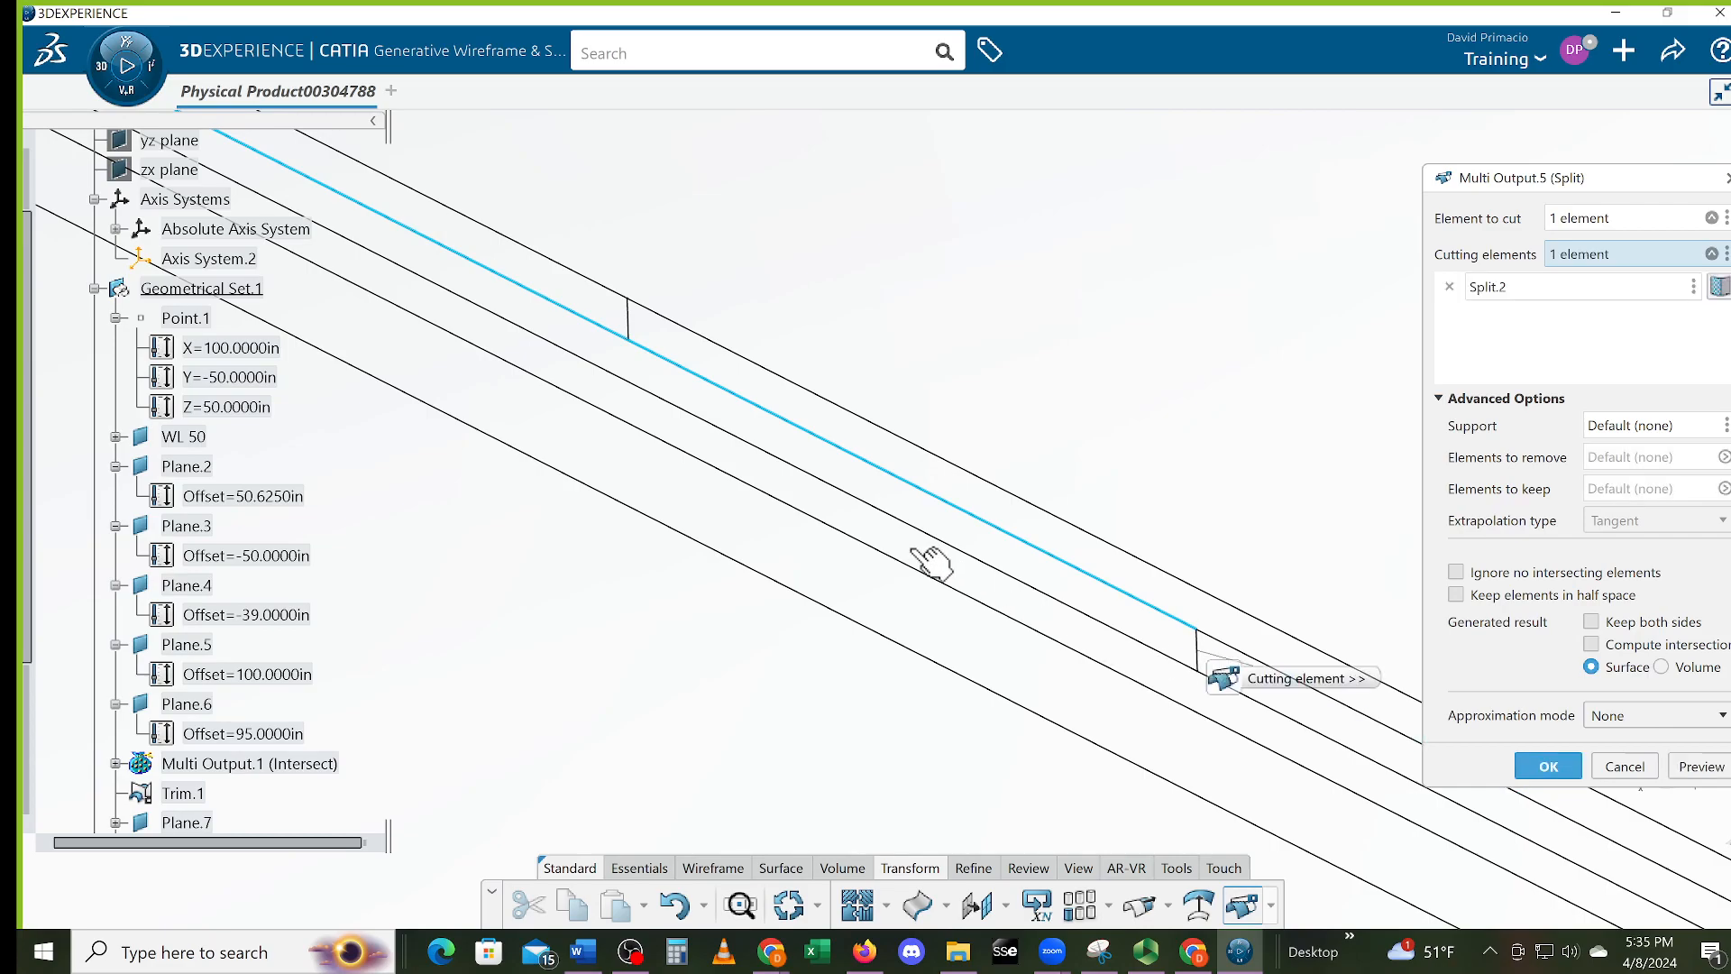
{"action": "left_click", "coordinate": [628, 323]}
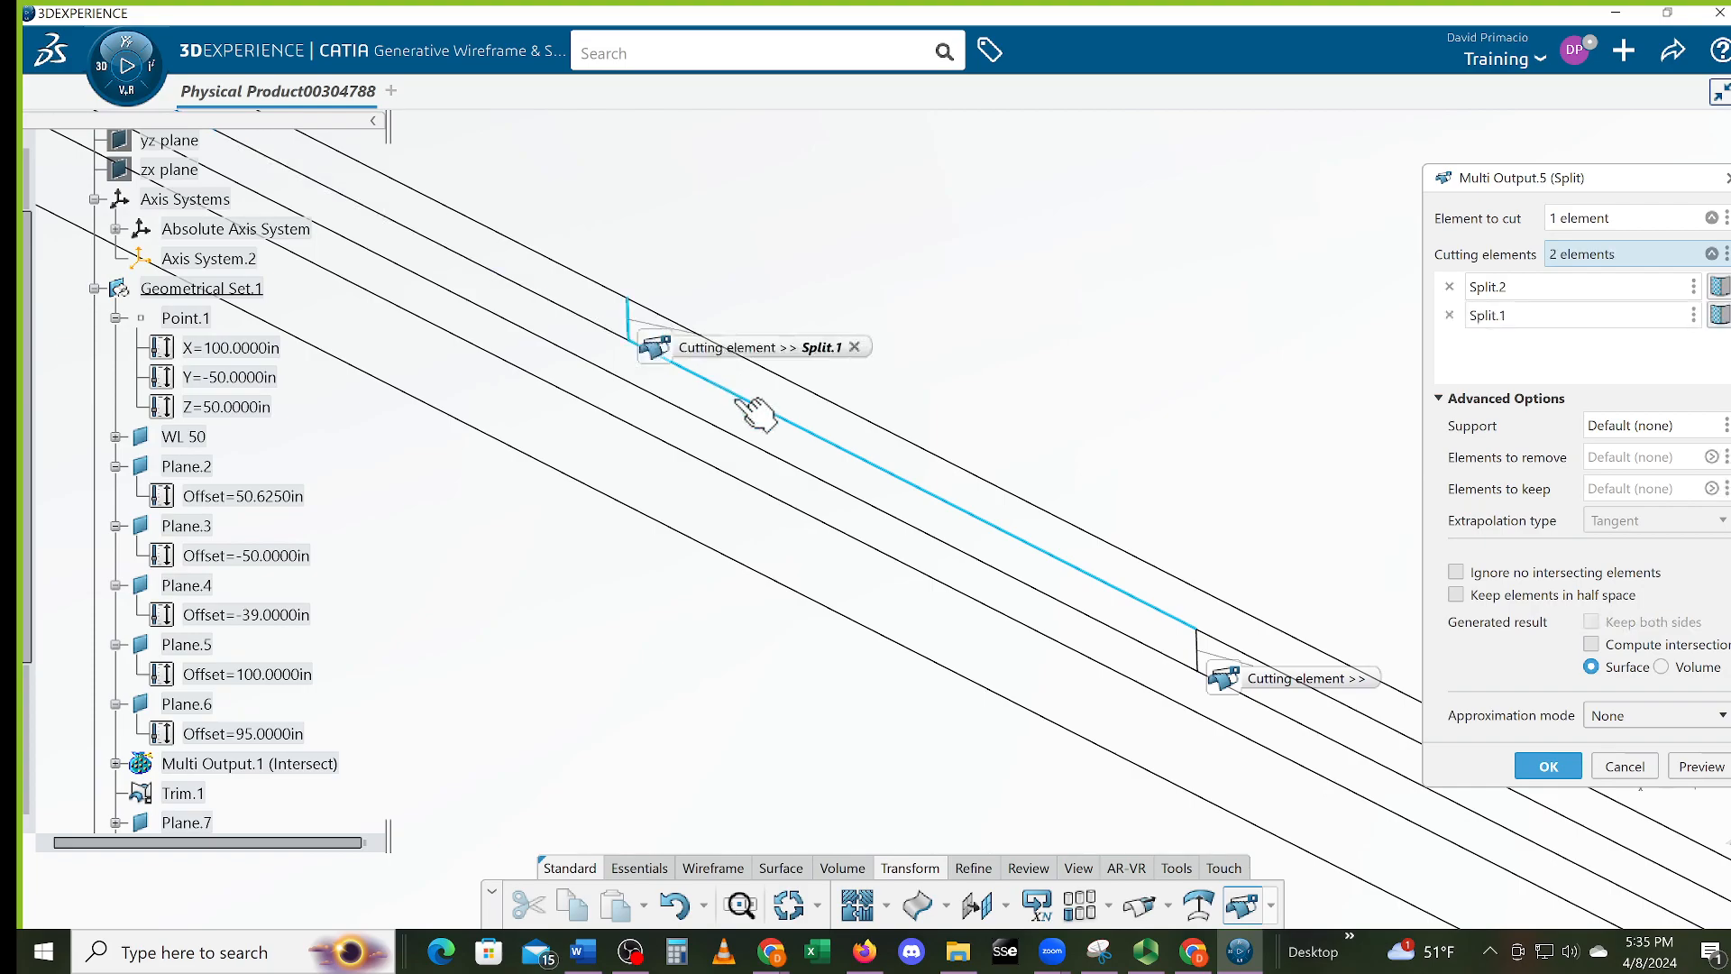
{"action": "left_click", "coordinate": [1540, 766]}
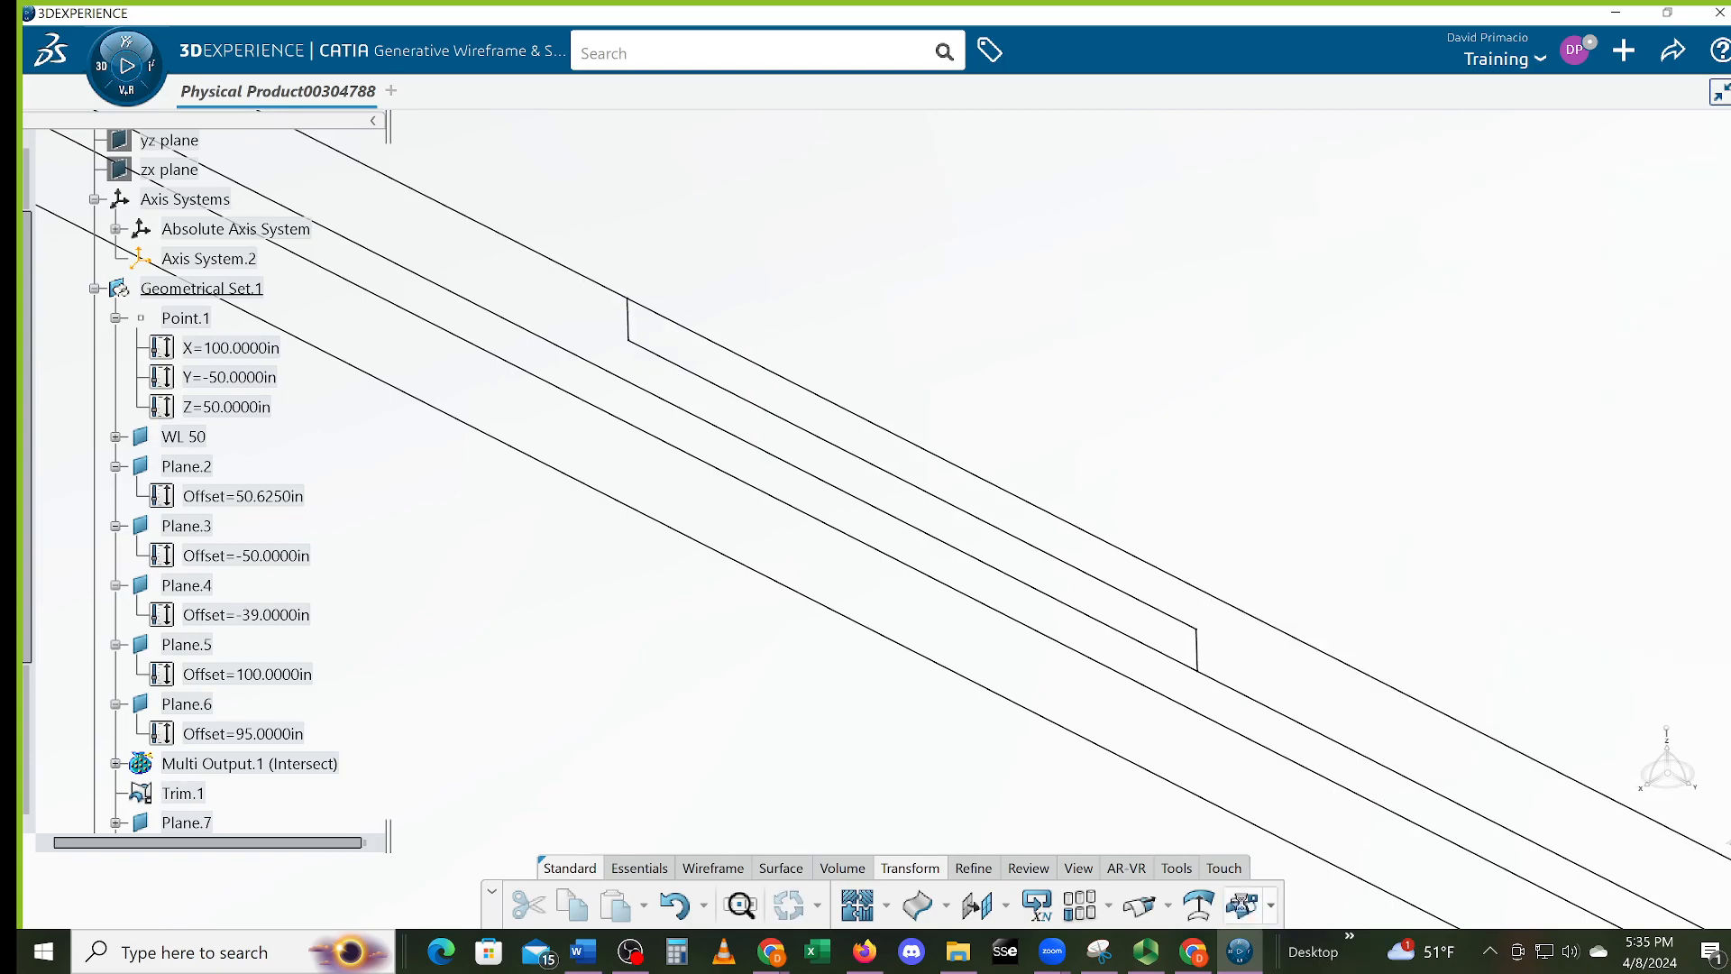
Try splitting Trim.1 with Split.1, then abandon it after the update error
{"action": "left_click", "coordinate": [1242, 905]}
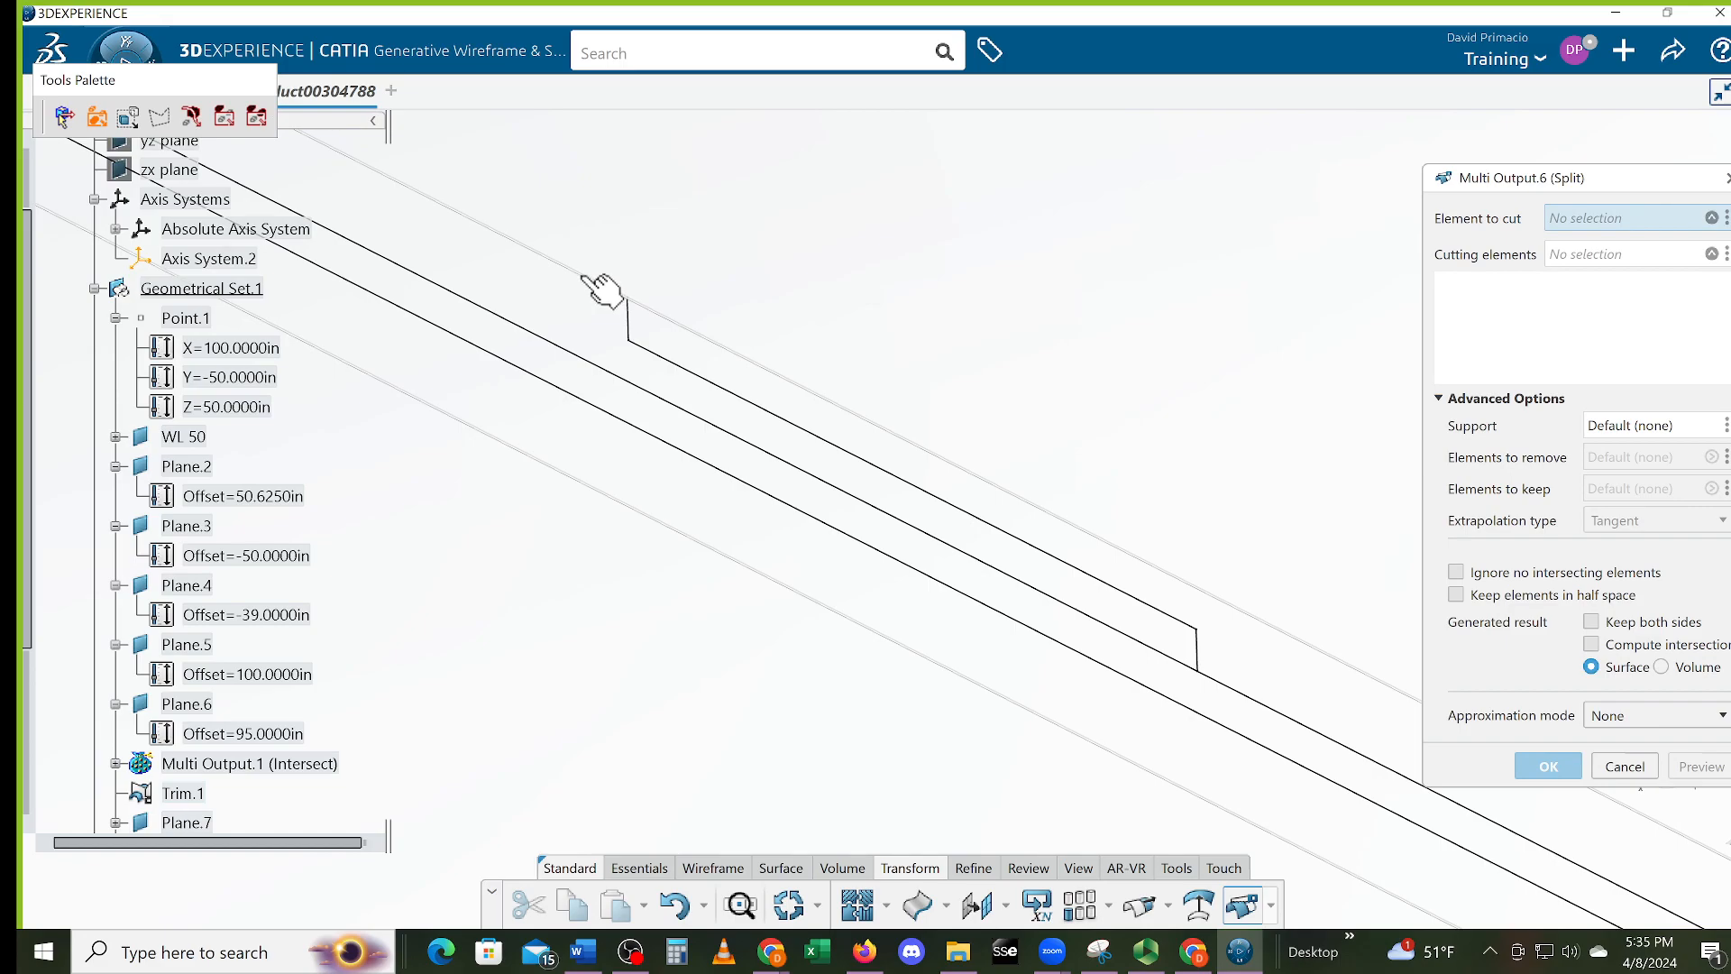
{"action": "left_click", "coordinate": [602, 293]}
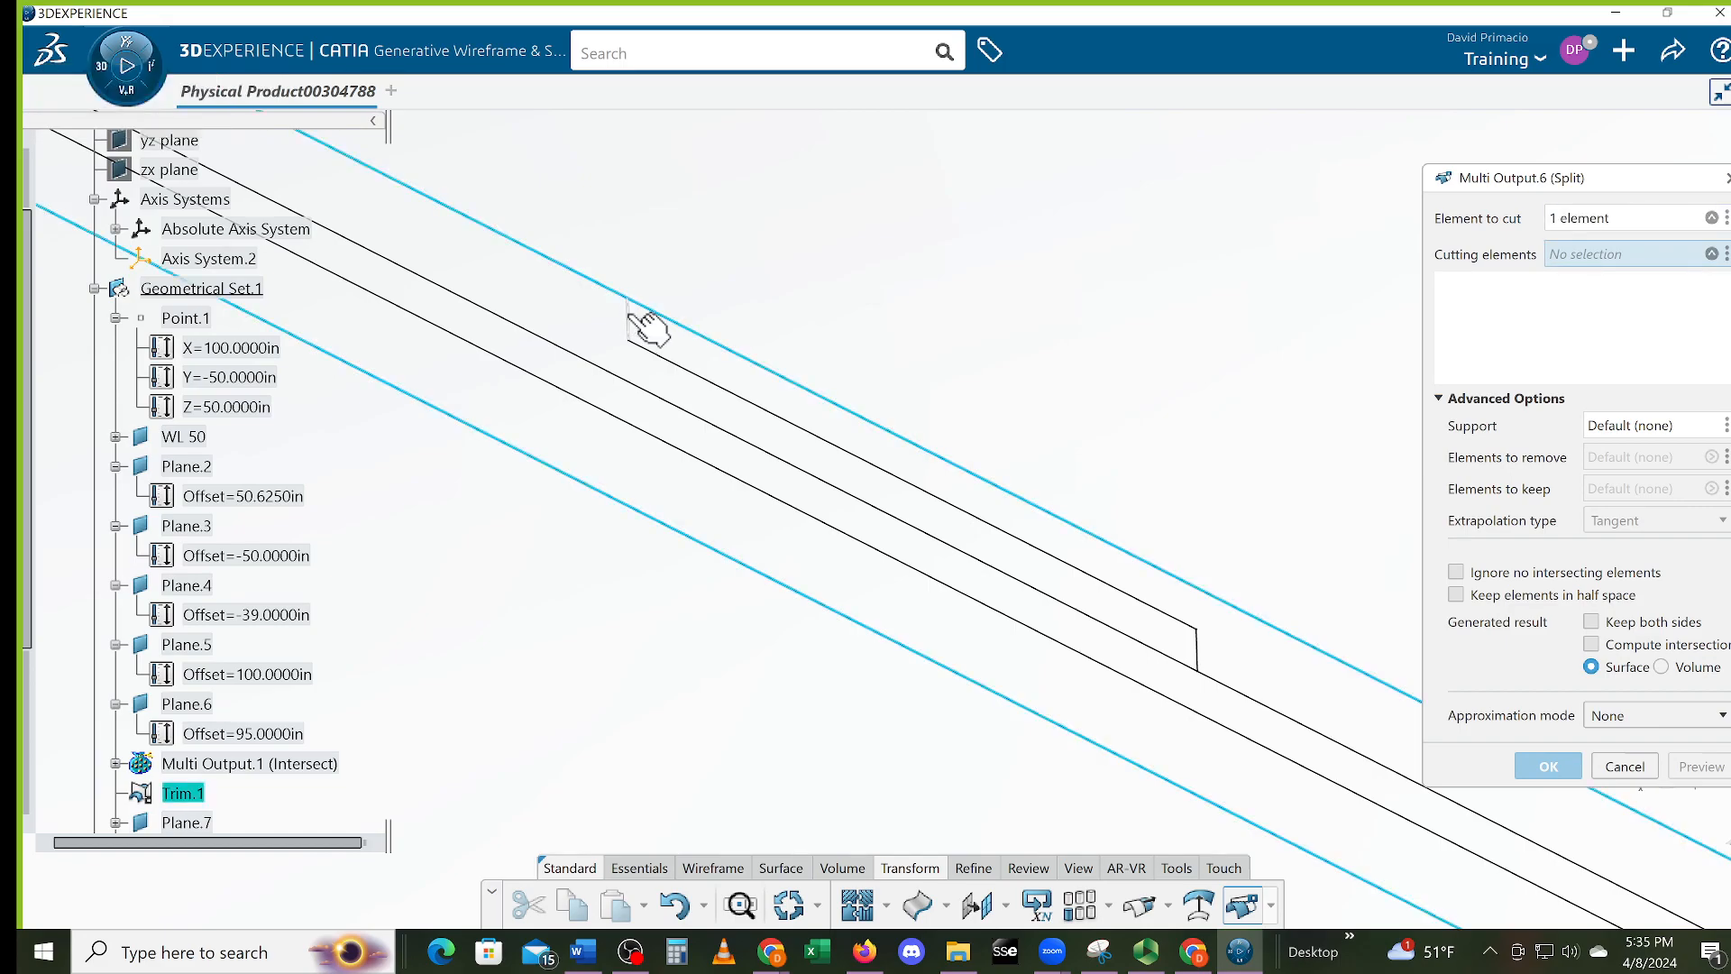
{"action": "left_click", "coordinate": [641, 320]}
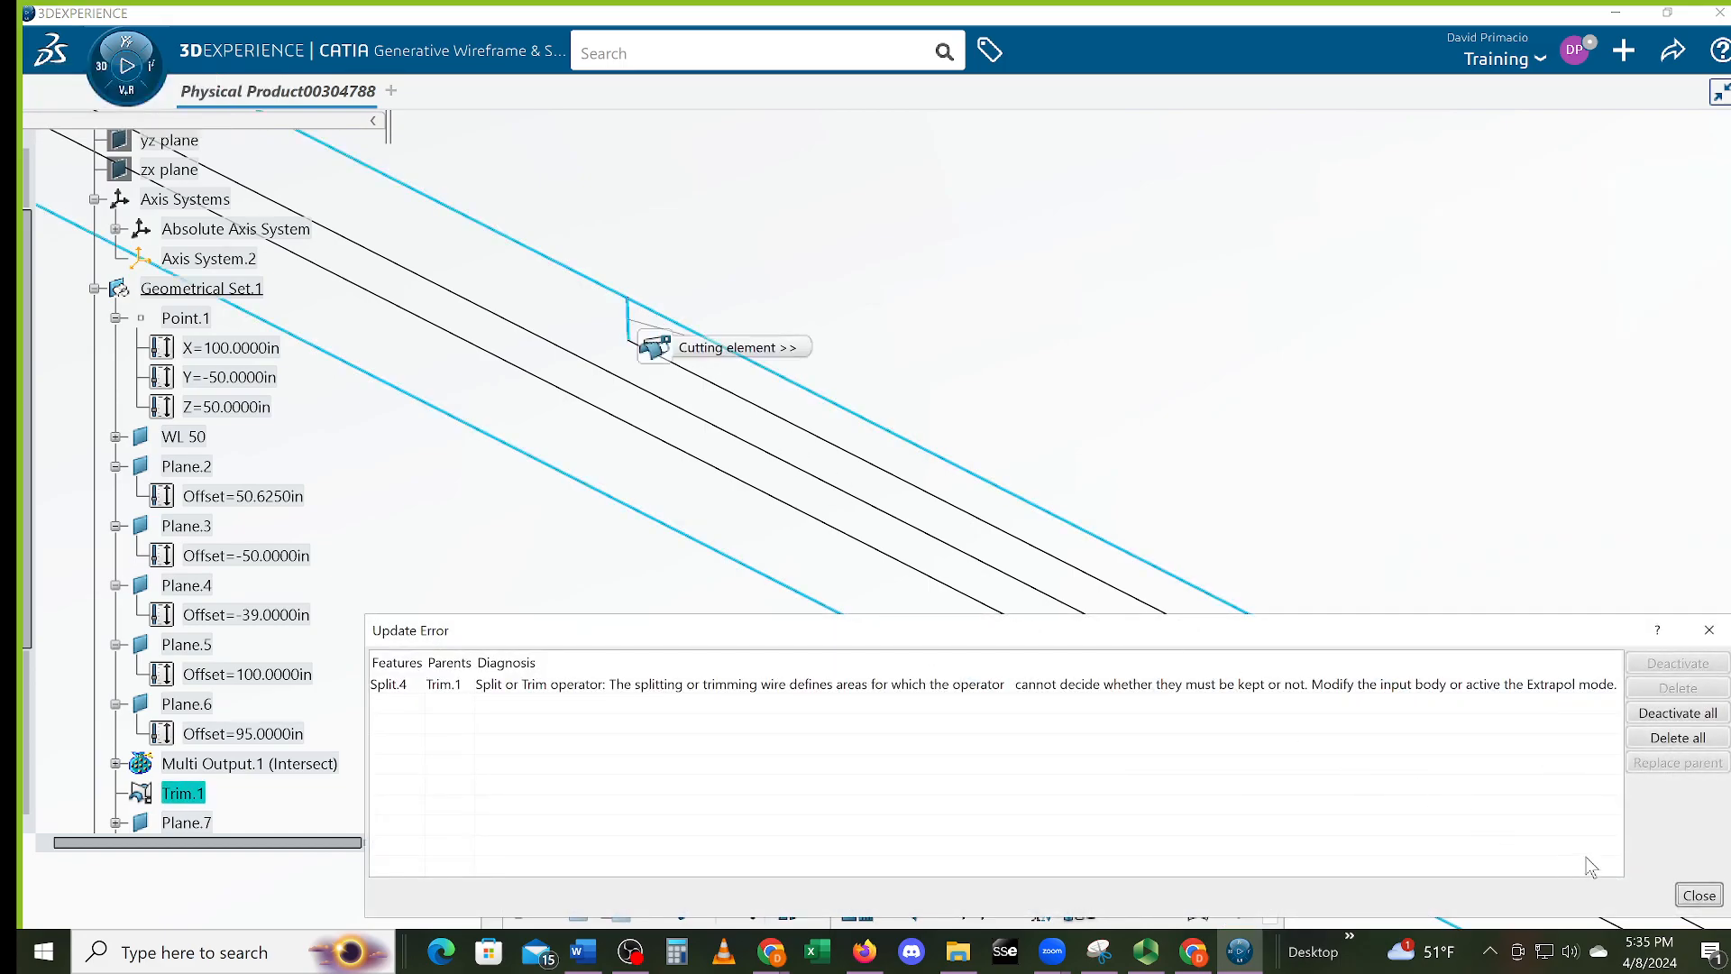
{"action": "left_click", "coordinate": [1694, 898]}
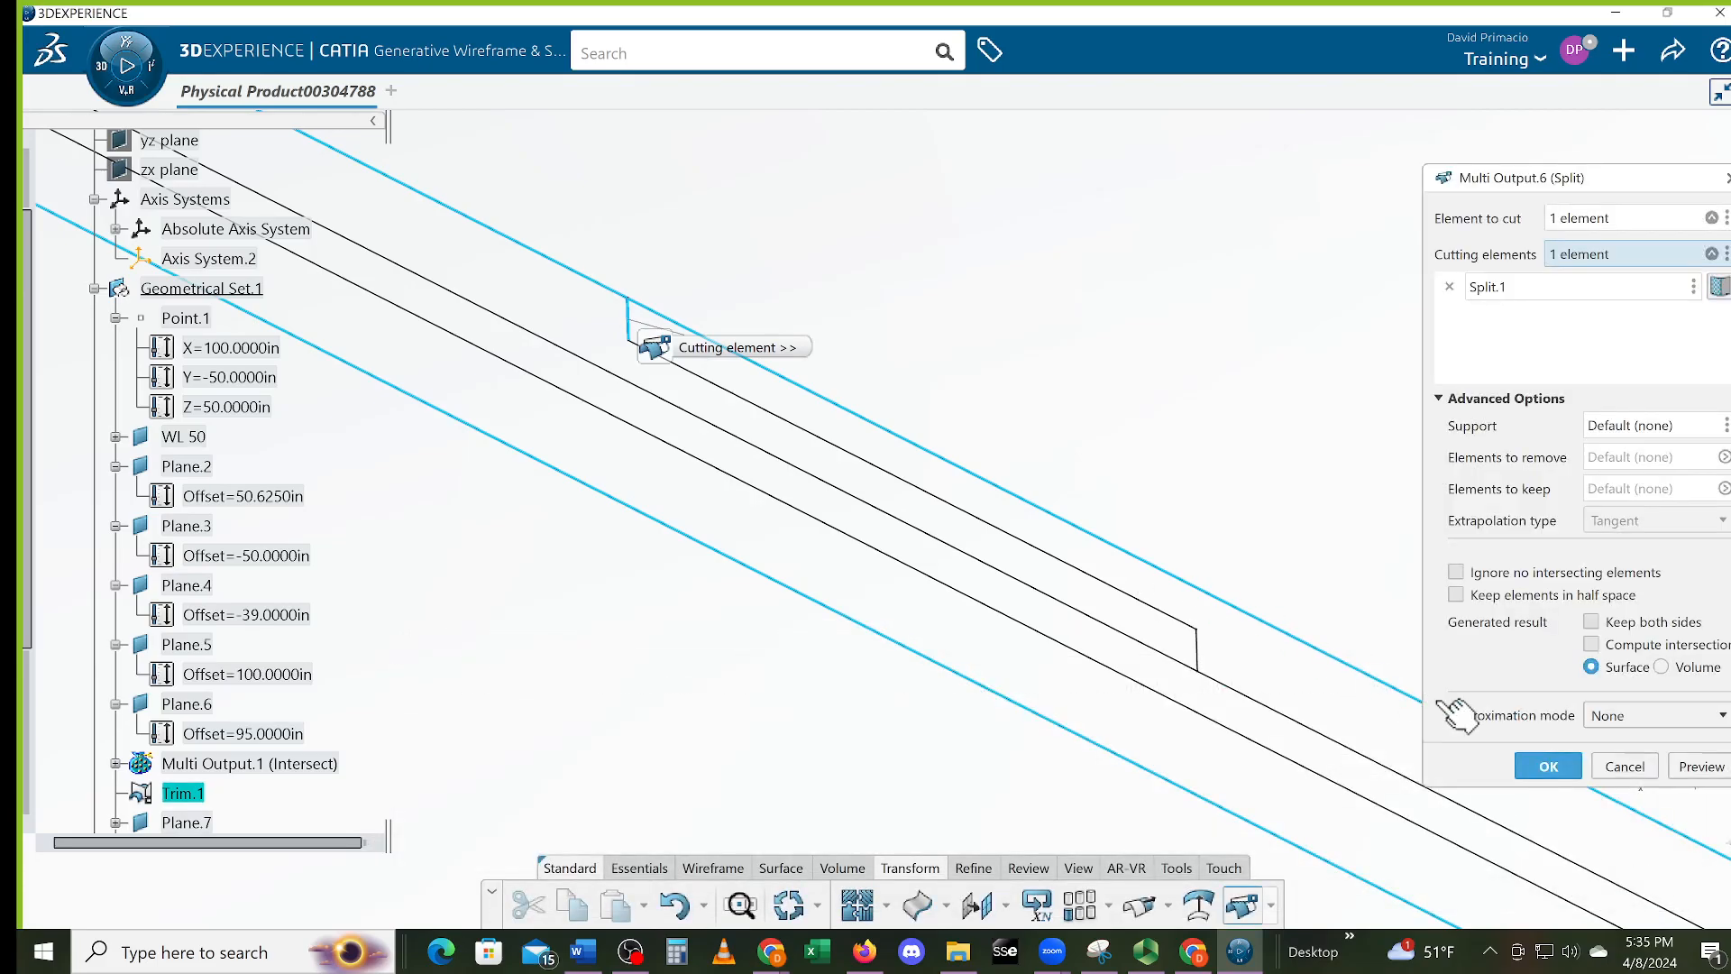
{"action": "left_click", "coordinate": [1624, 766]}
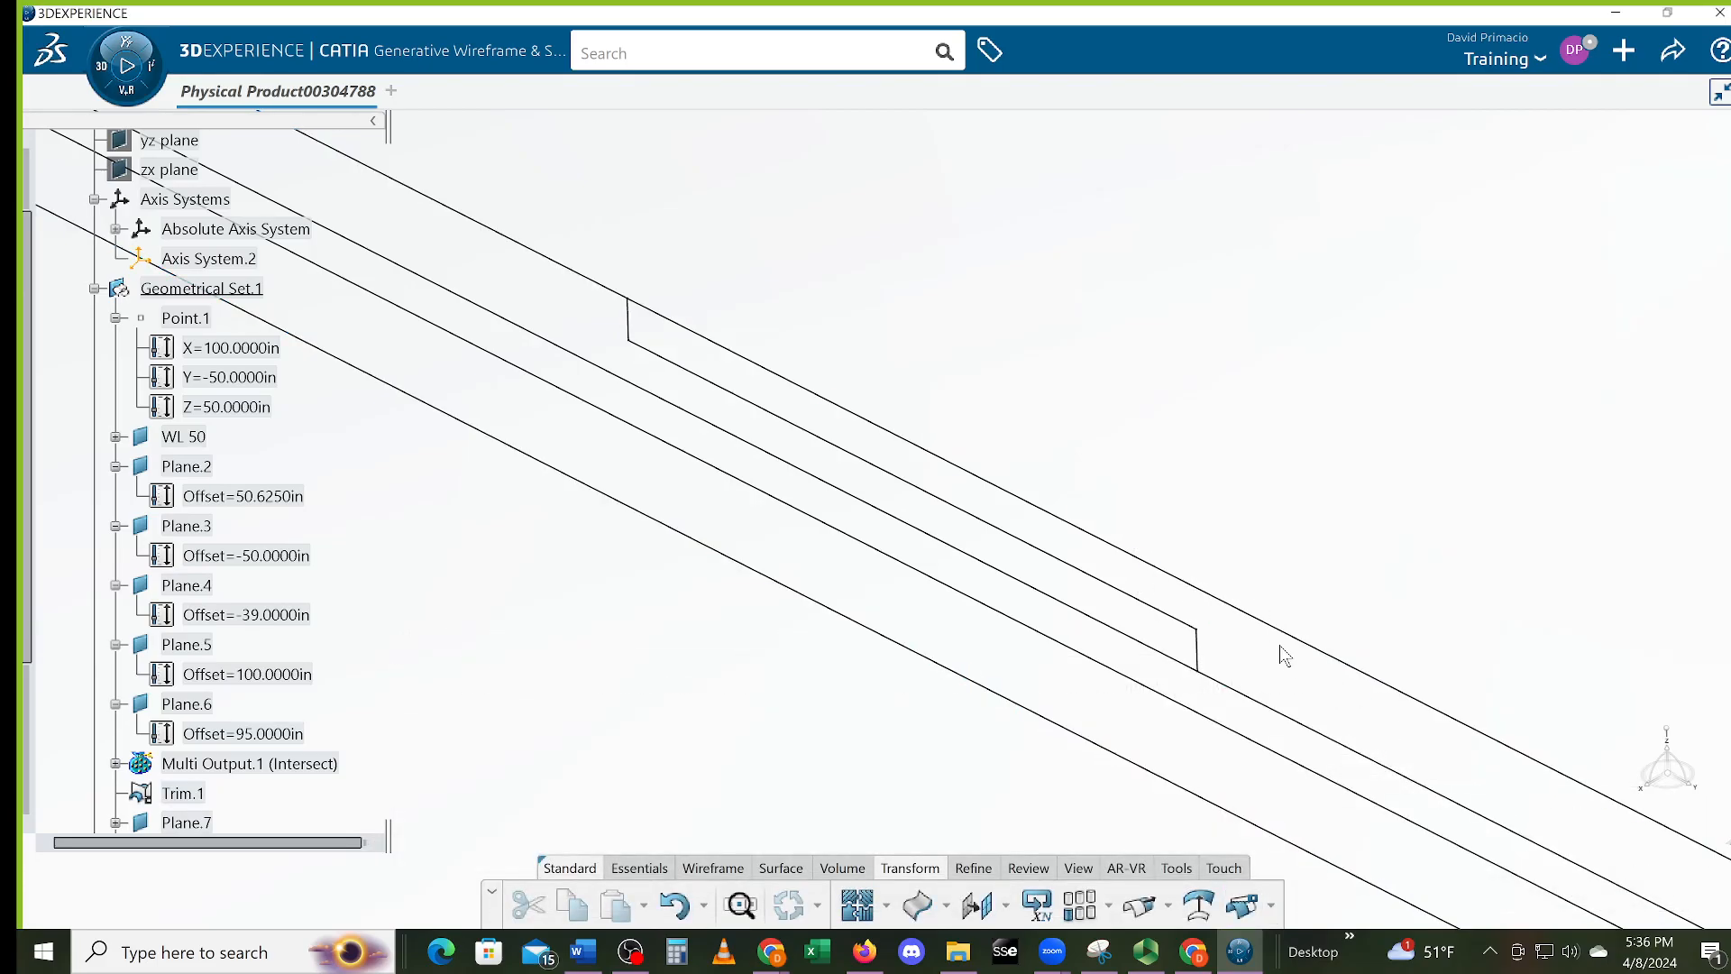
{"action": "middle_click_drag", "start_coordinate": [1114, 611], "coordinate": [883, 467]}
{"action": "middle_click_drag", "start_coordinate": [1192, 648], "coordinate": [1012, 532]}
{"action": "middle_click_drag", "start_coordinate": [1116, 688], "coordinate": [1030, 550]}
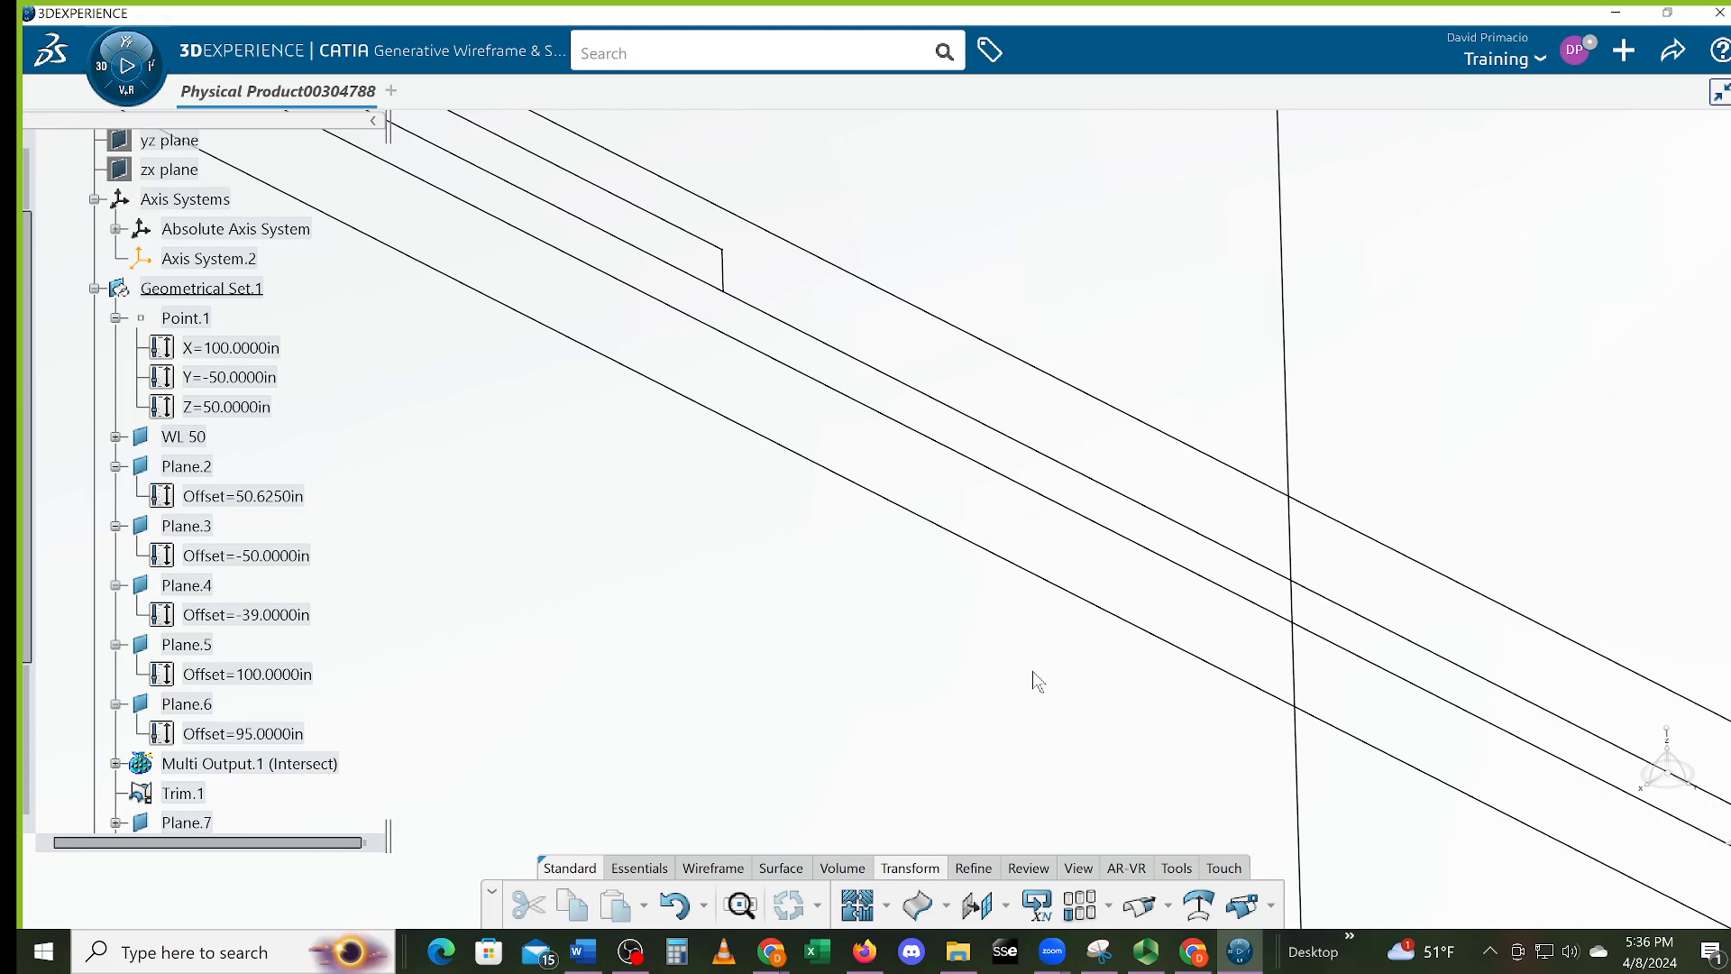
{"action": "middle_click_drag", "start_coordinate": [1148, 722], "coordinate": [1049, 703]}
{"action": "middle_click_drag", "start_coordinate": [1309, 729], "coordinate": [1256, 683]}
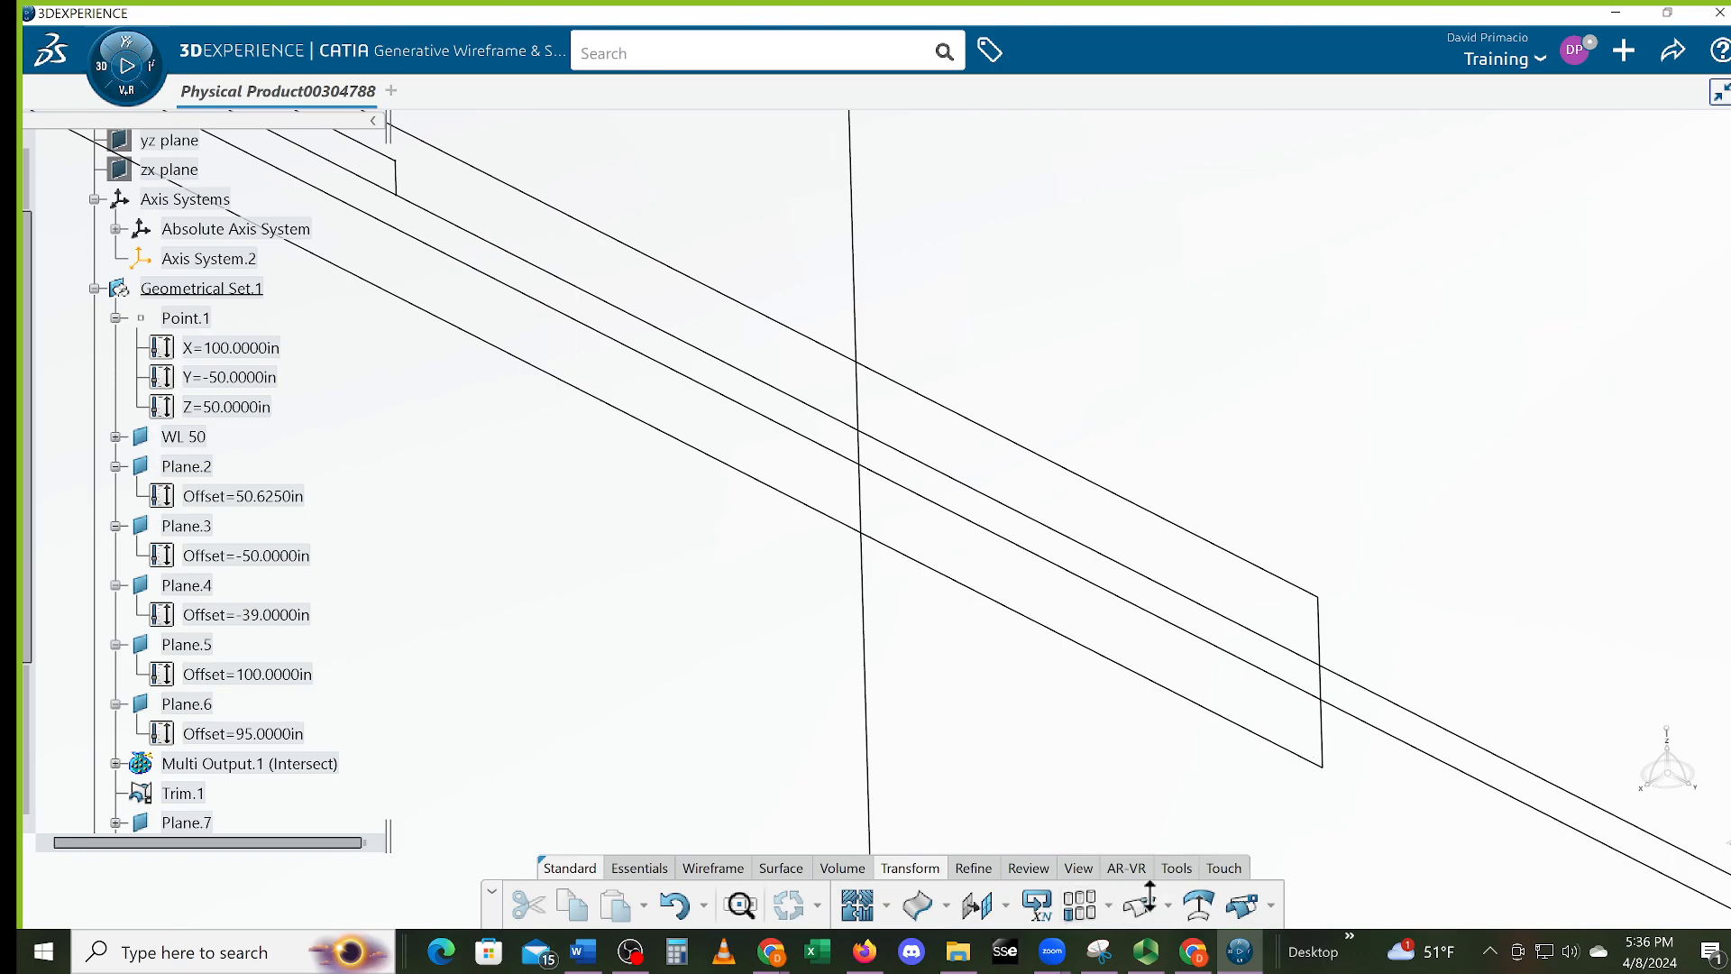
Split the Trim.1 wire with Intersect.8, accepting the ambiguous-result warning
{"action": "left_click", "coordinate": [1243, 904]}
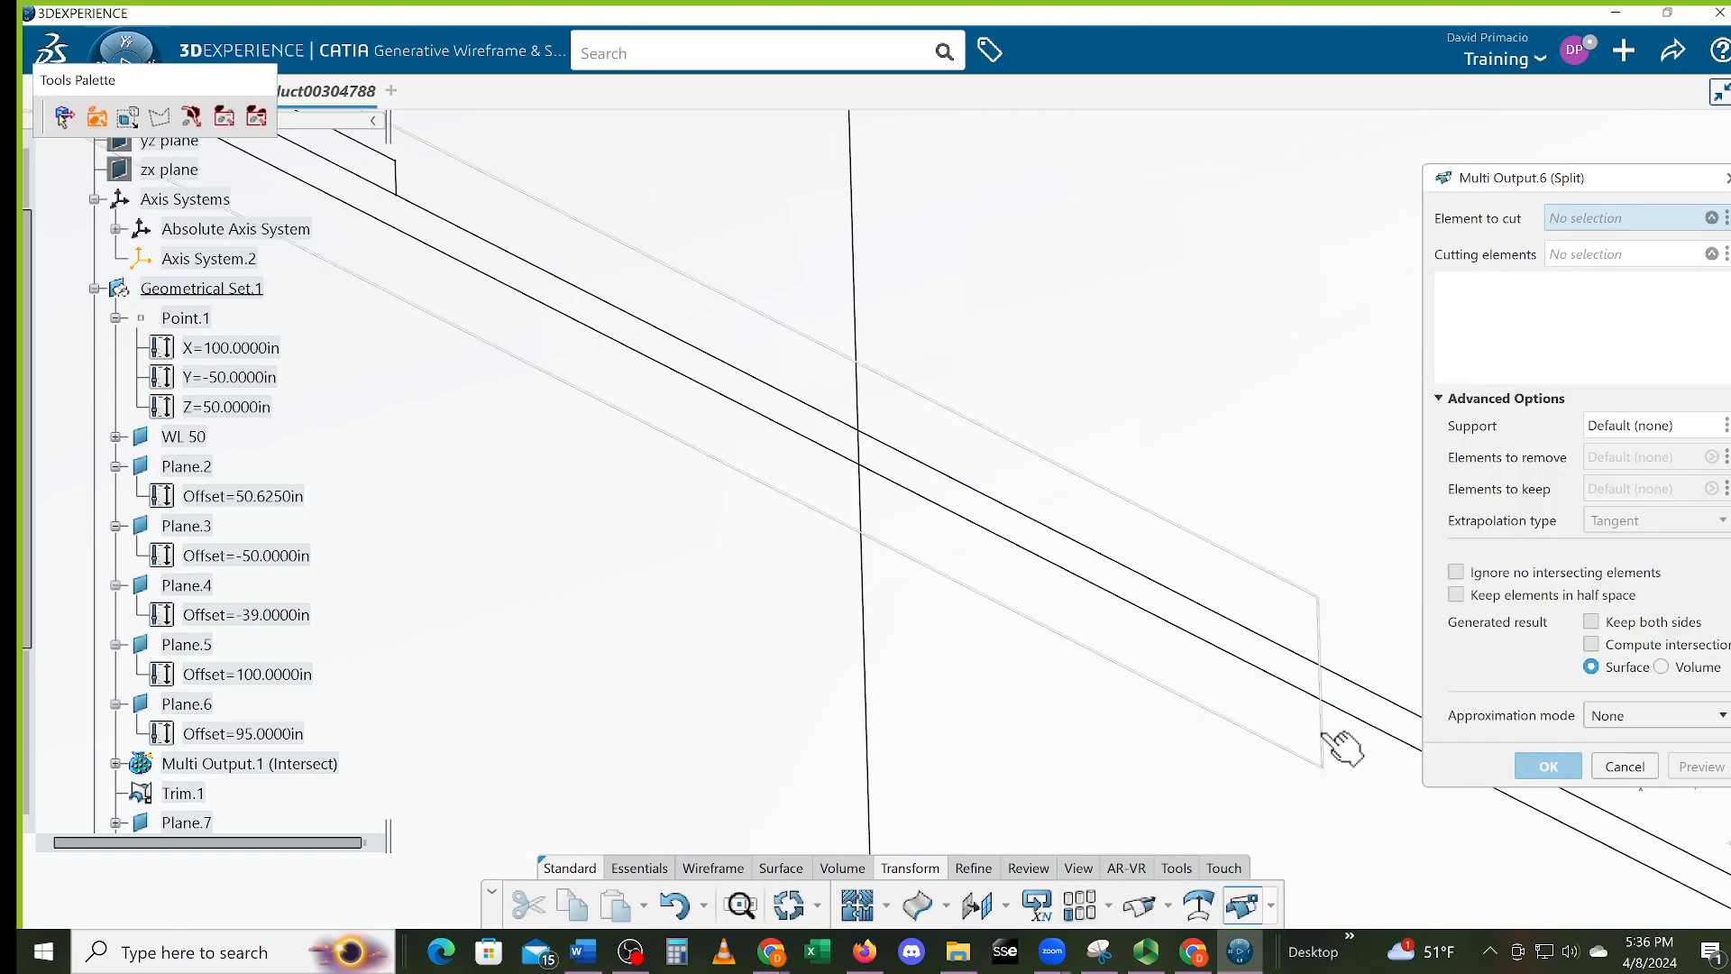
{"action": "left_click", "coordinate": [1321, 732]}
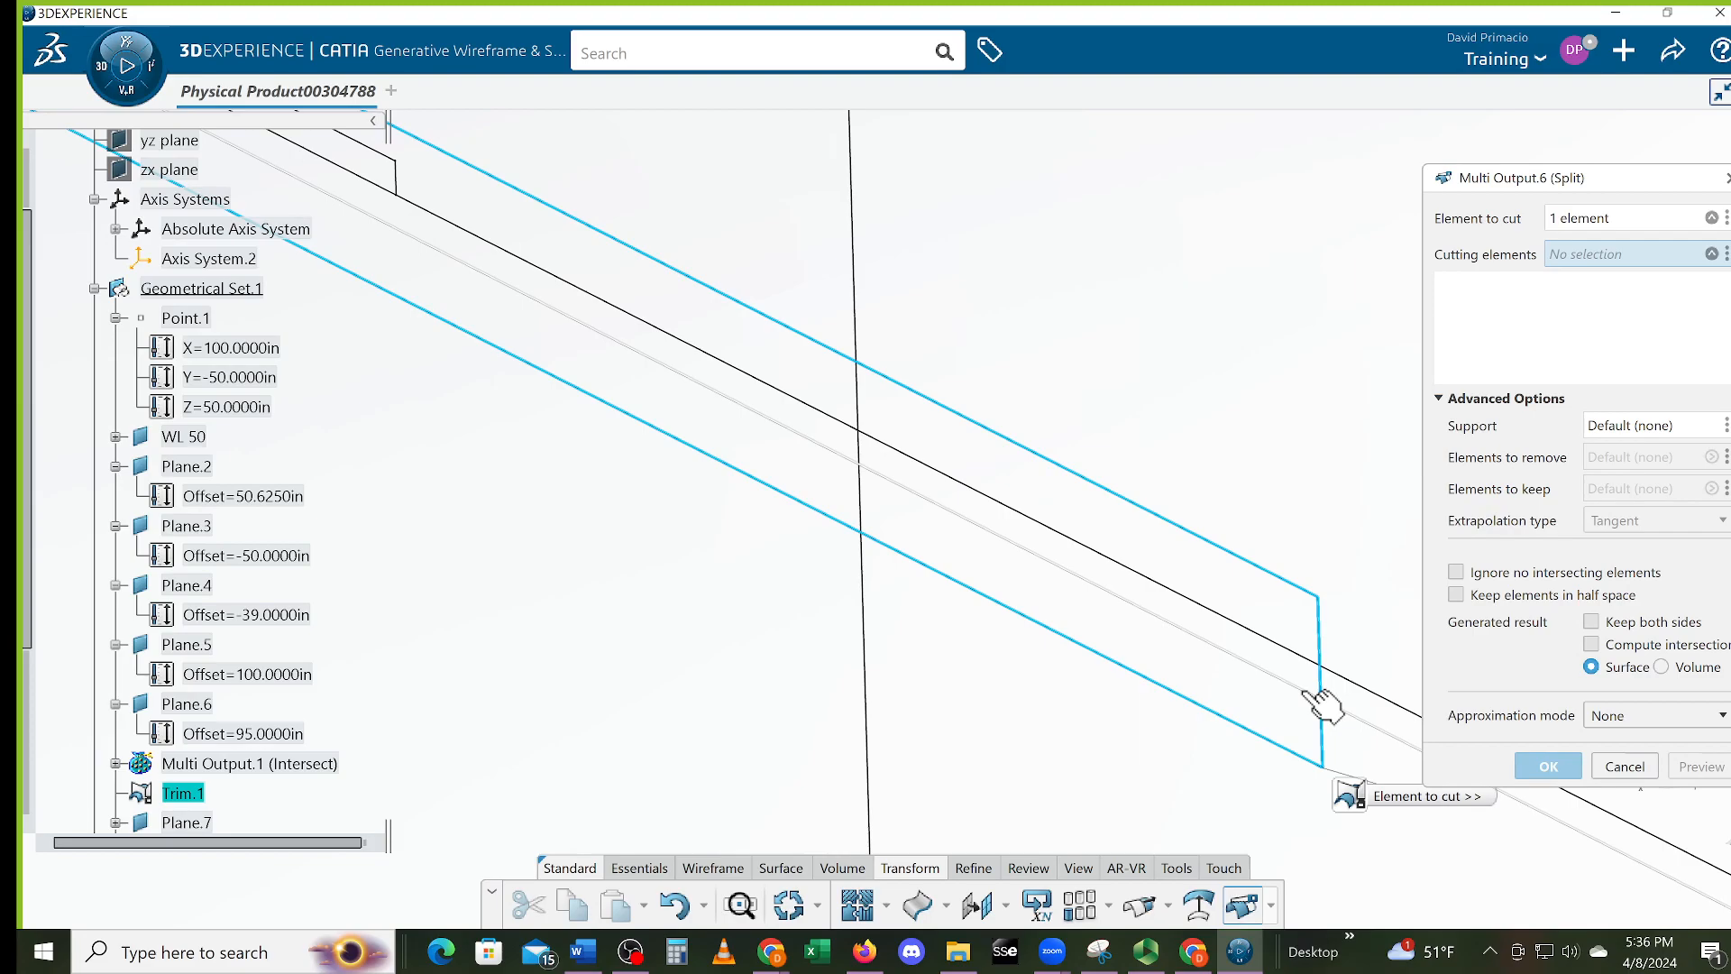
{"action": "left_click", "coordinate": [1322, 707]}
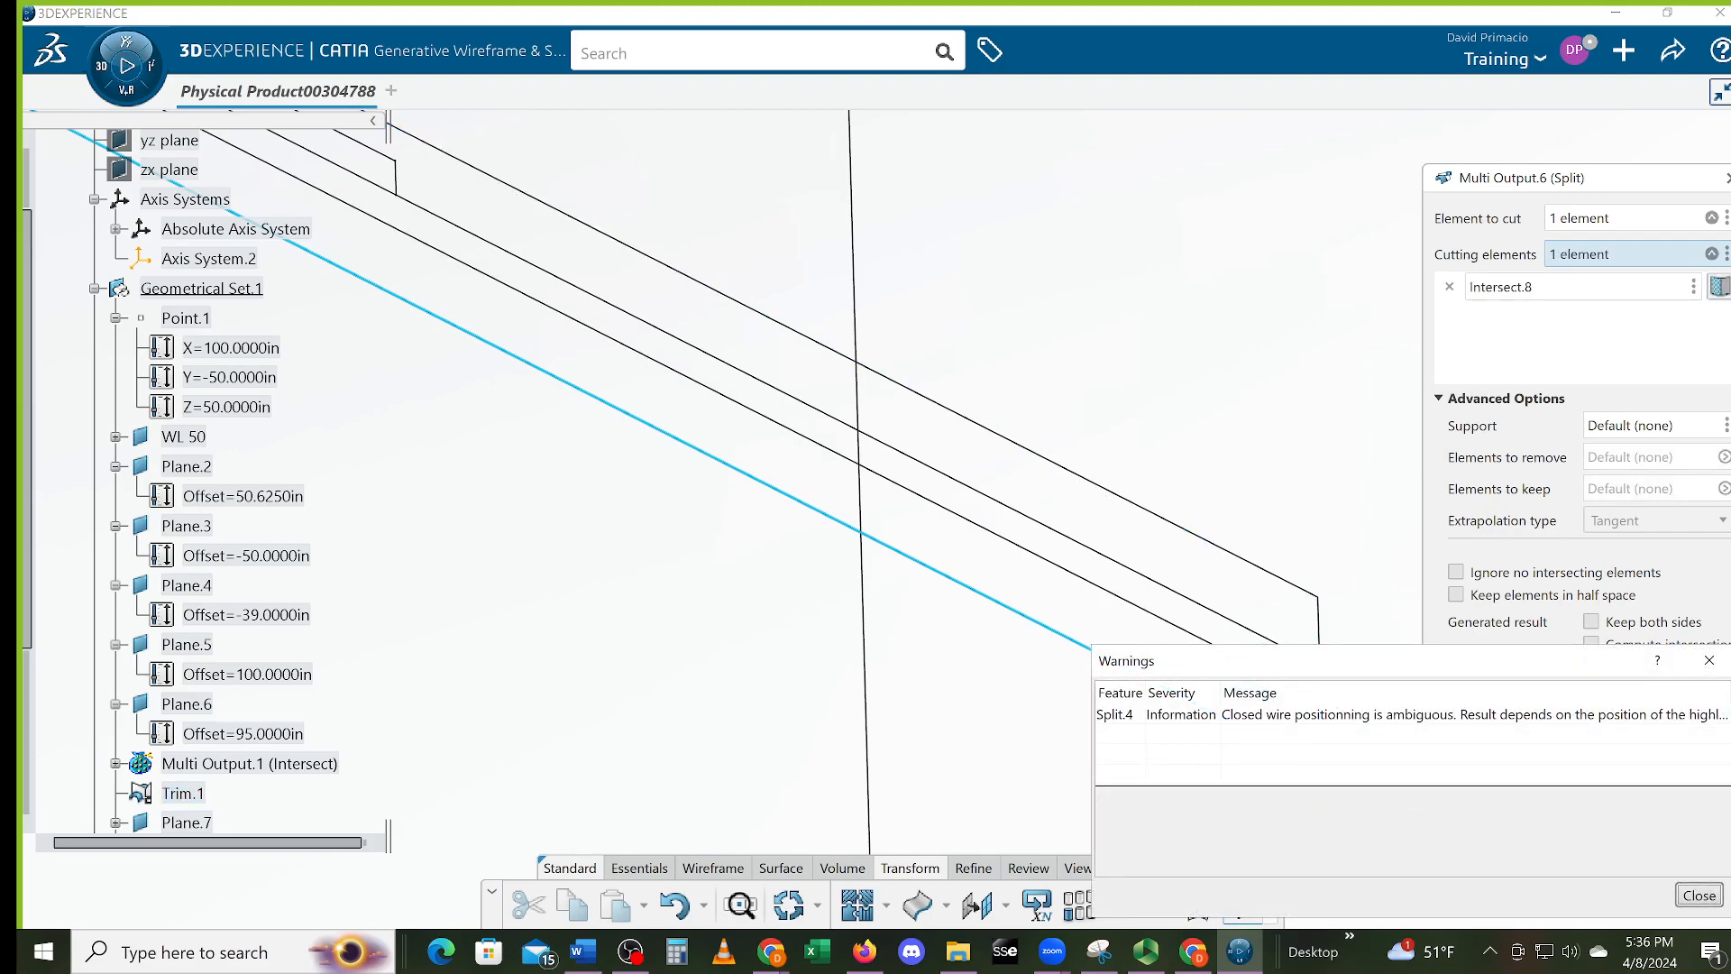
{"action": "left_click", "coordinate": [1688, 902]}
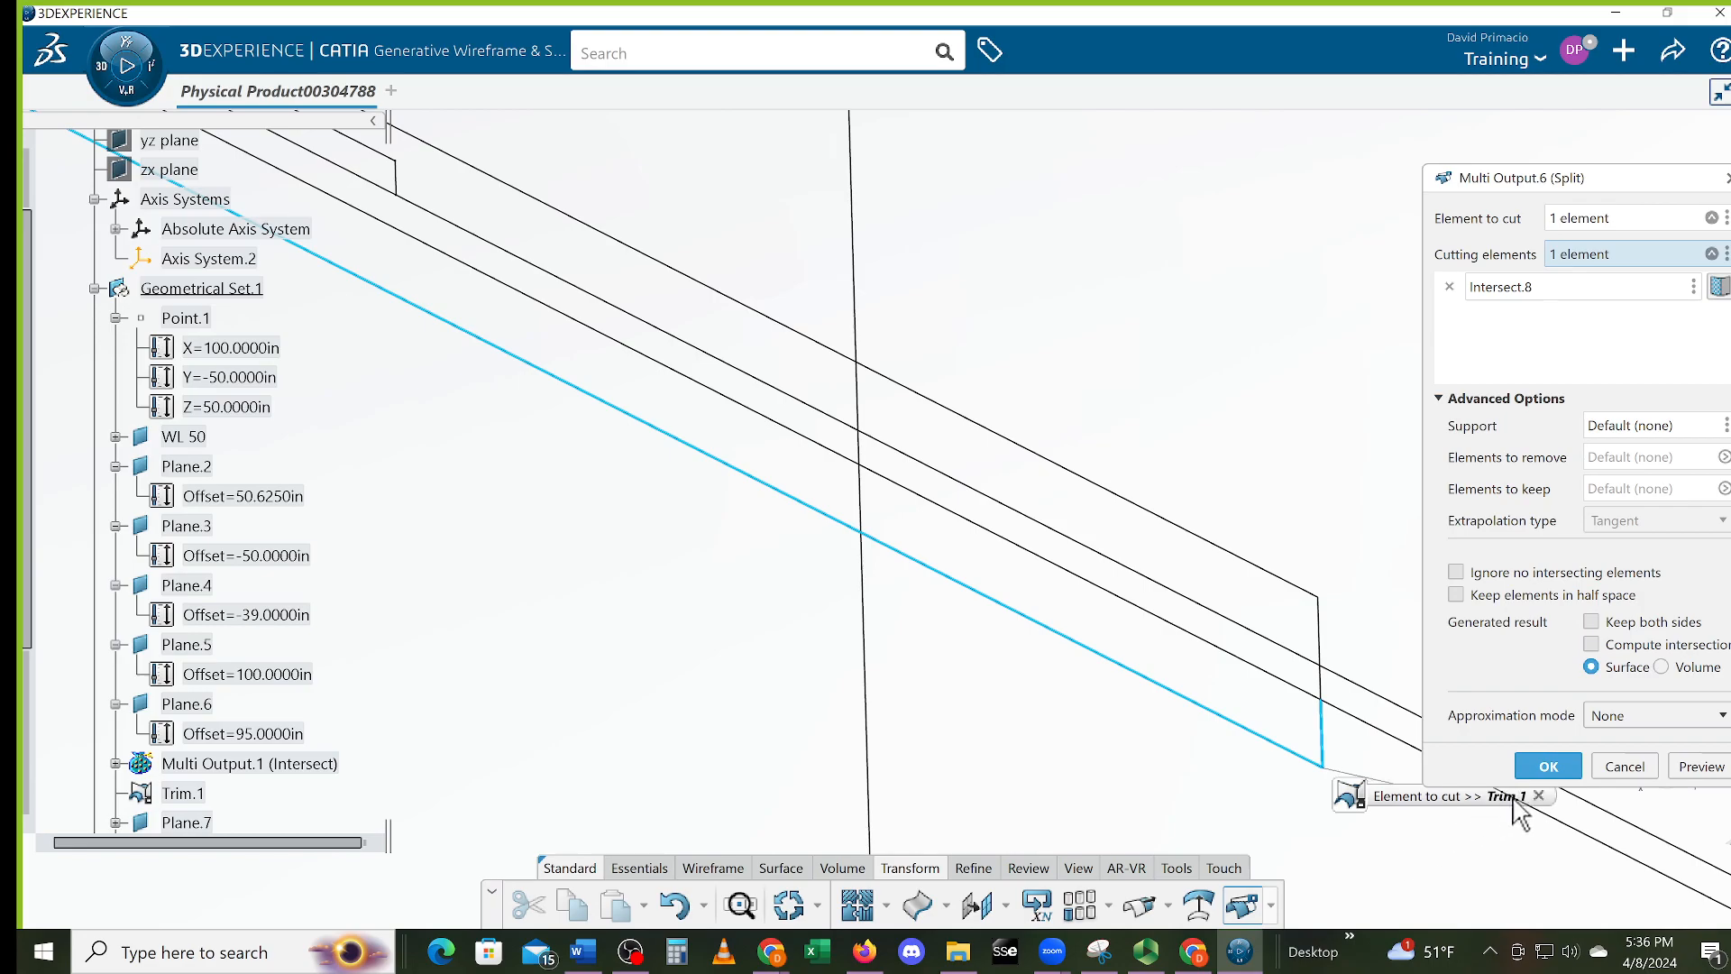
{"action": "left_click", "coordinate": [1544, 768]}
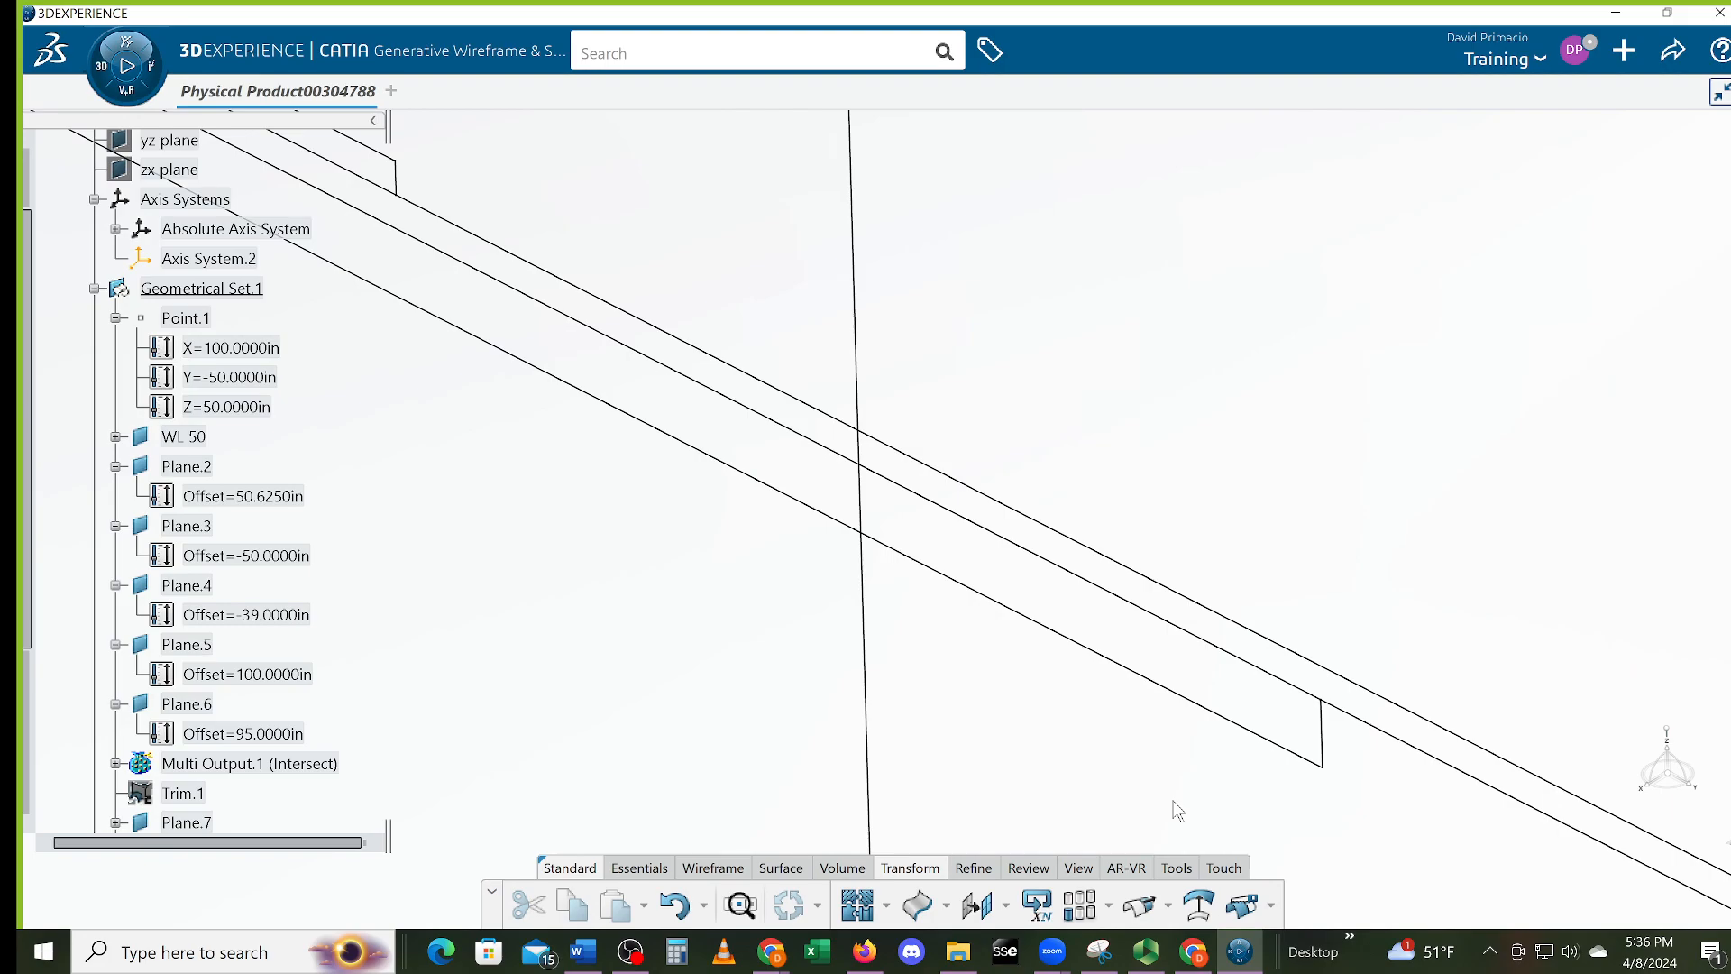
Split the upper diagonal wire at the vertical wire Intersect.5
{"action": "left_click", "coordinate": [1243, 905]}
{"action": "left_click", "coordinate": [1215, 645]}
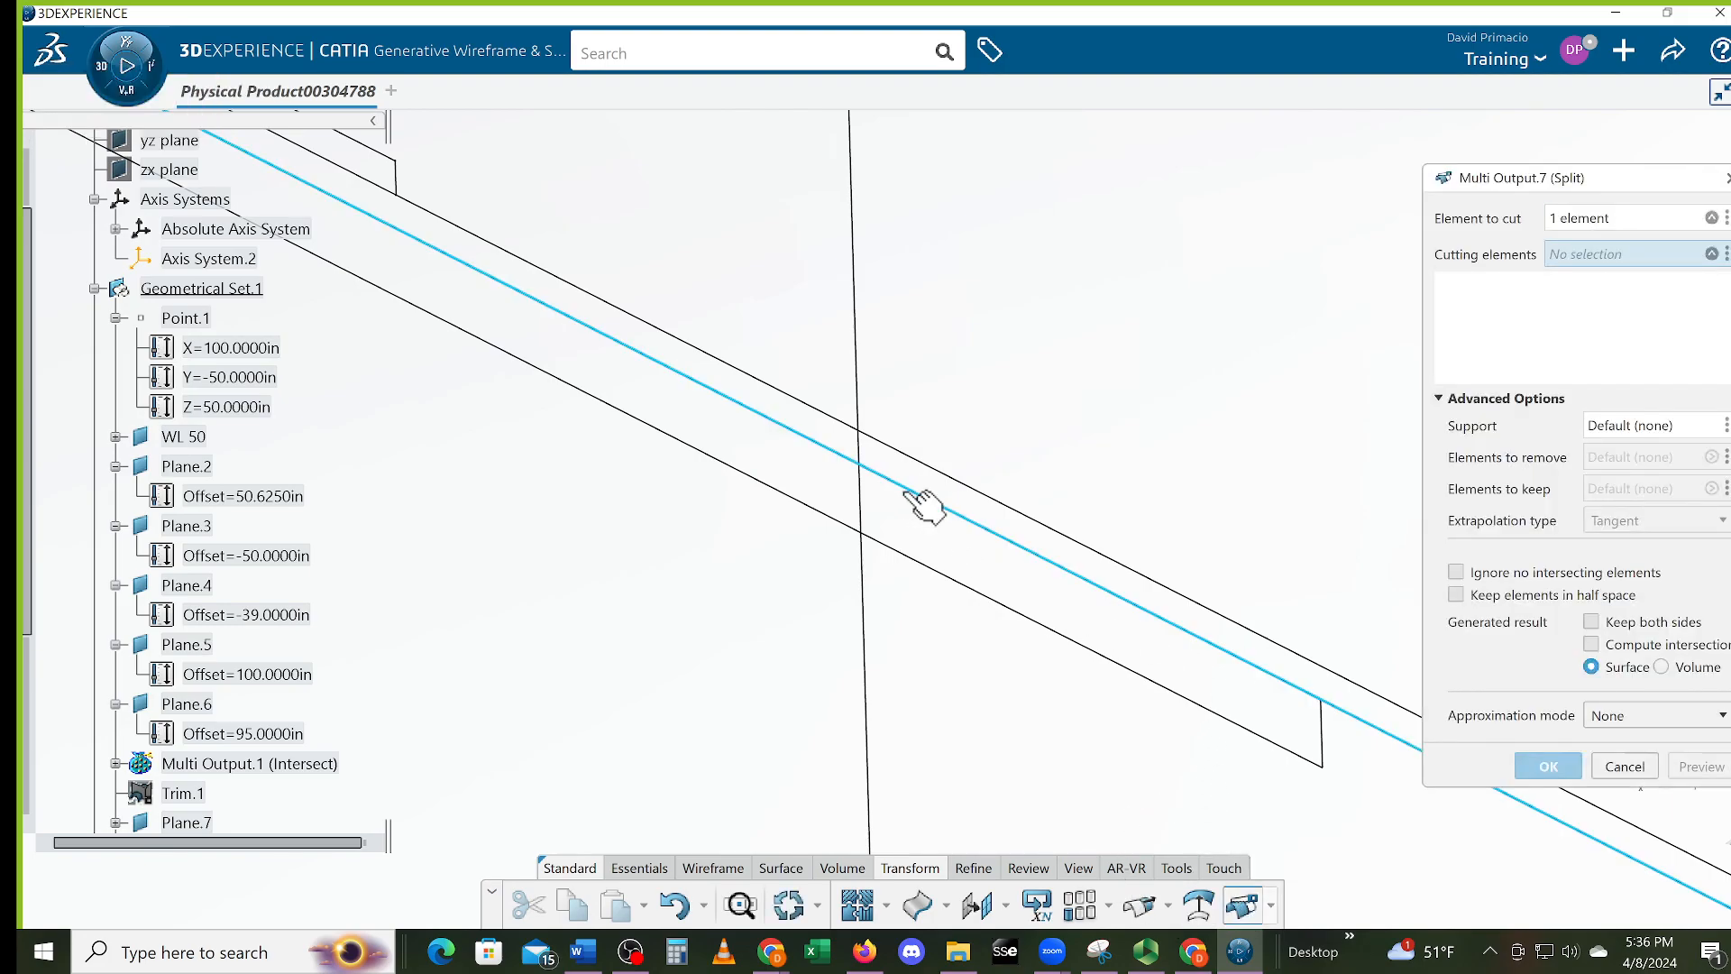
{"action": "left_click", "coordinate": [861, 451]}
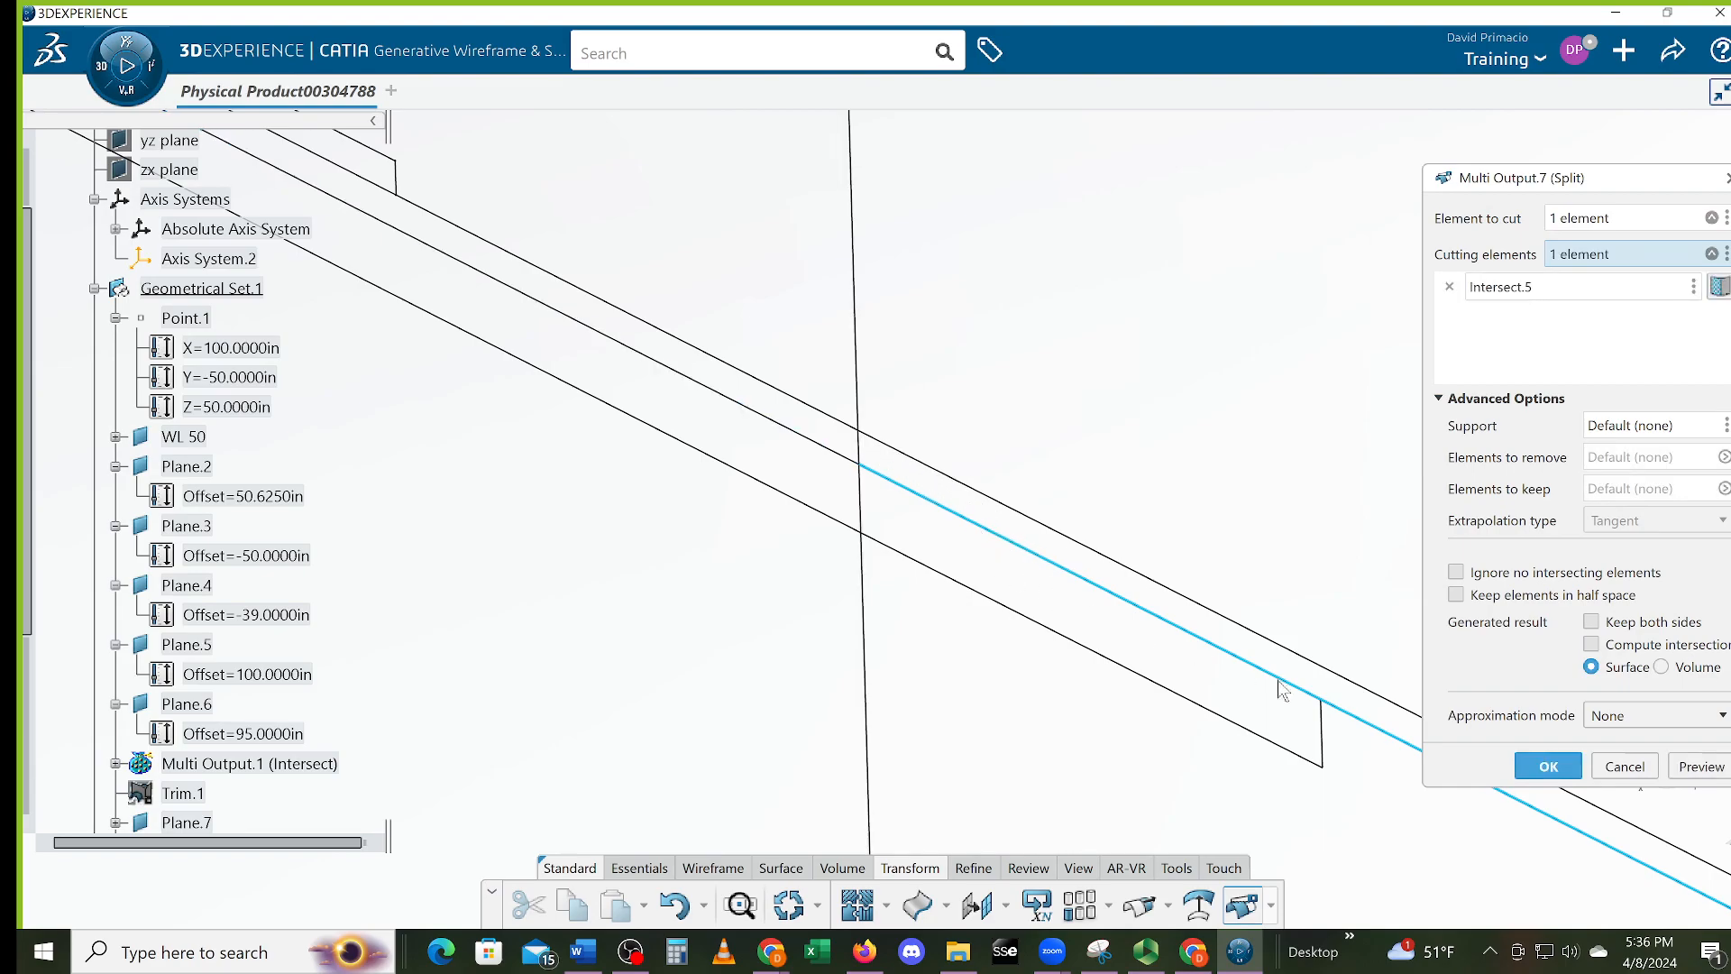
{"action": "left_click", "coordinate": [1548, 766]}
Split the long vertical line with Split.5 and Intersect.9, leaving a short step
{"action": "left_click", "coordinate": [1247, 909]}
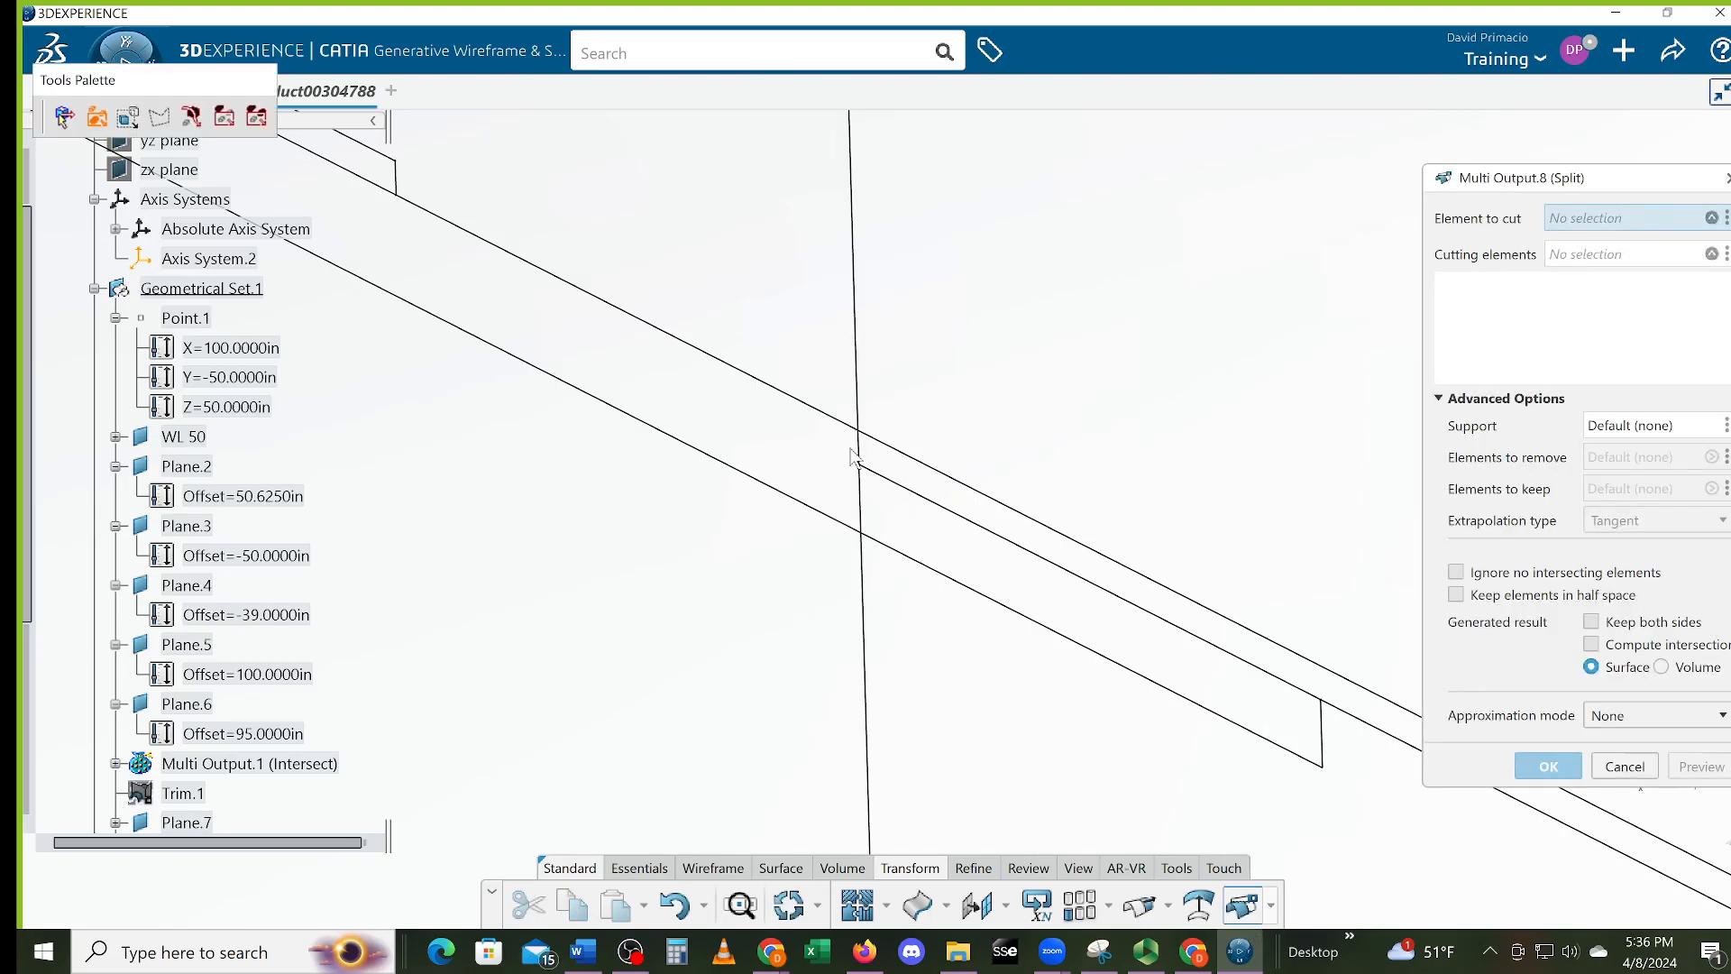
{"action": "left_click", "coordinate": [861, 451]}
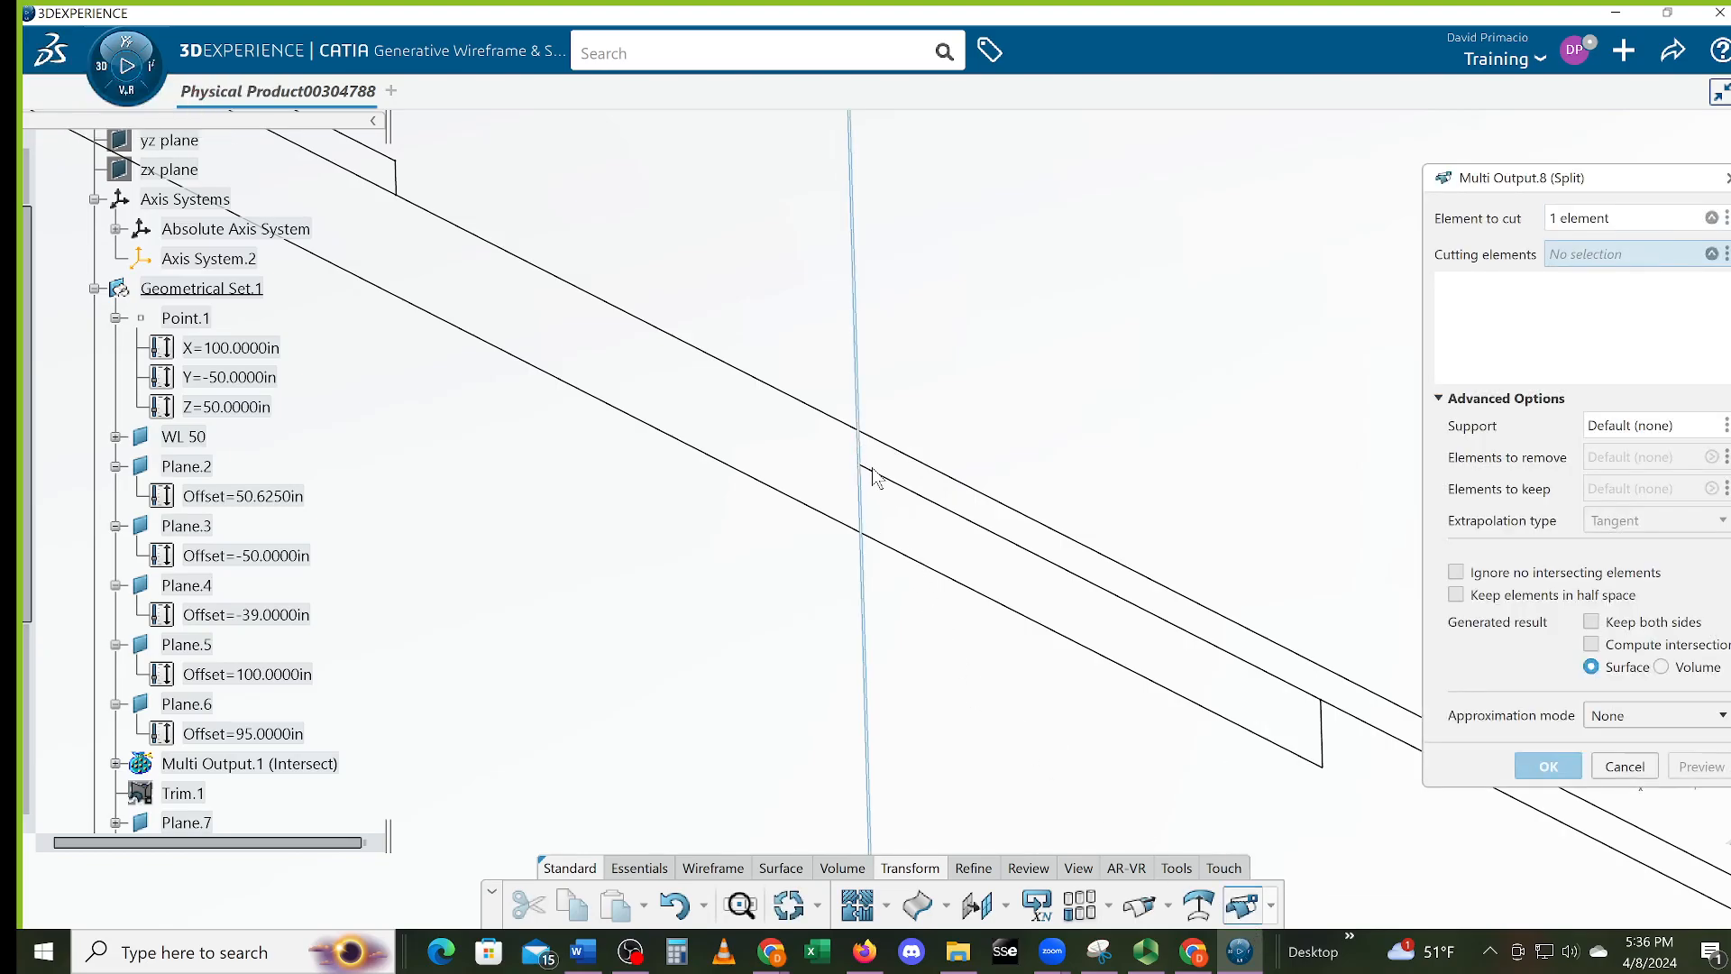
{"action": "left_click", "coordinate": [899, 487]}
{"action": "left_click", "coordinate": [852, 426]}
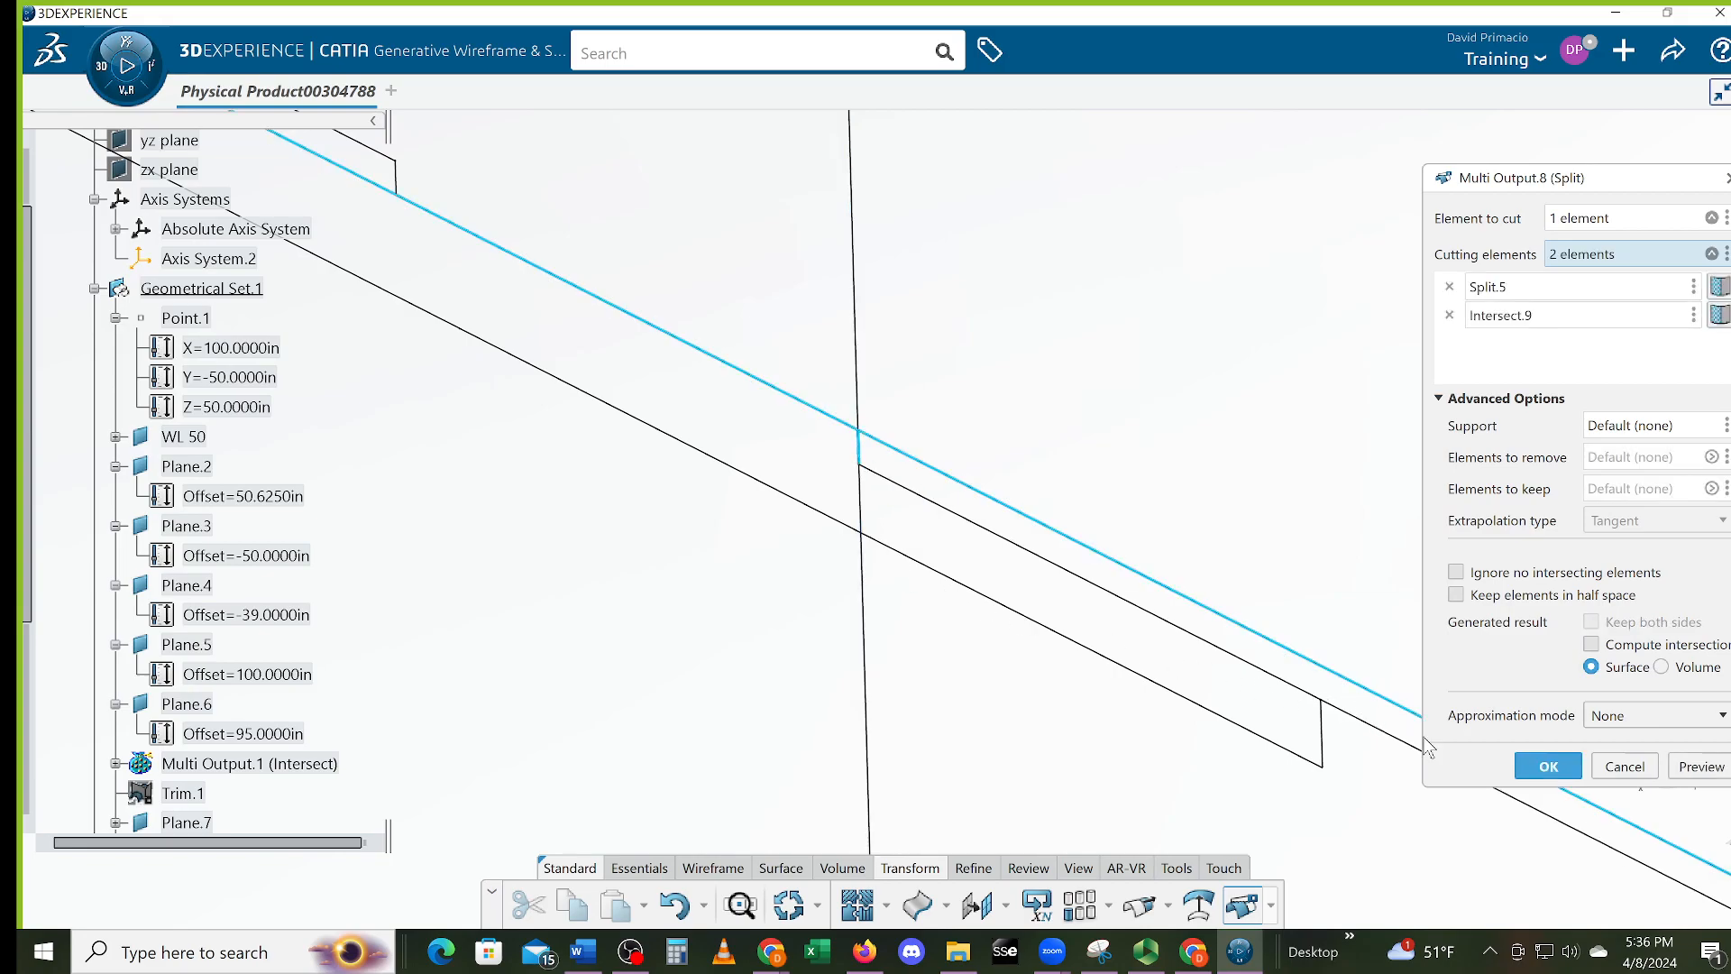
{"action": "left_click", "coordinate": [1519, 764]}
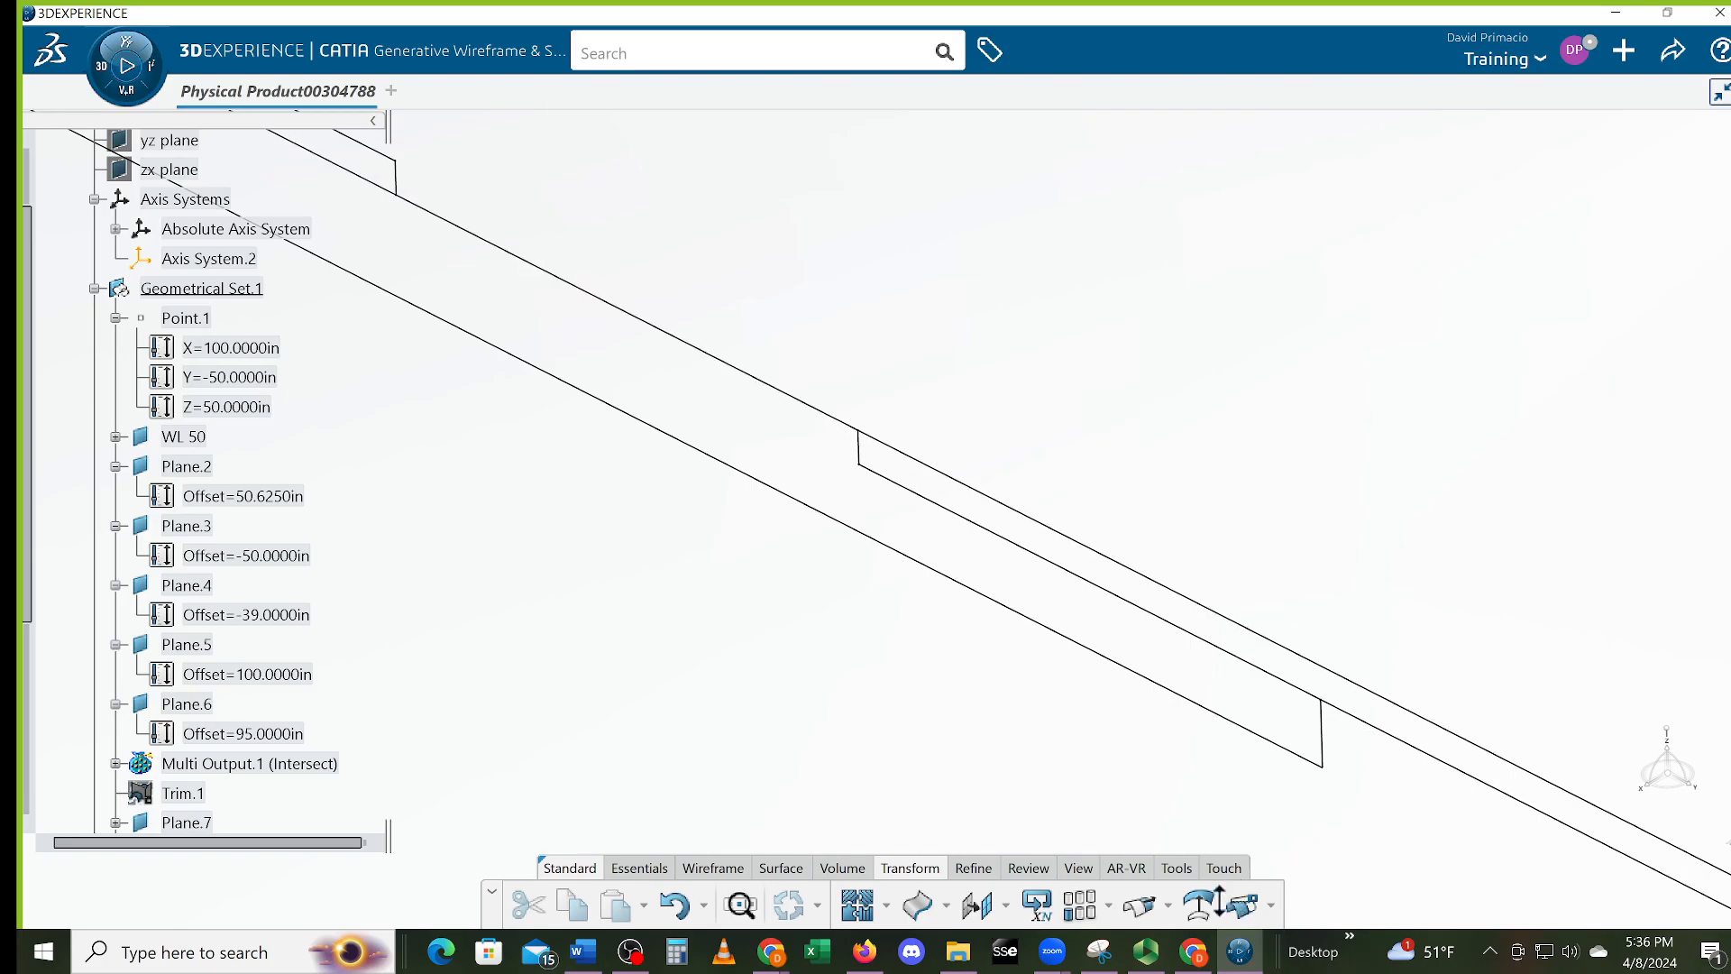
{"action": "left_click", "coordinate": [1241, 909]}
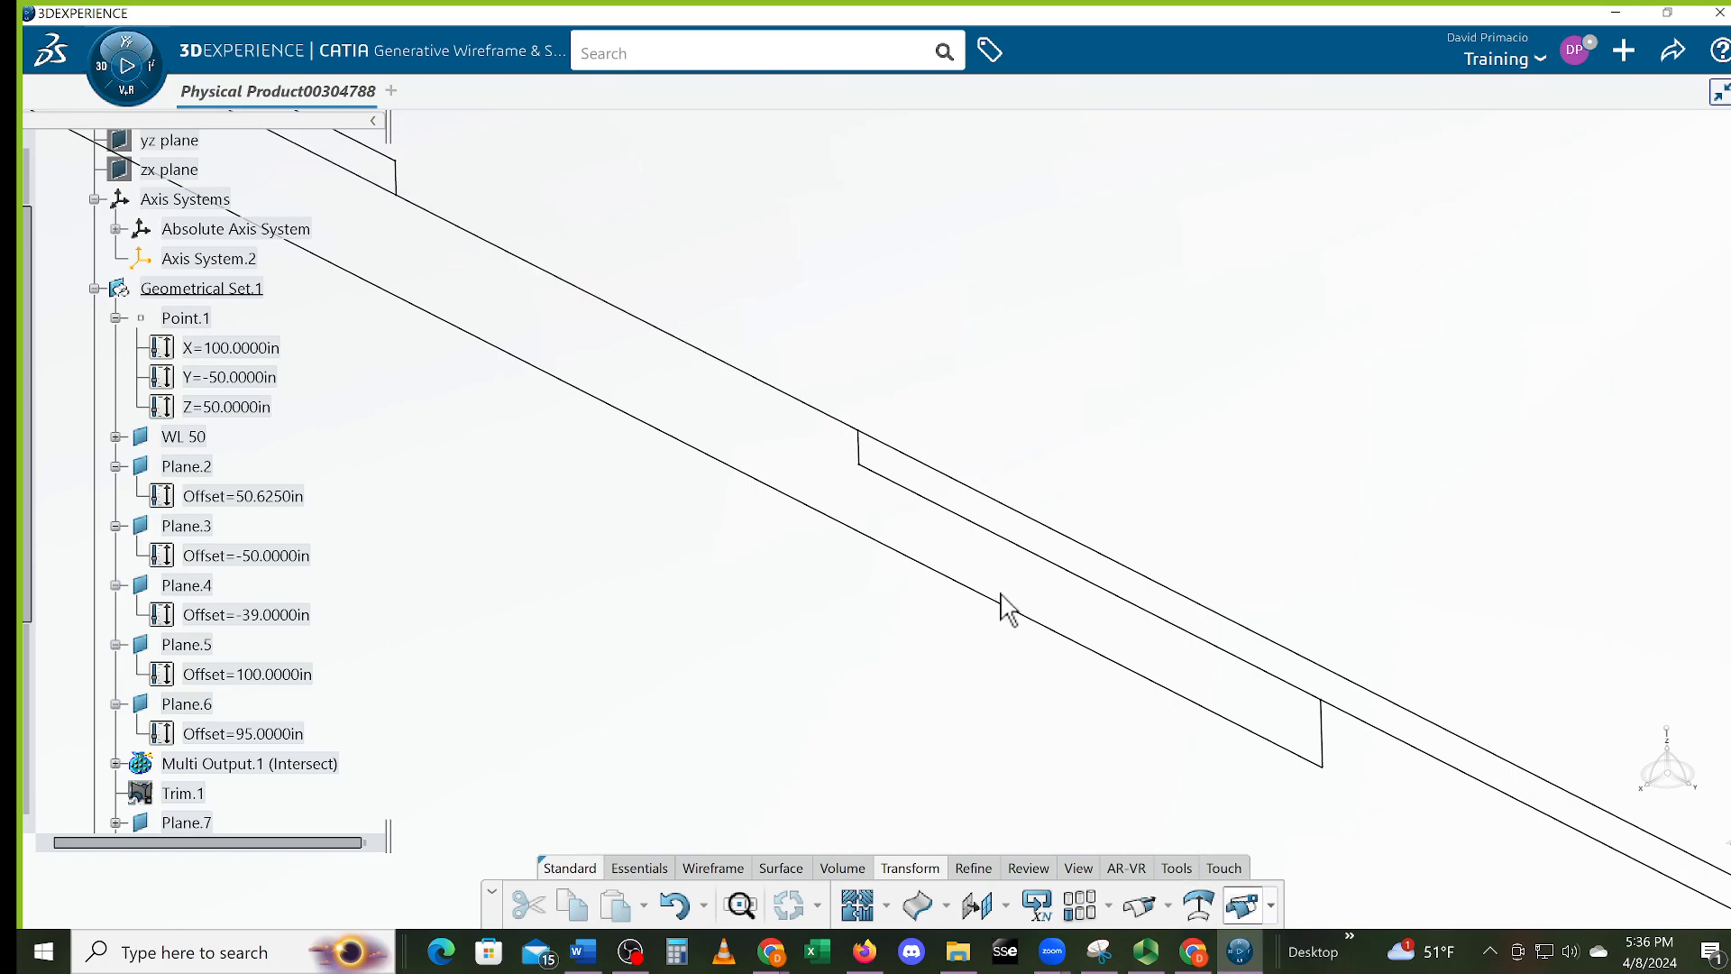
Split the upper edge line at Split.6, then undo that misplaced split
{"action": "left_click", "coordinate": [940, 473]}
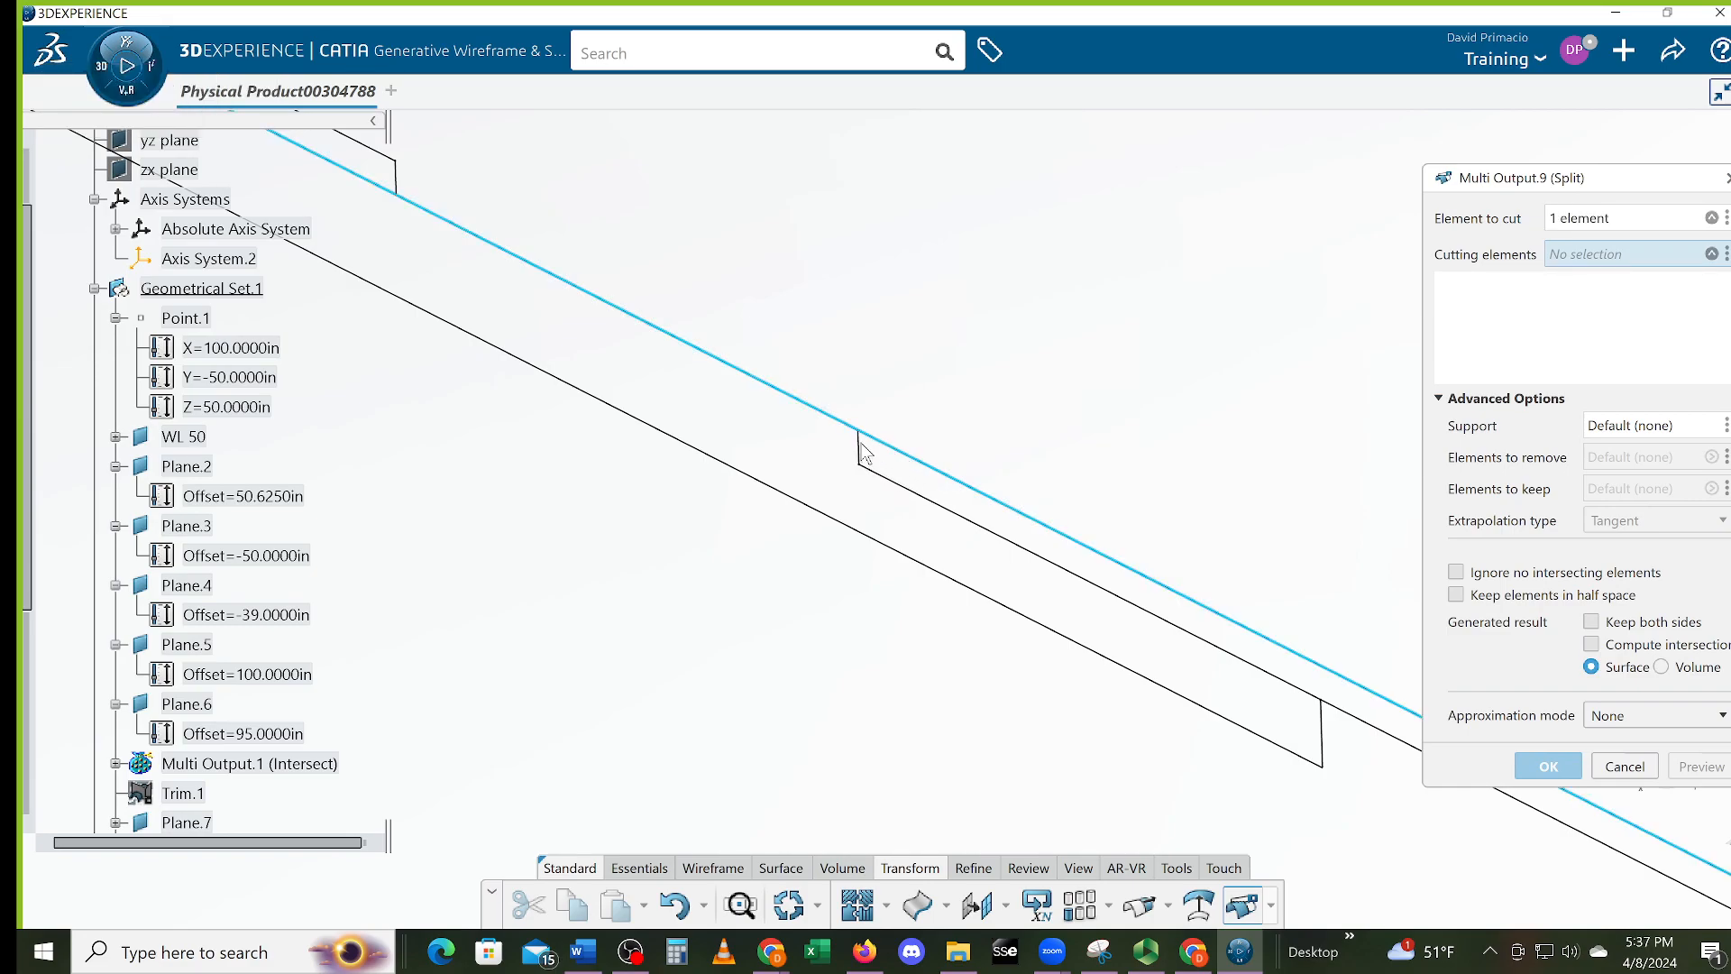
{"action": "left_click", "coordinate": [873, 448]}
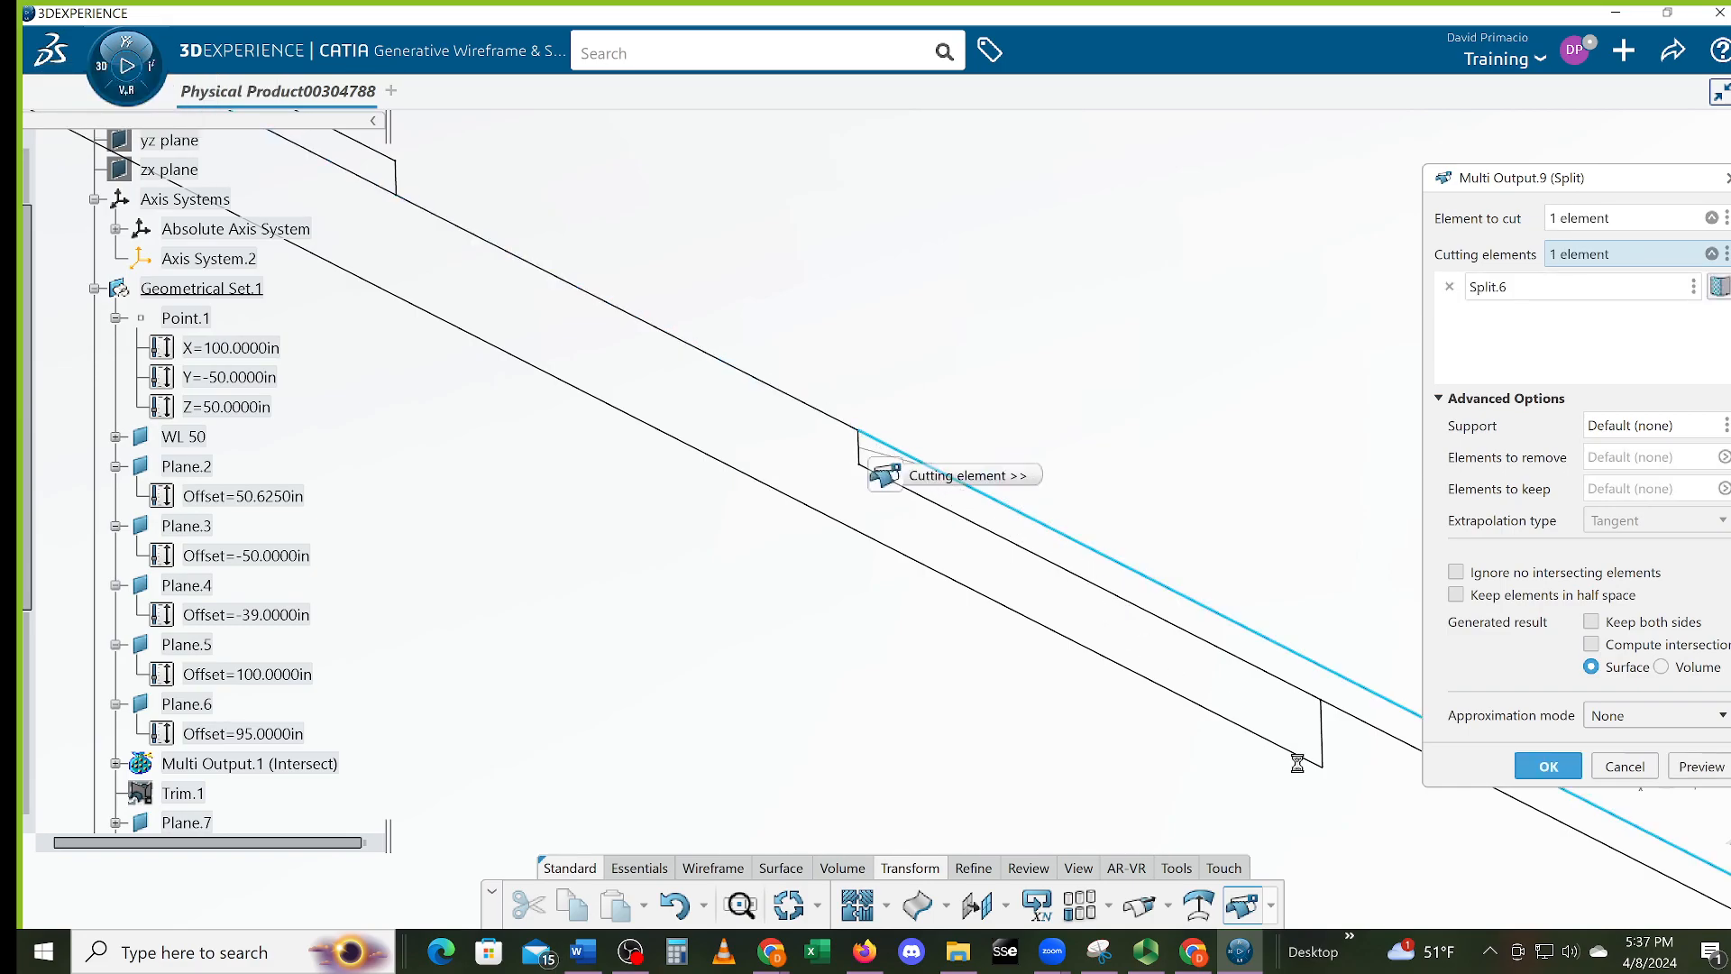
{"action": "left_click", "coordinate": [1547, 768]}
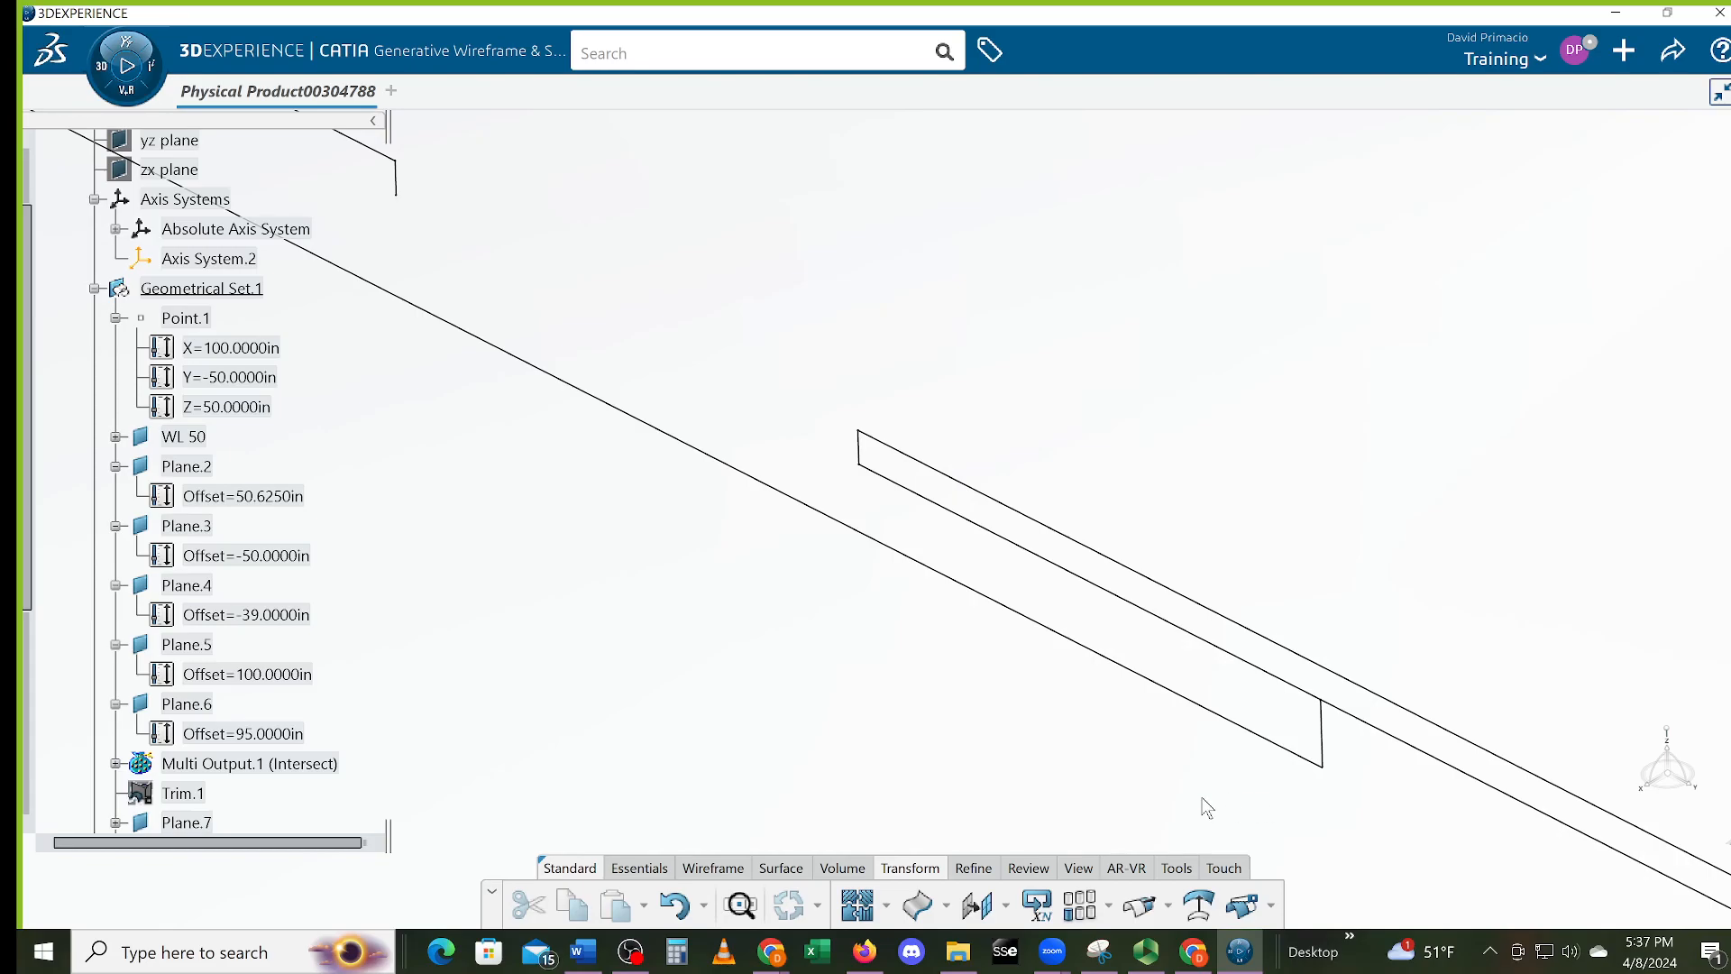
{"action": "left_click", "coordinate": [678, 905]}
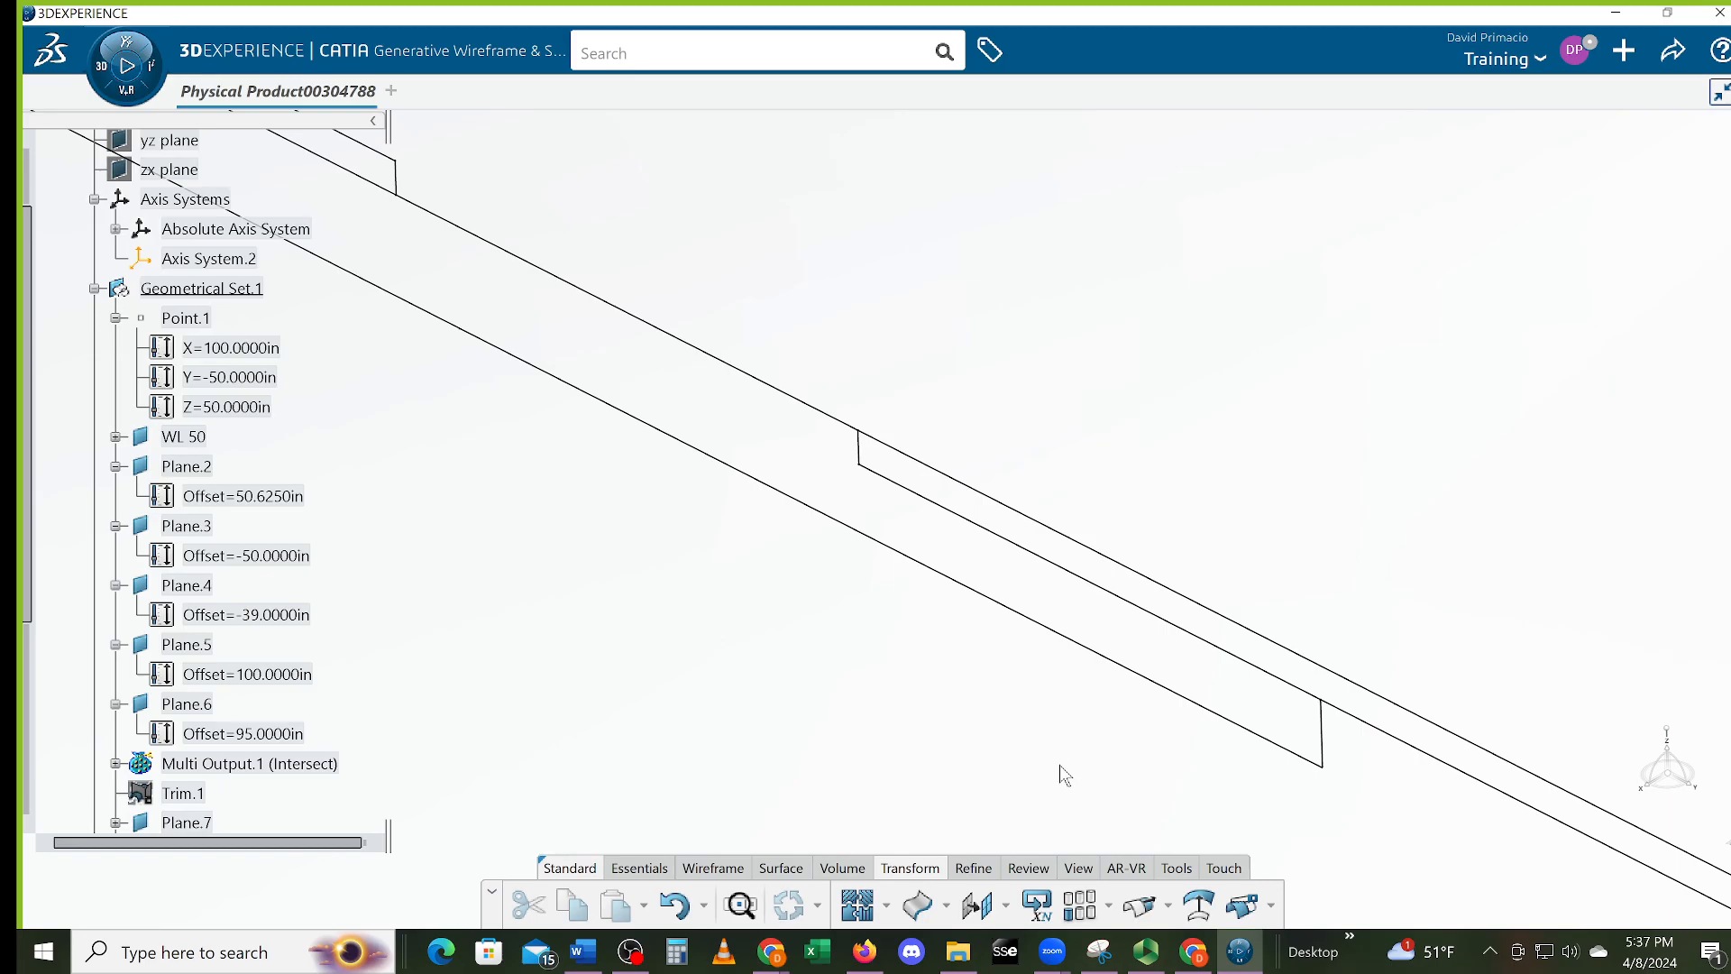
Split the lower line at its vertical edge, Split.4
{"action": "left_click", "coordinate": [1242, 904]}
{"action": "left_click", "coordinate": [1300, 700]}
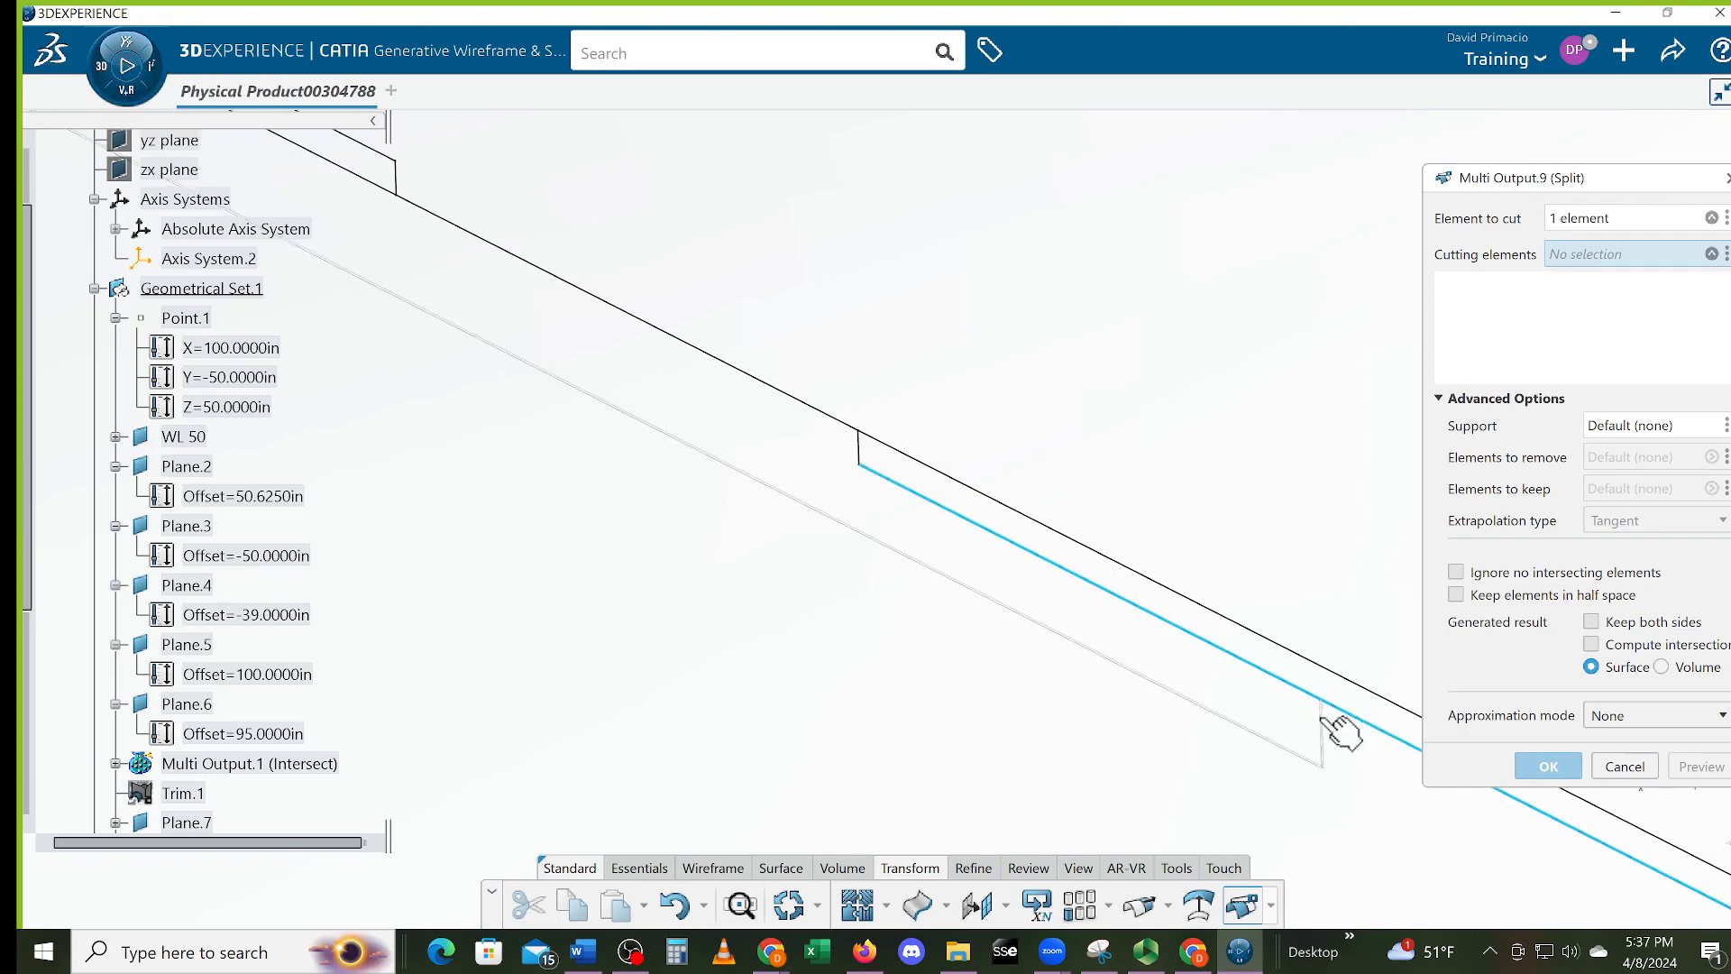
{"action": "left_click", "coordinate": [1323, 729]}
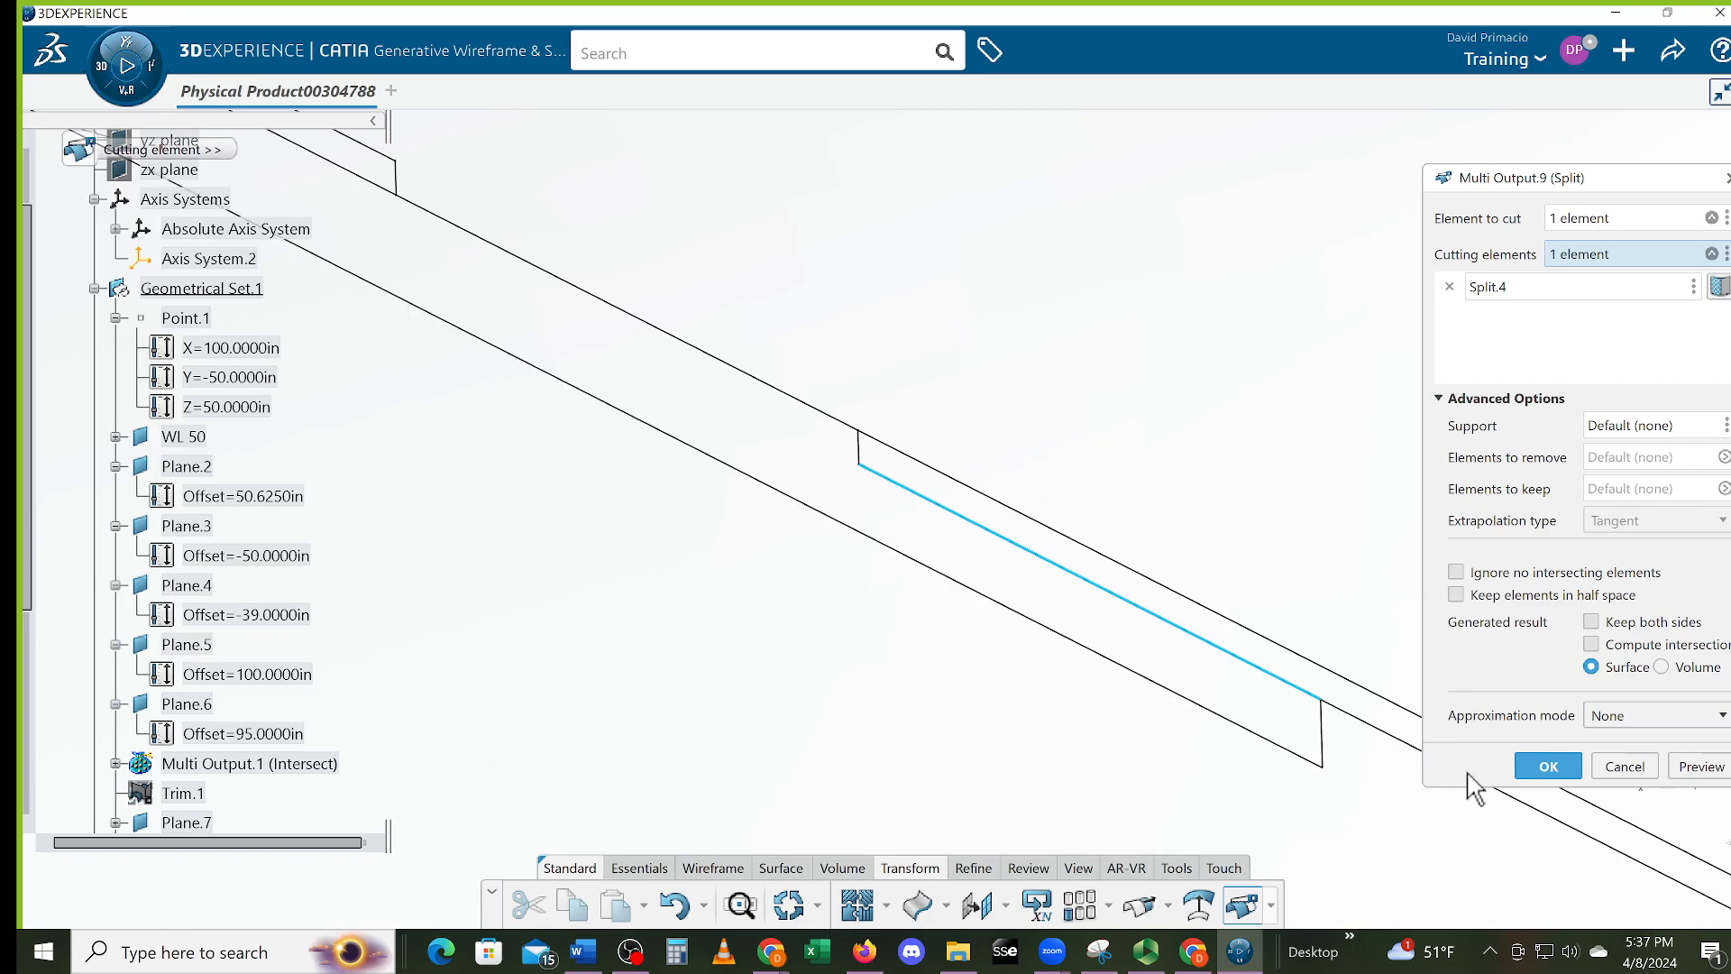
{"action": "left_click", "coordinate": [1529, 764]}
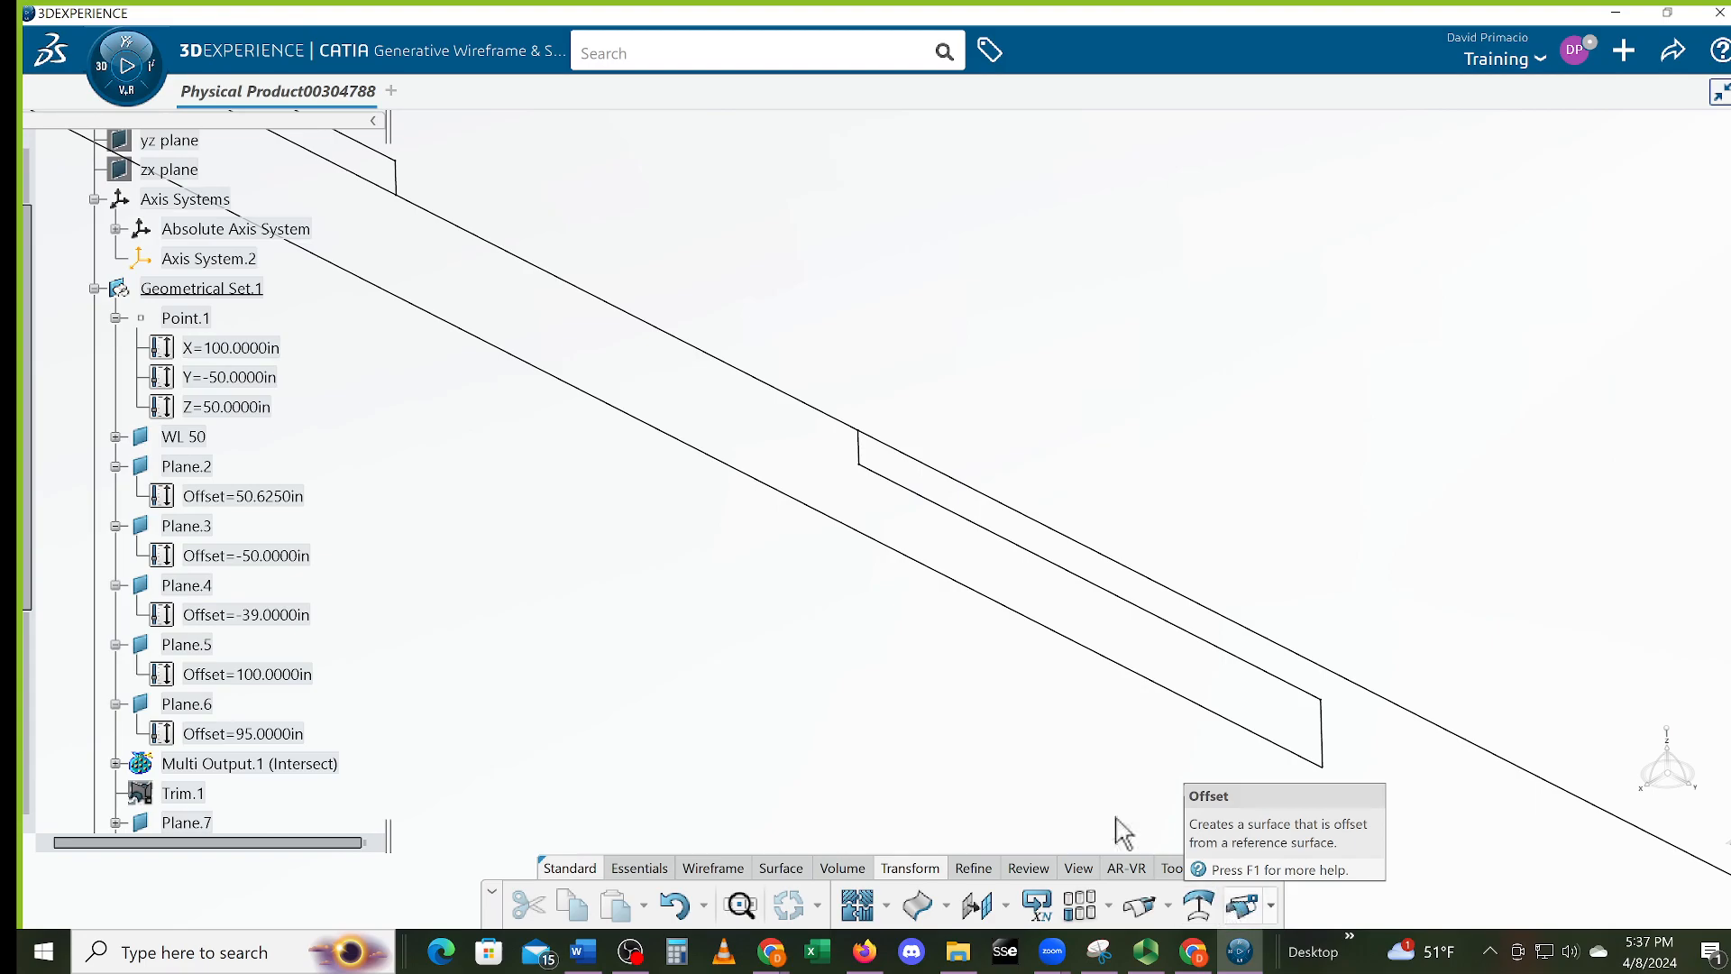
Split the upper long line at Split.6 so it meets the step cleanly
{"action": "left_click", "coordinate": [1242, 905]}
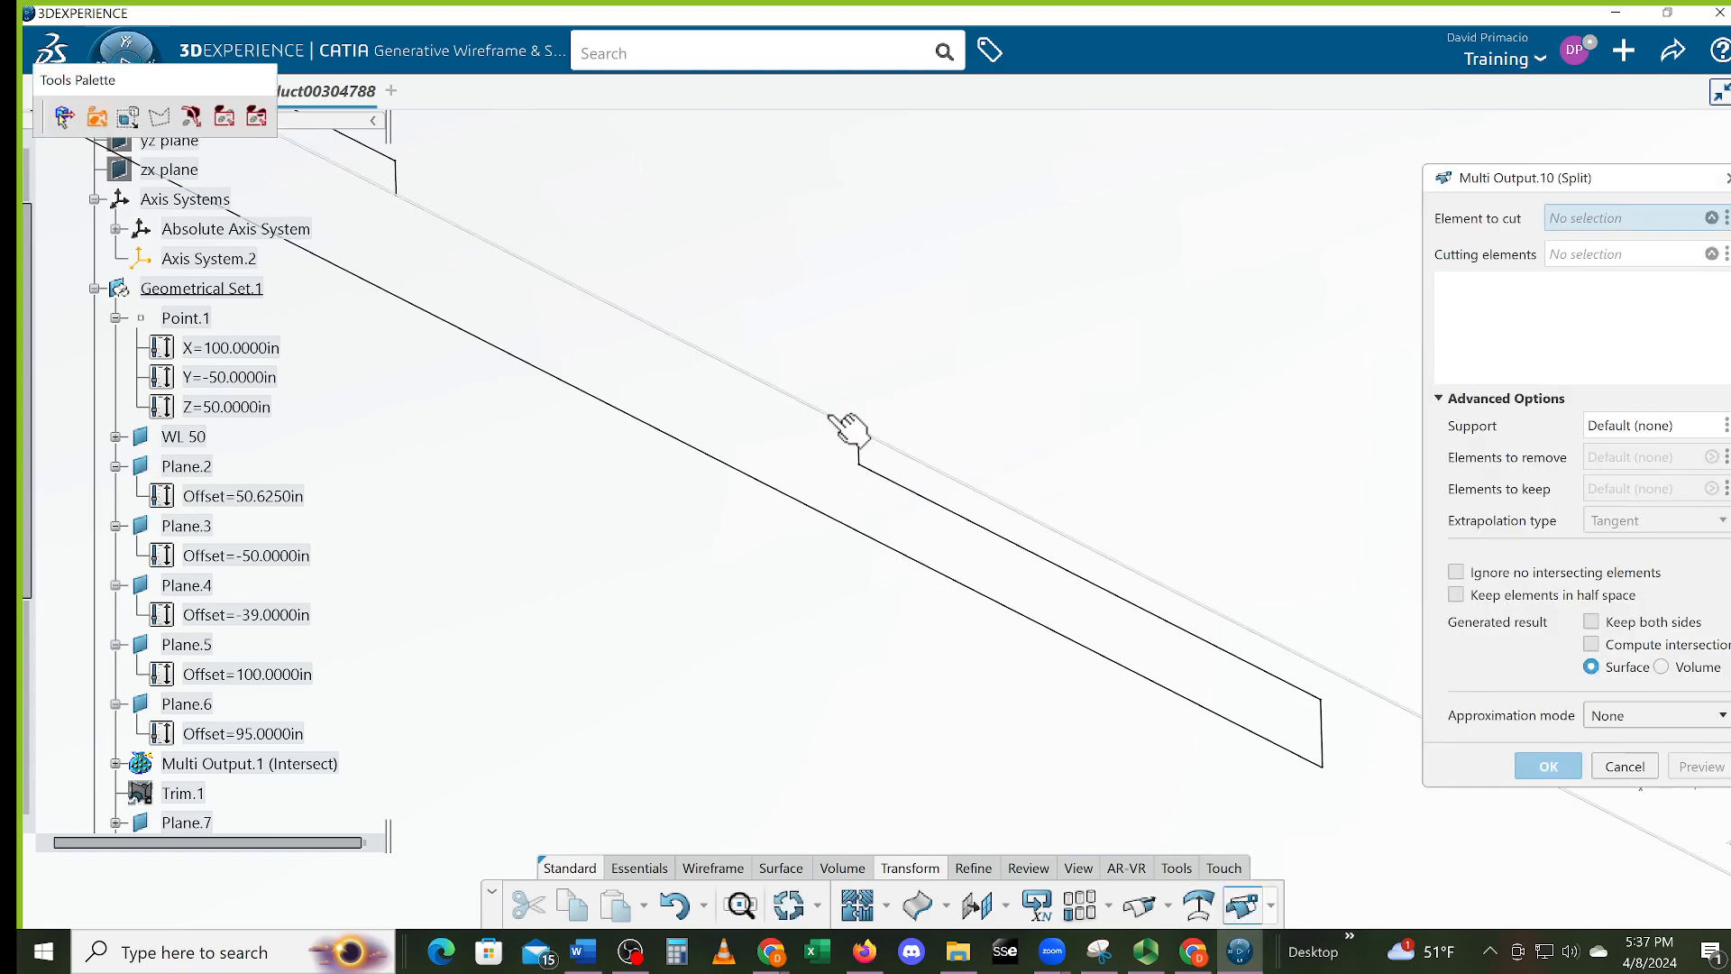
{"action": "left_click", "coordinate": [849, 436]}
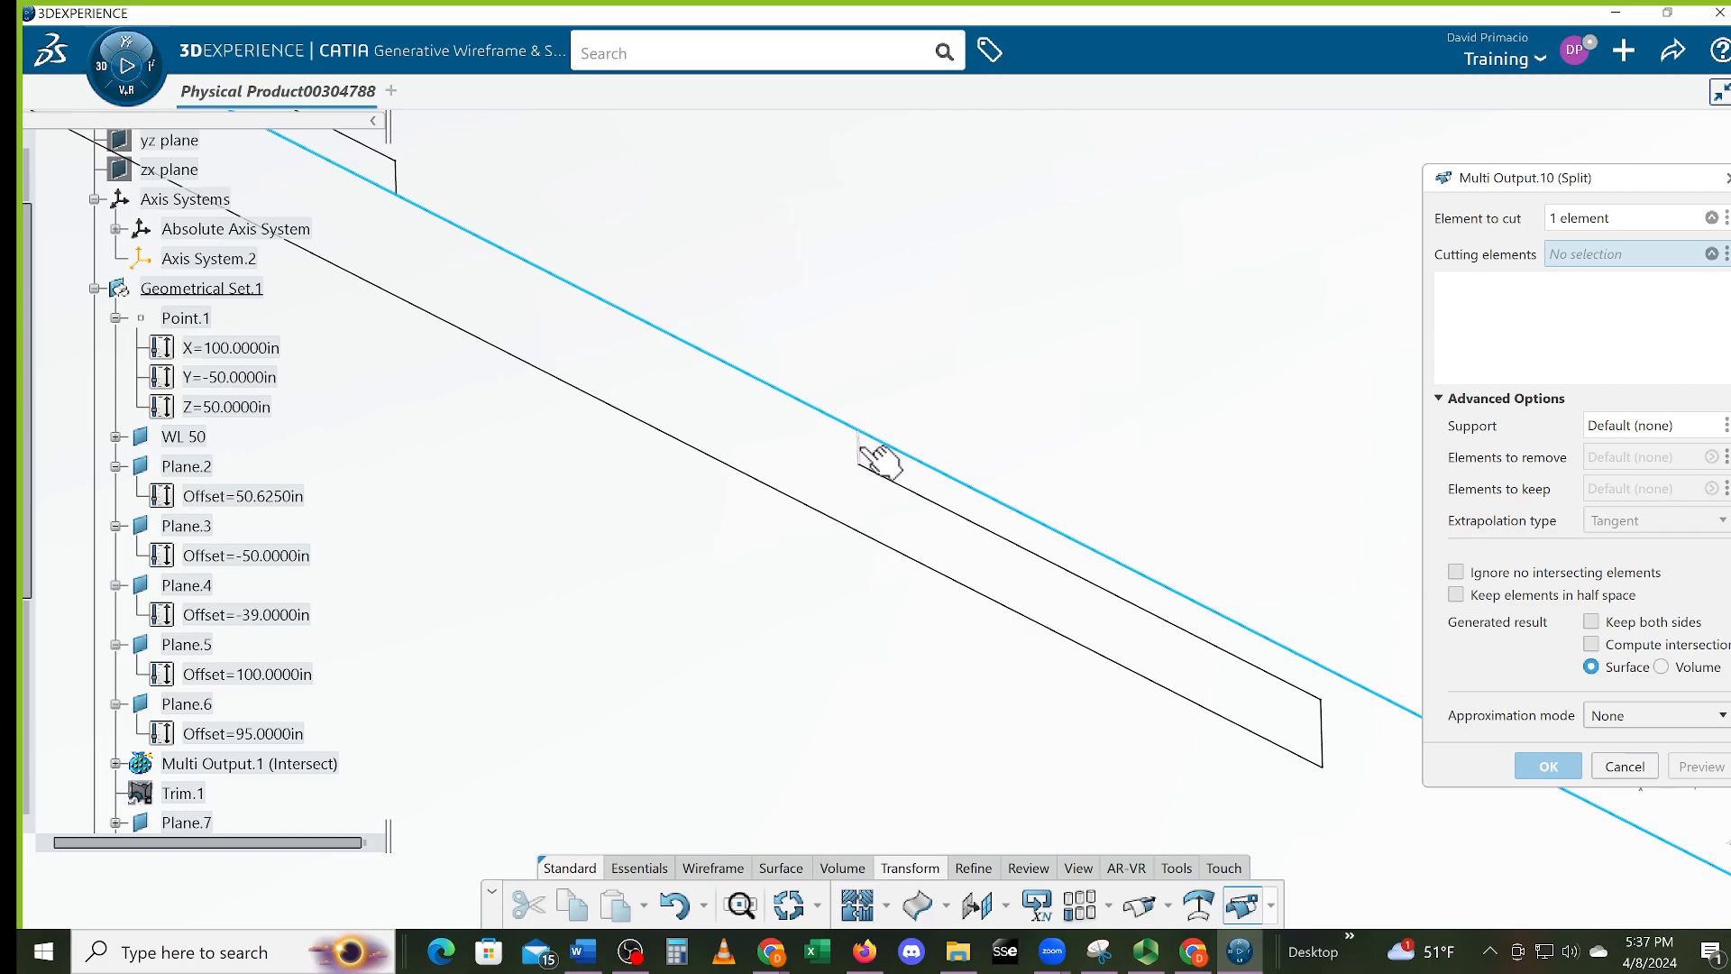
{"action": "left_click", "coordinate": [886, 469]}
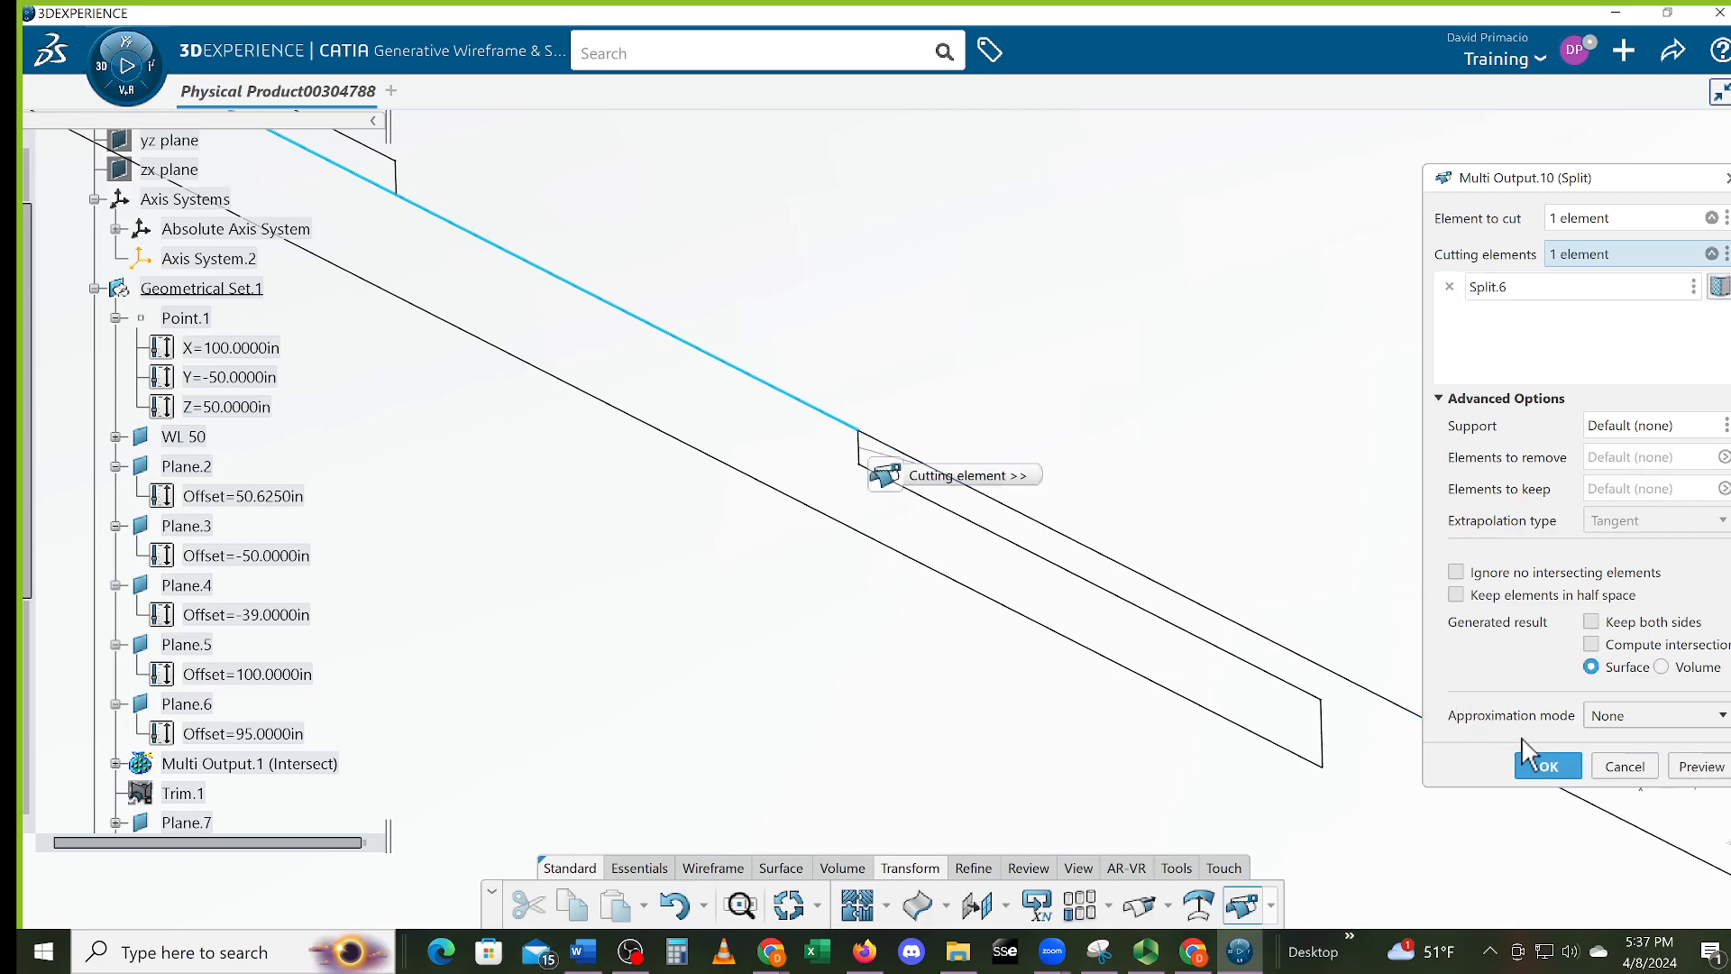
{"action": "left_click", "coordinate": [1547, 767]}
{"action": "middle_click_drag", "start_coordinate": [751, 511], "coordinate": [1111, 702]}
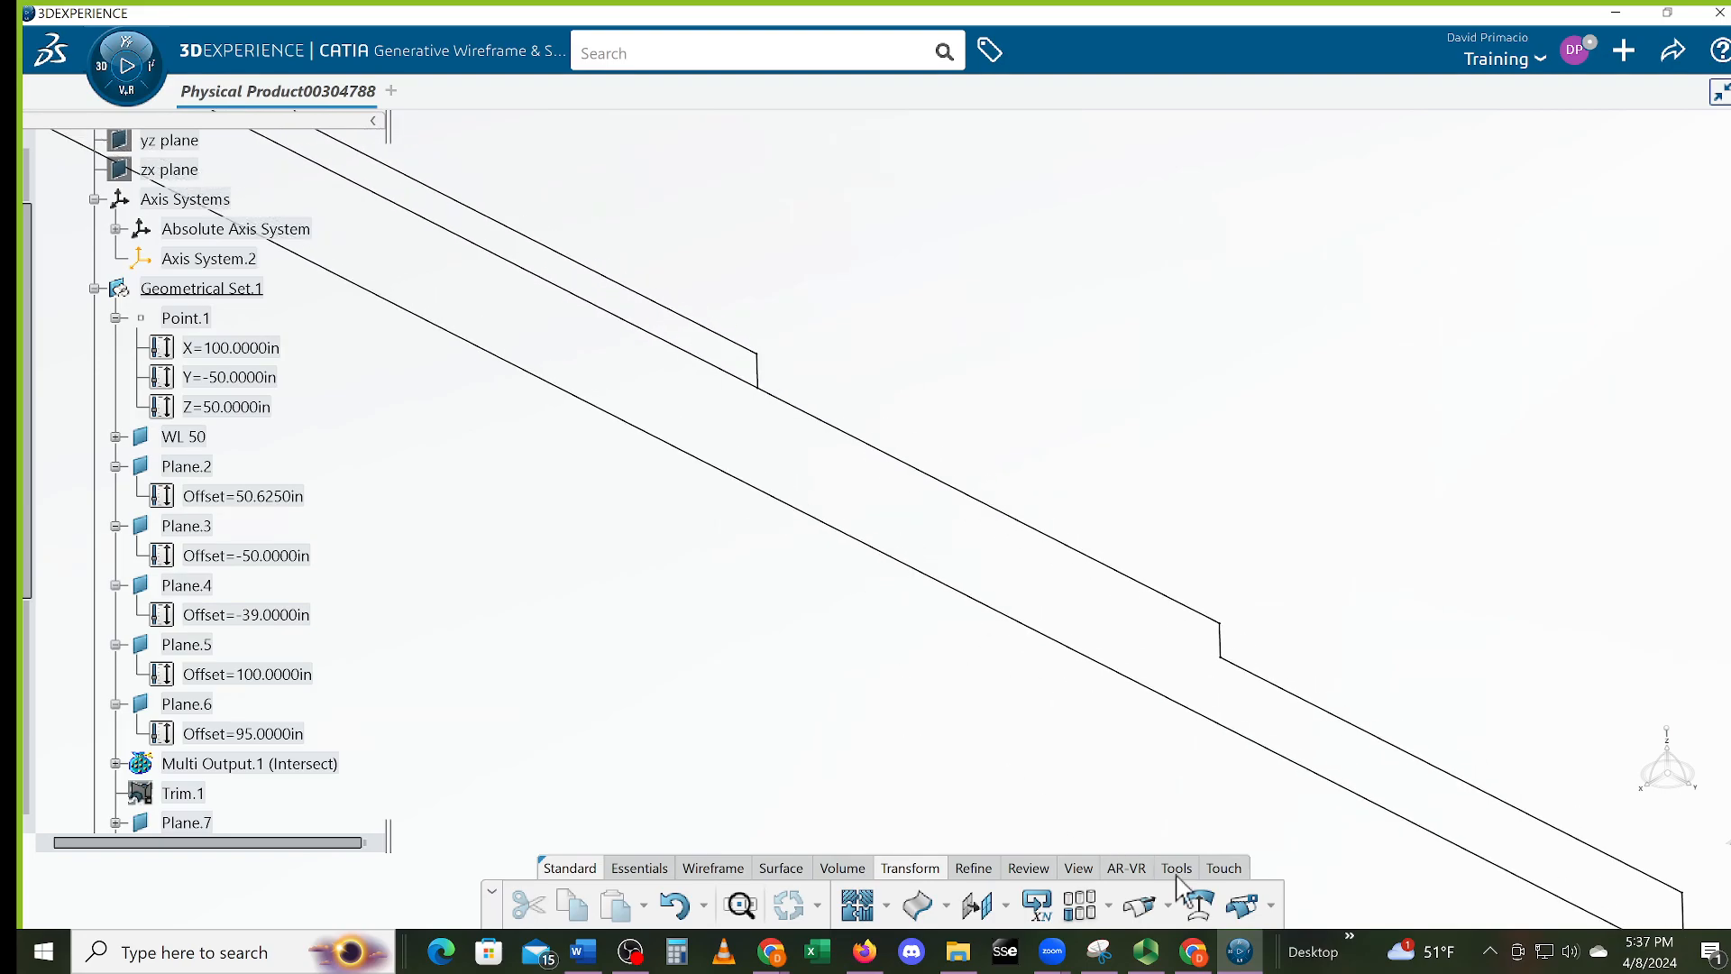
Split the upper line at Split.2, then zoom out to view the whole stepped profile
{"action": "left_click", "coordinate": [1243, 905]}
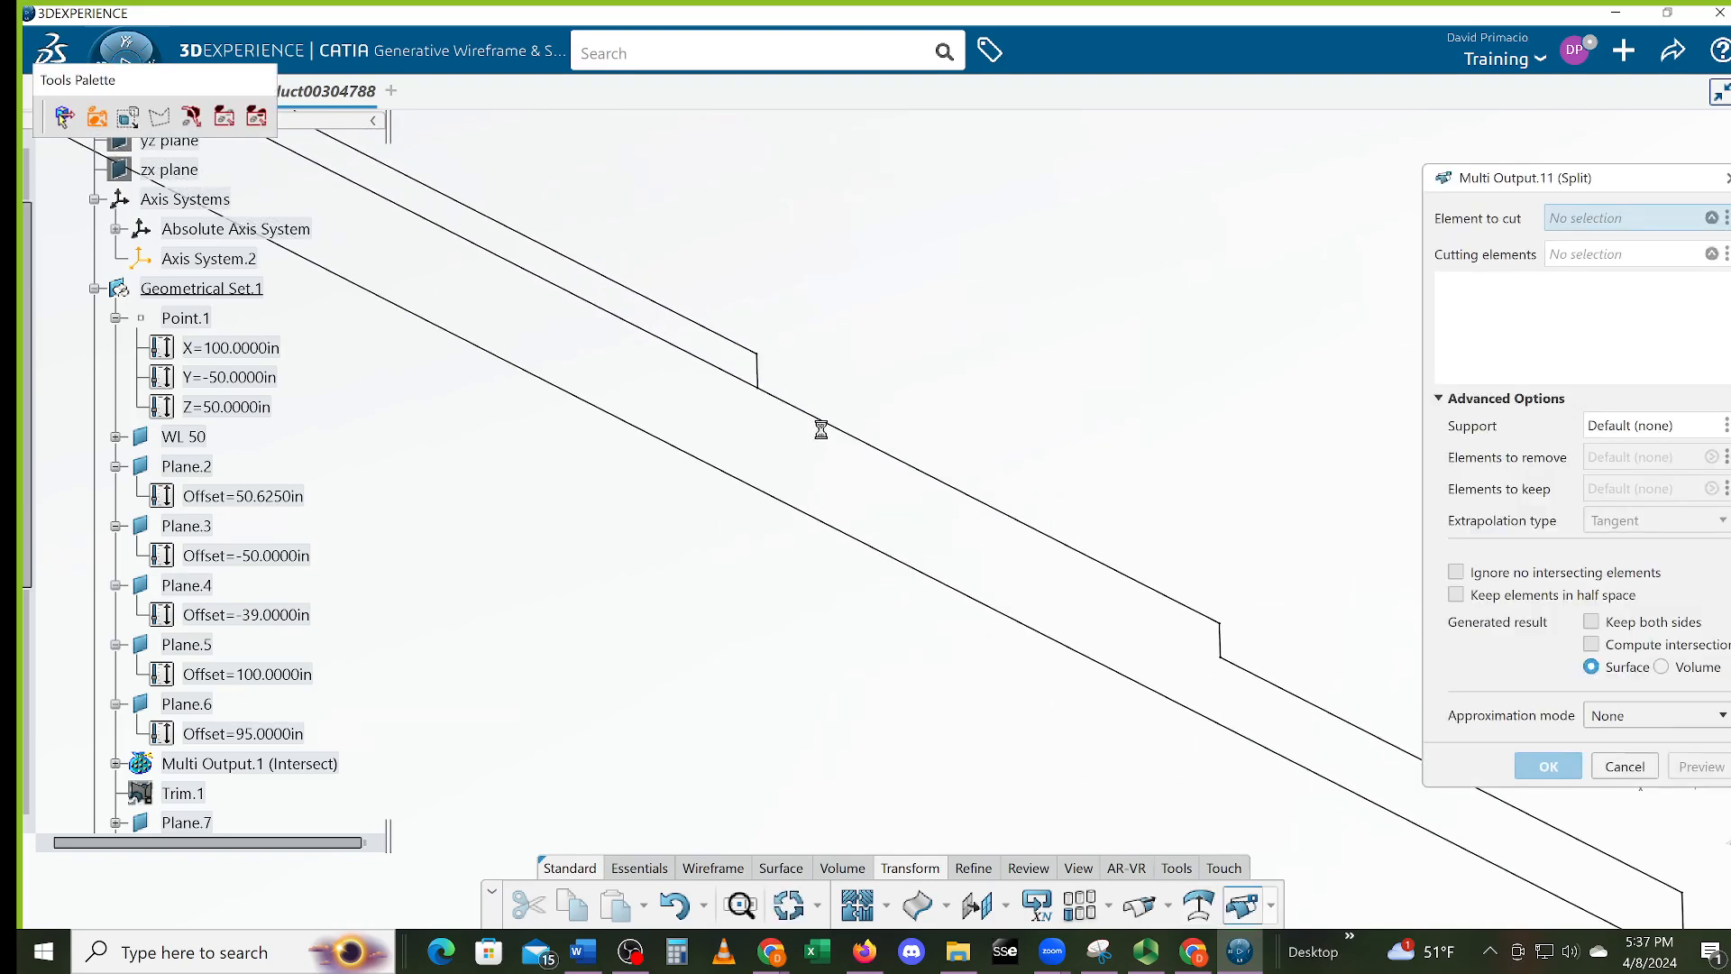
{"action": "left_click", "coordinate": [825, 422]}
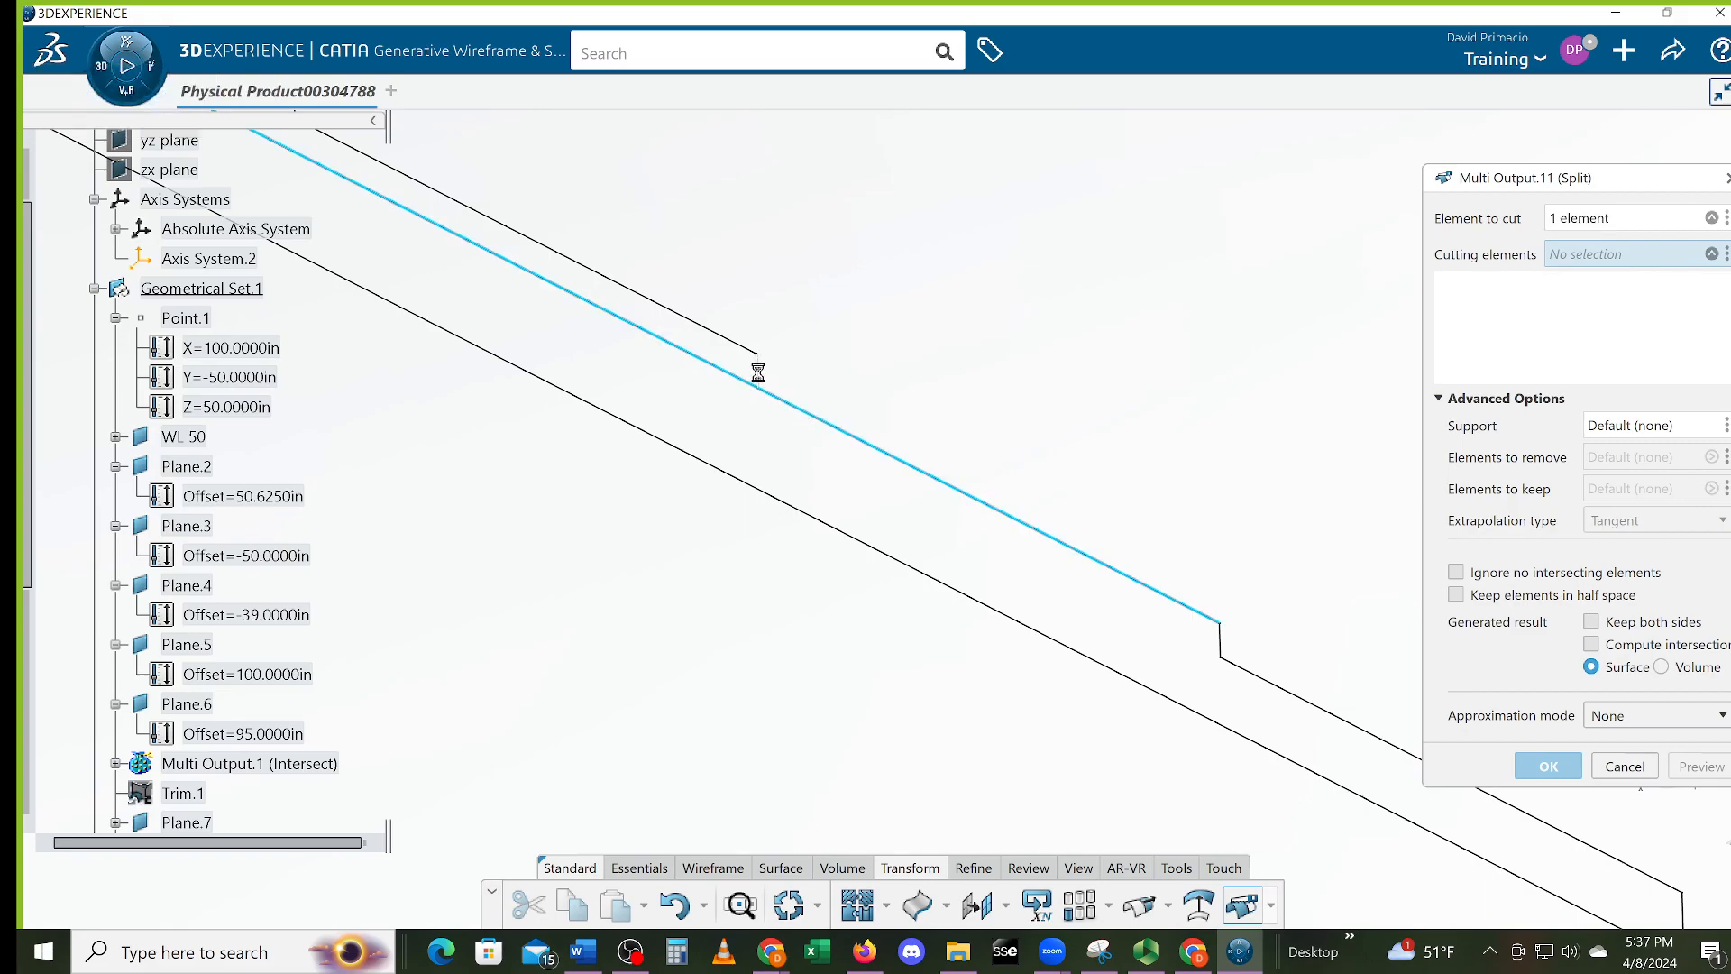
{"action": "left_click", "coordinate": [773, 386]}
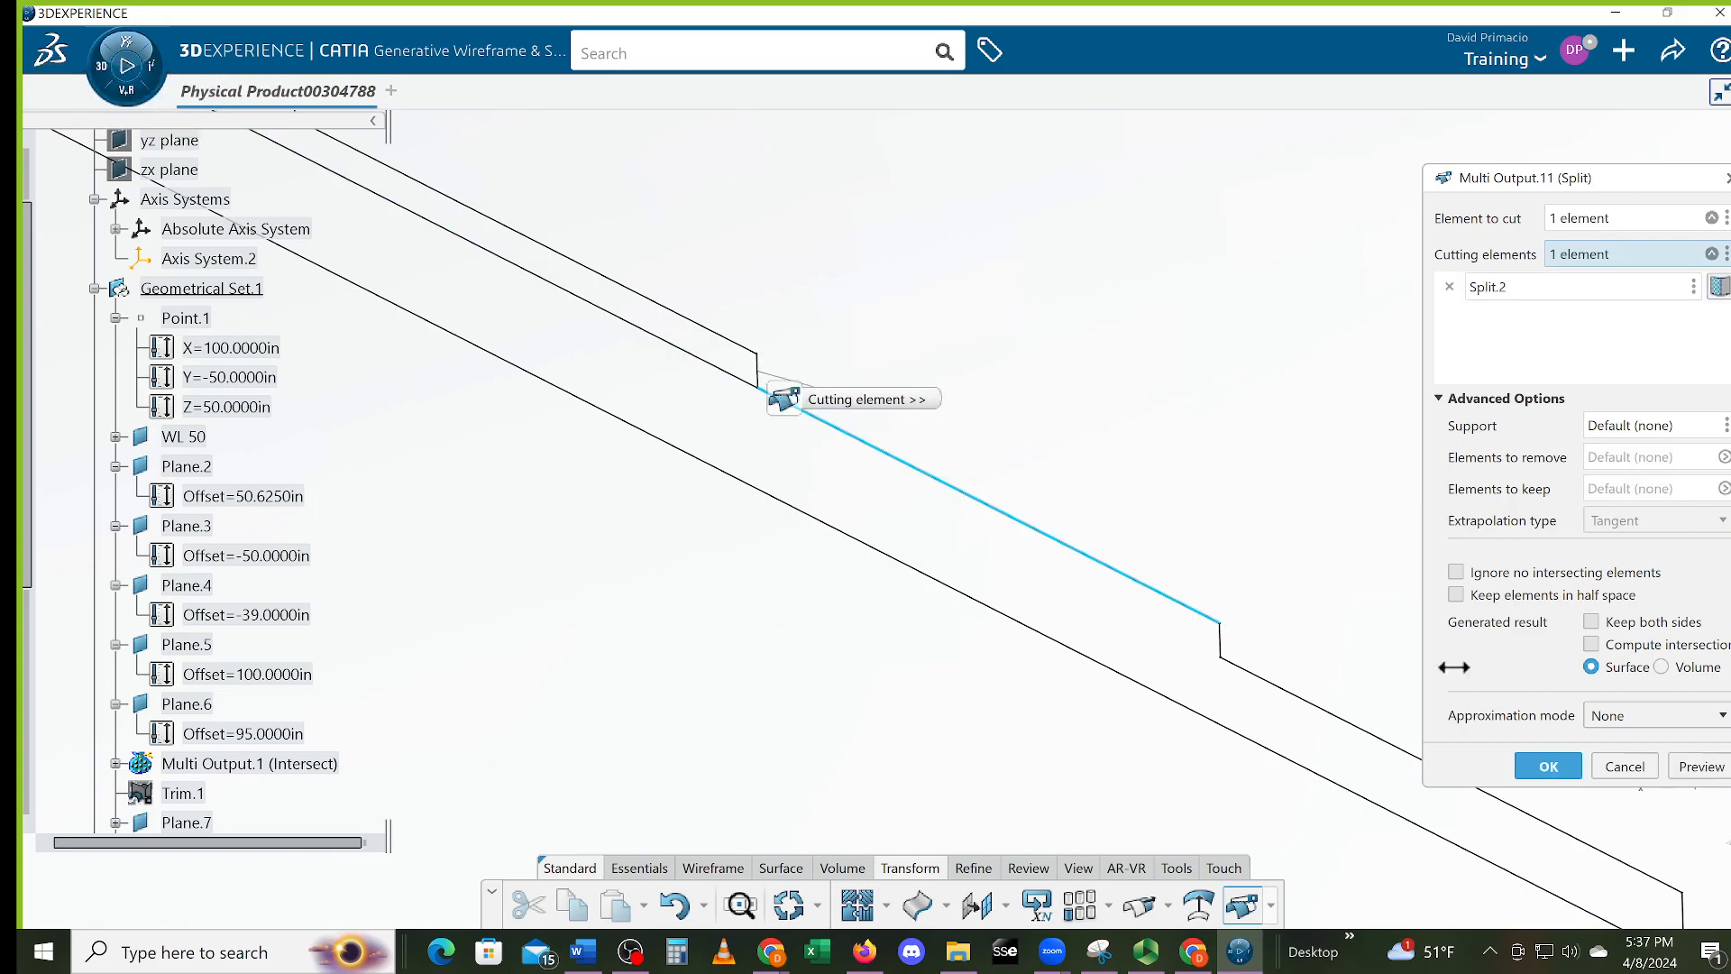
{"action": "left_click", "coordinate": [1533, 760]}
{"action": "mouse_move", "coordinate": [793, 530]}
{"action": "middle_mouse_down"}
{"action": "mouse_move", "coordinate": [827, 568]}
{"action": "mouse_move", "coordinate": [754, 529]}
{"action": "mouse_move", "coordinate": [803, 551]}
{"action": "middle_mouse_up"}
{"action": "middle_click_drag", "start_coordinate": [1163, 654], "coordinate": [1213, 677]}
{"action": "middle_click_drag", "start_coordinate": [781, 530], "coordinate": [402, 287]}
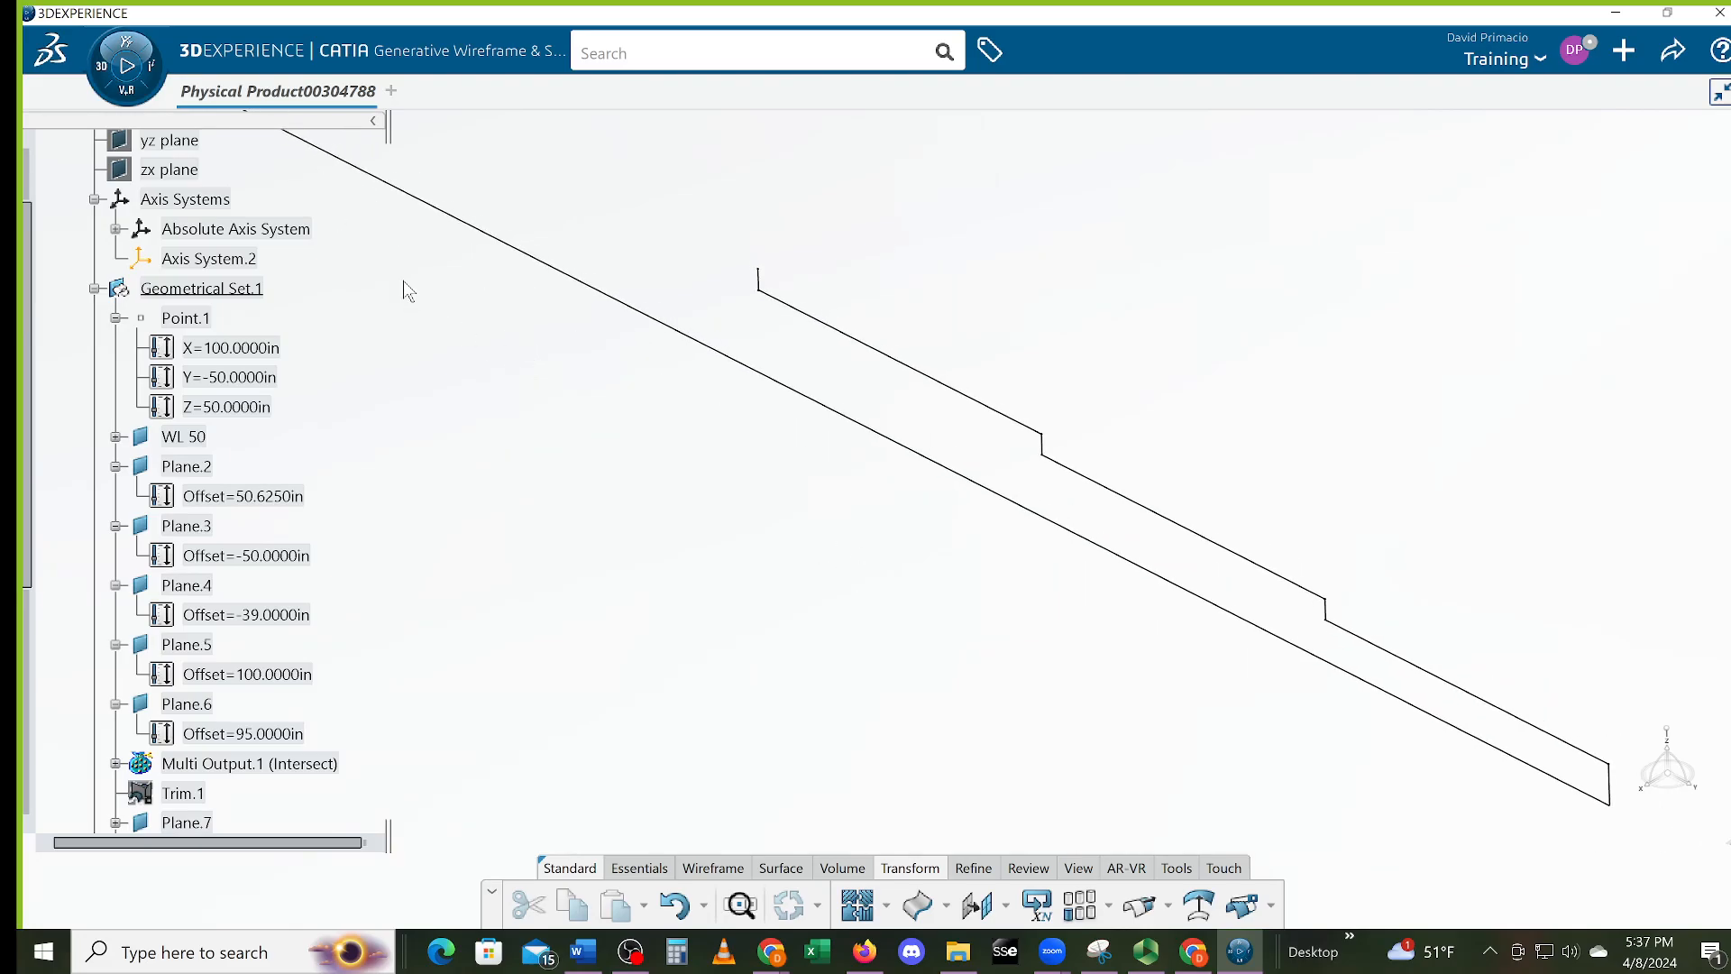
{"action": "middle_click_drag", "start_coordinate": [583, 340], "coordinate": [1019, 580]}
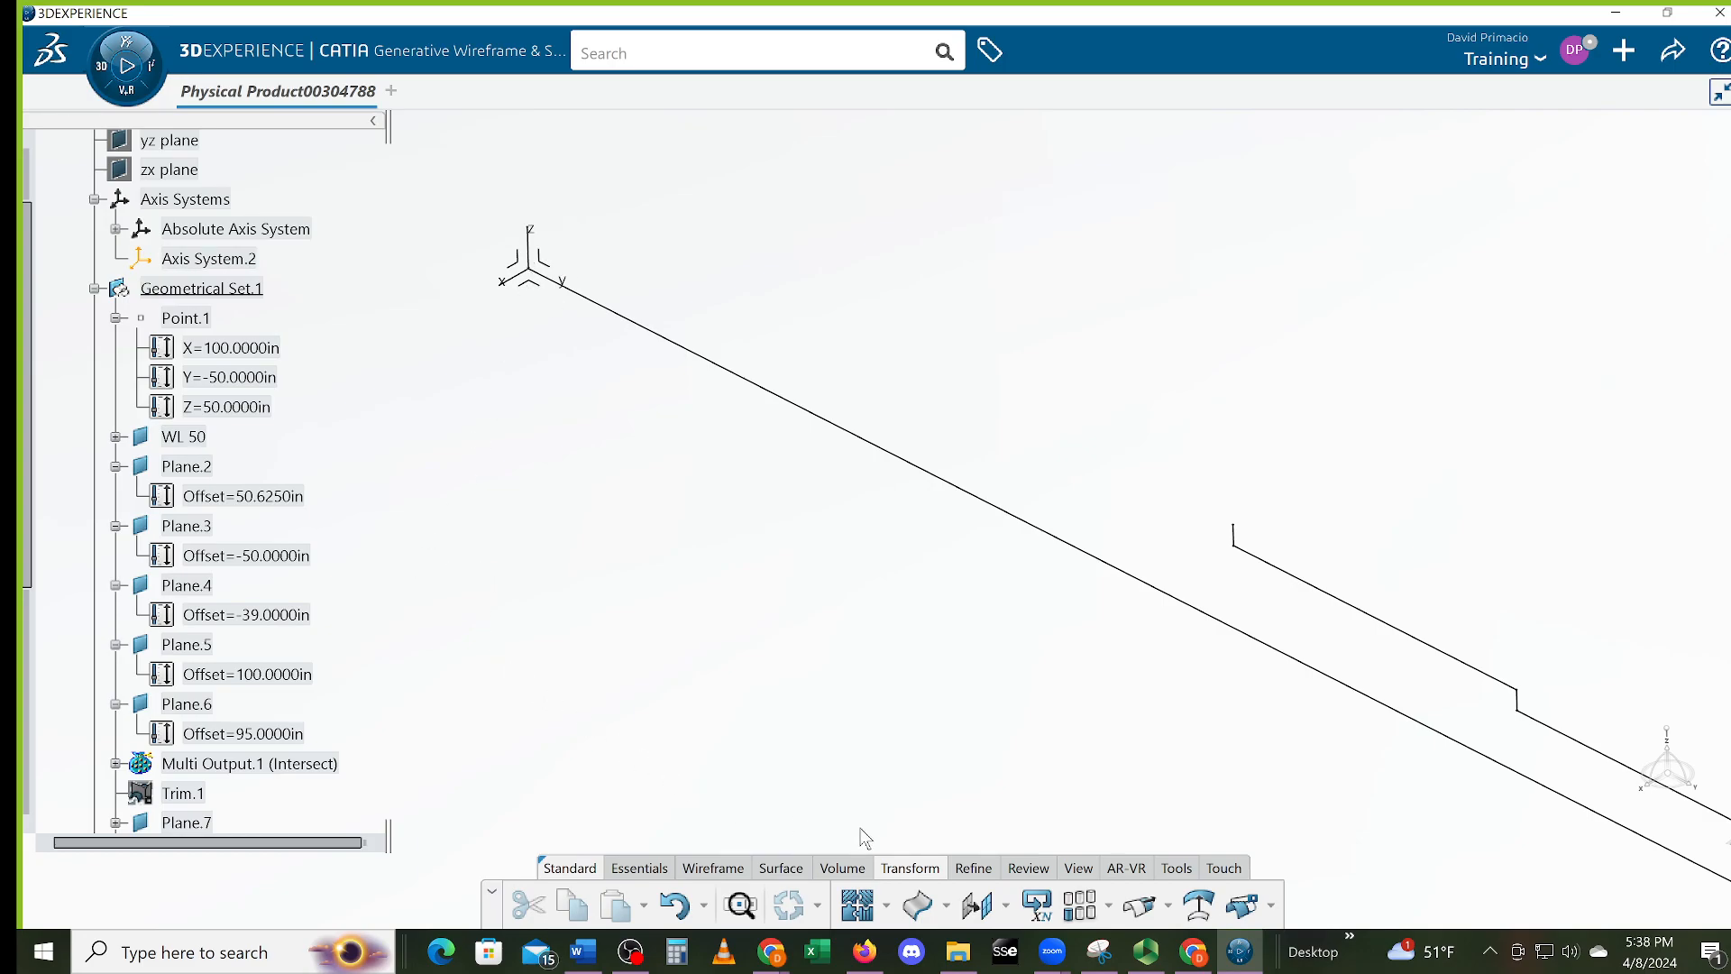
{"action": "left_click", "coordinate": [722, 869]}
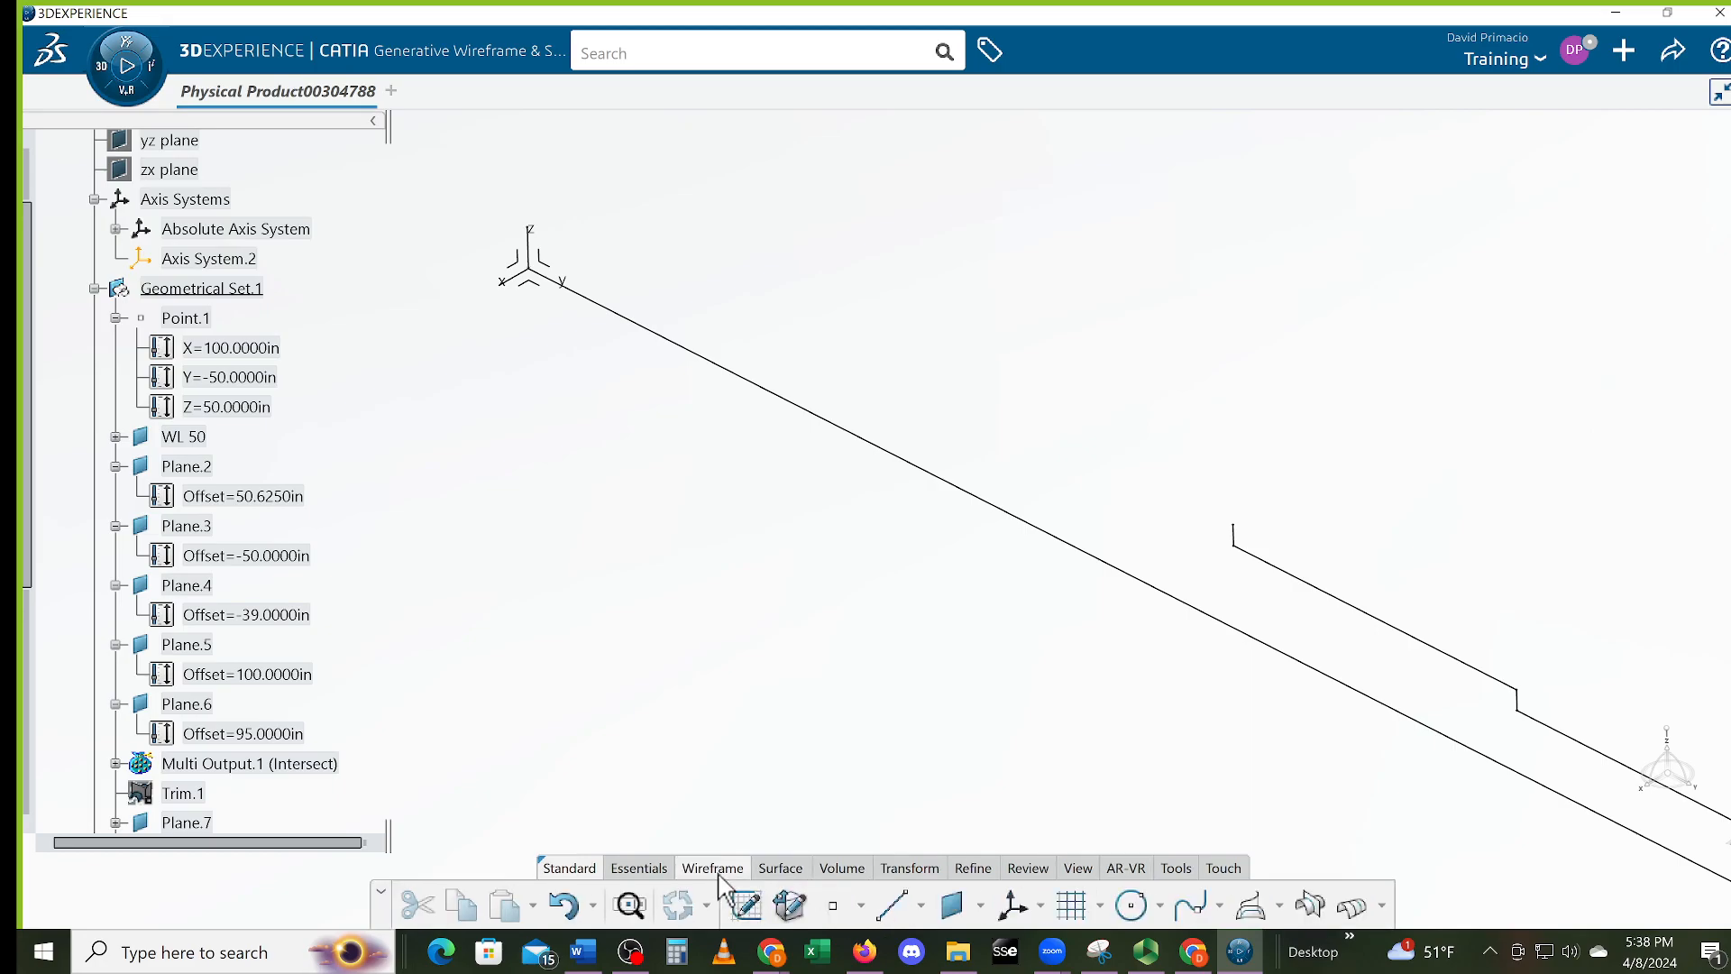
Intersect Plane.2 with Plane.3 into a long line, checking the Plane.7 and WL 50 offsets
{"action": "left_click", "coordinate": [1310, 905]}
{"action": "middle_click_drag", "start_coordinate": [810, 687], "coordinate": [856, 713]}
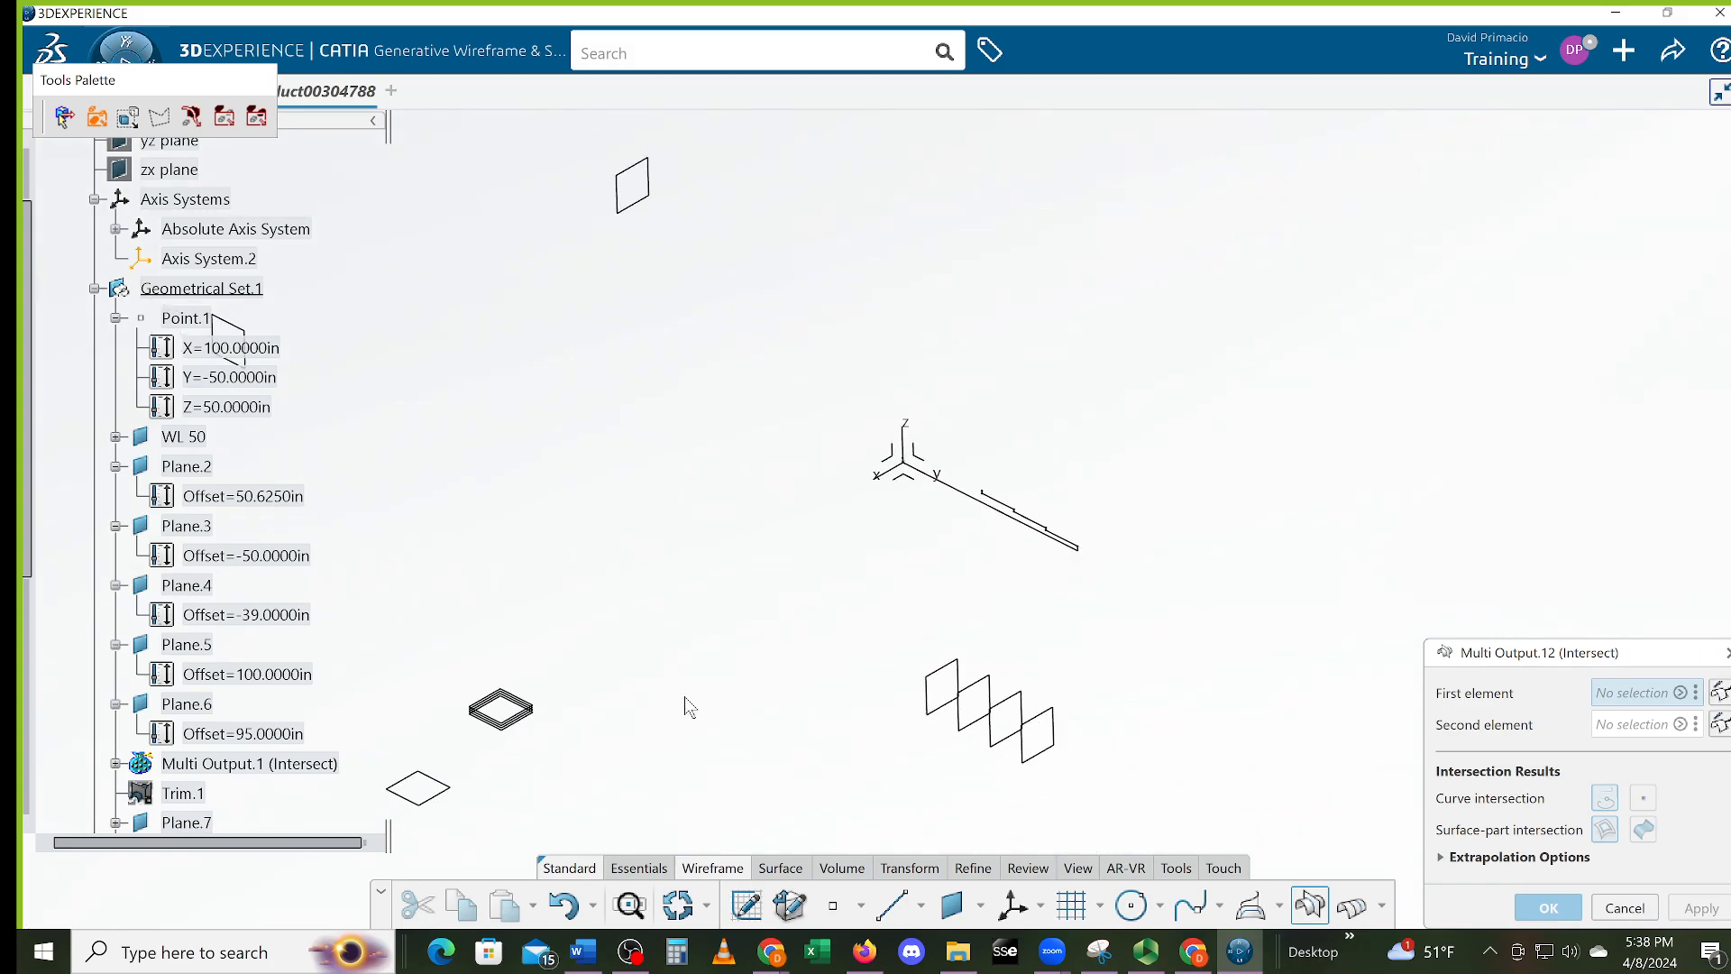
{"action": "middle_click_drag", "start_coordinate": [615, 717], "coordinate": [727, 643]}
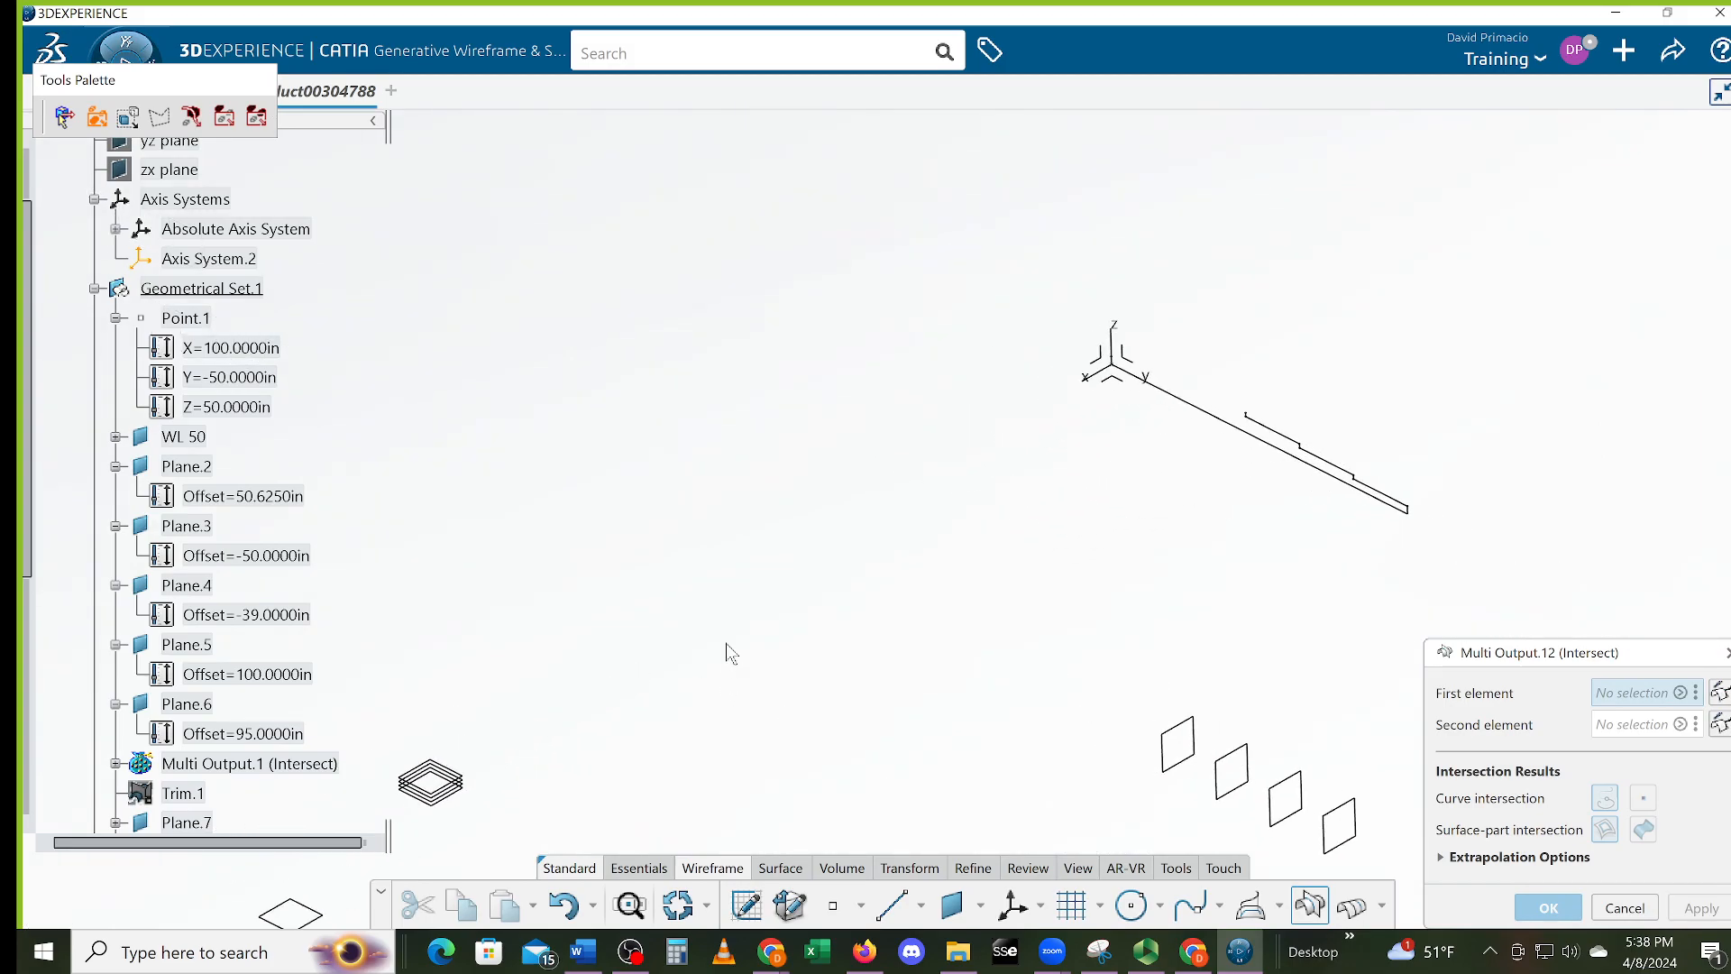
{"action": "left_click", "coordinate": [207, 467]}
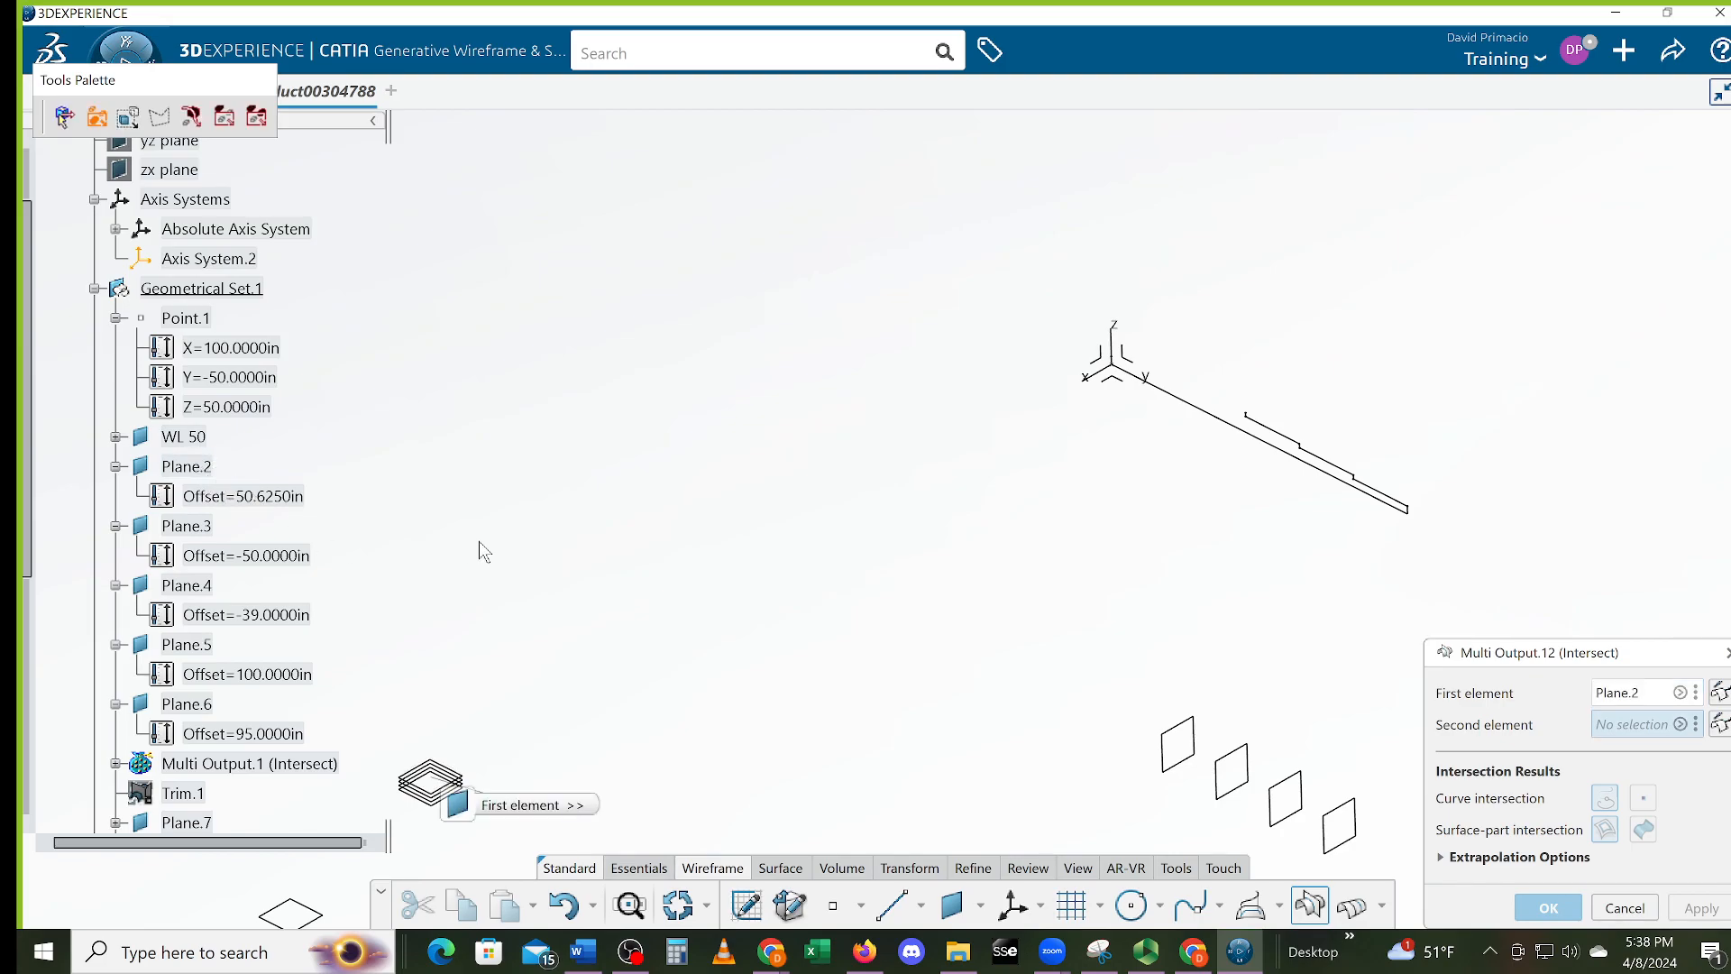
{"action": "middle_click_drag", "start_coordinate": [506, 553], "coordinate": [793, 538]}
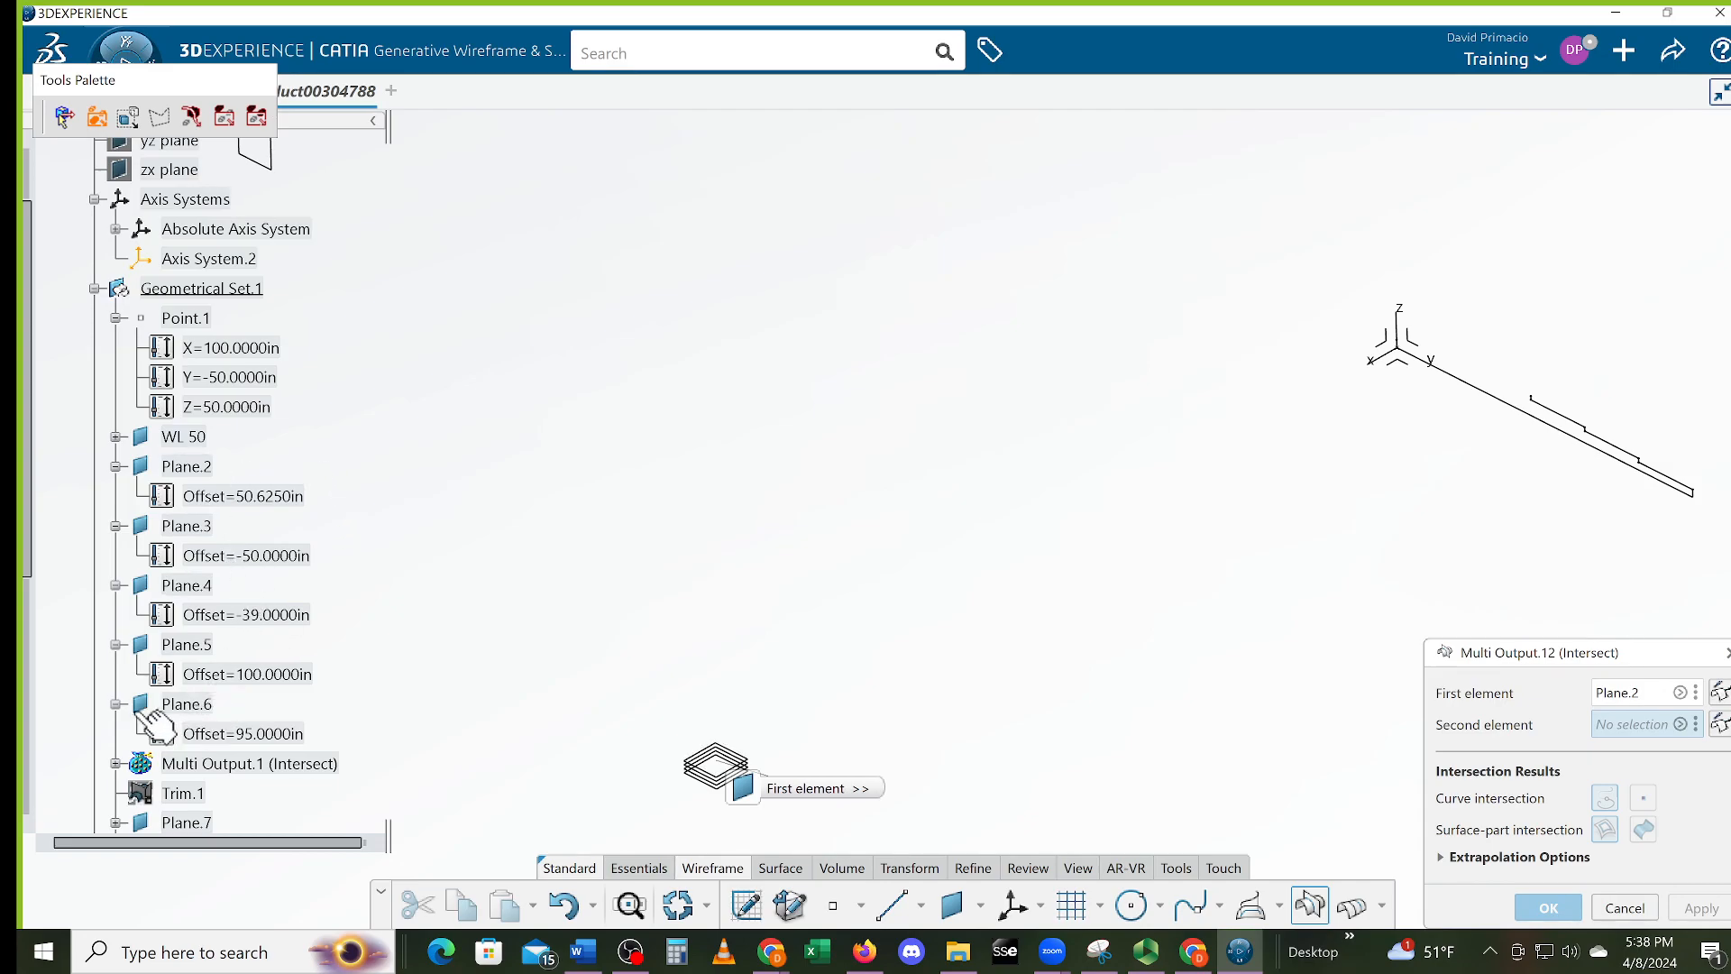
{"action": "scroll", "coordinate": [108, 769], "scroll_direction": "down", "scroll_amount": 1}
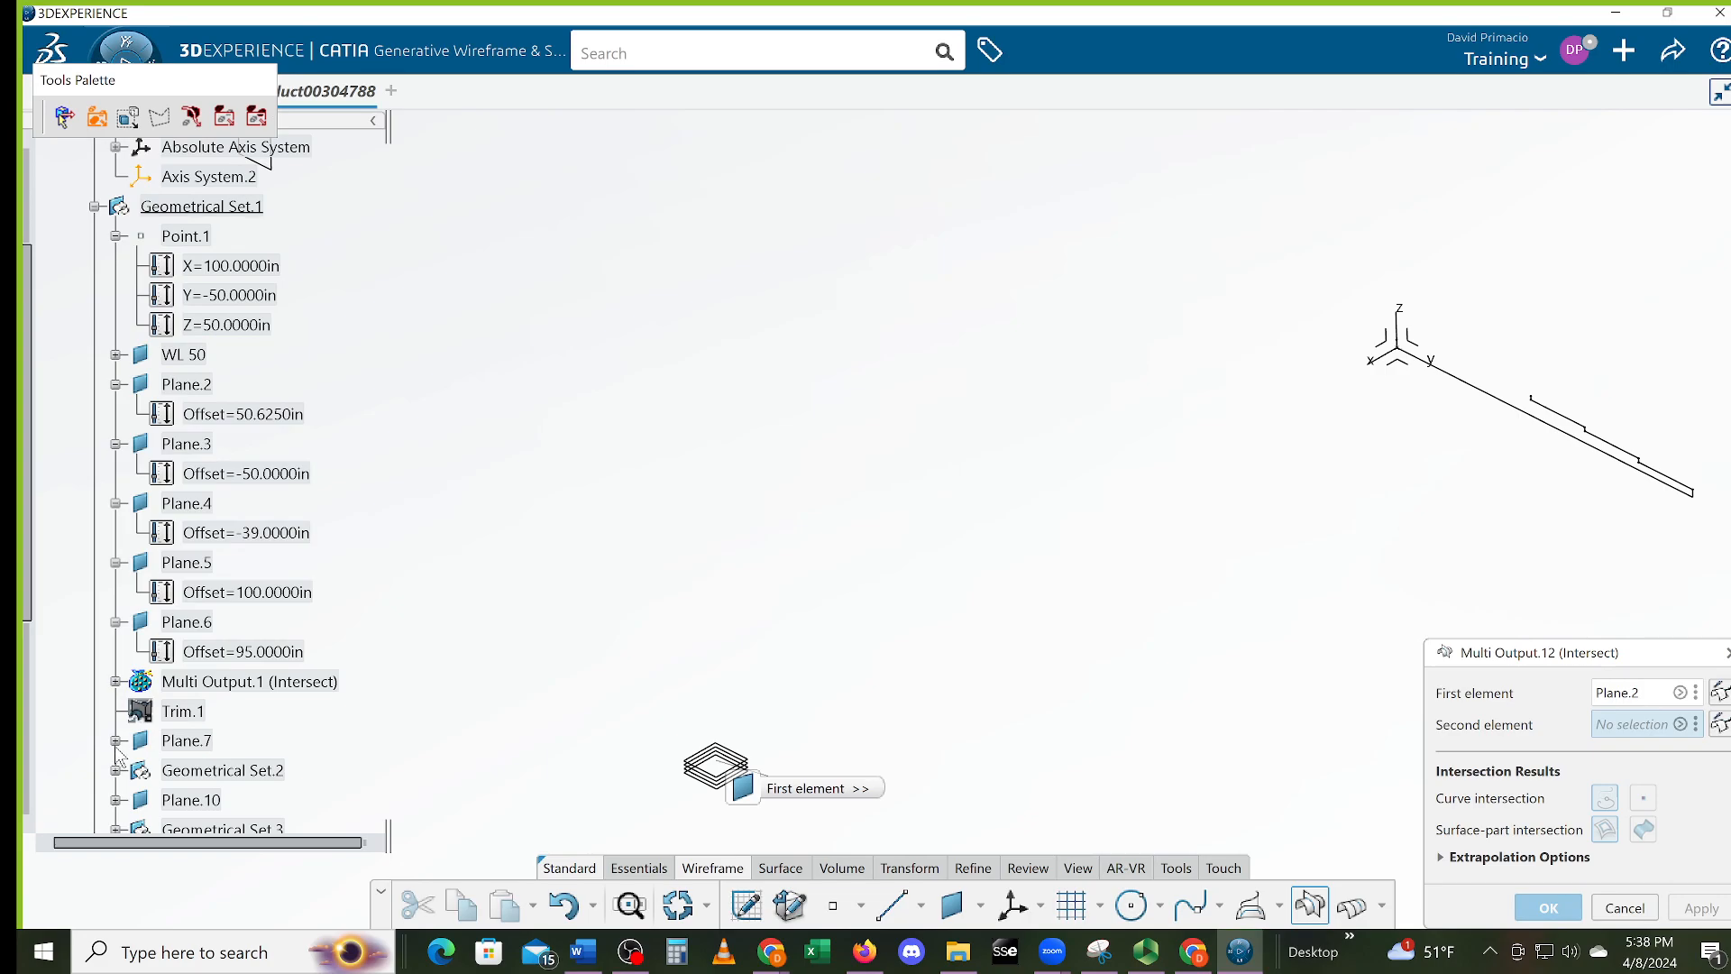
{"action": "left_click", "coordinate": [116, 741]}
{"action": "scroll", "coordinate": [119, 756], "scroll_direction": "down", "scroll_amount": 1}
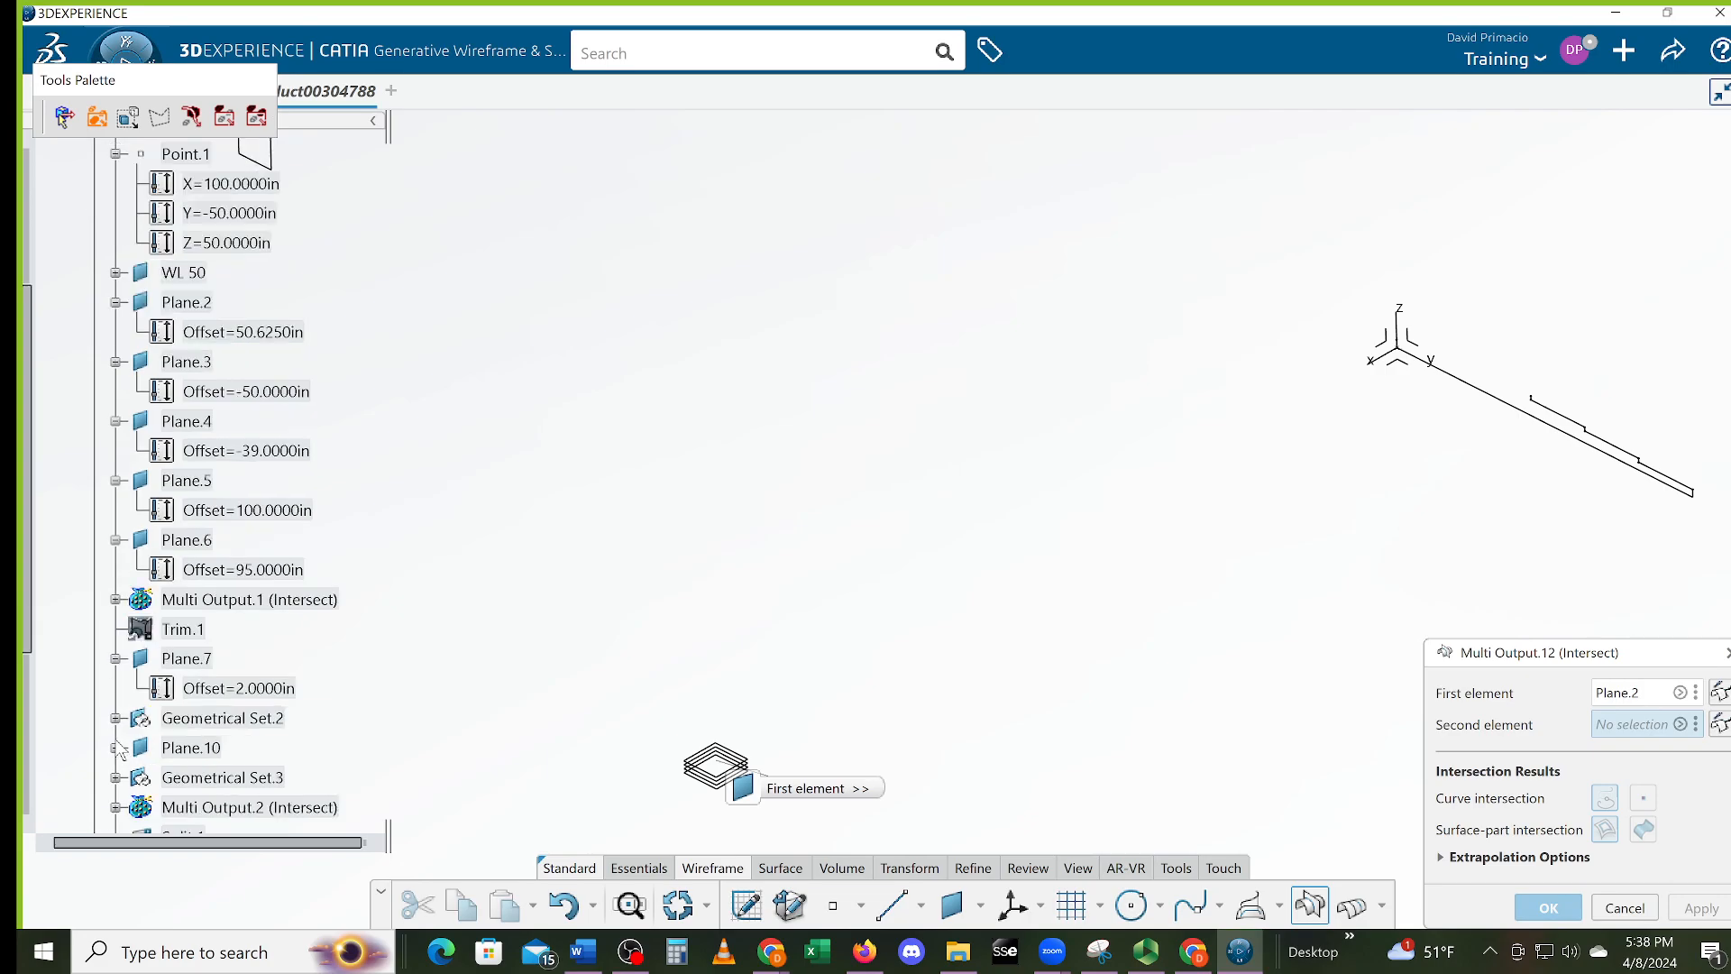
{"action": "scroll", "coordinate": [119, 750], "scroll_direction": "up", "scroll_amount": 1}
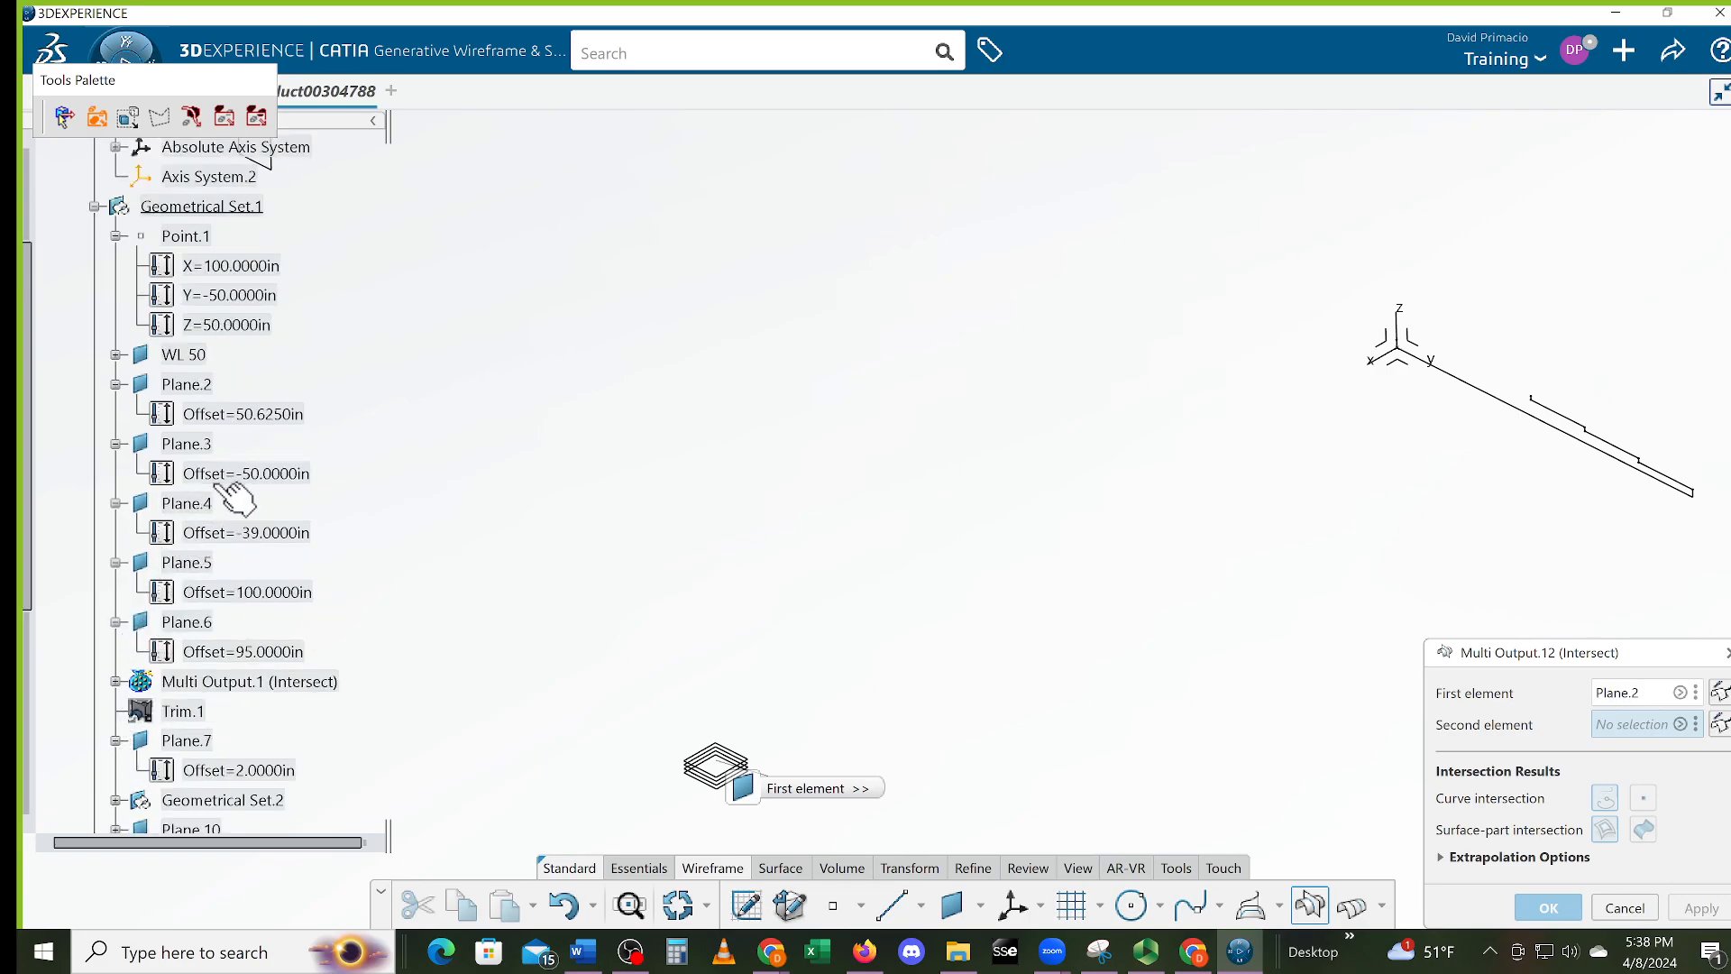
{"action": "left_click", "coordinate": [115, 360]}
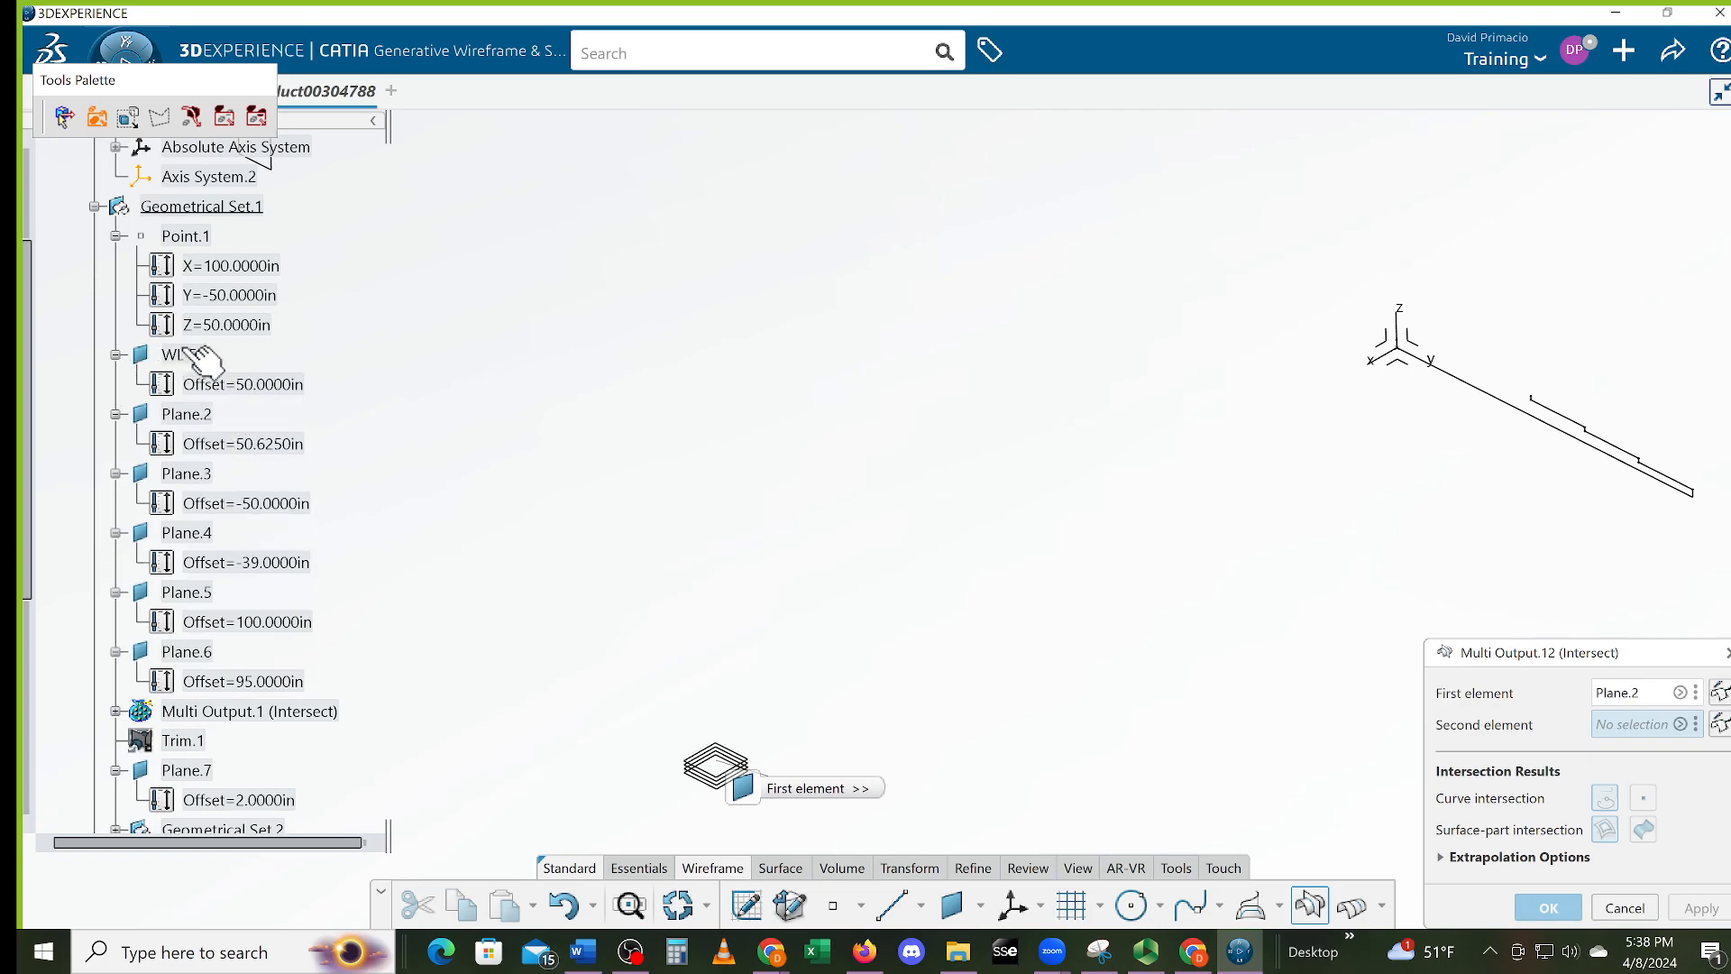
{"action": "scroll", "coordinate": [330, 465], "scroll_direction": "up", "scroll_amount": 1}
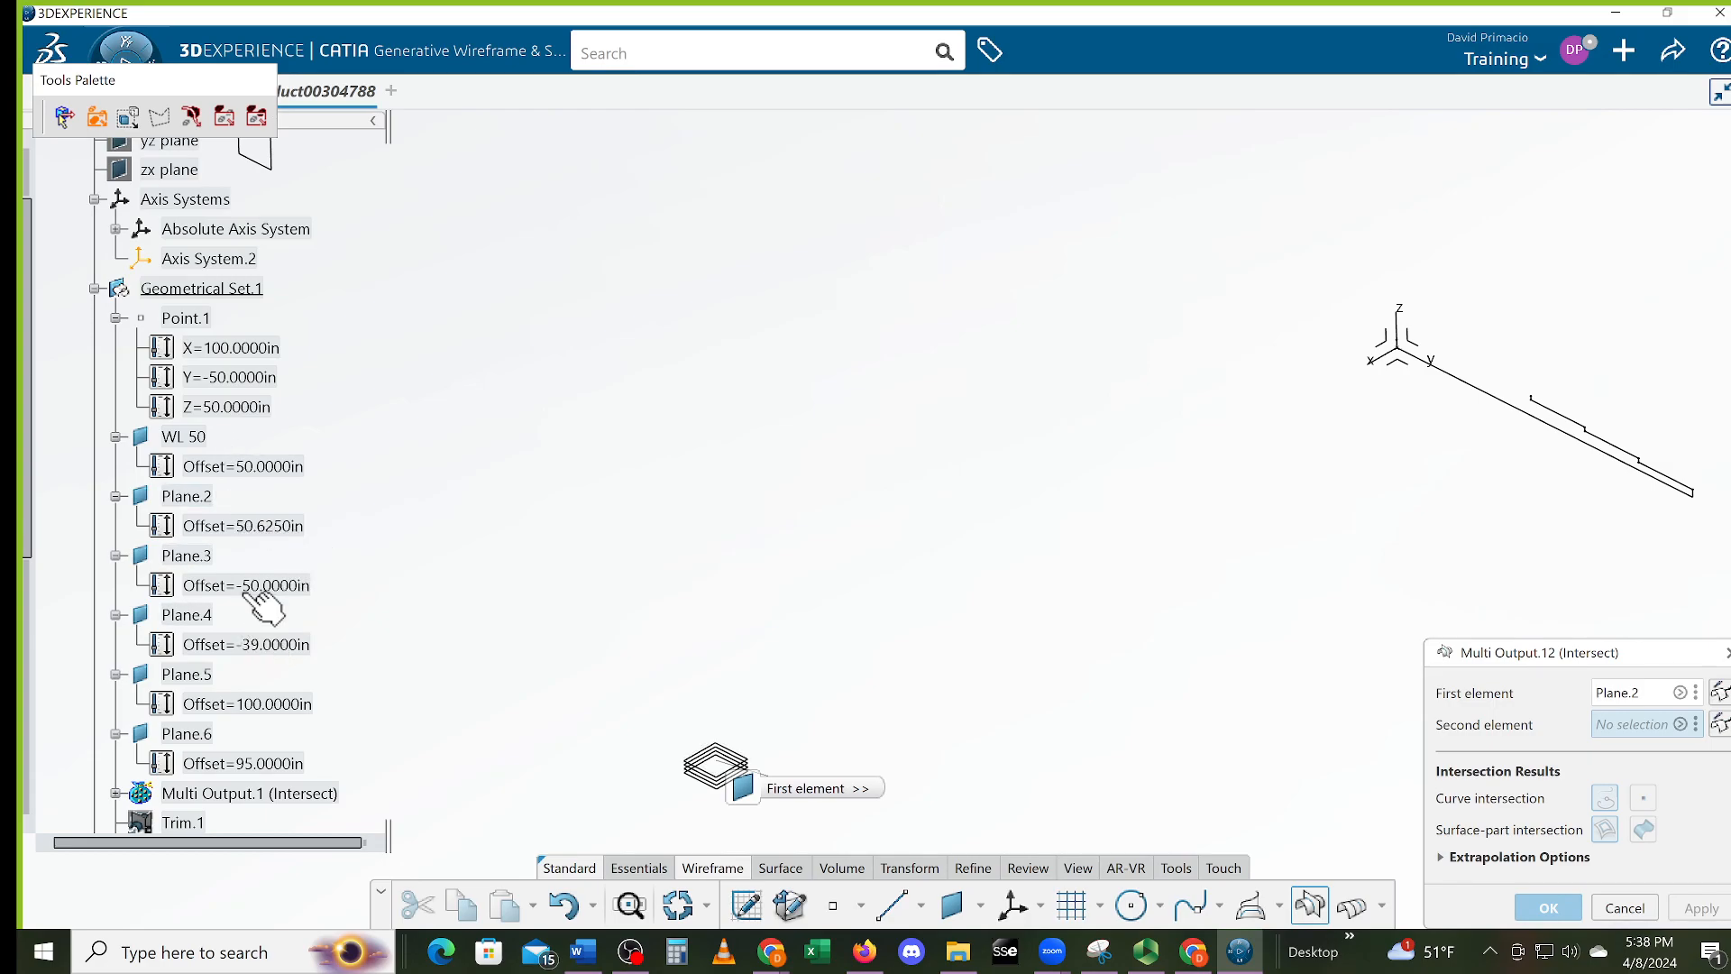
{"action": "left_click", "coordinate": [189, 554]}
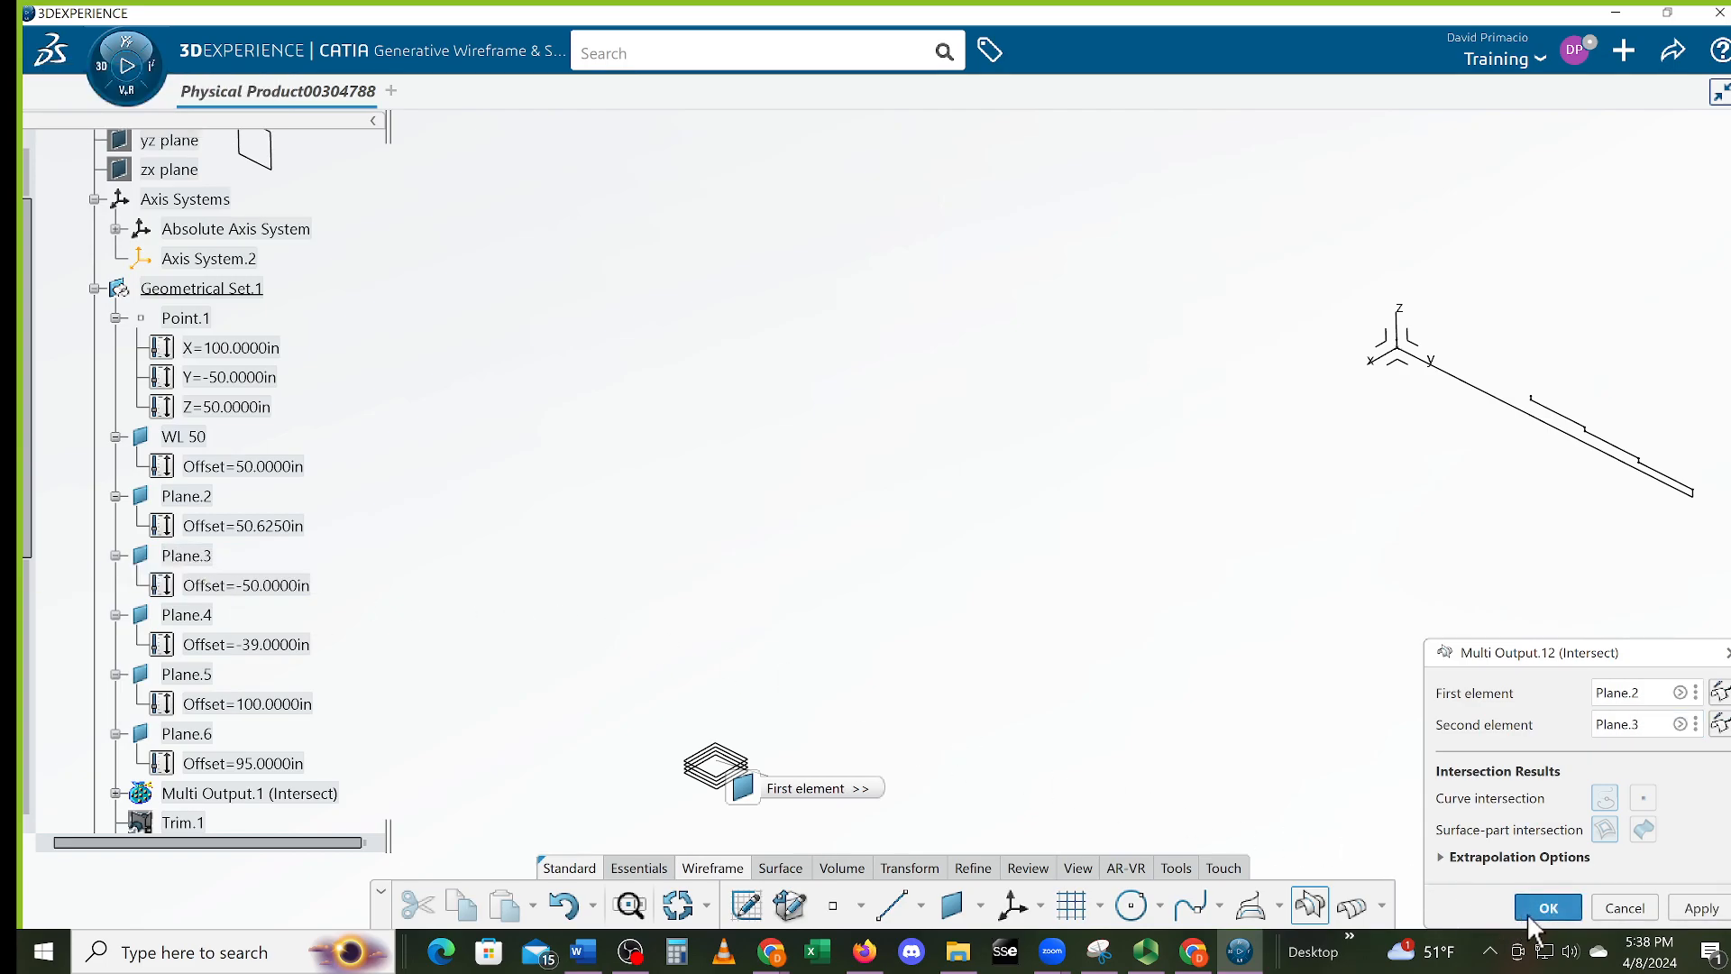
{"action": "left_click", "coordinate": [1533, 912]}
Undo the stray Plane.2/Plane.3 line and intersect Plane.5 with Plane.2 instead
{"action": "middle_click_drag", "start_coordinate": [1403, 592], "coordinate": [1299, 660]}
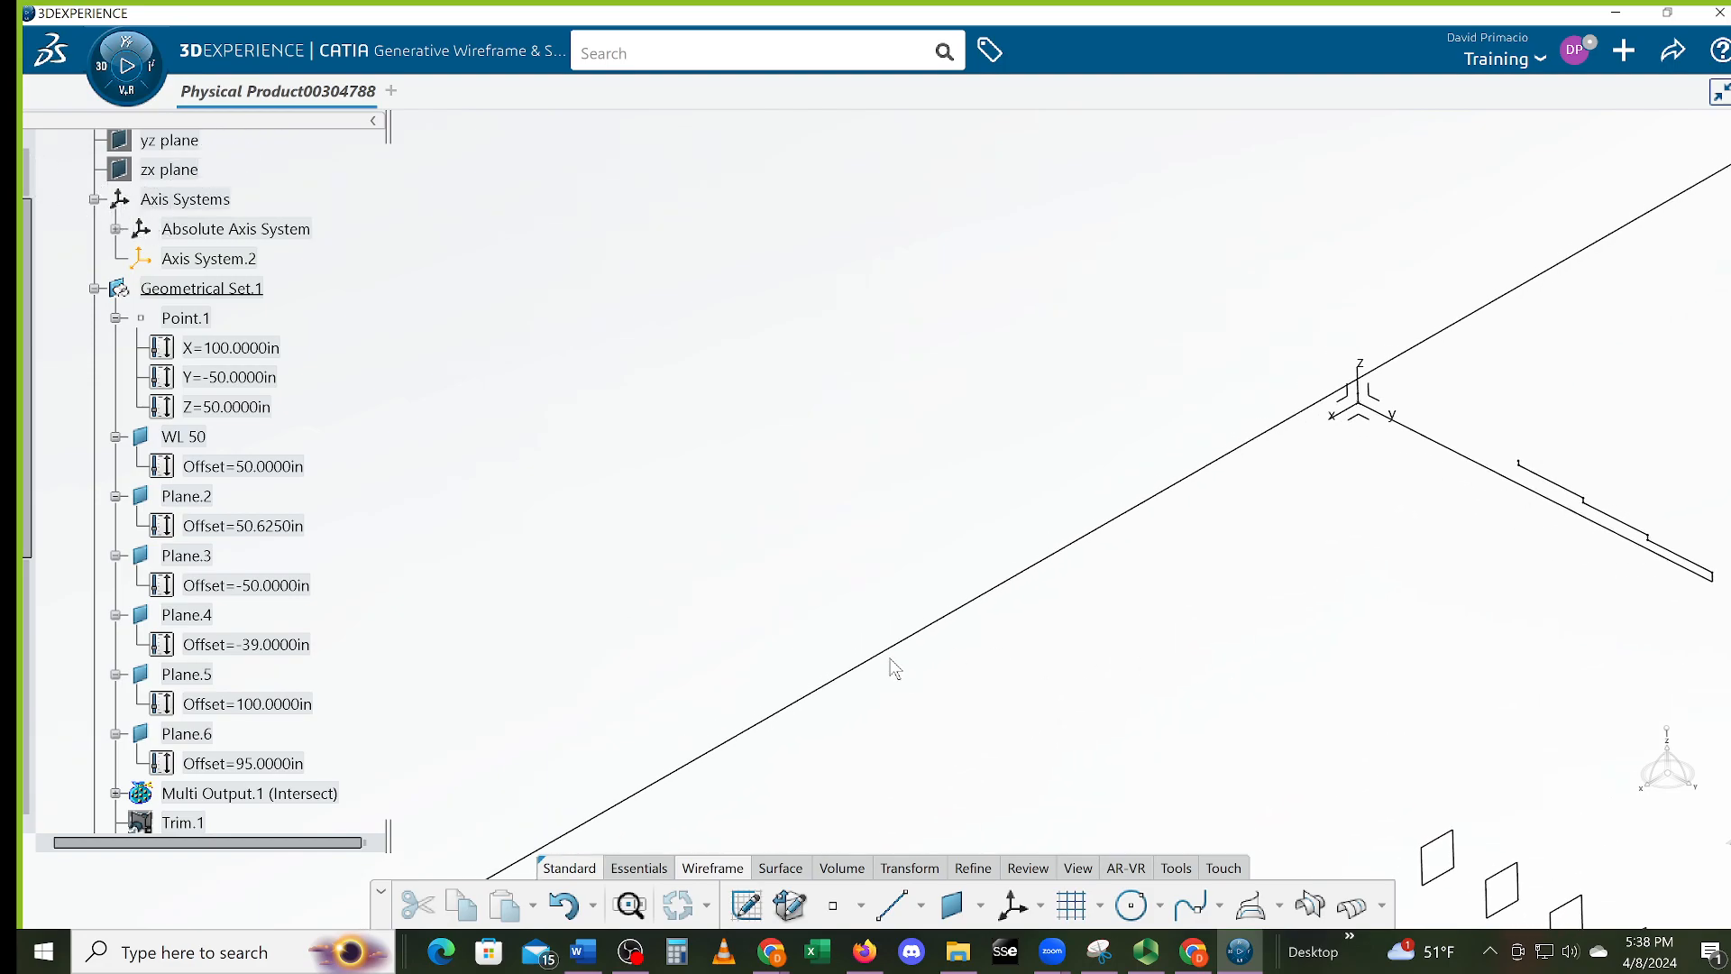
{"action": "key", "text": "ctrl+z"}
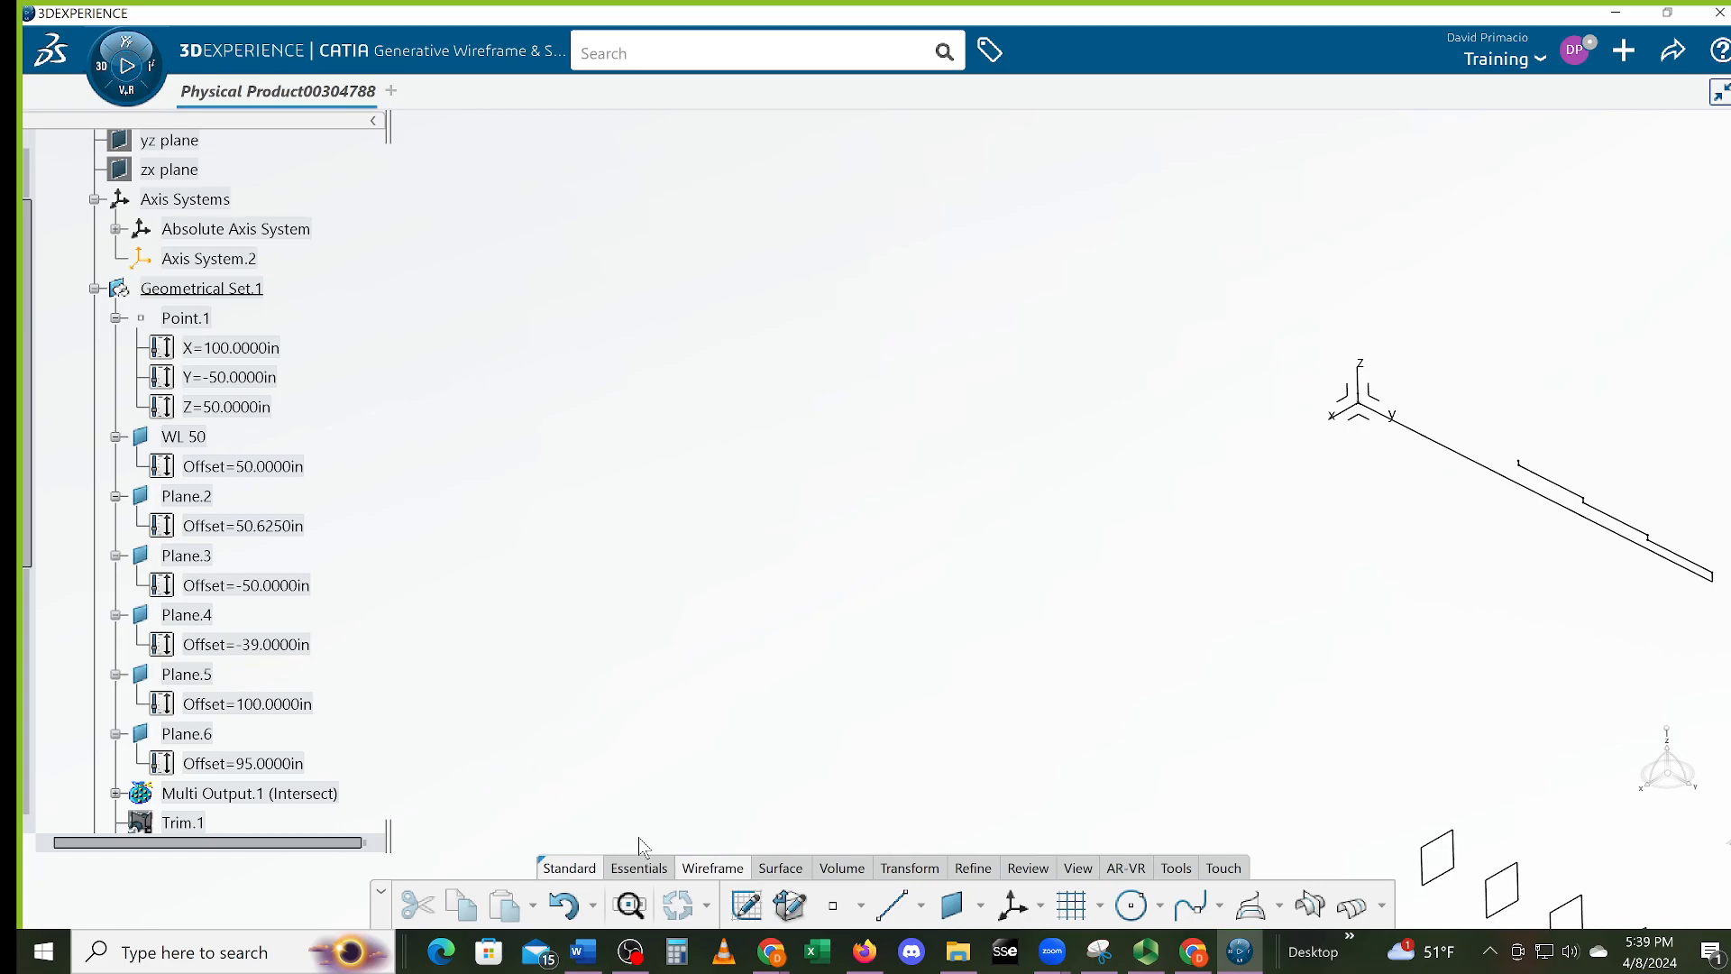
{"action": "left_click", "coordinate": [1309, 905]}
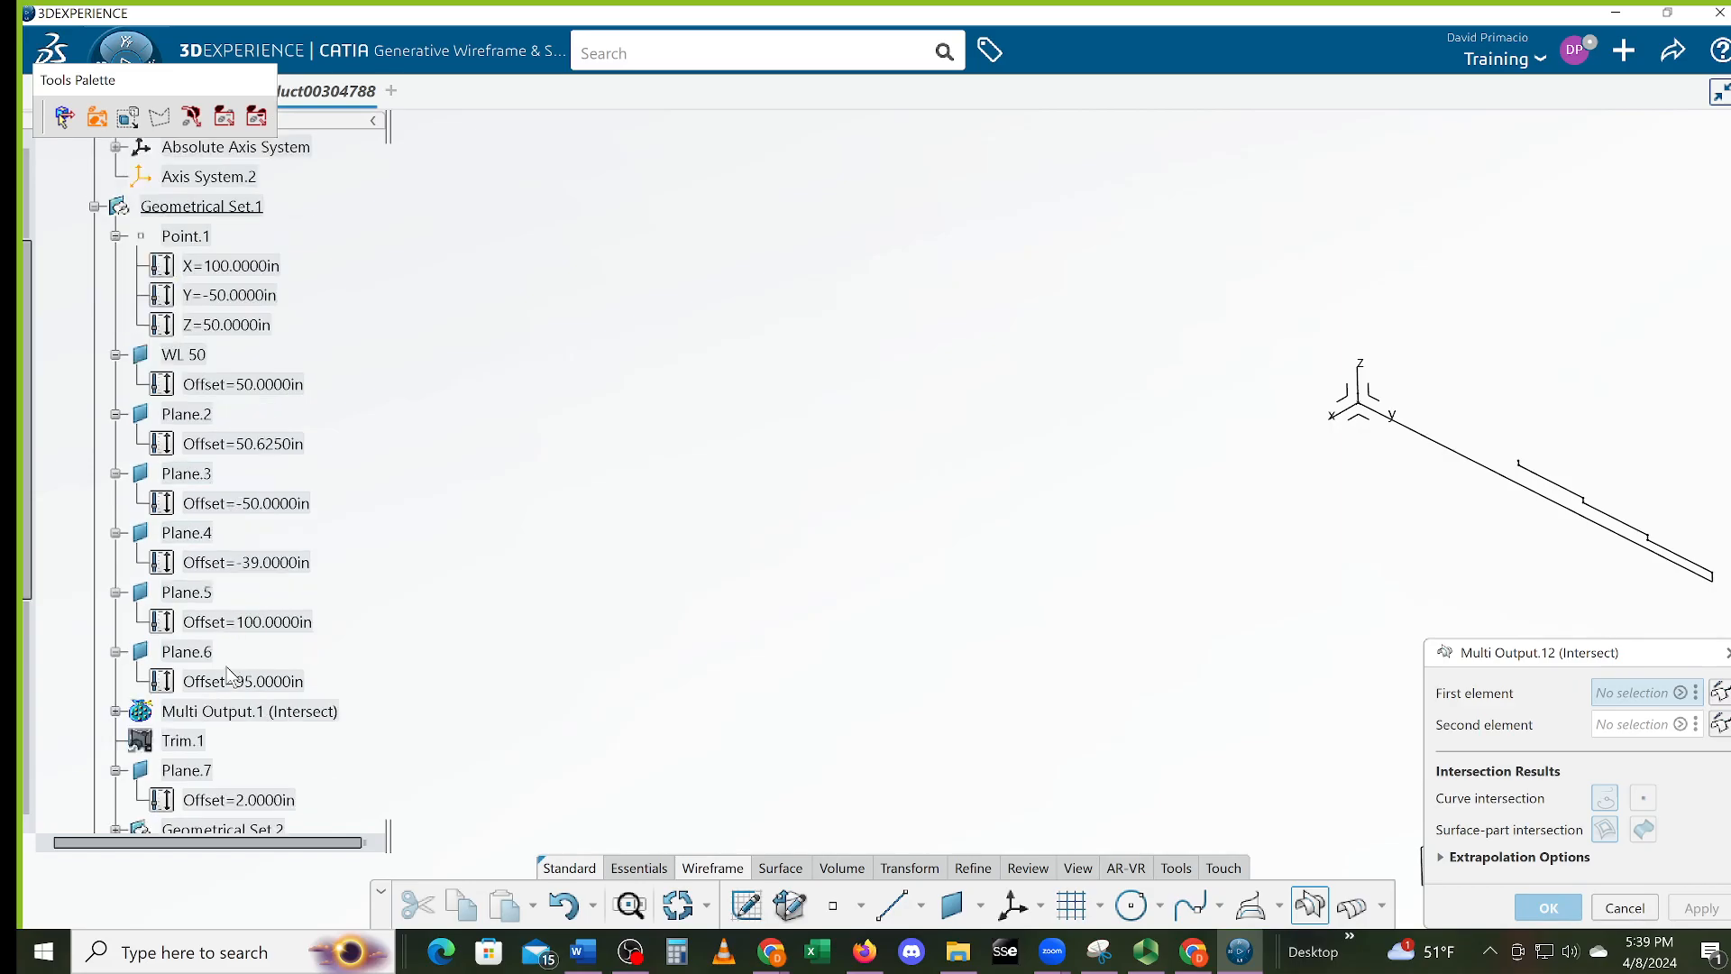
{"action": "left_click", "coordinate": [260, 631]}
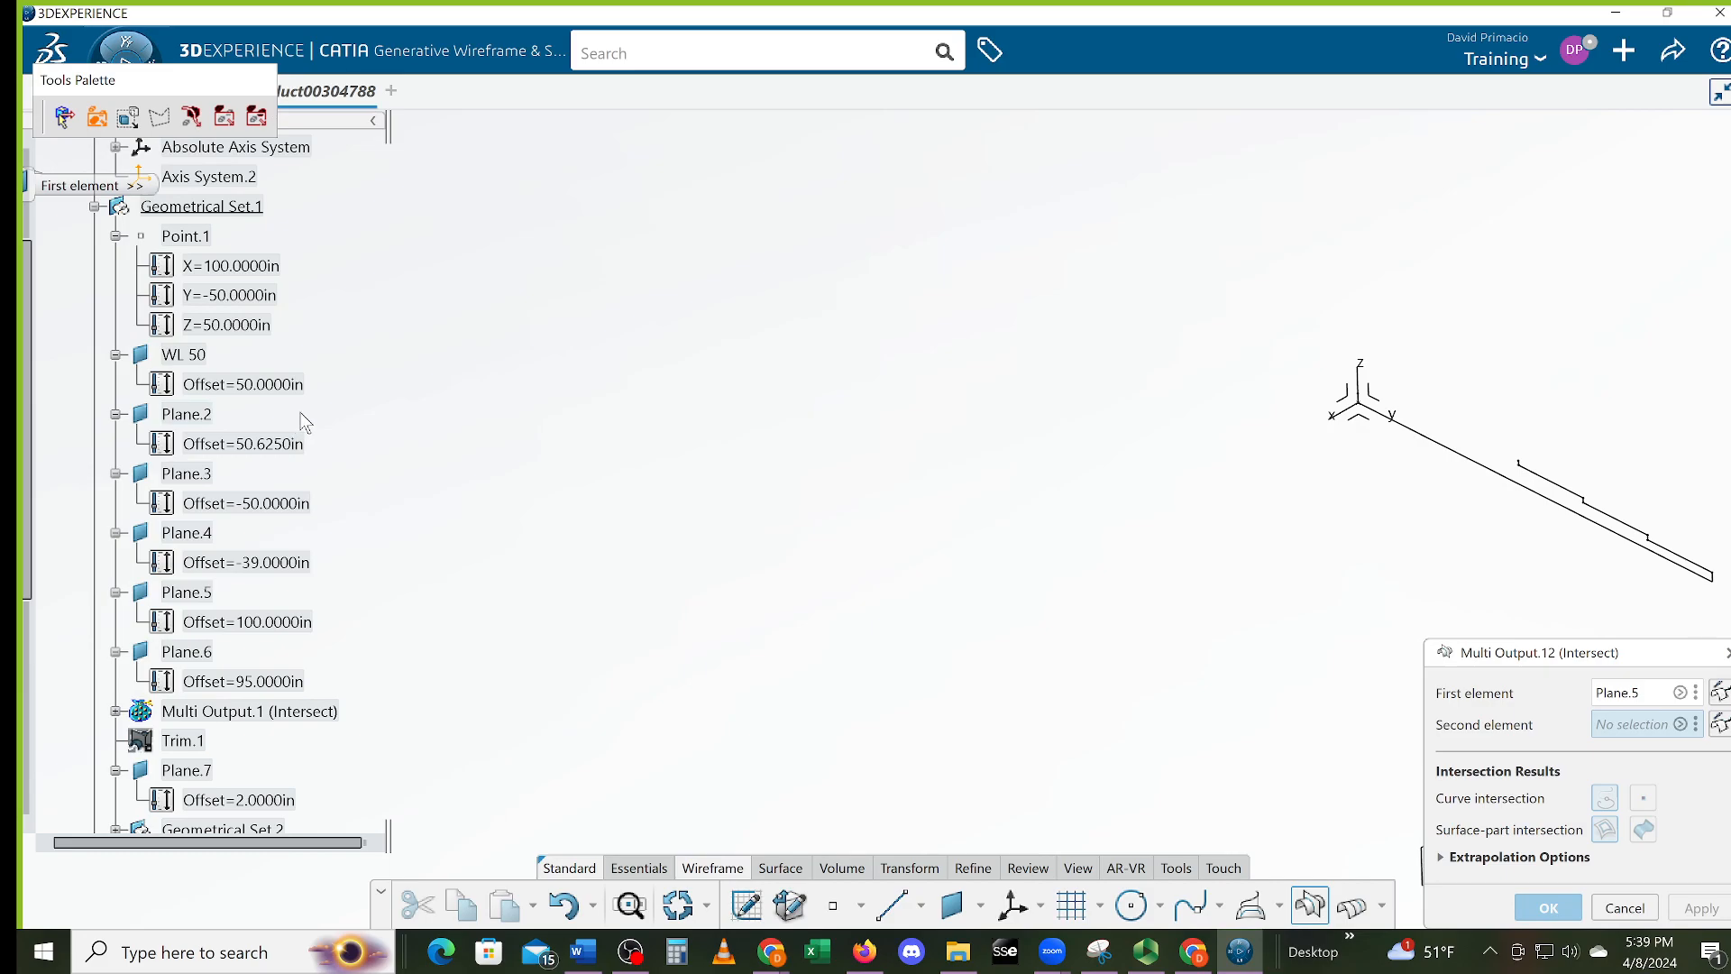
{"action": "left_click", "coordinate": [231, 447]}
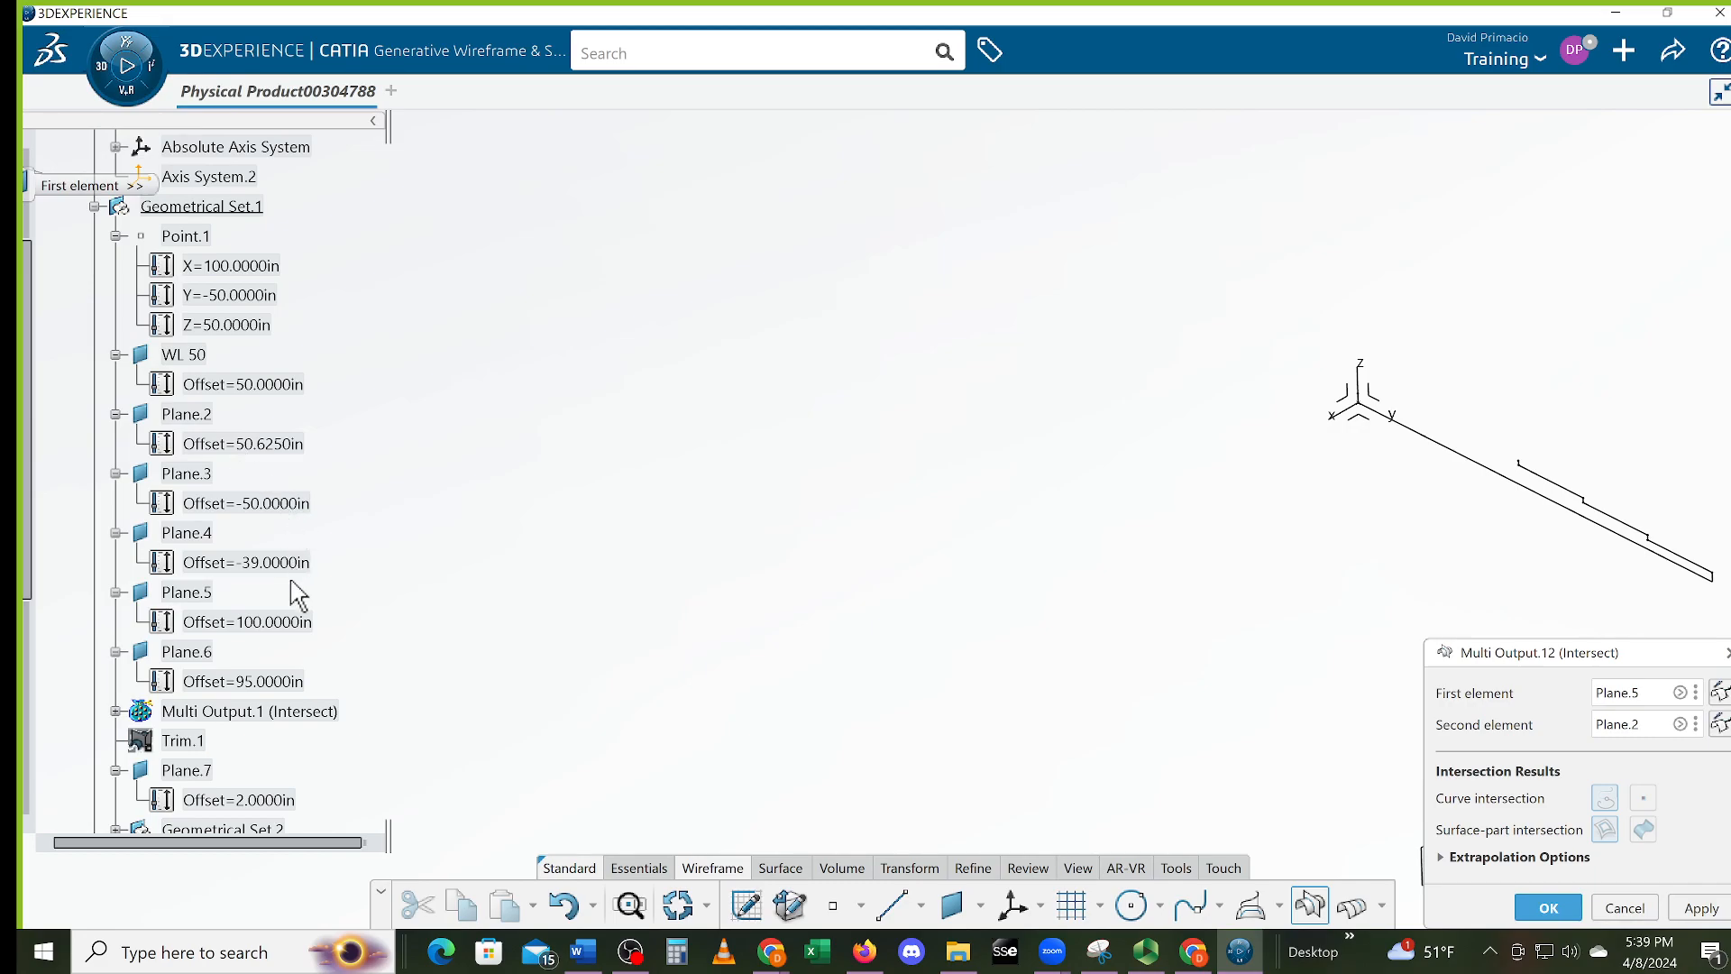
{"action": "left_click", "coordinate": [1543, 908]}
{"action": "middle_click_drag", "start_coordinate": [1314, 607], "coordinate": [1165, 676]}
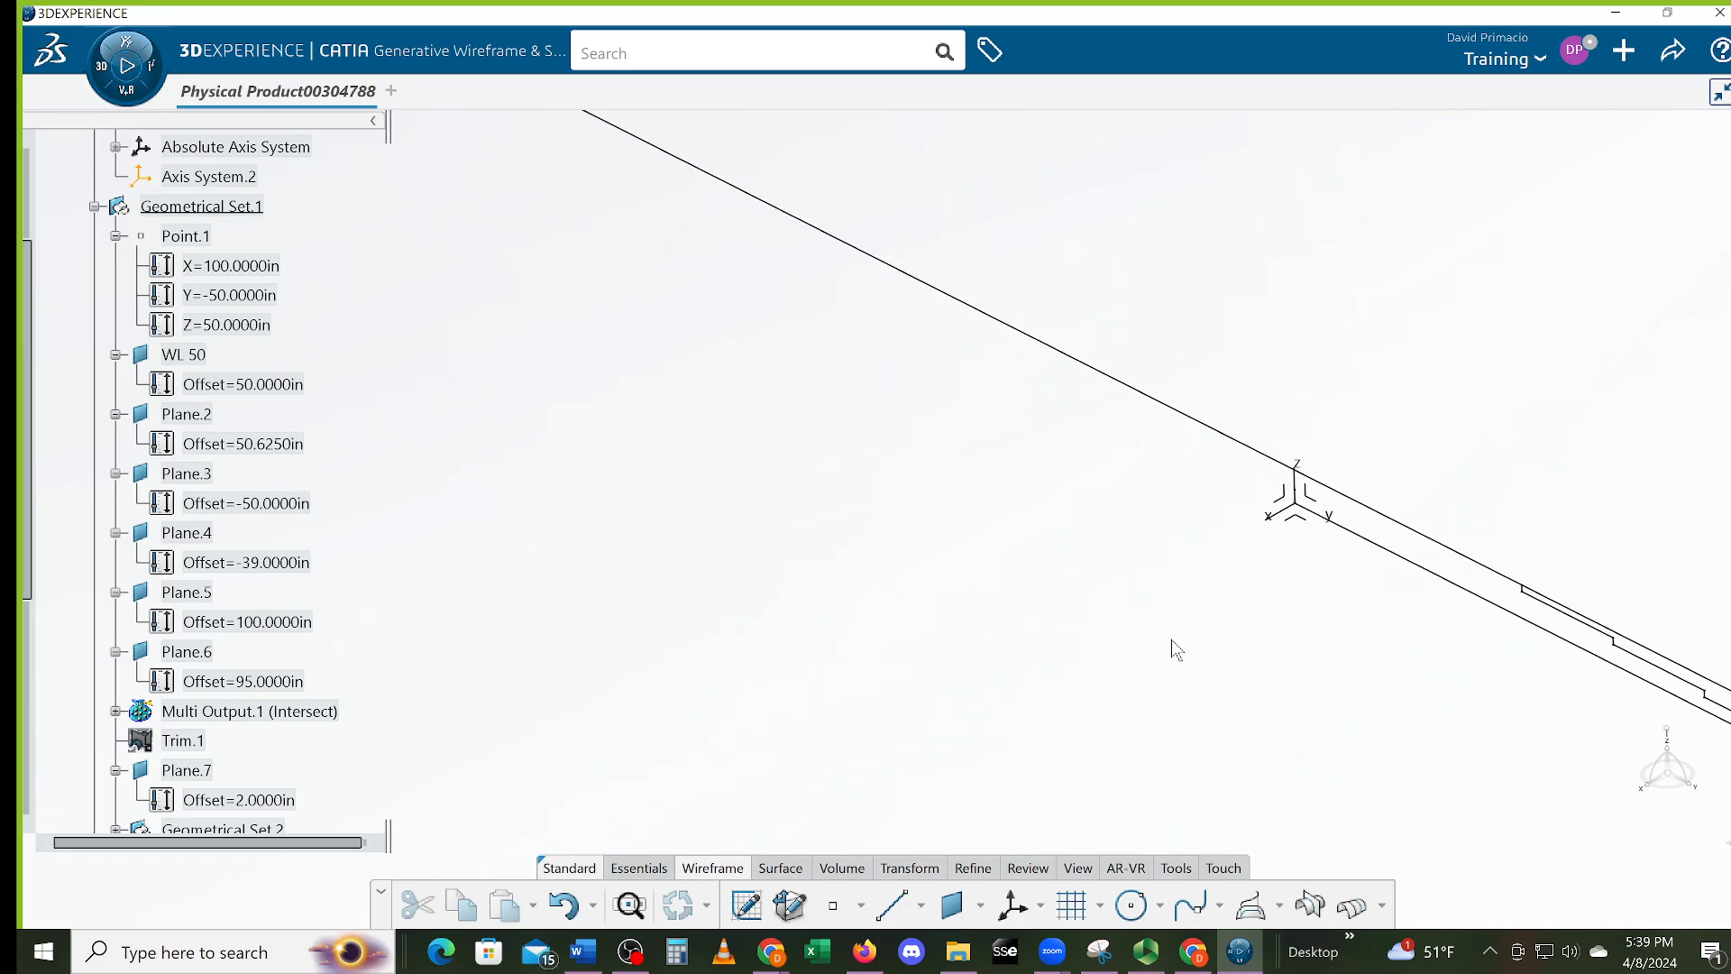
{"action": "middle_click_drag", "start_coordinate": [1244, 623], "coordinate": [1037, 692]}
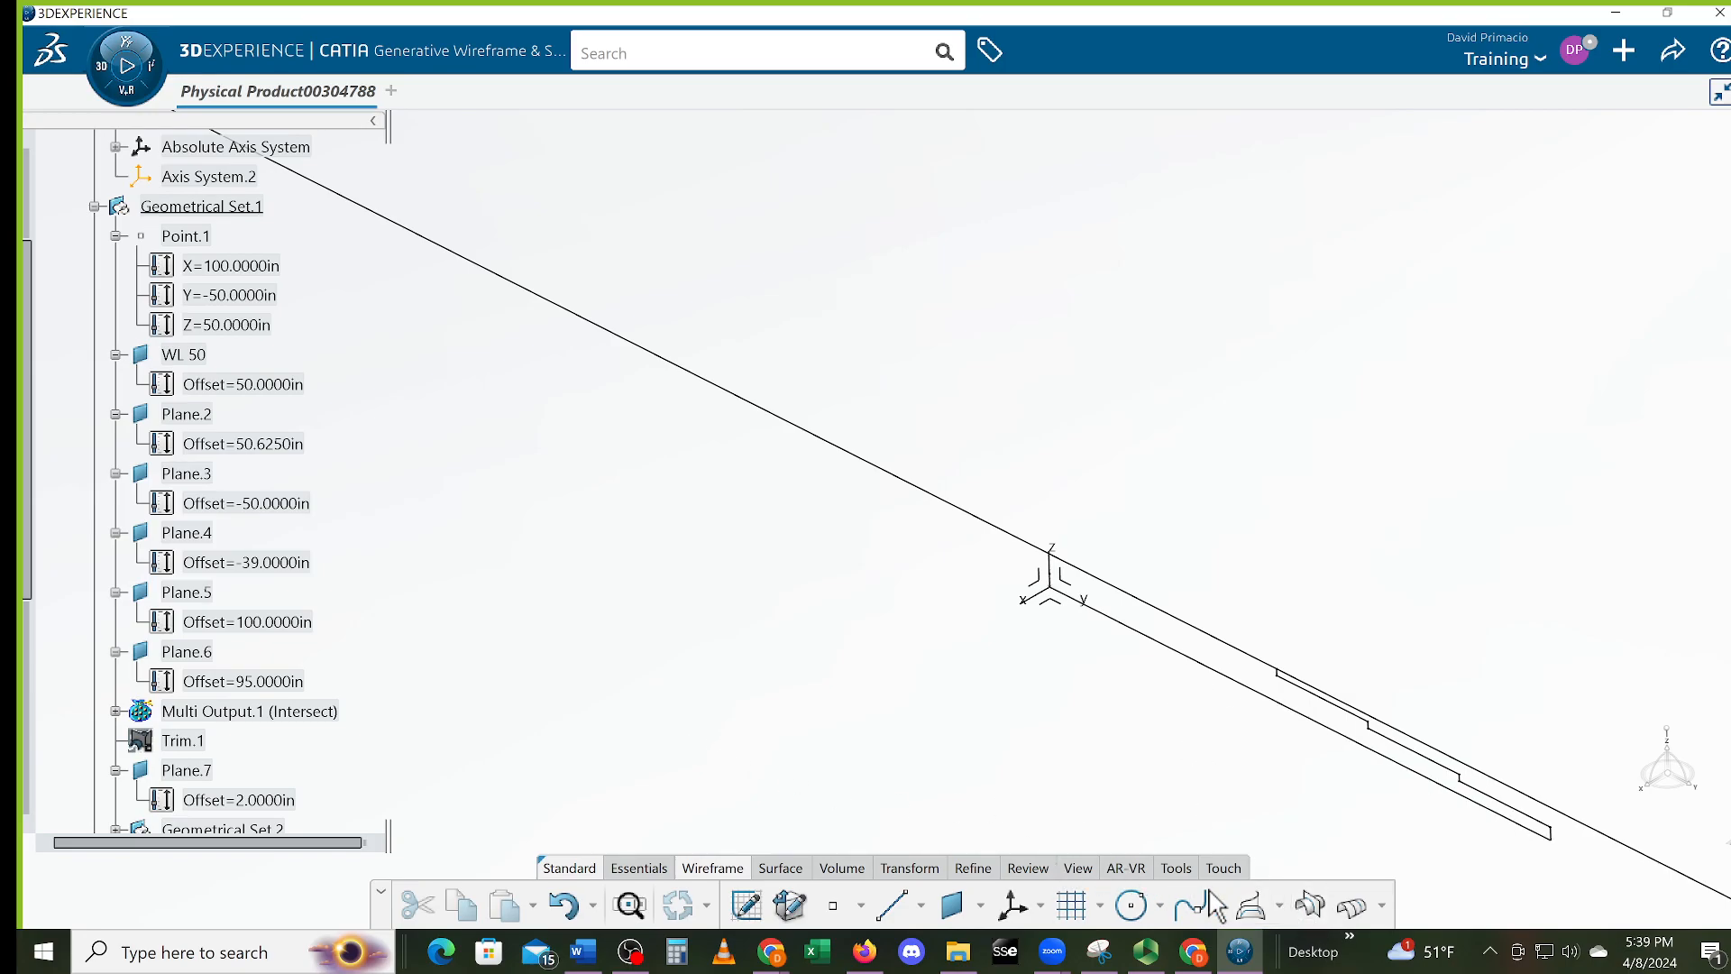
Intersect Plane.3 with Plane.5 to make the near-vertical line by the origin
{"action": "left_click", "coordinate": [1309, 905]}
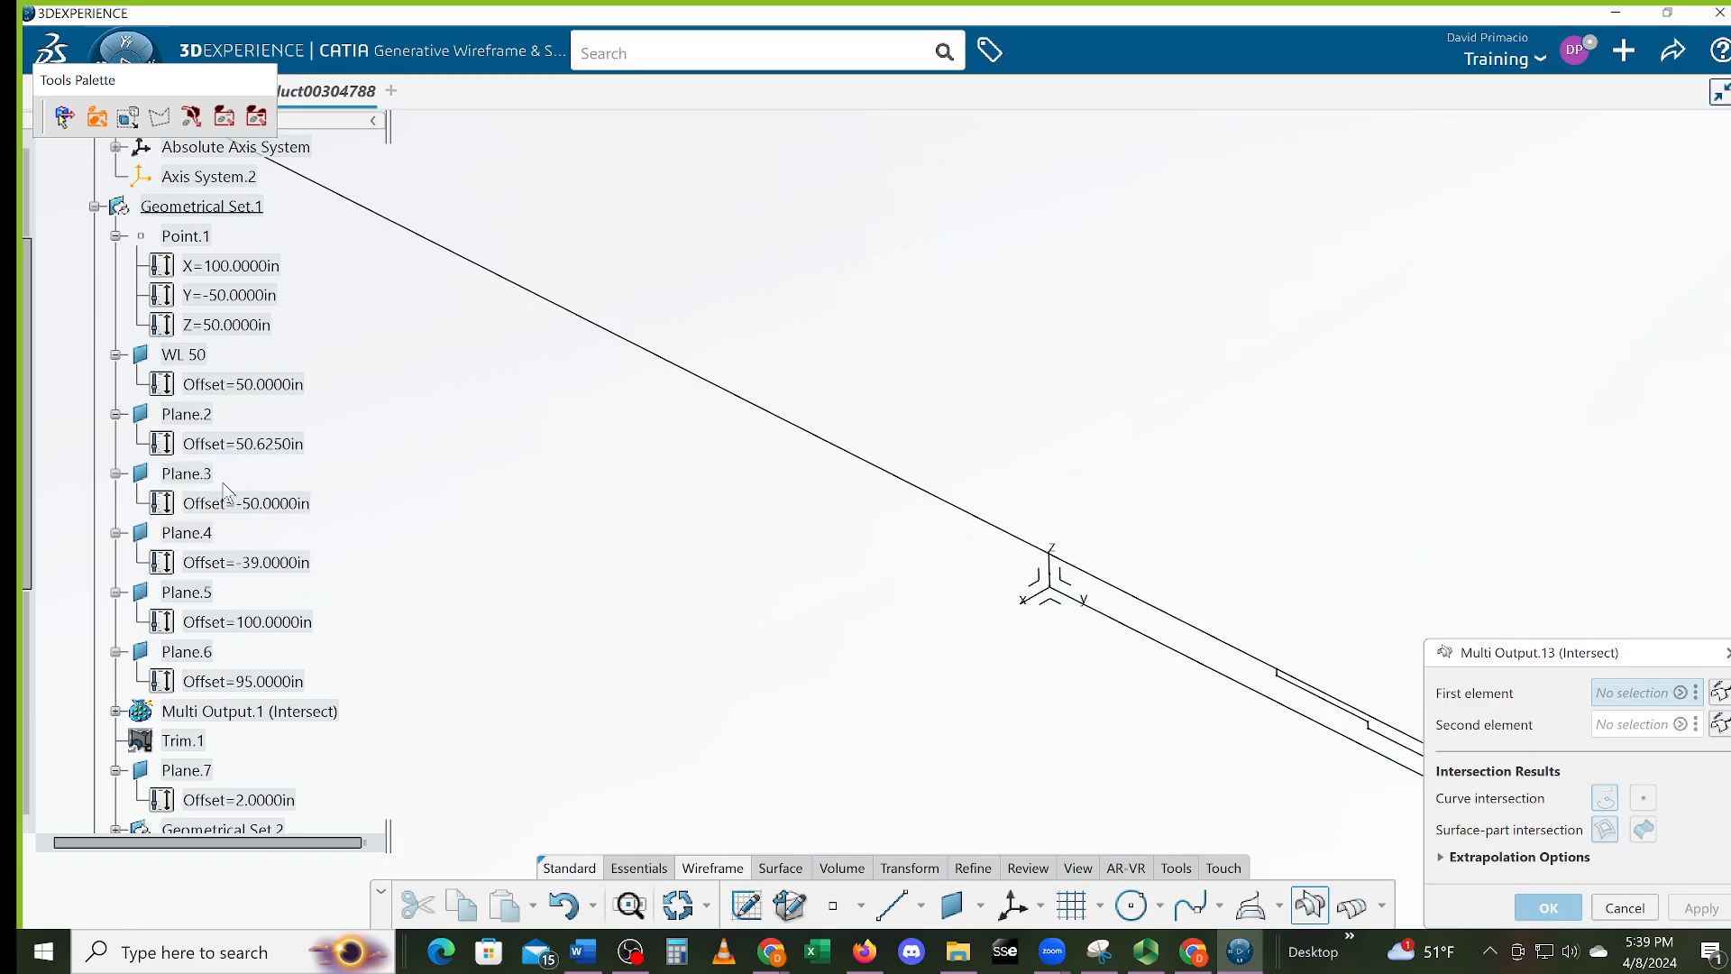
{"action": "left_click", "coordinate": [192, 476]}
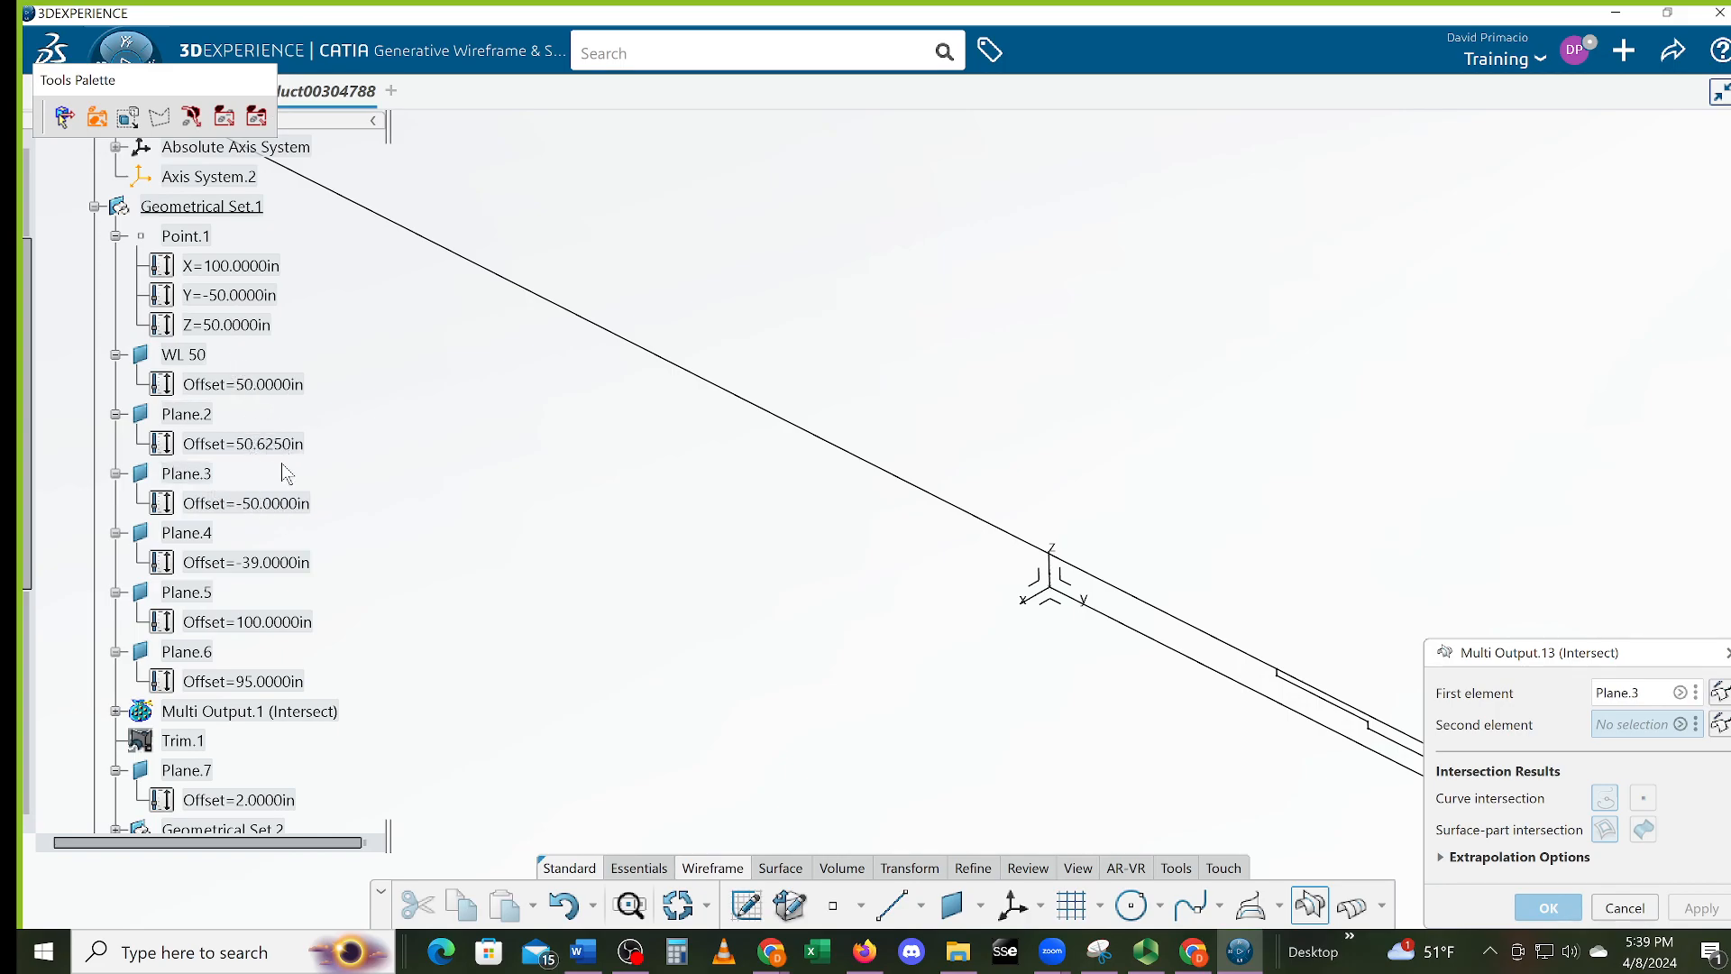
{"action": "left_click", "coordinate": [207, 594]}
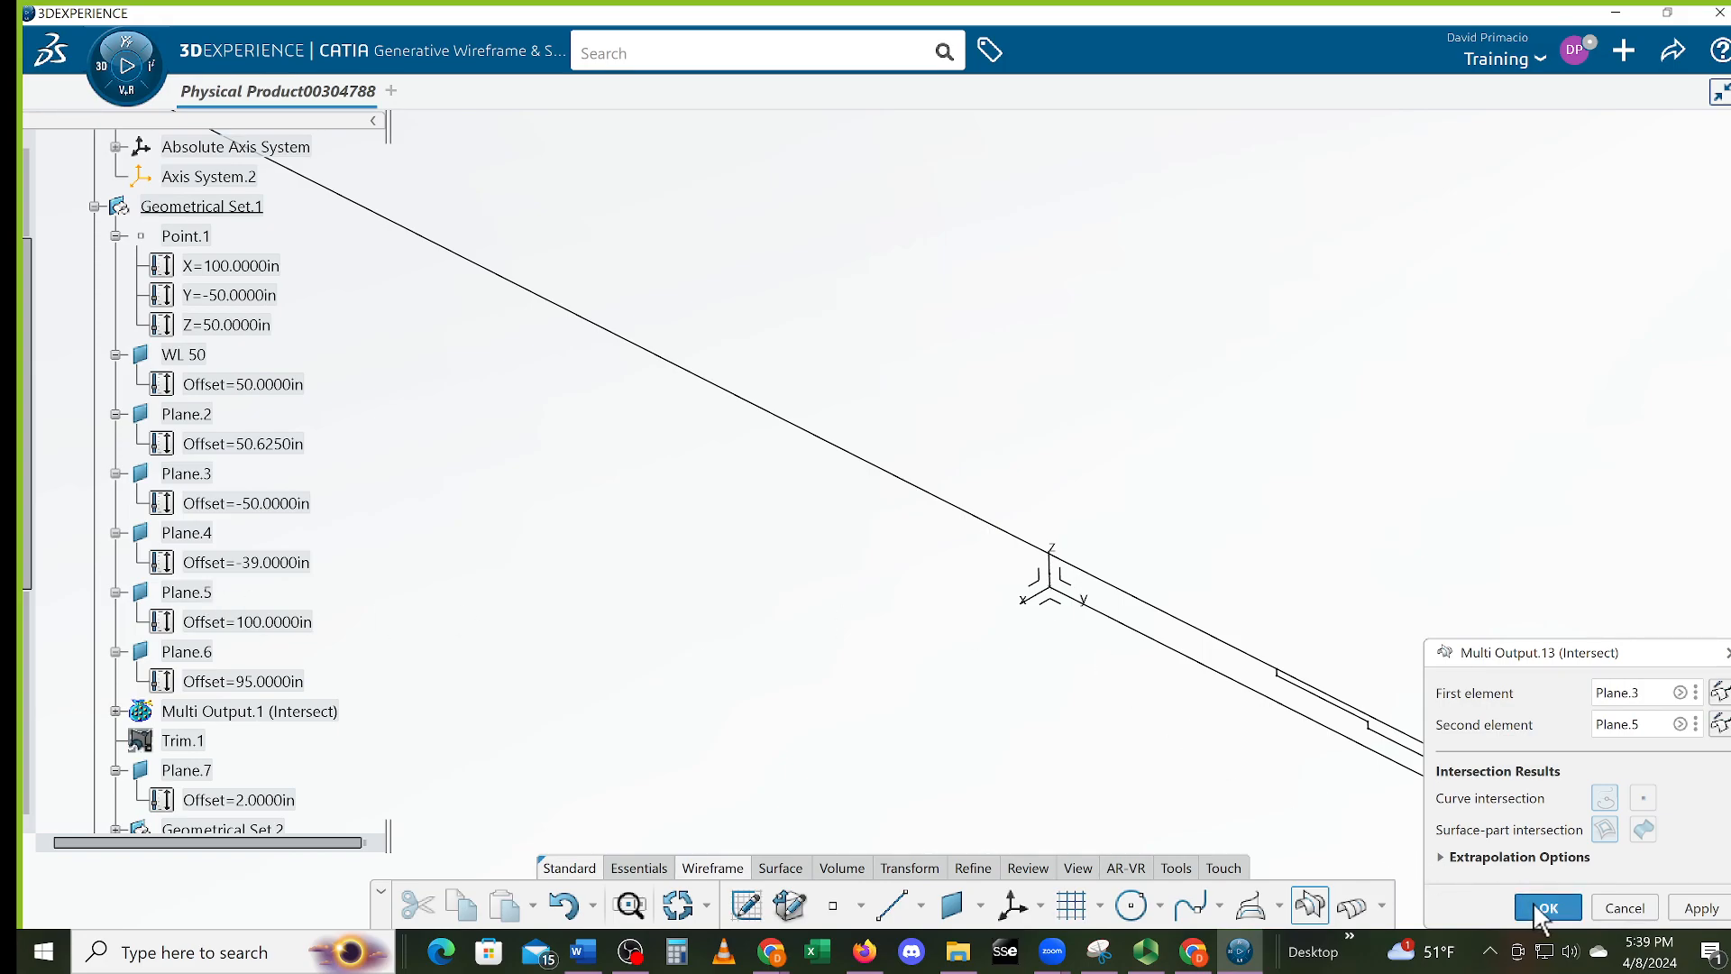
{"action": "left_click", "coordinate": [1544, 907]}
{"action": "middle_click_drag", "start_coordinate": [1113, 707], "coordinate": [1025, 846]}
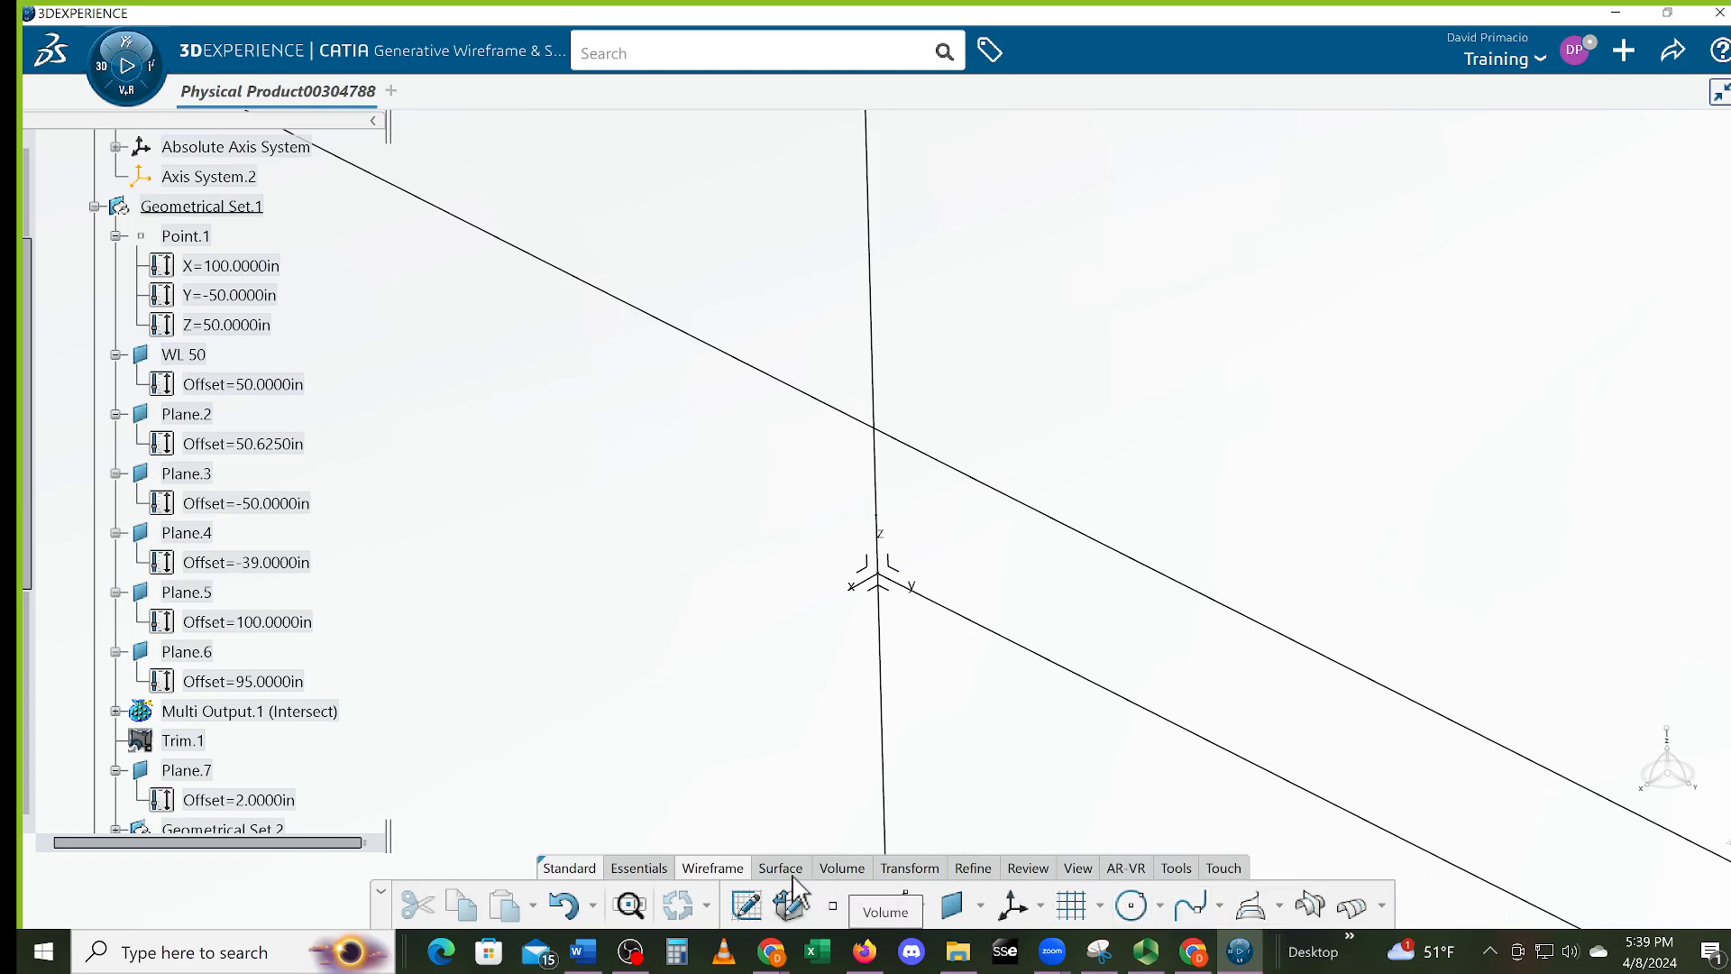
Split the vertical line by the upper and lower long lines, dismissing the tangency warning
{"action": "left_click", "coordinate": [915, 869]}
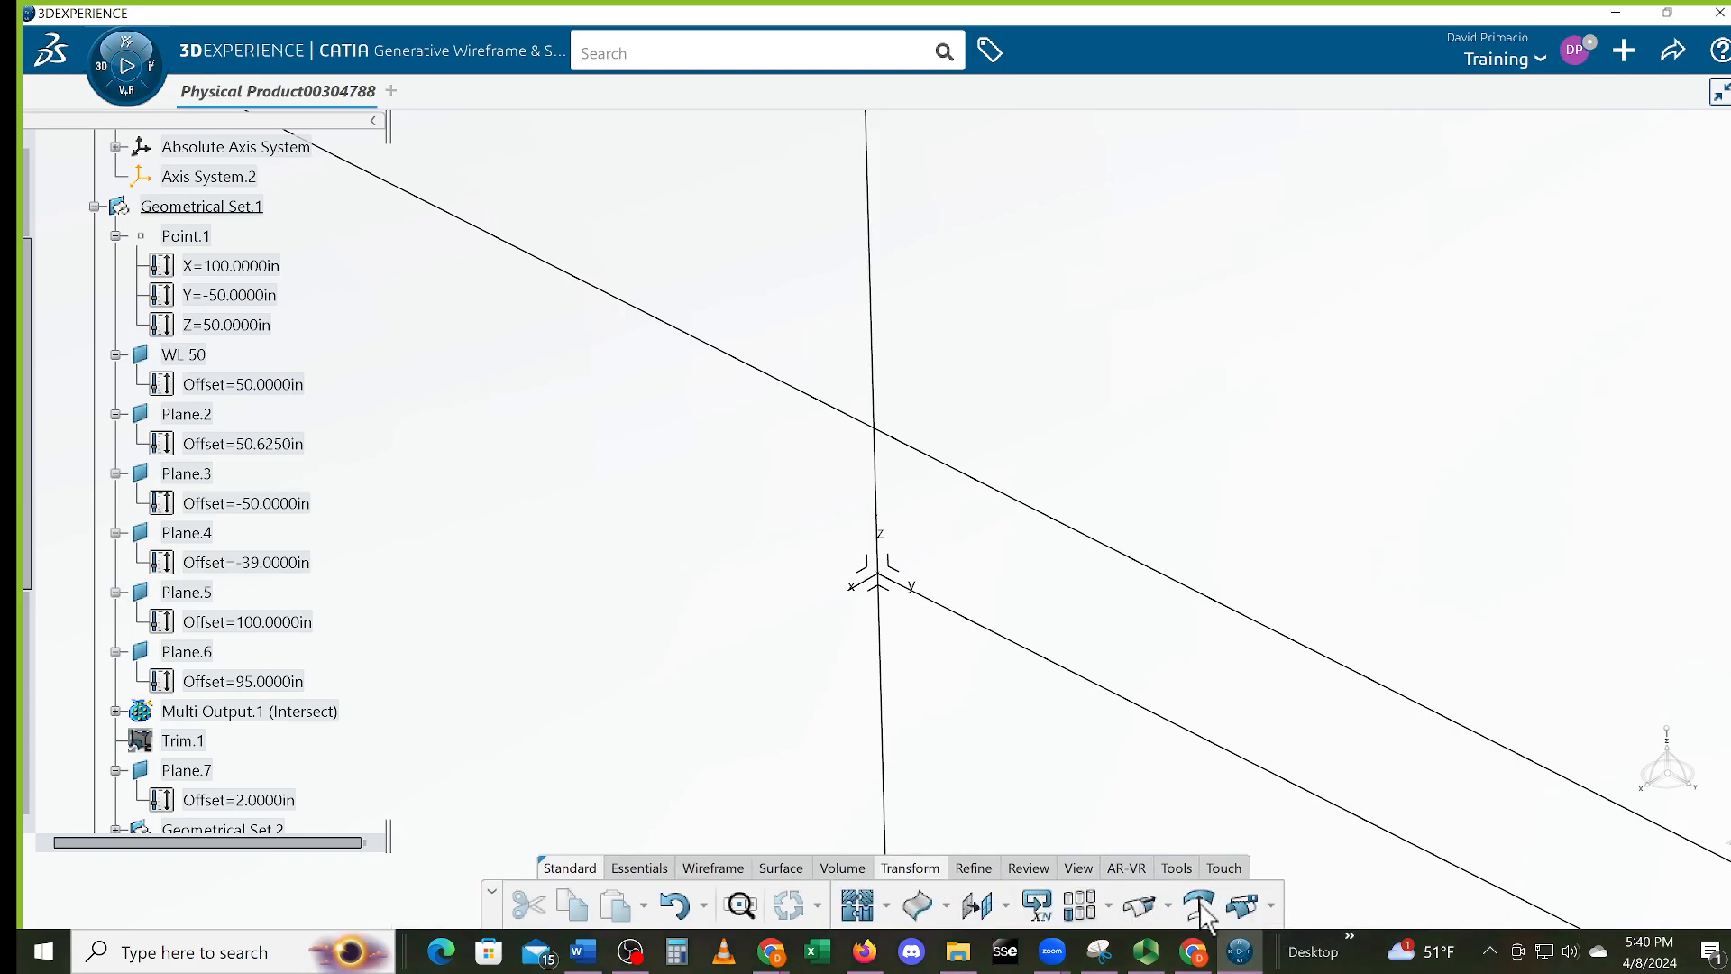
{"action": "left_click", "coordinate": [1273, 909]}
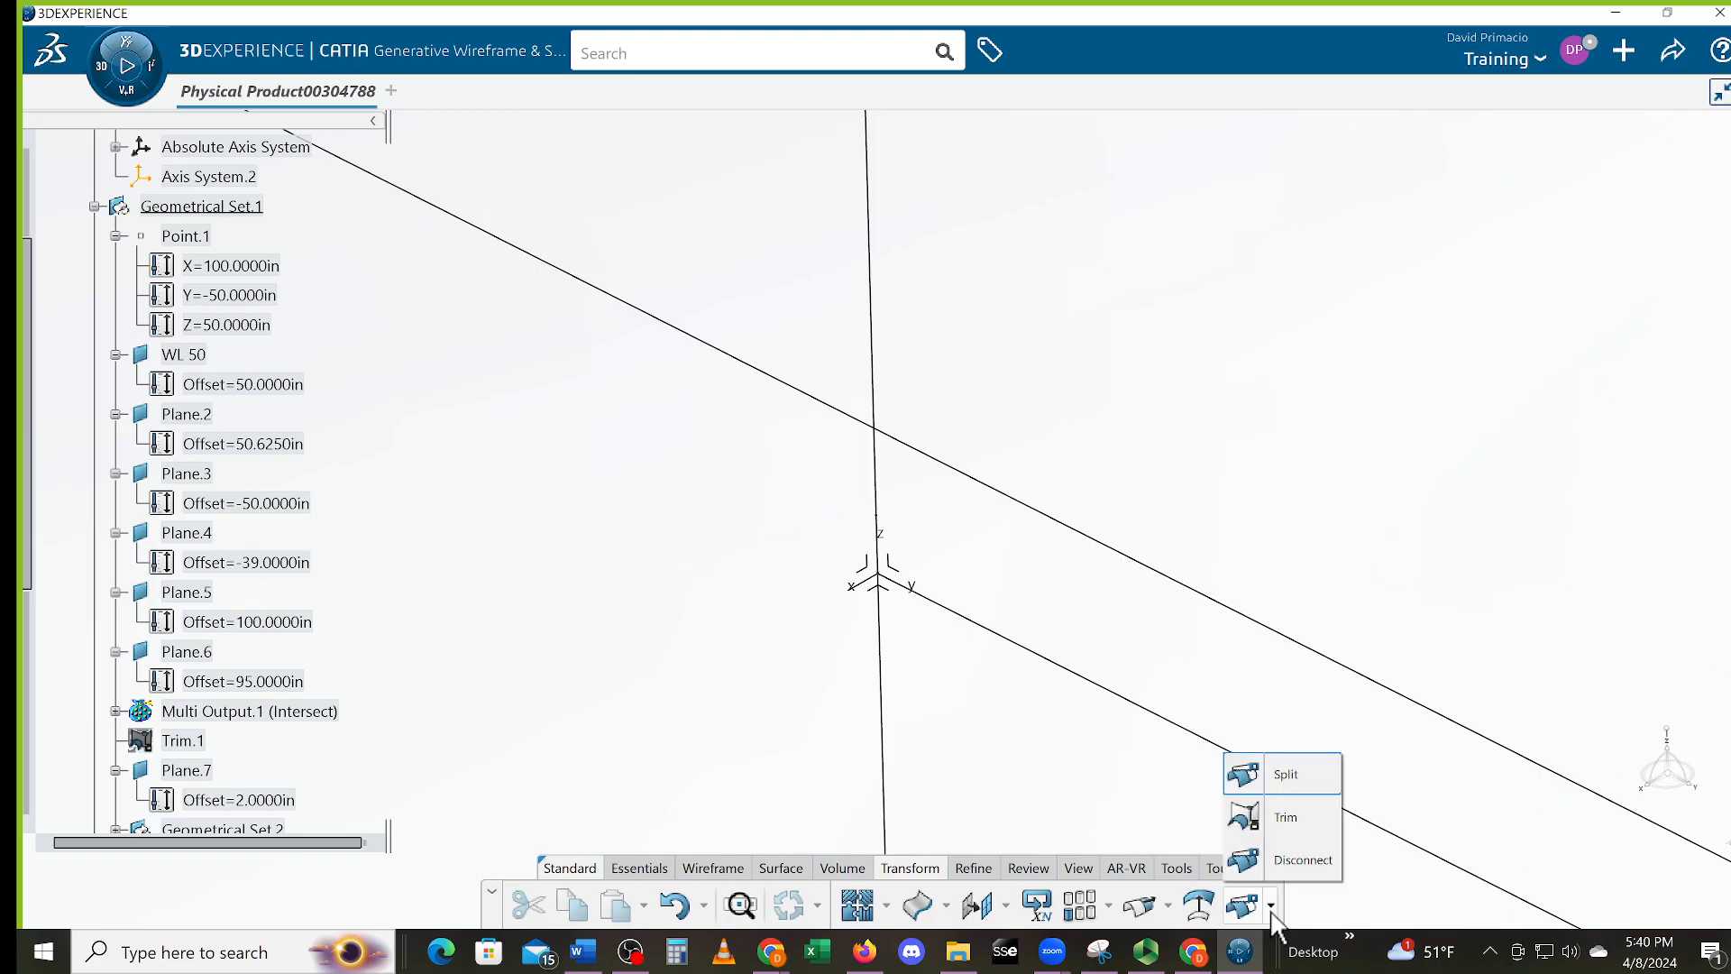
{"action": "left_click", "coordinate": [1271, 782]}
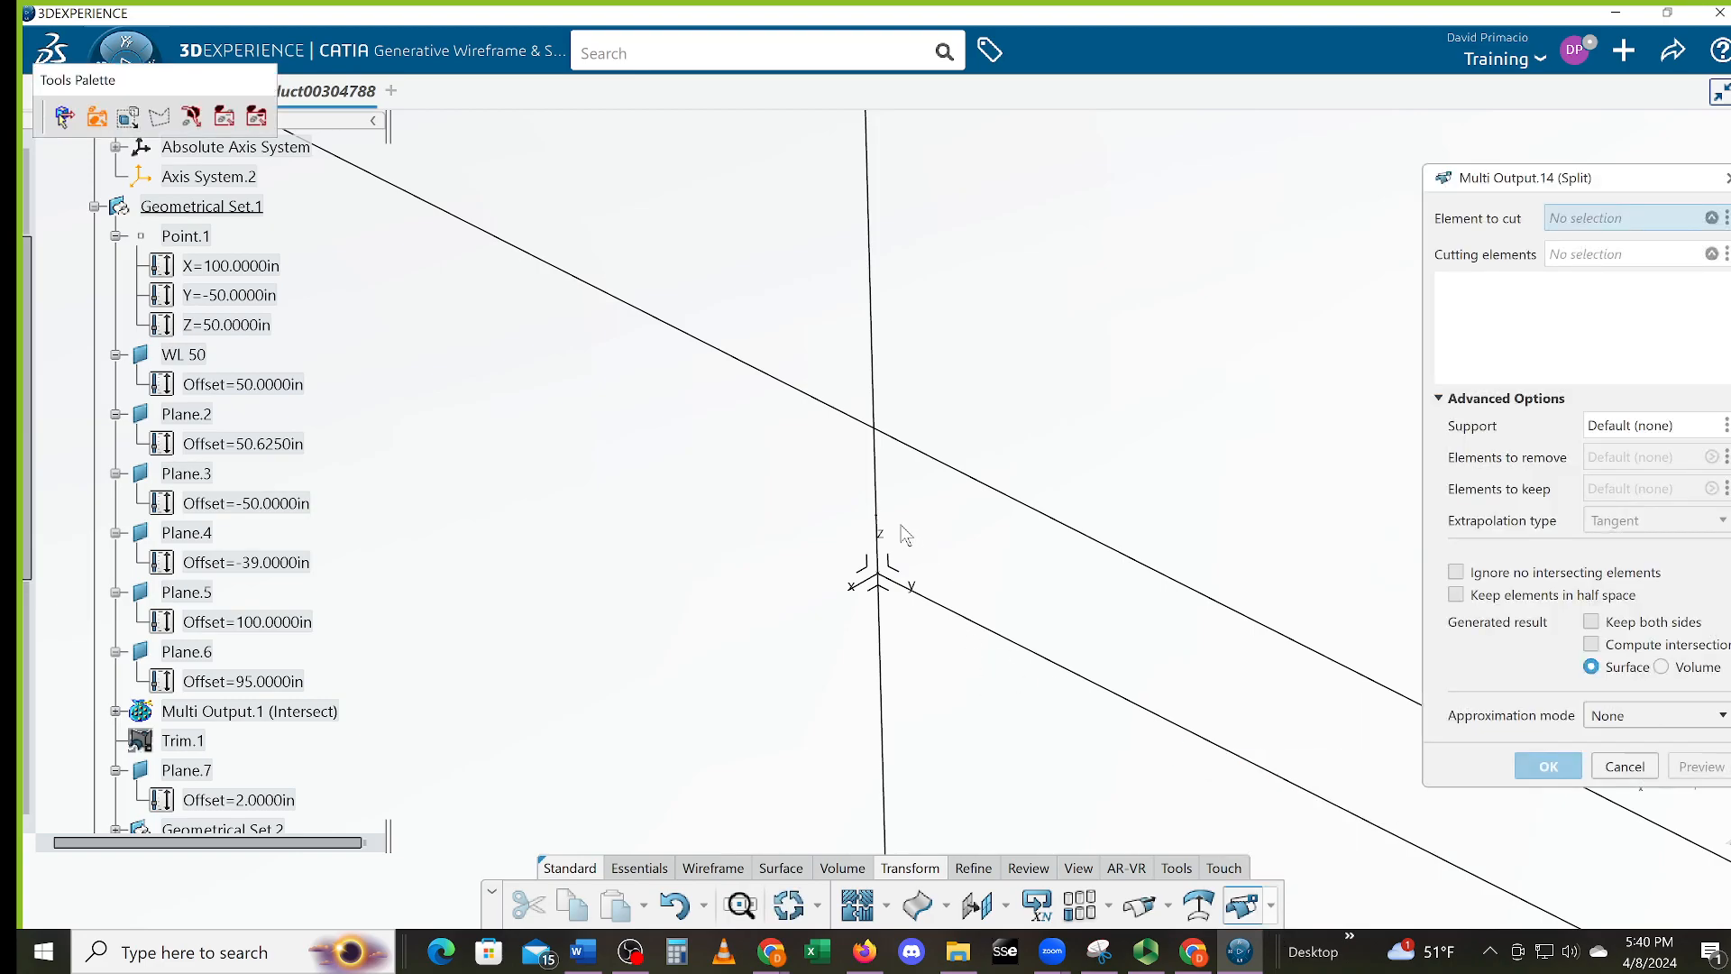
{"action": "left_click", "coordinate": [874, 494]}
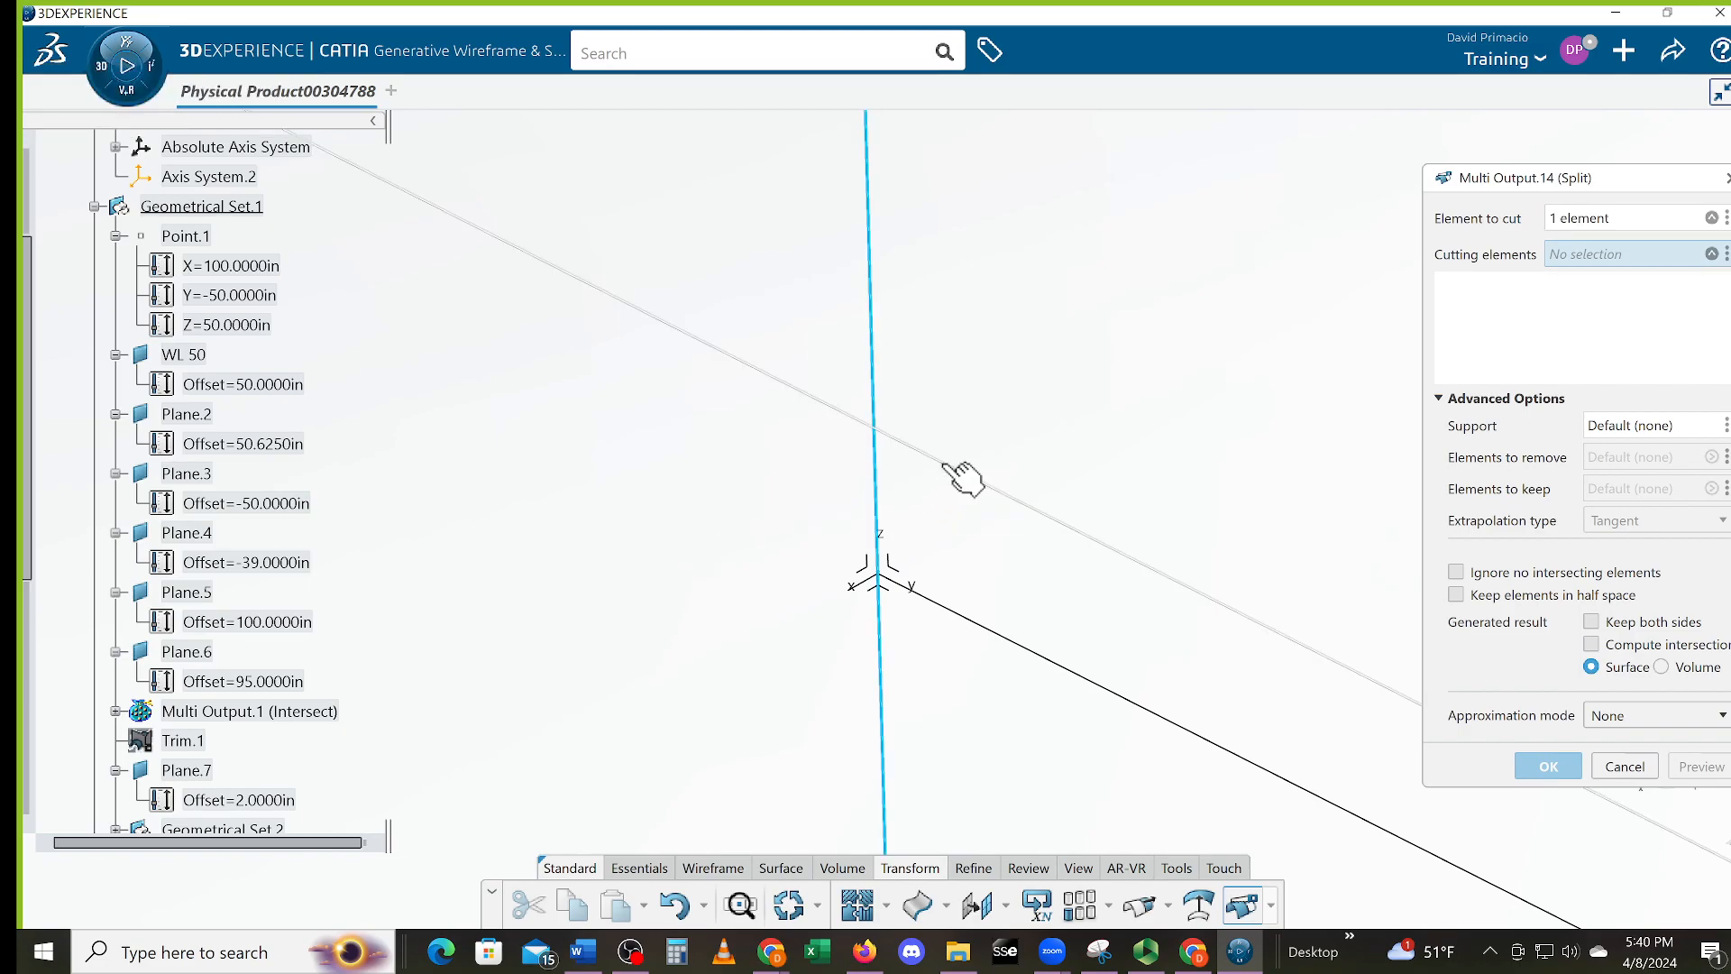
{"action": "left_click", "coordinate": [958, 475]}
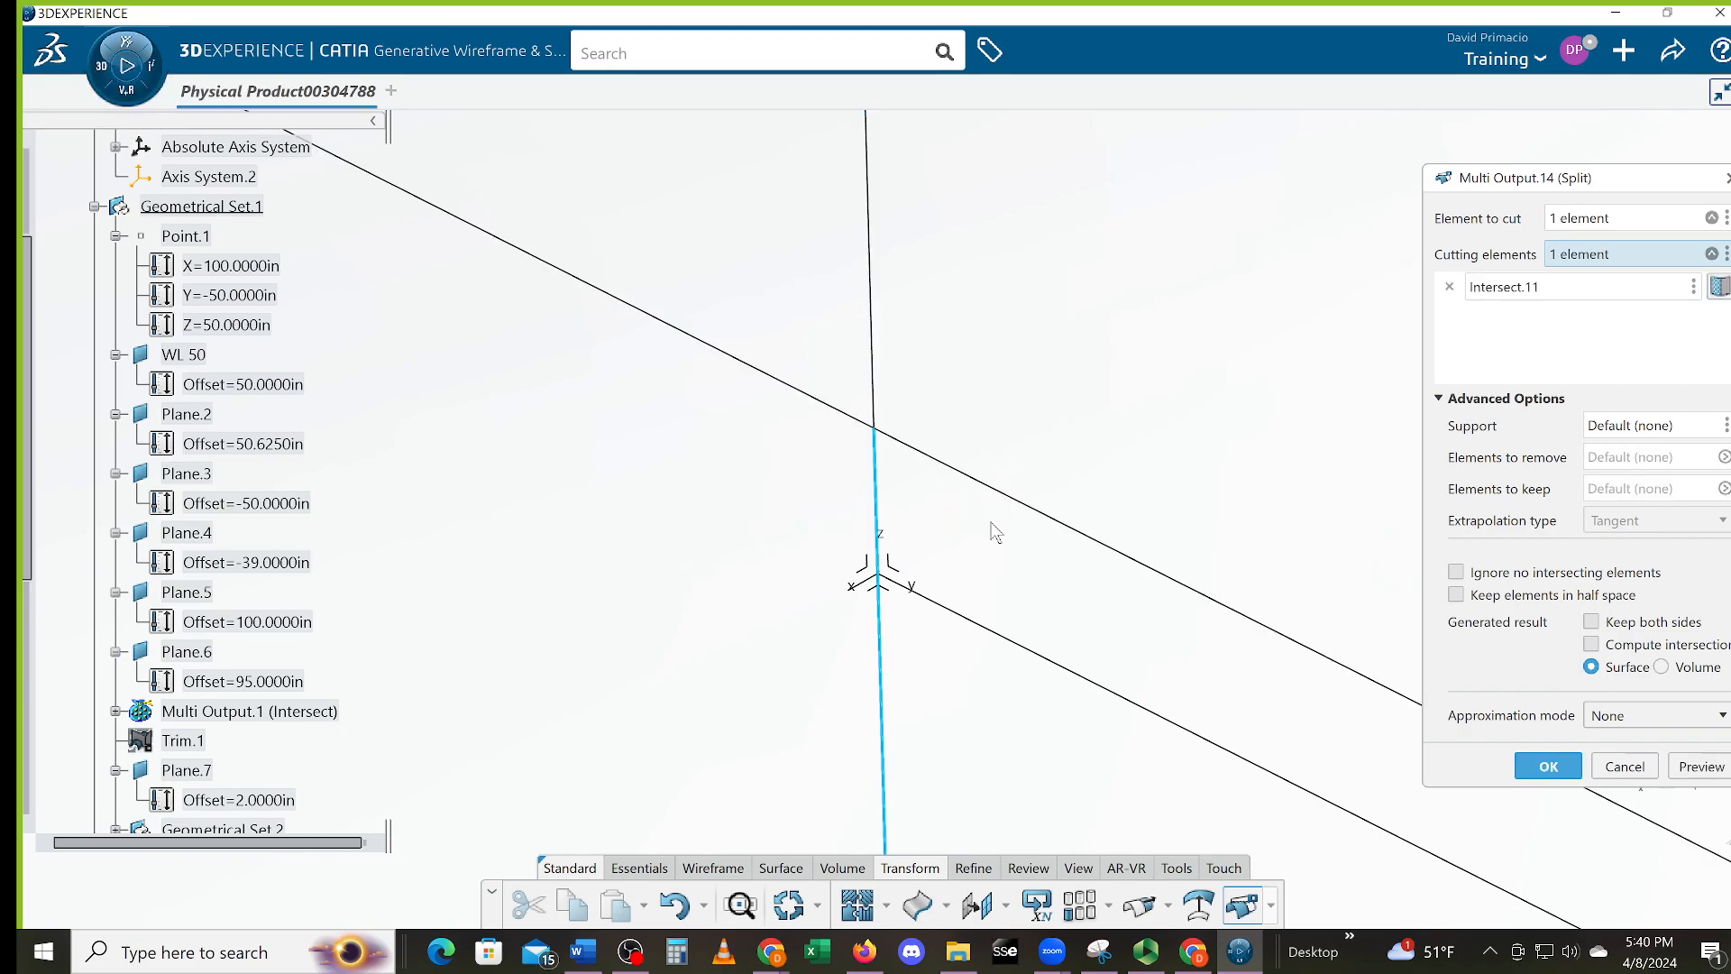
{"action": "left_click", "coordinate": [1110, 692]}
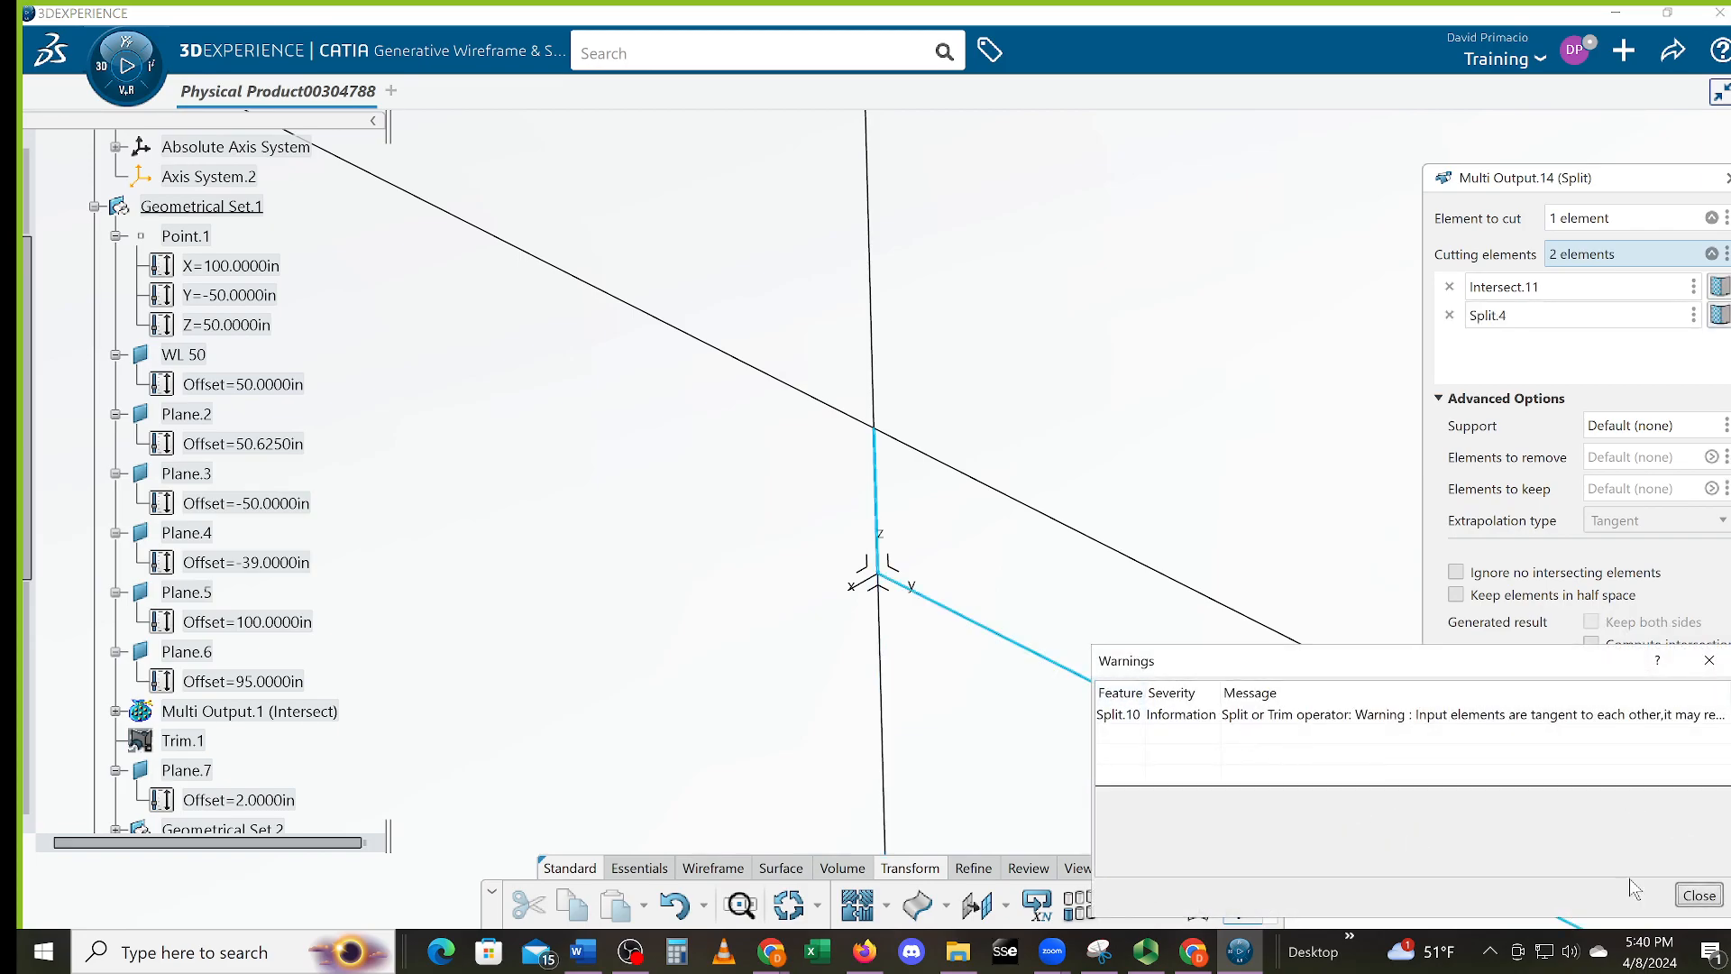
{"action": "left_click", "coordinate": [1683, 898]}
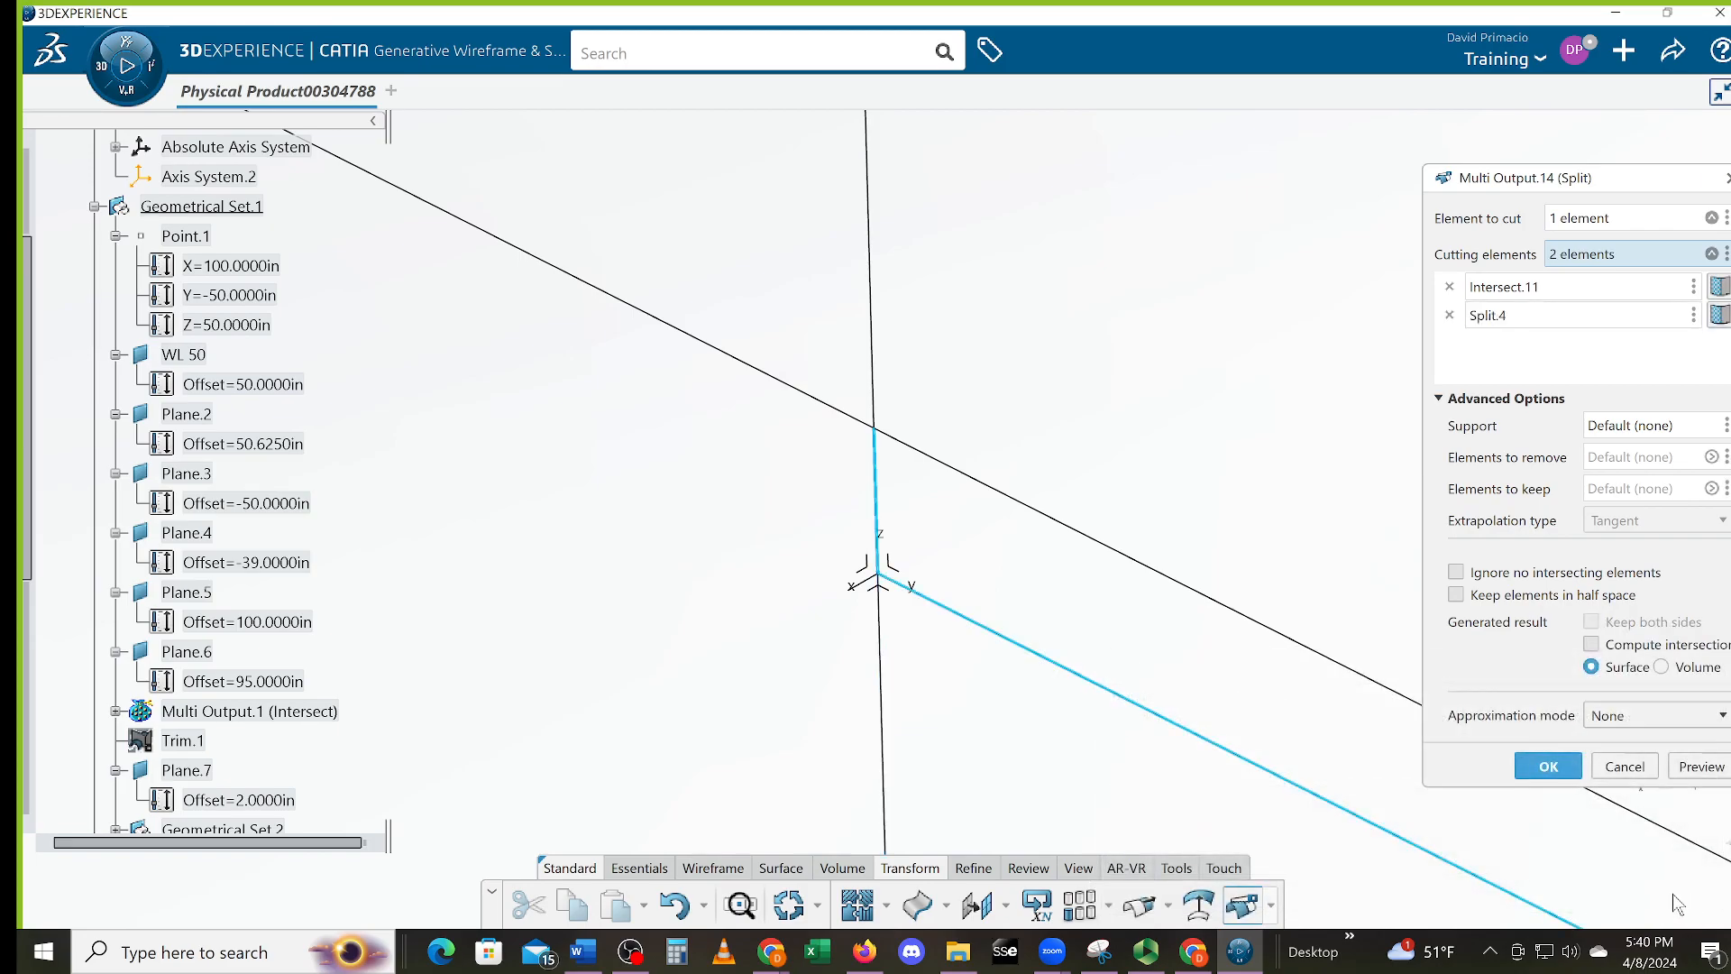
{"action": "left_click", "coordinate": [1548, 765]}
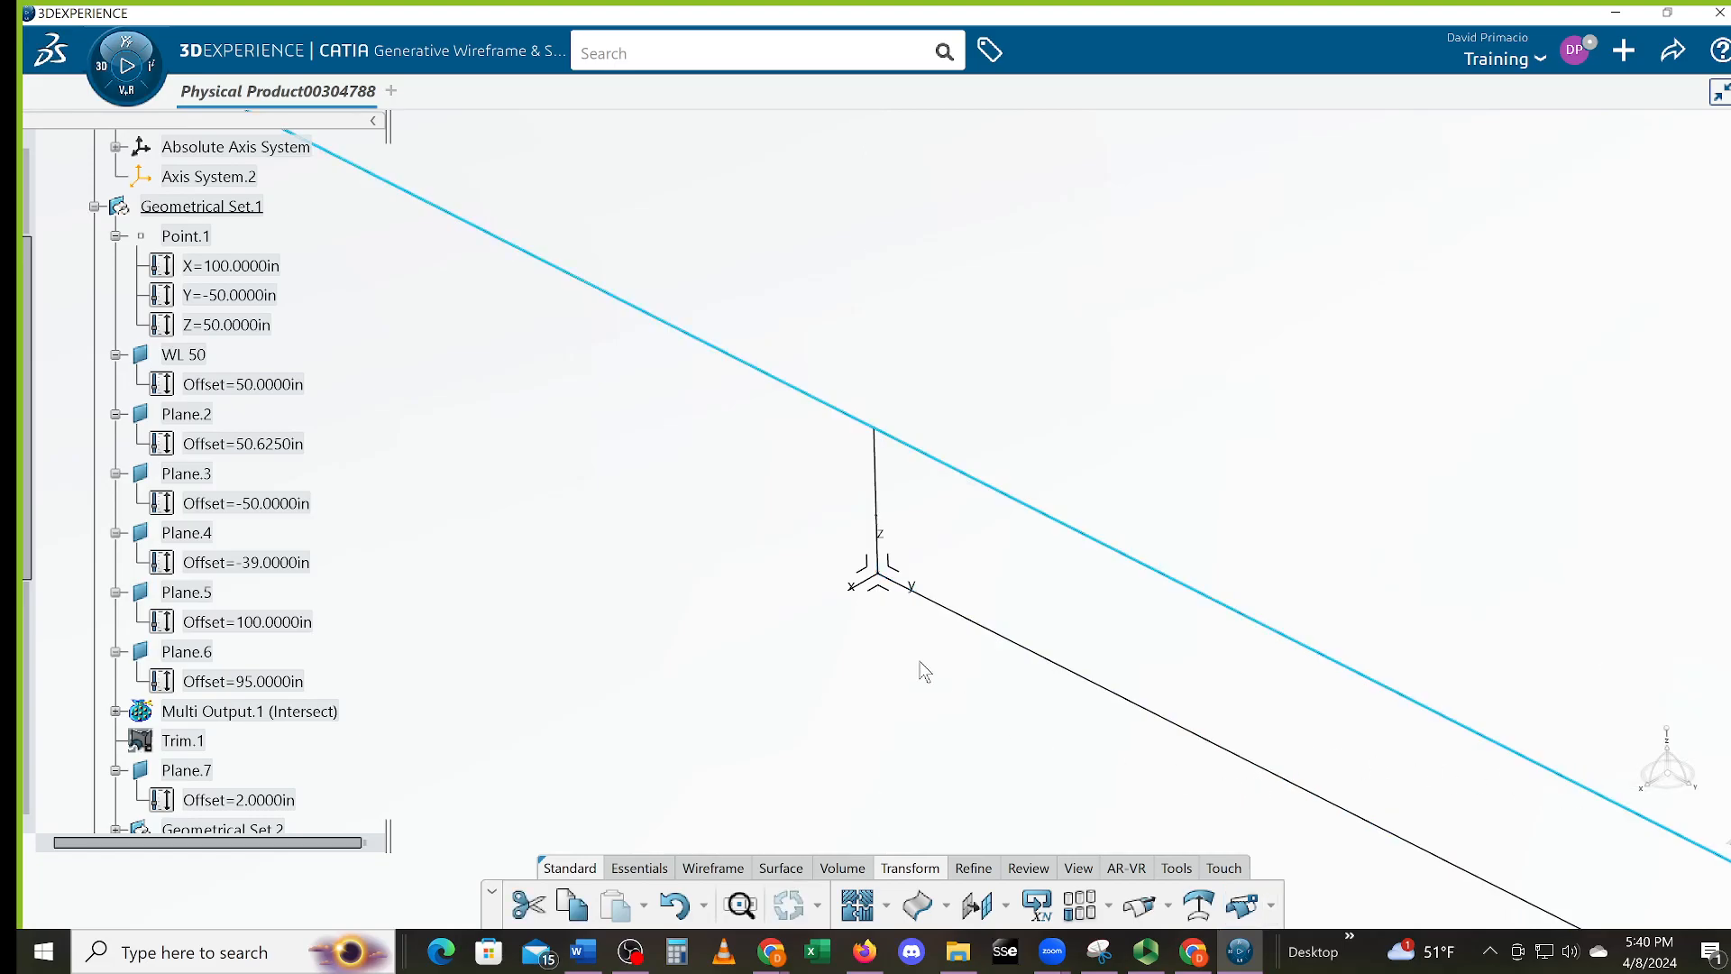
Split the upper long line at the trimmed vertical line
{"action": "left_click", "coordinate": [1243, 904]}
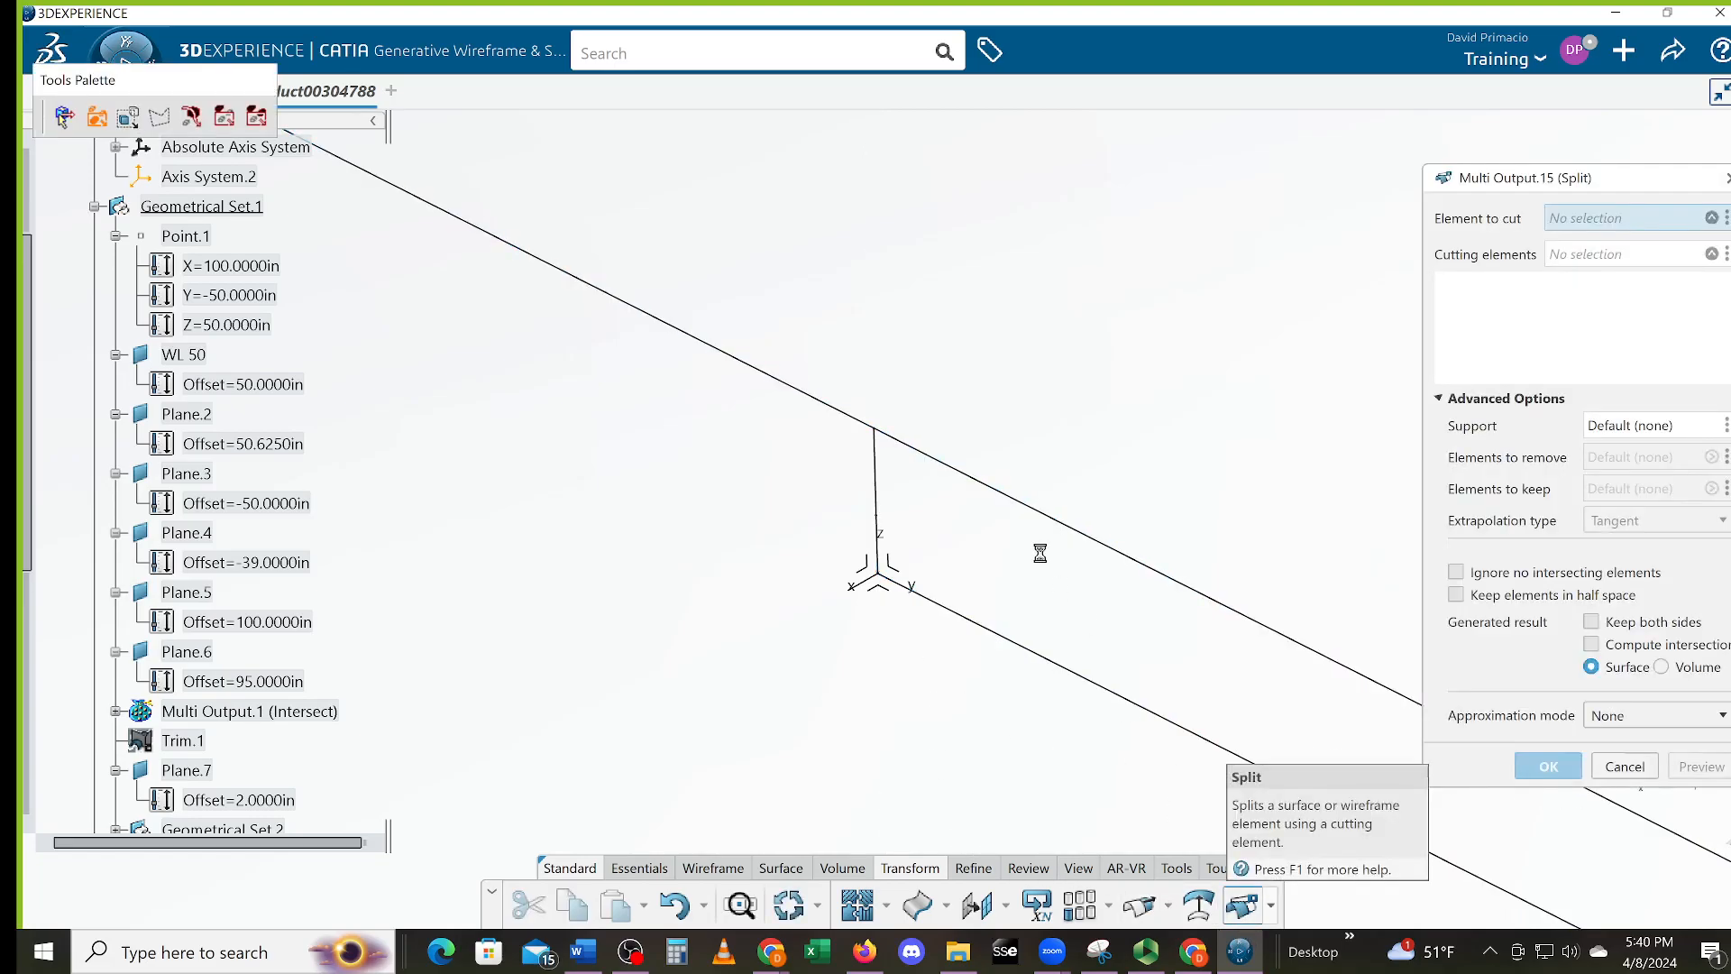
{"action": "left_click", "coordinate": [1031, 509]}
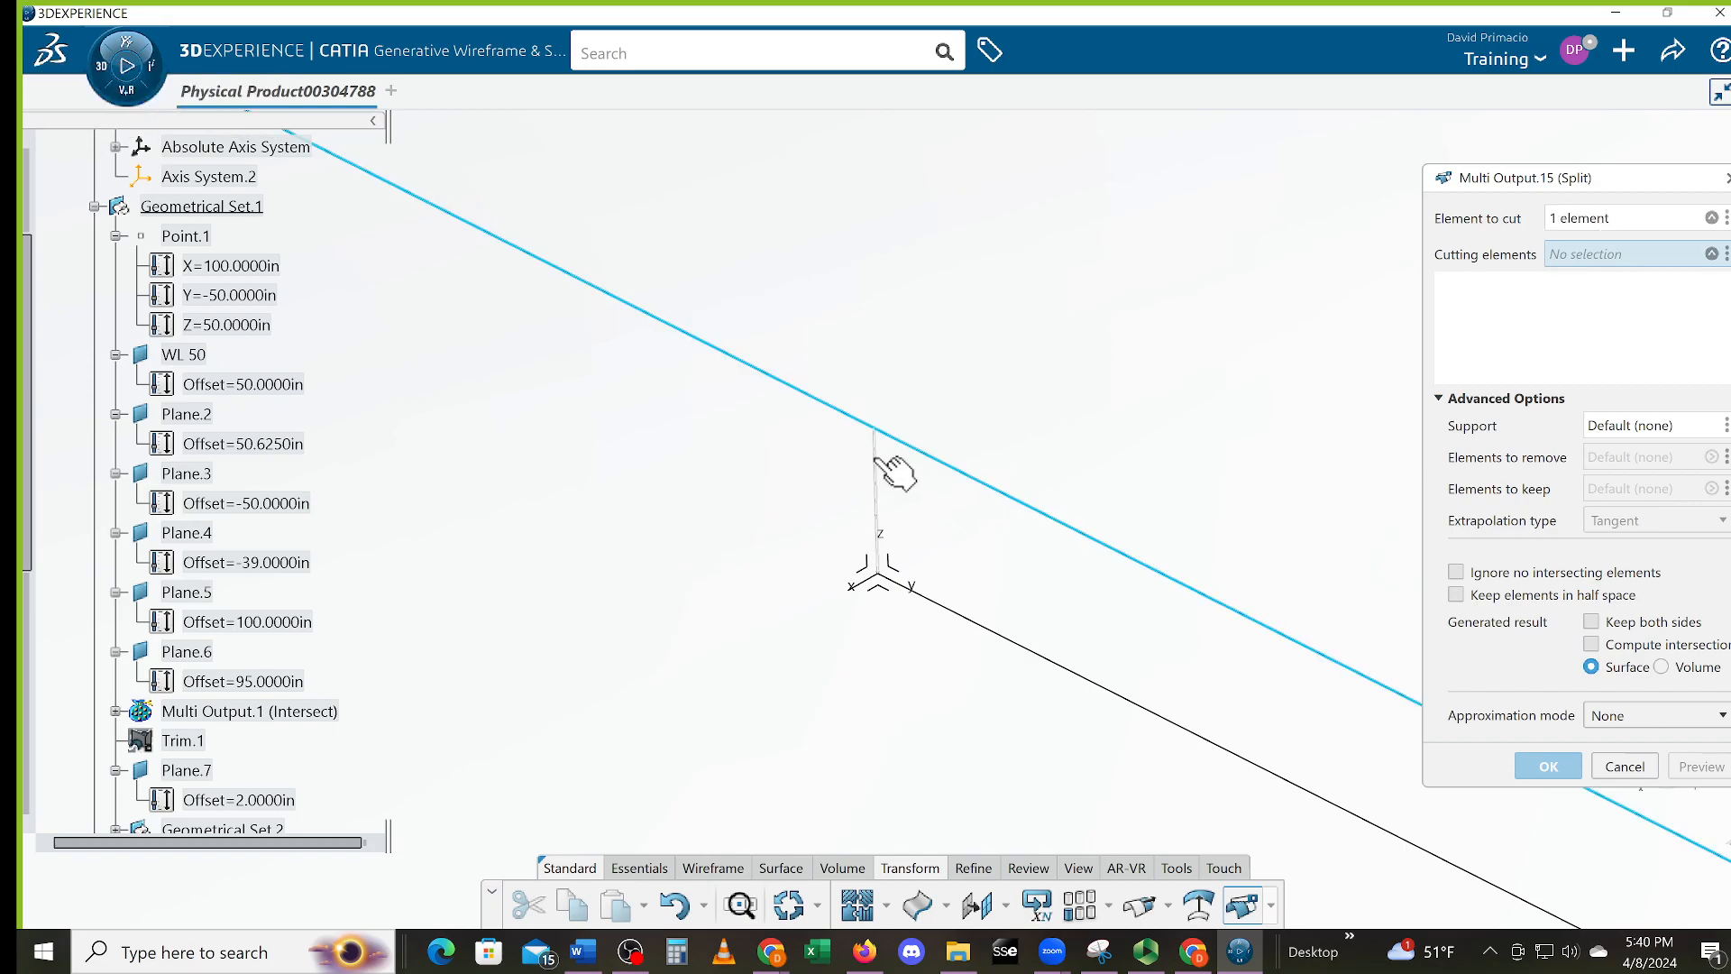
{"action": "left_click", "coordinate": [879, 462]}
{"action": "left_click", "coordinate": [1544, 764]}
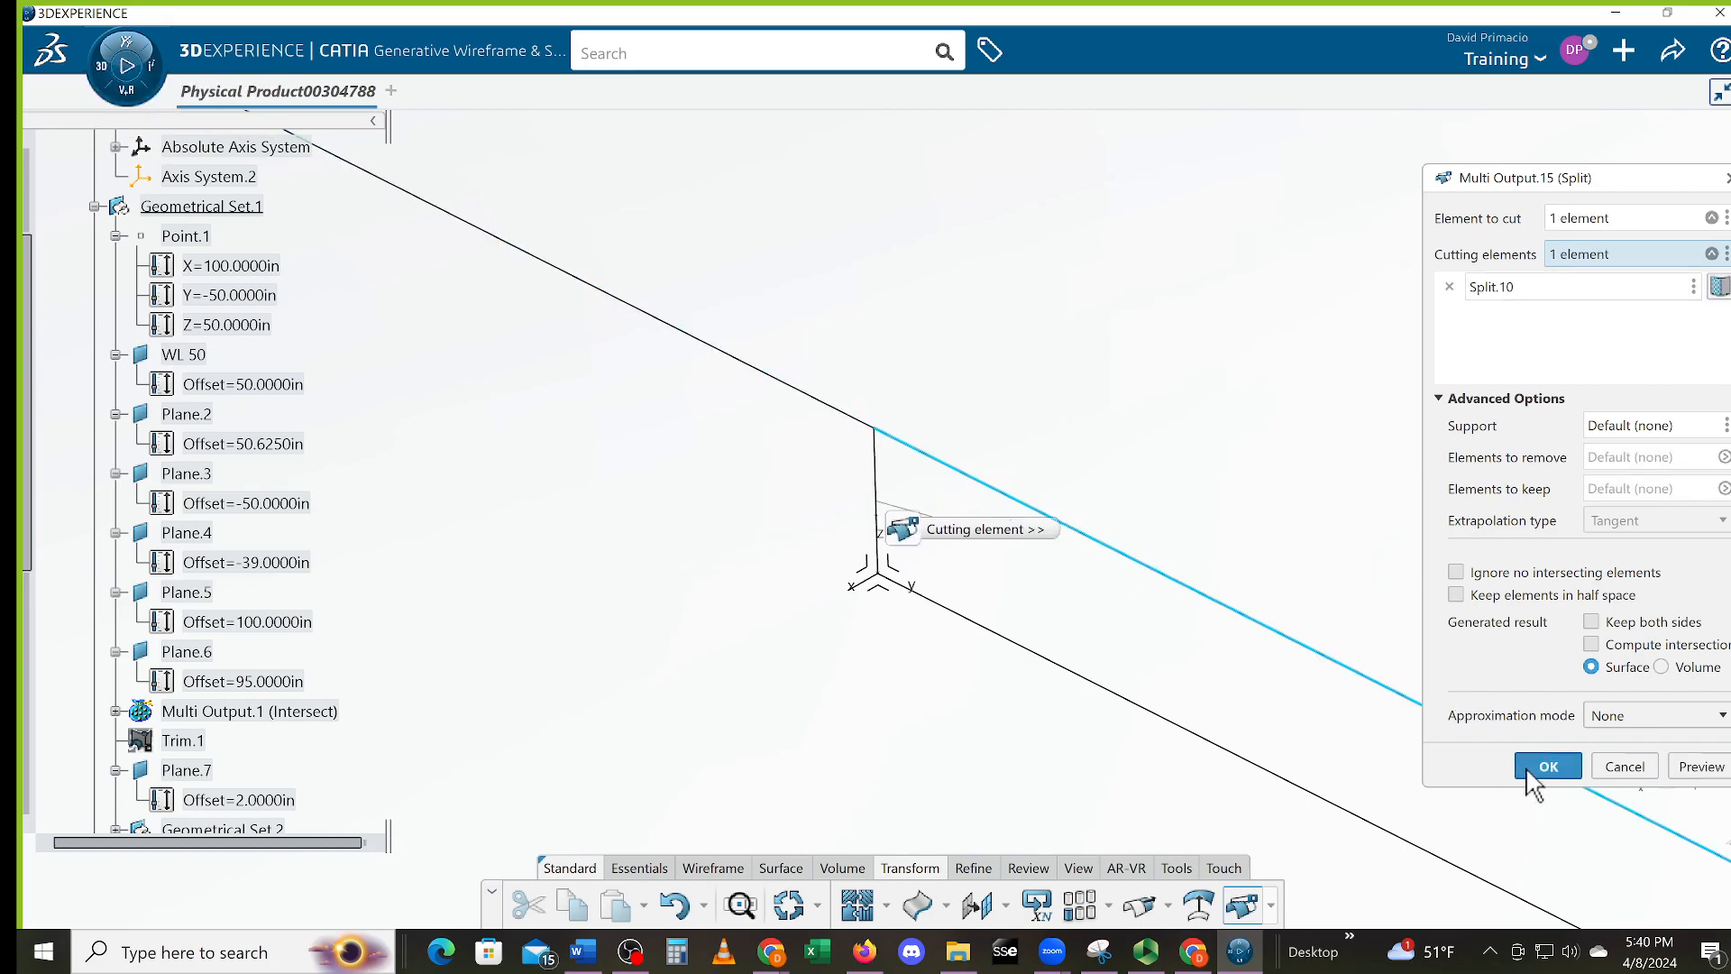
{"action": "scroll", "coordinate": [1160, 796], "scroll_direction": "down", "scroll_amount": 5}
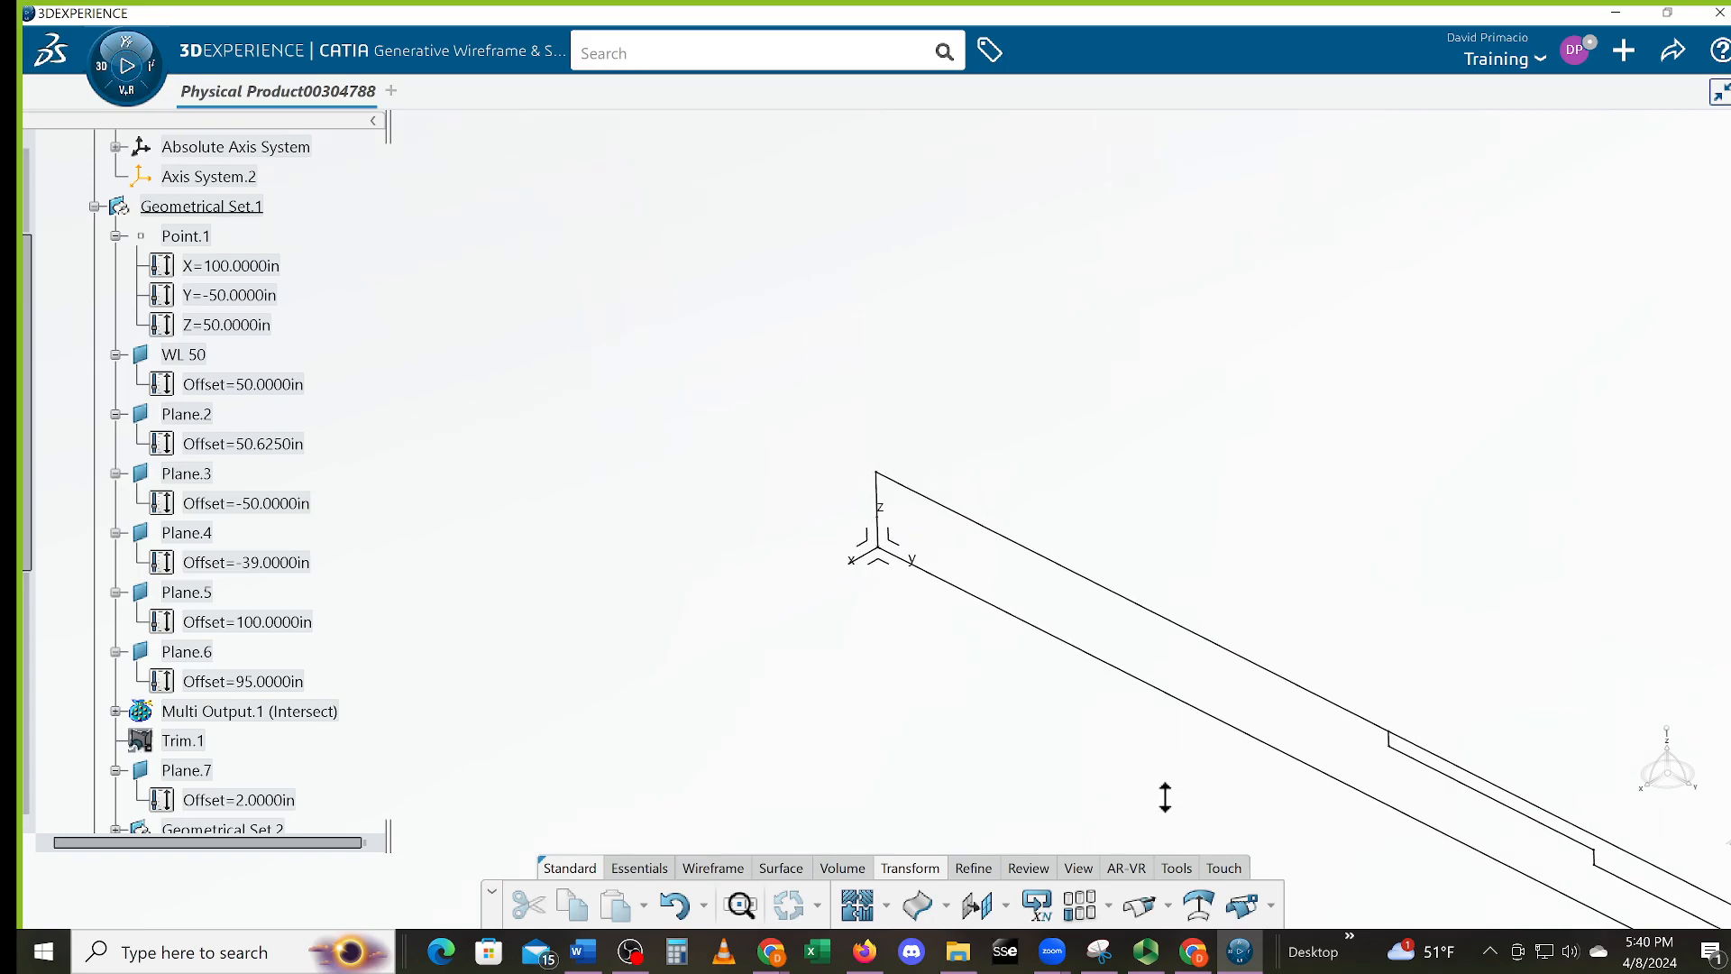
{"action": "scroll", "coordinate": [1096, 685], "scroll_direction": "up", "scroll_amount": 3}
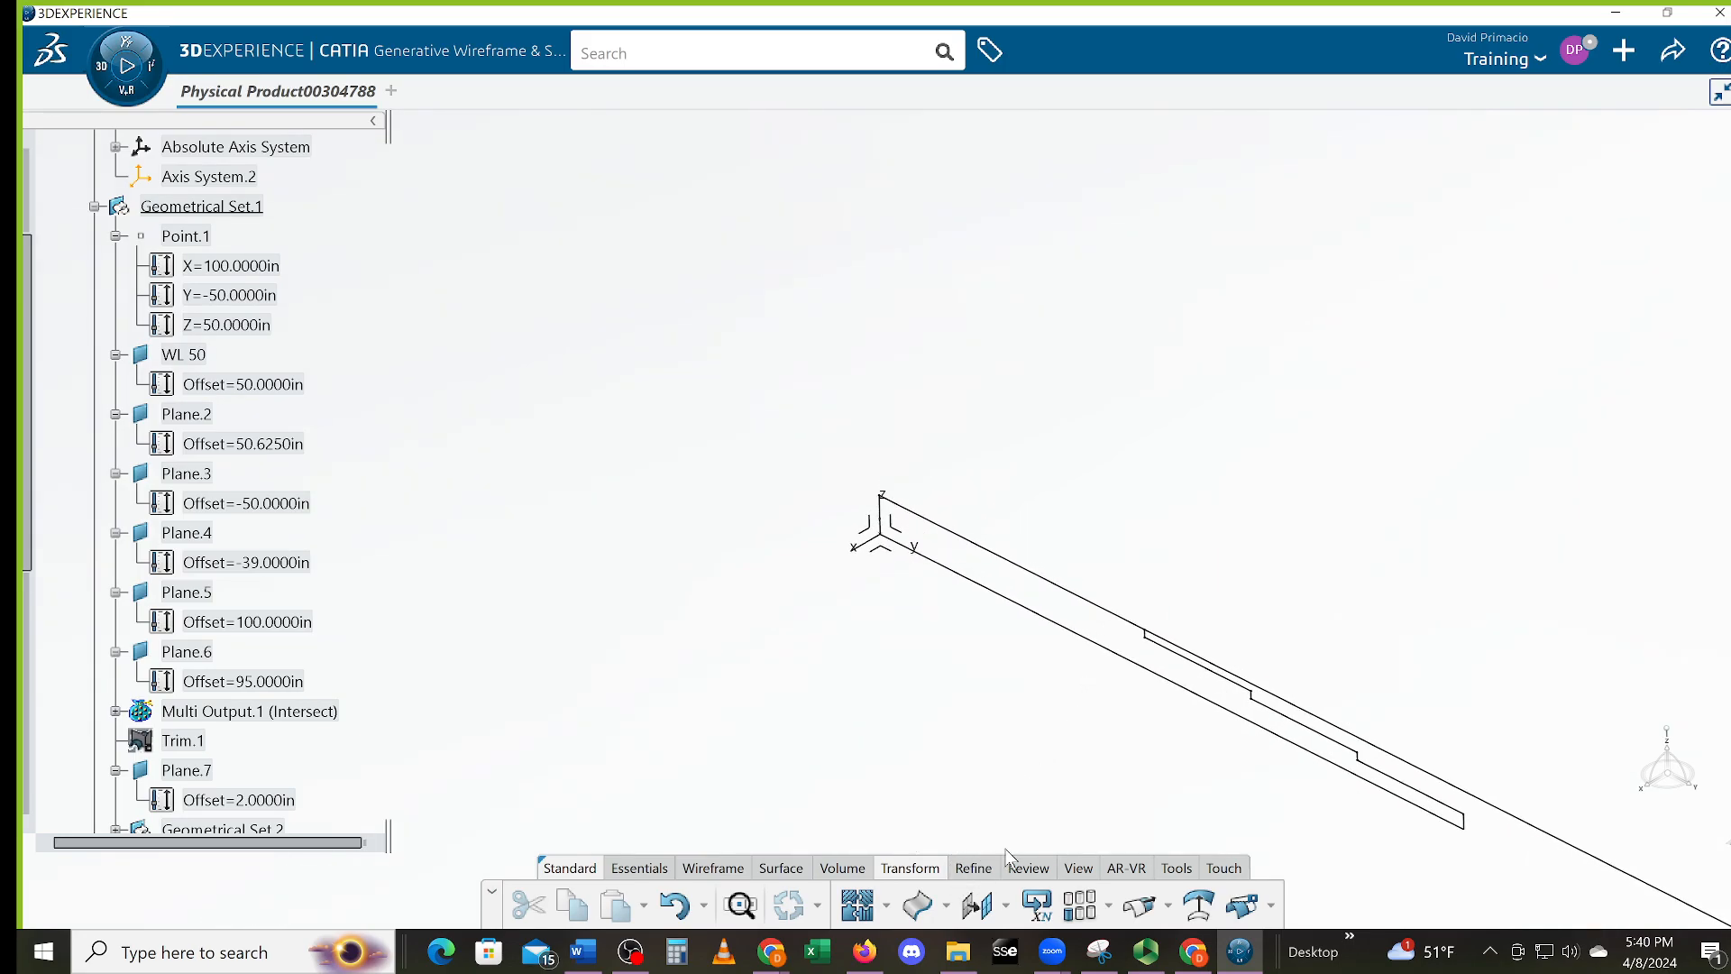
Split the long edge at Plane.9 to remove its overhang
{"action": "left_click", "coordinate": [1243, 904]}
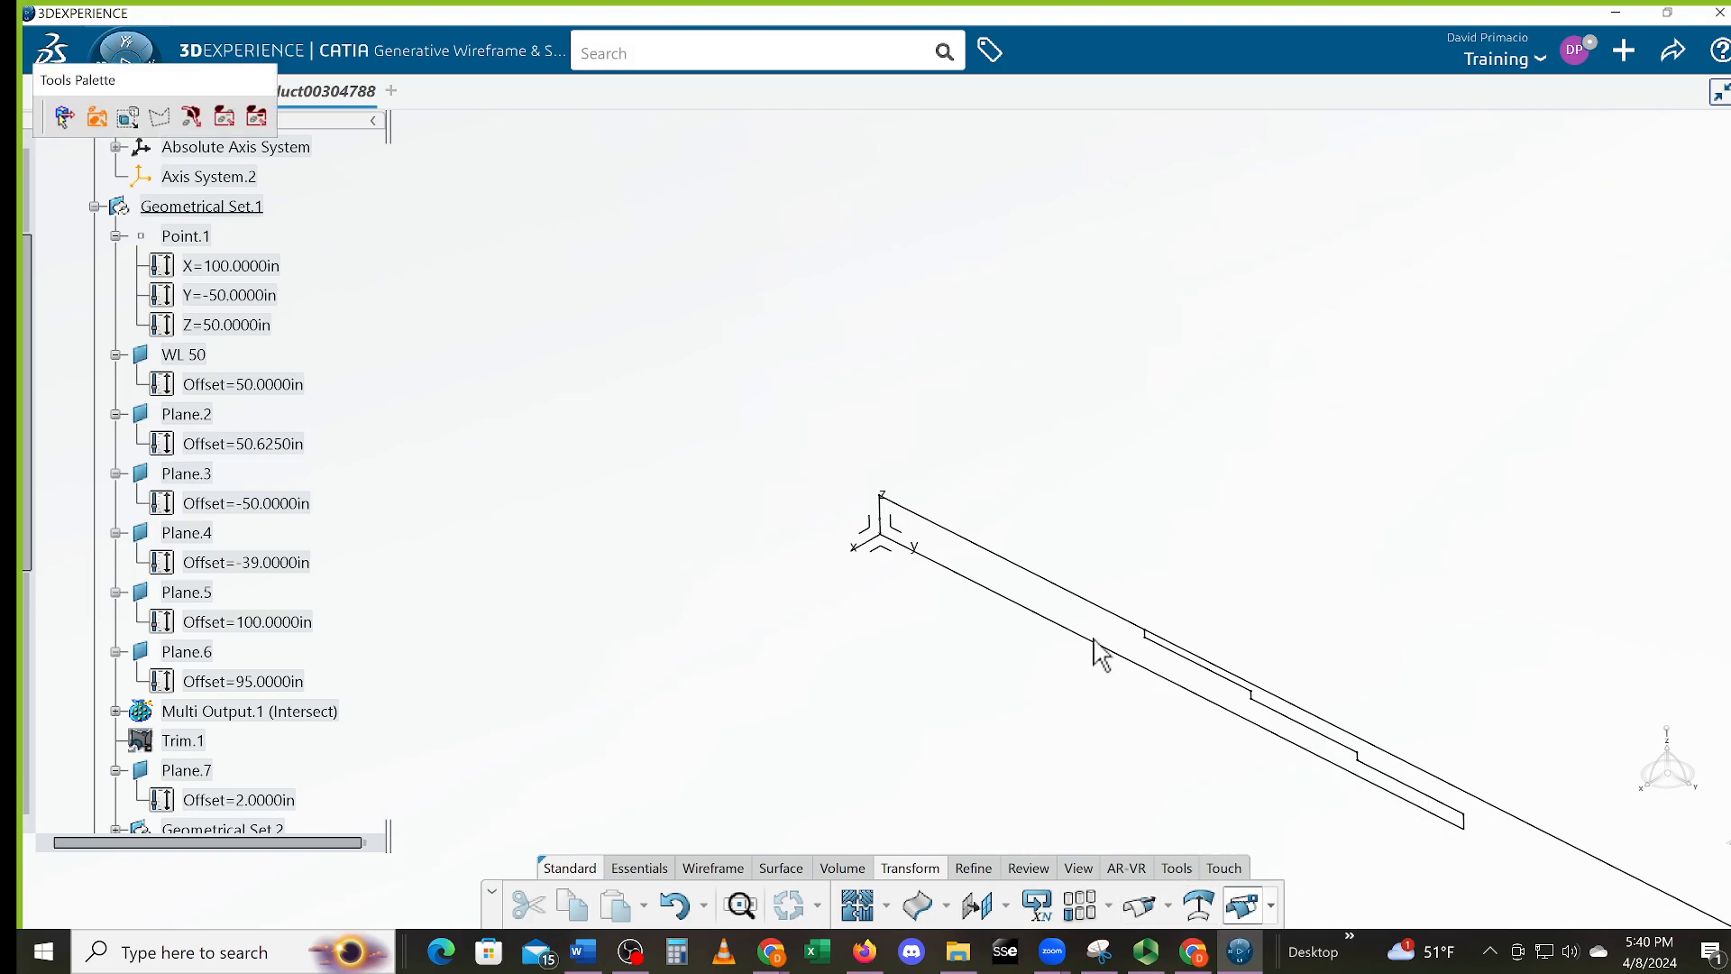
{"action": "left_click", "coordinate": [1107, 611]}
{"action": "middle_click_drag", "start_coordinate": [1095, 777], "coordinate": [996, 712]}
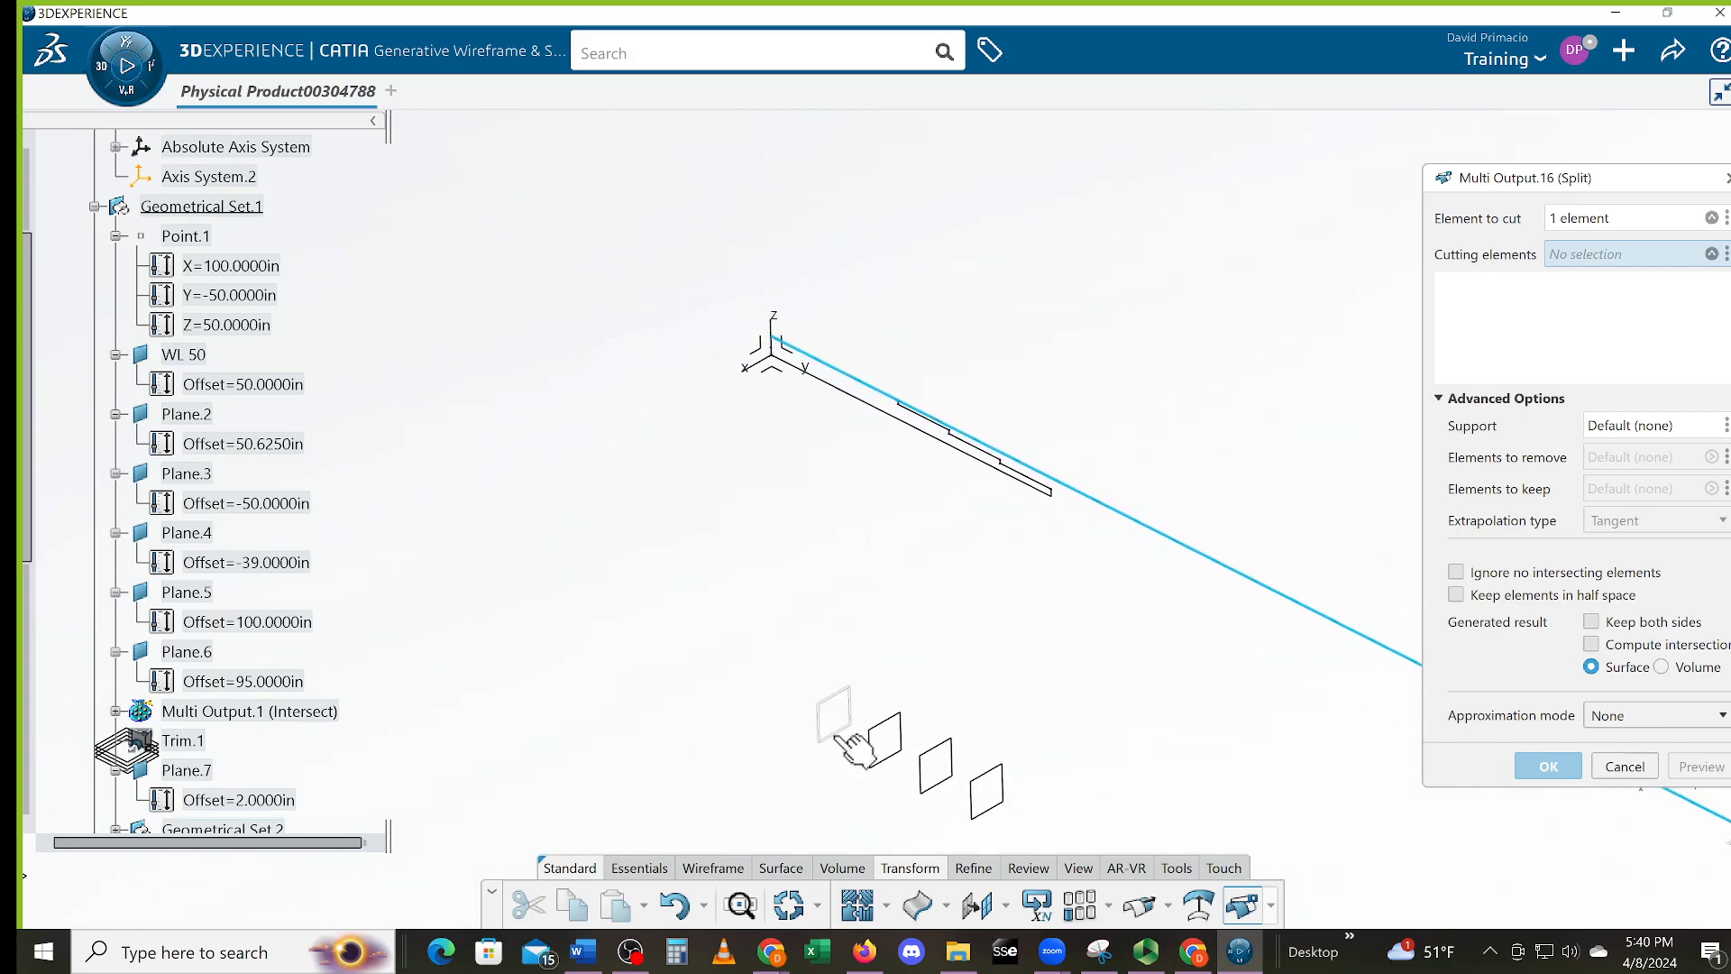
{"action": "left_click", "coordinate": [838, 737]}
{"action": "left_click", "coordinate": [1544, 765]}
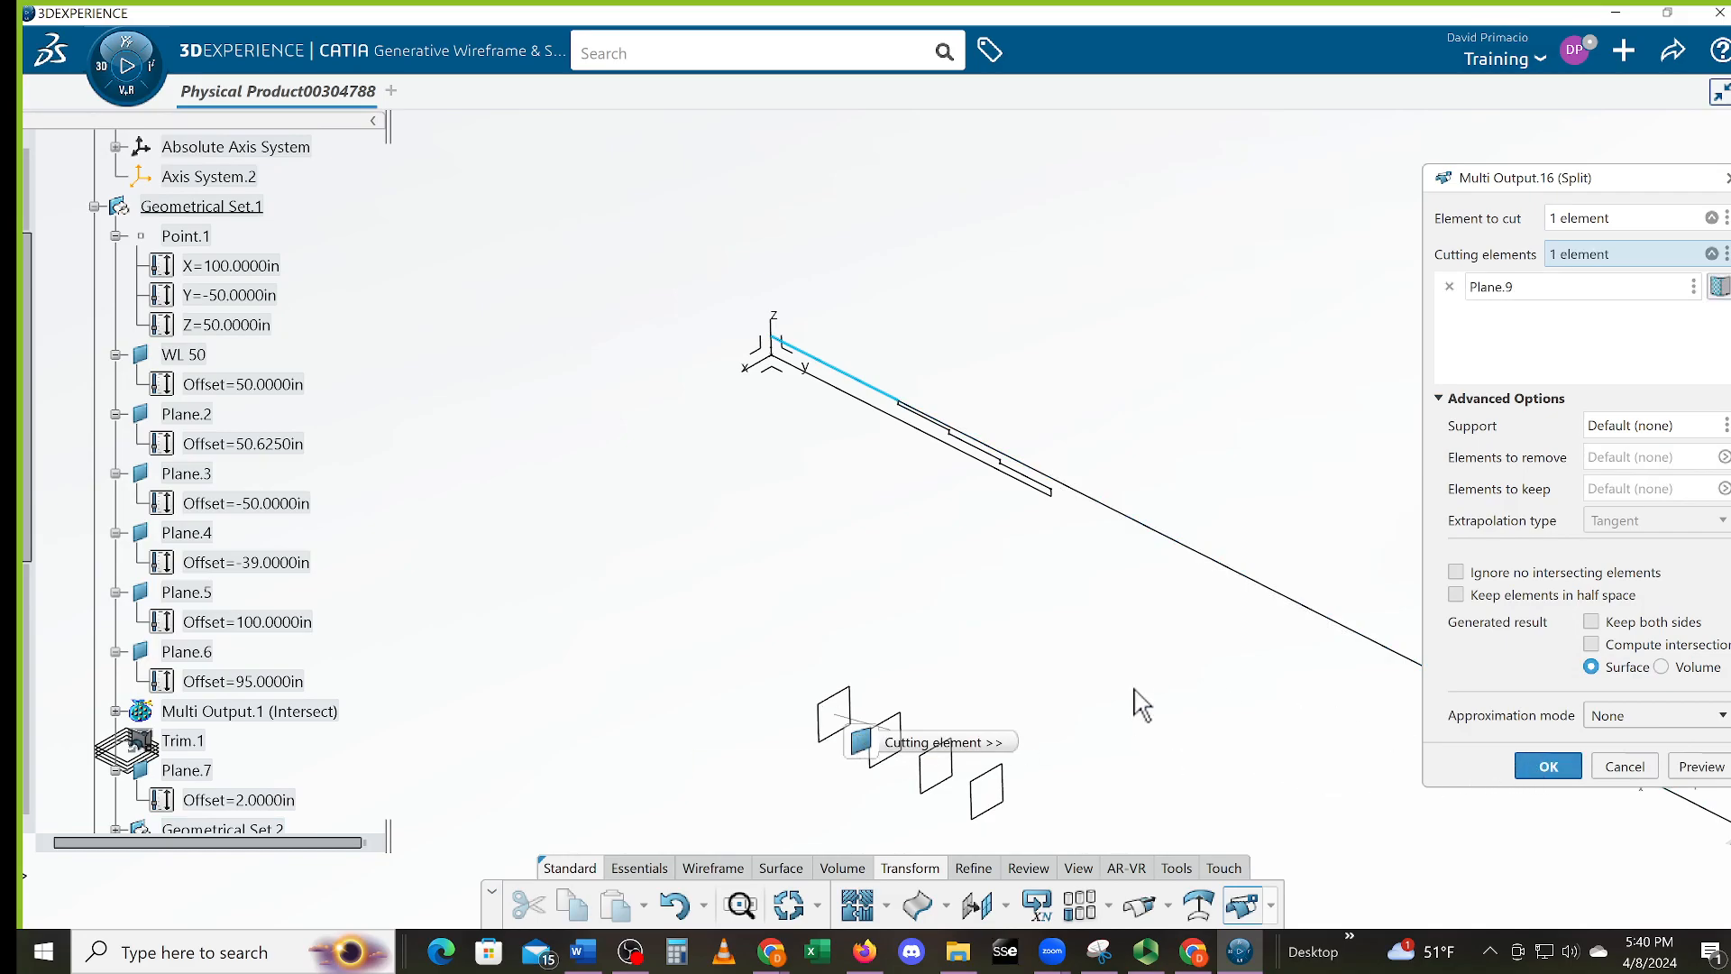
Center the finished stepped profile in view and save the design locally
{"action": "middle_click_drag", "start_coordinate": [744, 530], "coordinate": [781, 651]}
{"action": "middle_click_drag", "start_coordinate": [842, 749], "coordinate": [772, 624]}
{"action": "middle_click_drag", "start_coordinate": [947, 762], "coordinate": [894, 769]}
{"action": "middle_click_drag", "start_coordinate": [894, 769], "coordinate": [891, 738], "text": "ctrl"}
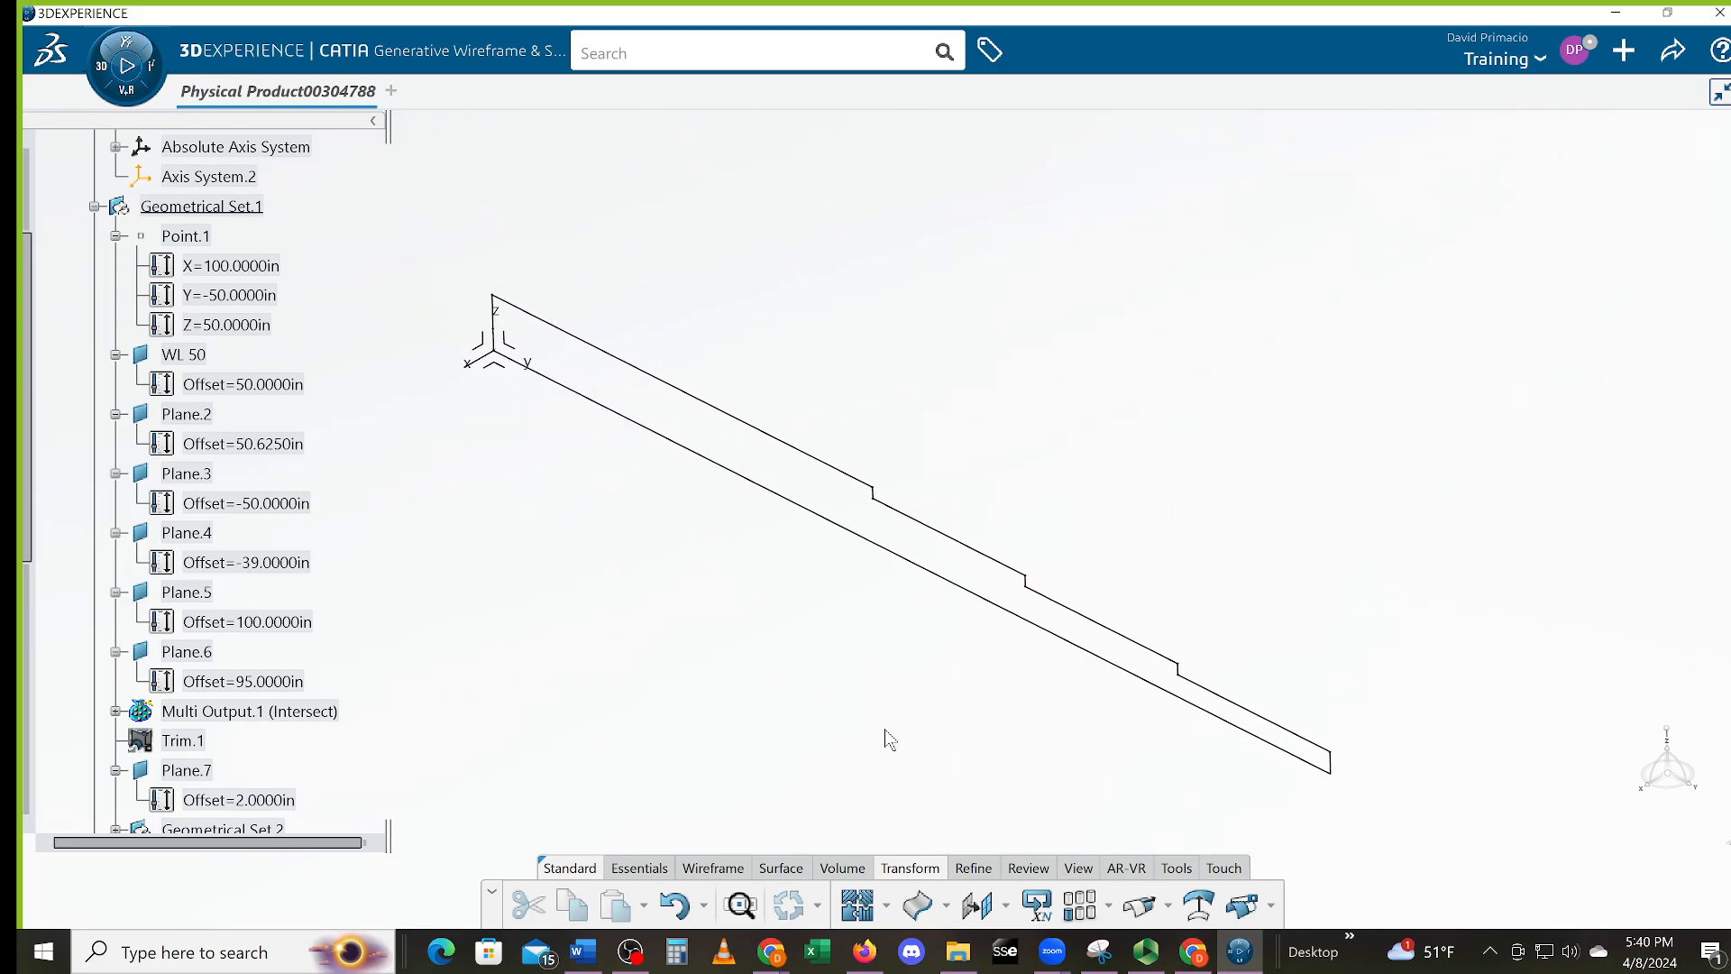
{"action": "key", "text": "ctrl+s"}
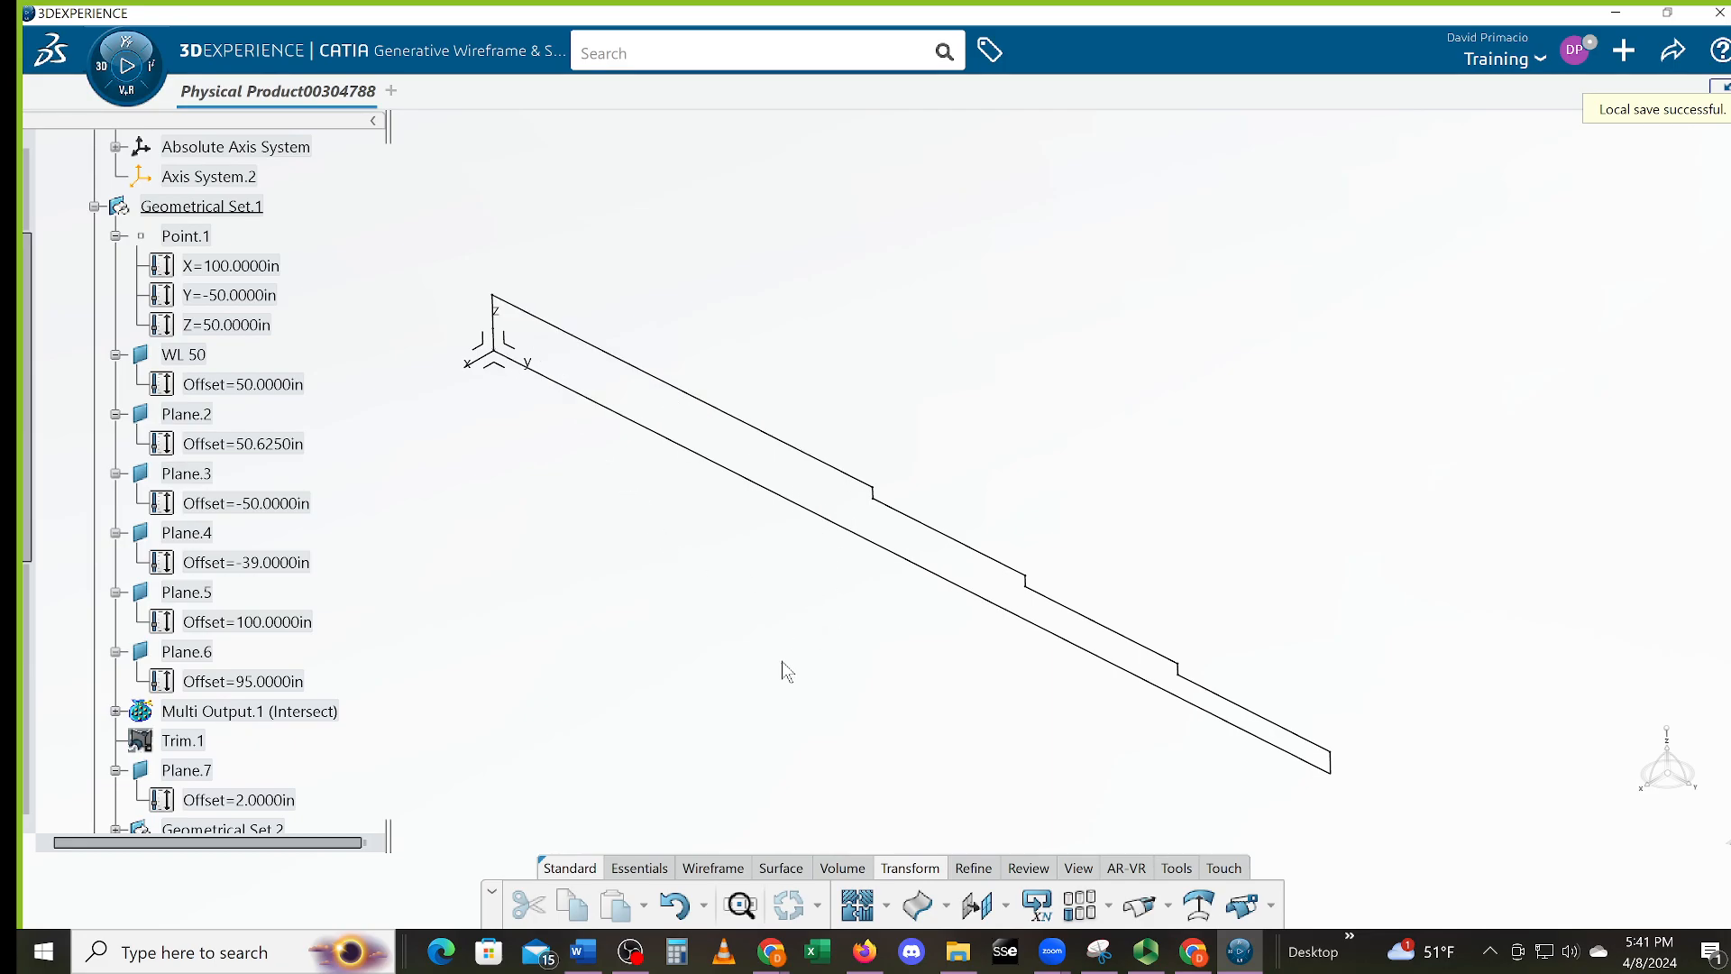
Switch from Wireframe to Surface tools and browse the Extrude and Revolve surface options
{"action": "left_click", "coordinate": [713, 871]}
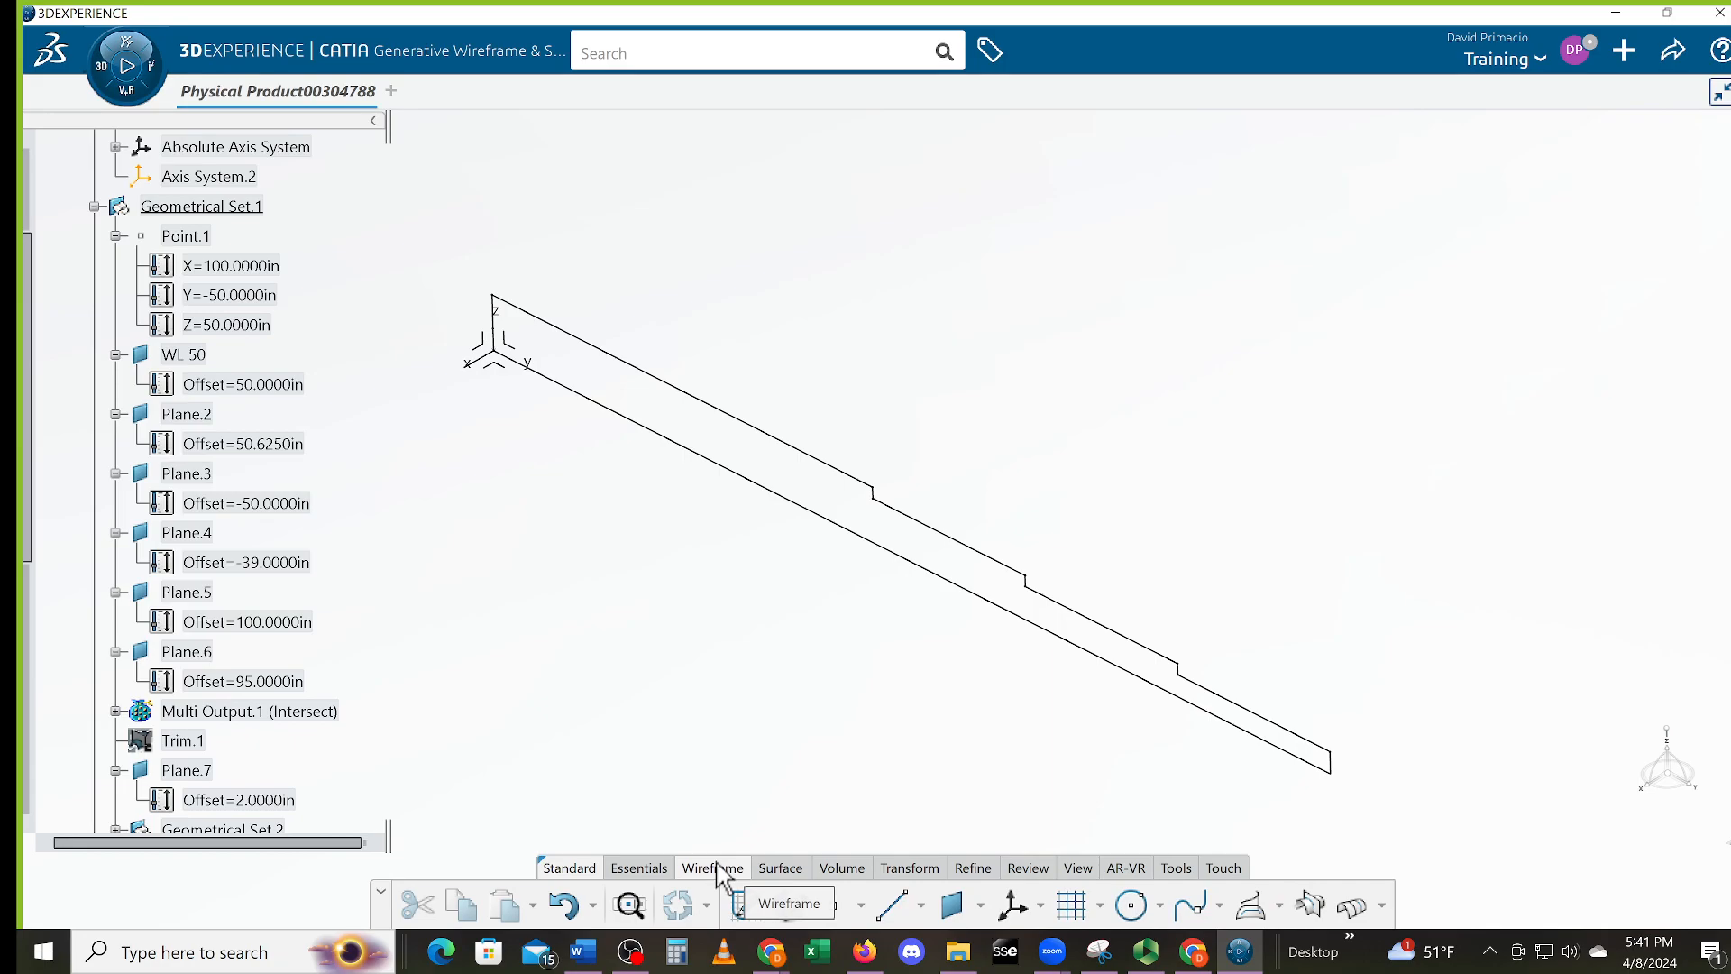
{"action": "left_click", "coordinate": [779, 867]}
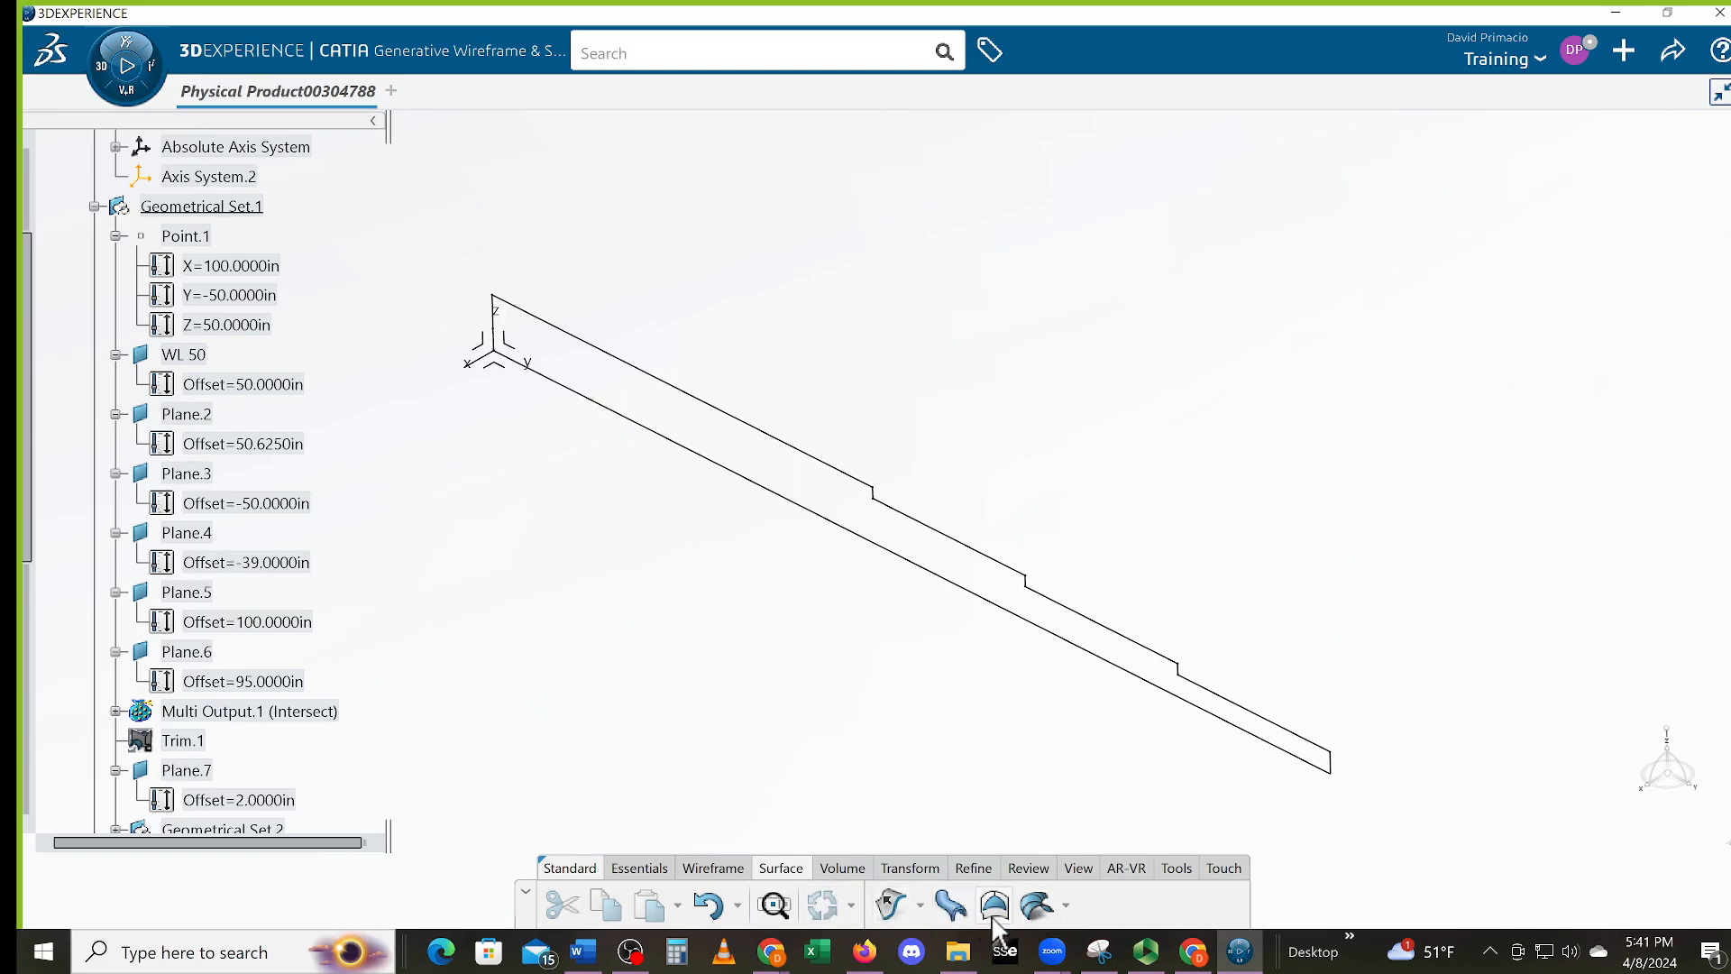
{"action": "left_click", "coordinate": [921, 908]}
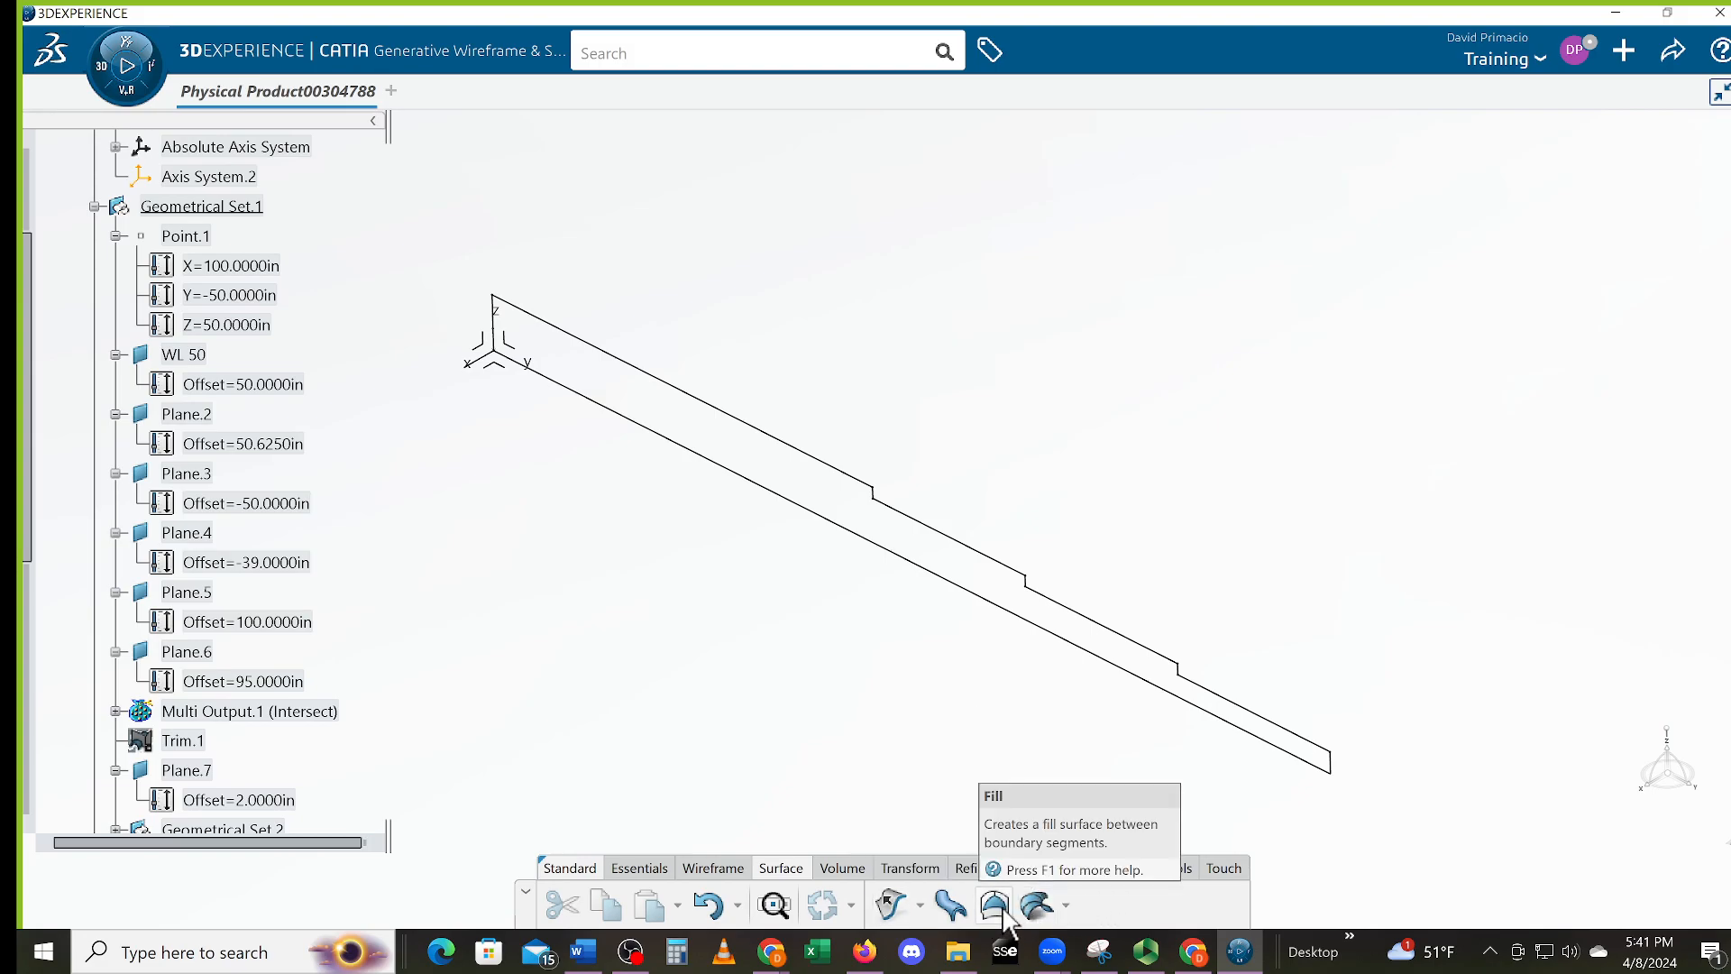
{"action": "left_click", "coordinate": [1001, 916]}
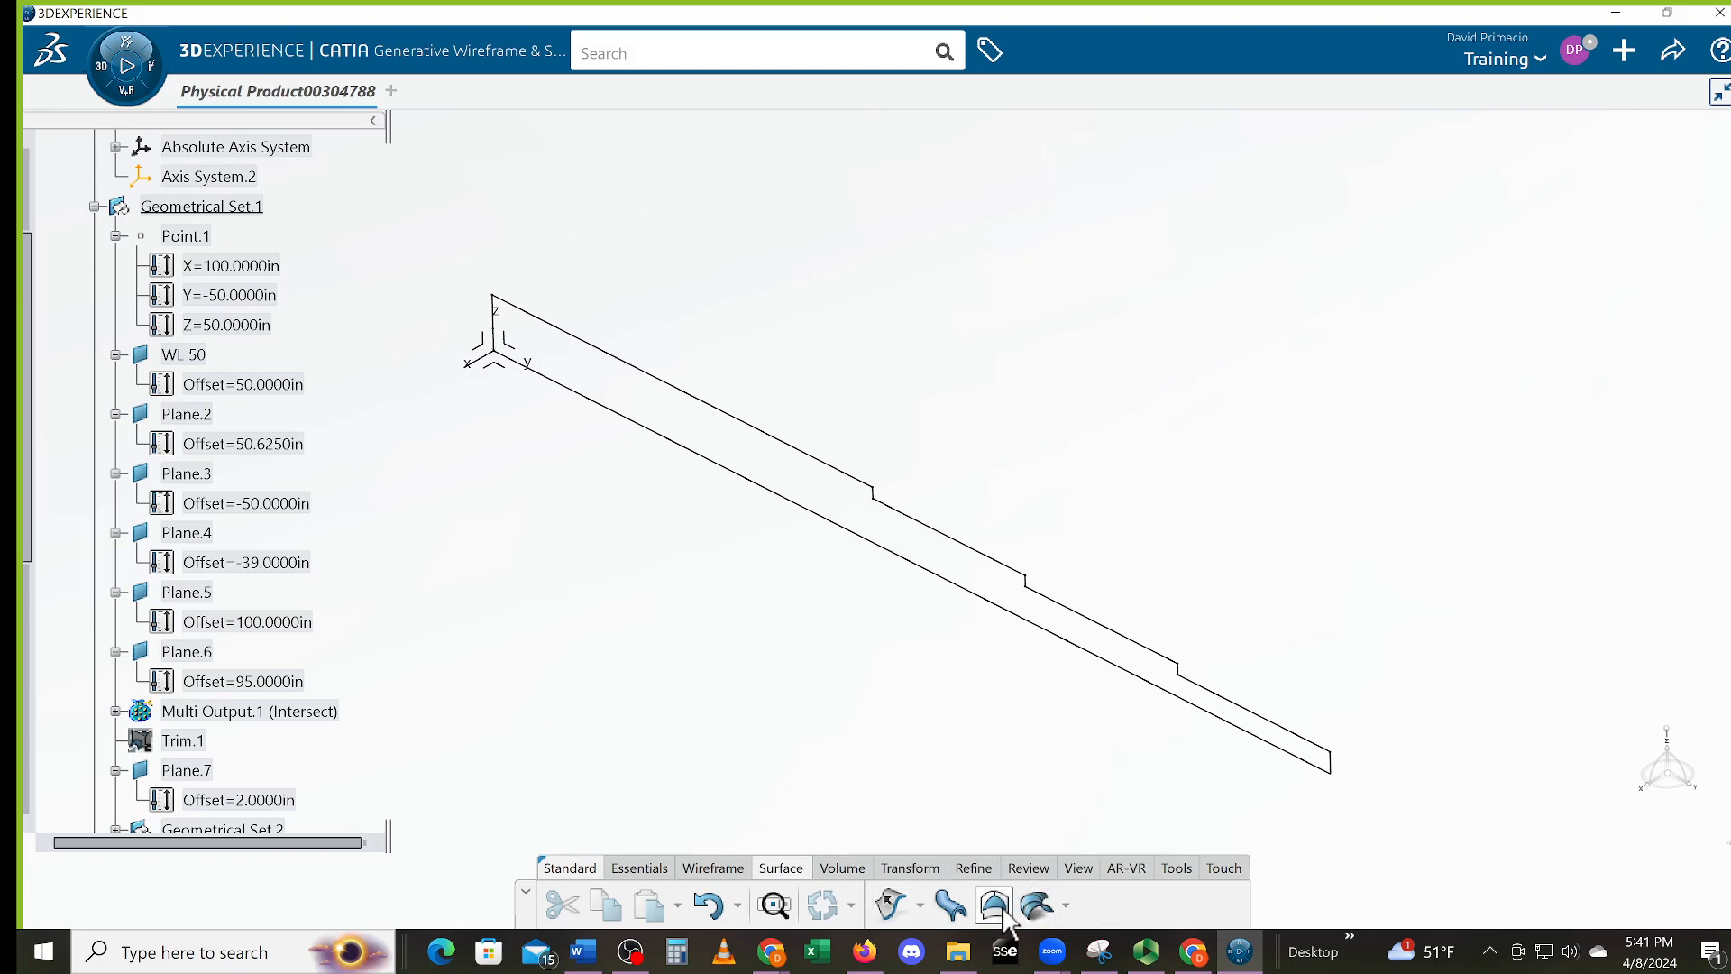
{"action": "left_click", "coordinate": [1013, 612]}
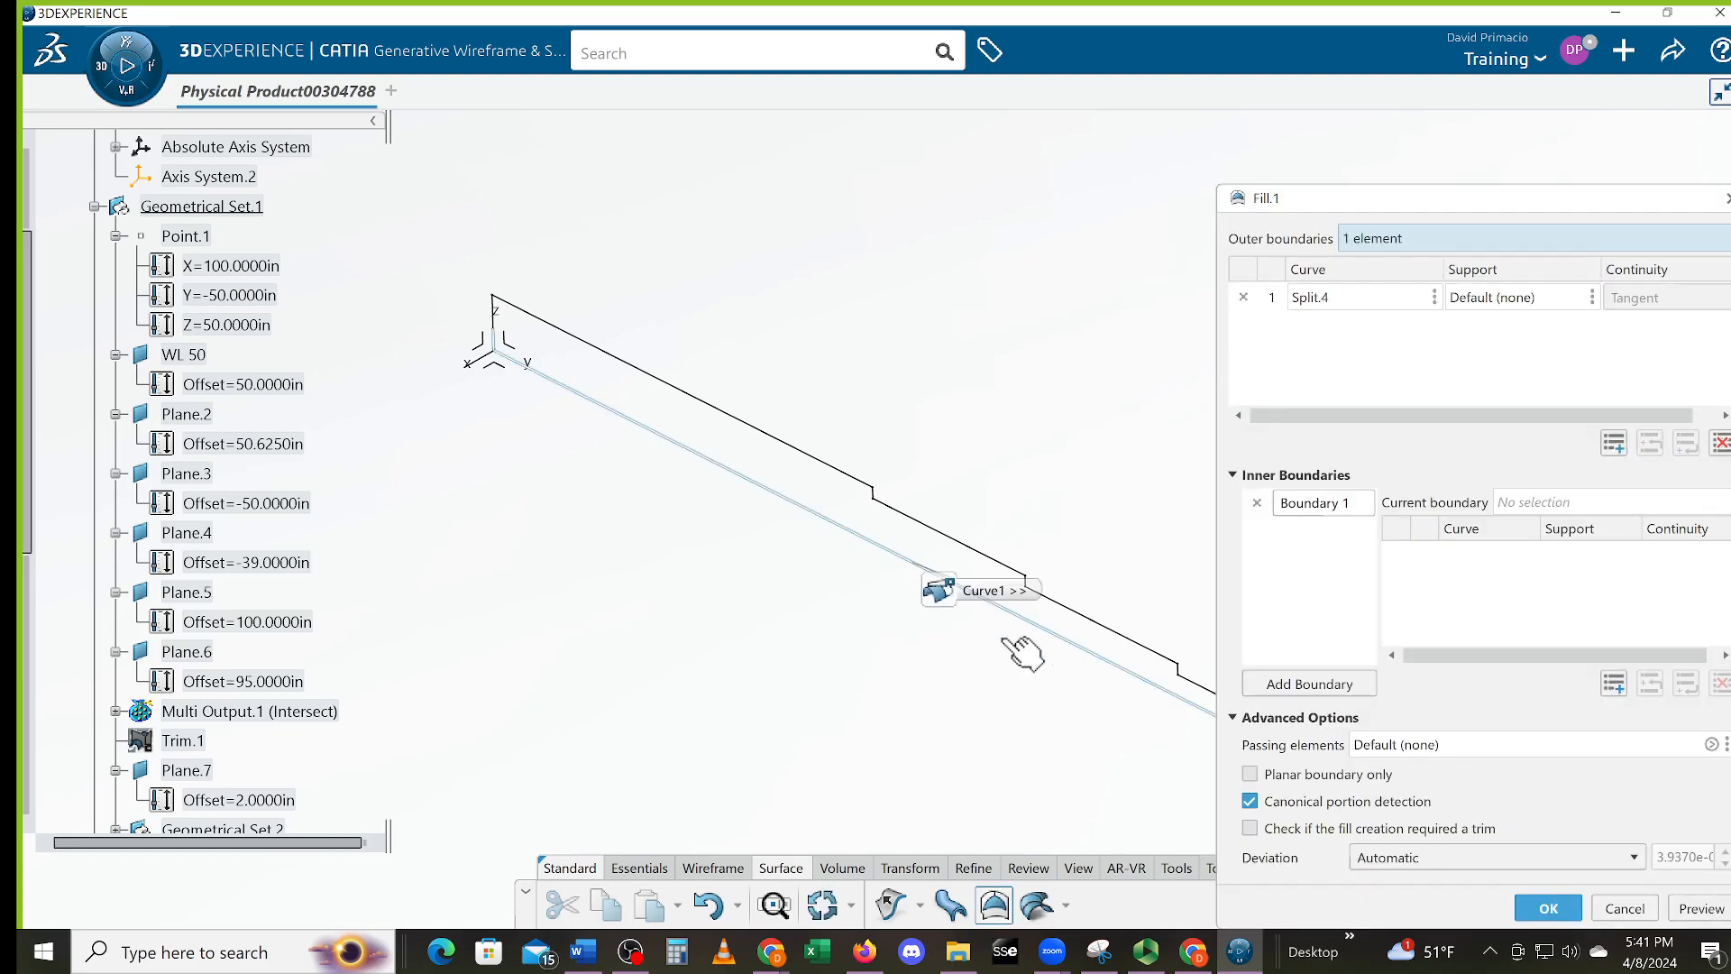
{"action": "middle_click_drag", "start_coordinate": [941, 672], "coordinate": [852, 675]}
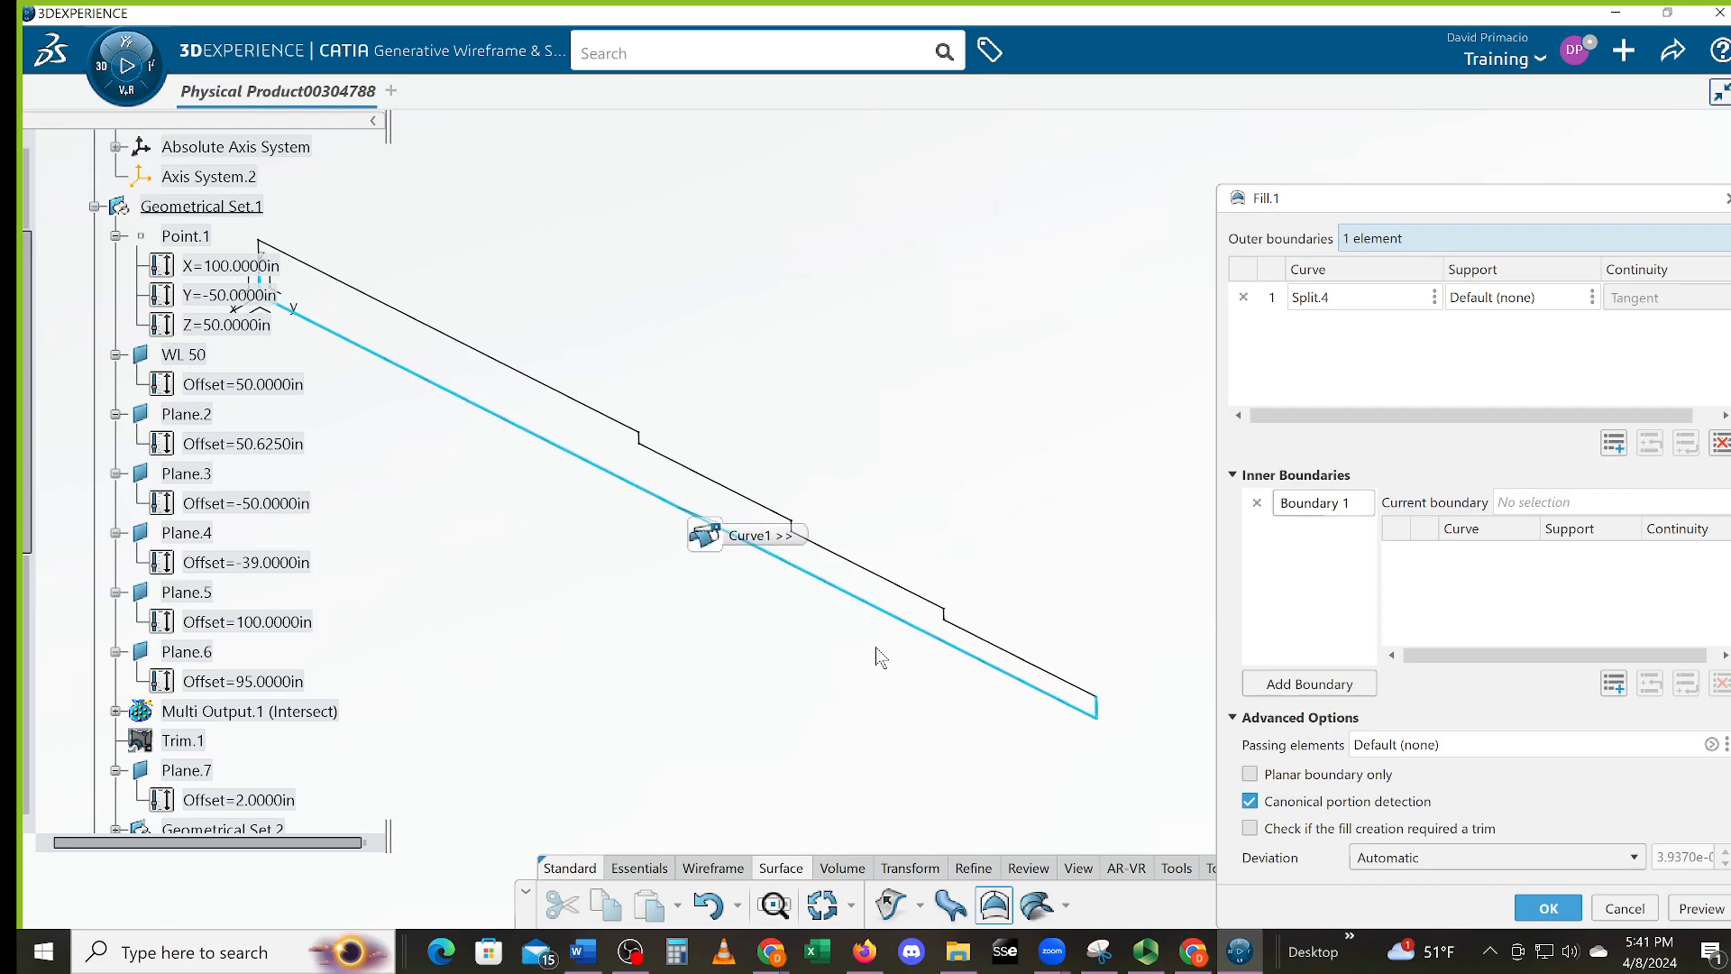
{"action": "middle_click_drag", "start_coordinate": [741, 614], "coordinate": [829, 656]}
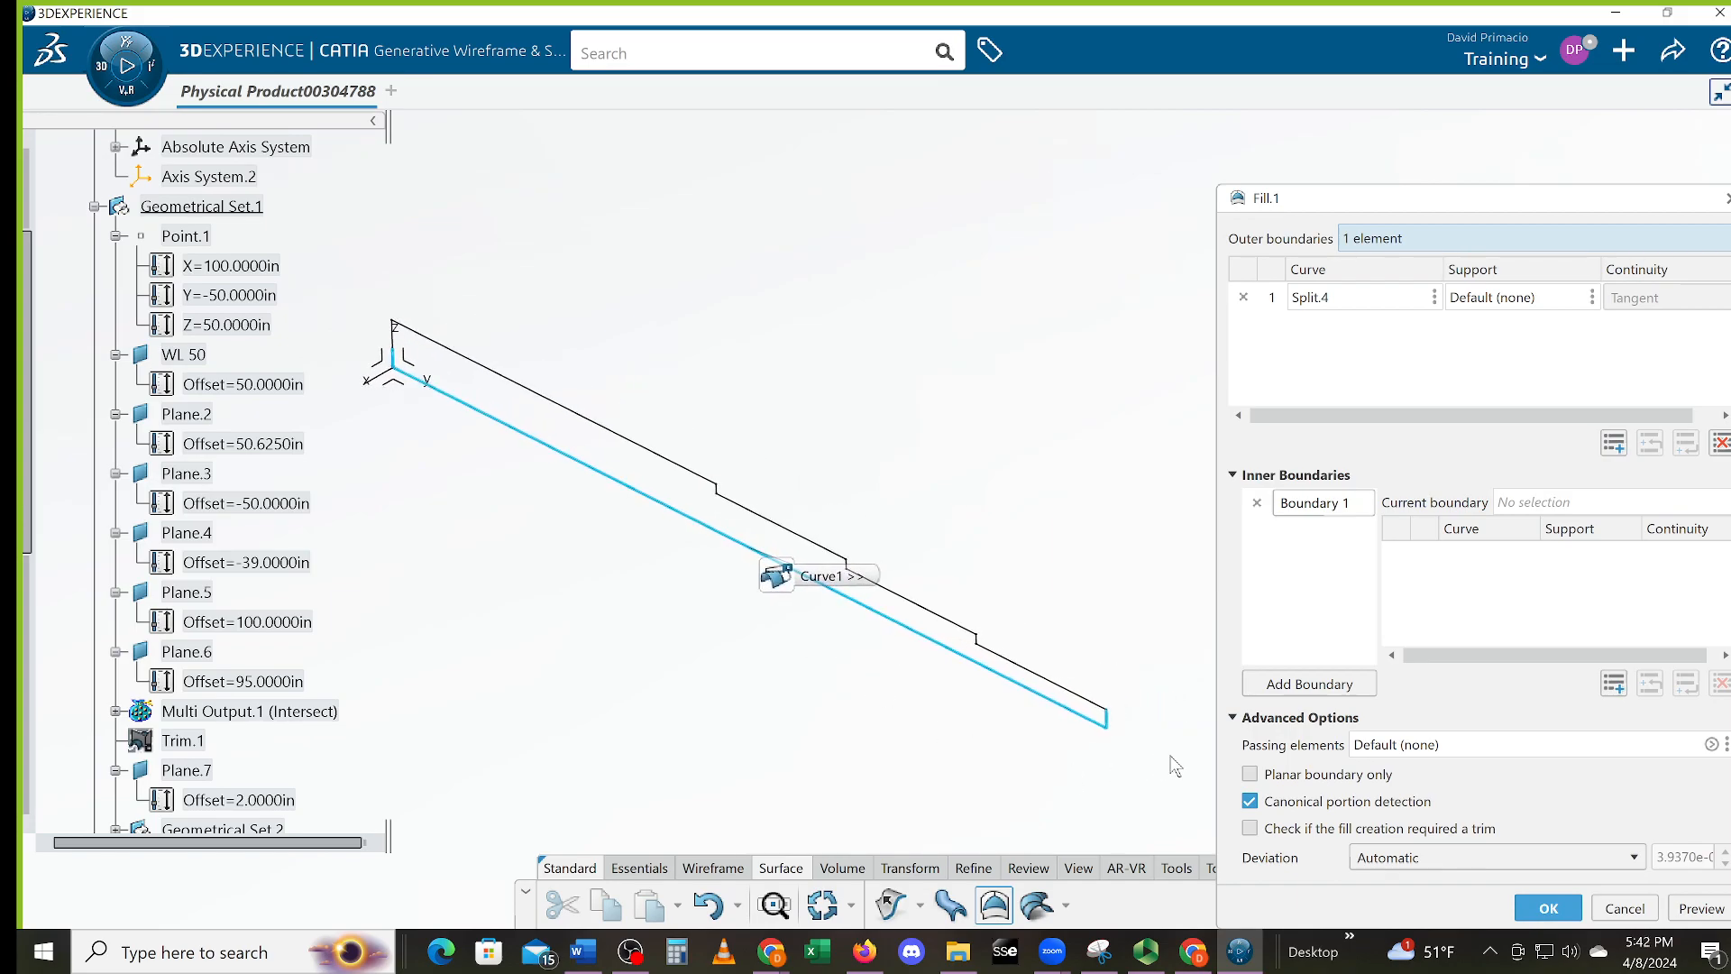
{"action": "right_click", "coordinate": [1088, 725]}
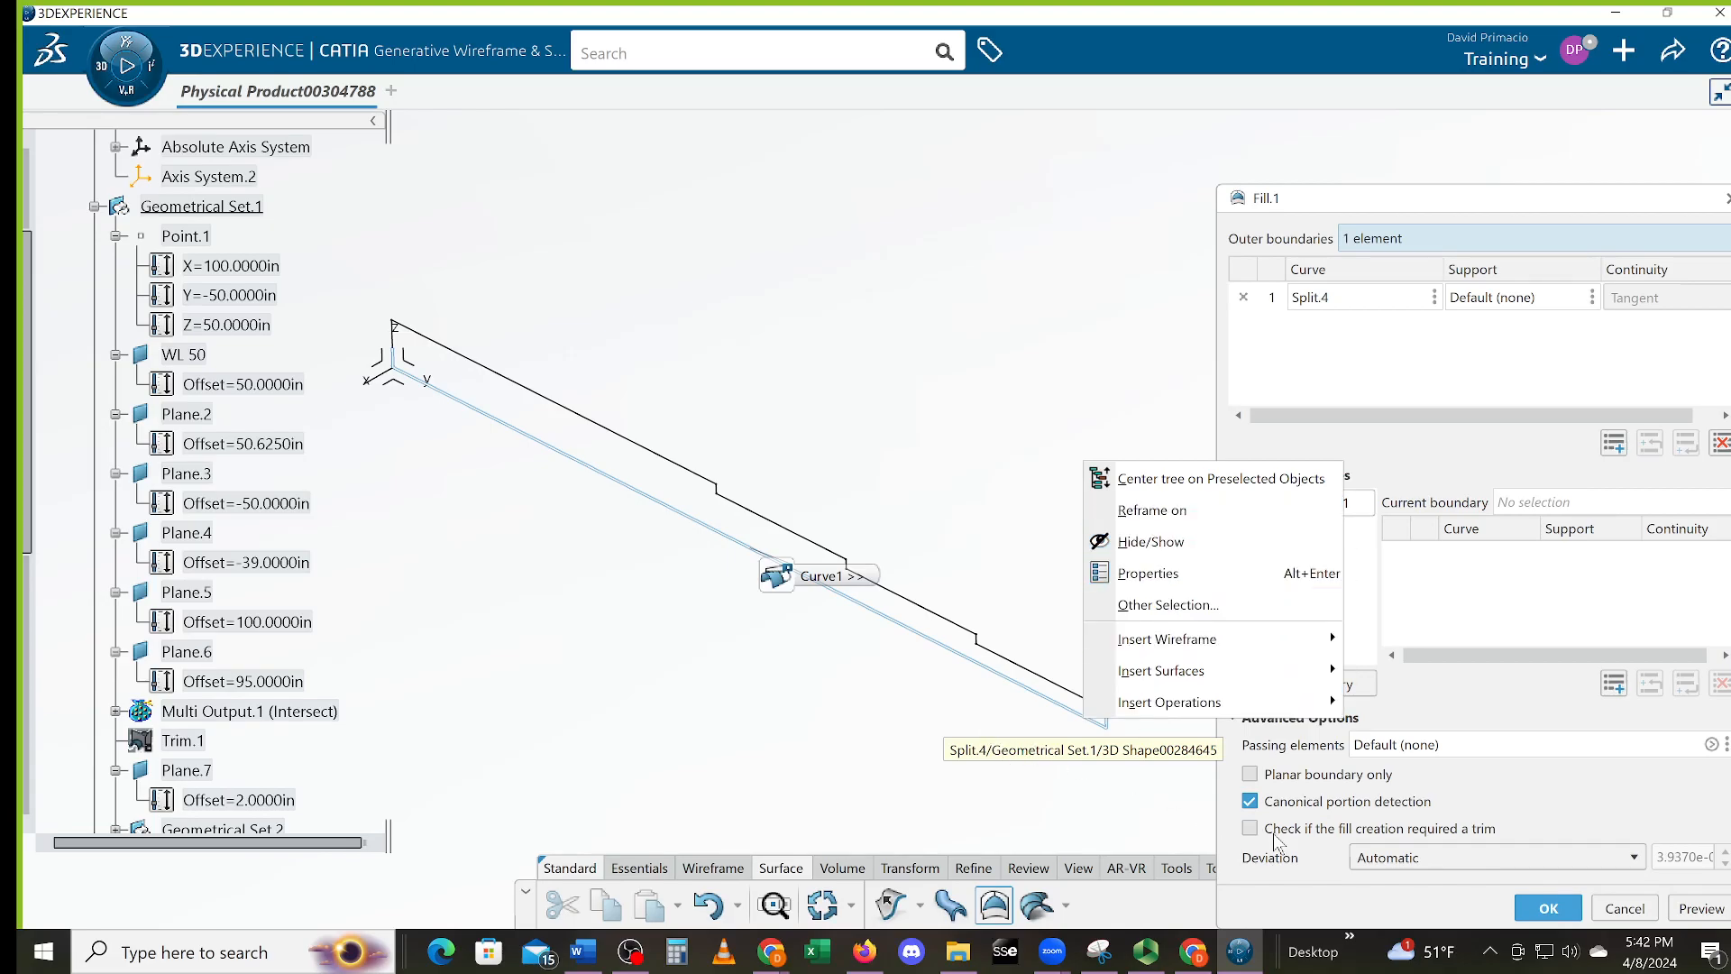
{"action": "left_click", "coordinate": [1619, 920]}
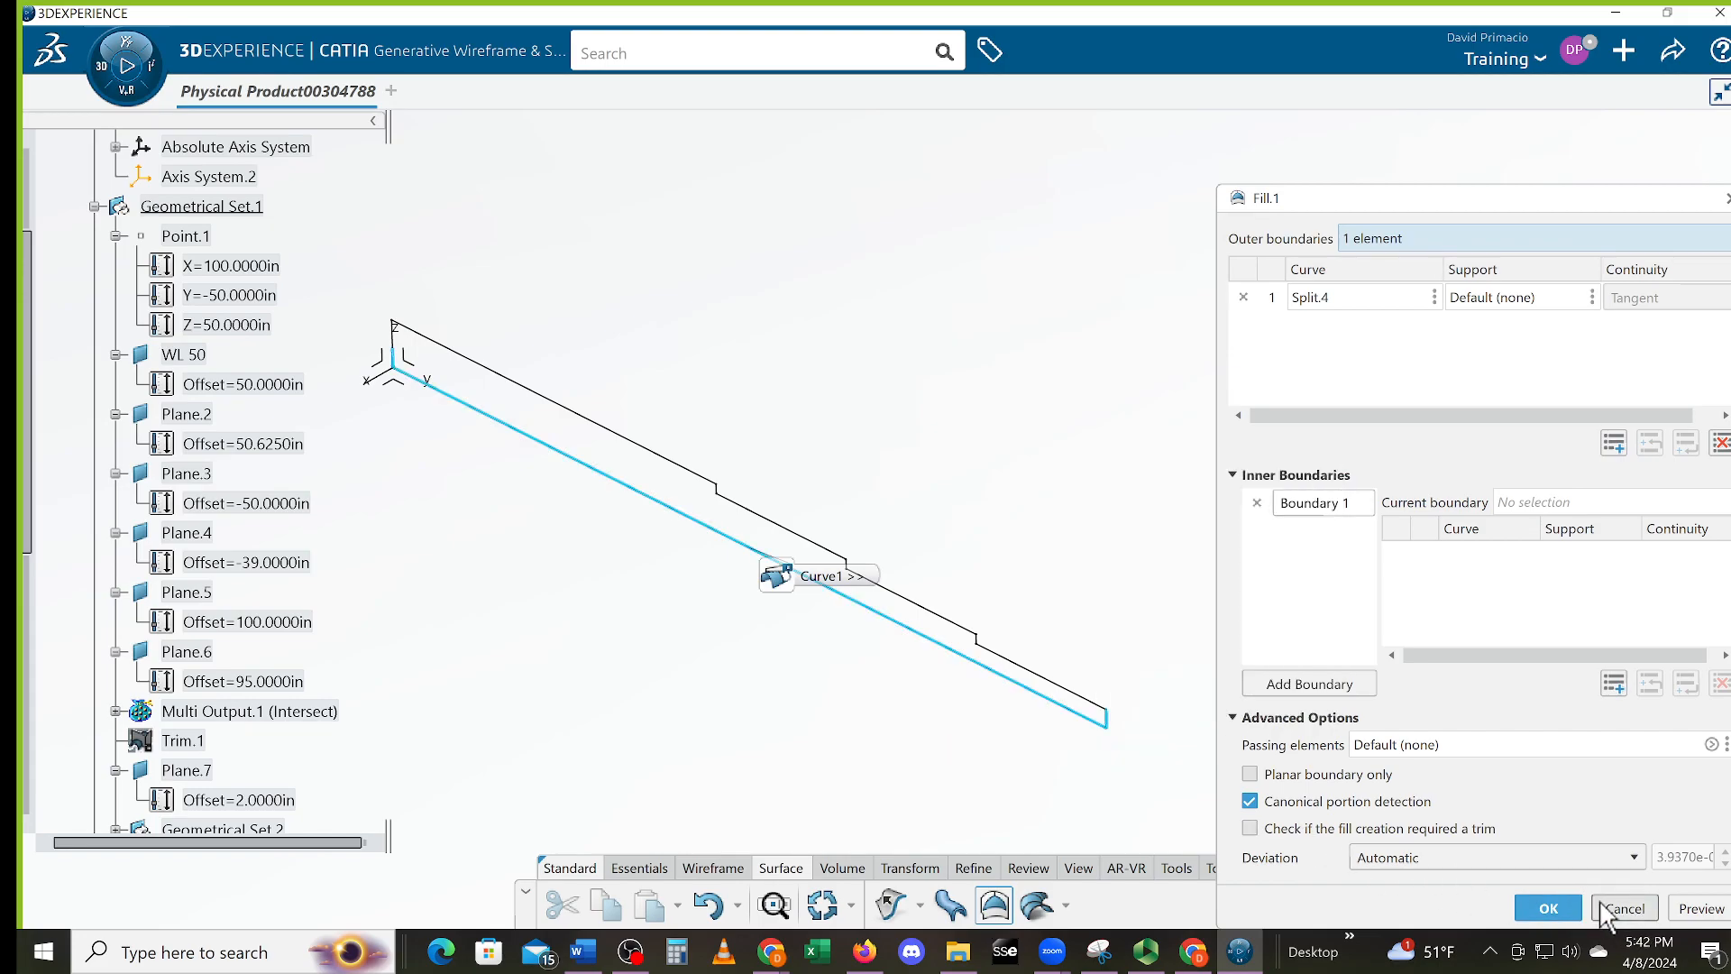
{"action": "left_click", "coordinate": [1624, 908]}
{"action": "right_click", "coordinate": [974, 665]}
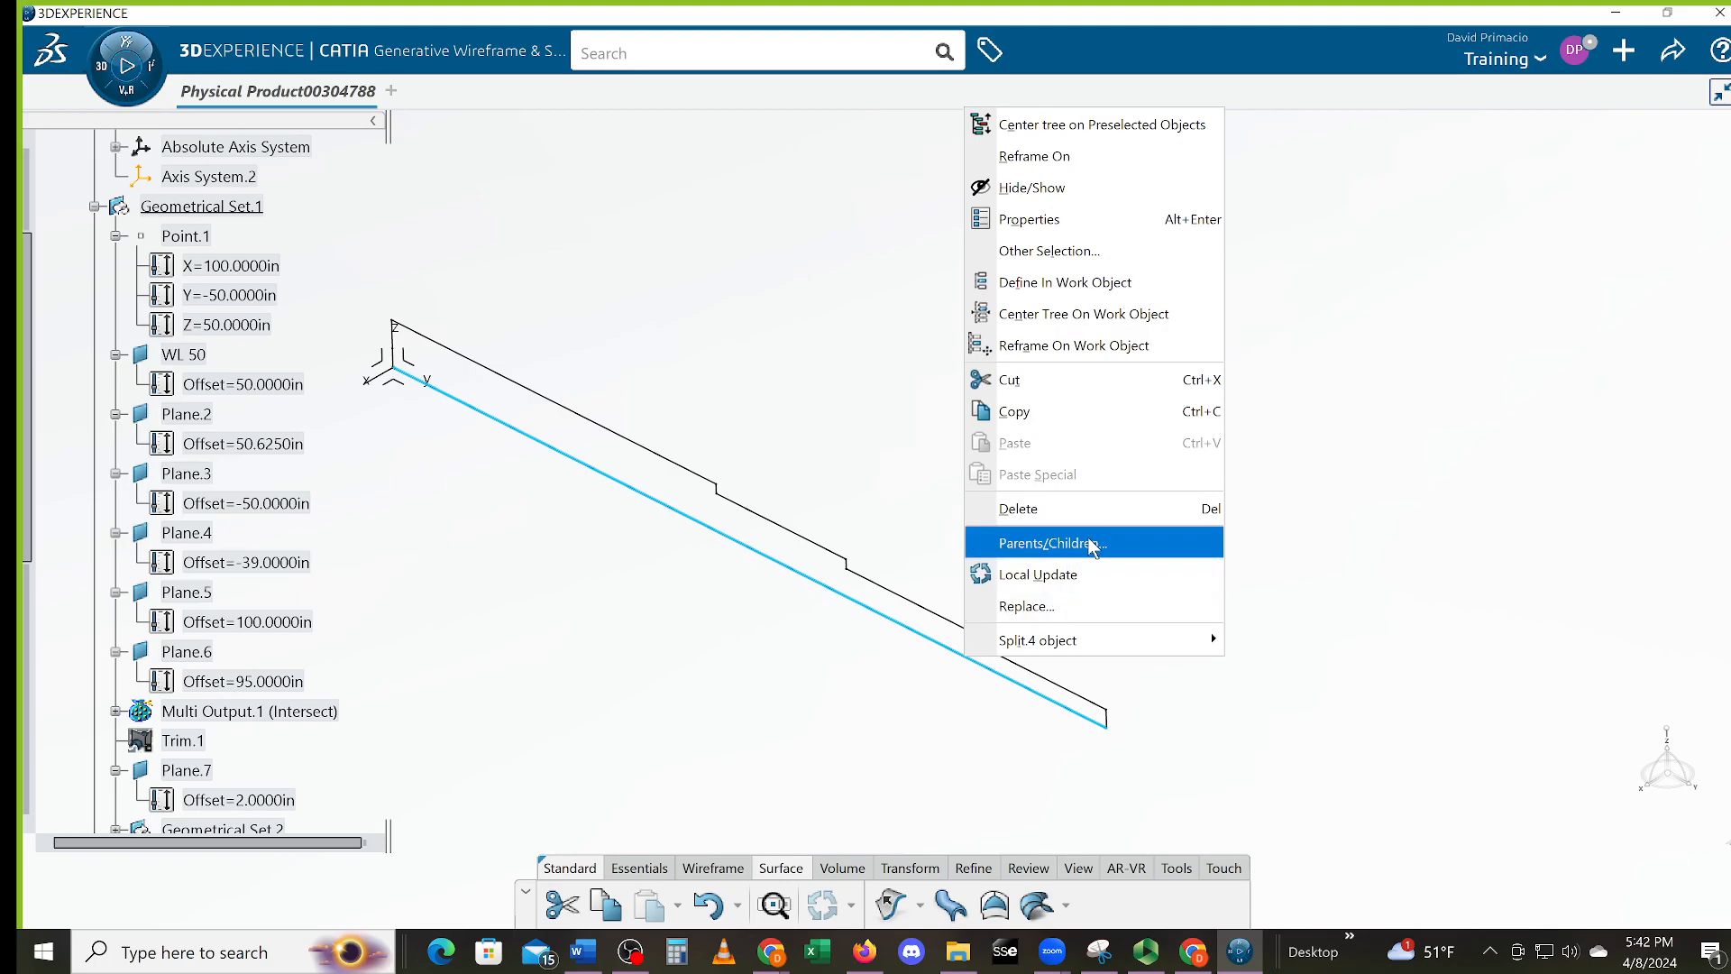
{"action": "mouse_move", "coordinate": [1207, 637]}
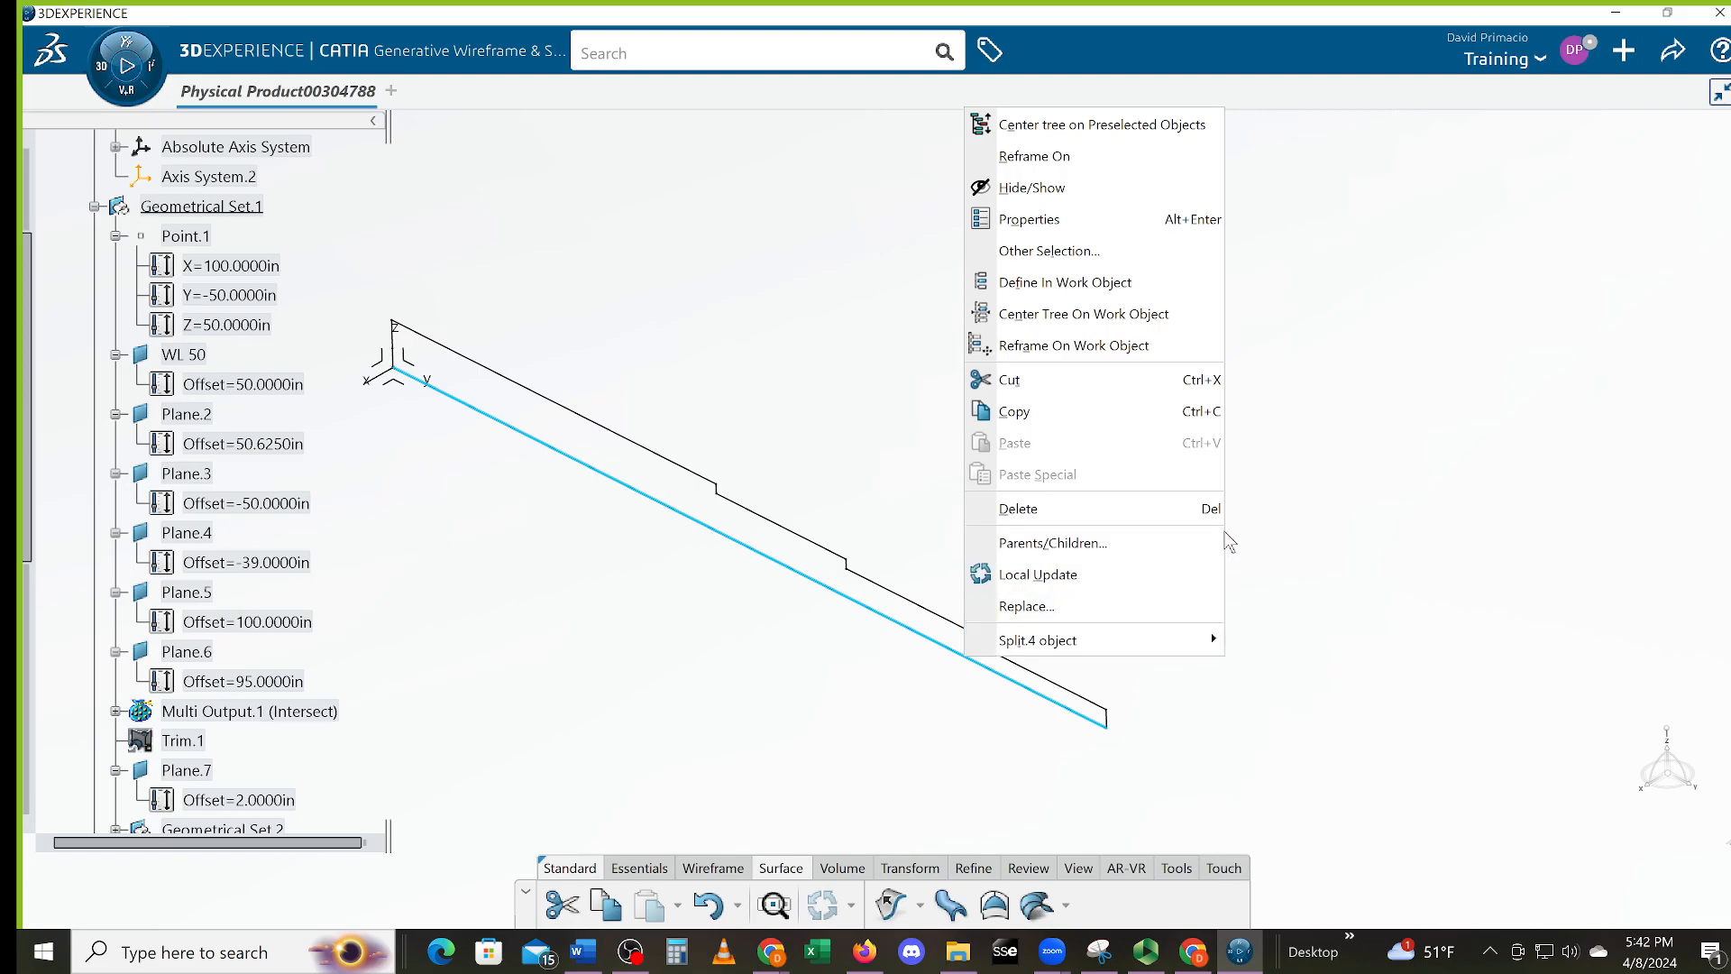
{"action": "left_click", "coordinate": [902, 708]}
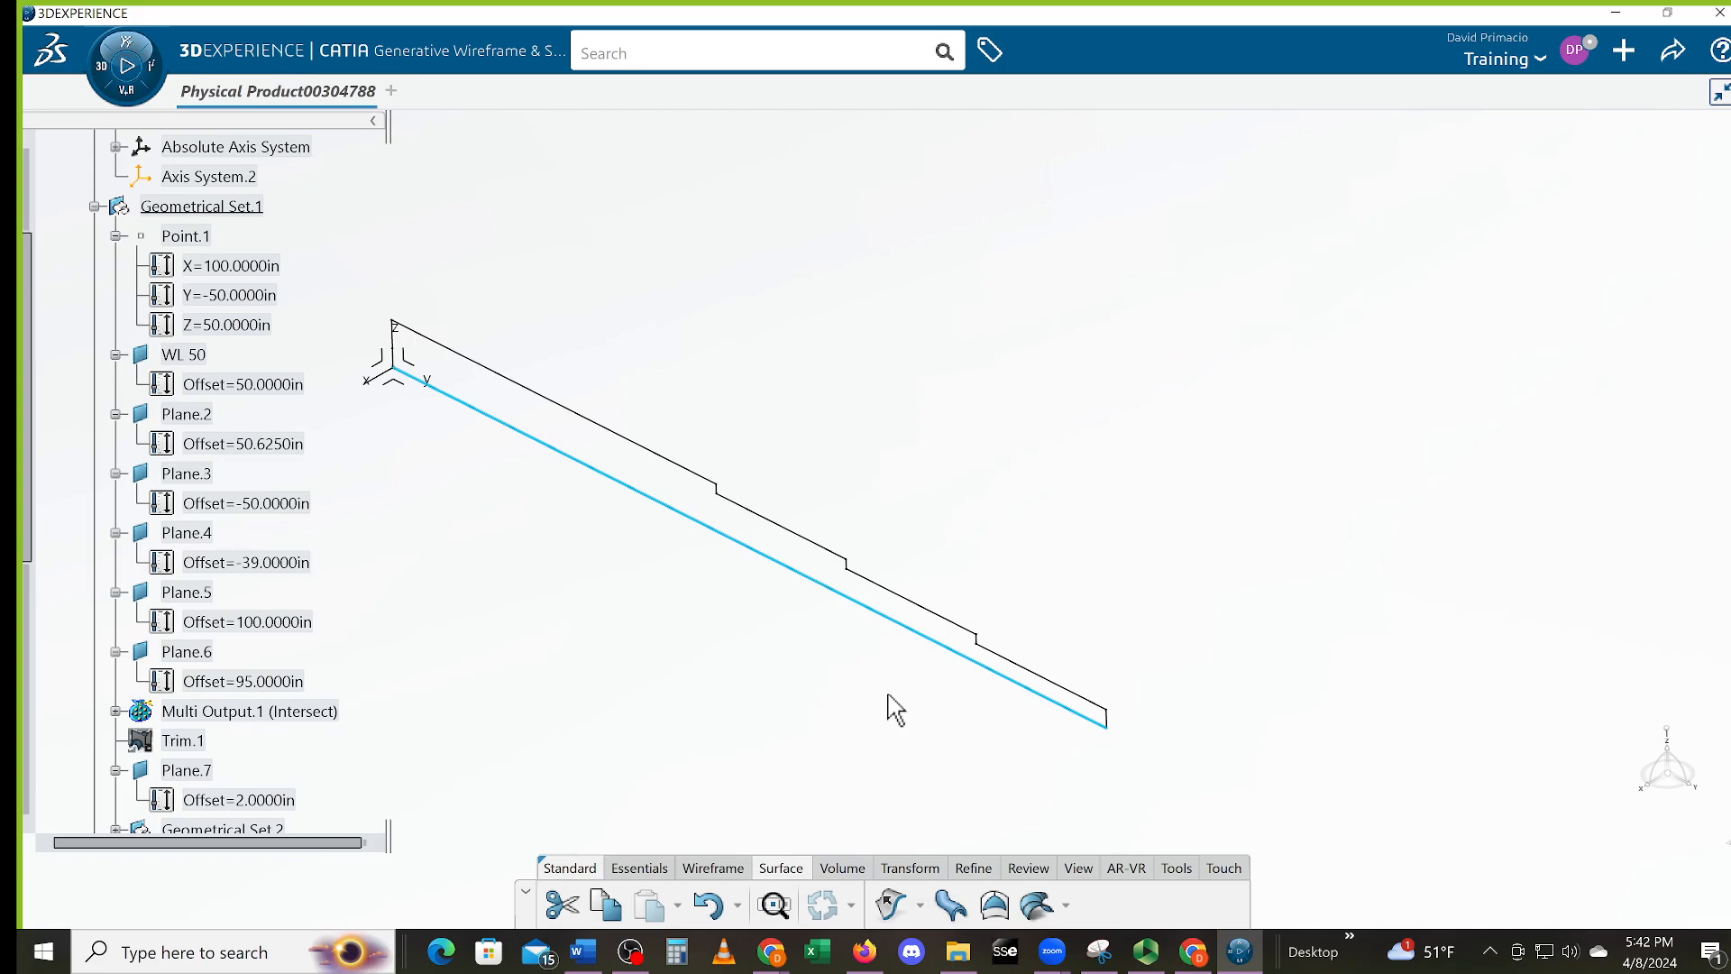
{"action": "left_click", "coordinate": [995, 905]}
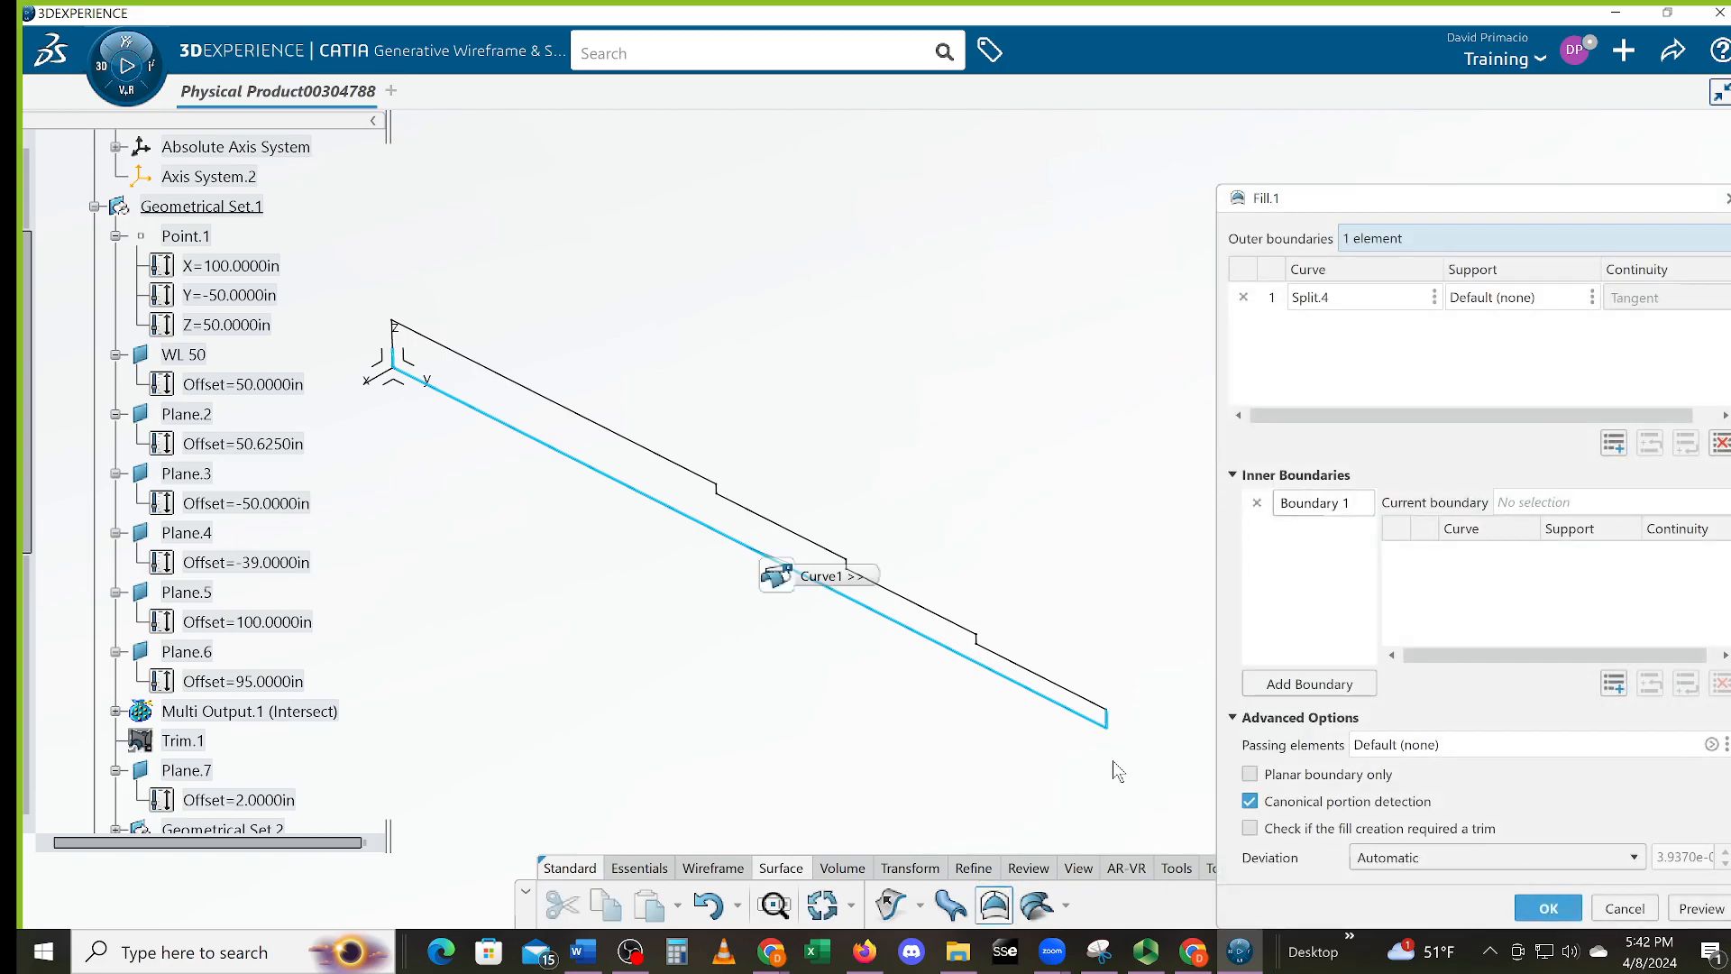
{"action": "left_click_drag", "start_coordinate": [1141, 767], "coordinate": [375, 327]}
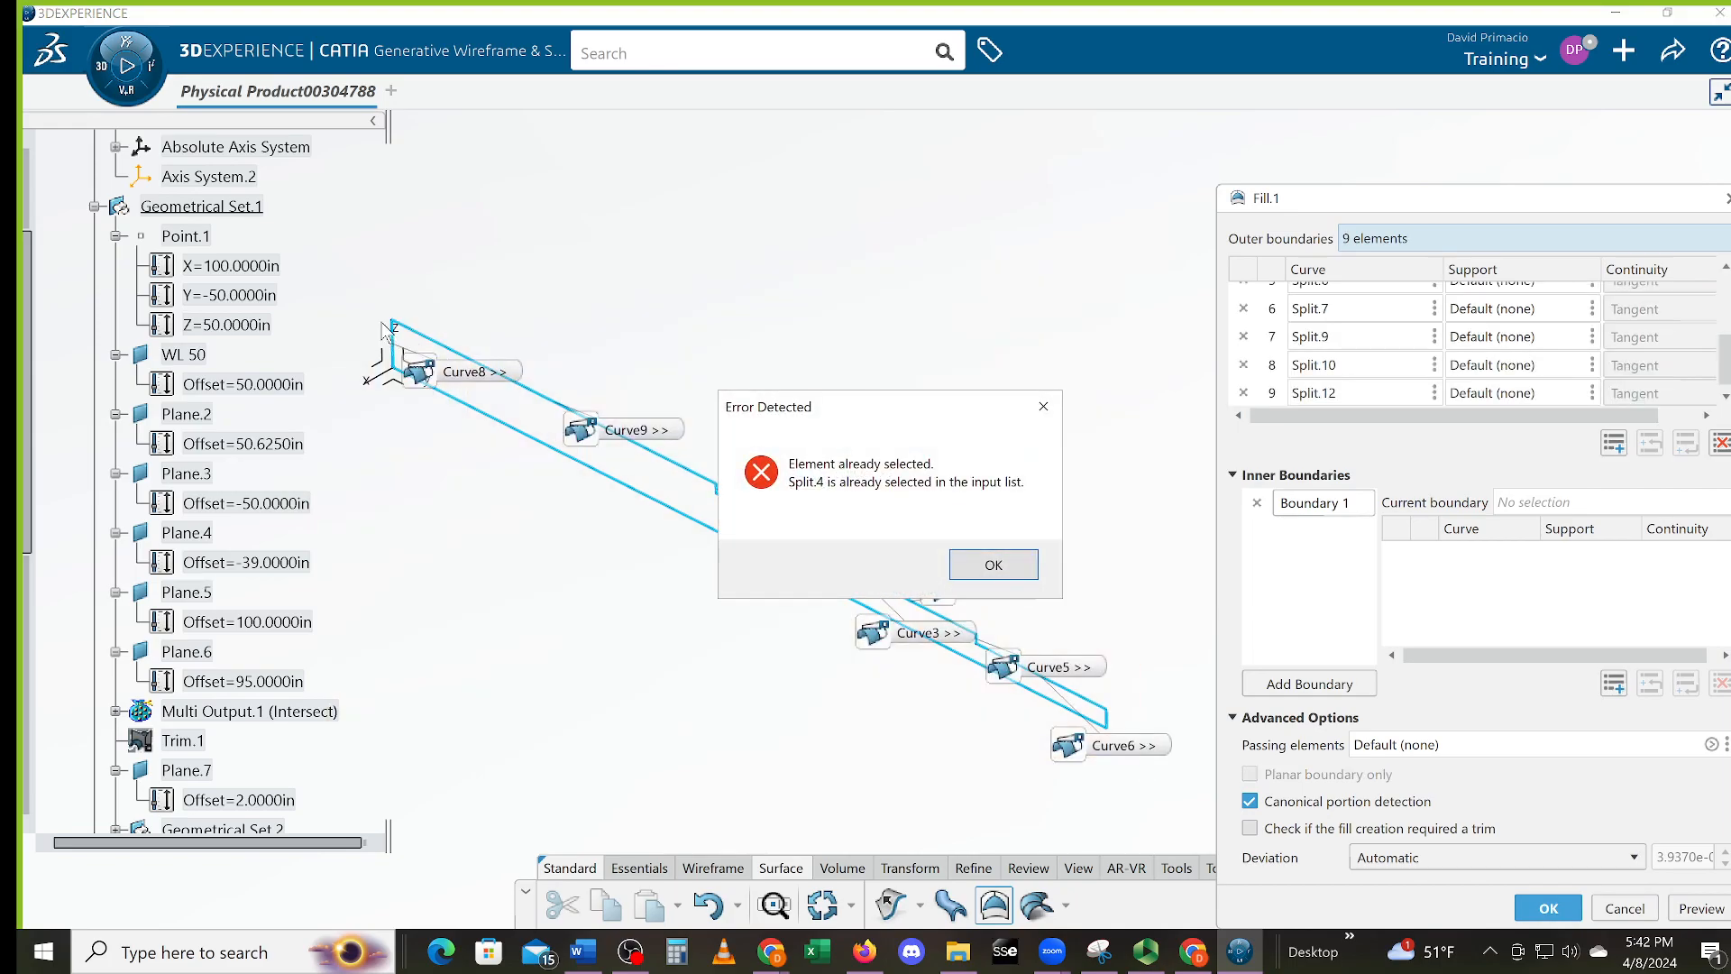
{"action": "left_click", "coordinate": [994, 566]}
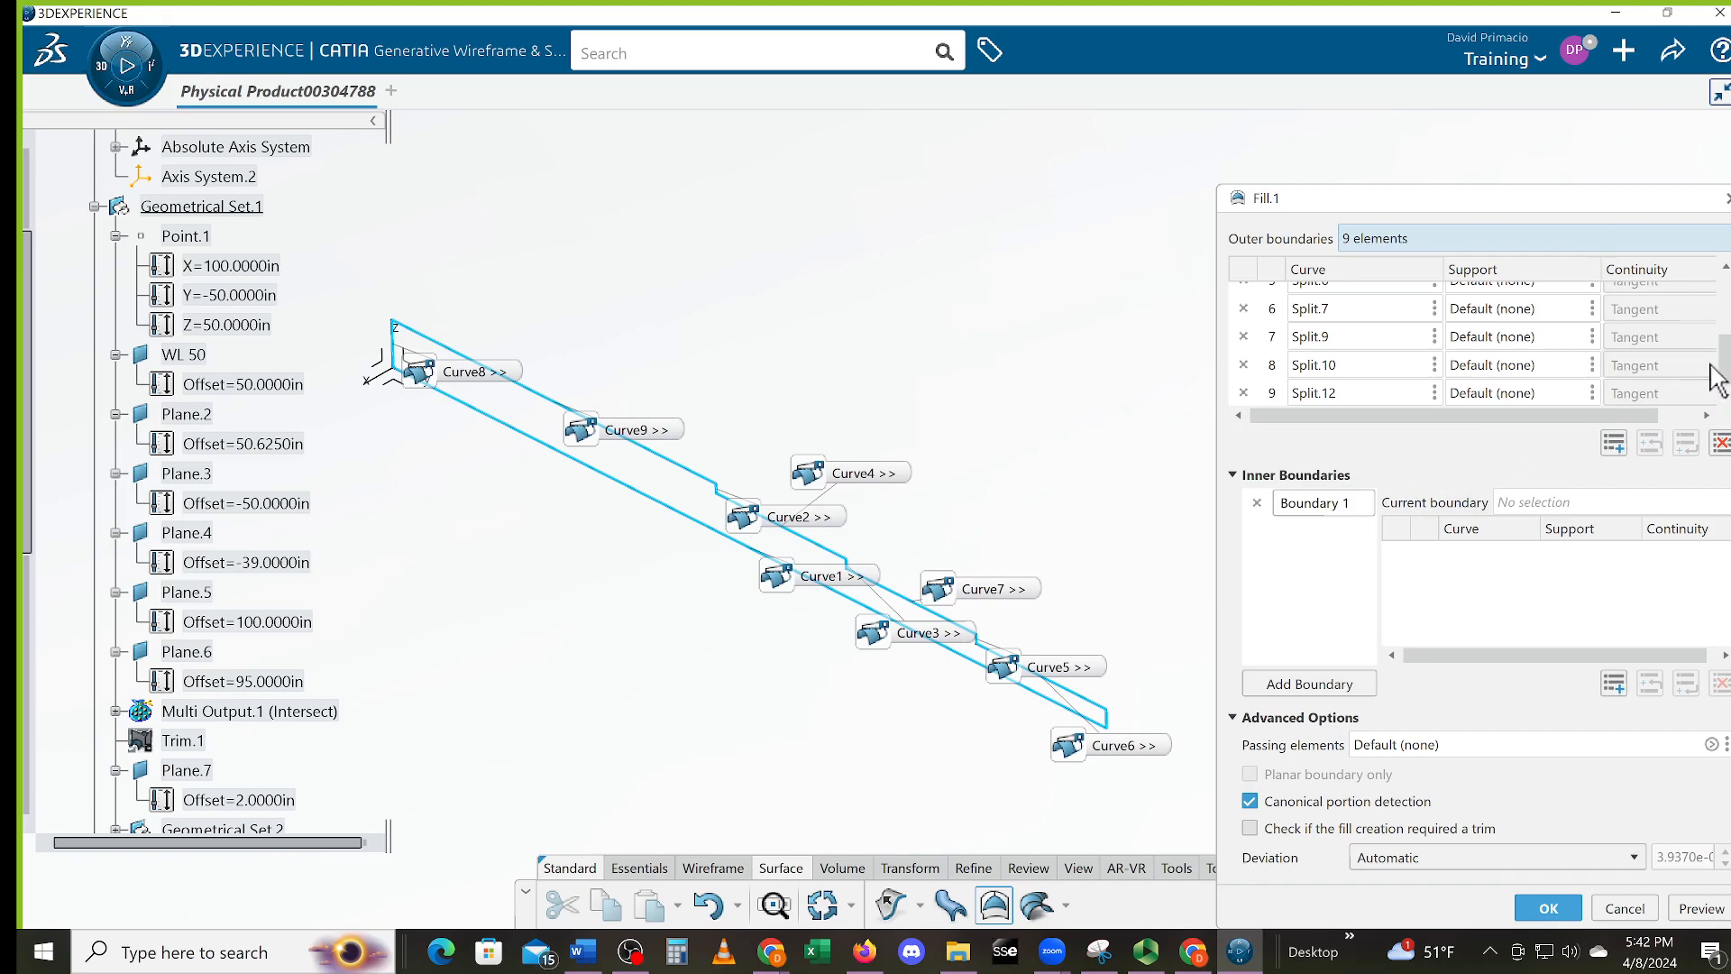
{"action": "left_click_drag", "start_coordinate": [1723, 369], "coordinate": [1720, 302]}
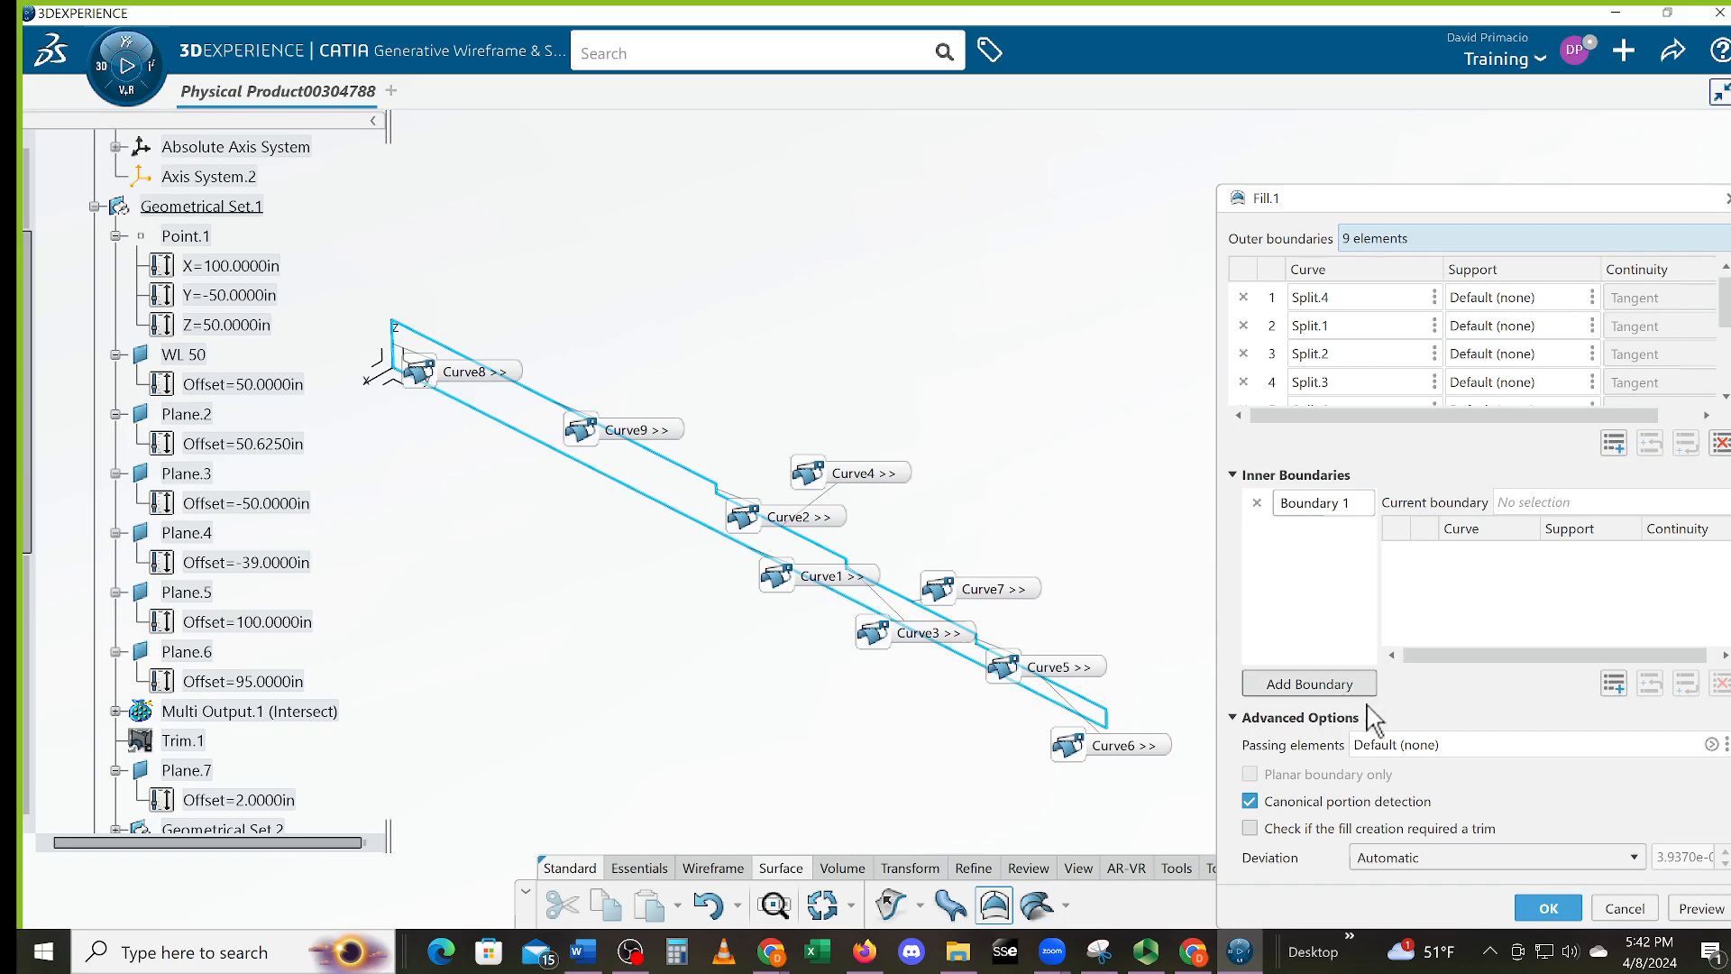
{"action": "left_click", "coordinate": [1544, 909]}
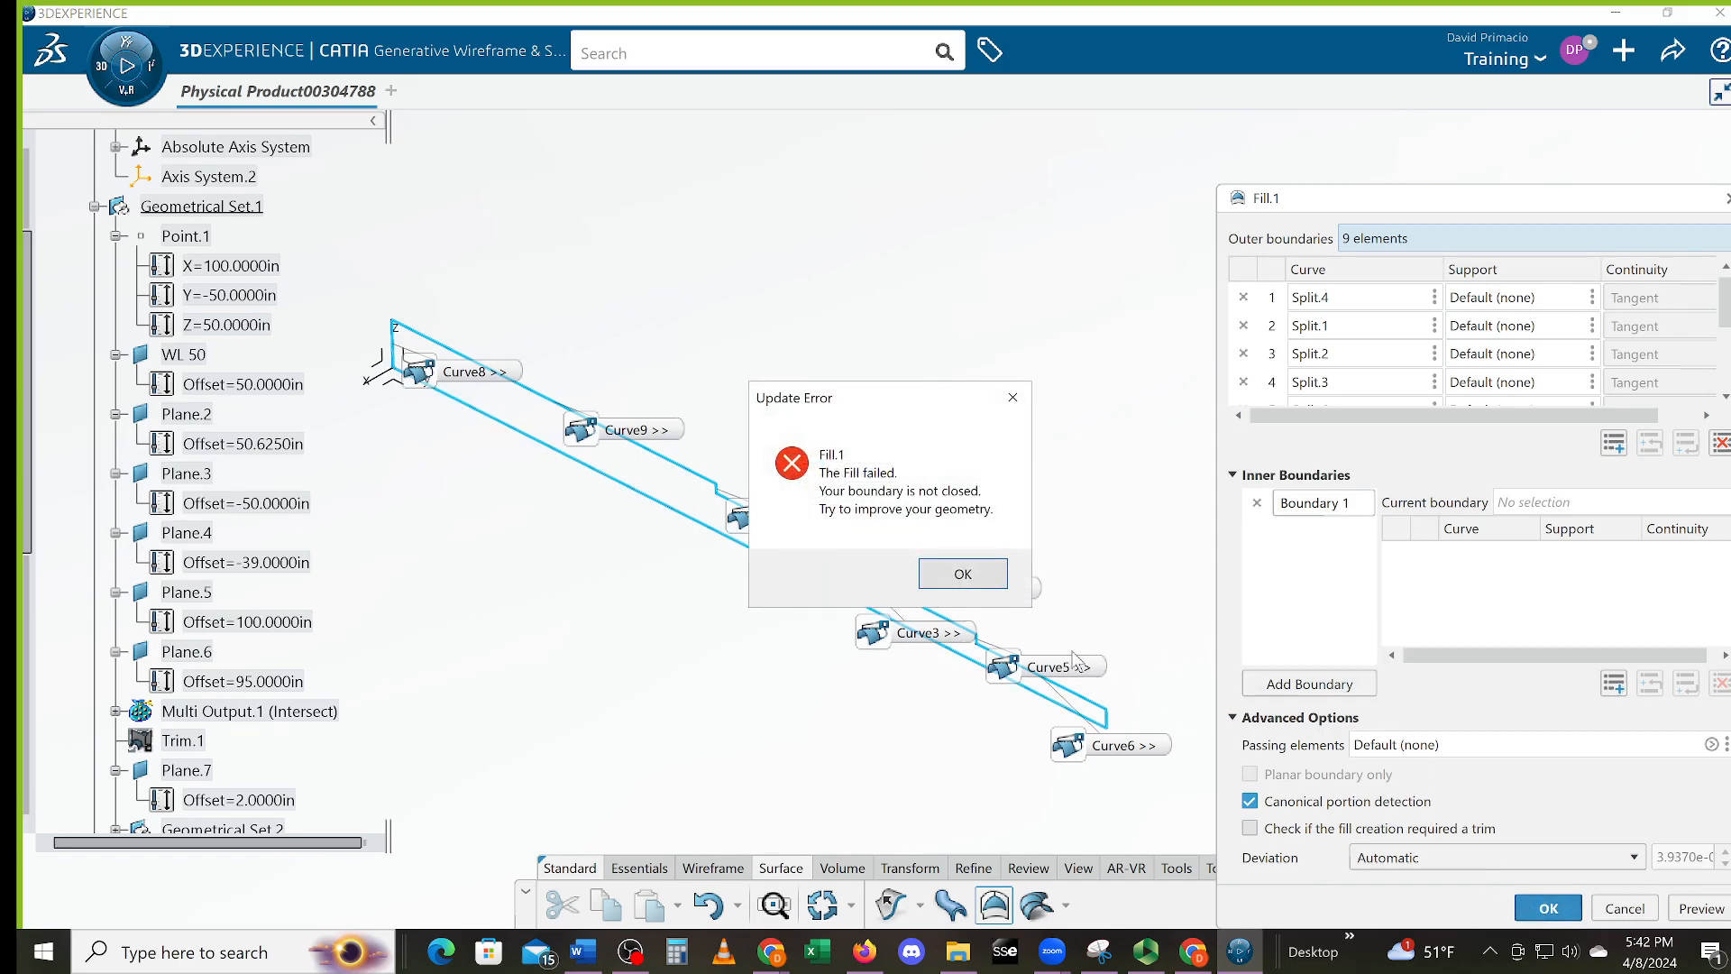
{"action": "left_click", "coordinate": [963, 575]}
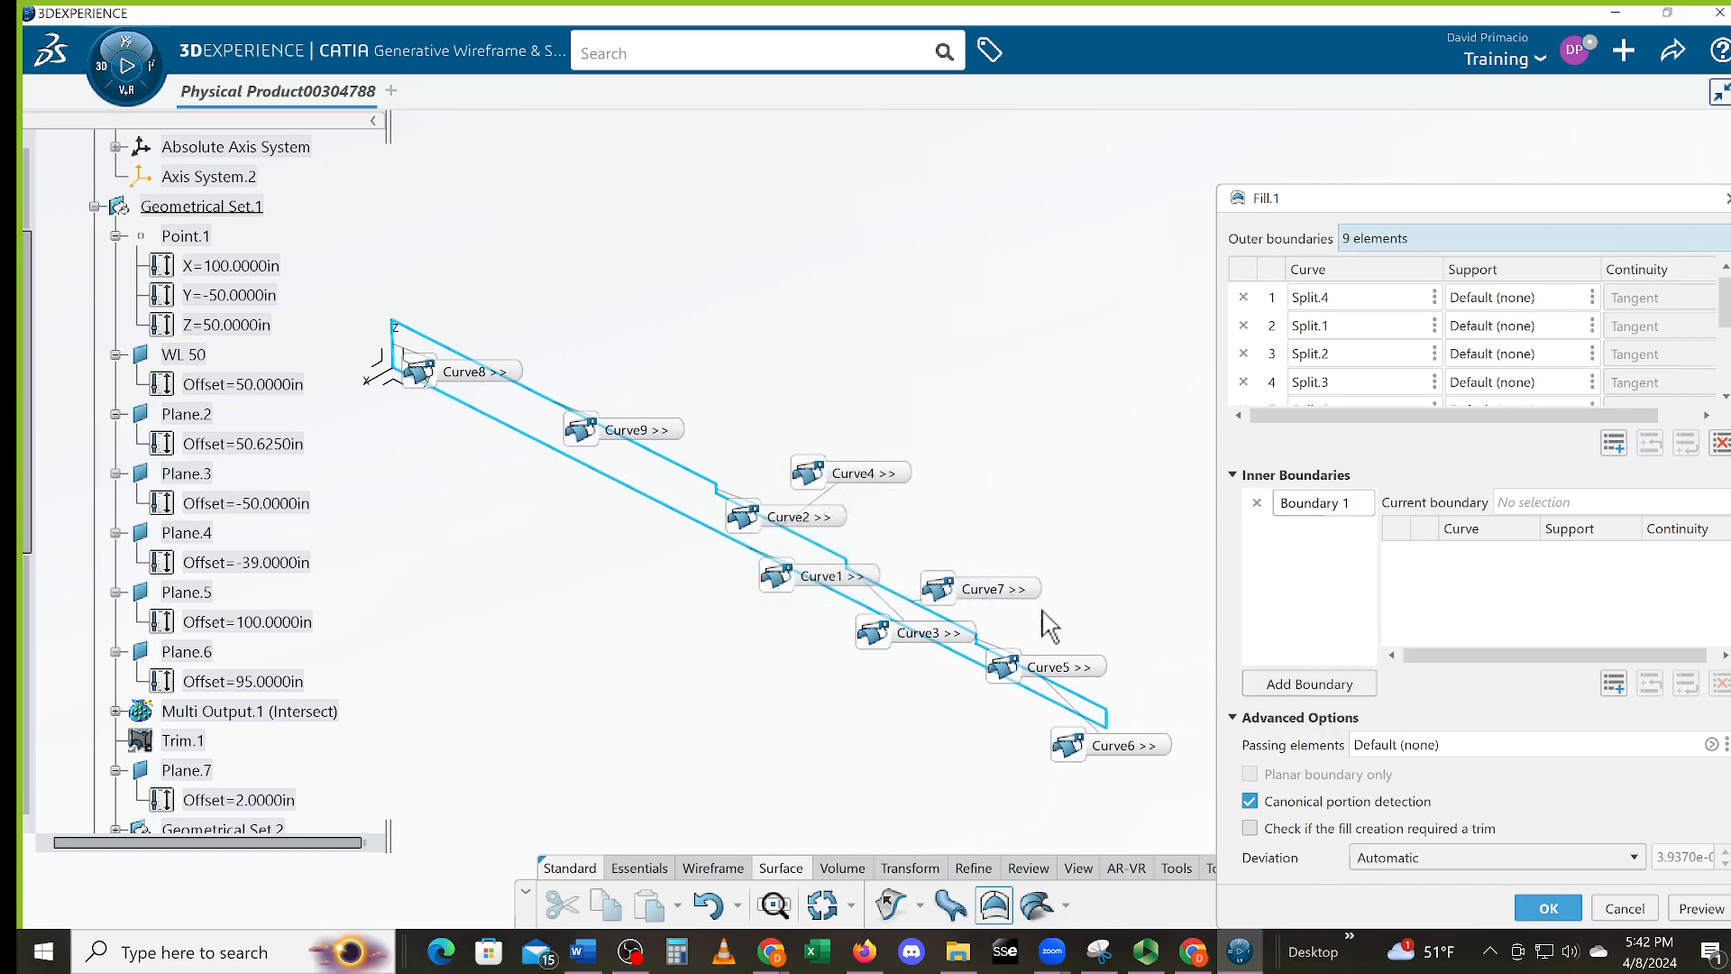
{"action": "left_click", "coordinate": [1683, 909]}
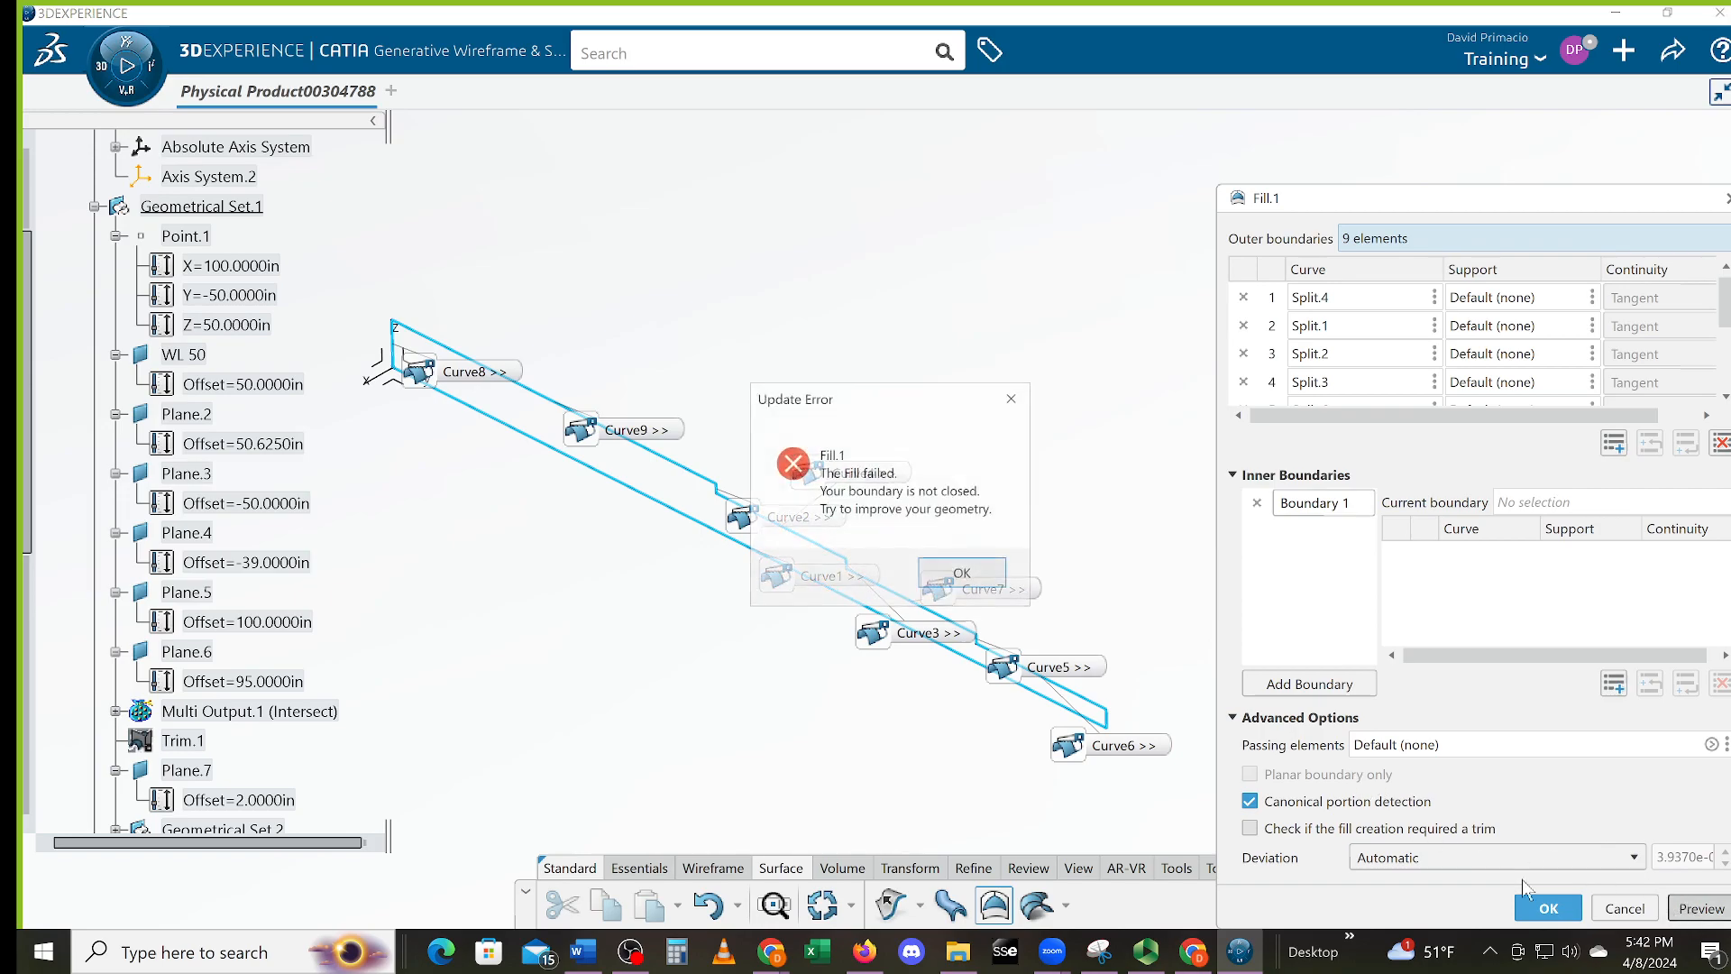
{"action": "left_click", "coordinate": [996, 577]}
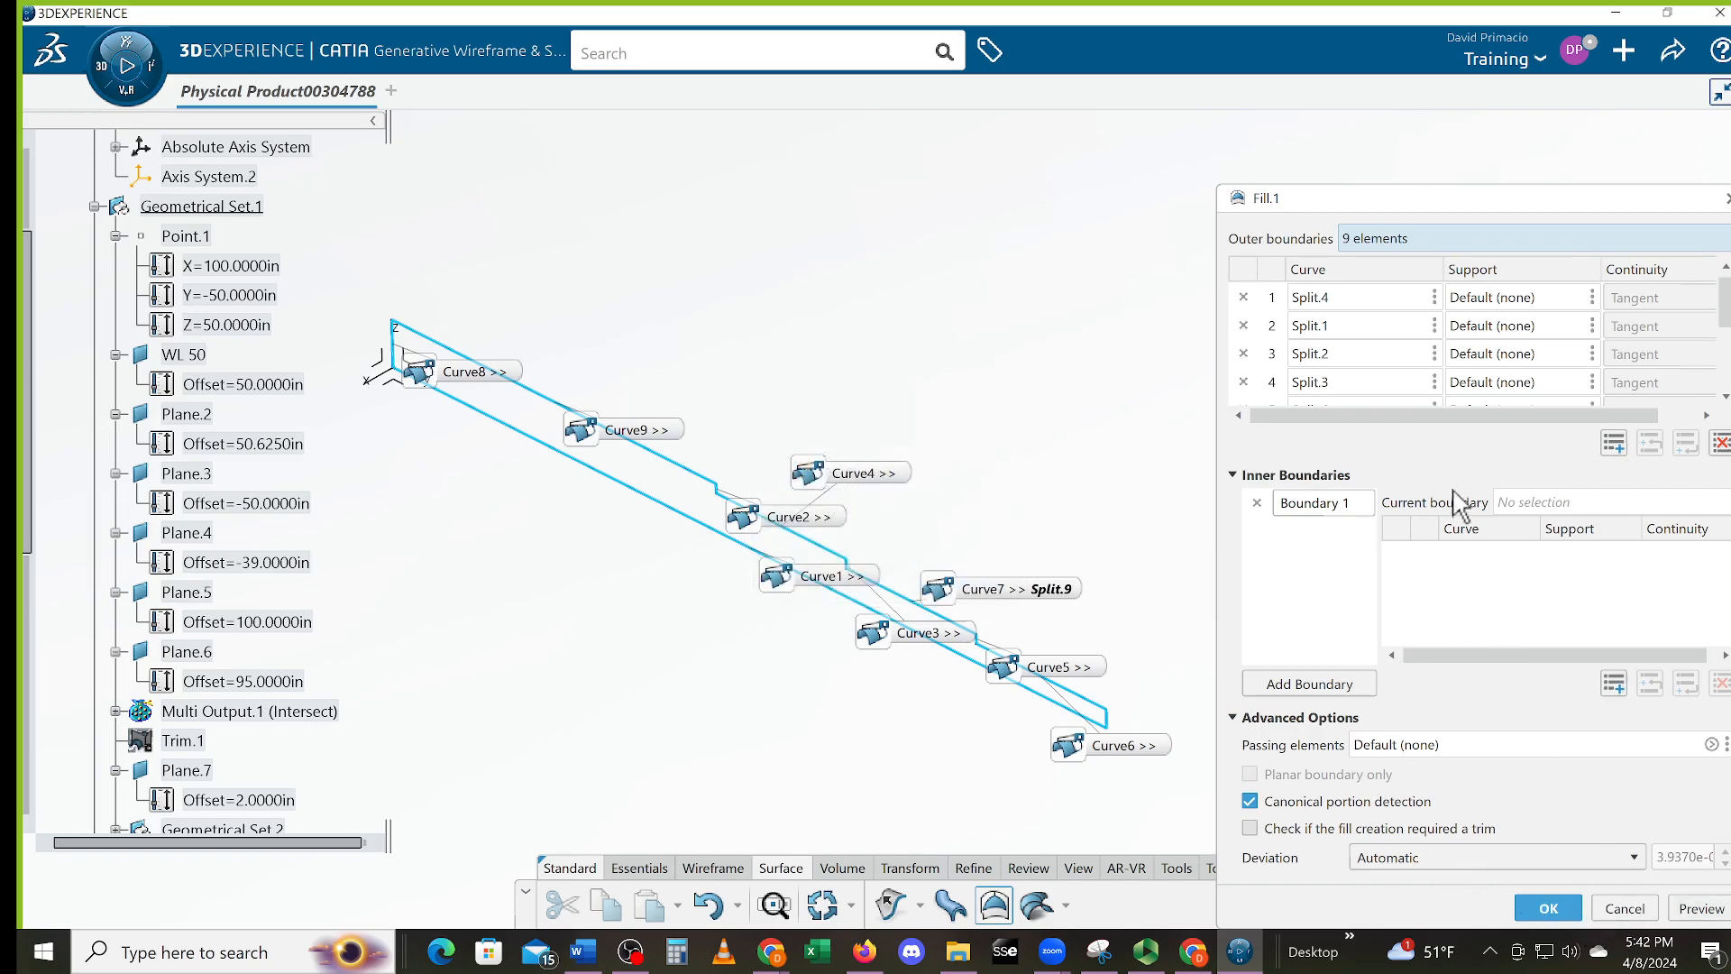
{"action": "scroll", "coordinate": [1437, 388], "scroll_direction": "down", "scroll_amount": 3}
{"action": "scroll", "coordinate": [1437, 383], "scroll_direction": "up", "scroll_amount": 3}
{"action": "scroll", "coordinate": [1416, 347], "scroll_direction": "down", "scroll_amount": 3}
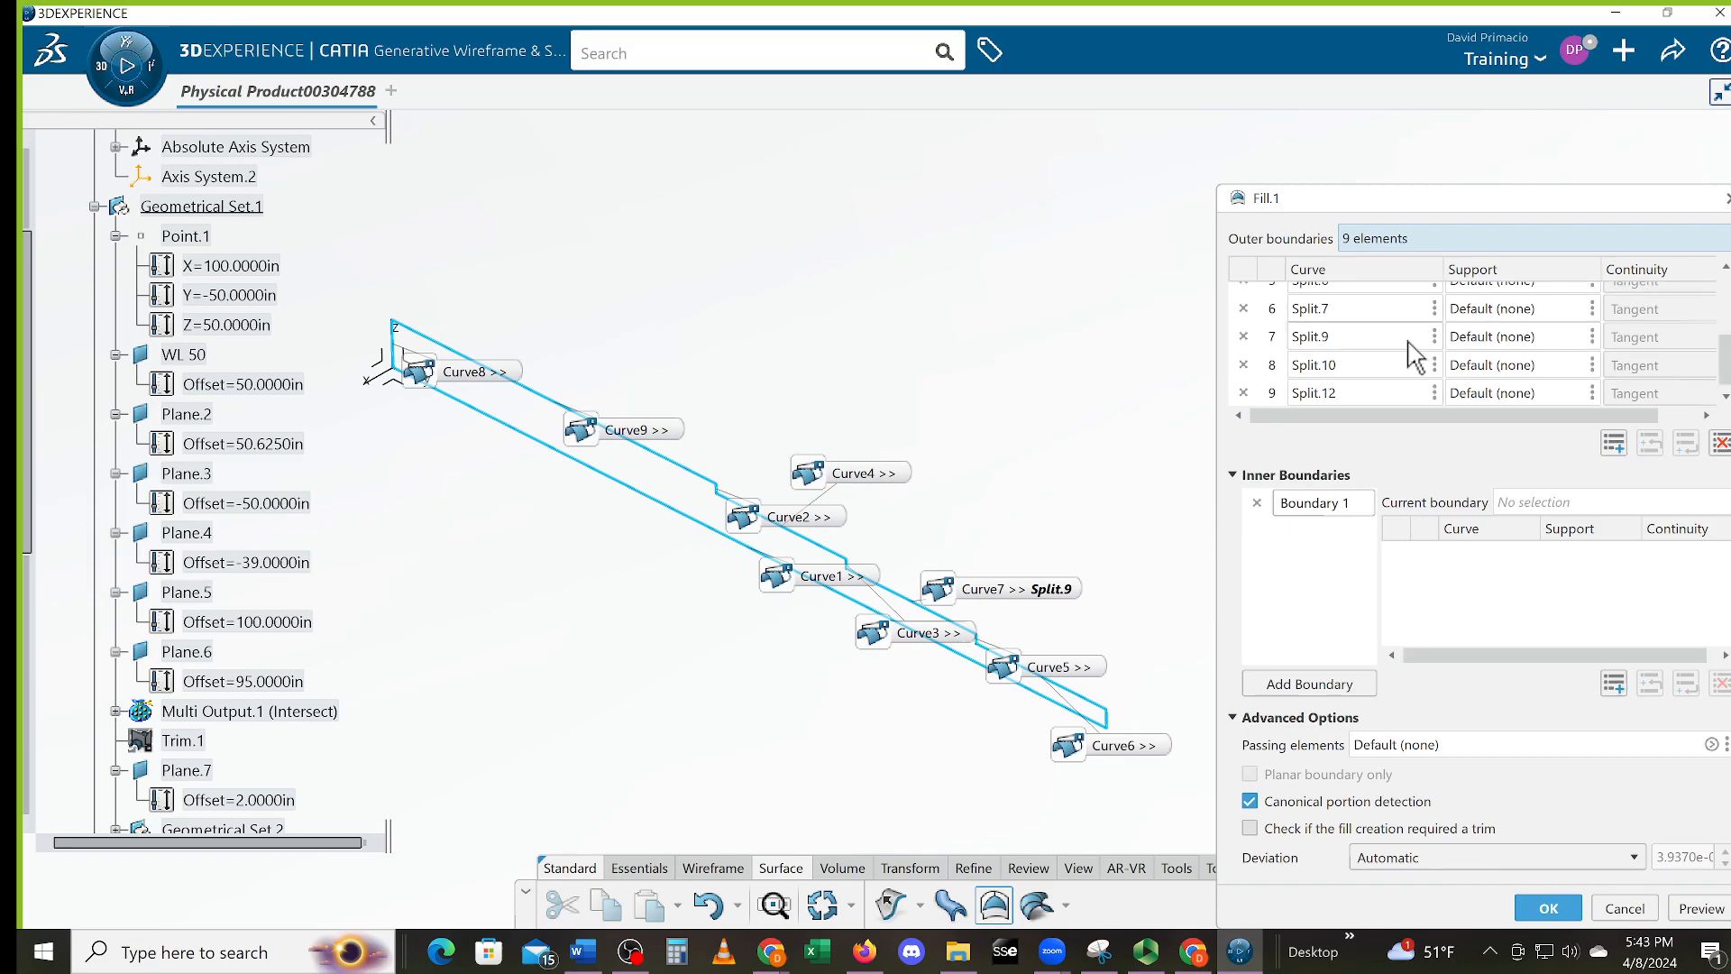
{"action": "left_click_drag", "start_coordinate": [1725, 353], "coordinate": [1723, 307]}
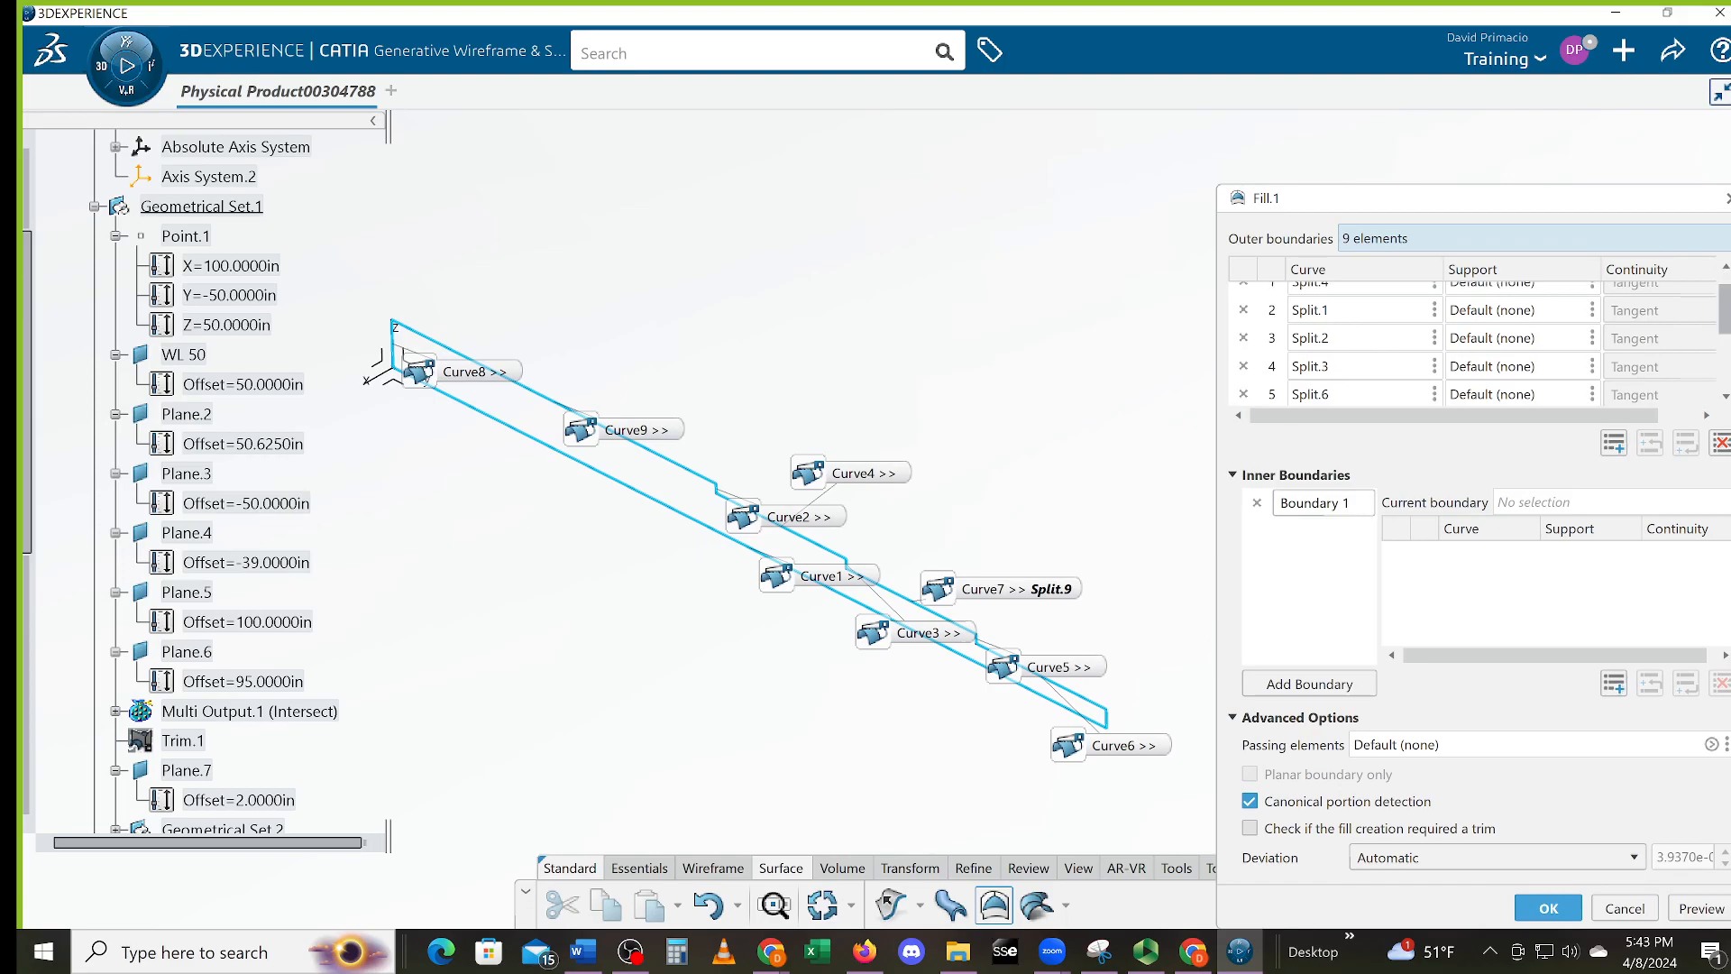
{"action": "scroll", "coordinate": [1728, 307], "scroll_direction": "up", "scroll_amount": 1}
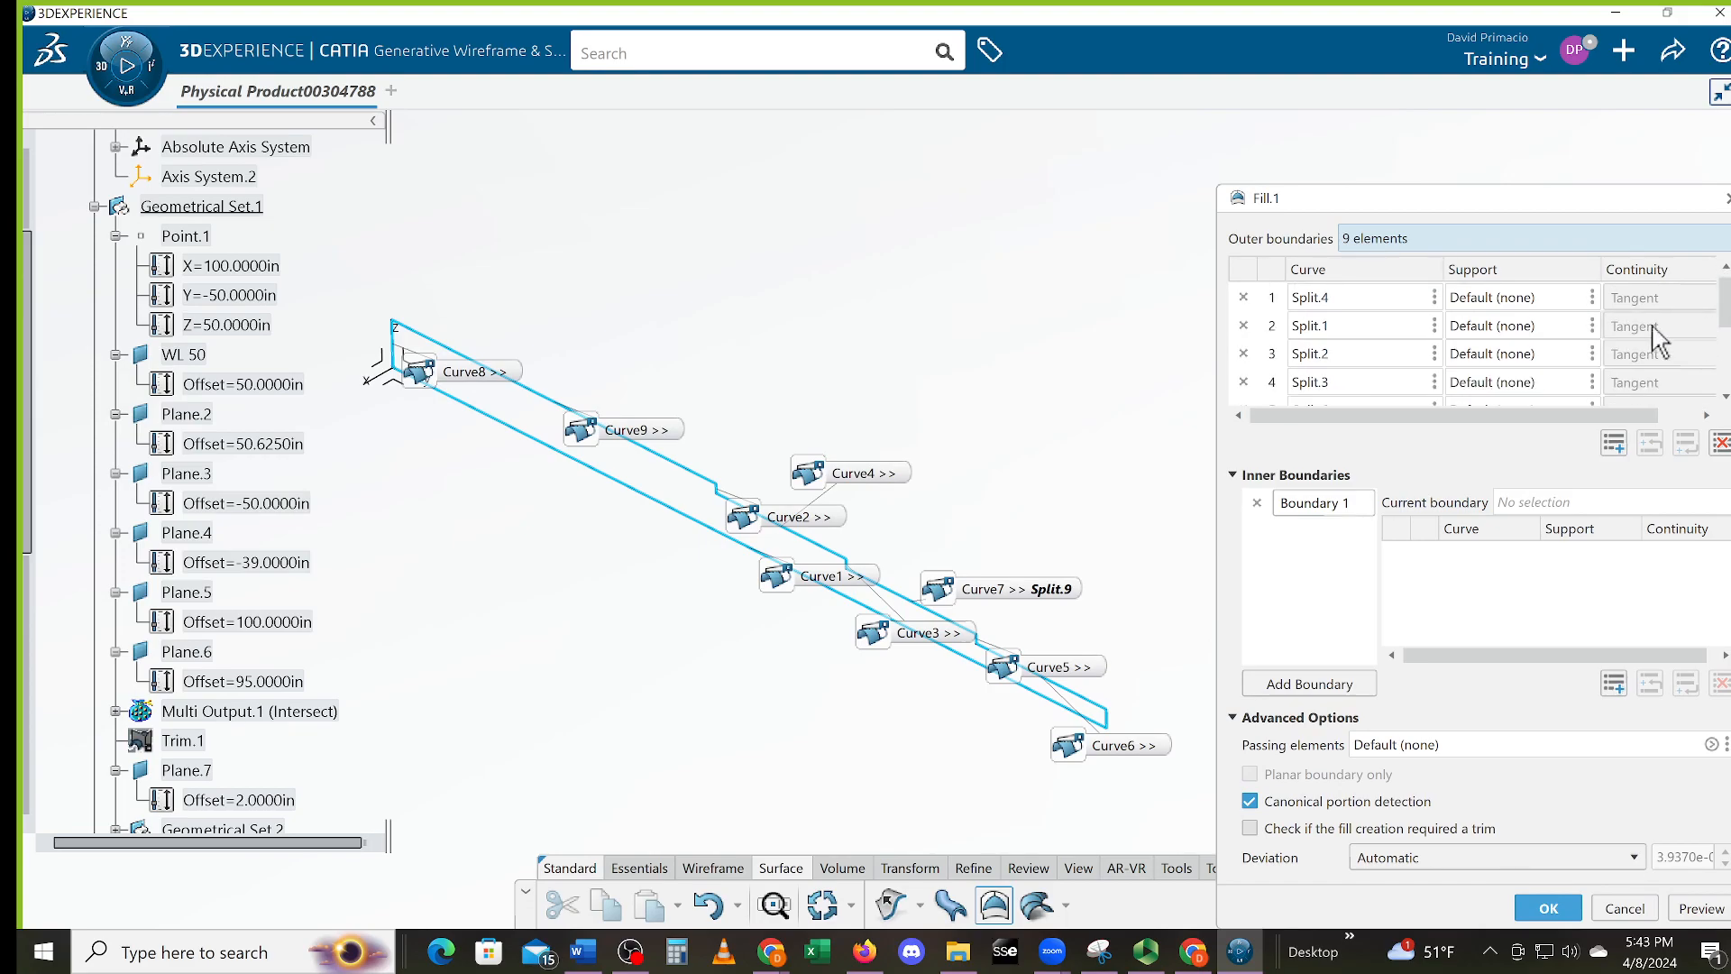
{"action": "scroll", "coordinate": [1406, 338], "scroll_direction": "down", "scroll_amount": 3}
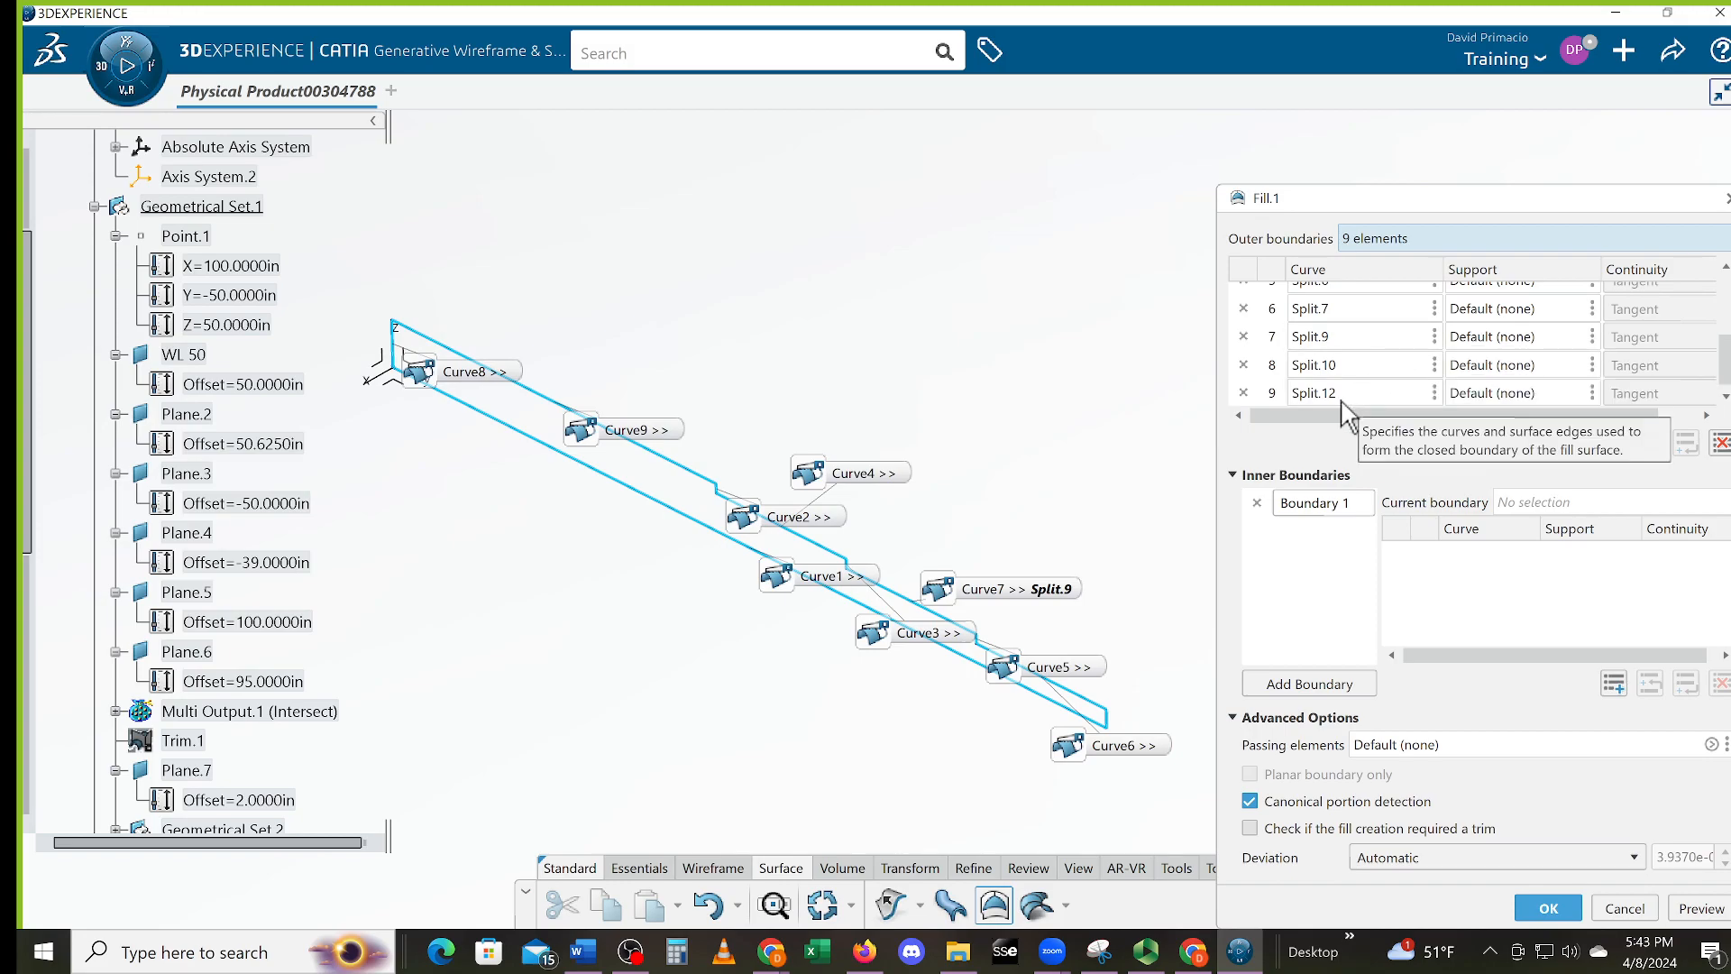
{"action": "scroll", "coordinate": [1347, 397], "scroll_direction": "up", "scroll_amount": 3}
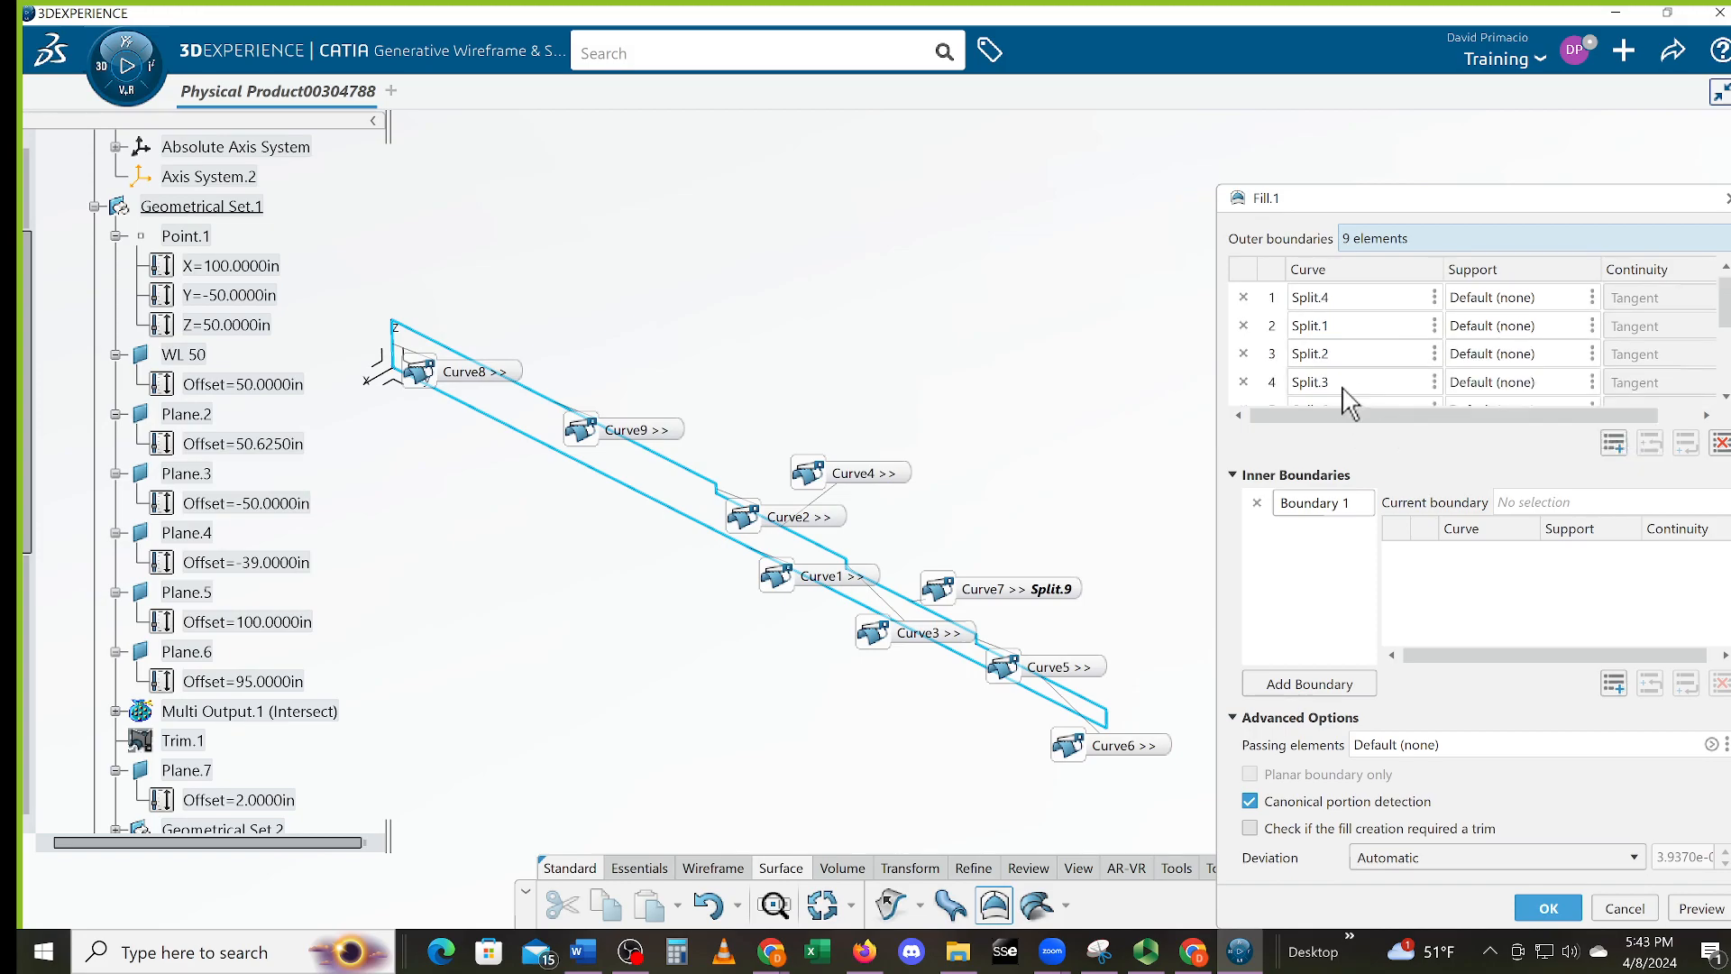
{"action": "scroll", "coordinate": [1357, 333], "scroll_direction": "down", "scroll_amount": 3}
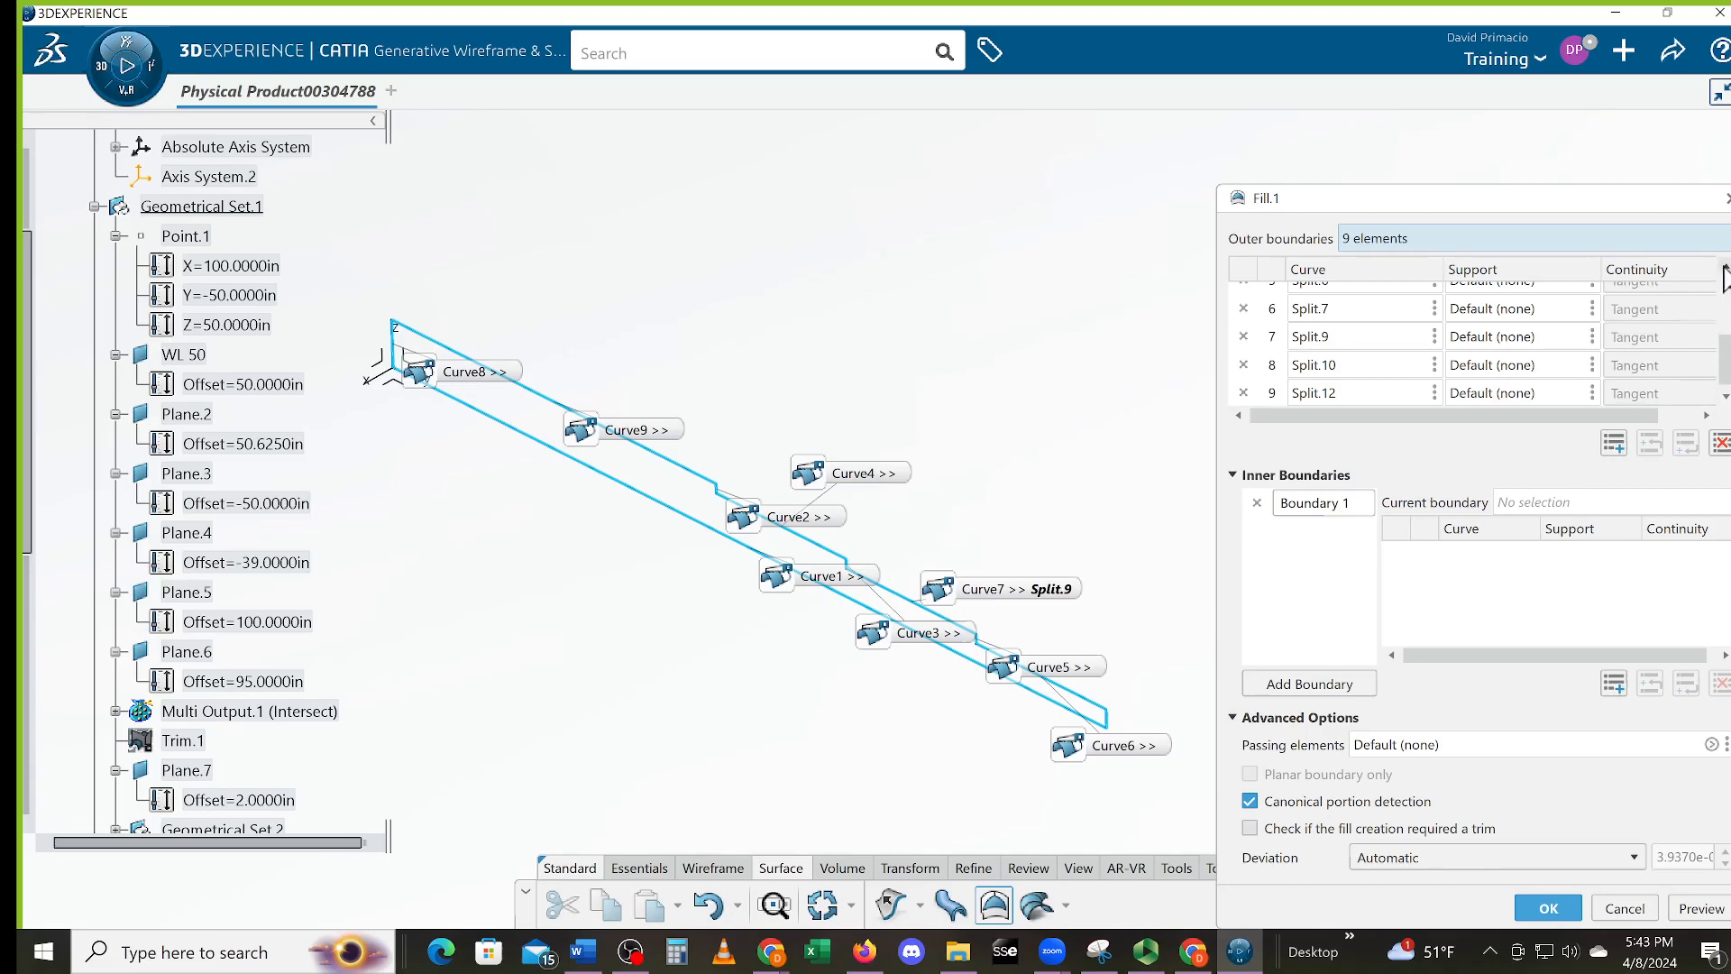
{"action": "scroll", "coordinate": [1724, 275], "scroll_direction": "up", "scroll_amount": 3}
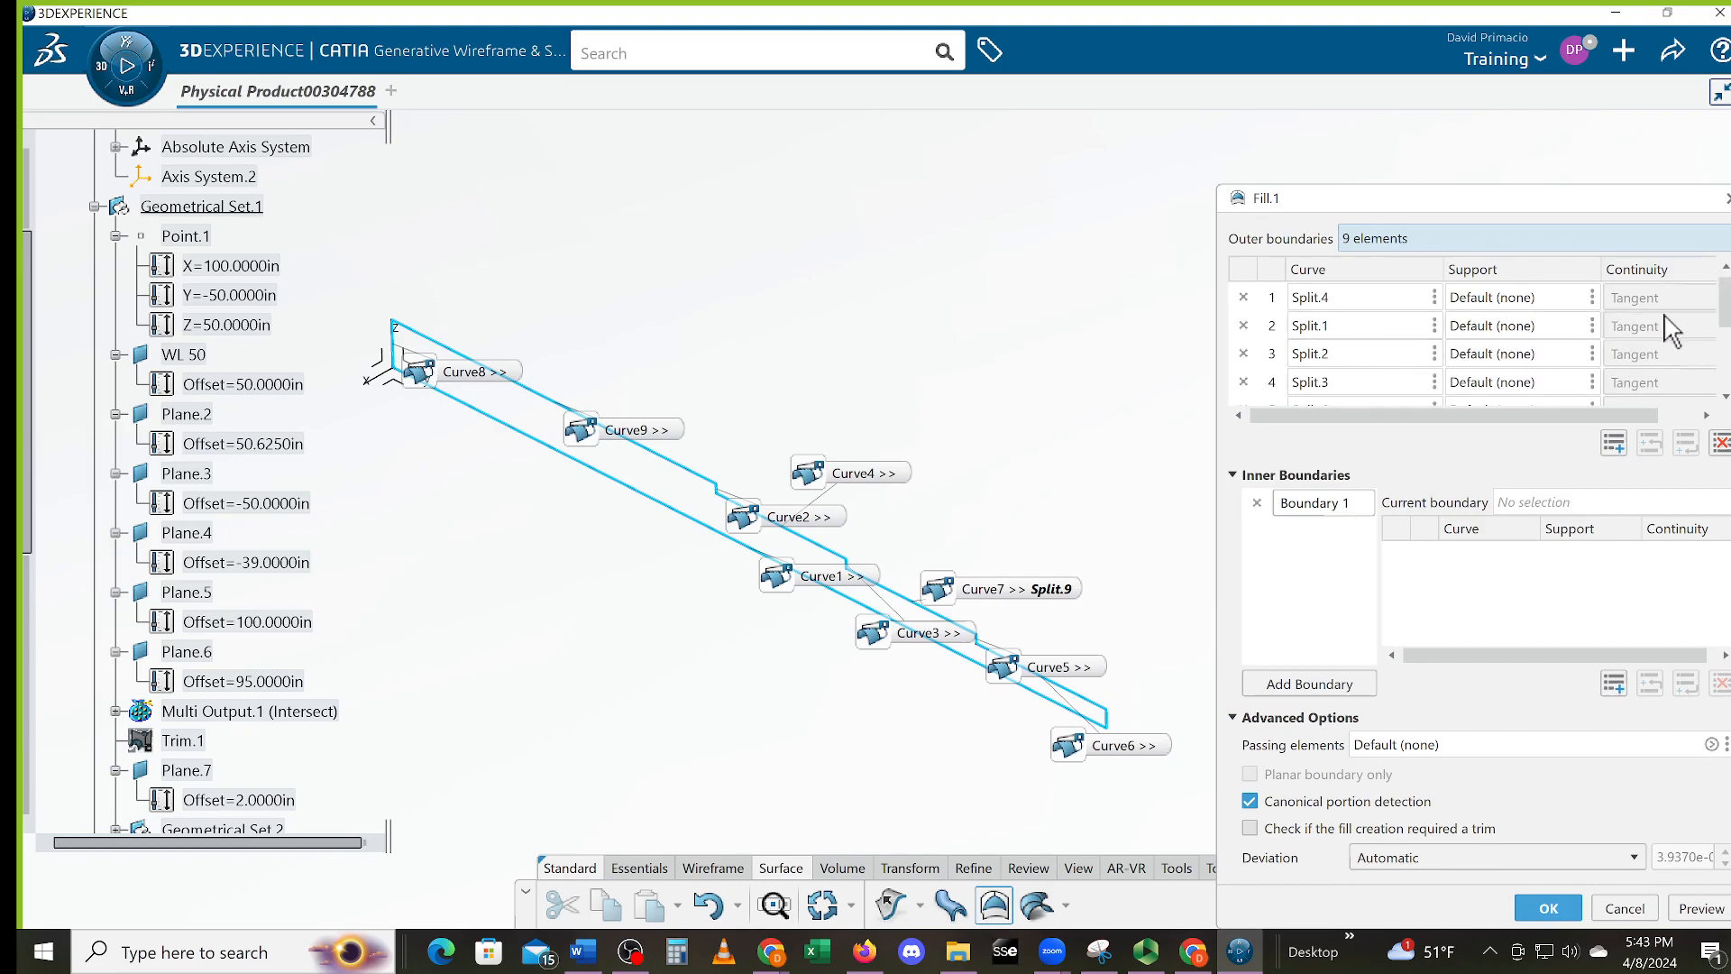
{"action": "left_click_drag", "start_coordinate": [1722, 314], "coordinate": [1724, 361]}
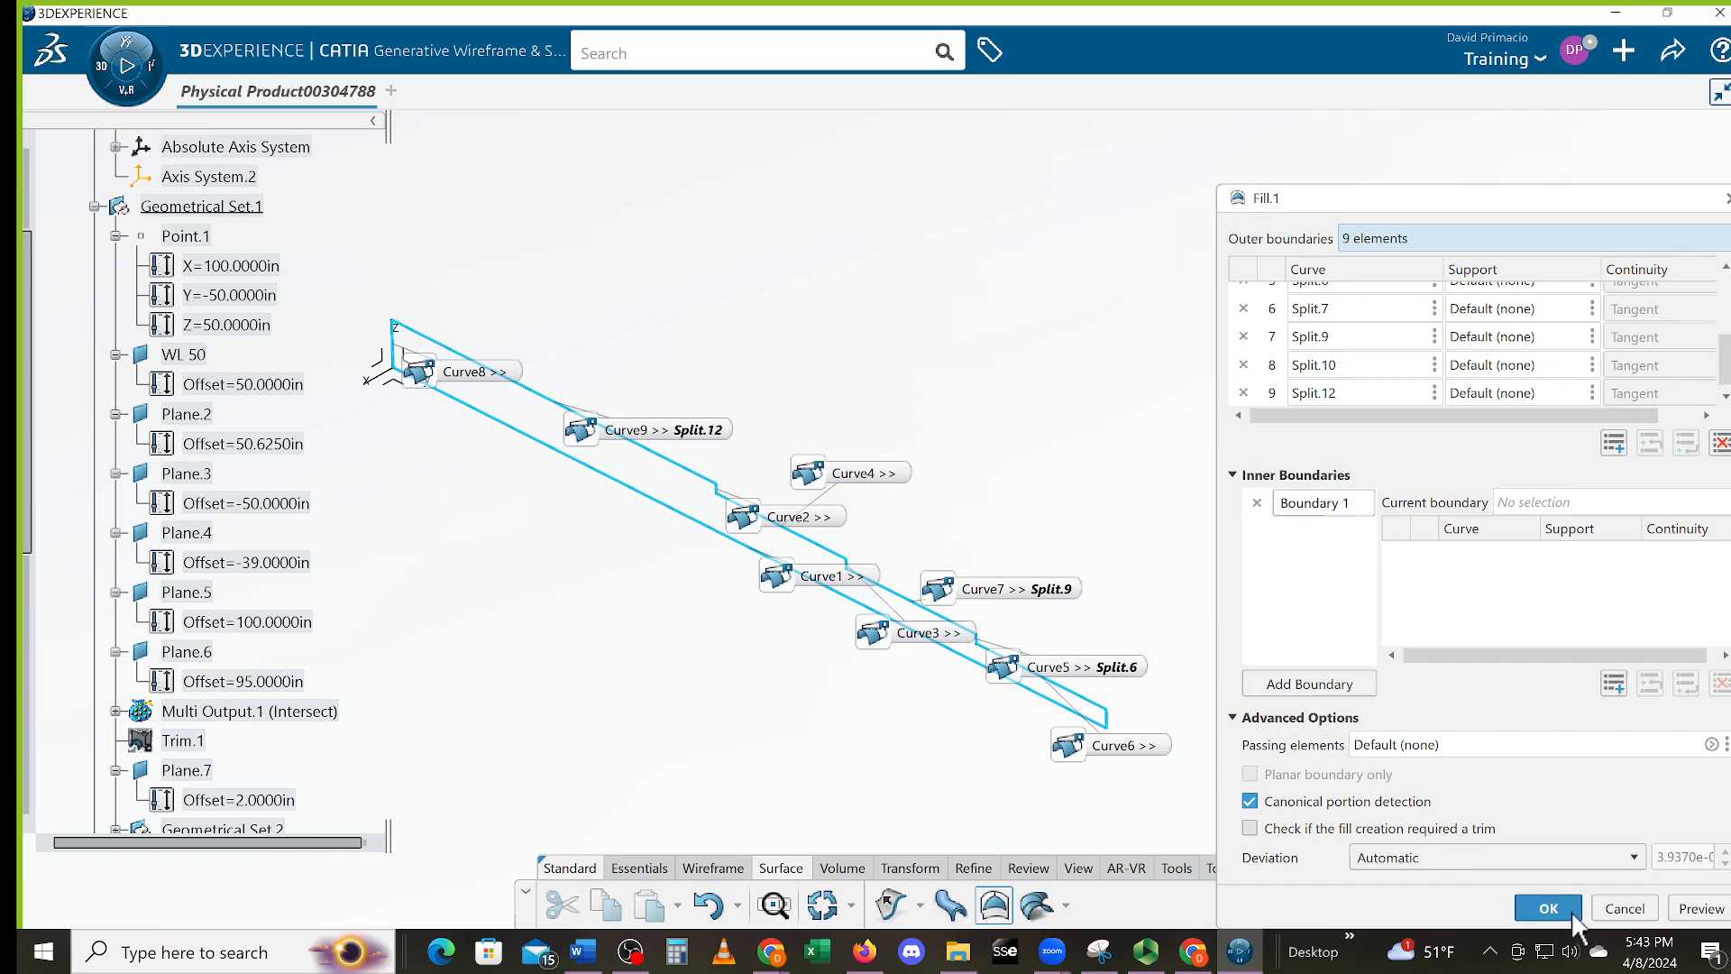
{"action": "left_click", "coordinate": [1624, 908]}
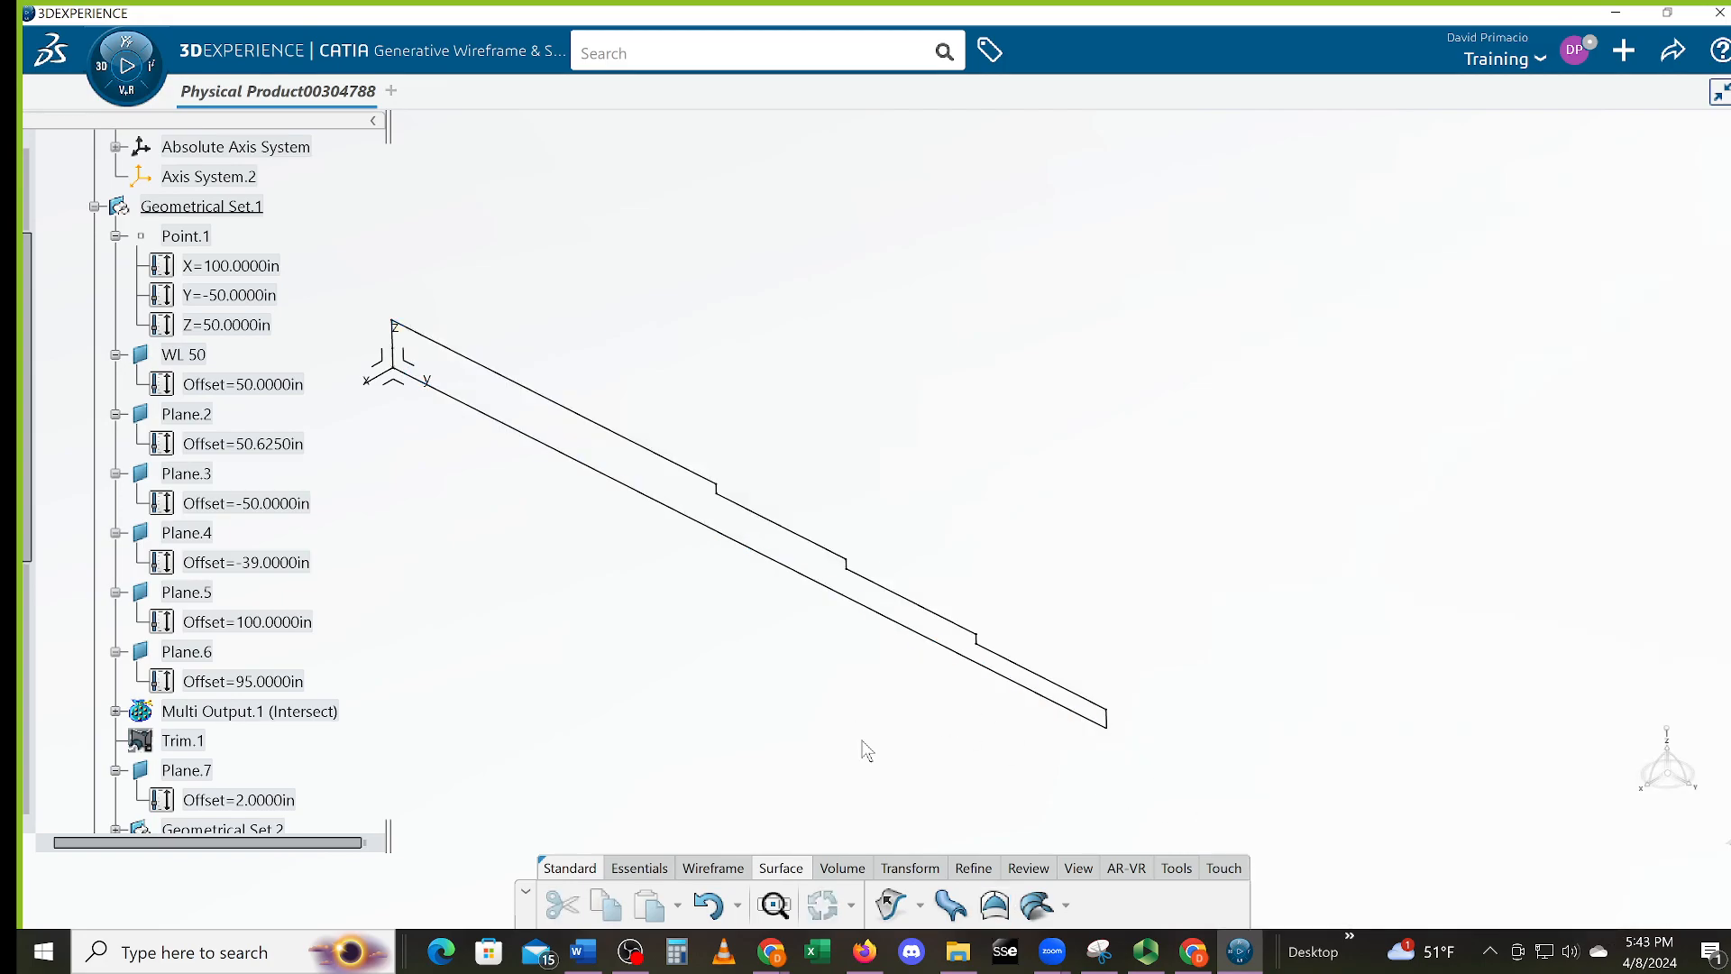
Start a Fill bounded by stepped curve Split.4 and vertical curve Split.10, then cancel it
{"action": "left_click", "coordinate": [997, 907]}
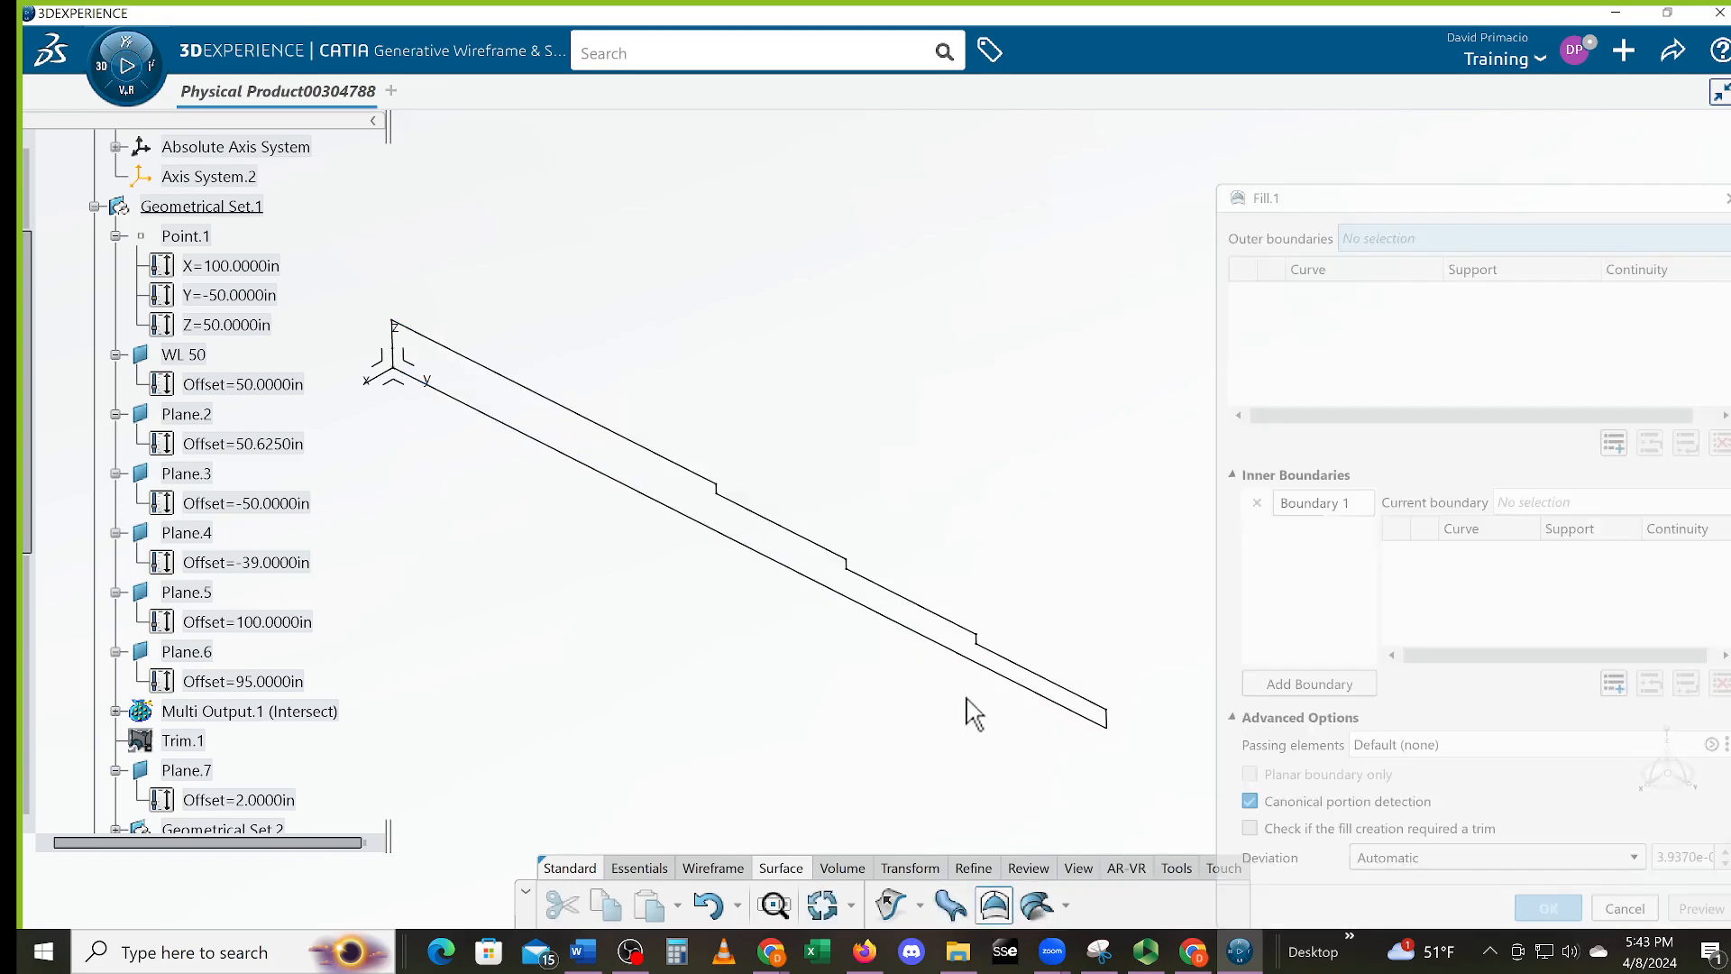
{"action": "left_click", "coordinate": [895, 623]}
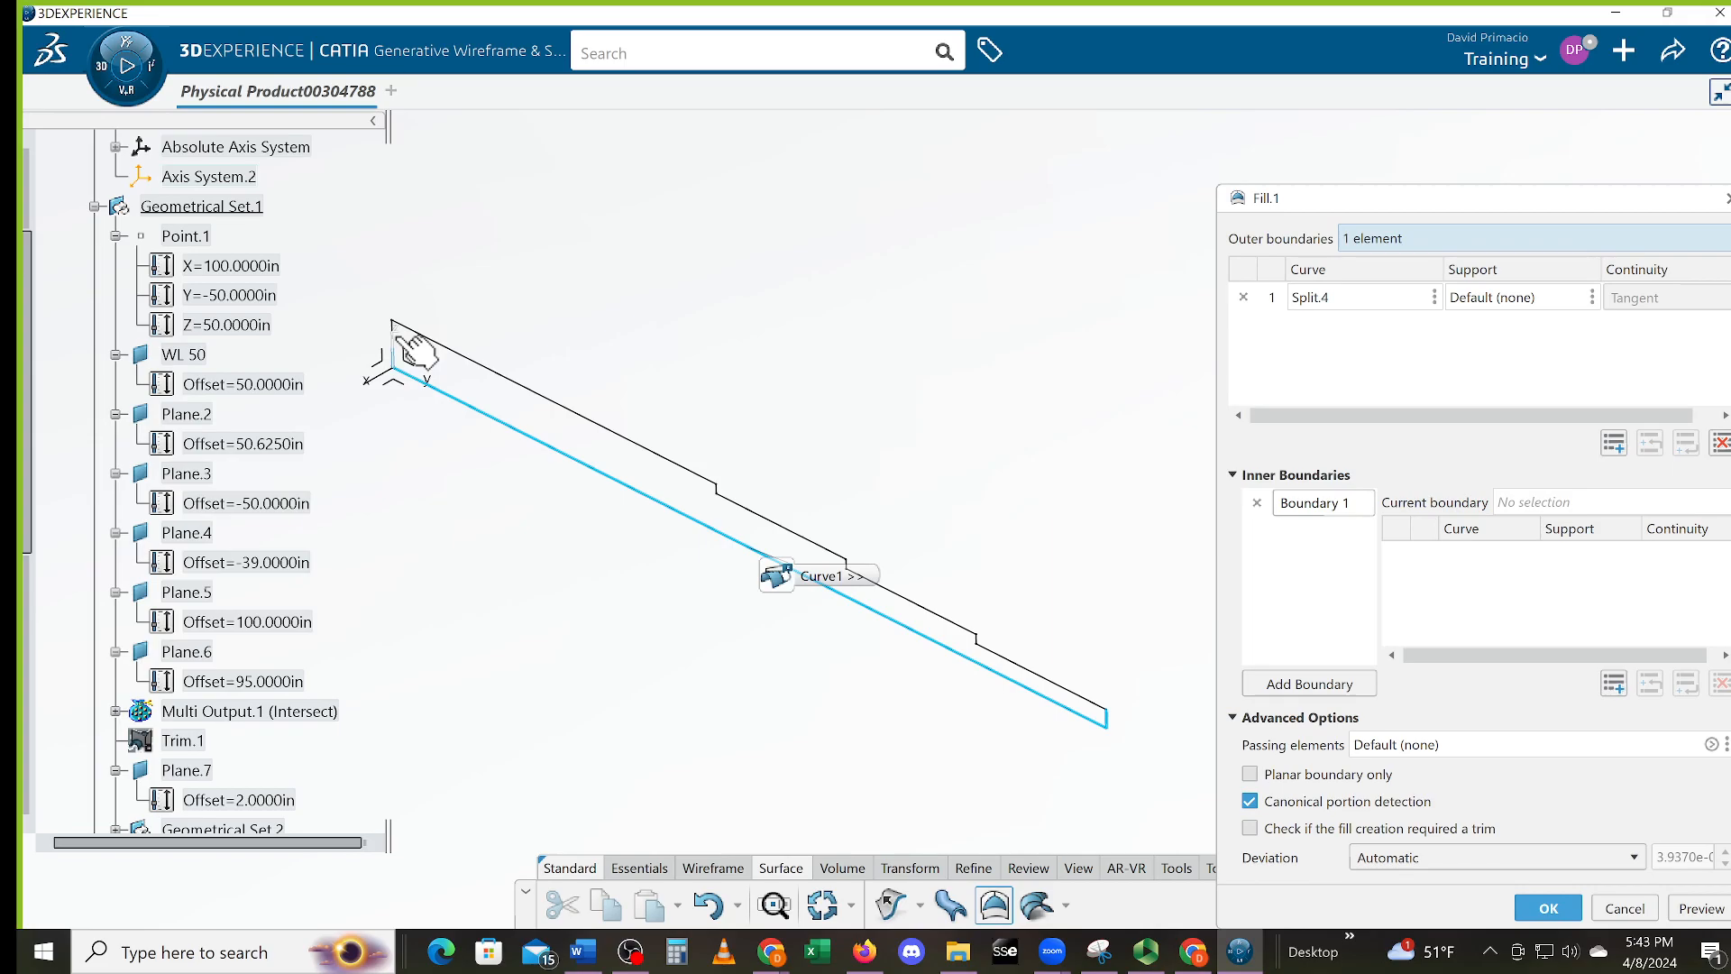
{"action": "middle_click_drag", "start_coordinate": [410, 361], "coordinate": [577, 399]}
{"action": "middle_click_drag", "start_coordinate": [685, 425], "coordinate": [1724, 235]}
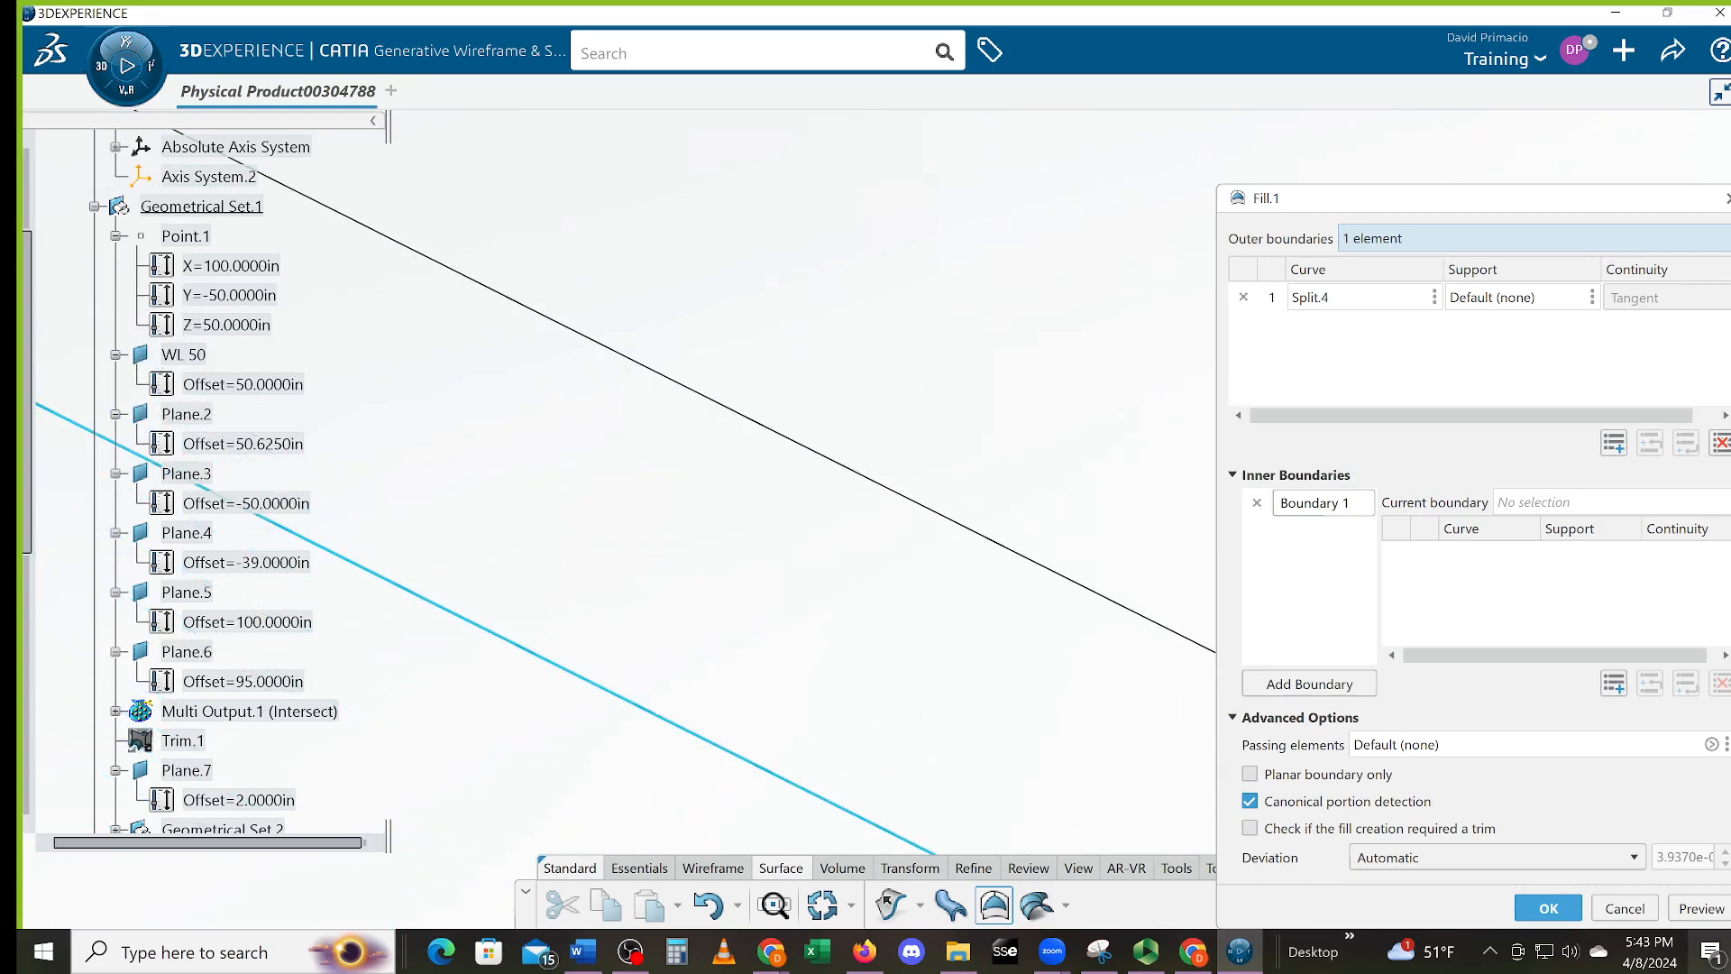
{"action": "middle_click_drag", "start_coordinate": [612, 555], "coordinate": [1545, 769]}
{"action": "middle_click_drag", "start_coordinate": [565, 565], "coordinate": [642, 883]}
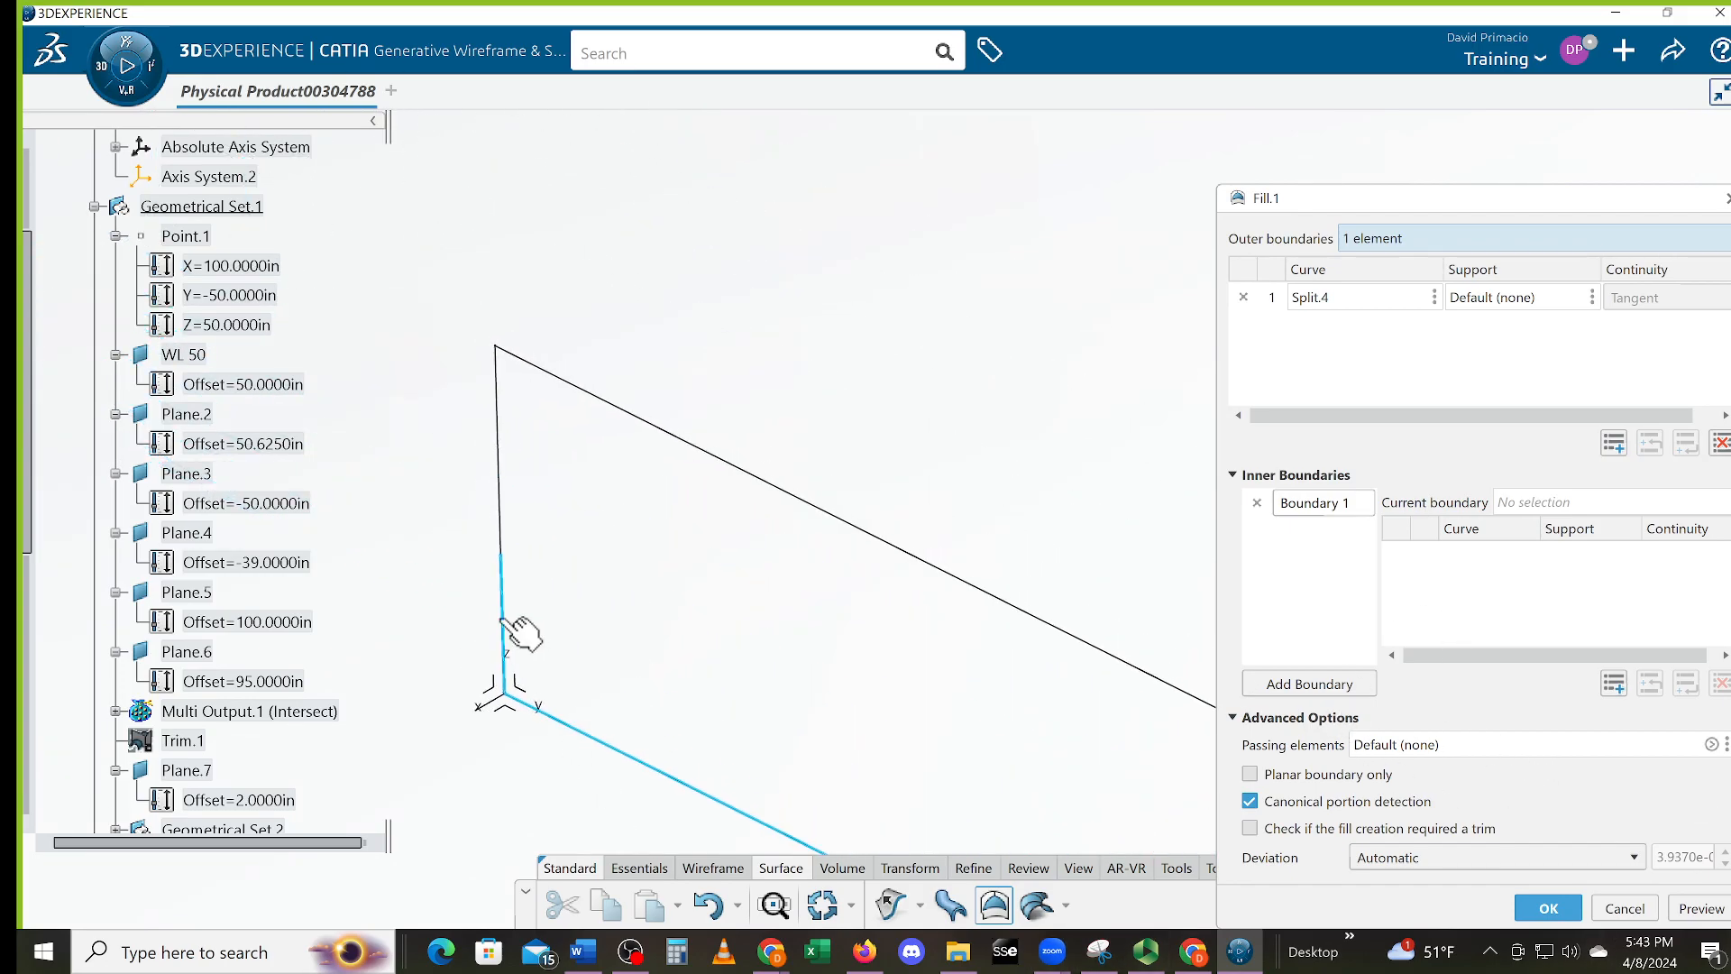
{"action": "left_click", "coordinate": [502, 527]}
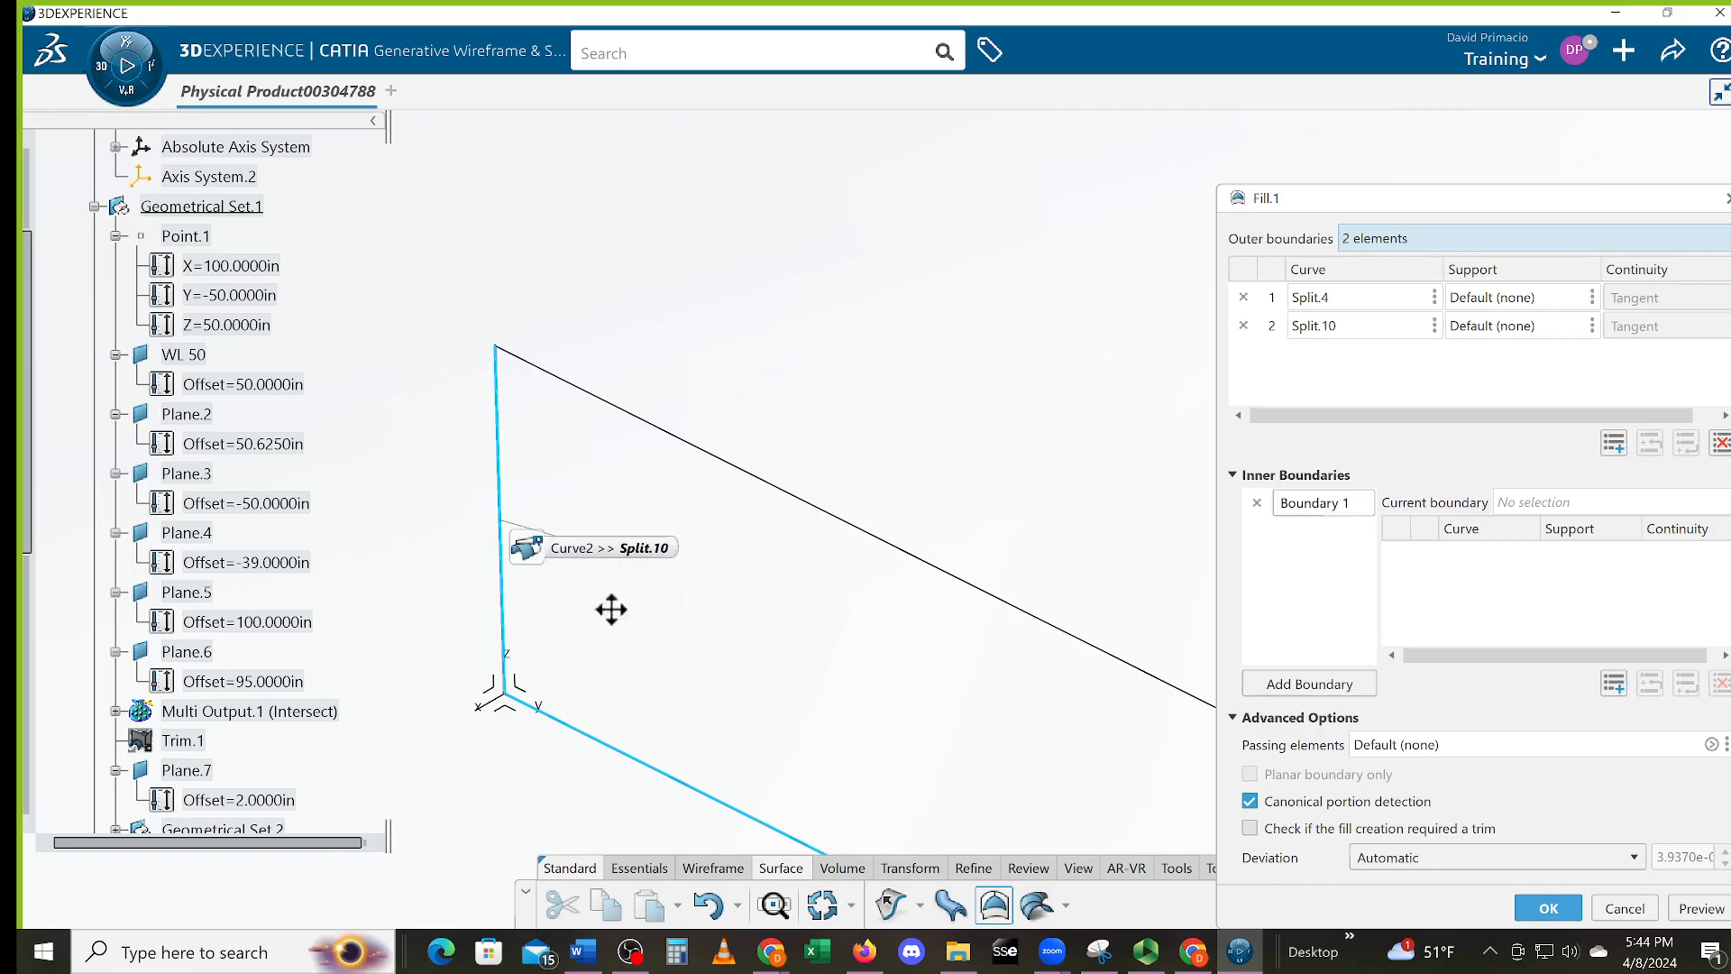
{"action": "left_click", "coordinate": [1623, 908]}
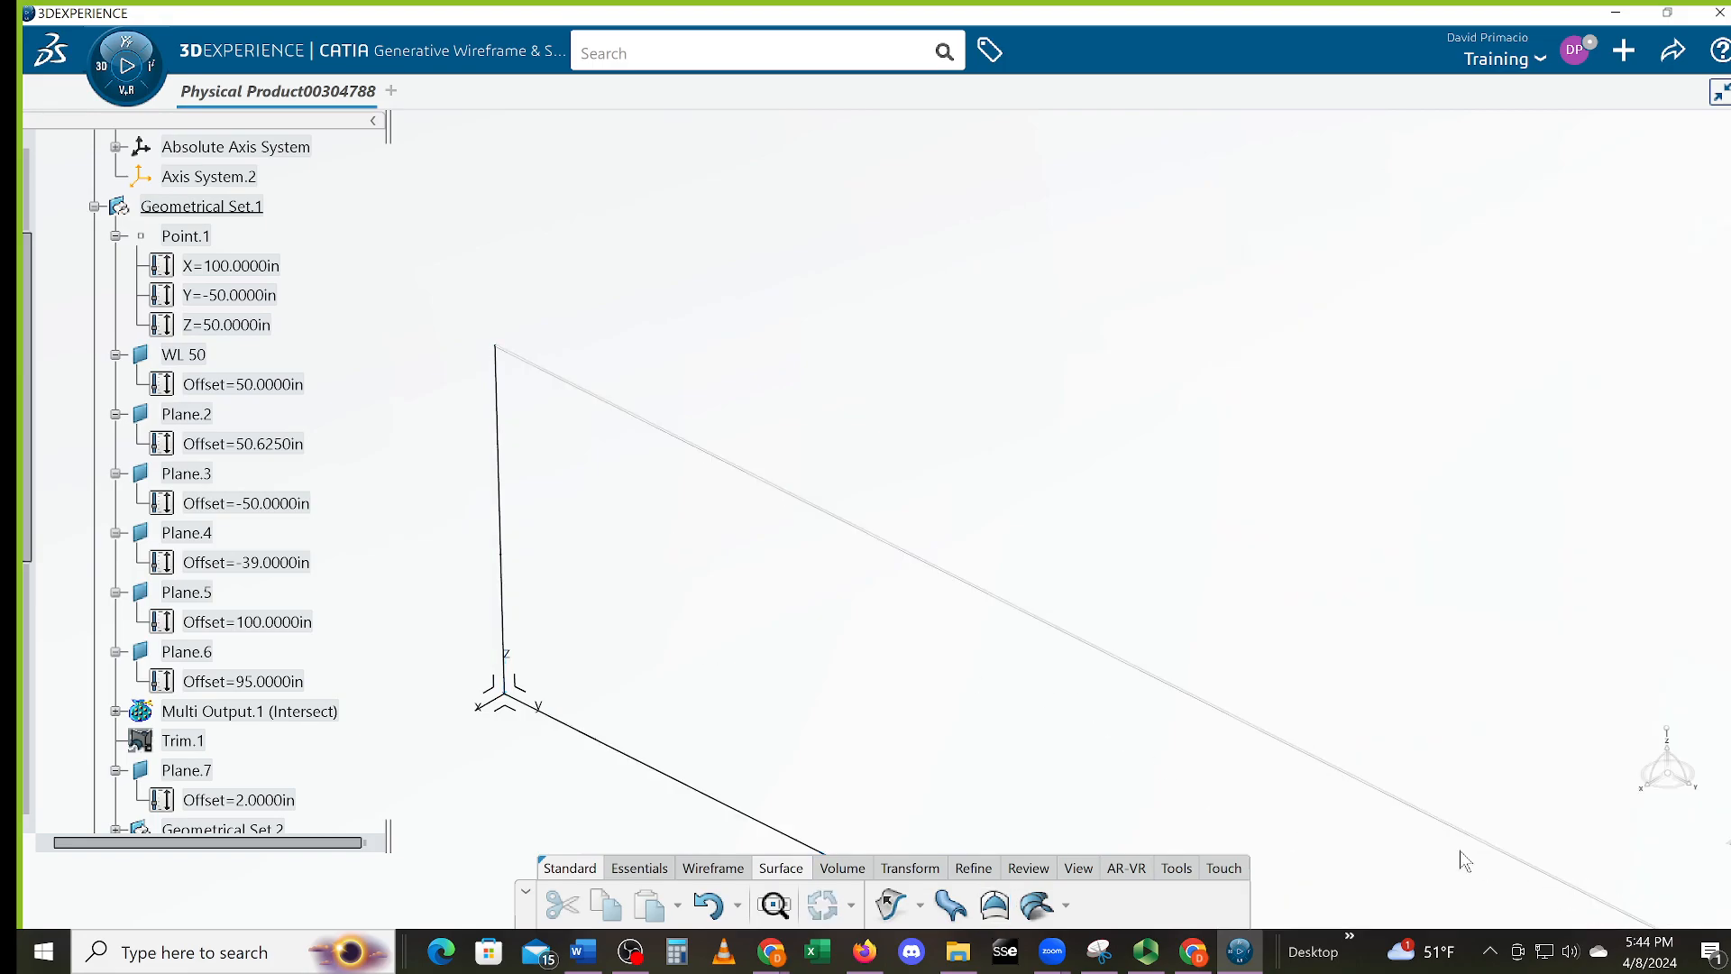
Delete the short vertical curve at the profile's left corner
{"action": "left_click", "coordinate": [505, 617]}
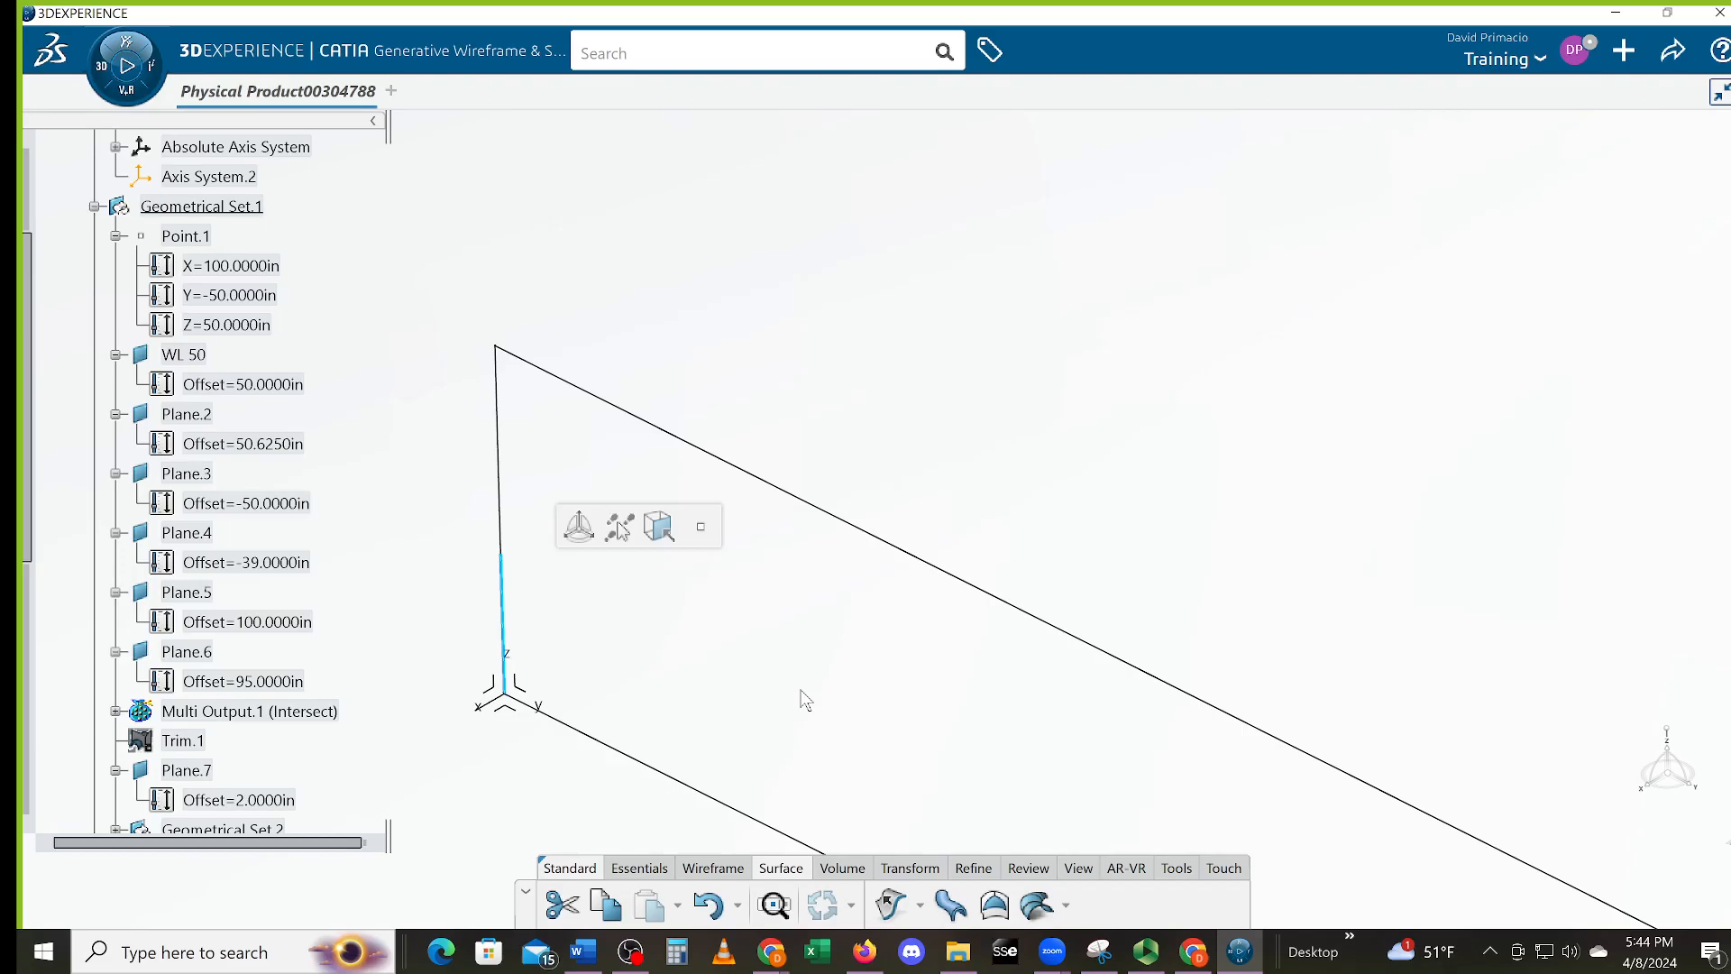
{"action": "key", "text": "Delete"}
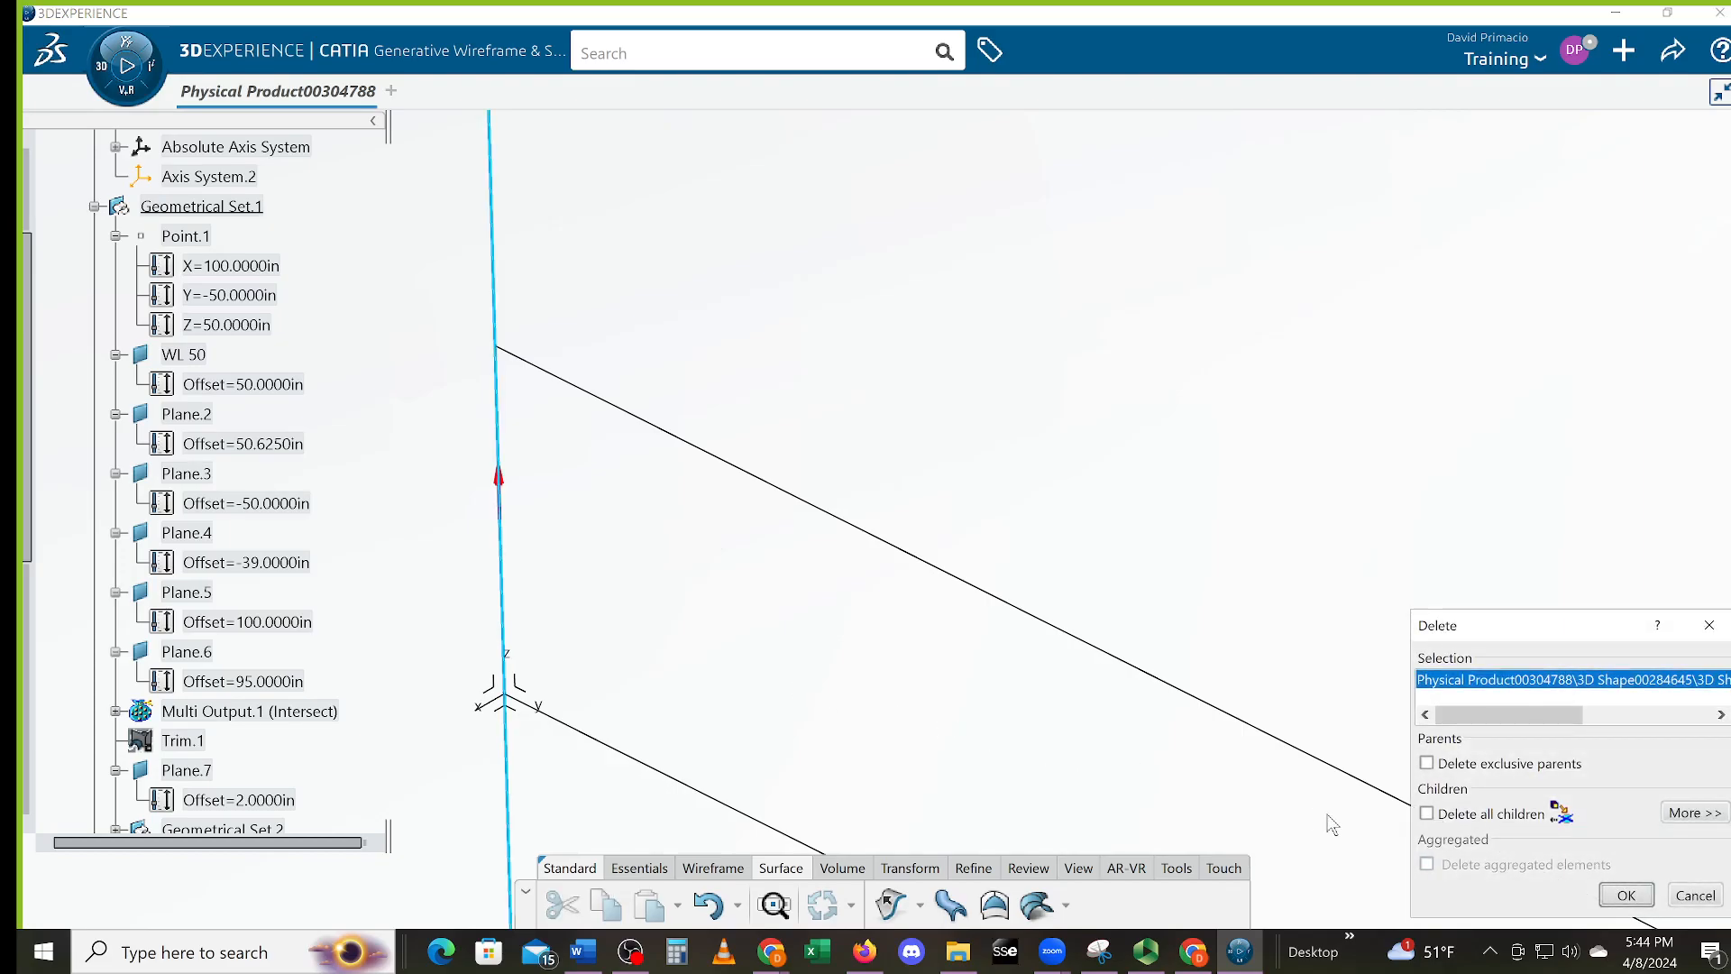
{"action": "left_click", "coordinate": [1603, 891]}
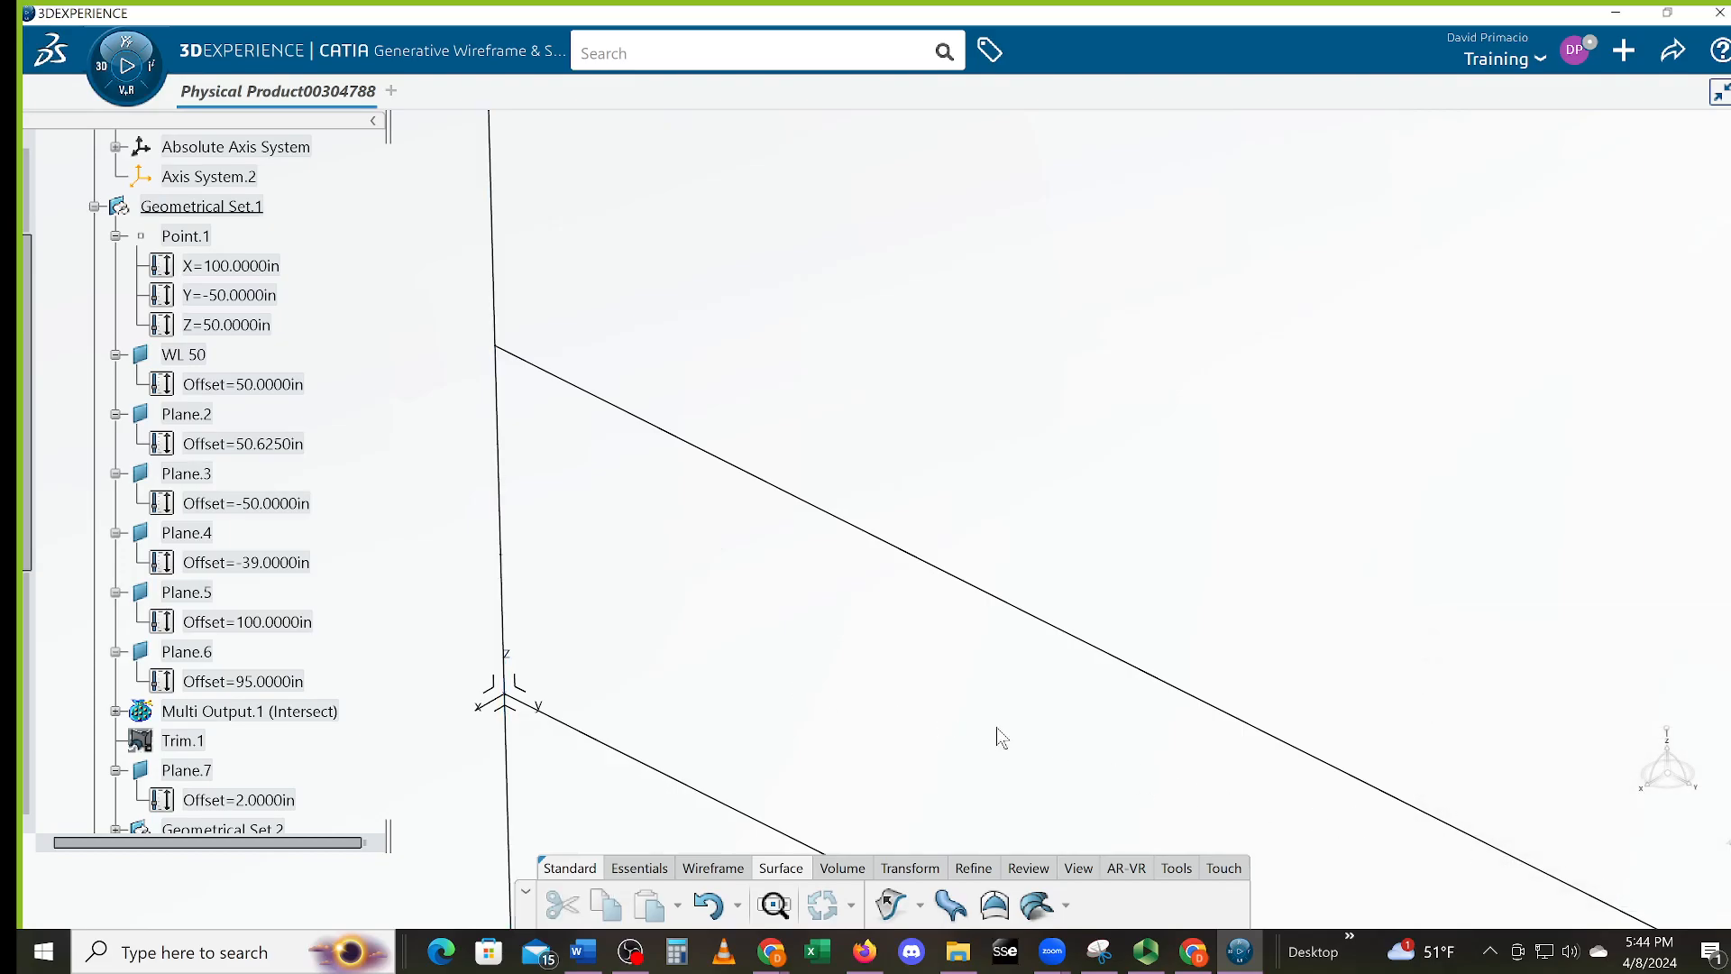
Try deleting the long vertical line, then back out to keep it and its child
{"action": "left_click", "coordinate": [498, 315]}
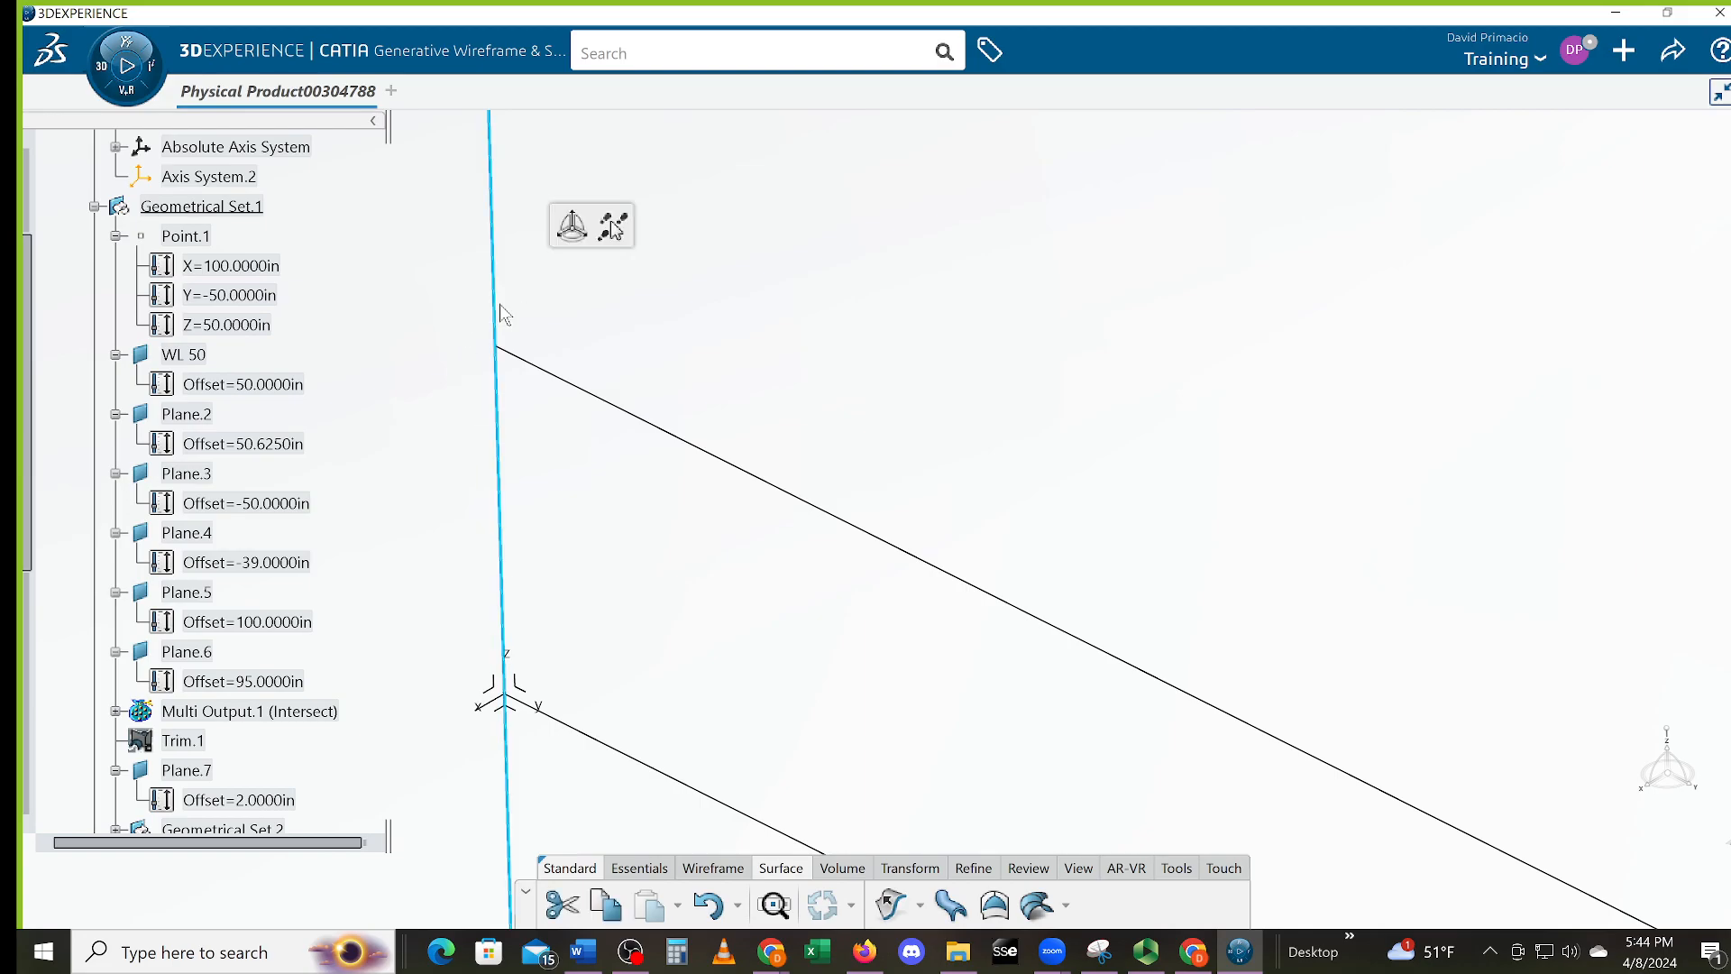
{"action": "key", "text": "Delete"}
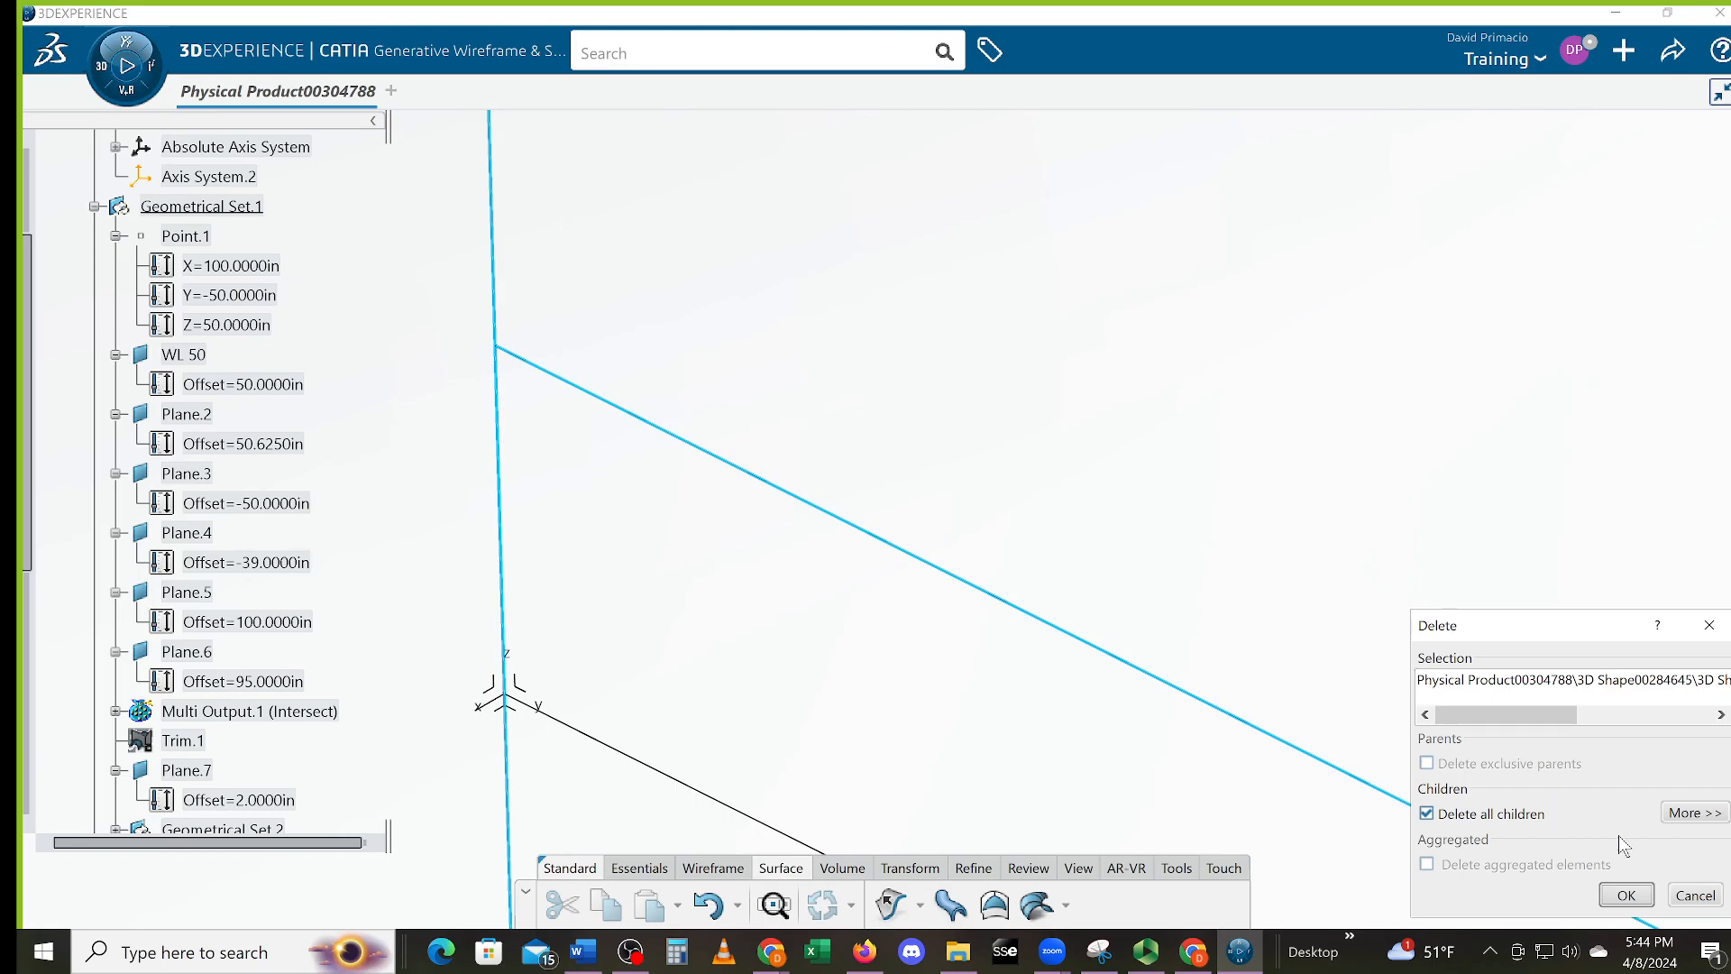
{"action": "left_click", "coordinate": [1694, 895]}
{"action": "middle_click_drag", "start_coordinate": [604, 541], "coordinate": [623, 631]}
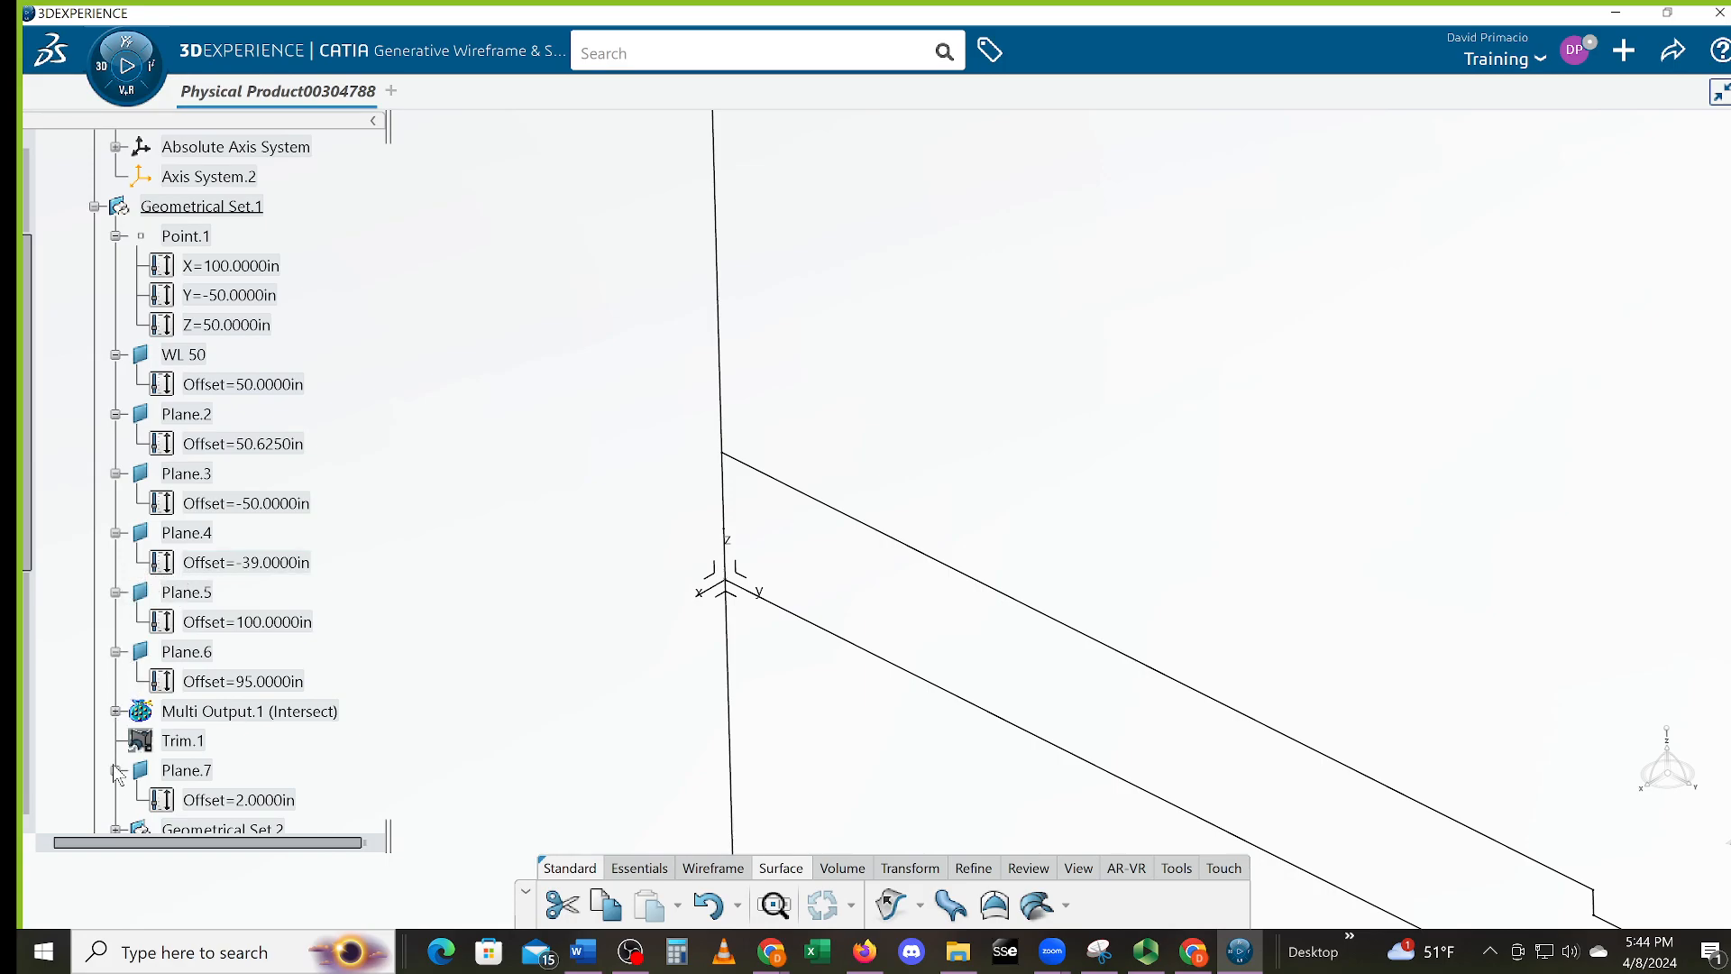
Inspect Trim.1 and Split.12 from the tree, zooming to the profile's left corner
{"action": "left_click", "coordinate": [181, 744]}
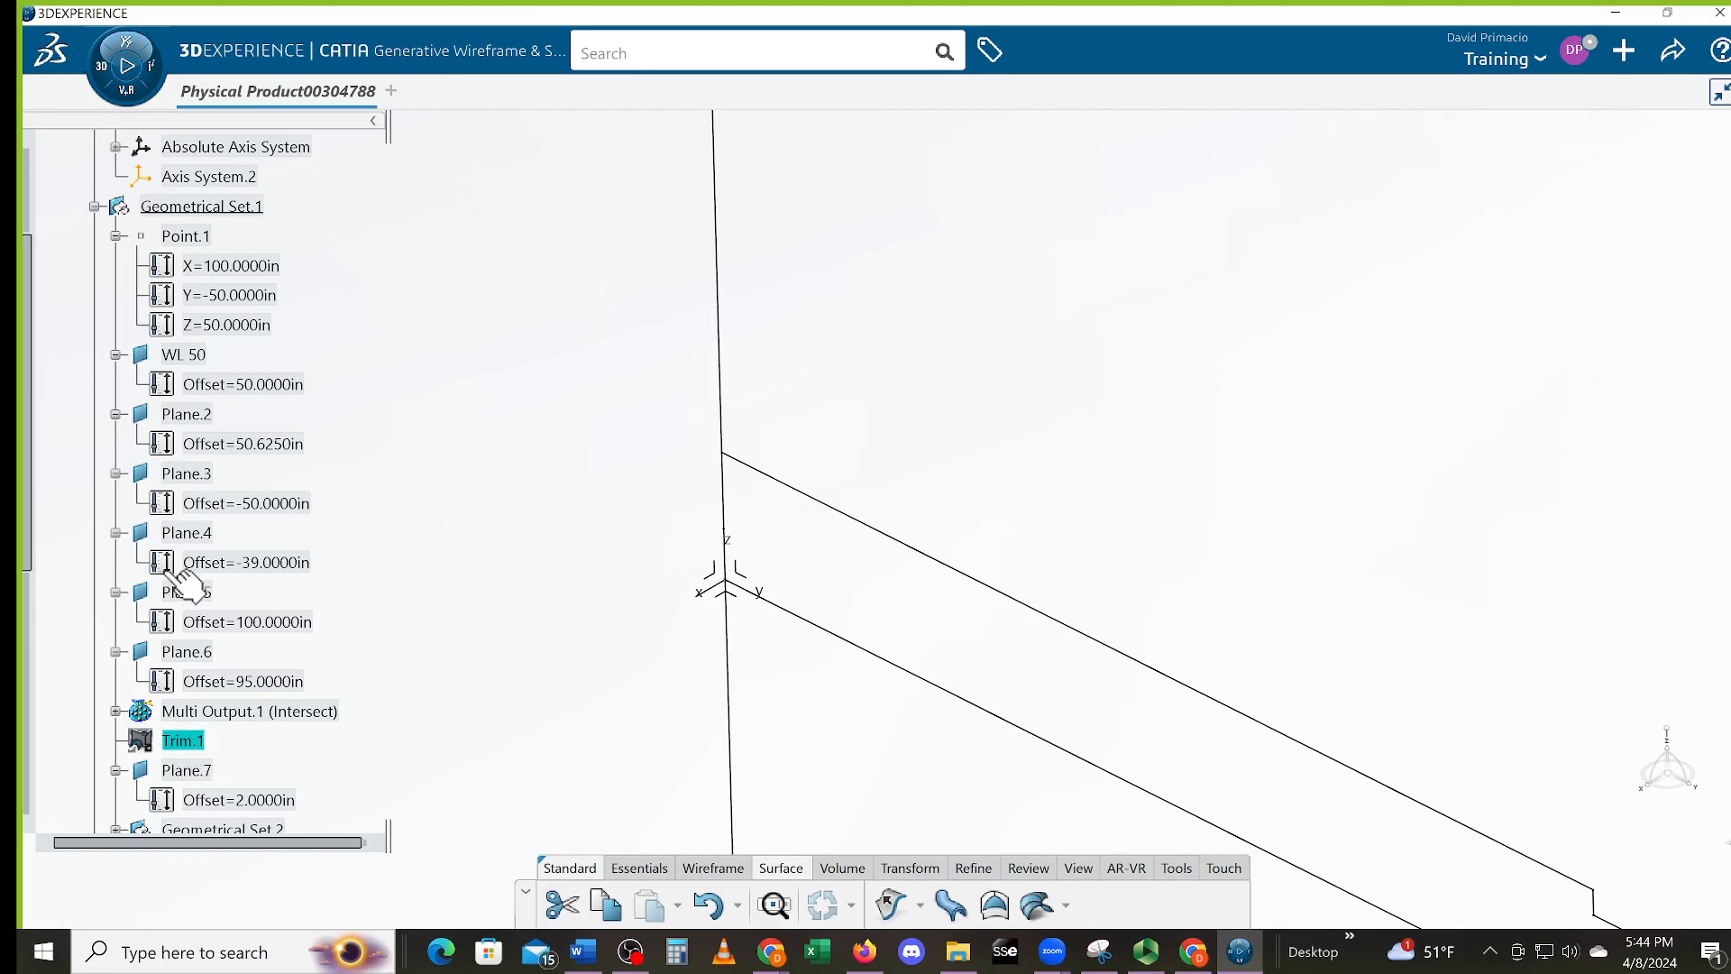
{"action": "scroll", "coordinate": [209, 699], "scroll_direction": "down", "scroll_amount": 2}
{"action": "scroll", "coordinate": [209, 705], "scroll_direction": "down", "scroll_amount": 3}
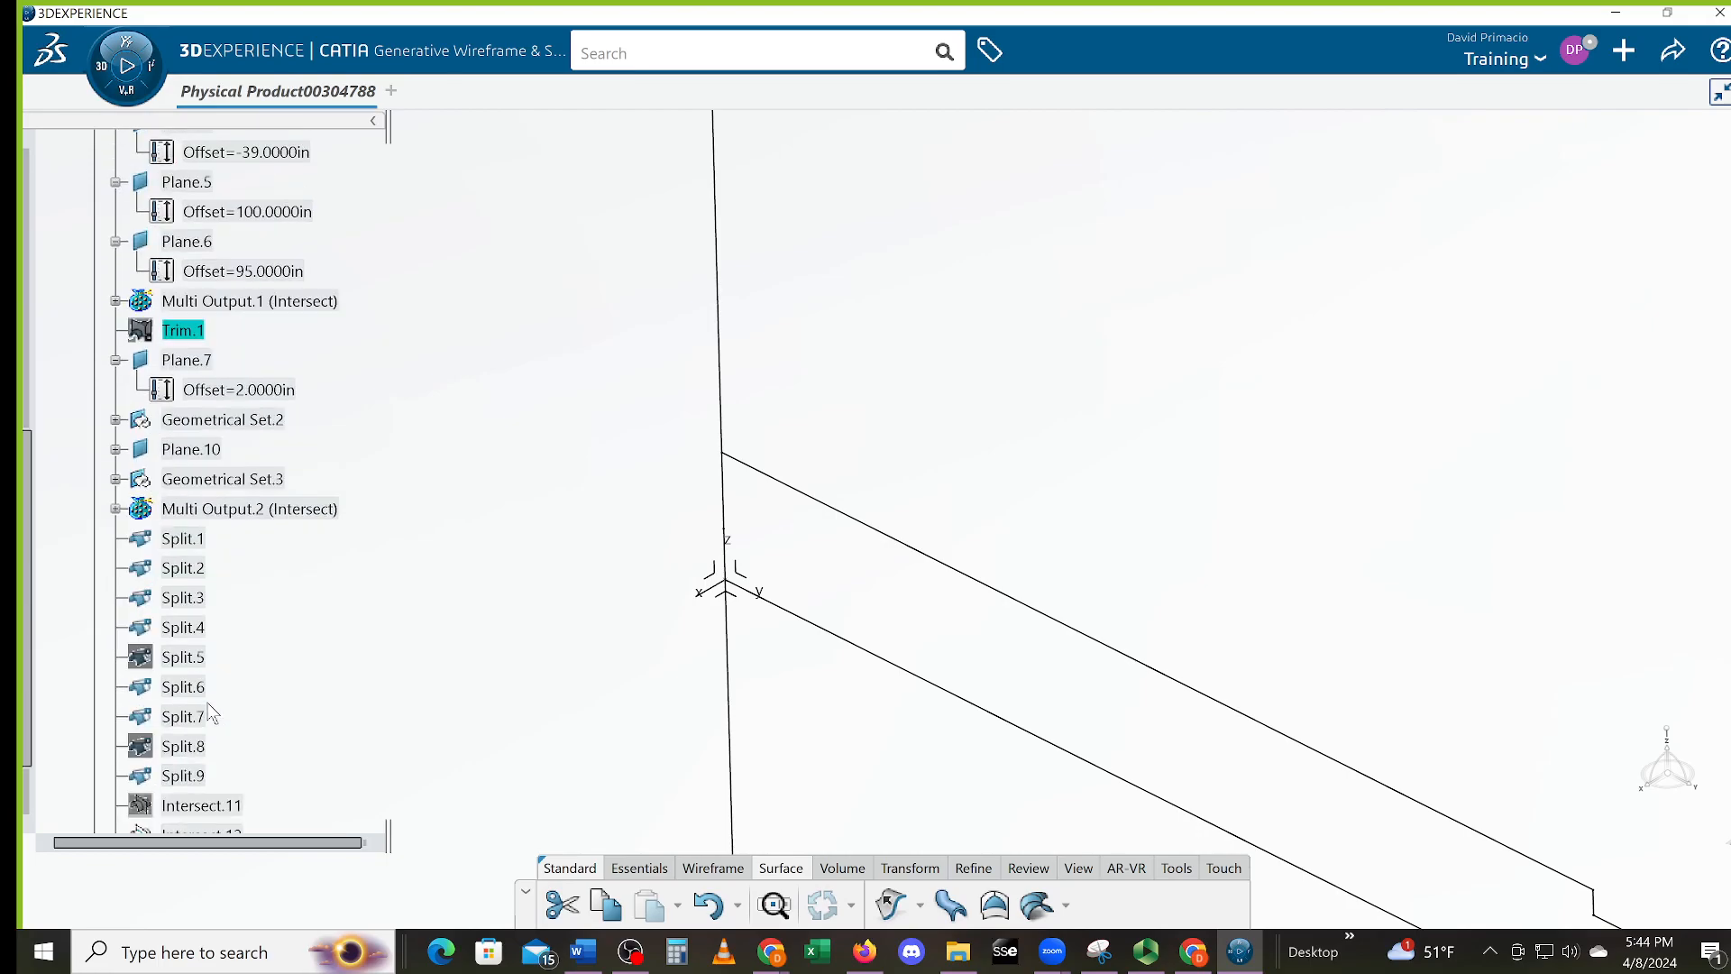
{"action": "scroll", "coordinate": [198, 622], "scroll_direction": "down", "scroll_amount": 2}
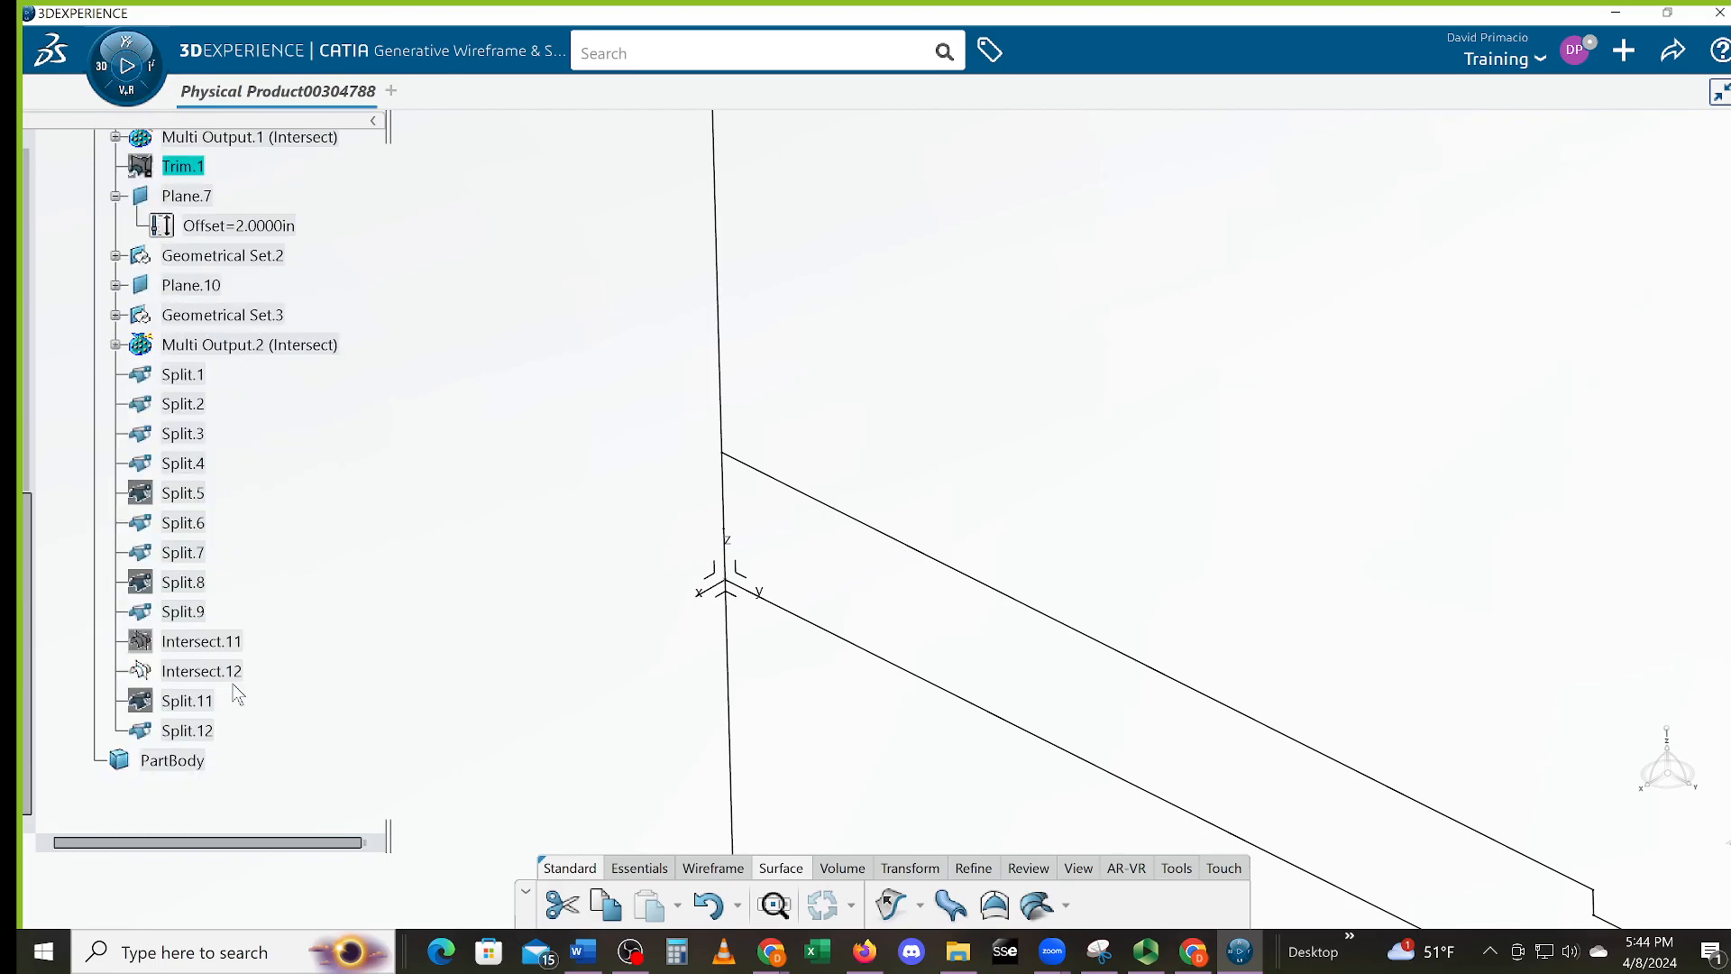
{"action": "left_click", "coordinate": [191, 732]}
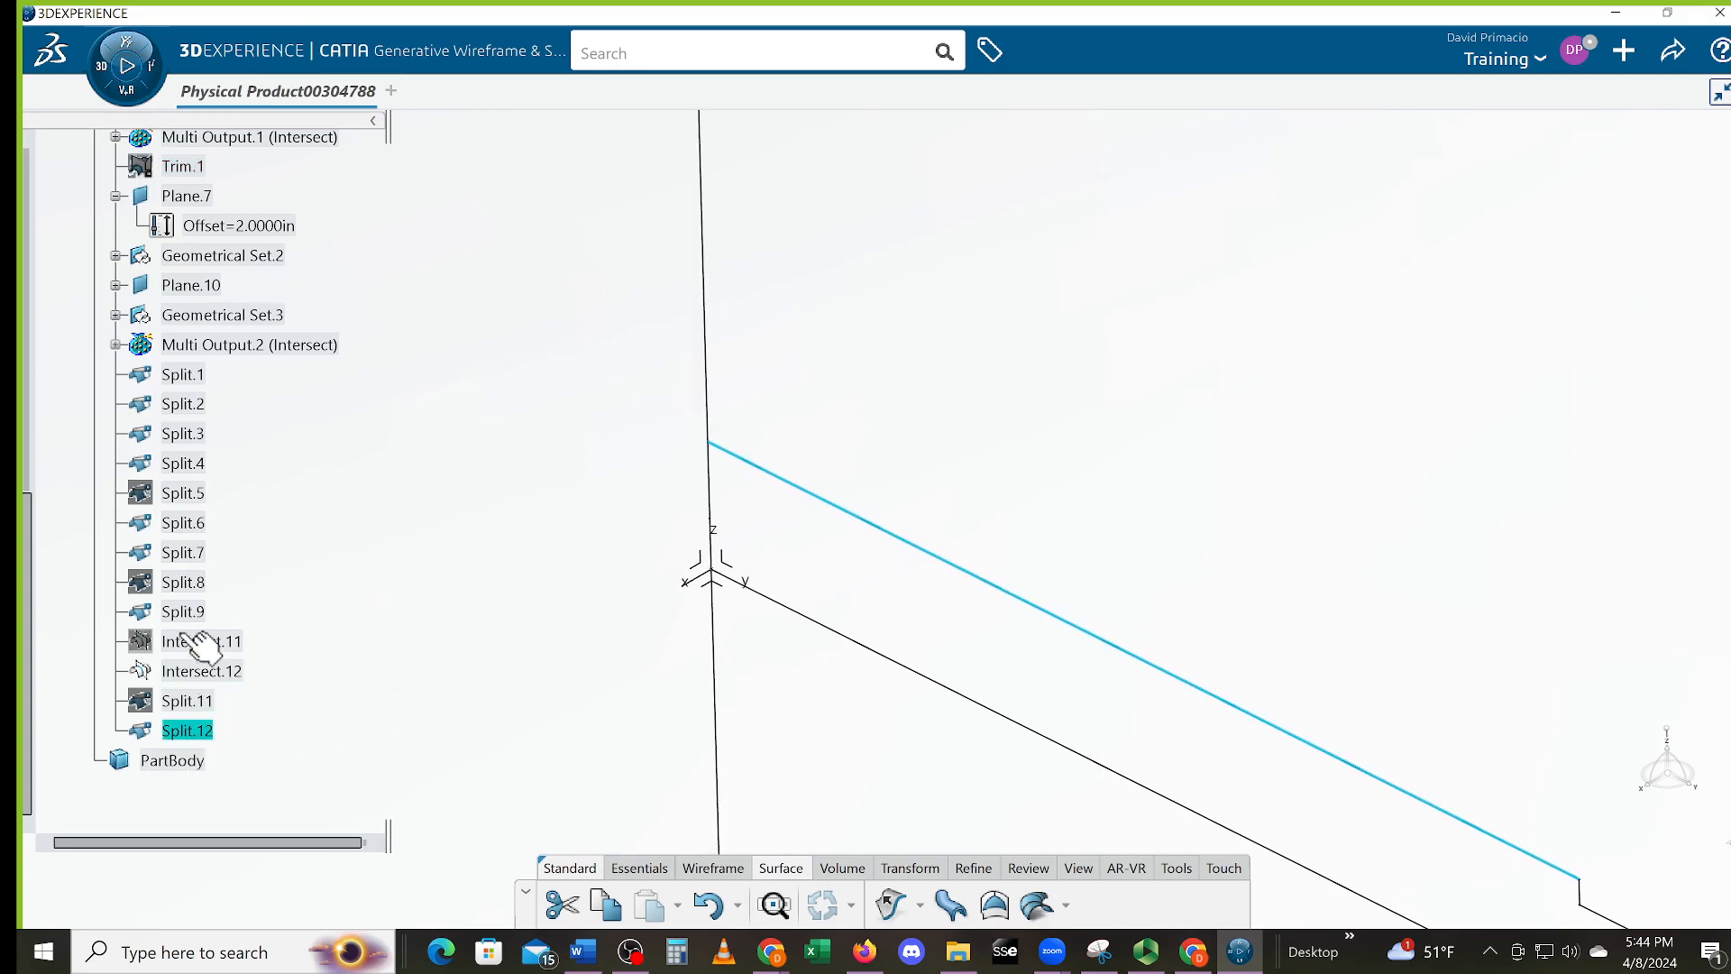
{"action": "middle_click_drag", "start_coordinate": [406, 626], "coordinate": [421, 722]}
{"action": "middle_click_drag", "start_coordinate": [830, 718], "coordinate": [738, 663]}
{"action": "middle_click_drag", "start_coordinate": [882, 678], "coordinate": [1403, 727]}
{"action": "mouse_move", "coordinate": [944, 708]}
{"action": "middle_mouse_down"}
{"action": "mouse_move", "coordinate": [922, 763]}
{"action": "mouse_move", "coordinate": [913, 717]}
{"action": "middle_mouse_up"}
{"action": "middle_click_drag", "start_coordinate": [626, 591], "coordinate": [617, 589]}
{"action": "middle_click_drag", "start_coordinate": [806, 715], "coordinate": [802, 651]}
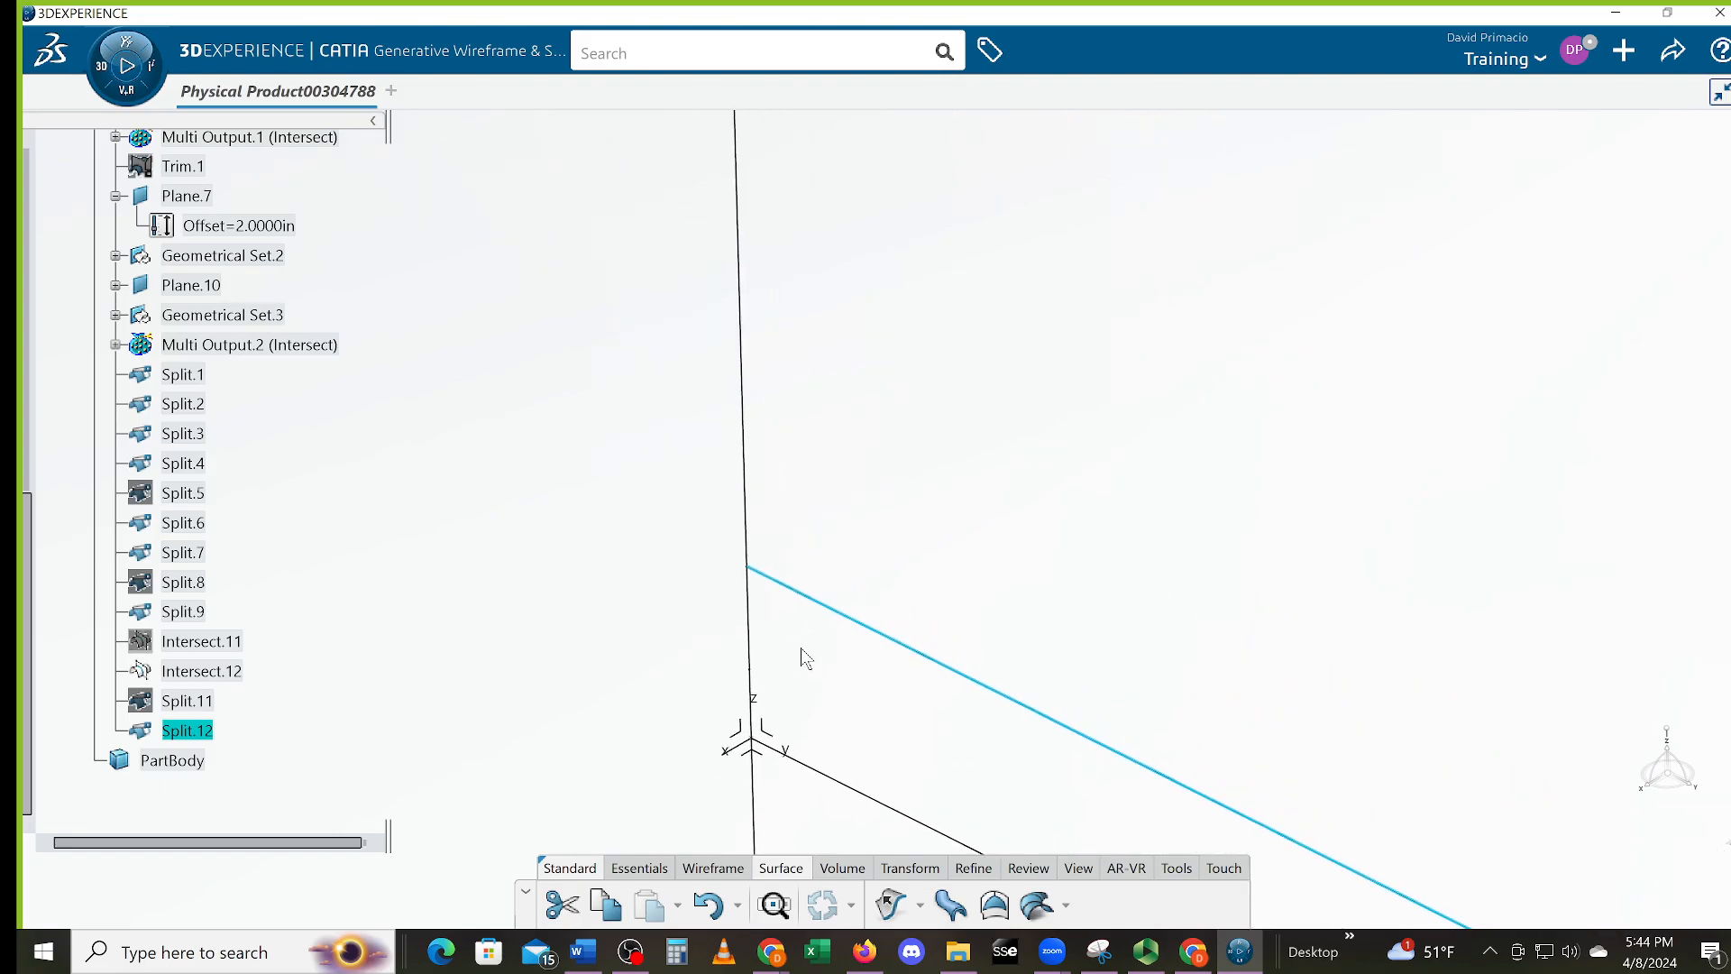
{"action": "left_click", "coordinate": [814, 663]}
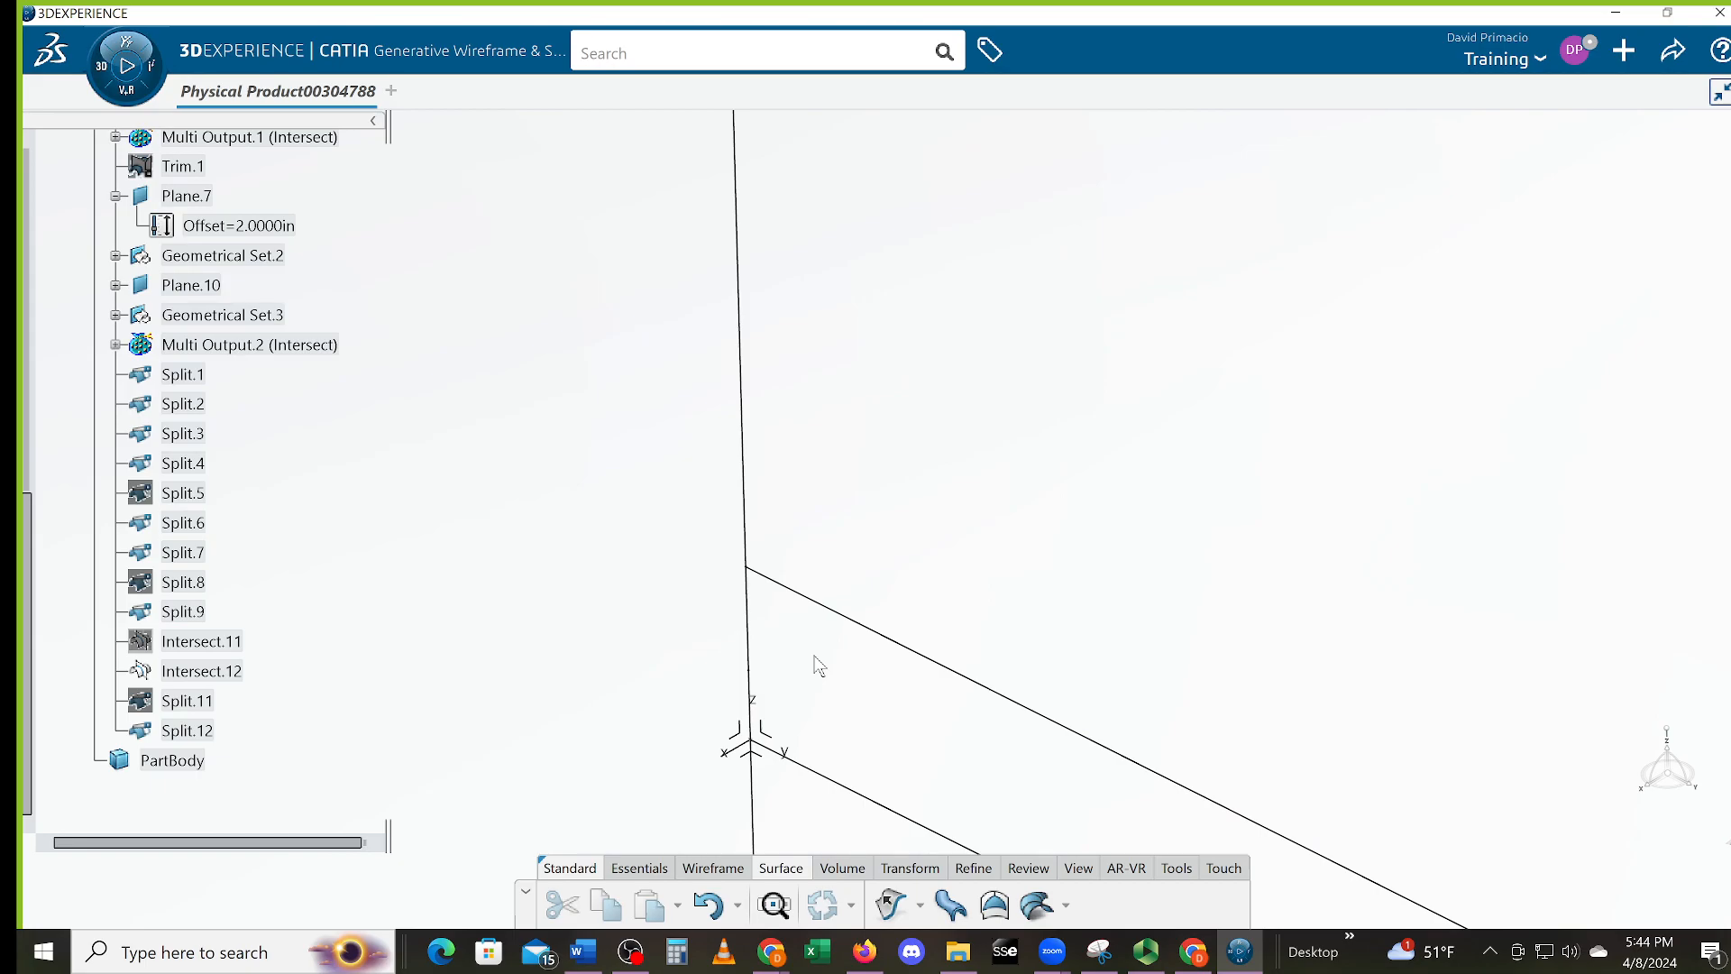
Select the long vertical line Intersect.12 and zoom out to the whole profile
{"action": "left_click", "coordinate": [751, 631]}
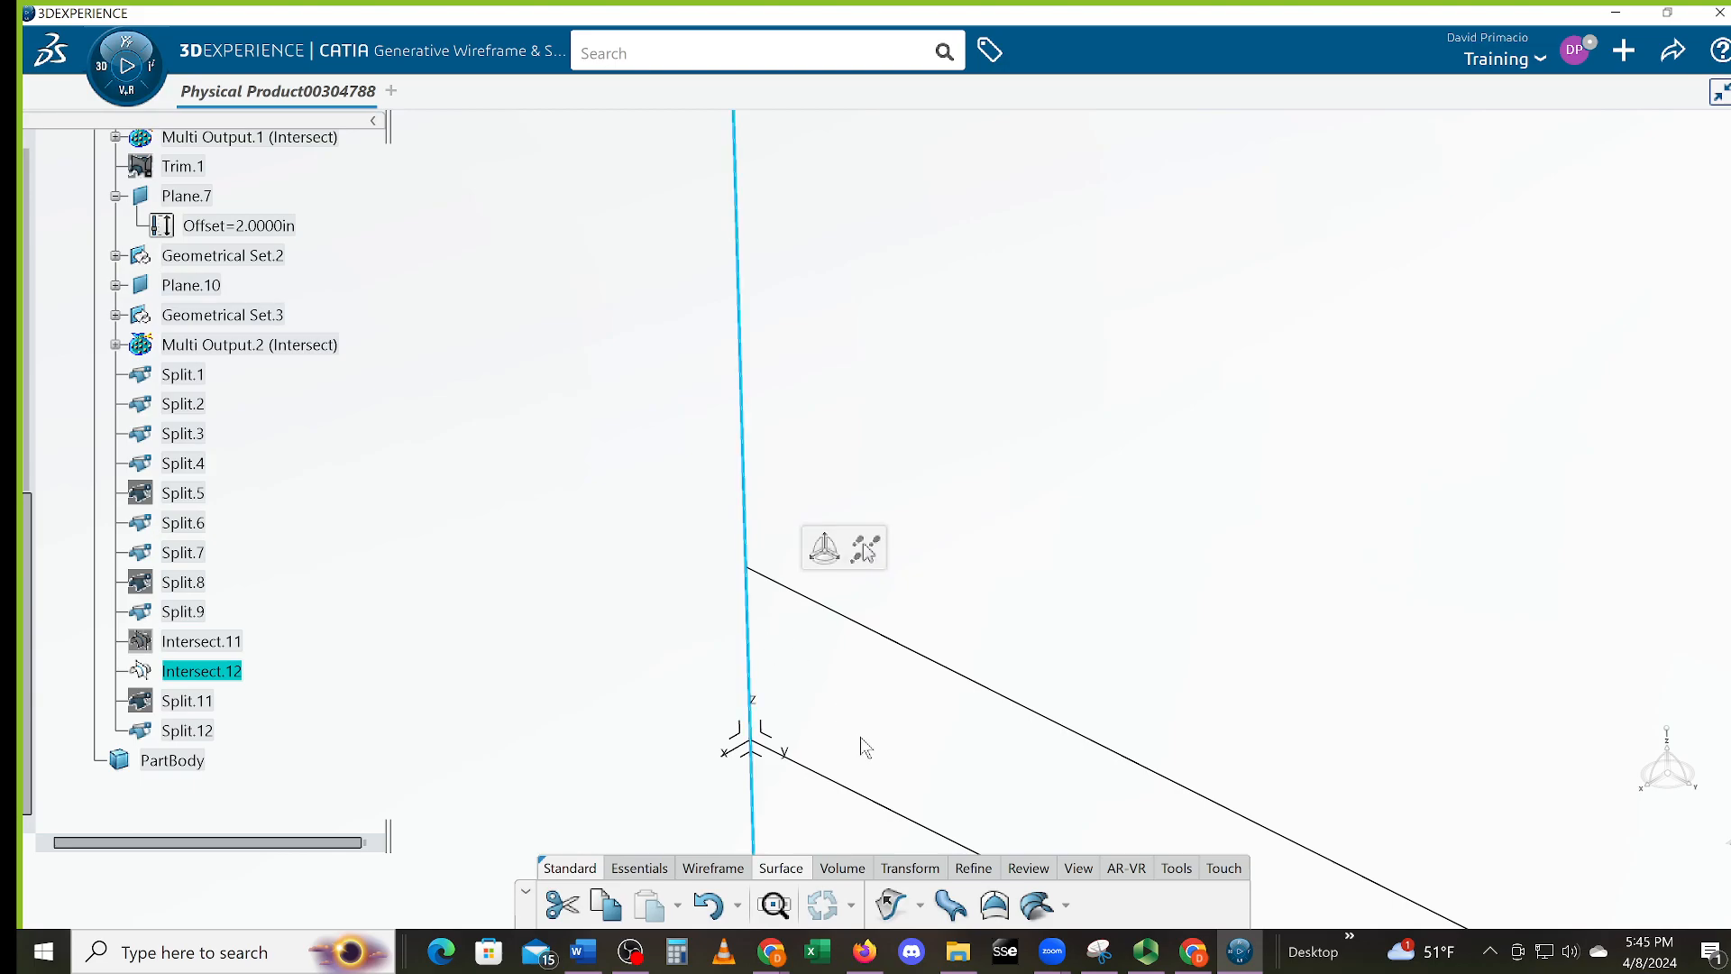
{"action": "middle_click_drag", "start_coordinate": [860, 737], "coordinate": [880, 861]}
{"action": "middle_click_drag", "start_coordinate": [1038, 758], "coordinate": [875, 735]}
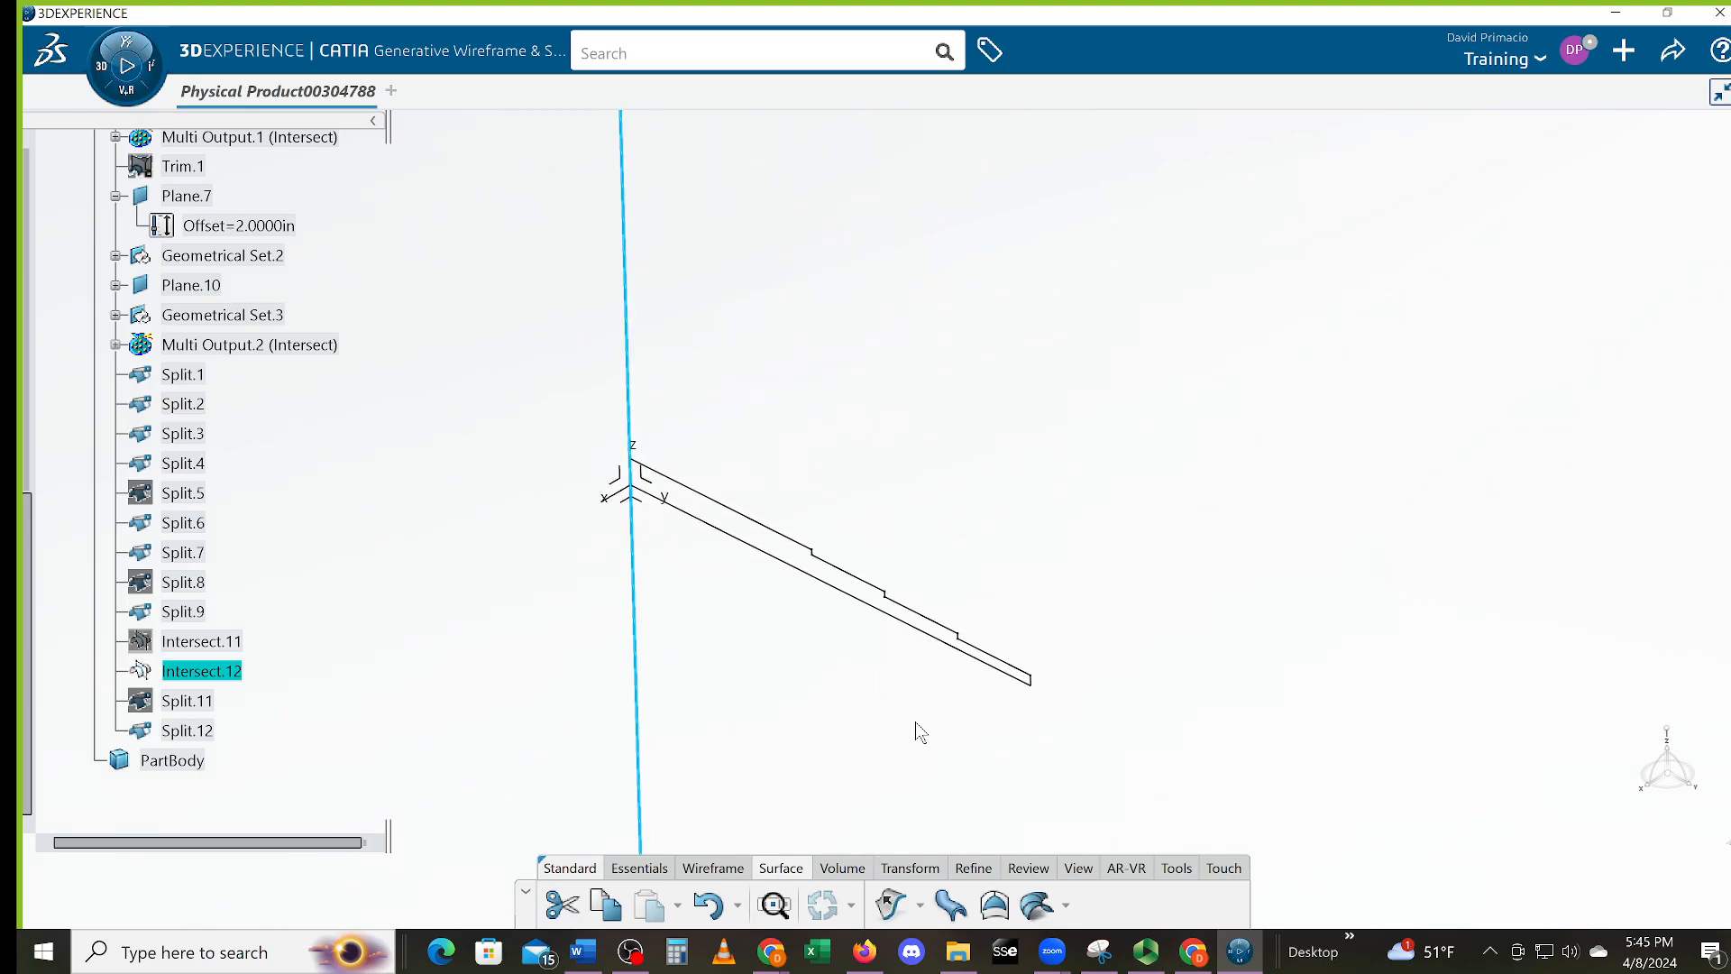
{"action": "mouse_move", "coordinate": [963, 711]}
{"action": "middle_mouse_down"}
{"action": "mouse_move", "coordinate": [900, 696]}
{"action": "mouse_move", "coordinate": [917, 754]}
{"action": "mouse_move", "coordinate": [1172, 694]}
{"action": "middle_mouse_up"}
{"action": "middle_click_drag", "start_coordinate": [875, 729], "coordinate": [1060, 828]}
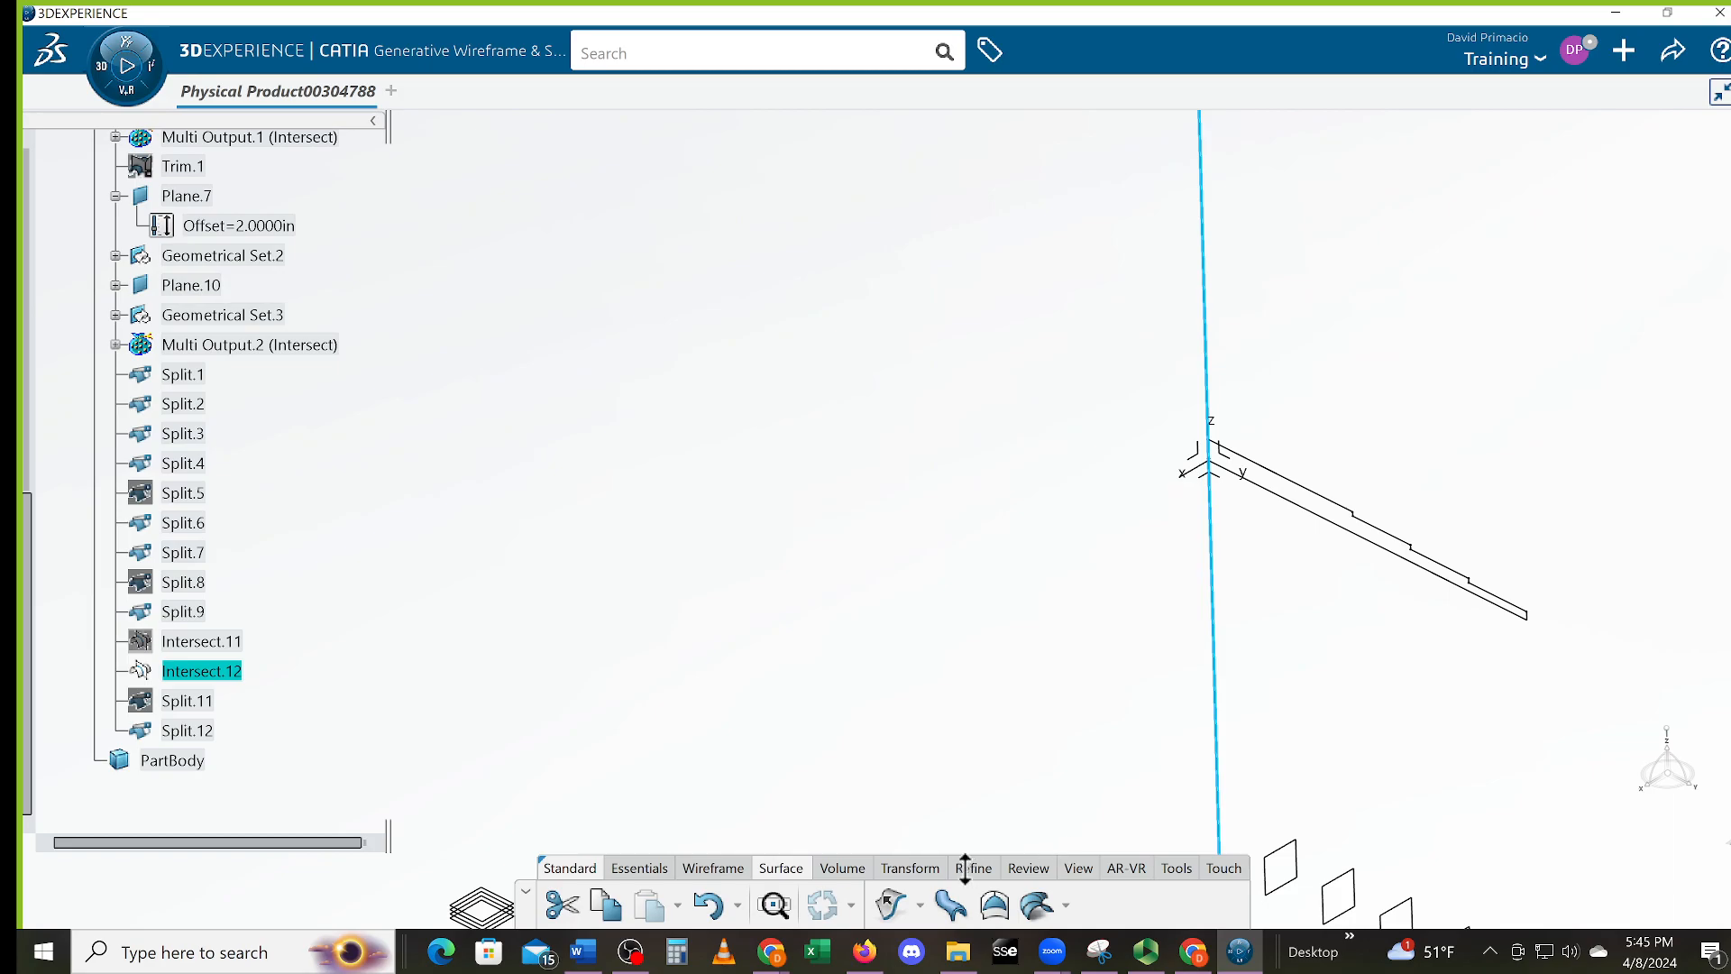
Split Intersect.12 between WL 50 and Plane.2, leaving a short vertical segment
{"action": "left_click", "coordinate": [910, 869]}
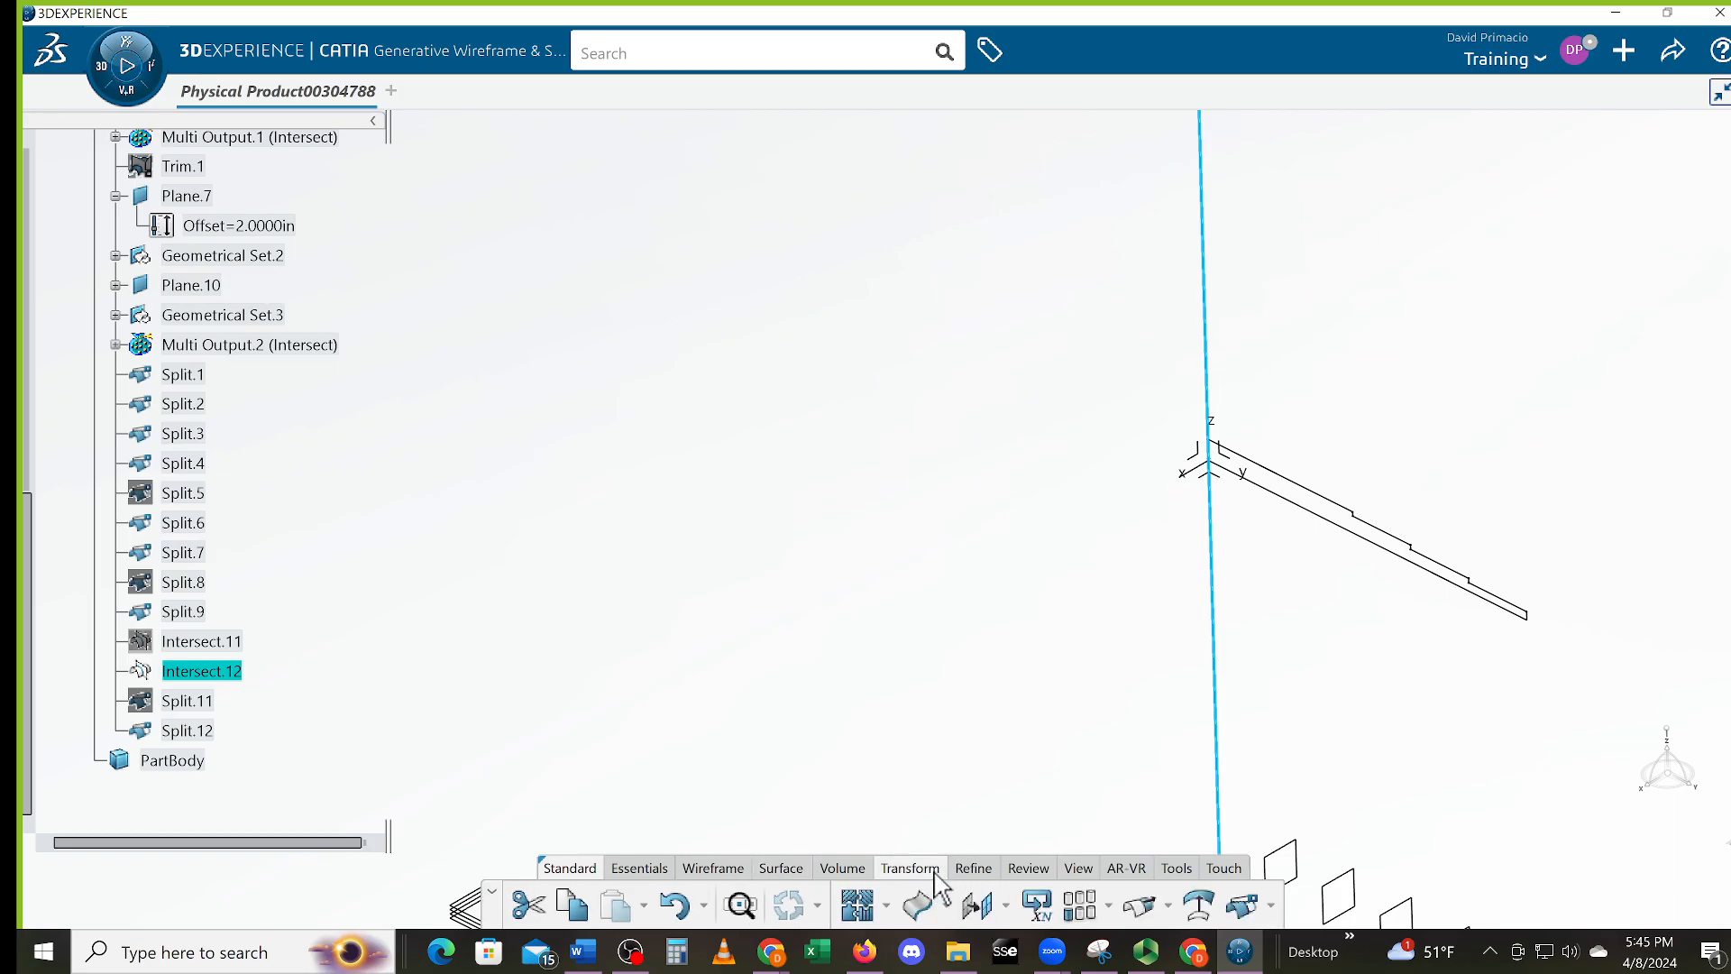
{"action": "left_click", "coordinate": [1242, 909]}
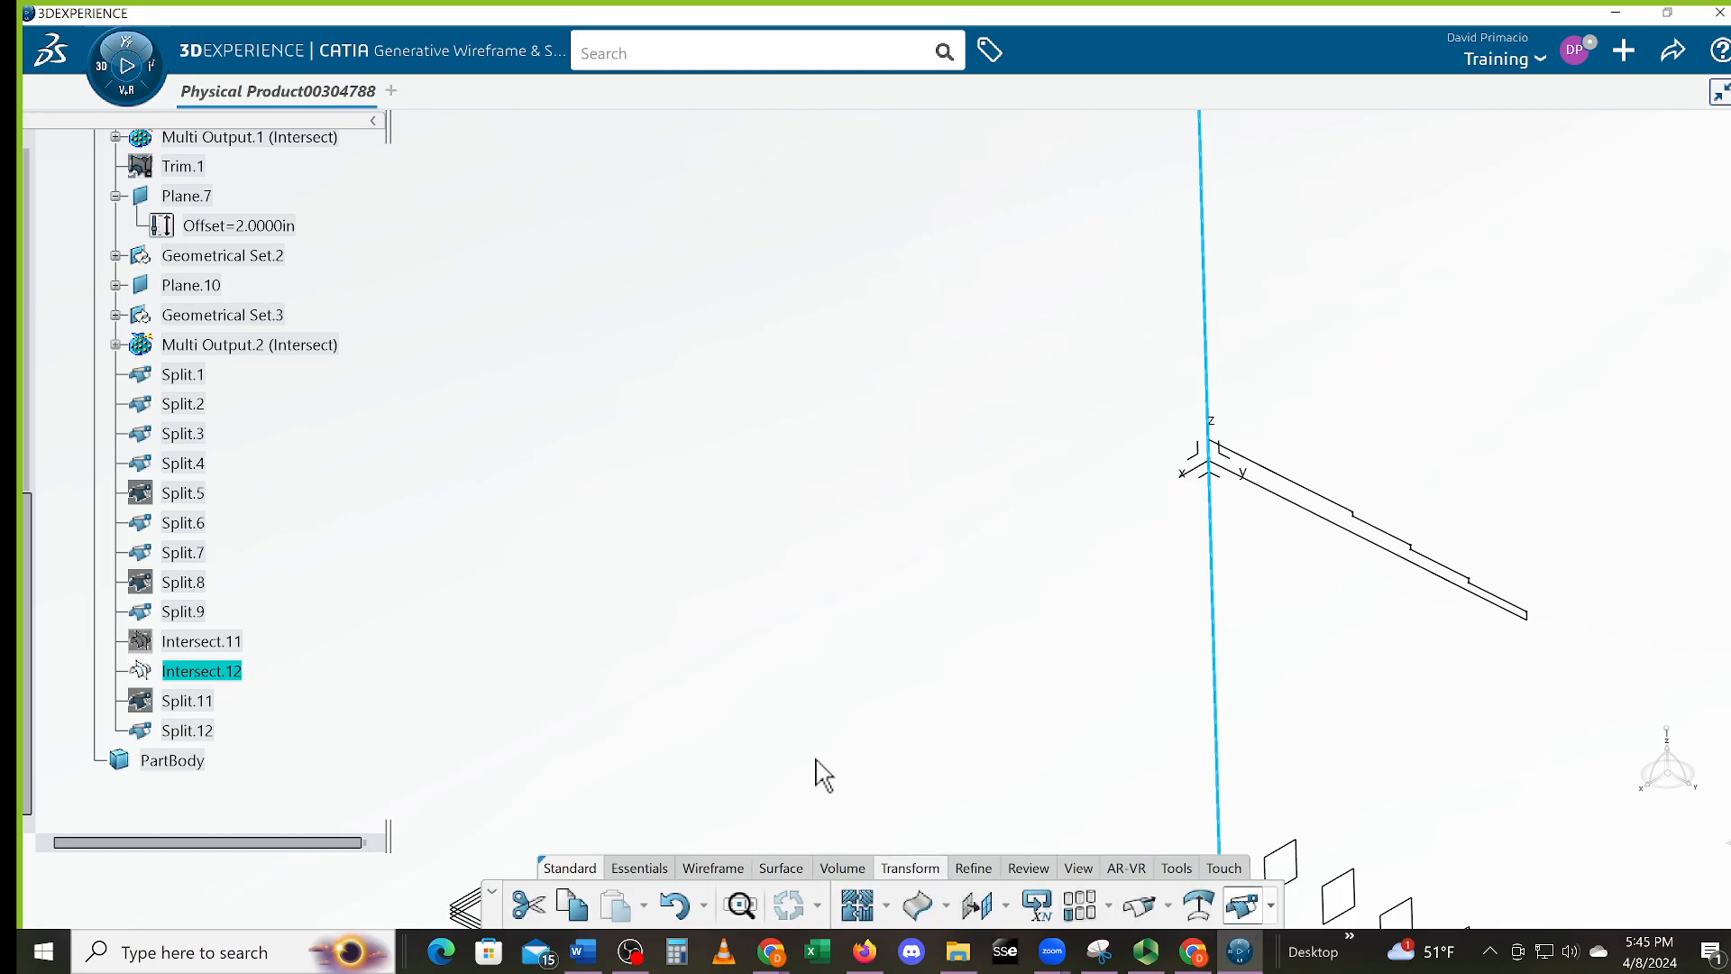
{"action": "middle_click_drag", "start_coordinate": [874, 580], "coordinate": [866, 316]}
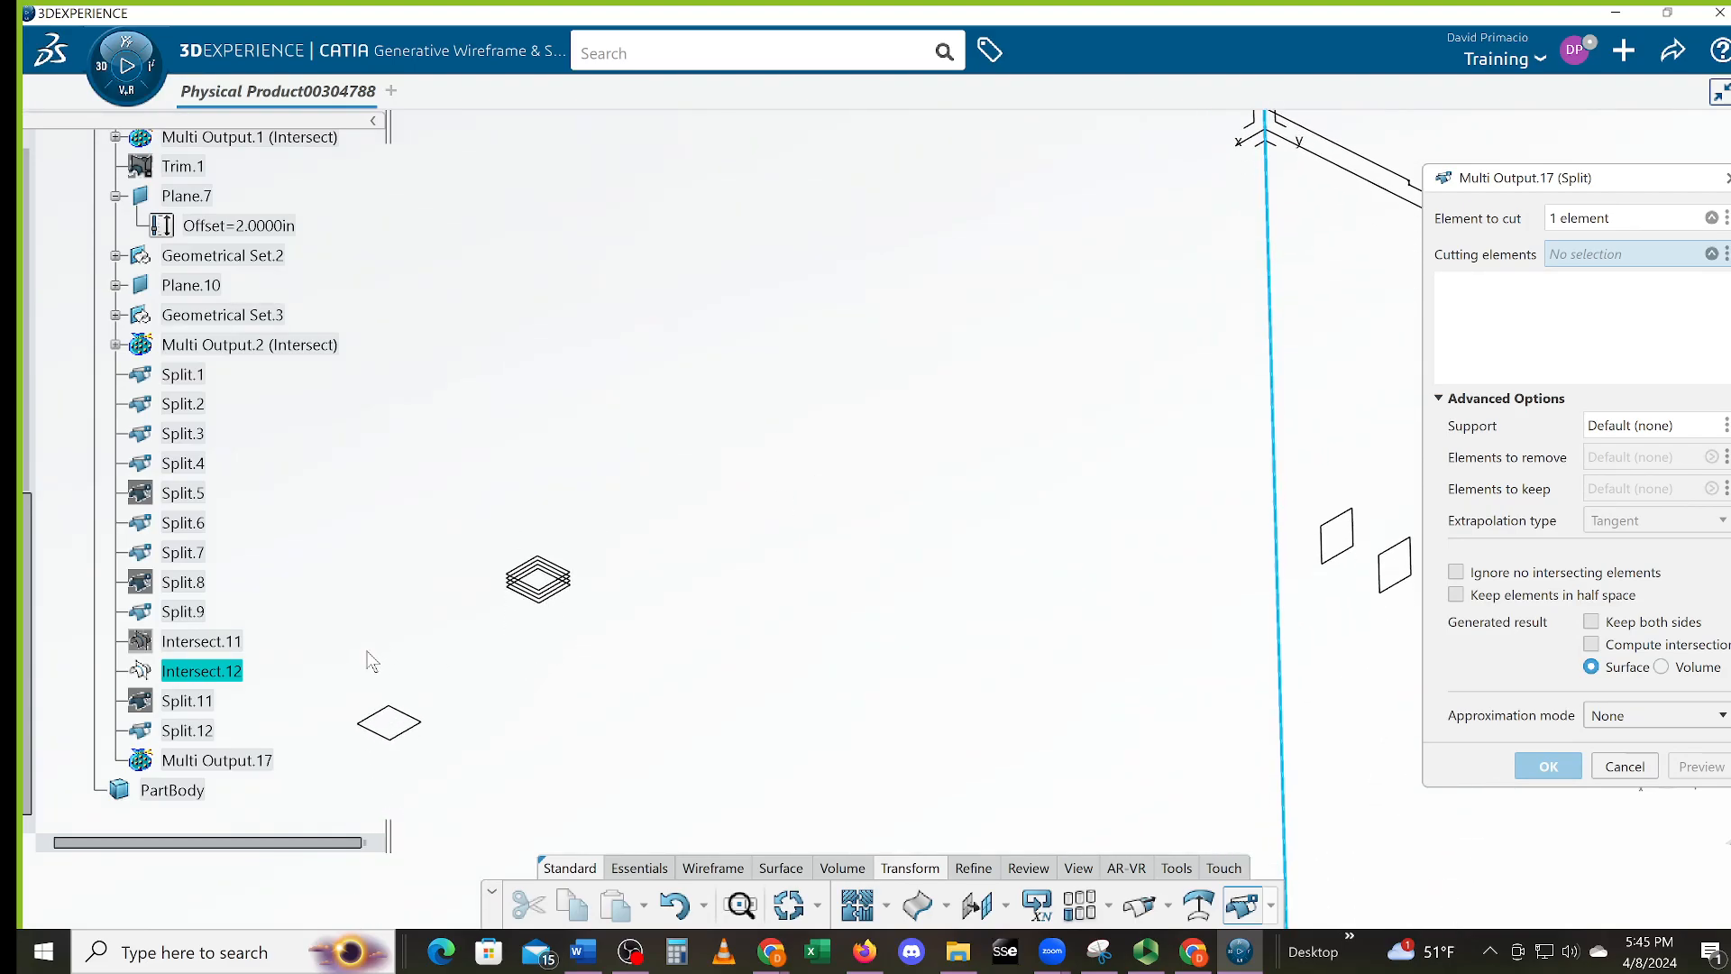
{"action": "scroll", "coordinate": [338, 646], "scroll_direction": "up", "scroll_amount": 2}
{"action": "scroll", "coordinate": [182, 644], "scroll_direction": "up", "scroll_amount": 5}
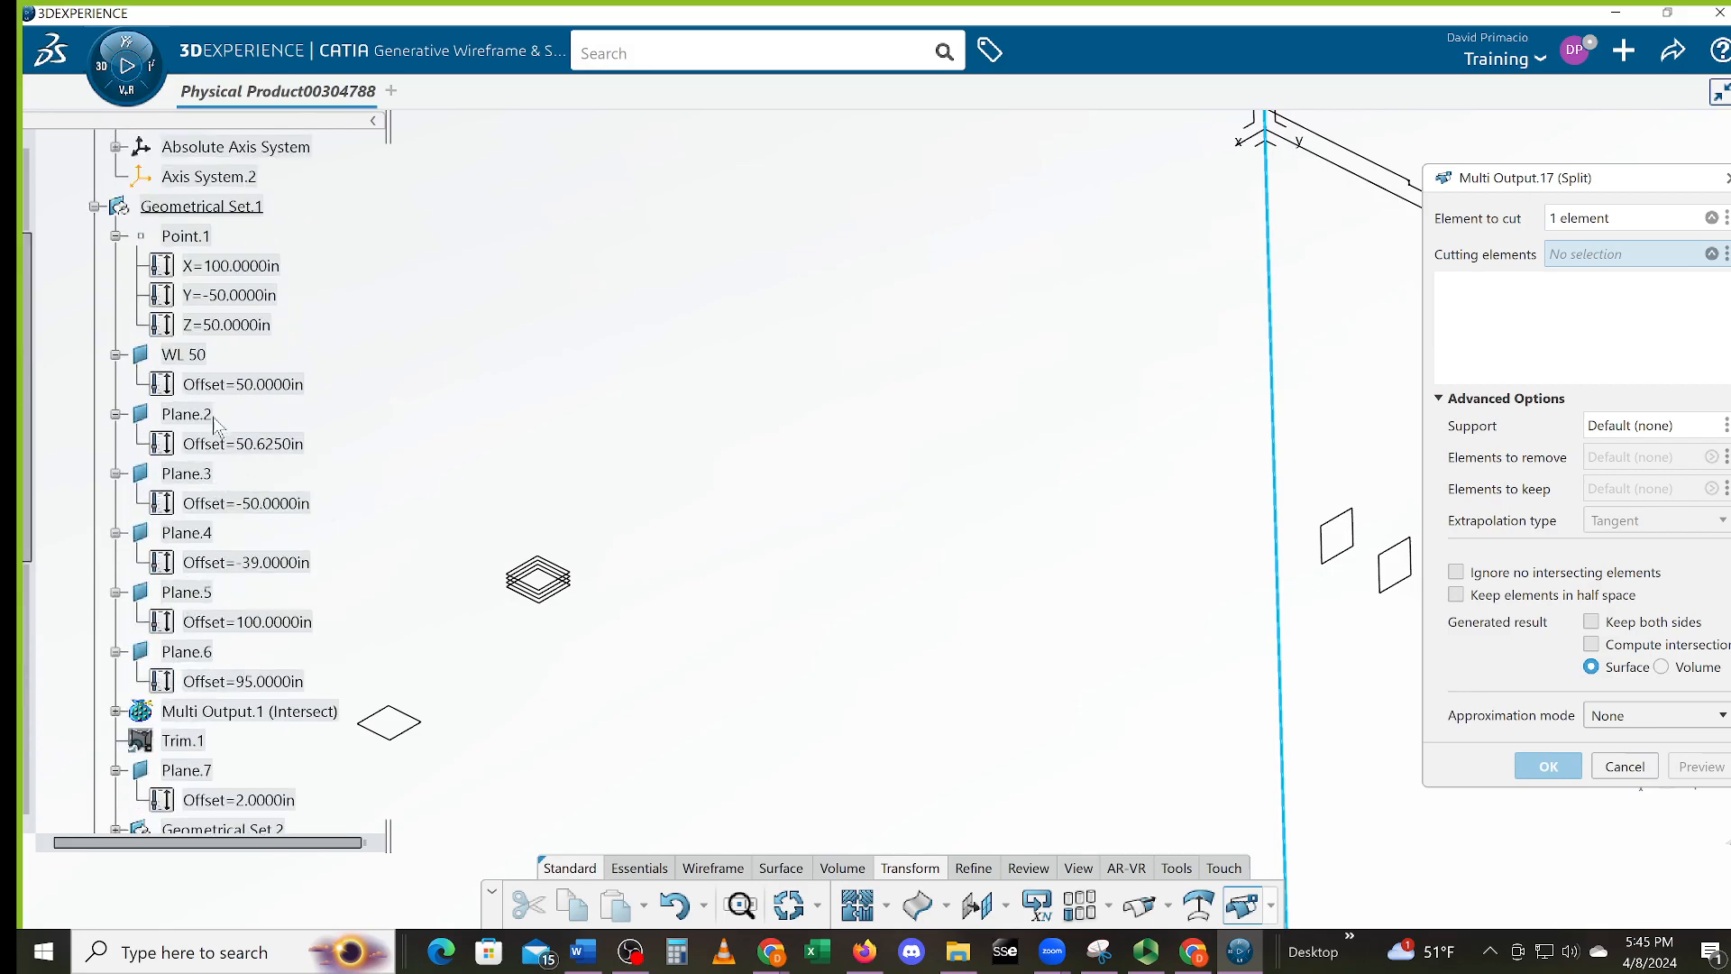
{"action": "left_click", "coordinate": [206, 357]}
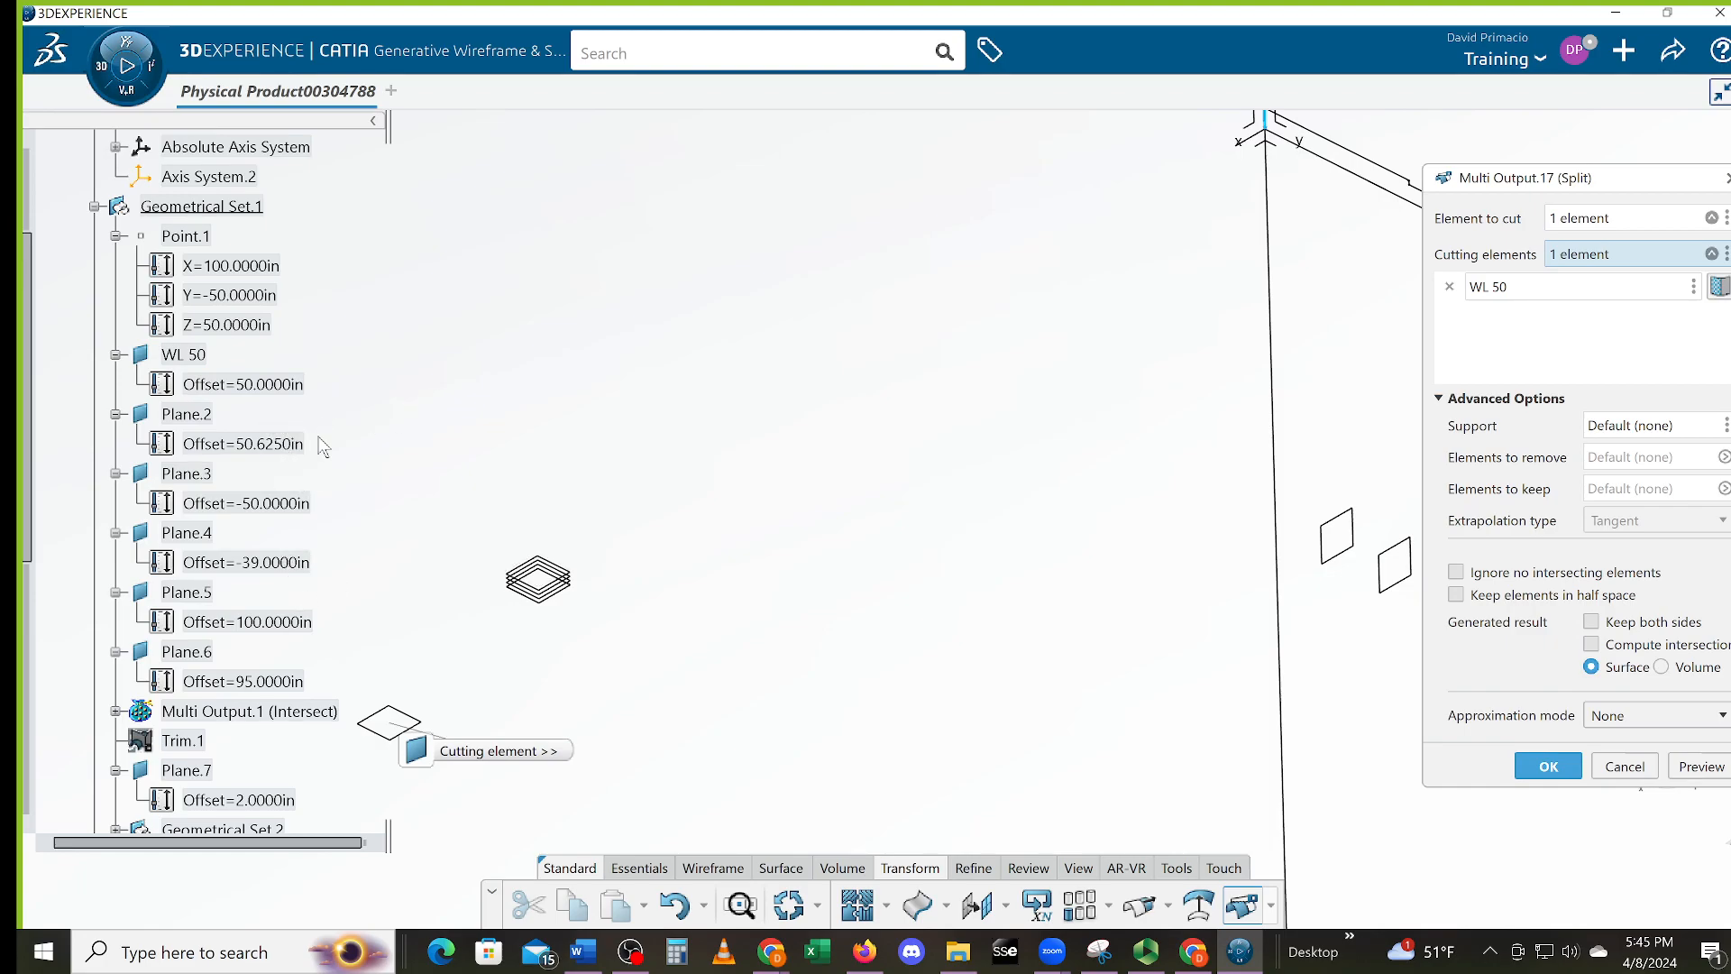
{"action": "left_click", "coordinate": [202, 417]}
{"action": "left_click", "coordinate": [1524, 768]}
{"action": "middle_click_drag", "start_coordinate": [1054, 407], "coordinate": [734, 770]}
{"action": "middle_click_drag", "start_coordinate": [943, 634], "coordinate": [1248, 576]}
{"action": "middle_click_drag", "start_coordinate": [801, 700], "coordinate": [762, 581]}
{"action": "middle_click_drag", "start_coordinate": [878, 719], "coordinate": [835, 686]}
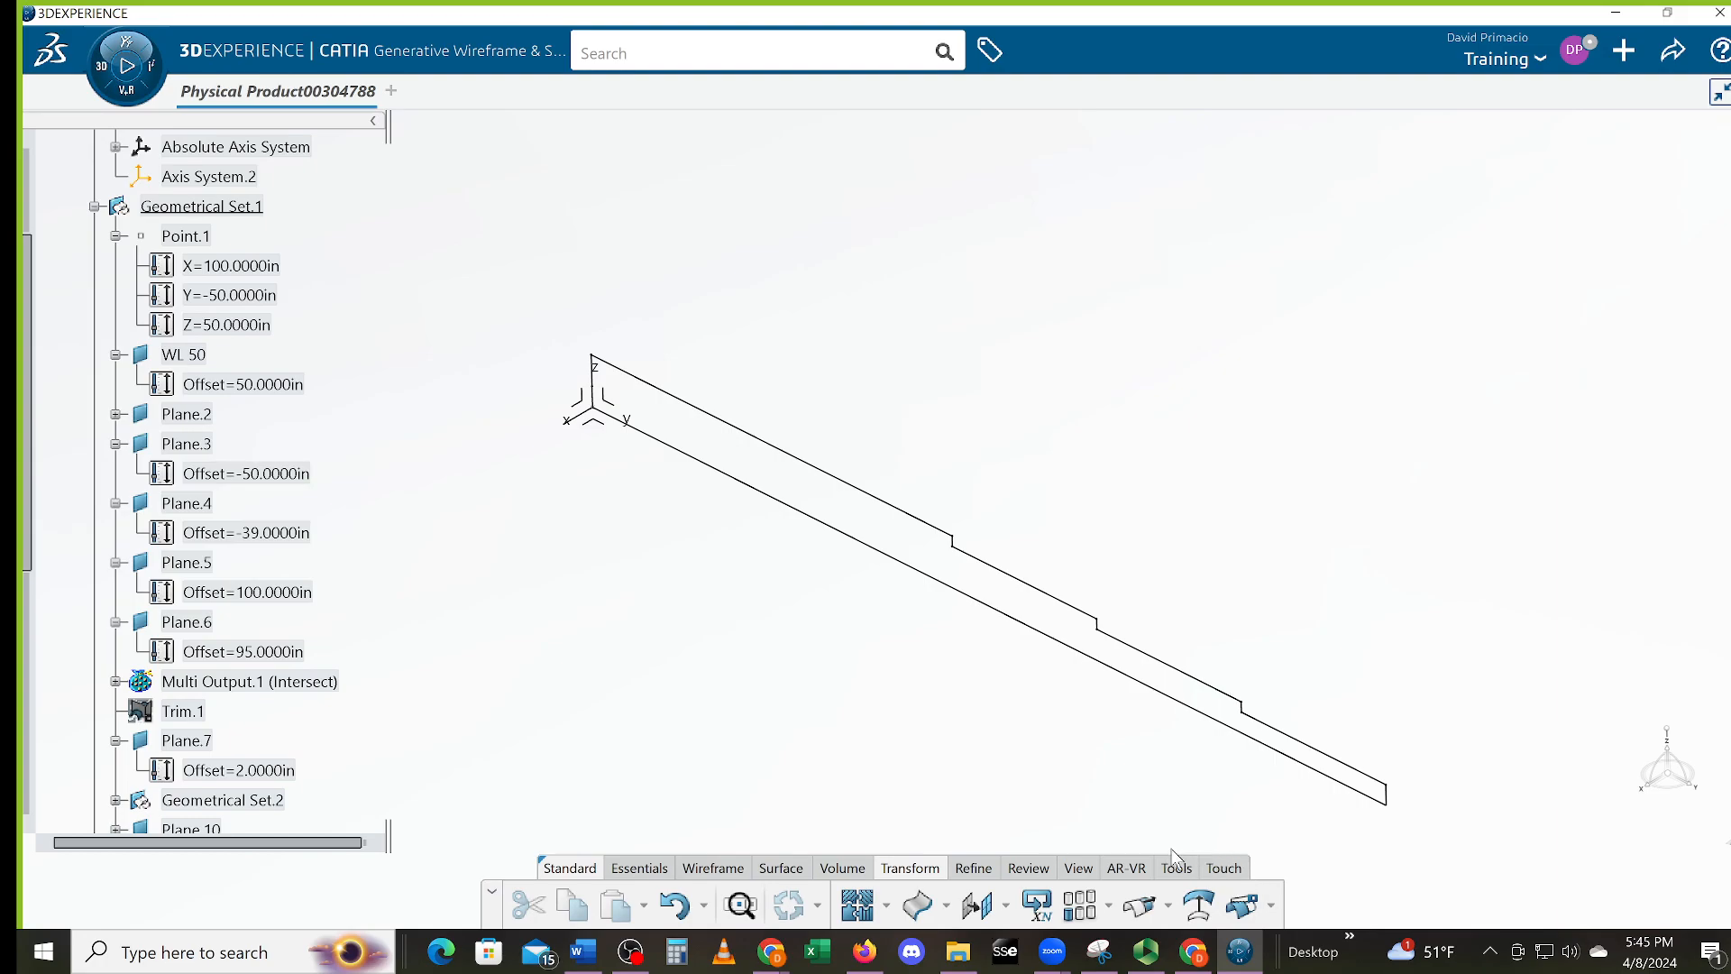
{"action": "middle_click_drag", "start_coordinate": [1167, 813], "coordinate": [1100, 772]}
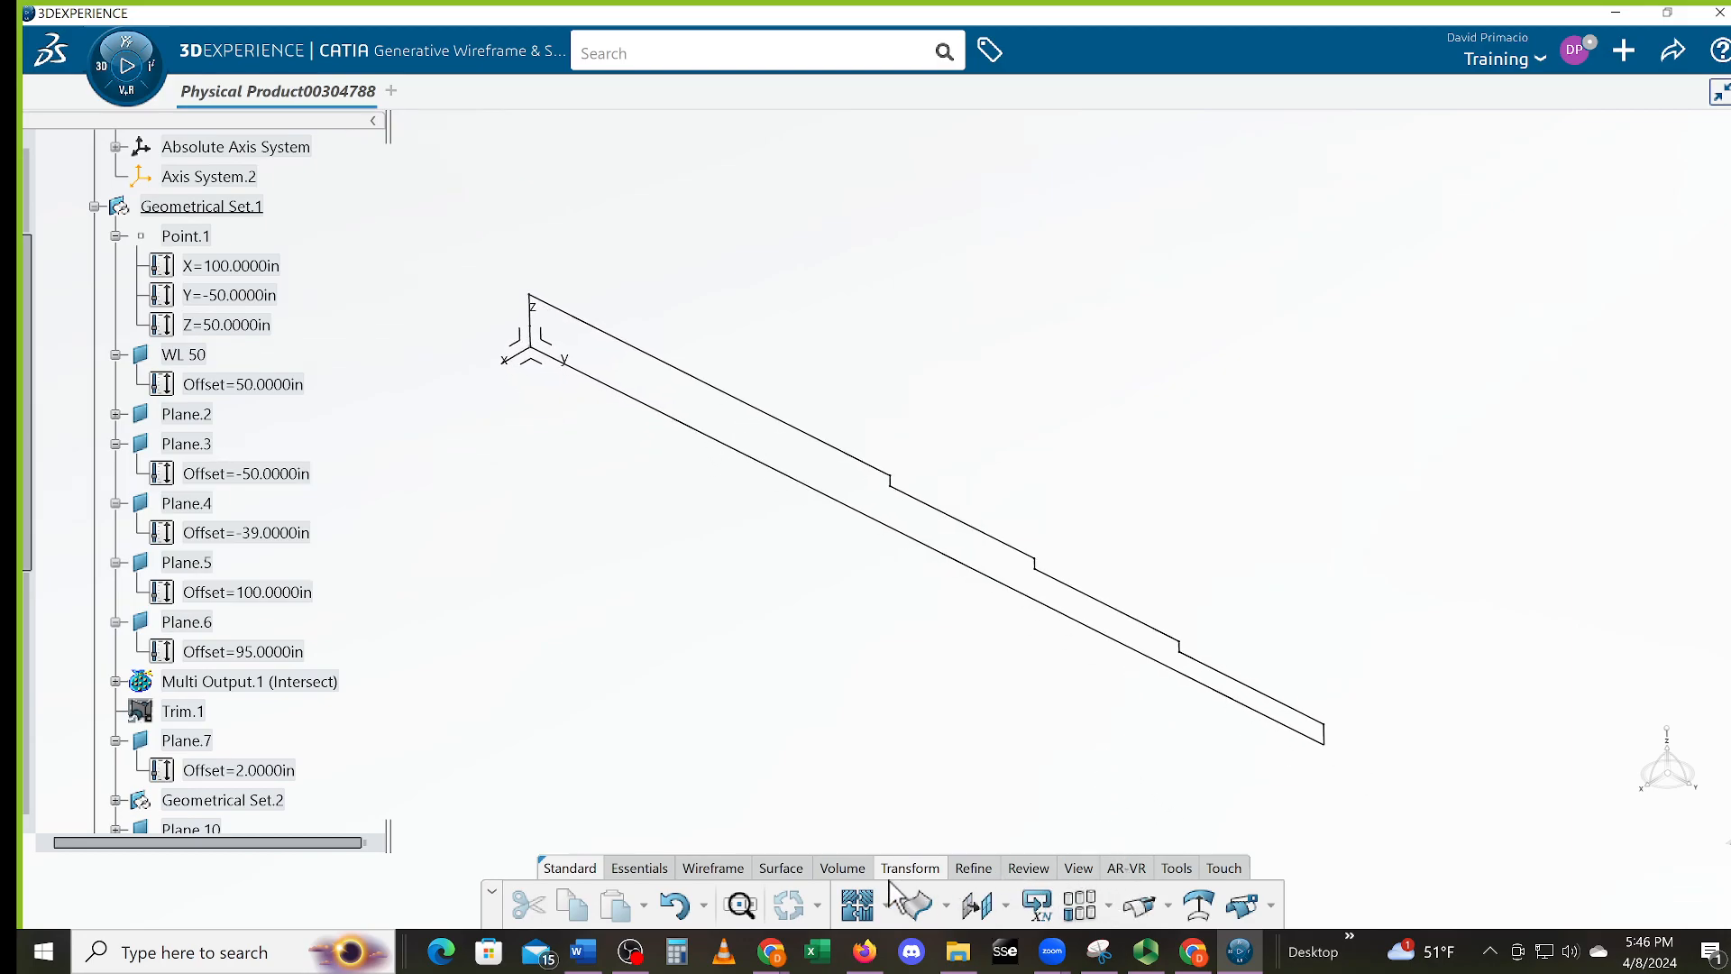
{"action": "left_click", "coordinate": [781, 867]}
{"action": "left_click", "coordinate": [995, 904]}
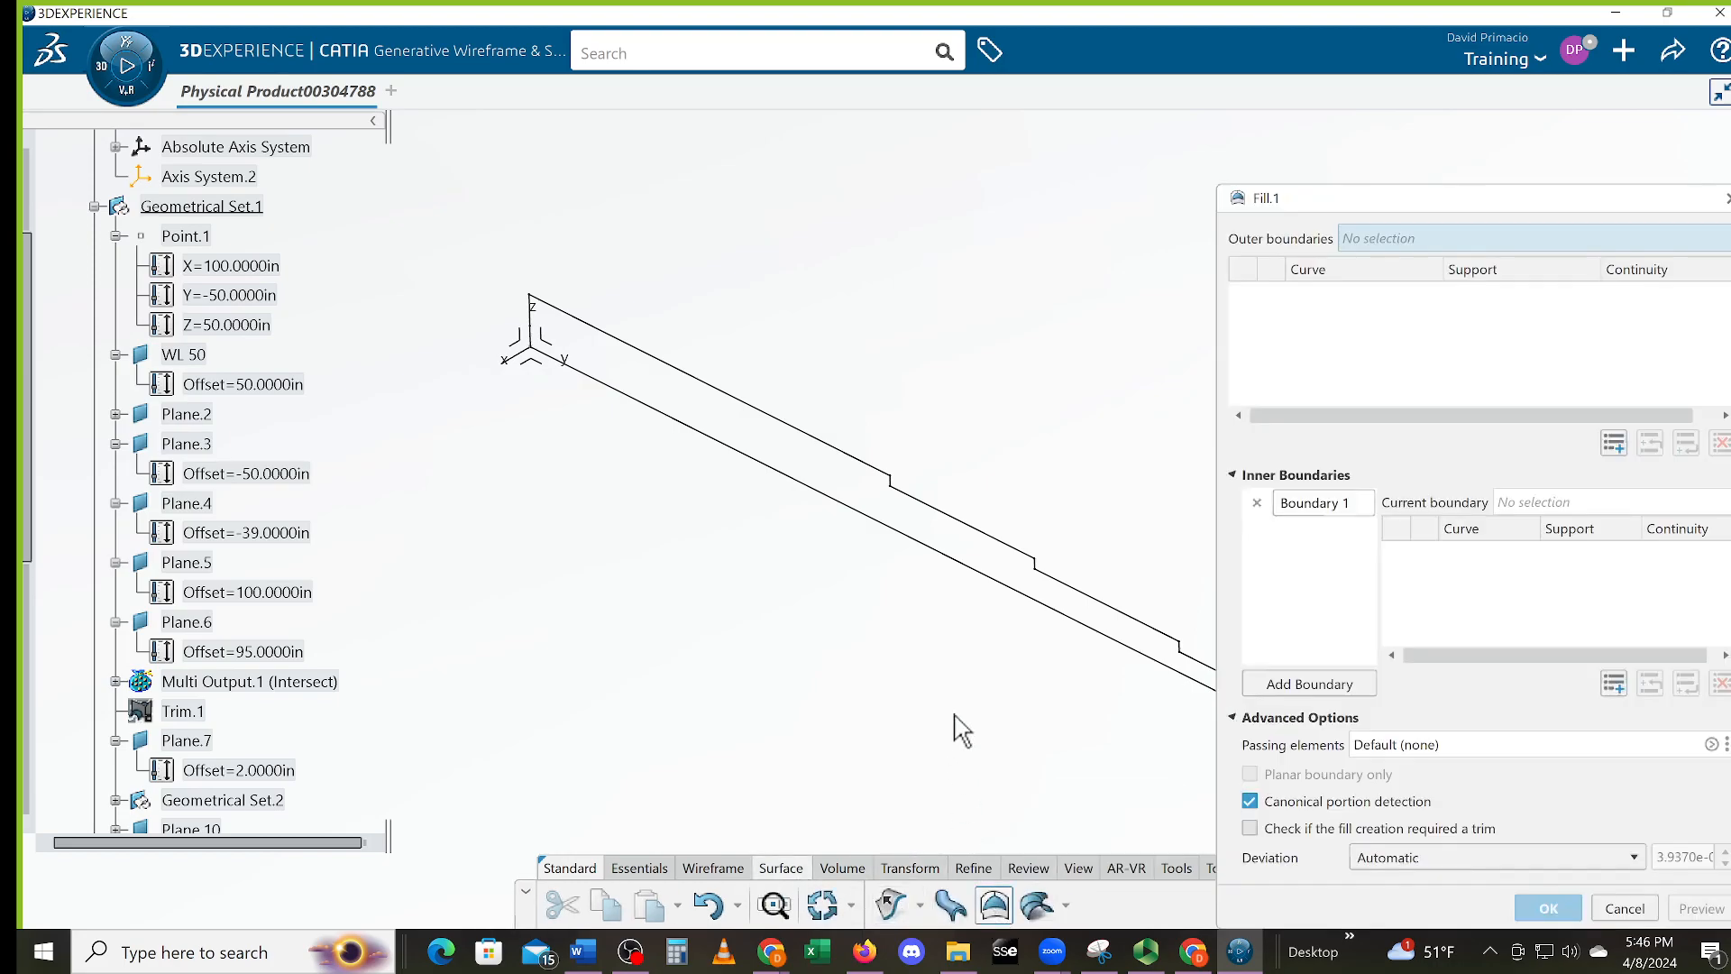
{"action": "left_click", "coordinate": [979, 571]}
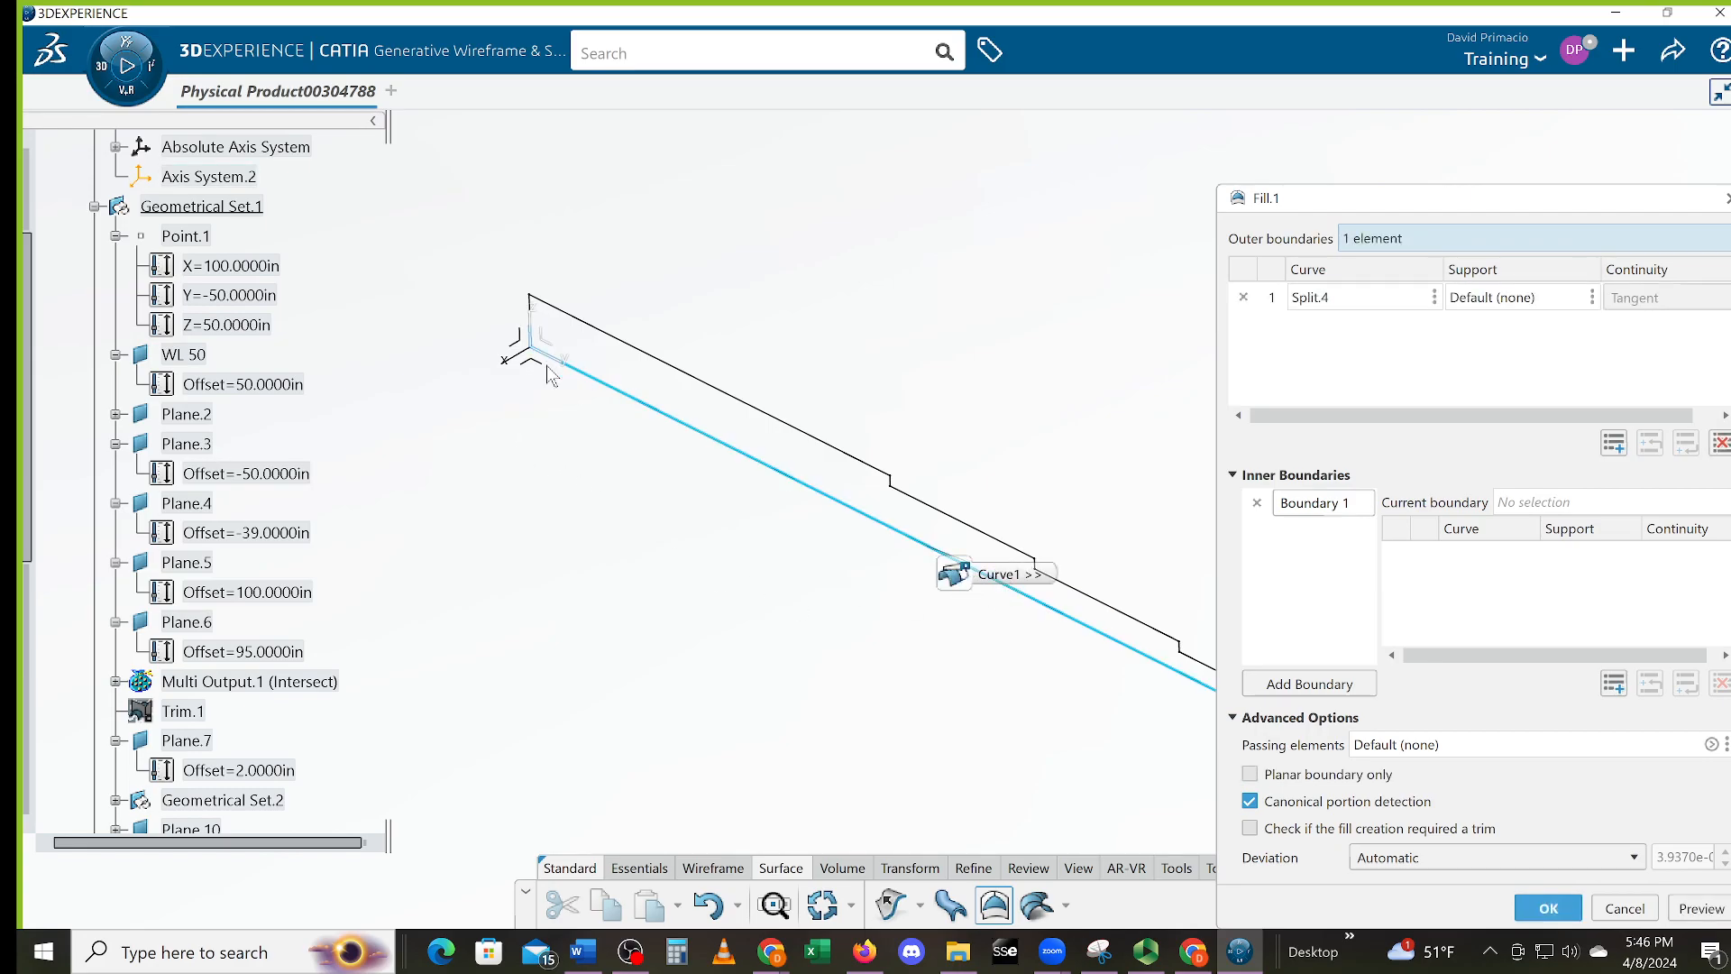
{"action": "middle_click_drag", "start_coordinate": [534, 483], "coordinate": [496, 455]}
{"action": "middle_click_drag", "start_coordinate": [645, 489], "coordinate": [1168, 290]}
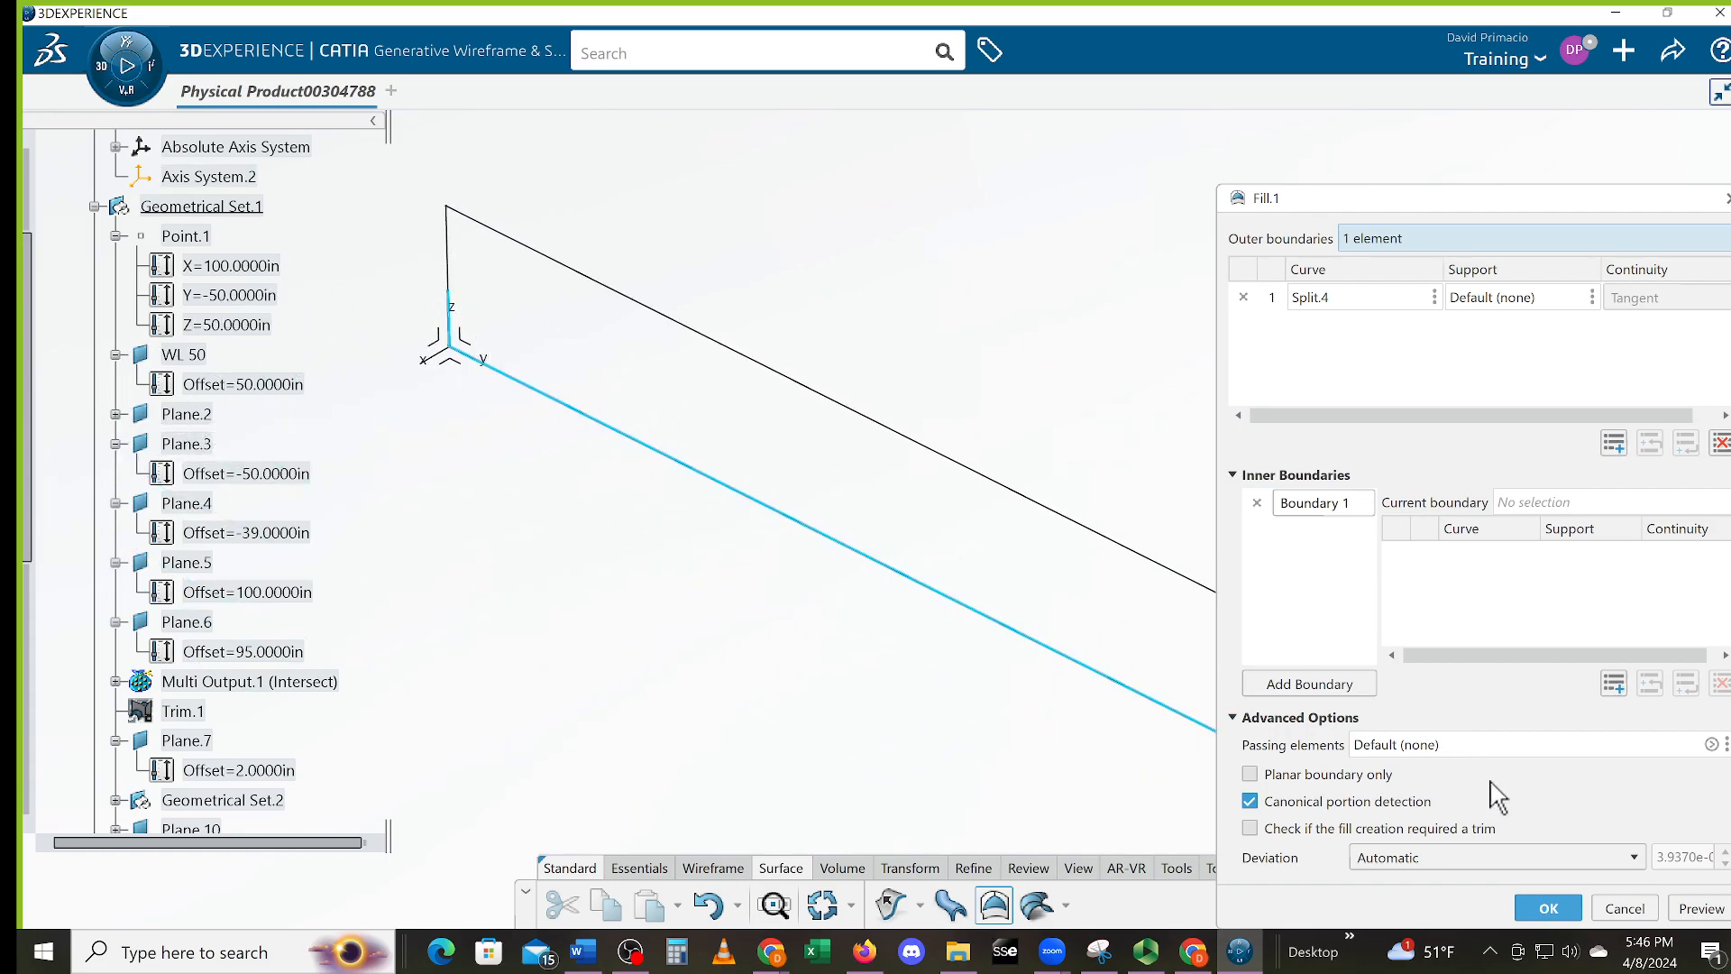
{"action": "left_click", "coordinate": [1625, 908]}
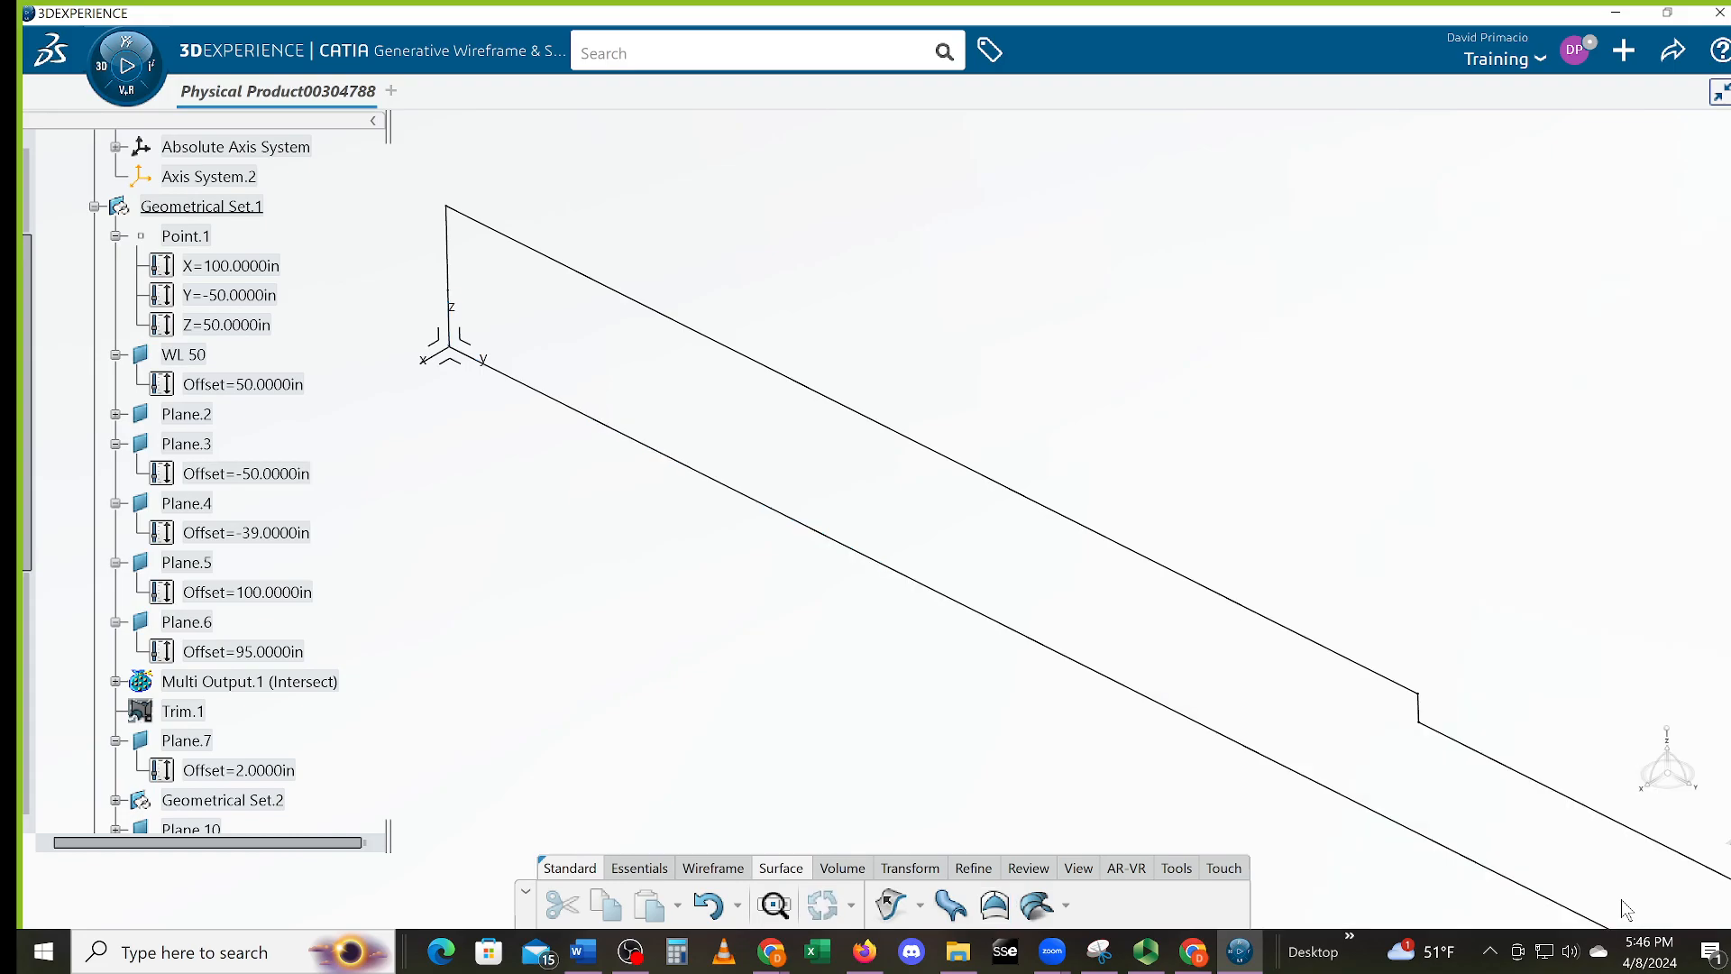
{"action": "middle_click_drag", "start_coordinate": [999, 599], "coordinate": [785, 520]}
{"action": "middle_click_drag", "start_coordinate": [1001, 699], "coordinate": [1073, 871]}
{"action": "middle_click_drag", "start_coordinate": [1237, 771], "coordinate": [1199, 405]}
{"action": "middle_click_drag", "start_coordinate": [1156, 669], "coordinate": [1127, 626]}
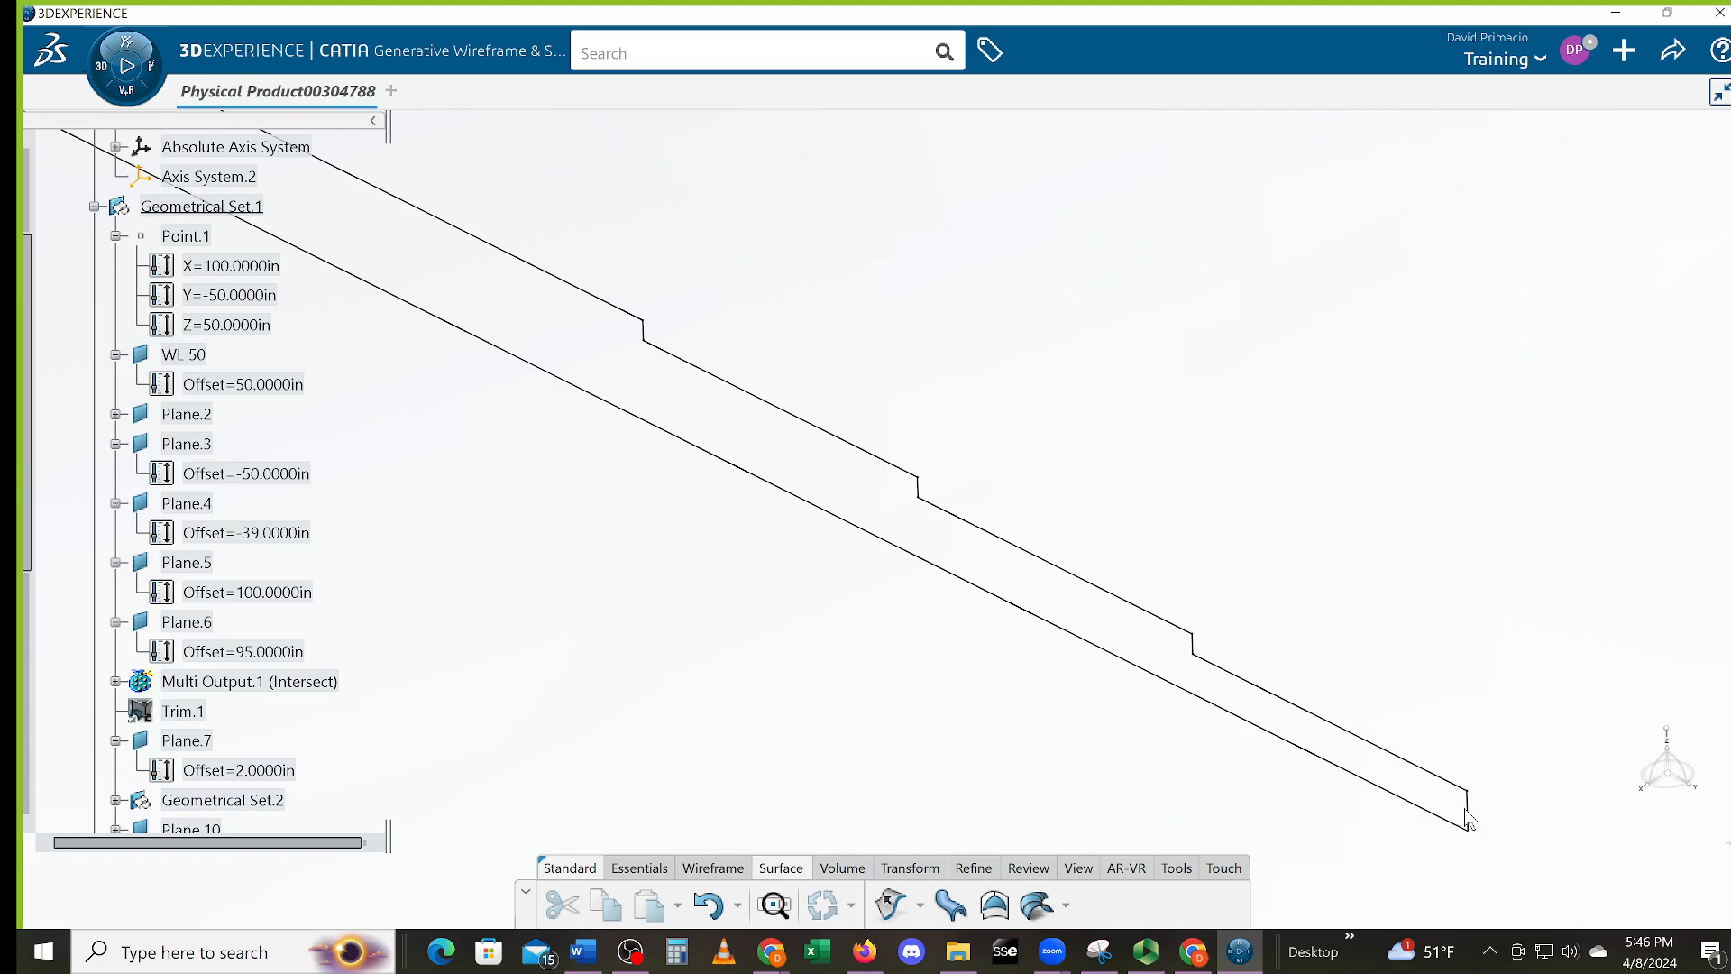
{"action": "left_click", "coordinate": [1470, 812]}
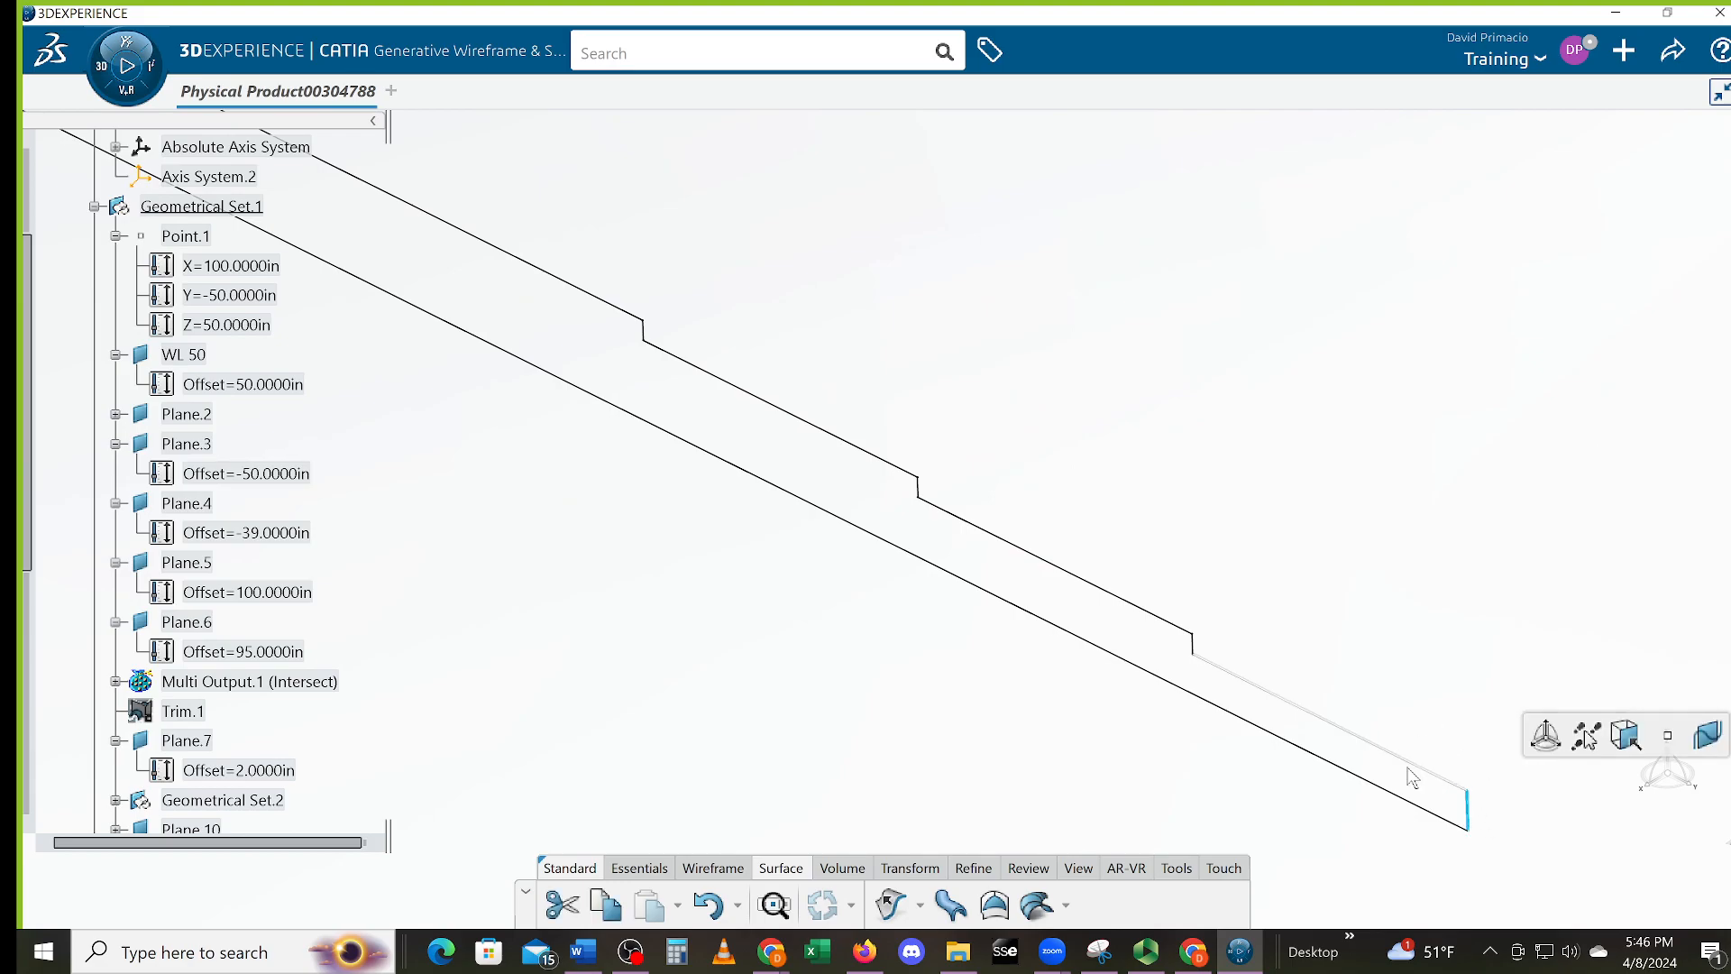
{"action": "left_click", "coordinate": [1275, 694]}
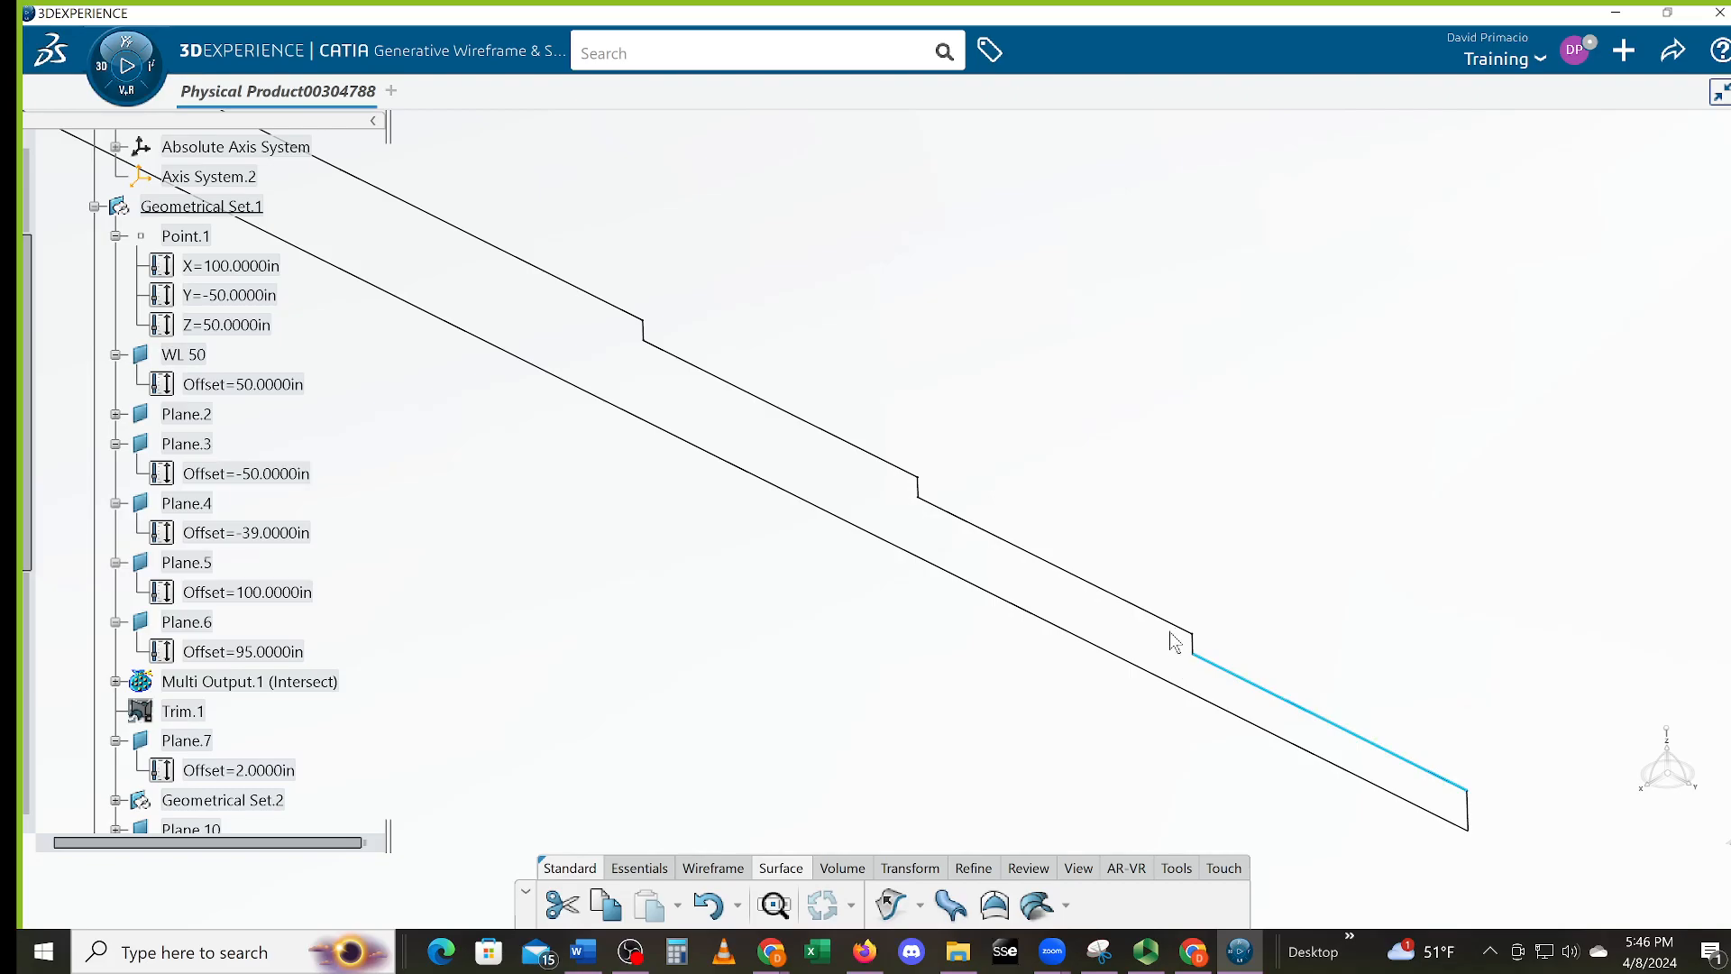
{"action": "left_click", "coordinate": [1194, 646]}
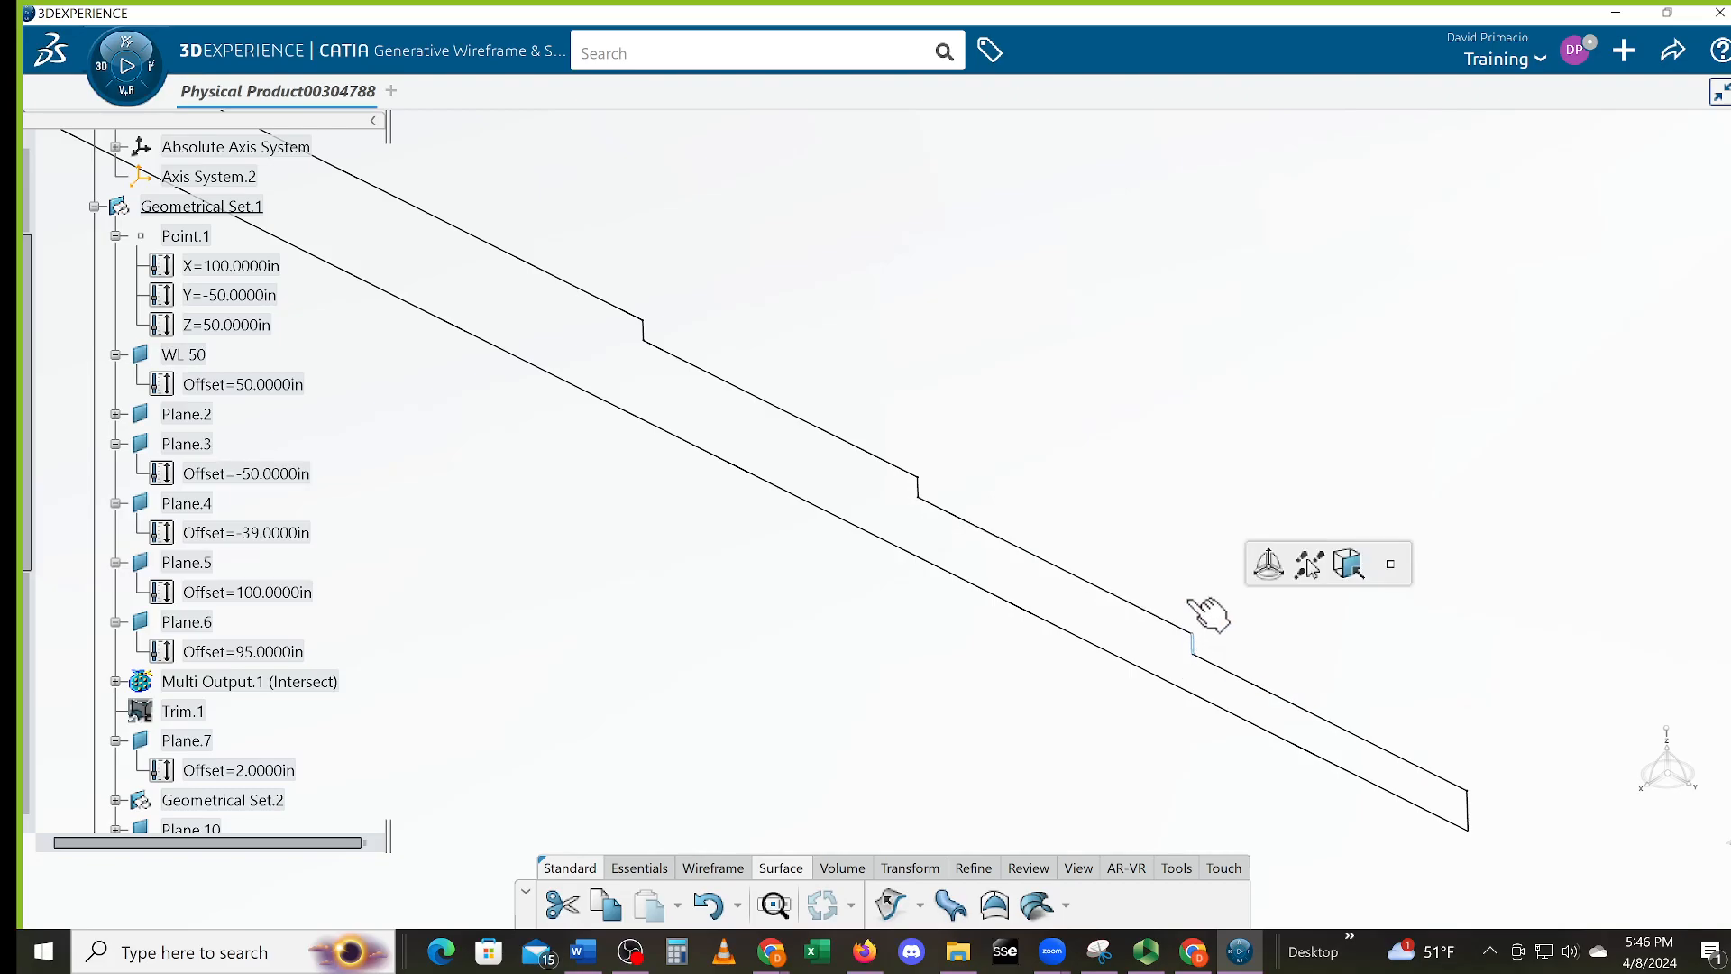
{"action": "left_click", "coordinate": [1152, 613]}
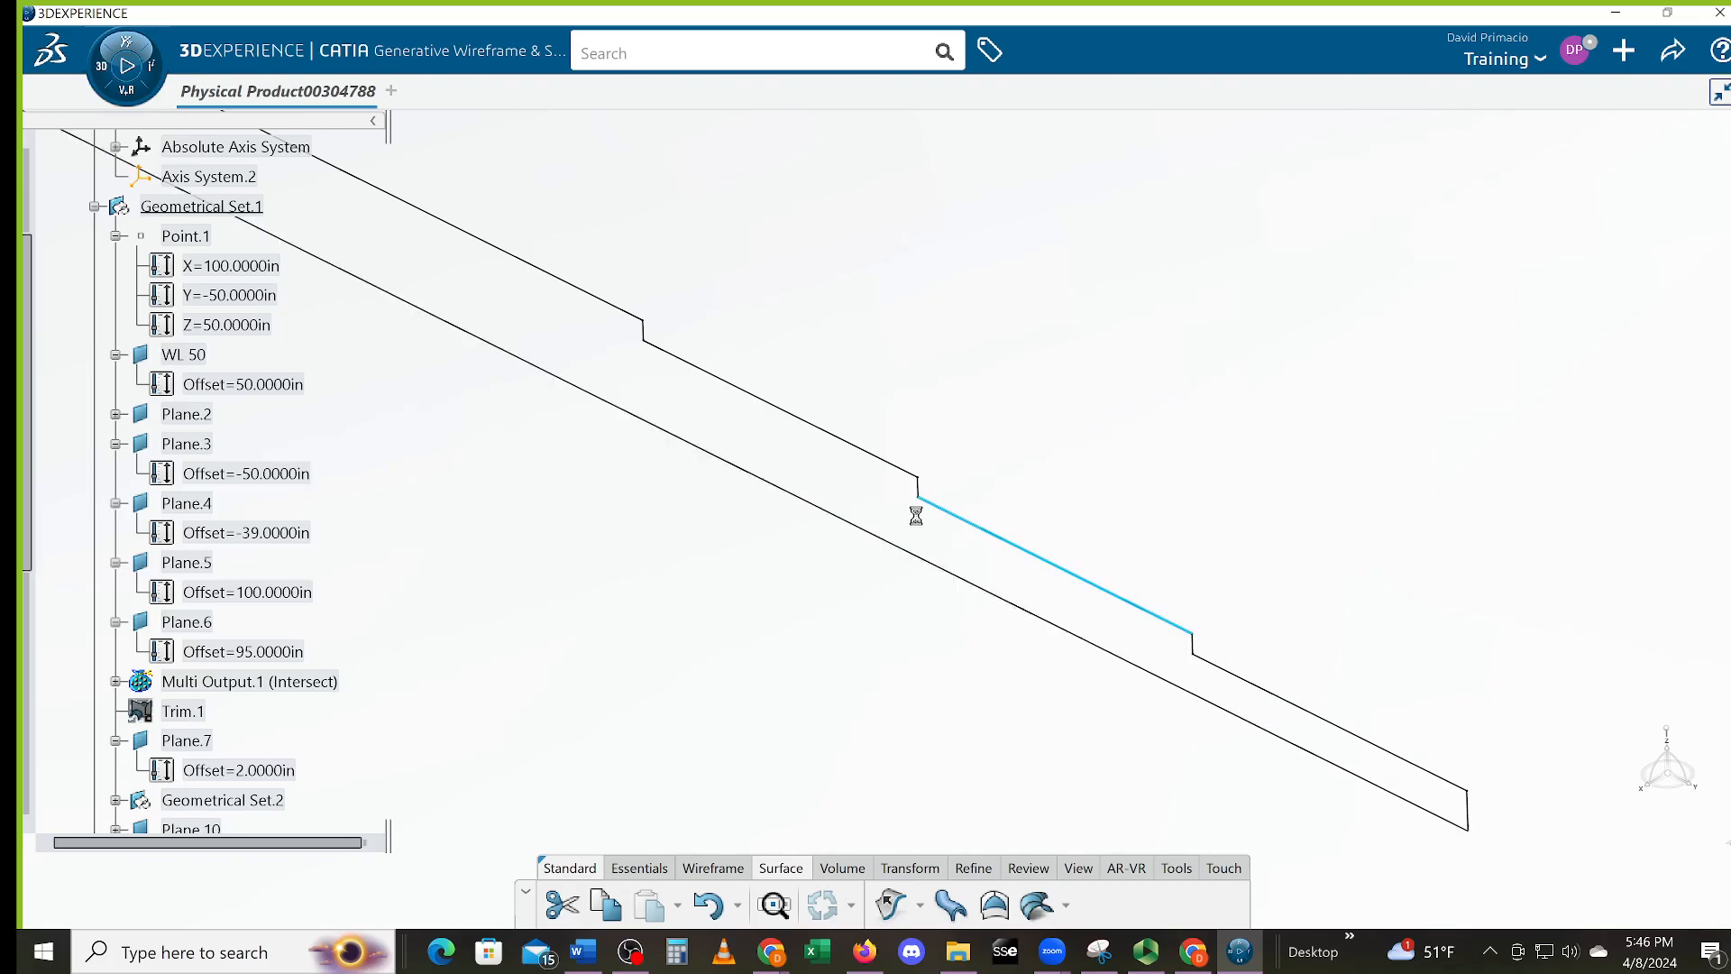
{"action": "left_click", "coordinate": [911, 478]}
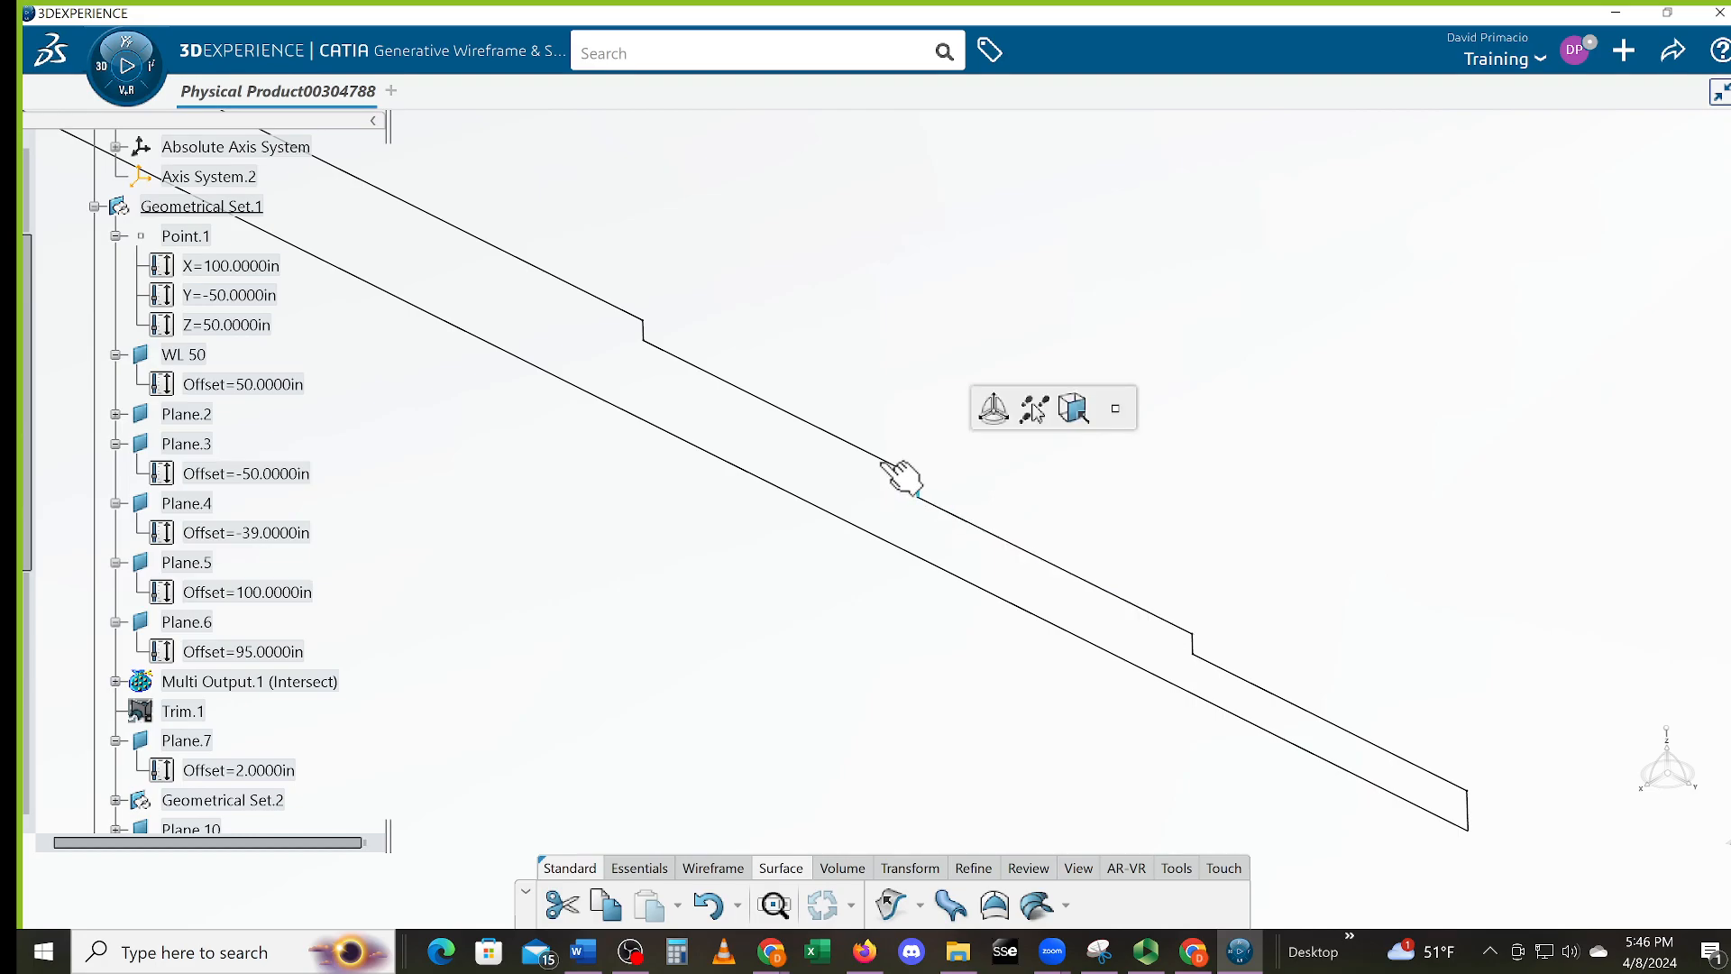
{"action": "middle_click_drag", "start_coordinate": [958, 533], "coordinate": [1229, 668]}
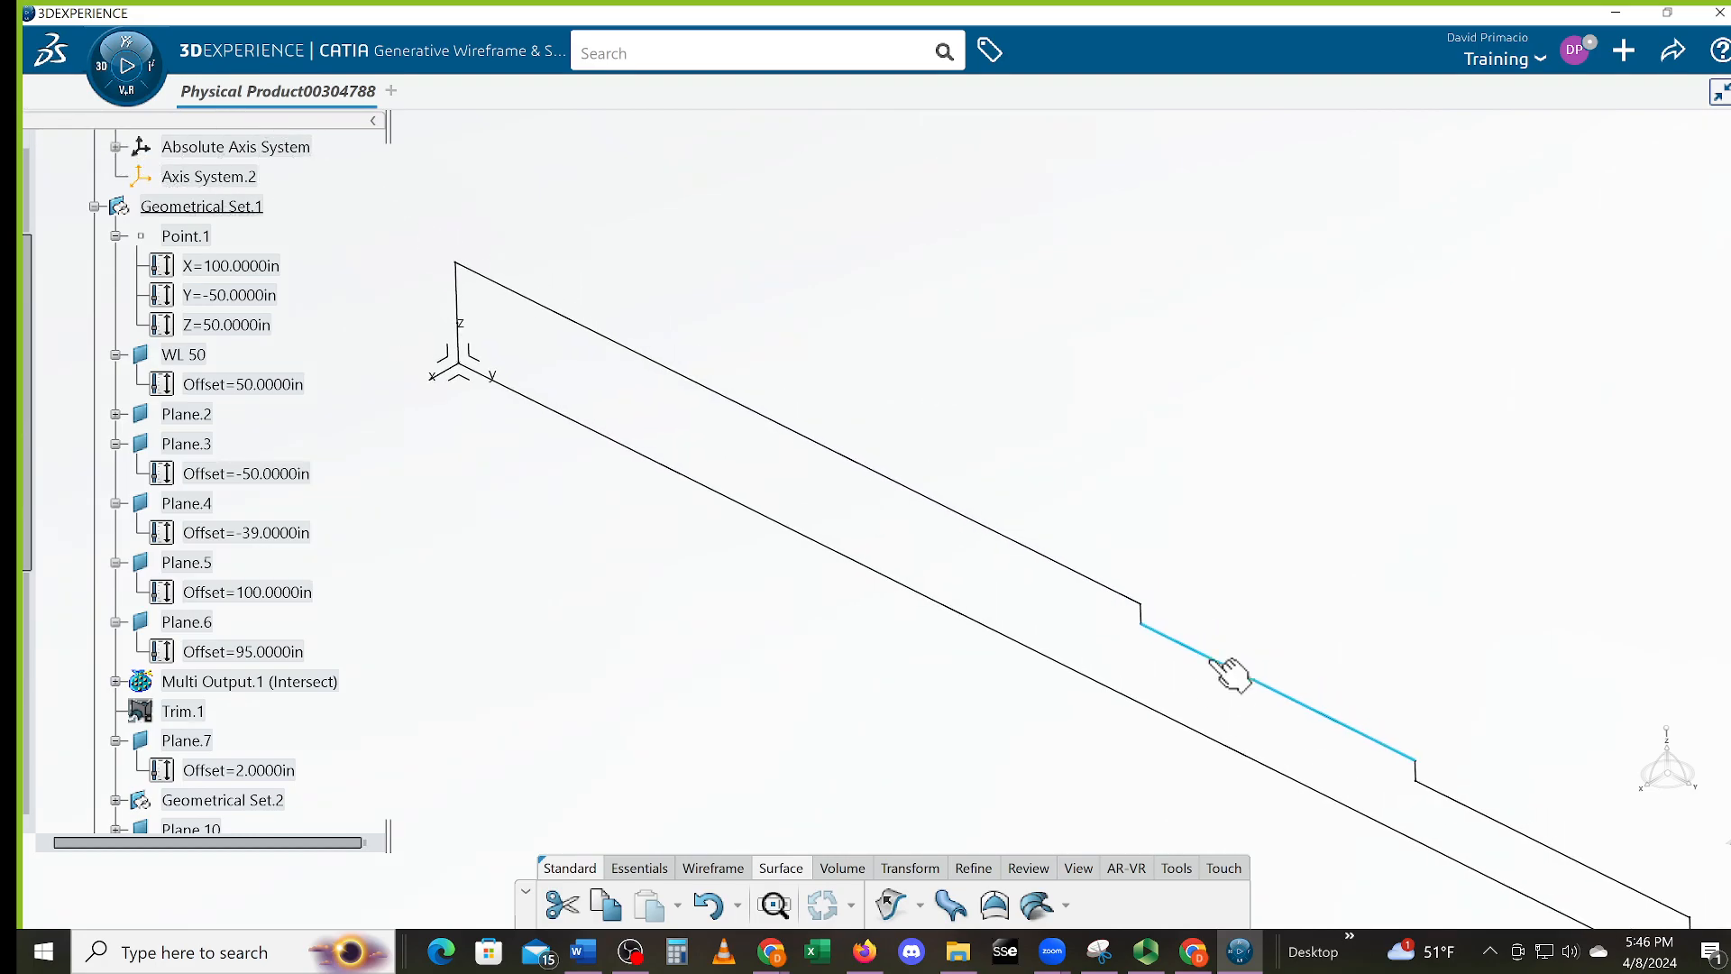
{"action": "left_click", "coordinate": [1142, 616]}
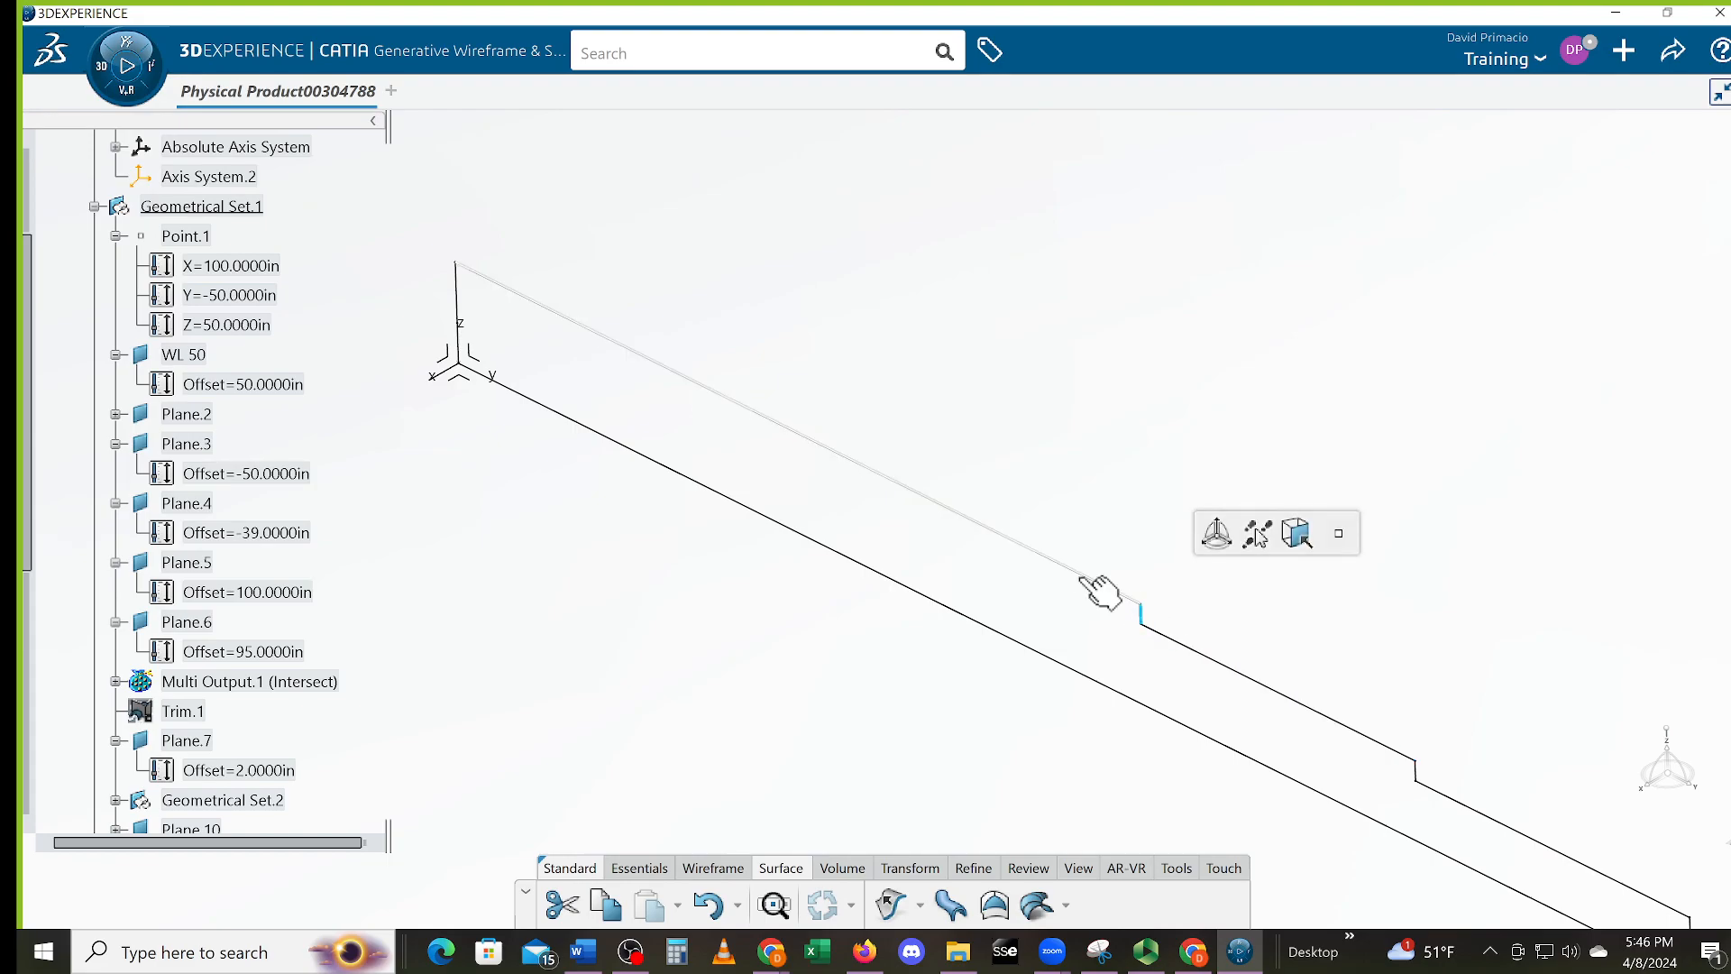
{"action": "left_click", "coordinate": [965, 516]}
{"action": "middle_click_drag", "start_coordinate": [727, 576], "coordinate": [990, 638]}
{"action": "left_click", "coordinate": [722, 384]}
{"action": "left_click", "coordinate": [727, 374]}
{"action": "left_click", "coordinate": [812, 577]}
{"action": "middle_click_drag", "start_coordinate": [882, 650], "coordinate": [960, 692]}
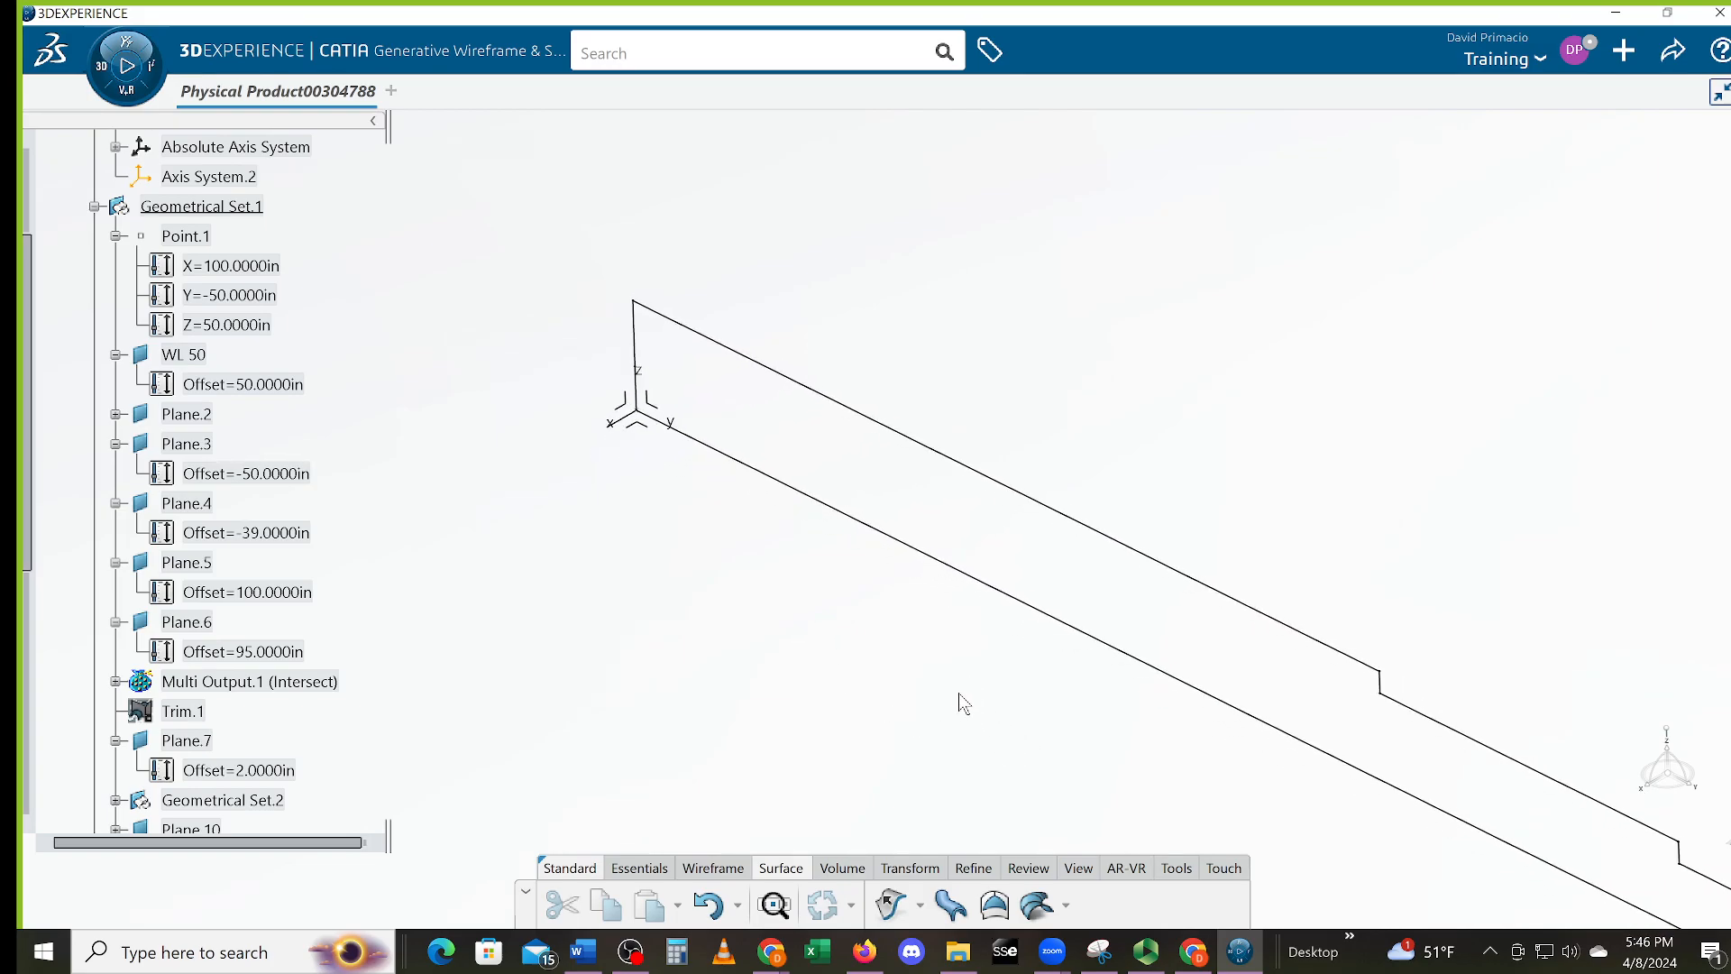
{"action": "left_click", "coordinate": [1077, 633]}
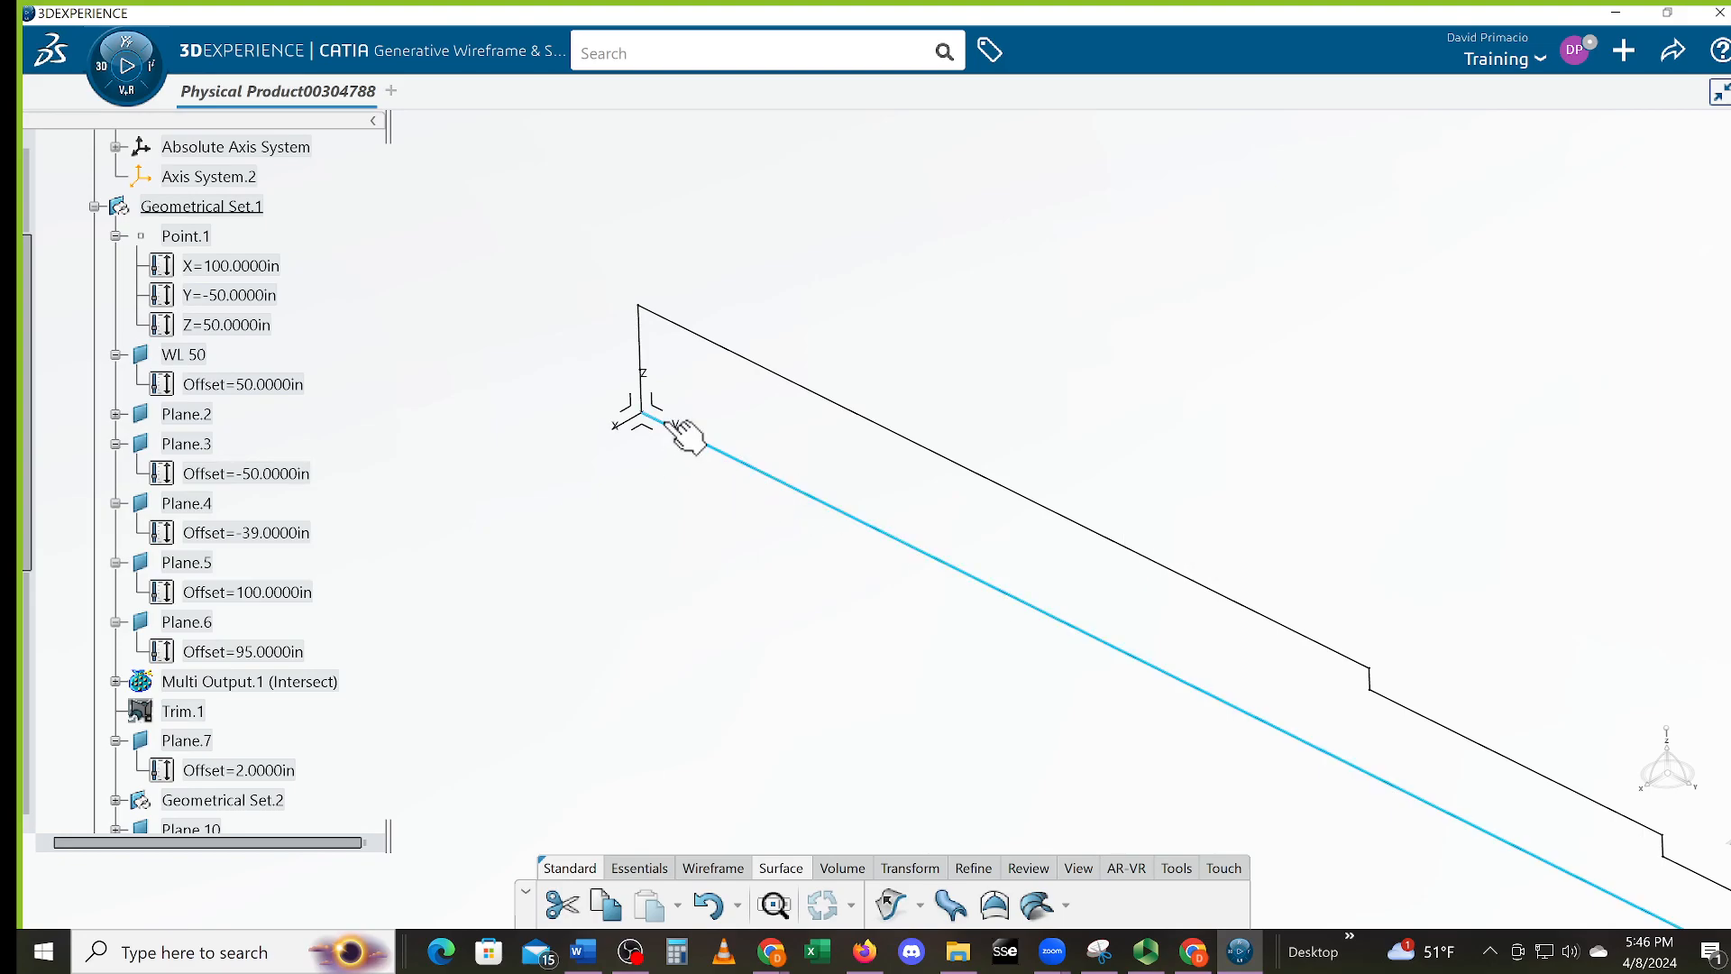
{"action": "middle_click_drag", "start_coordinate": [1004, 651], "coordinate": [897, 642]}
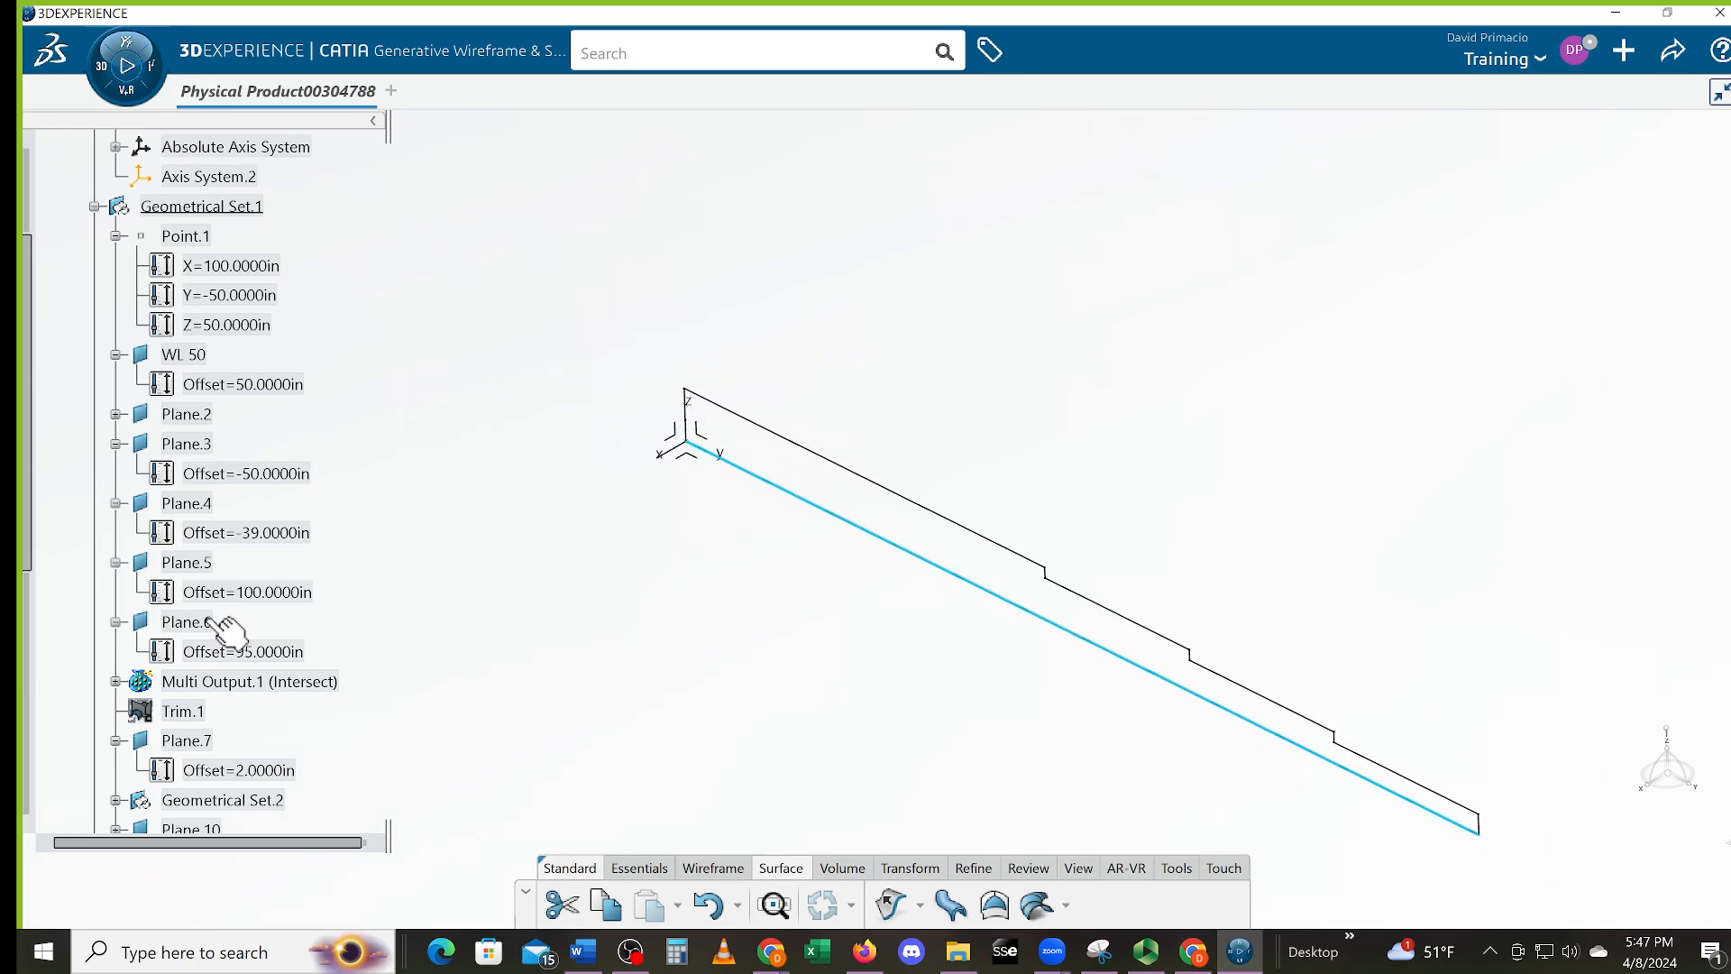
{"action": "scroll", "coordinate": [171, 642], "scroll_direction": "down", "scroll_amount": 3}
{"action": "left_click_drag", "start_coordinate": [32, 606], "coordinate": [41, 712]}
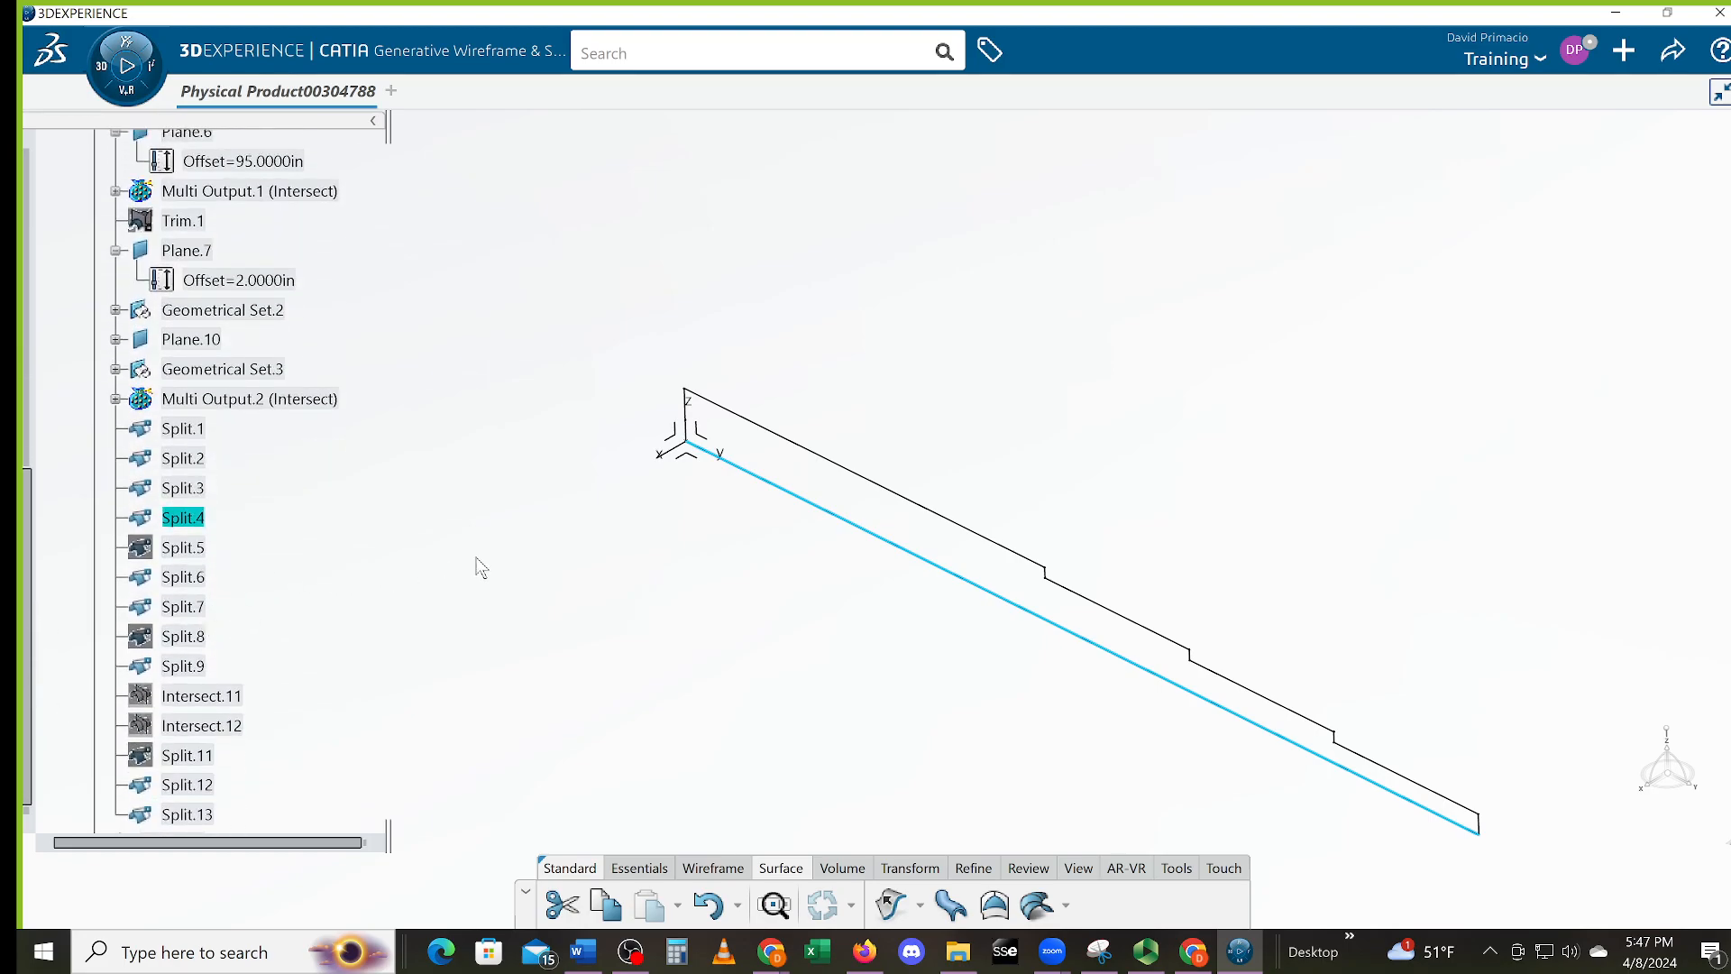
Delete Split.4 and check the remaining Trim.1 edges of the profile
{"action": "key", "text": "Delete"}
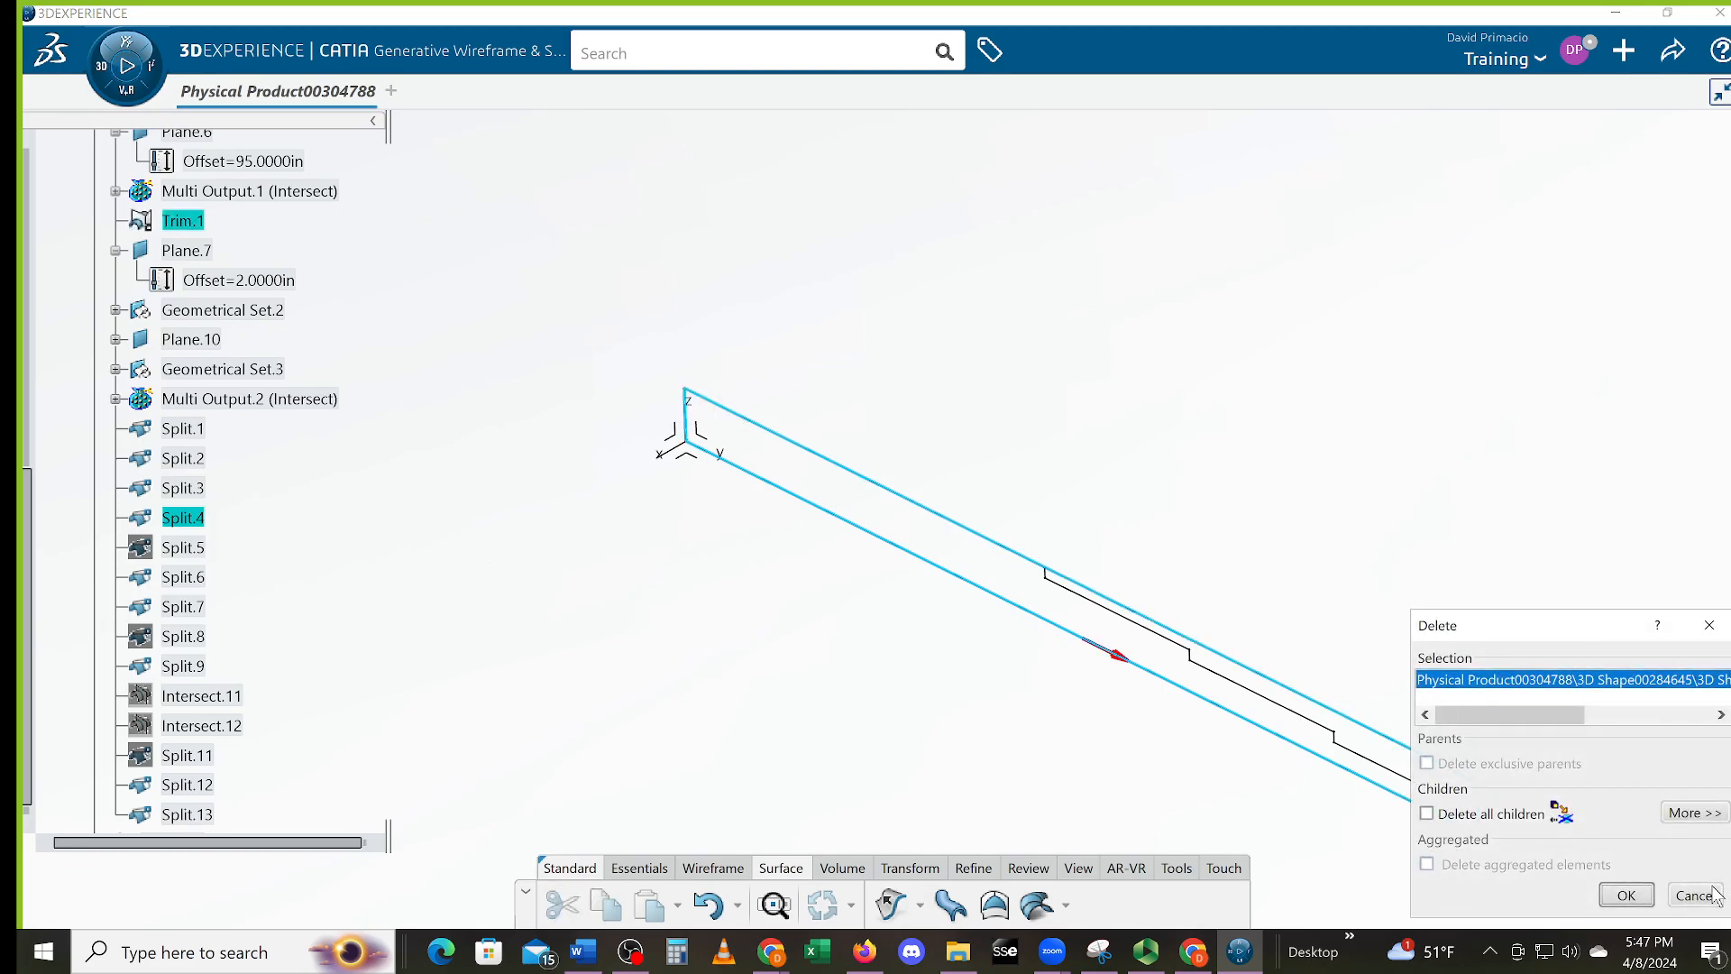
{"action": "left_click", "coordinate": [1627, 896]}
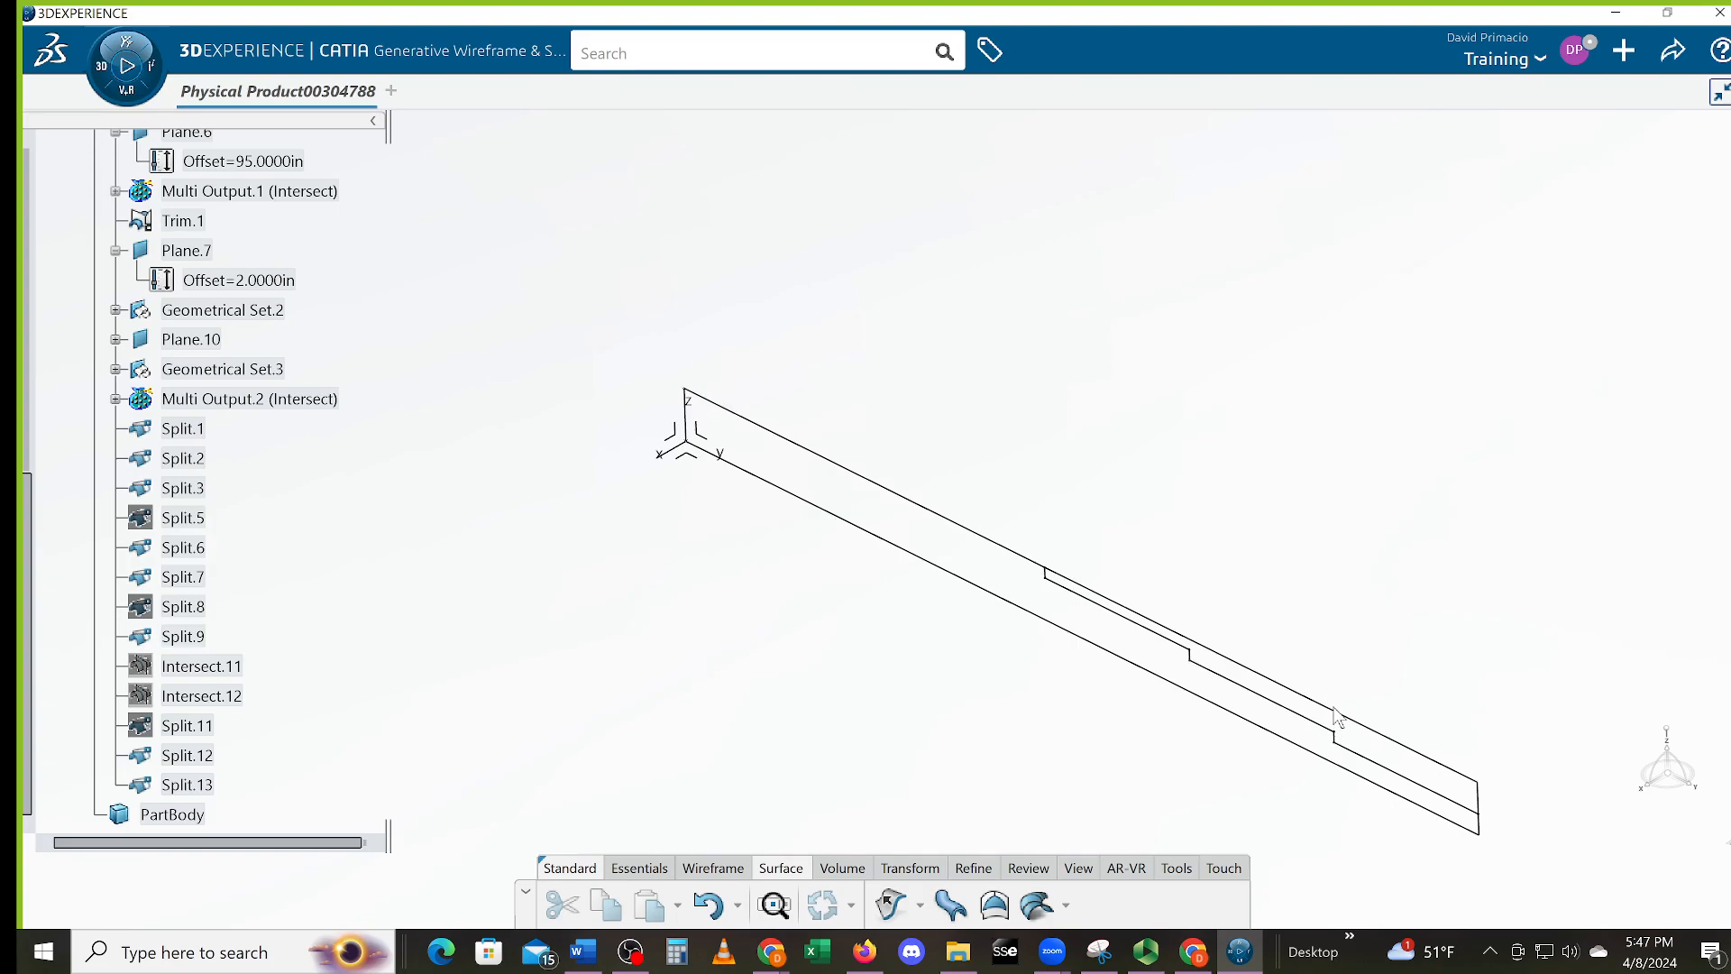
{"action": "left_click", "coordinate": [1371, 732]}
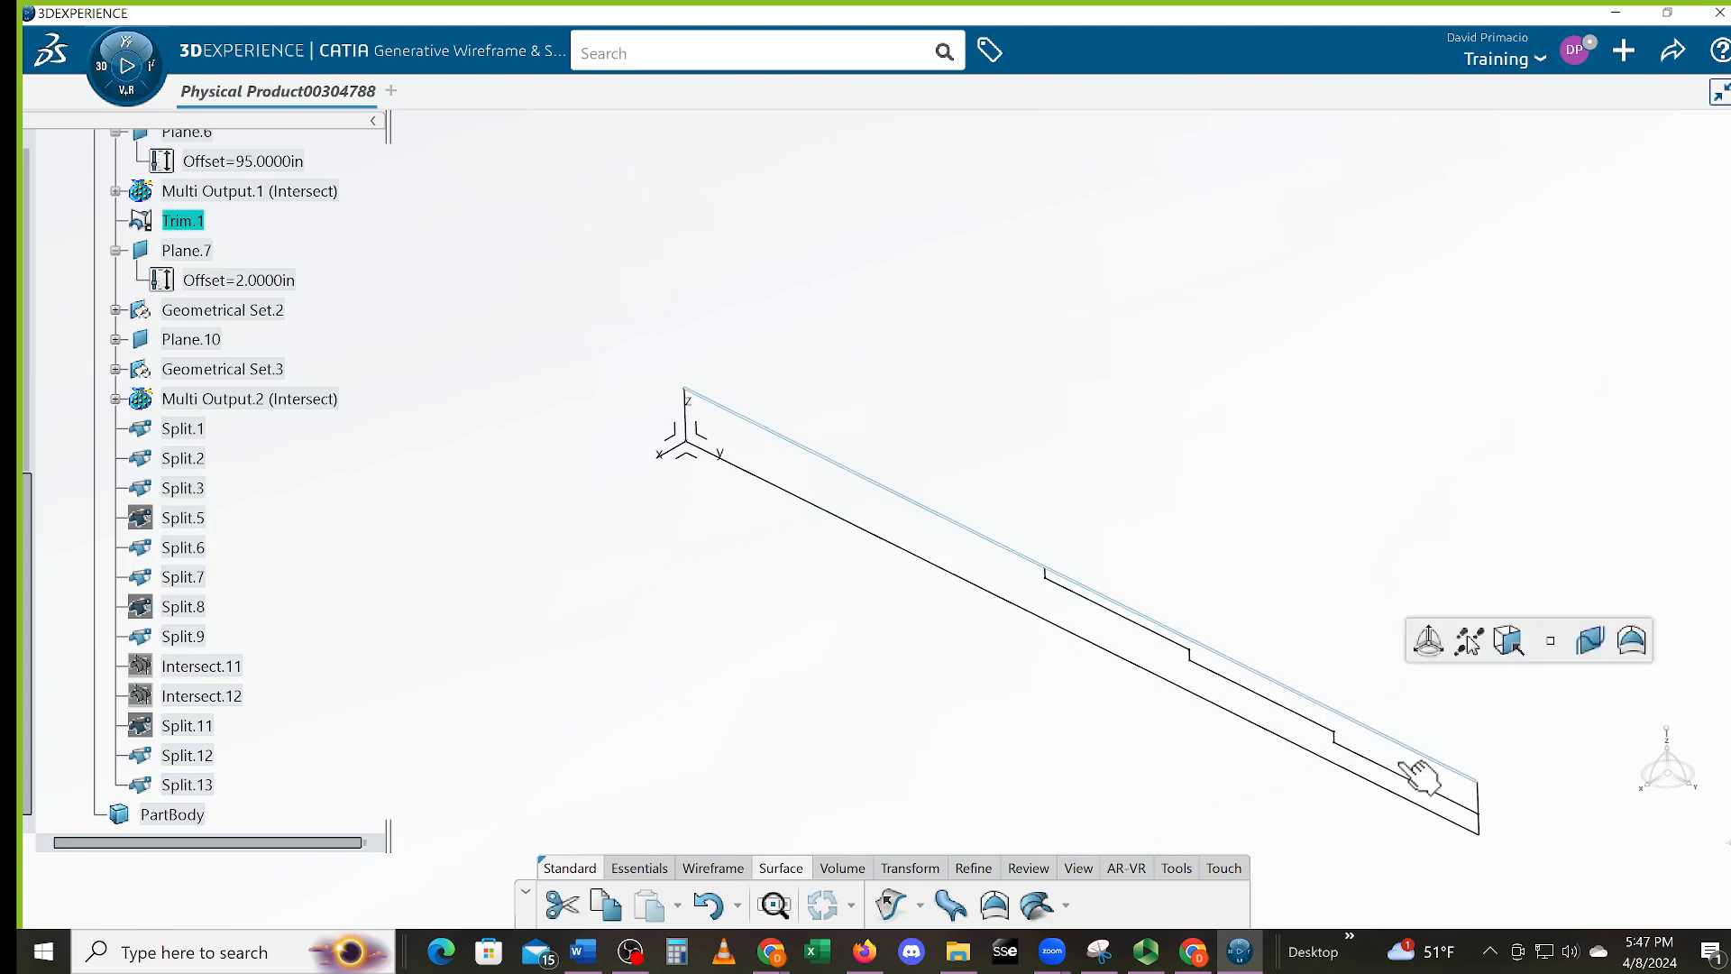
{"action": "left_click", "coordinate": [1479, 799]}
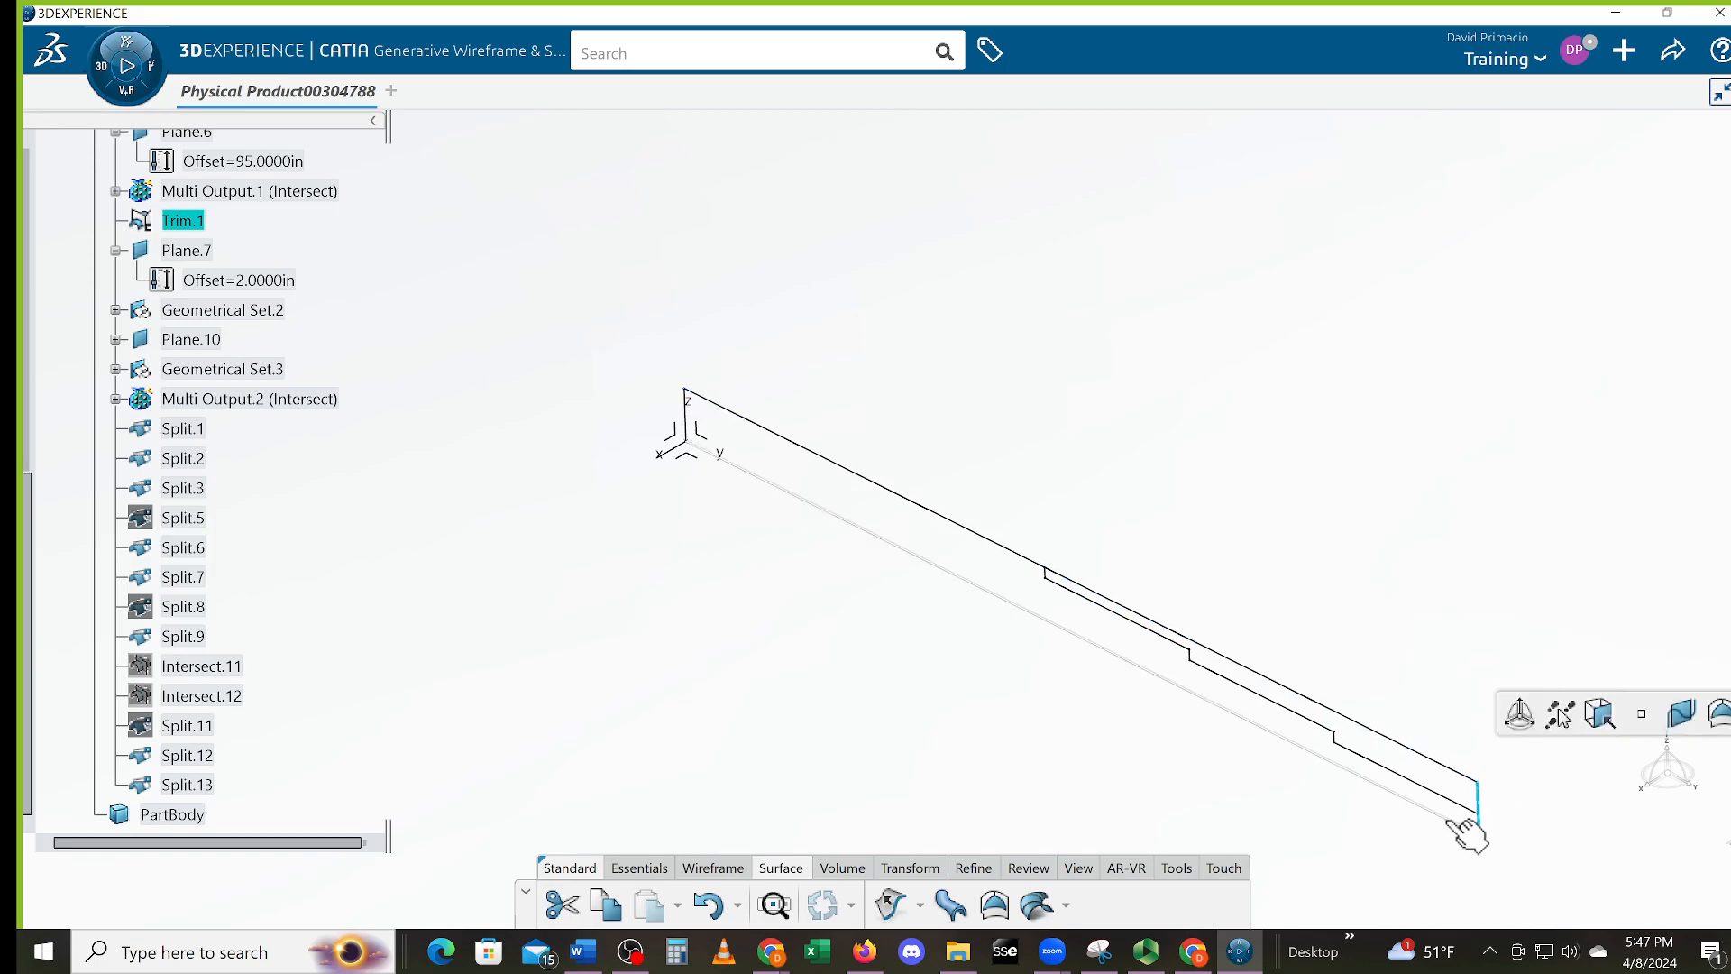
{"action": "left_click", "coordinate": [1452, 822]}
{"action": "middle_click_drag", "start_coordinate": [760, 646], "coordinate": [854, 637]}
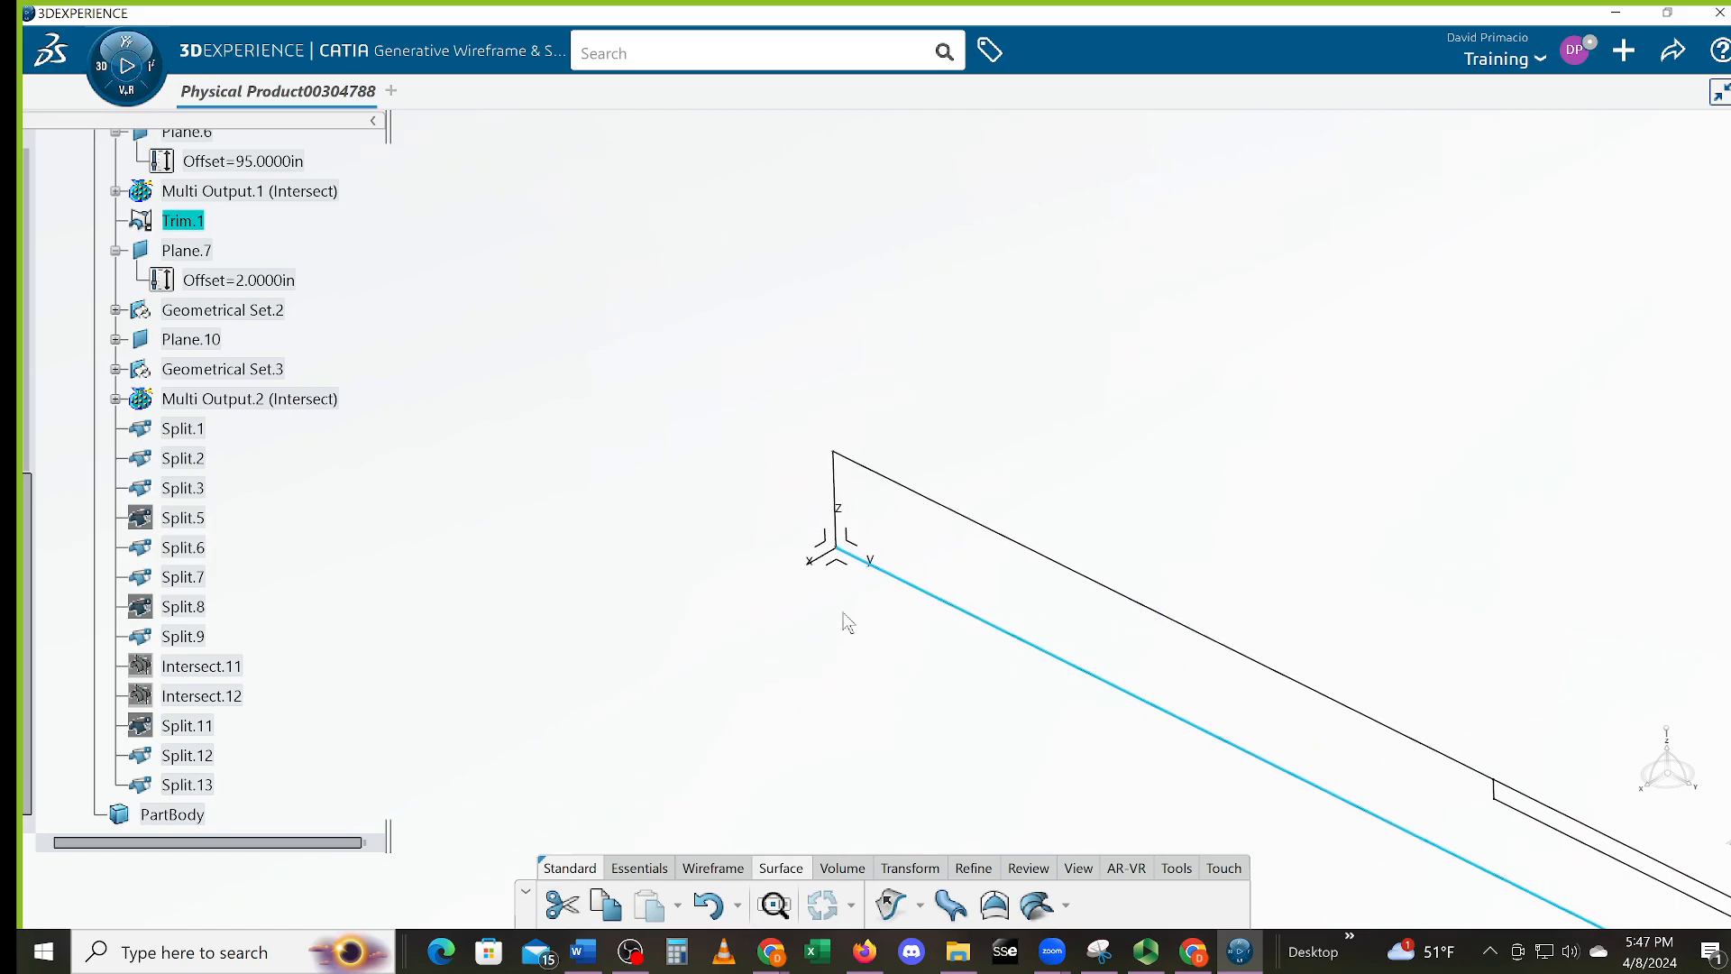
Trial-delete Split.13, undo it, and review Split.12 and Split.13 in the tree
{"action": "left_click", "coordinate": [834, 496]}
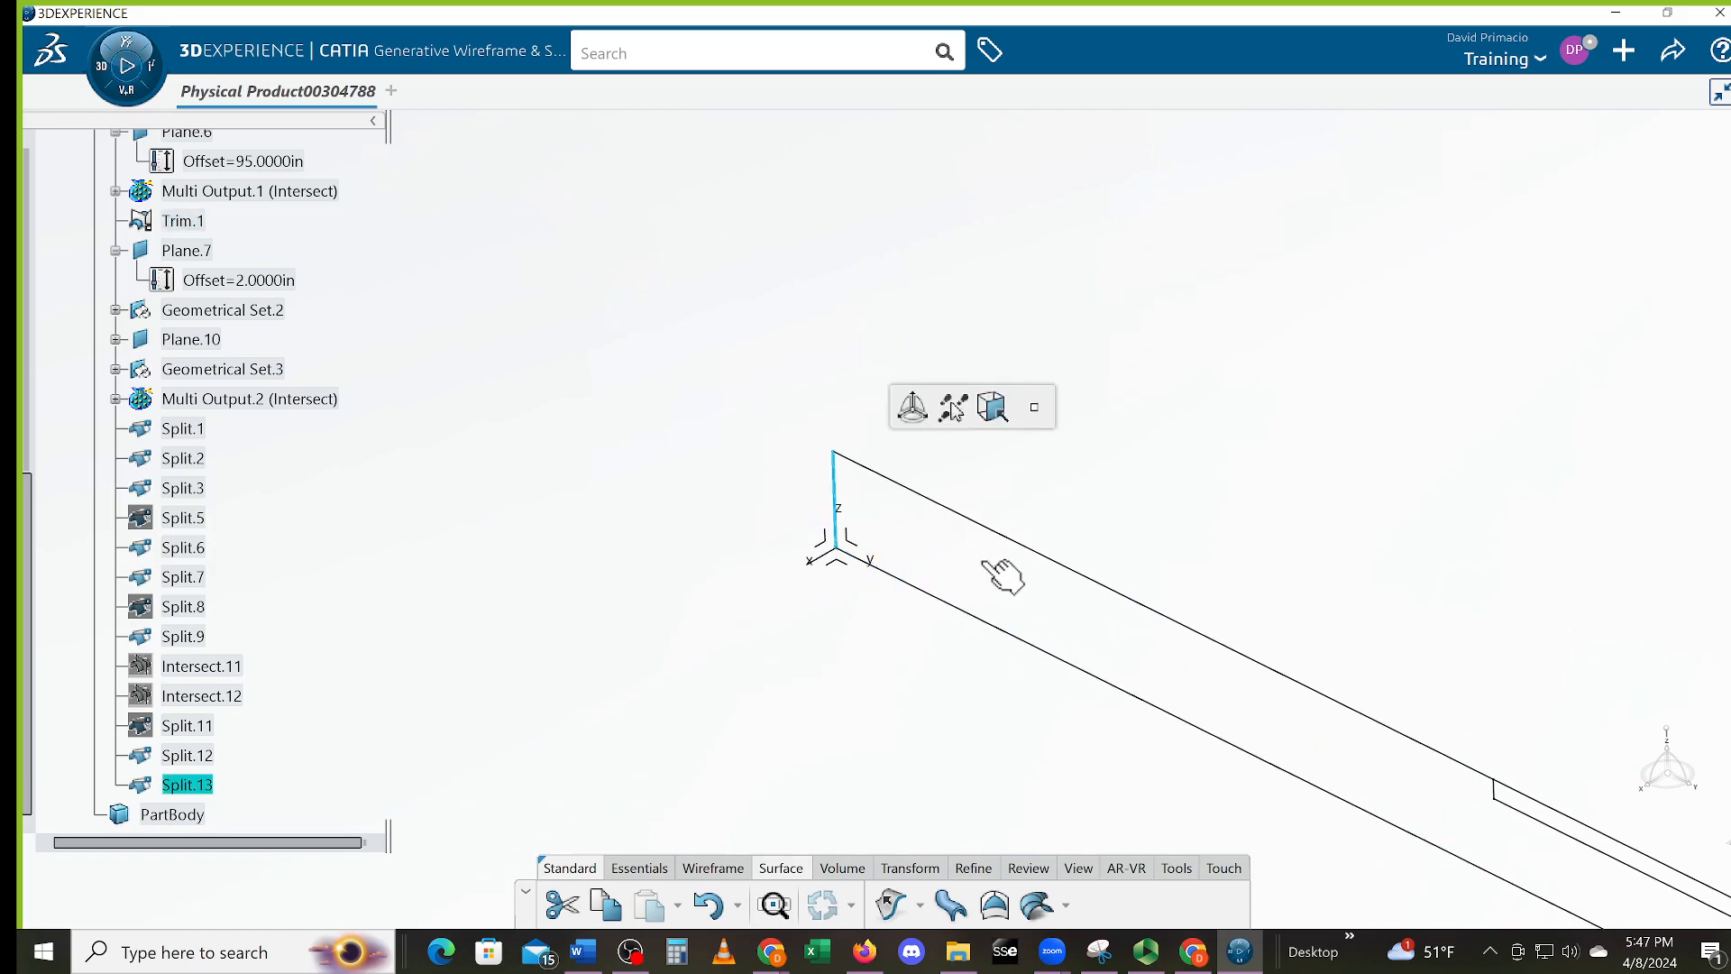
{"action": "key", "text": "Delete"}
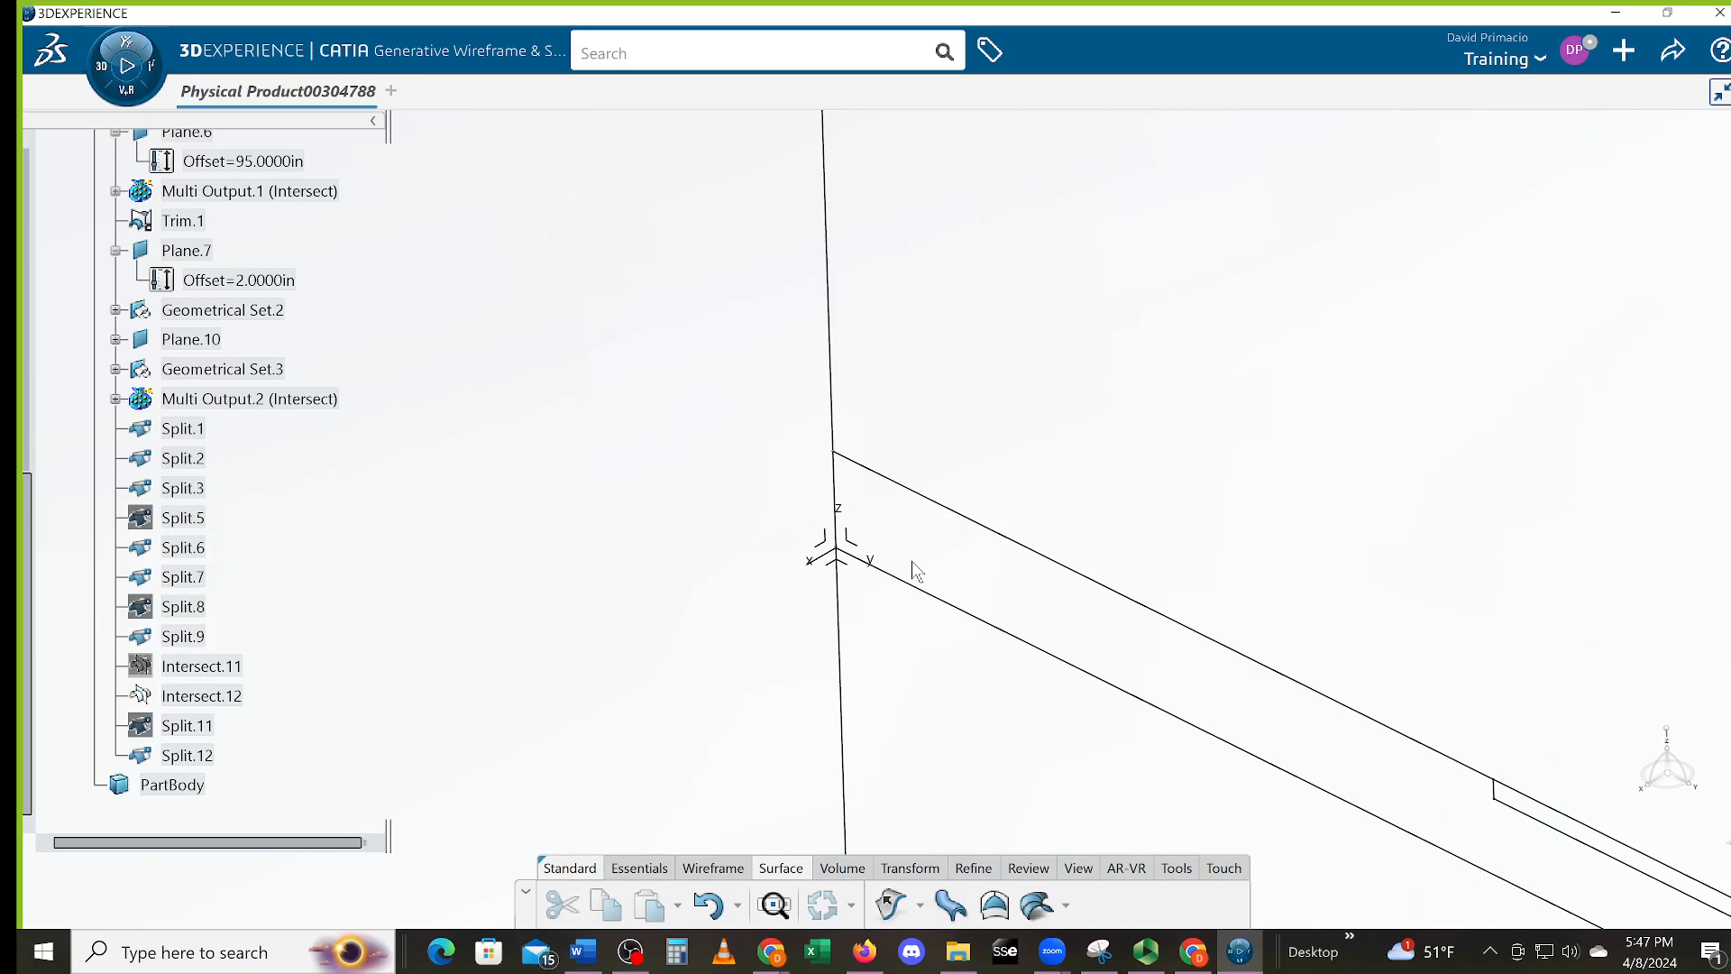
{"action": "key", "text": "ctrl+z"}
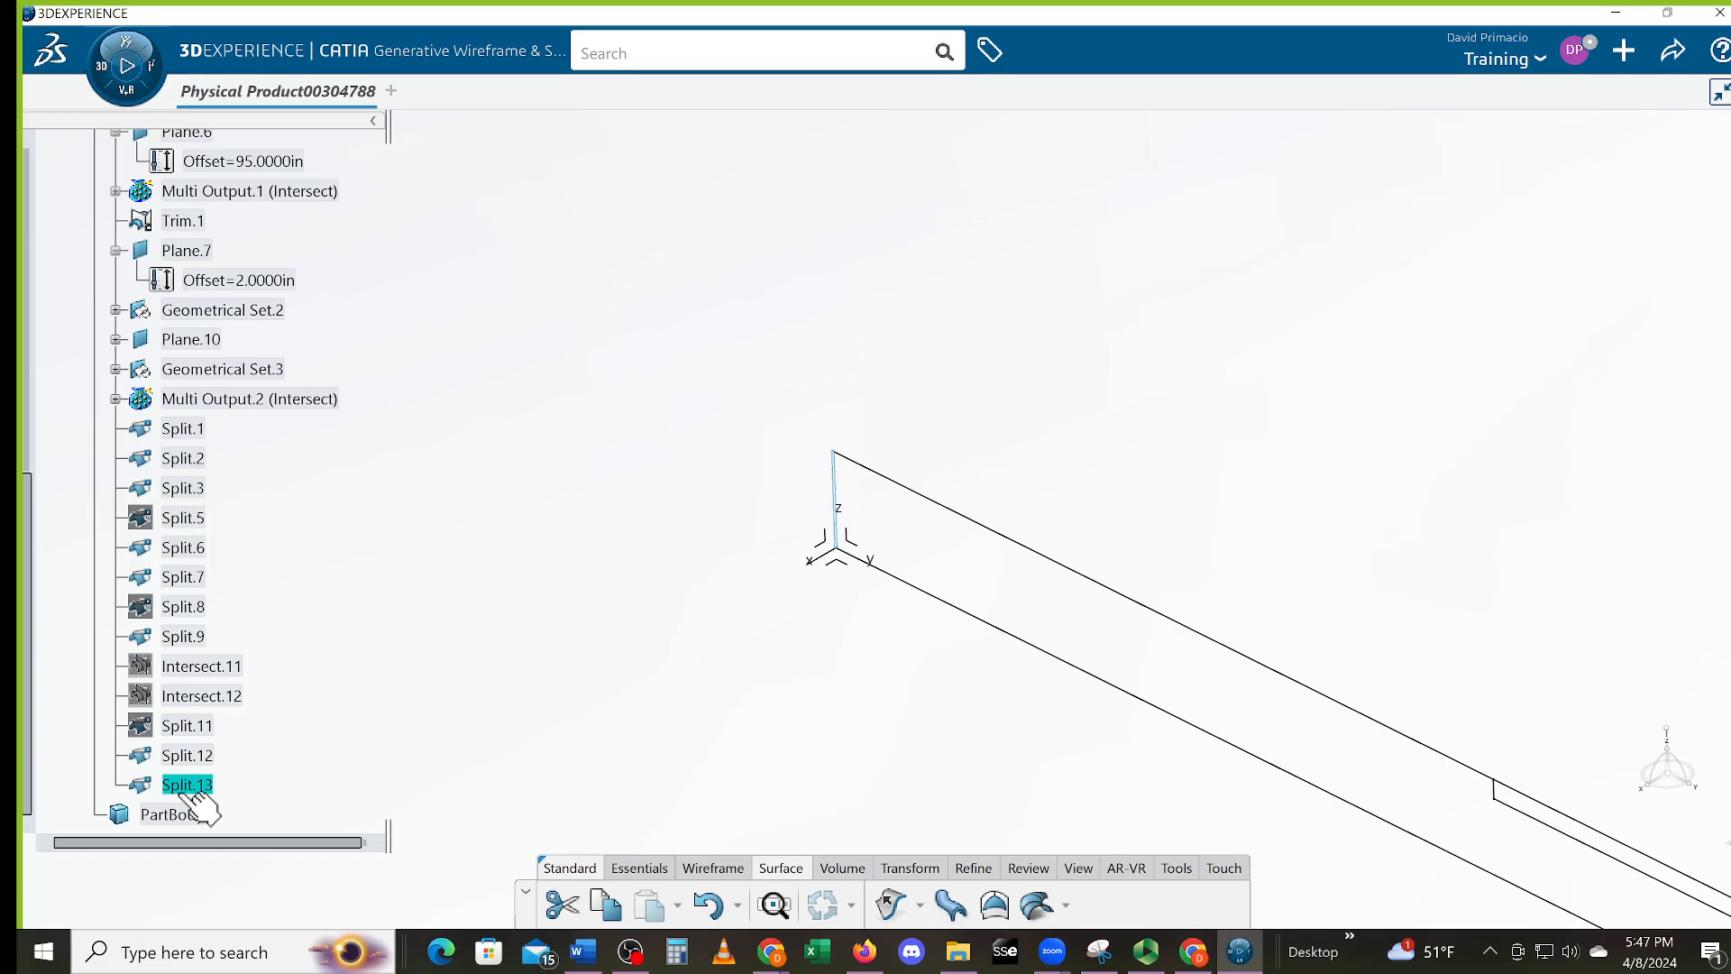
{"action": "left_click", "coordinate": [211, 759]}
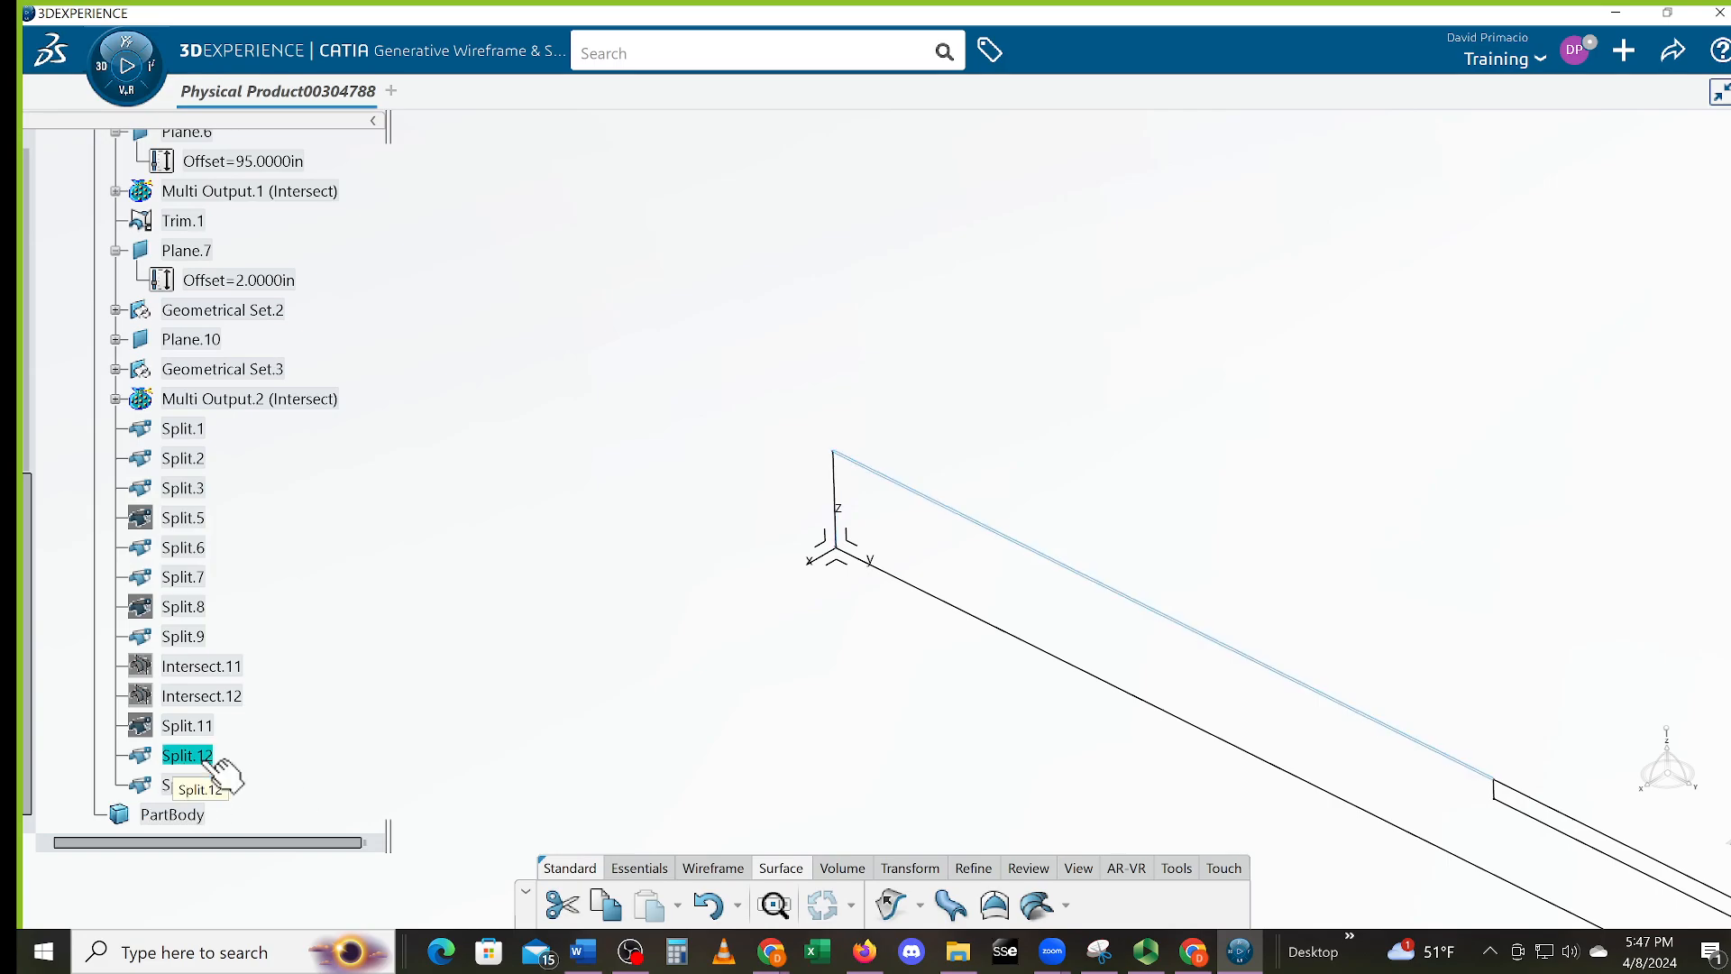
{"action": "left_click", "coordinate": [189, 789]}
{"action": "left_click", "coordinate": [479, 747]}
{"action": "middle_click_drag", "start_coordinate": [761, 728], "coordinate": [610, 780]}
{"action": "middle_click_drag", "start_coordinate": [860, 747], "coordinate": [727, 688]}
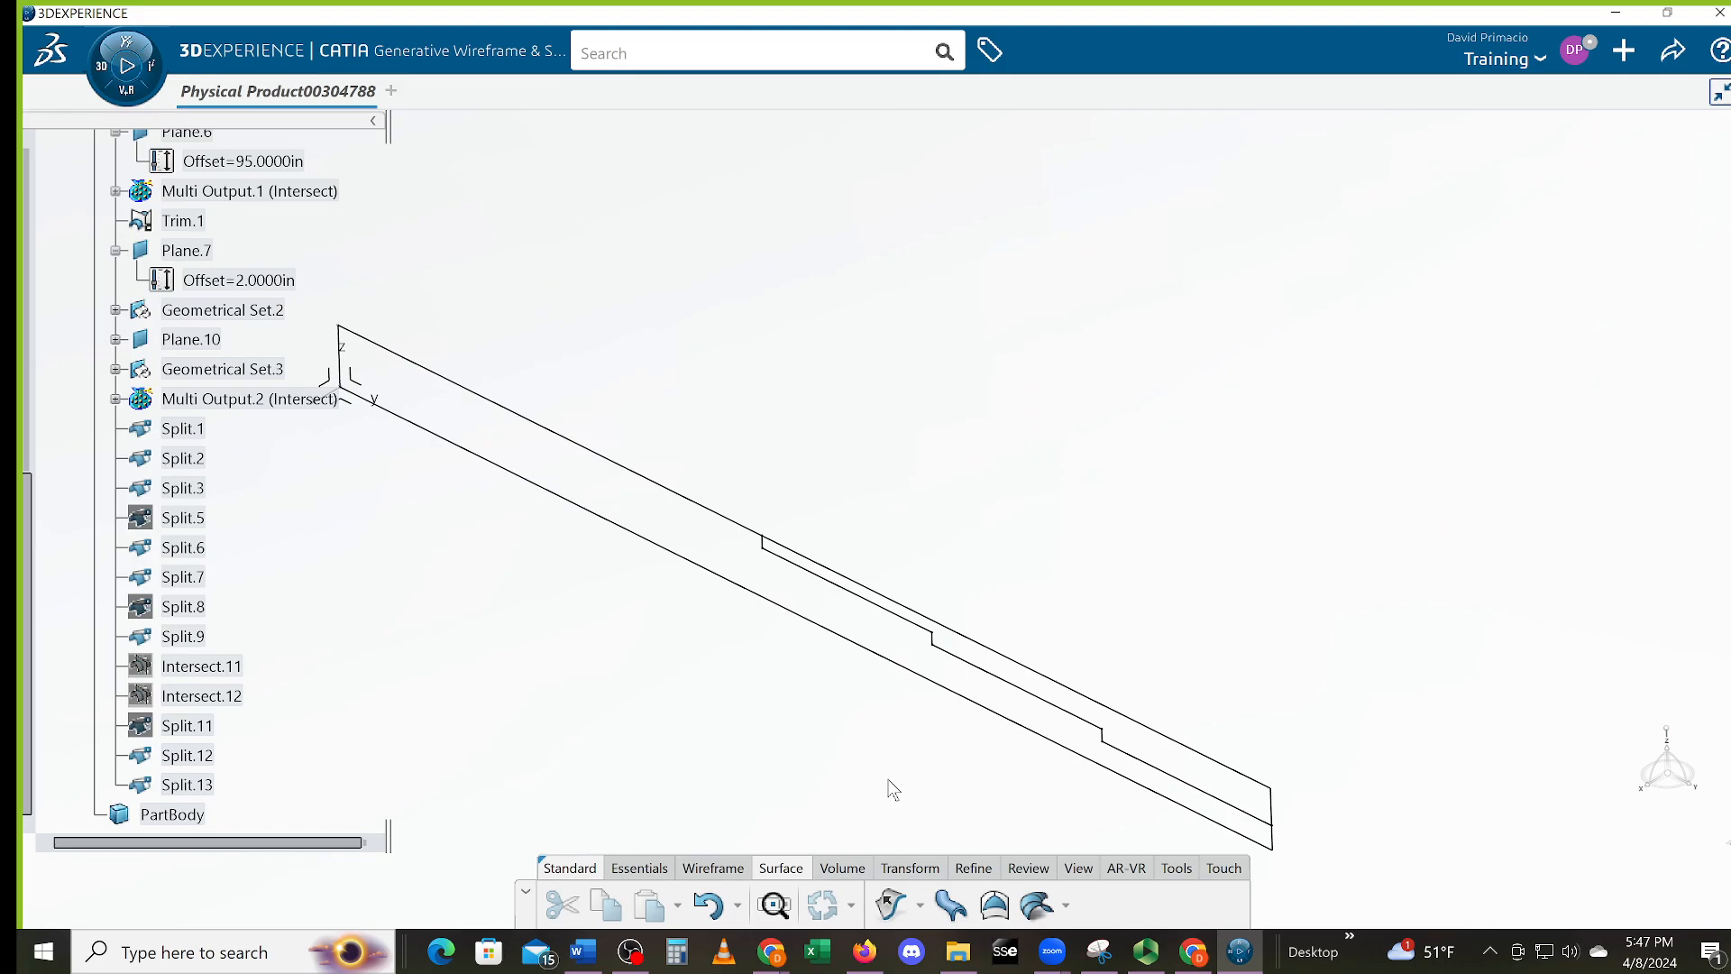
Trial-delete Trim.1, dismiss the Update Diagnosis, and undo to restore it
{"action": "middle_click_drag", "start_coordinate": [1090, 806], "coordinate": [1095, 752]}
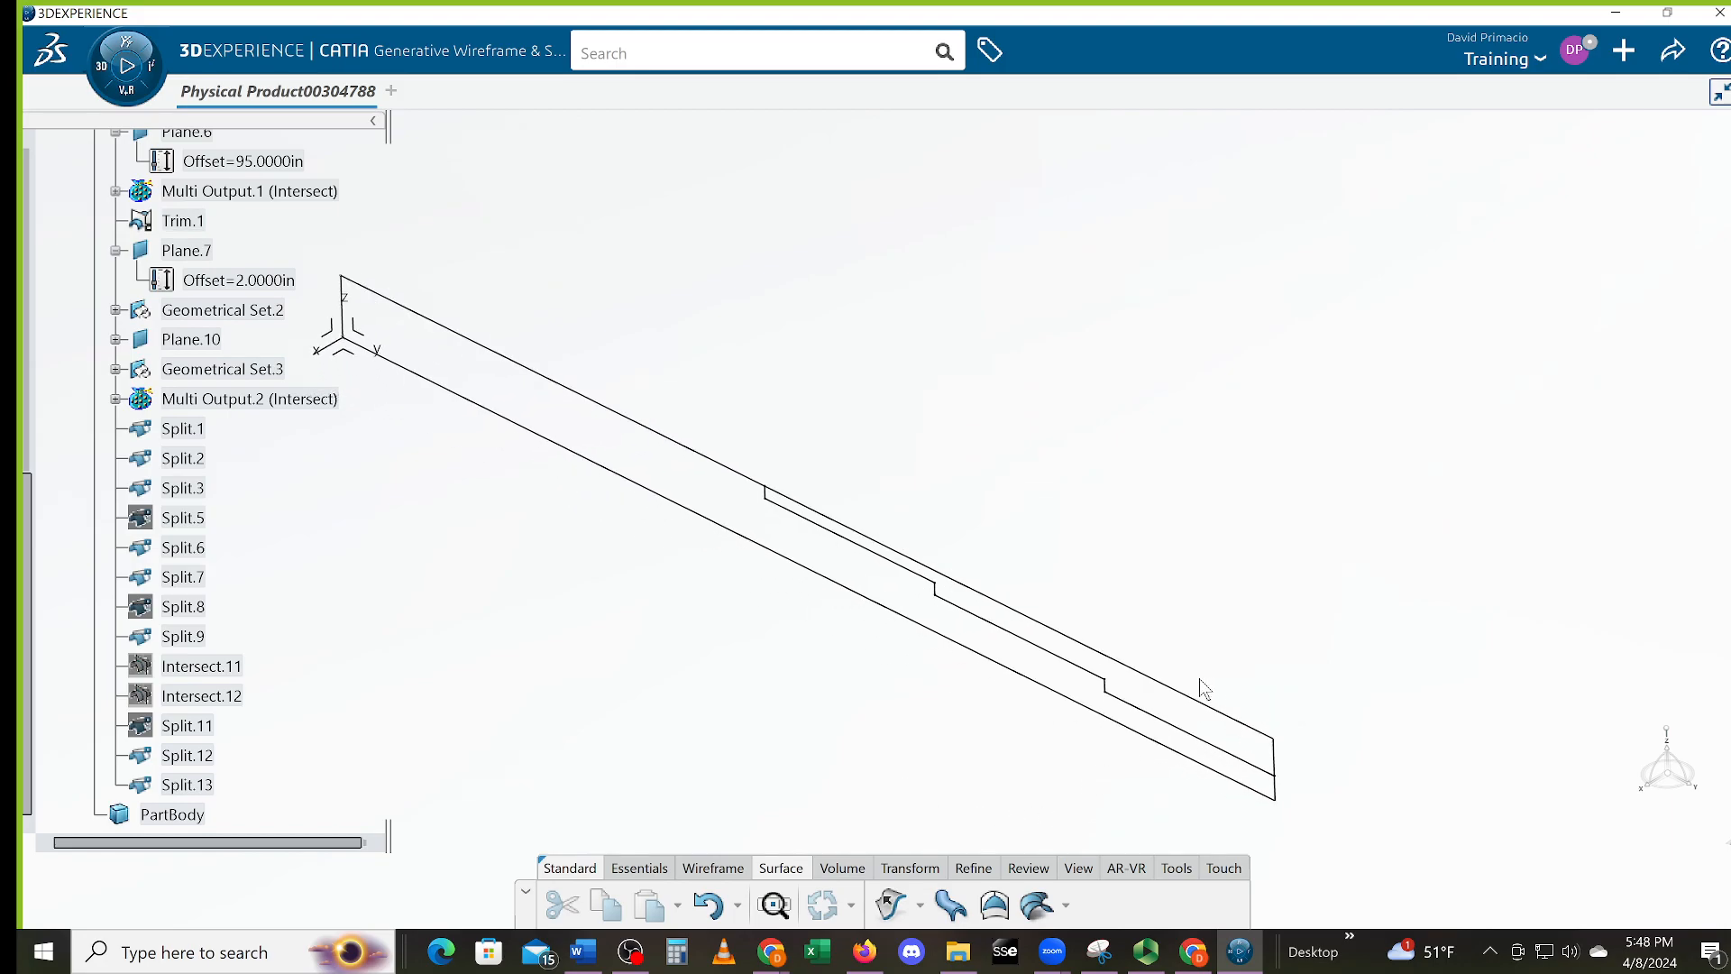
{"action": "middle_click_drag", "start_coordinate": [1183, 788], "coordinate": [1208, 792]}
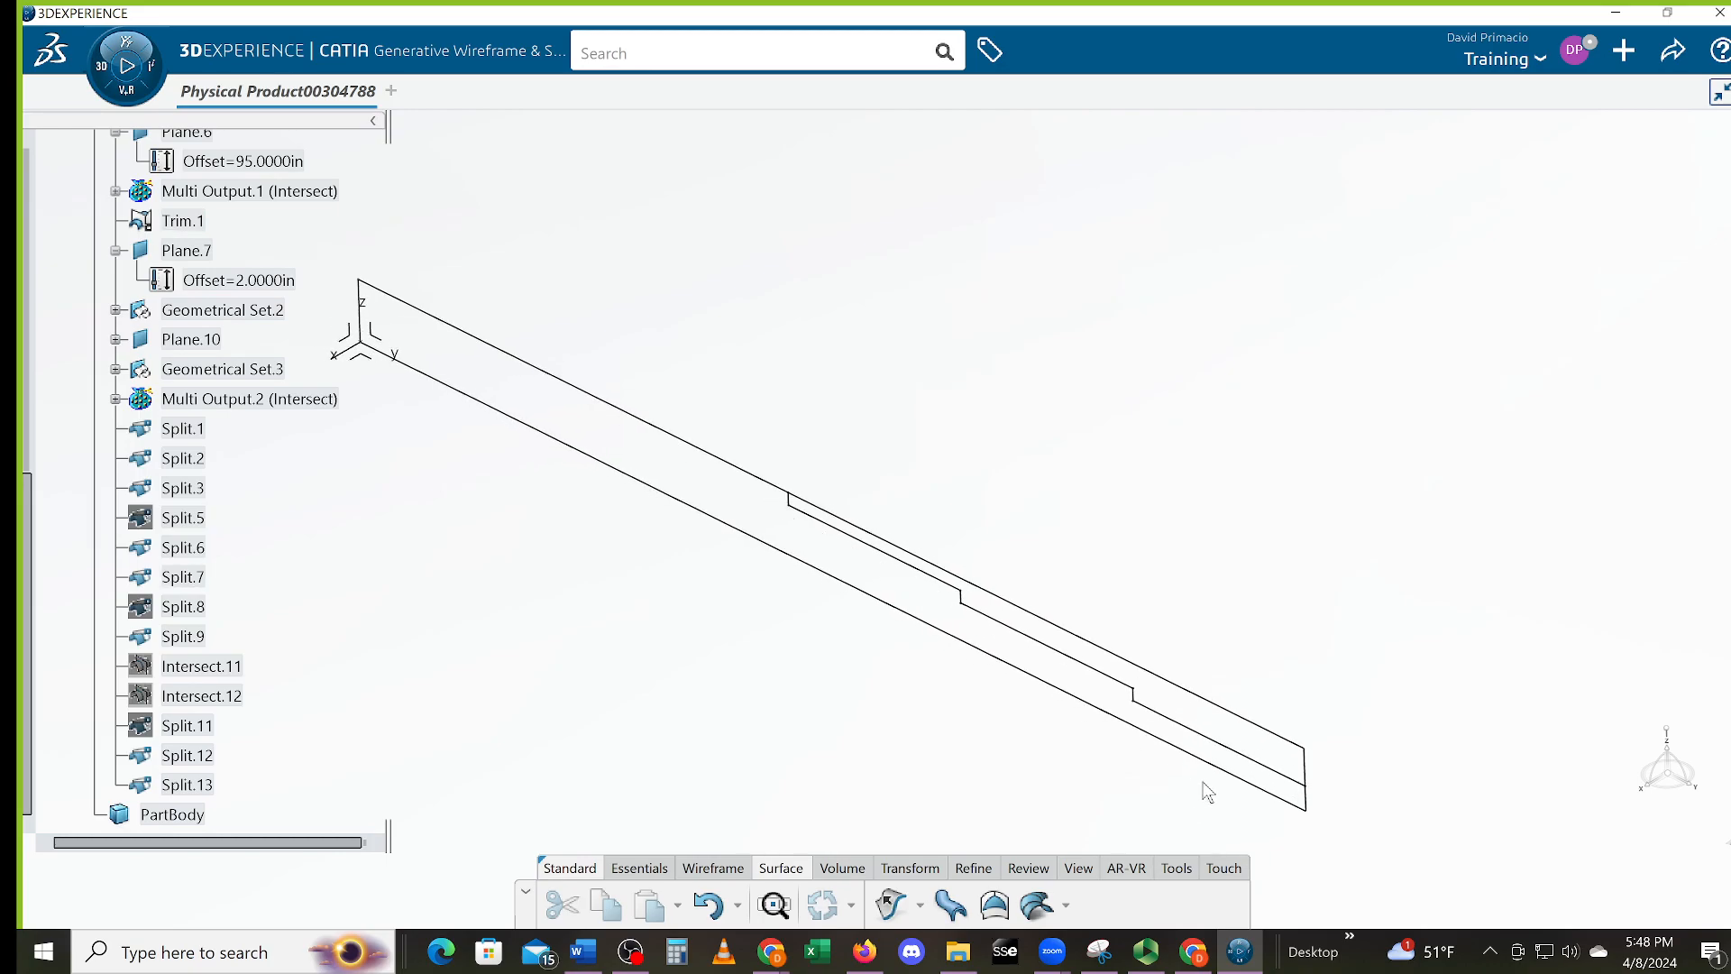
{"action": "left_click", "coordinate": [1310, 769]}
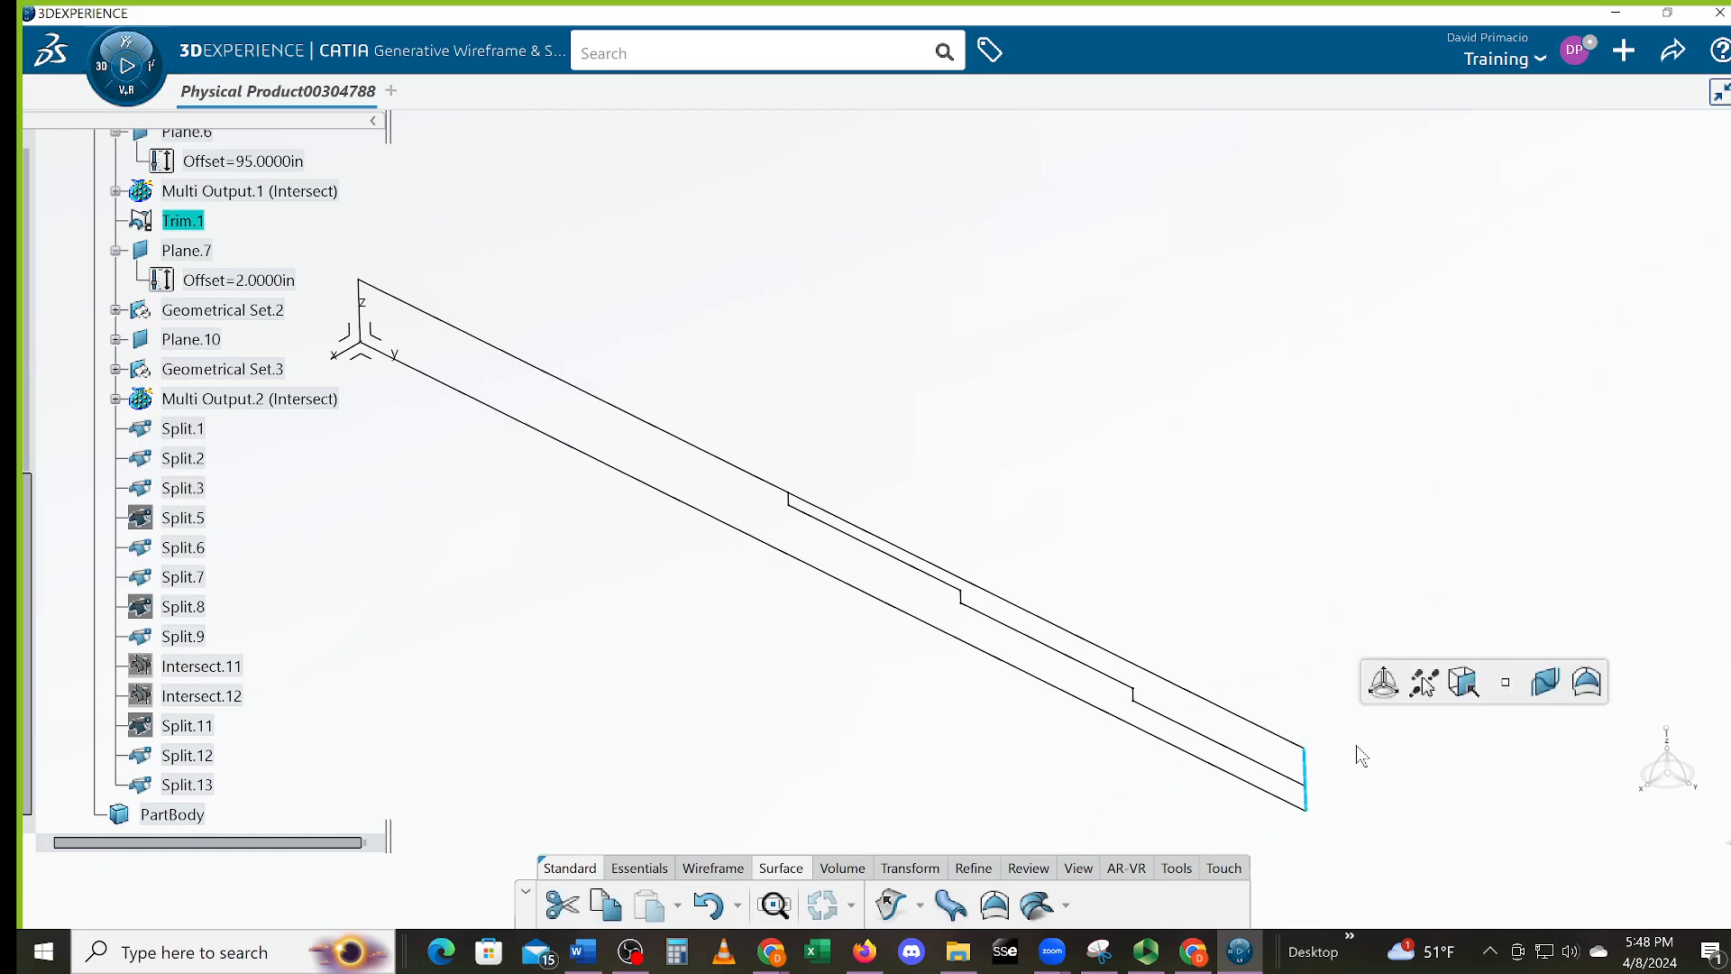
{"action": "key", "text": "Delete"}
{"action": "left_click", "coordinate": [1621, 894]}
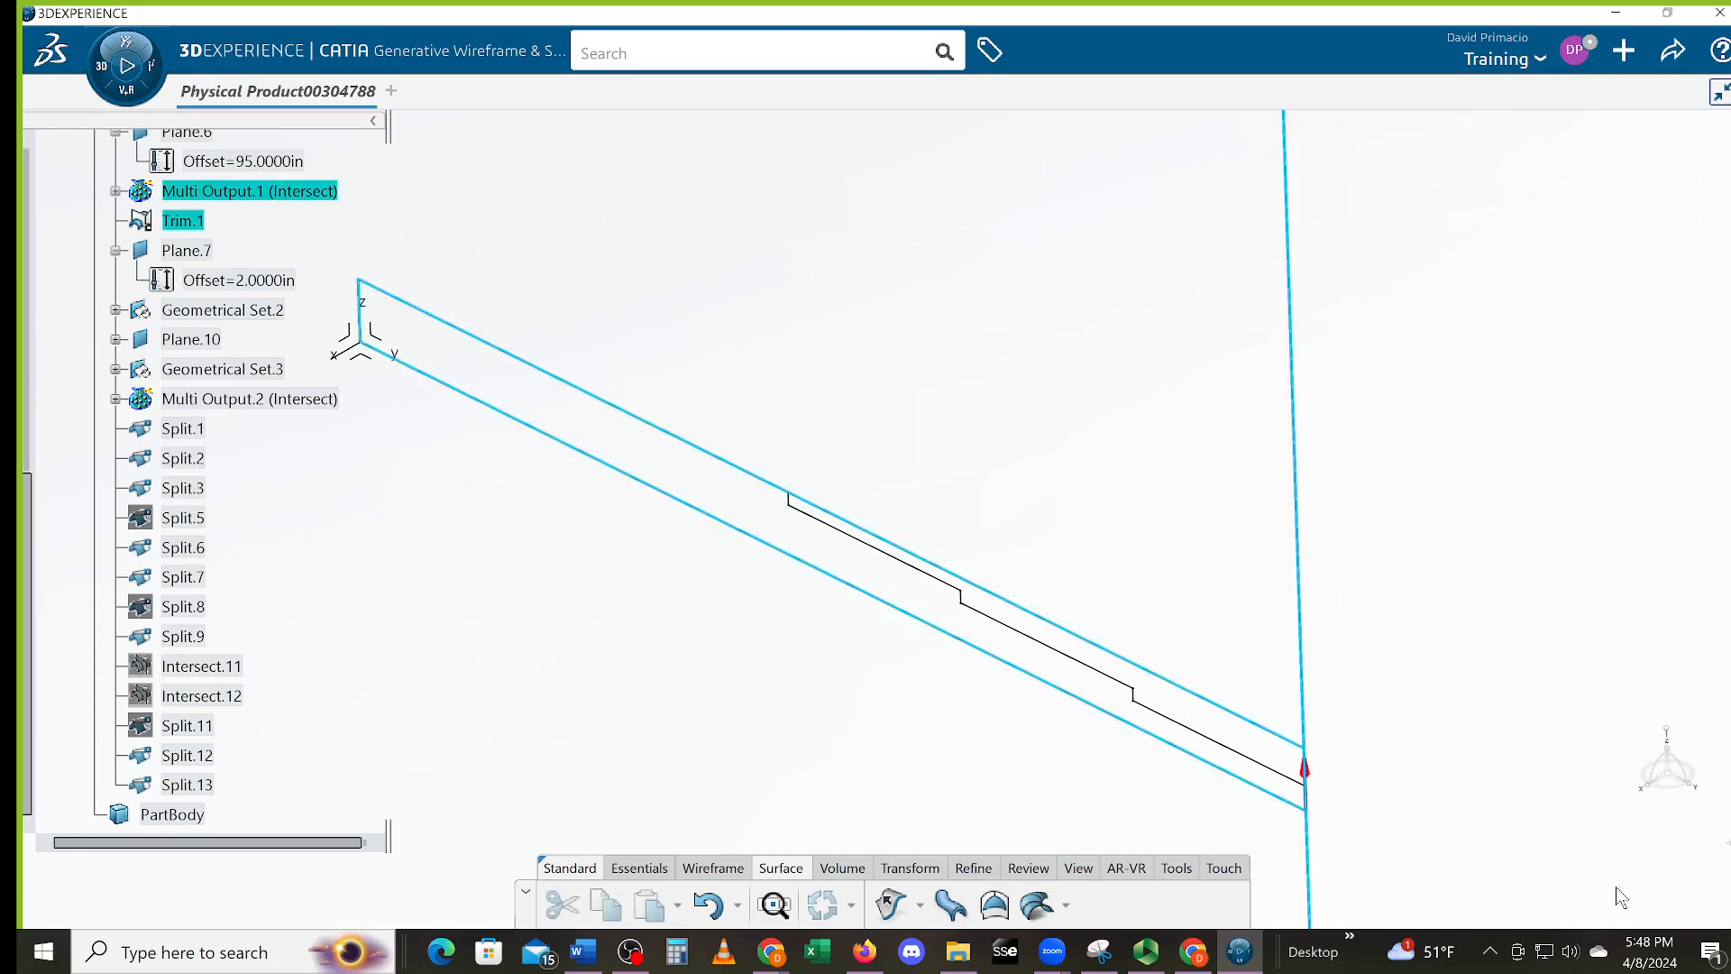
{"action": "left_click", "coordinate": [1698, 896]}
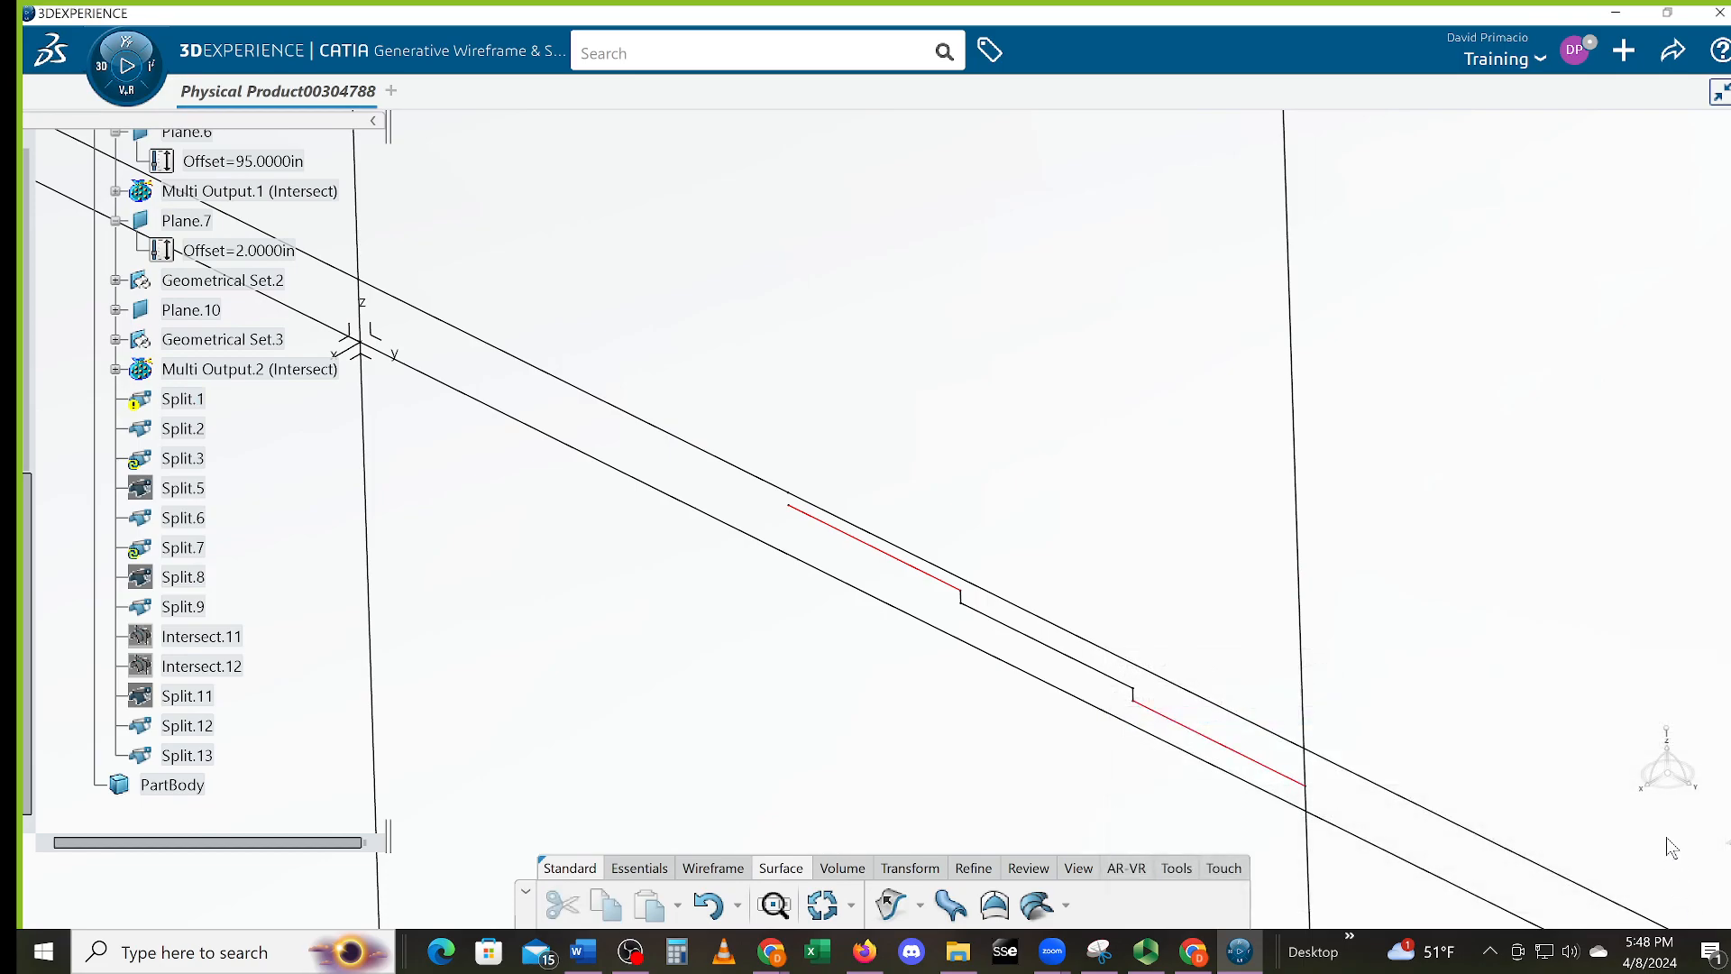
{"action": "key", "text": "ctrl+z"}
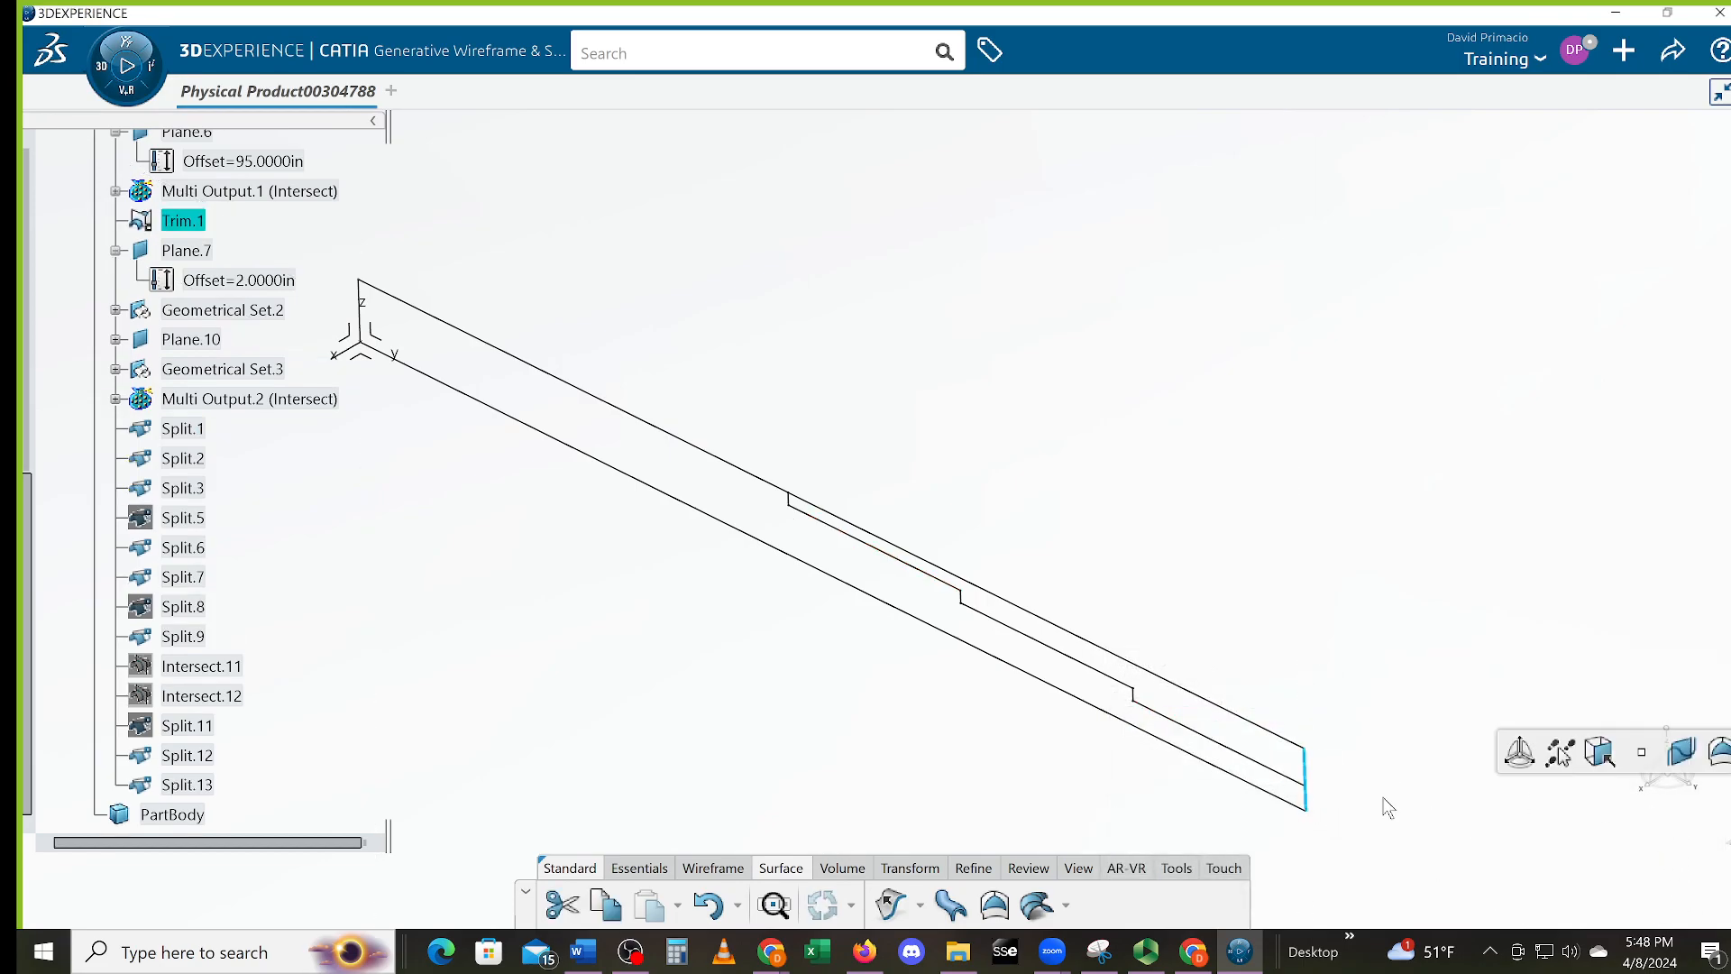
{"action": "left_click", "coordinate": [935, 736]}
Start a new Split operation from the transformation tools
{"action": "scroll", "coordinate": [921, 757], "scroll_direction": "down", "scroll_amount": 2}
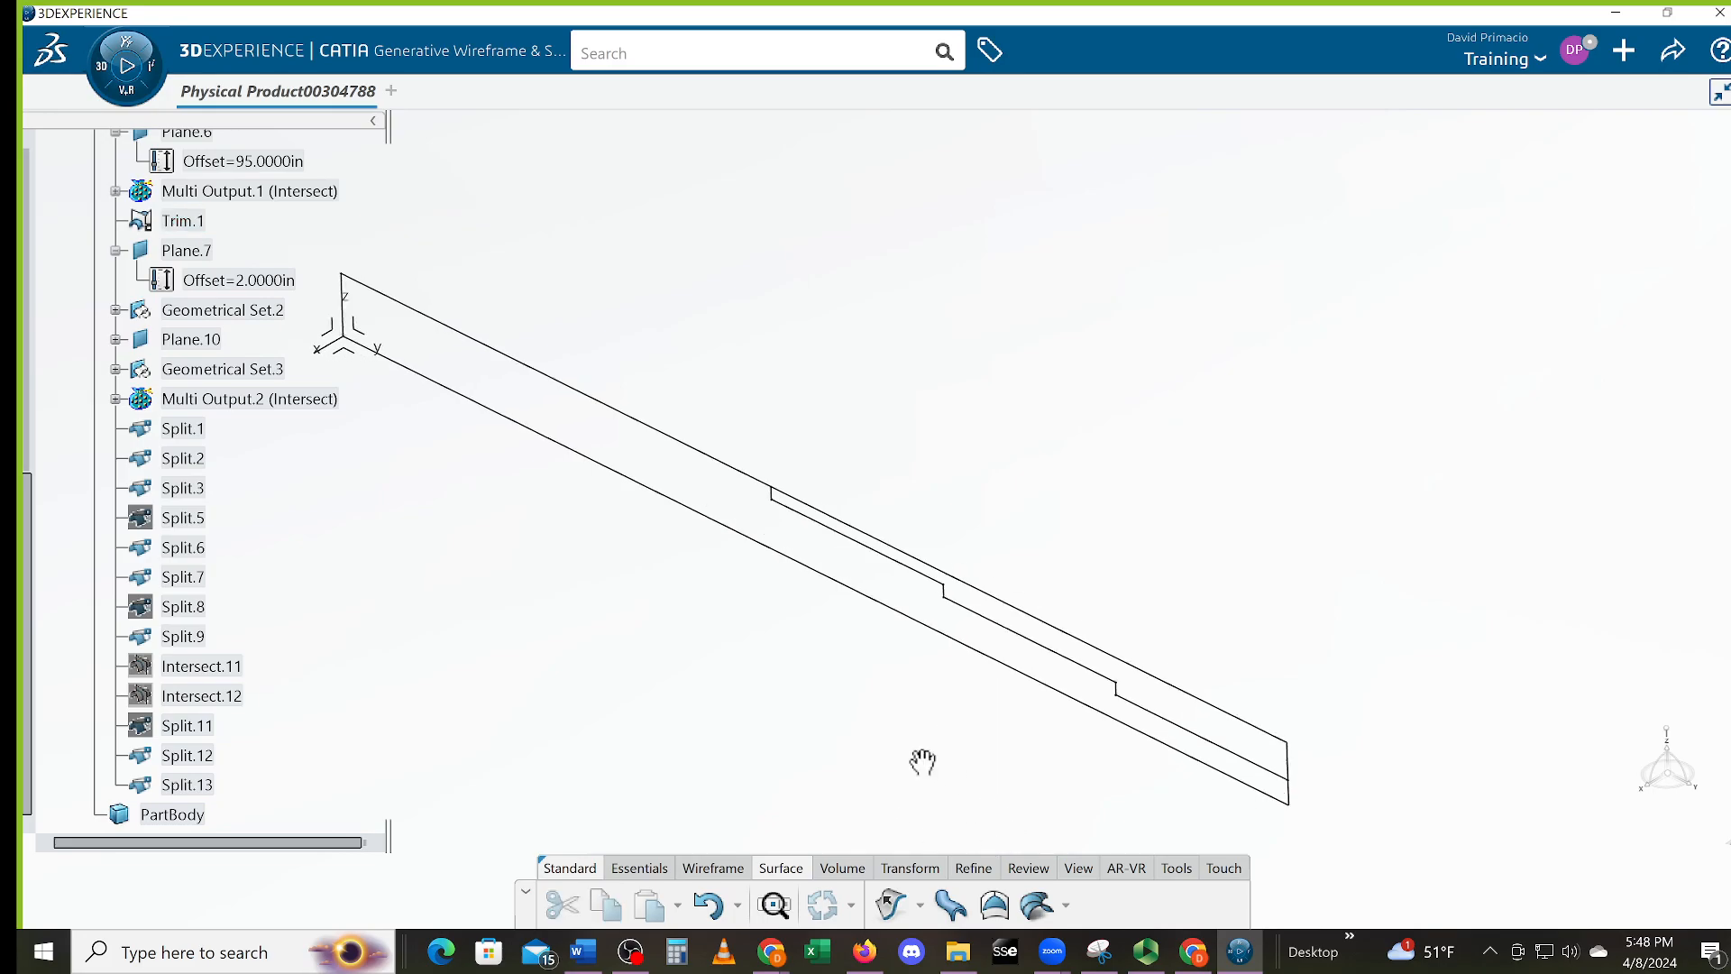
{"action": "middle_click_drag", "start_coordinate": [879, 707], "coordinate": [1016, 707]}
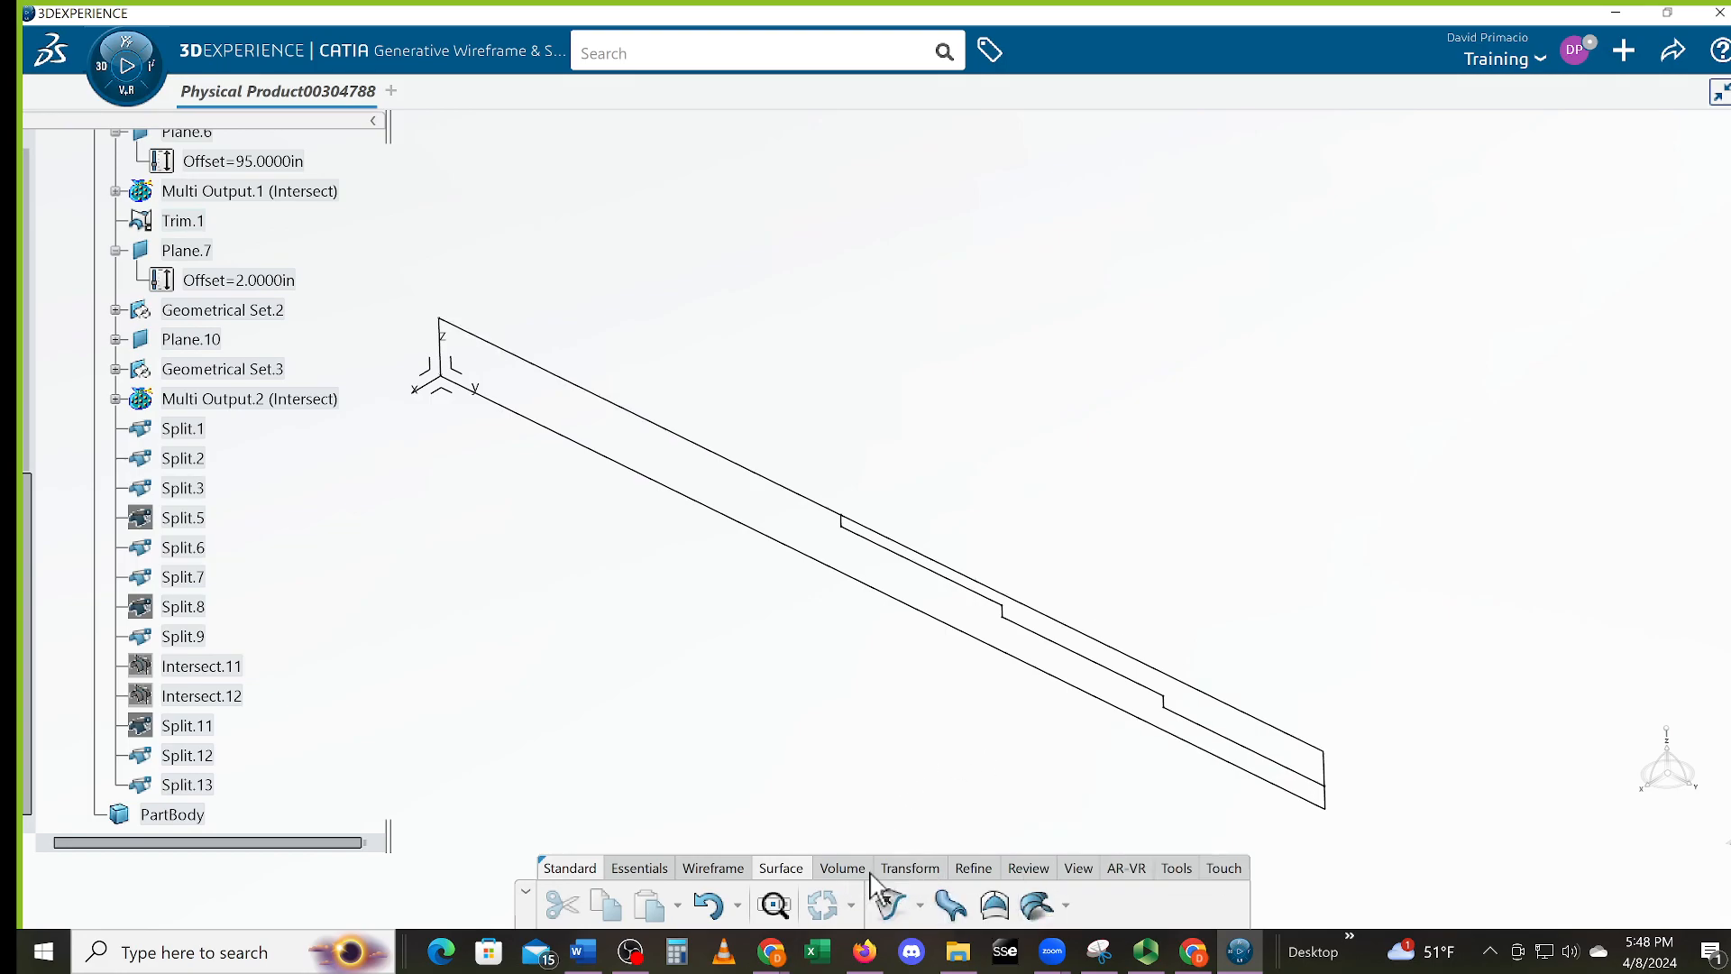
{"action": "left_click", "coordinate": [903, 873]}
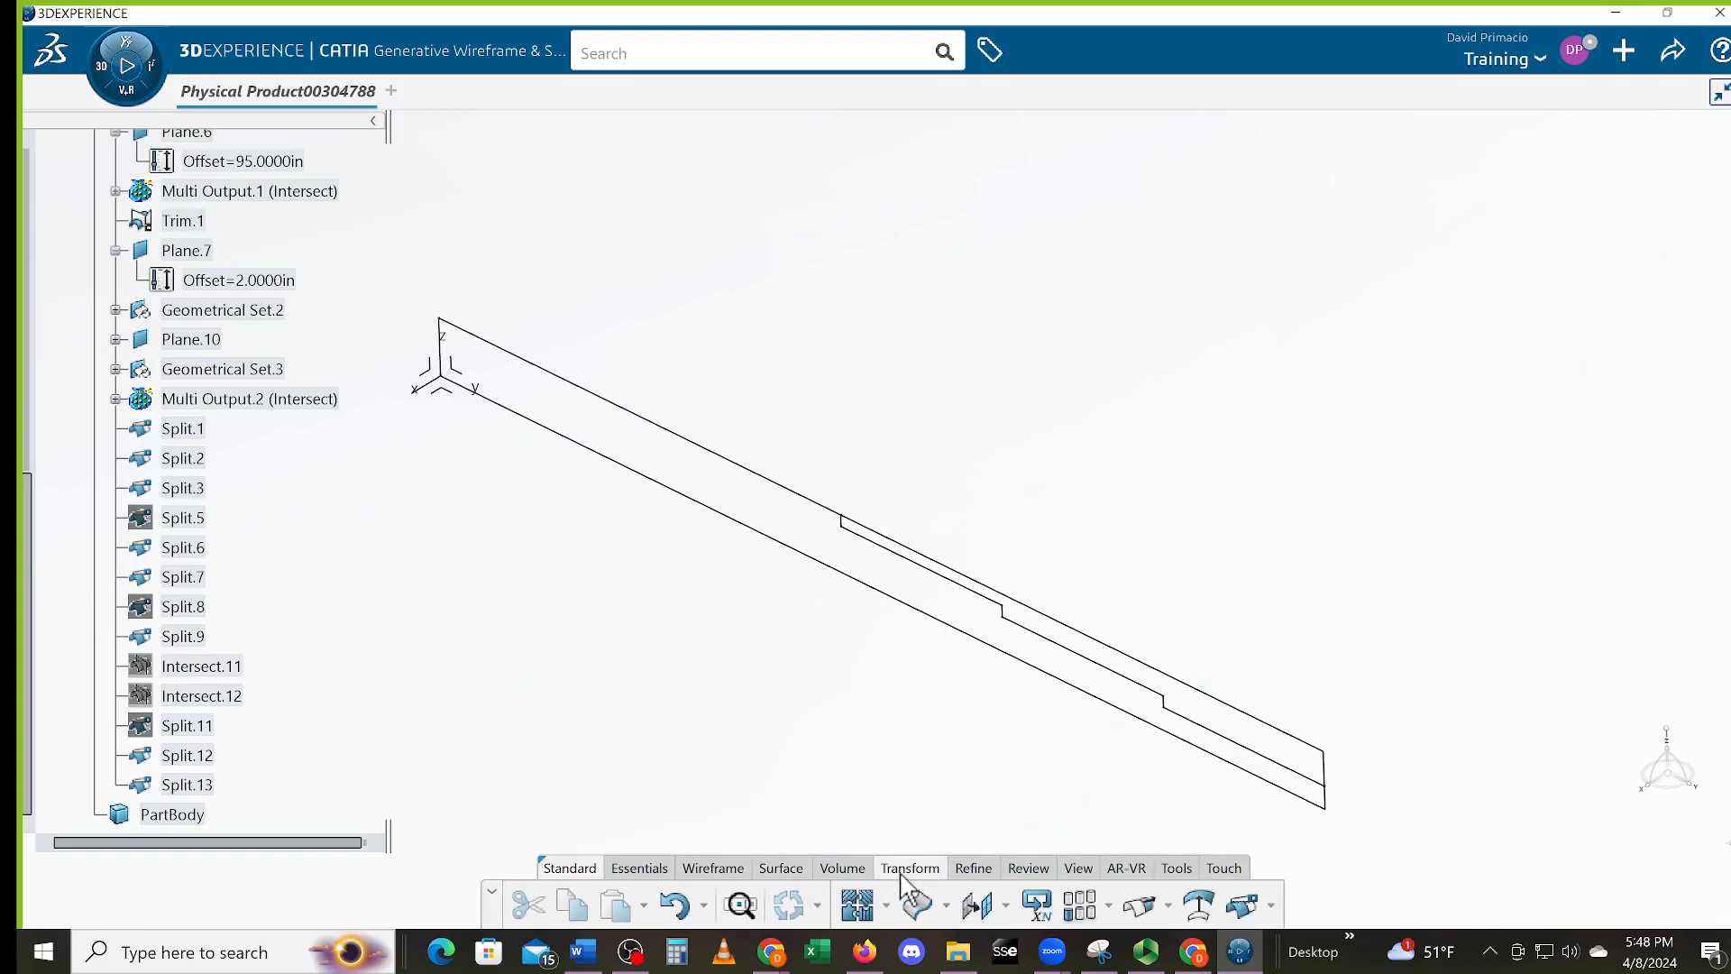
{"action": "left_click", "coordinate": [1243, 904]}
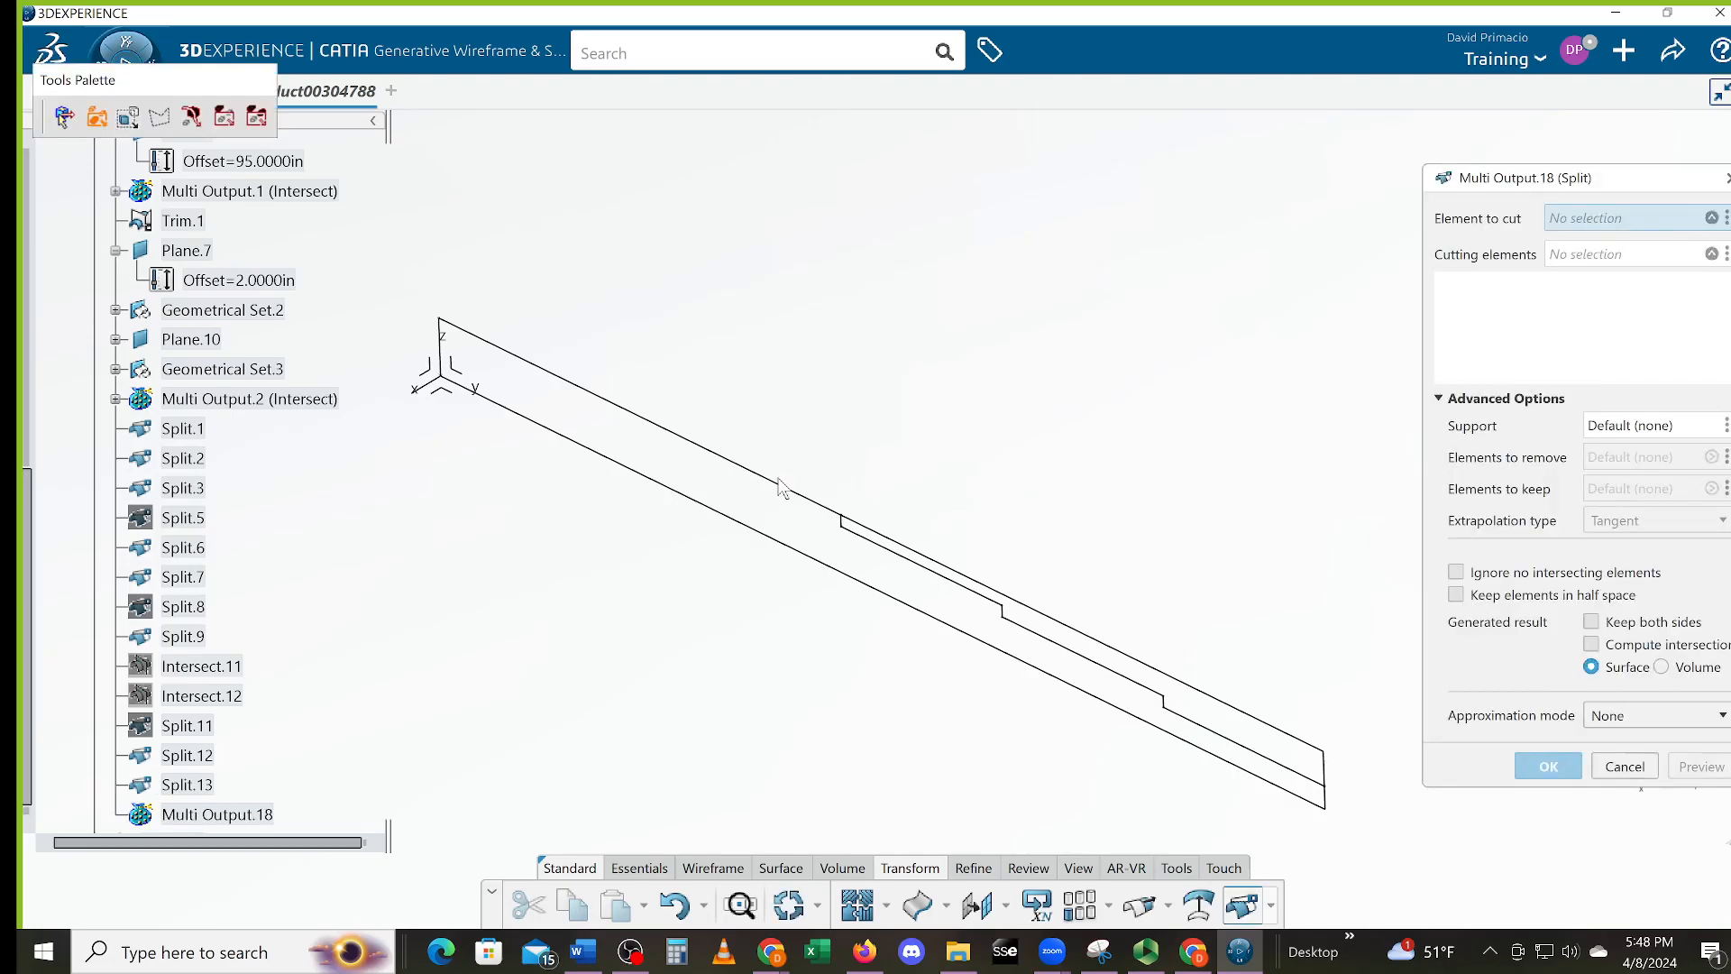
Try splitting Trim.1 with Split.1 as cutter, cancel after update errors, and zoom out
{"action": "left_click", "coordinate": [820, 530]}
{"action": "middle_click_drag", "start_coordinate": [821, 530], "coordinate": [938, 523]}
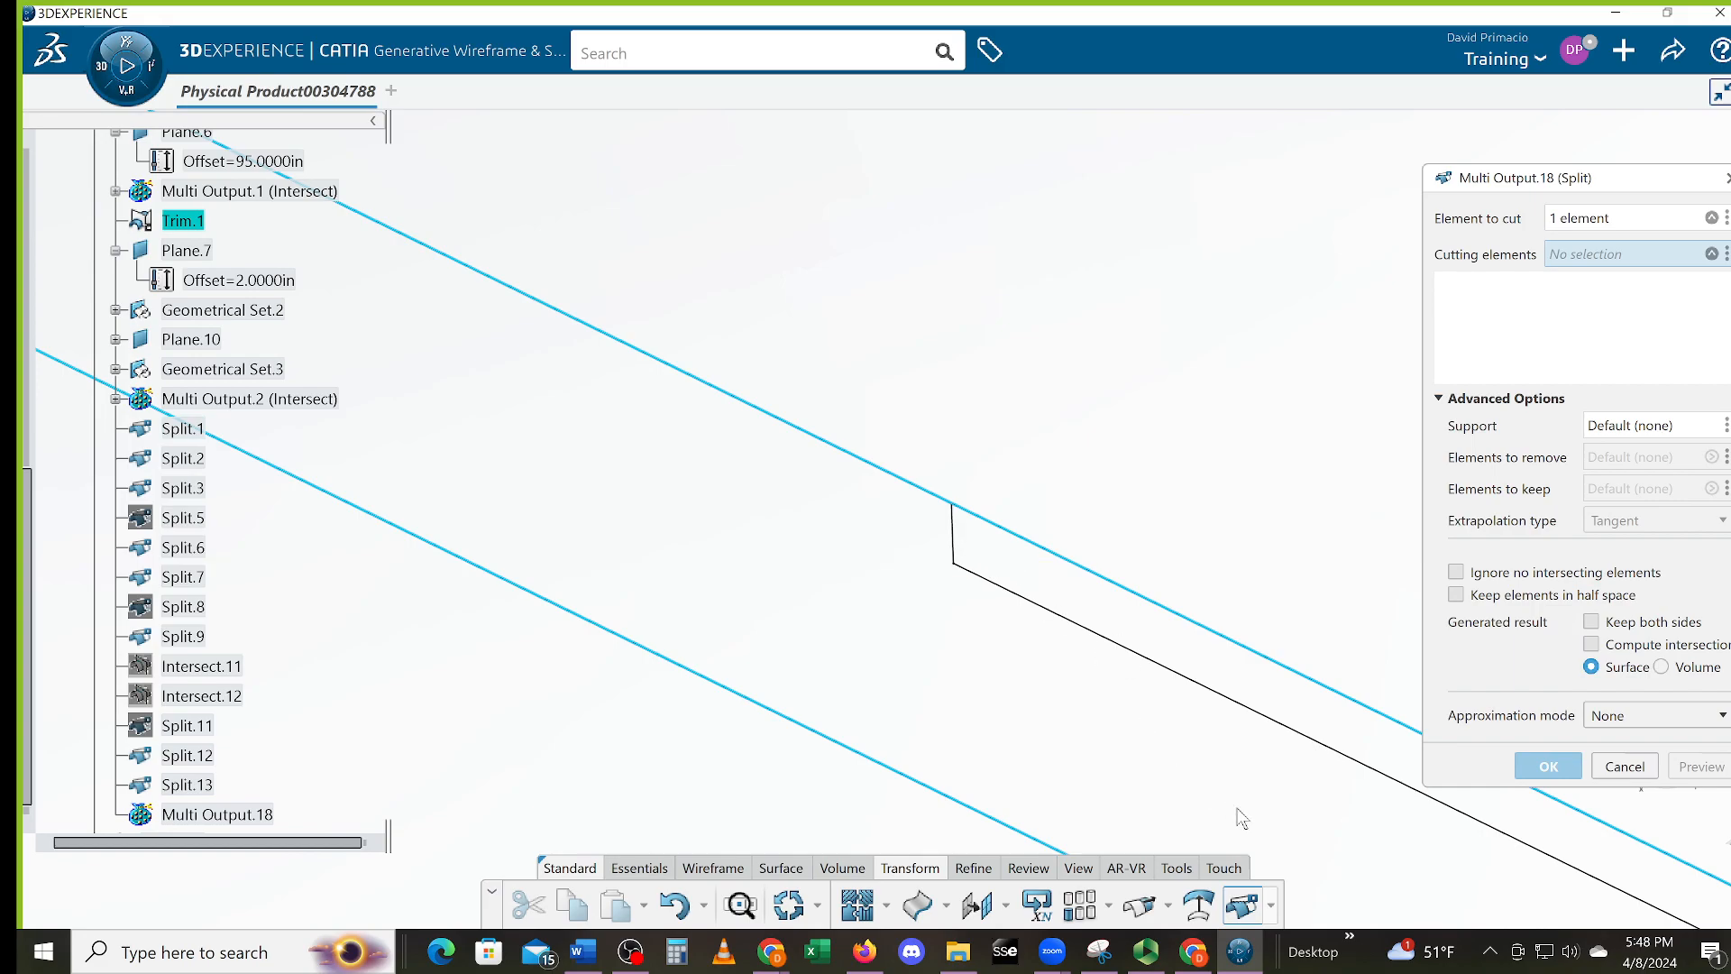
{"action": "left_click", "coordinate": [958, 541]}
{"action": "left_click", "coordinate": [1697, 897]}
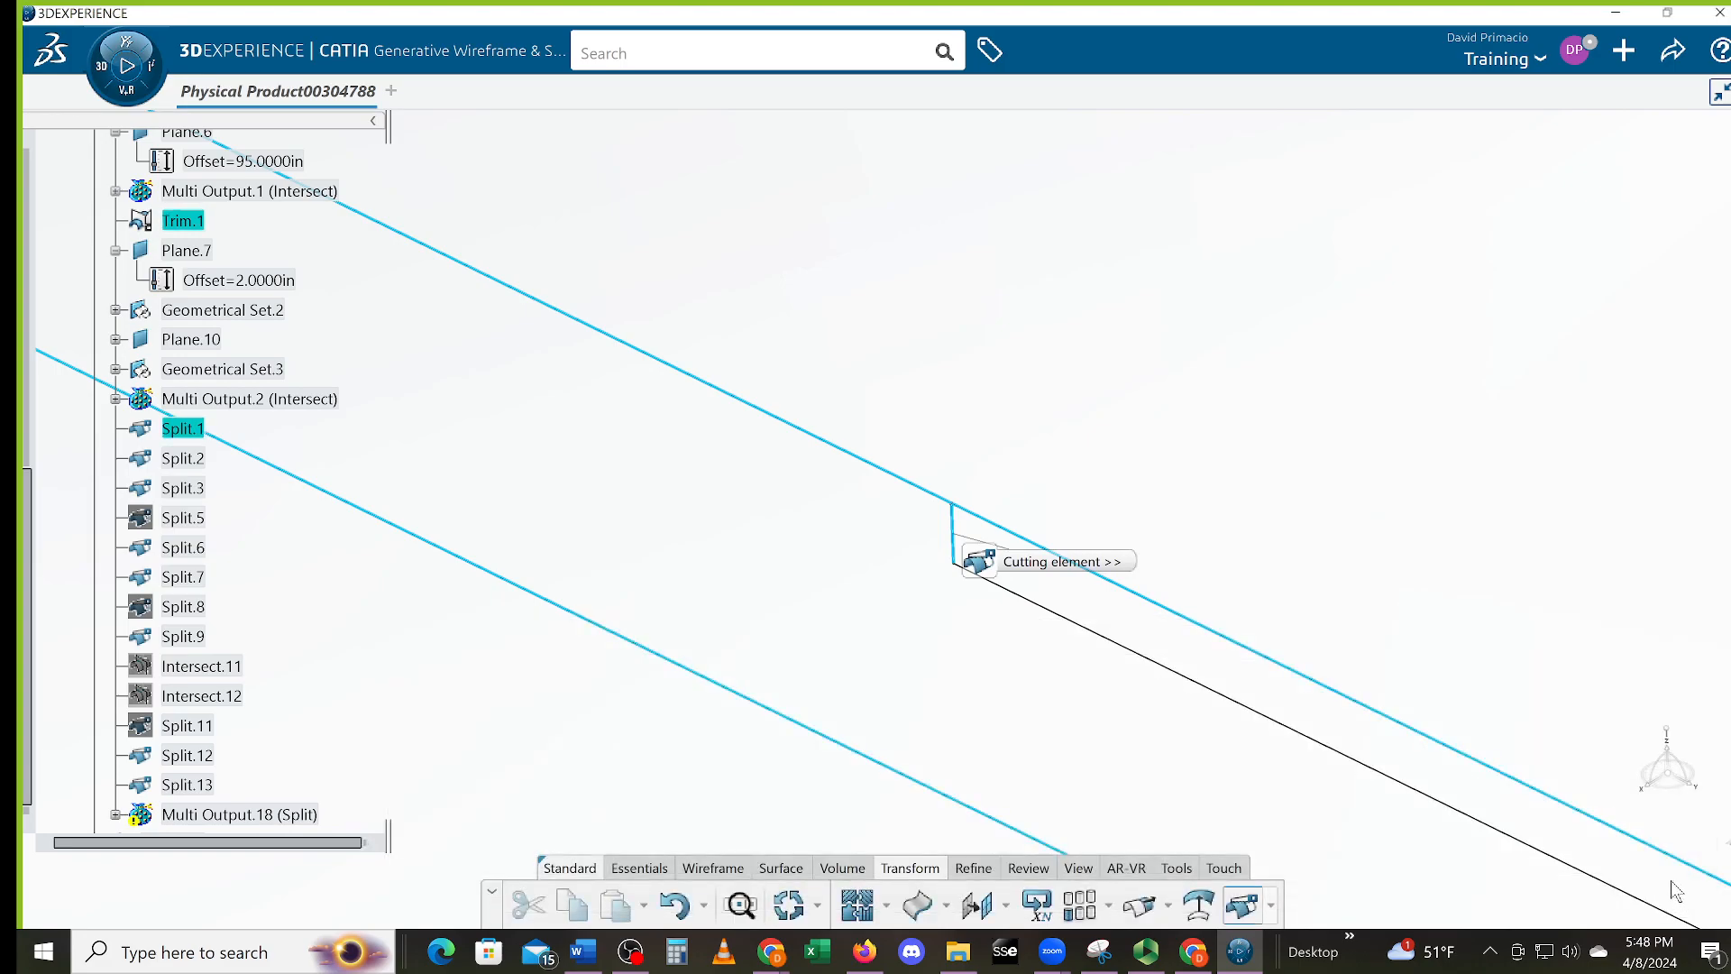
{"action": "left_click", "coordinate": [1534, 768]}
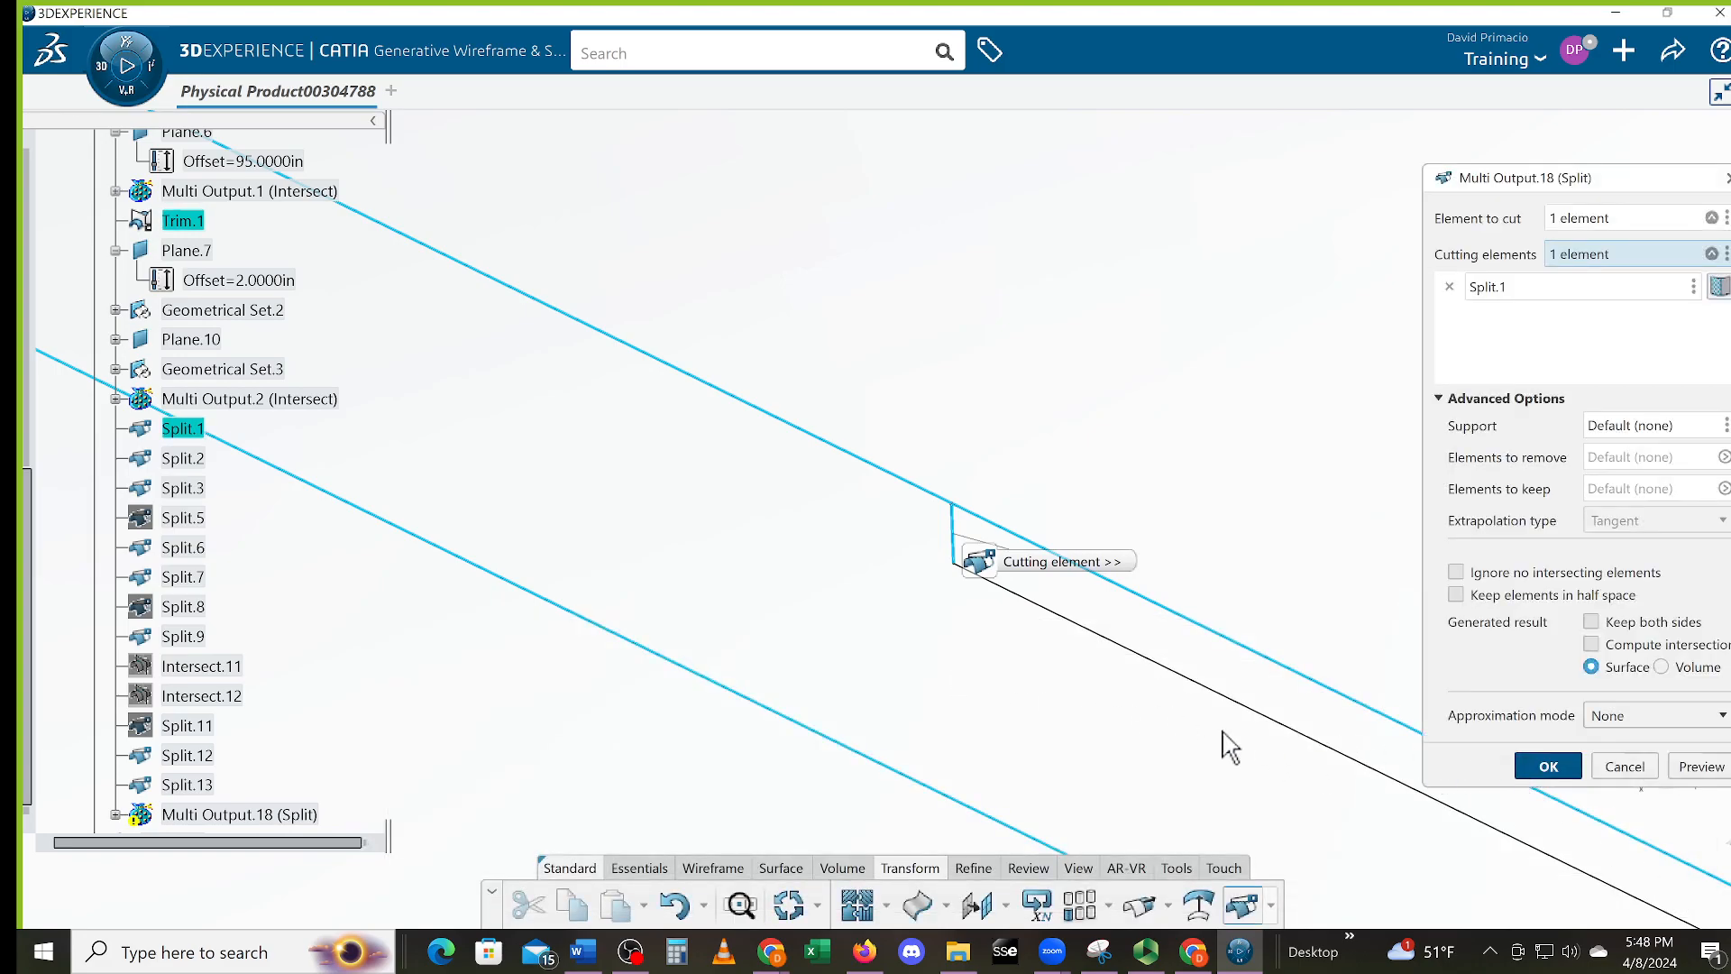
{"action": "left_click", "coordinate": [1712, 893]}
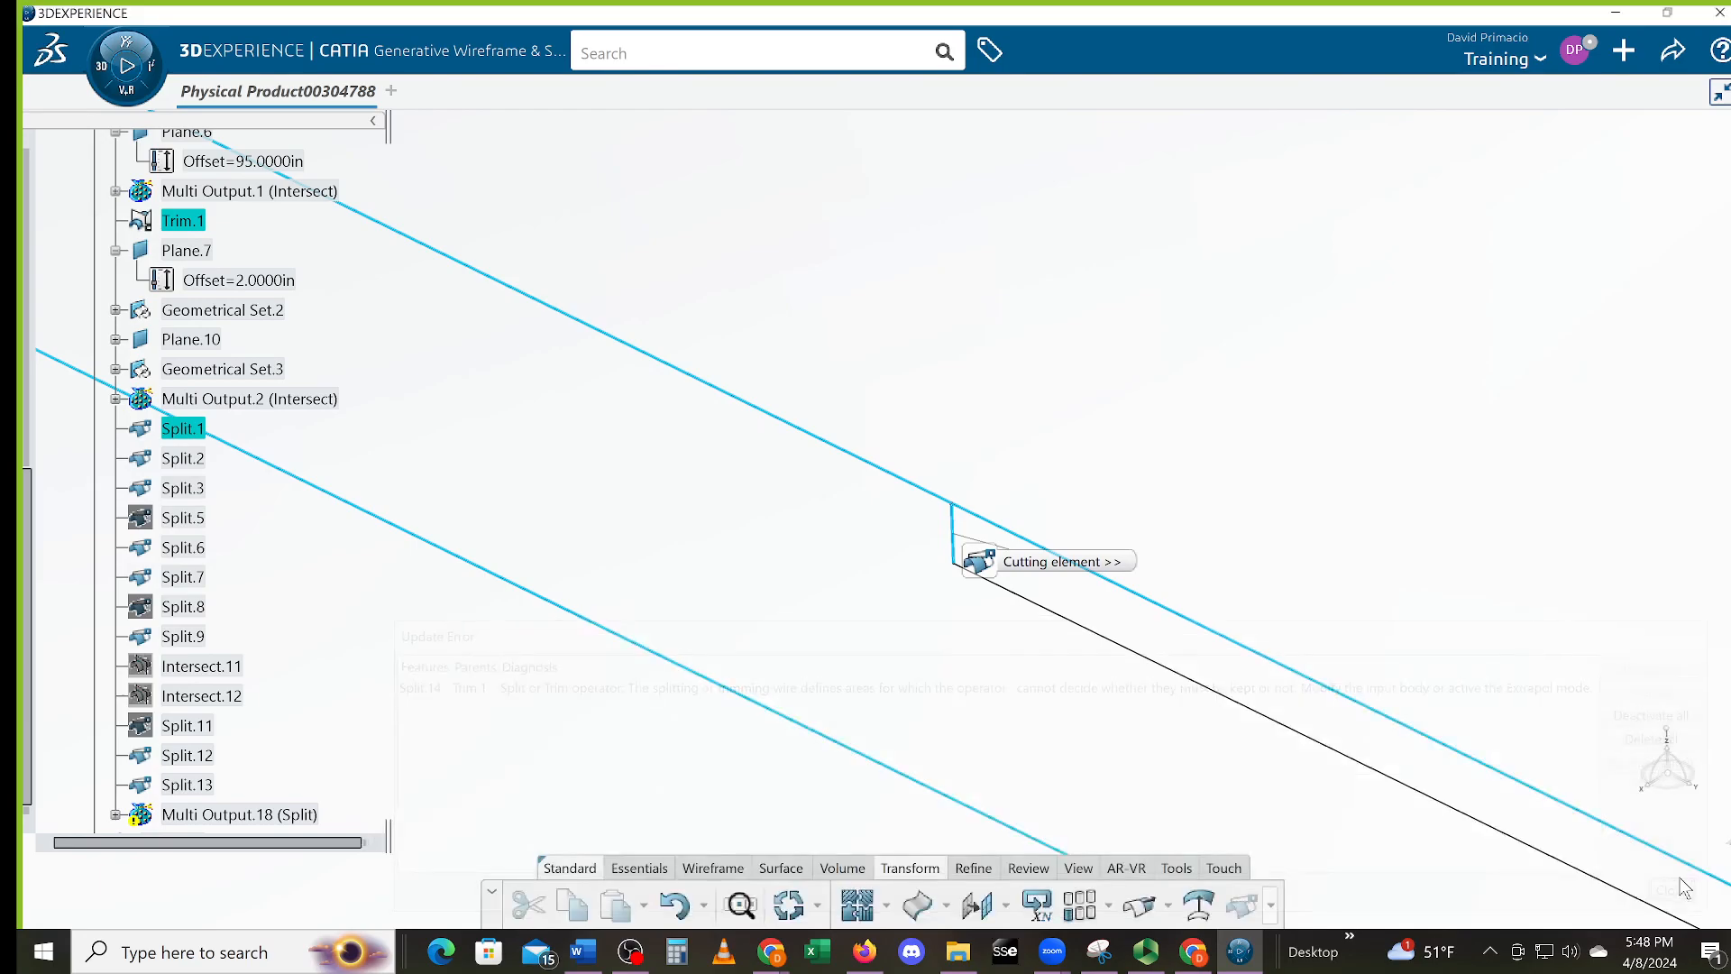
{"action": "left_click", "coordinate": [1623, 766]}
{"action": "middle_click_drag", "start_coordinate": [963, 718], "coordinate": [1225, 727]}
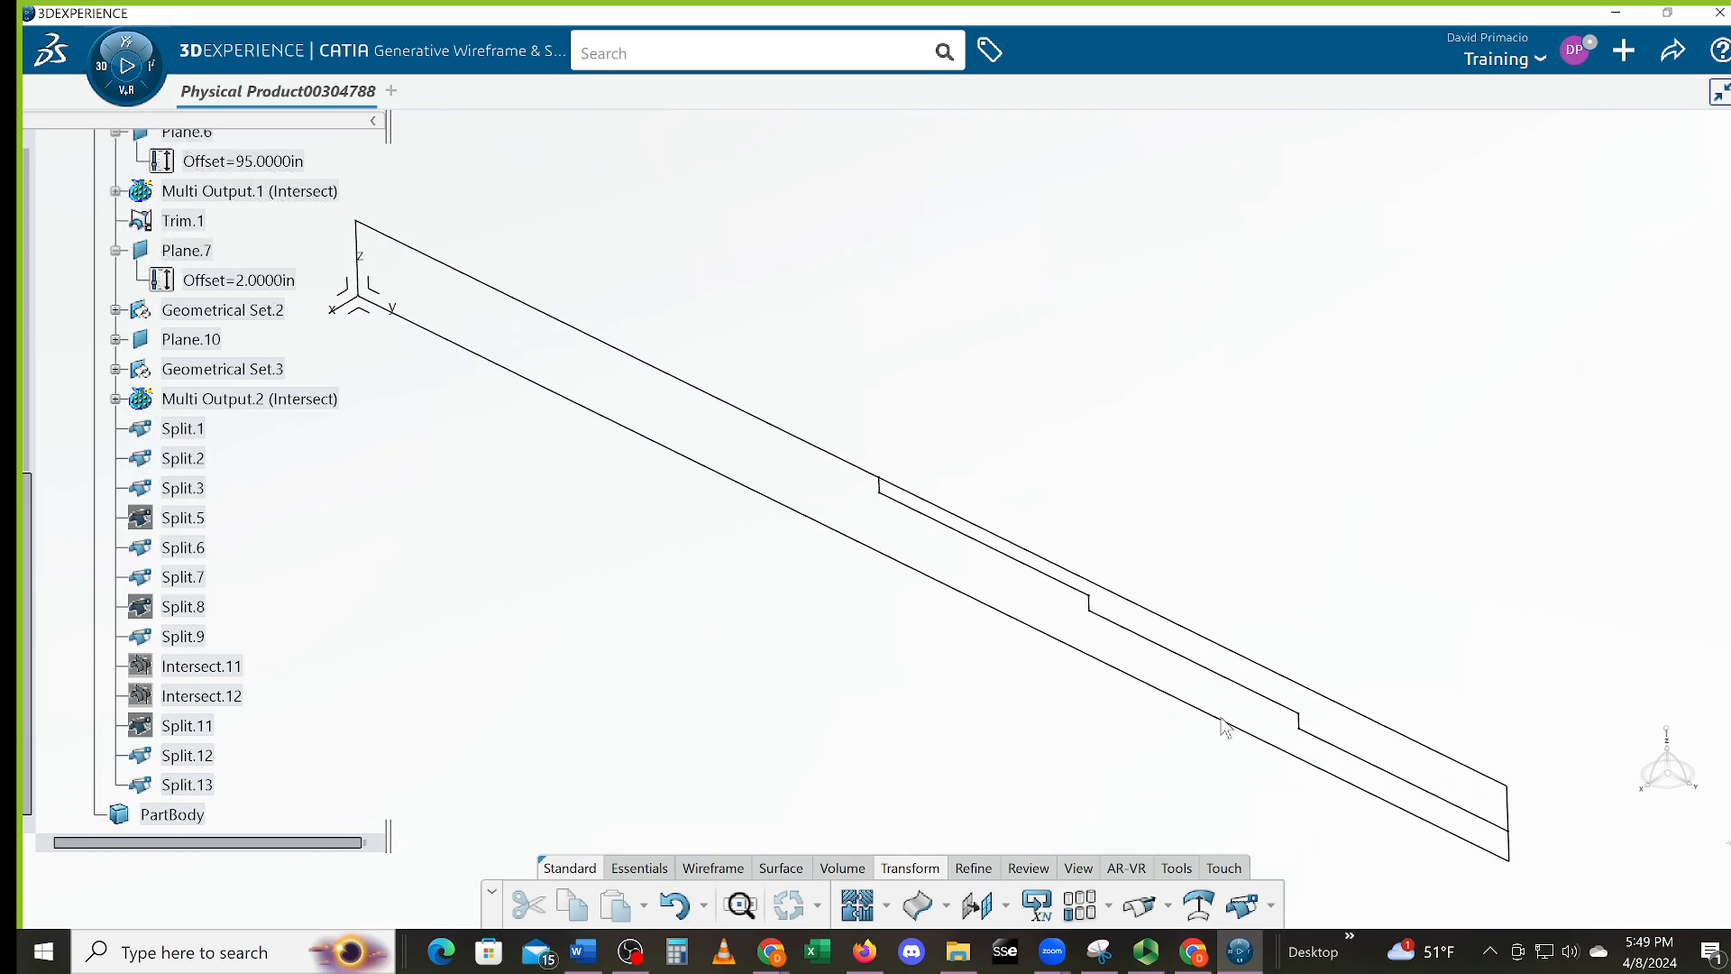
{"action": "left_click", "coordinate": [1352, 713]}
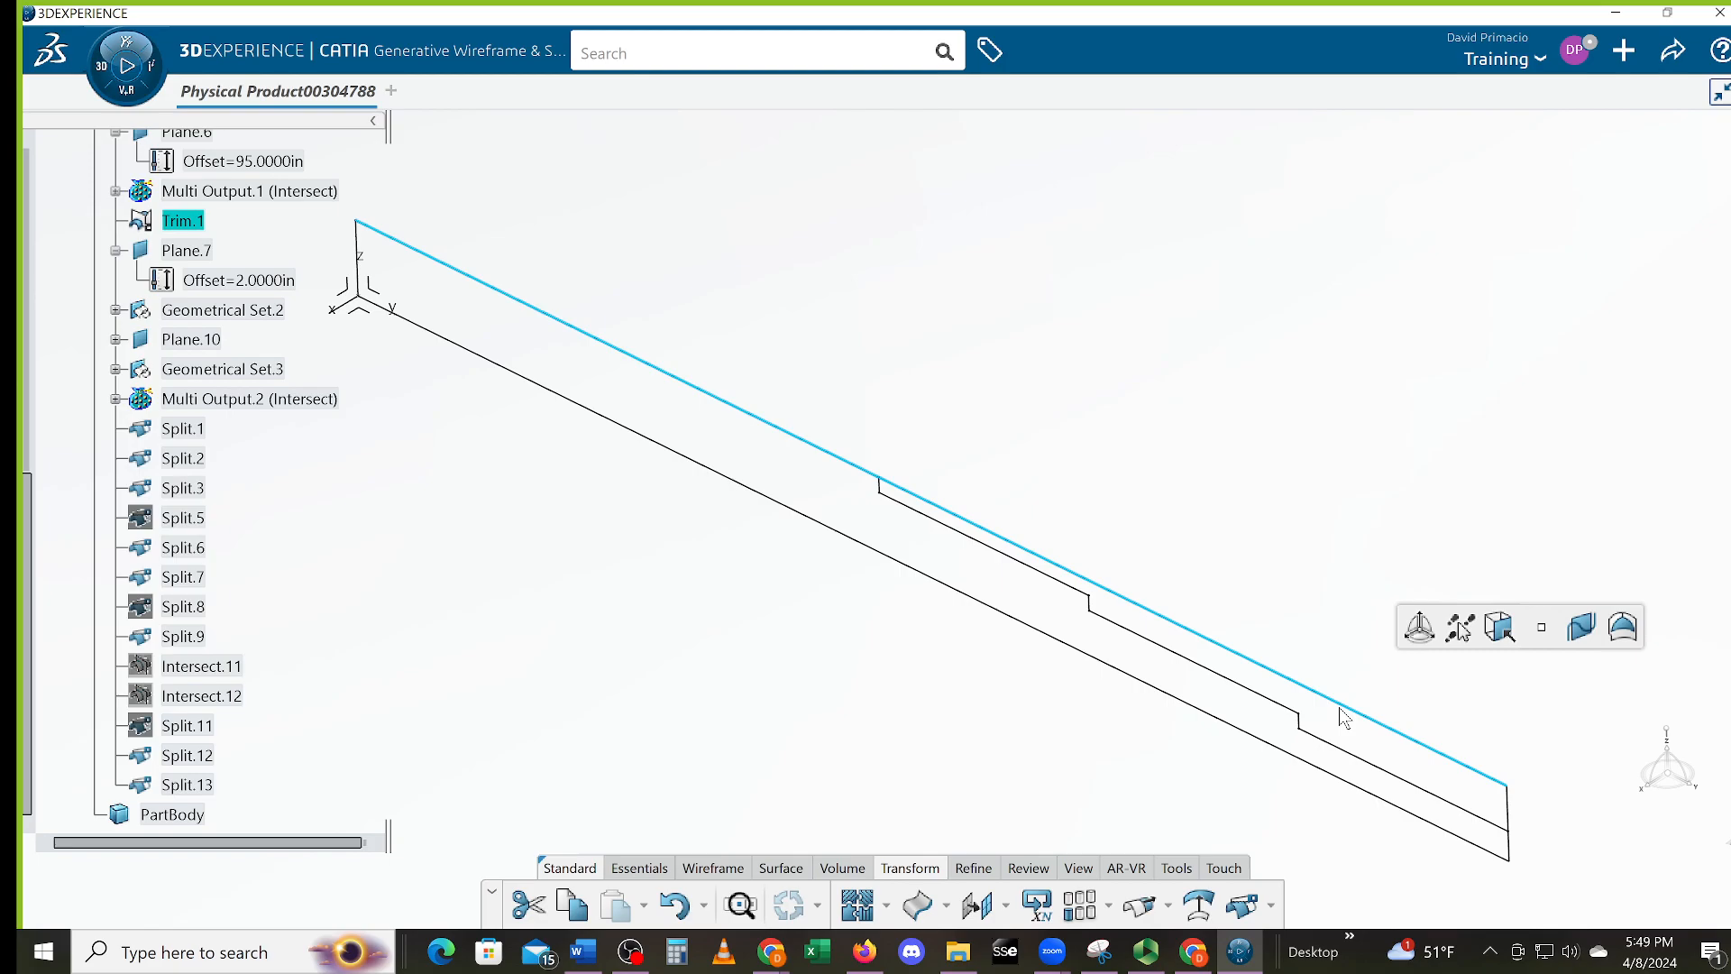
{"action": "key", "text": "Delete"}
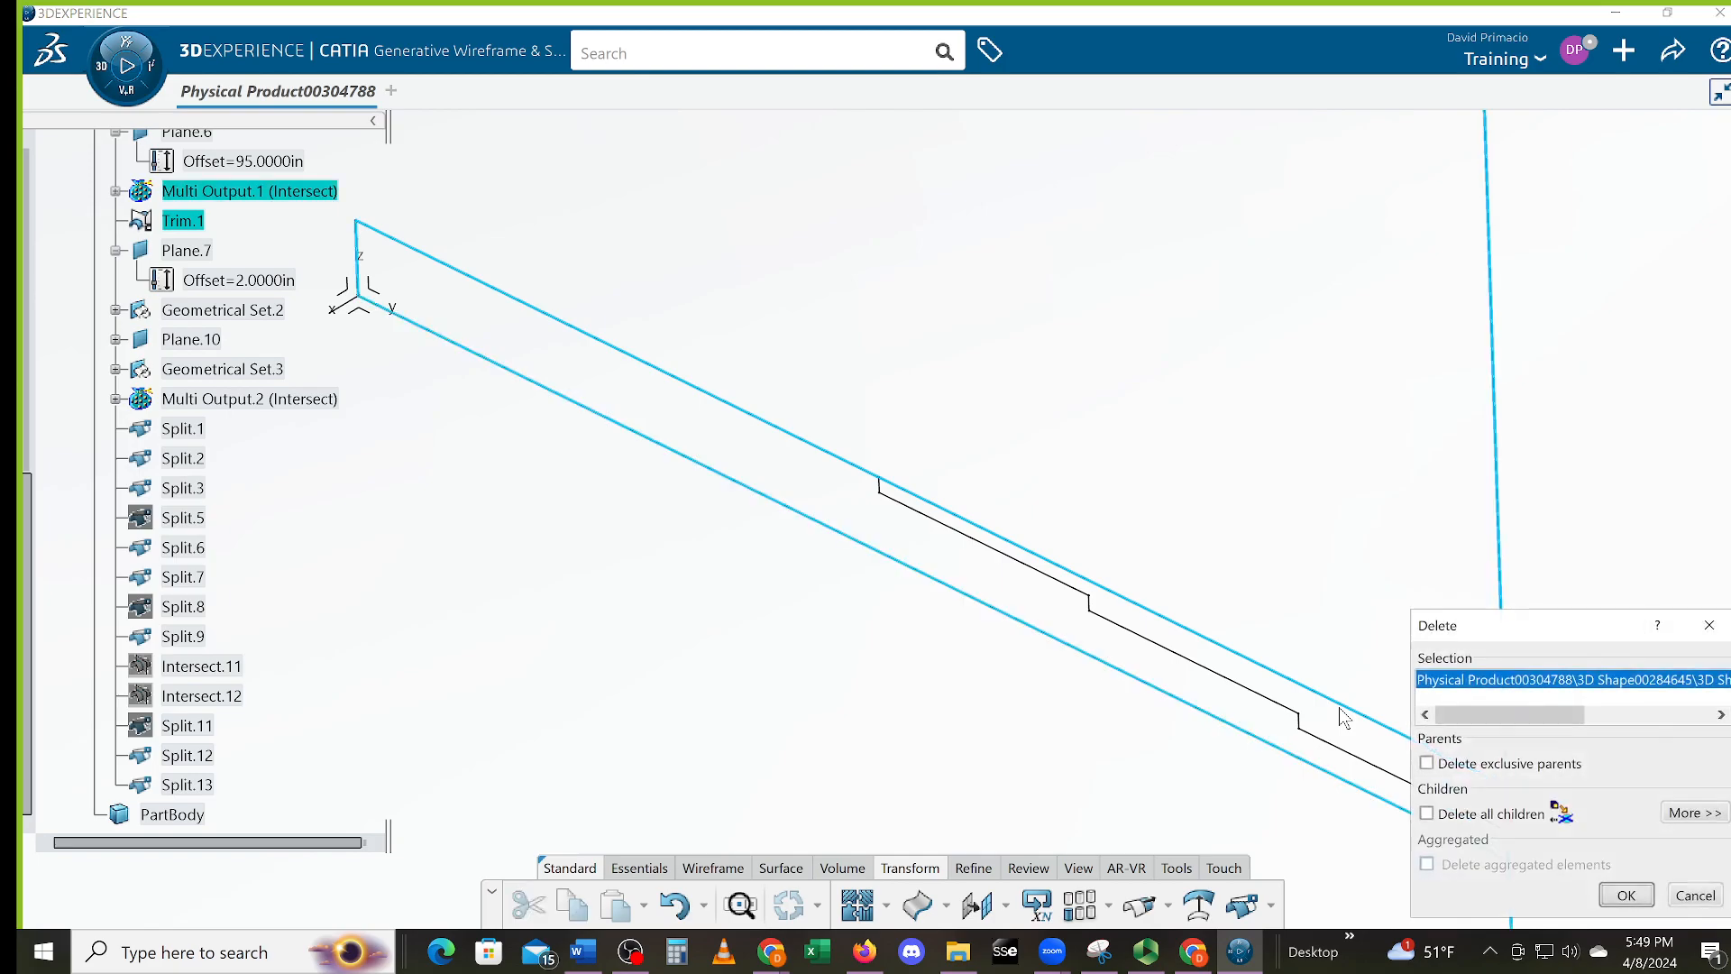
{"action": "left_click", "coordinate": [1623, 895]}
{"action": "left_click", "coordinate": [1698, 894]}
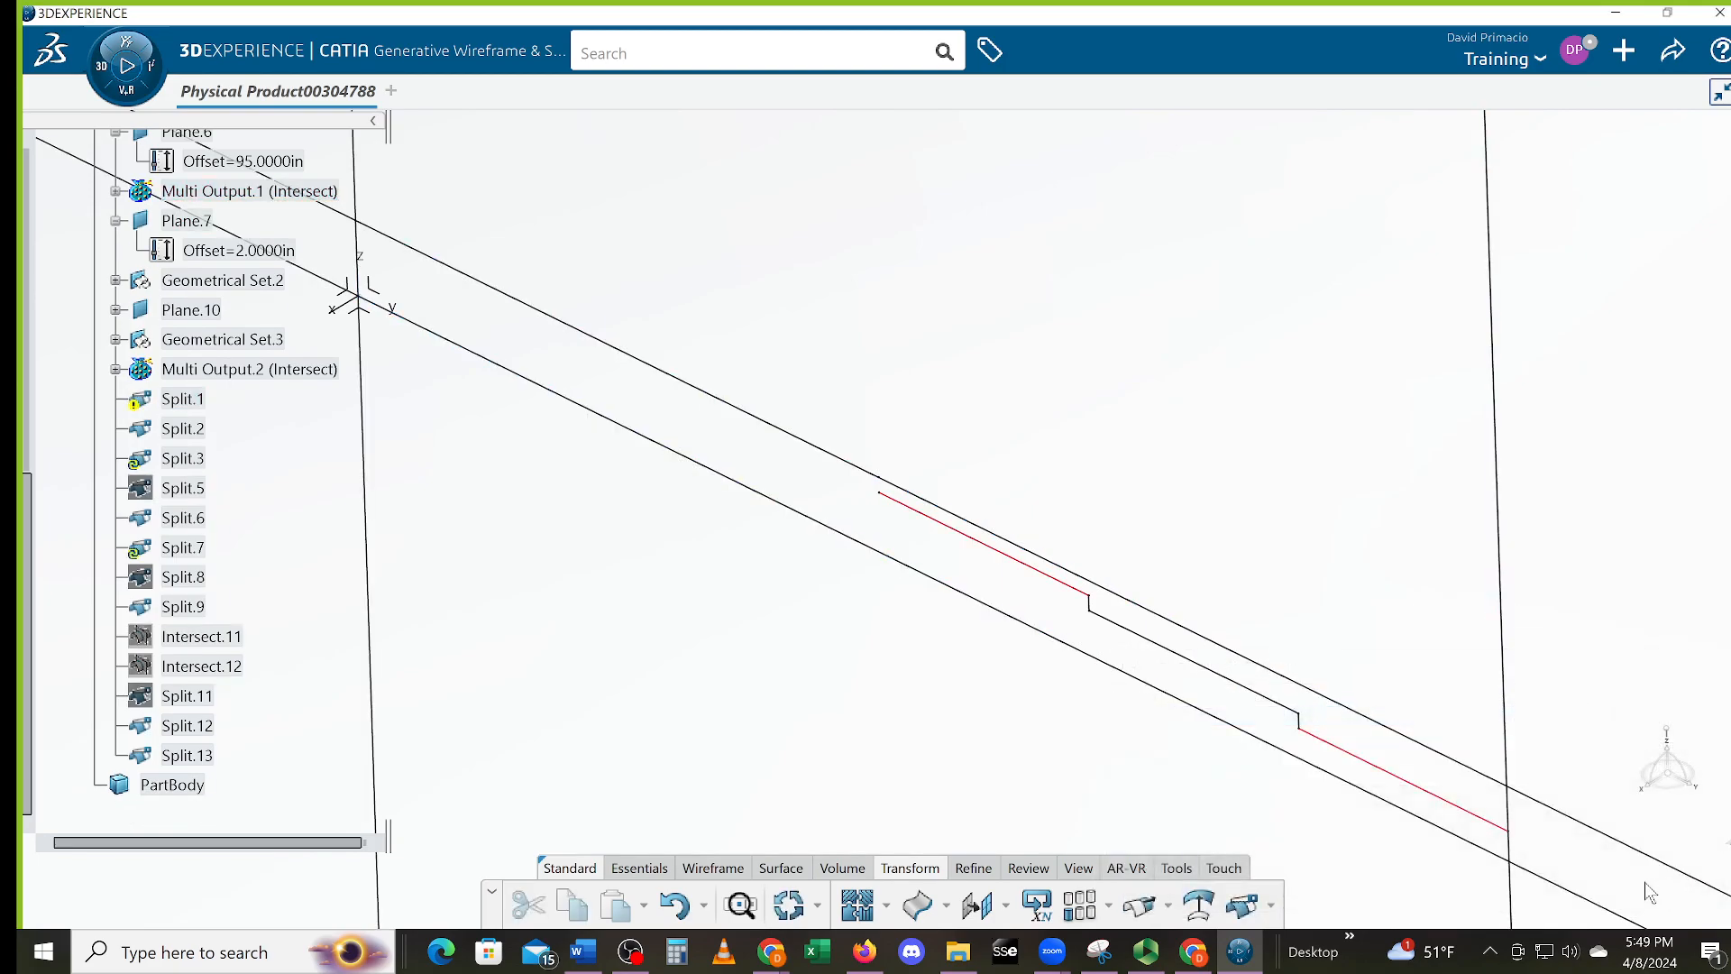
{"action": "middle_click_drag", "start_coordinate": [977, 688], "coordinate": [954, 655]}
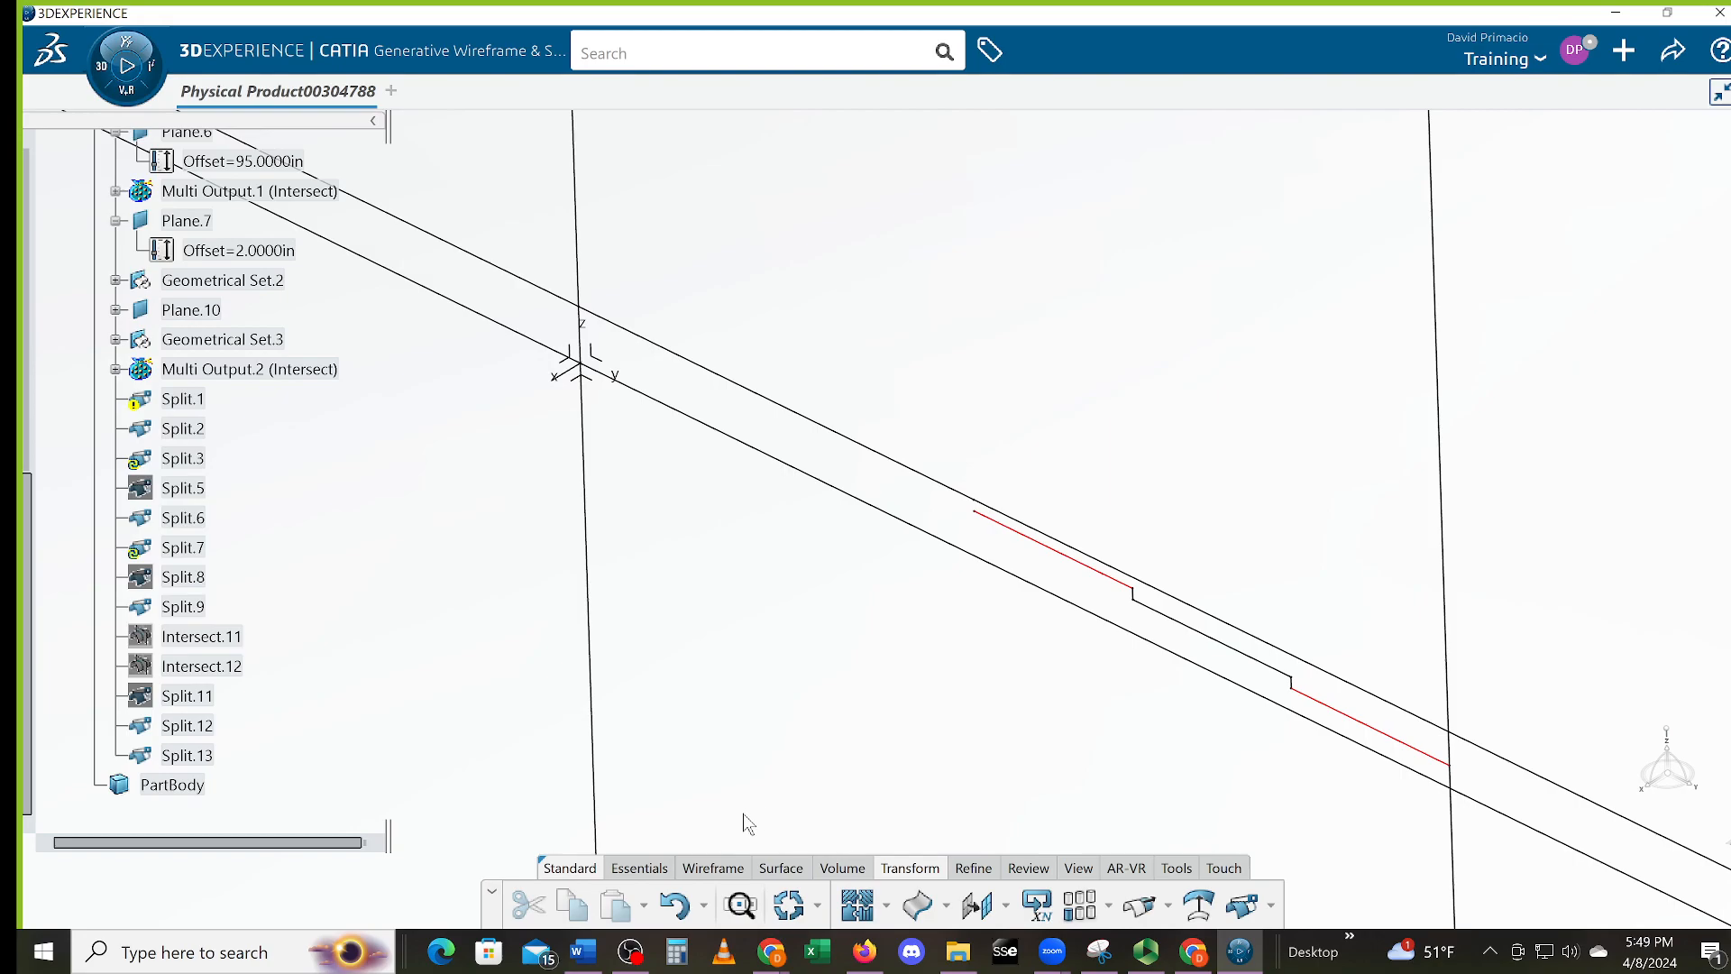
{"action": "left_click", "coordinate": [674, 905]}
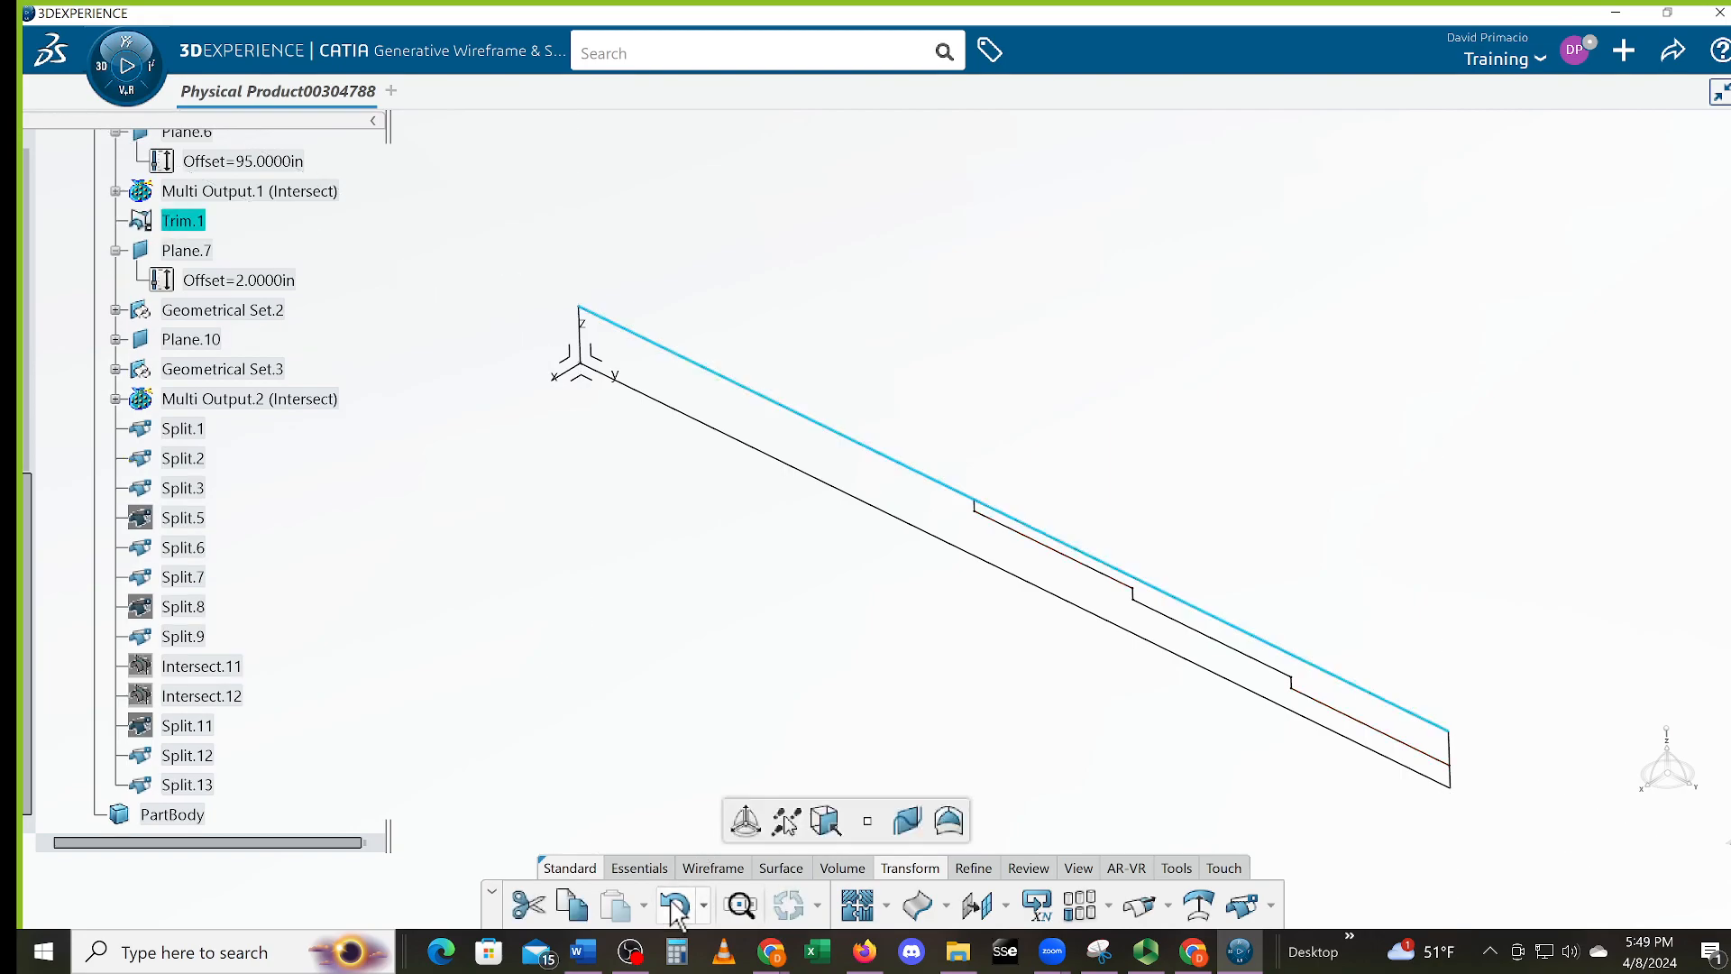
{"action": "left_click", "coordinate": [529, 803]}
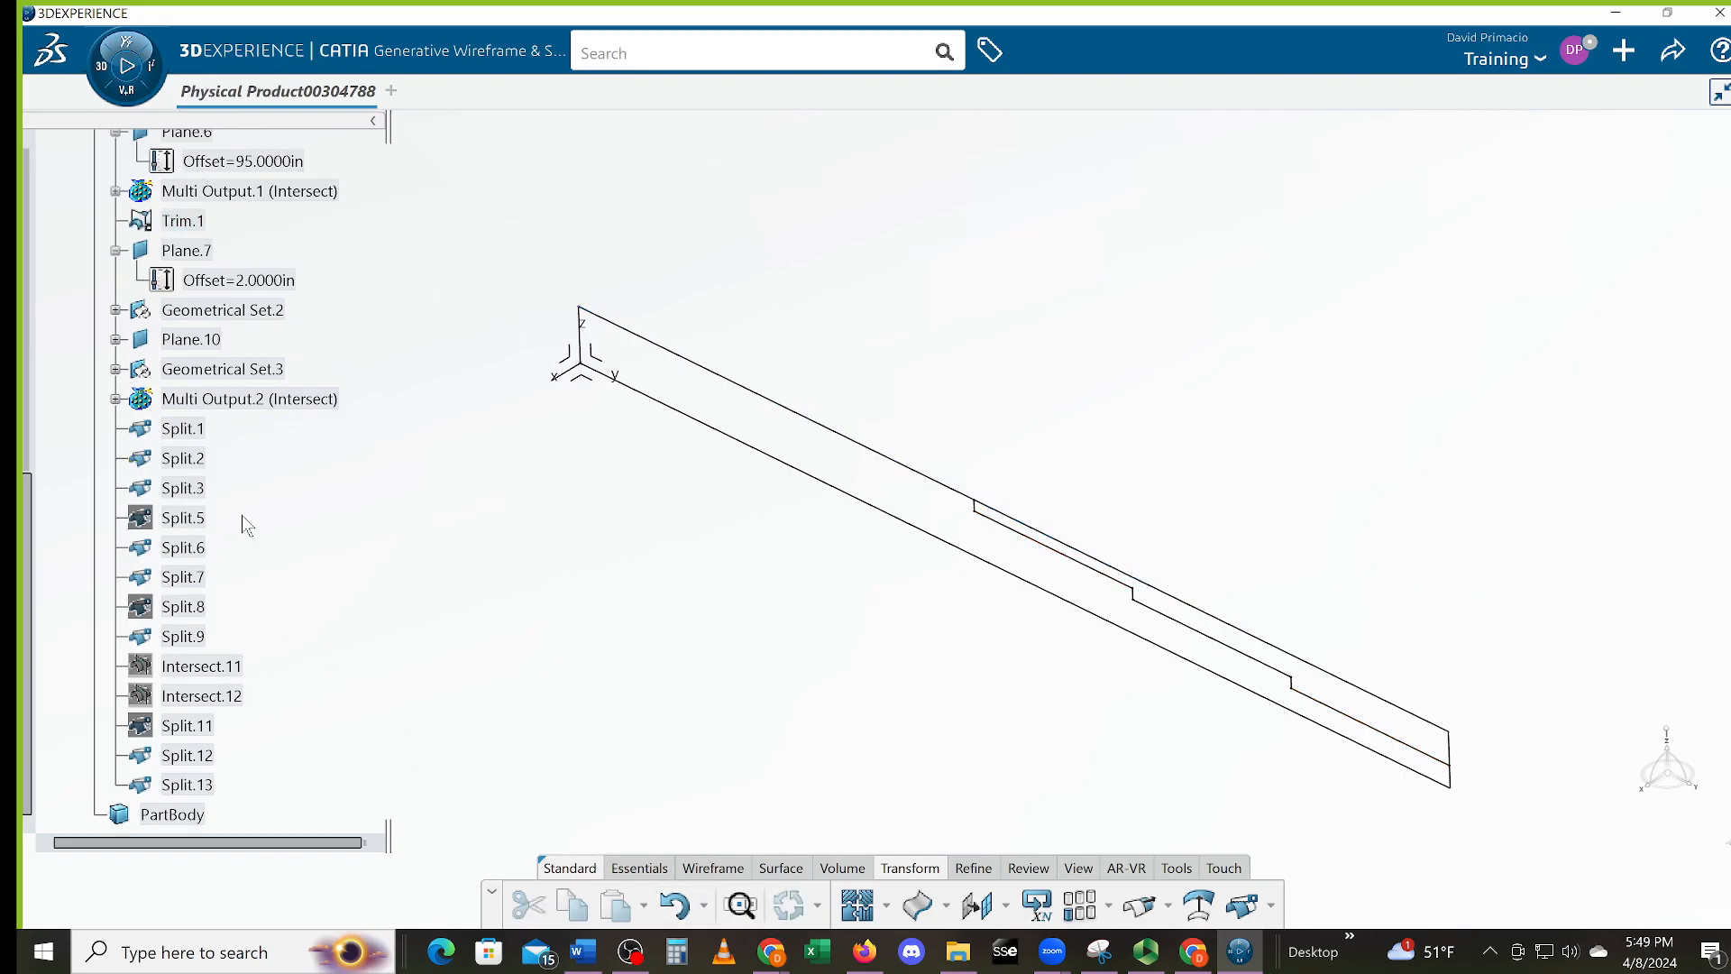
{"action": "left_click", "coordinate": [185, 222]}
{"action": "scroll", "coordinate": [171, 288], "scroll_direction": "up", "scroll_amount": 3}
{"action": "scroll", "coordinate": [164, 306], "scroll_direction": "up", "scroll_amount": 3}
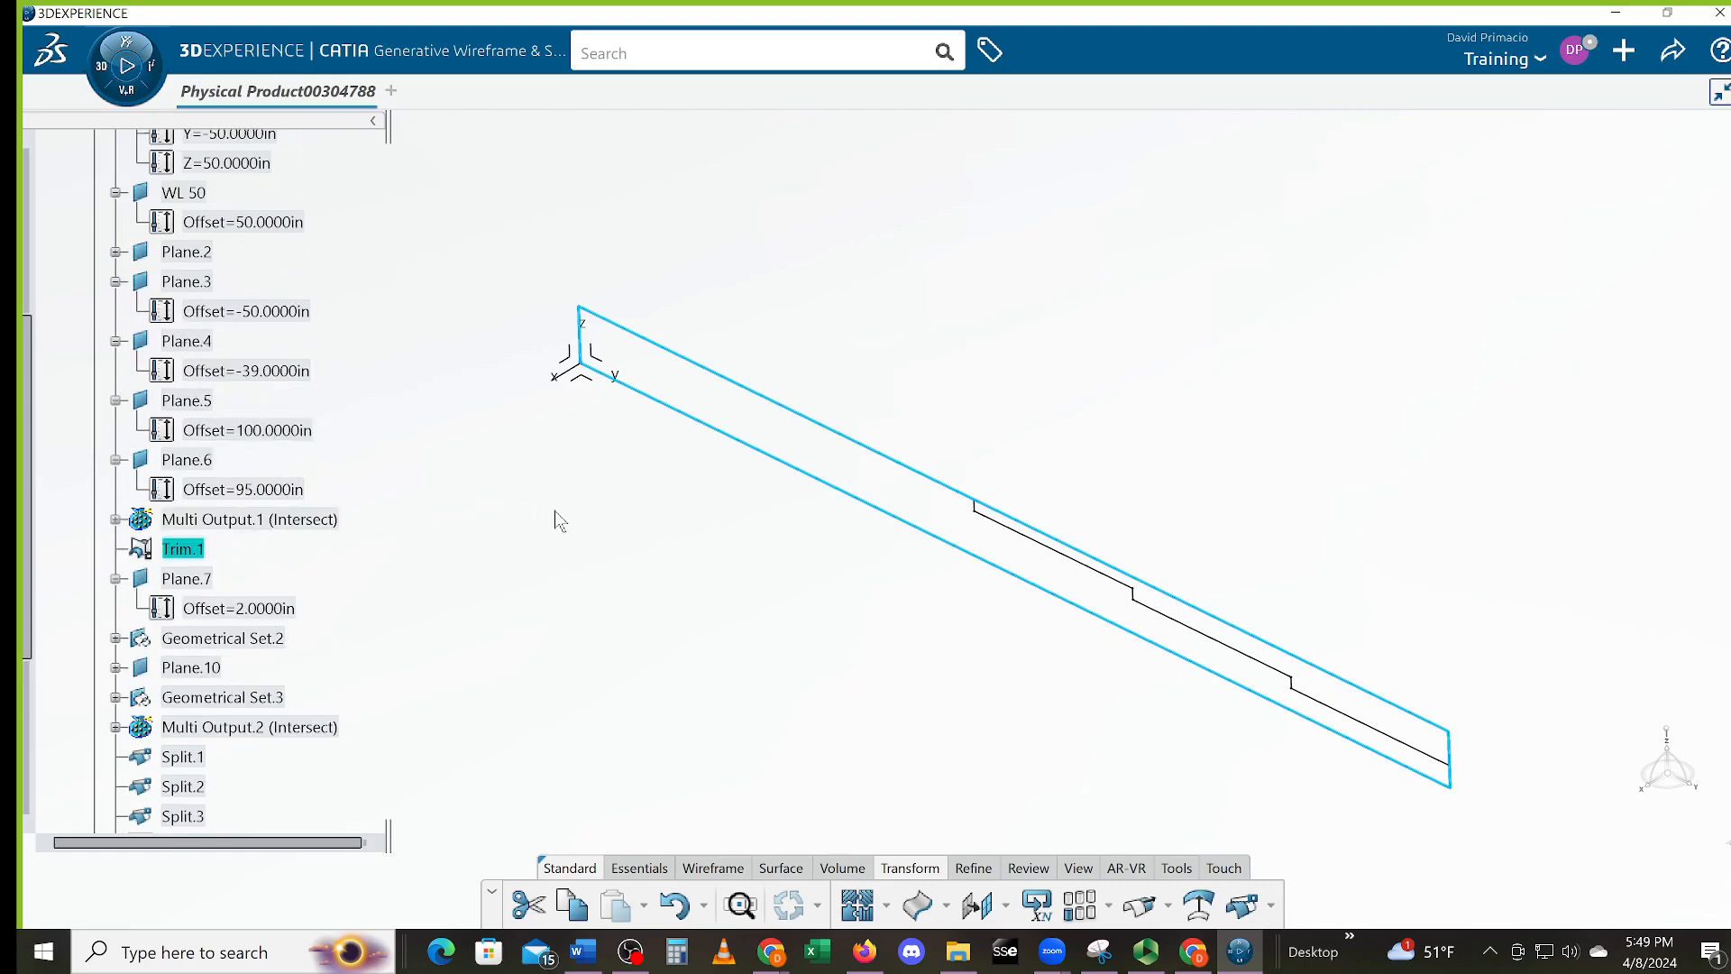
{"action": "key", "text": "Delete"}
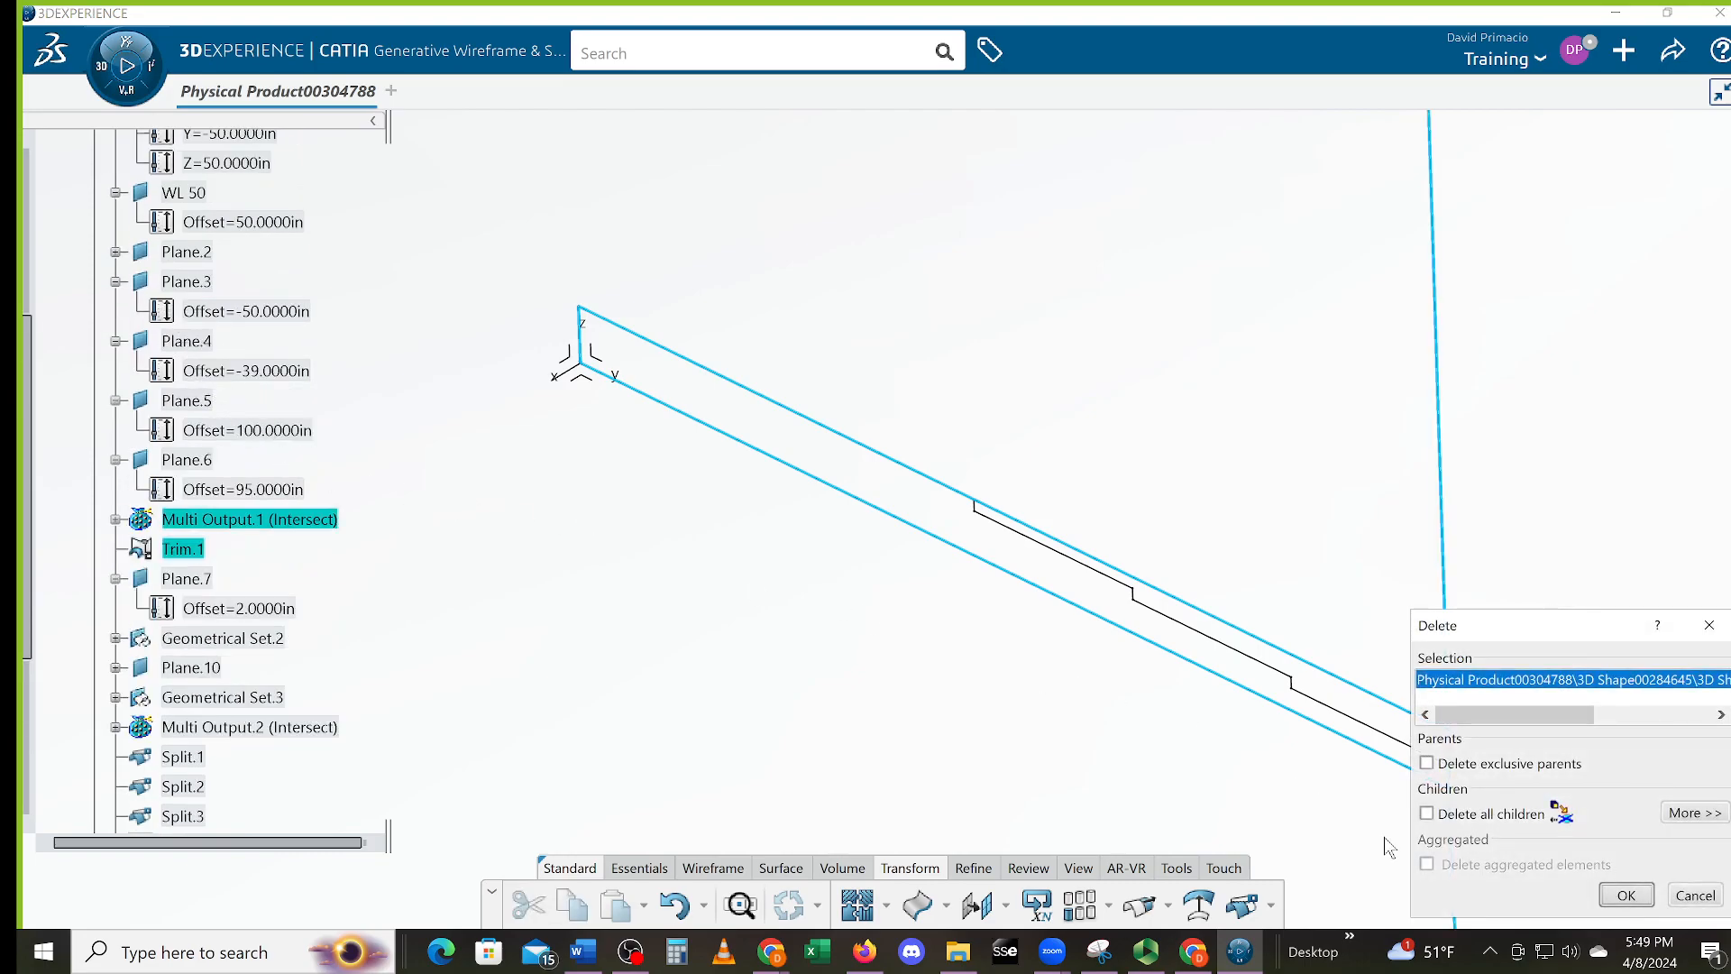
{"action": "left_click", "coordinate": [1612, 898]}
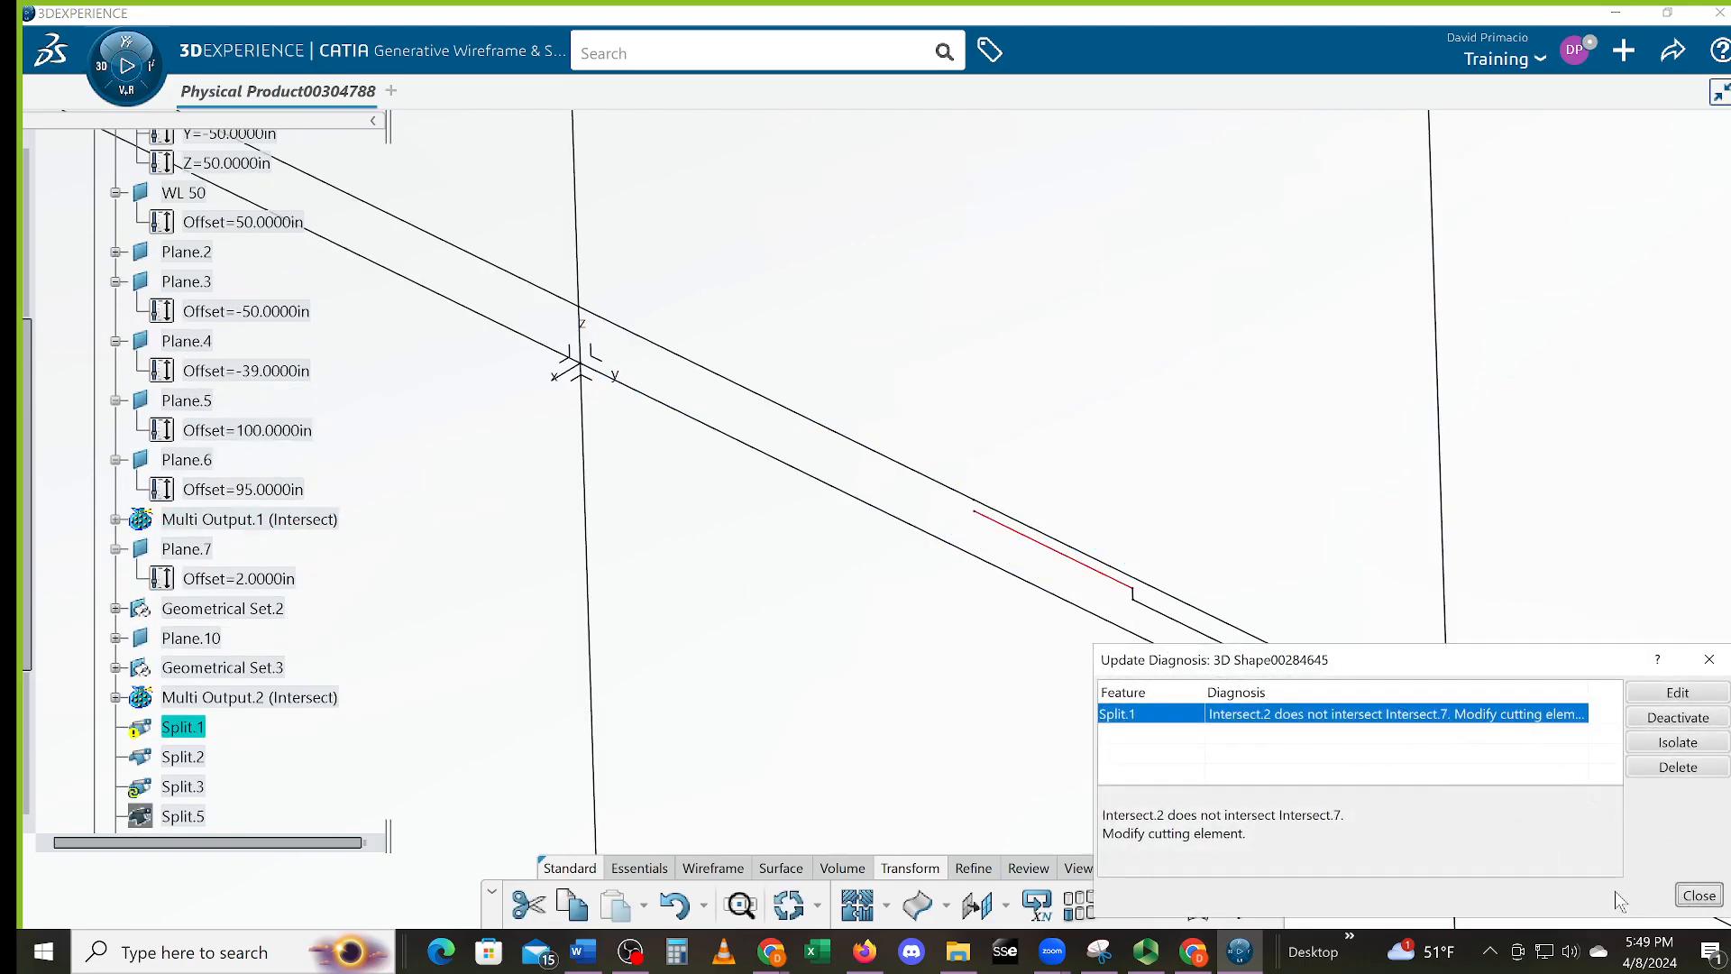
{"action": "left_click", "coordinate": [1697, 895]}
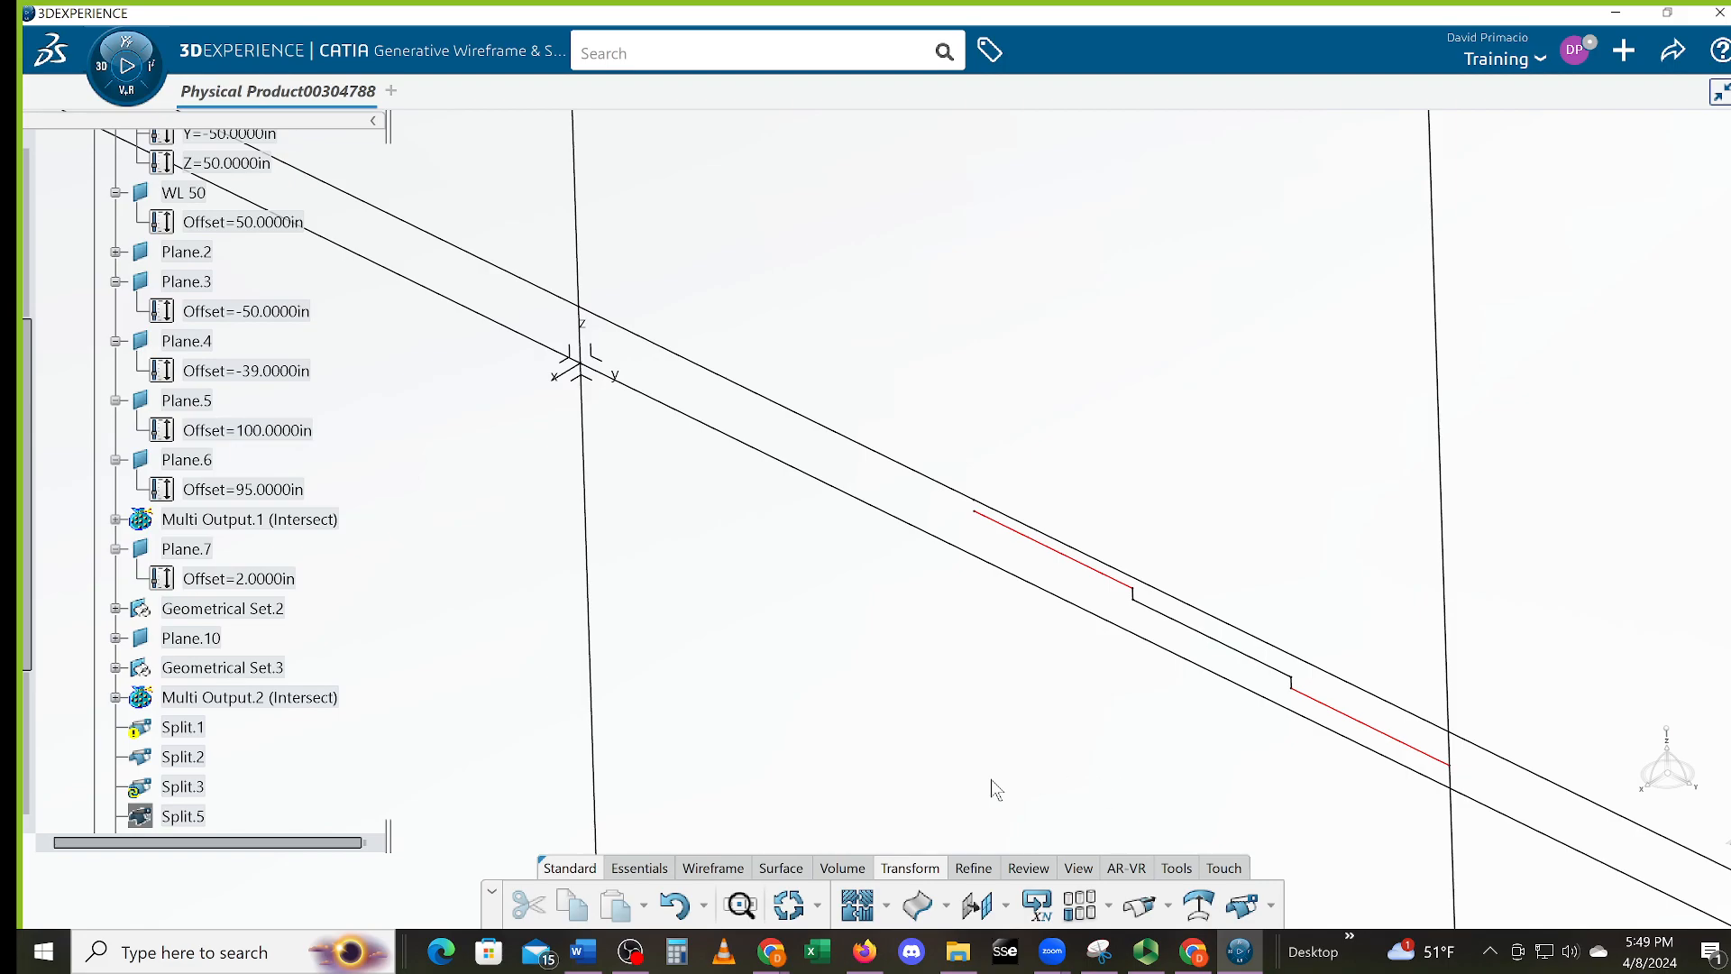
{"action": "left_click", "coordinate": [678, 899]}
{"action": "left_click", "coordinate": [677, 904]}
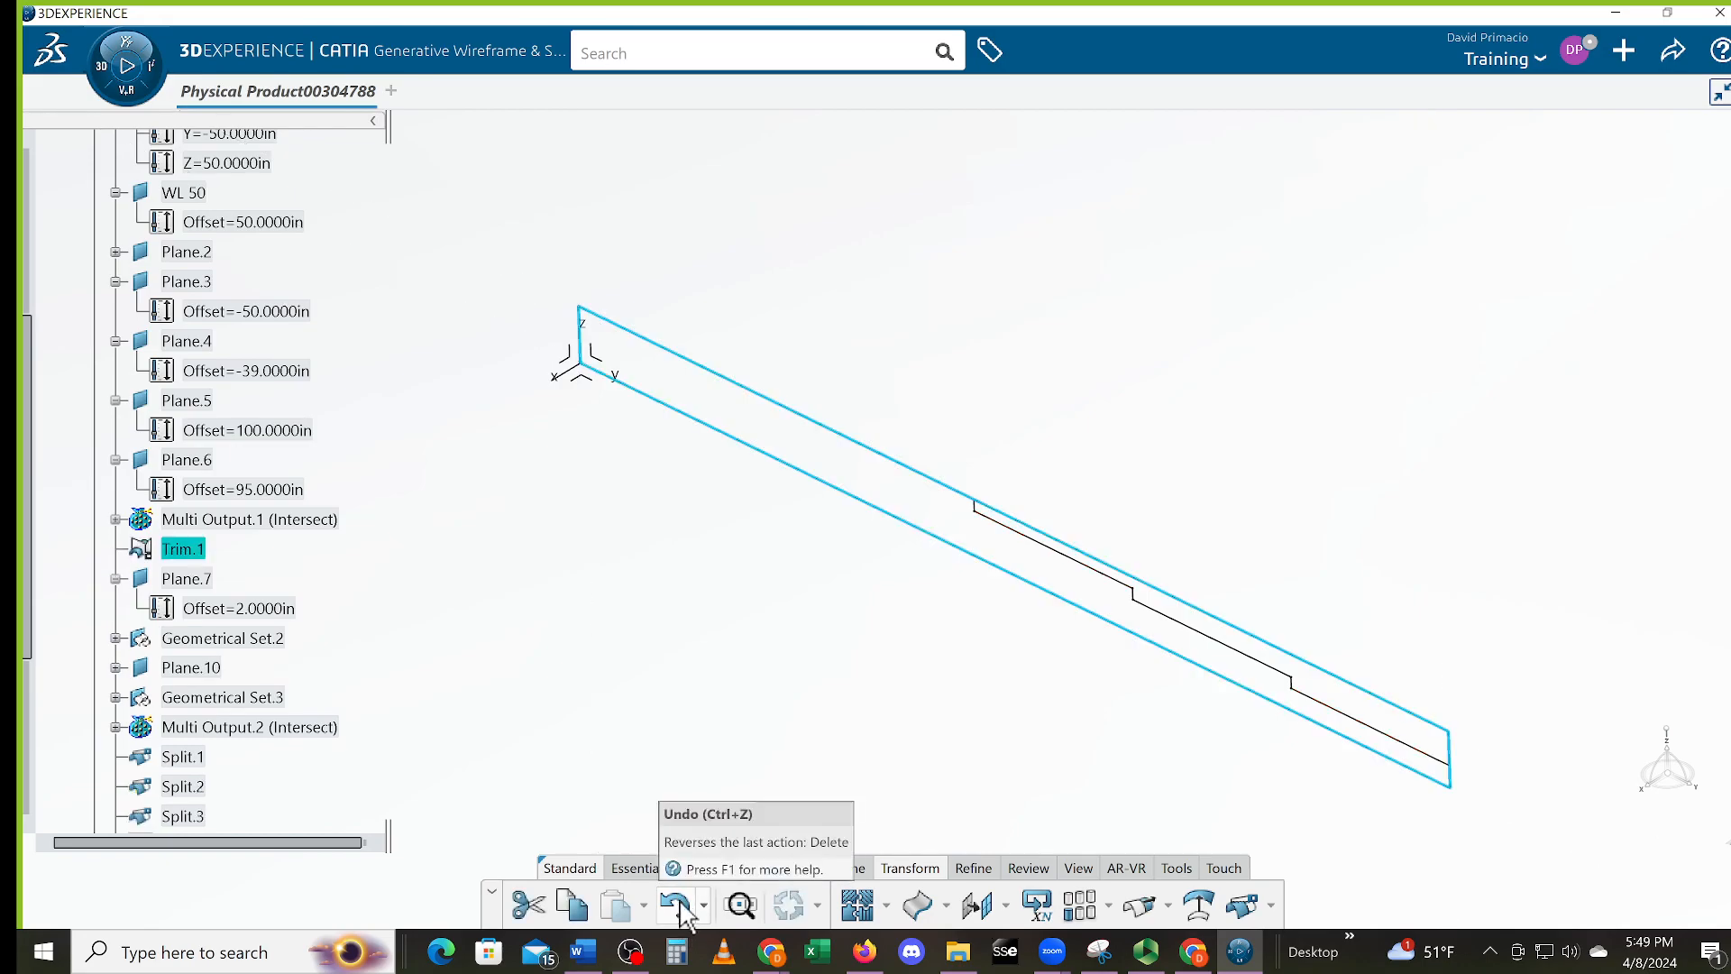
{"action": "left_click", "coordinate": [1010, 696]}
{"action": "middle_click_drag", "start_coordinate": [1010, 696], "coordinate": [856, 655]}
{"action": "scroll", "coordinate": [861, 647], "scroll_direction": "up", "scroll_amount": 3}
{"action": "middle_click_drag", "start_coordinate": [1244, 757], "coordinate": [919, 621]}
{"action": "middle_click_drag", "start_coordinate": [1127, 749], "coordinate": [1140, 672]}
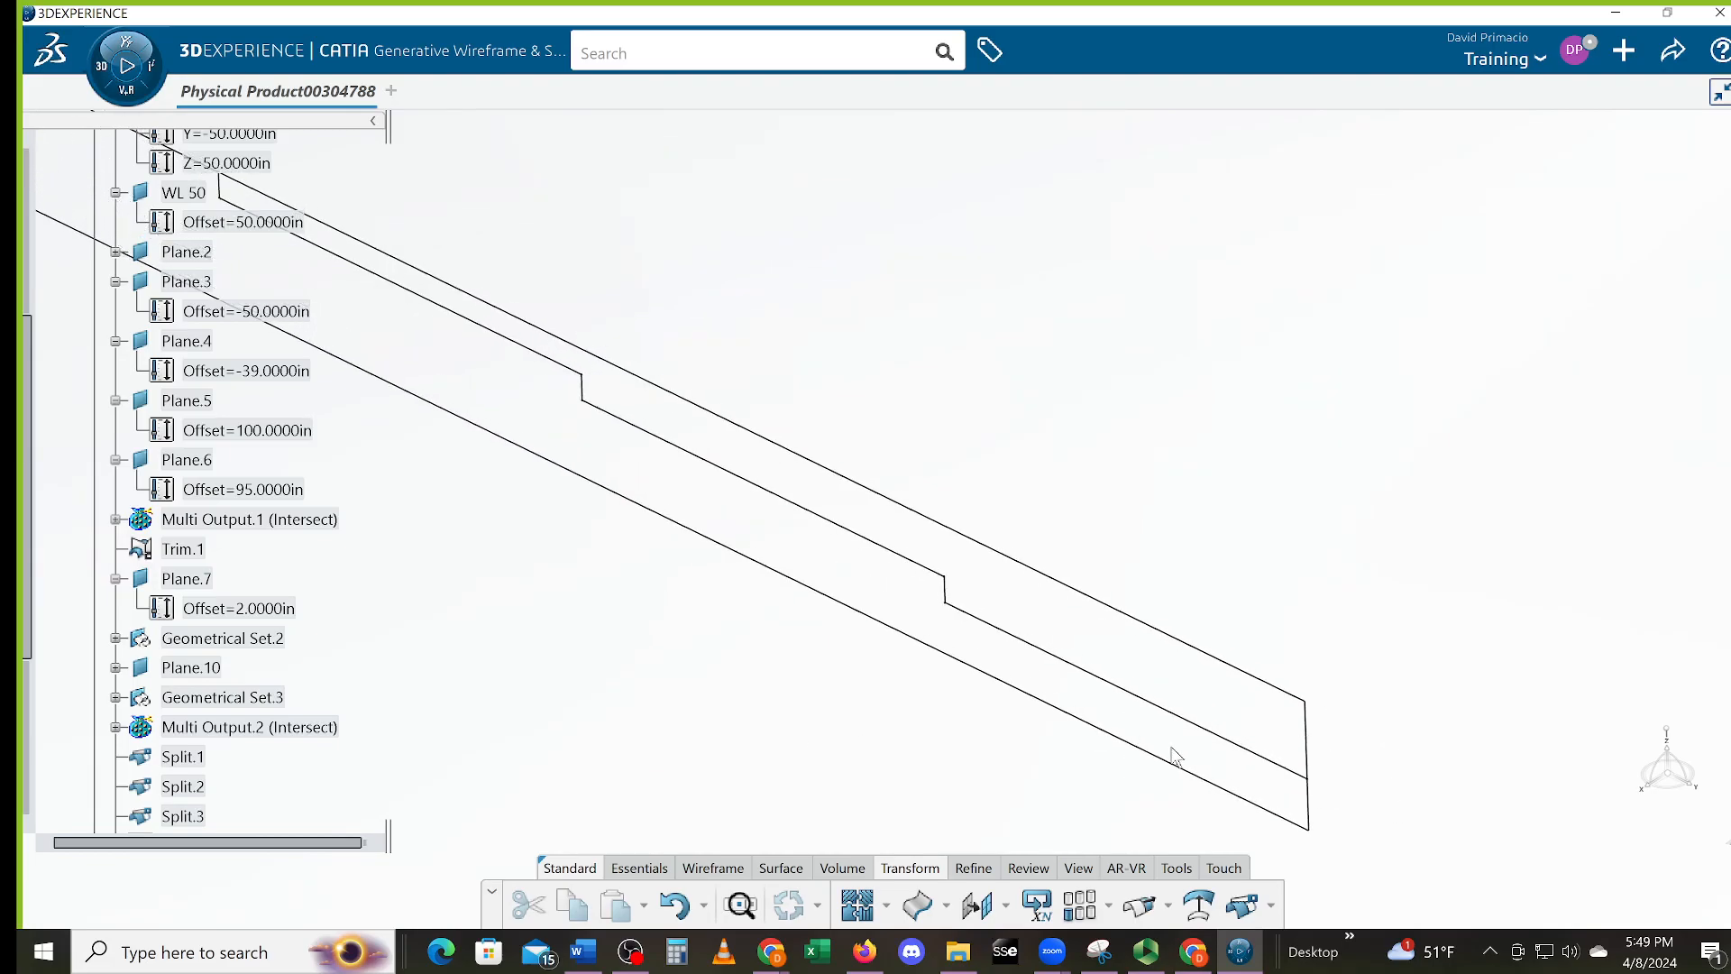
{"action": "middle_click_drag", "start_coordinate": [1269, 806], "coordinate": [1142, 713]}
{"action": "mouse_move", "coordinate": [1073, 797]}
{"action": "middle_mouse_down"}
{"action": "mouse_move", "coordinate": [1014, 758]}
{"action": "mouse_move", "coordinate": [1067, 760]}
{"action": "mouse_move", "coordinate": [1067, 703]}
{"action": "middle_mouse_up"}
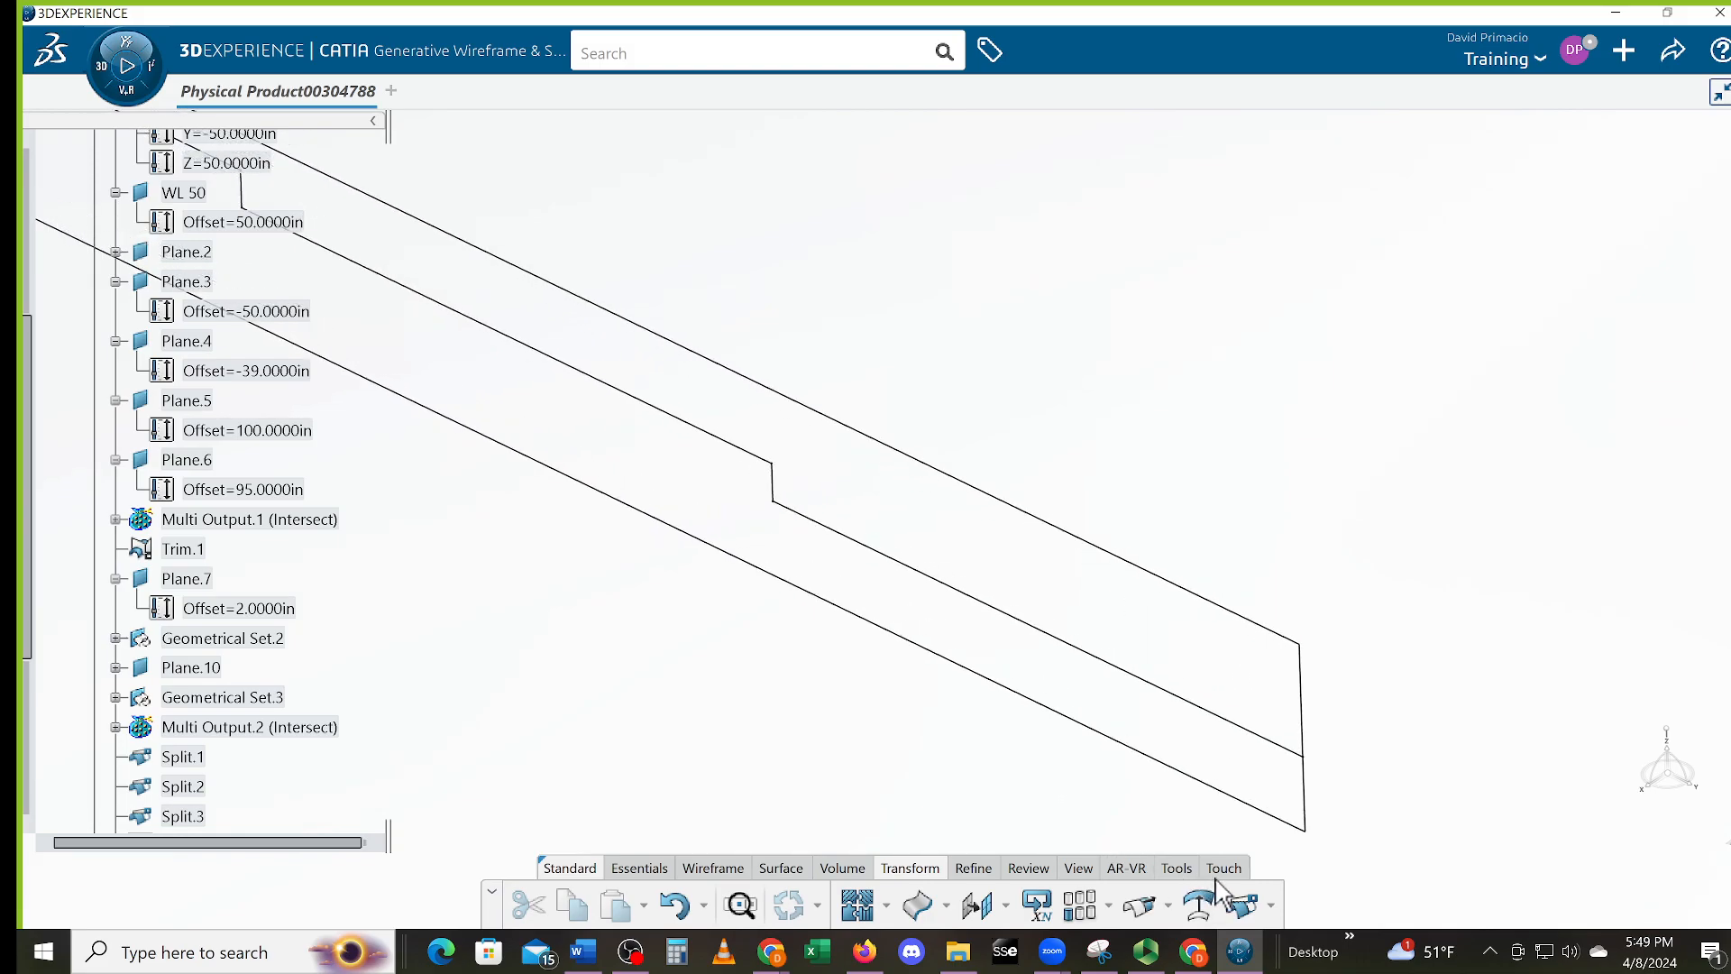
{"action": "left_click", "coordinate": [1238, 906]}
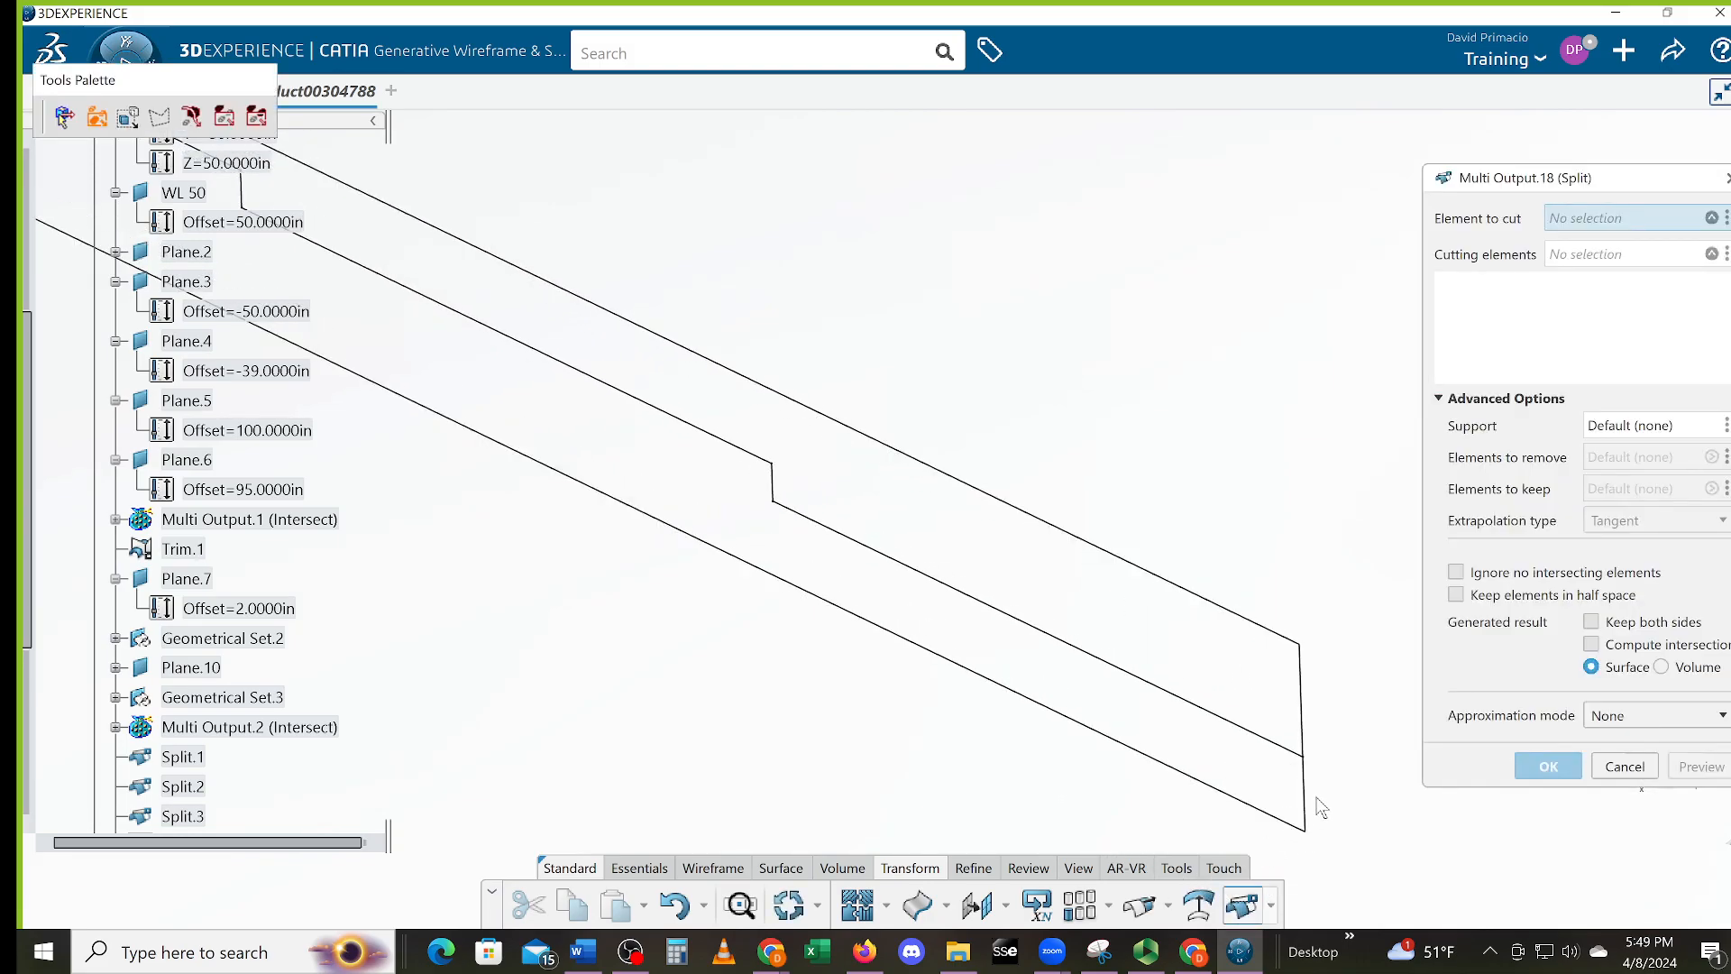
{"action": "left_click", "coordinate": [1305, 795]}
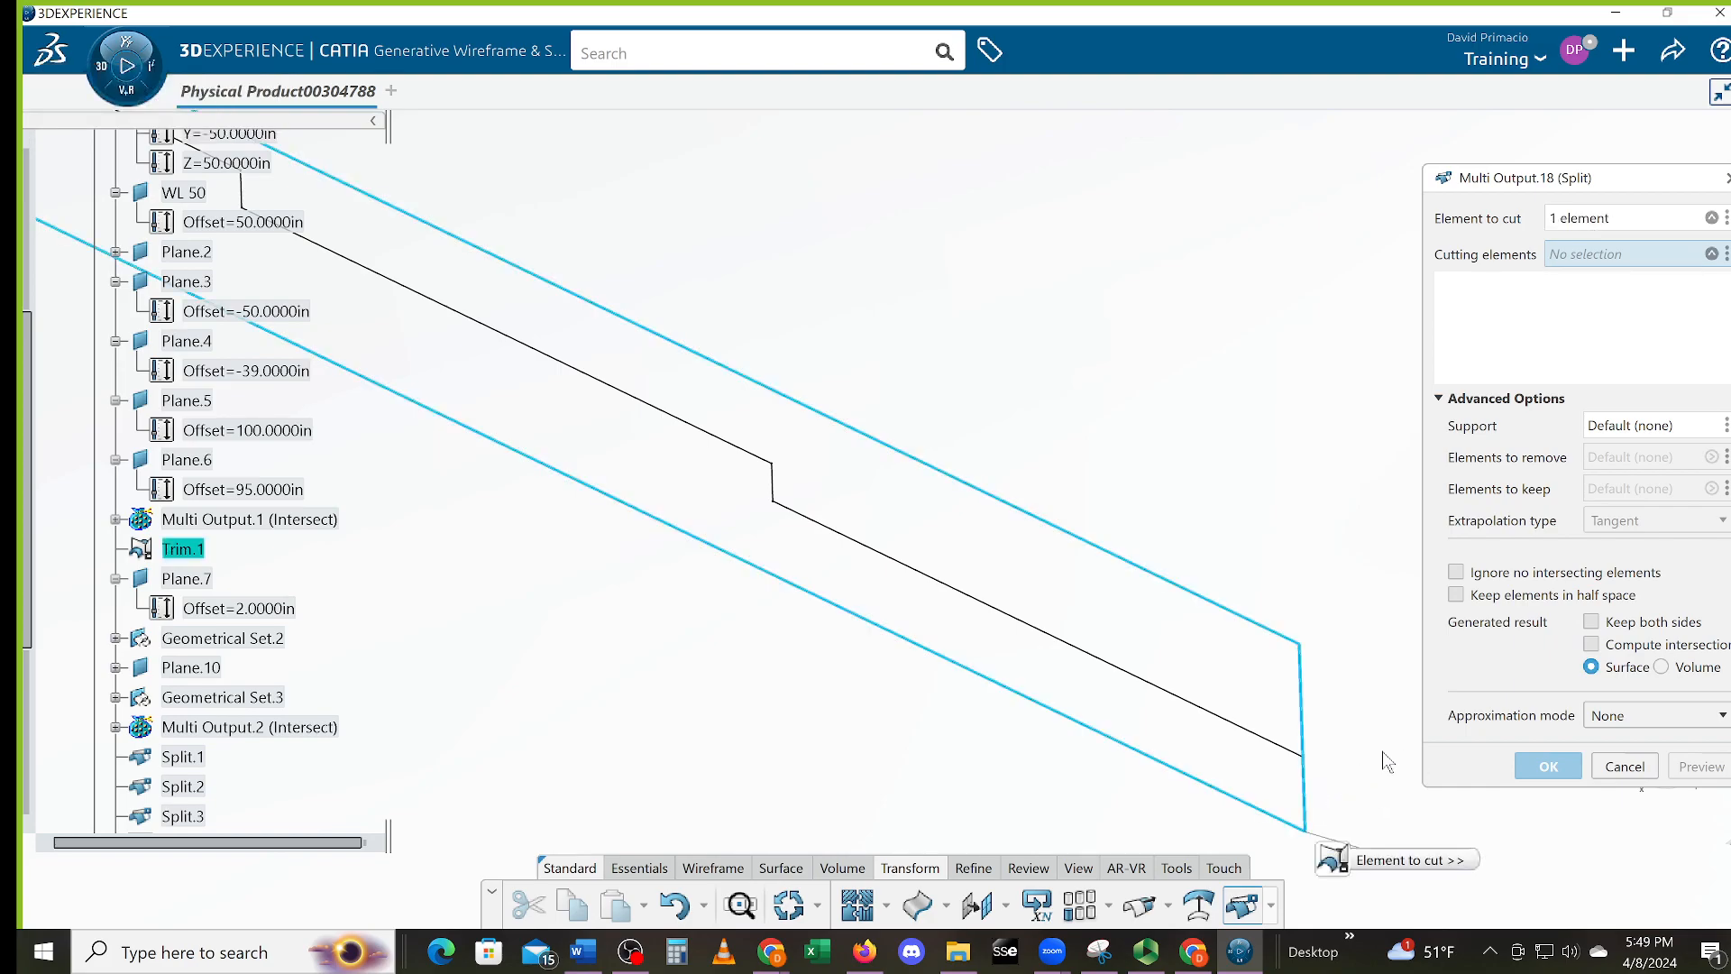
{"action": "left_click", "coordinate": [1301, 758]}
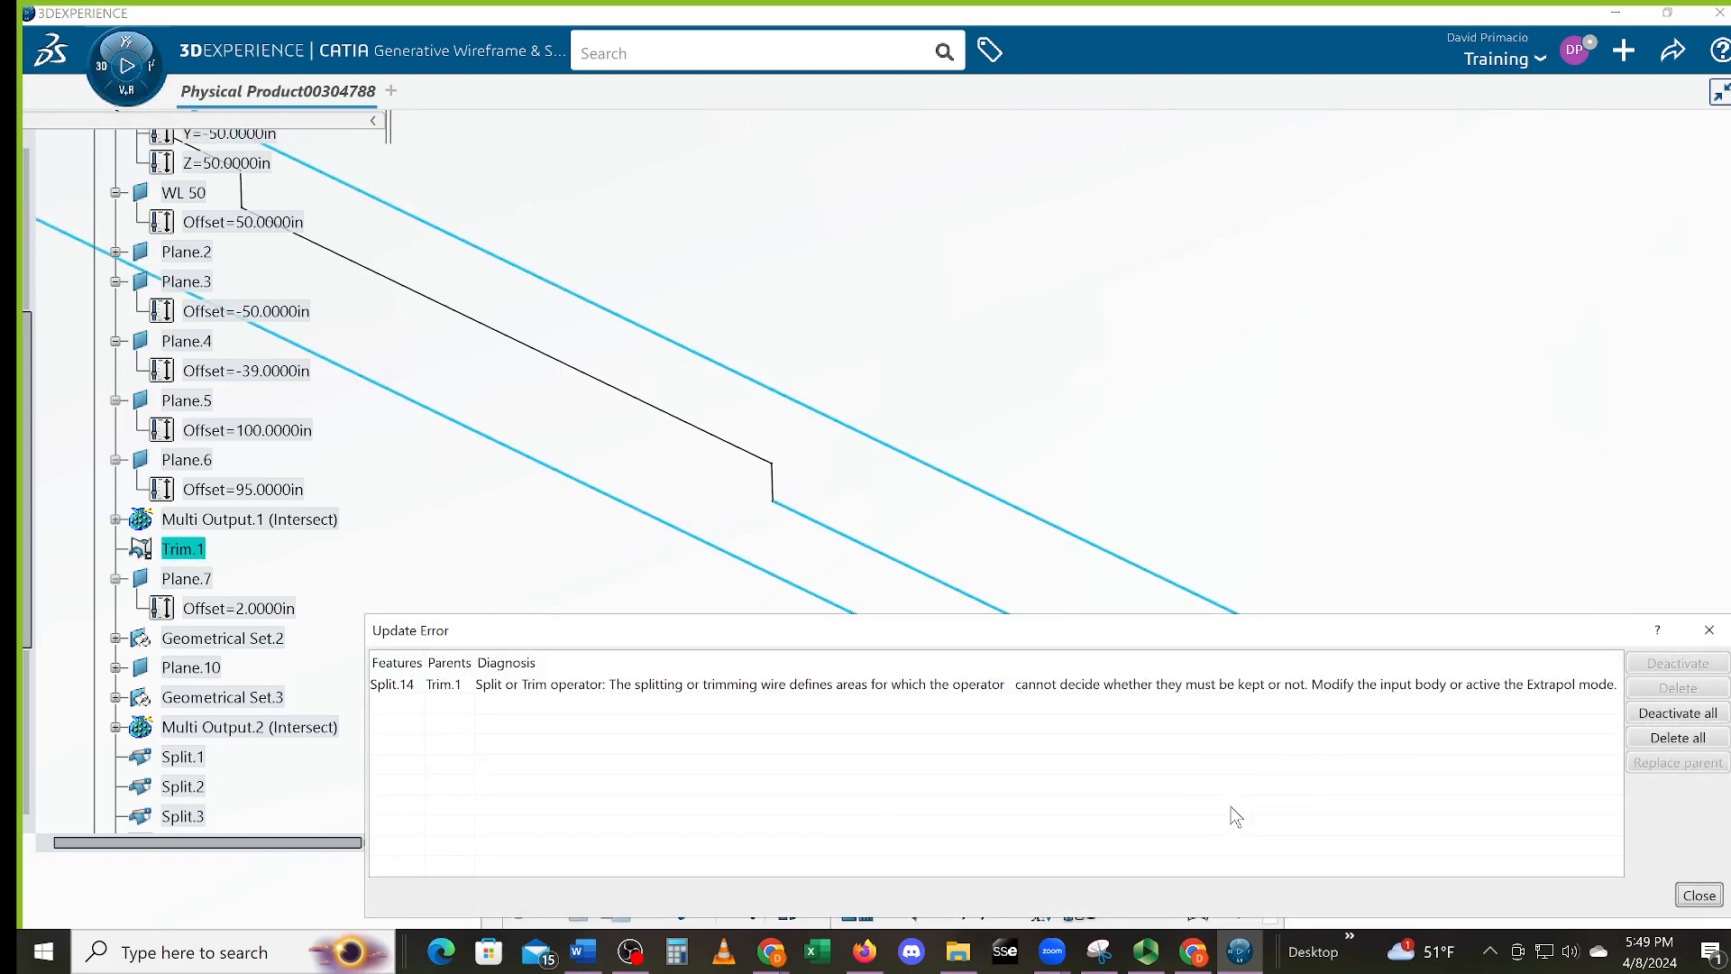
{"action": "left_click", "coordinate": [1699, 895]}
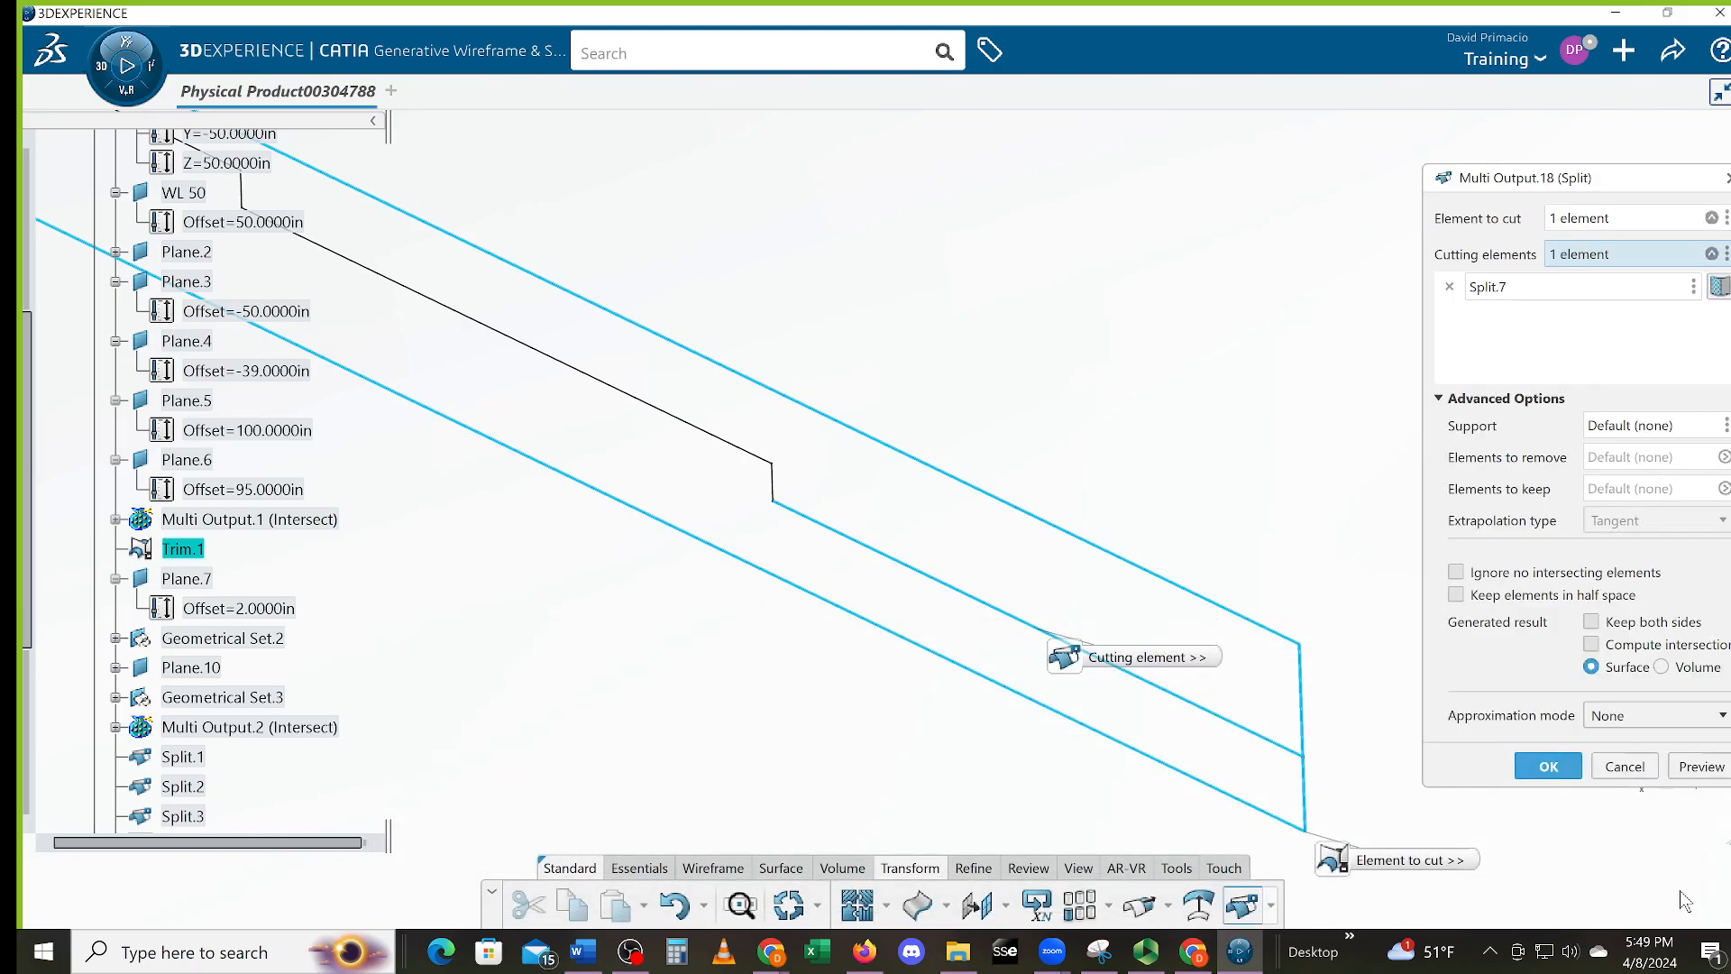
{"action": "left_click", "coordinate": [1634, 770]}
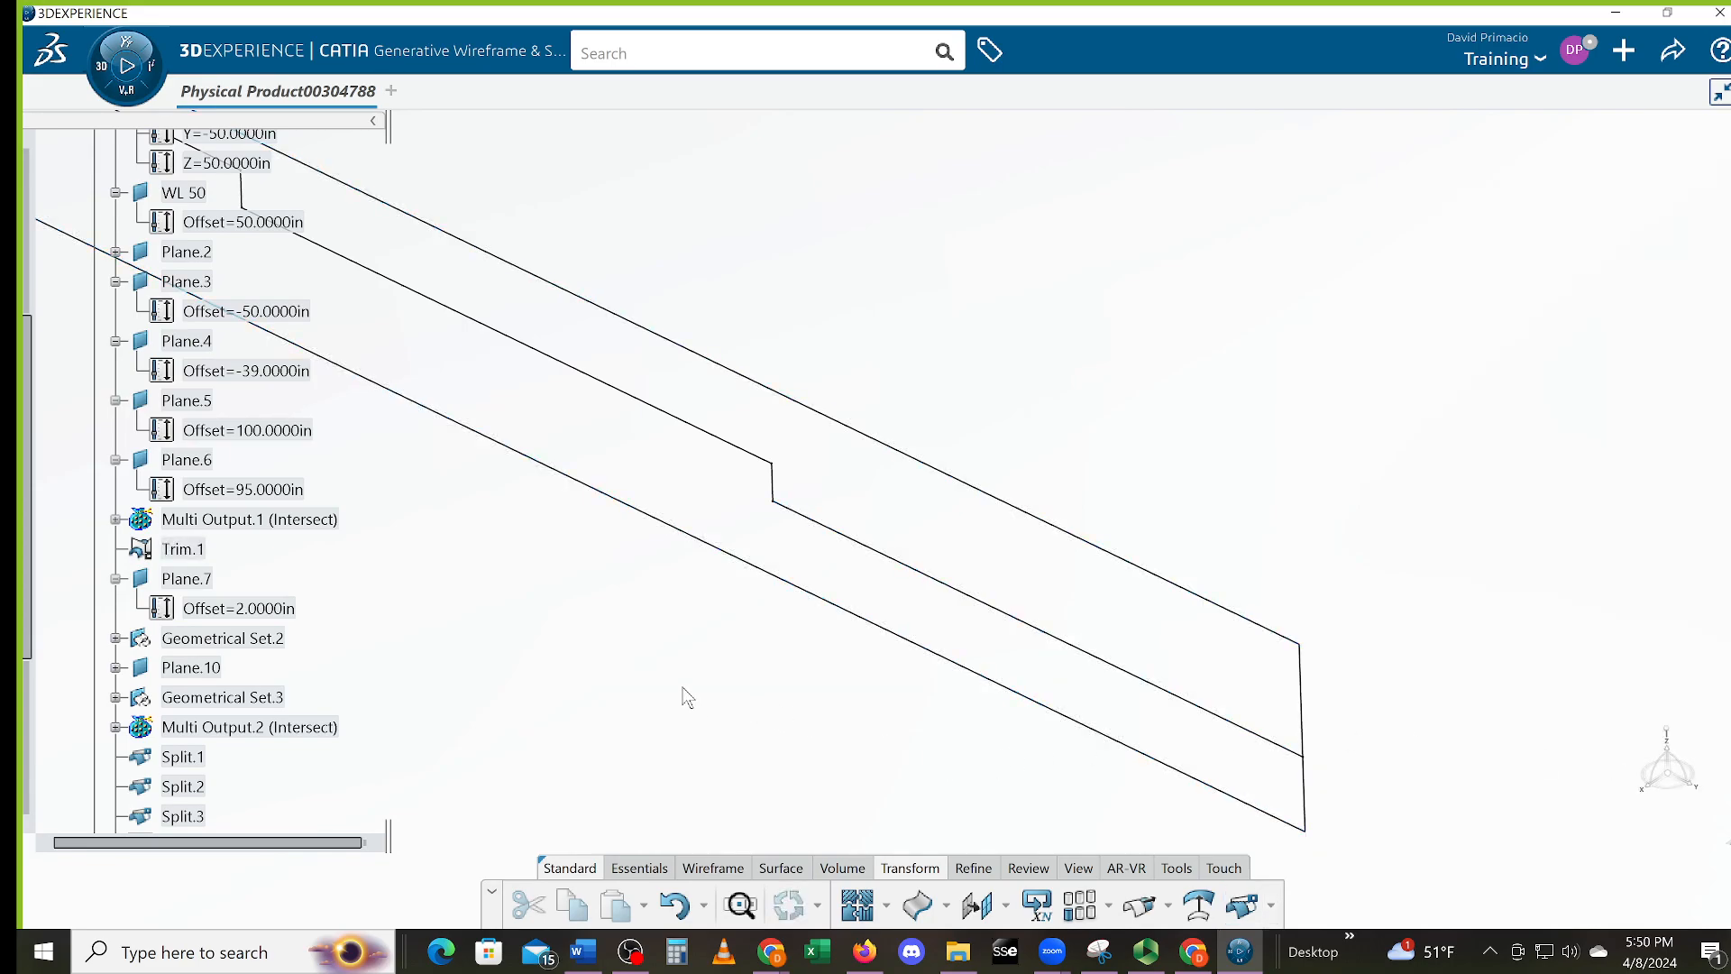
{"action": "middle_click_drag", "start_coordinate": [698, 698], "coordinate": [772, 893]}
{"action": "middle_click_drag", "start_coordinate": [570, 568], "coordinate": [773, 550]}
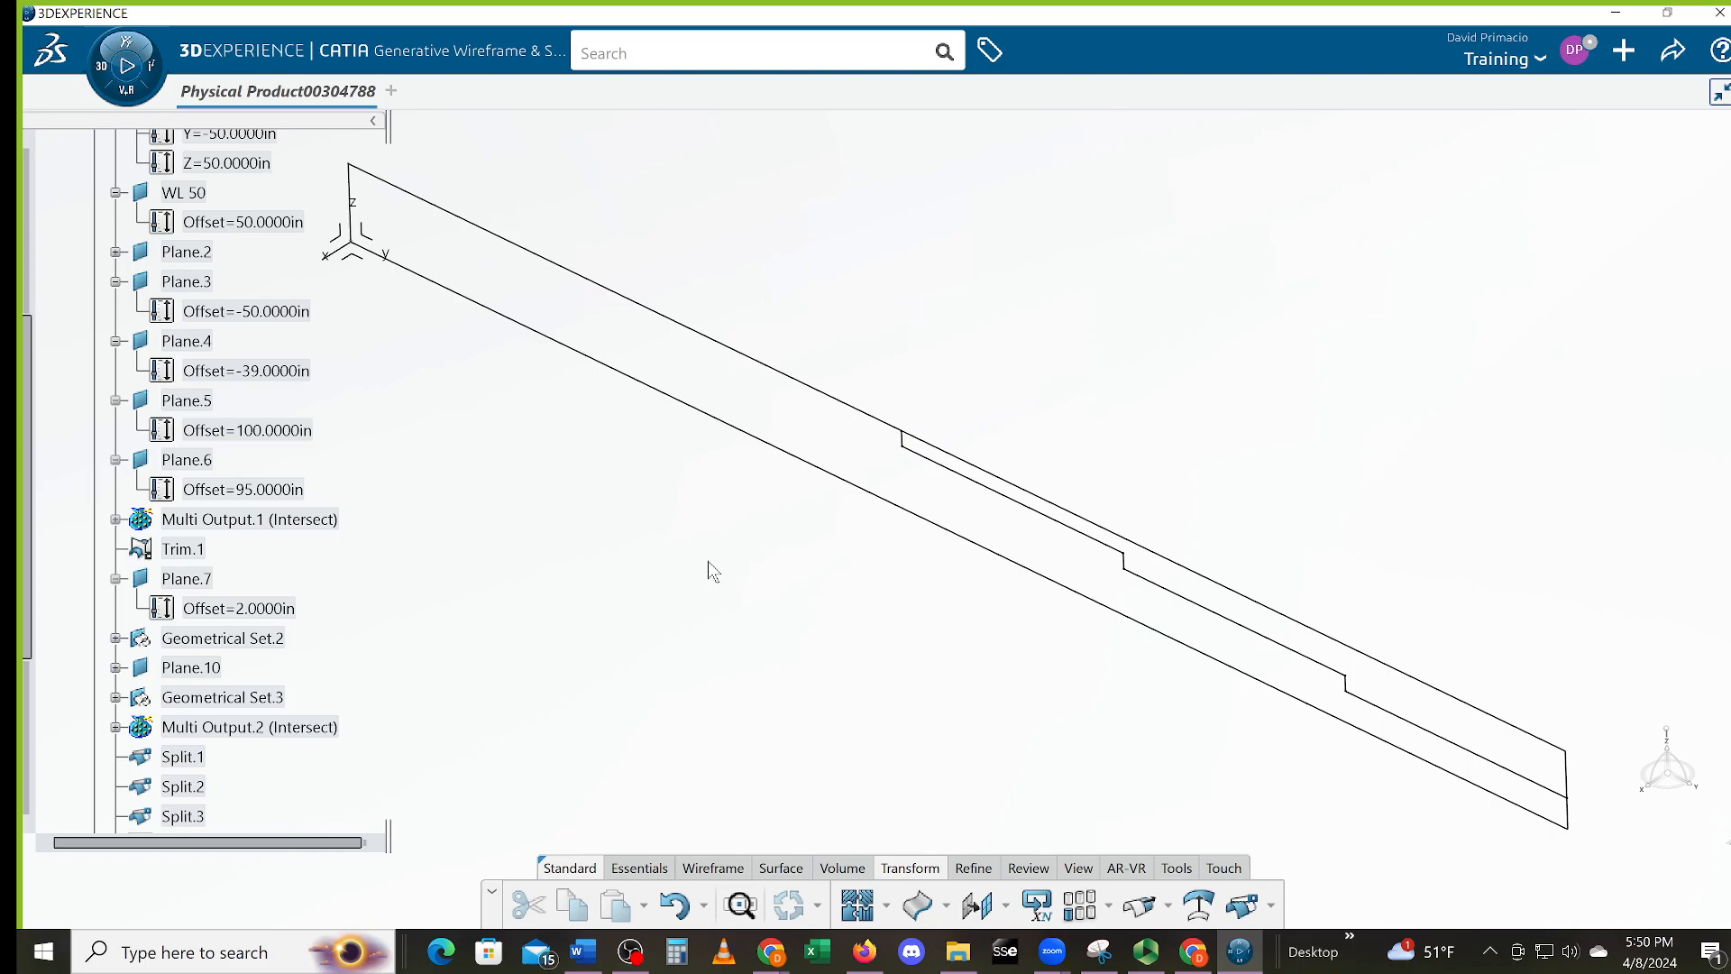
{"action": "scroll", "coordinate": [348, 406], "scroll_direction": "up", "scroll_amount": 1}
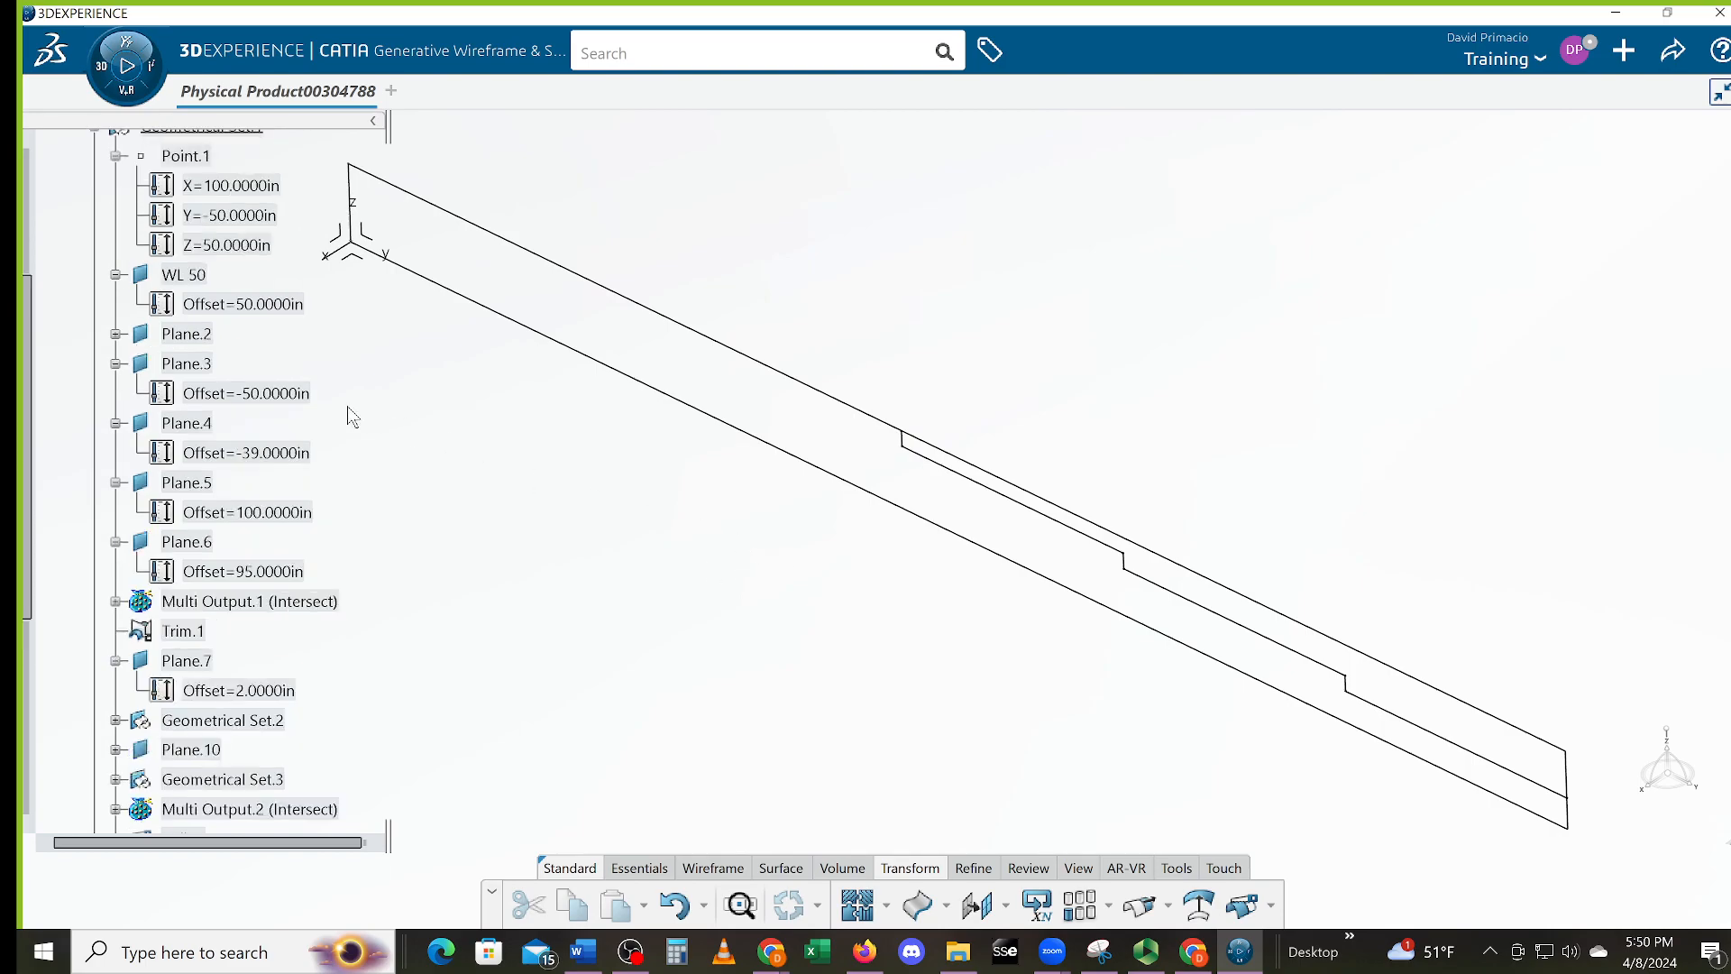
{"action": "scroll", "coordinate": [342, 406], "scroll_direction": "up", "scroll_amount": 2}
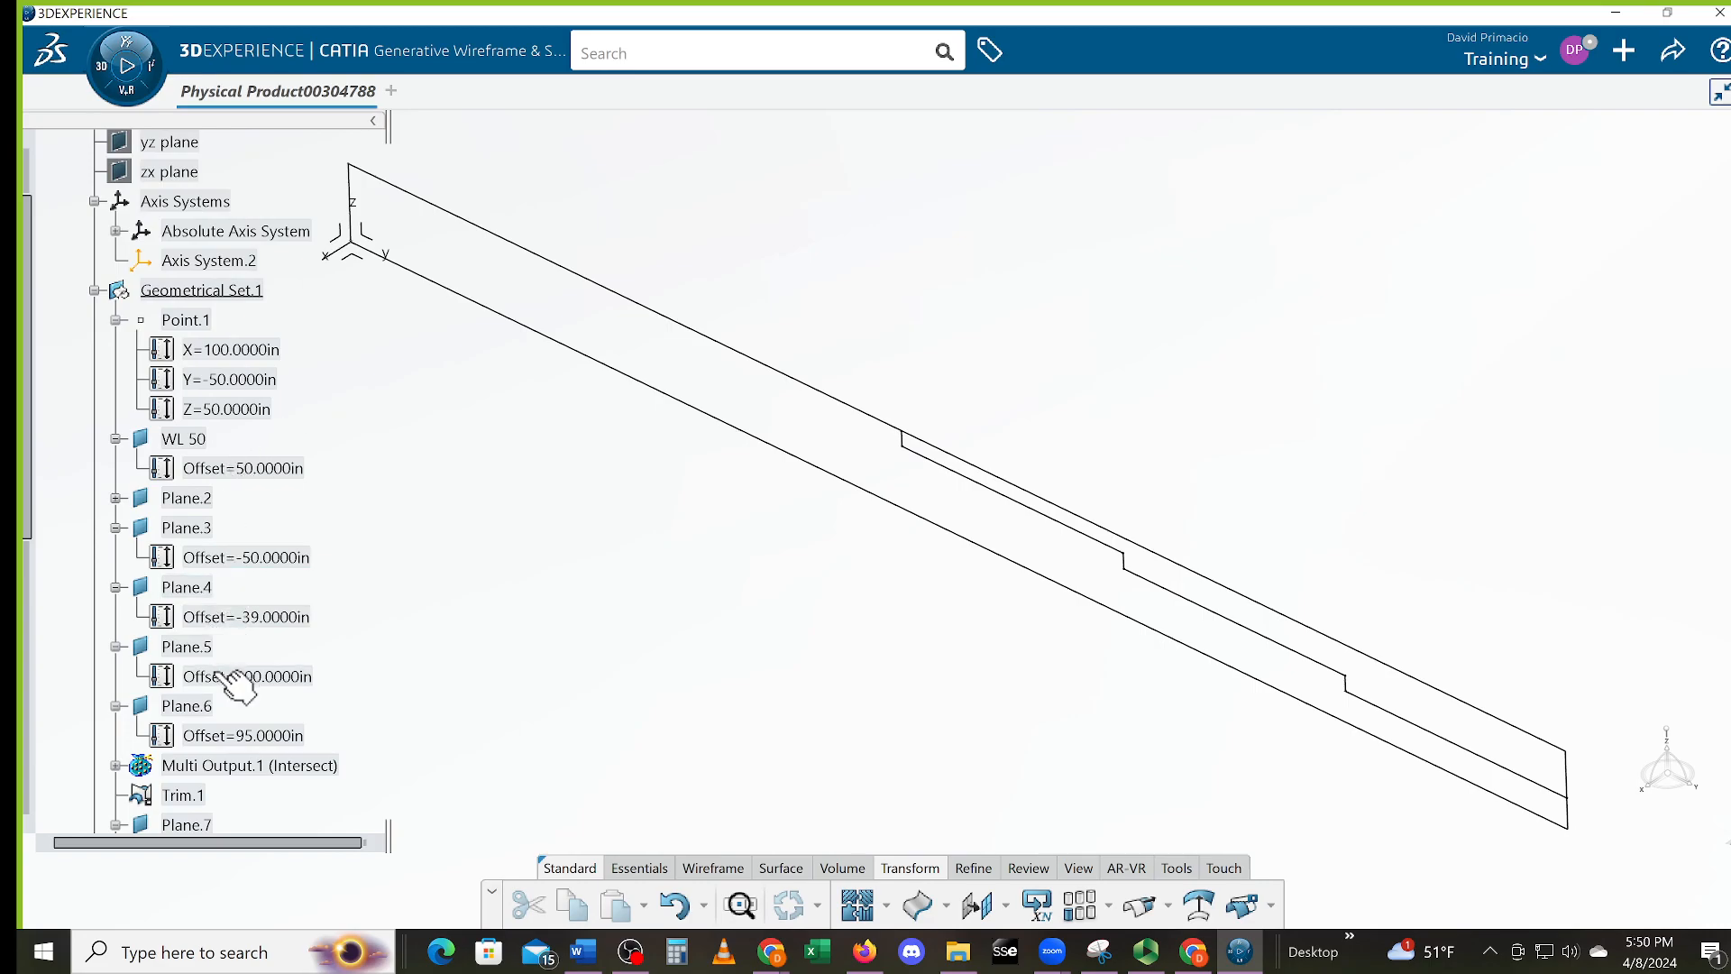
{"action": "scroll", "coordinate": [232, 678], "scroll_direction": "down", "scroll_amount": 3}
{"action": "left_click", "coordinate": [200, 712]}
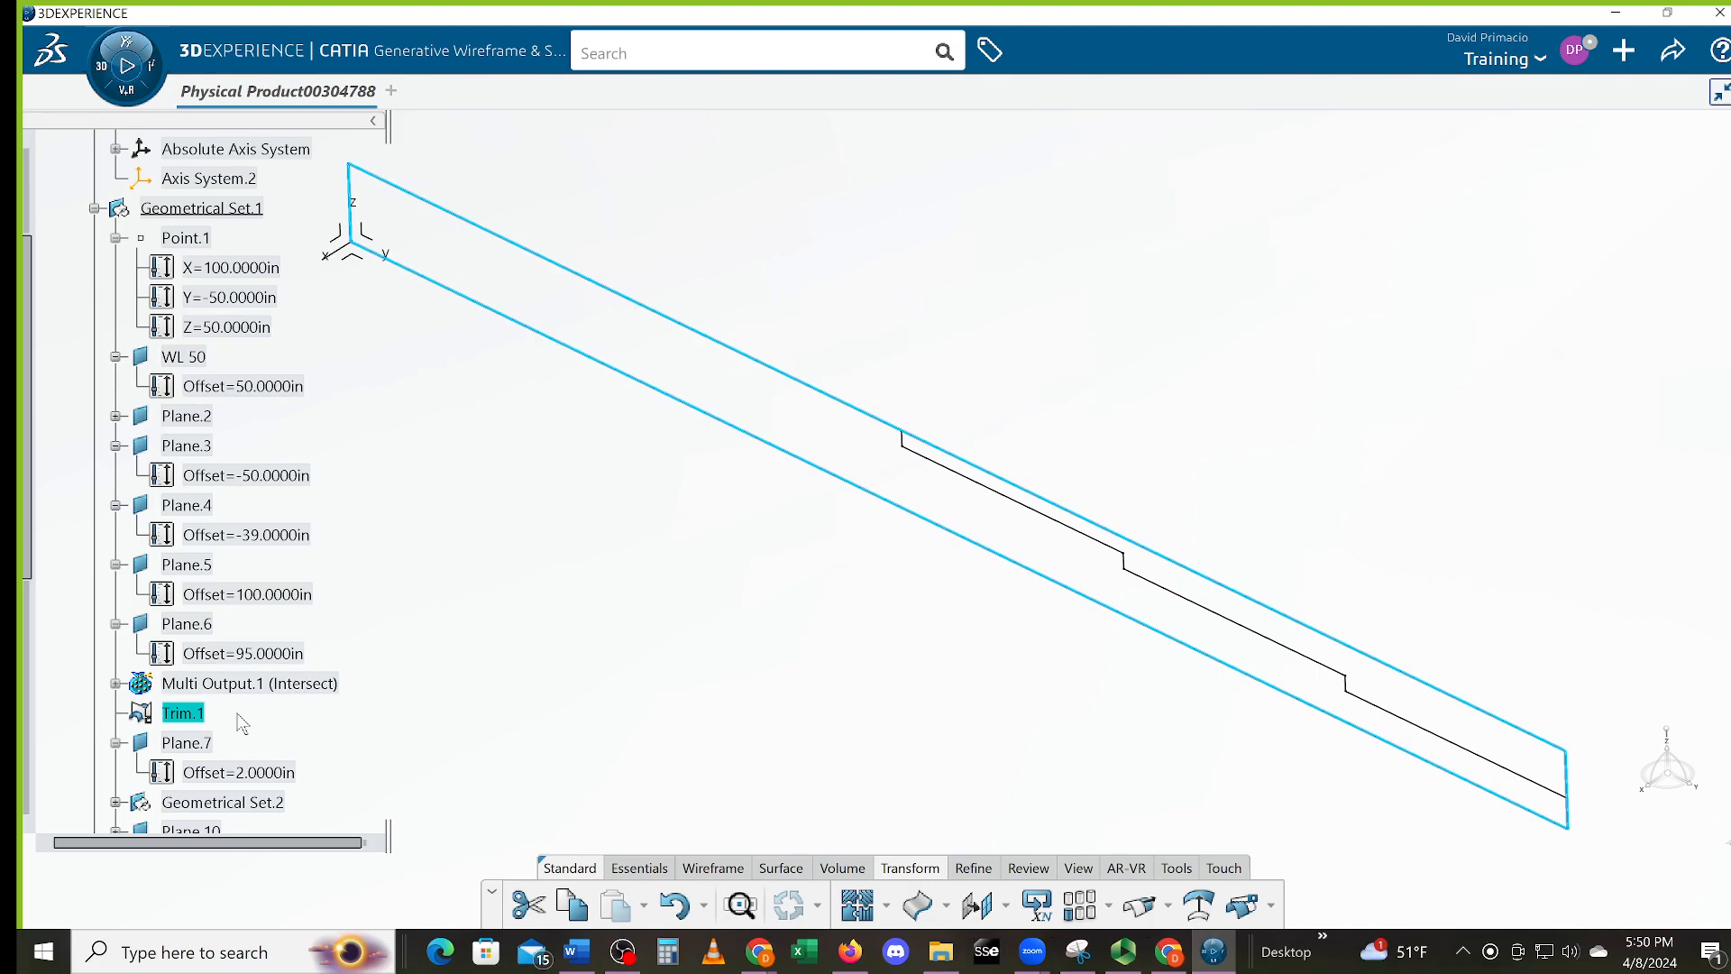
{"action": "scroll", "coordinate": [237, 712], "scroll_direction": "down", "scroll_amount": 14}
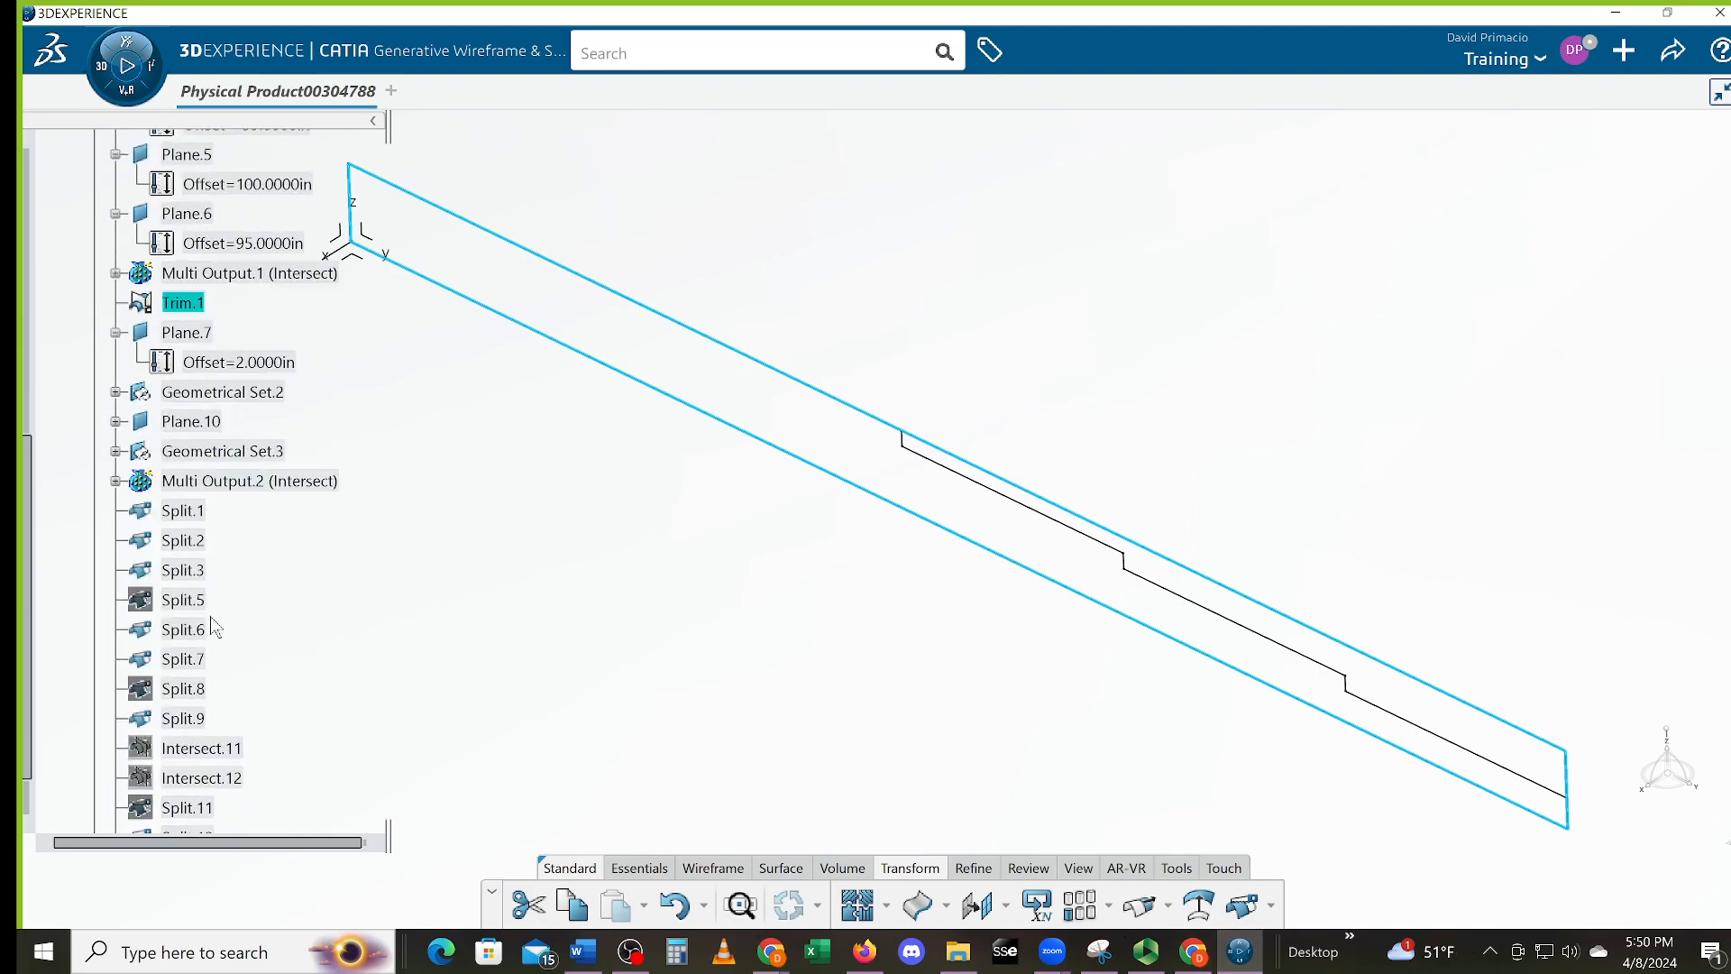
{"action": "scroll", "coordinate": [289, 723], "scroll_direction": "up", "scroll_amount": 2}
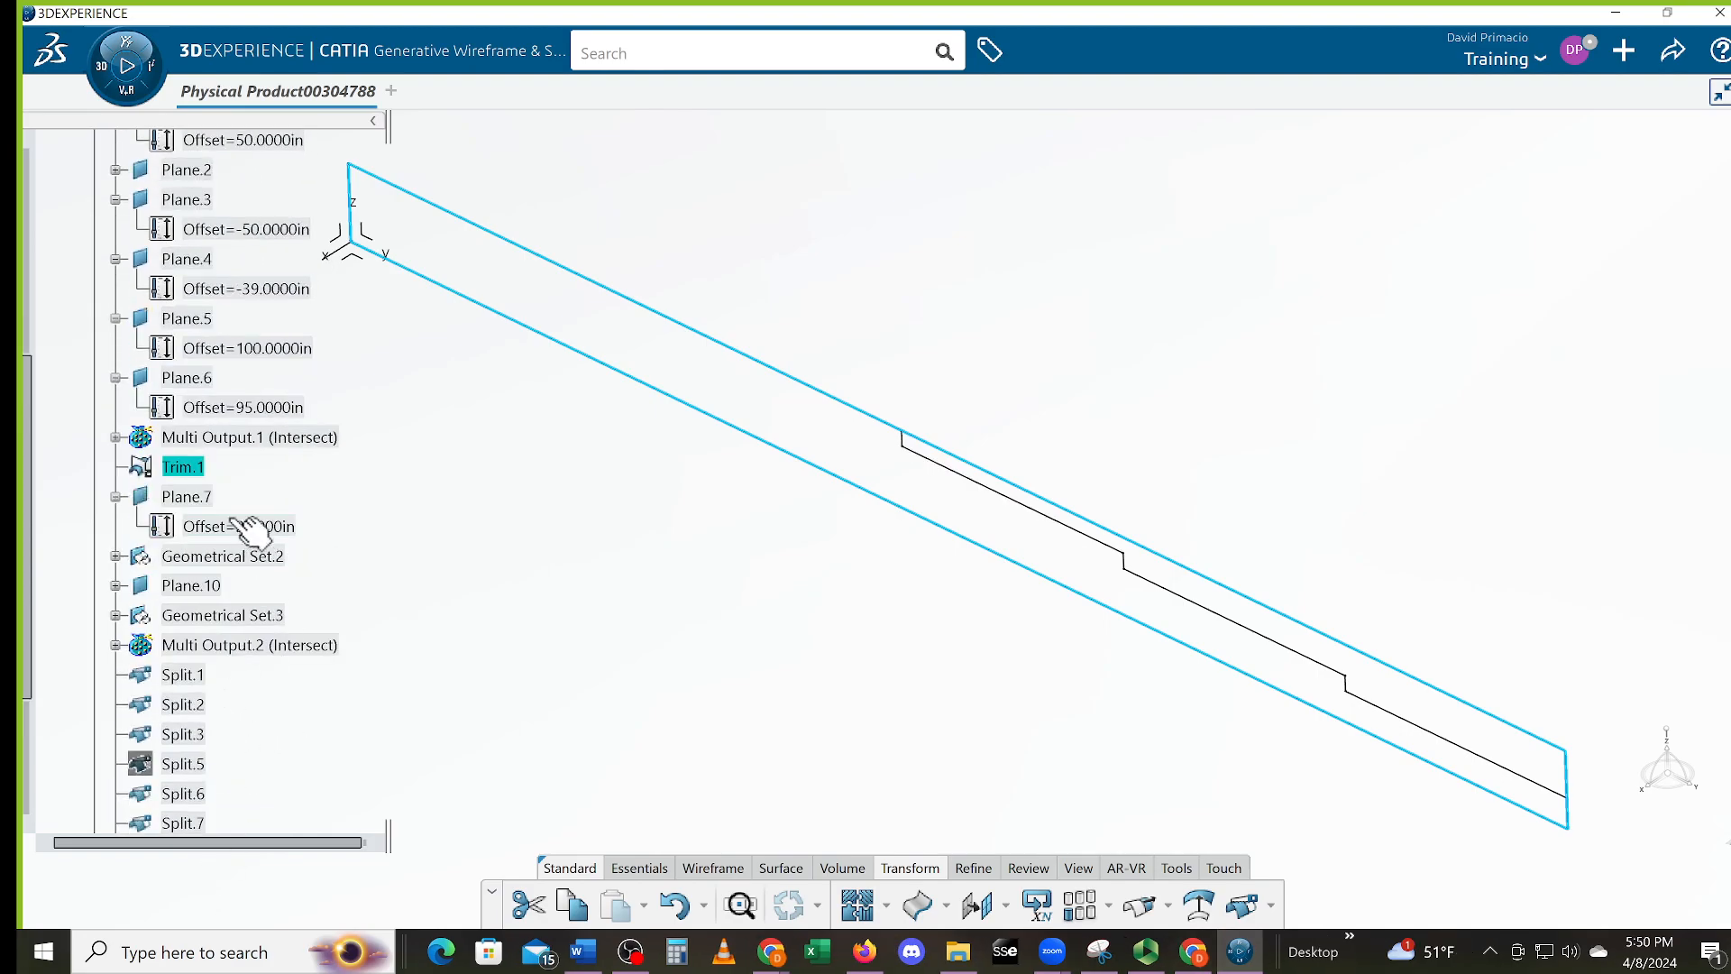
{"action": "left_click", "coordinate": [207, 467]}
{"action": "left_click", "coordinate": [388, 523]}
{"action": "scroll", "coordinate": [385, 514], "scroll_direction": "up", "scroll_amount": 3}
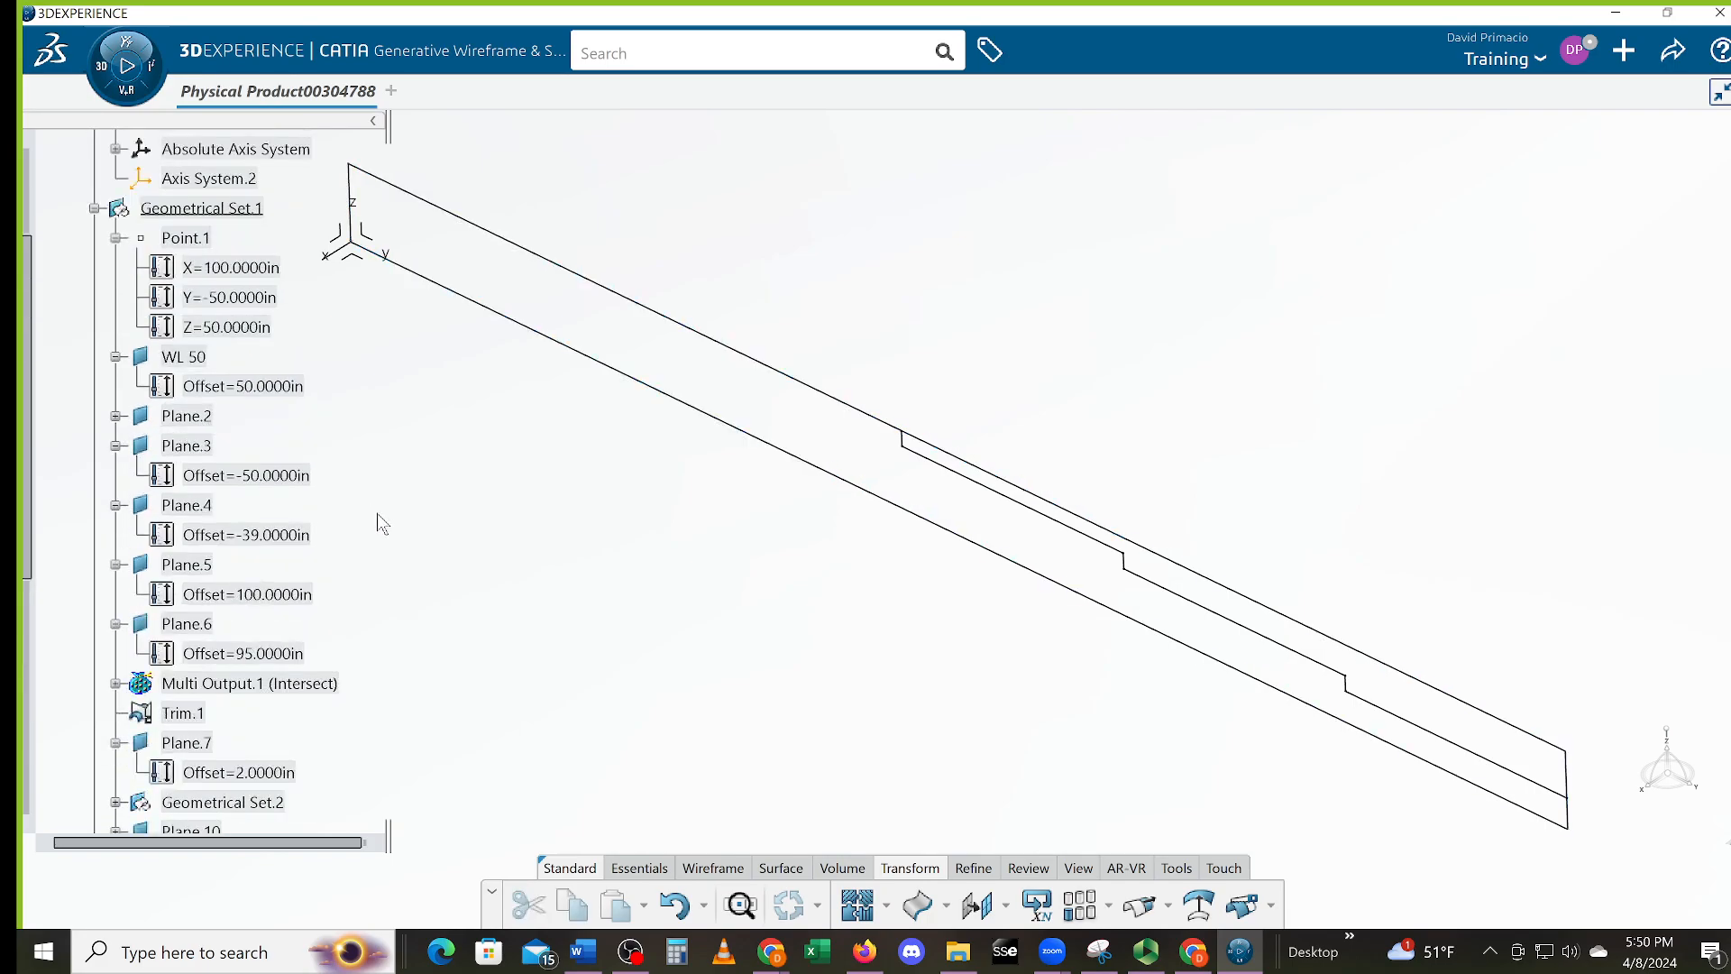
{"action": "scroll", "coordinate": [288, 577], "scroll_direction": "down", "scroll_amount": 2}
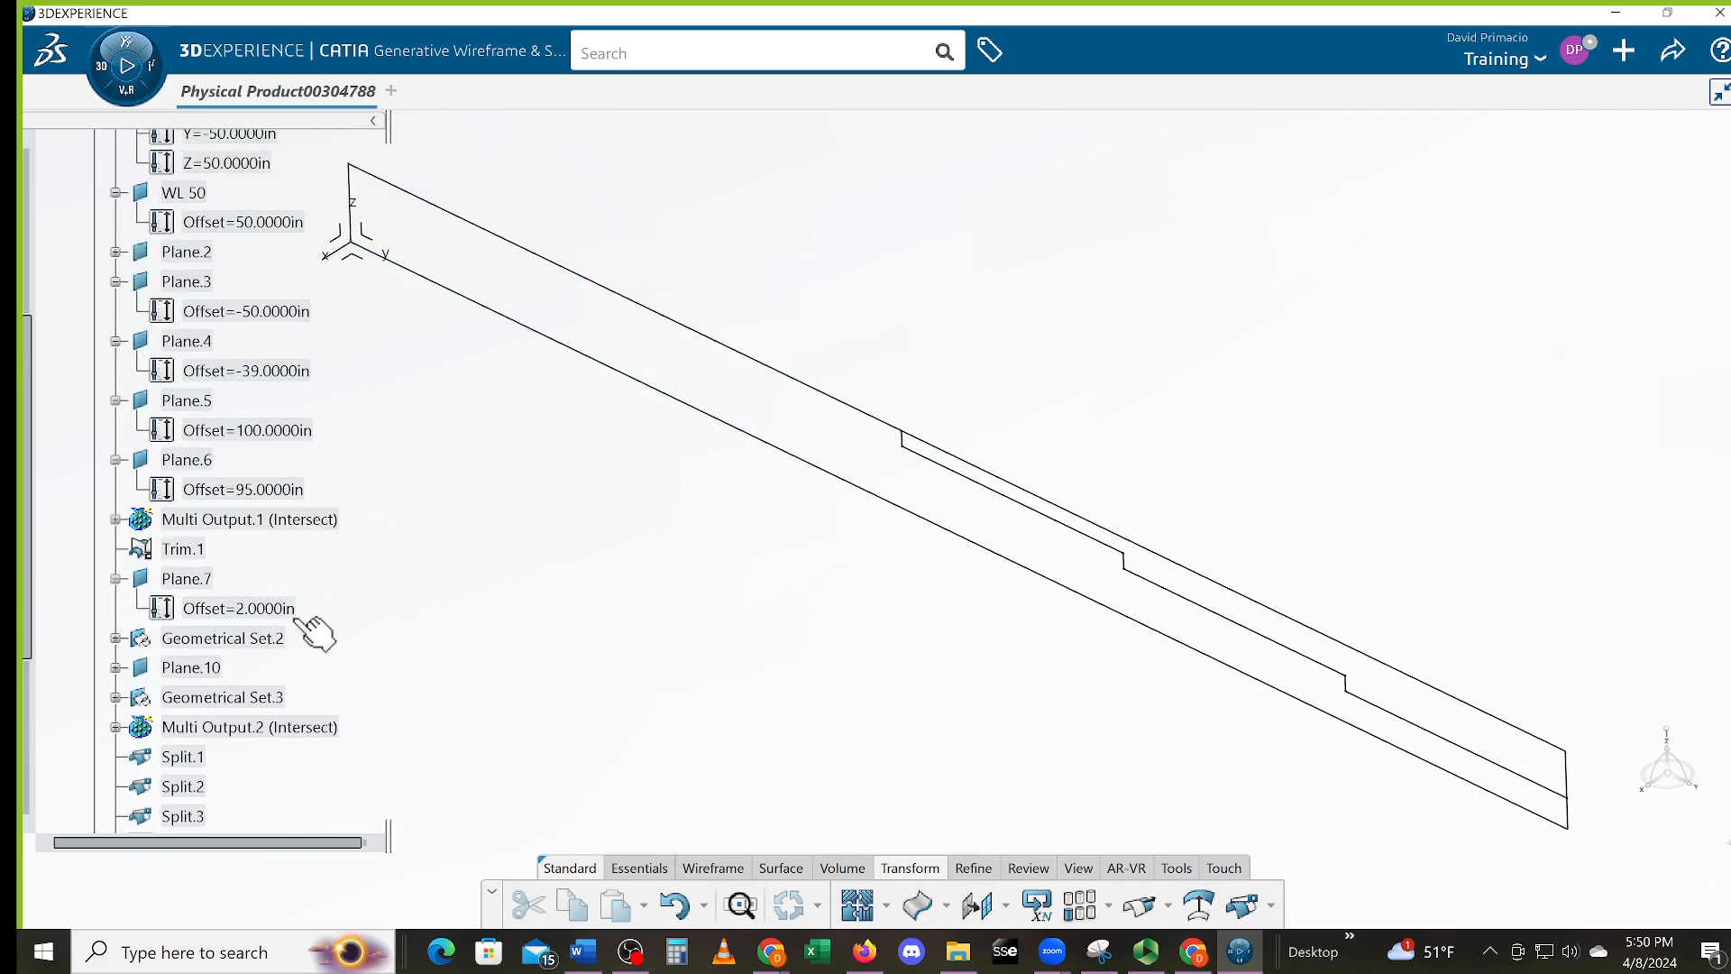
{"action": "scroll", "coordinate": [290, 615], "scroll_direction": "down", "scroll_amount": 1}
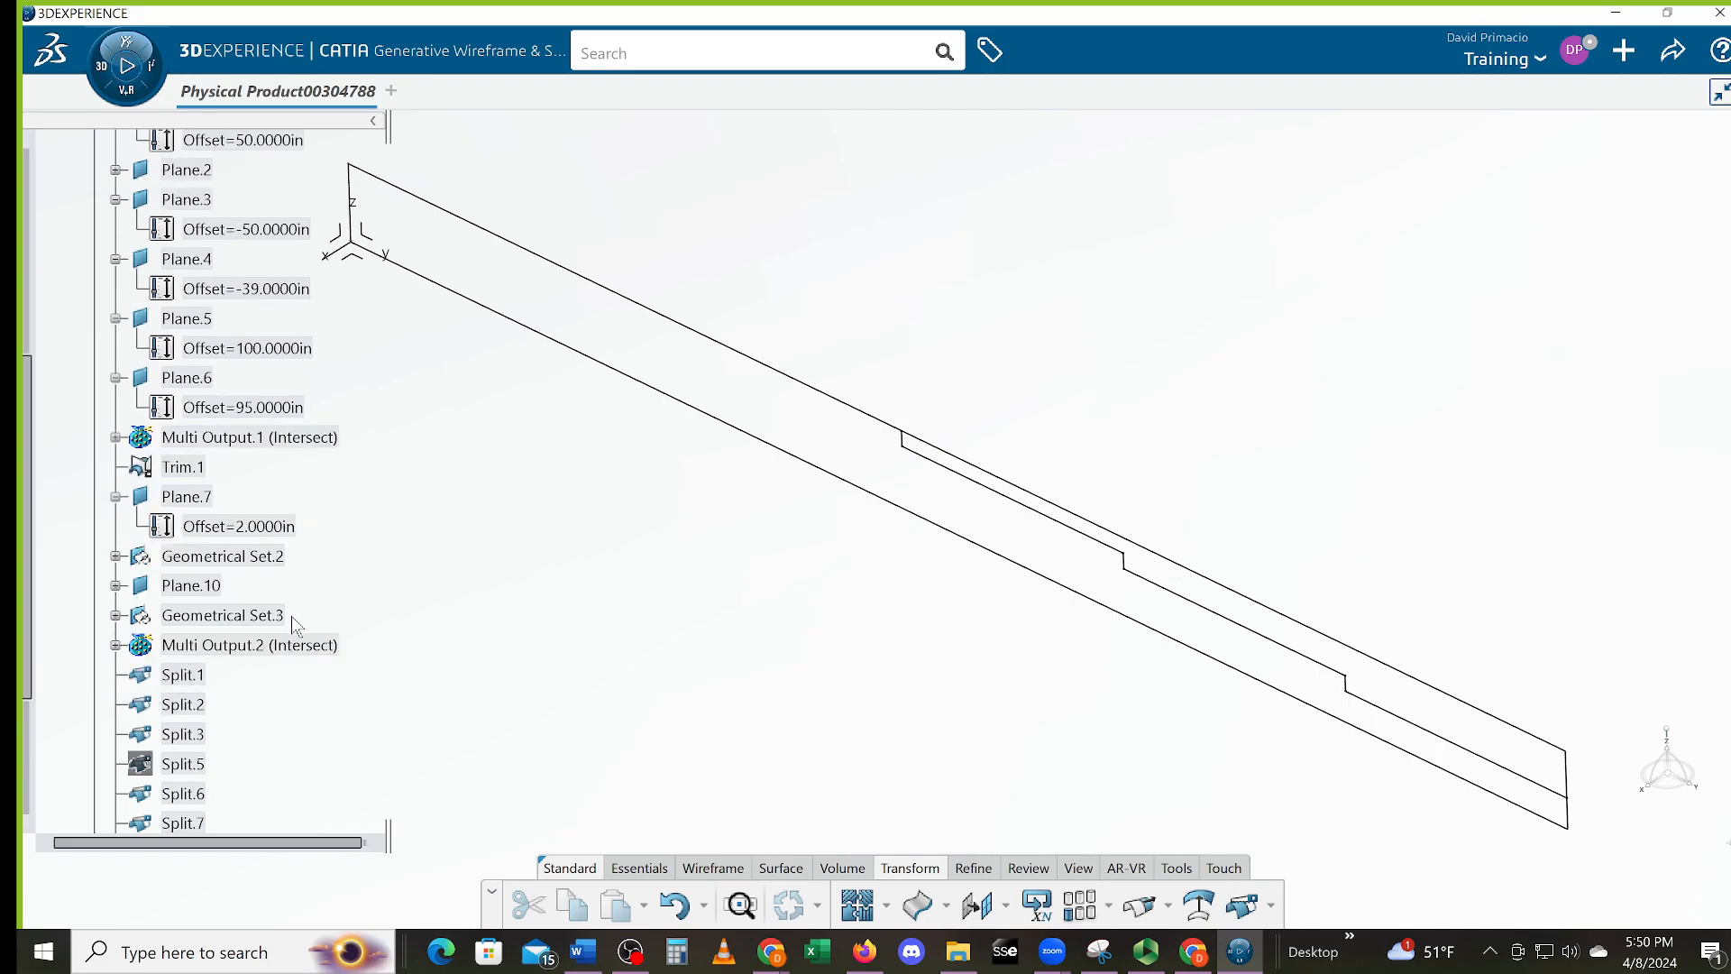
{"action": "left_click", "coordinate": [216, 650]}
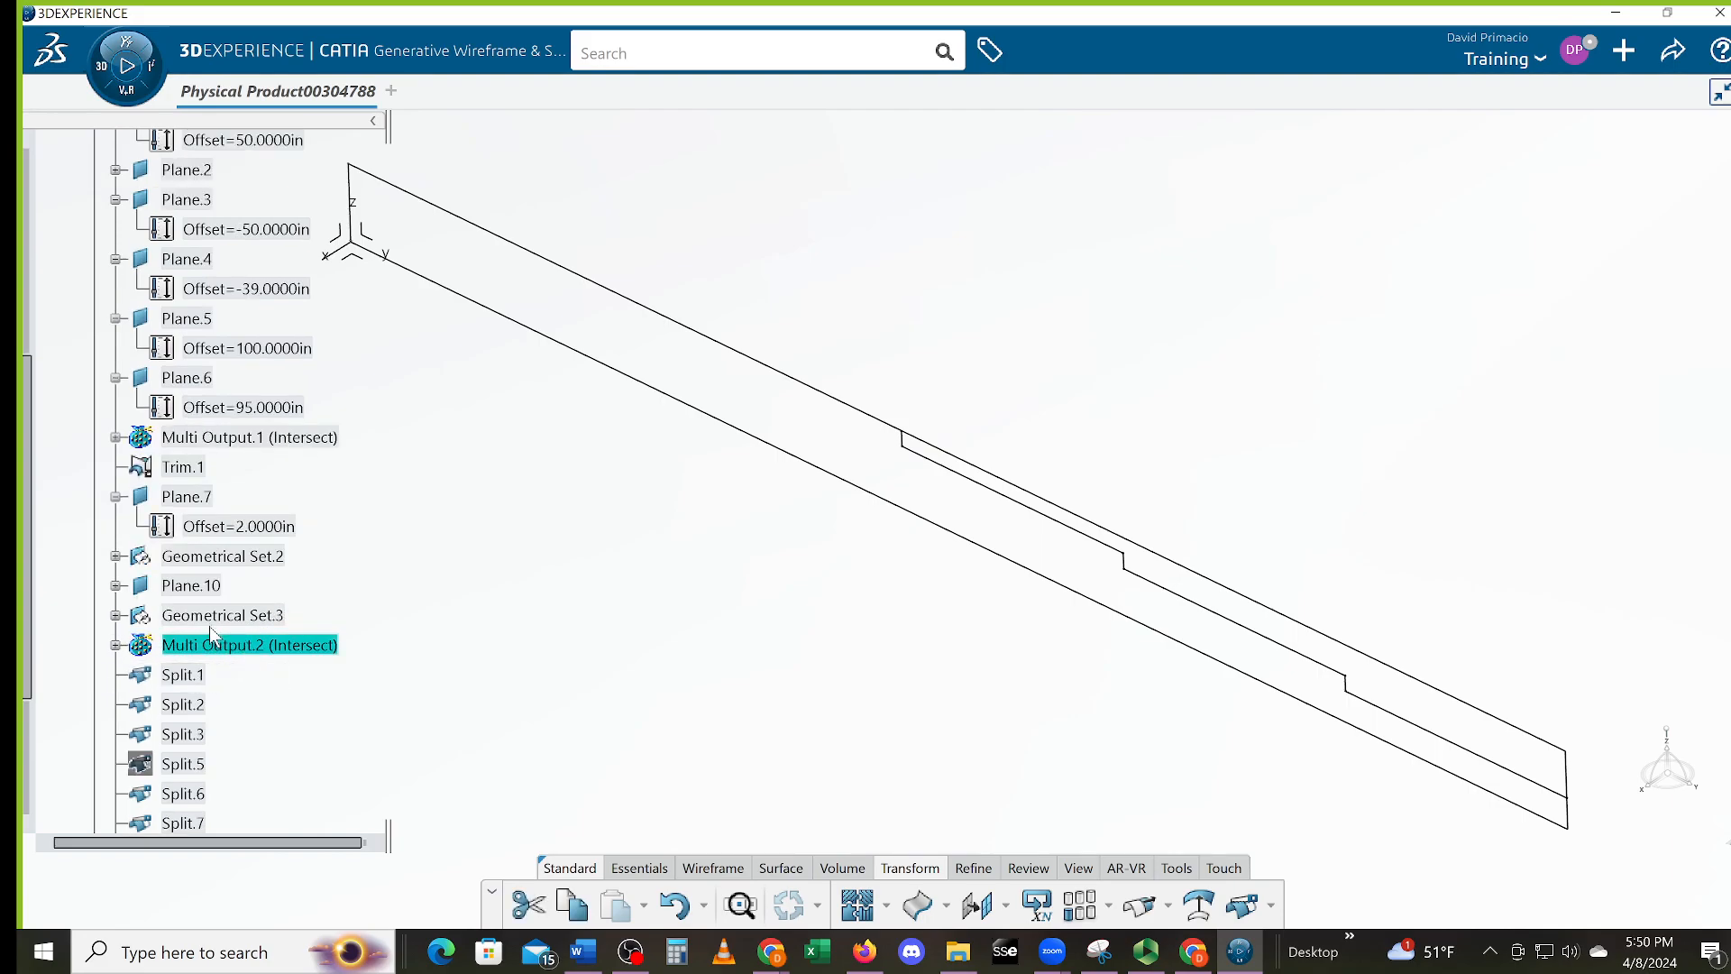
{"action": "left_click", "coordinate": [221, 455]}
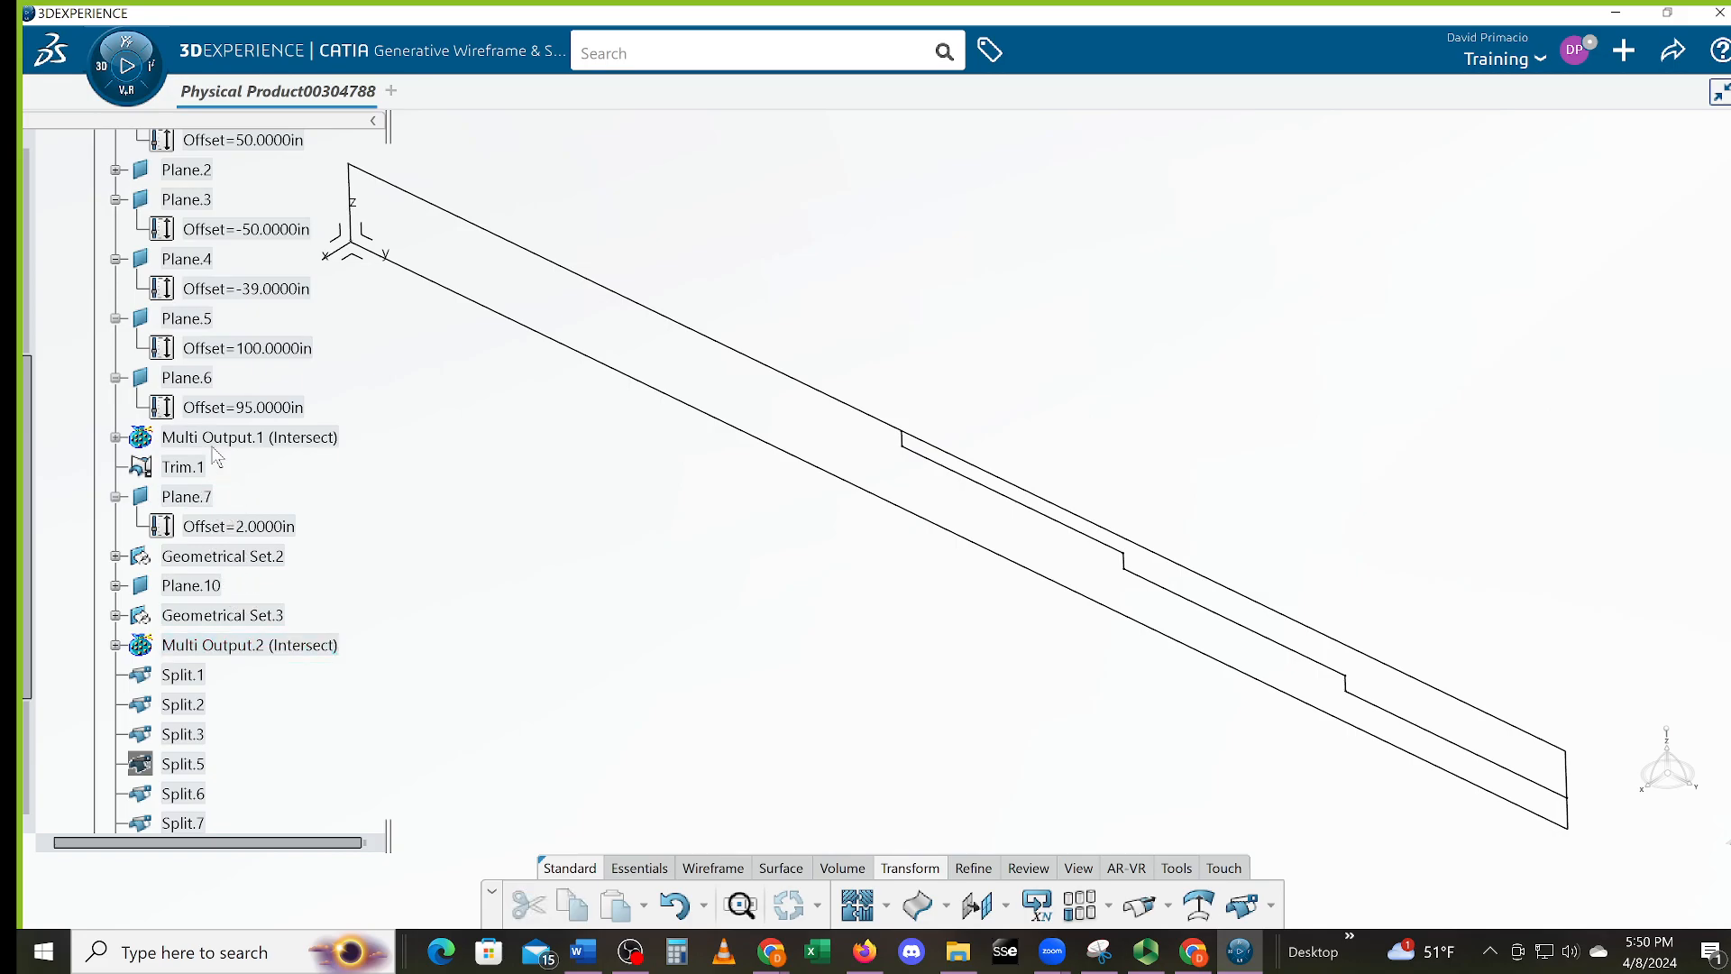
{"action": "left_click", "coordinate": [236, 438]}
{"action": "right_click", "coordinate": [236, 438]}
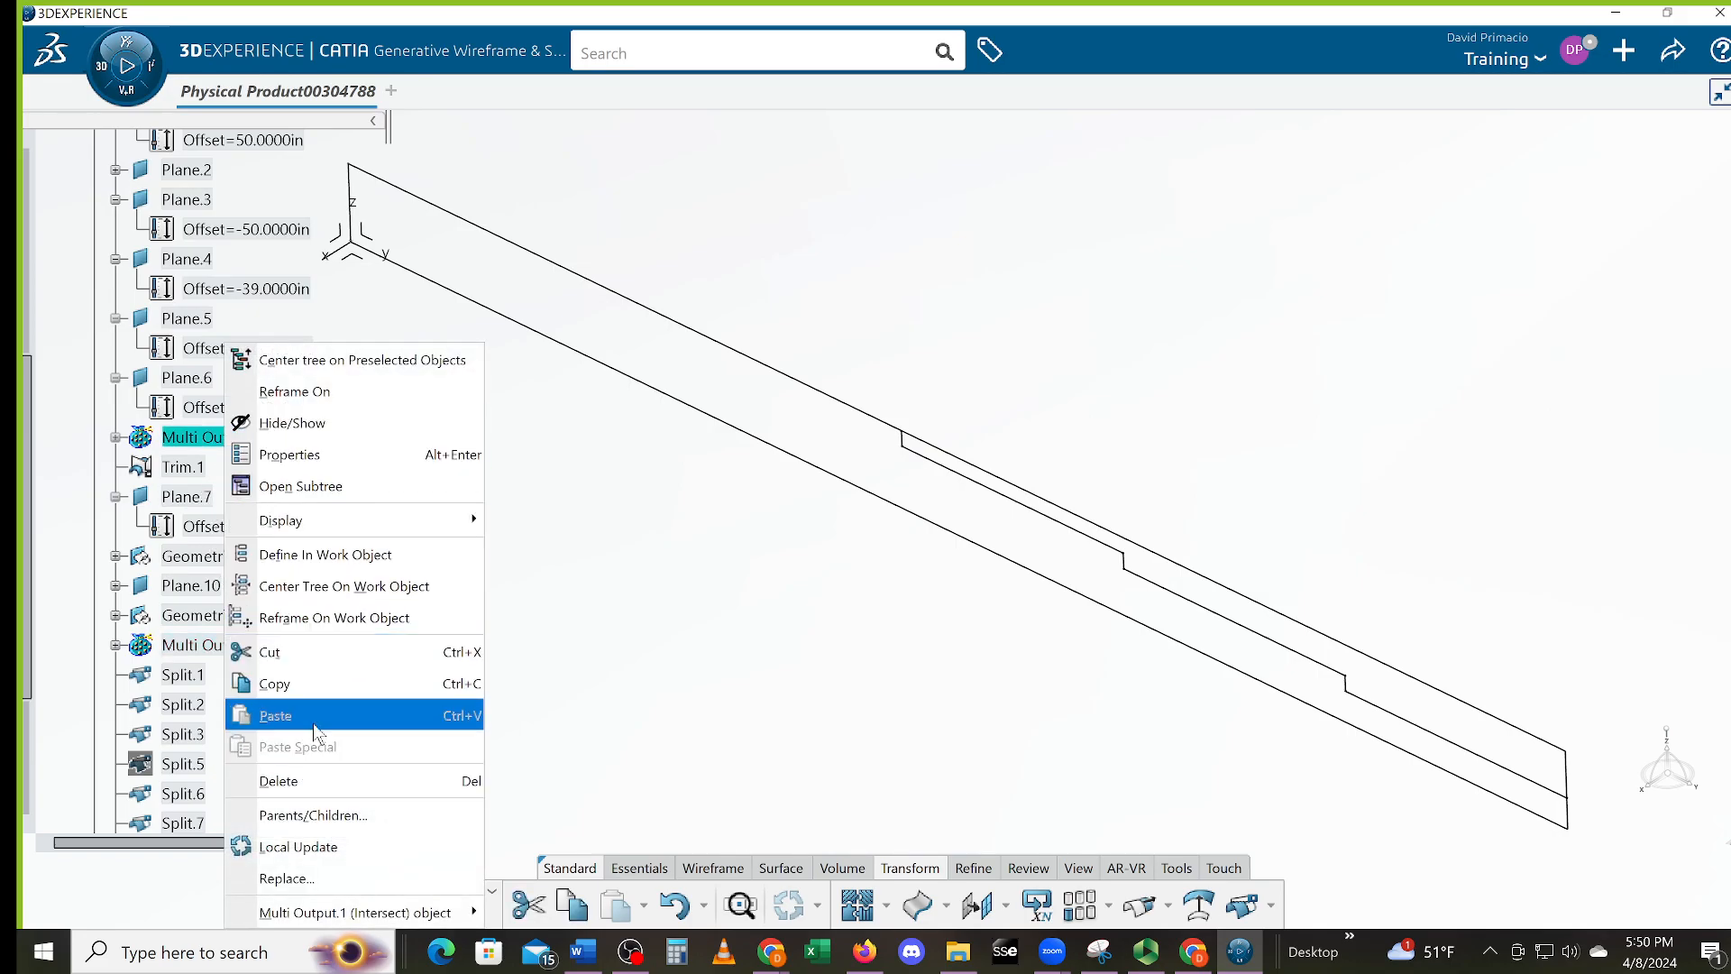
{"action": "left_click", "coordinate": [322, 781]}
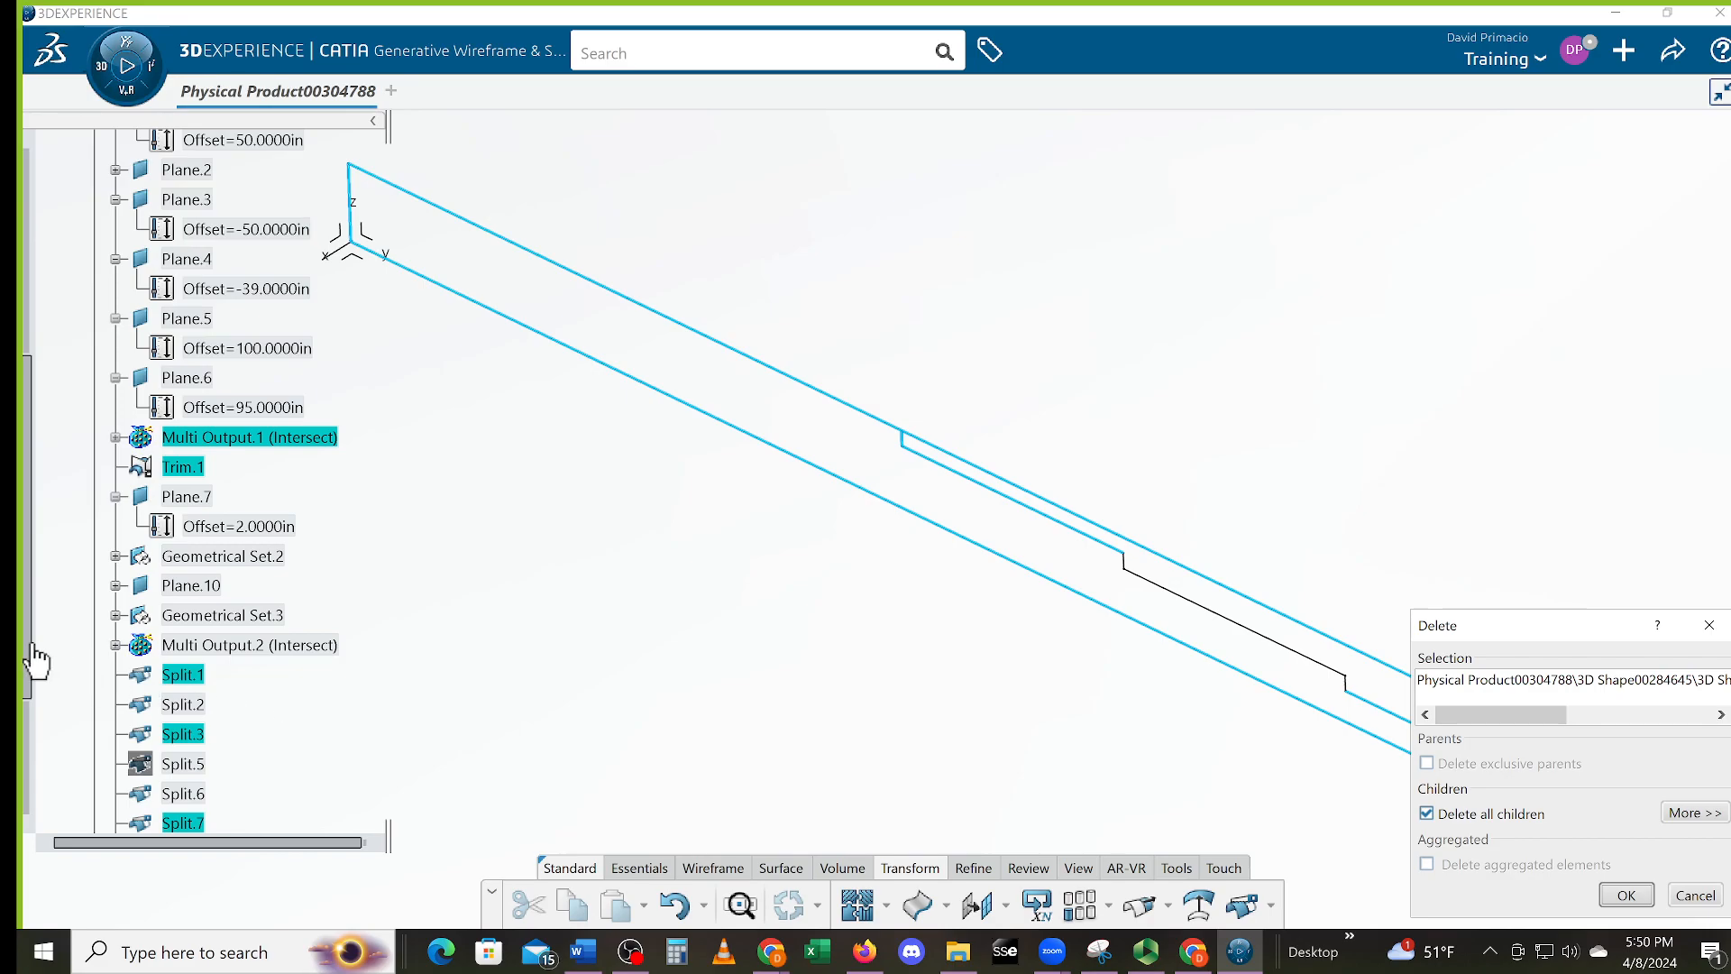
{"action": "left_click_drag", "start_coordinate": [27, 645], "coordinate": [35, 698]}
{"action": "left_click", "coordinate": [1626, 895]}
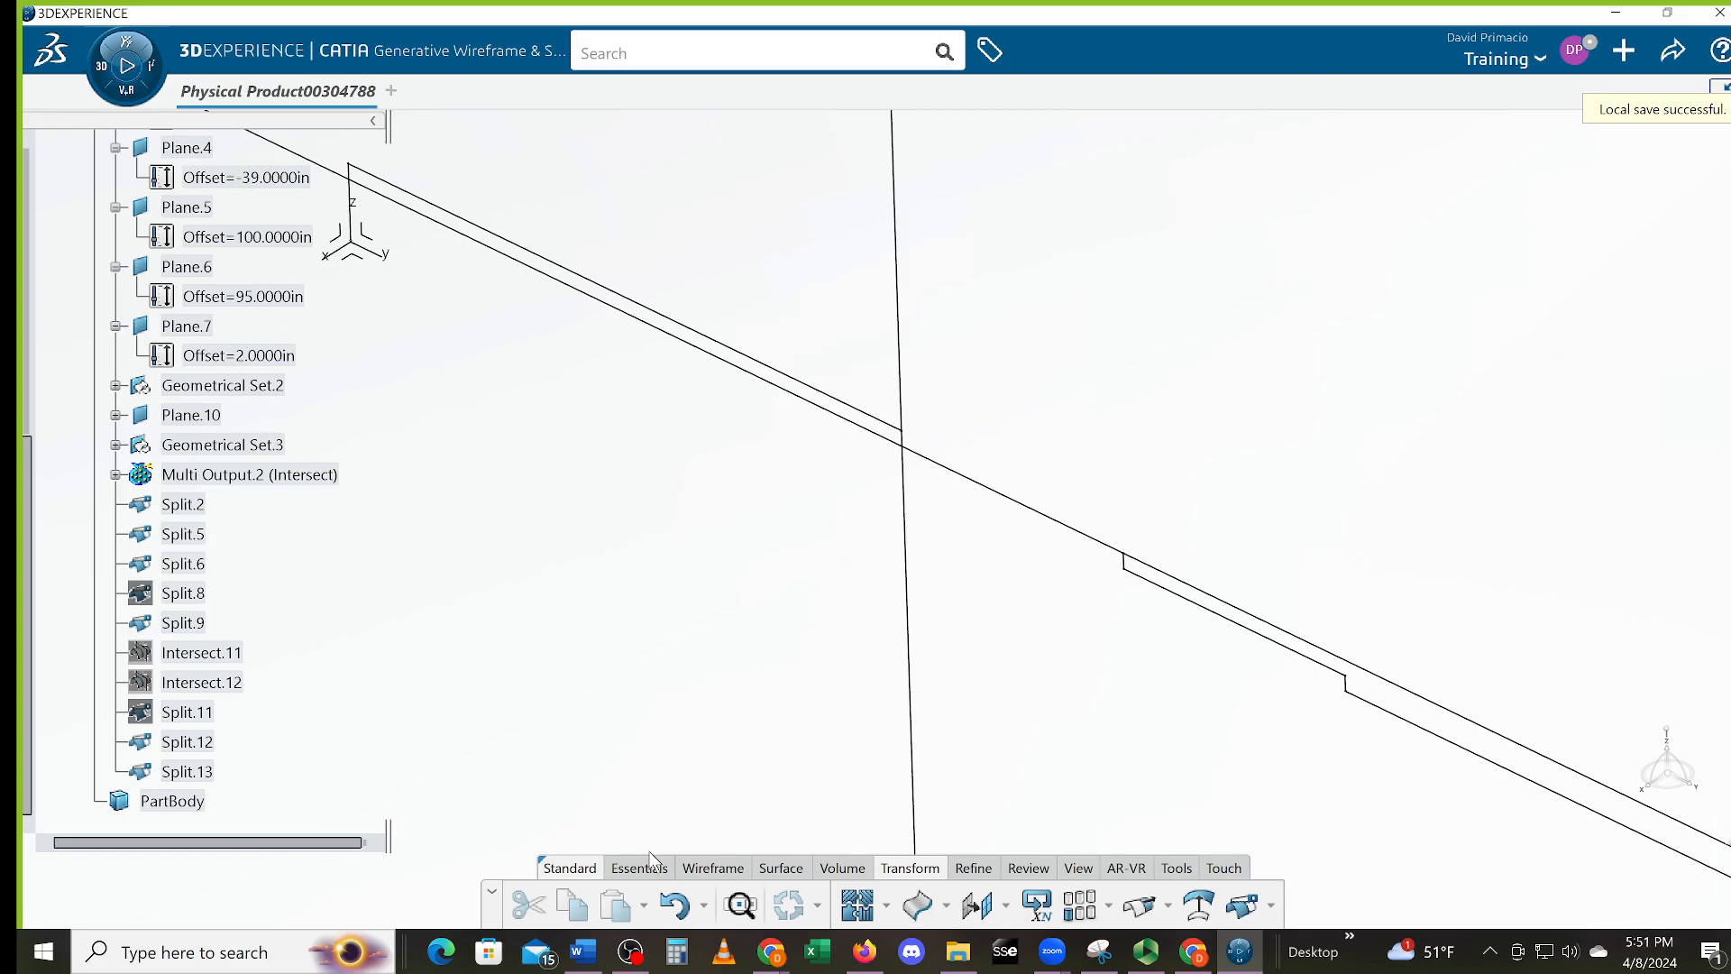
{"action": "left_click", "coordinate": [674, 905]}
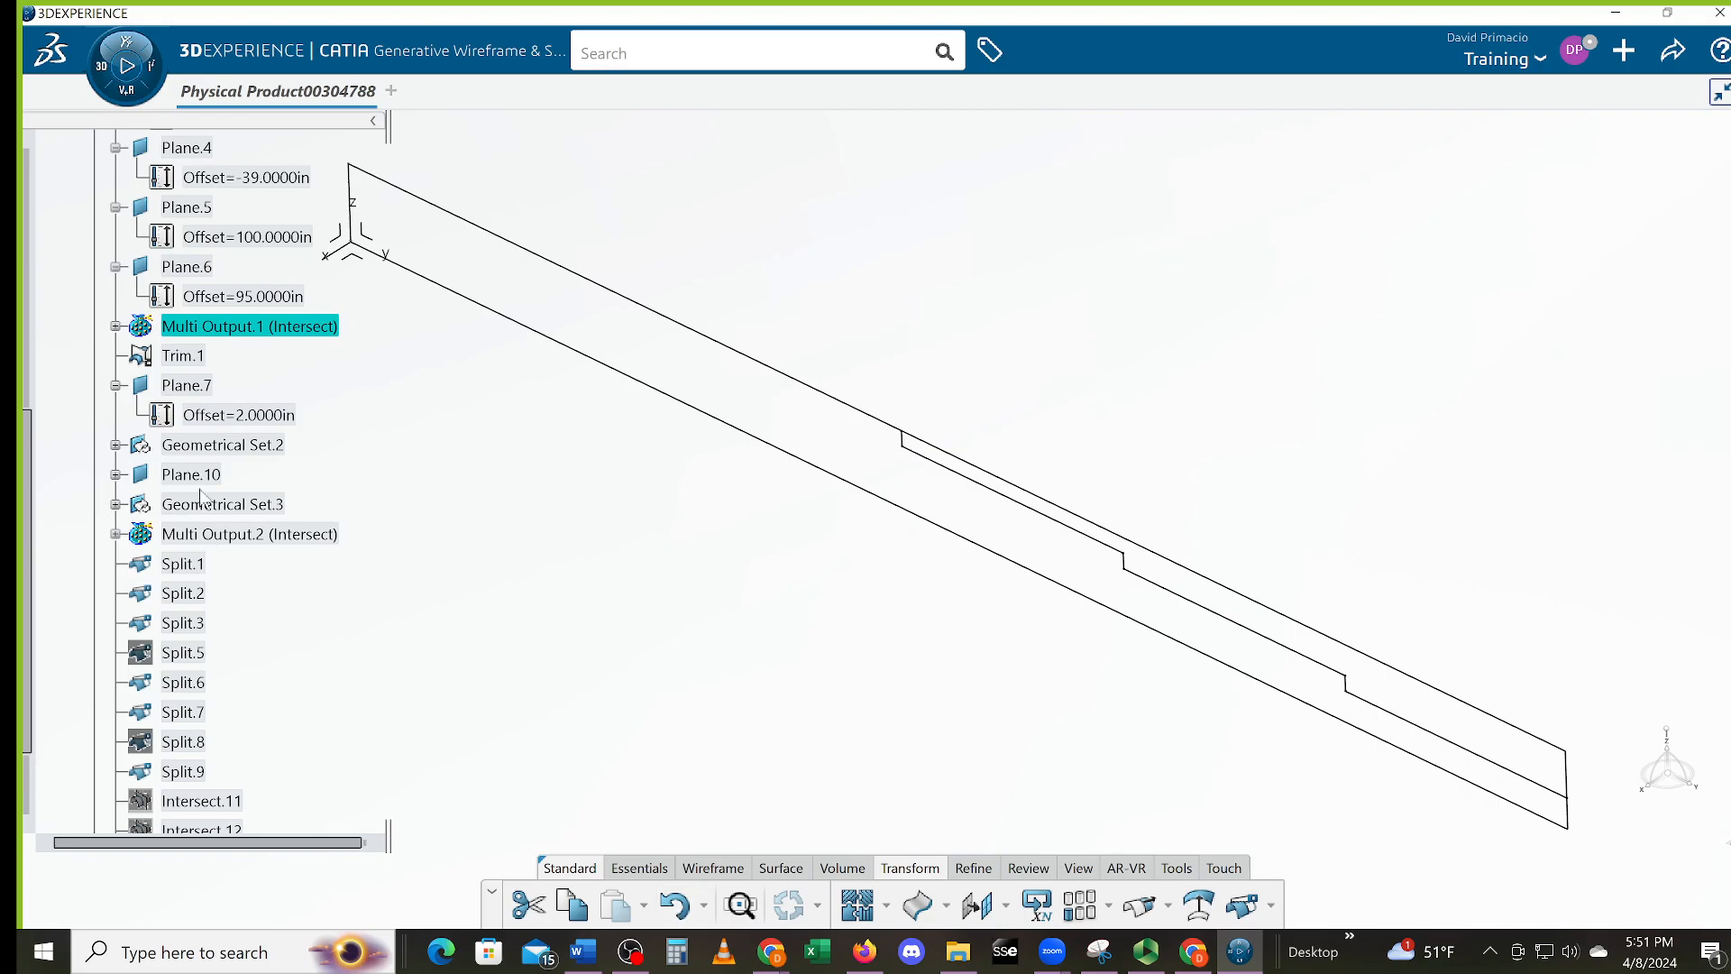
Delete Trim.1 from the tree and dismiss the Update Diagnosis, leaving Split.1 broken
{"action": "left_click", "coordinate": [181, 358]}
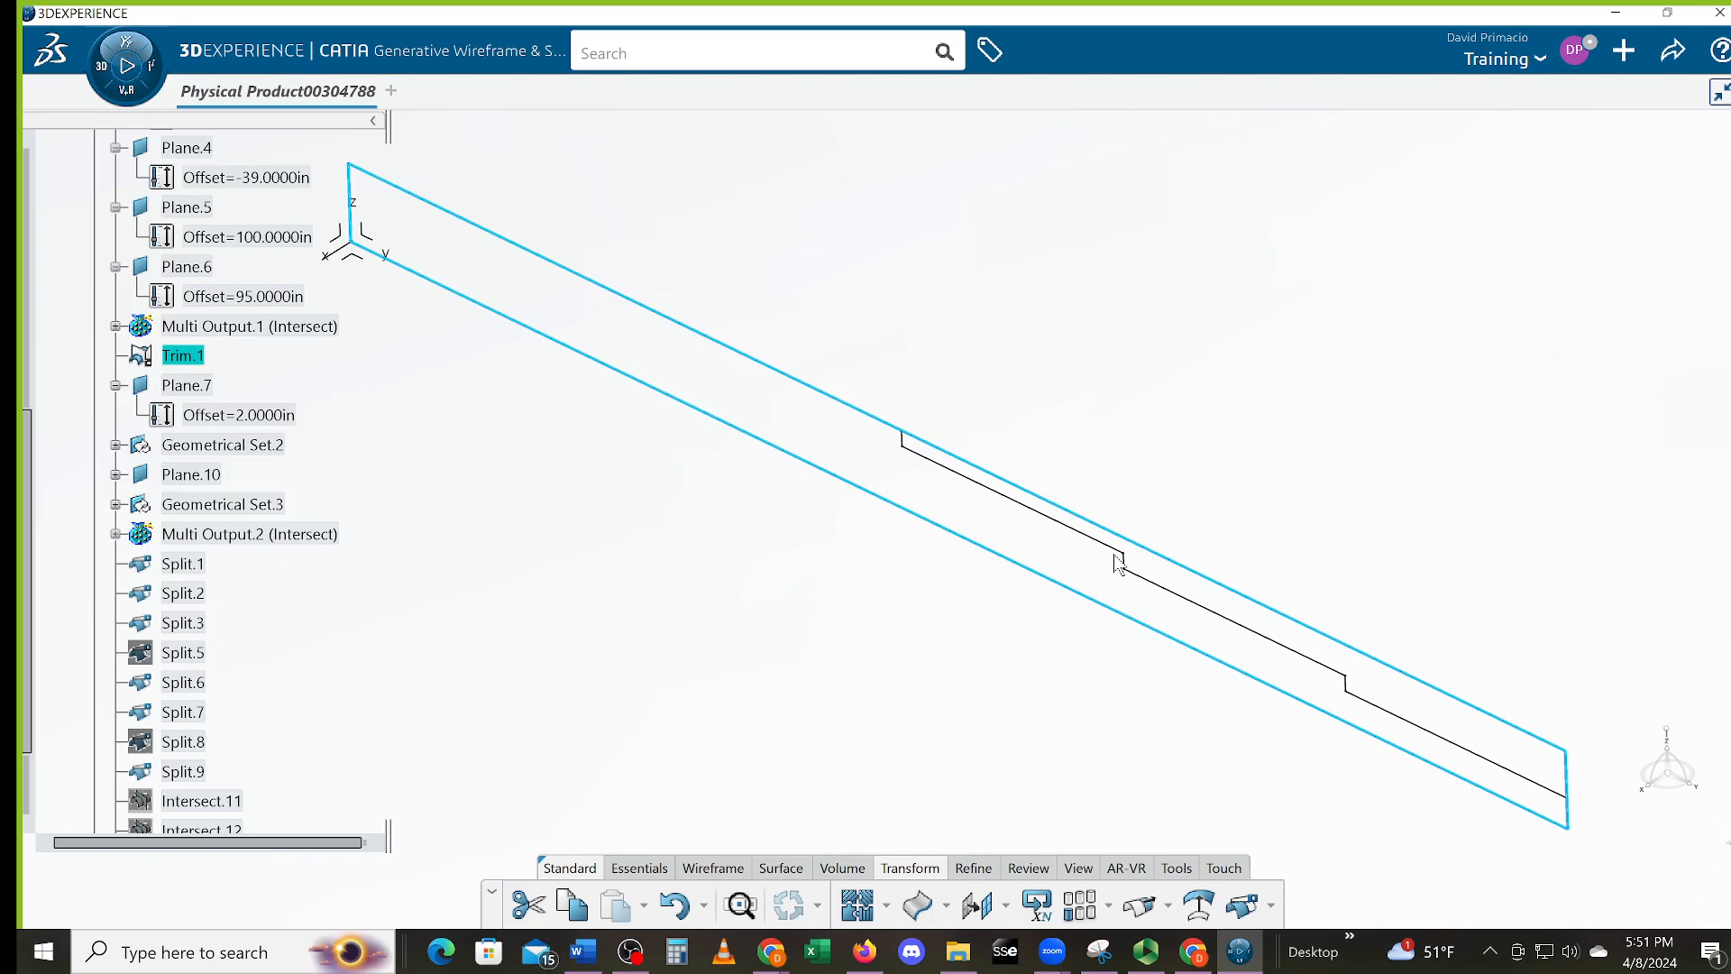
{"action": "key", "text": "Delete"}
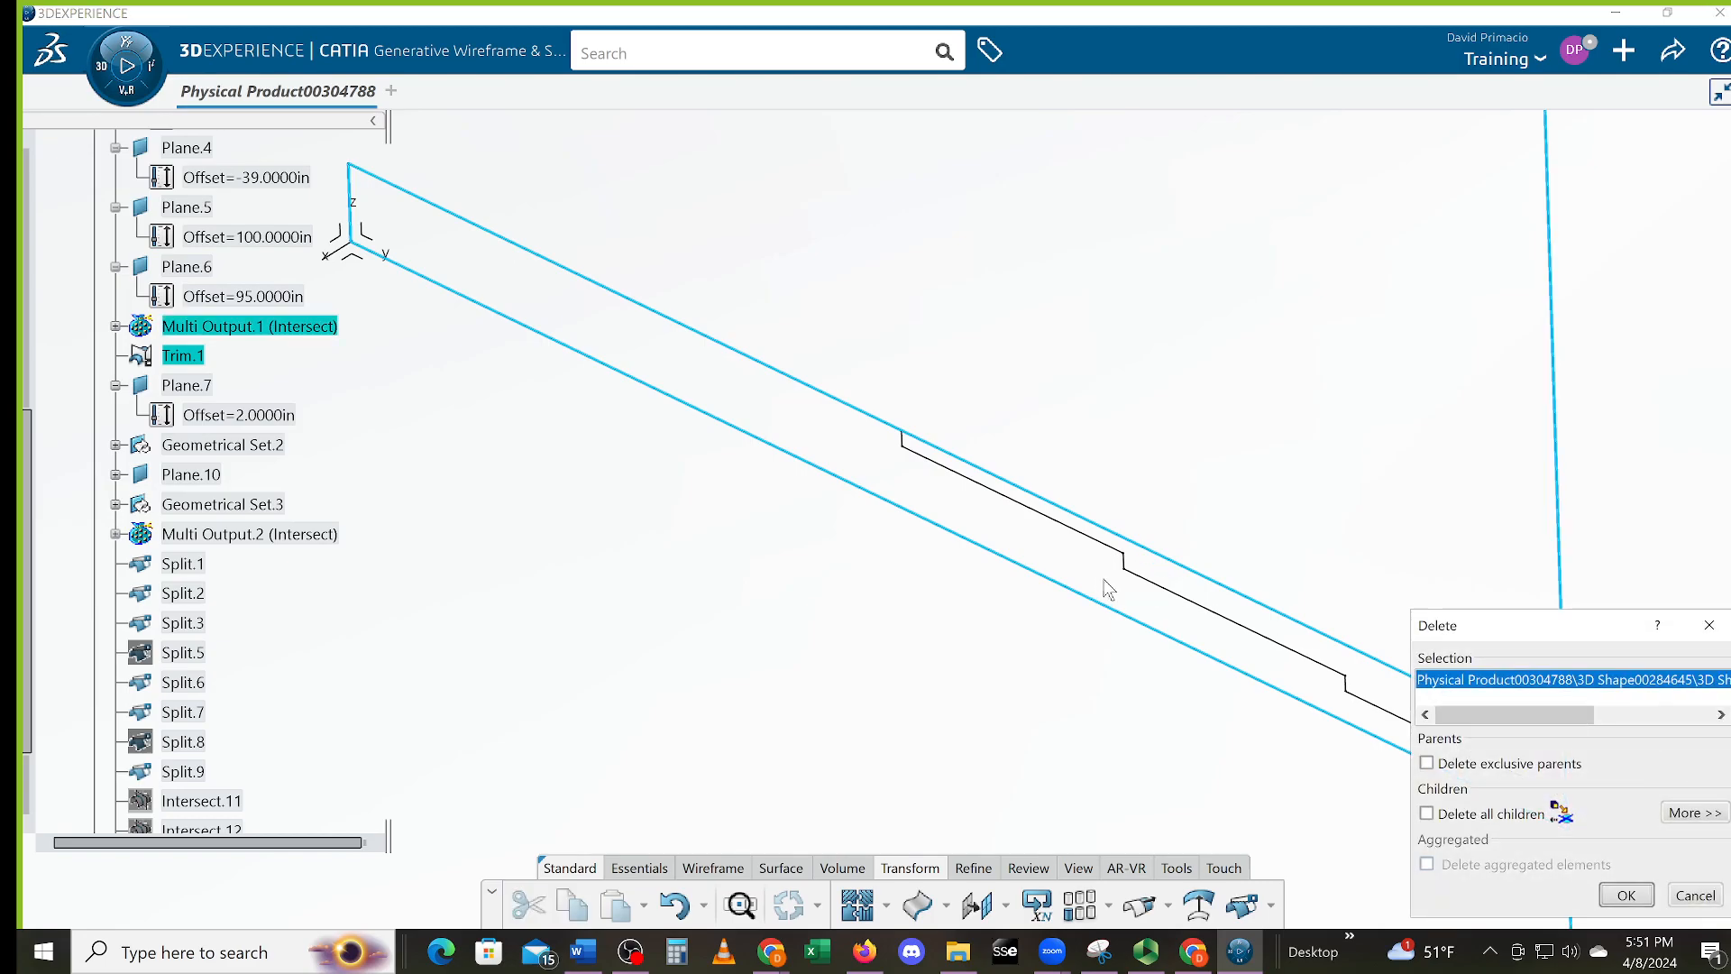
{"action": "left_click", "coordinate": [1609, 891]}
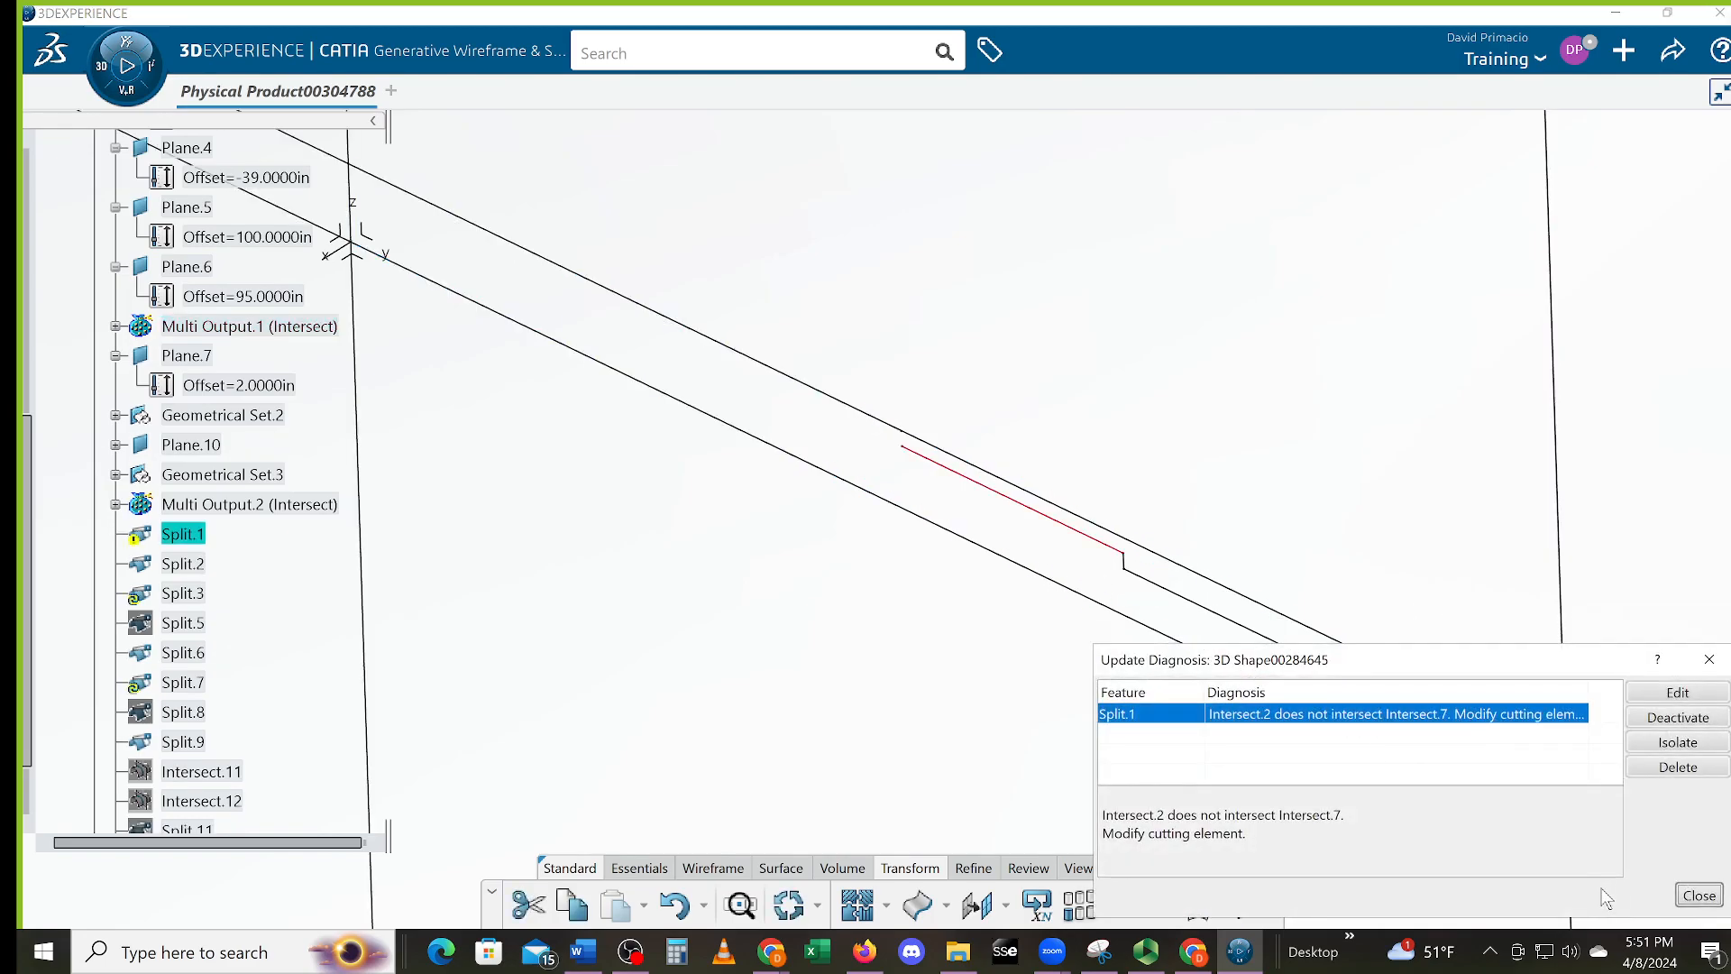
{"action": "left_click", "coordinate": [1679, 900]}
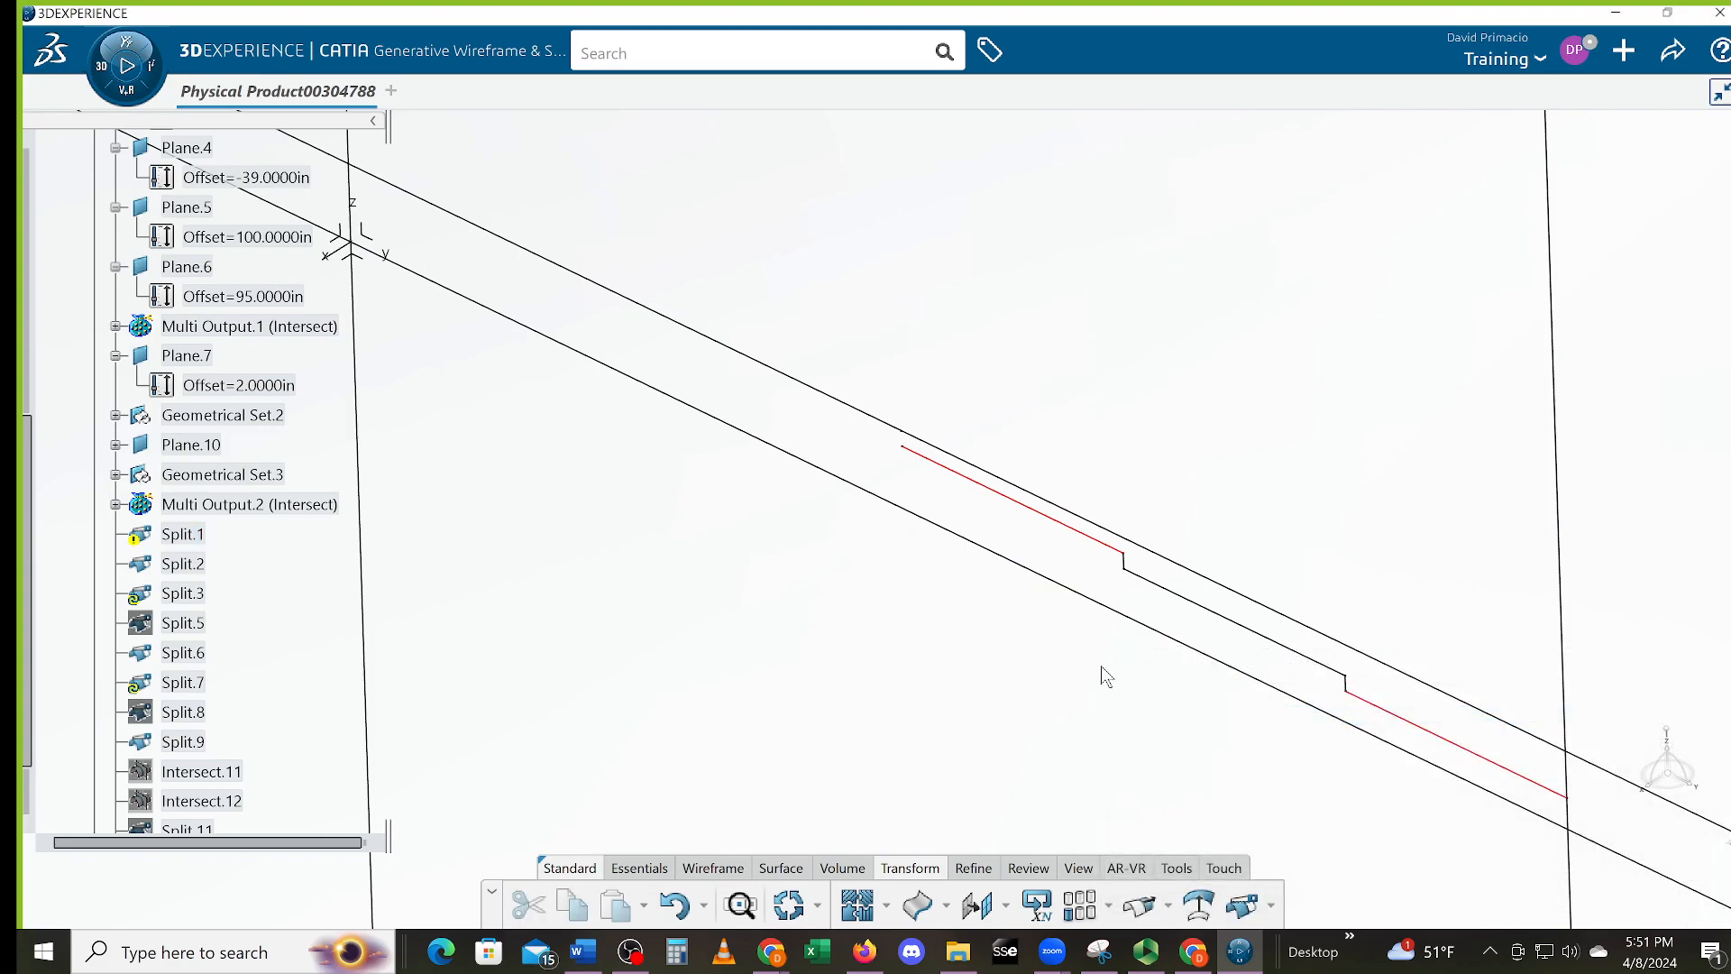
{"action": "middle_click_drag", "start_coordinate": [812, 606], "coordinate": [817, 622]}
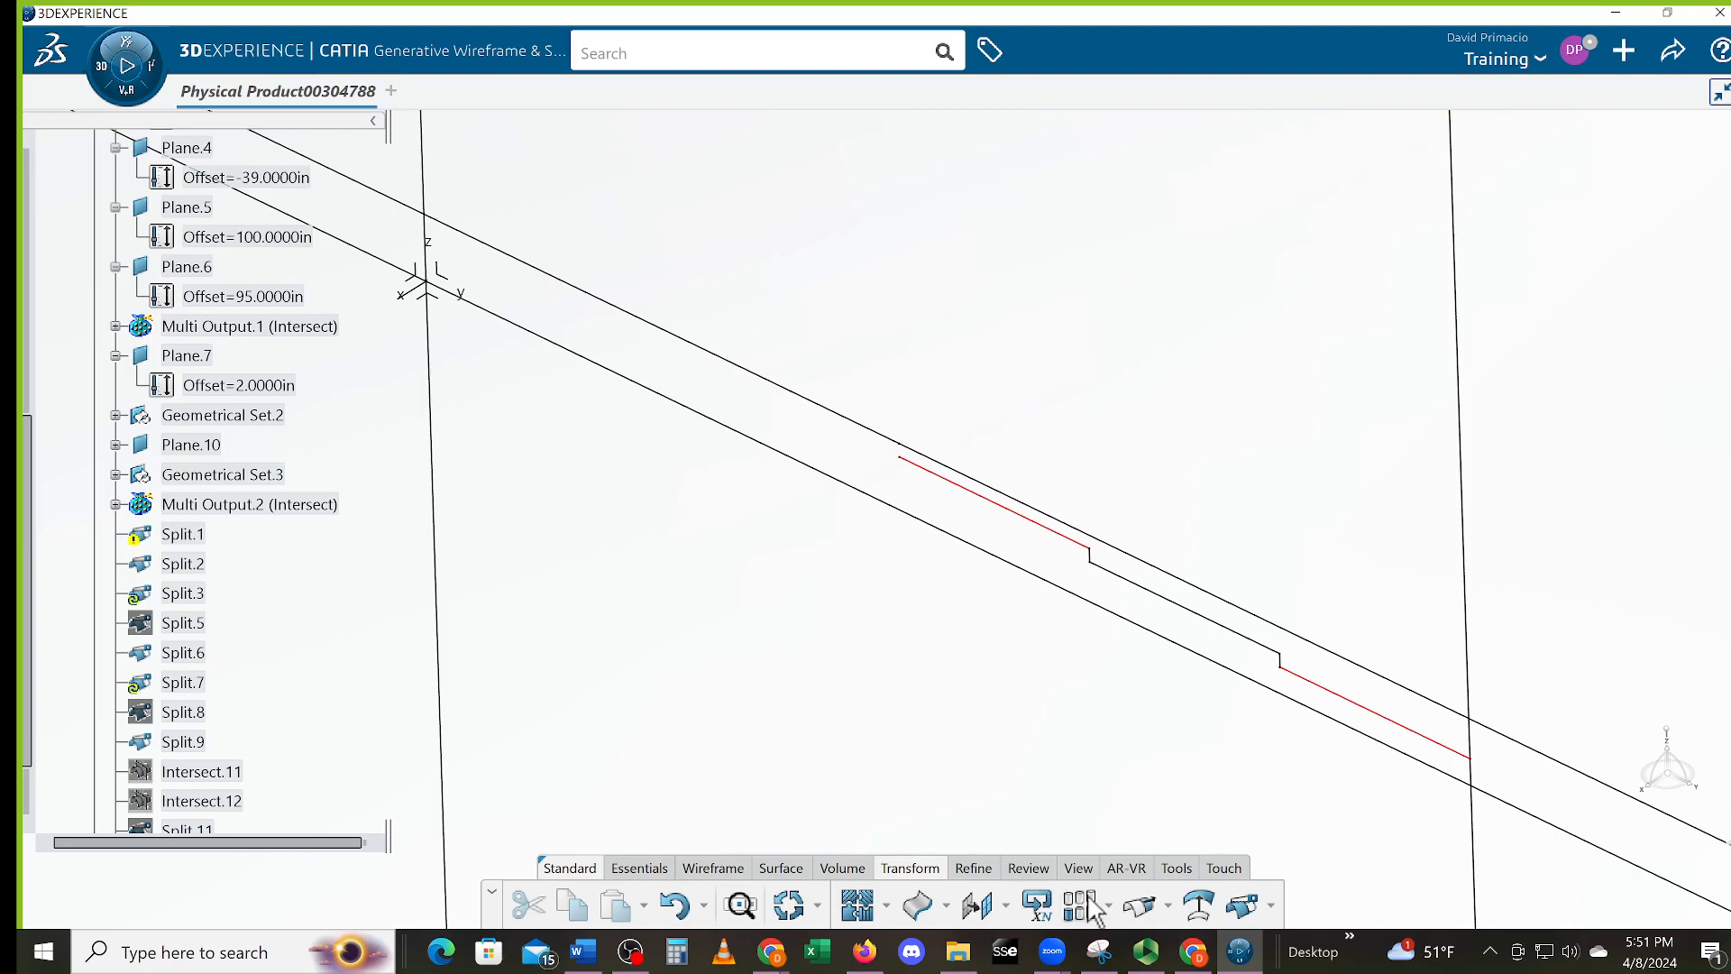
Attempt splitting the red broken curve, cancel after update errors, and return to Wireframe tools
{"action": "left_click", "coordinate": [1250, 912]}
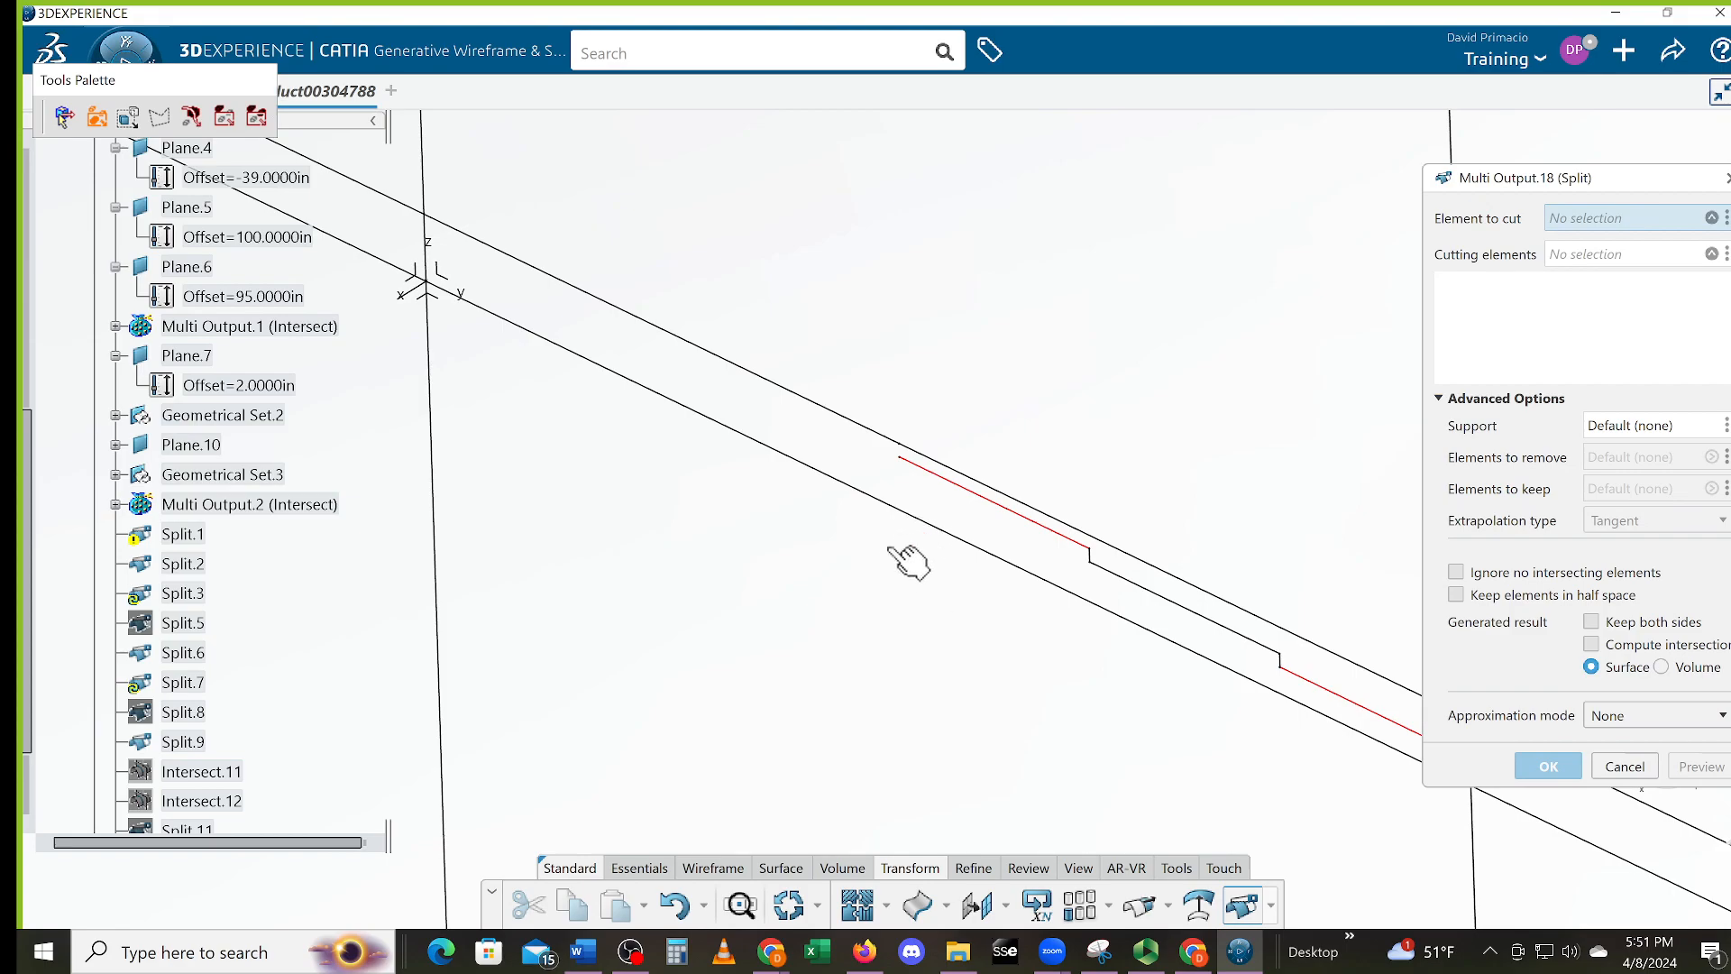
{"action": "left_click", "coordinate": [955, 483]}
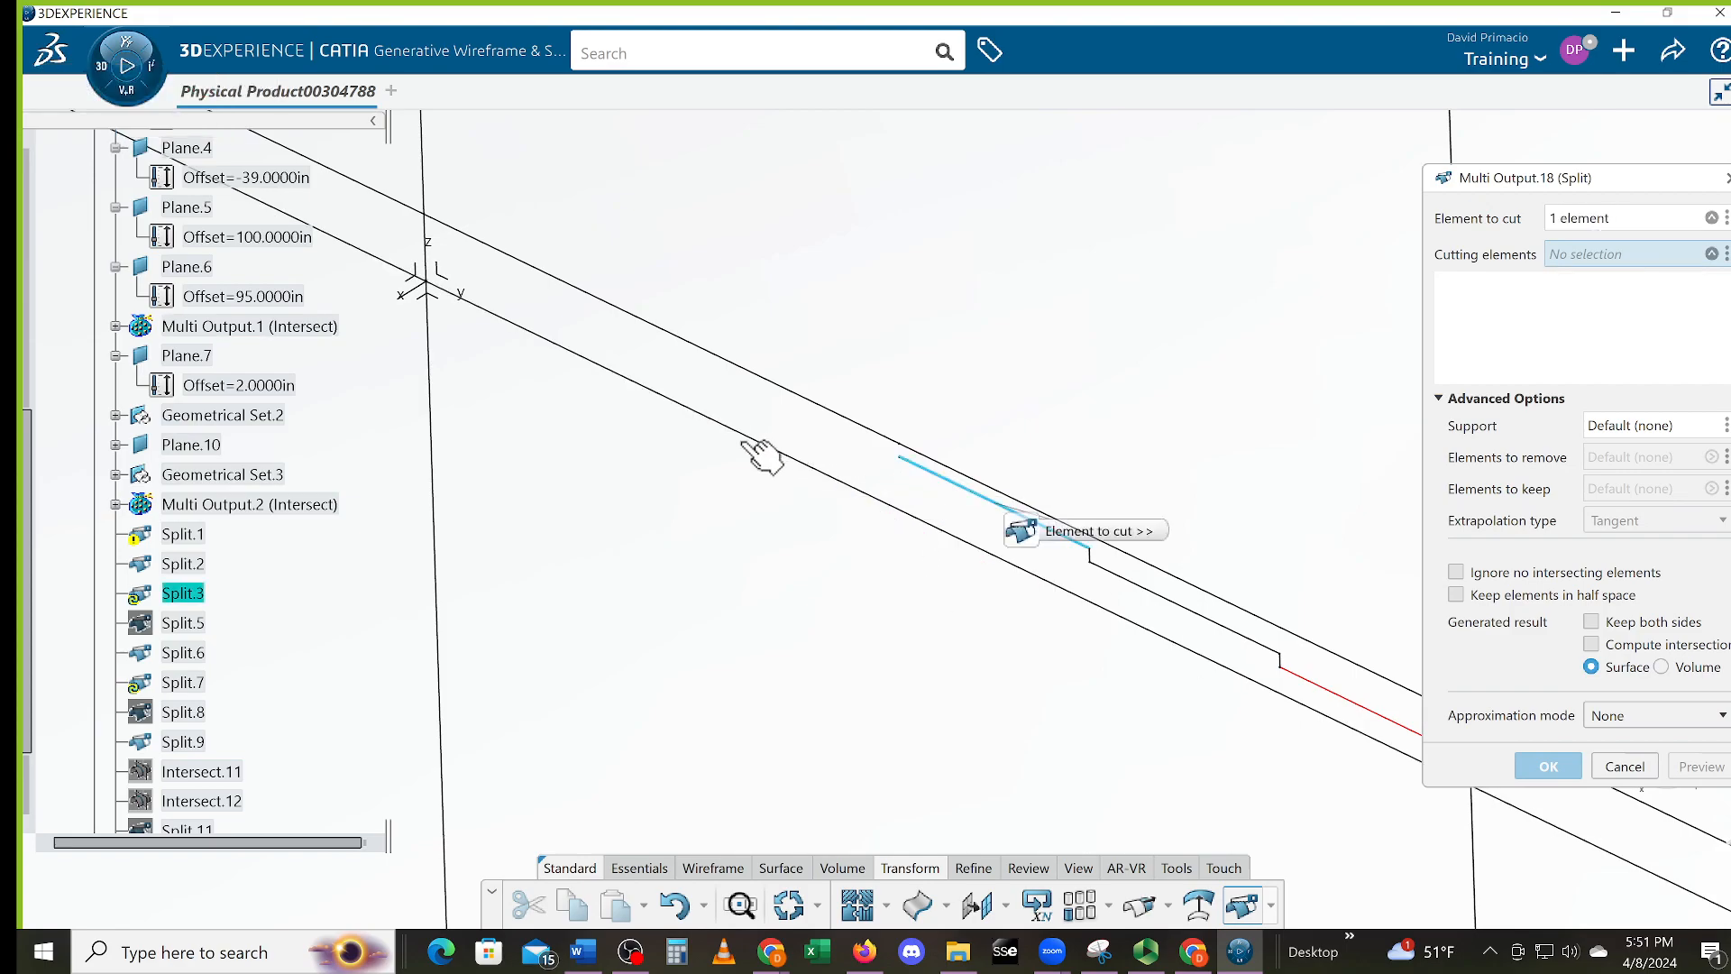
{"action": "left_click", "coordinate": [427, 230]}
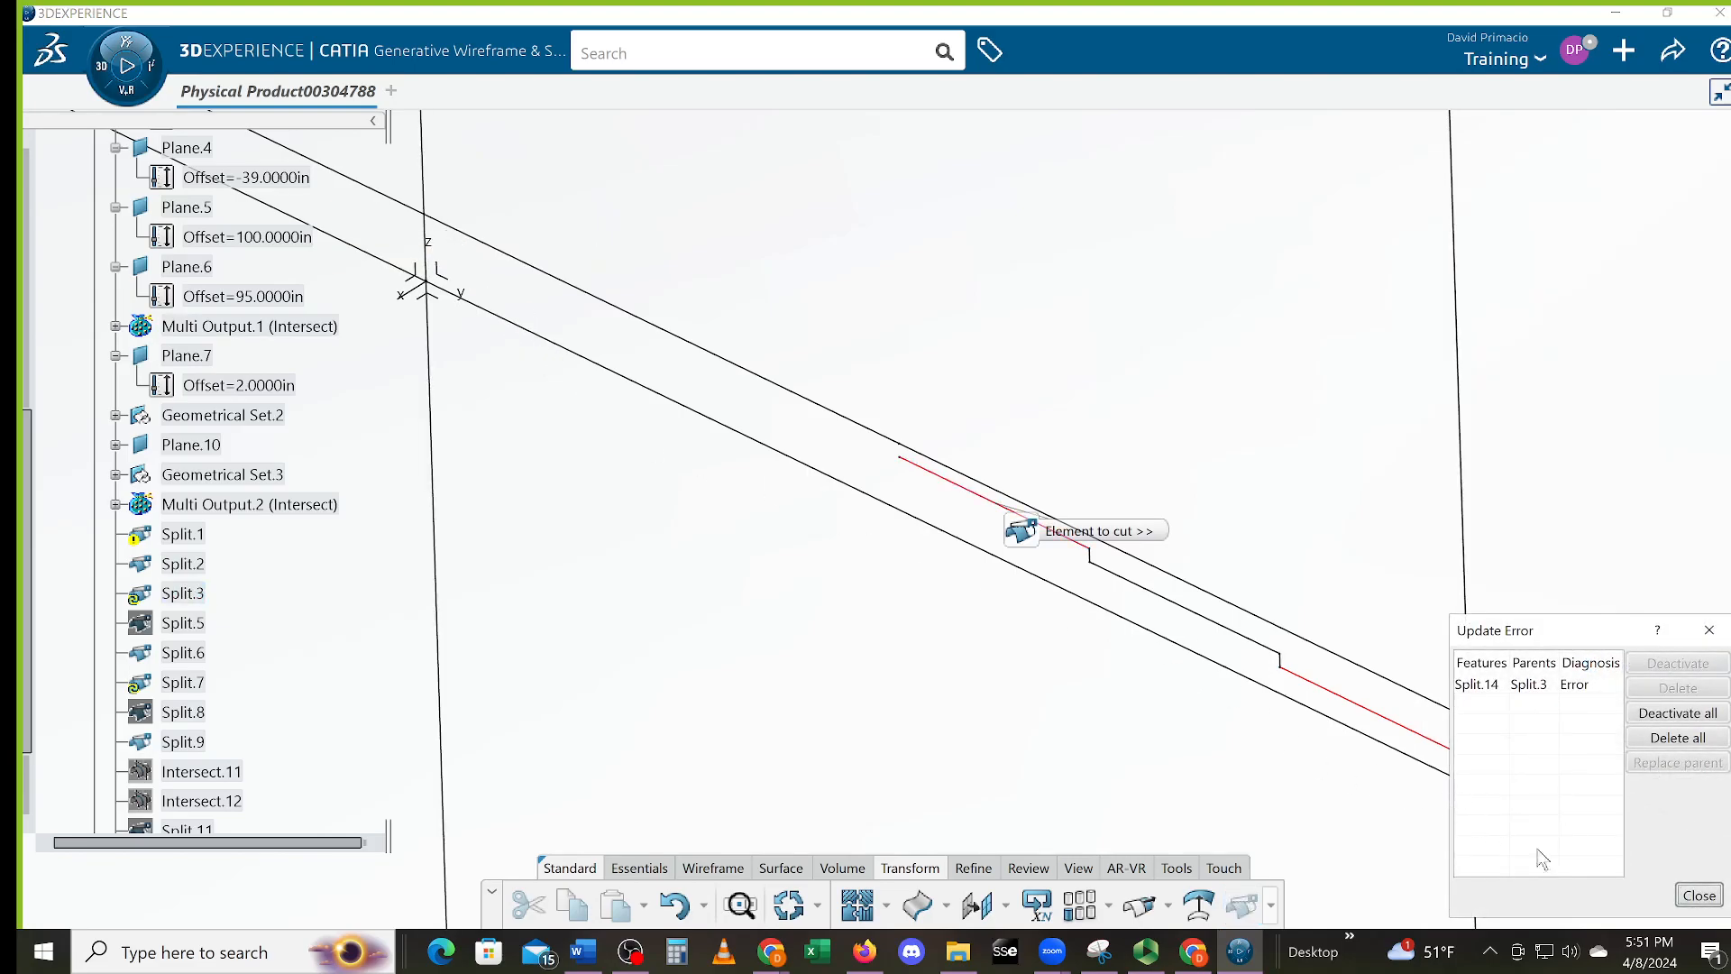
{"action": "left_click", "coordinate": [1679, 898]}
{"action": "left_click", "coordinate": [1698, 896]}
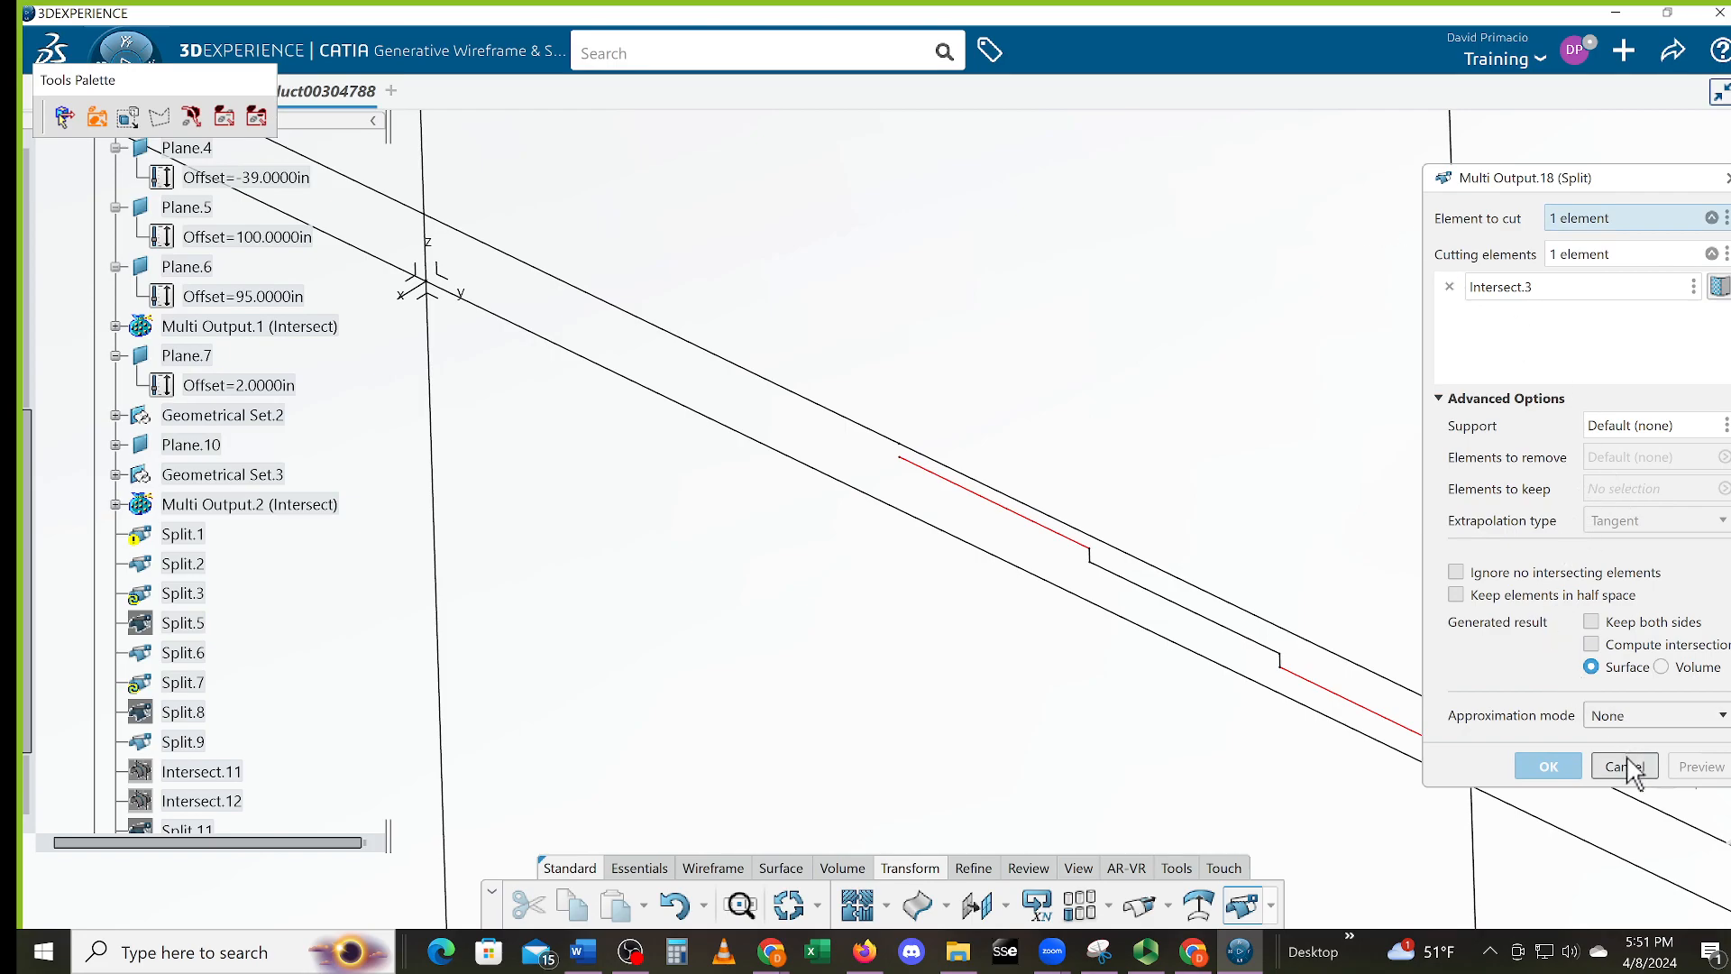
{"action": "left_click", "coordinate": [1635, 777]}
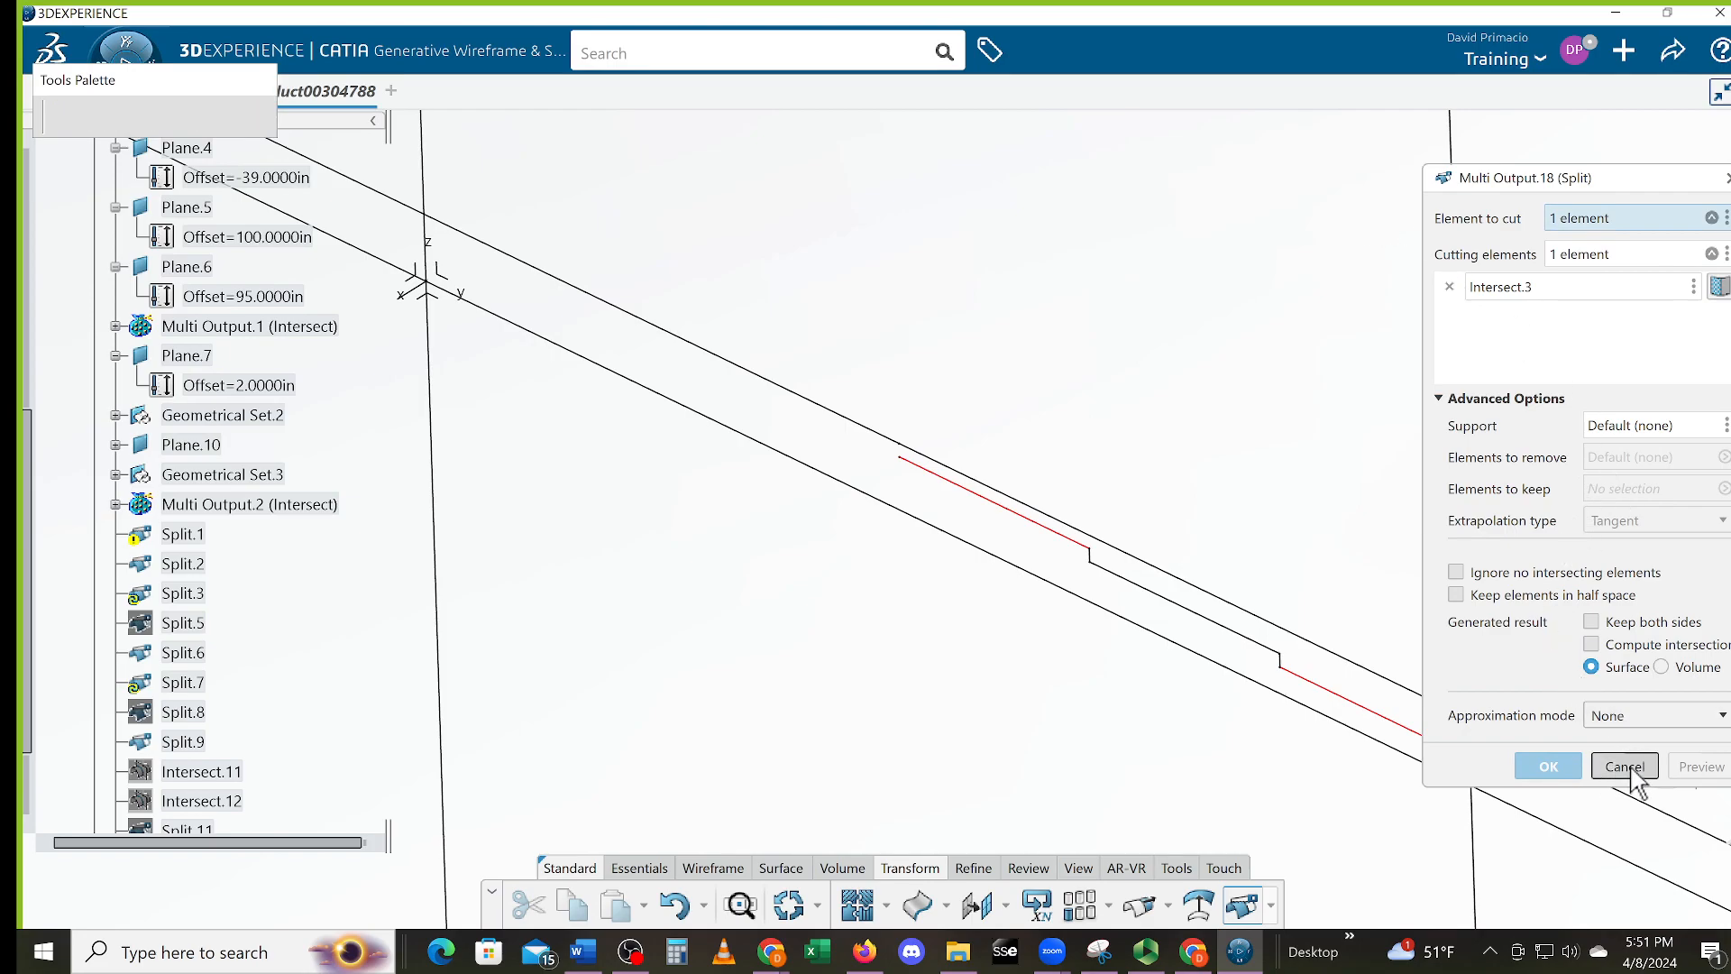
{"action": "middle_click_drag", "start_coordinate": [857, 625], "coordinate": [792, 773]}
{"action": "left_click", "coordinate": [712, 869]}
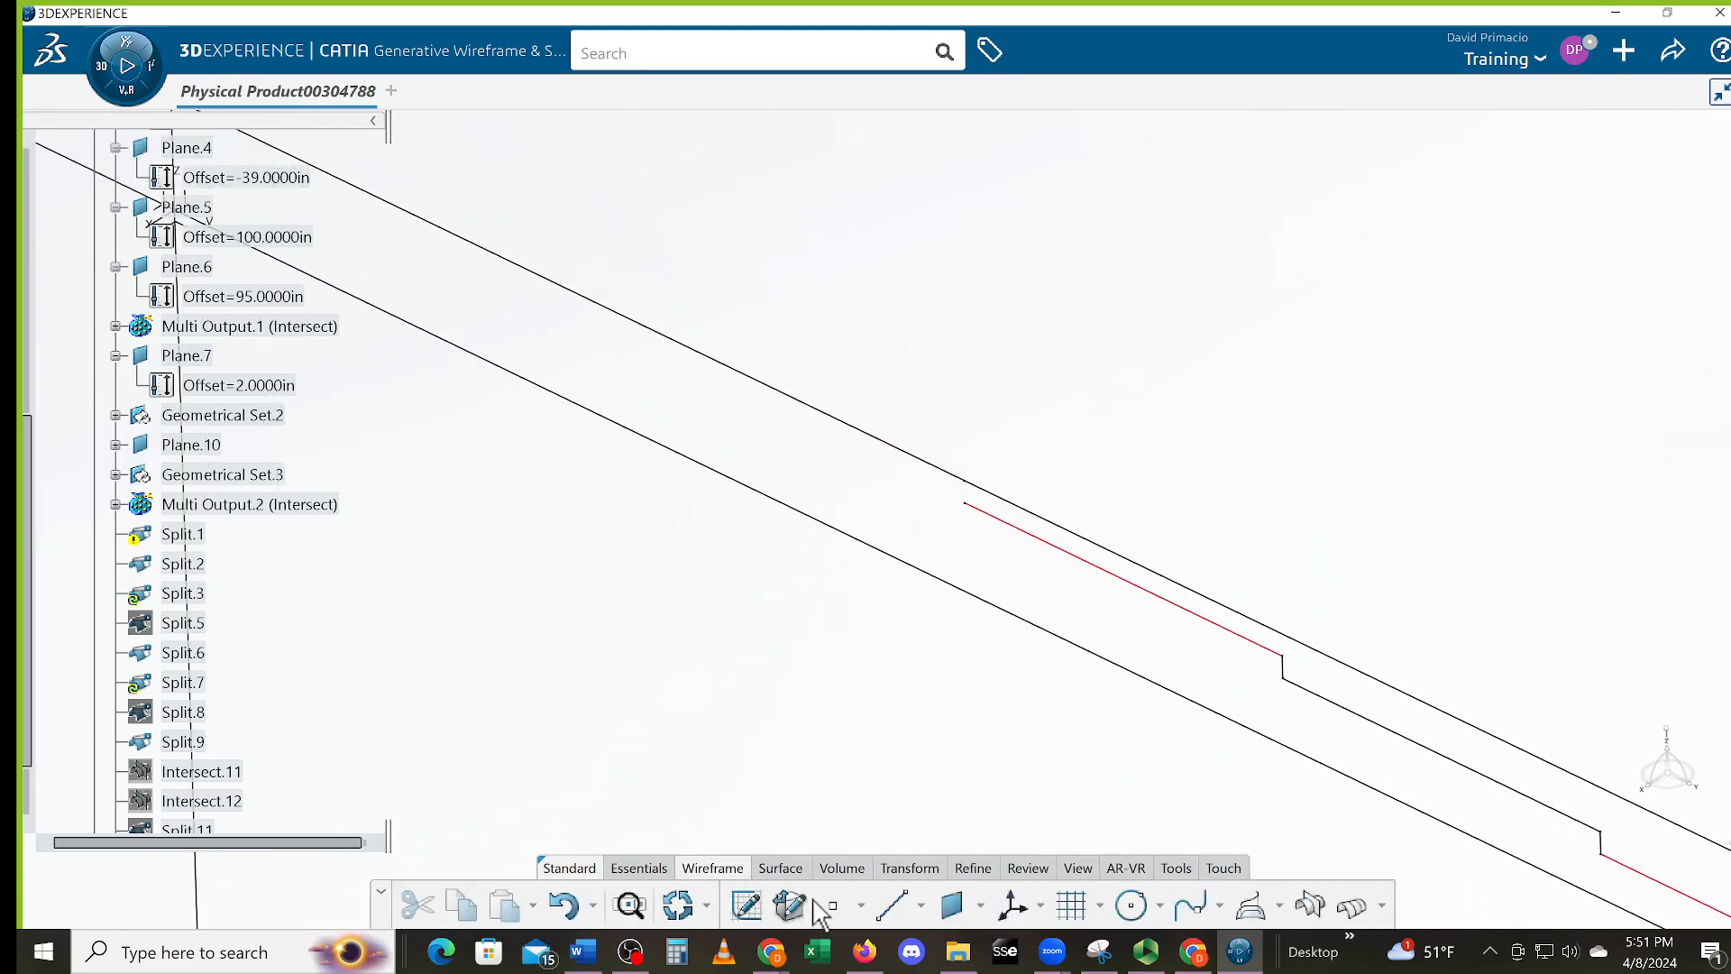
{"action": "left_click", "coordinate": [891, 904]}
{"action": "middle_click_drag", "start_coordinate": [857, 642], "coordinate": [837, 610]}
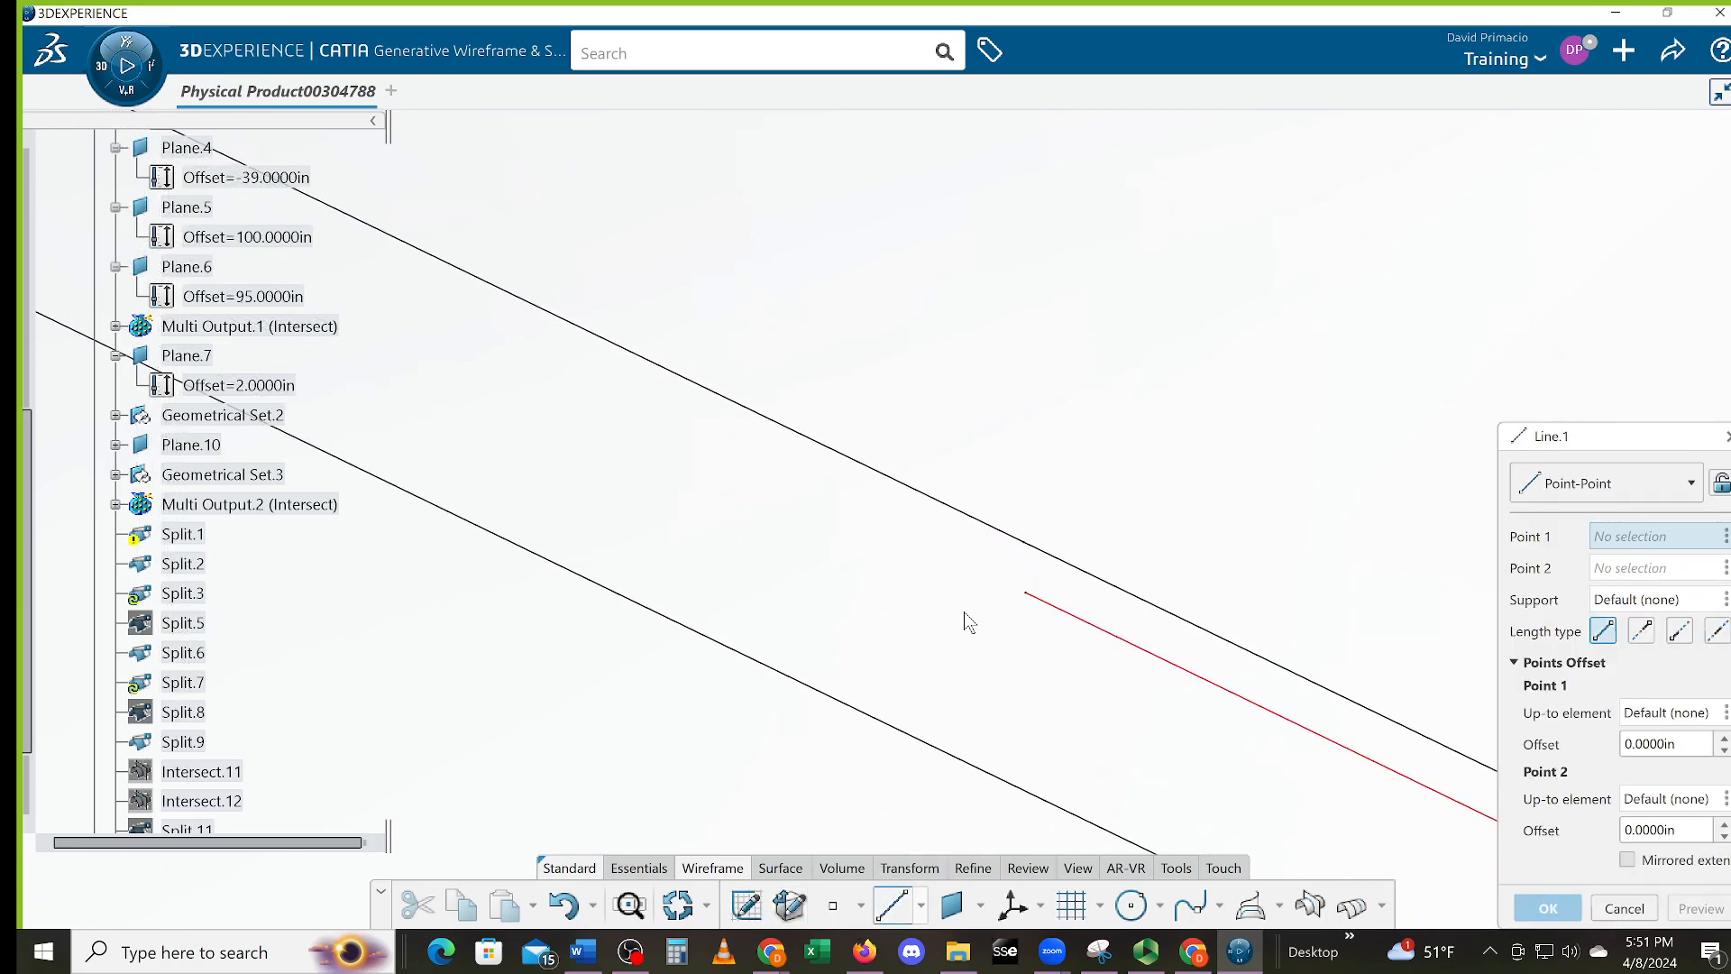
{"action": "left_click", "coordinate": [1029, 599]}
{"action": "left_click", "coordinate": [1012, 566]}
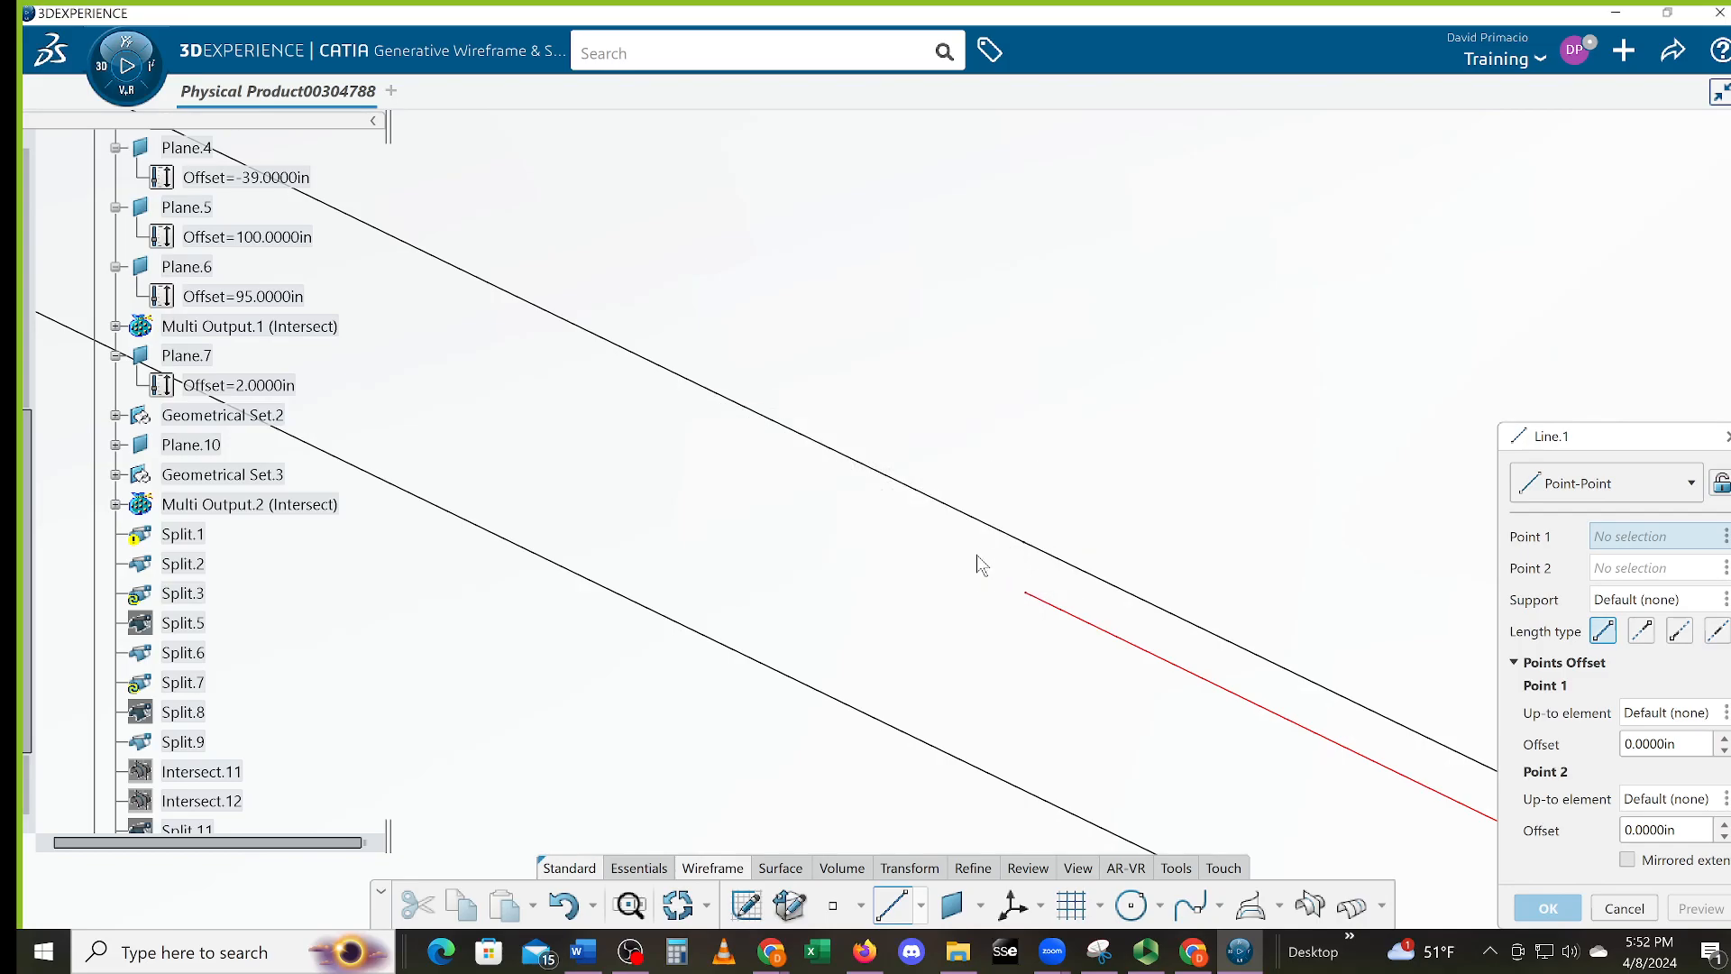
{"action": "left_click", "coordinate": [1044, 552]}
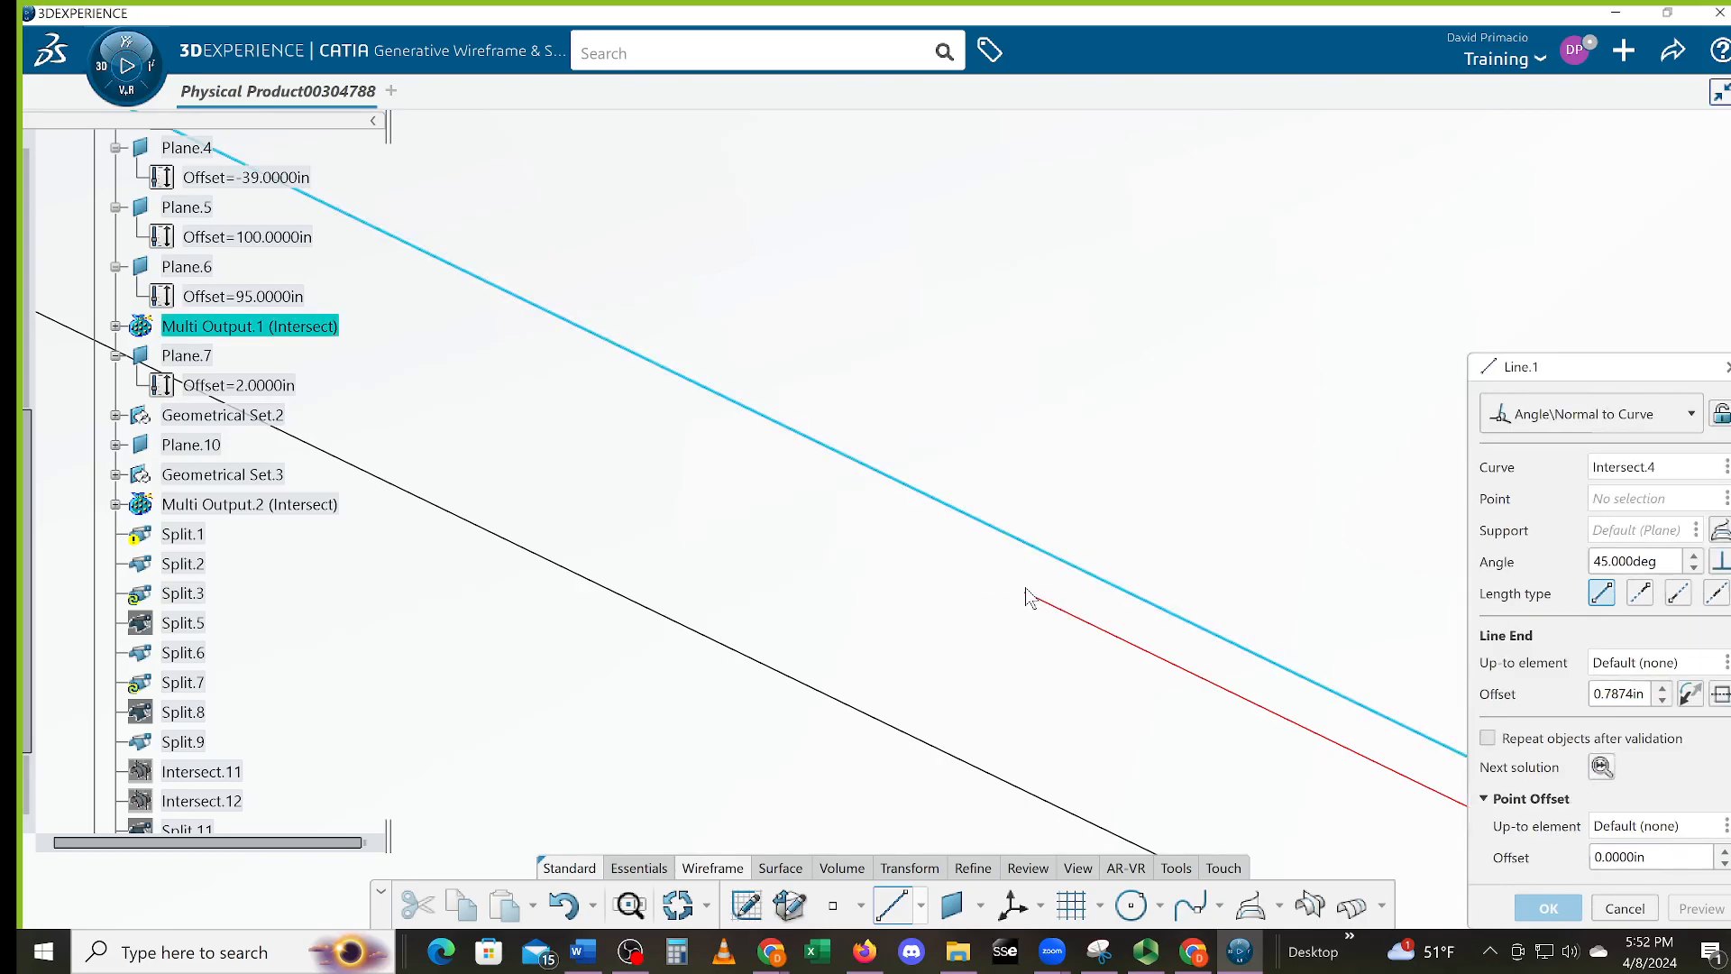
{"action": "left_click", "coordinate": [1624, 909]}
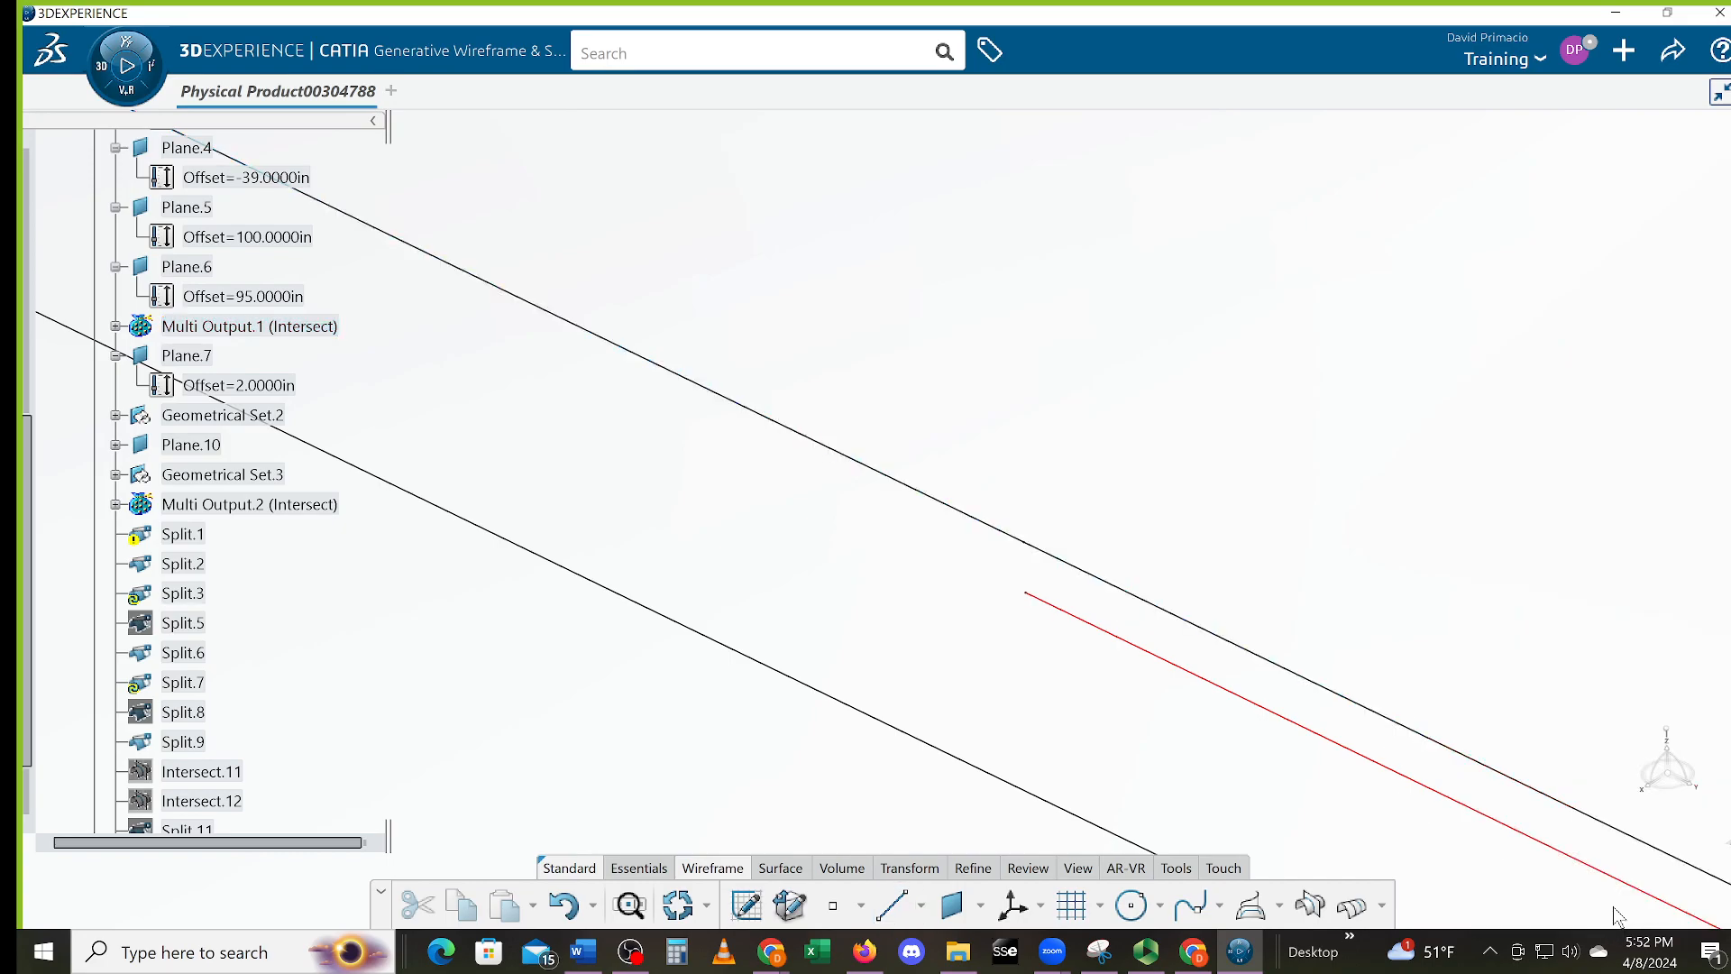
{"action": "middle_click_drag", "start_coordinate": [846, 732], "coordinate": [854, 789]}
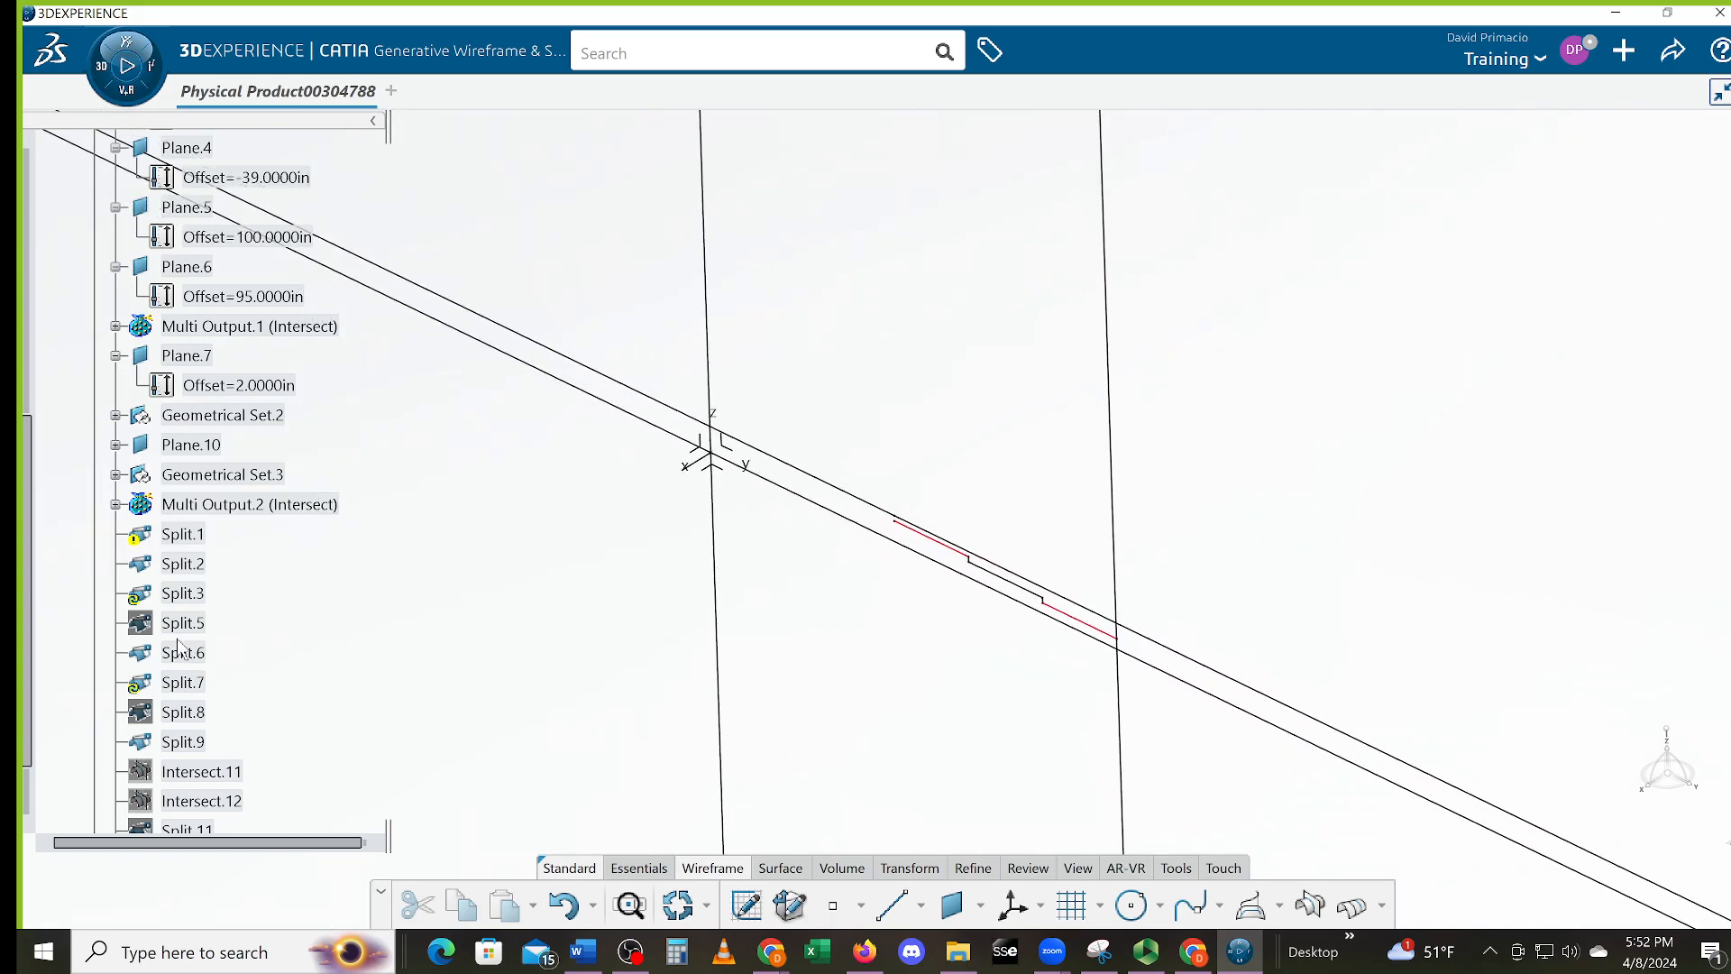
Delete the tree range Split.1 through Split.13, including Intersect.11 and Intersect.12, and confirm
{"action": "left_click", "coordinate": [191, 535]}
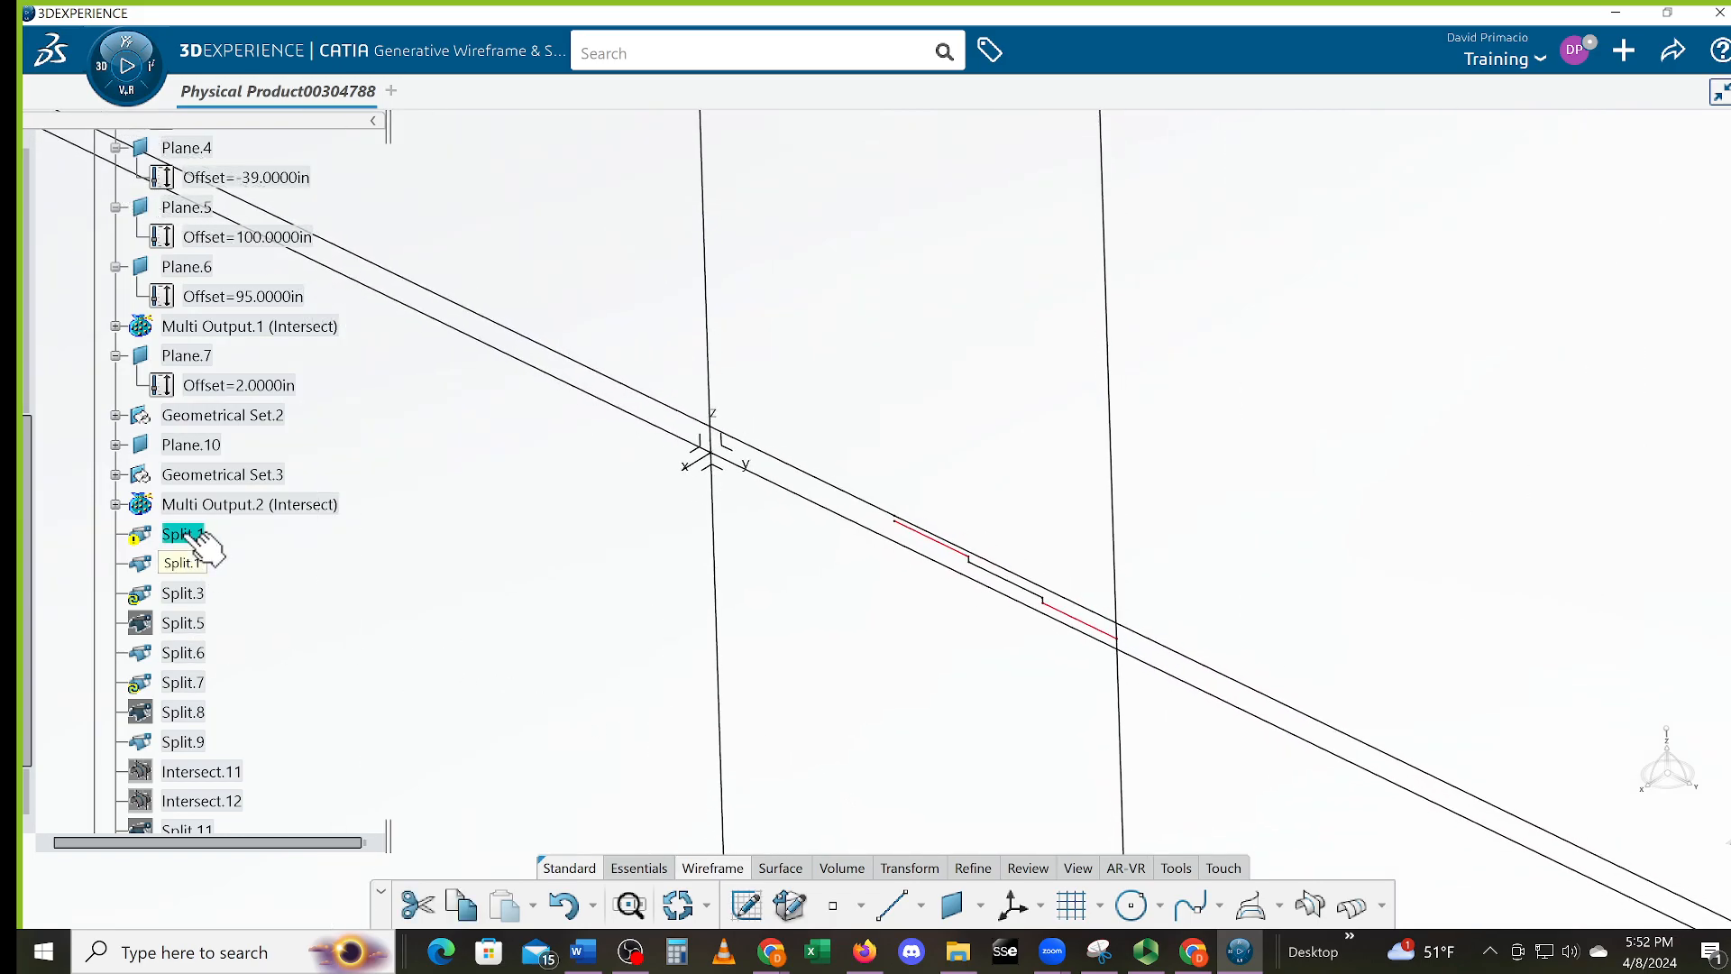
{"action": "scroll", "coordinate": [285, 675], "scroll_direction": "down", "scroll_amount": 3}
{"action": "scroll", "coordinate": [285, 674], "scroll_direction": "up", "scroll_amount": 2}
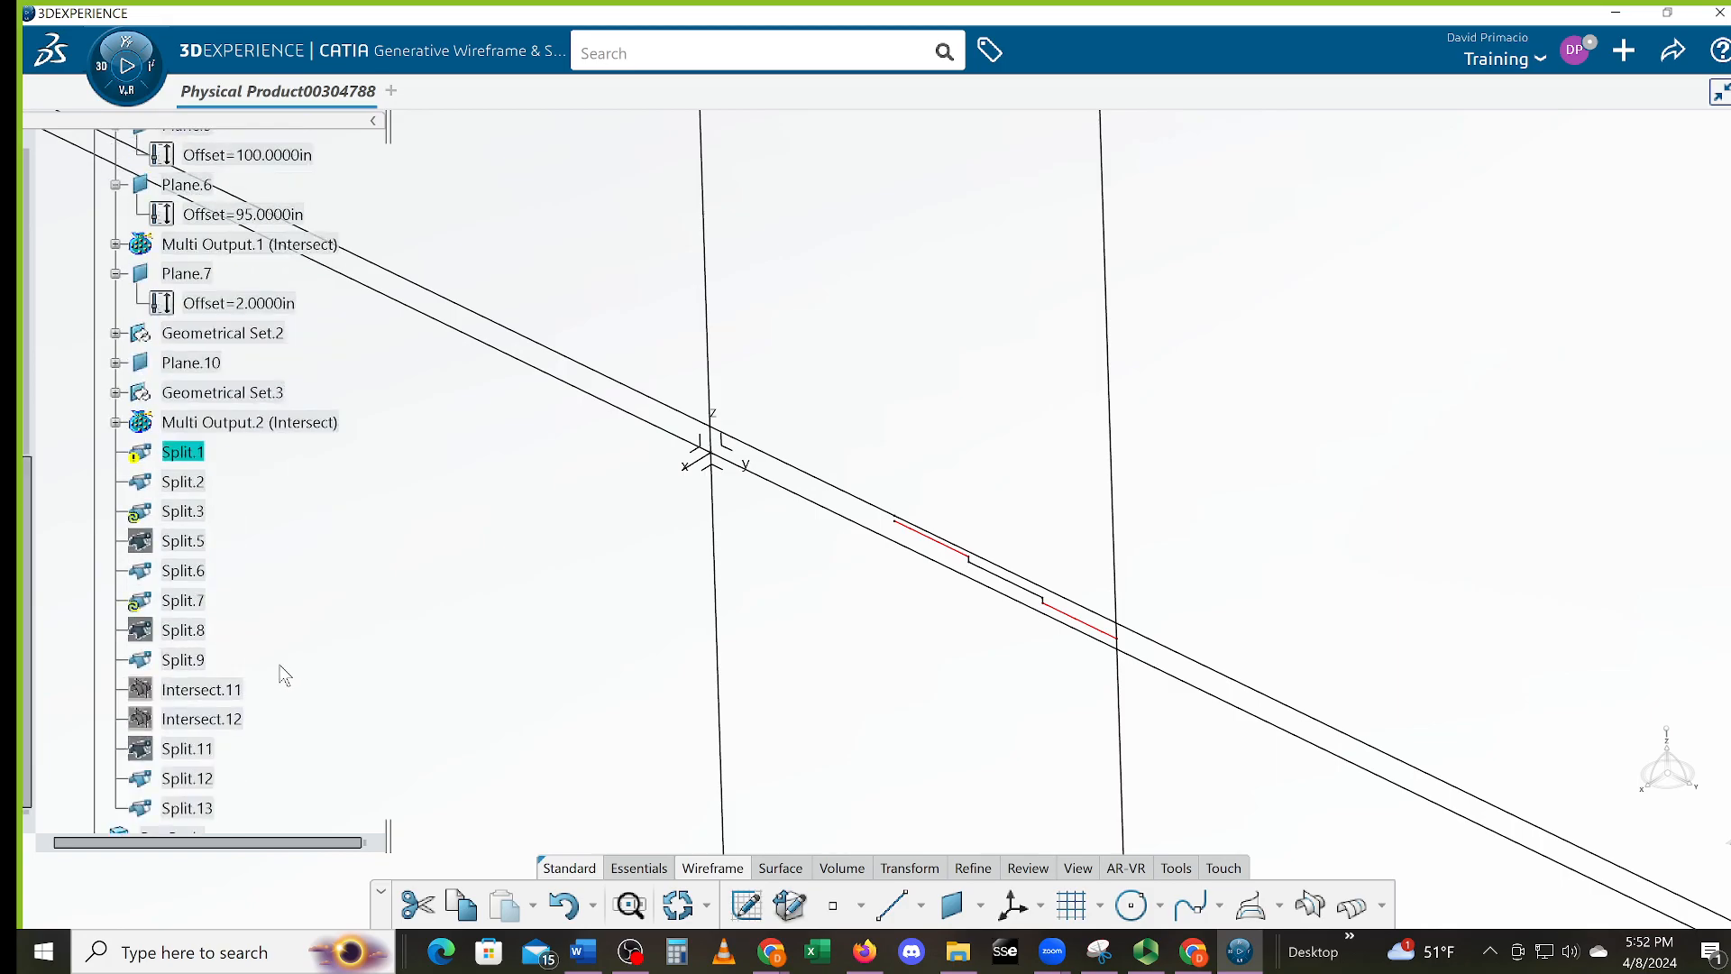
{"action": "left_click", "coordinate": [217, 806], "text": "shift"}
{"action": "key", "text": "Delete"}
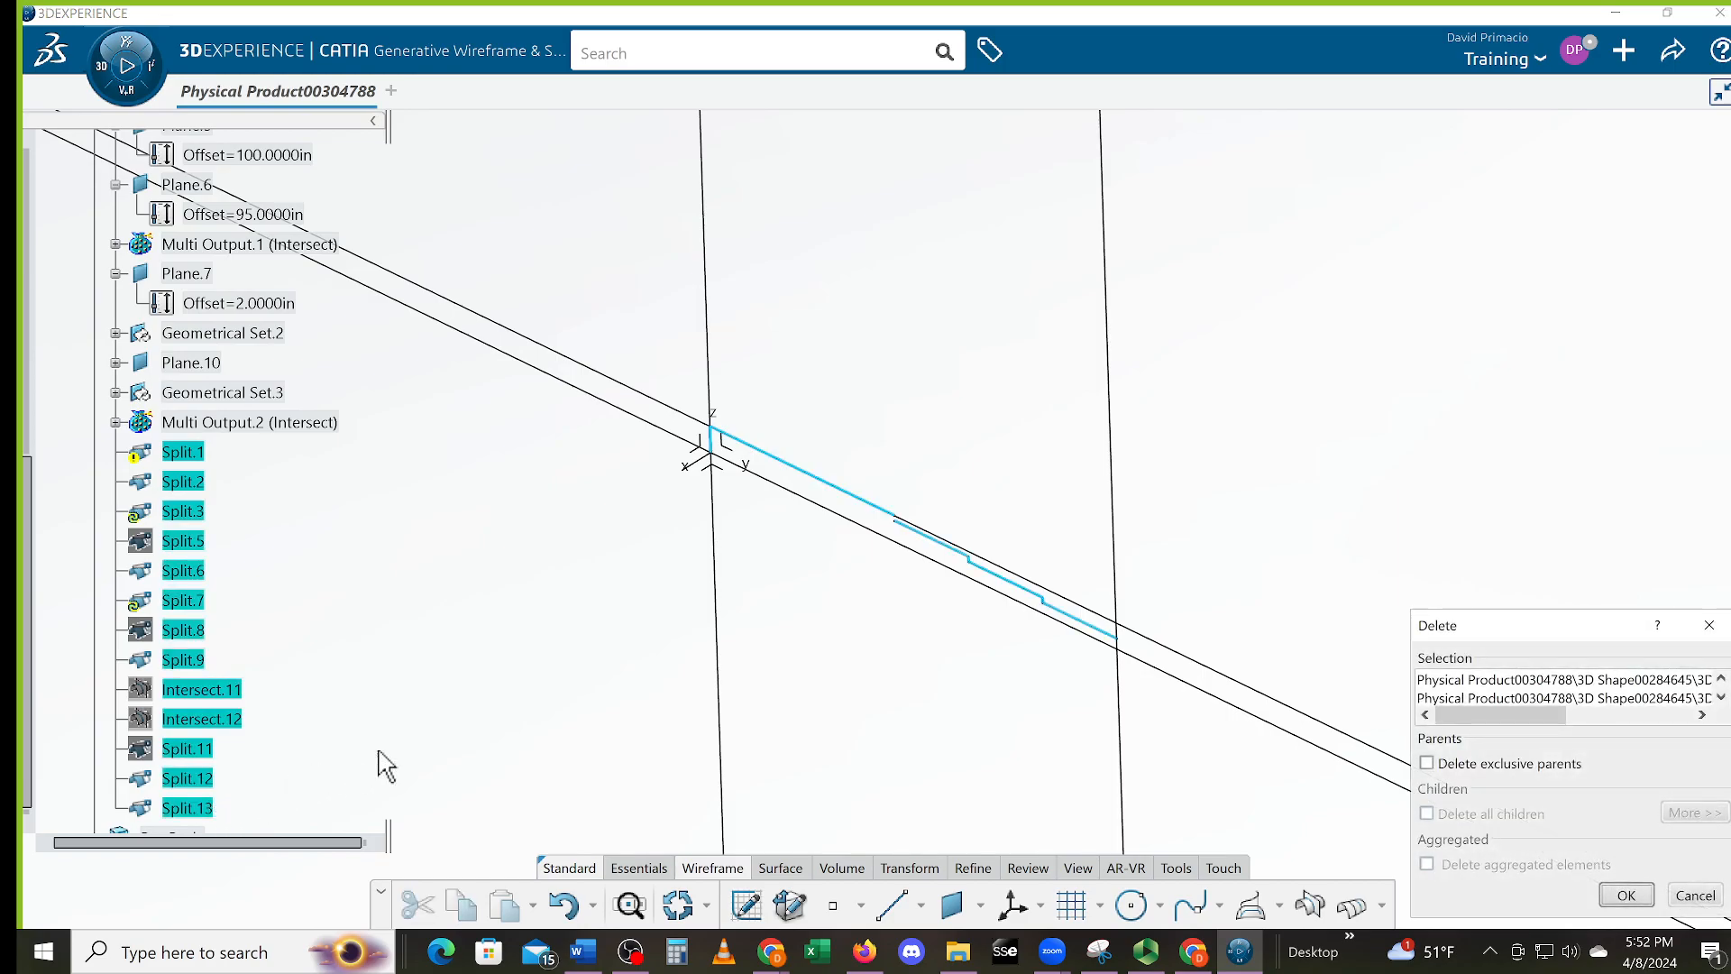
{"action": "left_click", "coordinate": [1629, 898]}
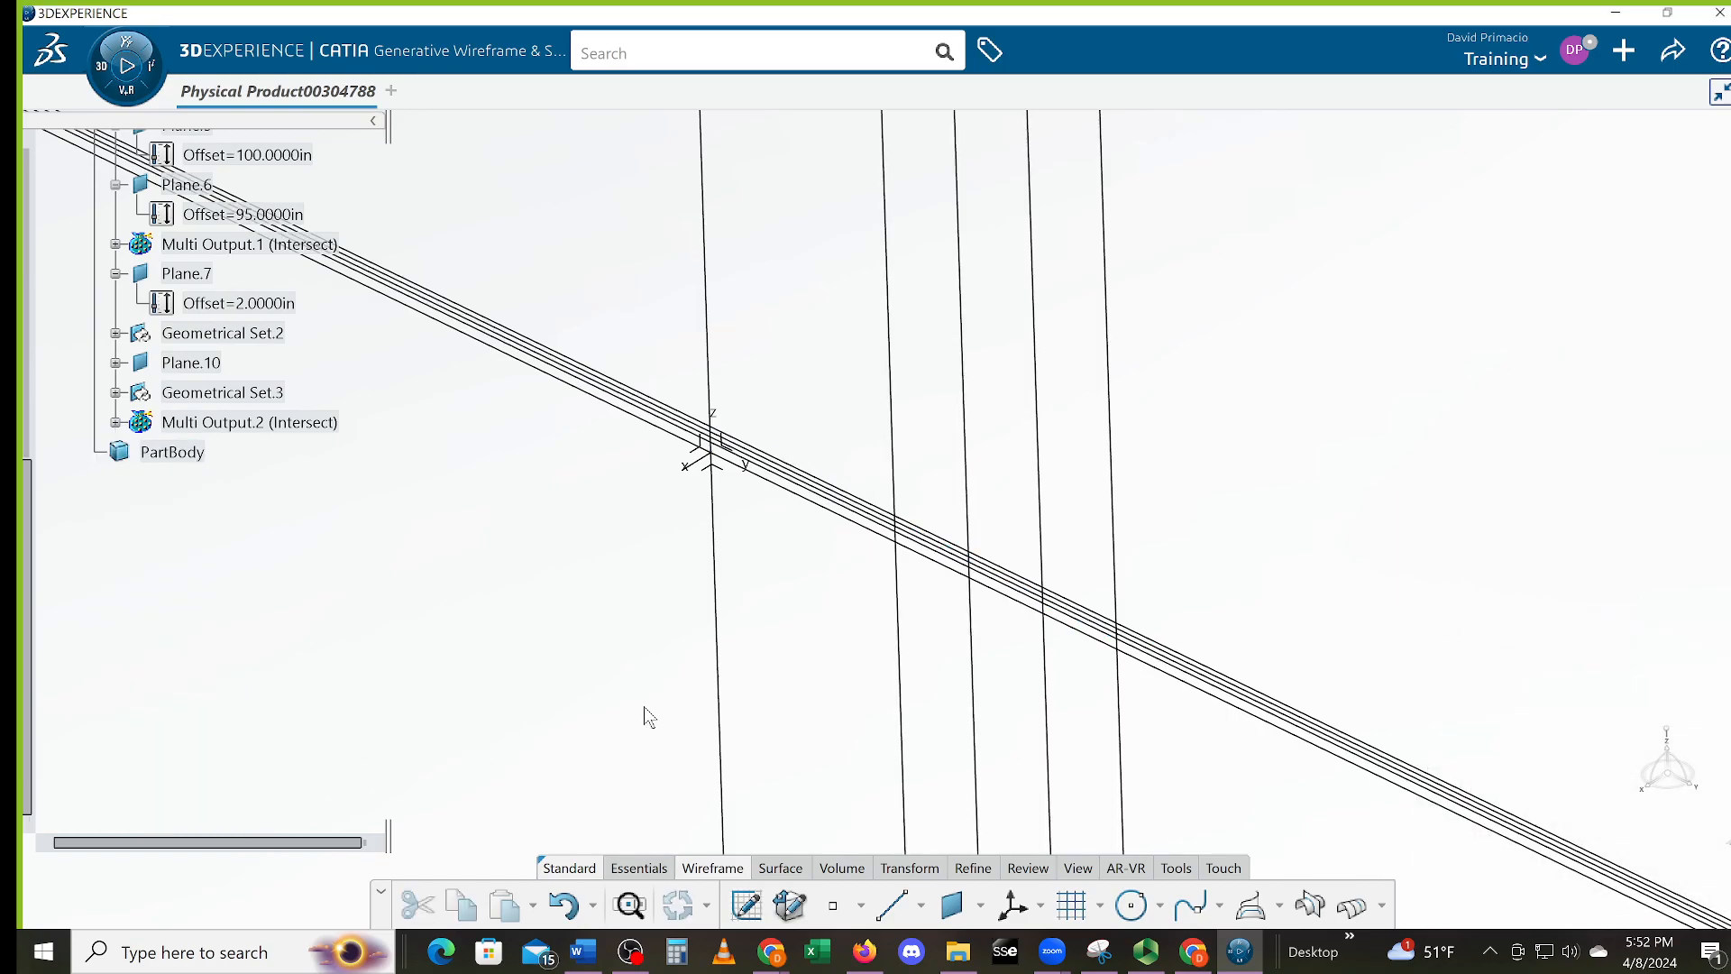
Centre the remaining lines, then select Multi Output.2 and rotate the view to inspect its intersections
{"action": "middle_click_drag", "start_coordinate": [383, 579], "coordinate": [314, 536]}
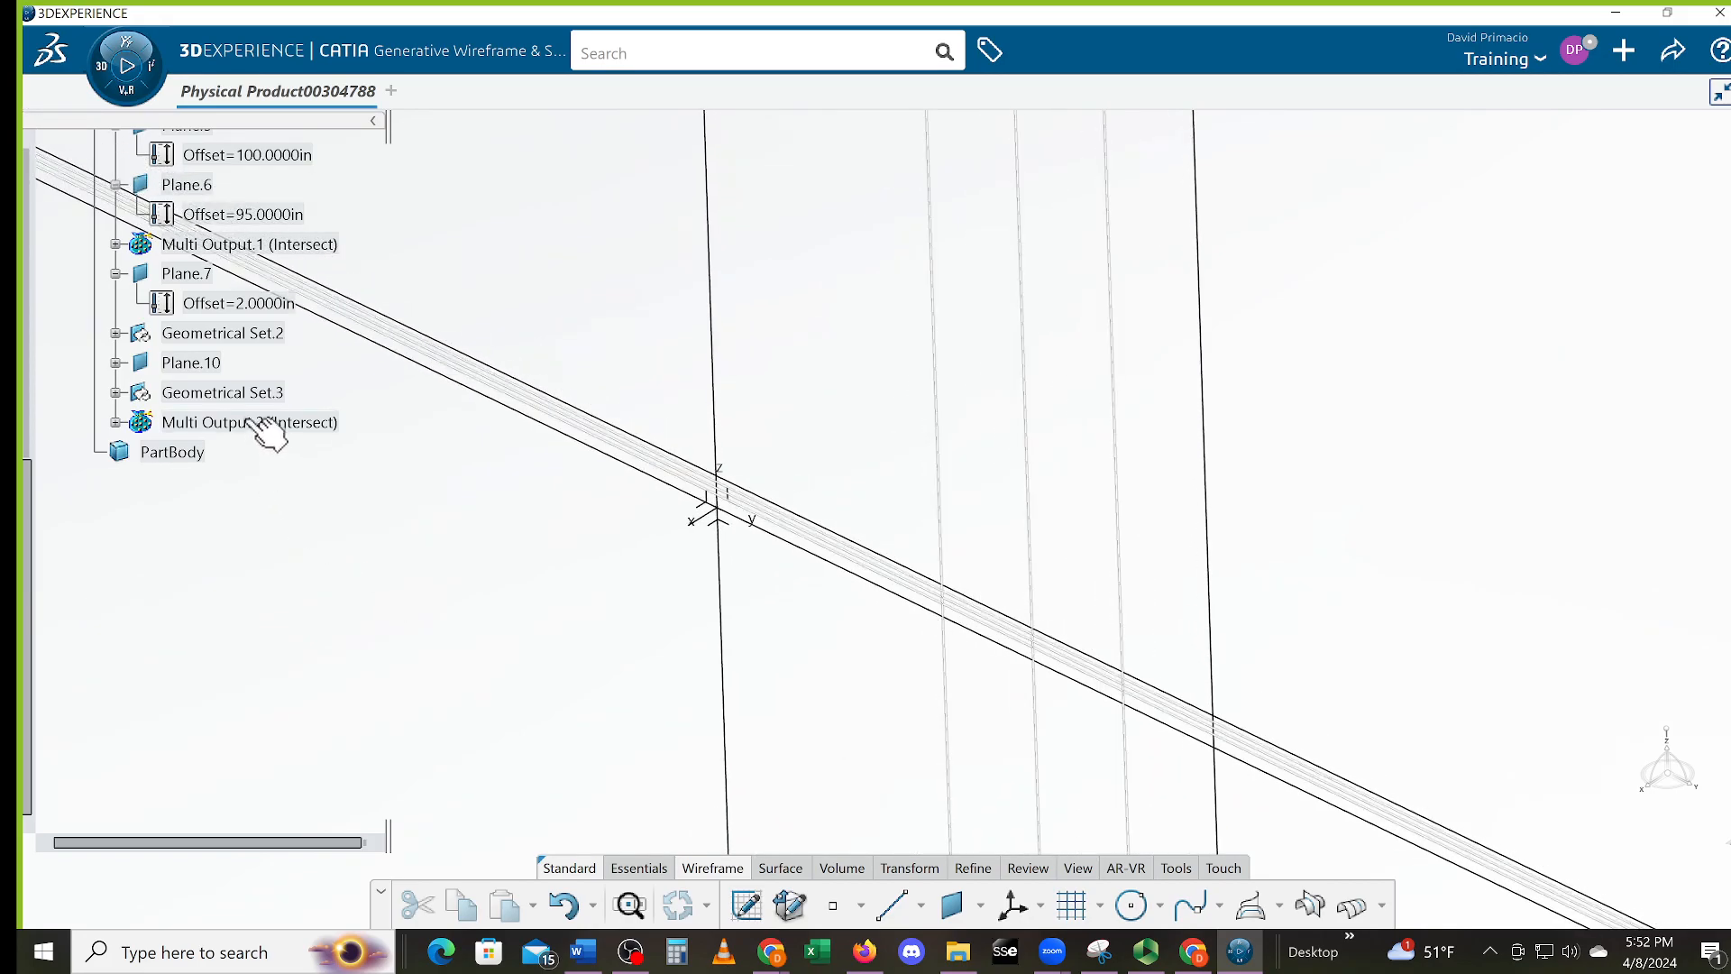
{"action": "middle_click_drag", "start_coordinate": [676, 692], "coordinate": [787, 642]}
{"action": "middle_click_drag", "start_coordinate": [1151, 741], "coordinate": [1036, 629]}
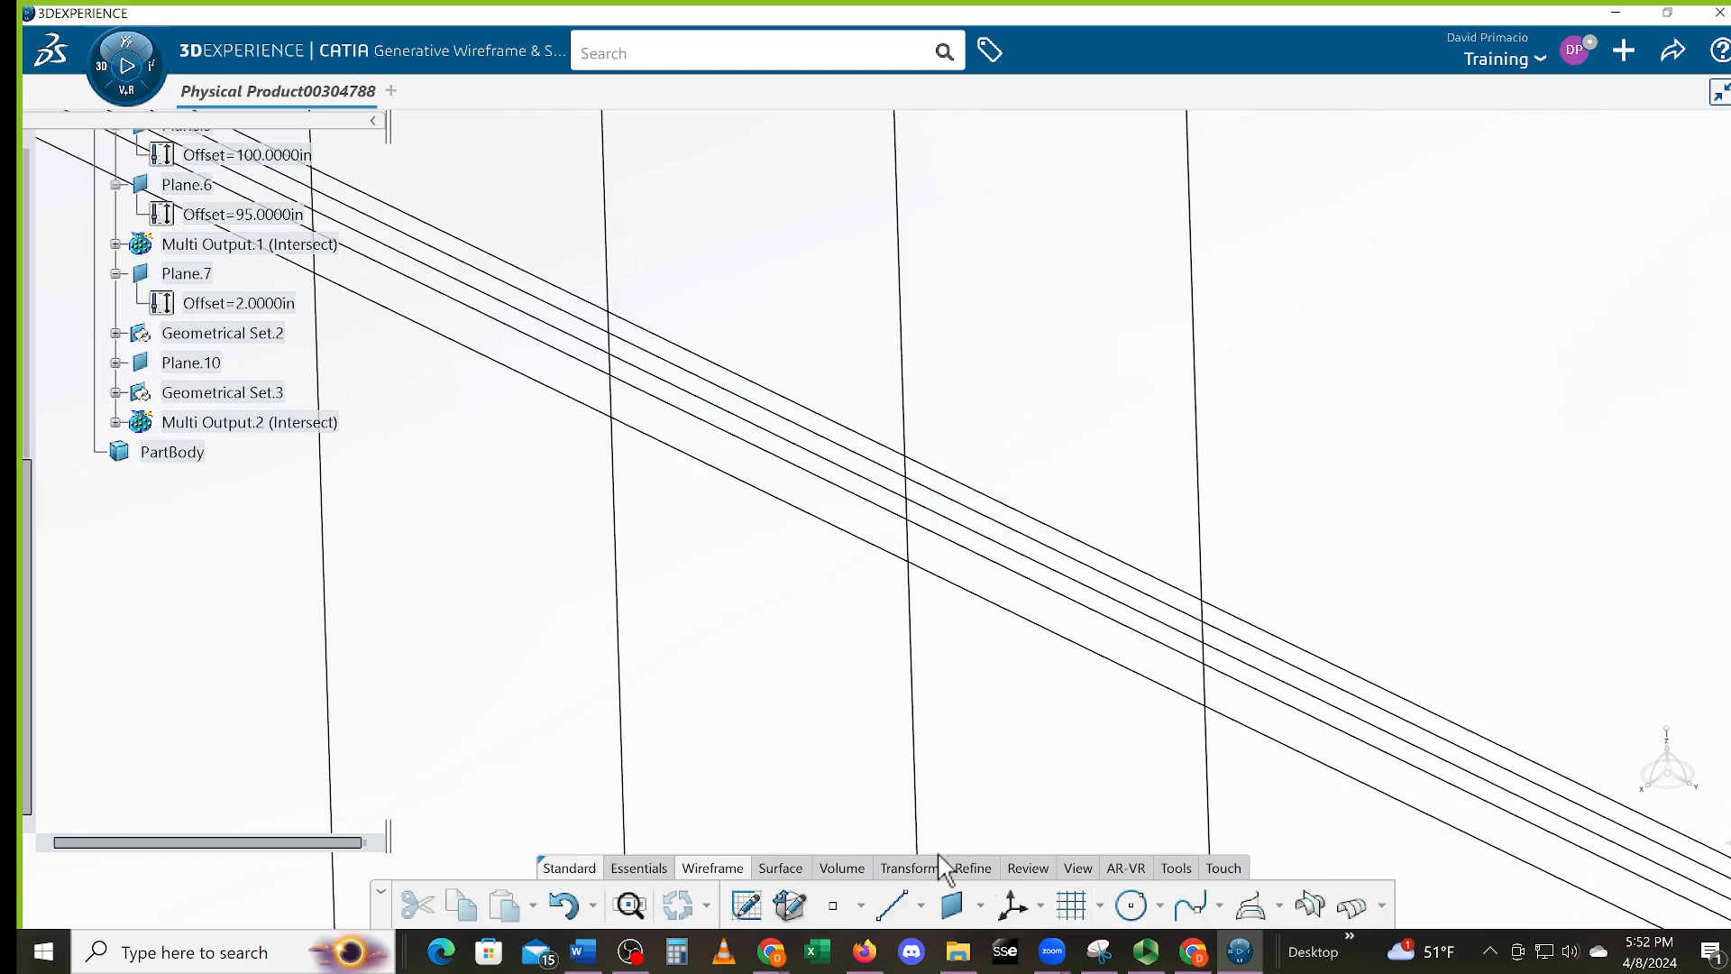
{"action": "left_click", "coordinate": [790, 871]}
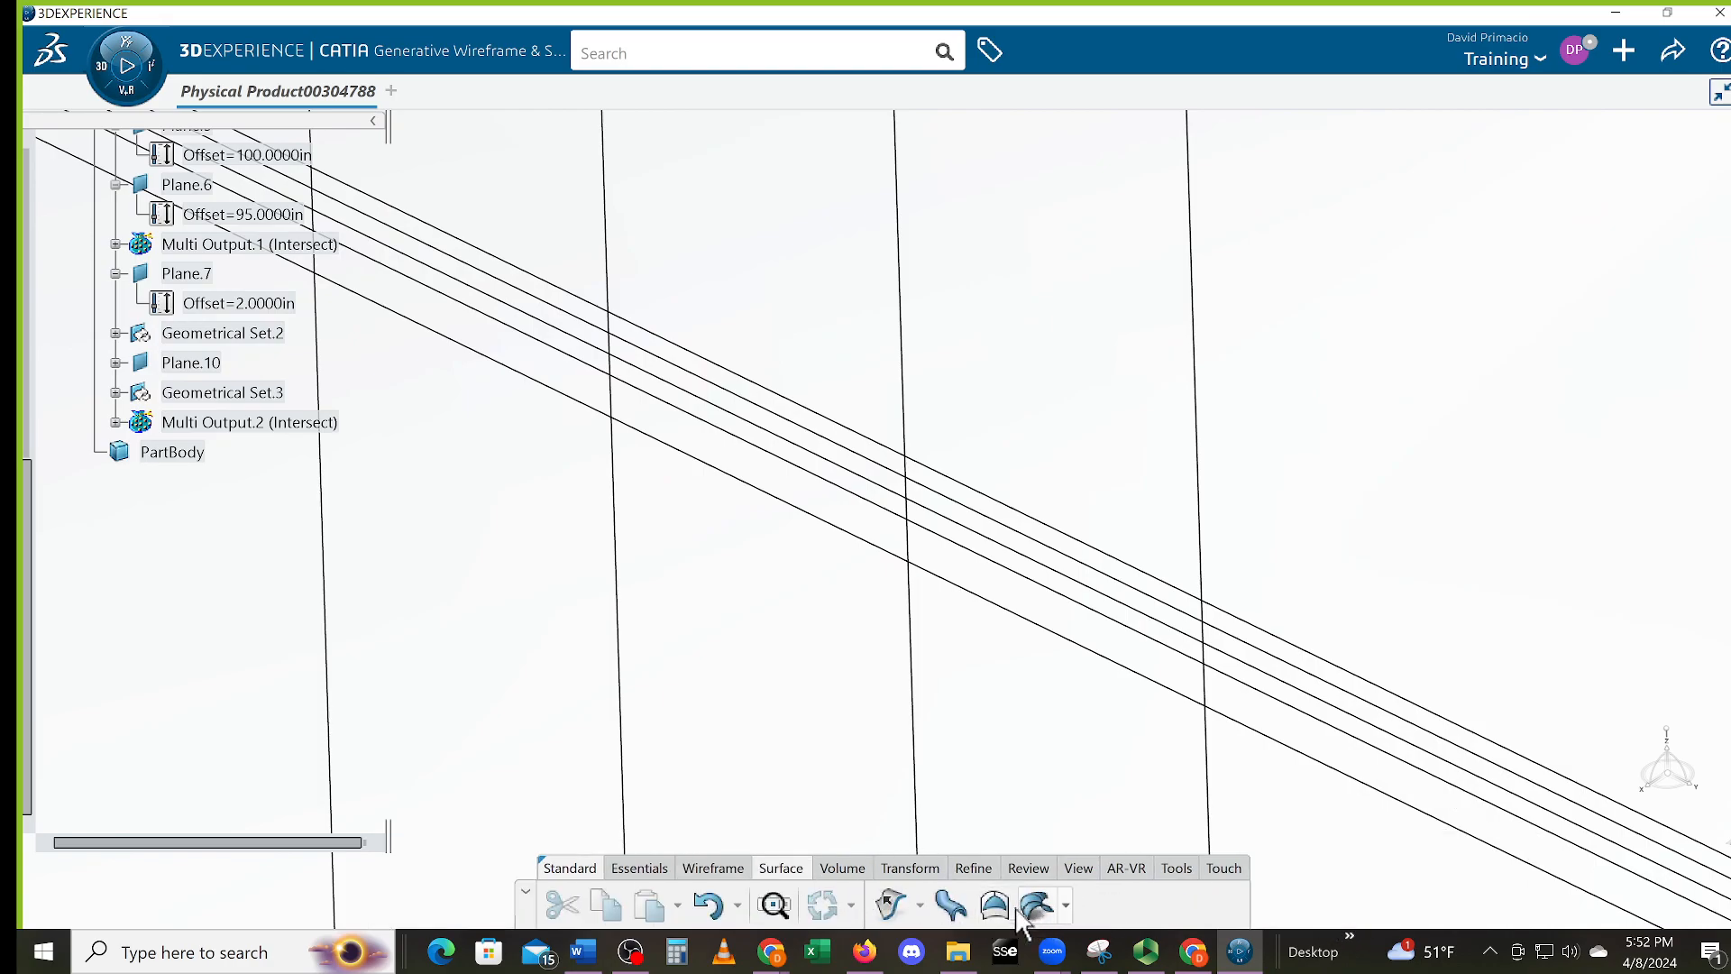
{"action": "left_click", "coordinate": [851, 871]}
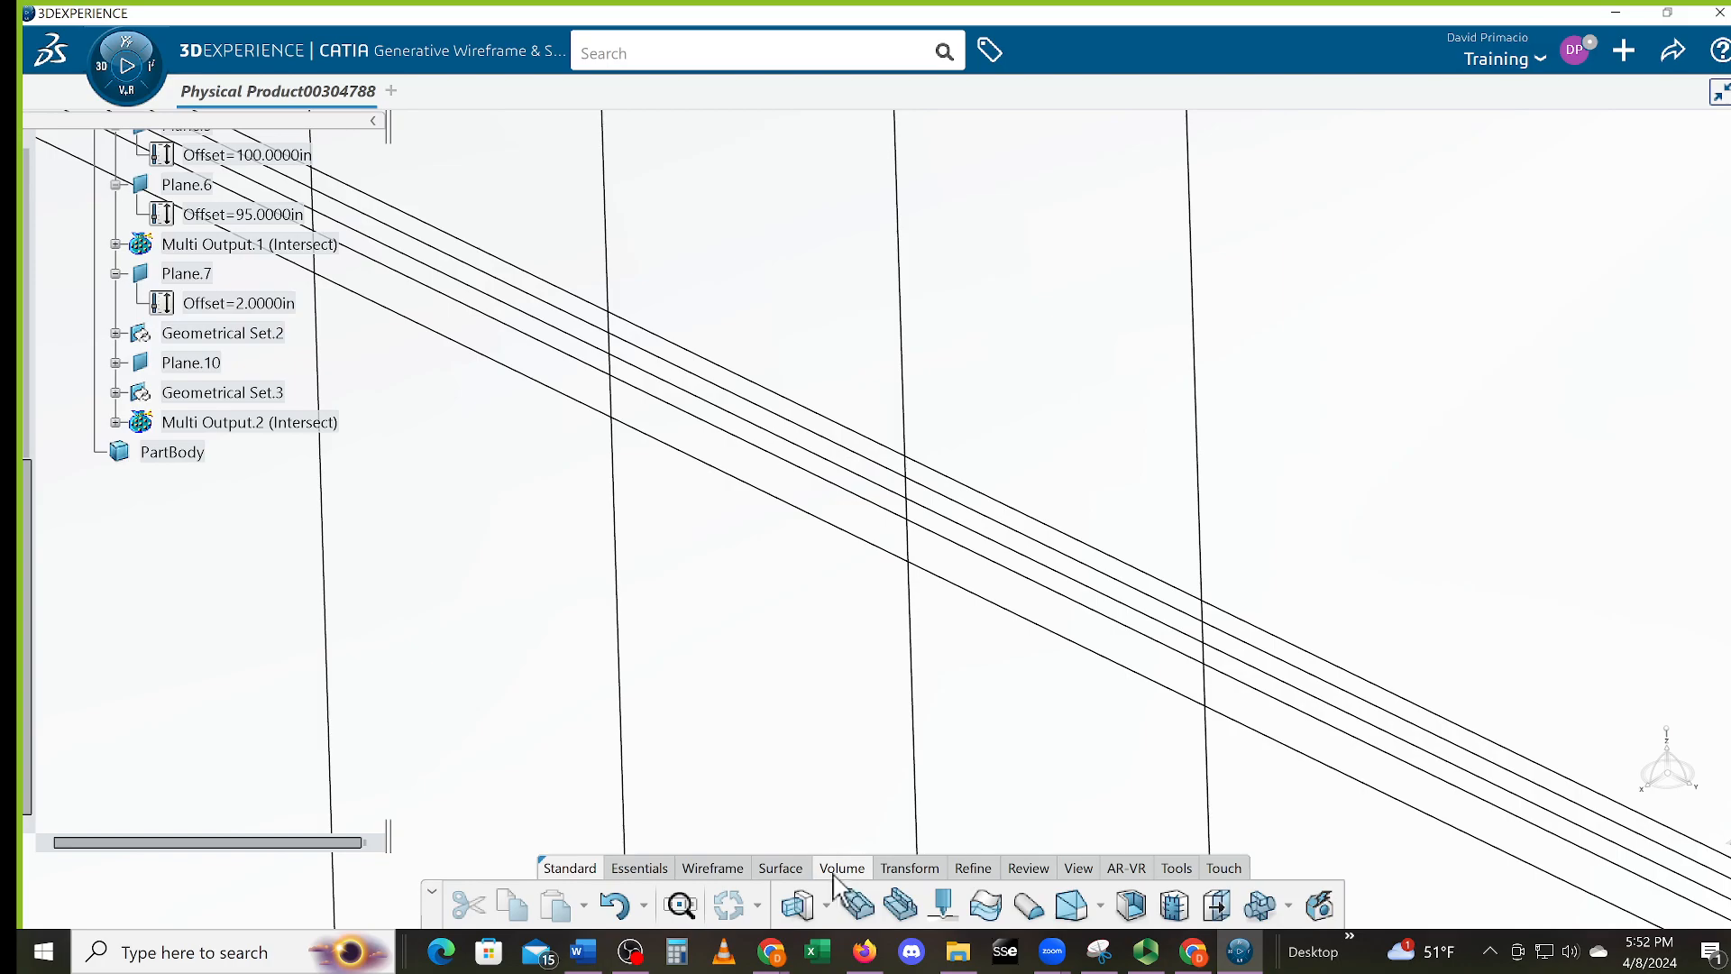
{"action": "left_click", "coordinate": [910, 869]}
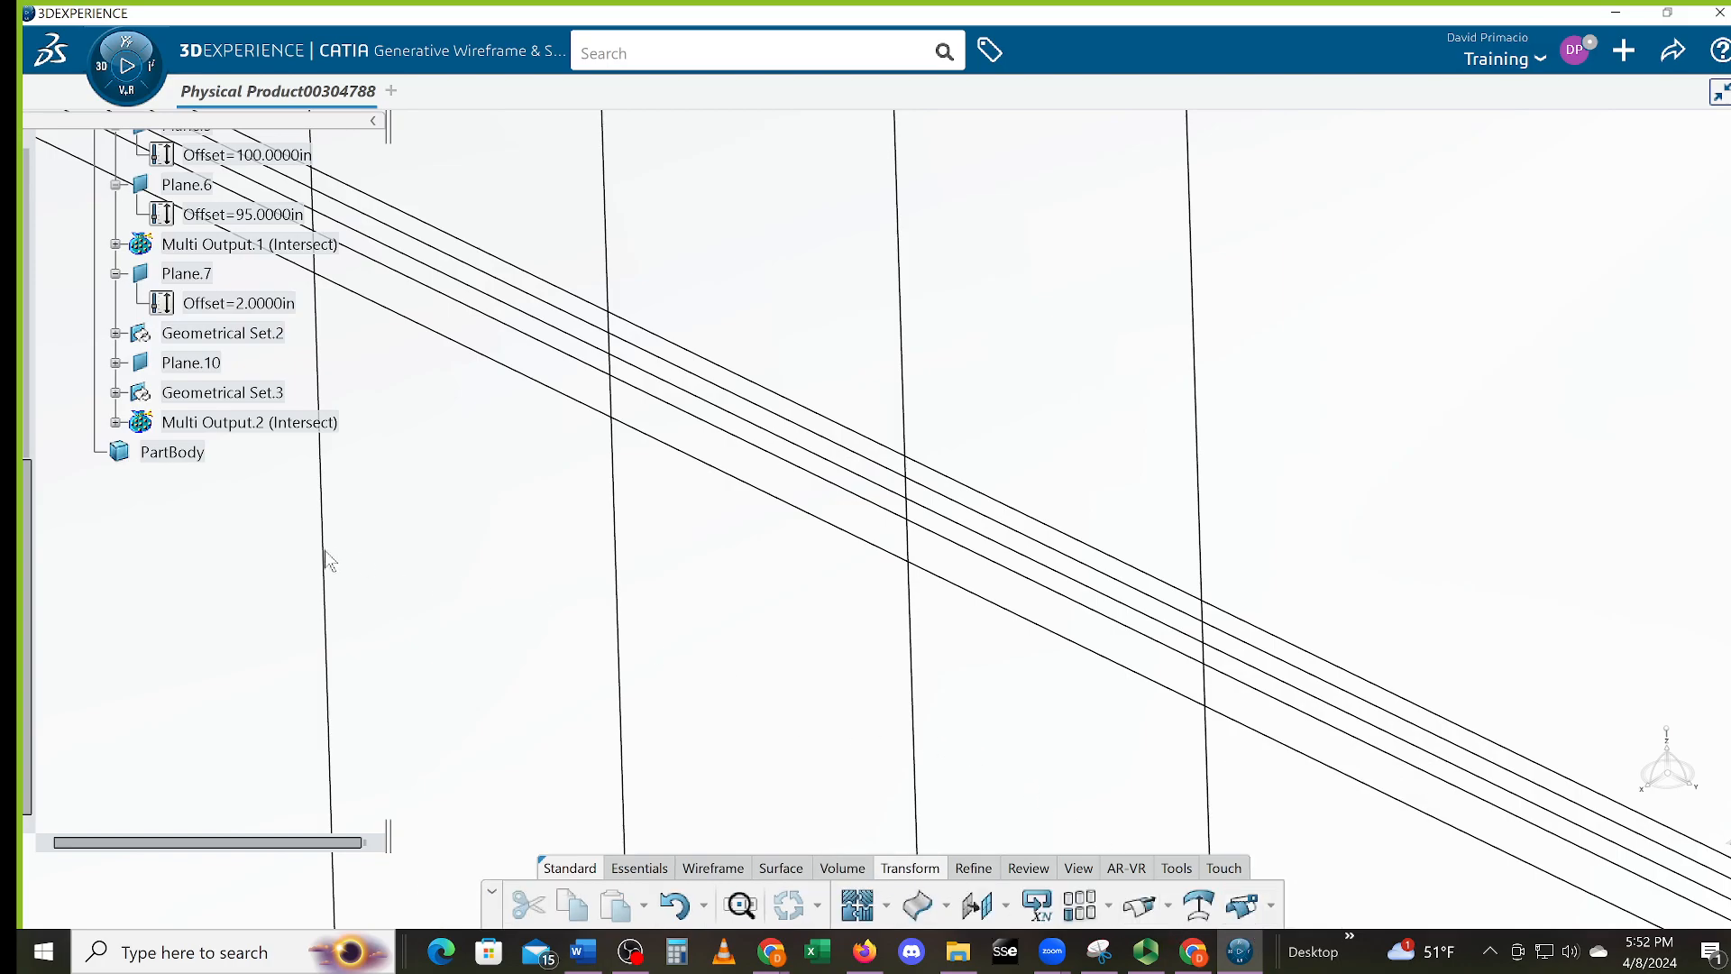
{"action": "left_click", "coordinate": [247, 423]}
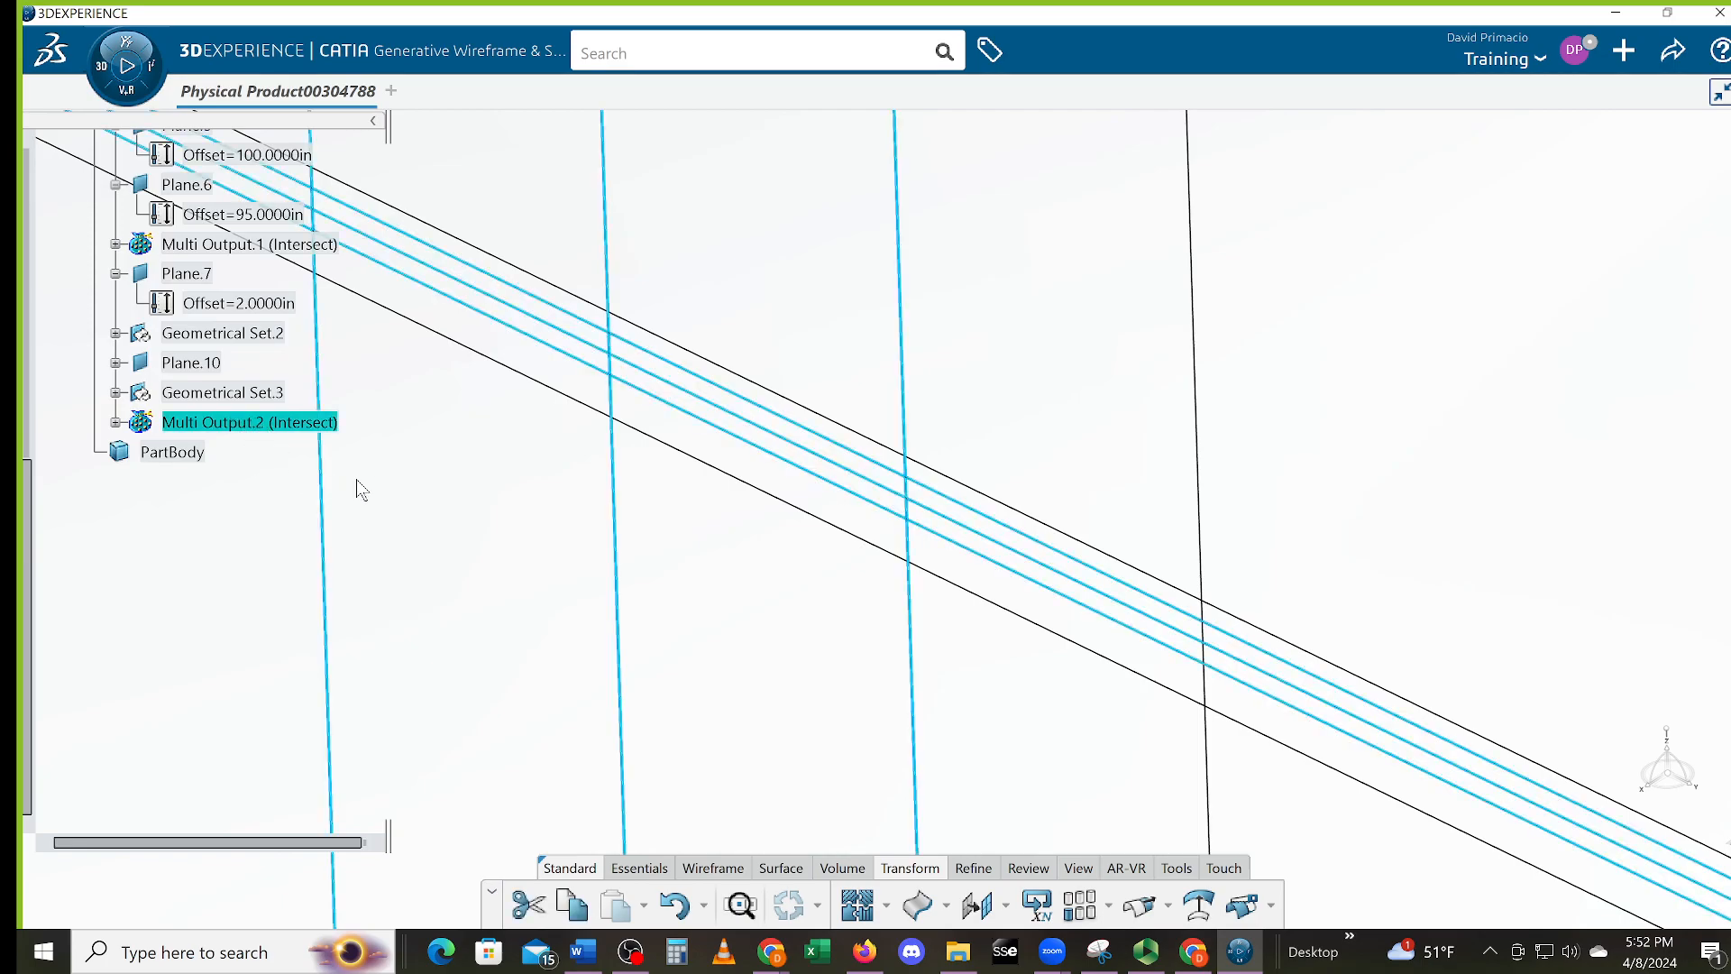
{"action": "mouse_move", "coordinate": [433, 456]}
{"action": "middle_mouse_down"}
{"action": "mouse_move", "coordinate": [676, 537]}
{"action": "mouse_move", "coordinate": [711, 560]}
{"action": "mouse_move", "coordinate": [711, 587]}
{"action": "mouse_move", "coordinate": [217, 487]}
{"action": "middle_mouse_up"}
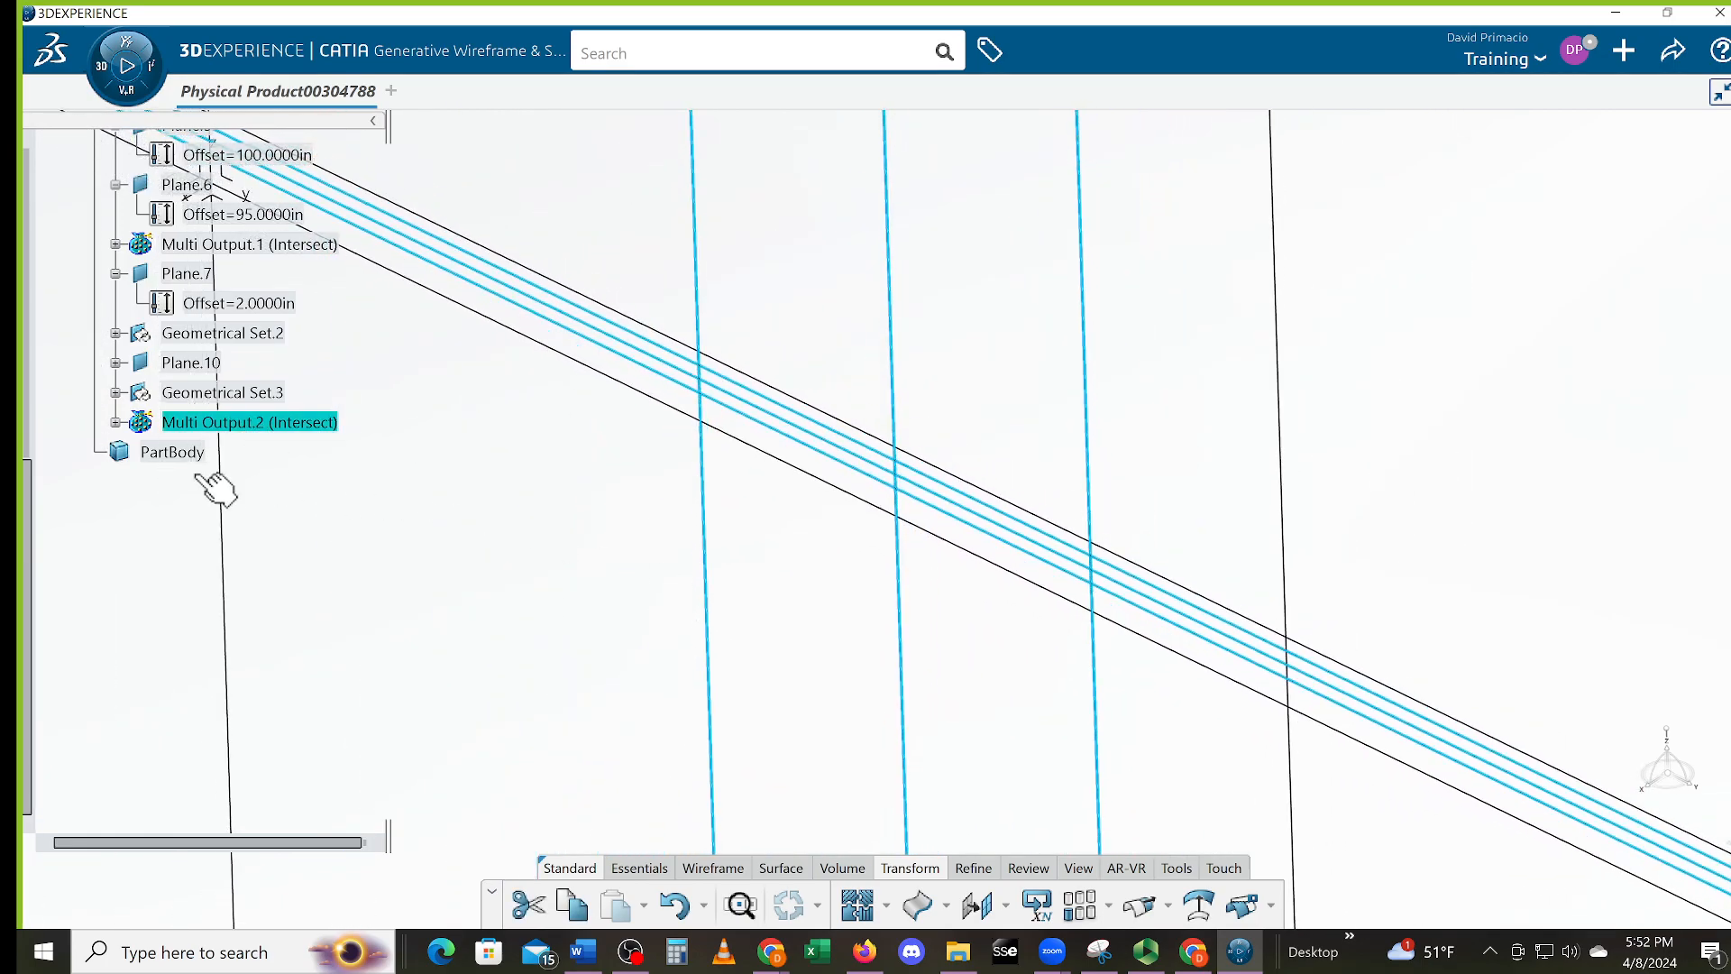
Expand Multi Output.2 to list Intersect.5–Intersect.10, highlight both Multi Outputs, and show the Split/Trim/Disconnect options
{"action": "left_click", "coordinate": [115, 422]}
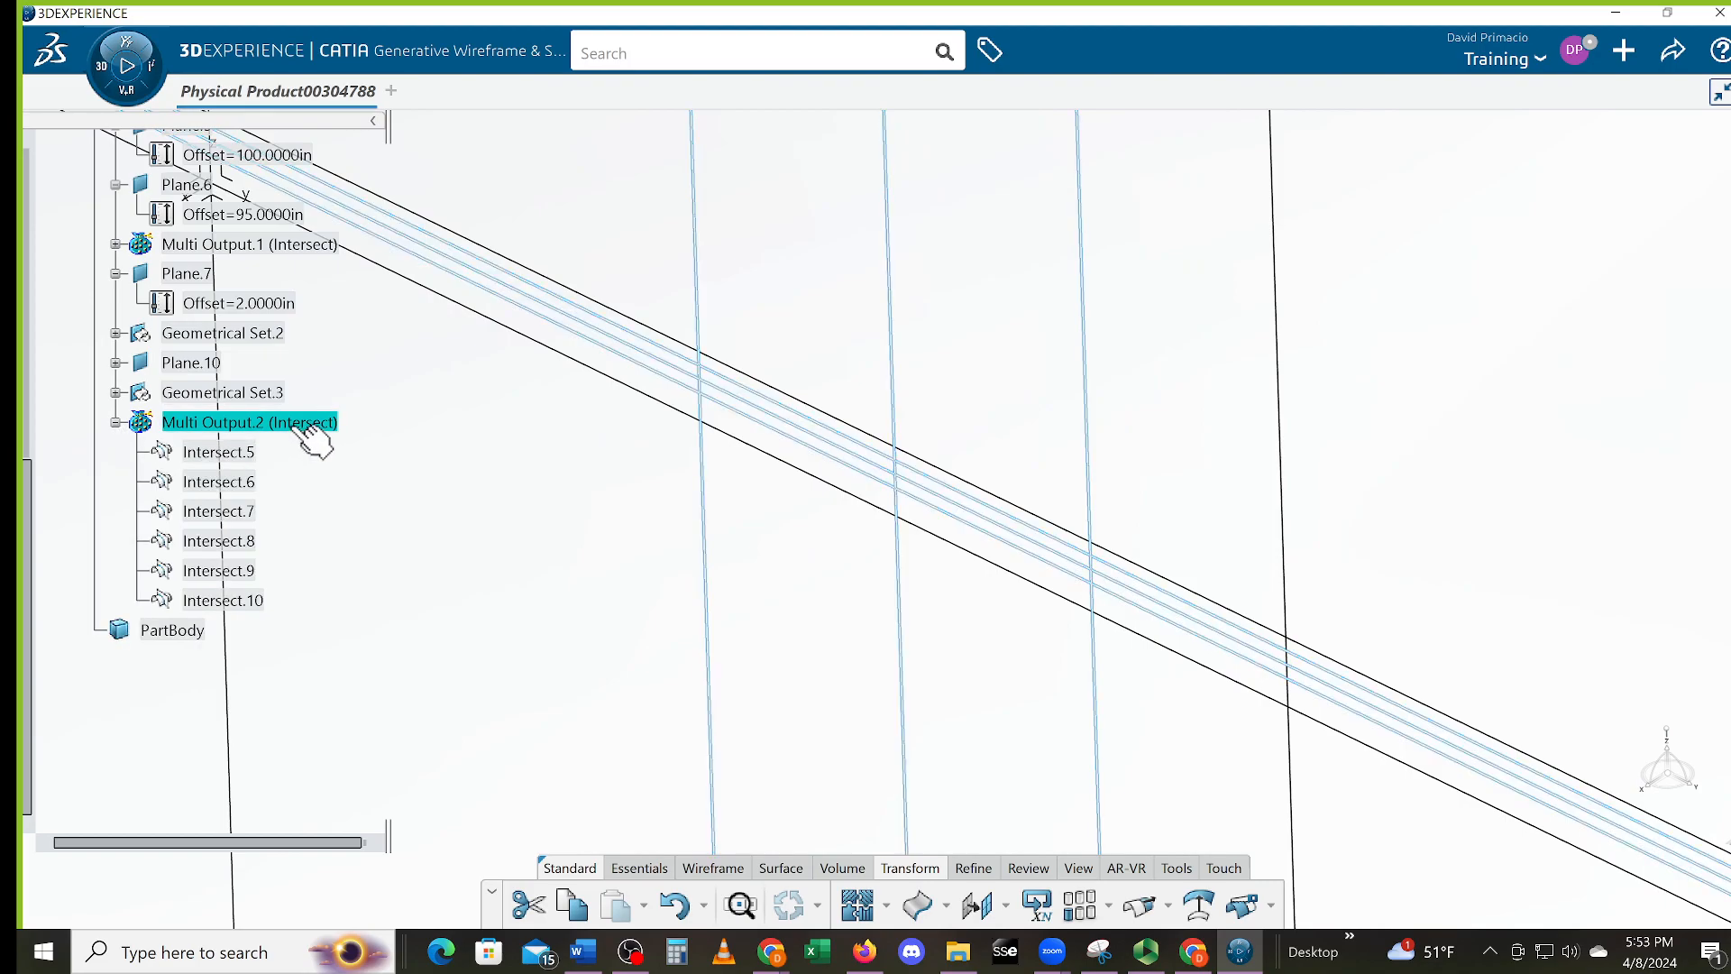
{"action": "scroll", "coordinate": [129, 352], "scroll_direction": "up", "scroll_amount": 1}
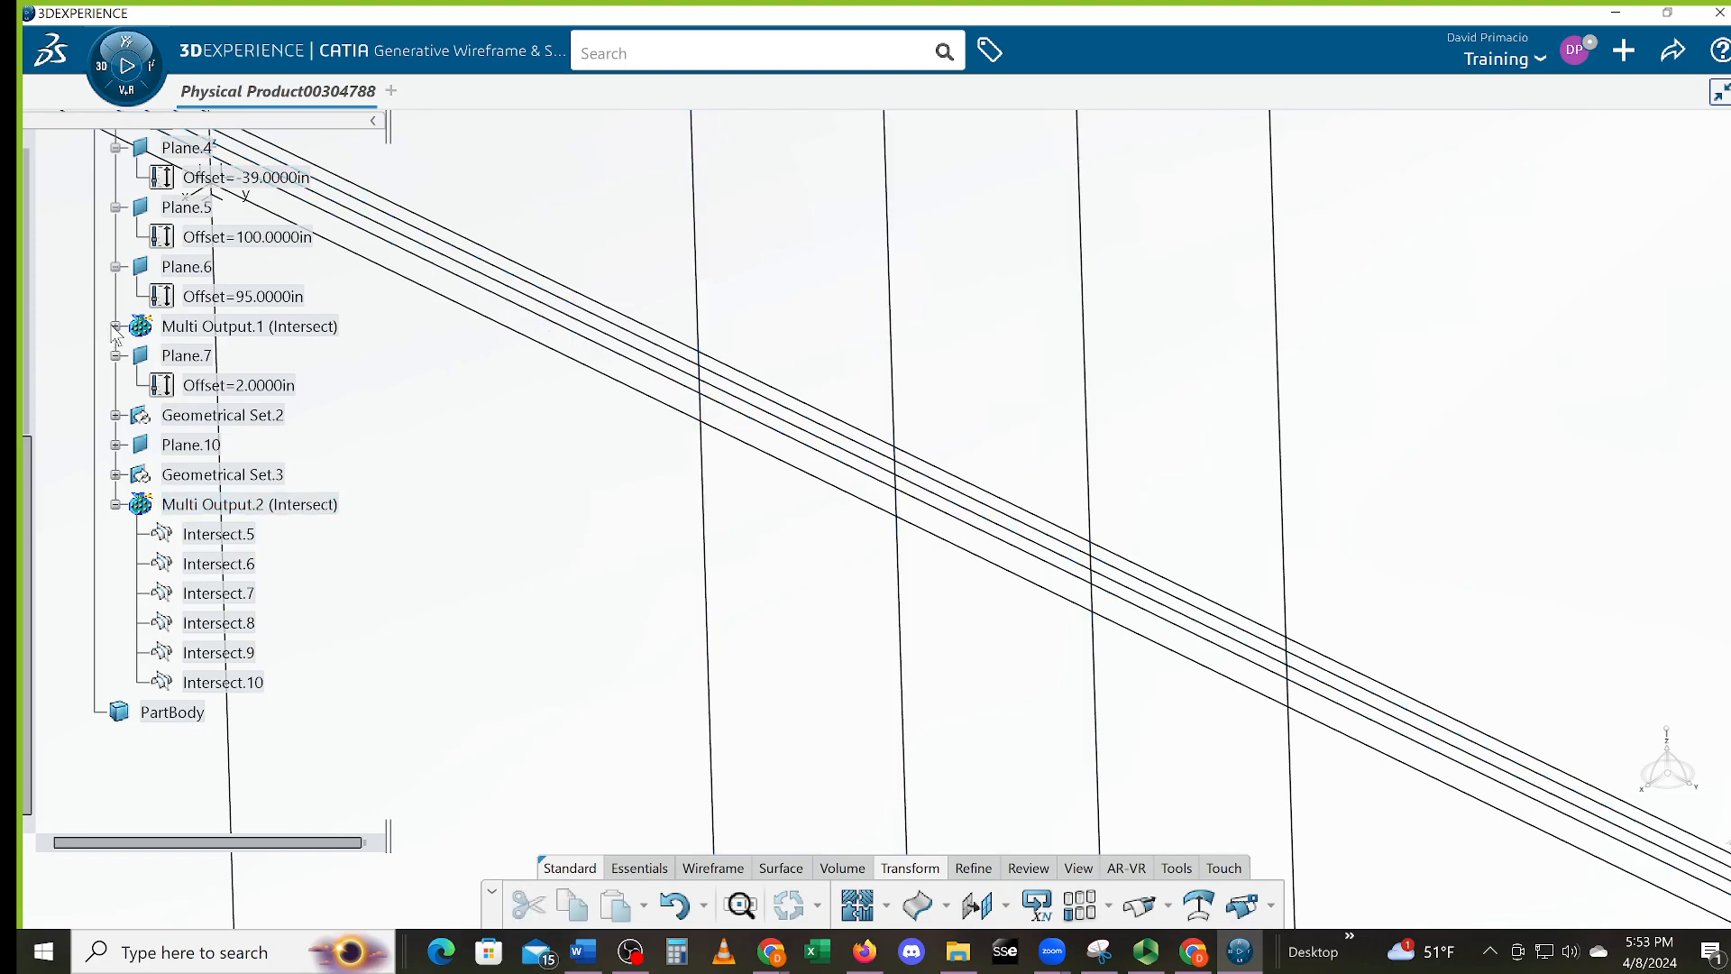
{"action": "left_click", "coordinate": [173, 326]}
{"action": "middle_click_drag", "start_coordinate": [470, 479], "coordinate": [618, 573]}
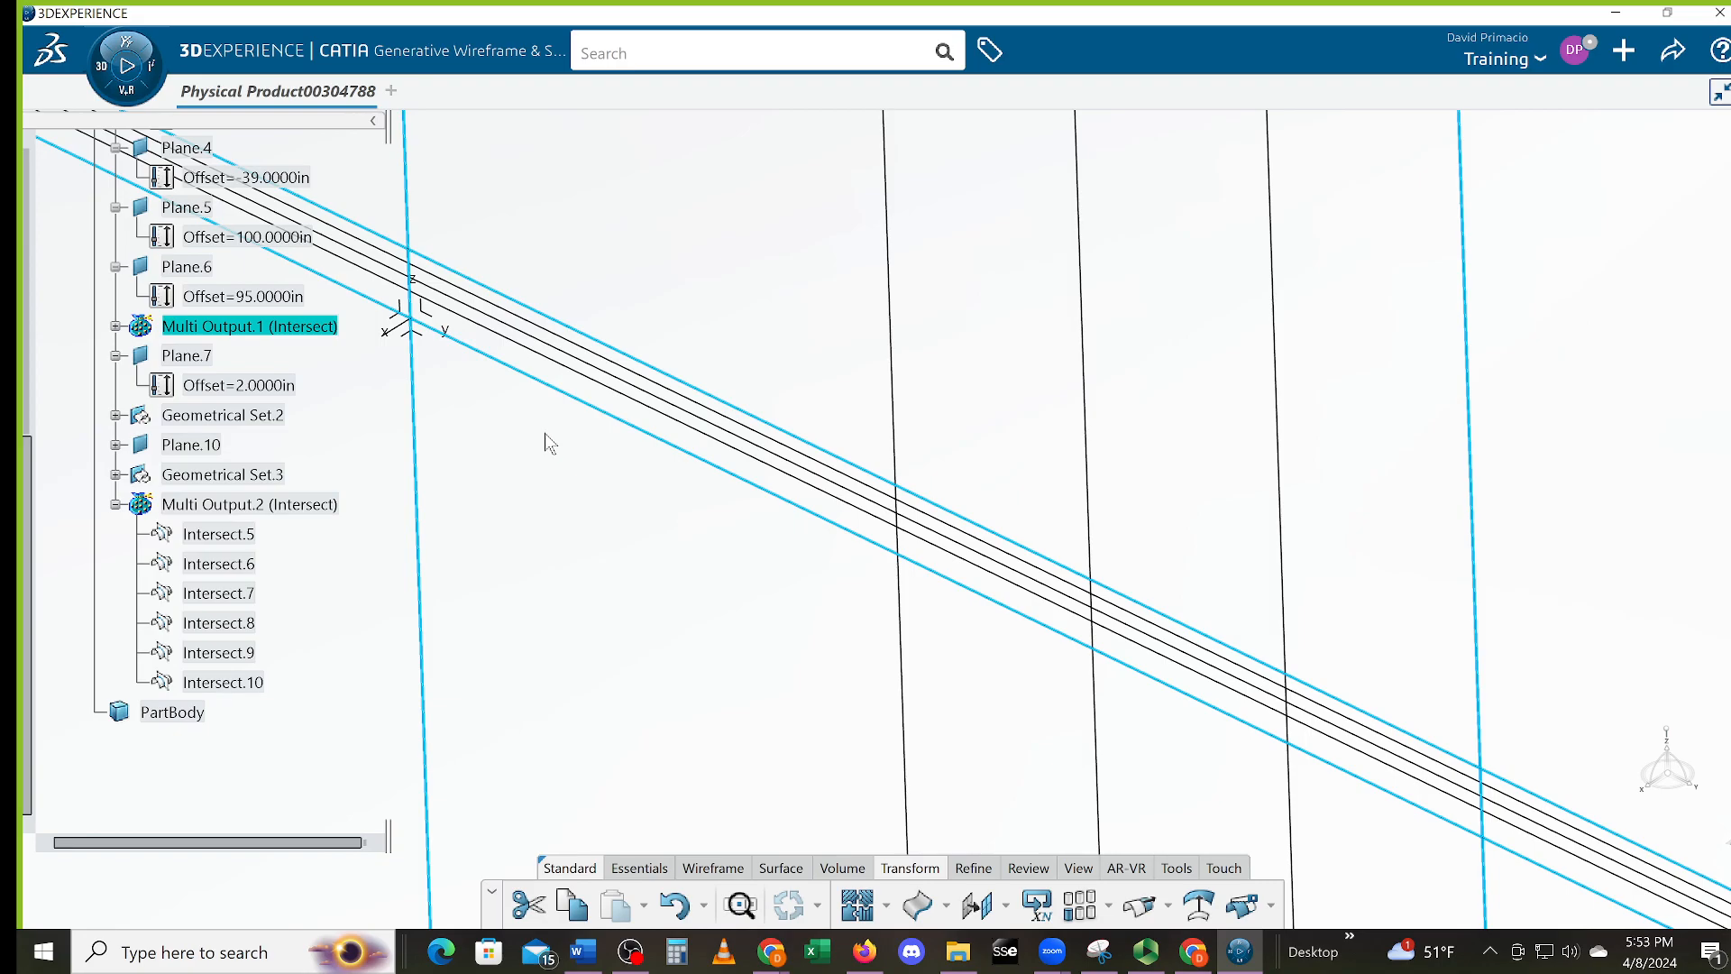
{"action": "left_click", "coordinate": [722, 588]}
{"action": "middle_click_drag", "start_coordinate": [1396, 791], "coordinate": [1432, 790]}
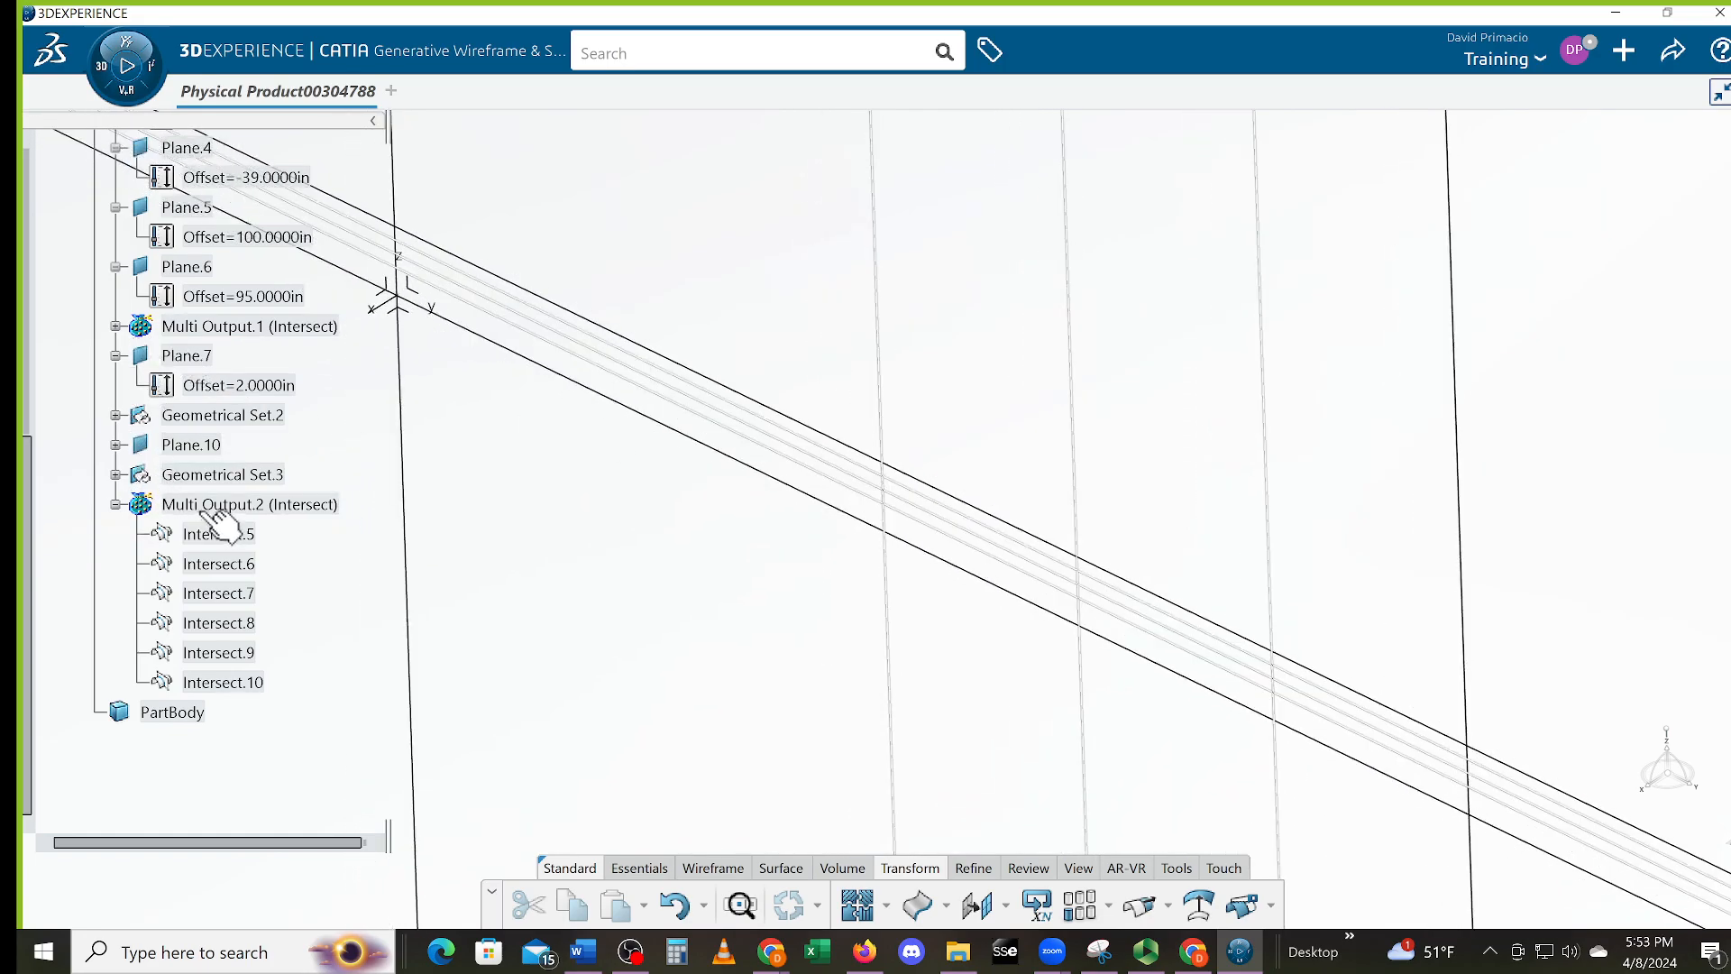
{"action": "left_click", "coordinate": [140, 508]}
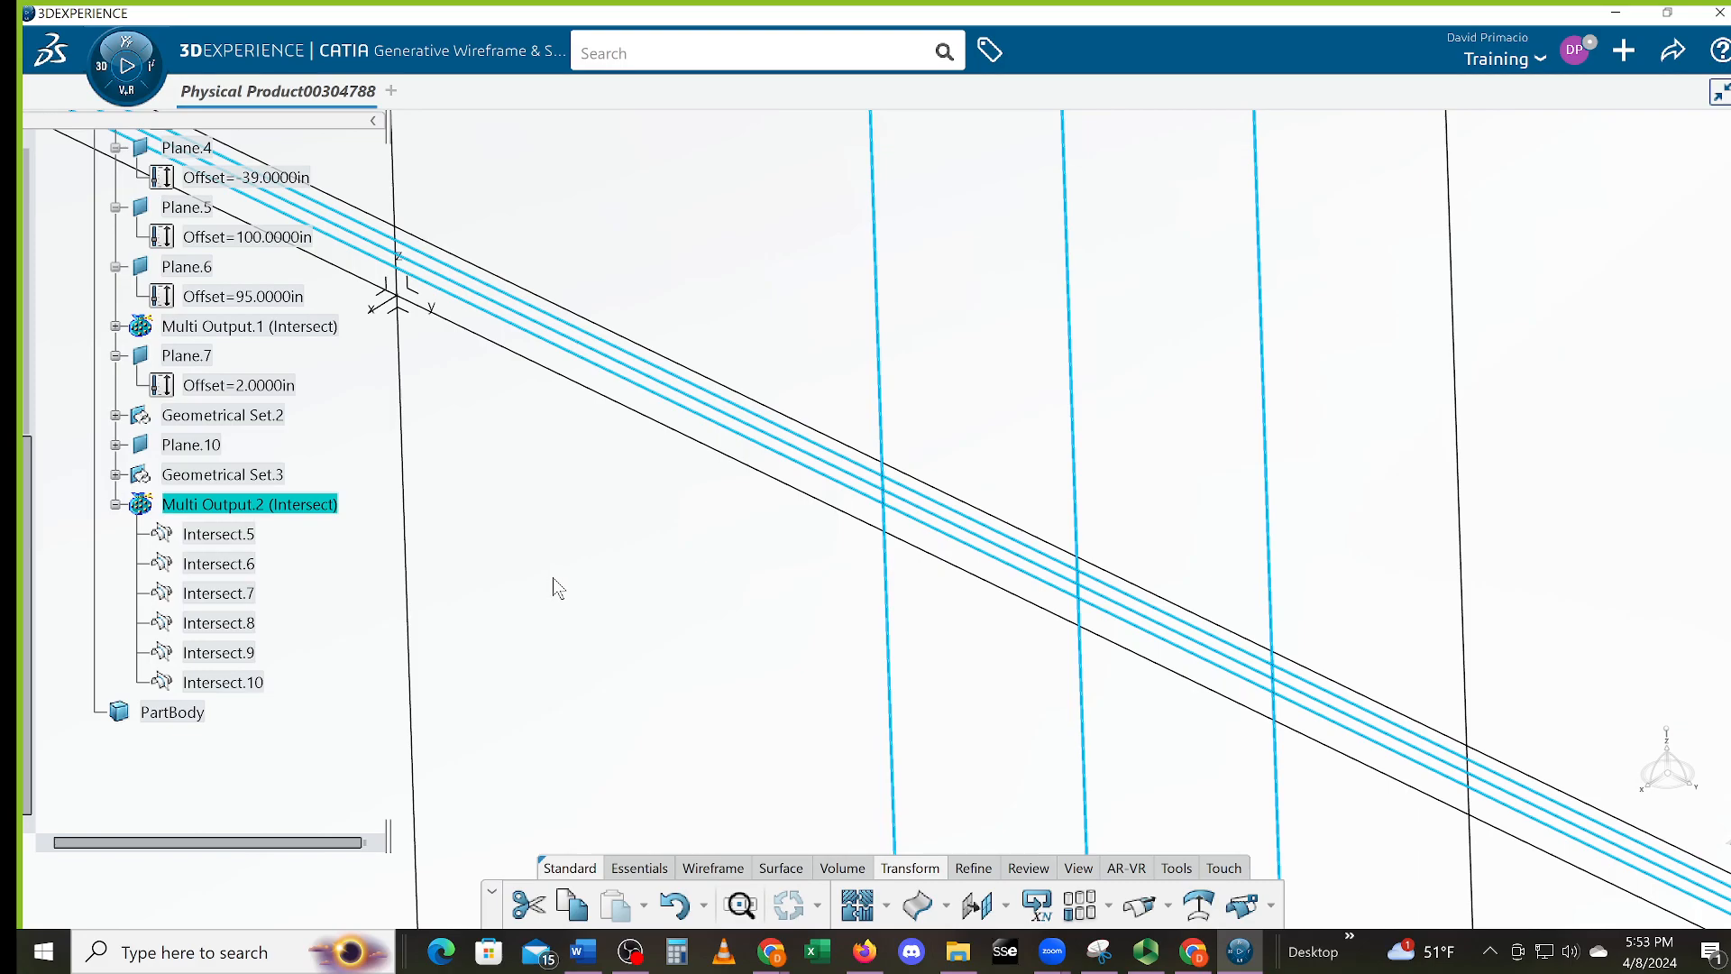
{"action": "left_click", "coordinate": [790, 616]}
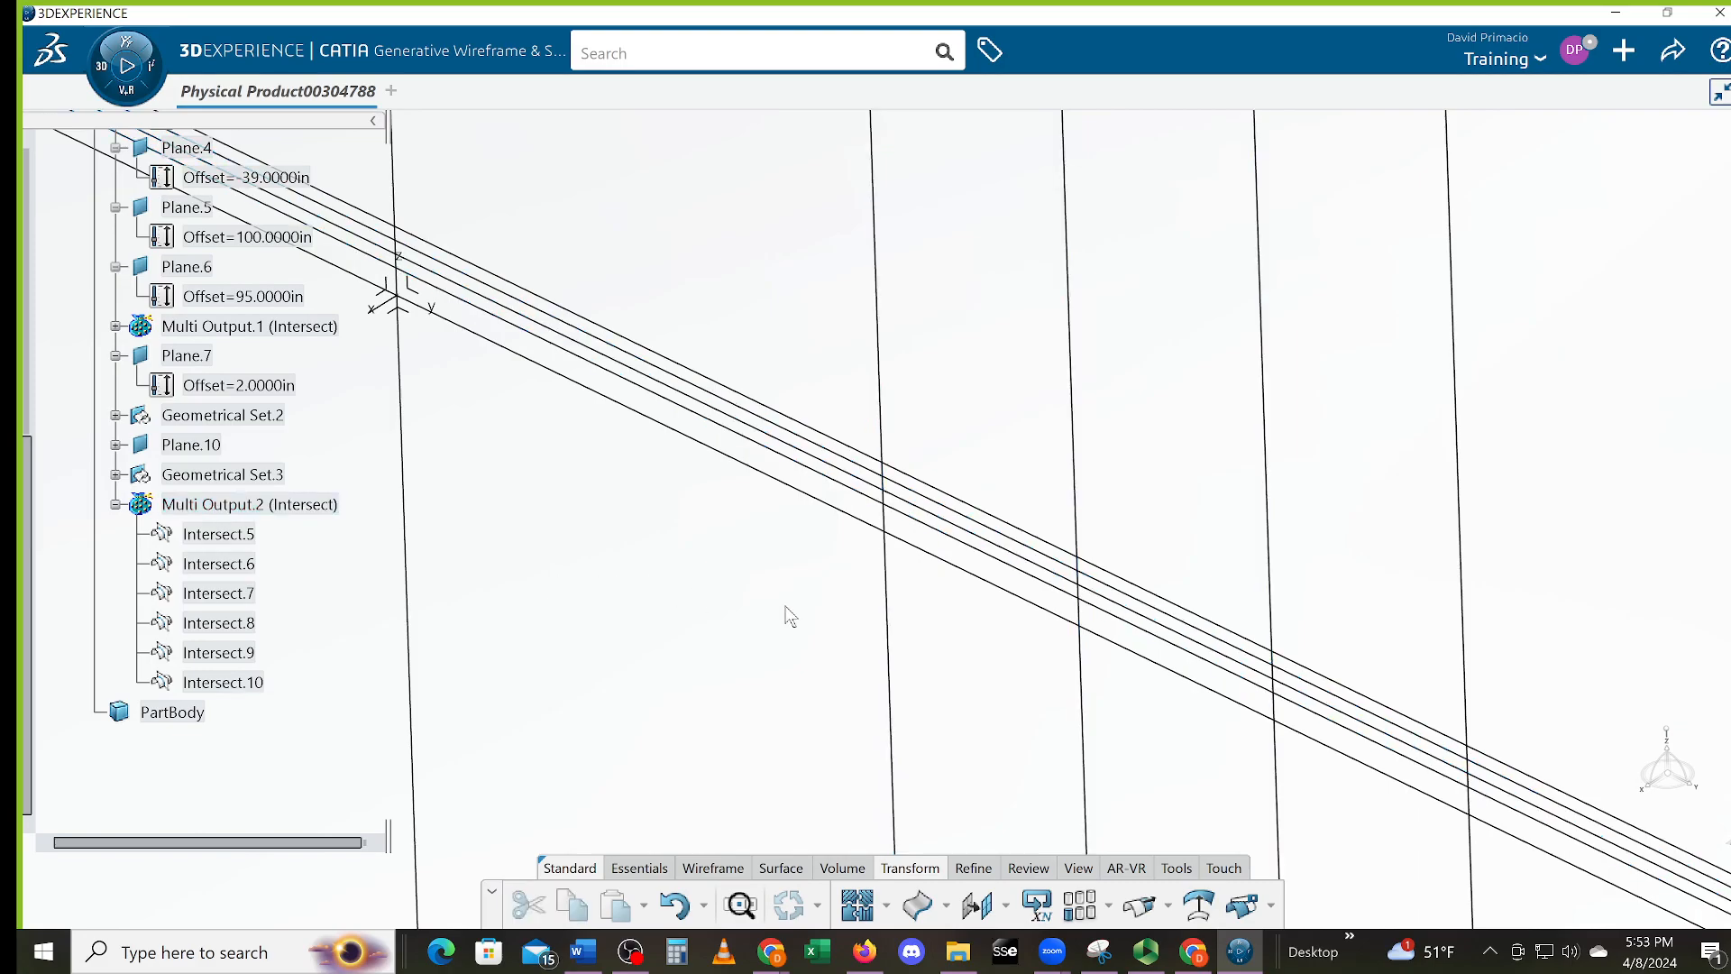
{"action": "left_click", "coordinate": [1270, 907]}
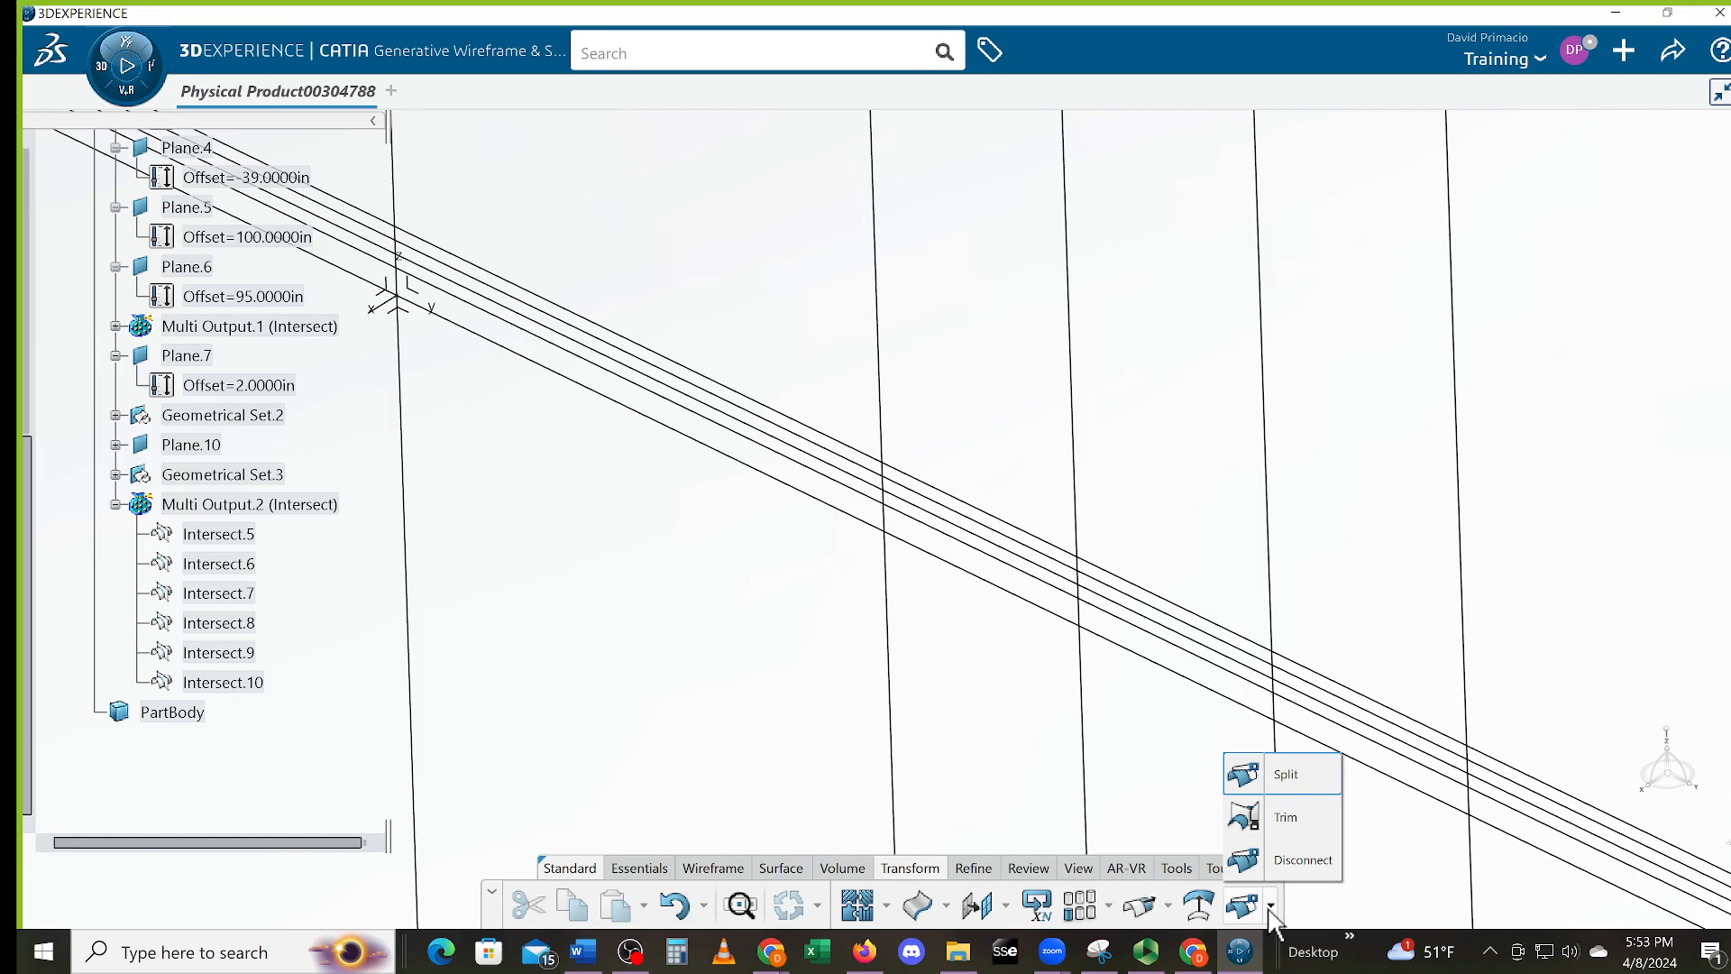
Split the vertical line with Intersect.8 and Intersect.1 to create Split.14
{"action": "left_click", "coordinate": [1284, 786]}
{"action": "middle_click_drag", "start_coordinate": [1463, 831], "coordinate": [915, 16]}
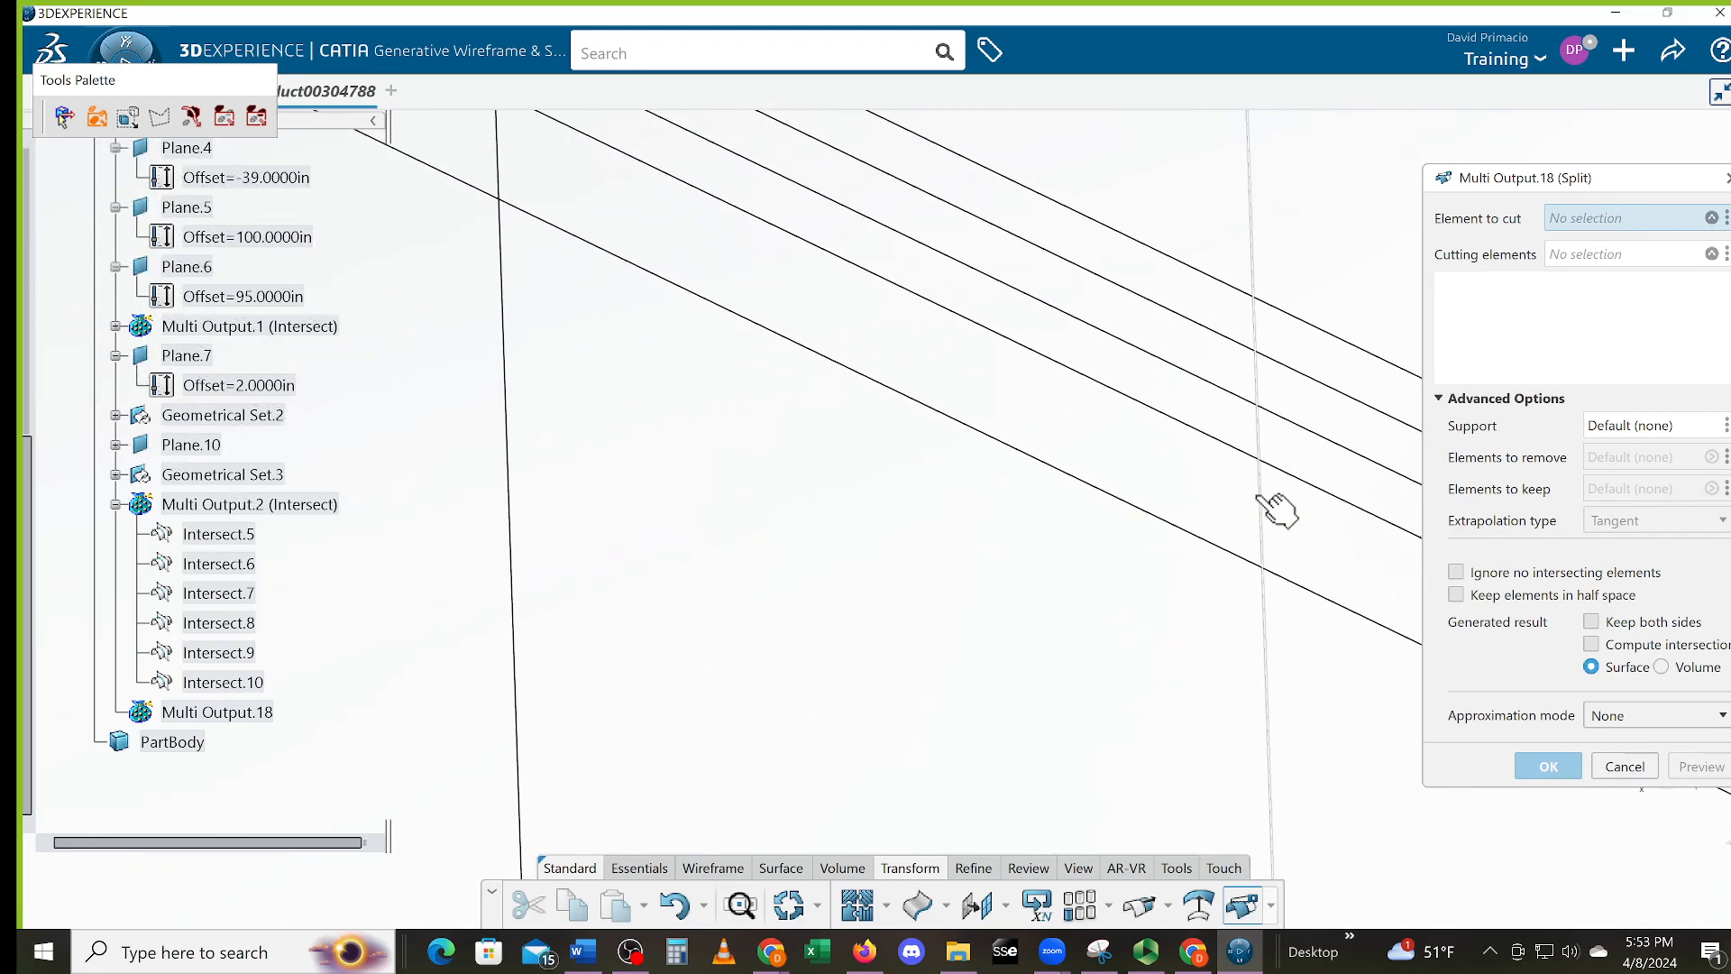
{"action": "left_click", "coordinate": [1263, 502]}
{"action": "left_click", "coordinate": [1235, 448]}
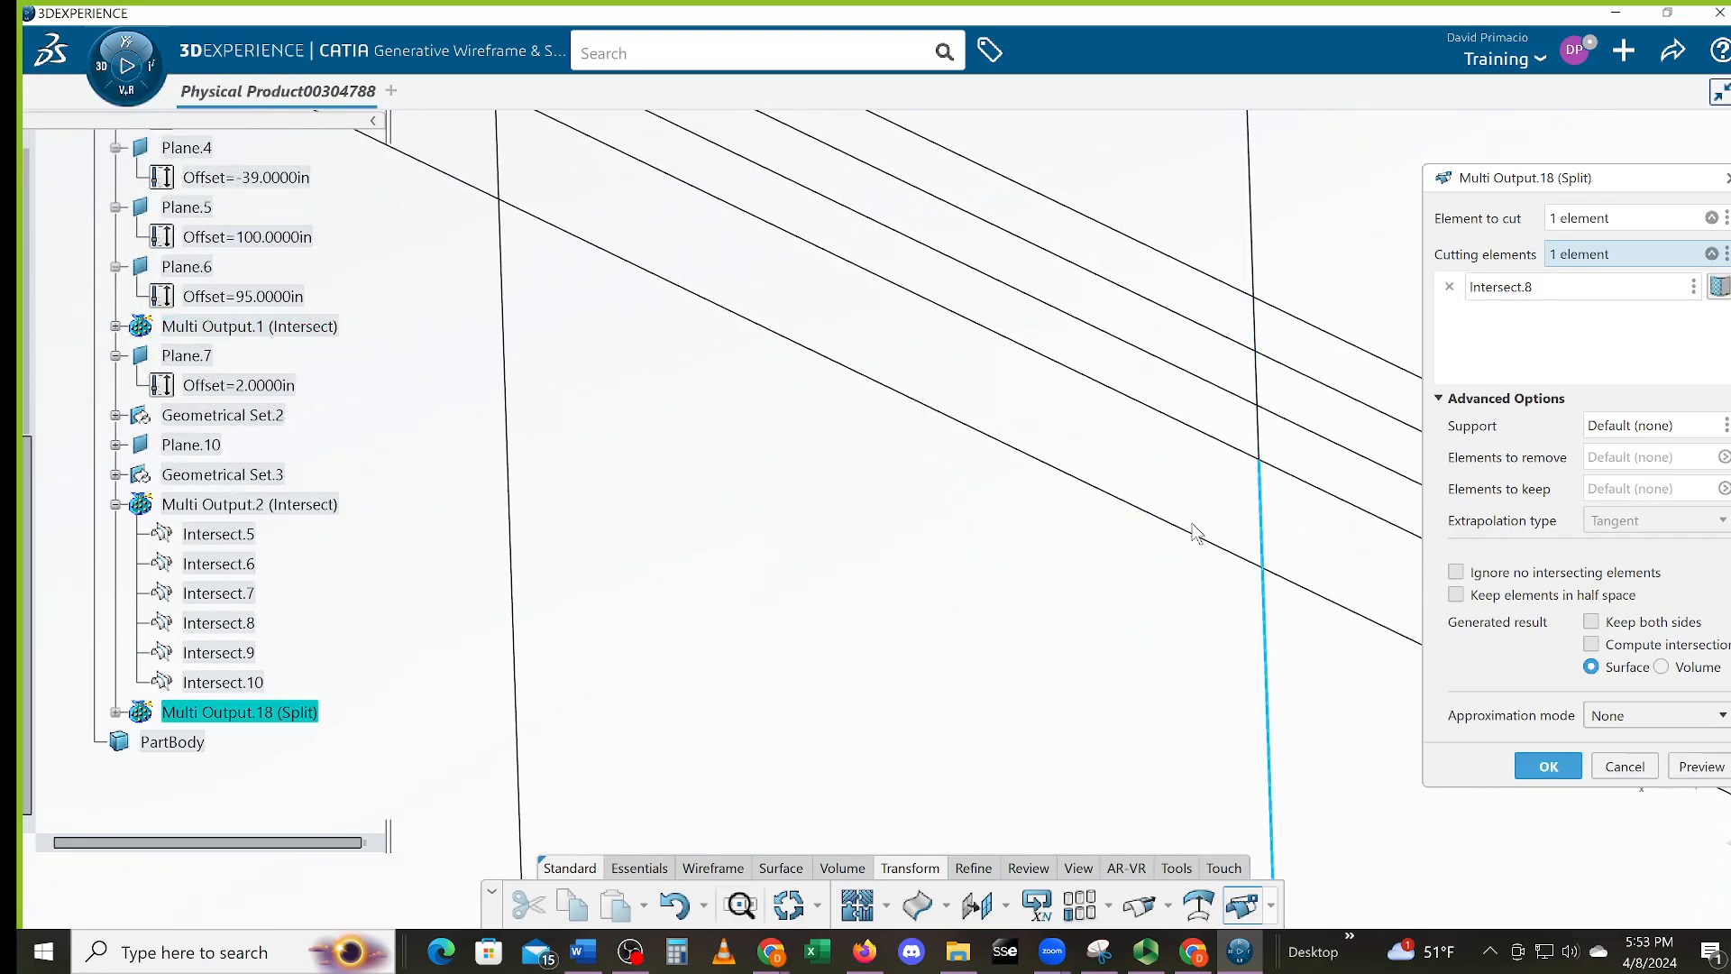
{"action": "left_click", "coordinate": [1204, 544]}
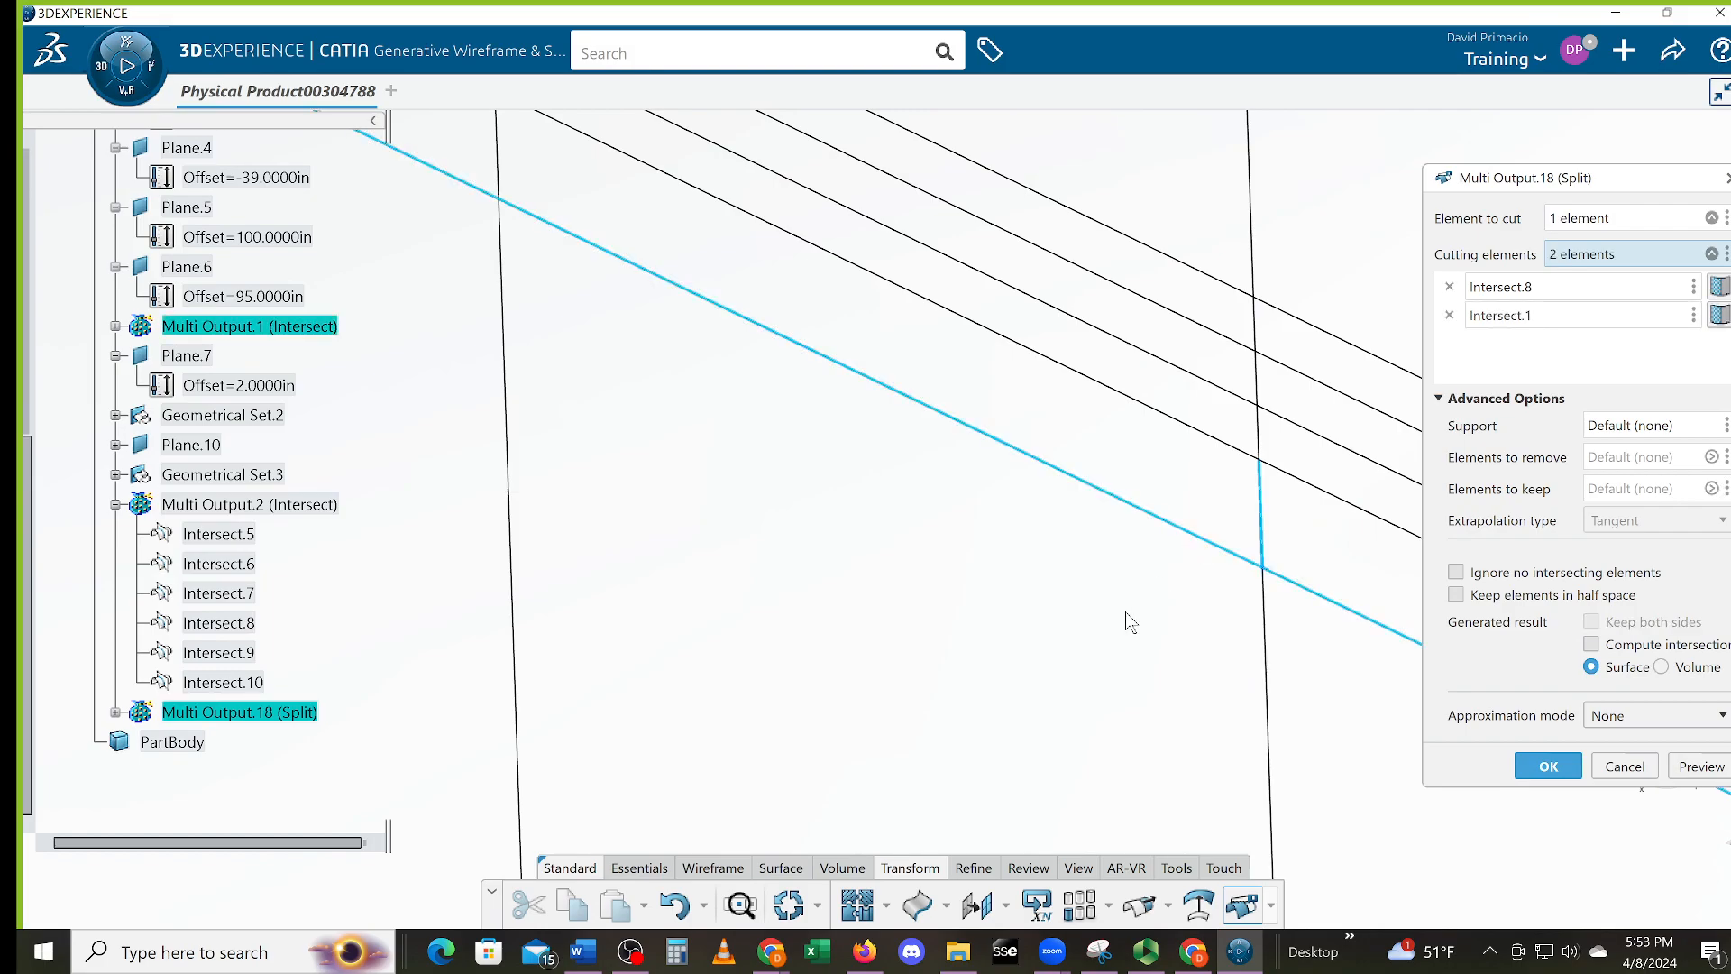
{"action": "left_click", "coordinate": [1544, 767]}
Try splitting the long diagonal line by Split.14, then cancel that split
{"action": "left_click", "coordinate": [1242, 905]}
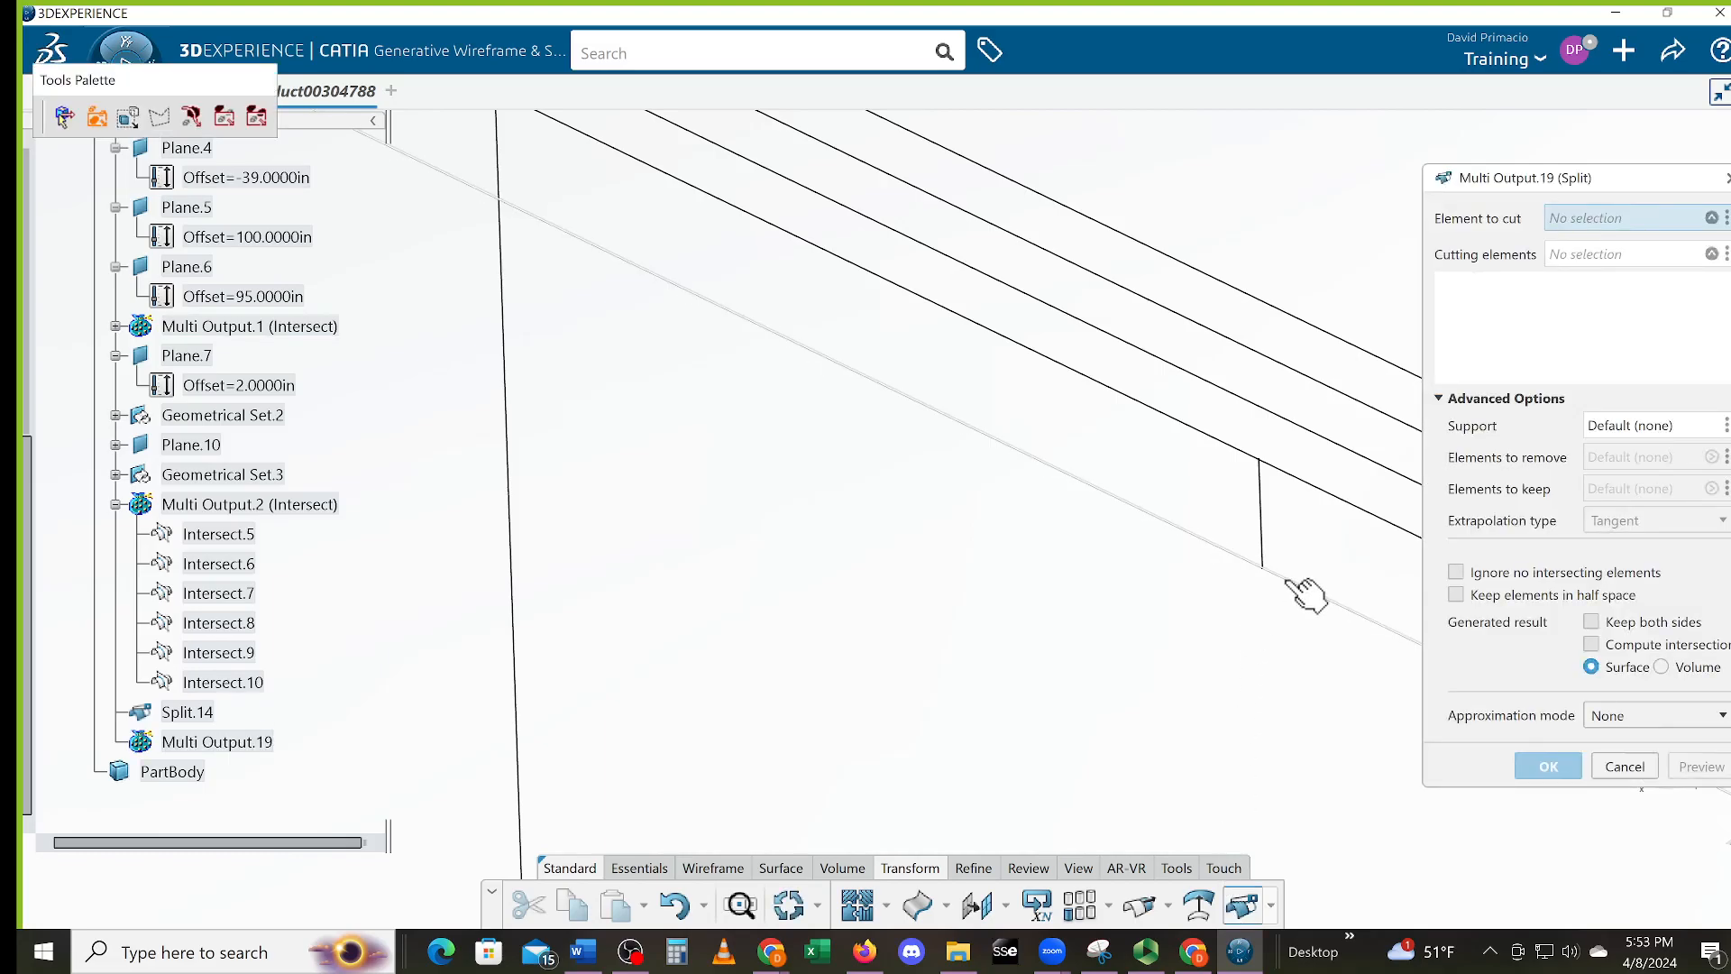
{"action": "left_click", "coordinate": [1299, 587]}
{"action": "left_click", "coordinate": [1262, 532]}
{"action": "middle_click_drag", "start_coordinate": [855, 419], "coordinate": [902, 505]}
{"action": "left_click", "coordinate": [1621, 767]}
{"action": "middle_click_drag", "start_coordinate": [1097, 712], "coordinate": [1213, 822]}
Split Intersect.8 with Intersect.5 and Split.14 to create Split.15
{"action": "left_click", "coordinate": [1242, 904]}
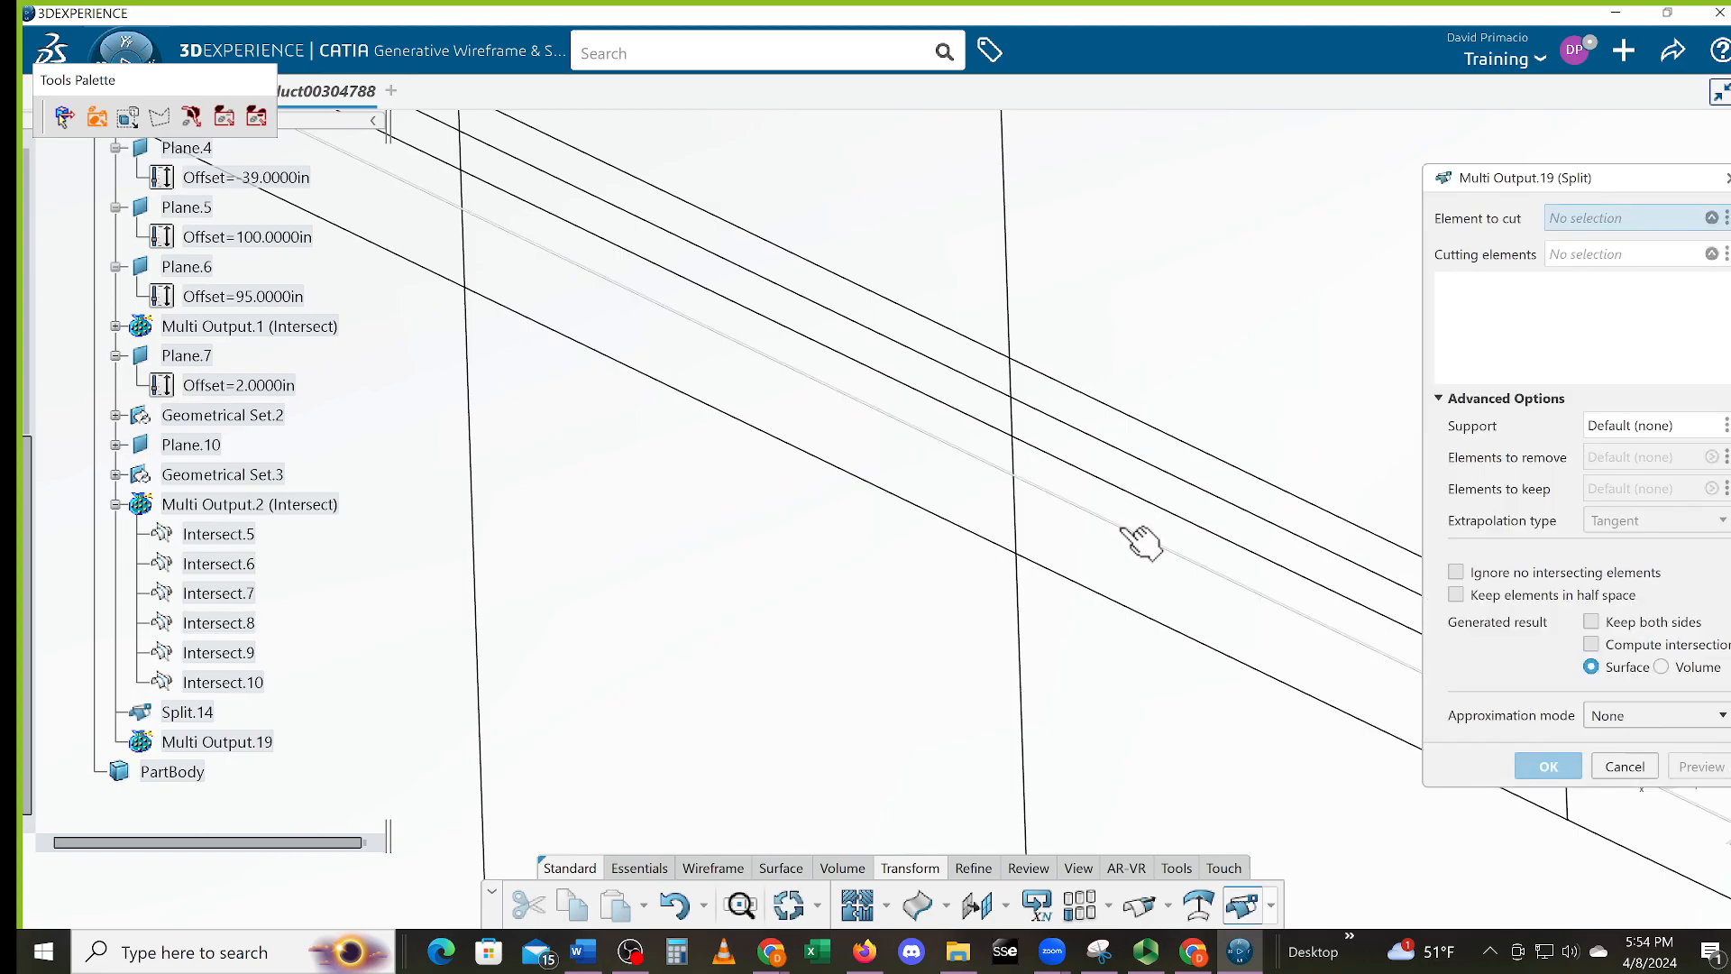
{"action": "left_click", "coordinate": [1139, 538]}
{"action": "left_click", "coordinate": [1032, 512]}
{"action": "middle_click_drag", "start_coordinate": [1151, 707], "coordinate": [752, 579]}
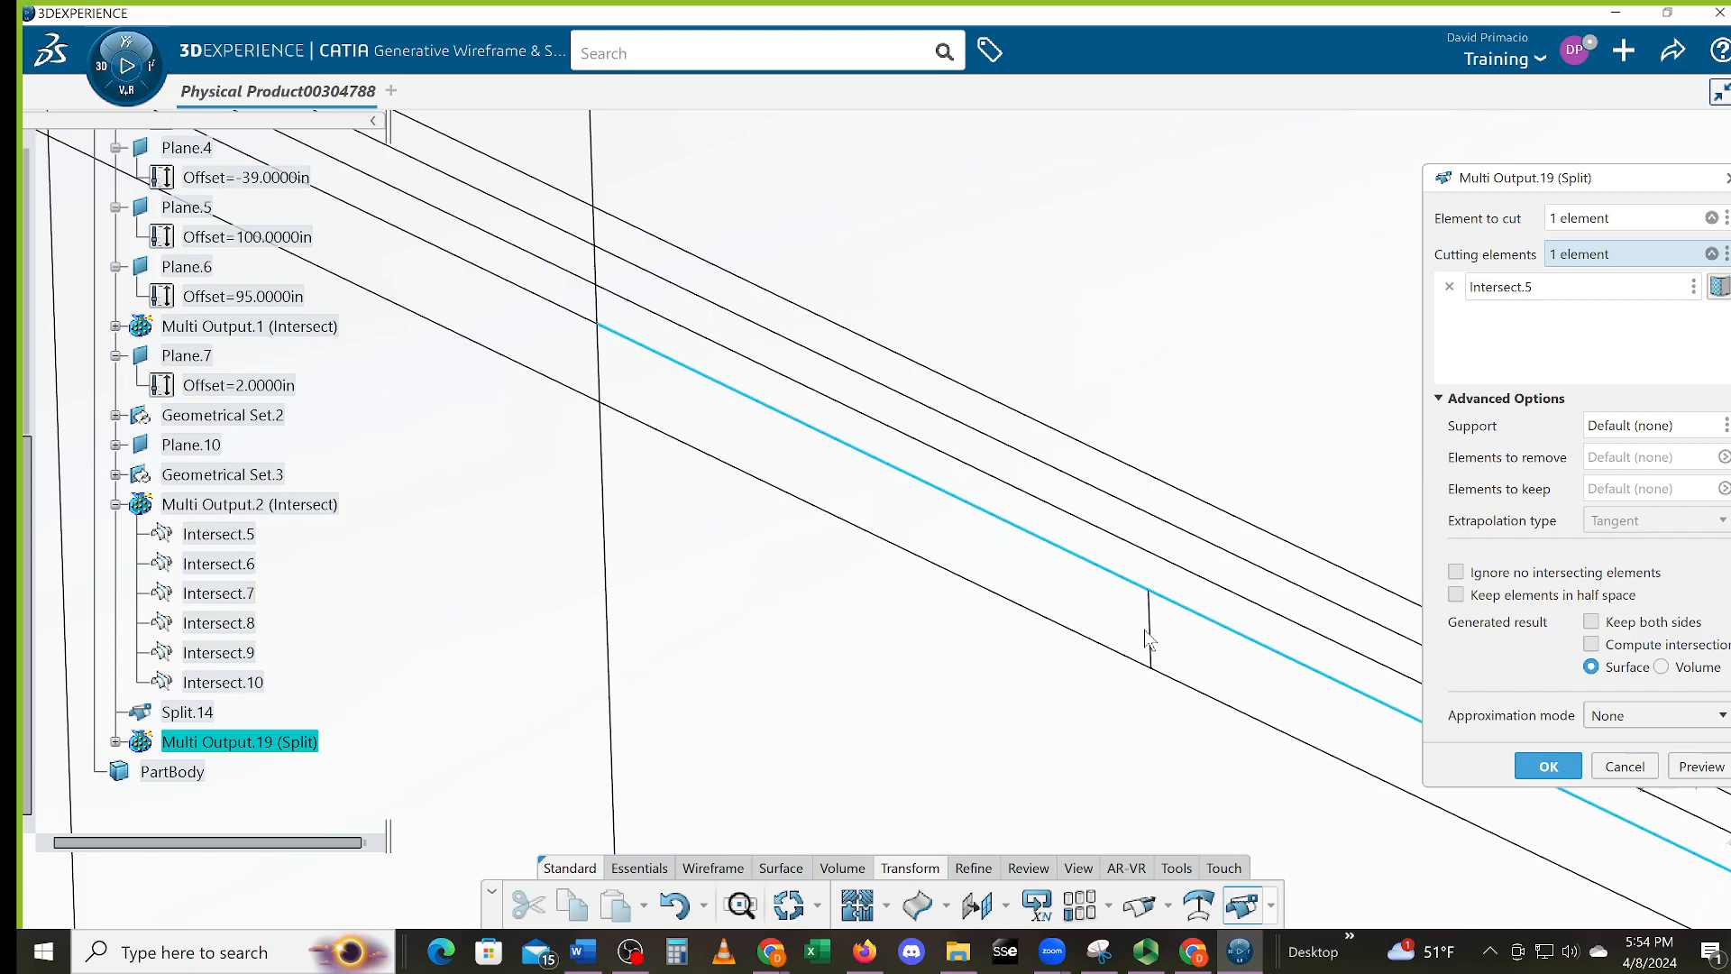
{"action": "left_click", "coordinate": [1156, 635]}
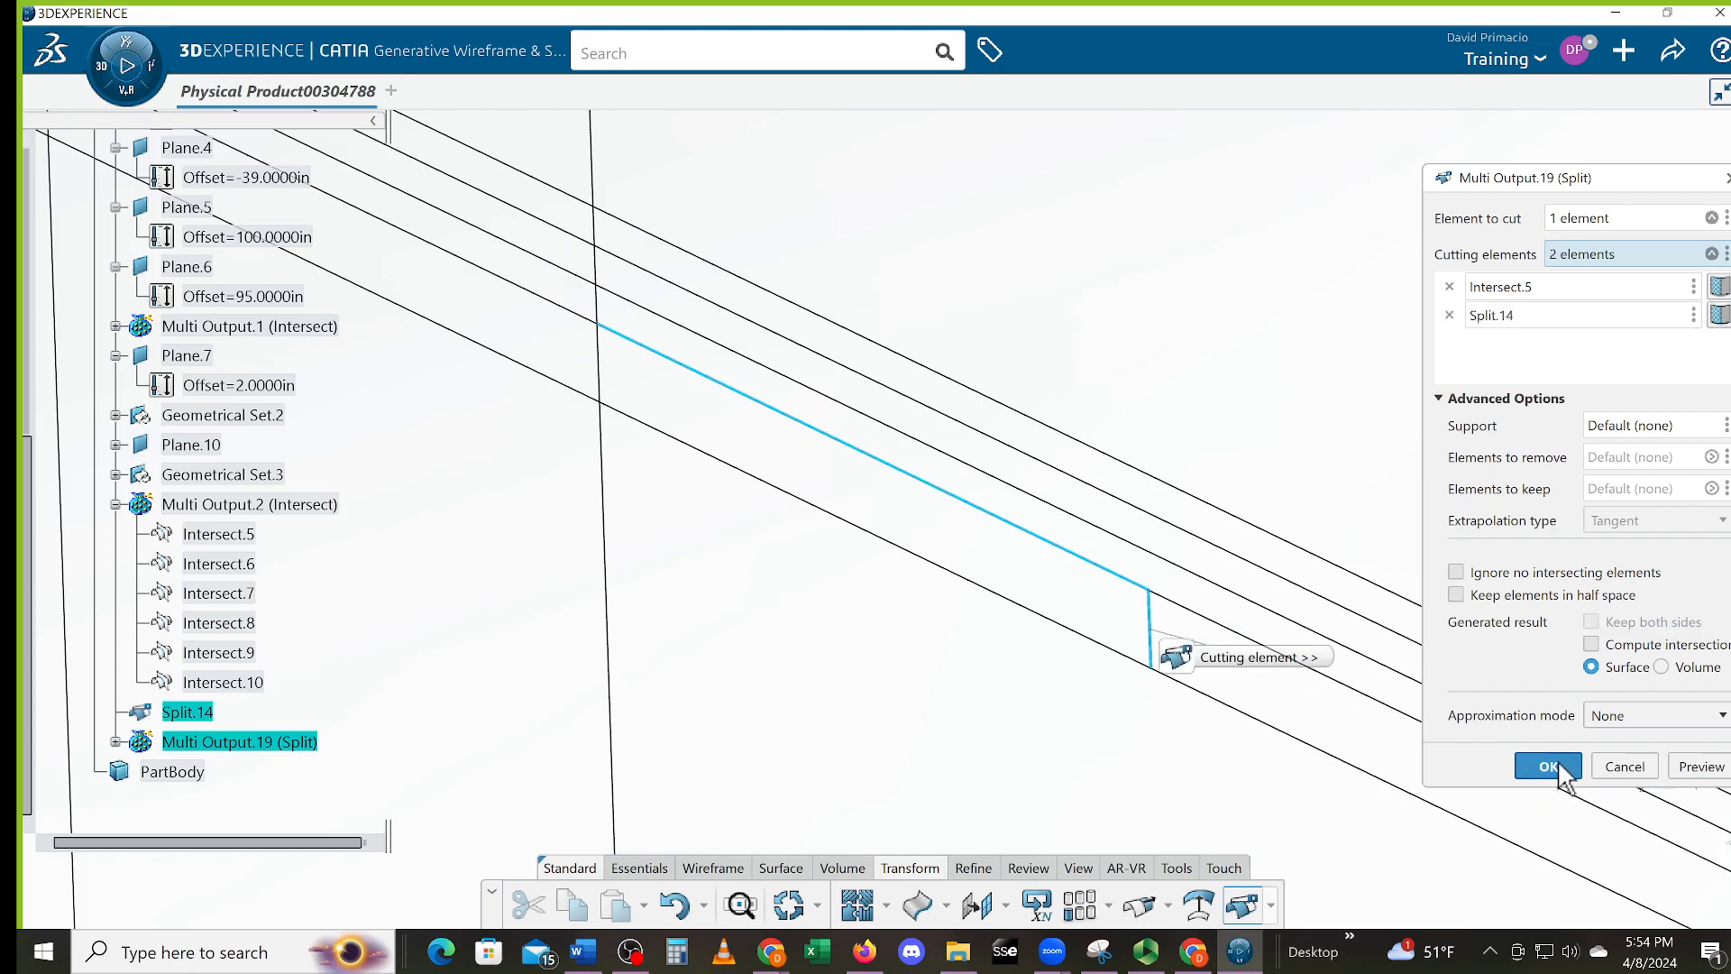
{"action": "left_click", "coordinate": [1548, 766]}
{"action": "middle_click_drag", "start_coordinate": [875, 578], "coordinate": [1222, 841]}
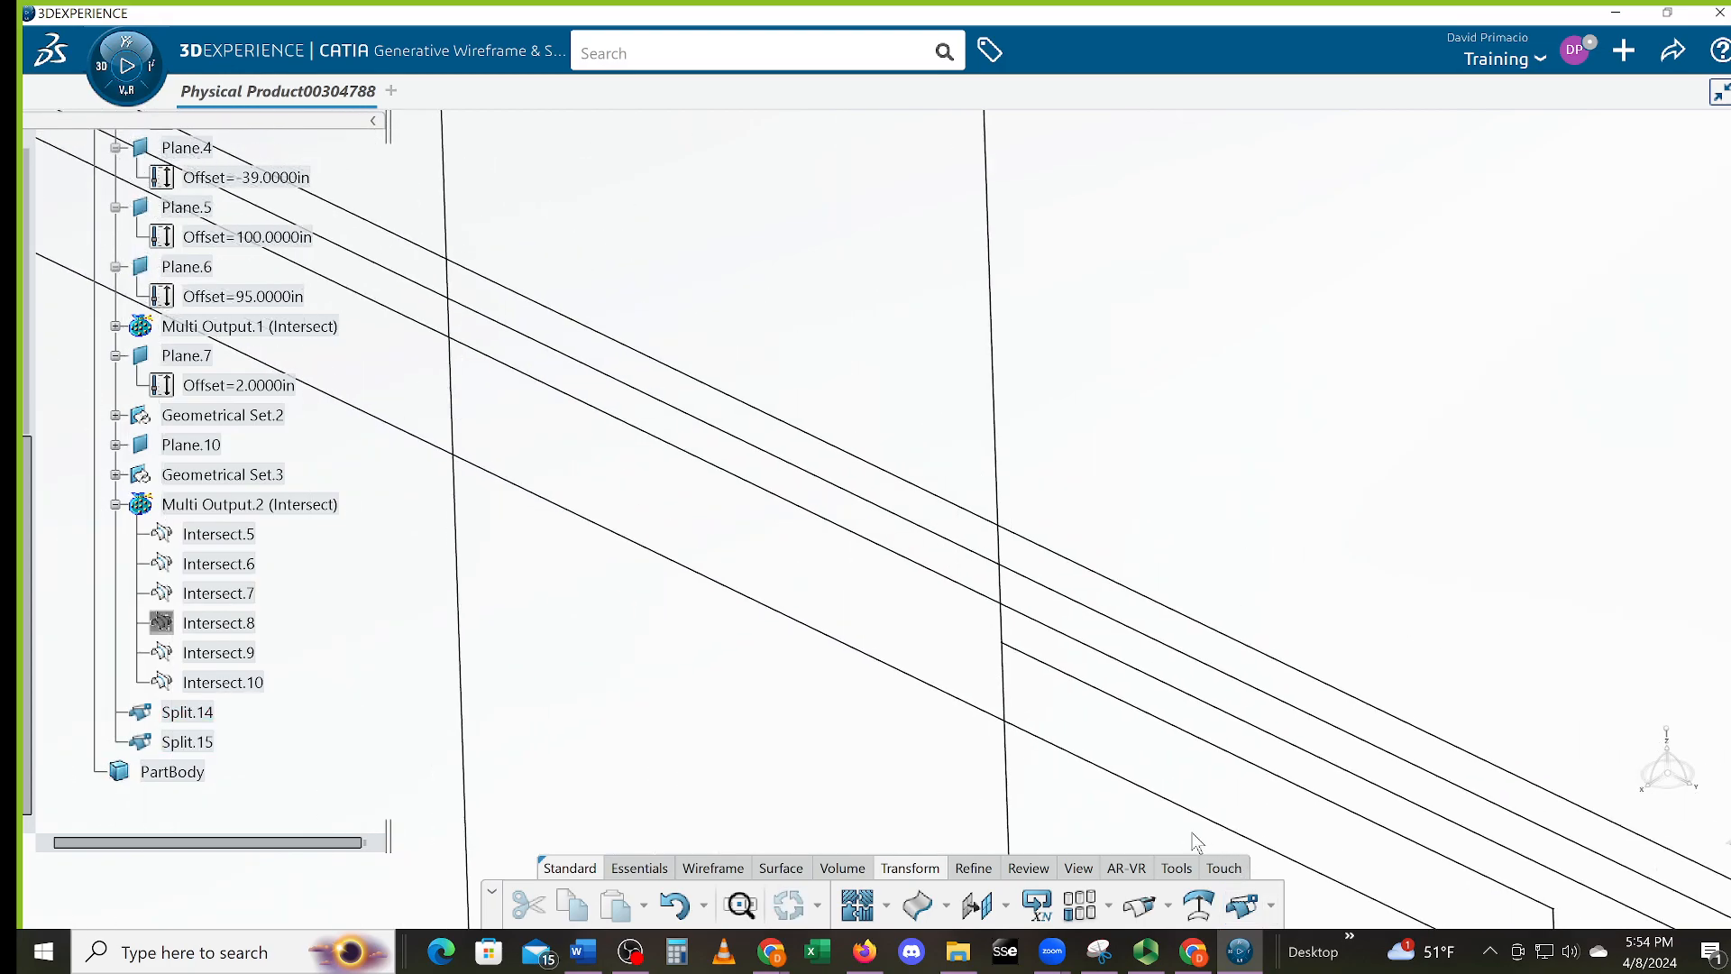
Split Intersect.5 by Intersect.9 and Split.15, then Intersect.9 by Split.16 and Intersect.6
{"action": "left_click", "coordinate": [1242, 908]}
{"action": "left_click", "coordinate": [1006, 641]}
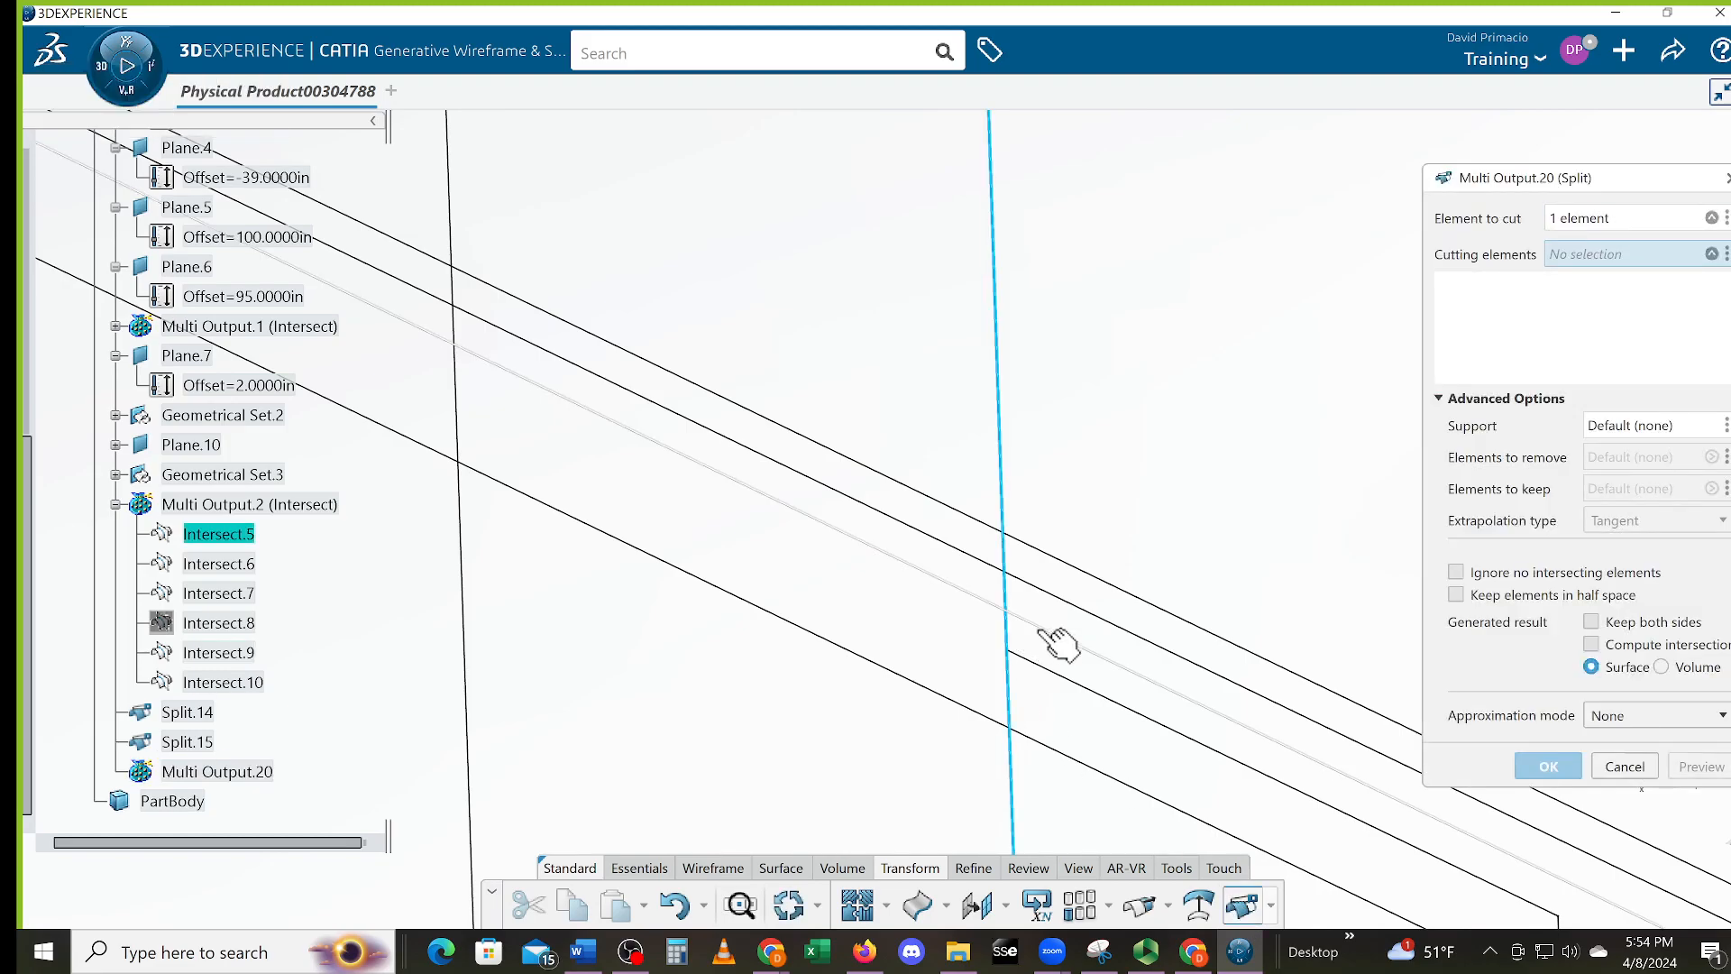
{"action": "left_click", "coordinate": [1049, 631]}
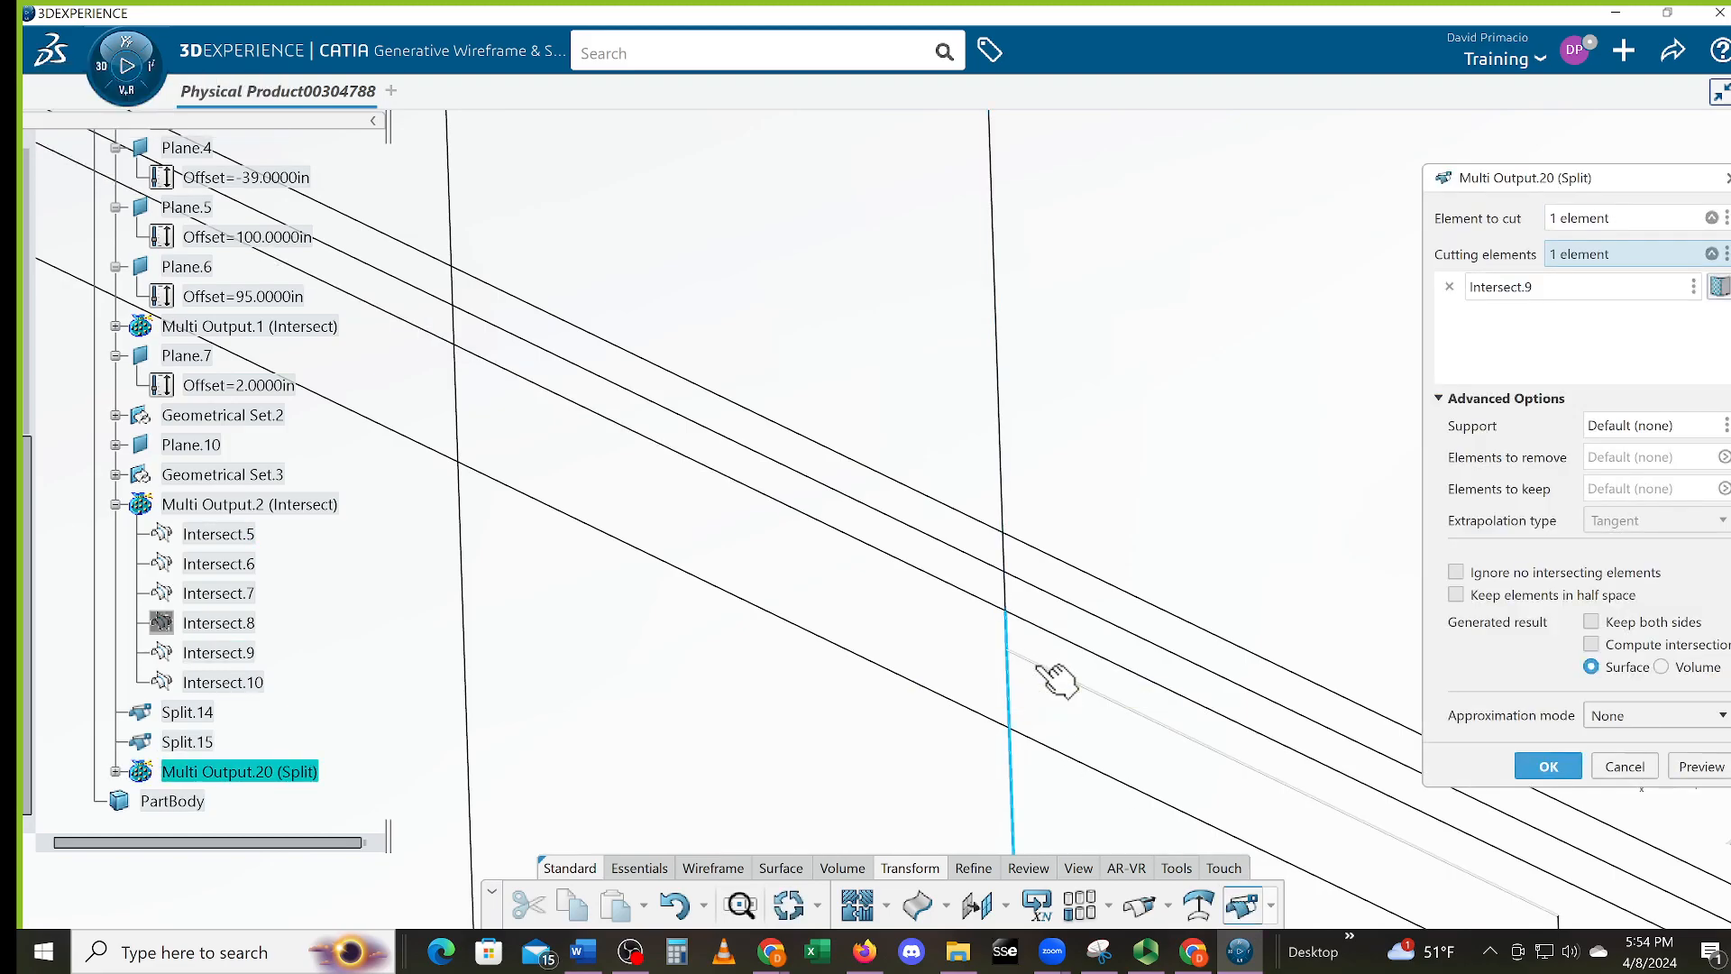
{"action": "left_click", "coordinate": [1051, 674]}
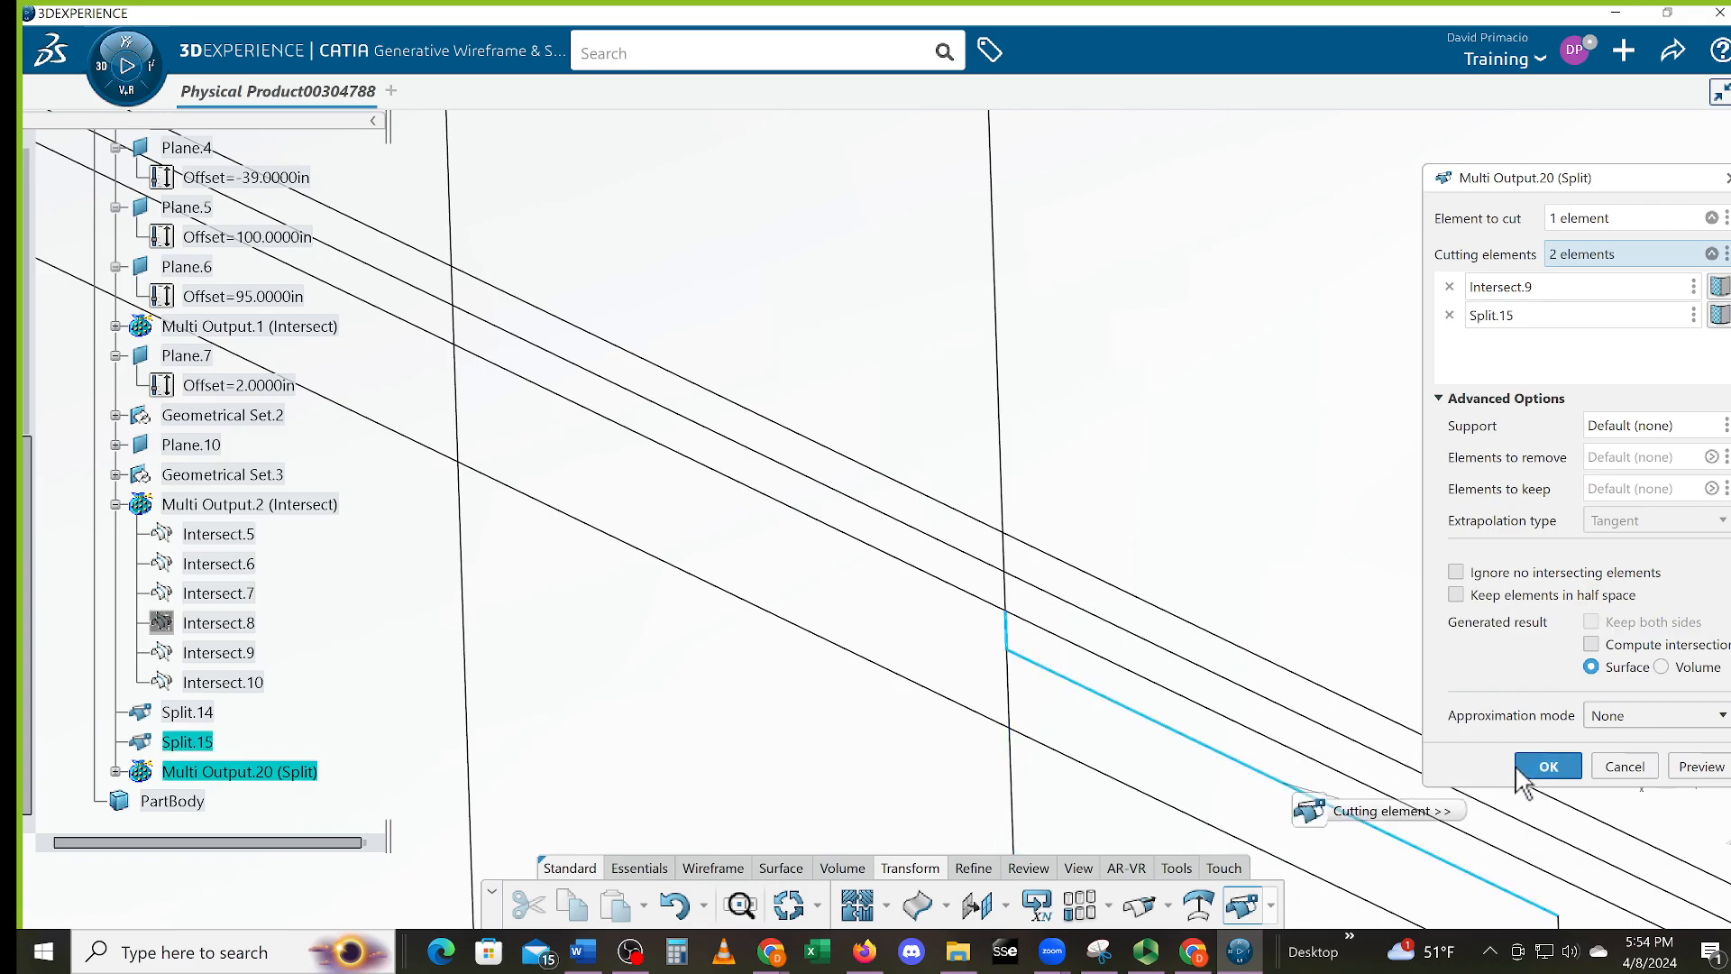
{"action": "left_click", "coordinate": [1520, 768]}
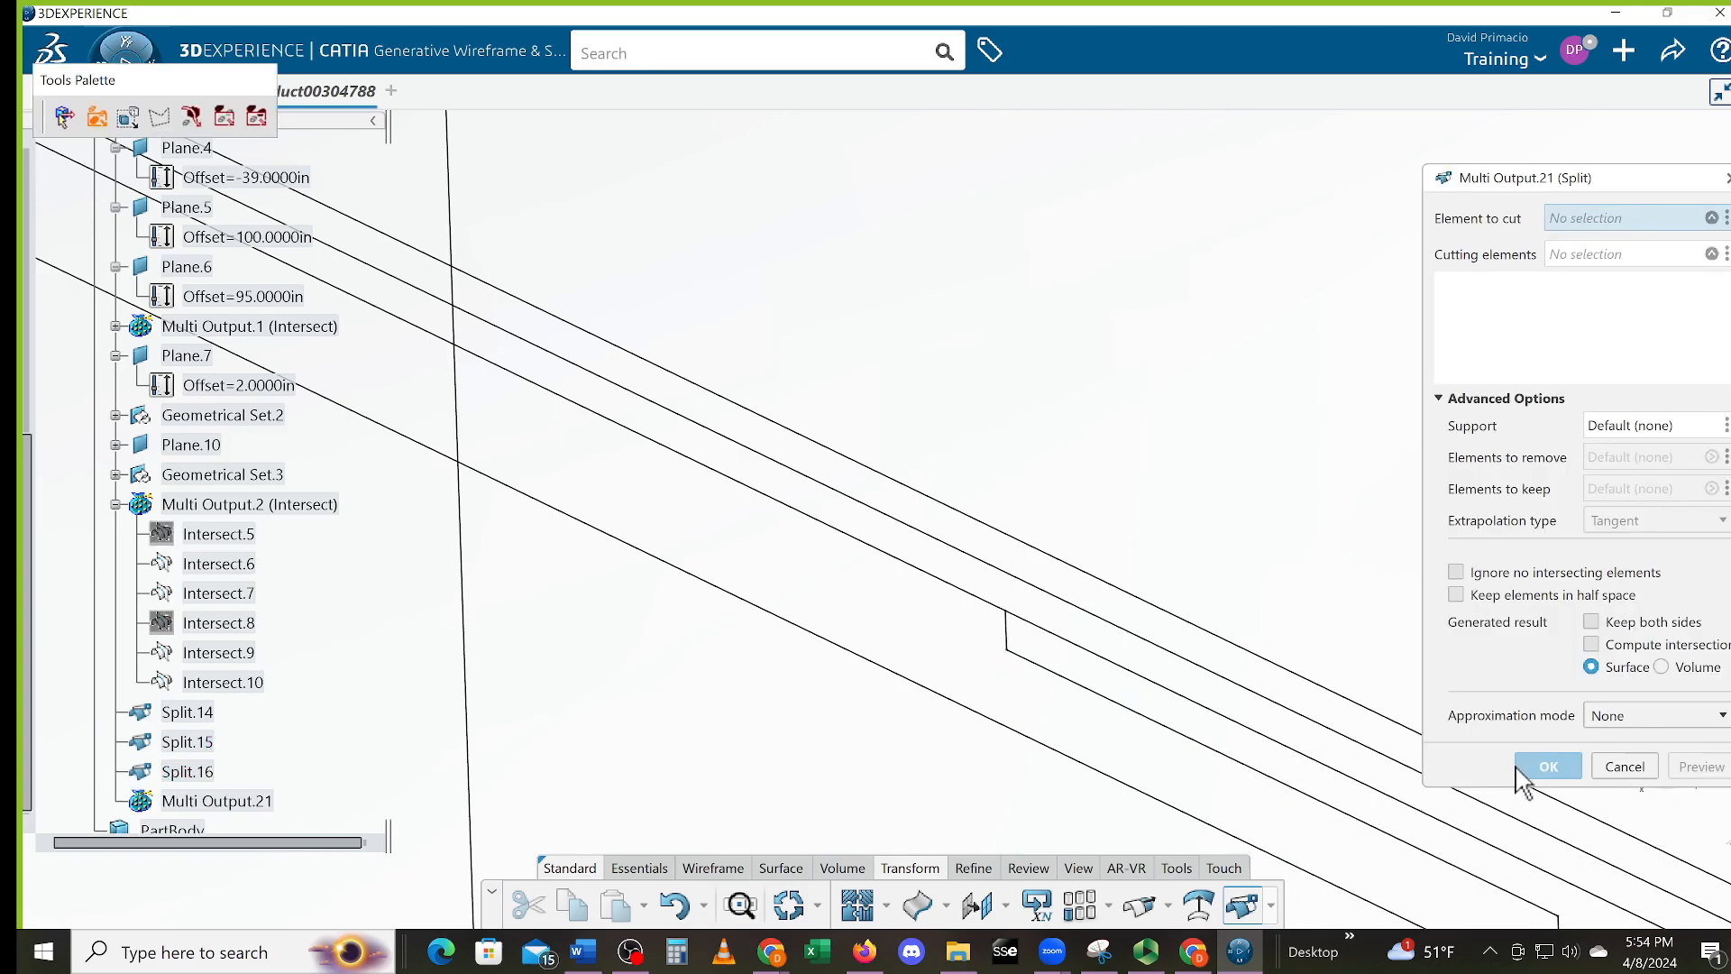
{"action": "left_click", "coordinate": [927, 576]}
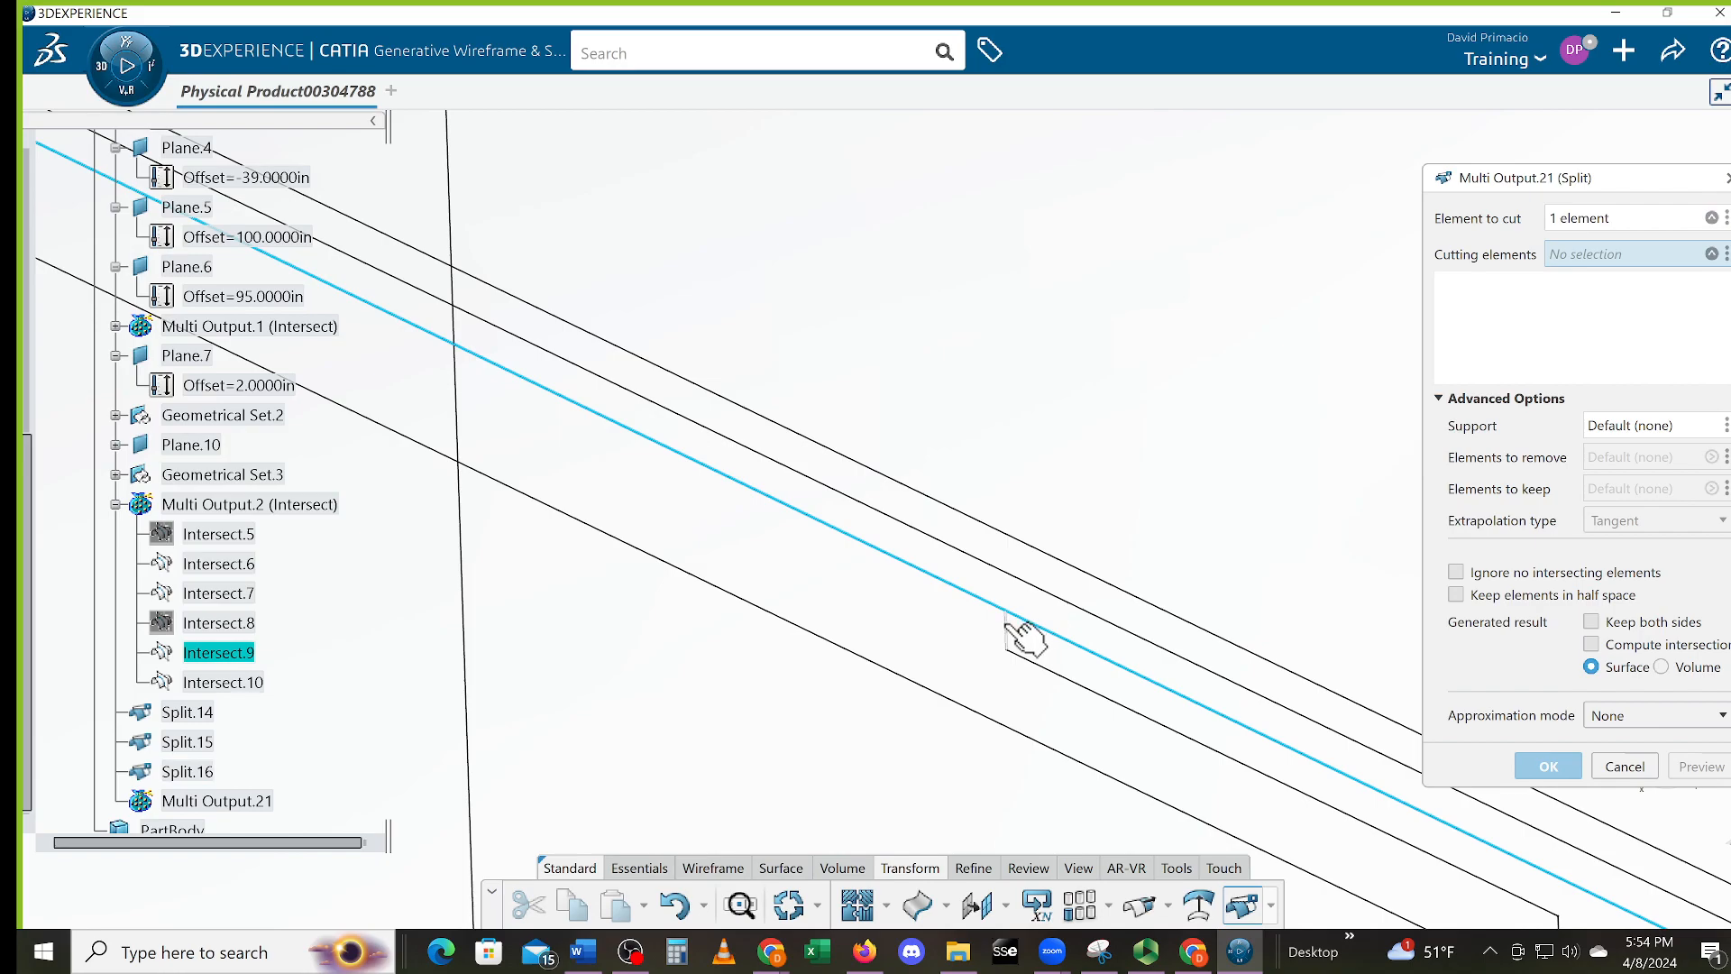
{"action": "left_click", "coordinate": [867, 593]}
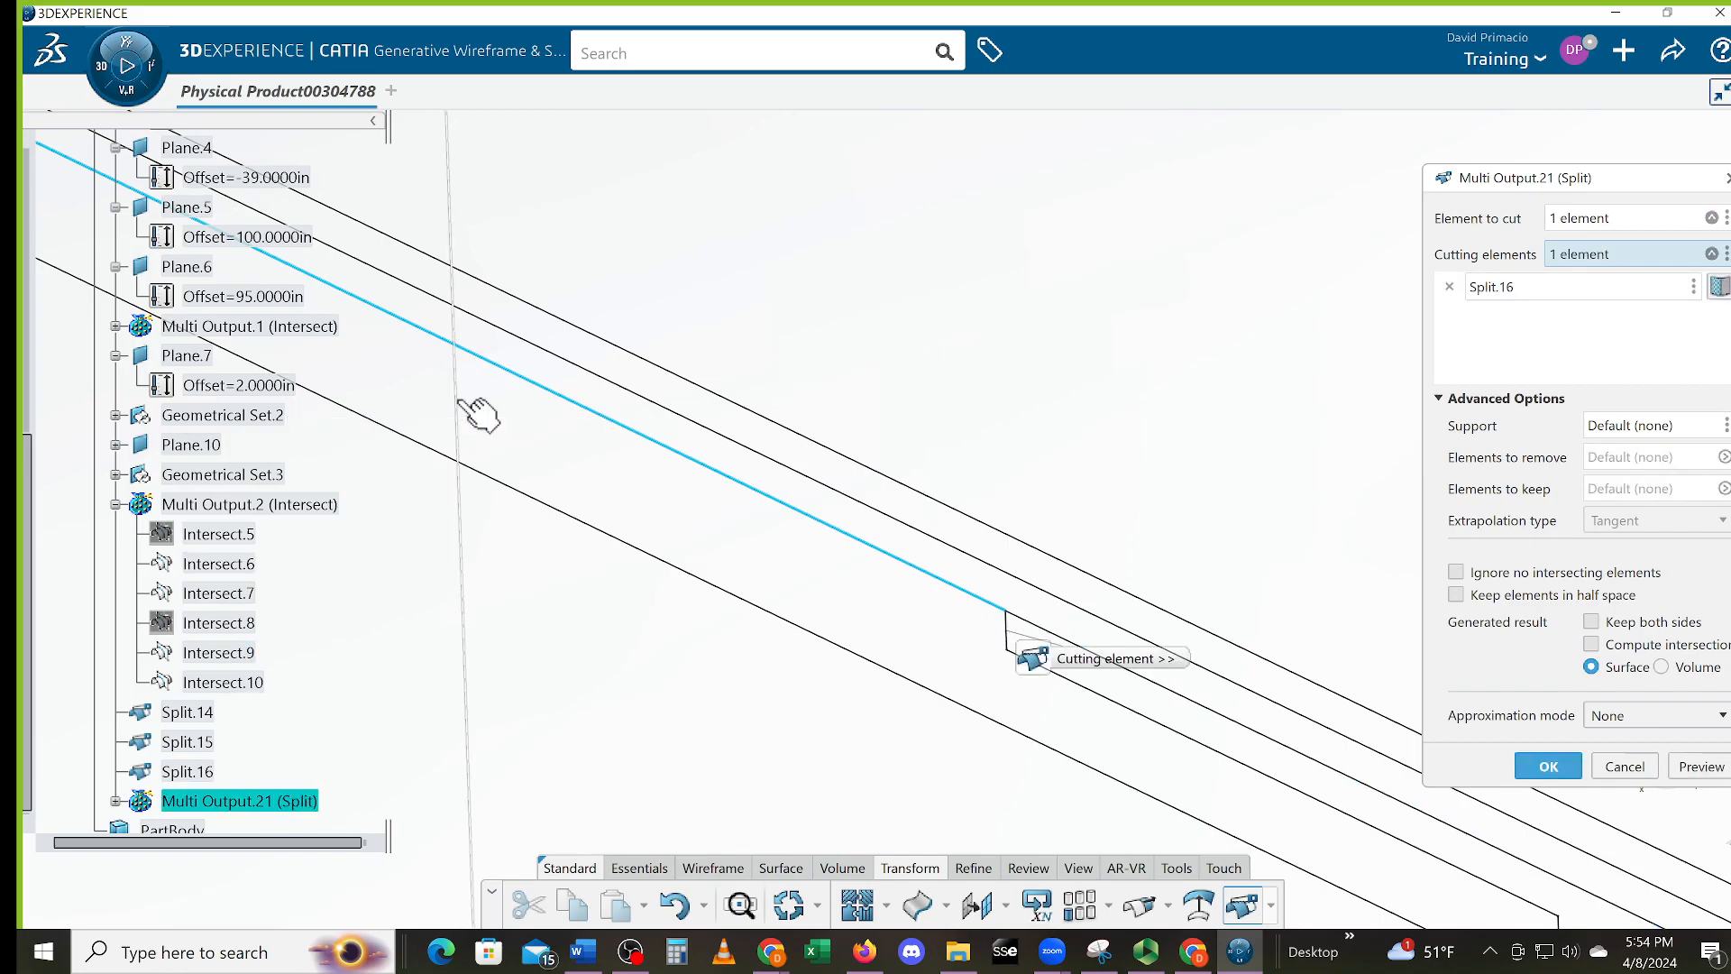
{"action": "left_click", "coordinate": [461, 402]}
{"action": "left_click", "coordinate": [1549, 766]}
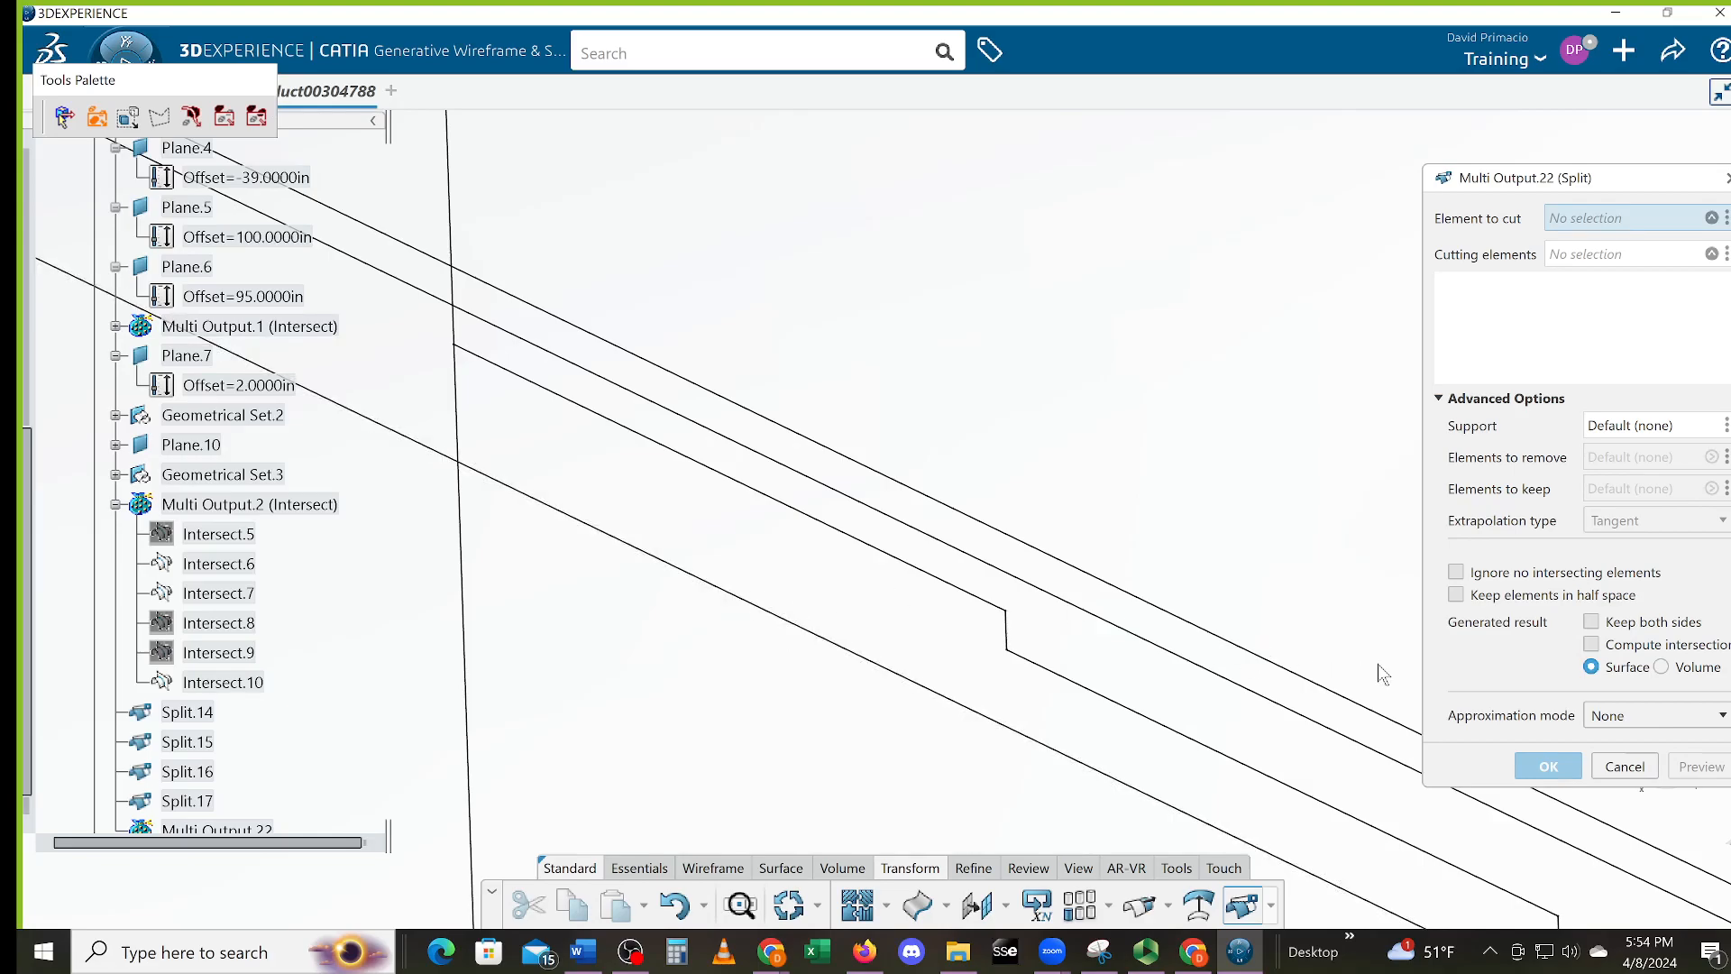
Split the vertical line by Split.17 and Intersect.10, then Intersect.10 by Split.18 and Intersect.7
{"action": "left_click", "coordinate": [460, 341]}
{"action": "left_click", "coordinate": [481, 354]}
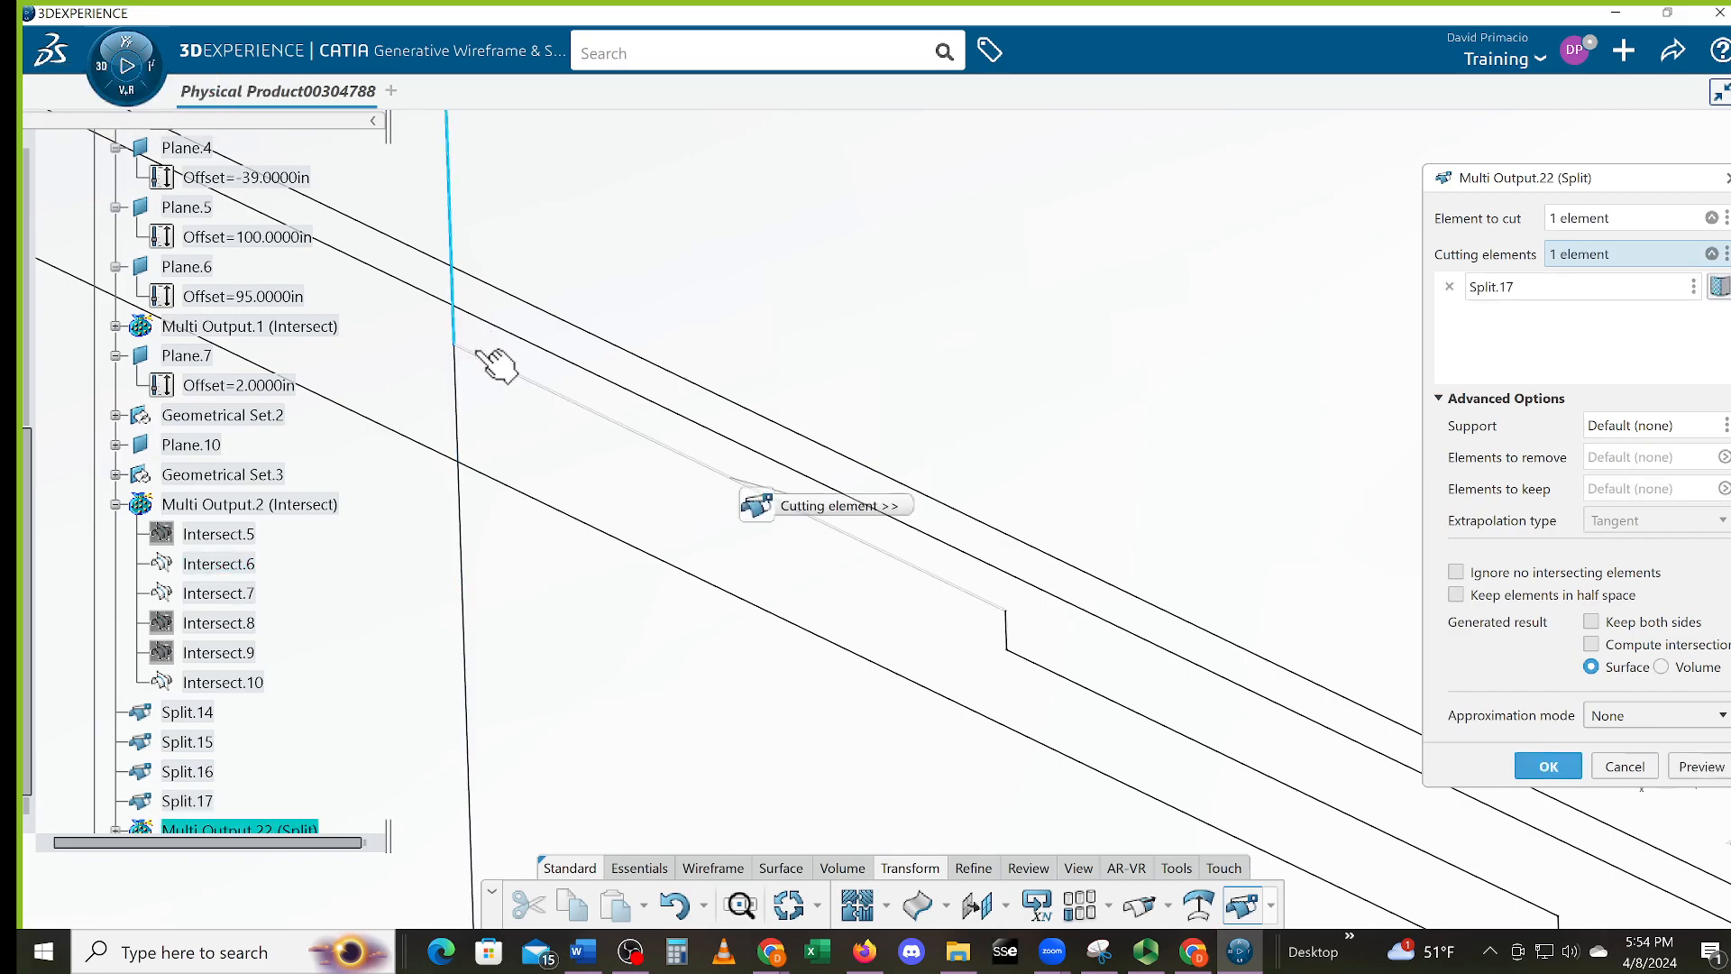
{"action": "left_click", "coordinate": [489, 325]}
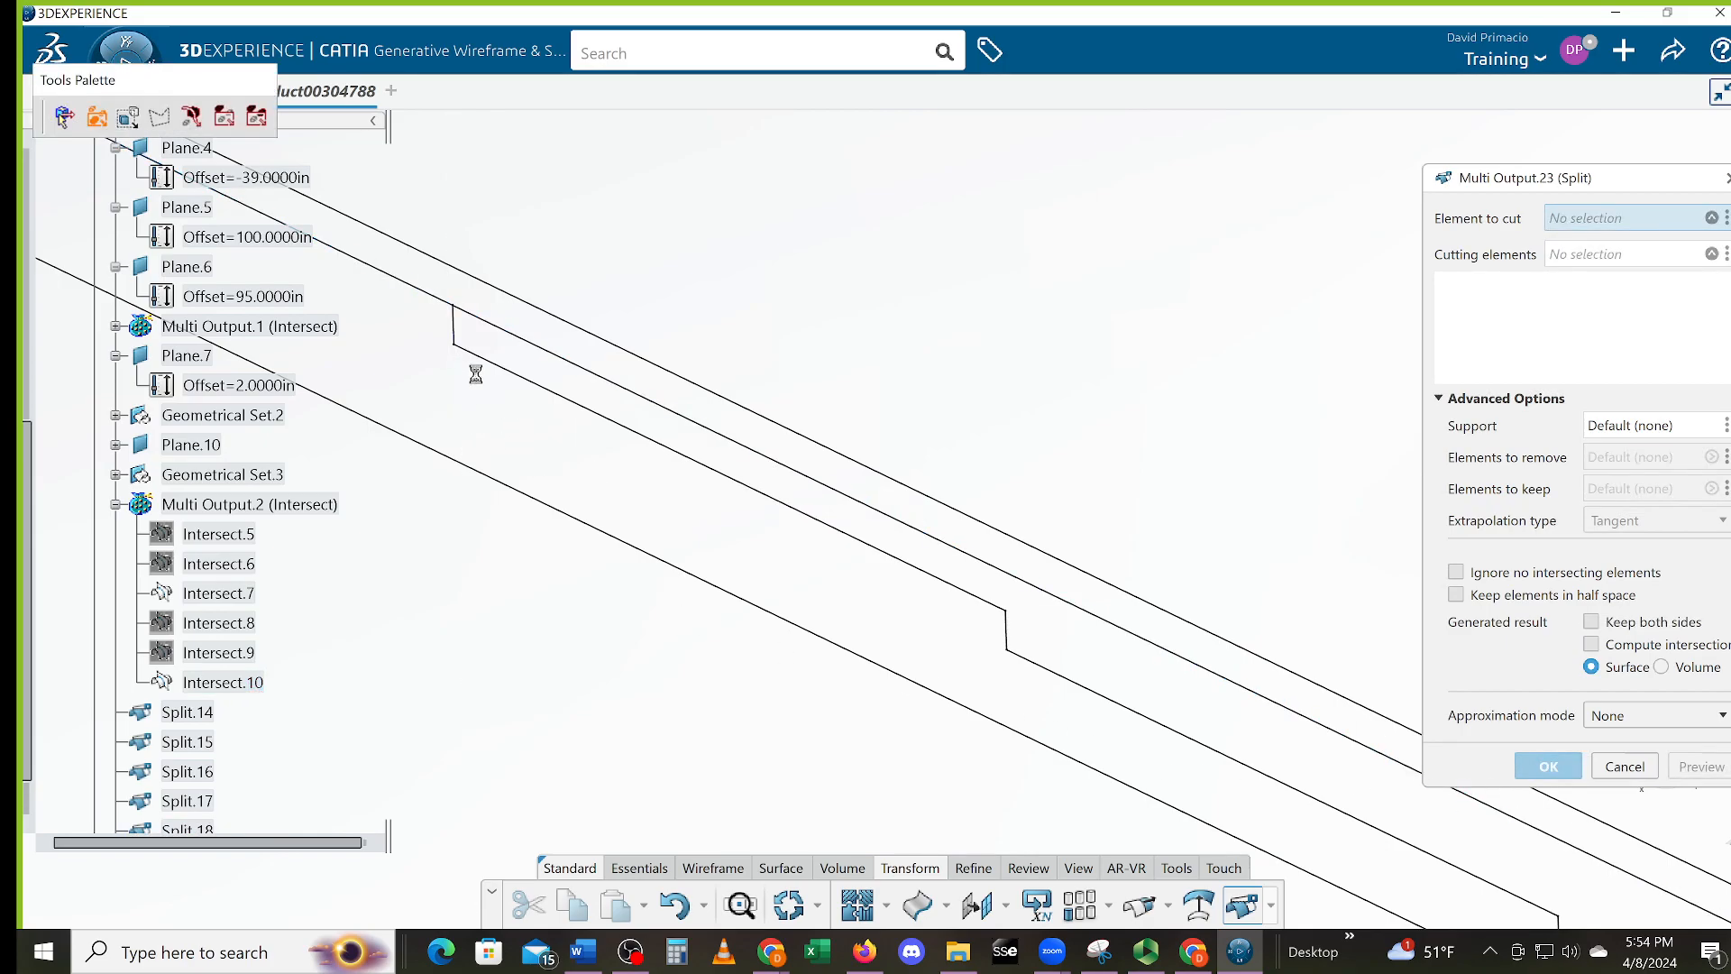
{"action": "left_click", "coordinate": [413, 289]}
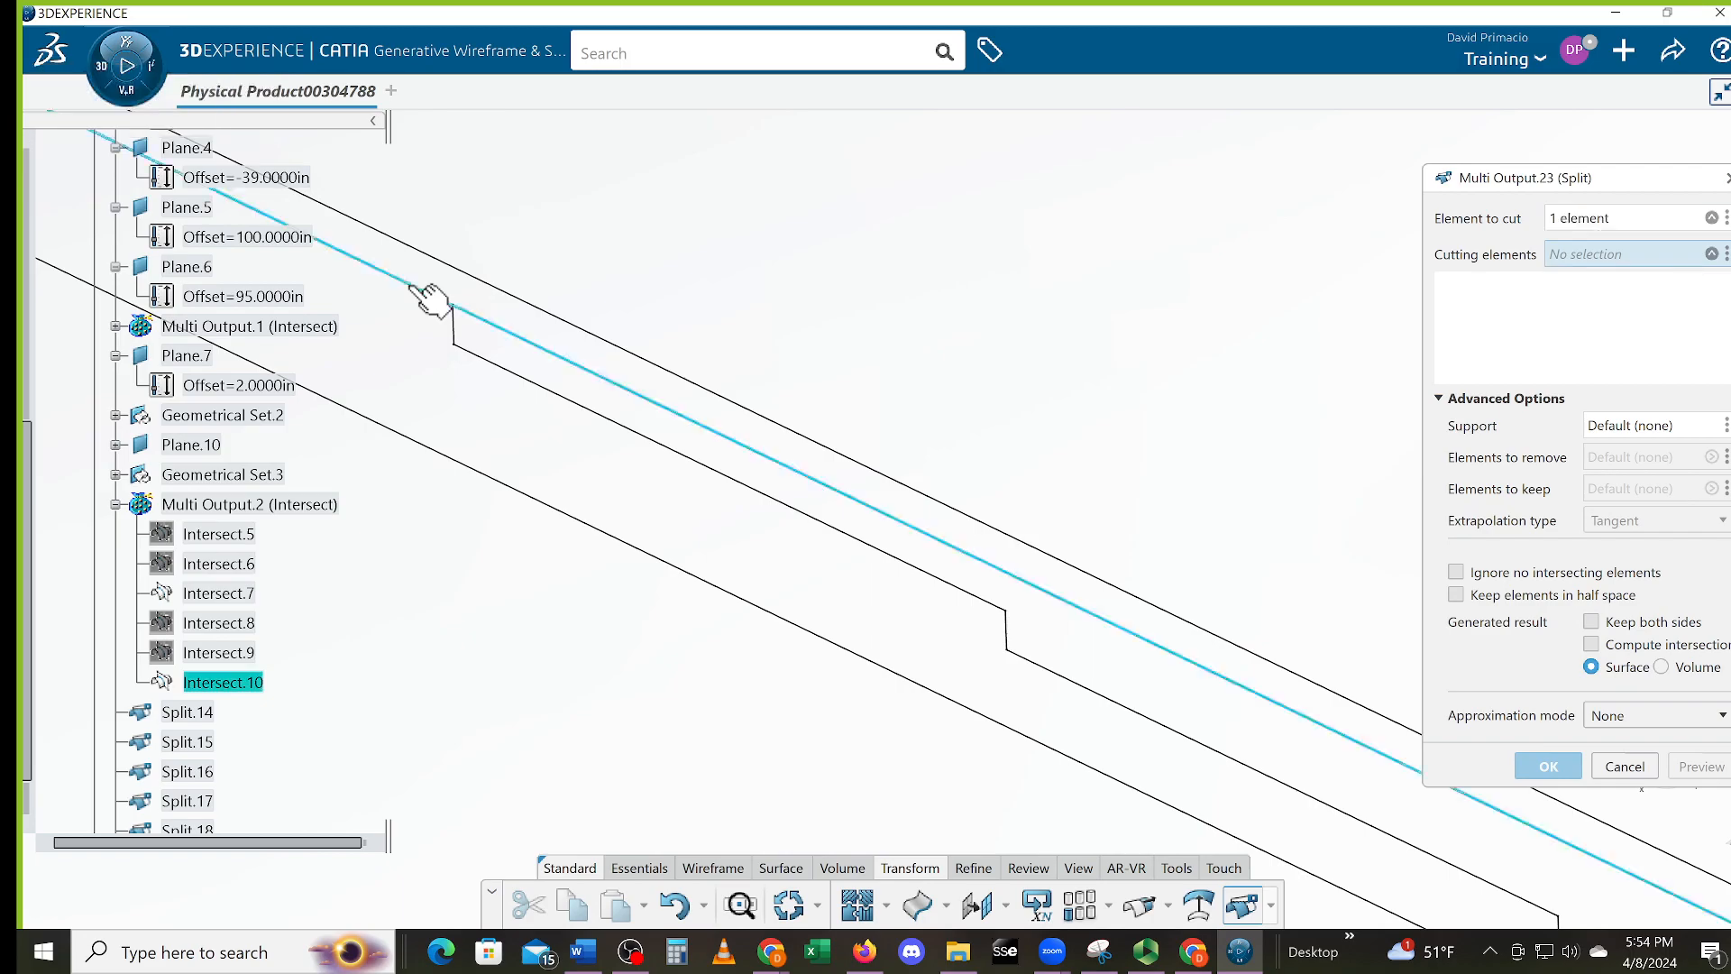
{"action": "left_click", "coordinate": [457, 330]}
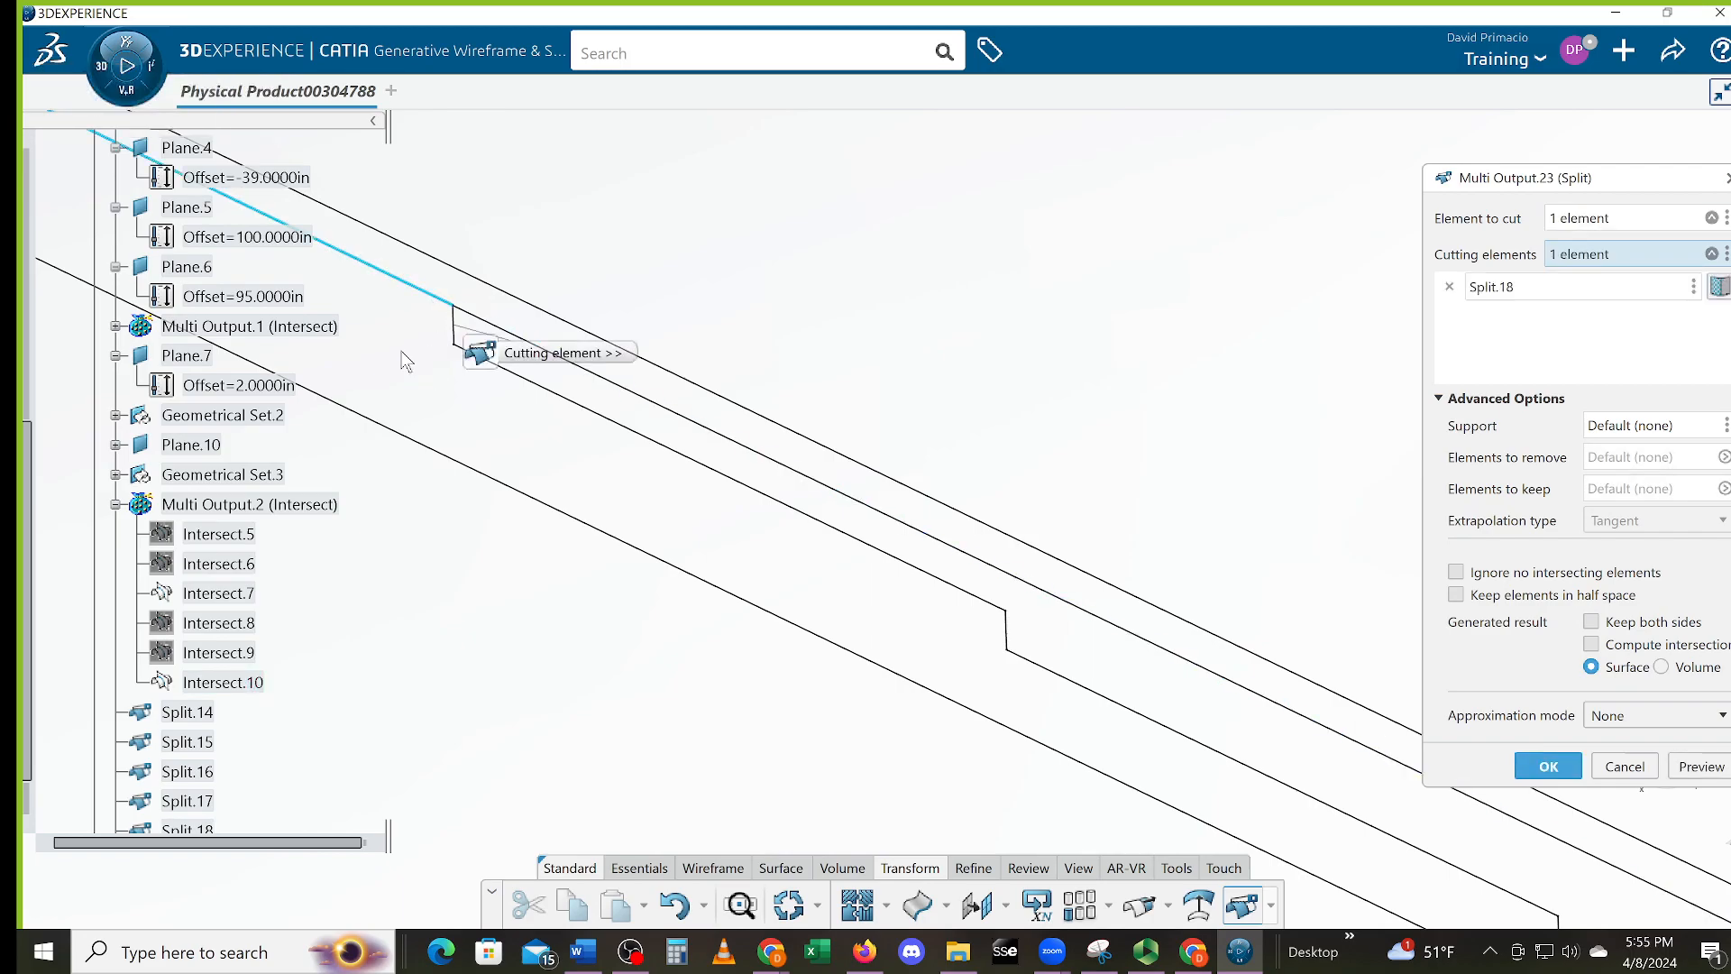
{"action": "middle_click_drag", "start_coordinate": [583, 411], "coordinate": [1040, 655]}
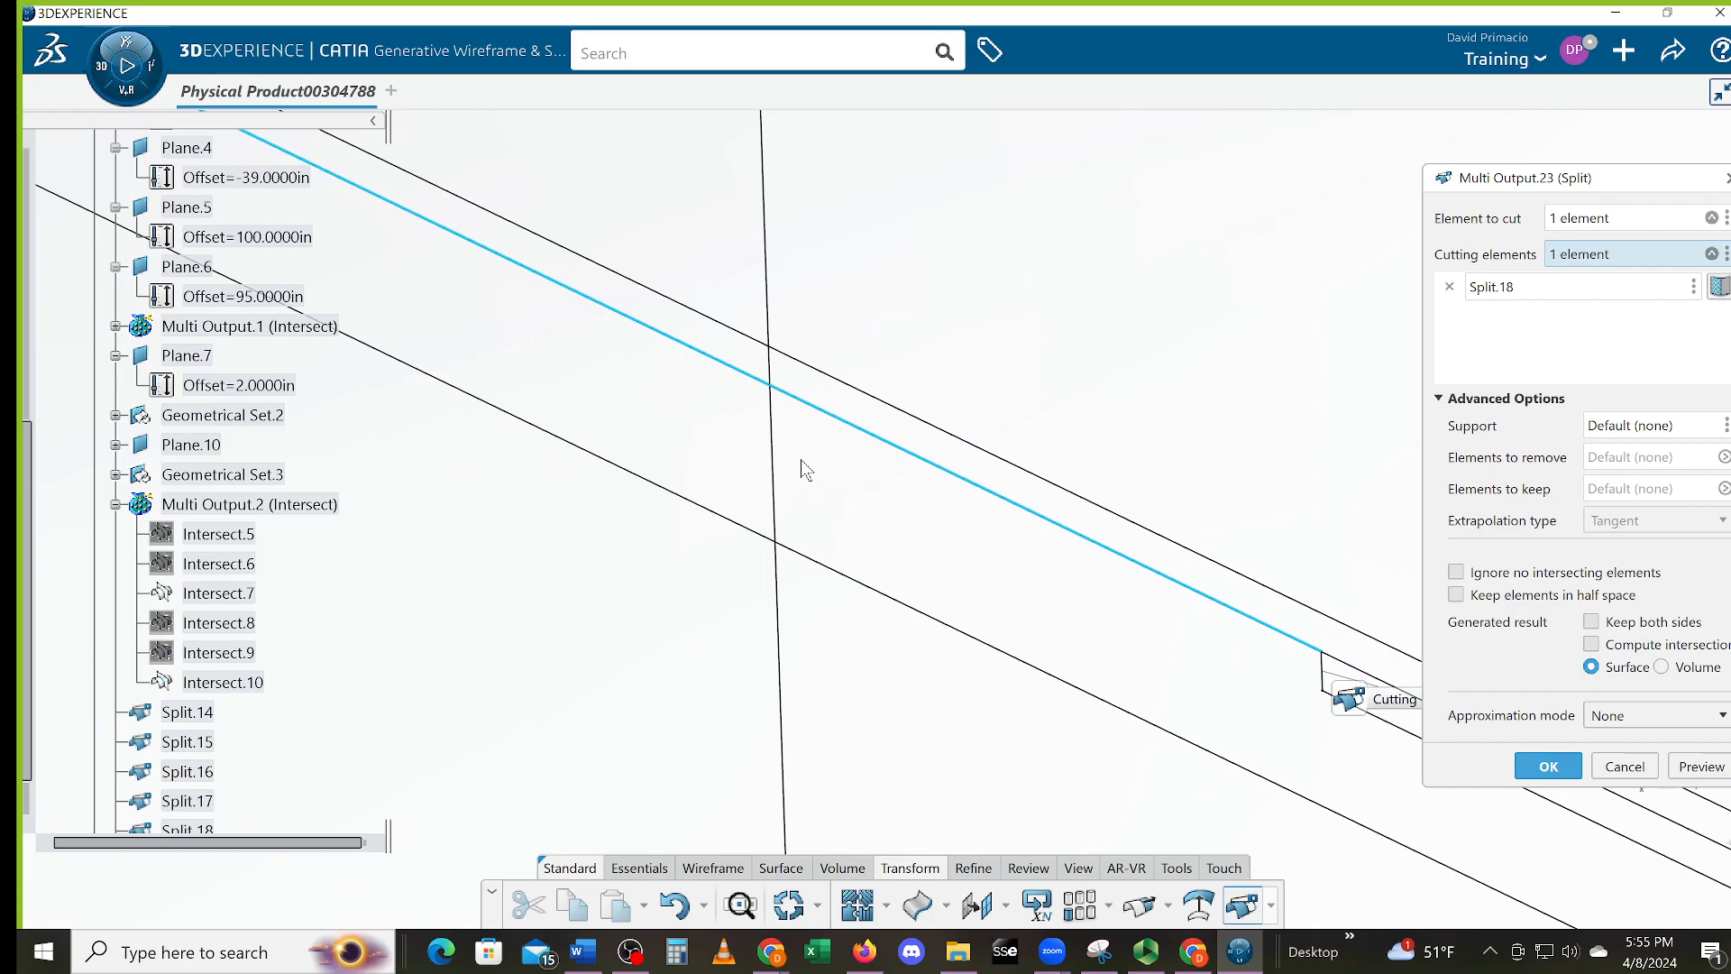
{"action": "left_click", "coordinate": [771, 365]}
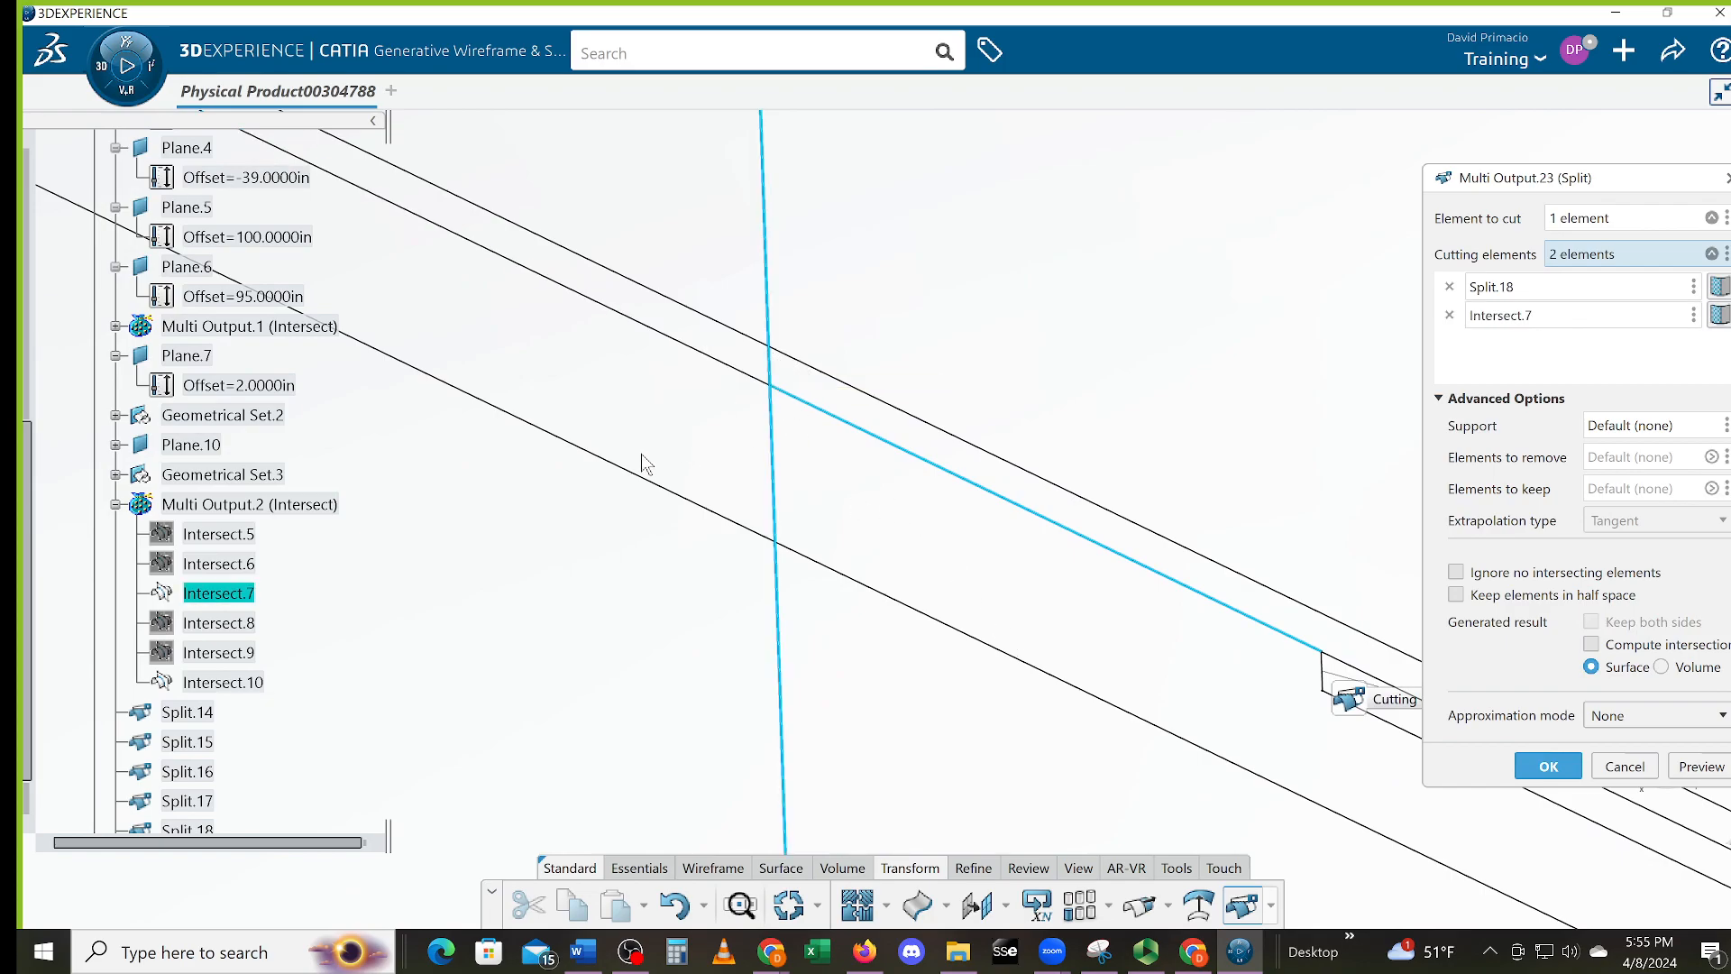
{"action": "key", "text": "Return"}
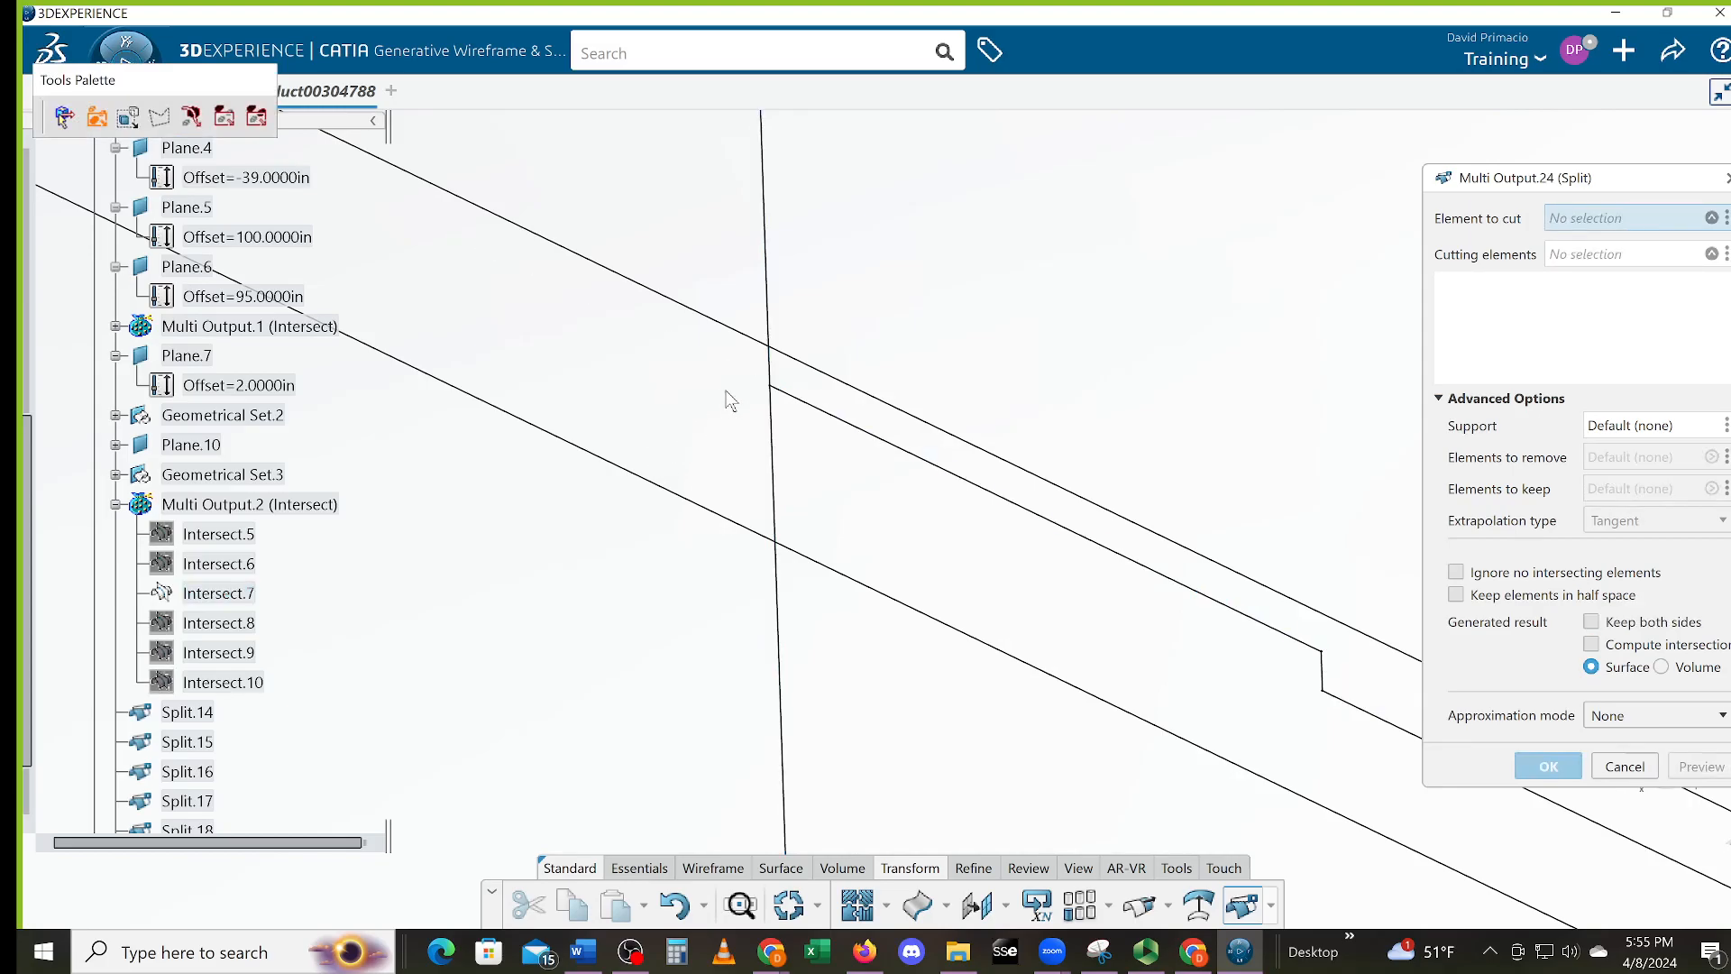
Trim Intersect.7 between the grey segment and upper line, then trim the upper line at the short vertical
{"action": "left_click", "coordinate": [772, 376]}
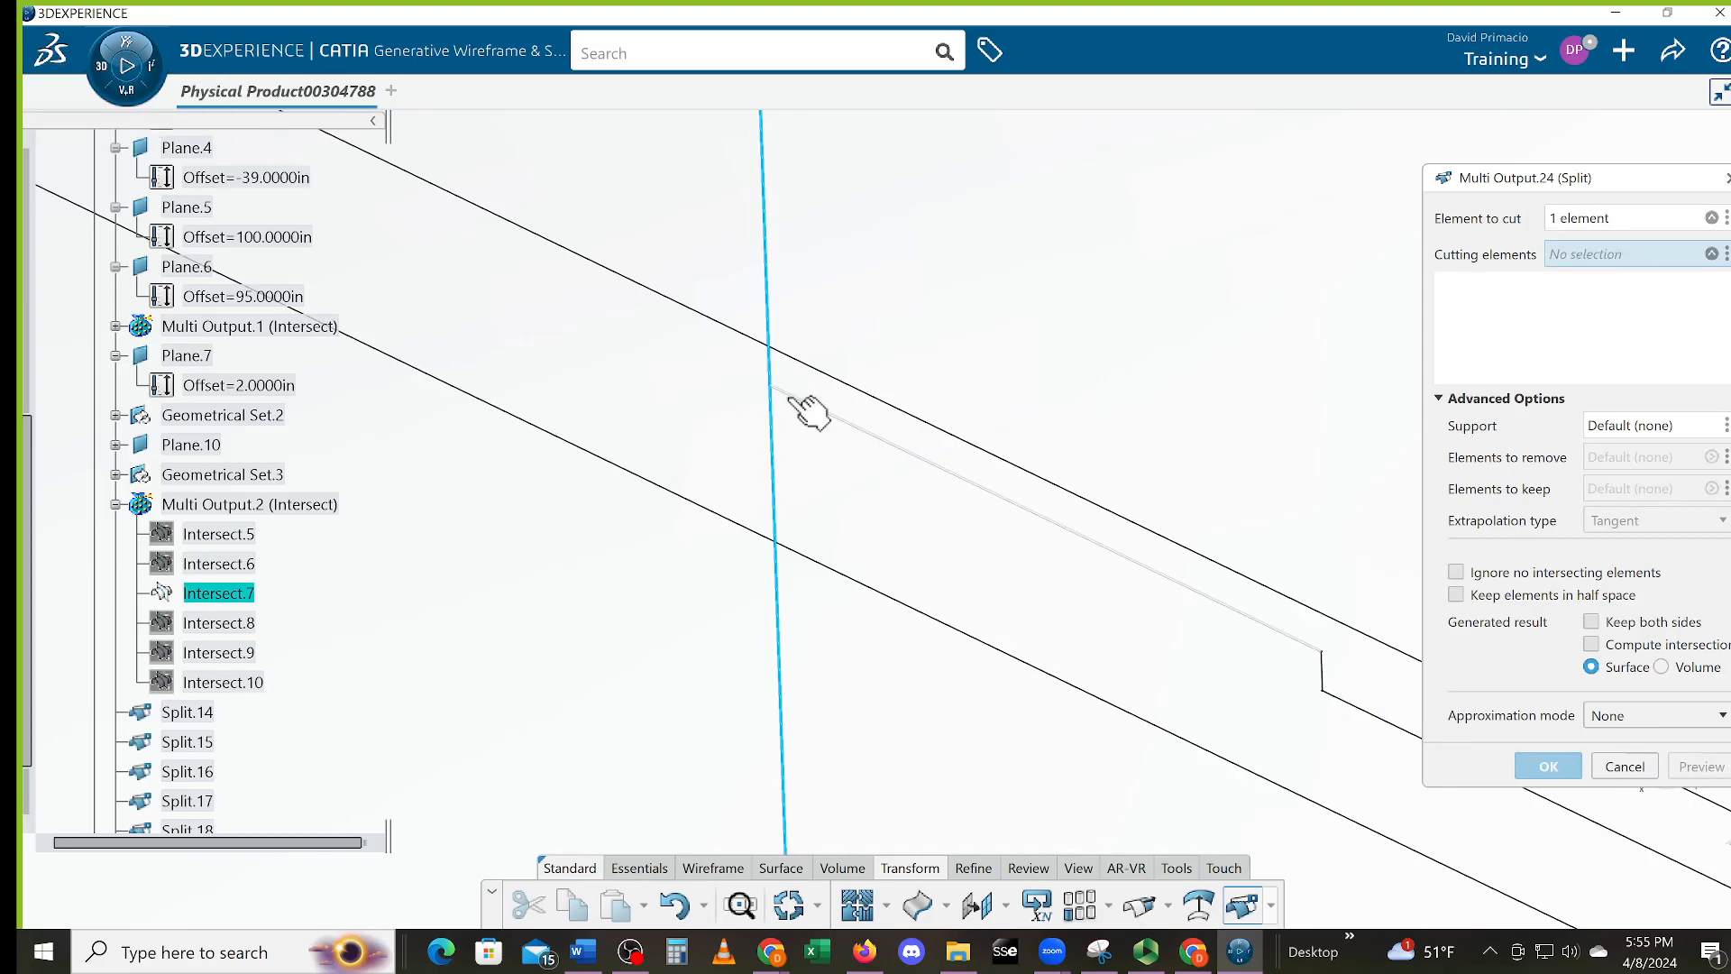
{"action": "left_click", "coordinate": [790, 397]}
{"action": "left_click", "coordinate": [733, 326]}
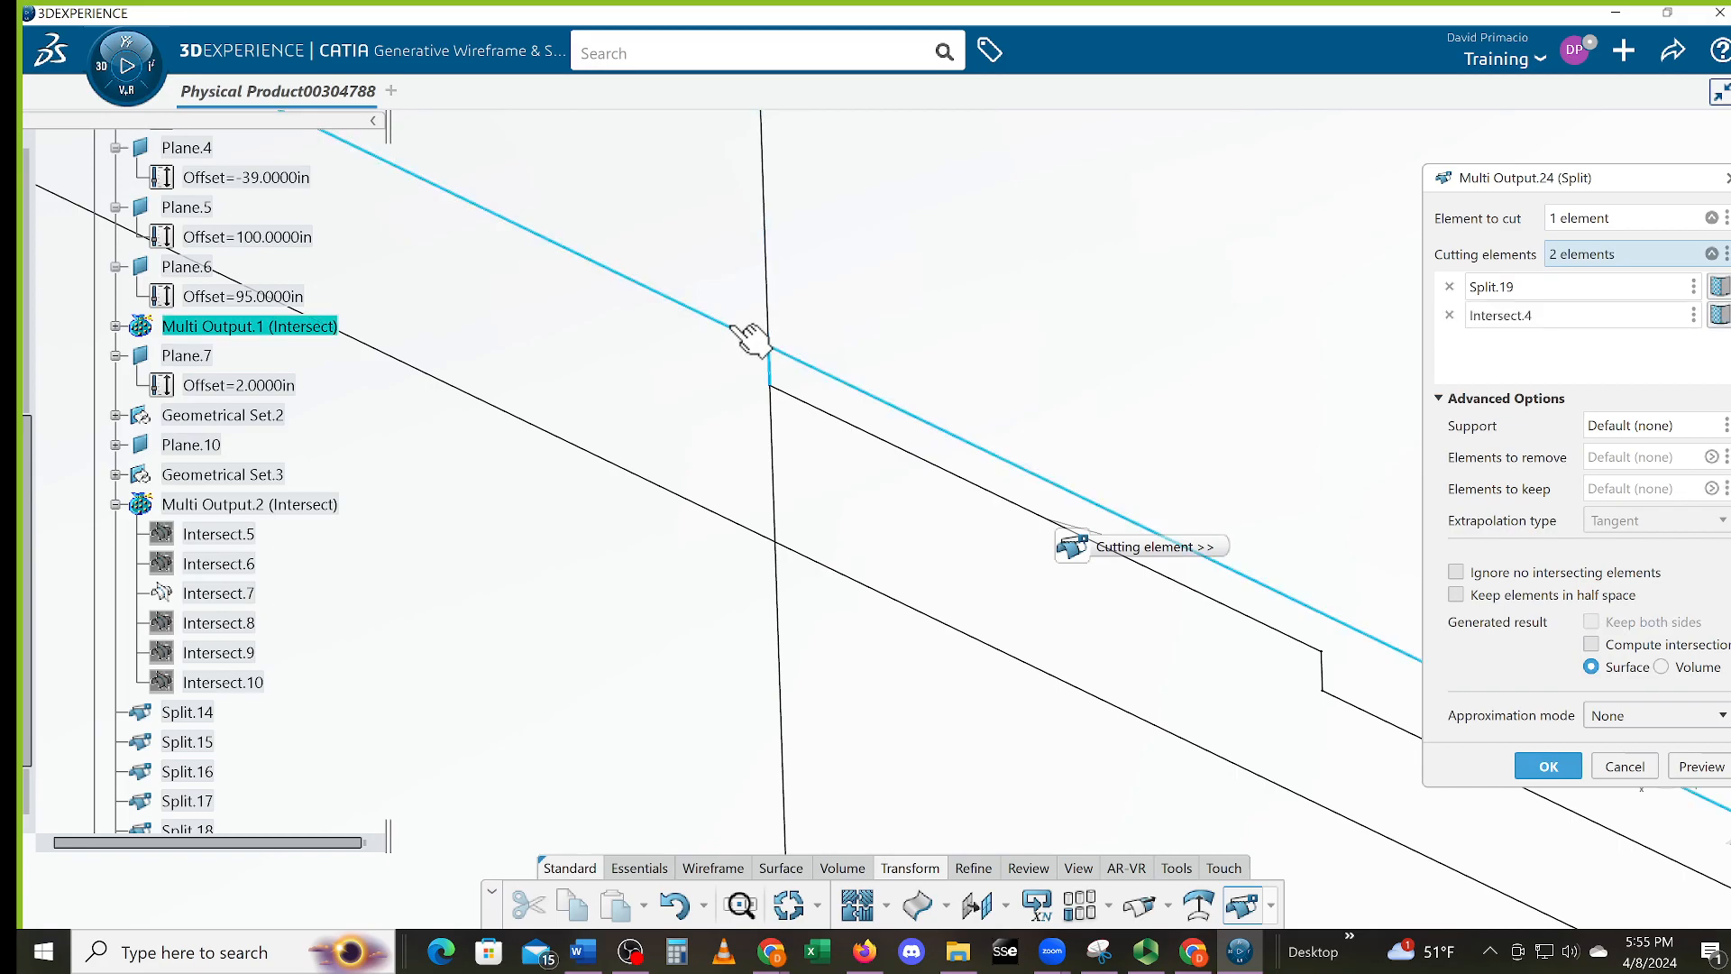
{"action": "key", "text": "Return"}
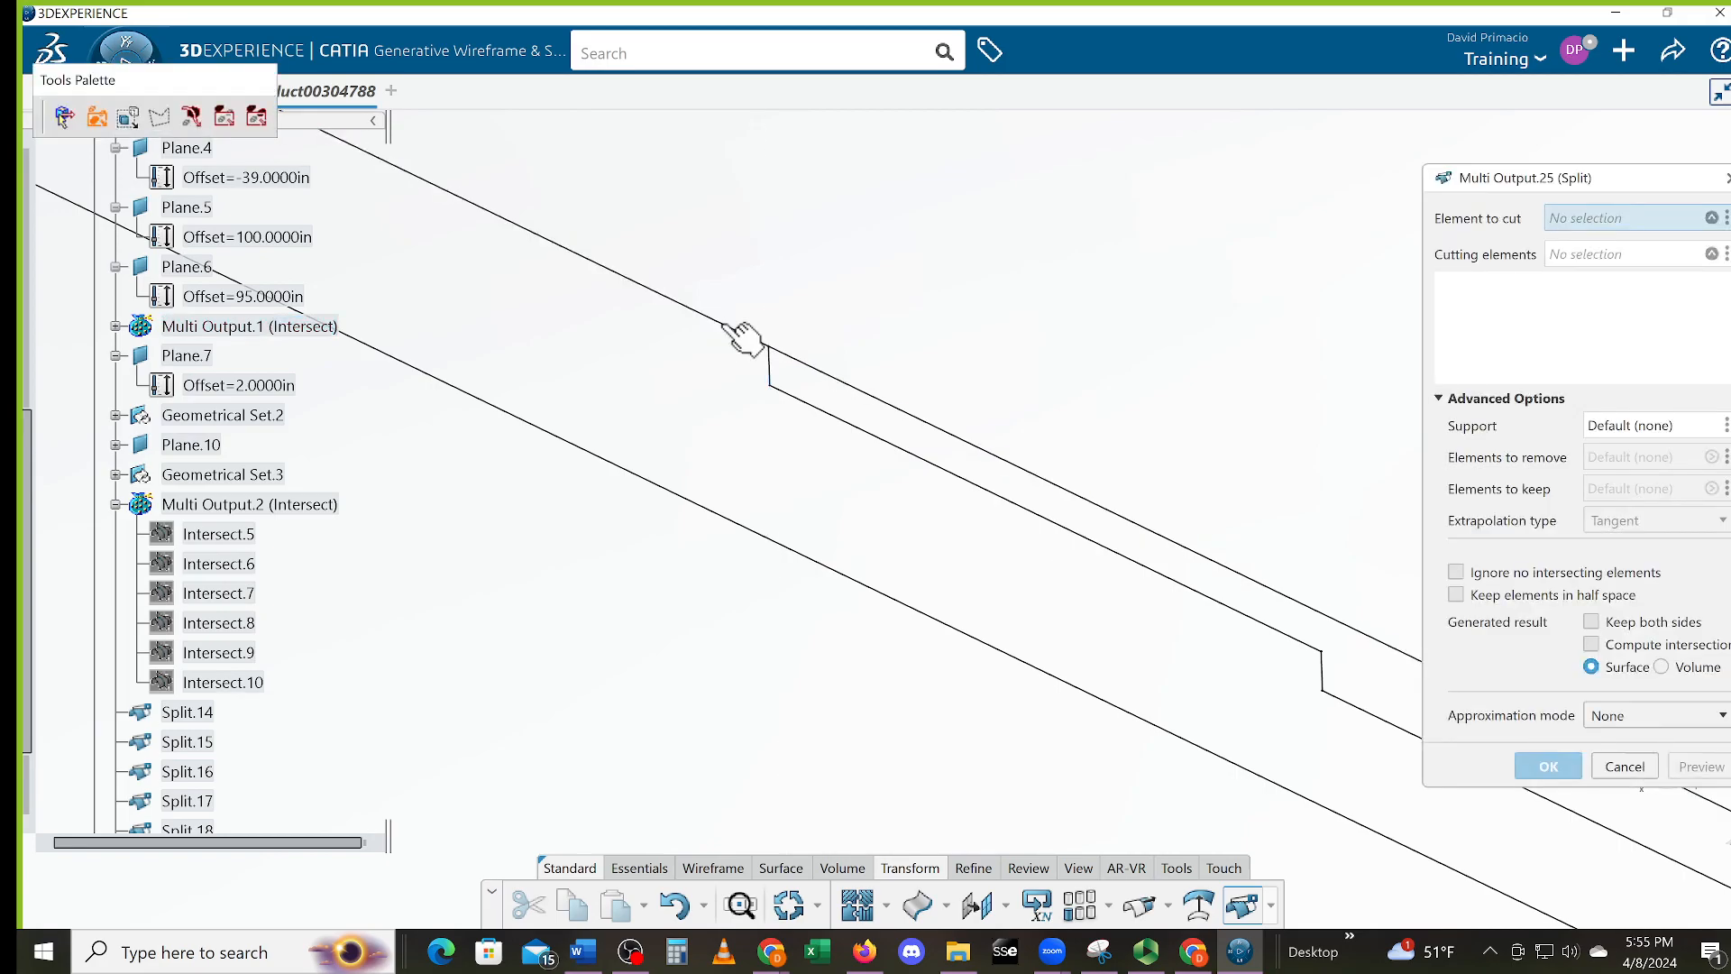
{"action": "left_click", "coordinate": [734, 332]}
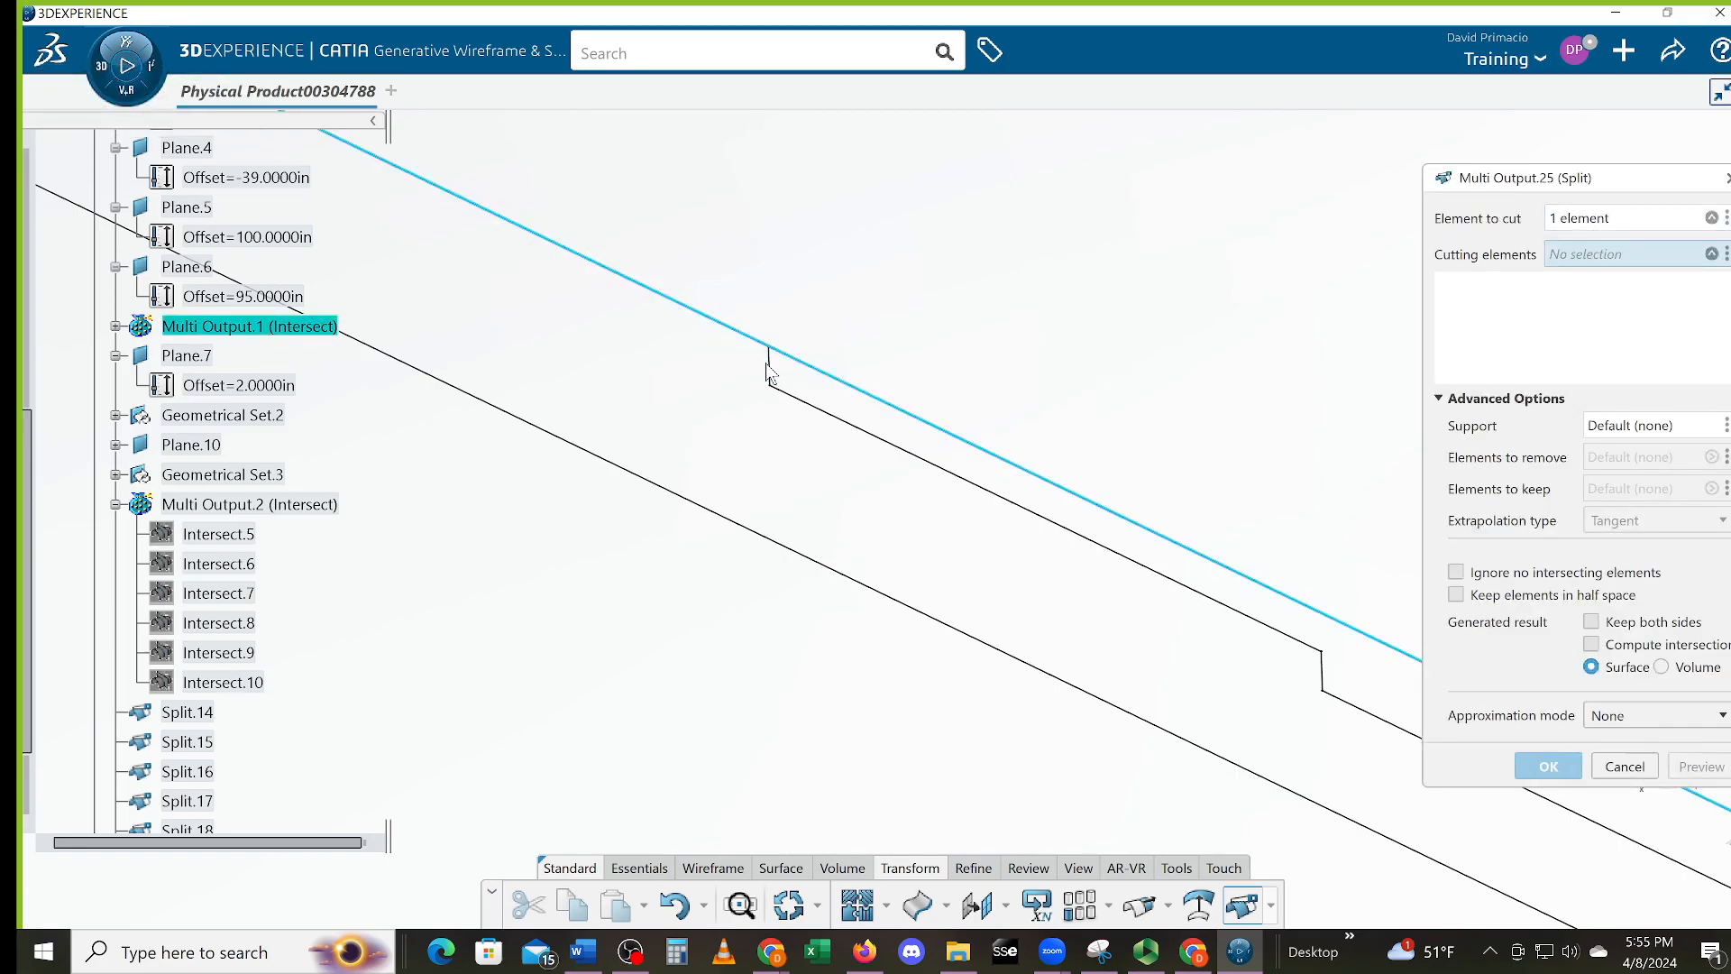
{"action": "left_click", "coordinate": [772, 375]}
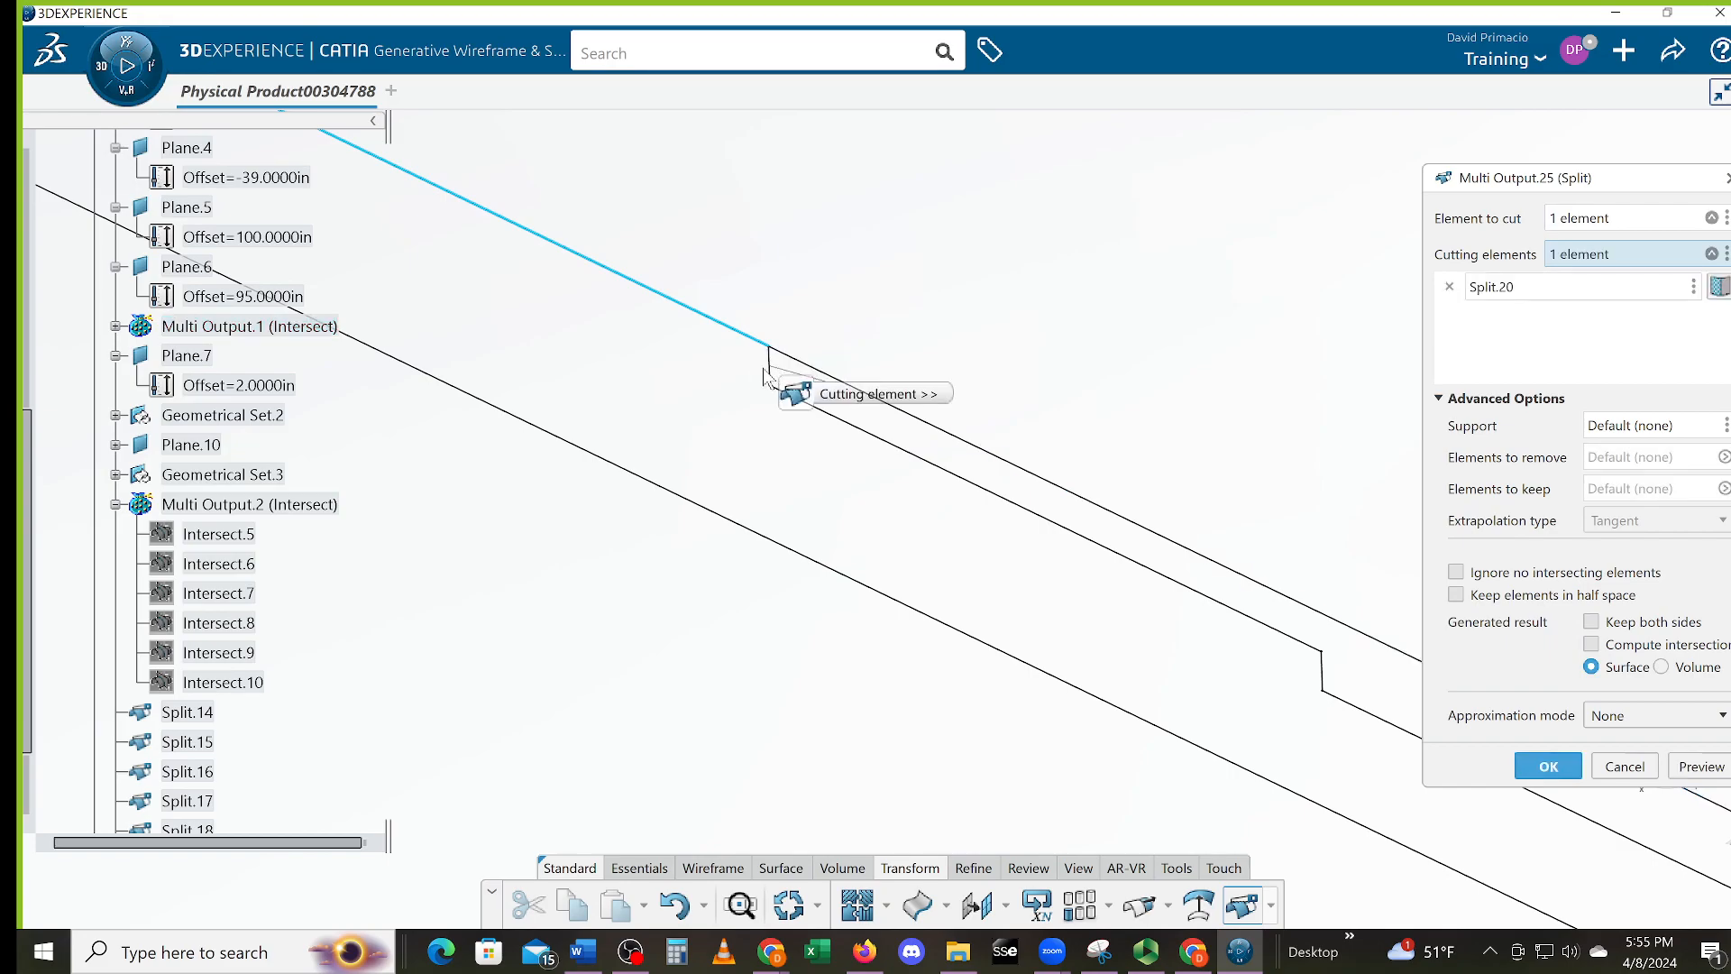
{"action": "key", "text": "Return"}
Trim the upper diagonal line at the vertical line, then pick that vertical line for trimming
{"action": "middle_click_drag", "start_coordinate": [653, 390], "coordinate": [834, 561]}
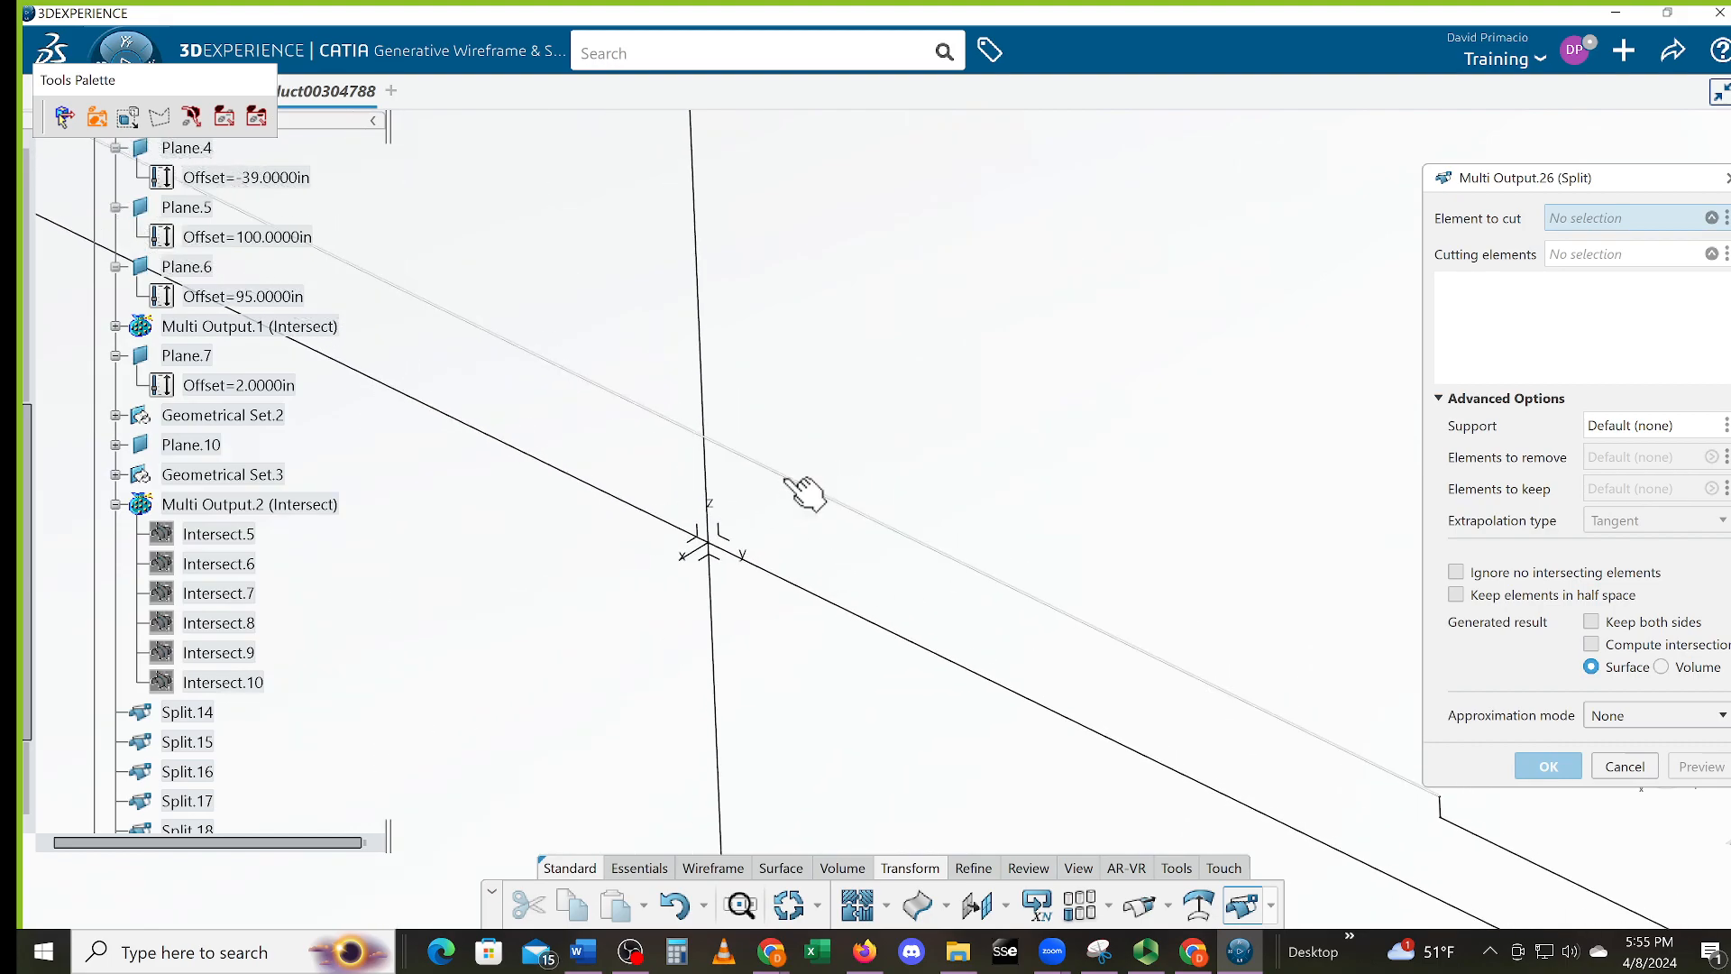
{"action": "left_click", "coordinate": [801, 488]}
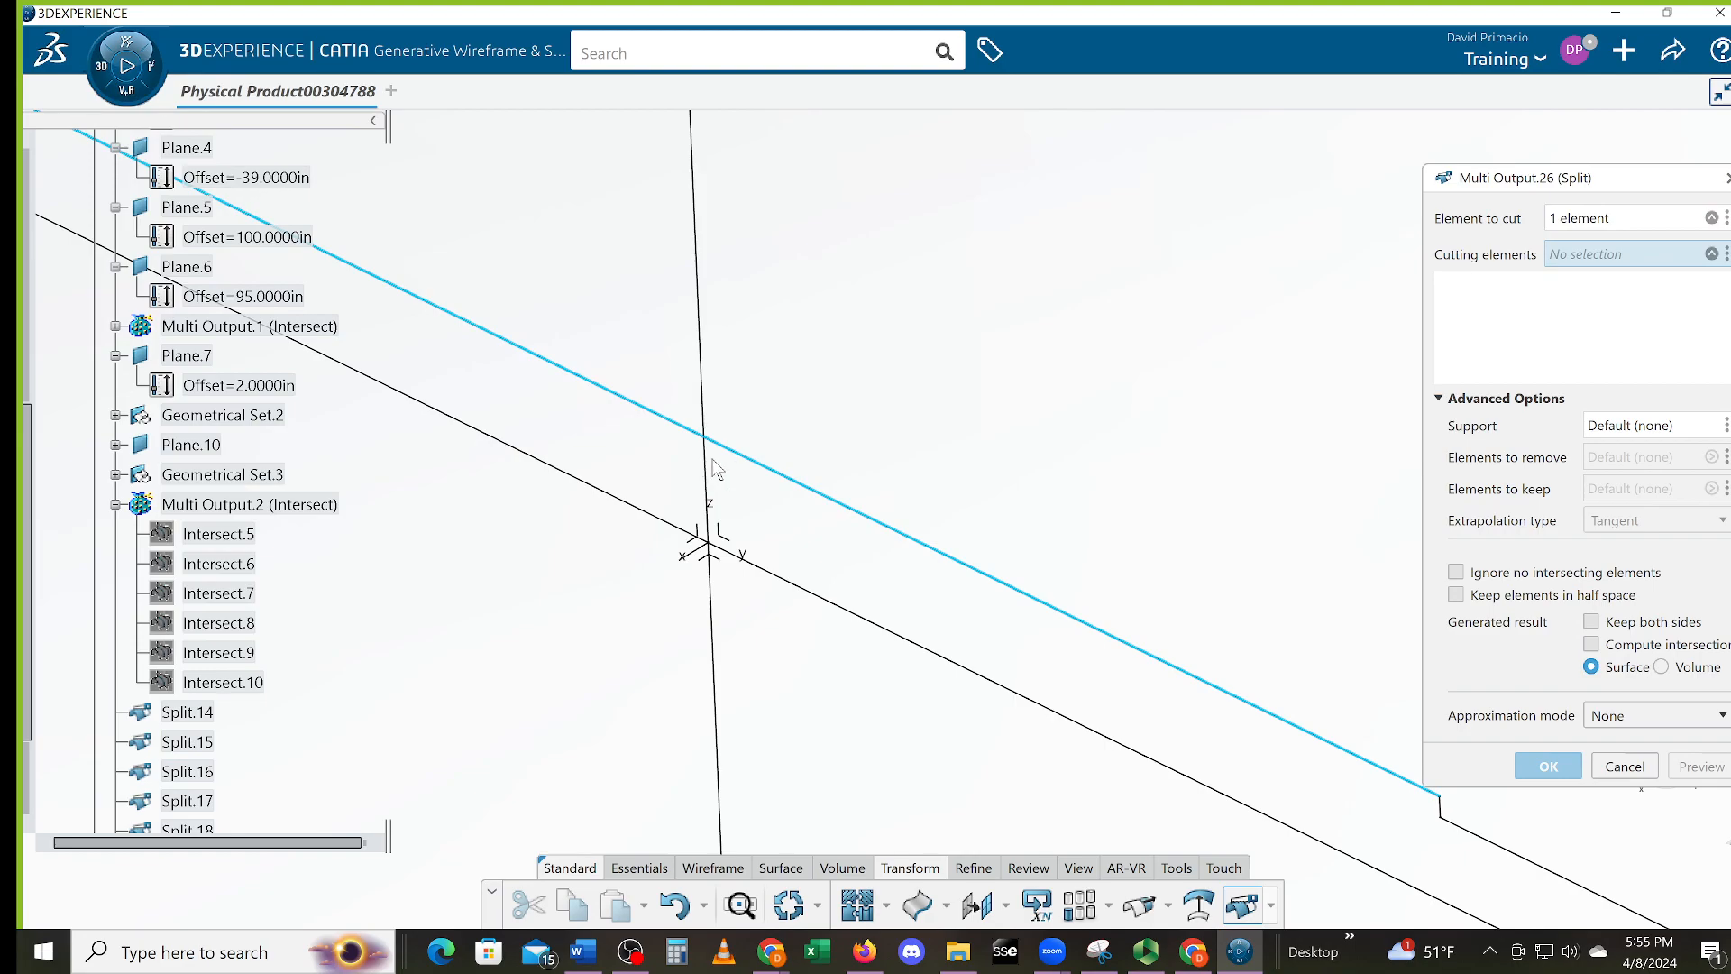
{"action": "left_click", "coordinate": [708, 461]}
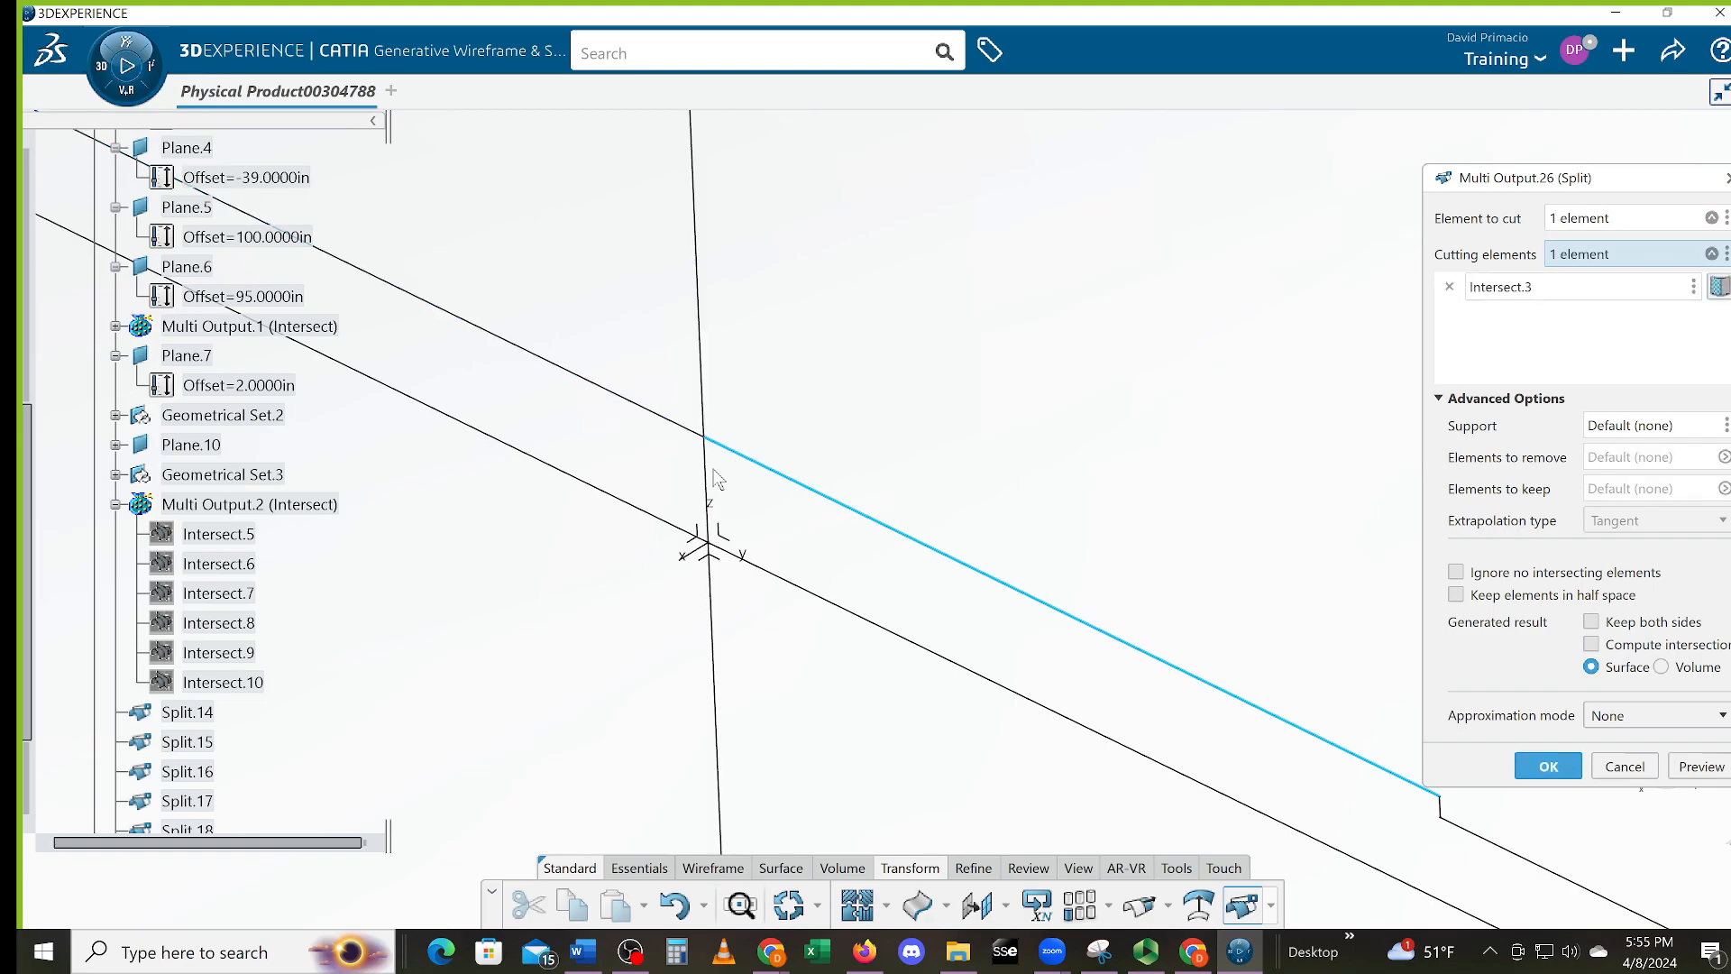
{"action": "key", "text": "Return"}
{"action": "left_click", "coordinate": [709, 462]}
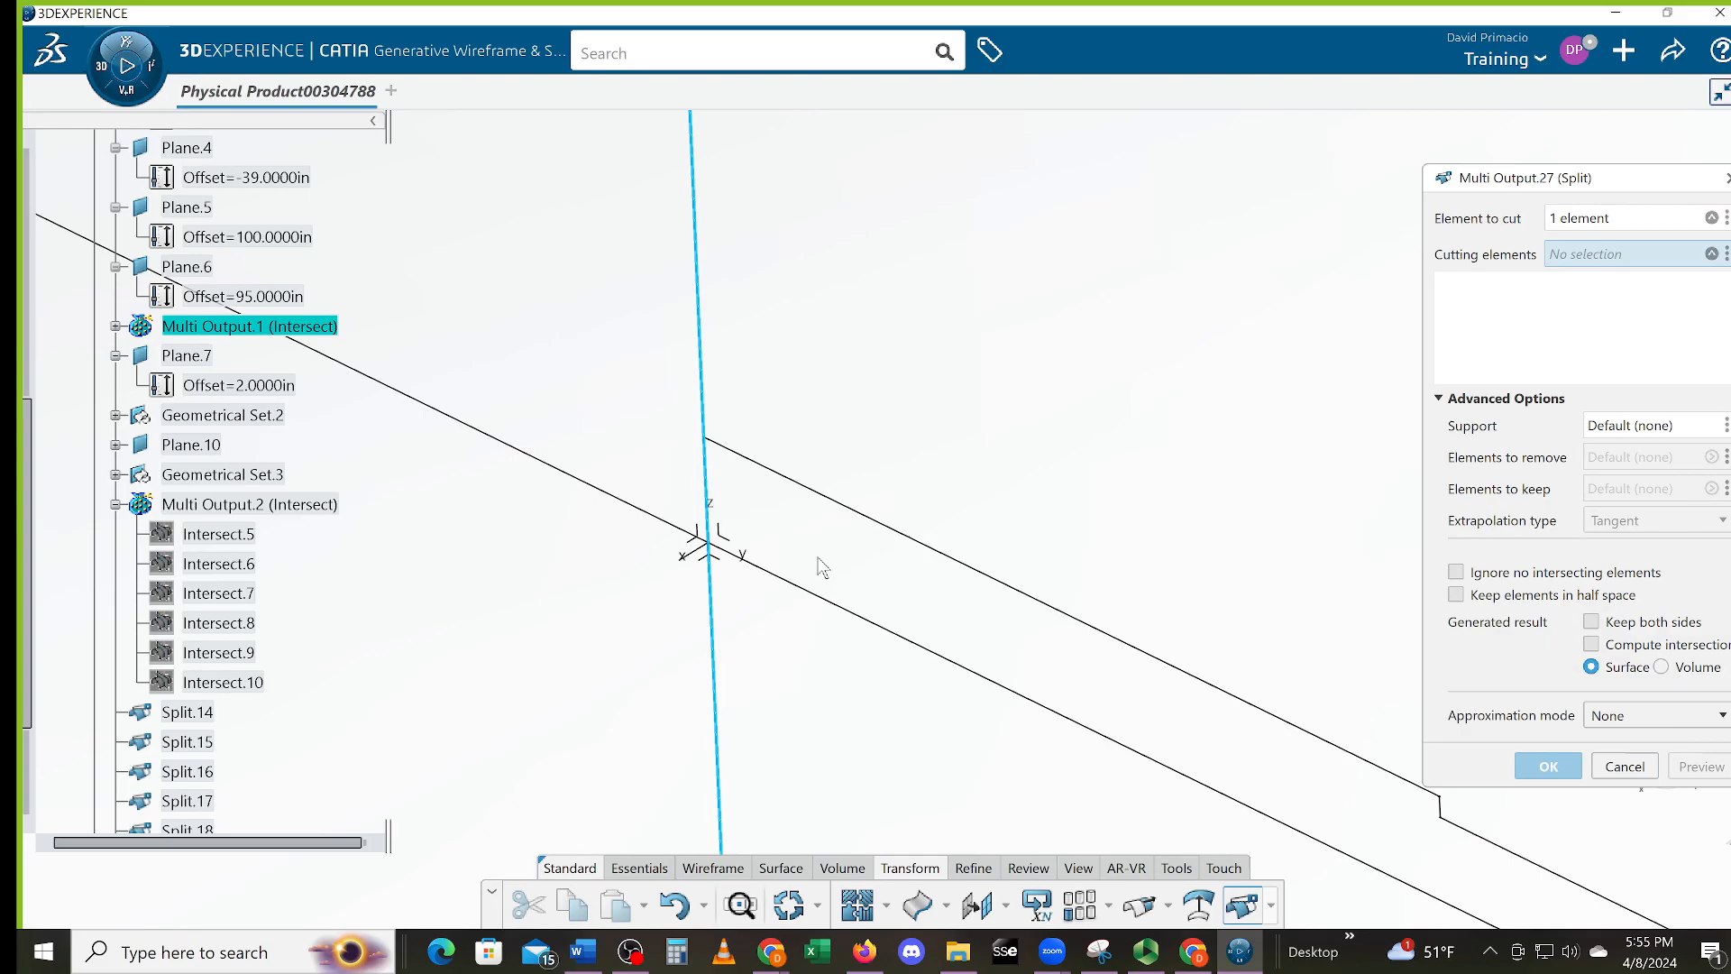
Trim the vertical line between the upper and lower lines
{"action": "left_click", "coordinate": [857, 516]}
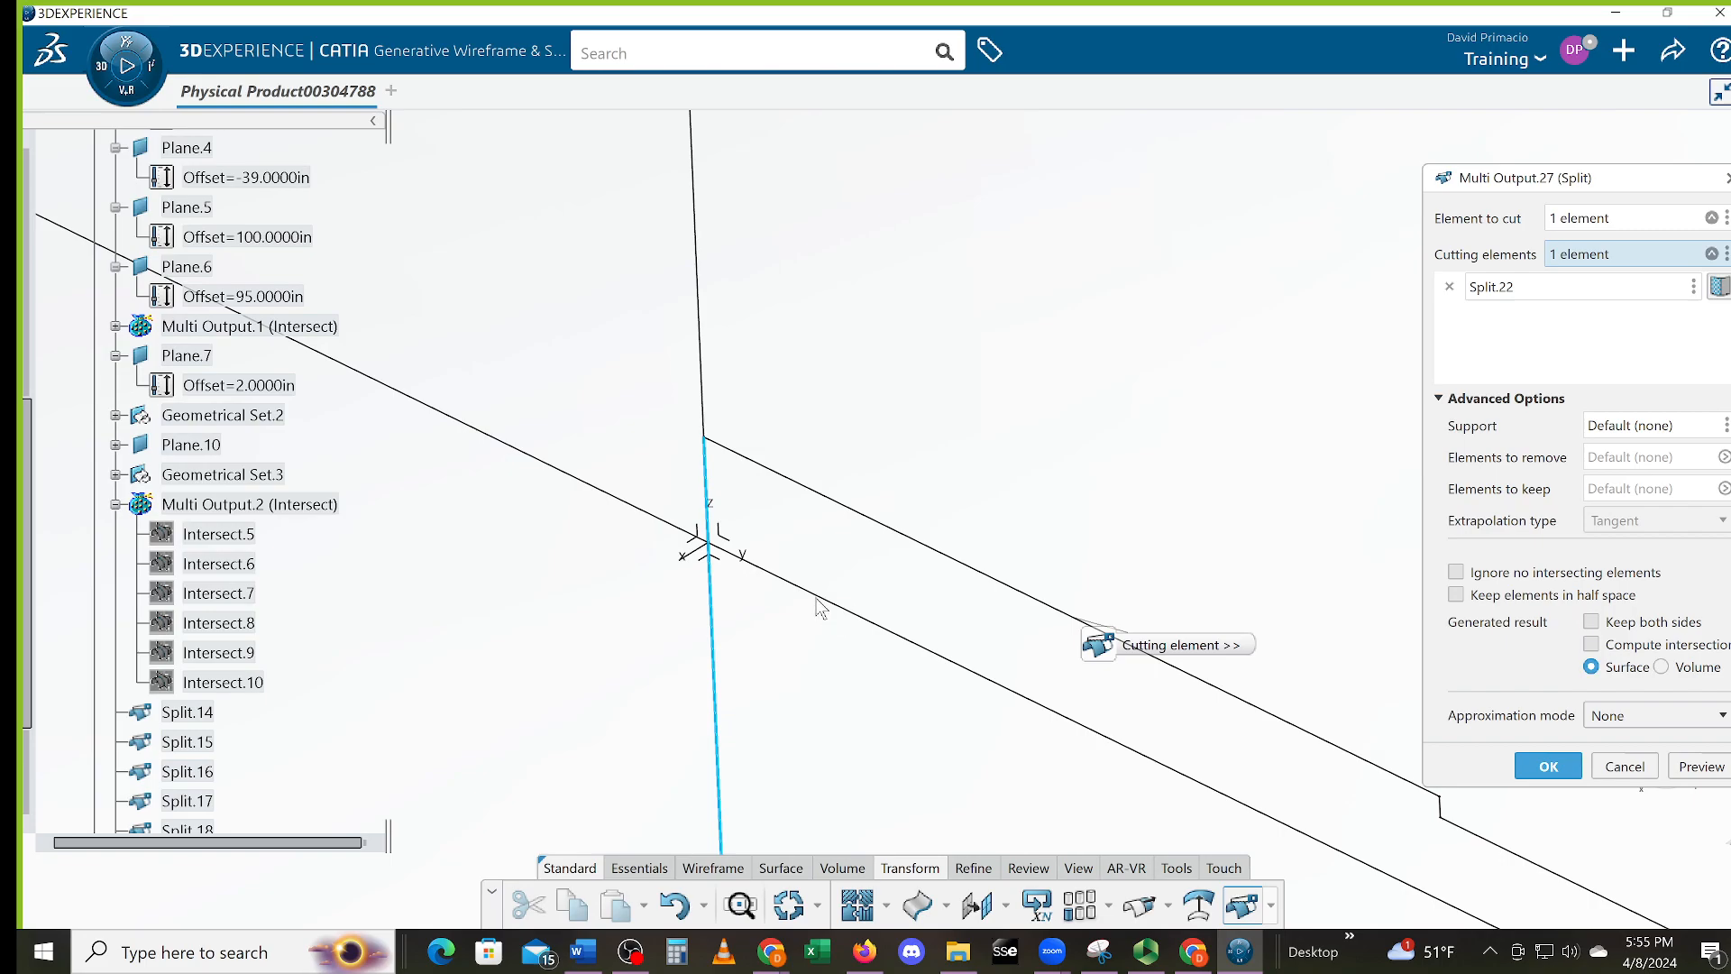
{"action": "left_click", "coordinate": [821, 604]}
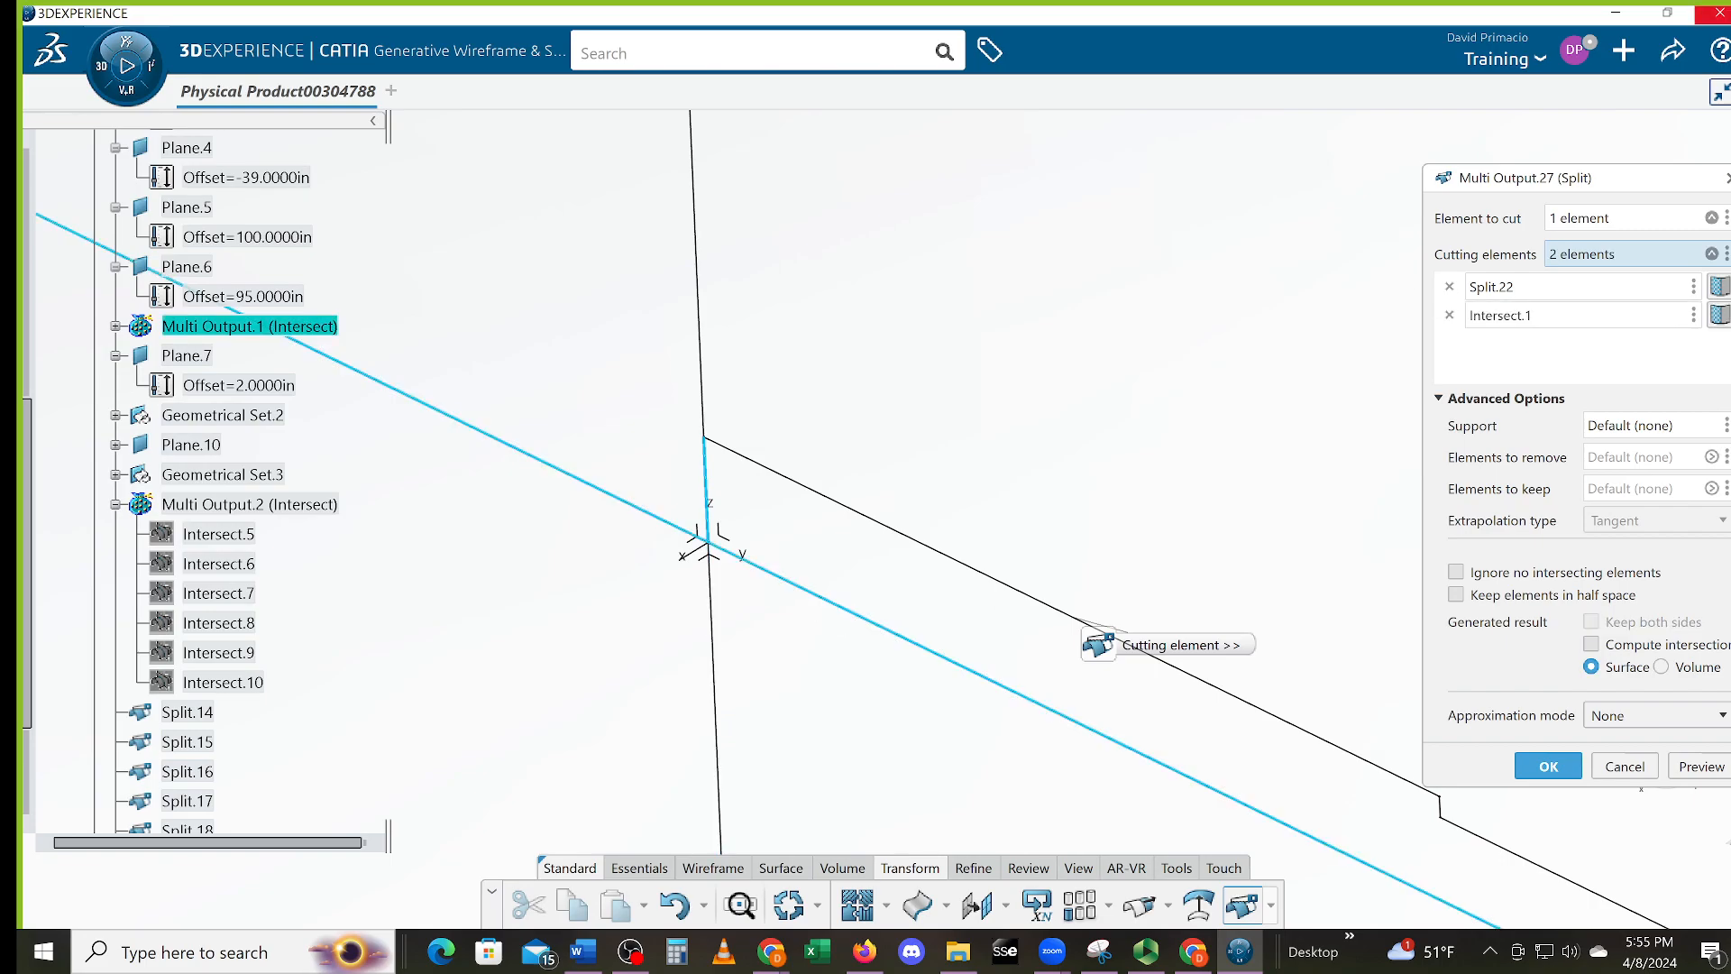
{"action": "key", "text": "Return"}
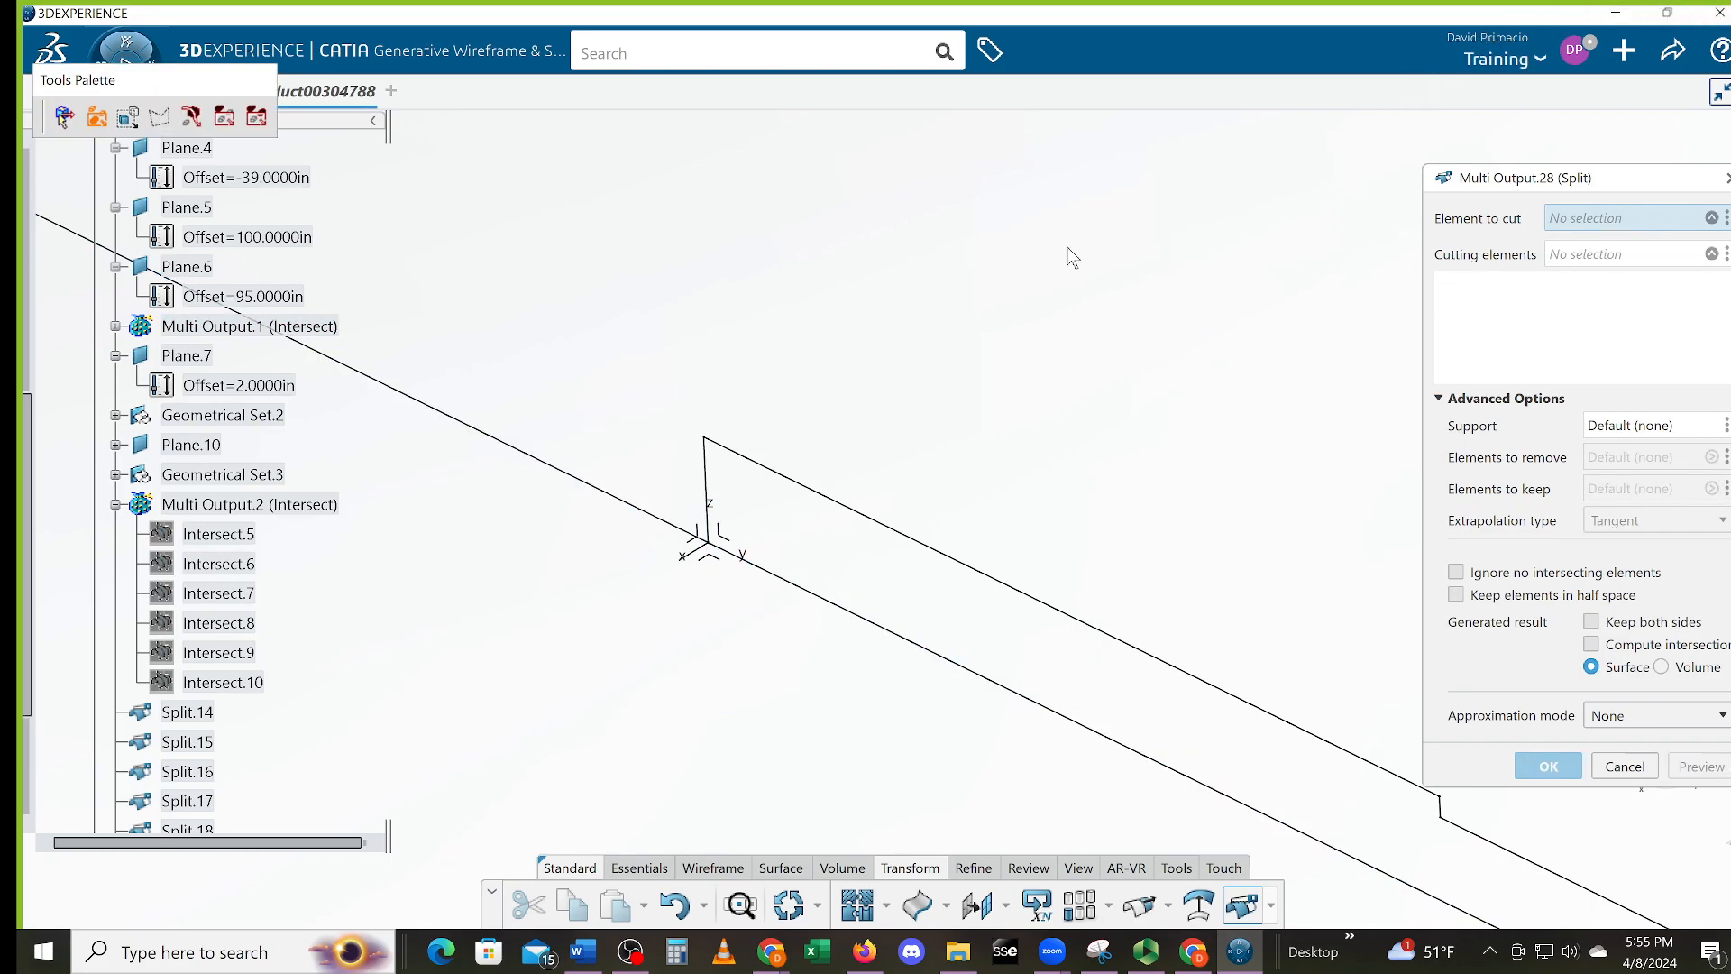
Trim the lower line at the stepped profile and the short vertical end segment, then exit Split
{"action": "left_click", "coordinate": [793, 586]}
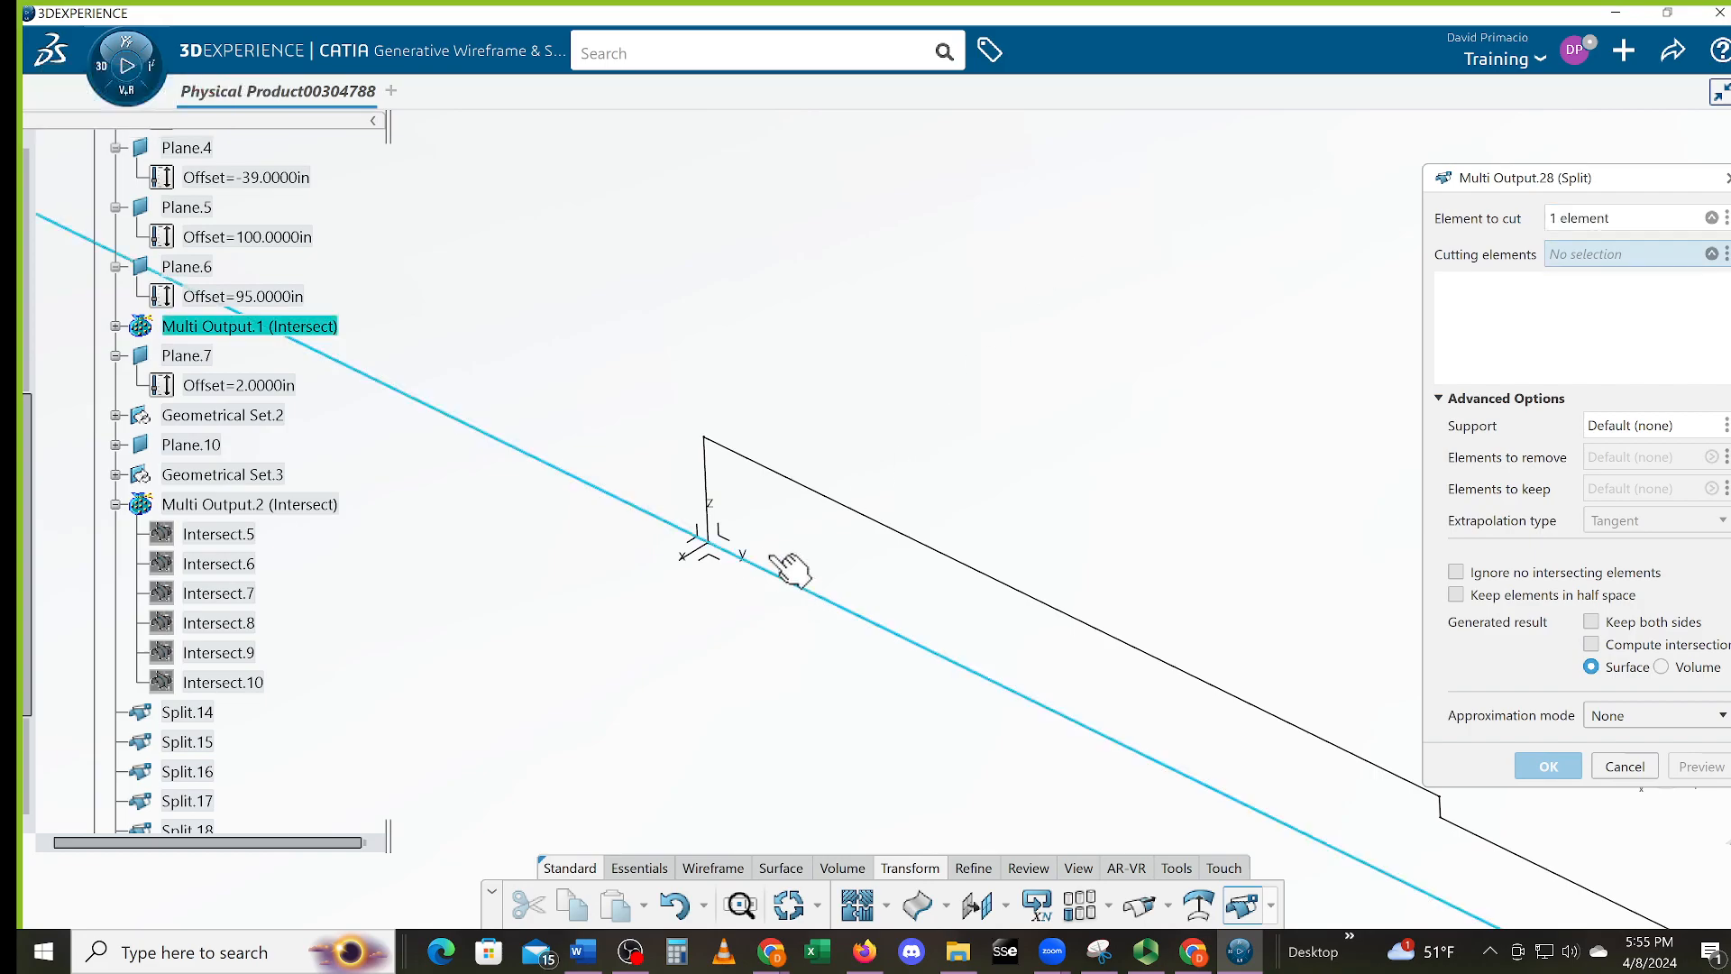
{"action": "left_click", "coordinate": [722, 501]}
{"action": "middle_click_drag", "start_coordinate": [994, 599], "coordinate": [744, 582]}
{"action": "middle_click_drag", "start_coordinate": [913, 651], "coordinate": [917, 438]}
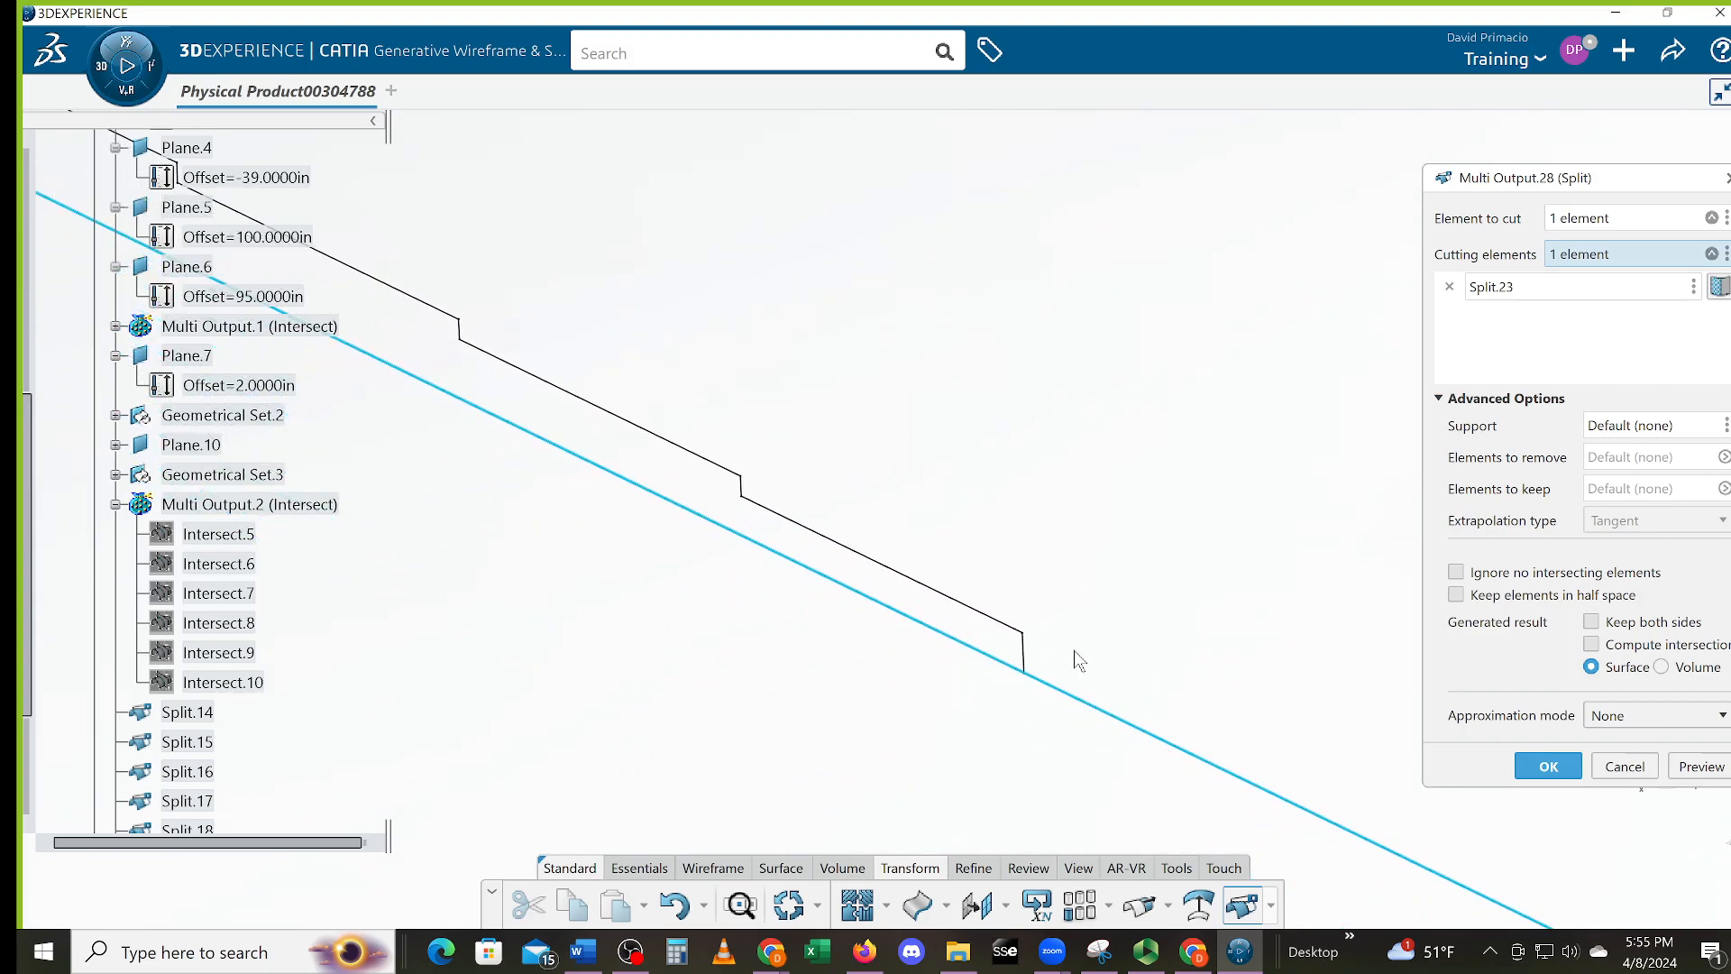
{"action": "left_click", "coordinate": [1028, 657]}
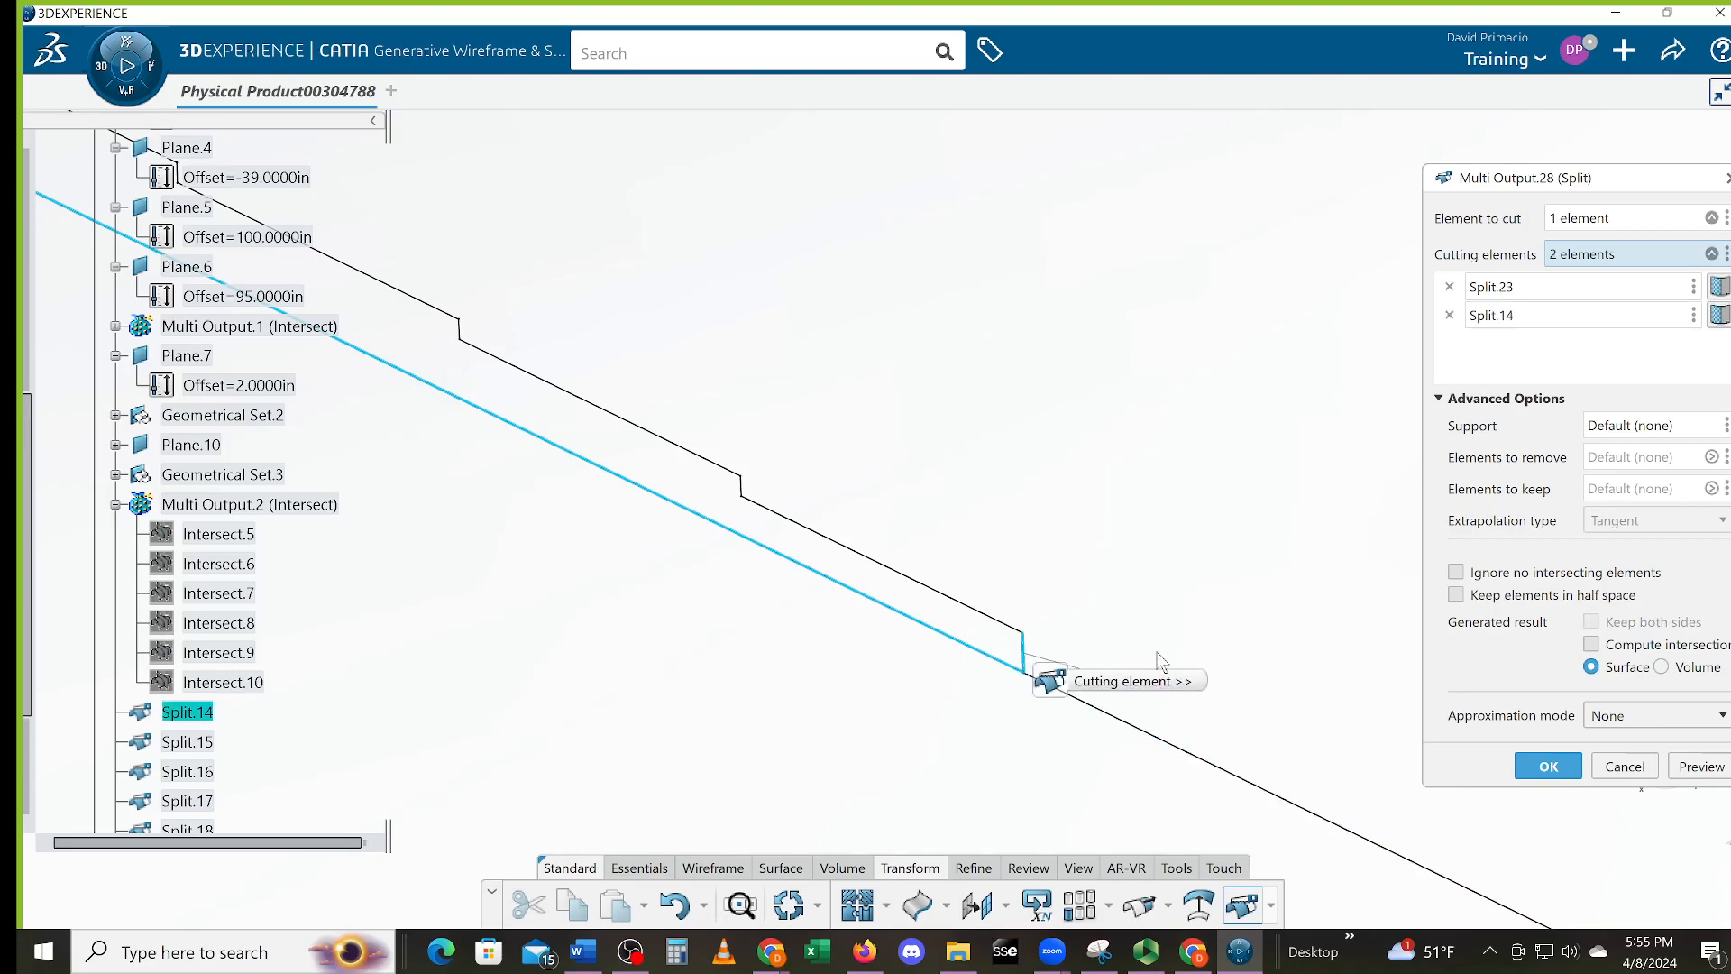
{"action": "left_click", "coordinate": [1560, 765]}
{"action": "middle_click_drag", "start_coordinate": [646, 658], "coordinate": [804, 794]}
{"action": "middle_click_drag", "start_coordinate": [769, 734], "coordinate": [833, 672]}
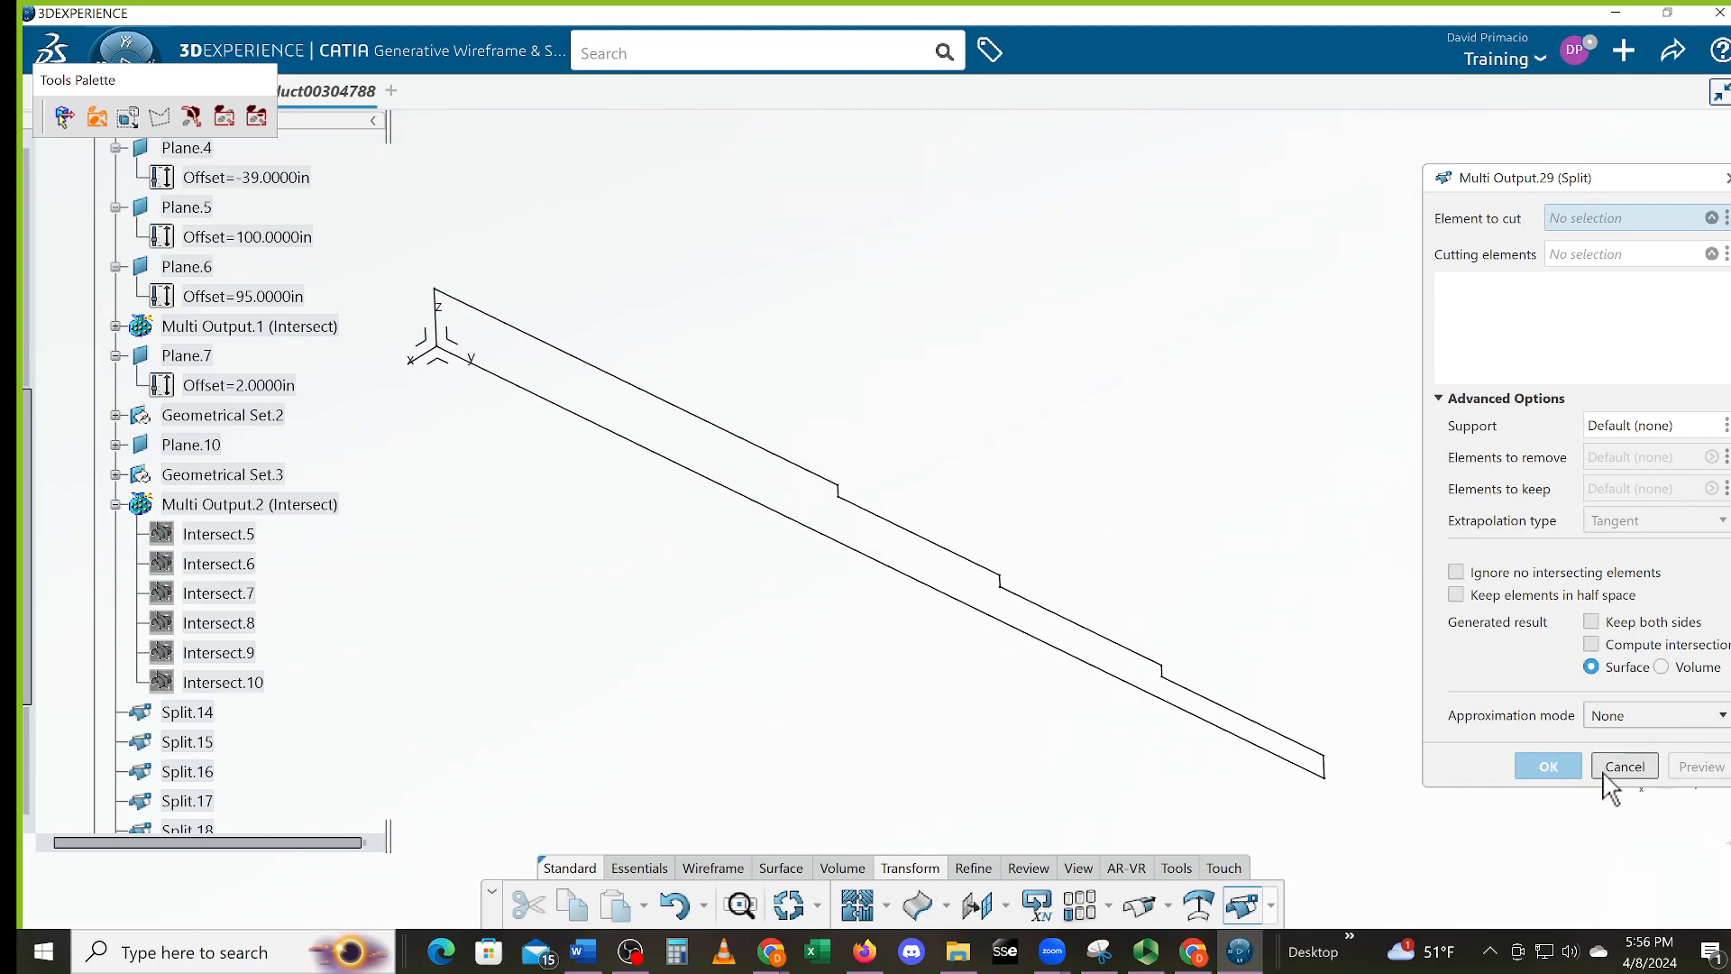
{"action": "key", "text": "Escape"}
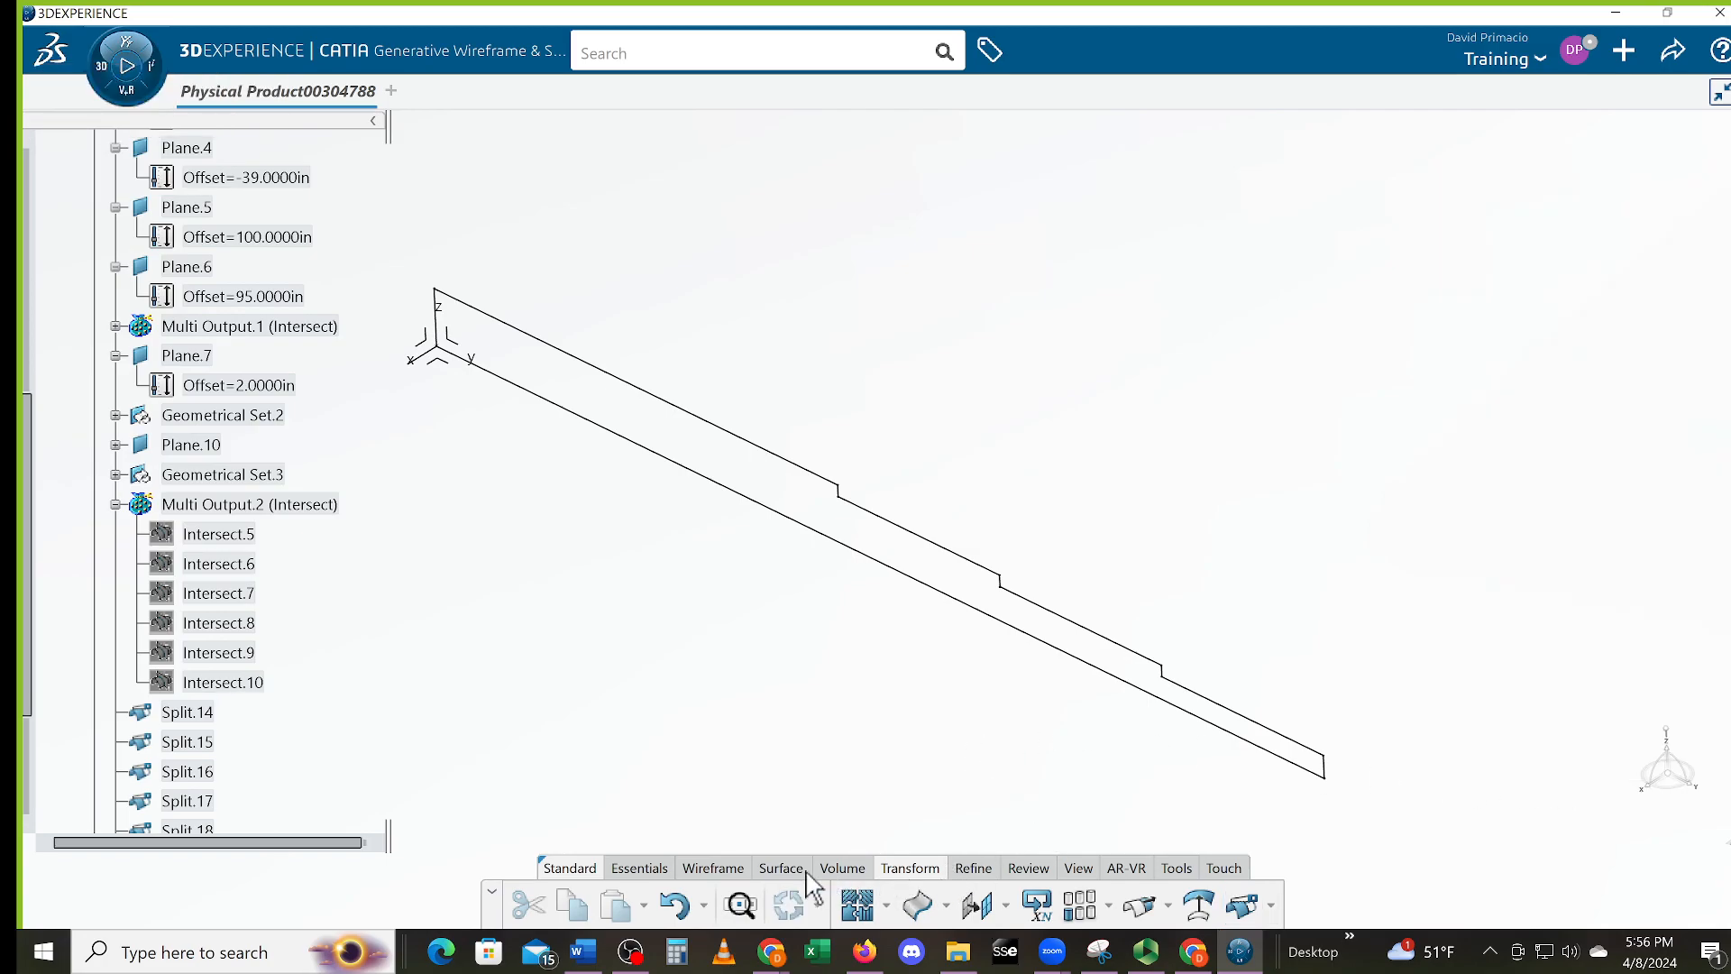
Start a fill with Split.24 as its outer boundary, then cancel it without creating Fill.1
{"action": "left_click", "coordinate": [772, 871]}
{"action": "left_click", "coordinate": [995, 905]}
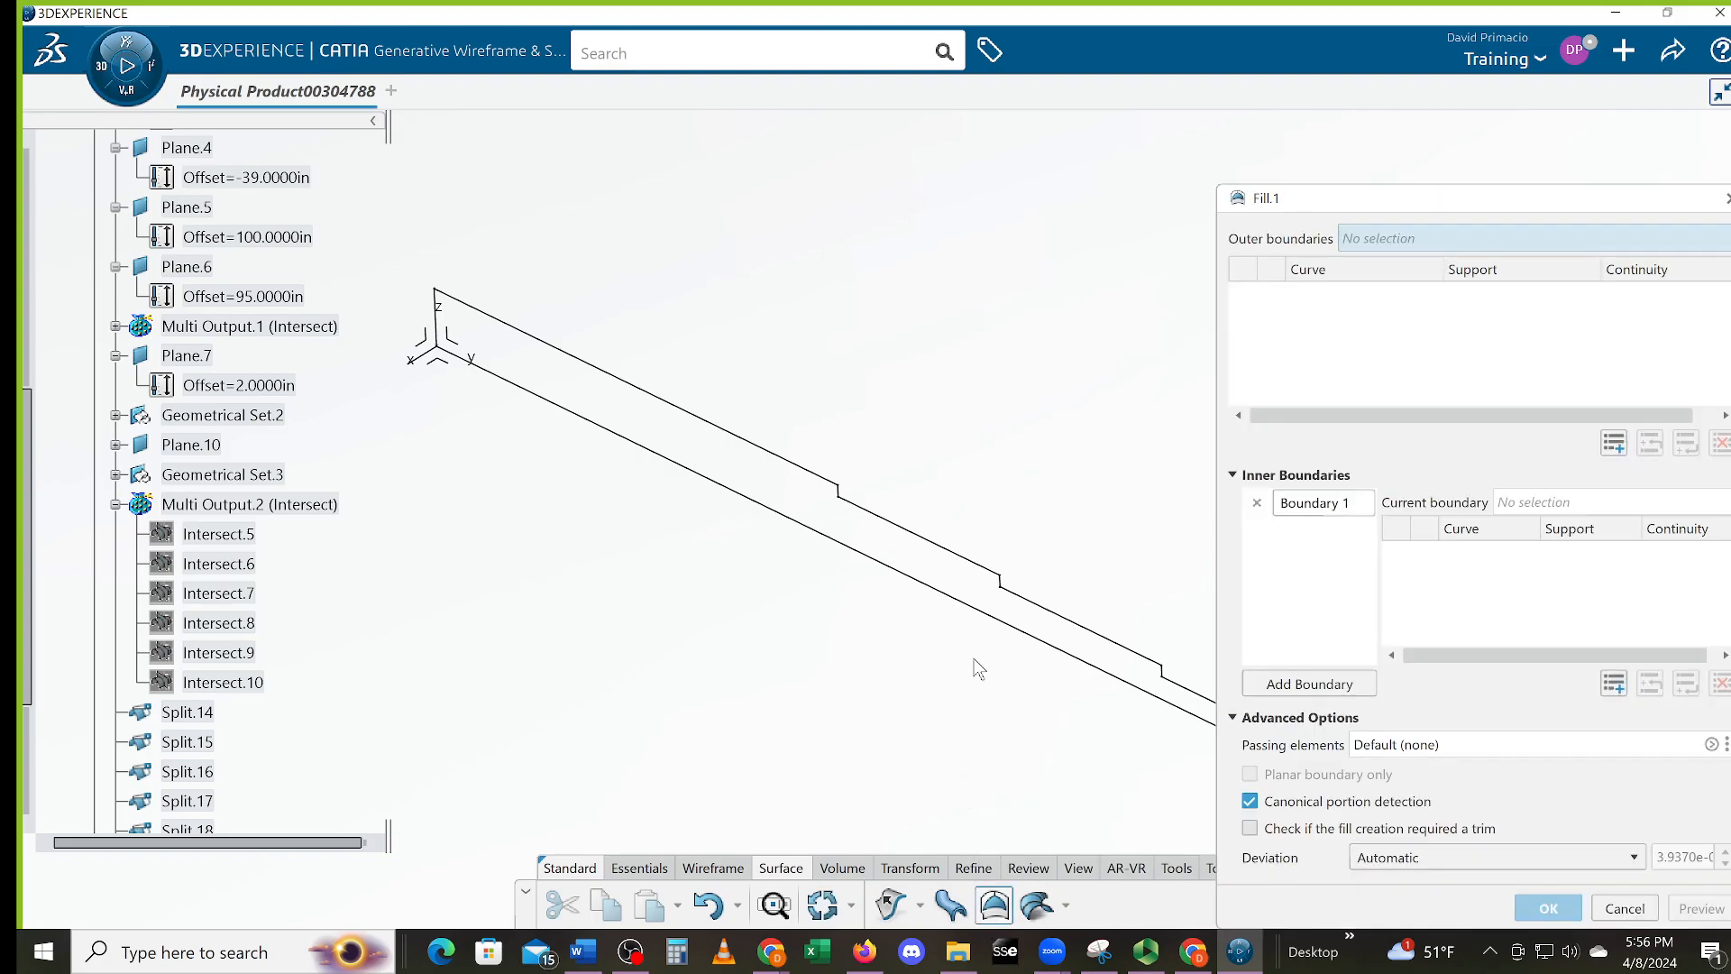
{"action": "middle_click_drag", "start_coordinate": [982, 638], "coordinate": [943, 732]}
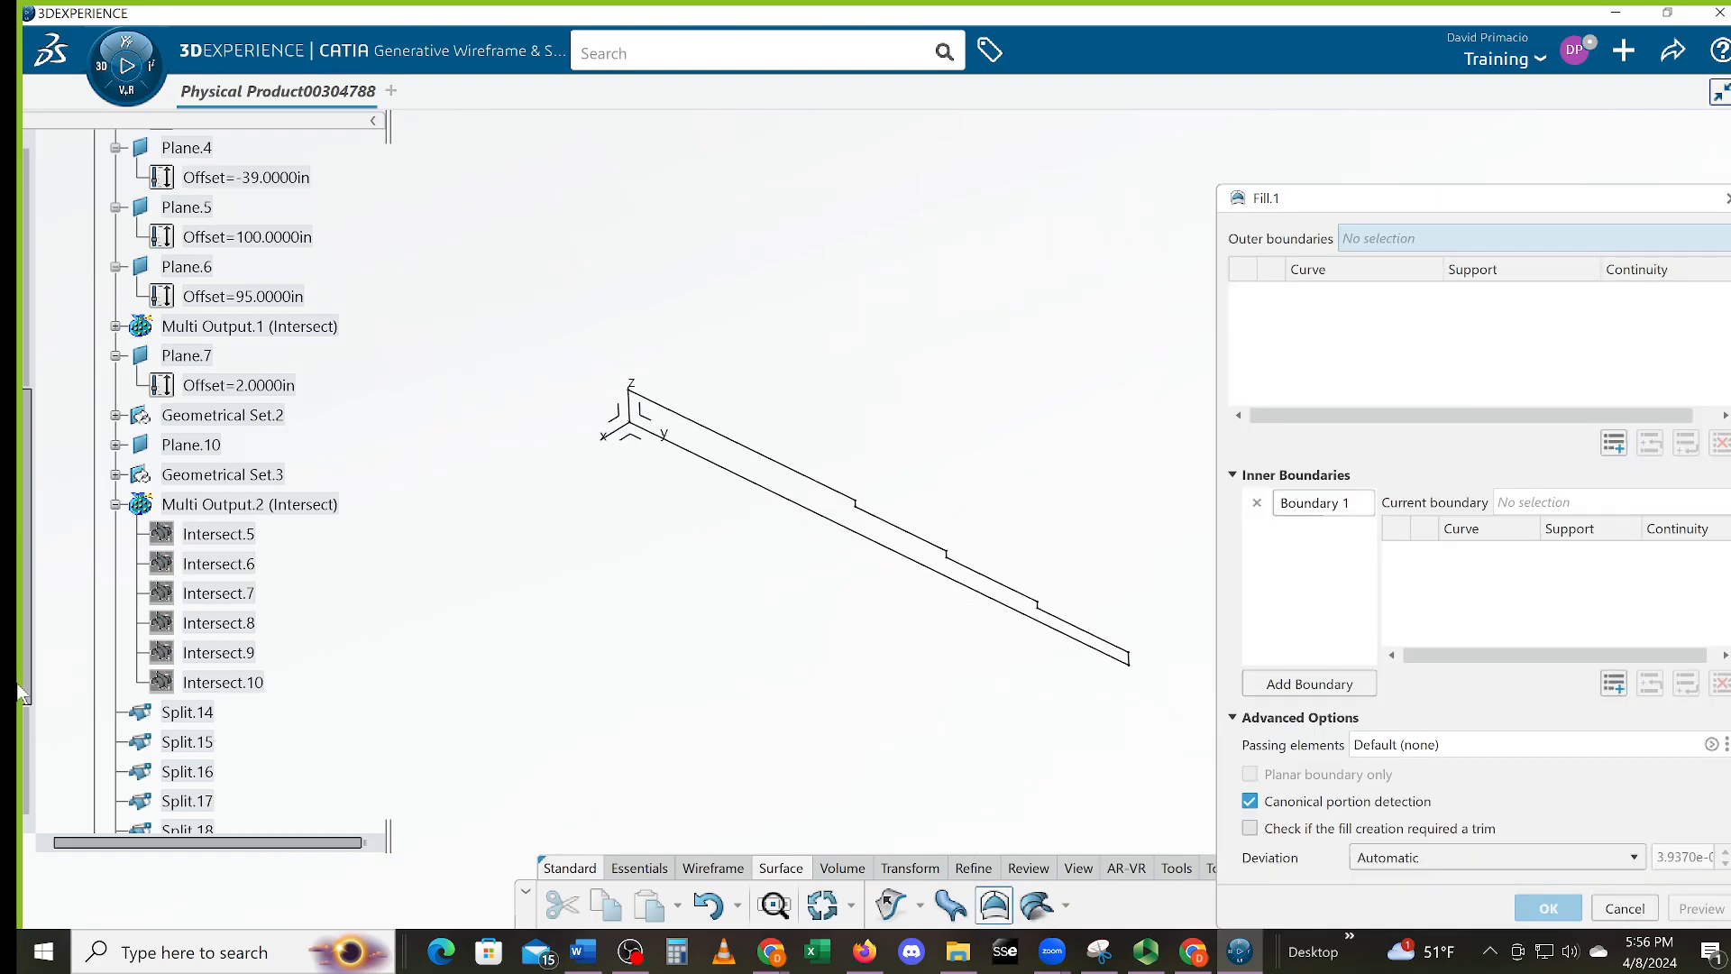
{"action": "left_click_drag", "start_coordinate": [20, 678], "coordinate": [26, 841]}
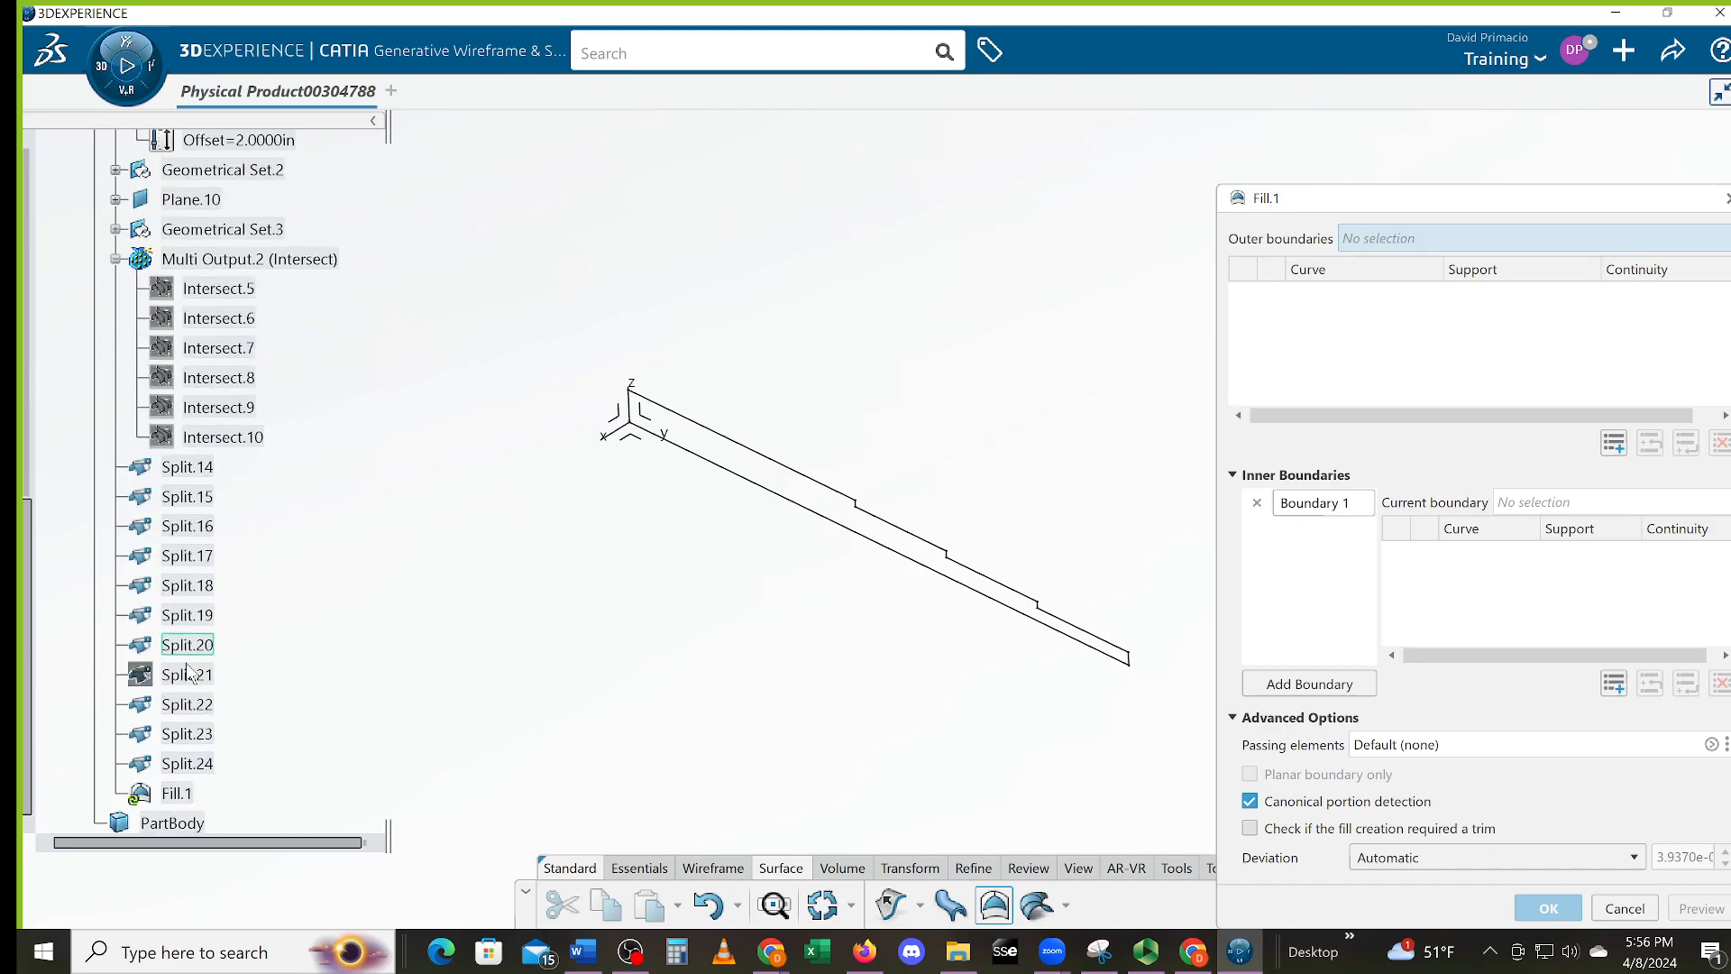
{"action": "left_click", "coordinate": [189, 763]}
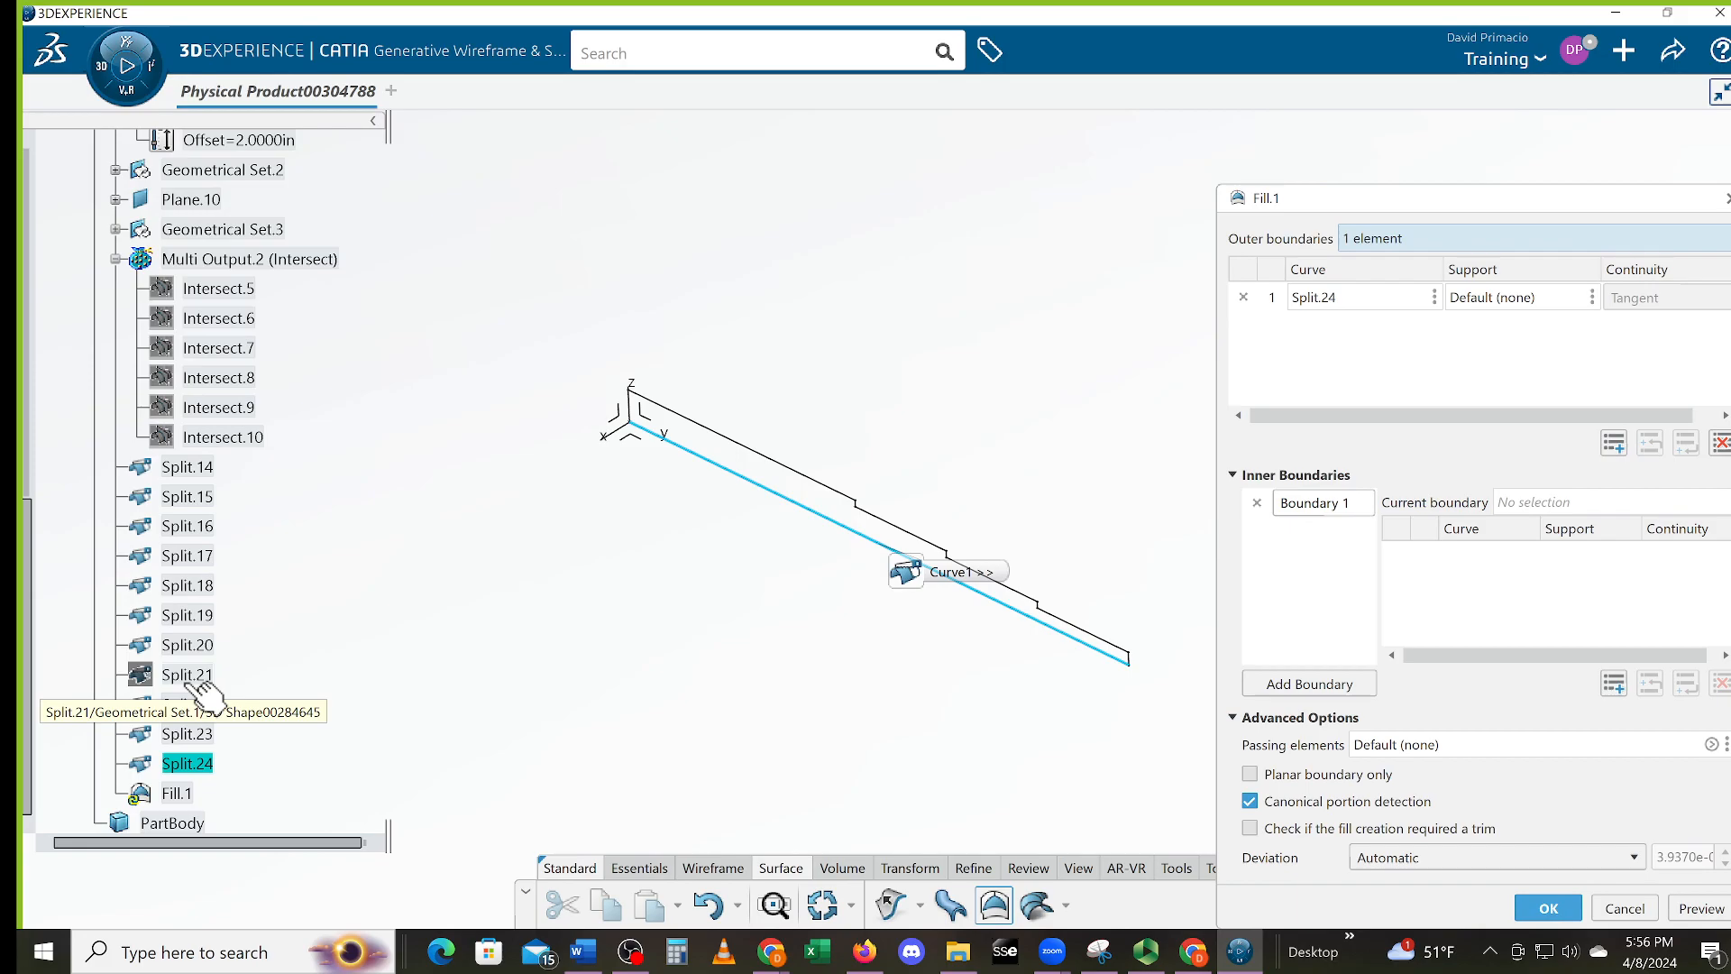
{"action": "left_click", "coordinate": [1625, 908]}
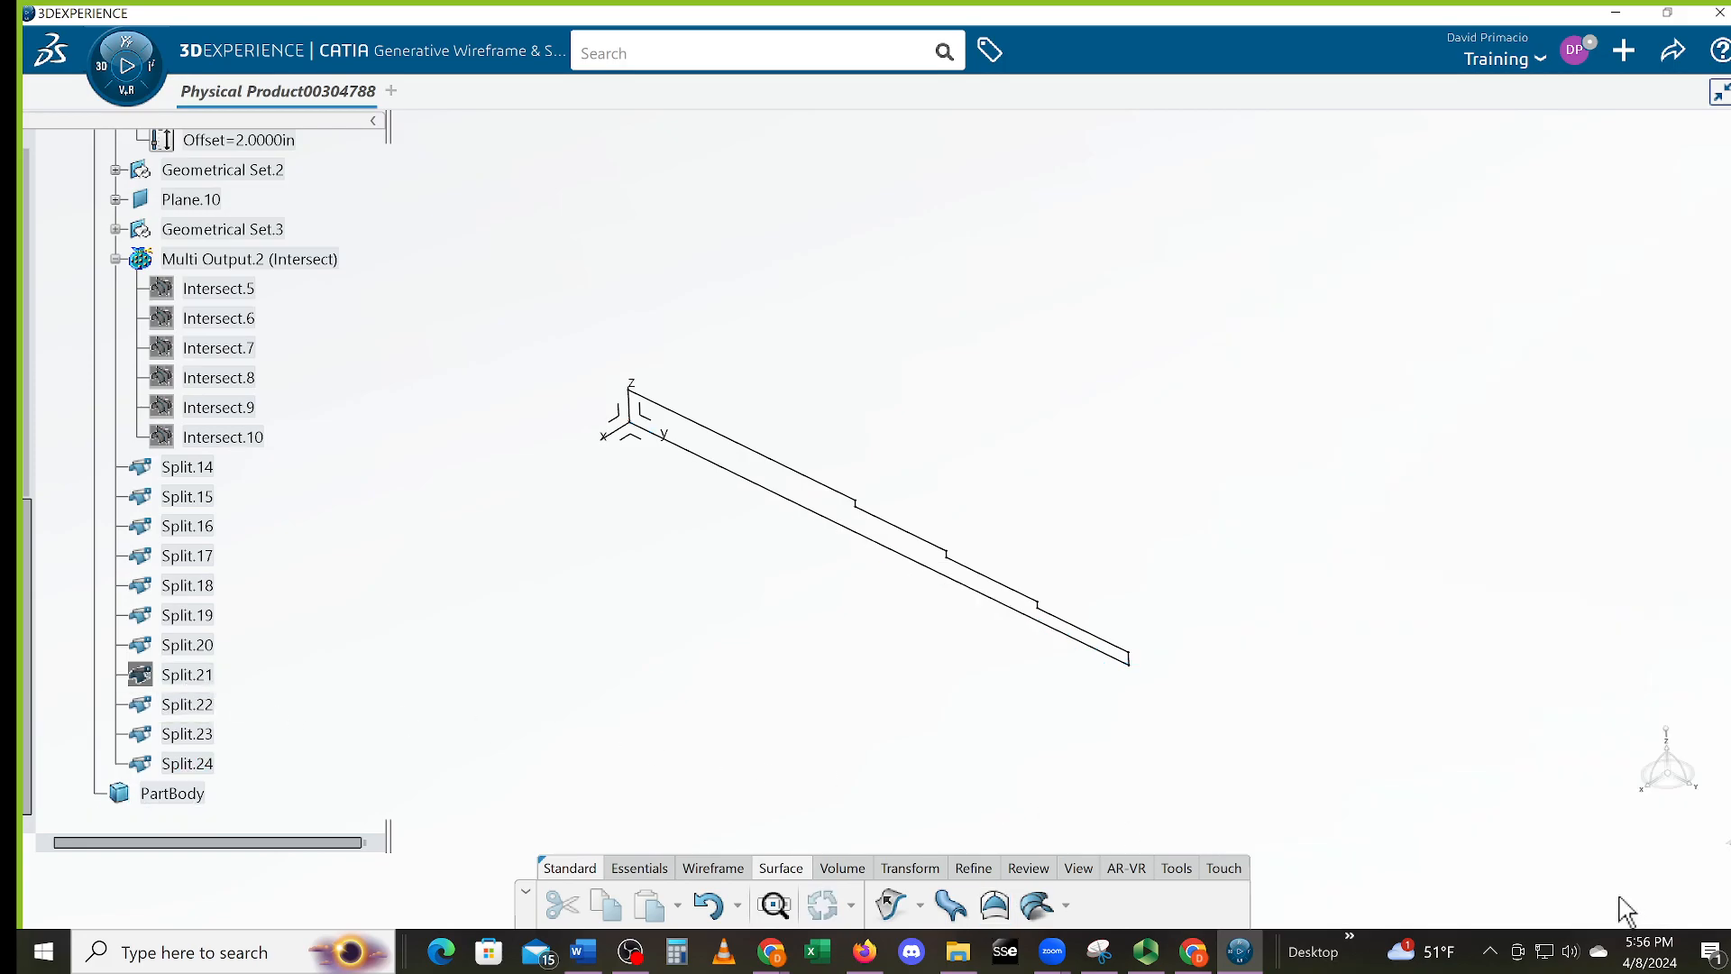
Briefly show hidden Split.21, undo it, then select Split.14 through Split.24 excluding Split.21
{"action": "left_click", "coordinate": [210, 677]}
{"action": "right_click", "coordinate": [210, 676]}
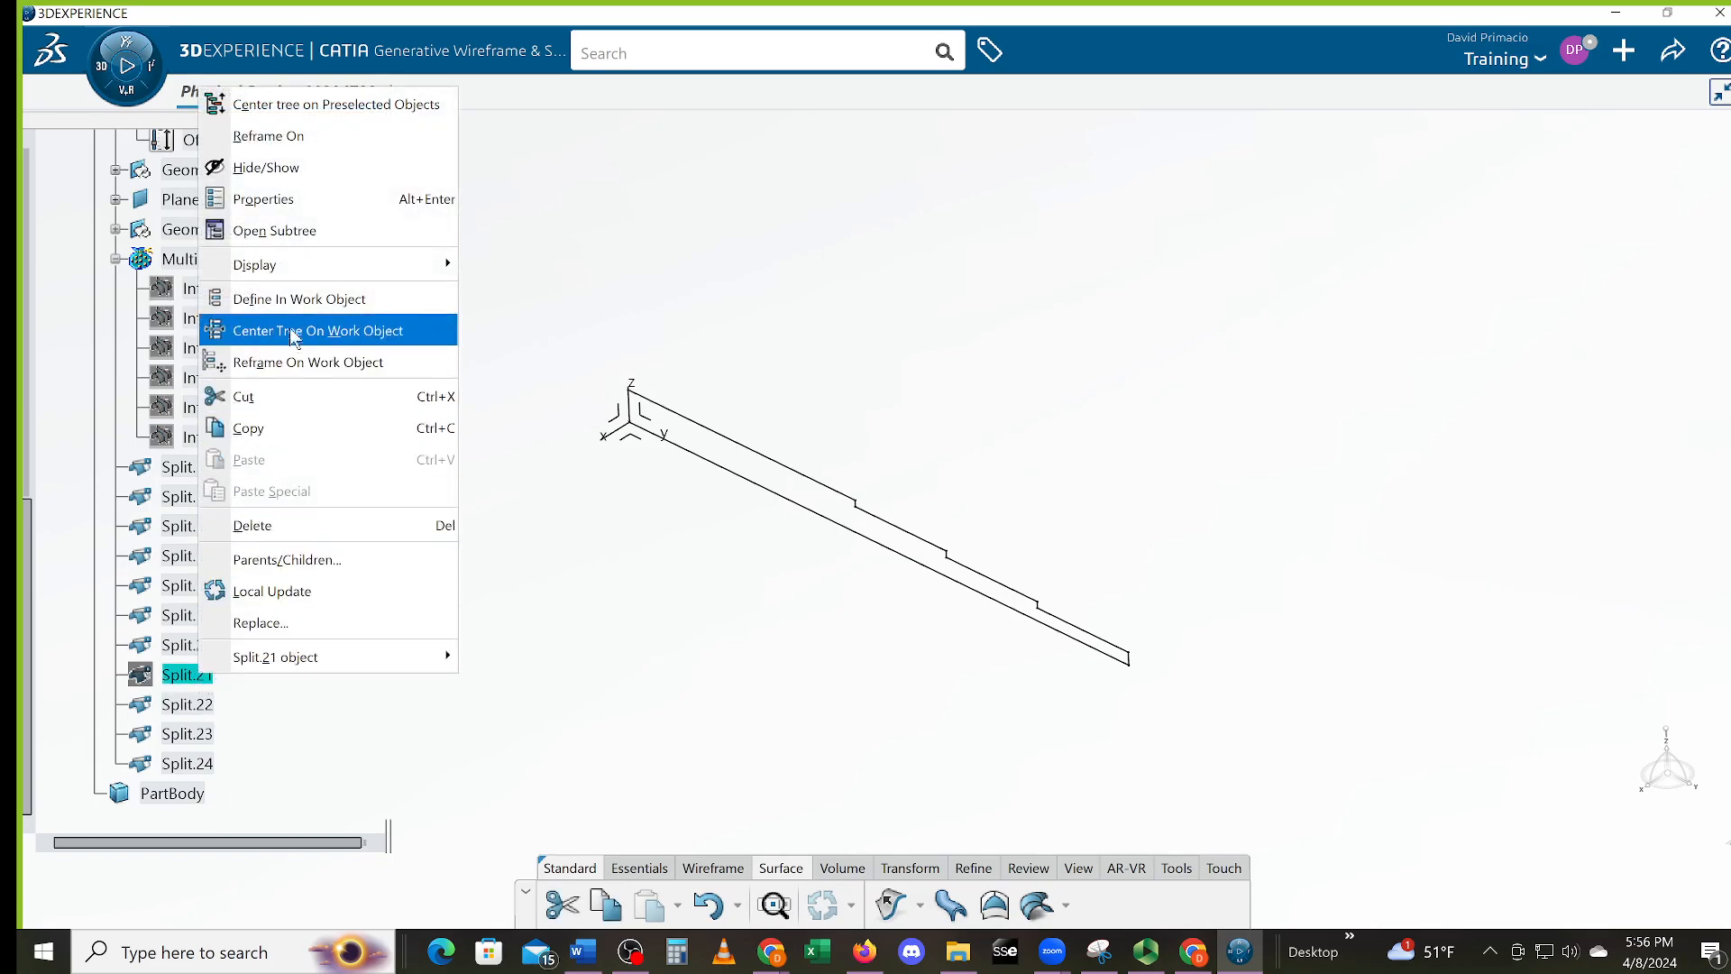
{"action": "left_click", "coordinate": [276, 172]}
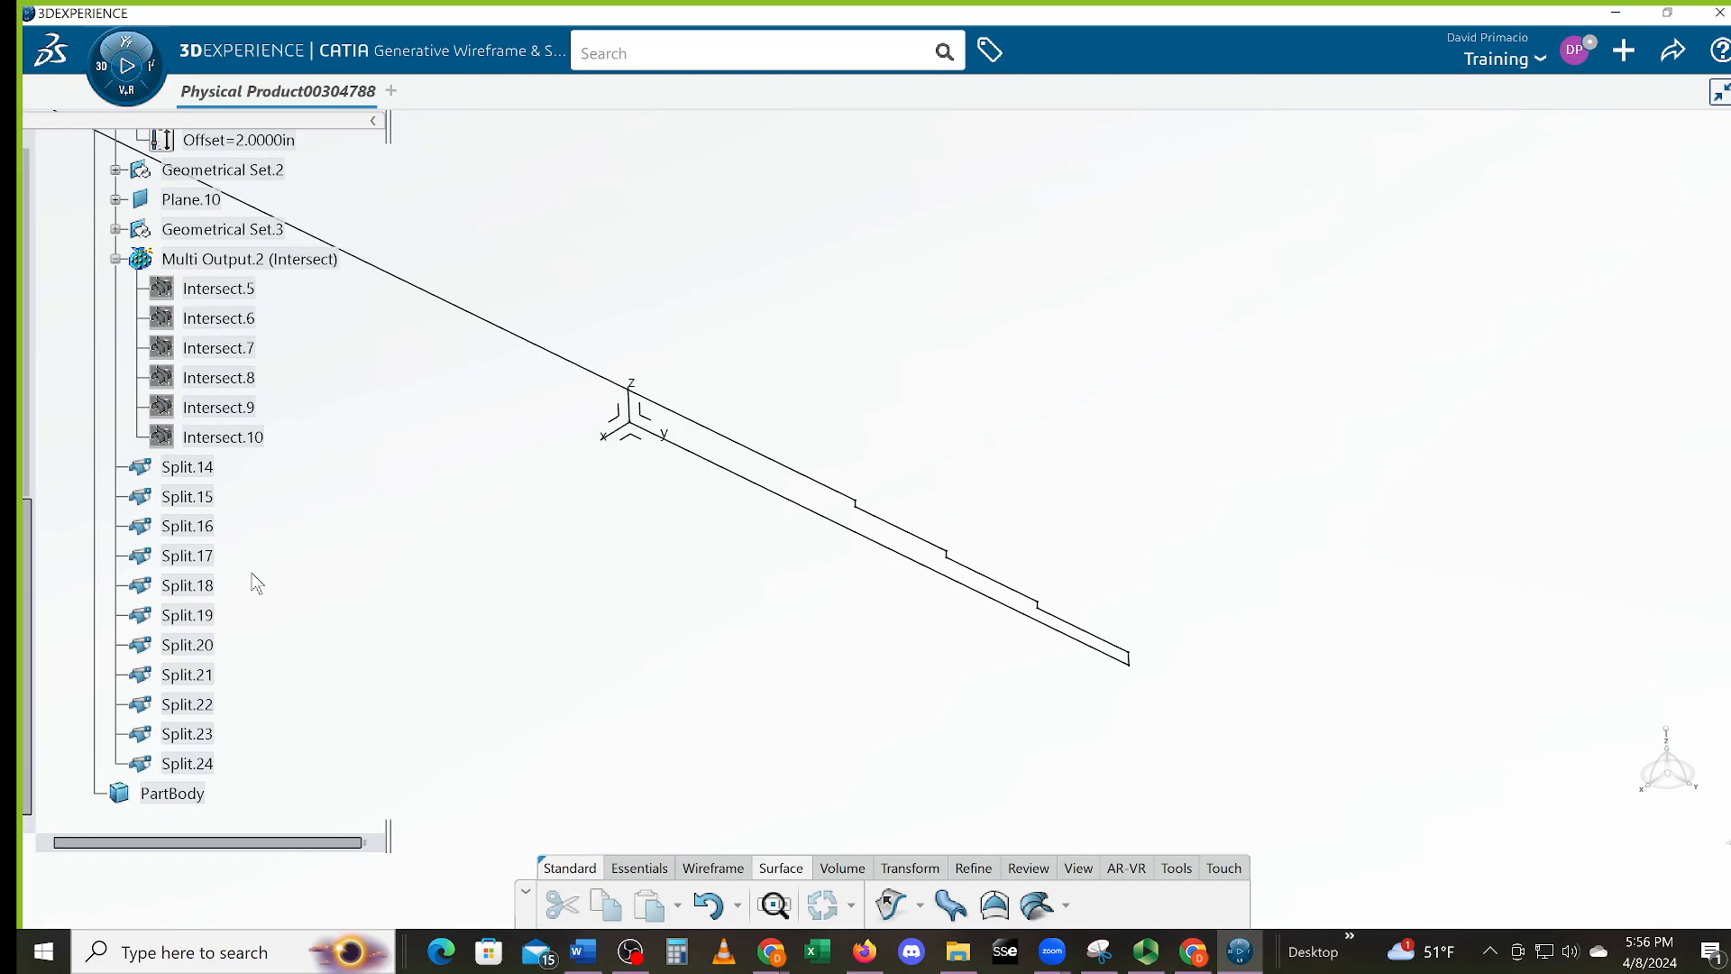
{"action": "key", "text": "ctrl+z"}
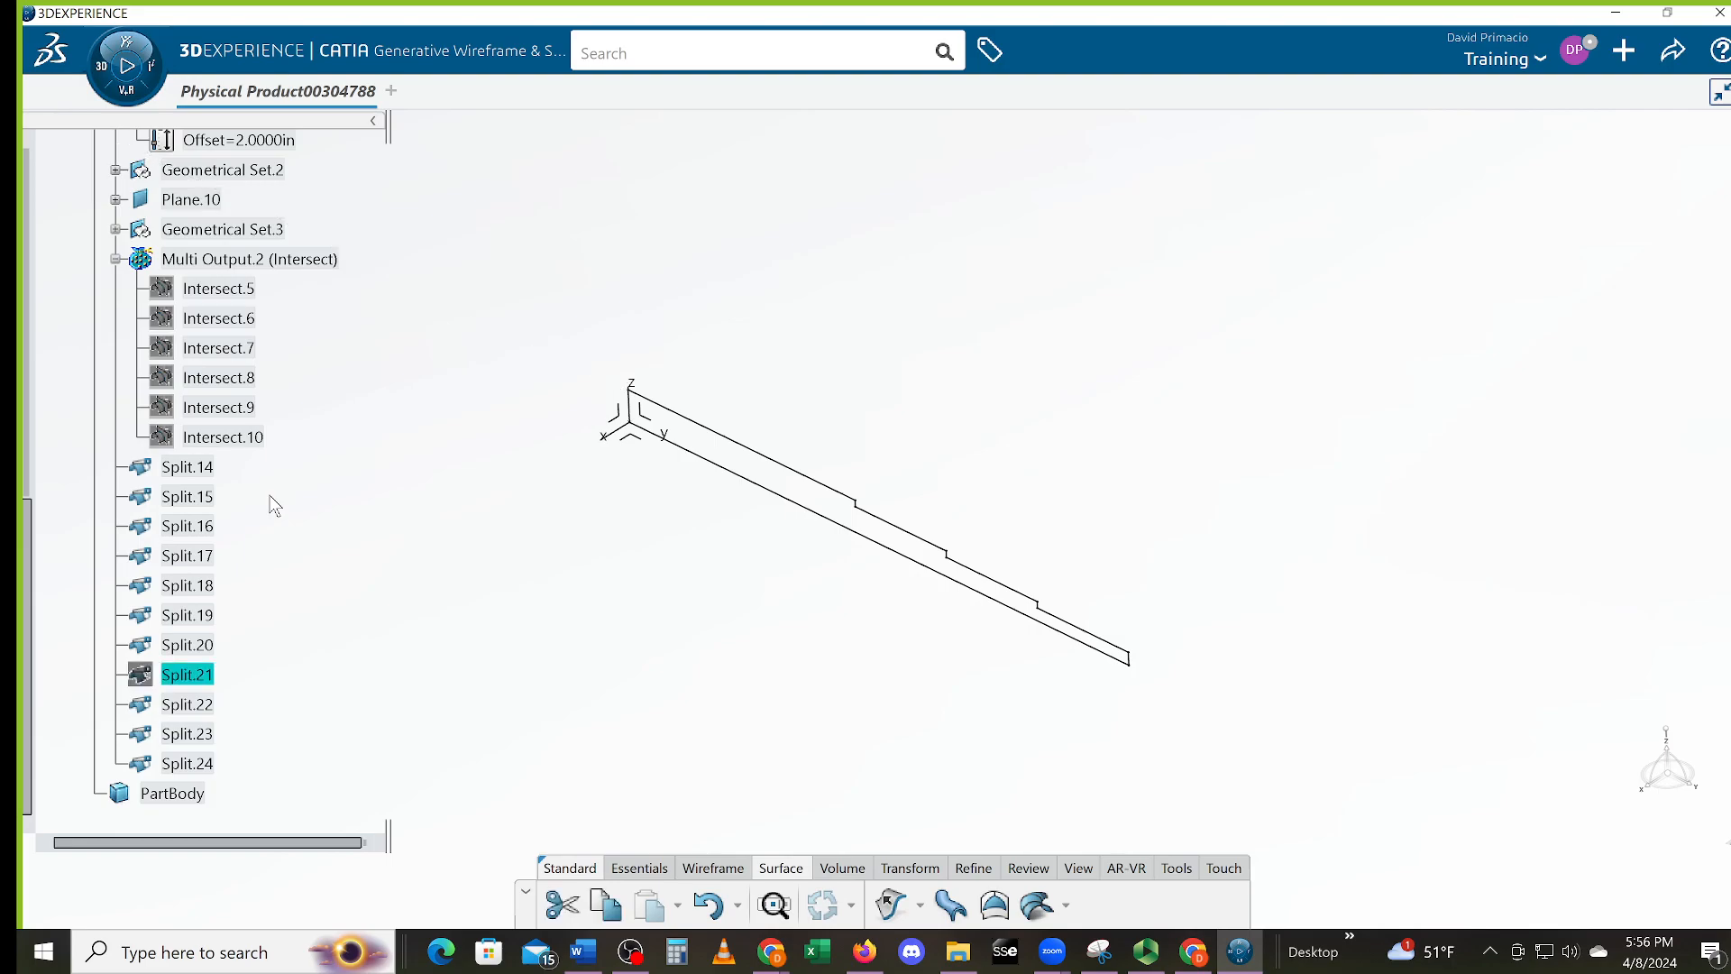
{"action": "left_click", "coordinate": [213, 469]}
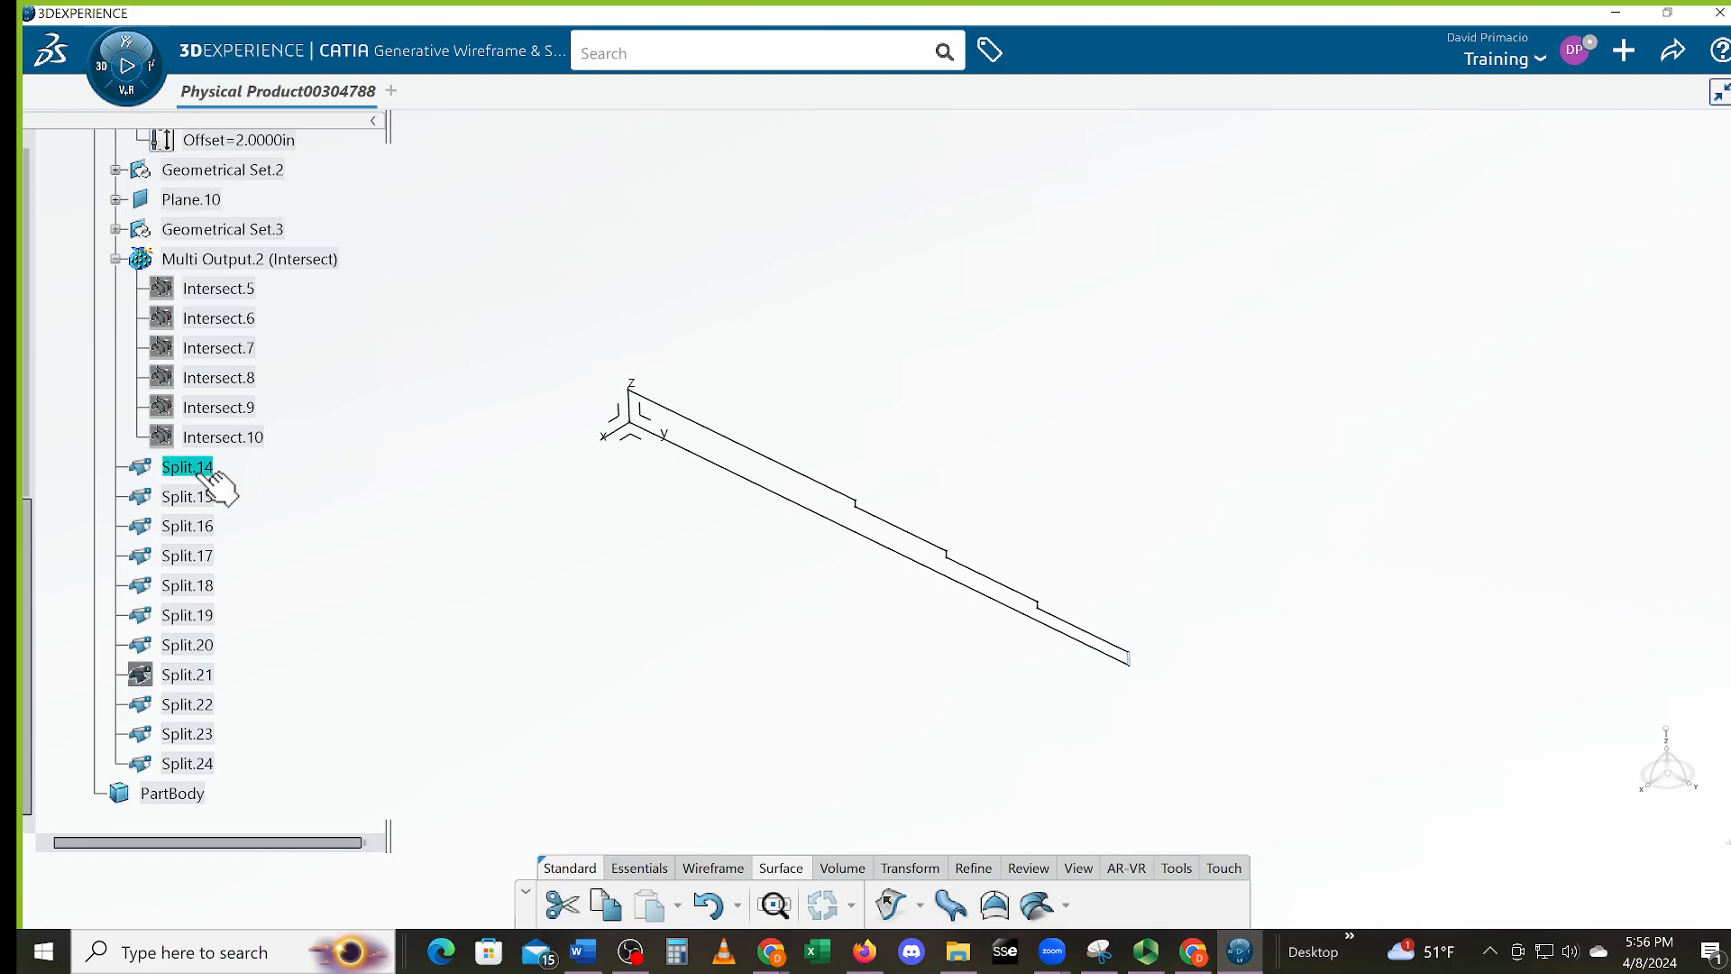
{"action": "left_click", "coordinate": [191, 765], "text": "shift"}
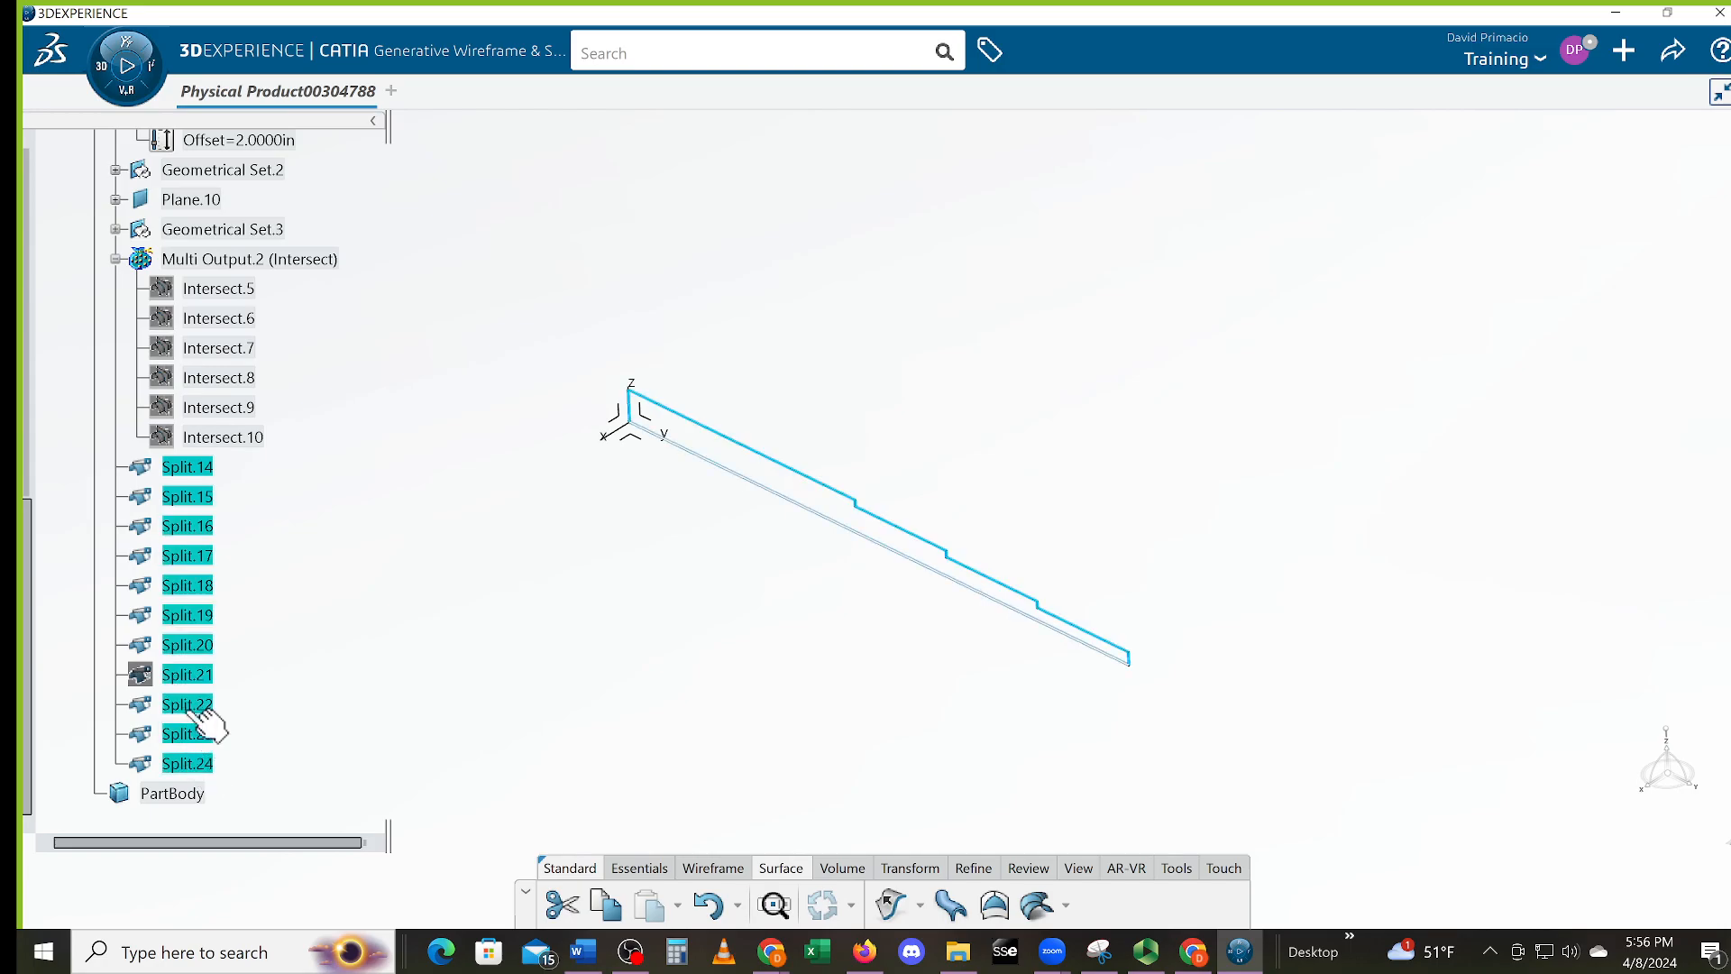
{"action": "left_click", "coordinate": [183, 678], "text": "ctrl"}
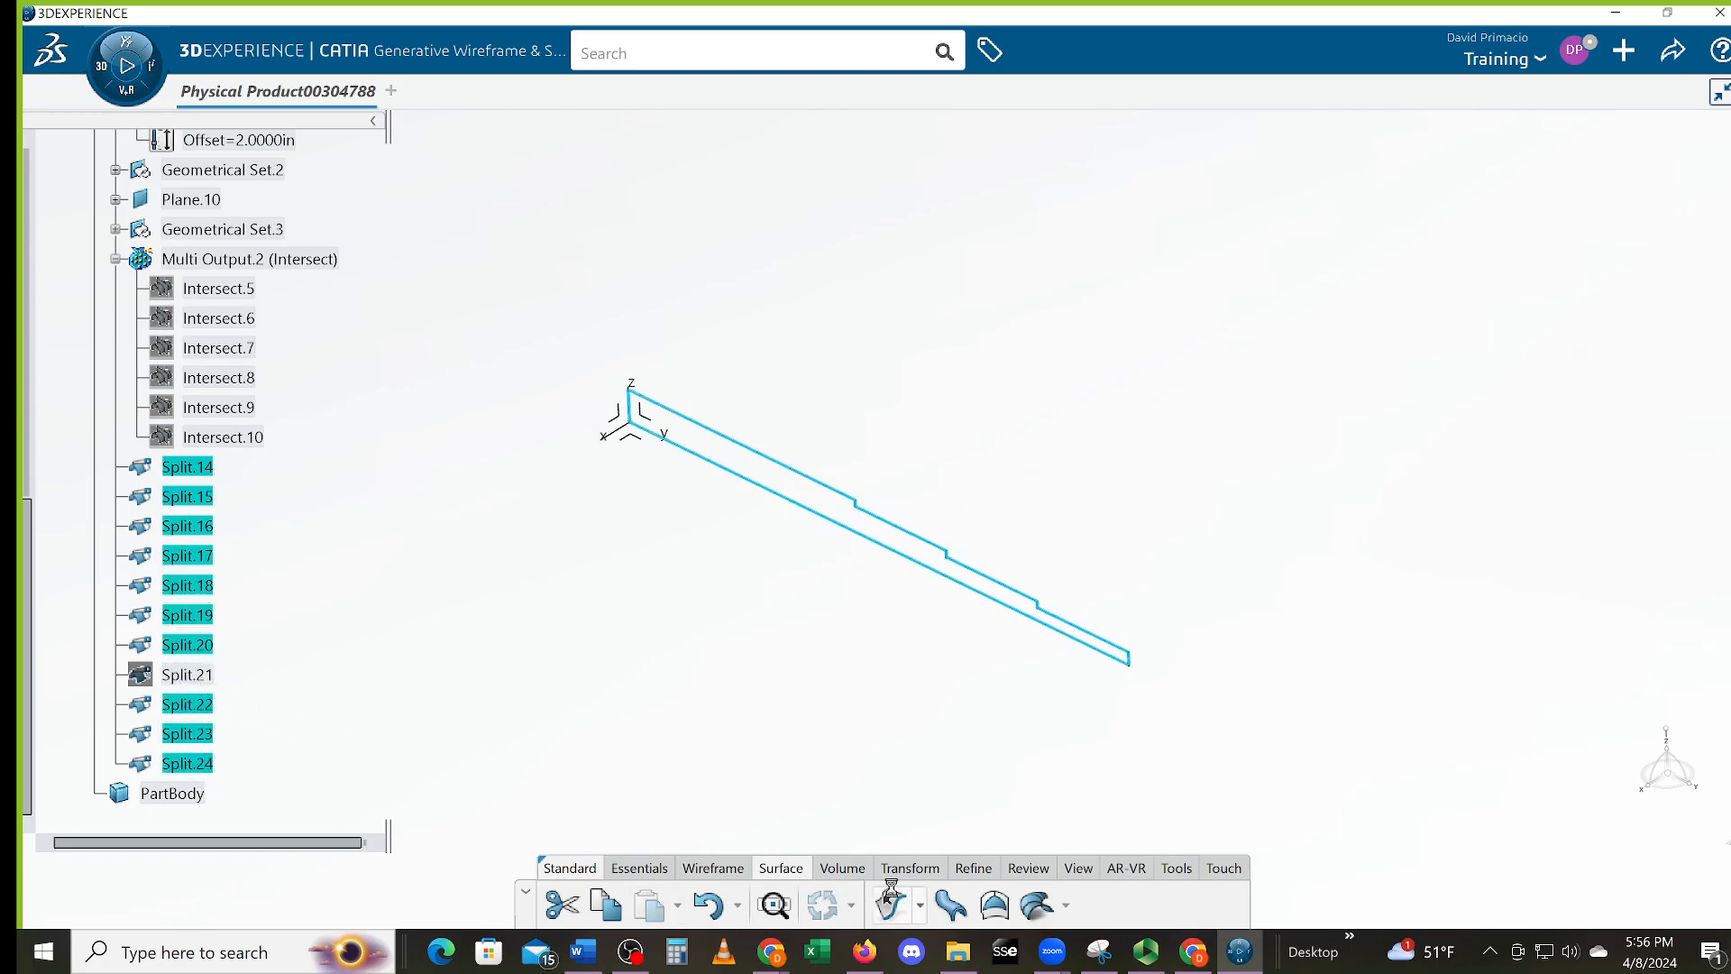
Try a fill bounded by Split.14 and following splits, then discard it after an already-selected error
{"action": "left_click", "coordinate": [995, 906]}
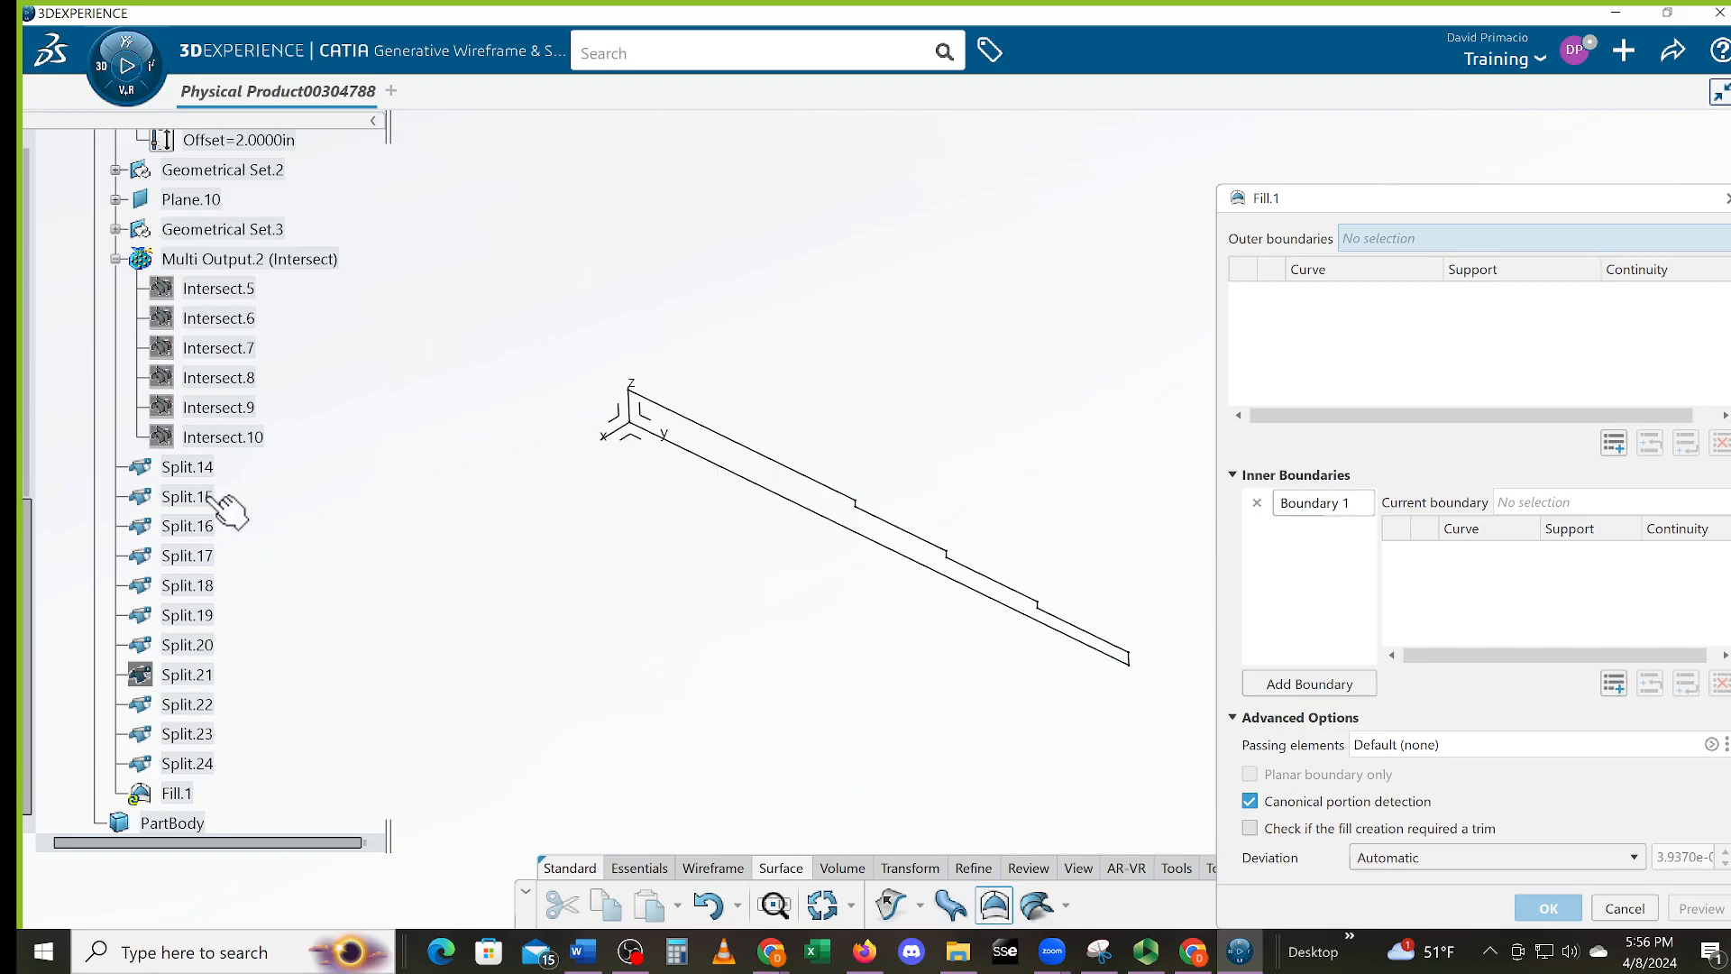
{"action": "left_click", "coordinate": [189, 468]}
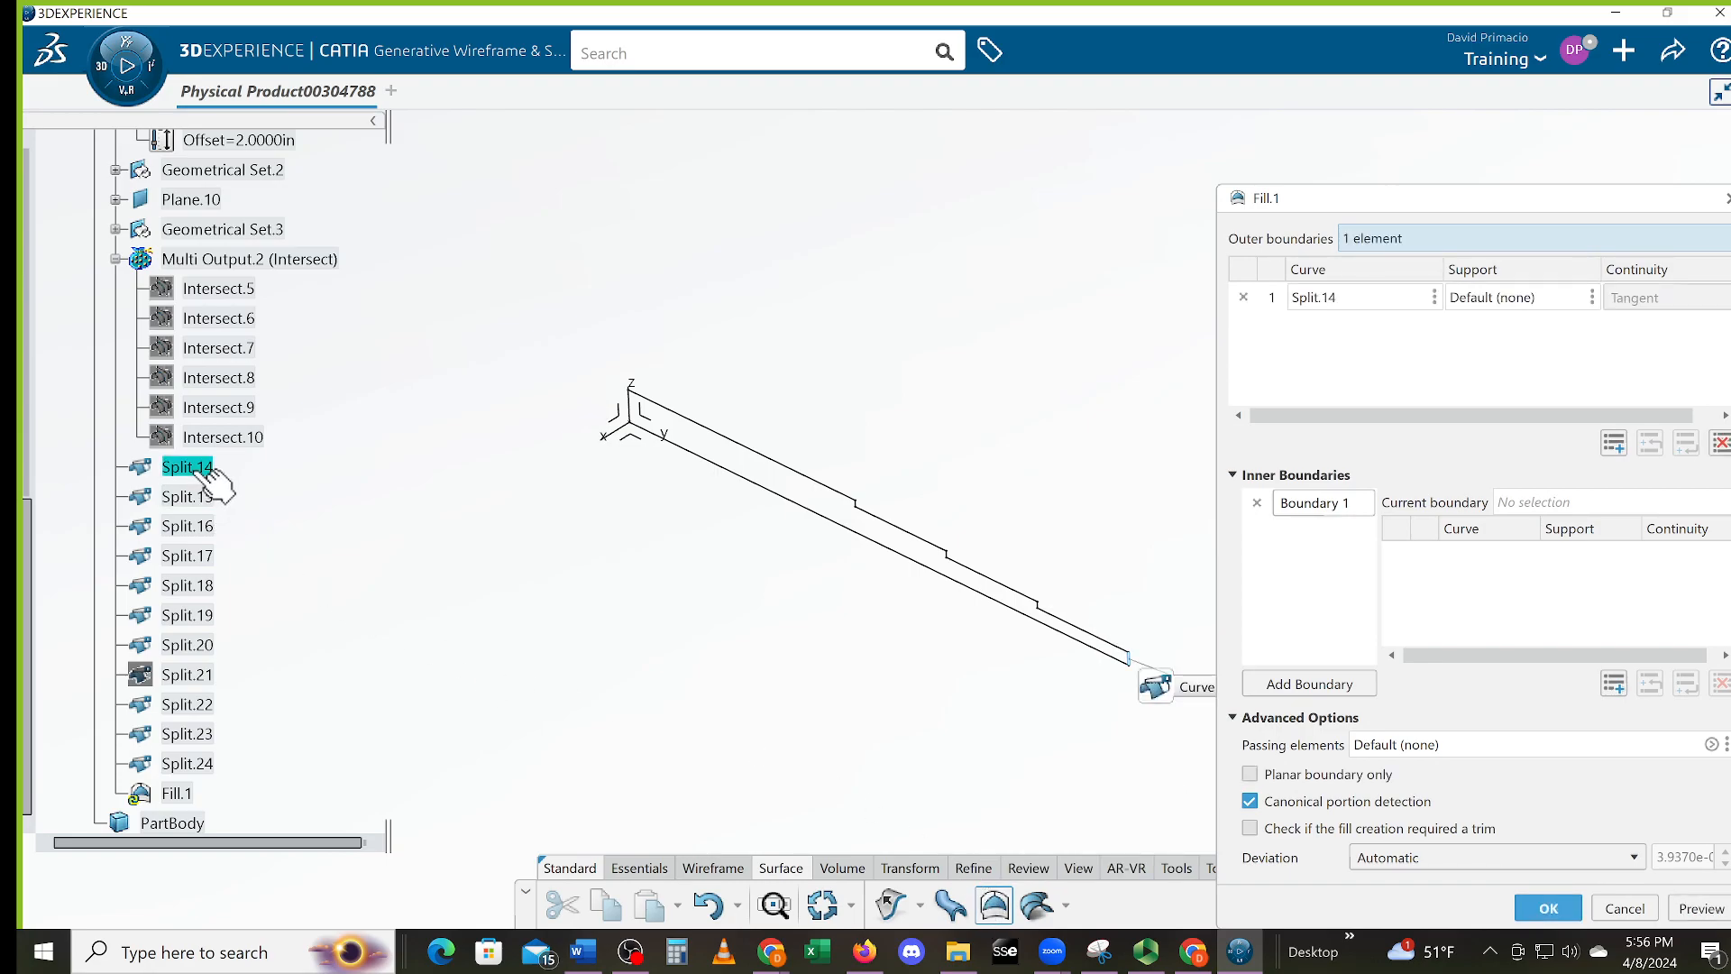
{"action": "left_click", "coordinate": [187, 645], "text": "shift"}
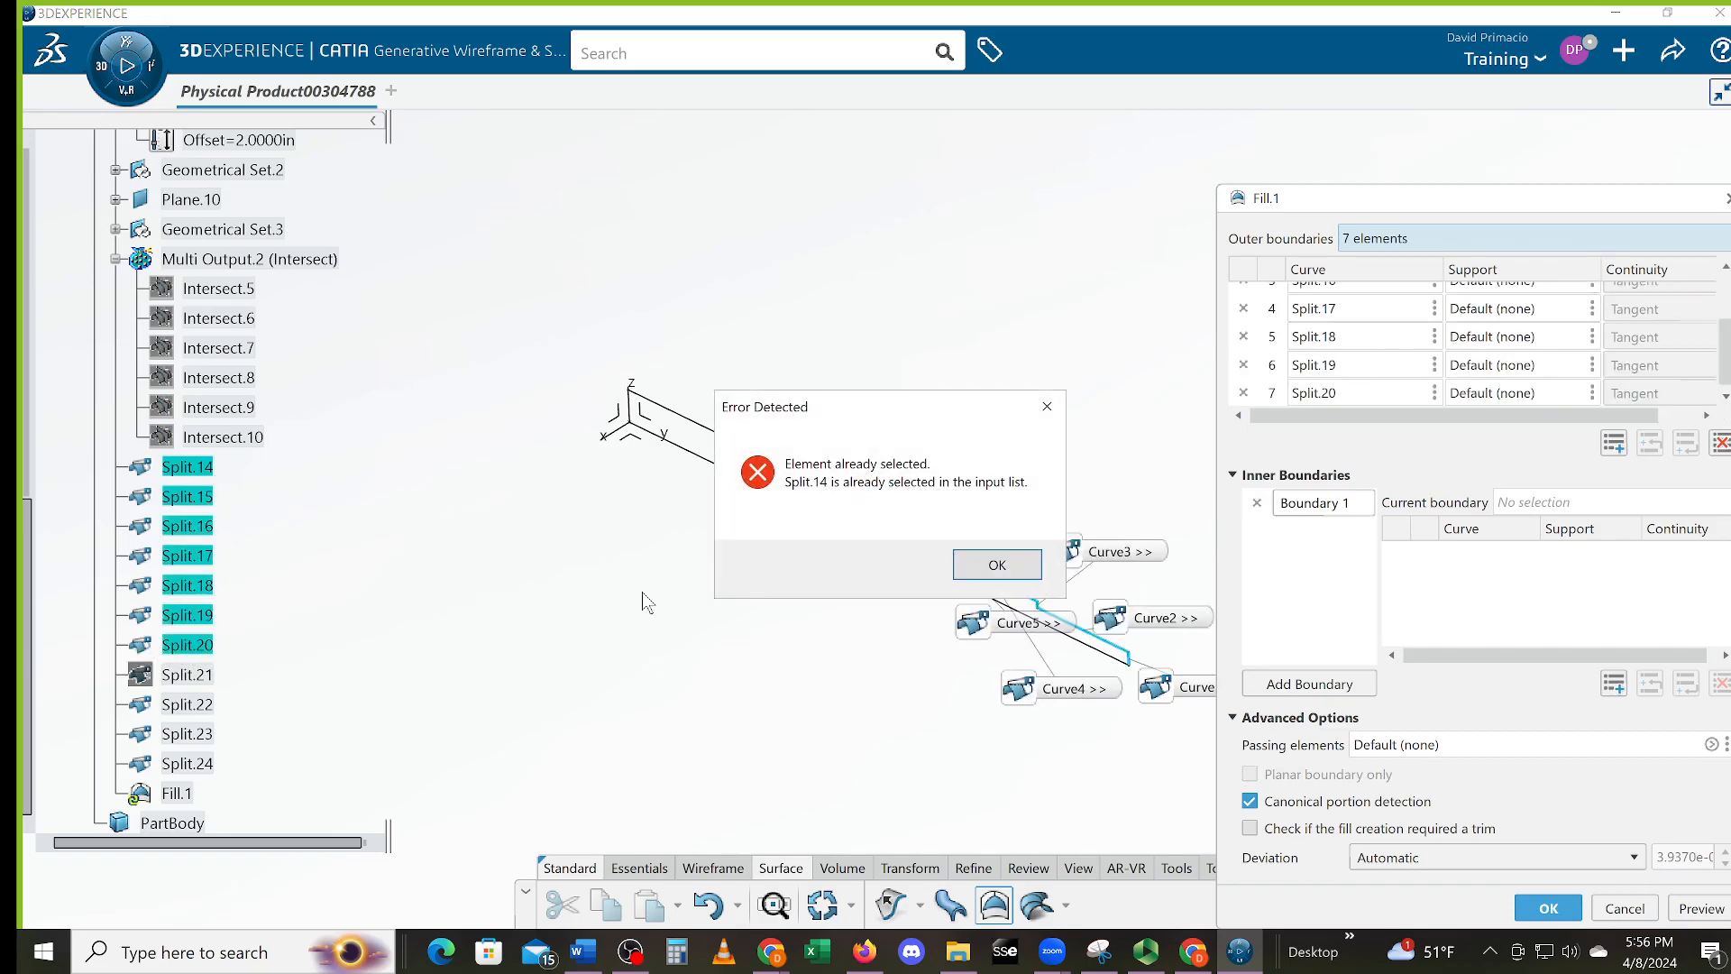
{"action": "left_click", "coordinate": [960, 568]}
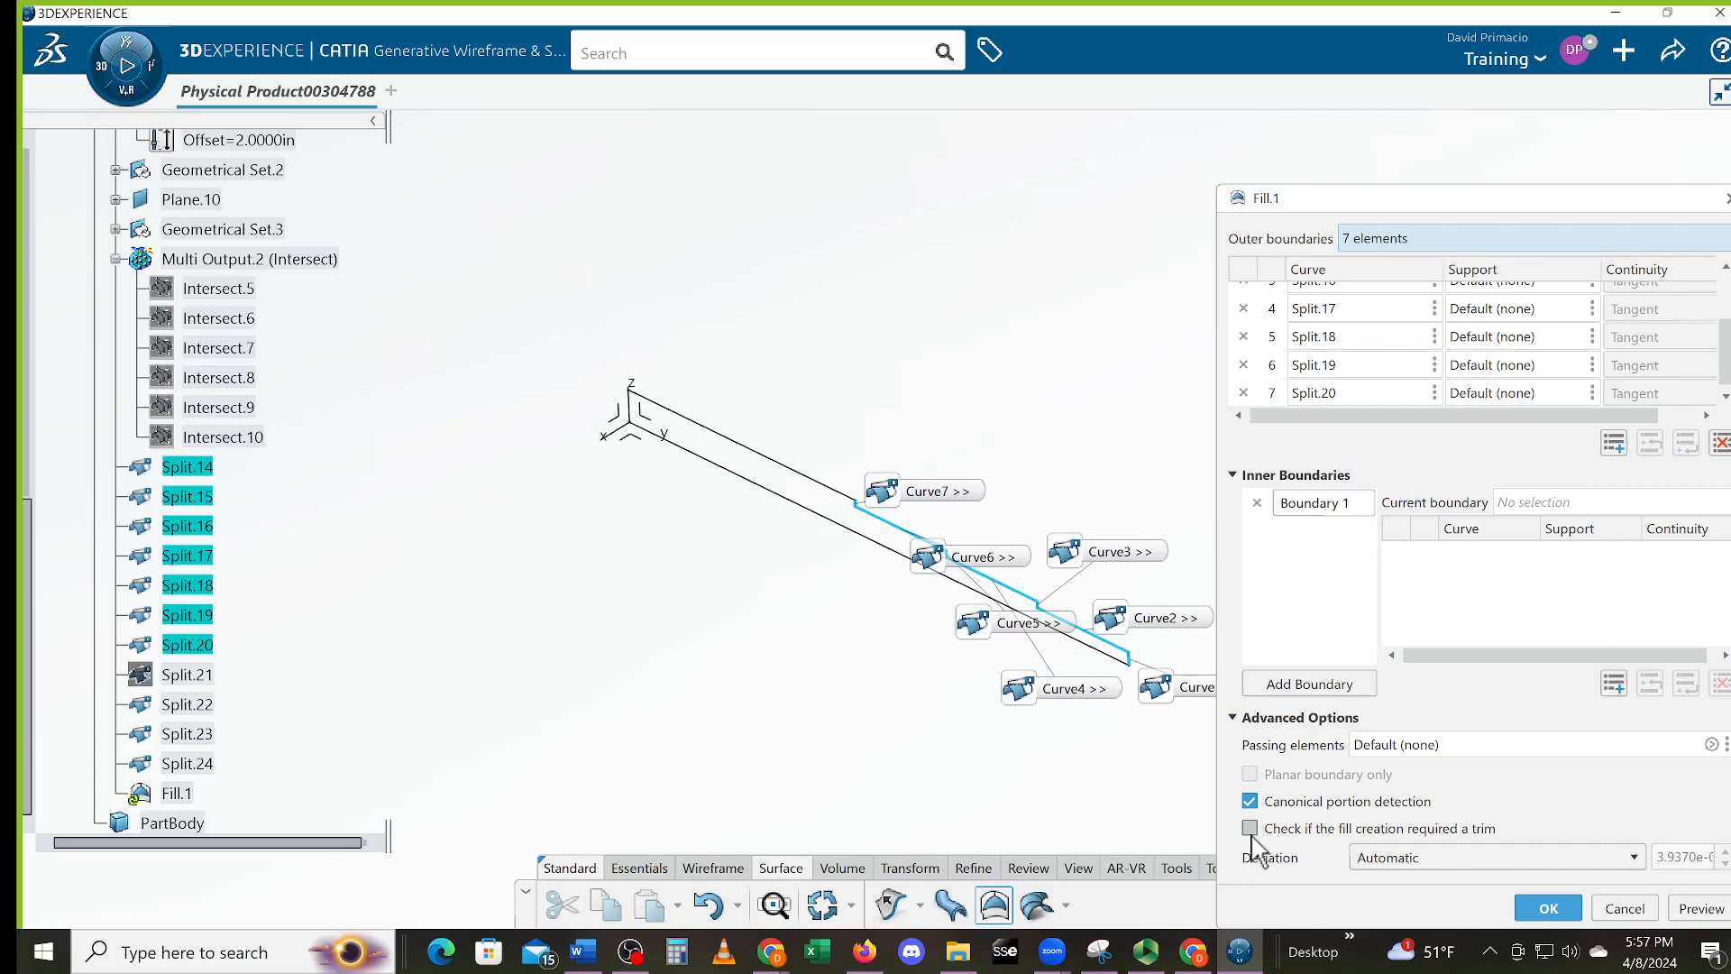
{"action": "left_click", "coordinate": [1625, 908]}
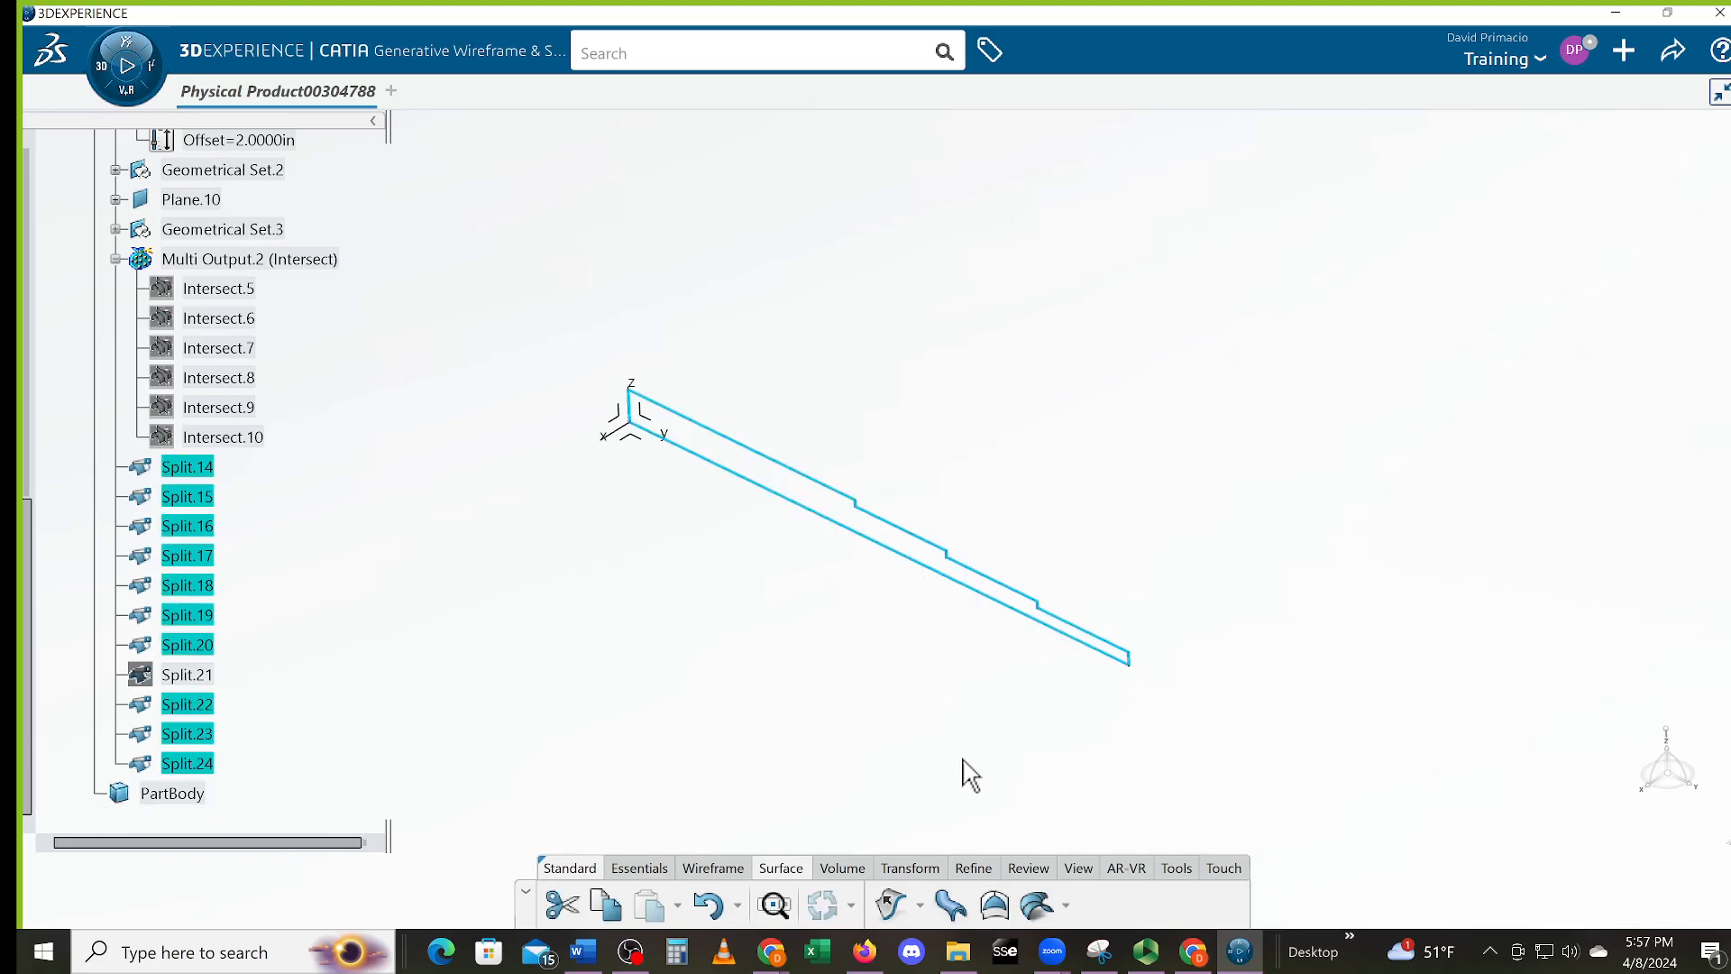
{"action": "left_click", "coordinate": [1028, 816]}
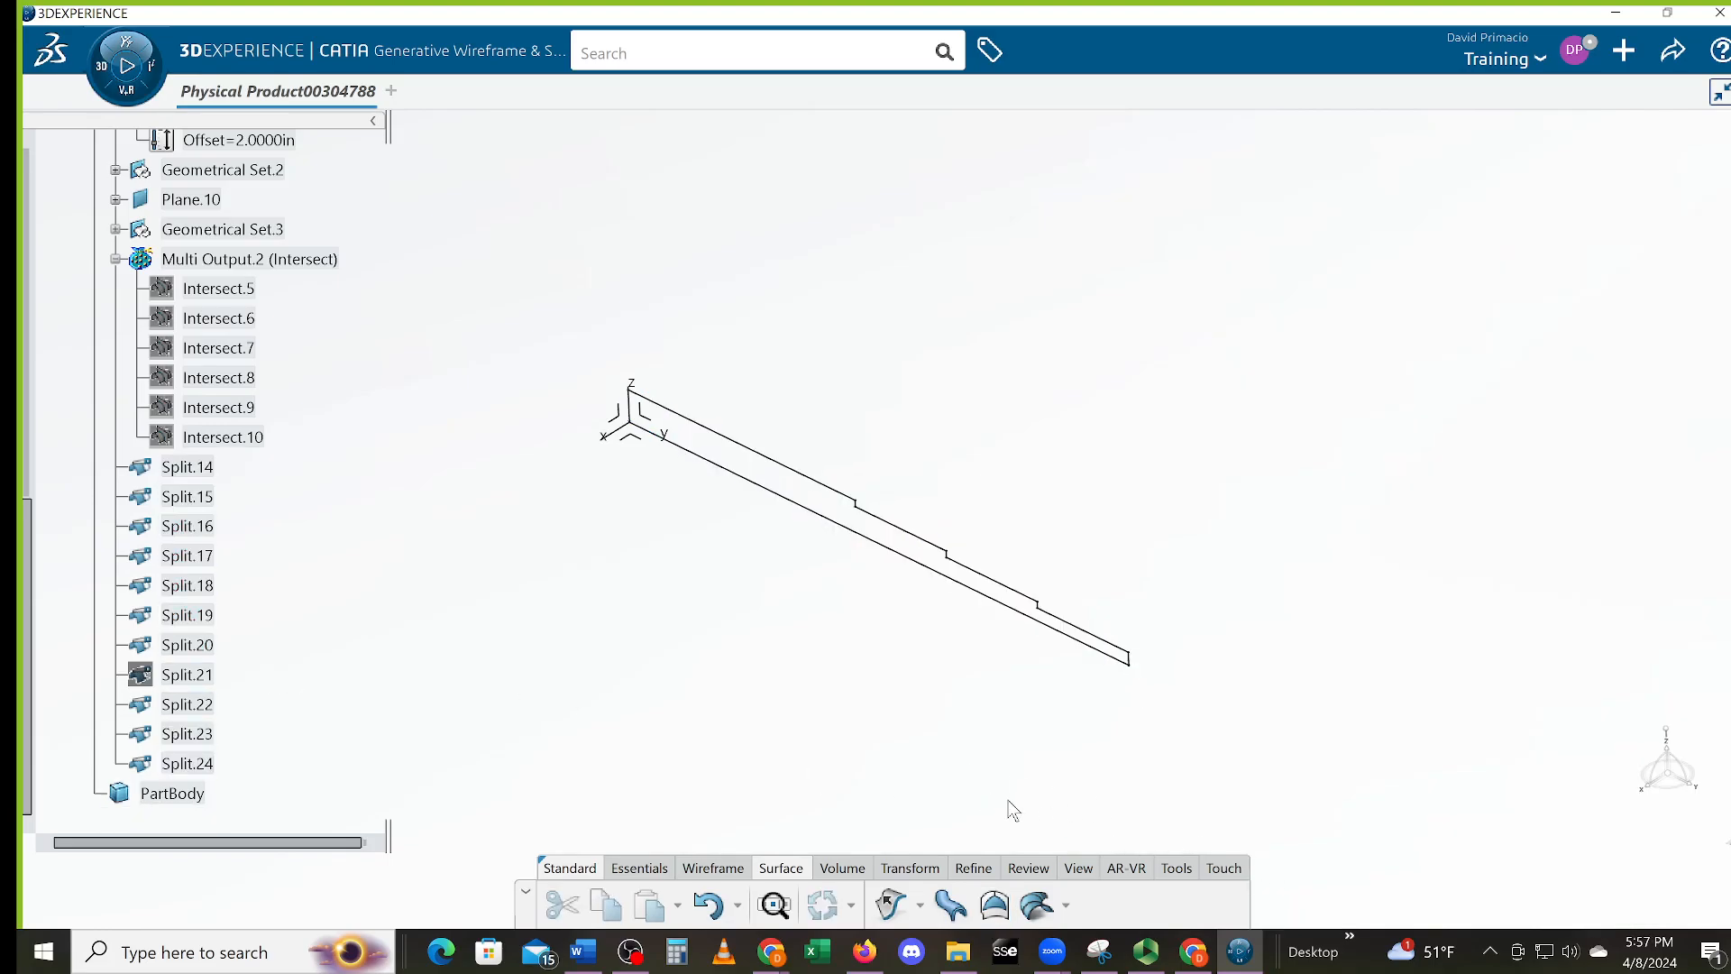
Create Fill.1 using Split.14–Split.20 and Split.22–Split.24, picked in order, as its boundary
{"action": "left_click", "coordinate": [995, 906]}
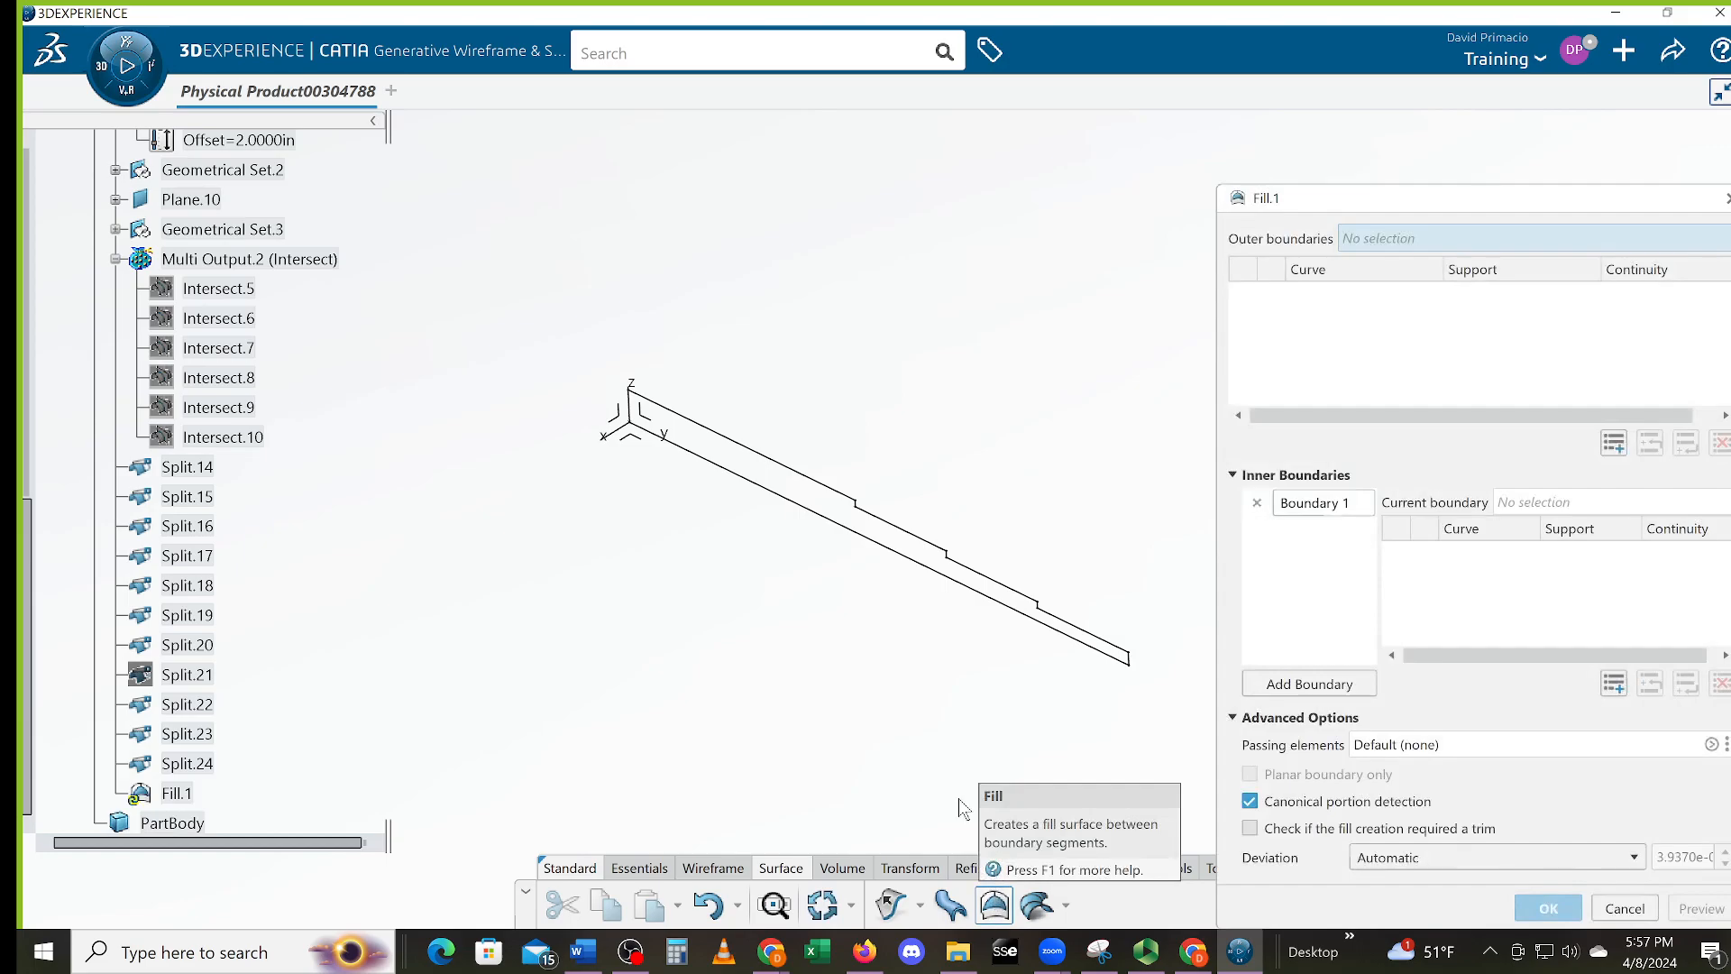
{"action": "left_click", "coordinate": [189, 469]}
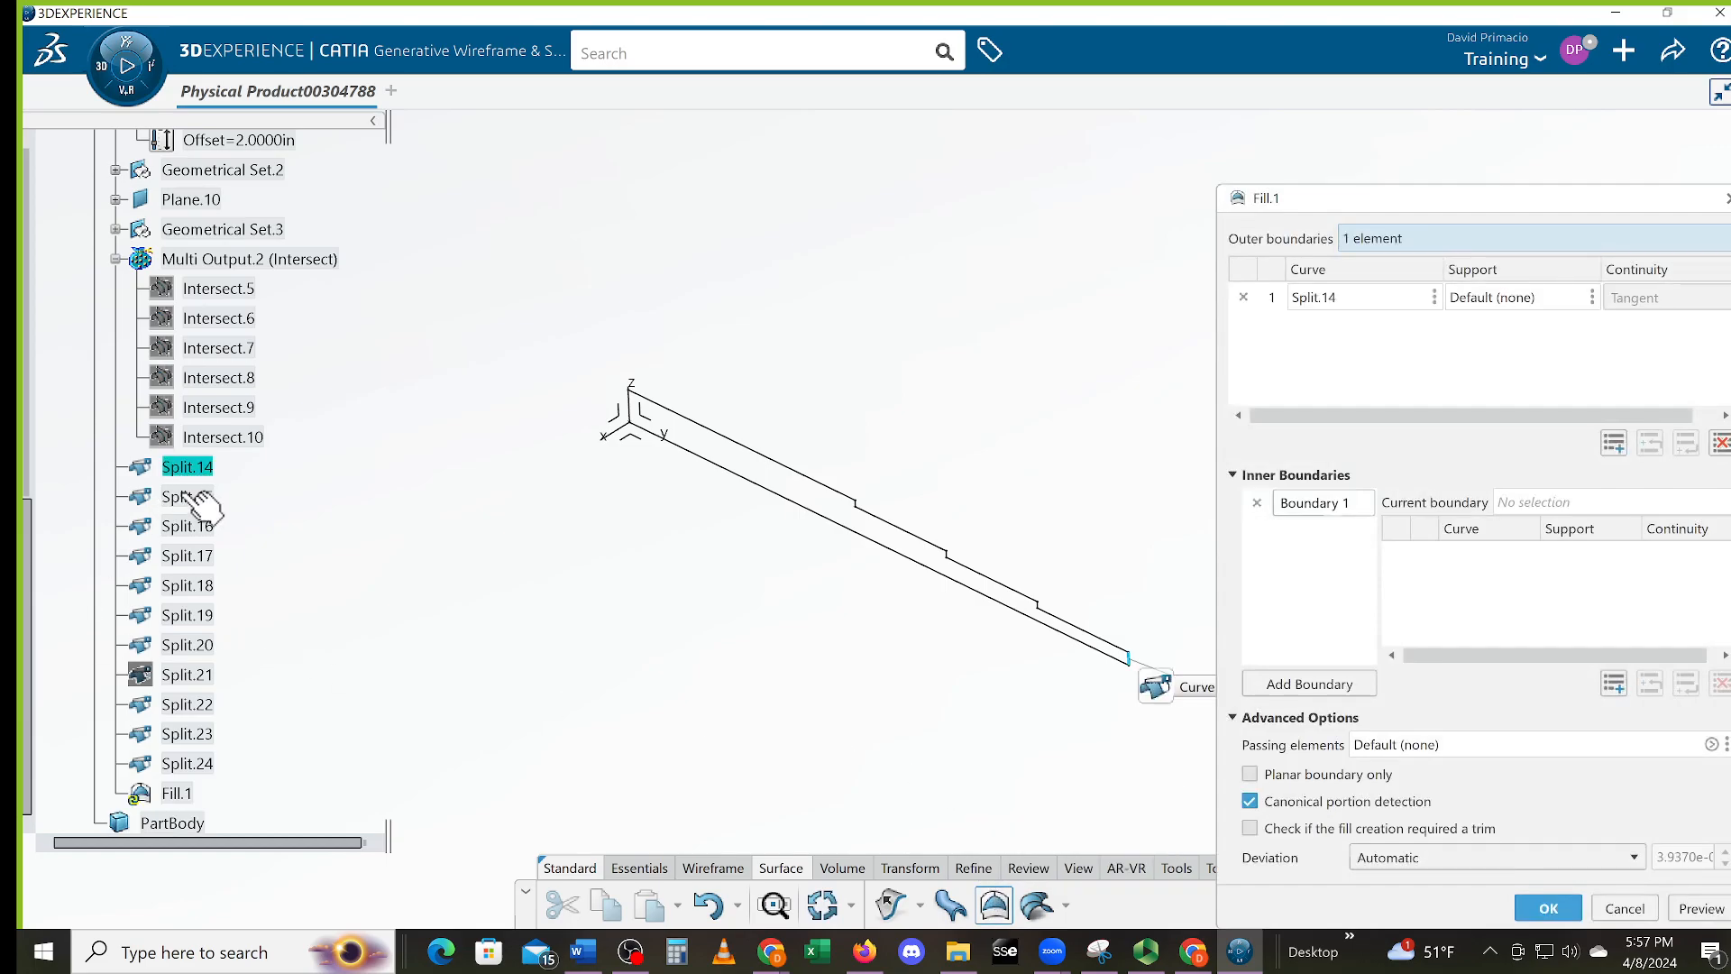
{"action": "left_click", "coordinate": [184, 500]}
{"action": "left_click", "coordinate": [182, 530]}
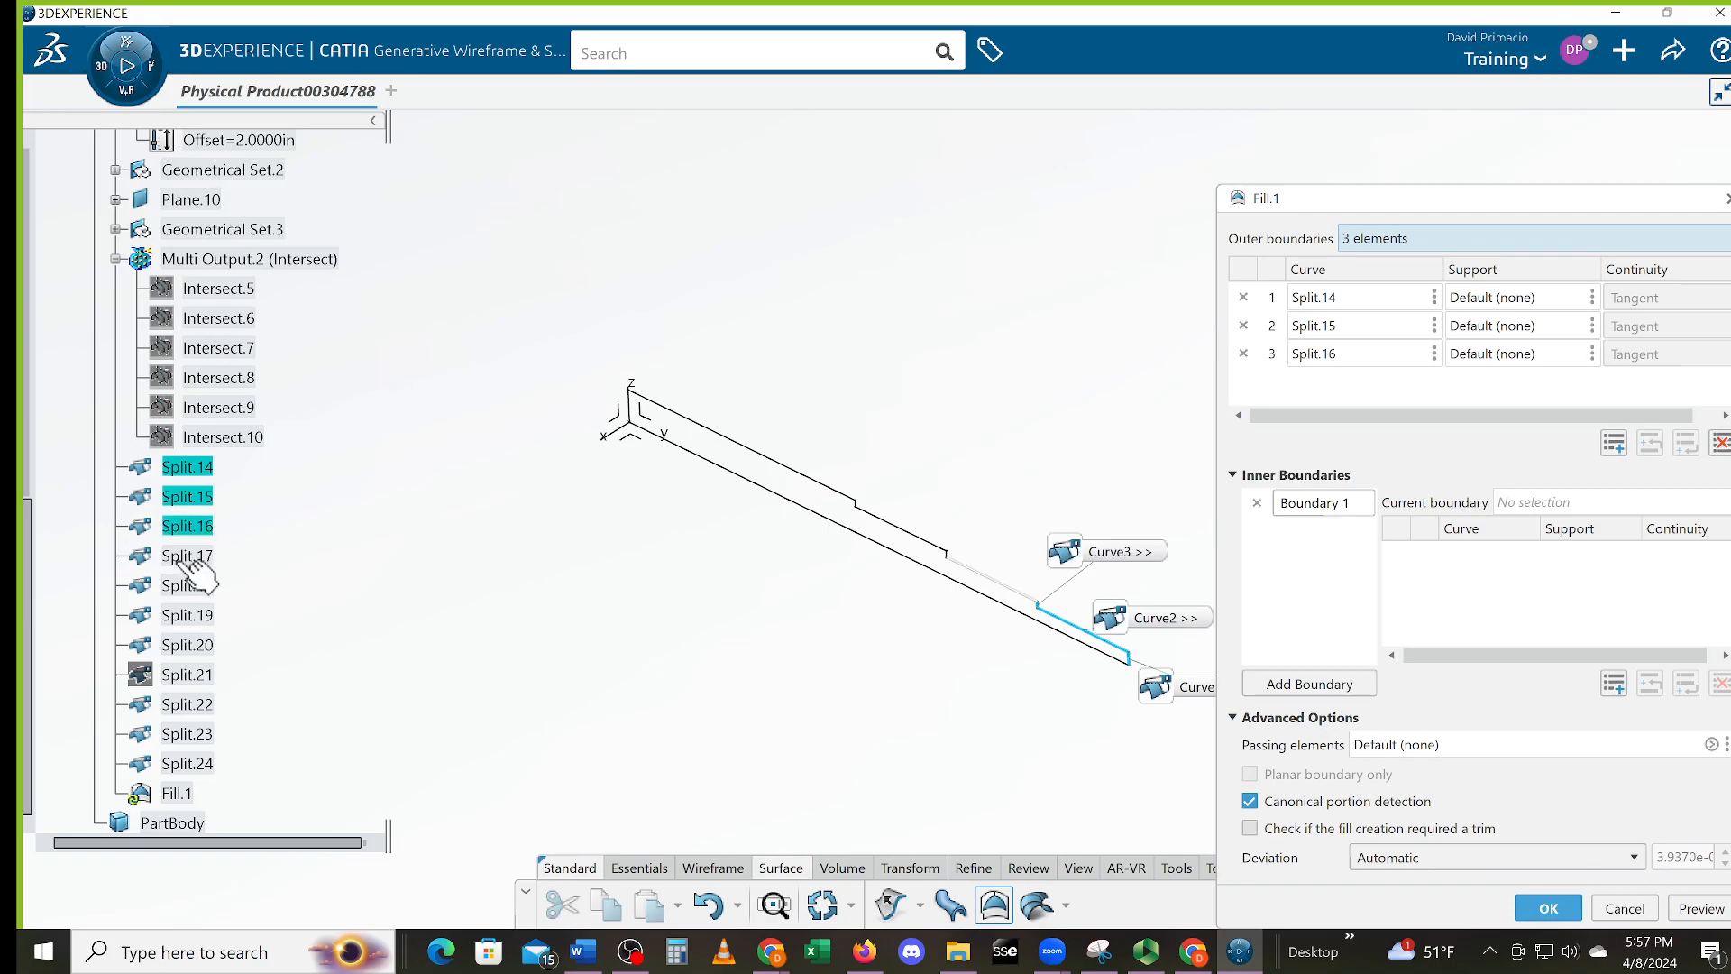
{"action": "left_click", "coordinate": [184, 555]}
{"action": "left_click", "coordinate": [185, 586]}
{"action": "left_click", "coordinate": [188, 616]}
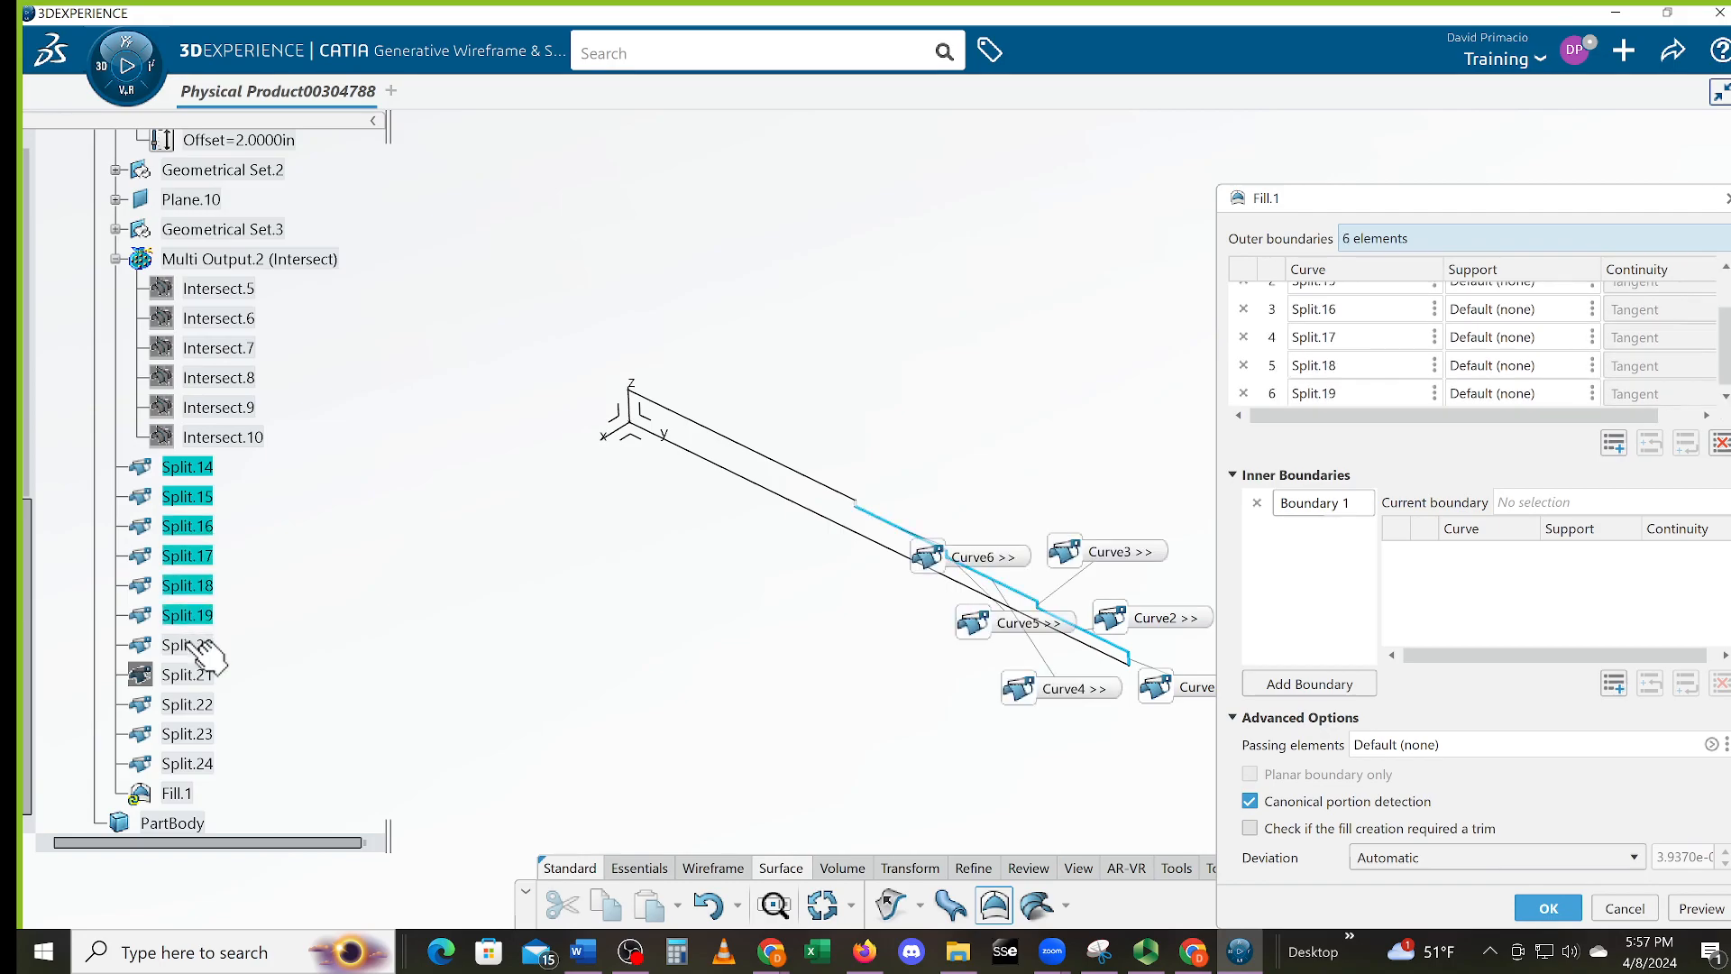
{"action": "left_click", "coordinate": [189, 644]}
{"action": "left_click", "coordinate": [203, 705]}
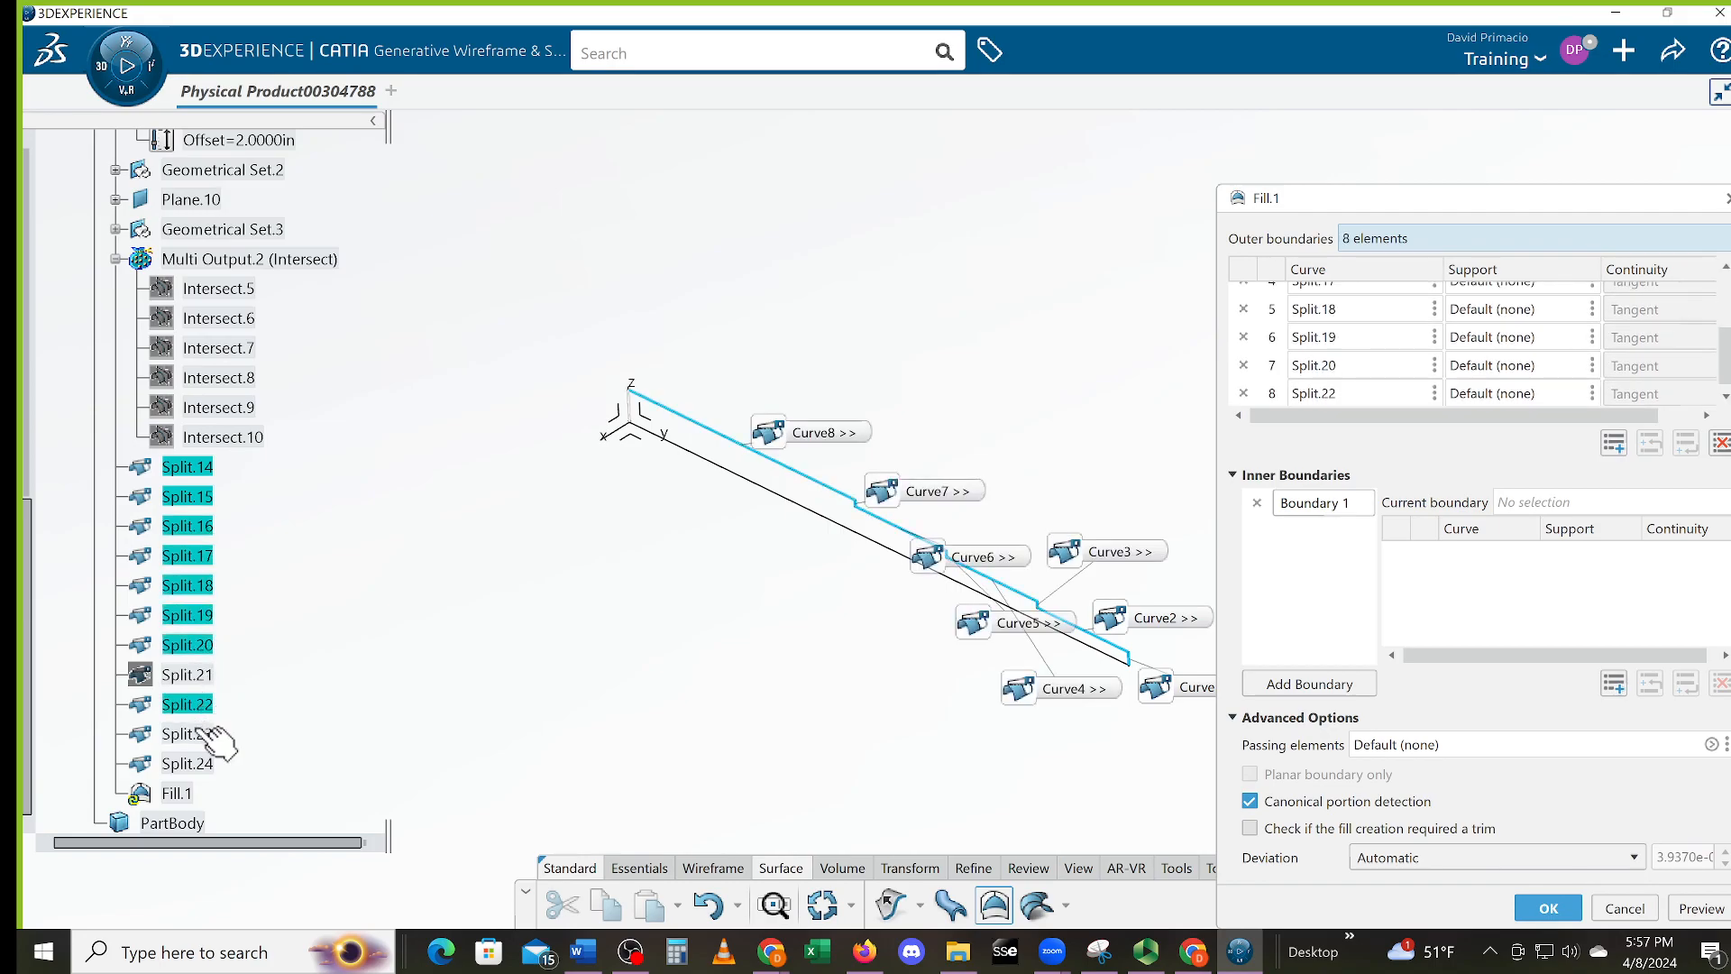
{"action": "left_click", "coordinate": [201, 735]}
{"action": "left_click", "coordinate": [203, 765]}
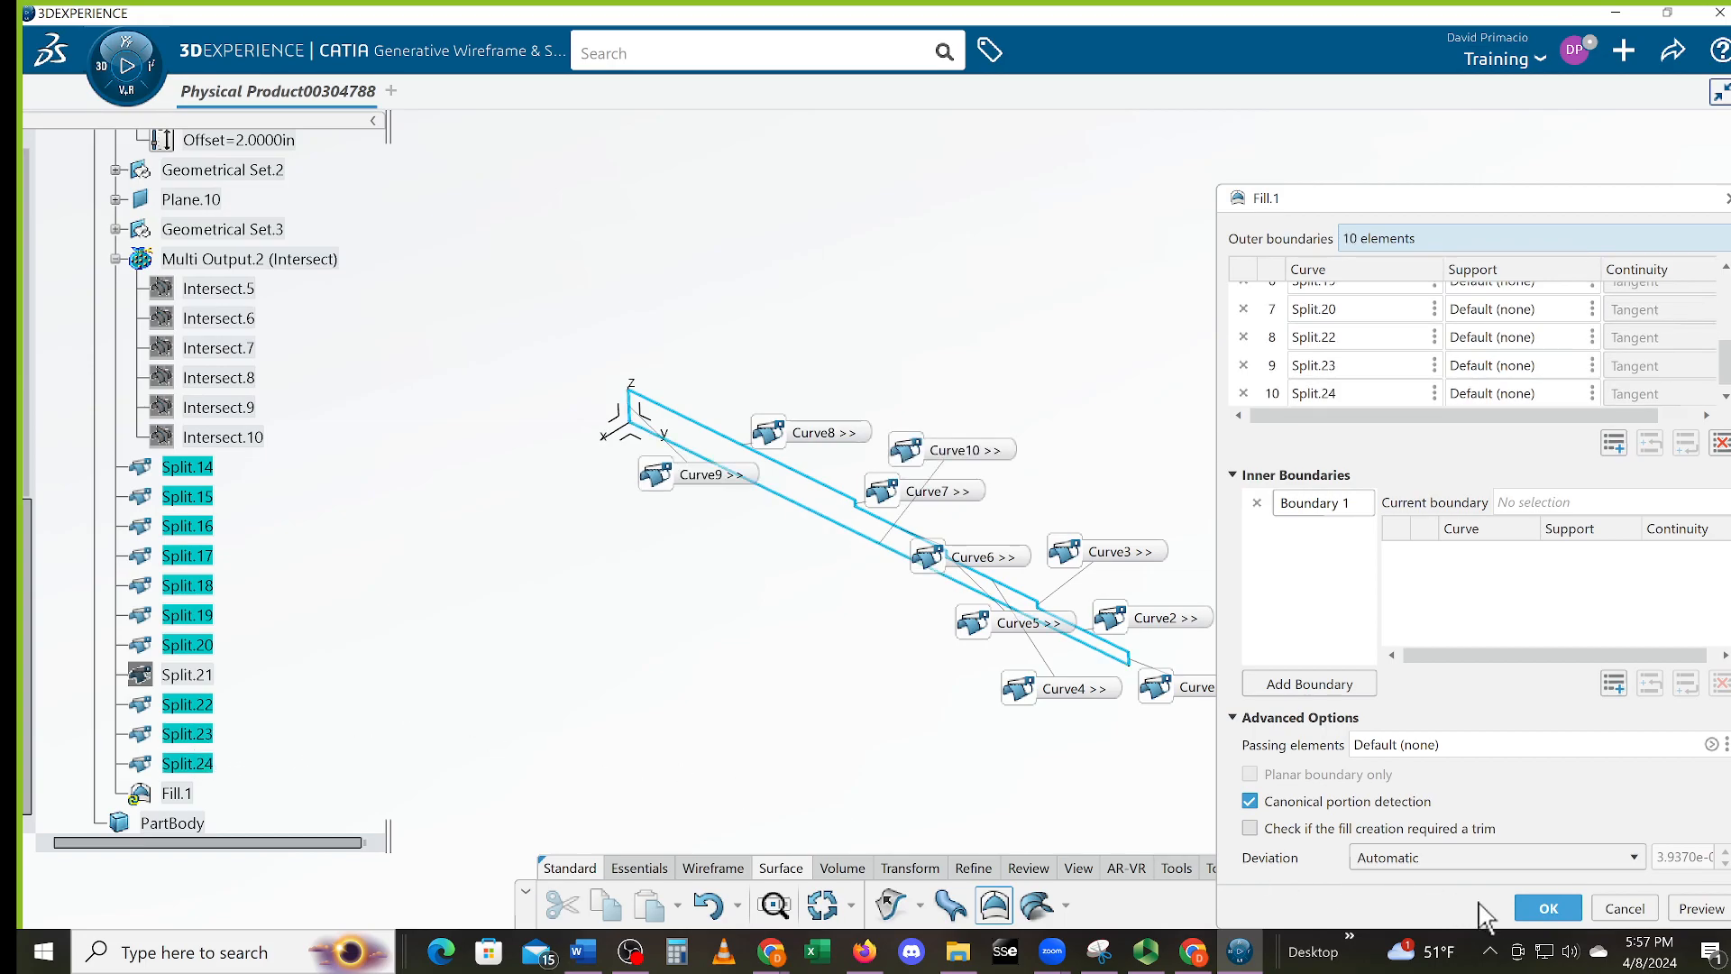
{"action": "left_click", "coordinate": [1545, 915]}
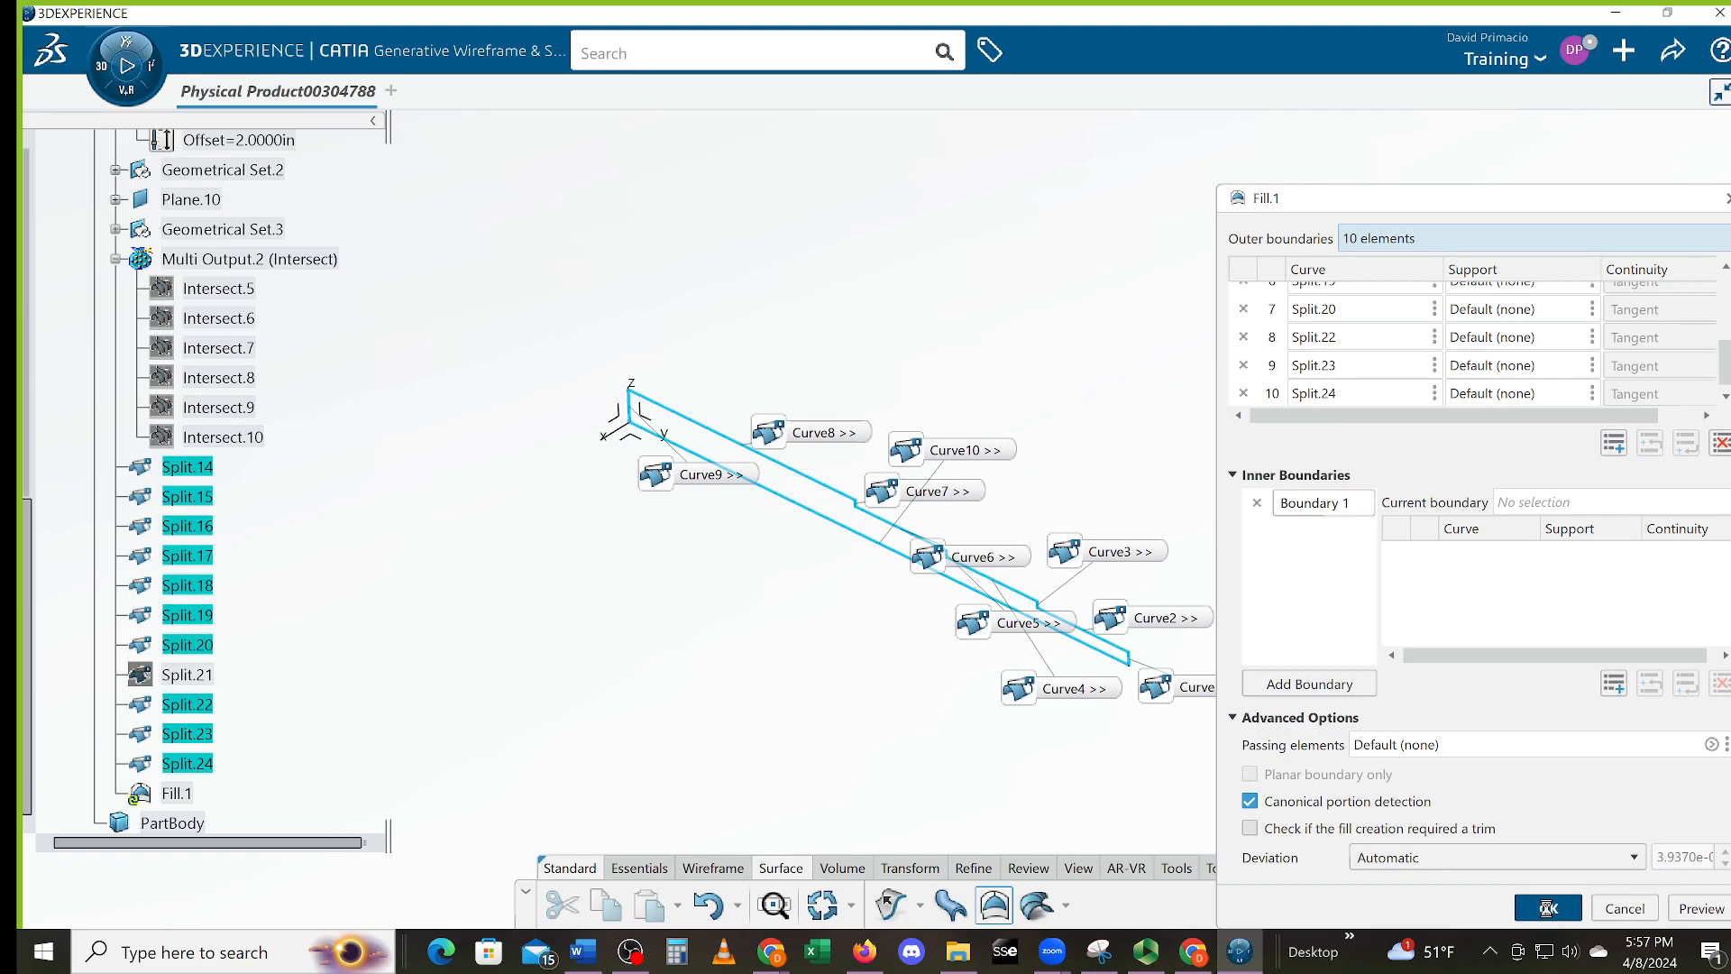
{"action": "middle_click_drag", "start_coordinate": [862, 747], "coordinate": [867, 631]}
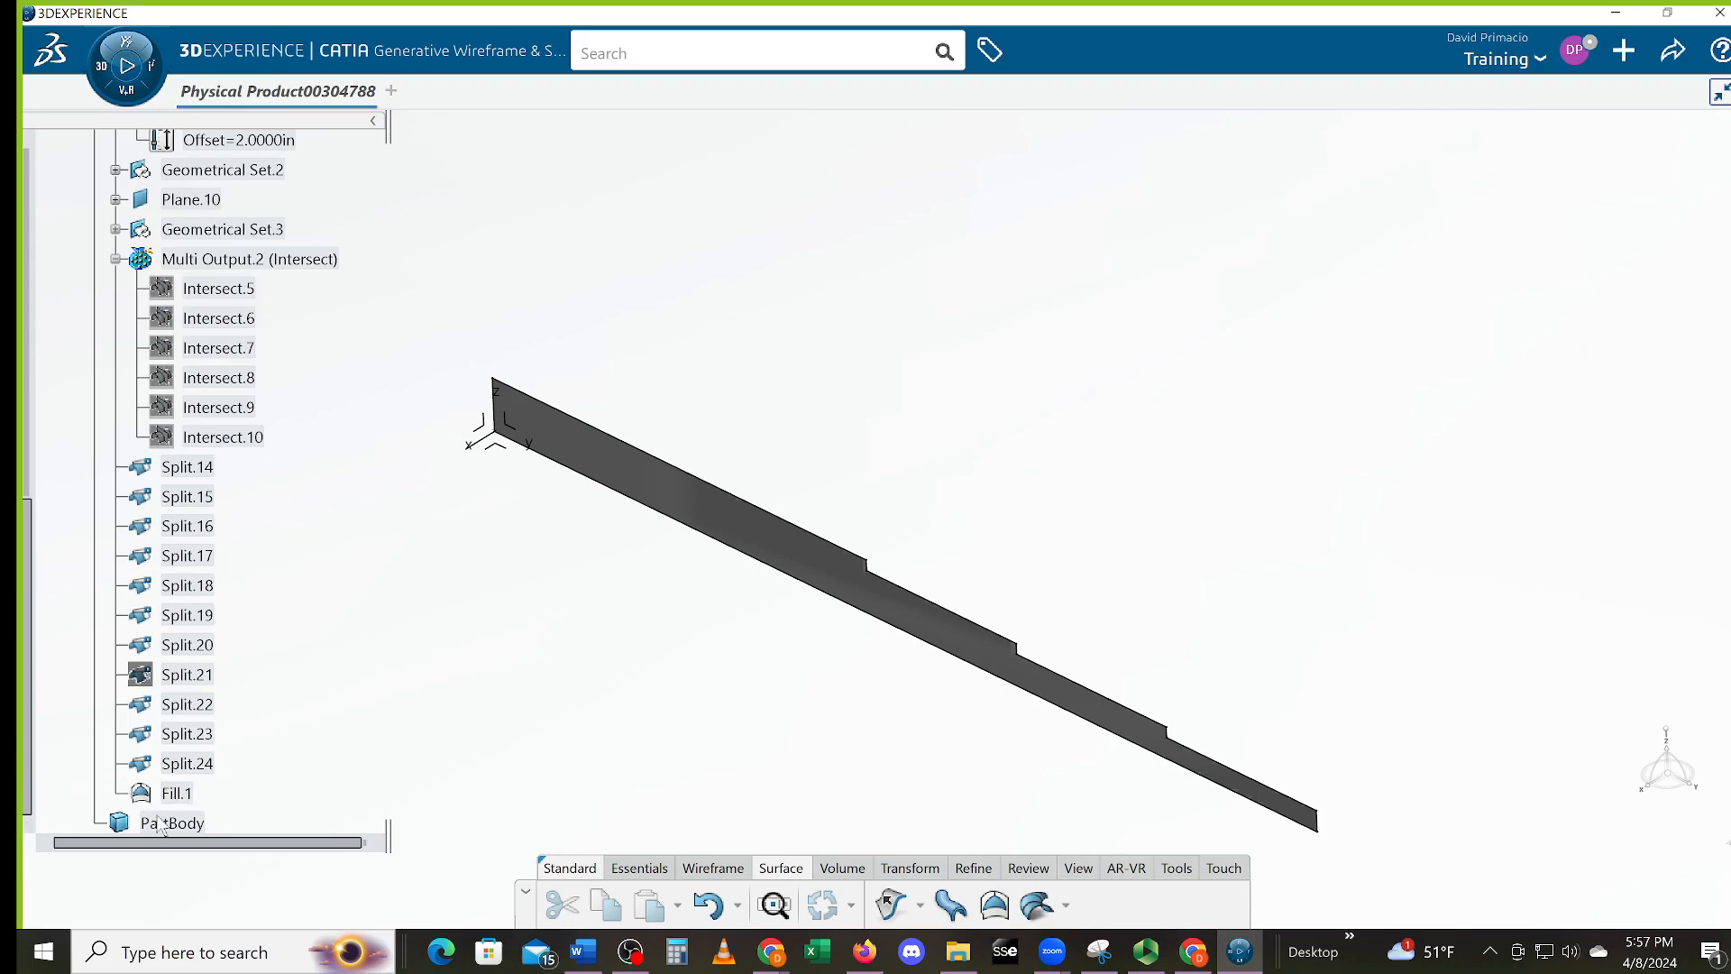
From the compass app list, switch to Part Design under My Favorite Apps
{"action": "scroll", "coordinate": [119, 810], "scroll_direction": "down", "scroll_amount": 3}
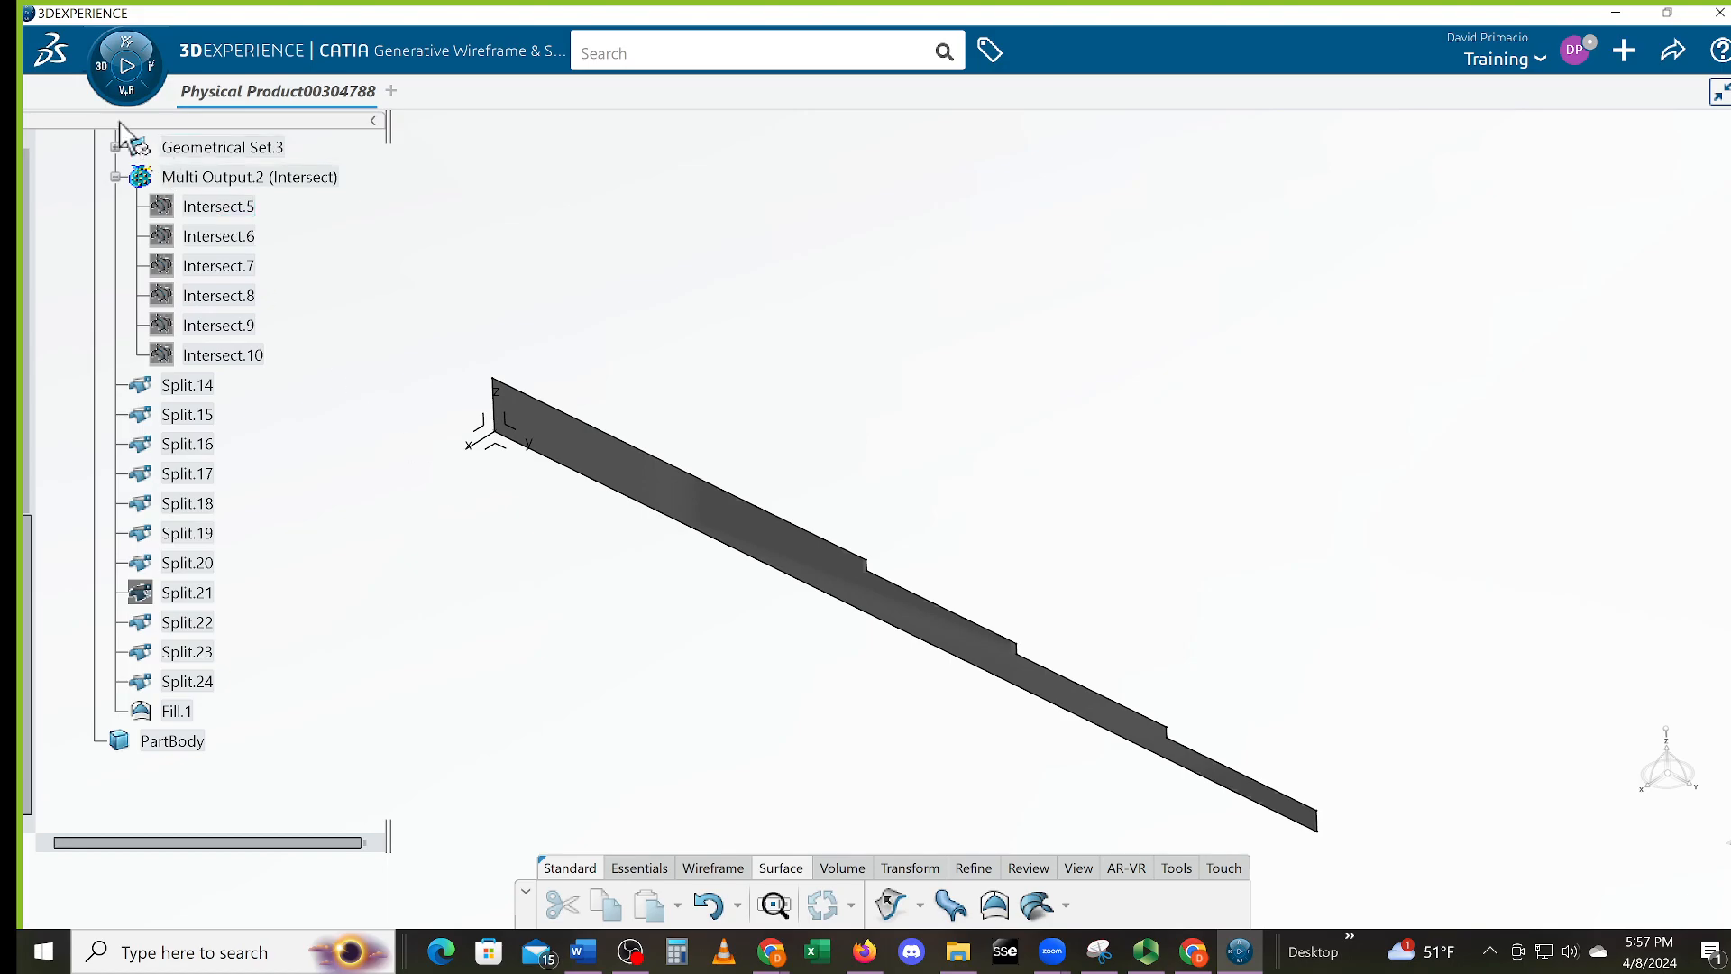
{"action": "left_click", "coordinate": [126, 45]}
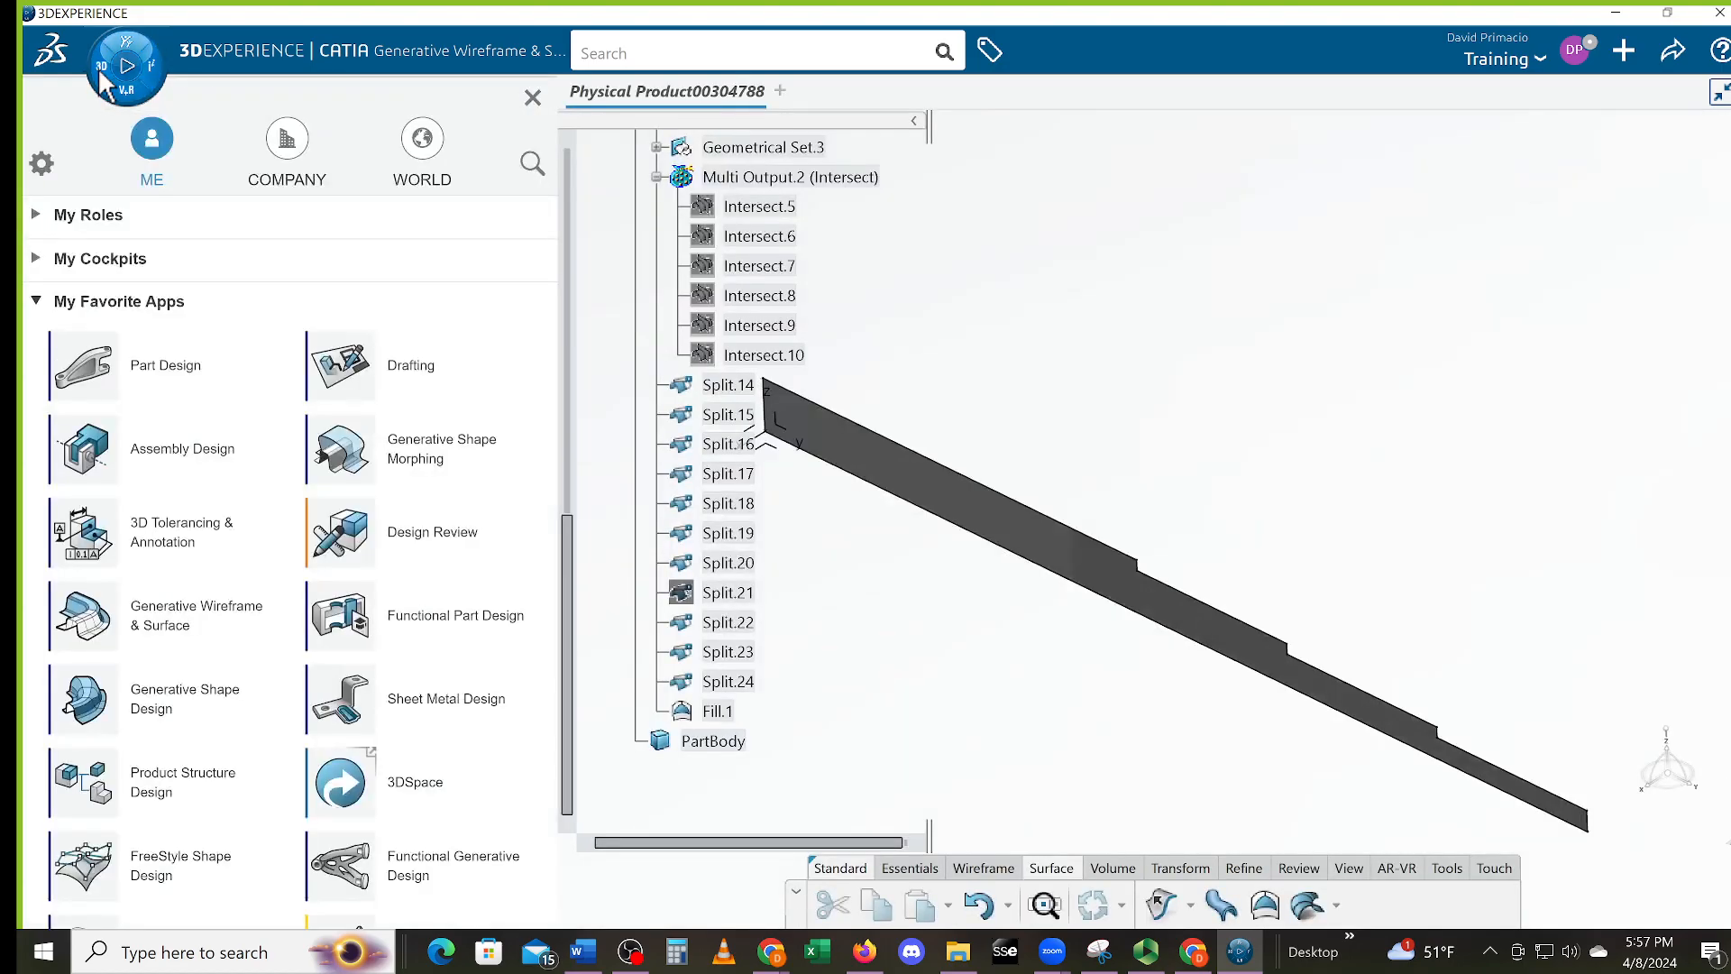
{"action": "left_click", "coordinate": [83, 361]}
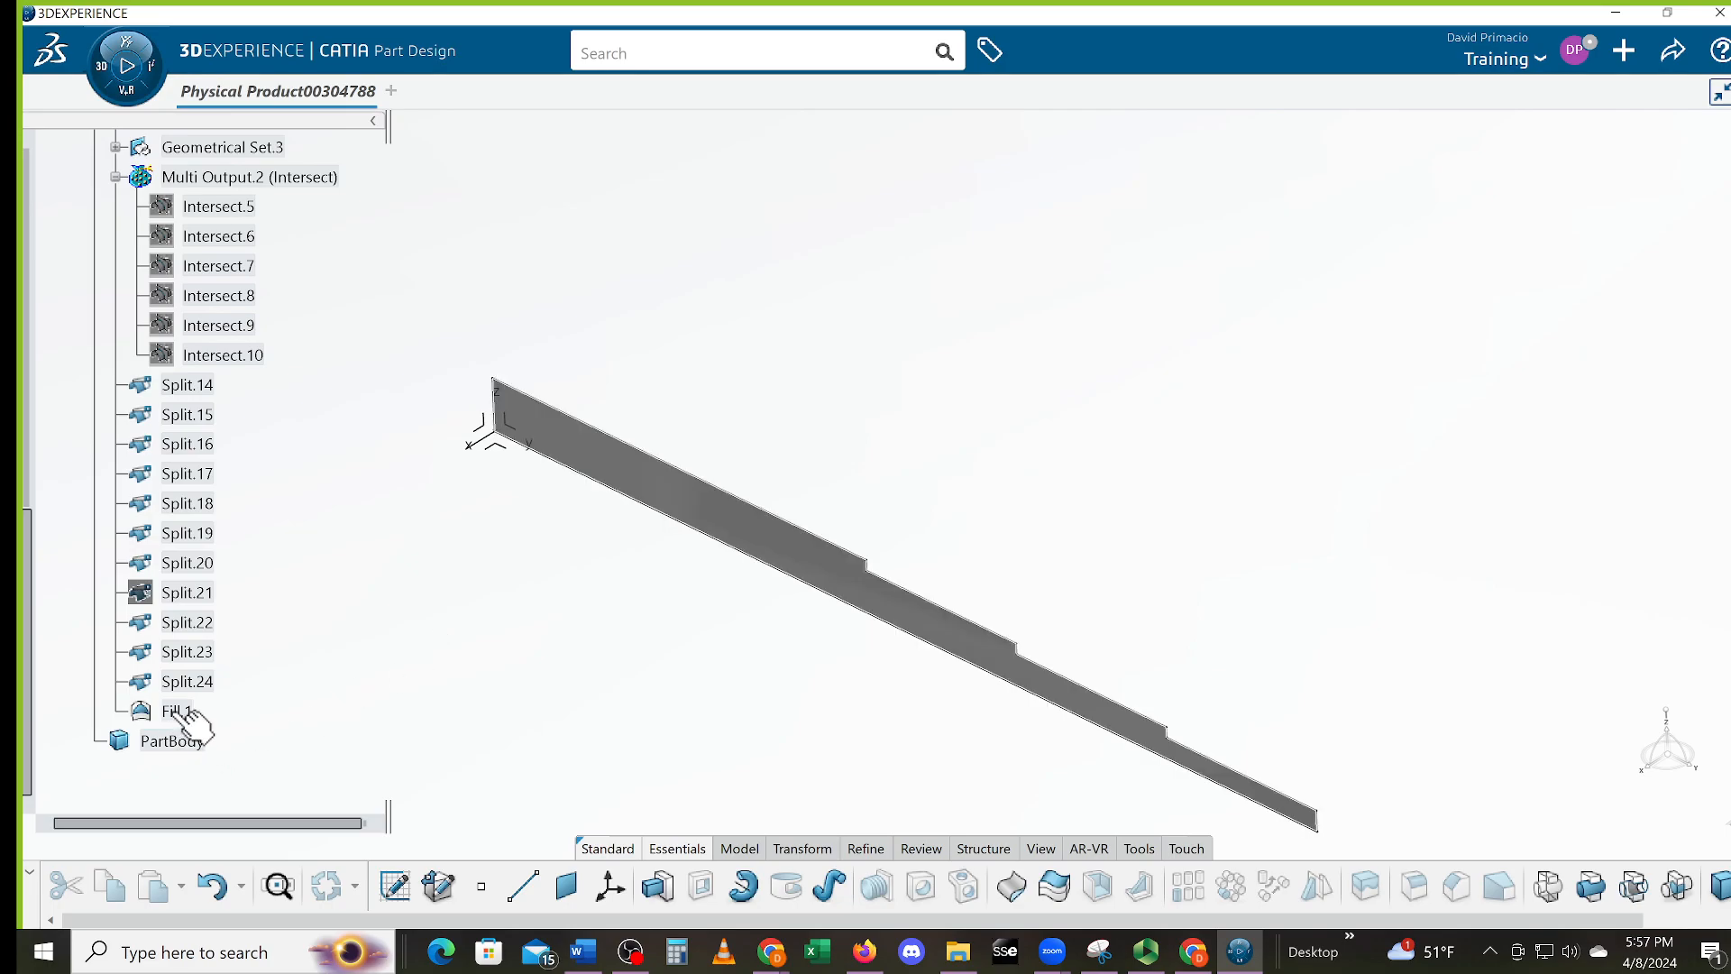
Start a pad with Fill.1 as the profile, accepting the warning and custom direction prompt
{"action": "left_click", "coordinate": [659, 887]}
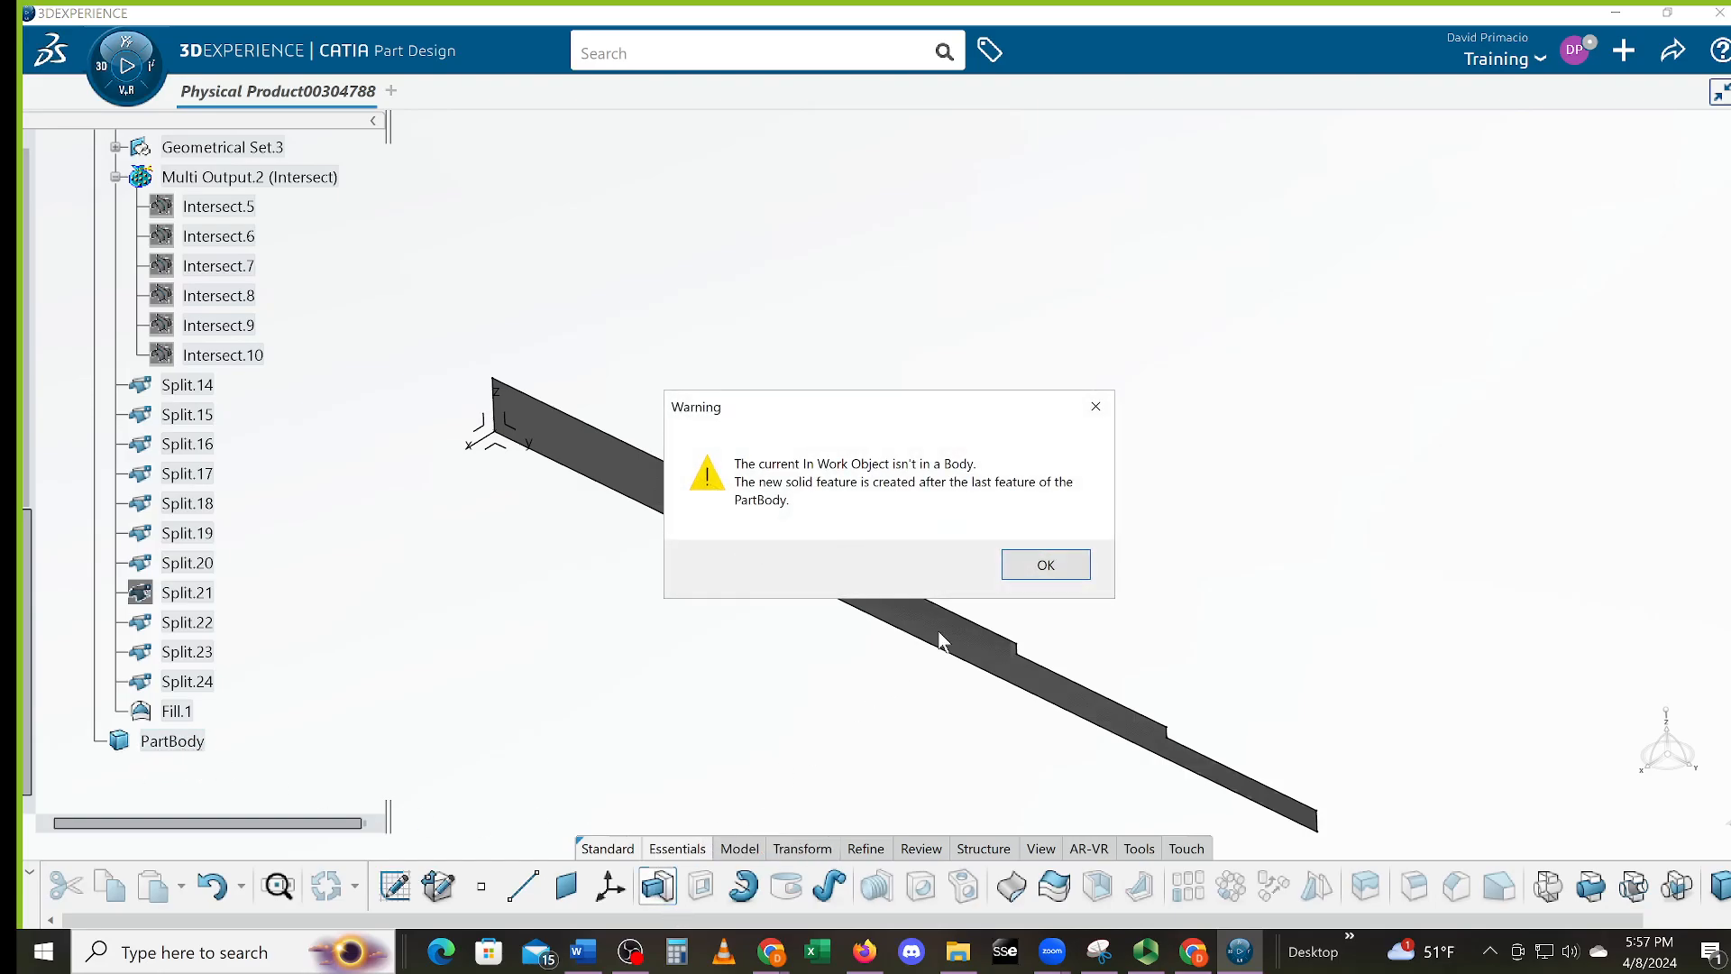
{"action": "left_click", "coordinate": [1045, 564]}
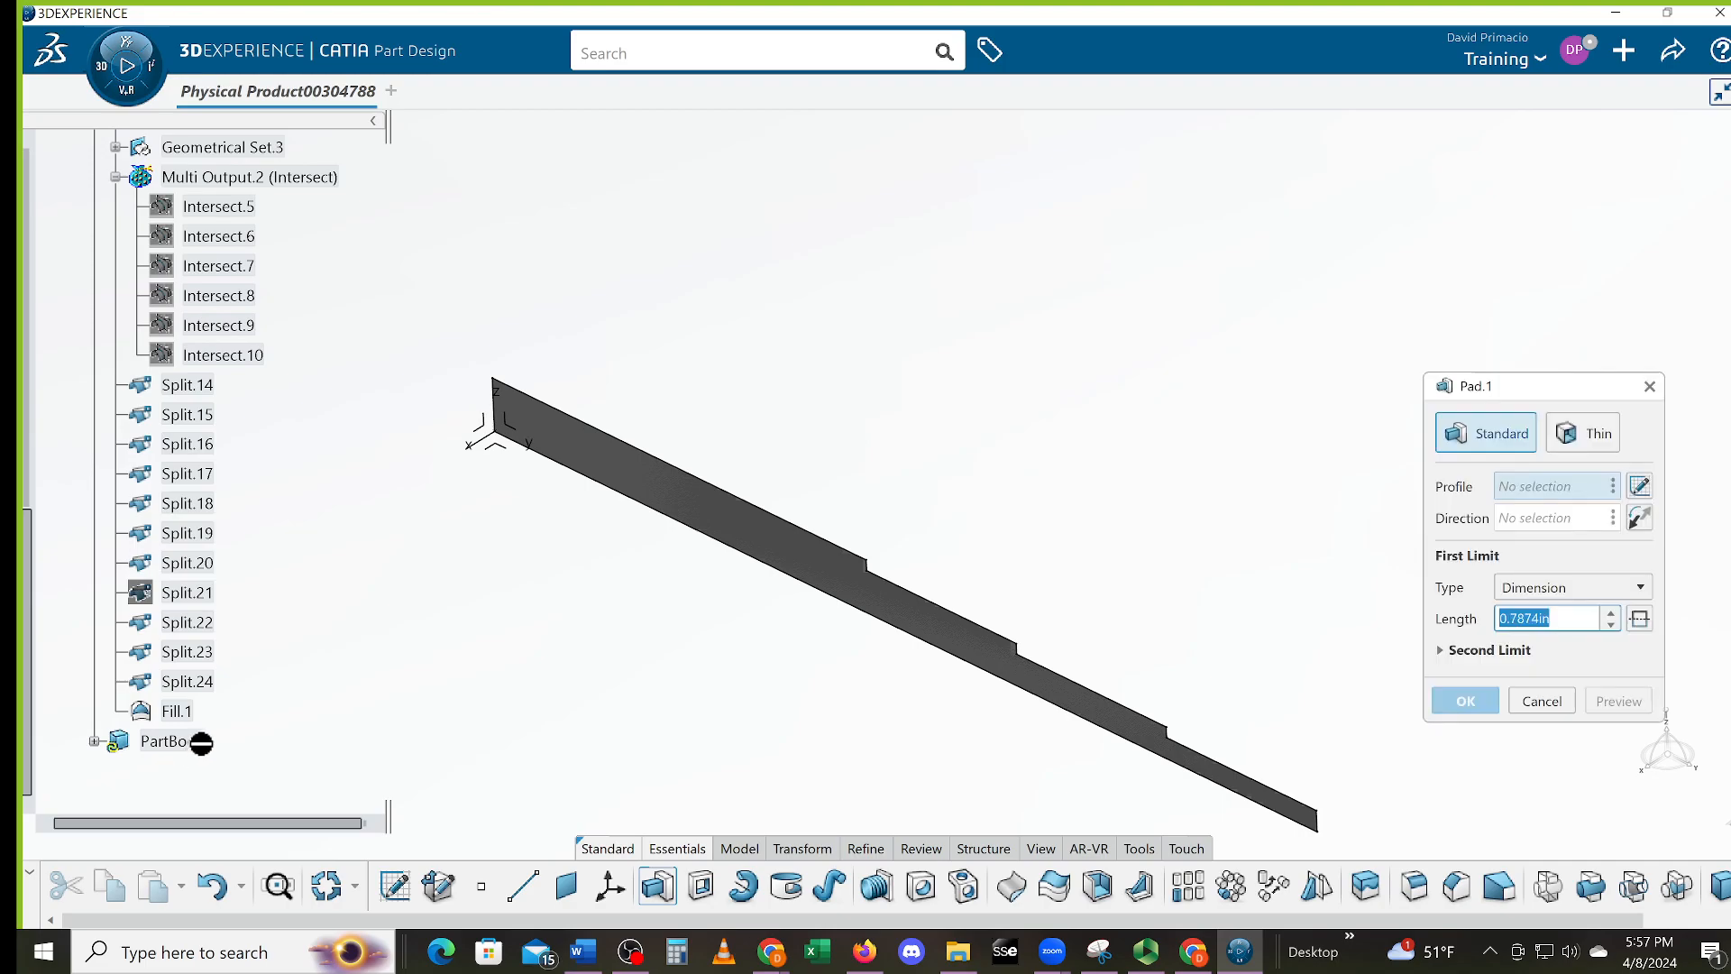
{"action": "left_click", "coordinate": [181, 711]}
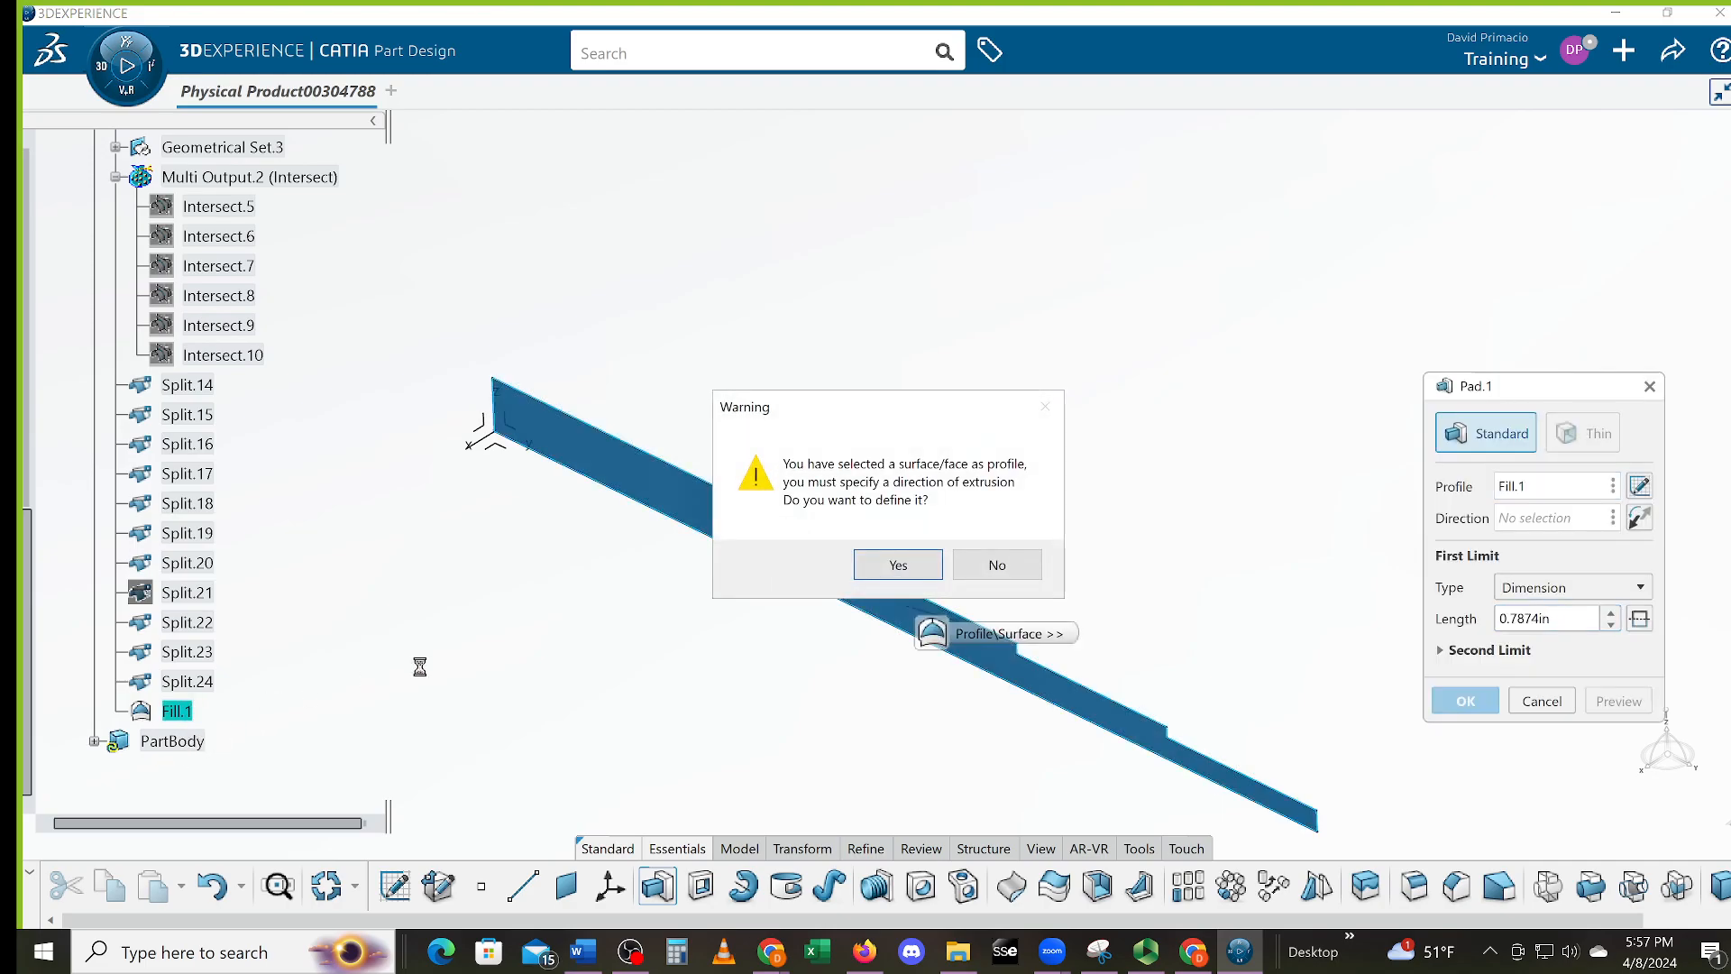
{"action": "left_click", "coordinate": [874, 569]}
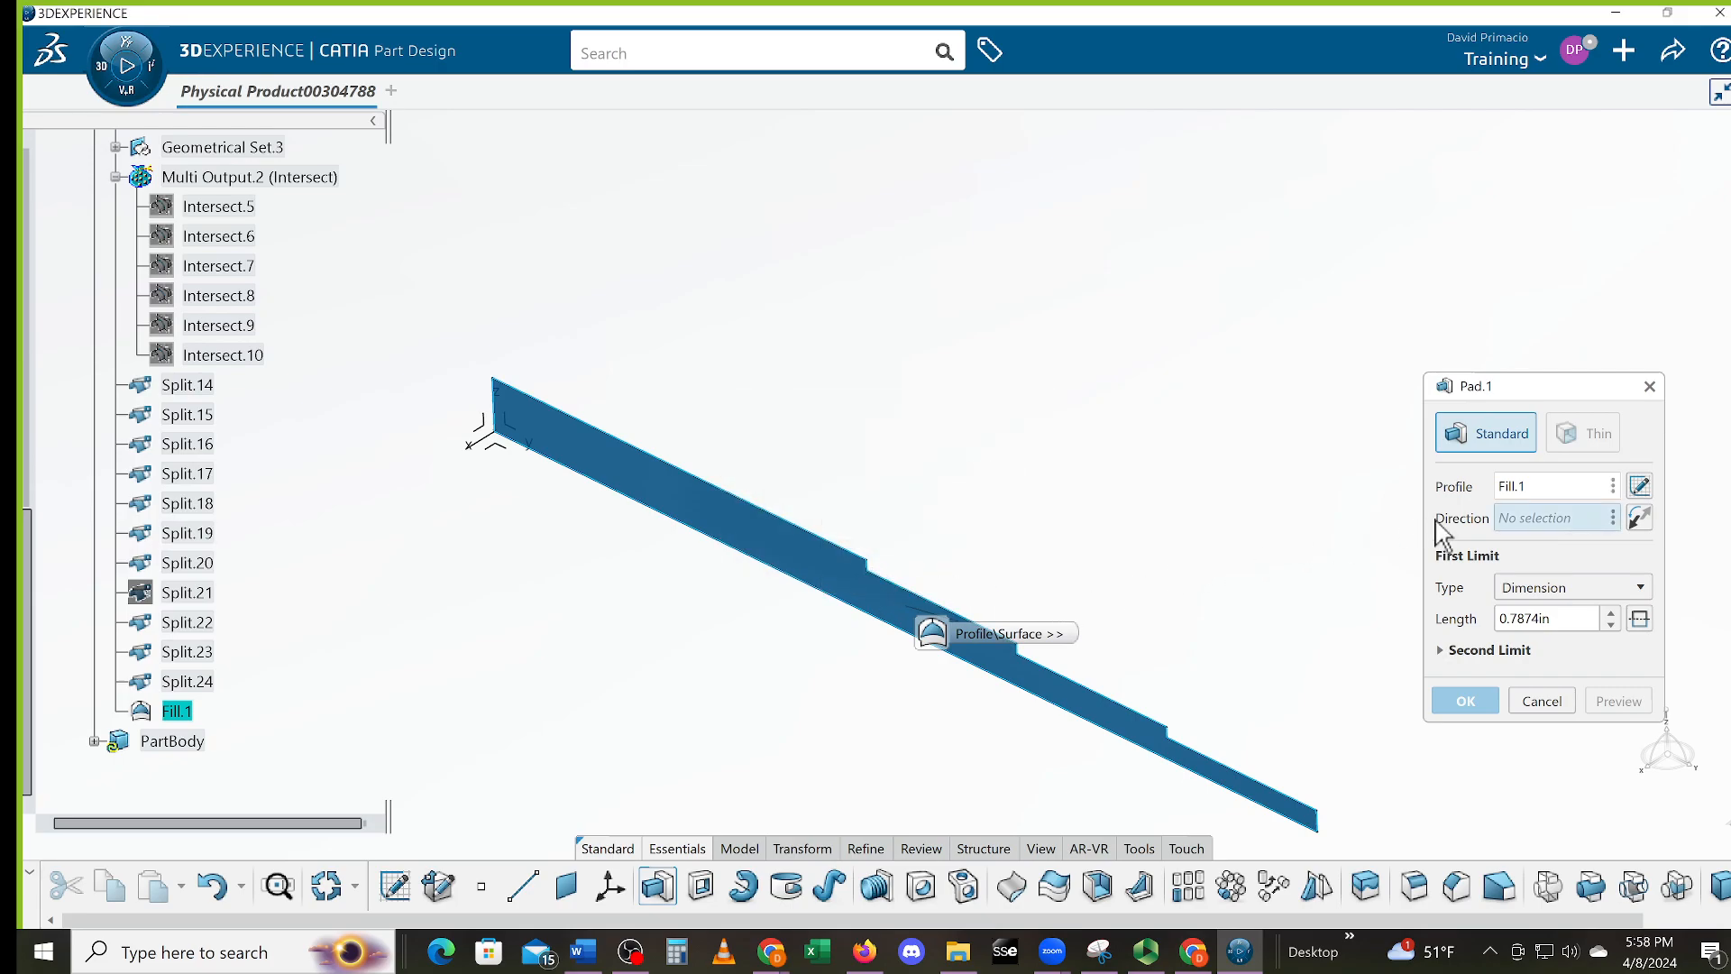
Set the pad direction to Axis System.2's X axis, reversed, and begin choosing the first limit type
{"action": "right_click", "coordinate": [1543, 525]}
{"action": "mouse_move", "coordinate": [1672, 546]}
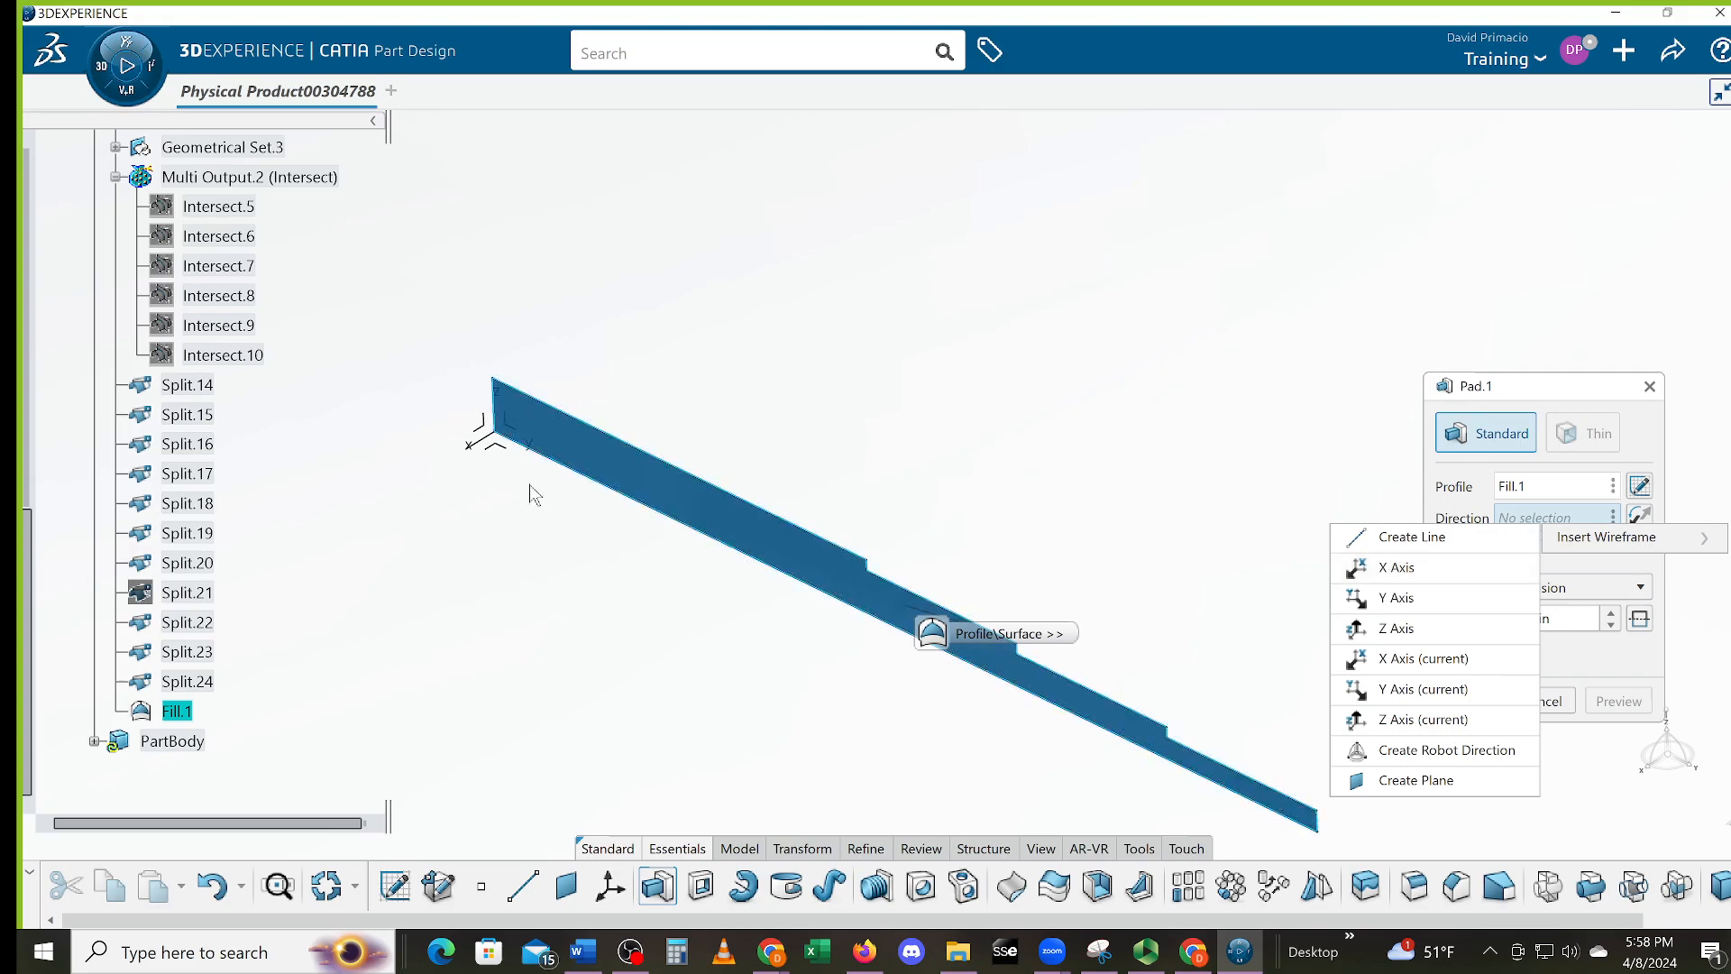
{"action": "left_click", "coordinate": [484, 451]}
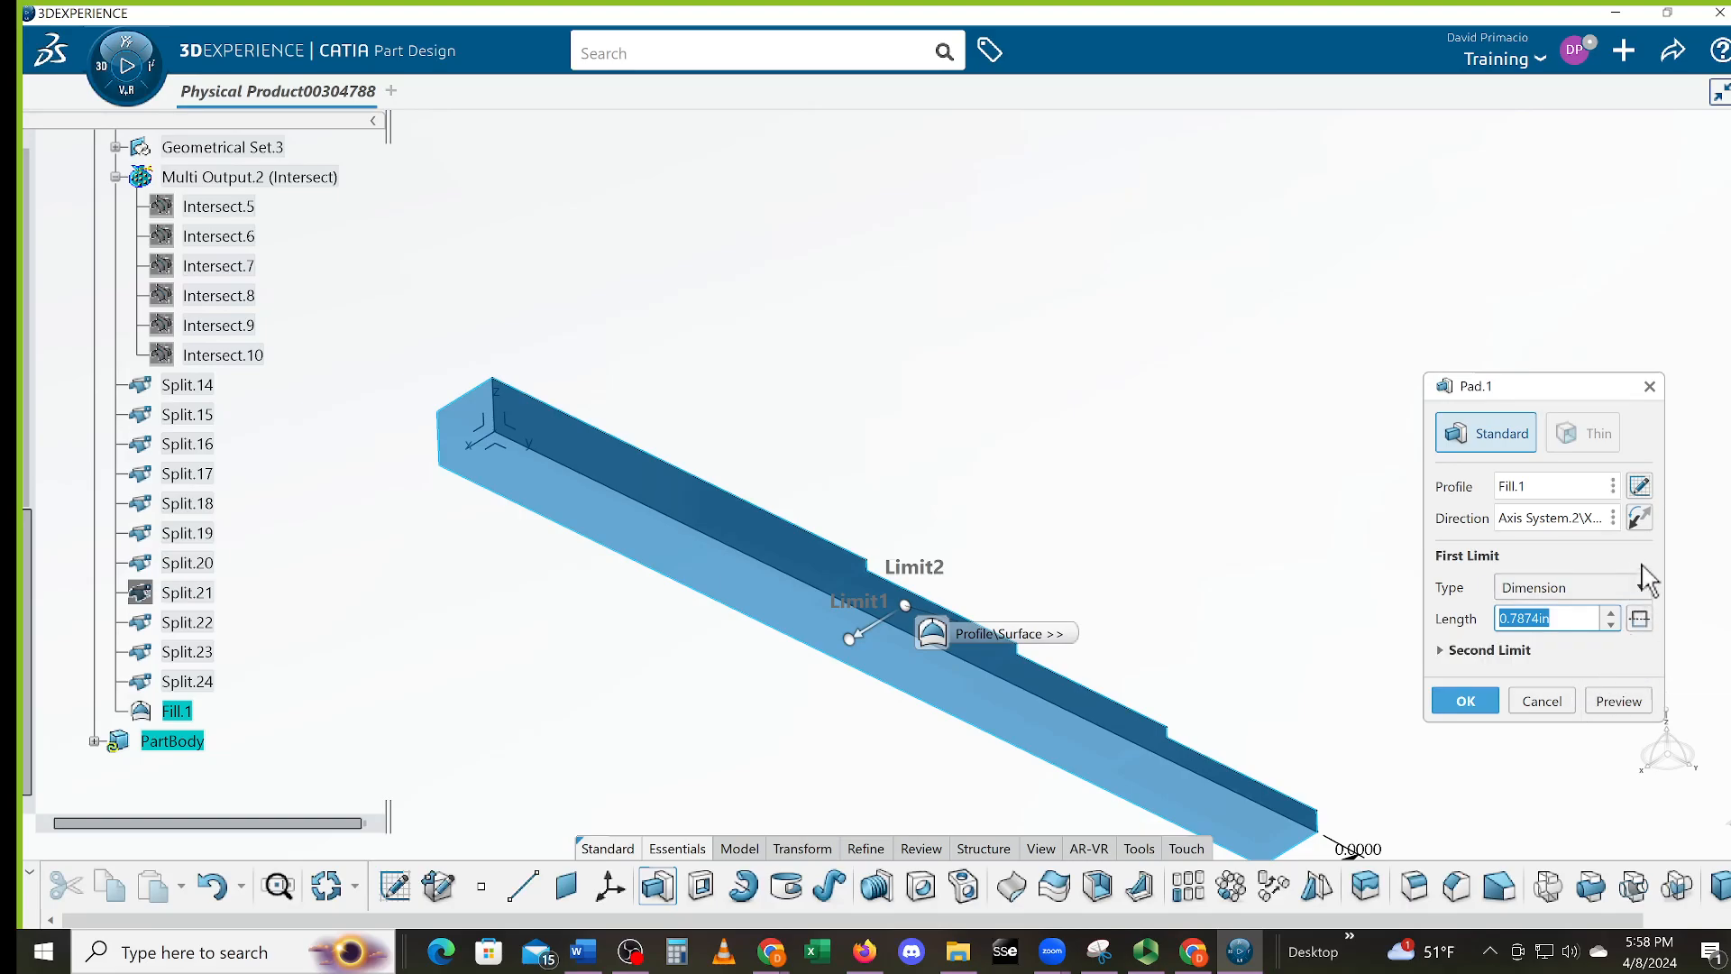
{"action": "left_click", "coordinate": [1638, 521]}
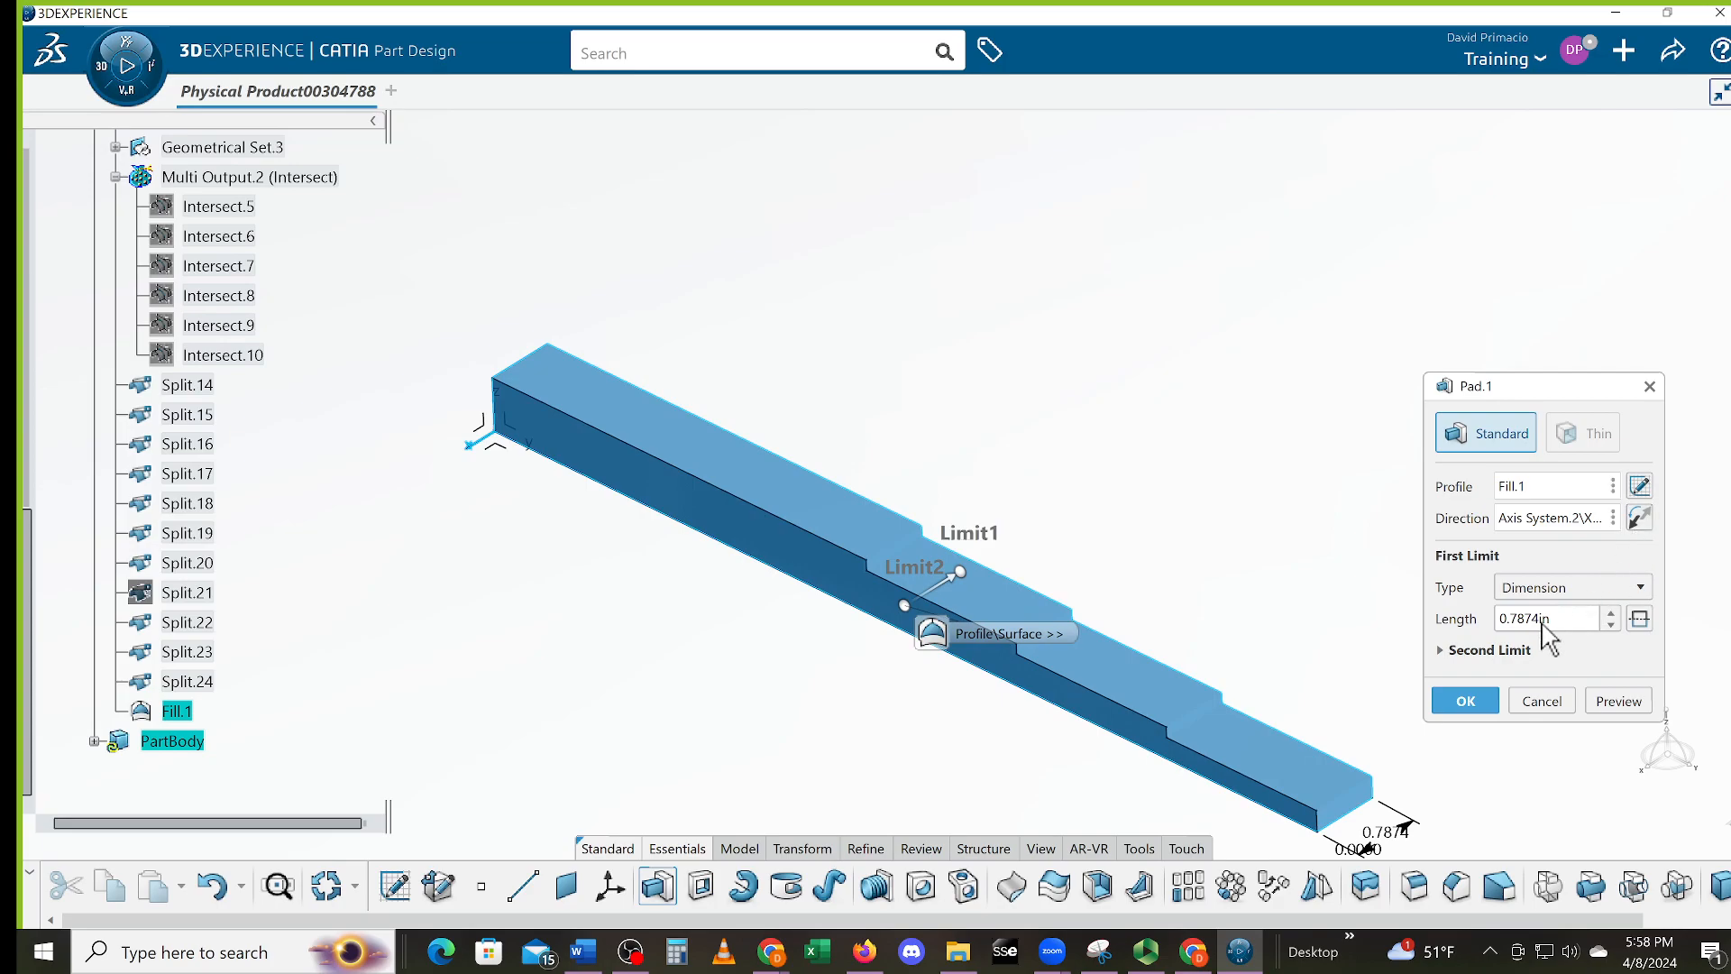
{"action": "left_click", "coordinate": [1557, 591]}
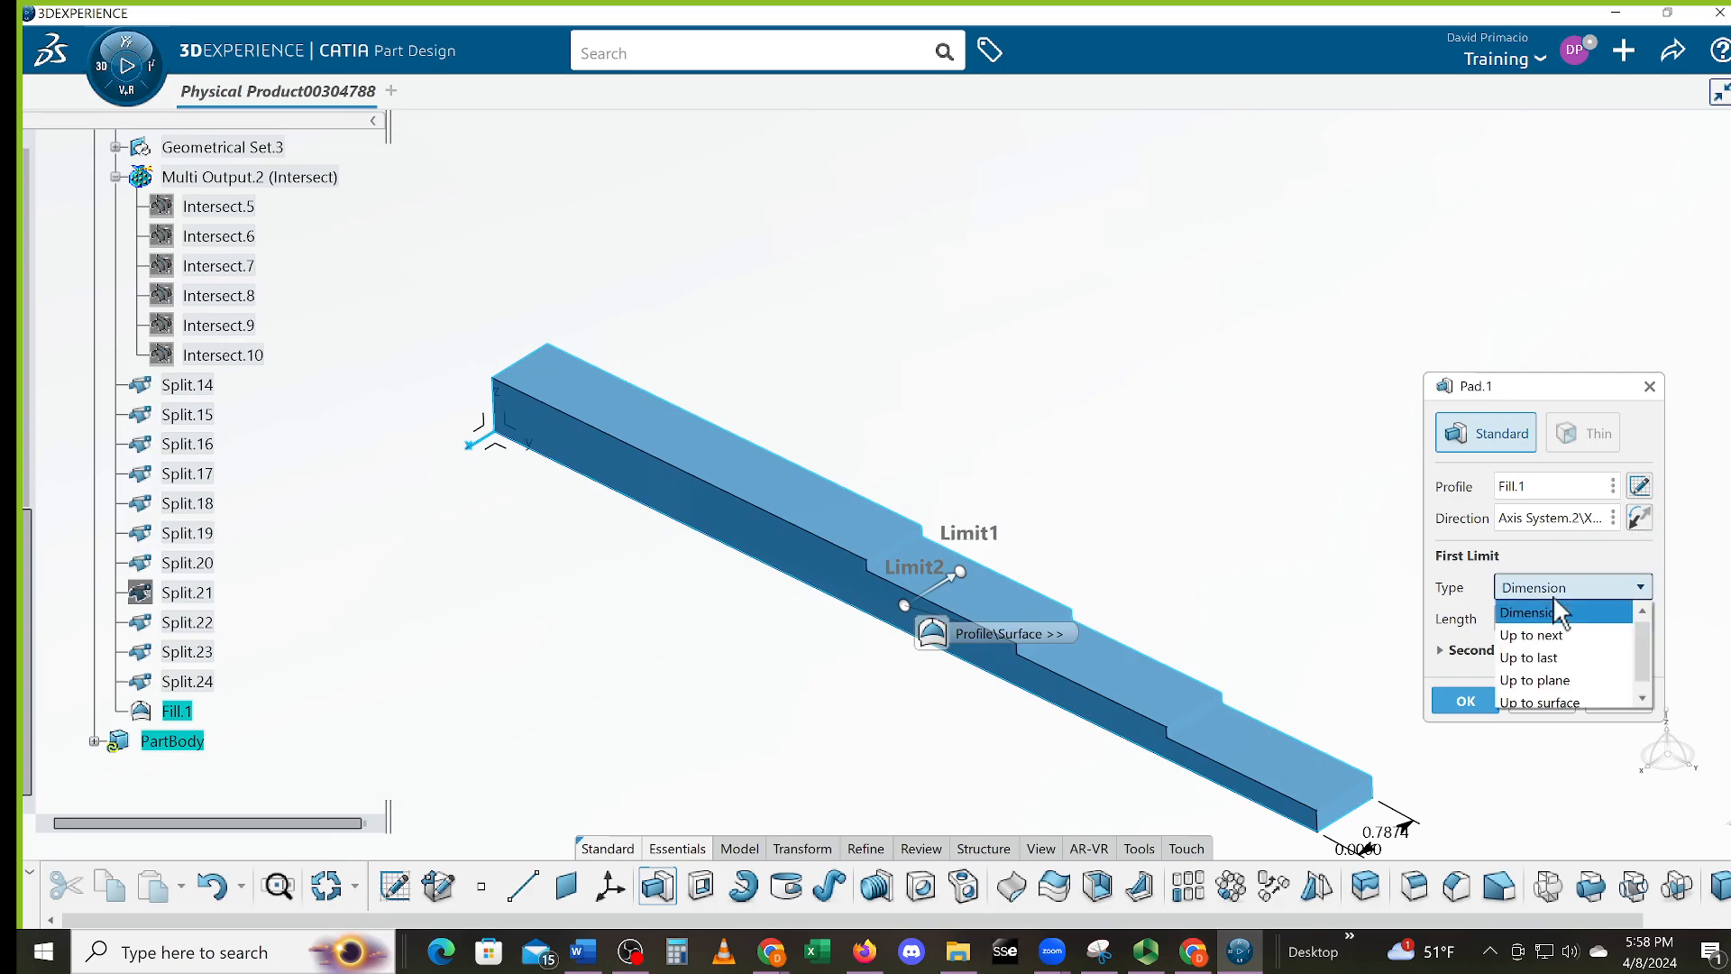
Make the pad's first limit Up to plane at Plane.6
{"action": "left_click", "coordinate": [1533, 681]}
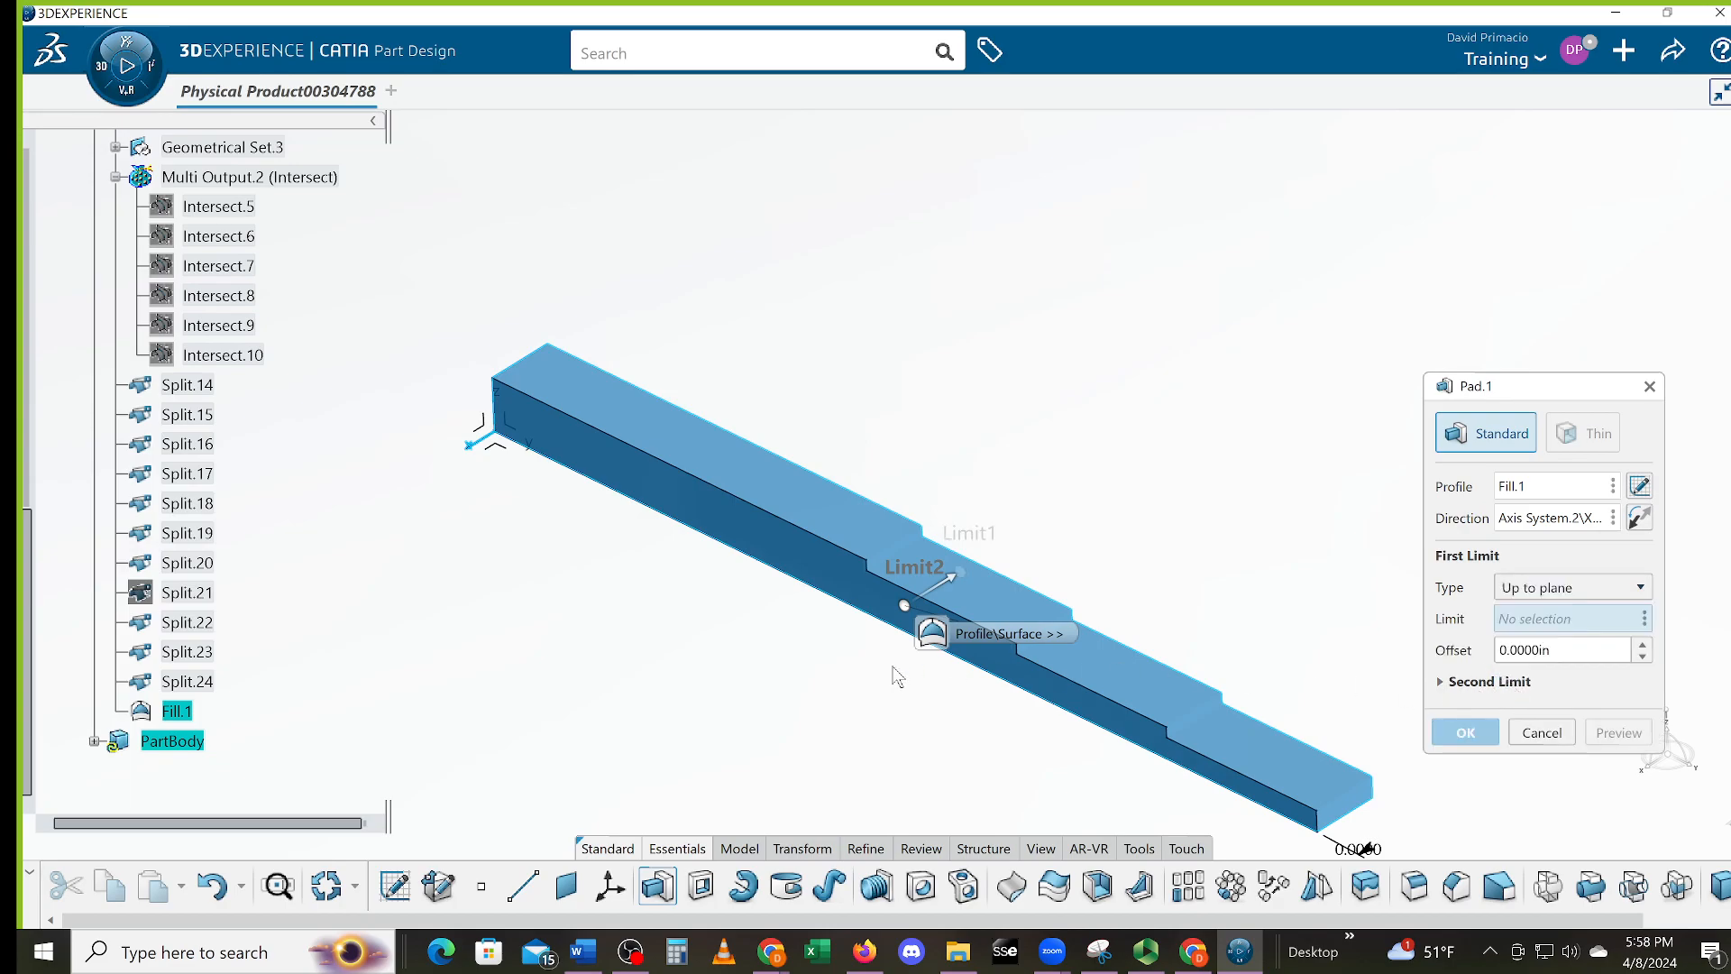
{"action": "middle_click_drag", "start_coordinate": [611, 617], "coordinate": [604, 708]}
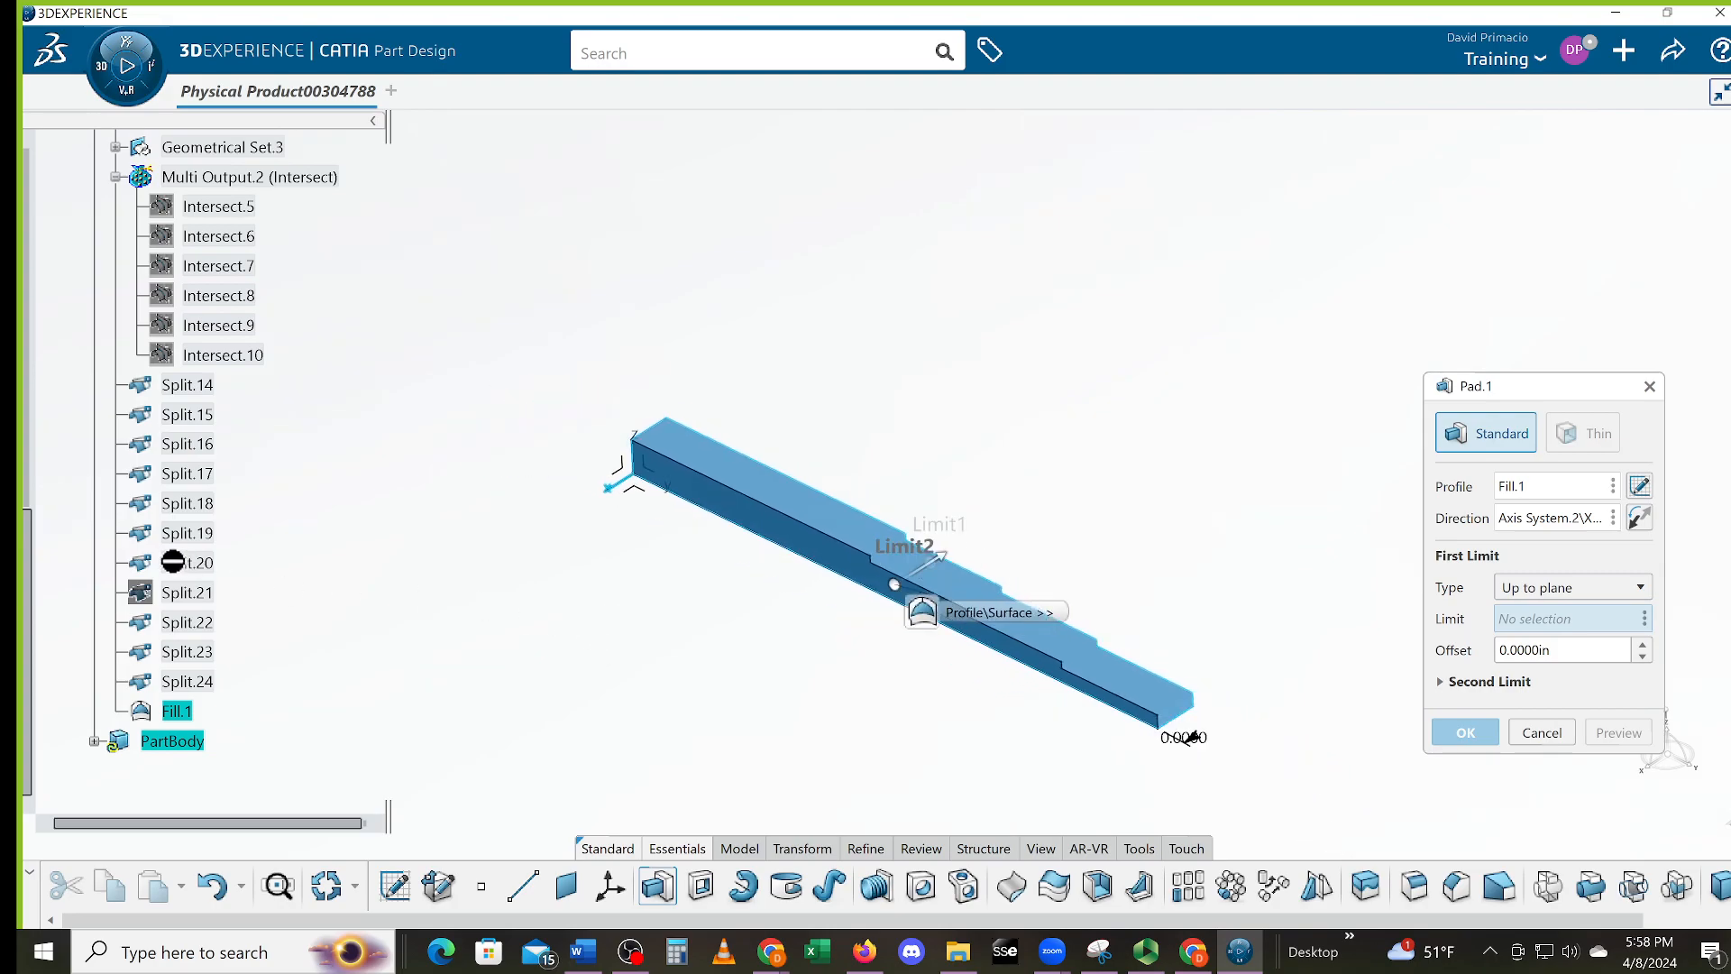
{"action": "left_click_drag", "start_coordinate": [30, 521], "coordinate": [27, 237]}
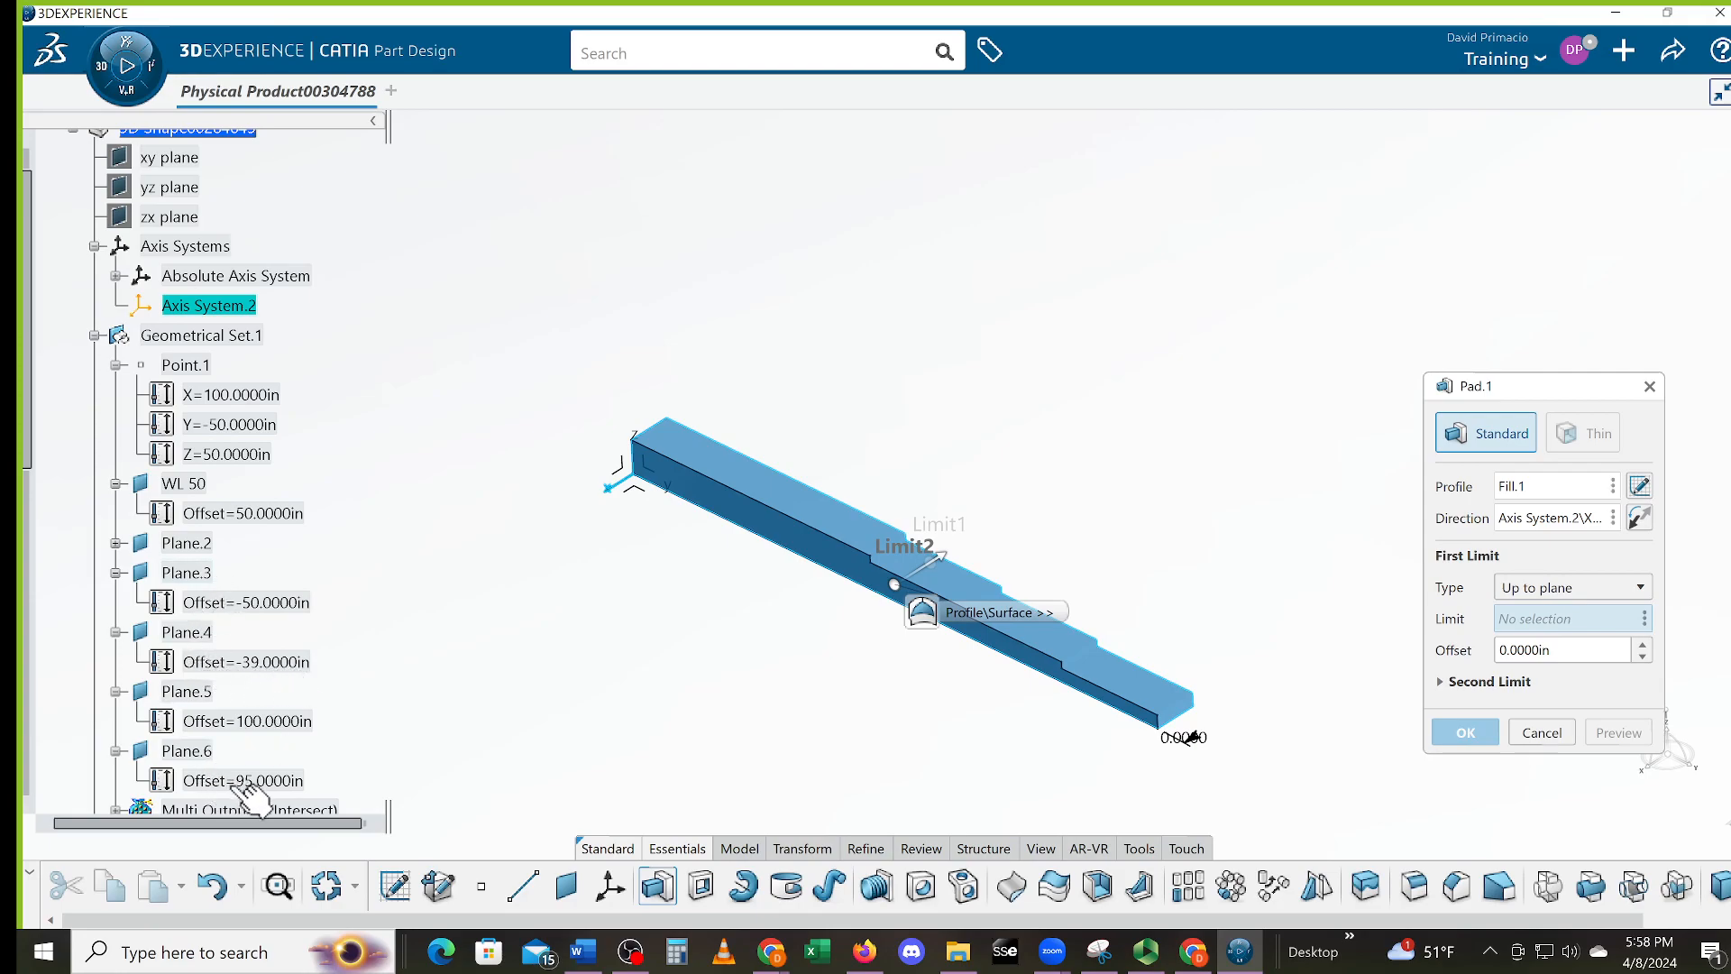
{"action": "left_click", "coordinate": [194, 754]}
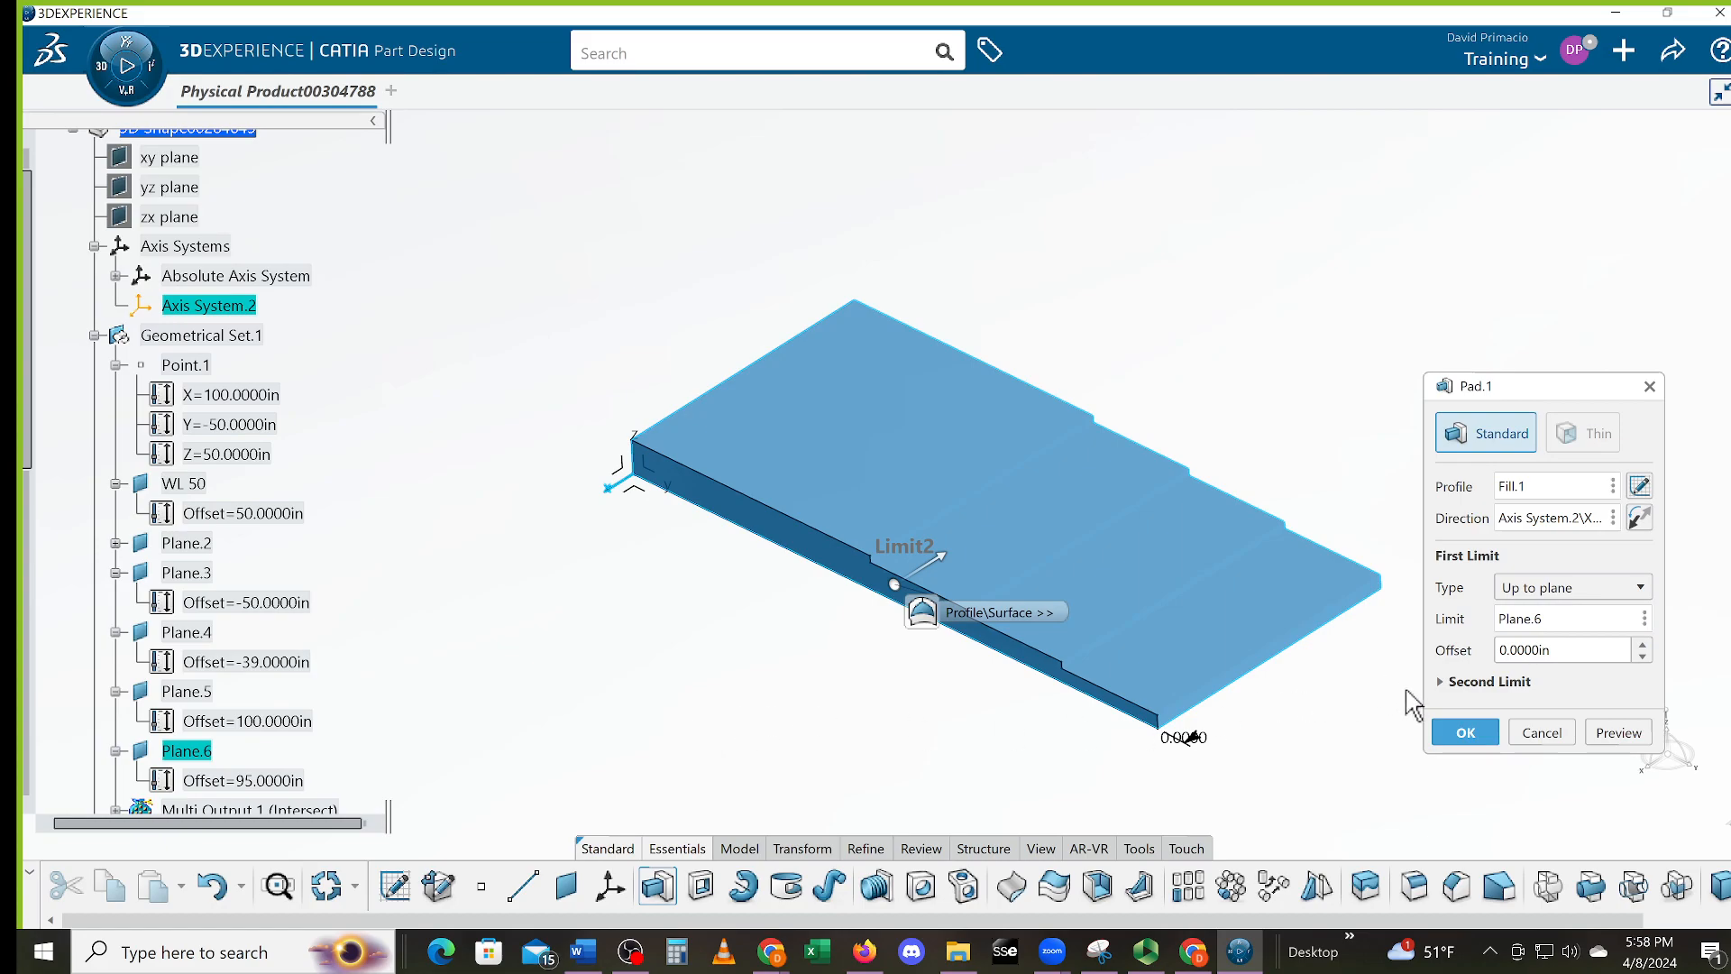
Set the second limit Up to plane at Plane.5, preview, and confirm Pad.1
{"action": "left_click", "coordinate": [1479, 683]}
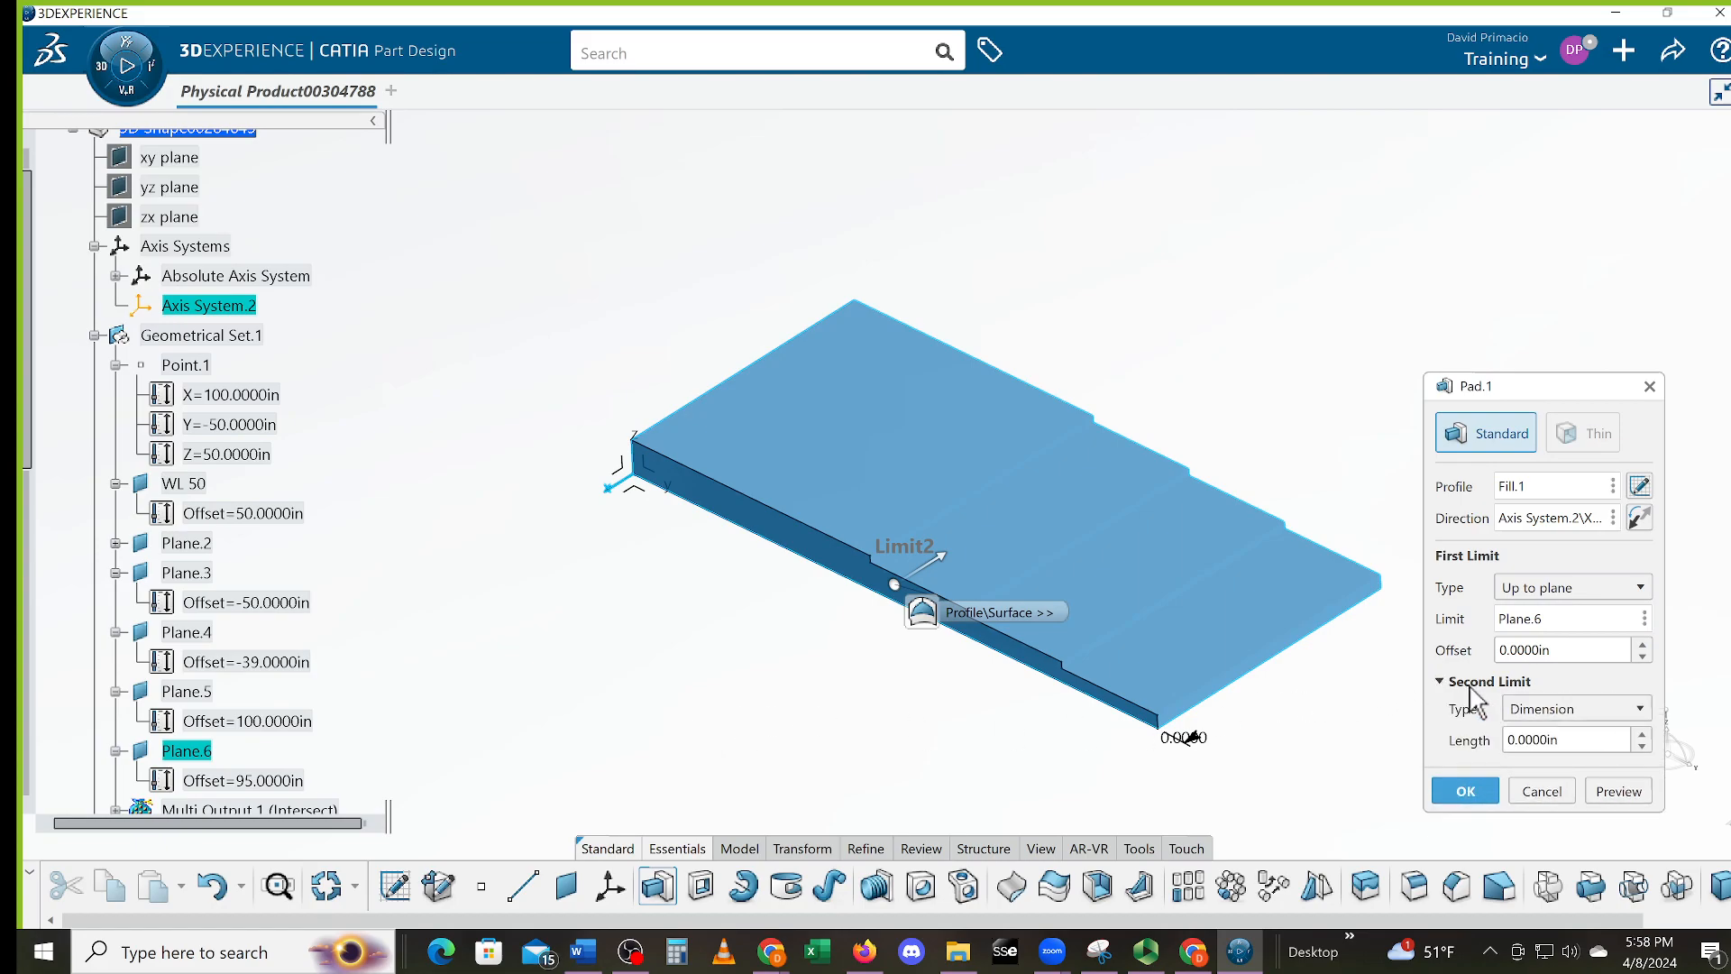
{"action": "left_click", "coordinate": [1585, 708]}
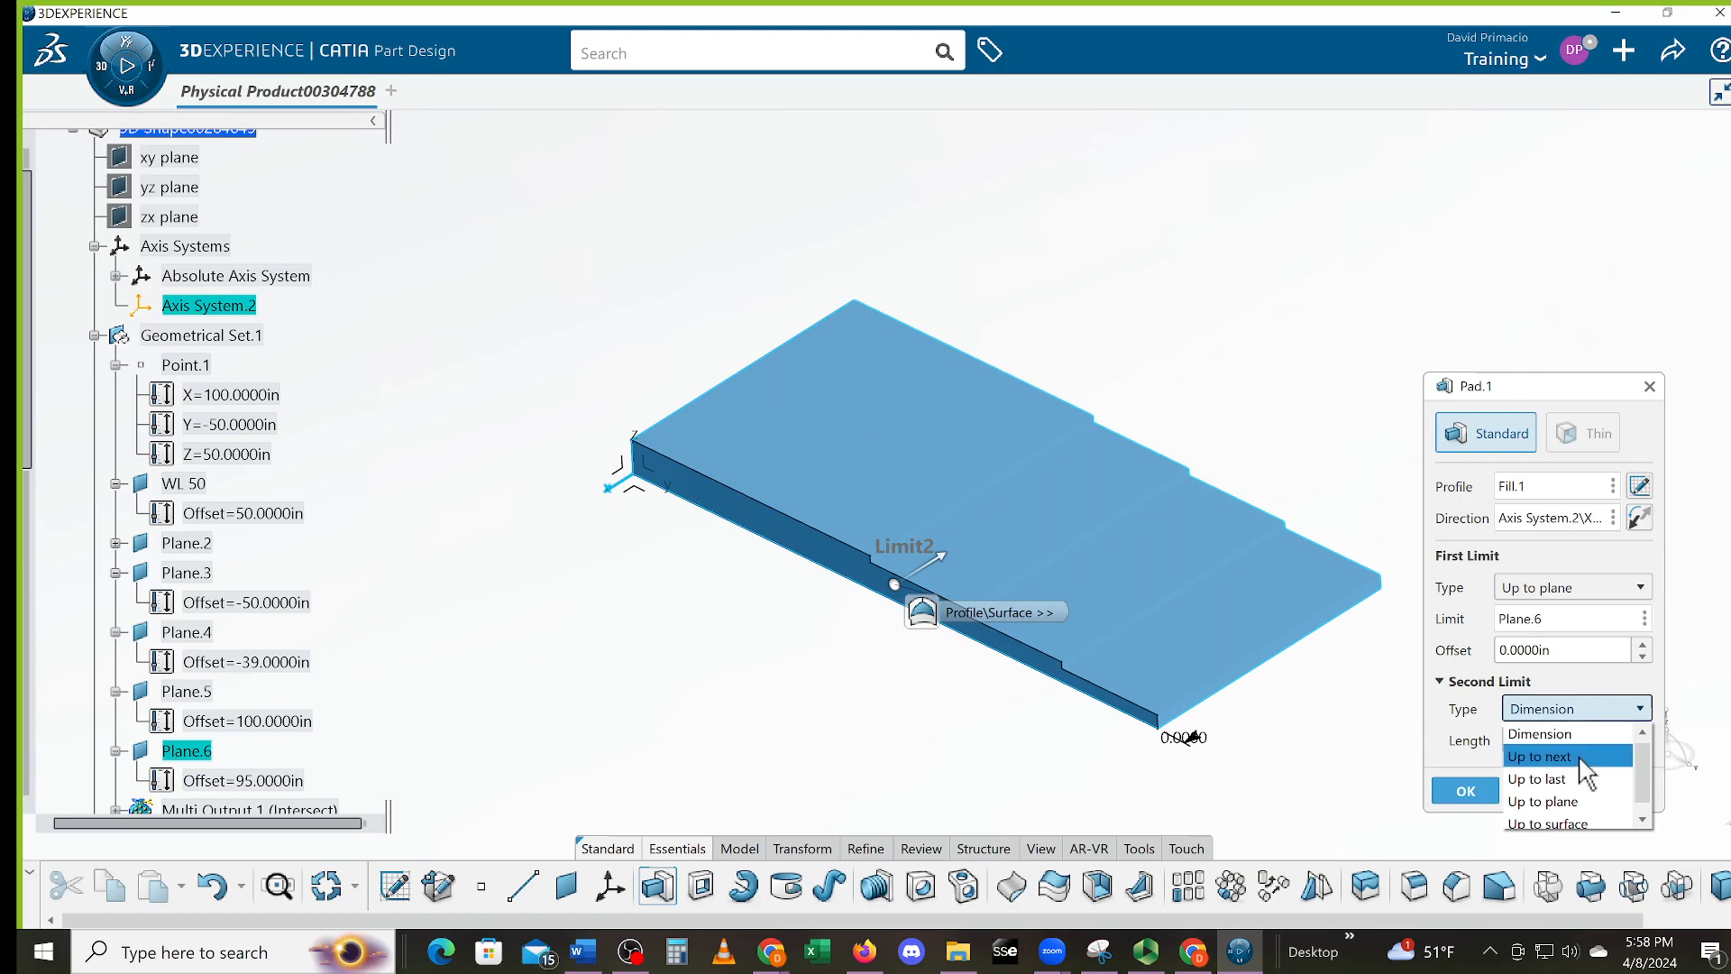
{"action": "left_click", "coordinate": [1563, 801]}
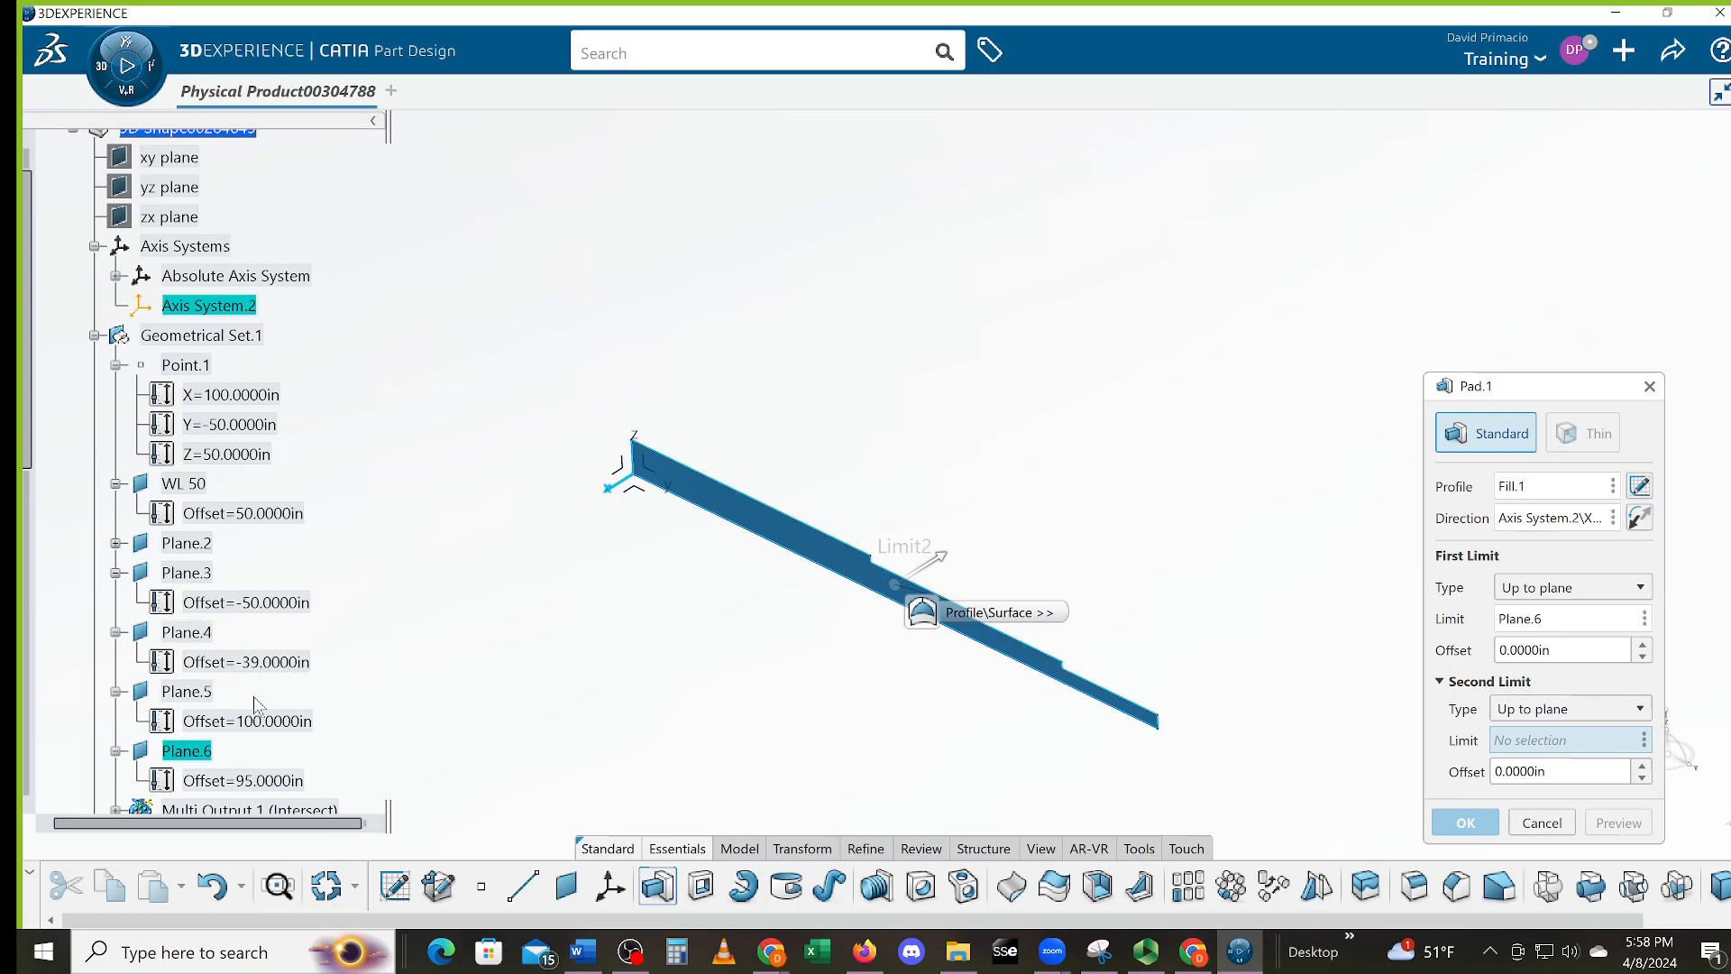
{"action": "left_click", "coordinate": [187, 691]}
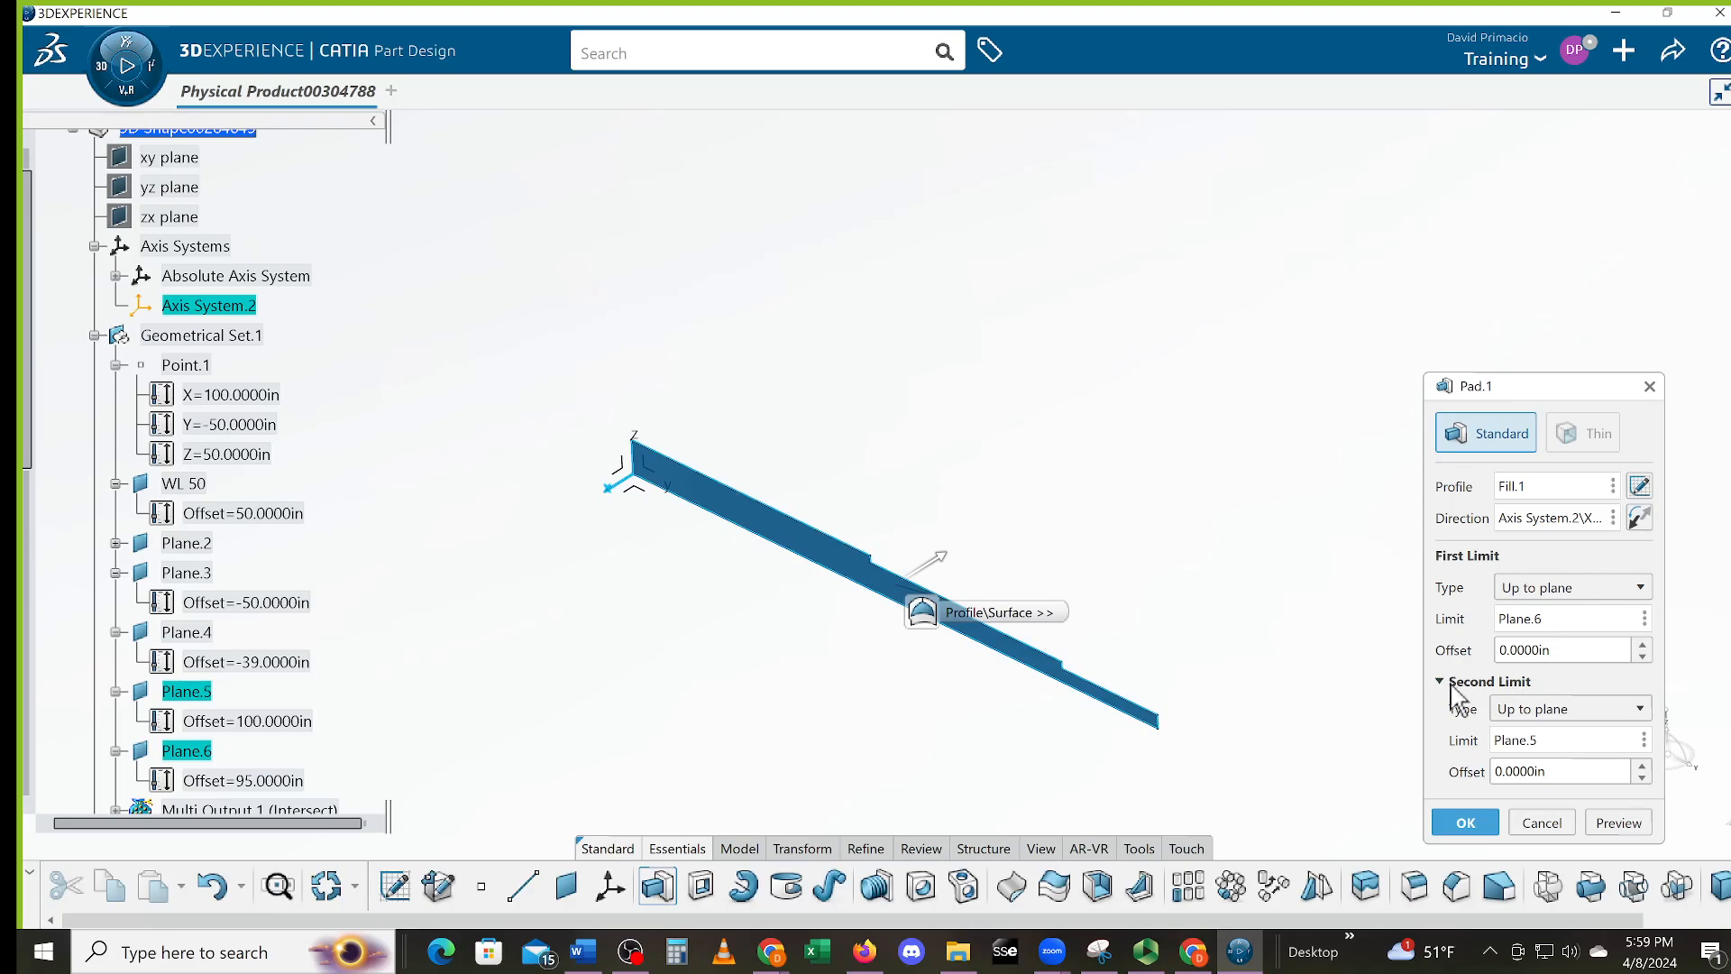
{"action": "left_click", "coordinate": [1607, 822]}
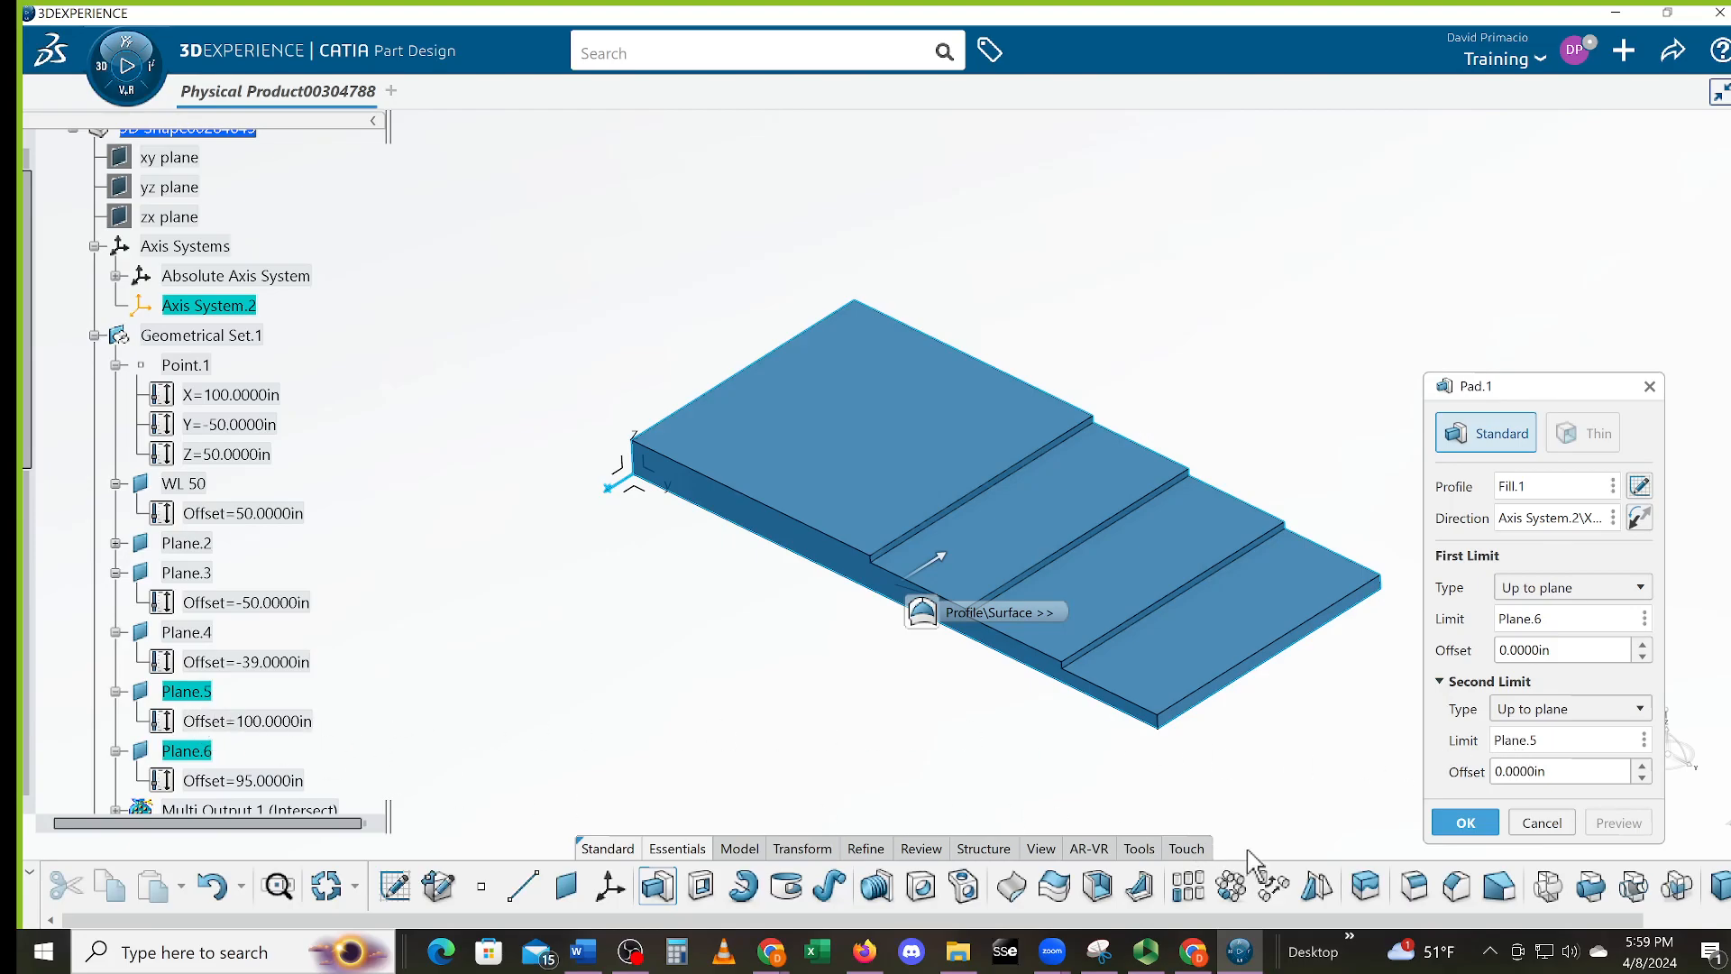
{"action": "left_click", "coordinate": [1465, 823]}
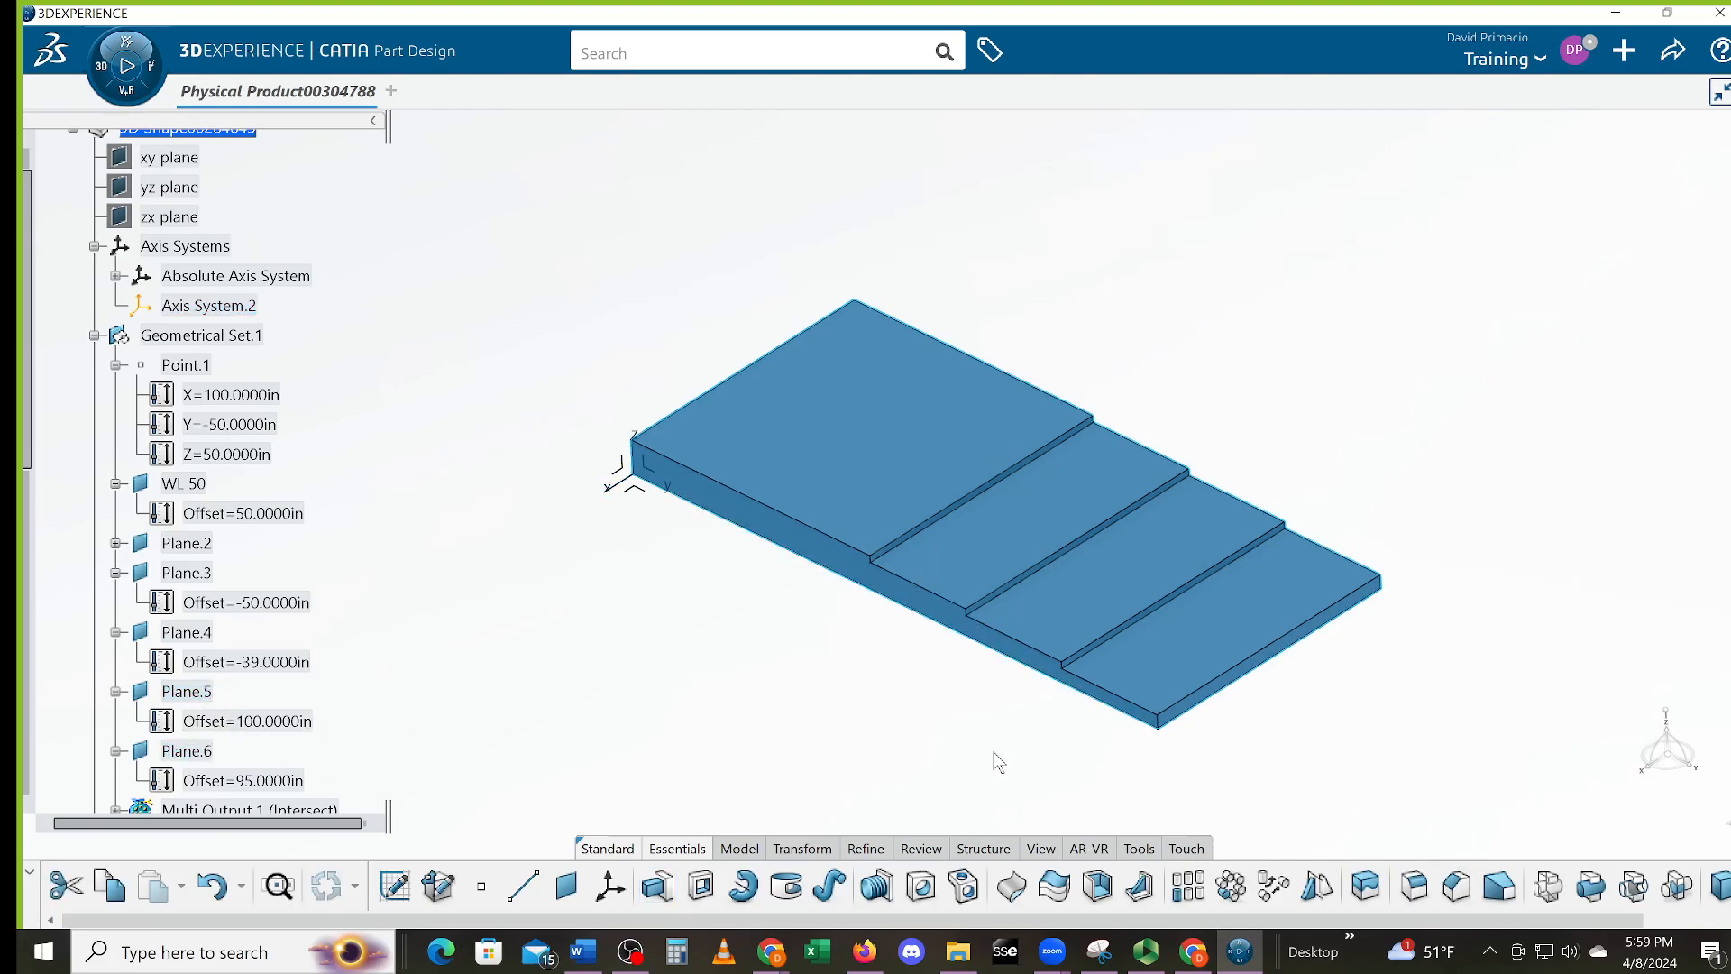
{"action": "left_click", "coordinate": [841, 754]}
{"action": "middle_click_drag", "start_coordinate": [615, 693], "coordinate": [666, 683]}
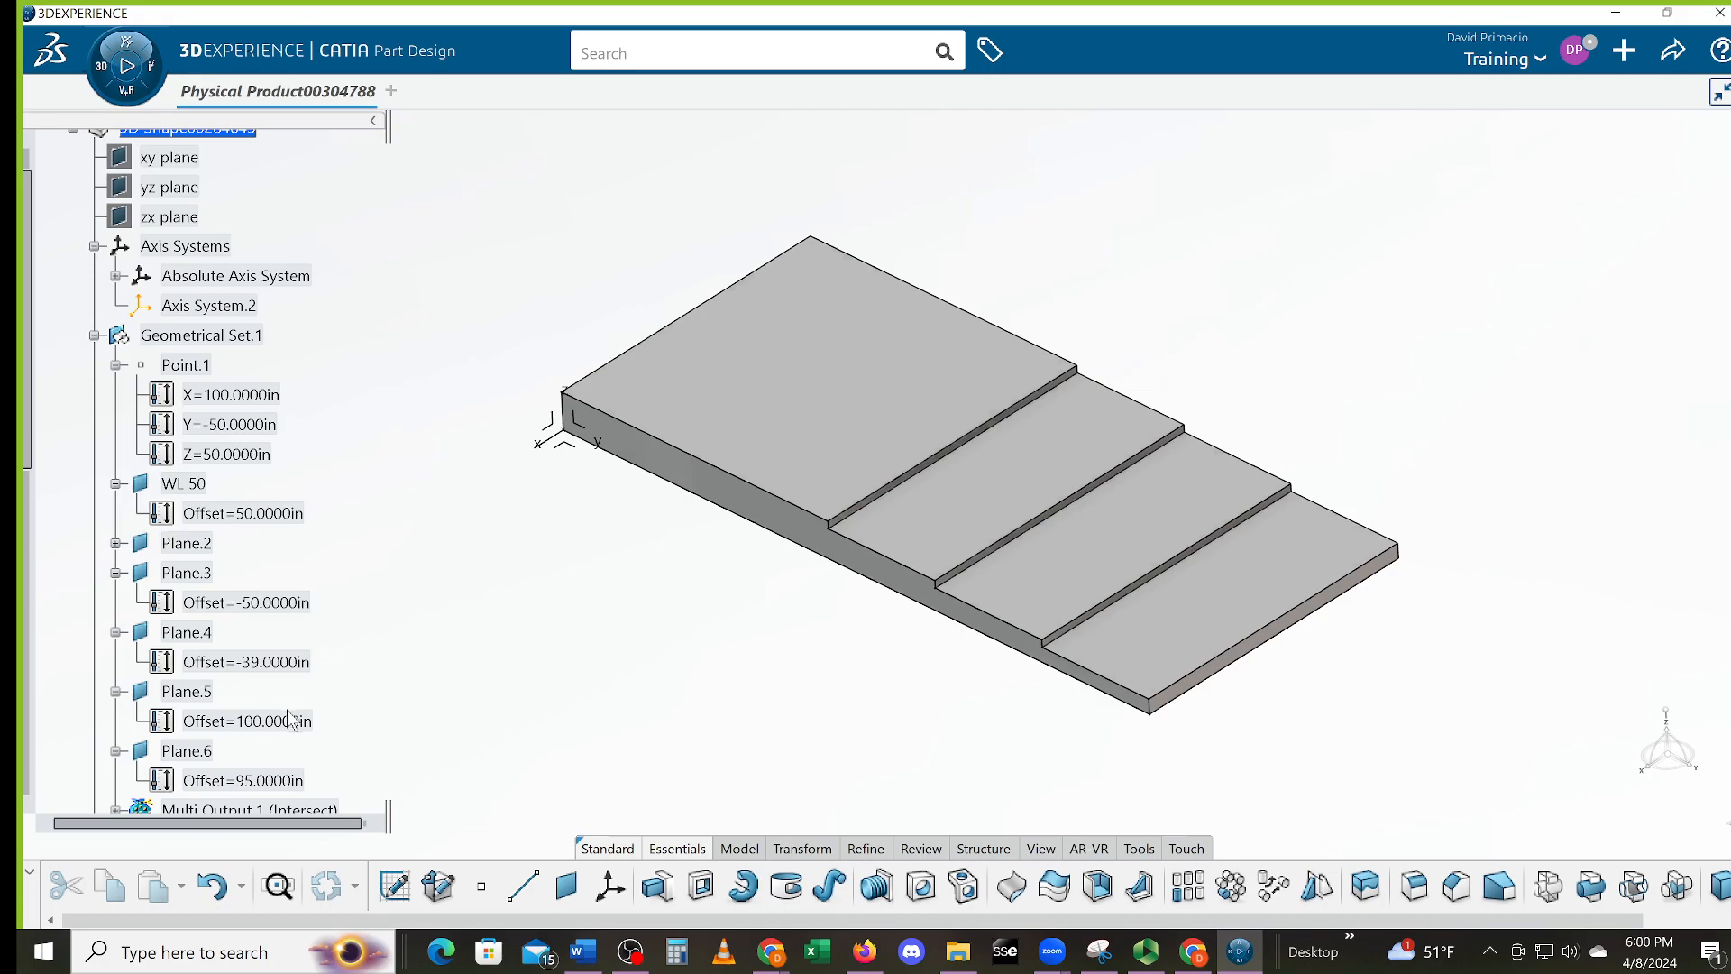
{"action": "double_click", "coordinate": [203, 752]}
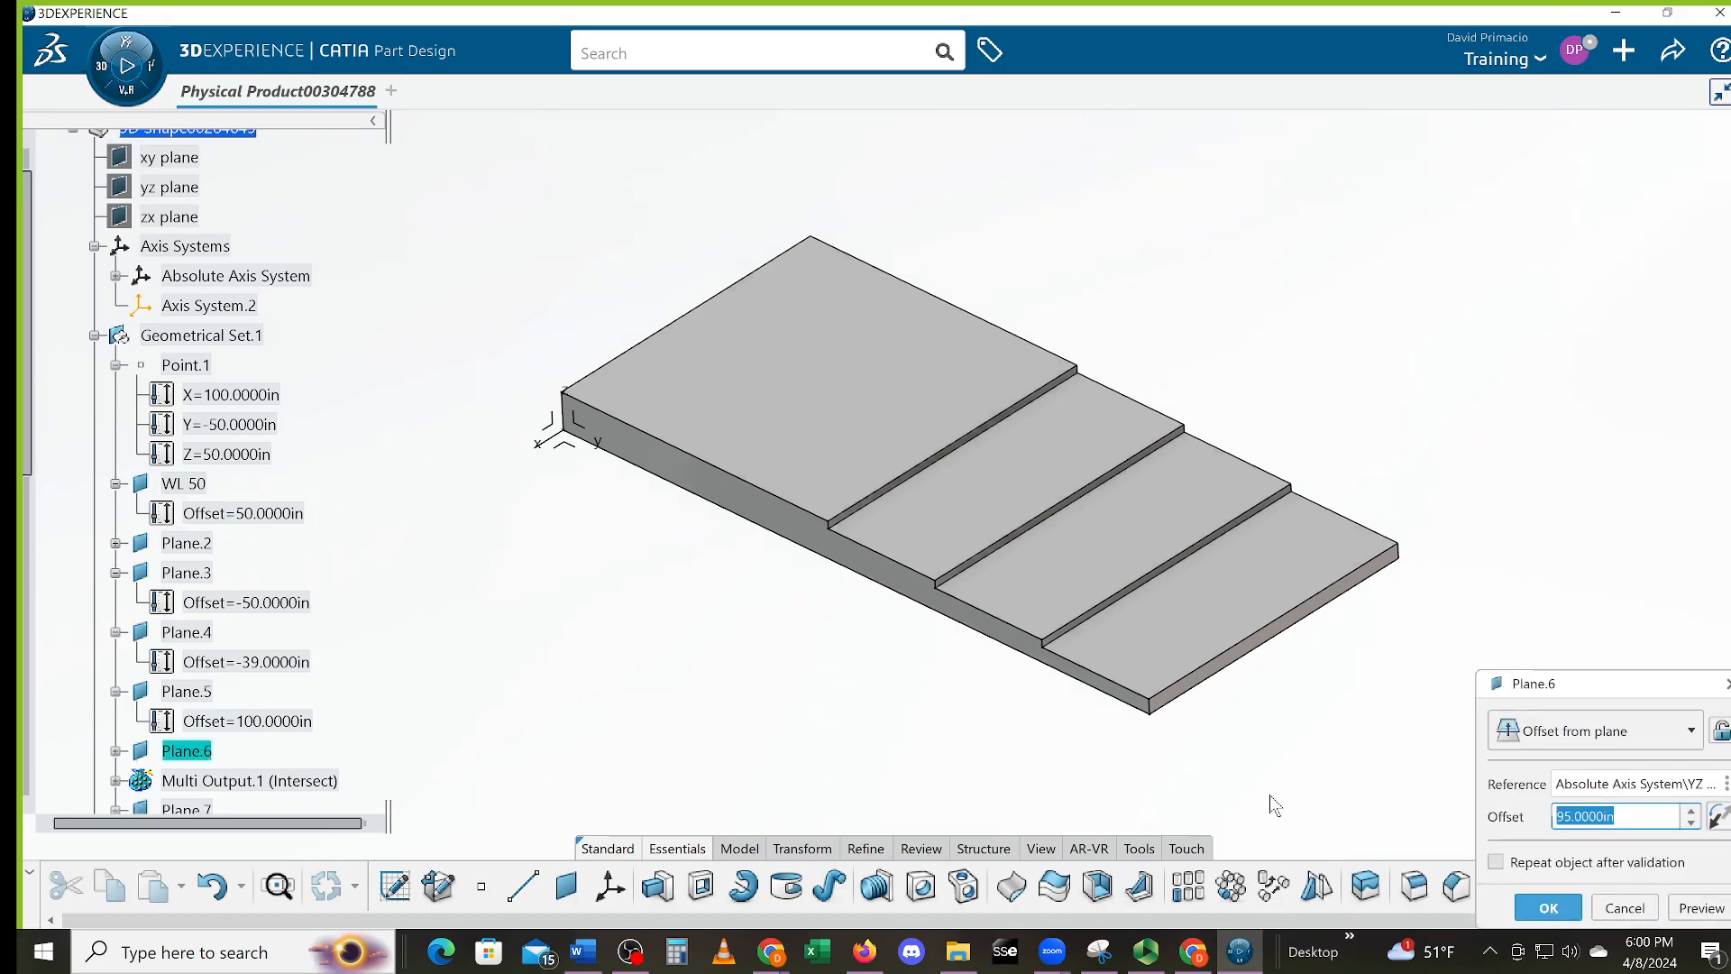
{"action": "type", "text": "9"}
{"action": "key", "text": "Return"}
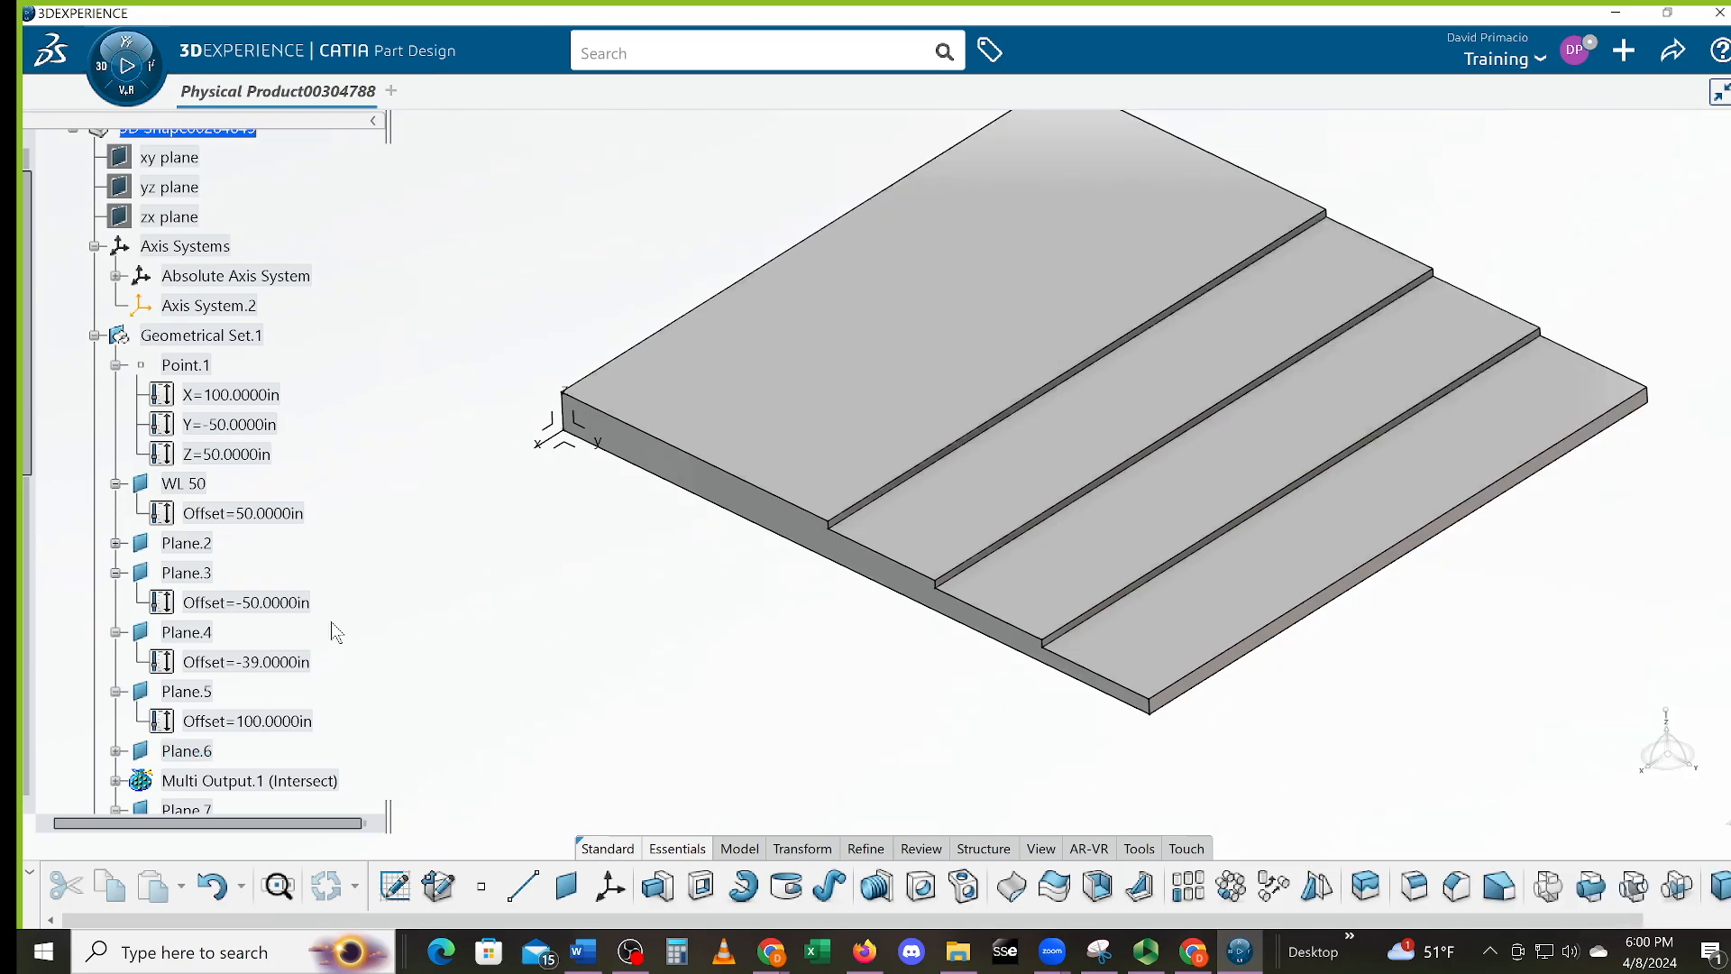
{"action": "double_click", "coordinate": [209, 693]}
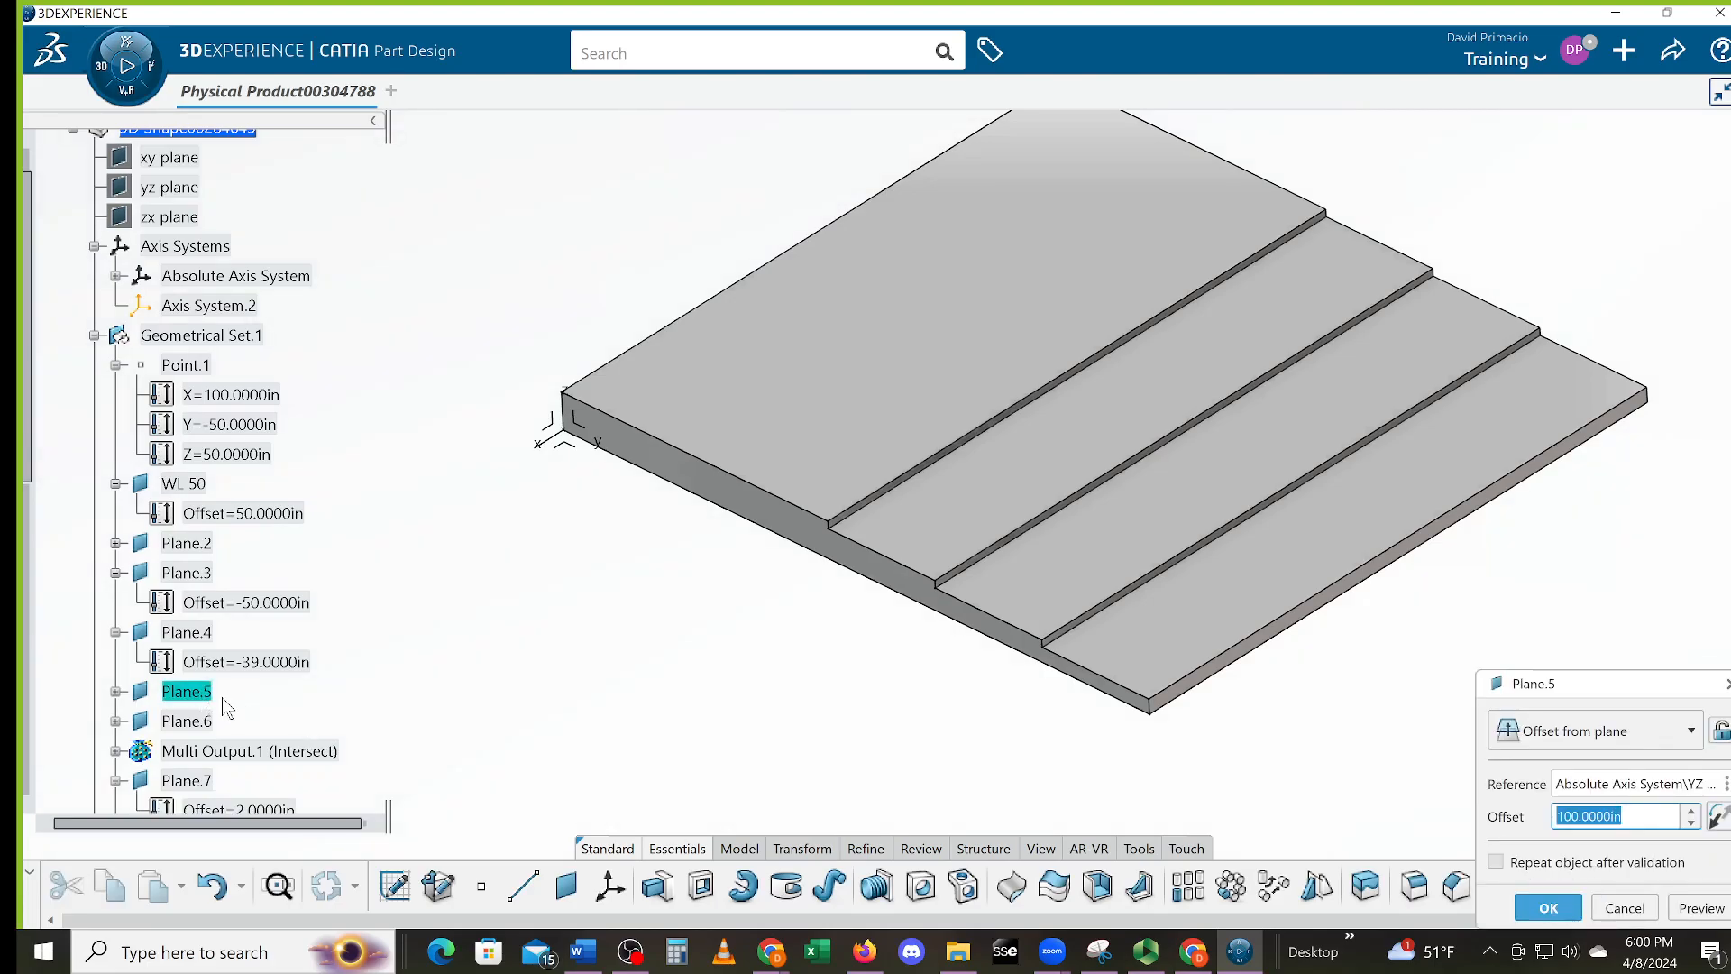
{"action": "type", "text": "115"}
{"action": "key", "text": "Return"}
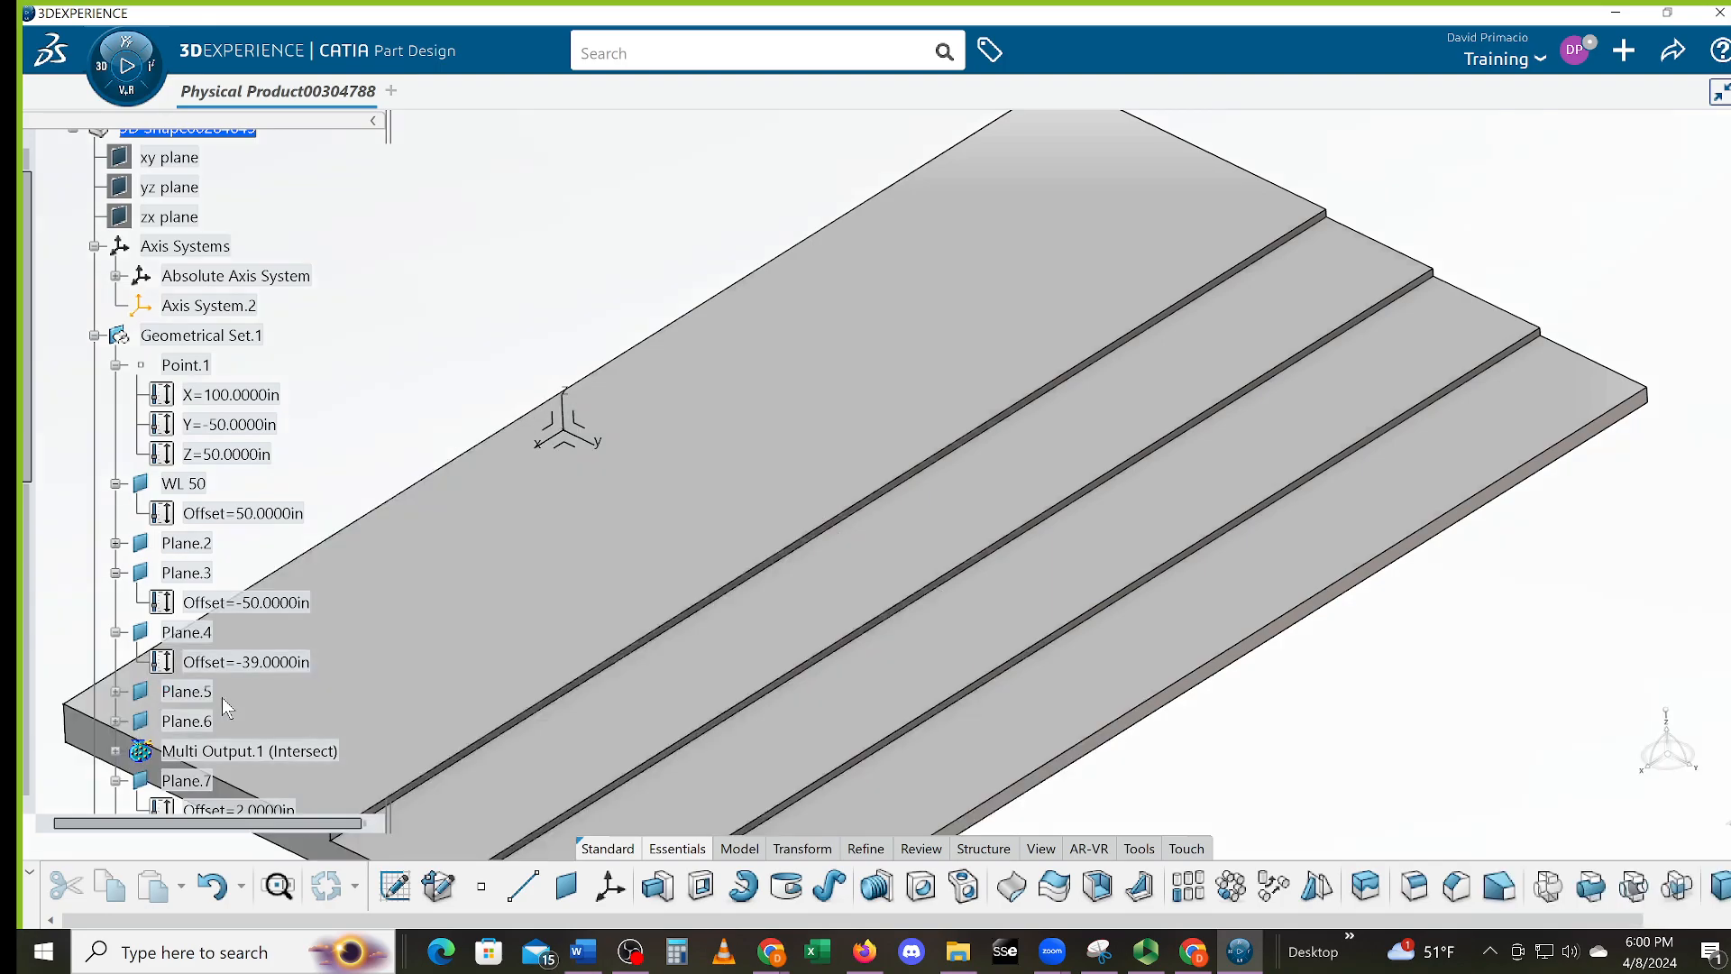
{"action": "middle_click_drag", "start_coordinate": [738, 550], "coordinate": [715, 629]}
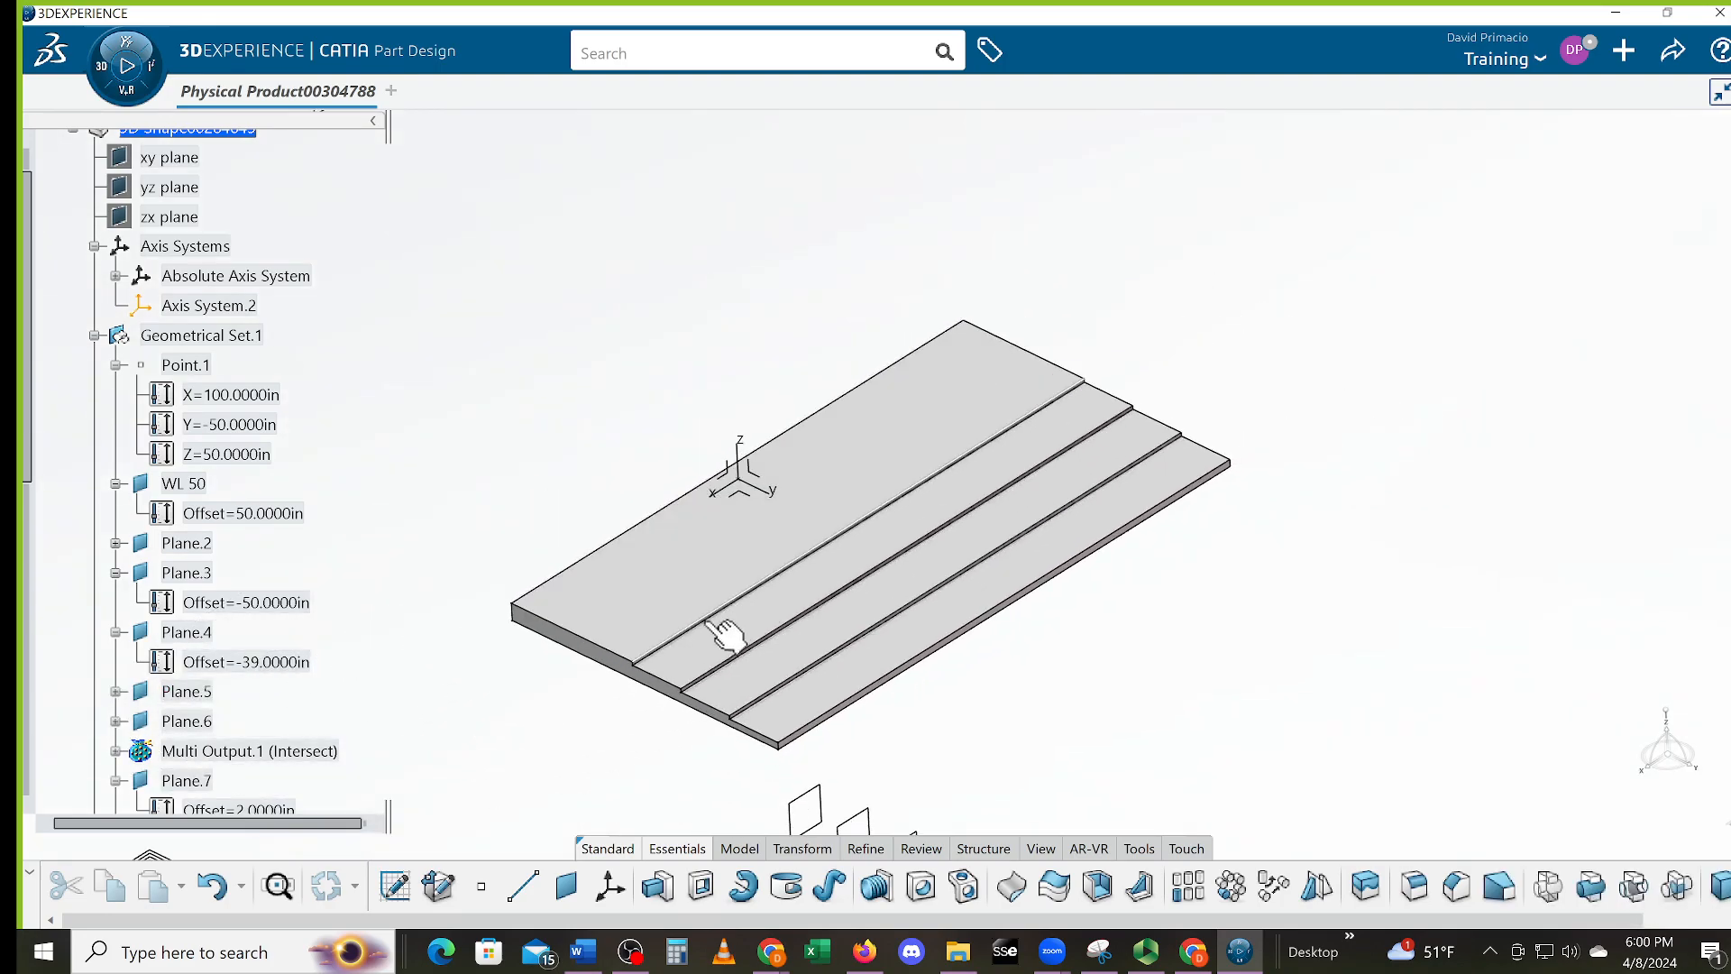
{"action": "left_click", "coordinate": [213, 887]}
{"action": "mouse_move", "coordinate": [853, 659]}
{"action": "middle_mouse_down"}
{"action": "mouse_move", "coordinate": [843, 689]}
{"action": "mouse_move", "coordinate": [855, 657]}
{"action": "mouse_move", "coordinate": [785, 674]}
{"action": "mouse_move", "coordinate": [896, 665]}
{"action": "mouse_move", "coordinate": [845, 693]}
{"action": "middle_mouse_up"}
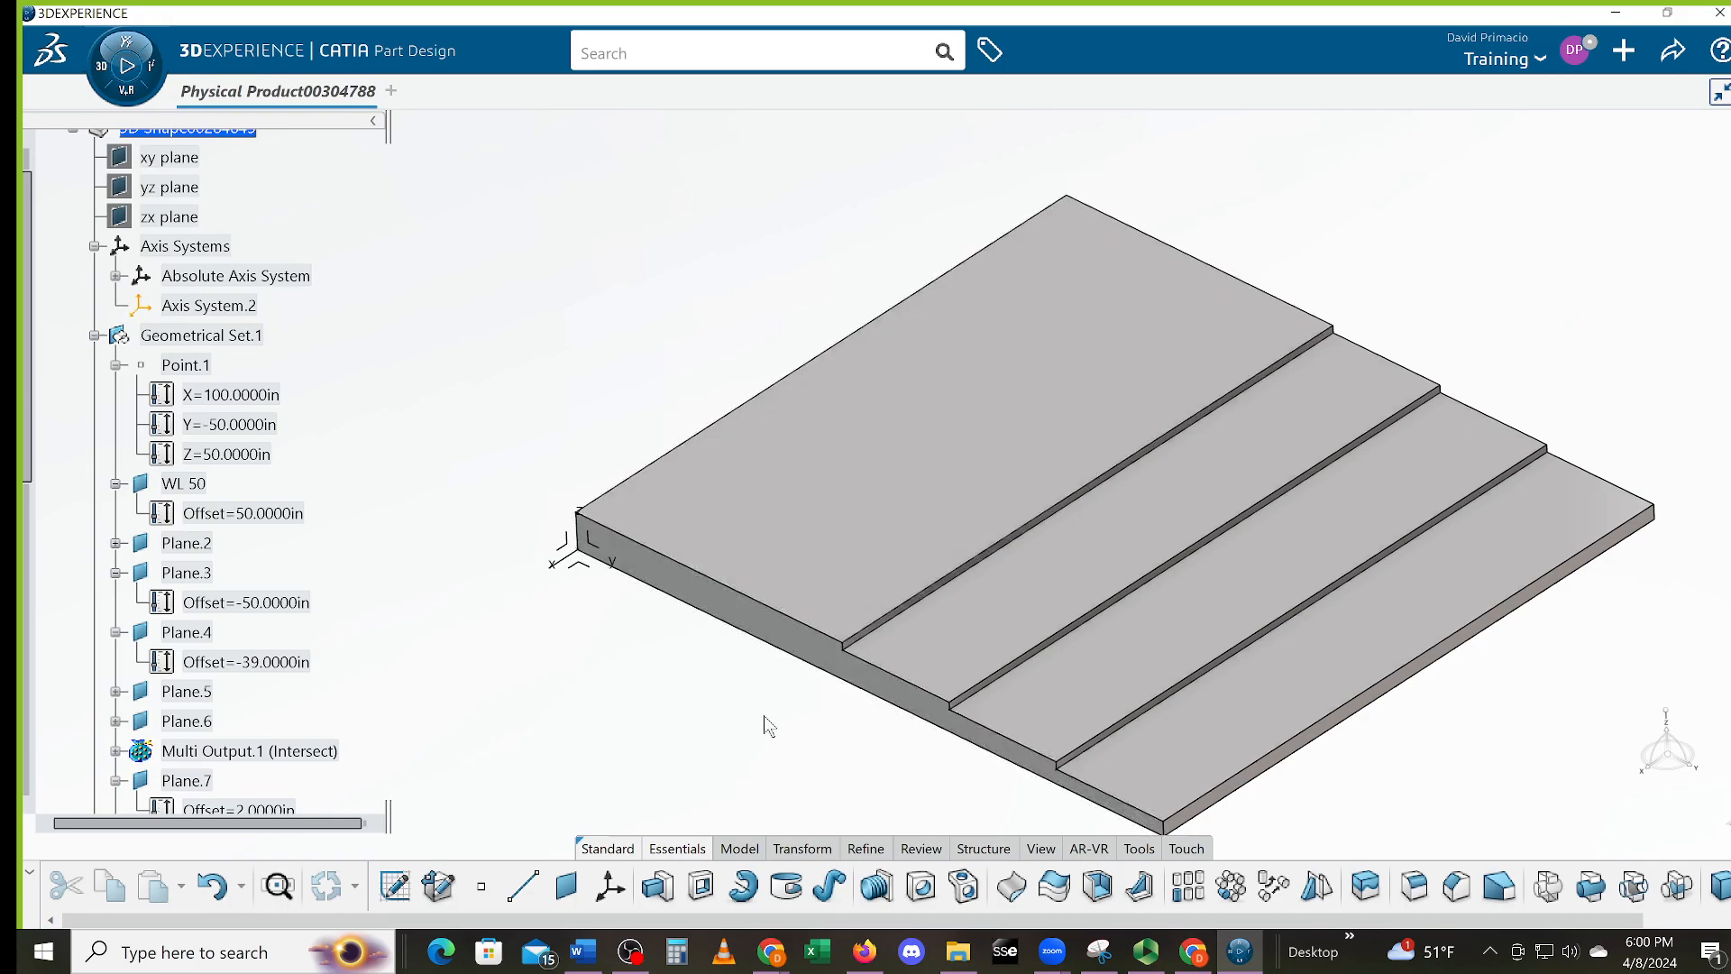
{"action": "middle_click_drag", "start_coordinate": [815, 693], "coordinate": [719, 711]}
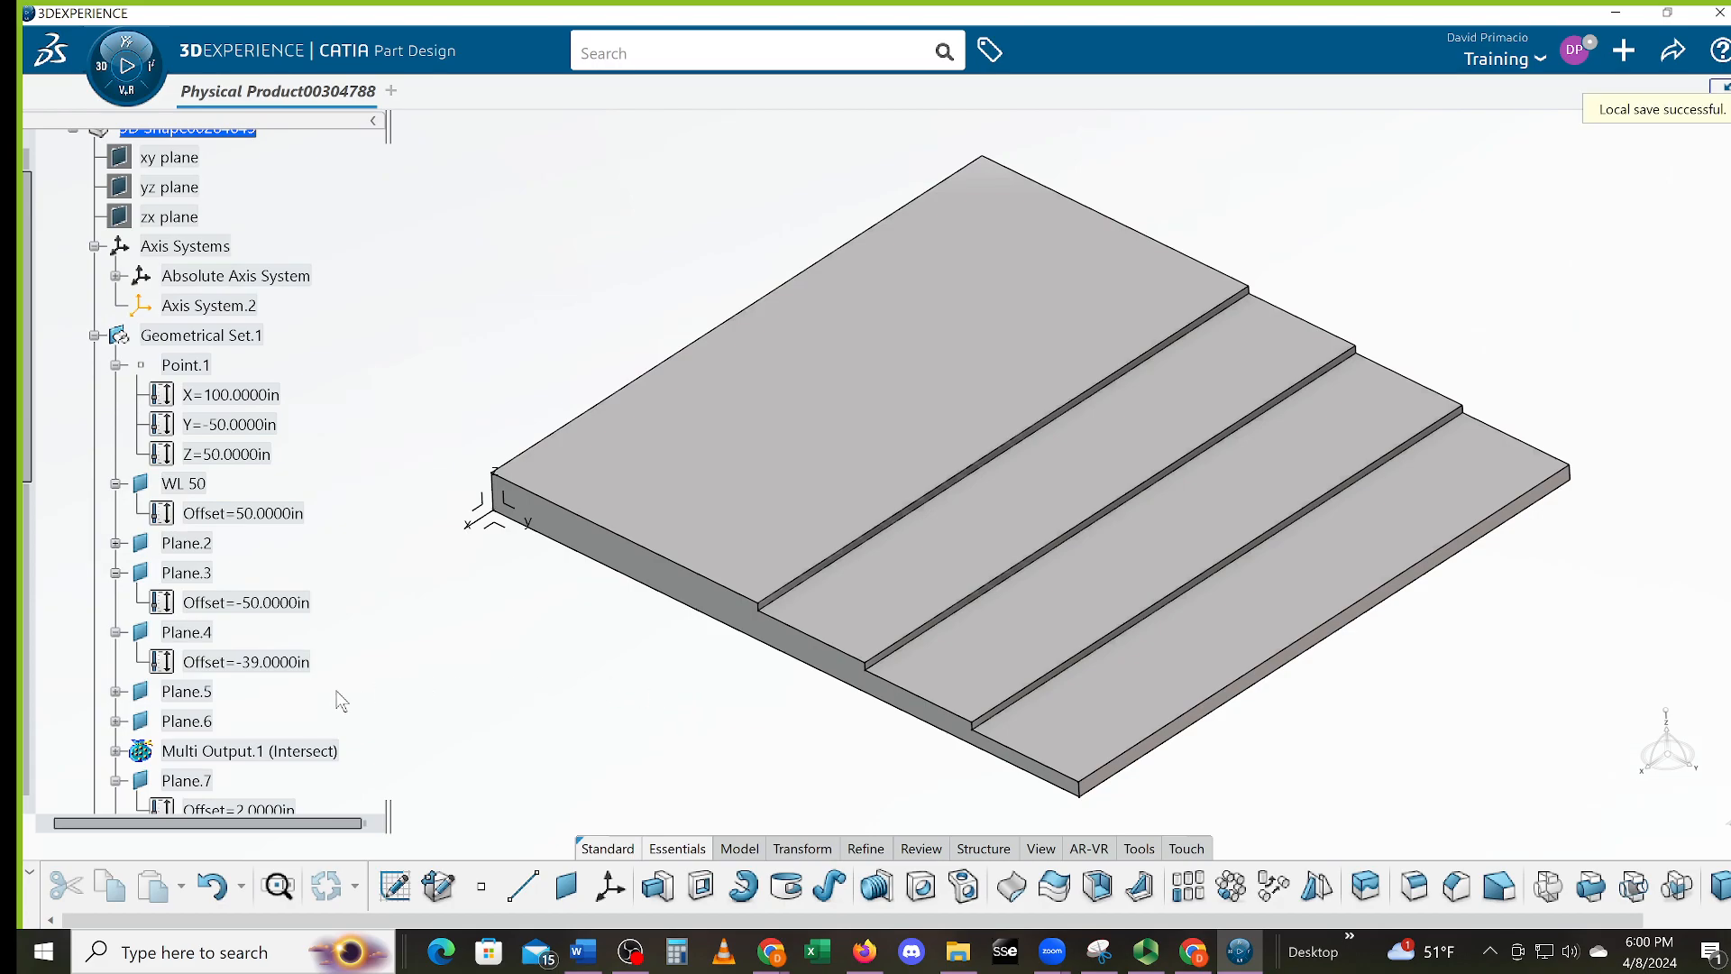
{"action": "left_click", "coordinate": [213, 887]}
{"action": "left_click", "coordinate": [215, 889]}
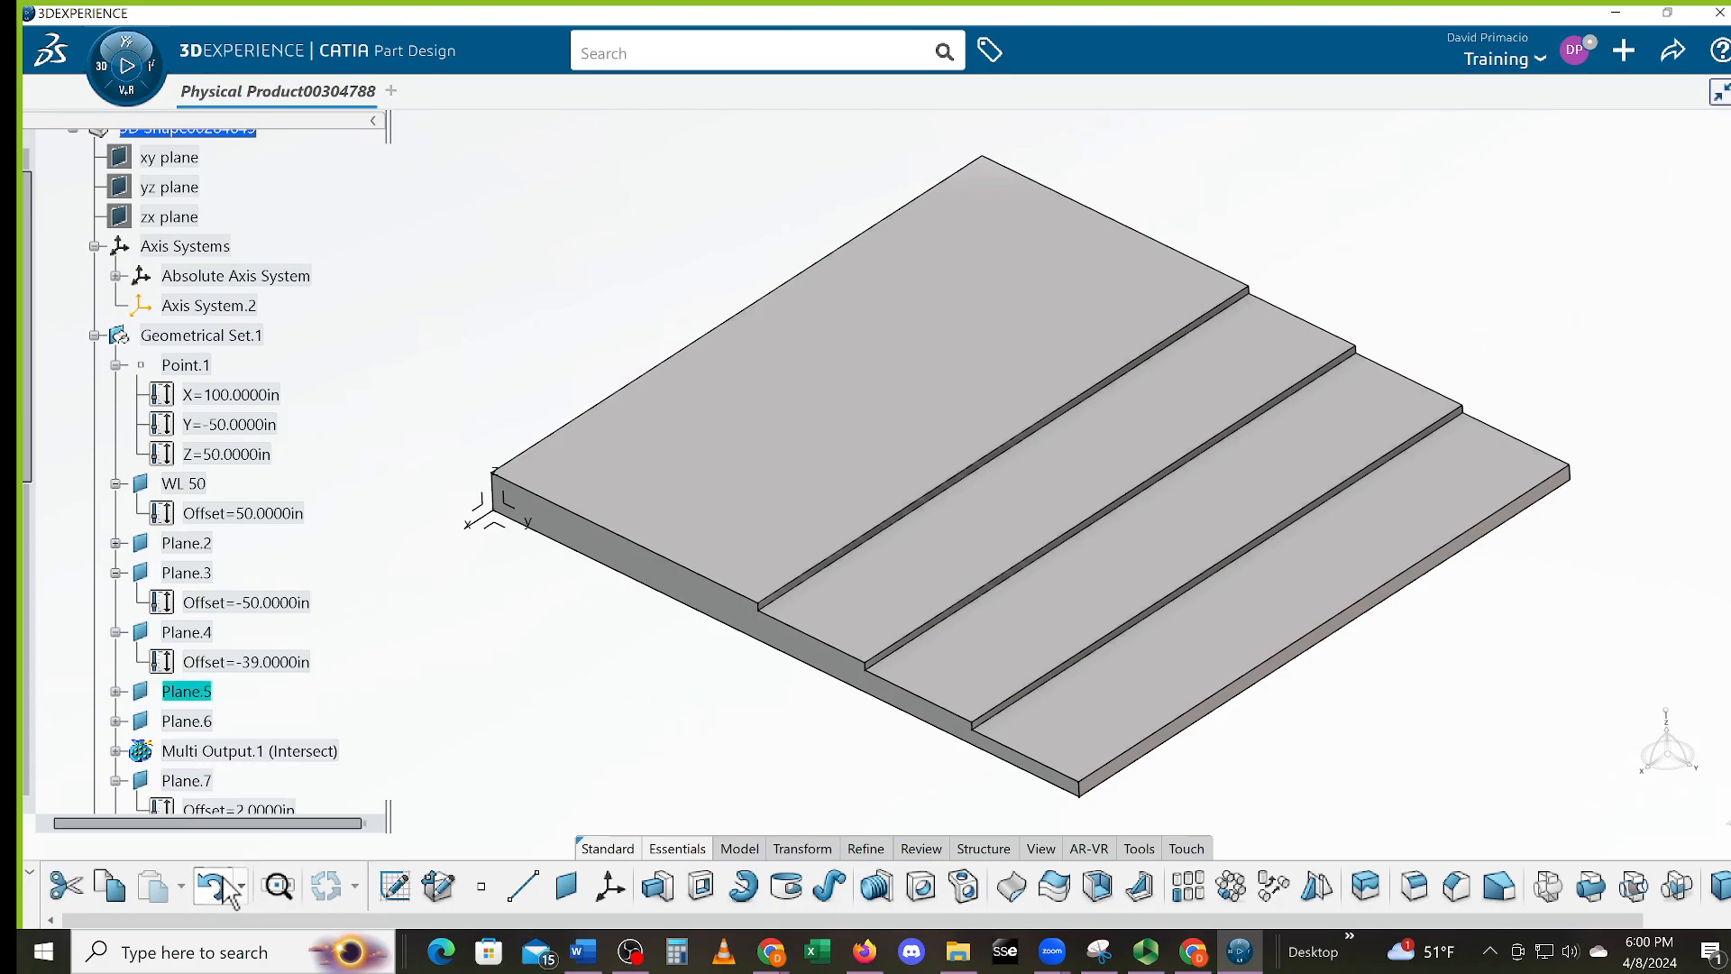
{"action": "left_click", "coordinate": [215, 888]}
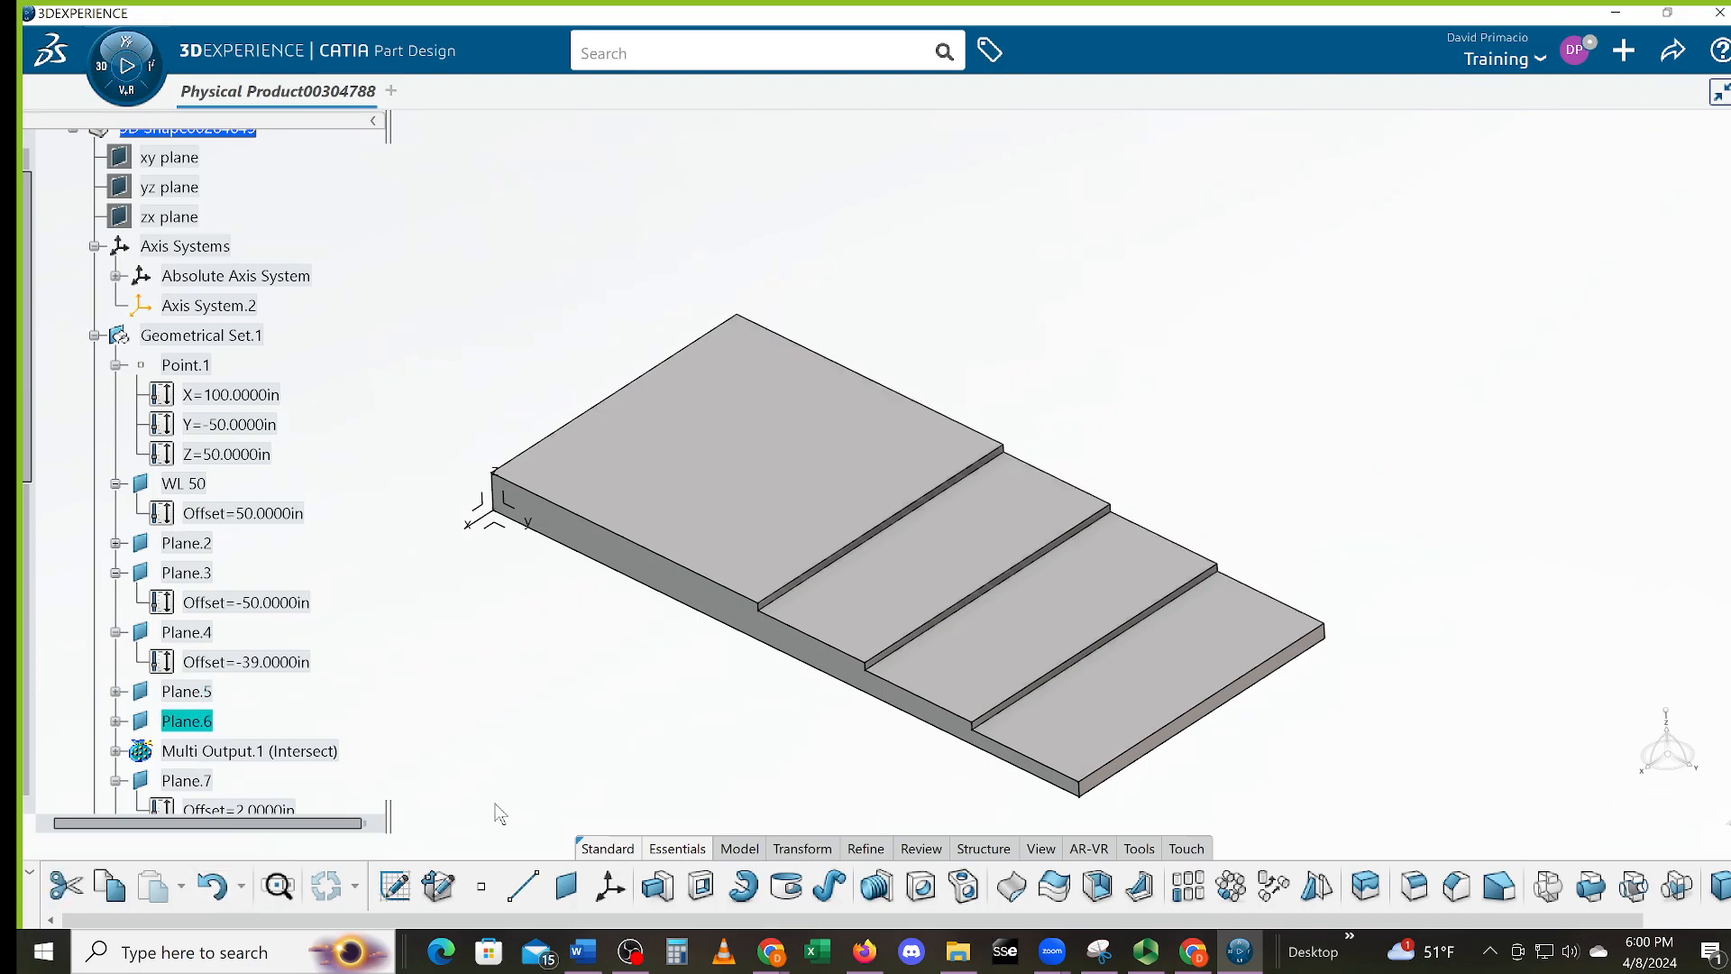
{"action": "middle_click_drag", "start_coordinate": [656, 703], "coordinate": [768, 649]}
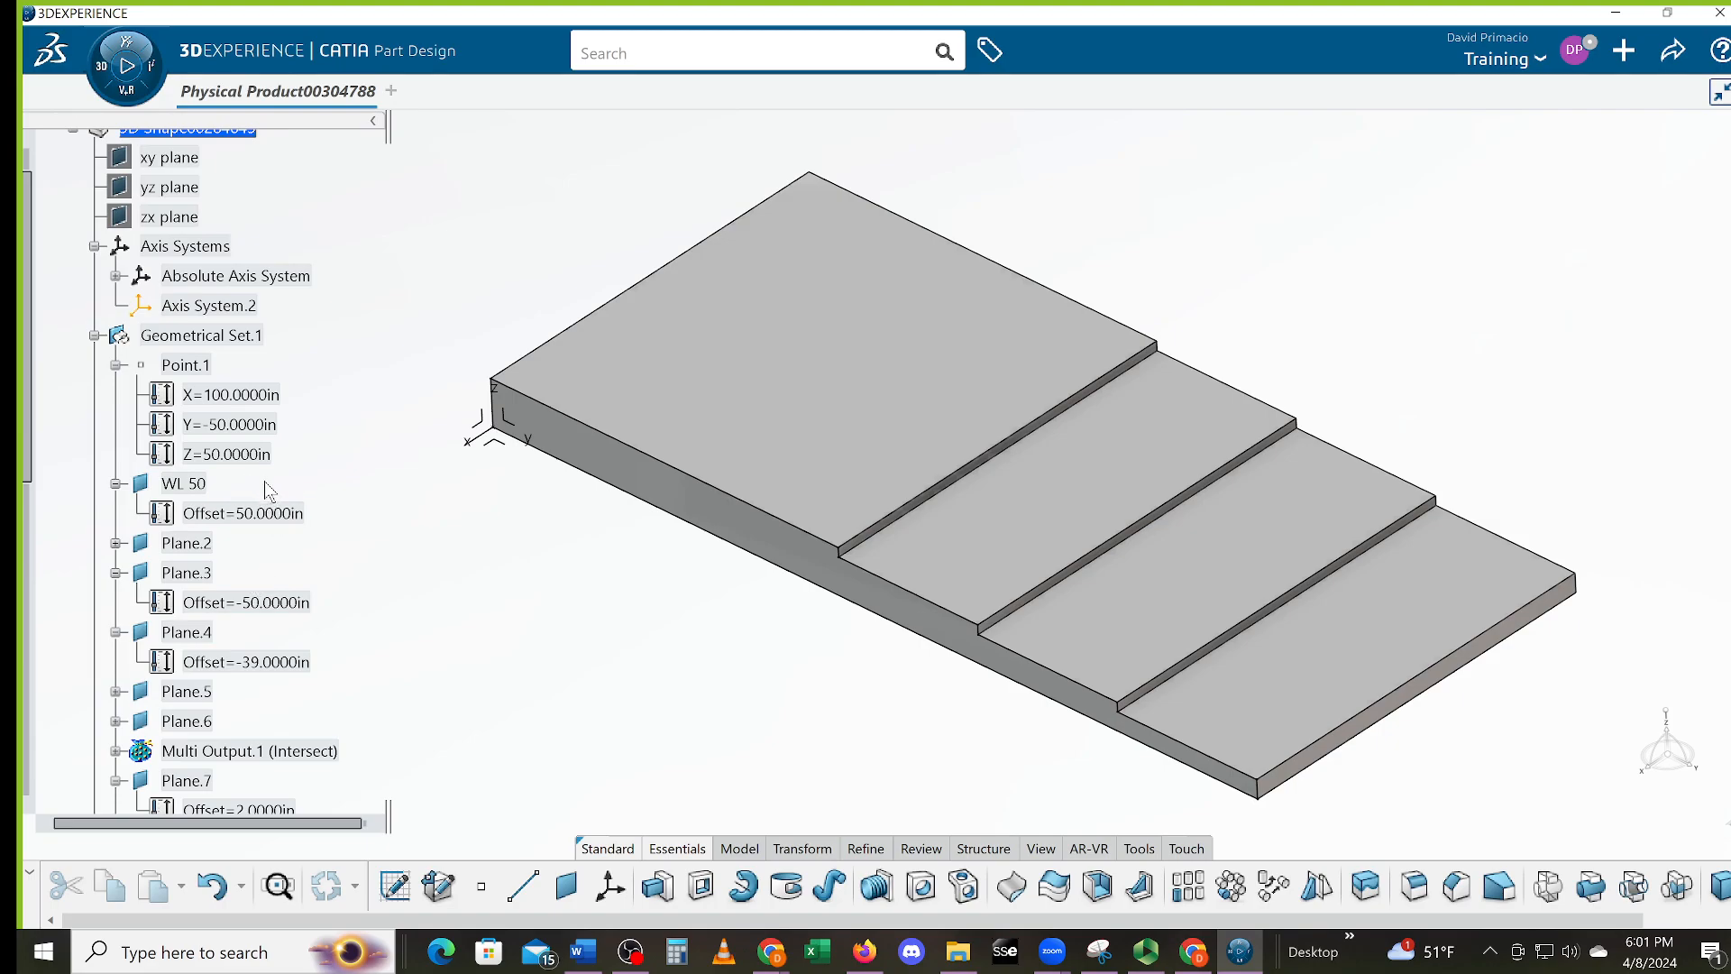
Change Plane.4's offset to -40in, then to -35in, lengthening the slab's first step
{"action": "double_click", "coordinate": [271, 664]}
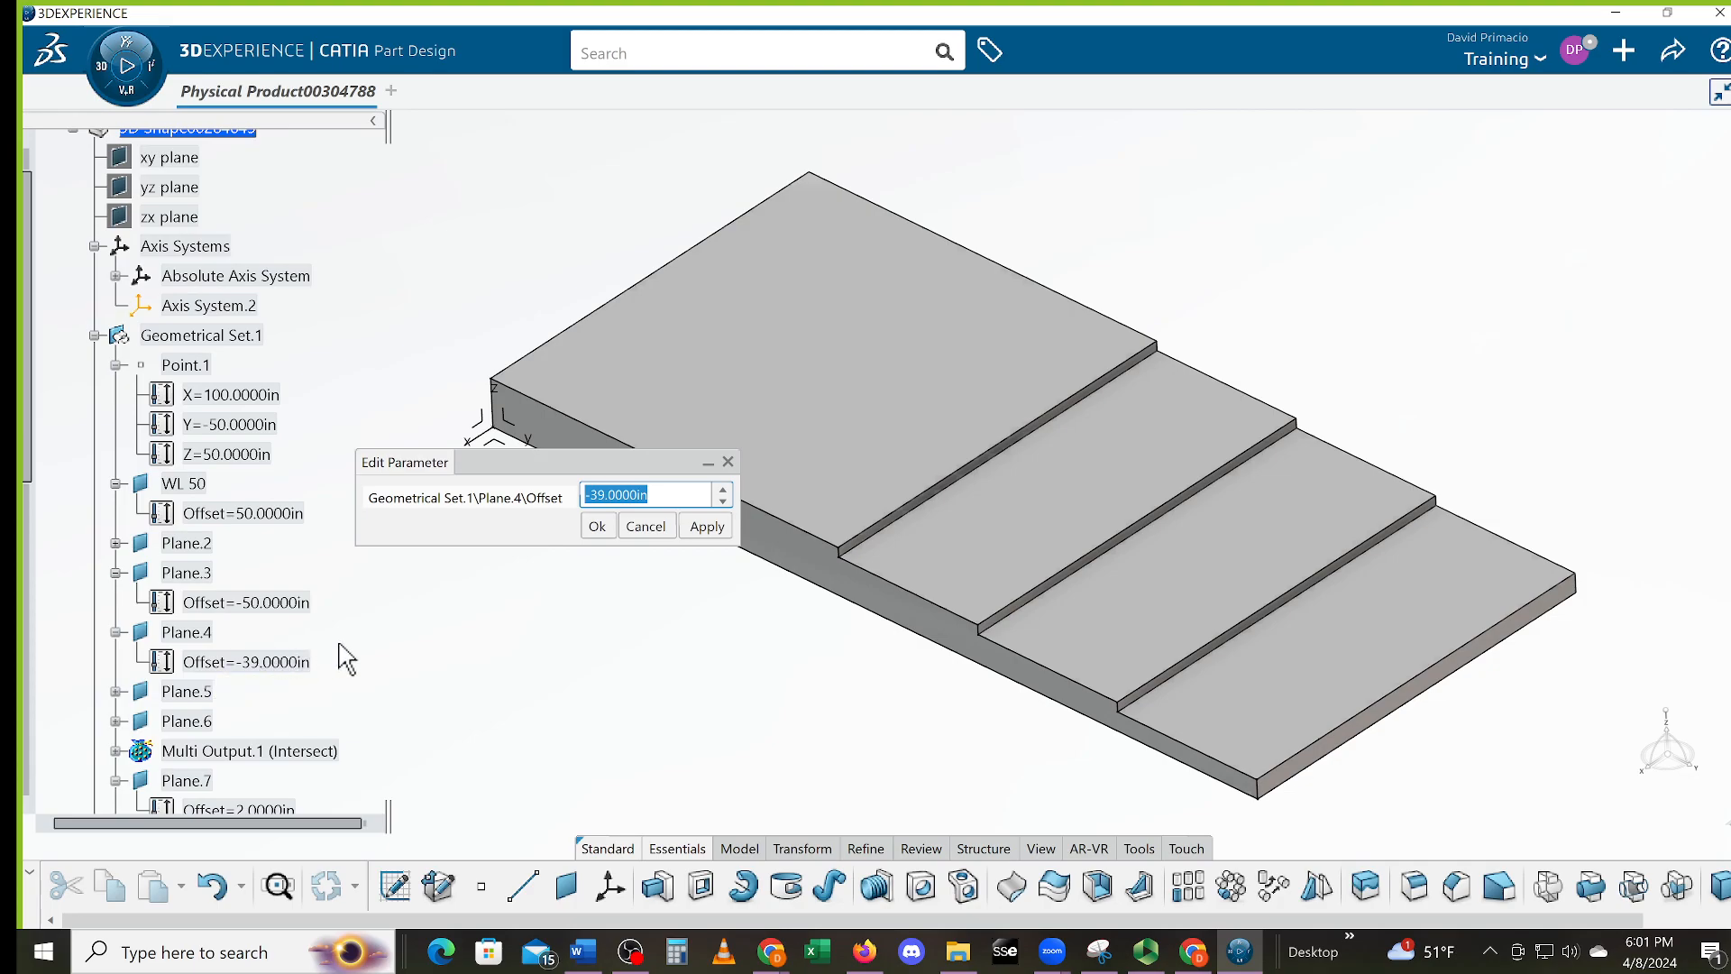
{"action": "type", "text": "-40"}
{"action": "key", "text": "Return"}
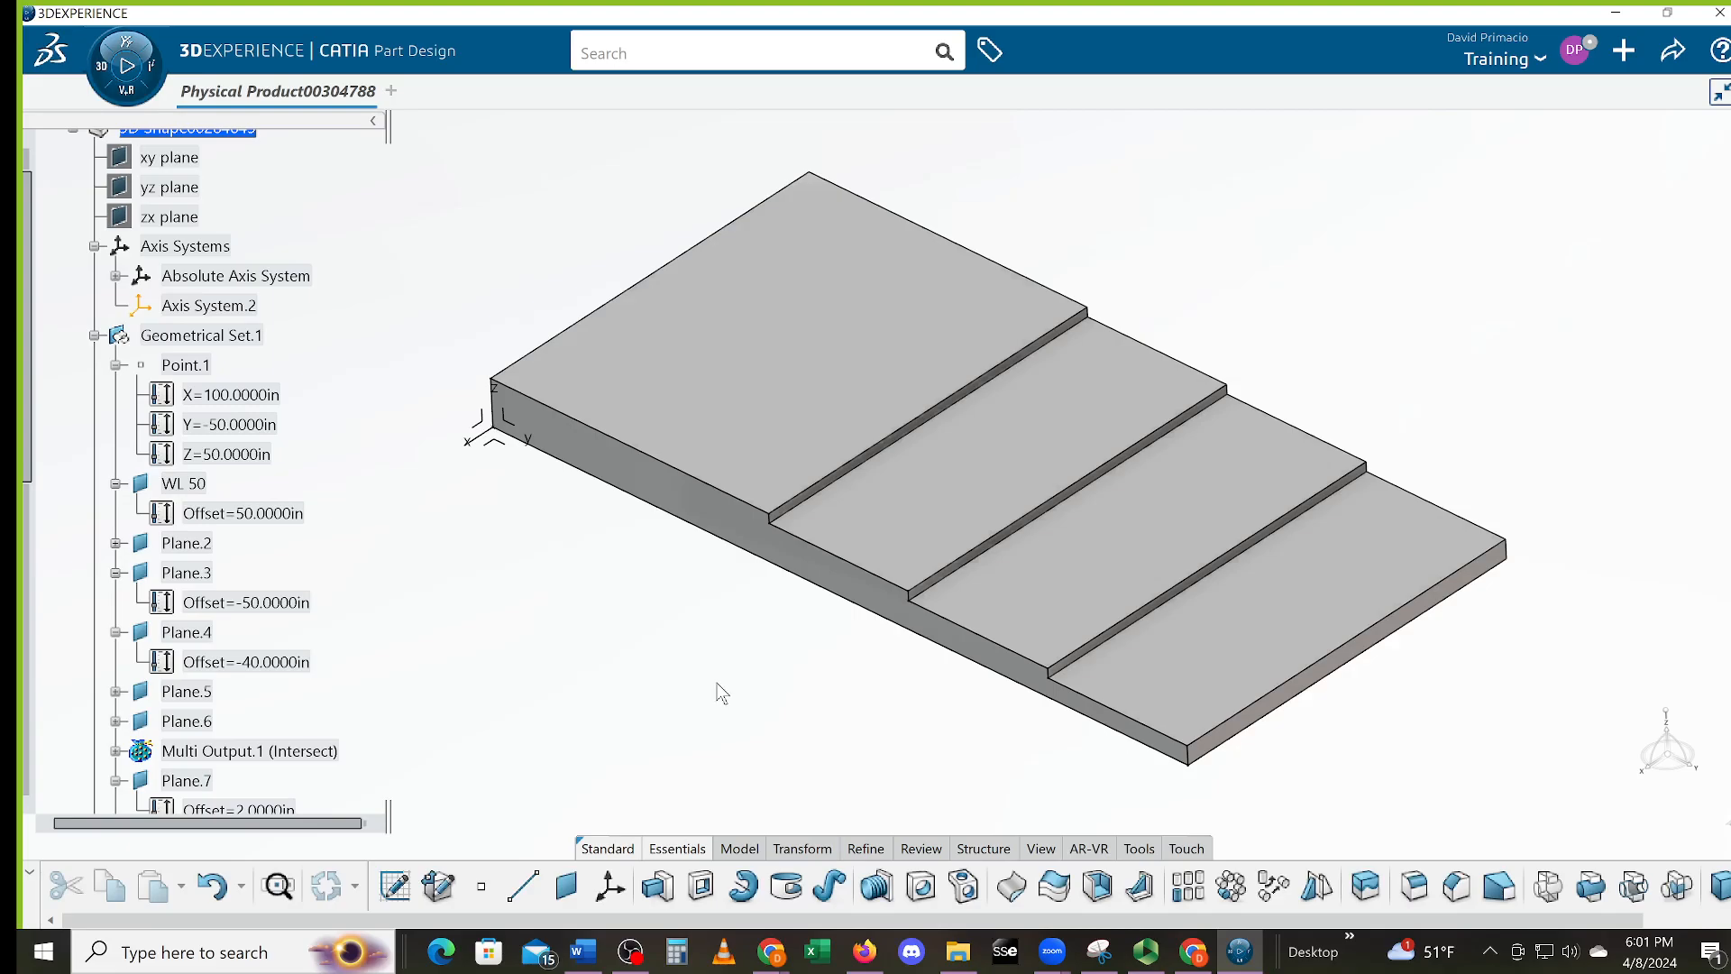
{"action": "middle_click_drag", "start_coordinate": [572, 611], "coordinate": [713, 604]}
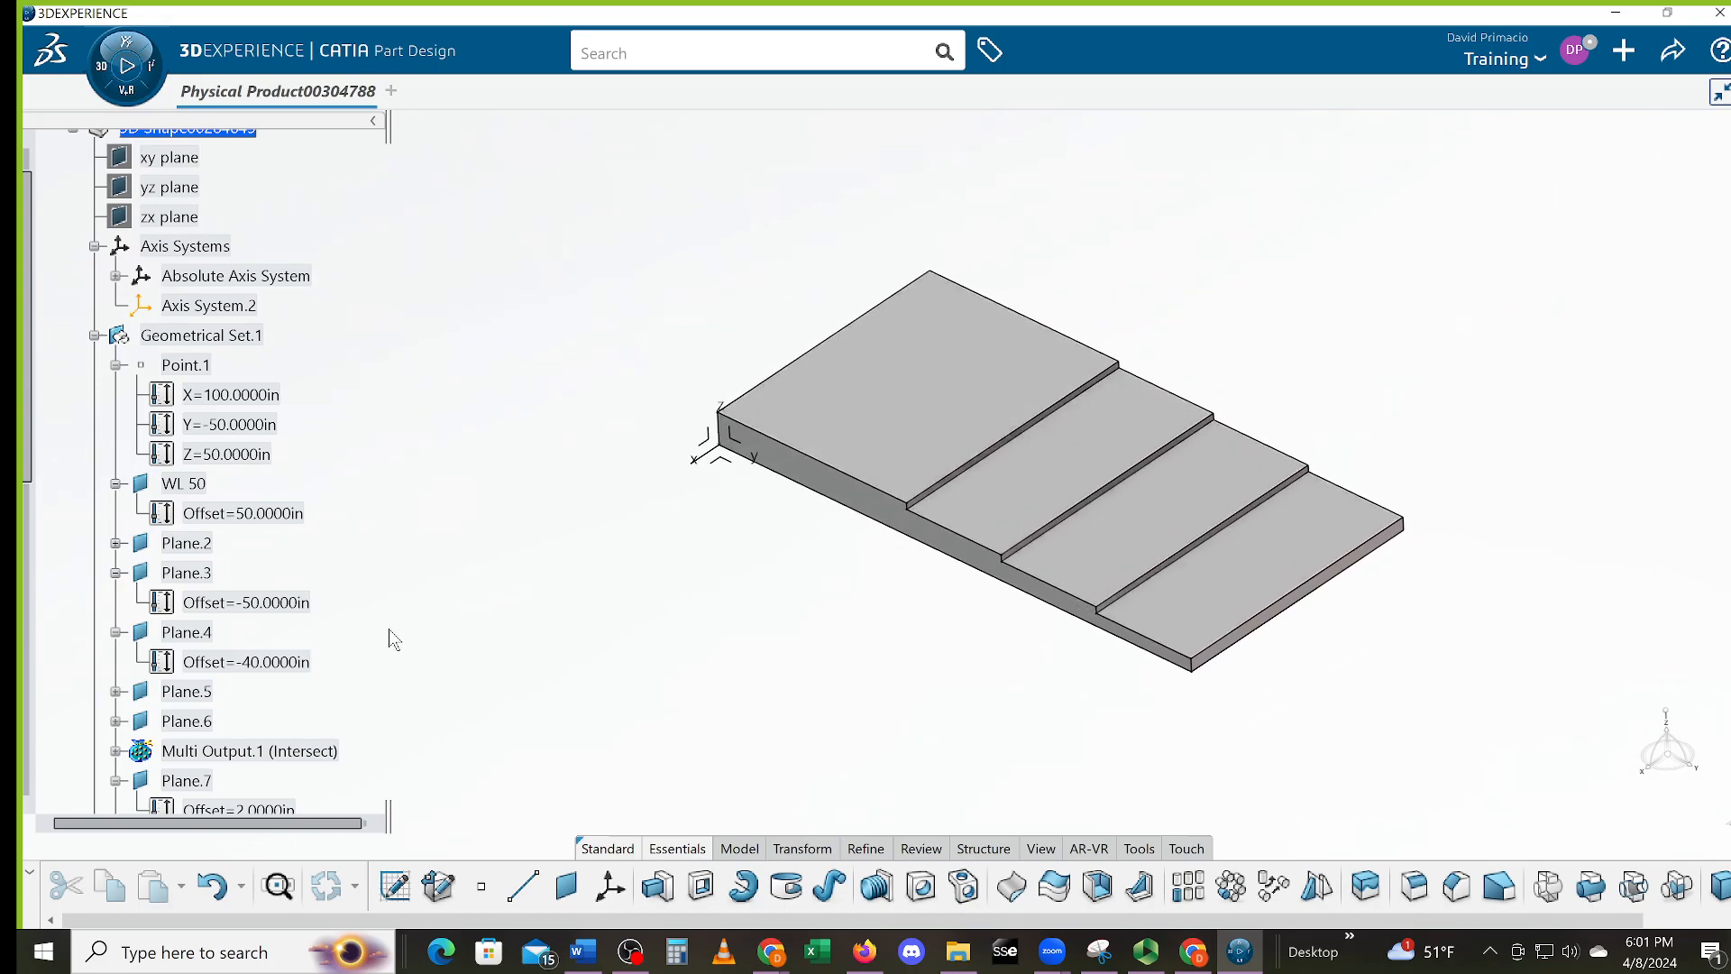
{"action": "double_click", "coordinate": [292, 664]}
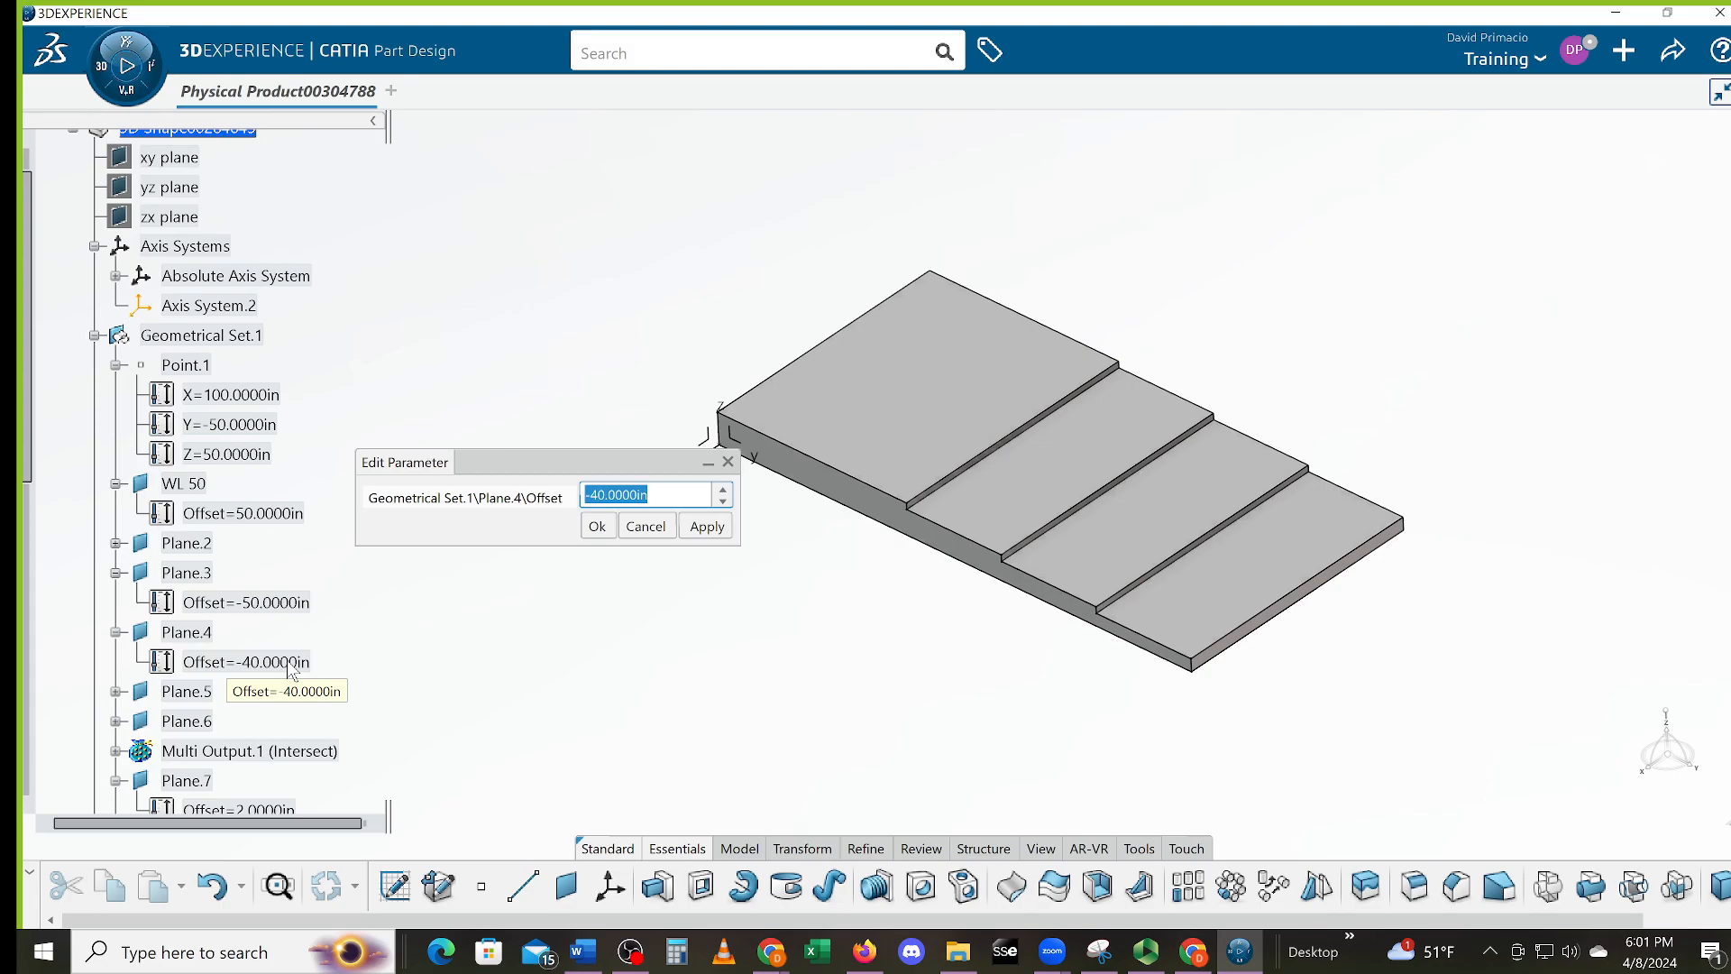
{"action": "type", "text": "-35"}
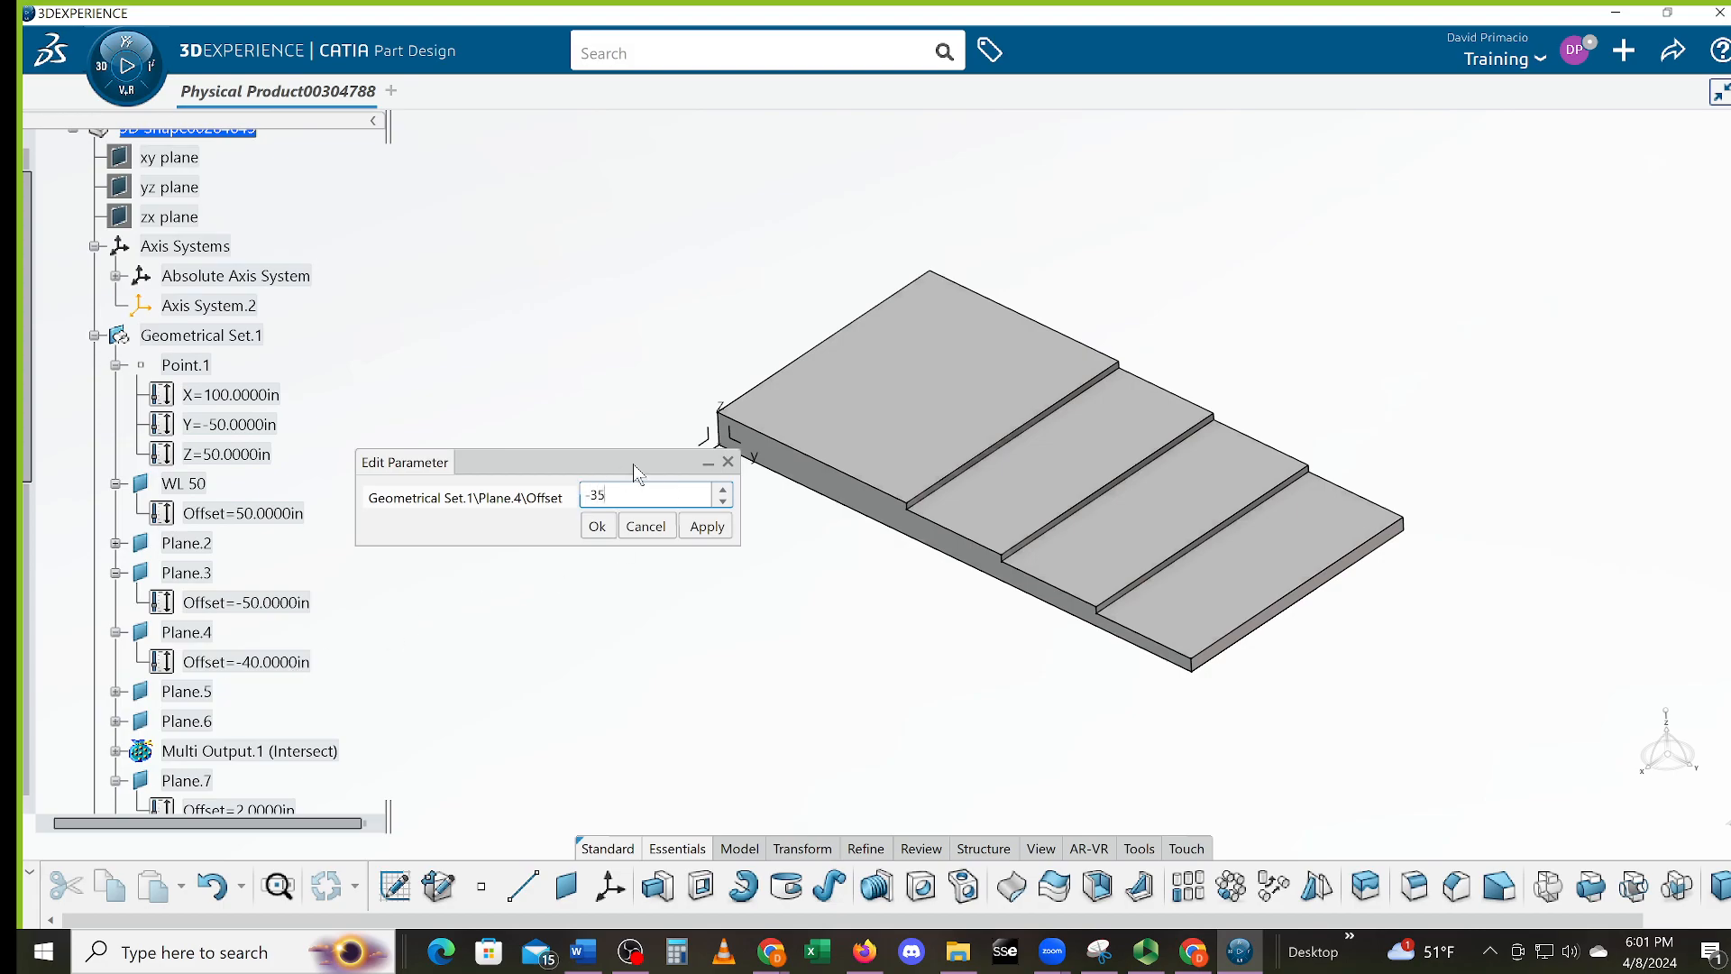
{"action": "key", "text": "Return"}
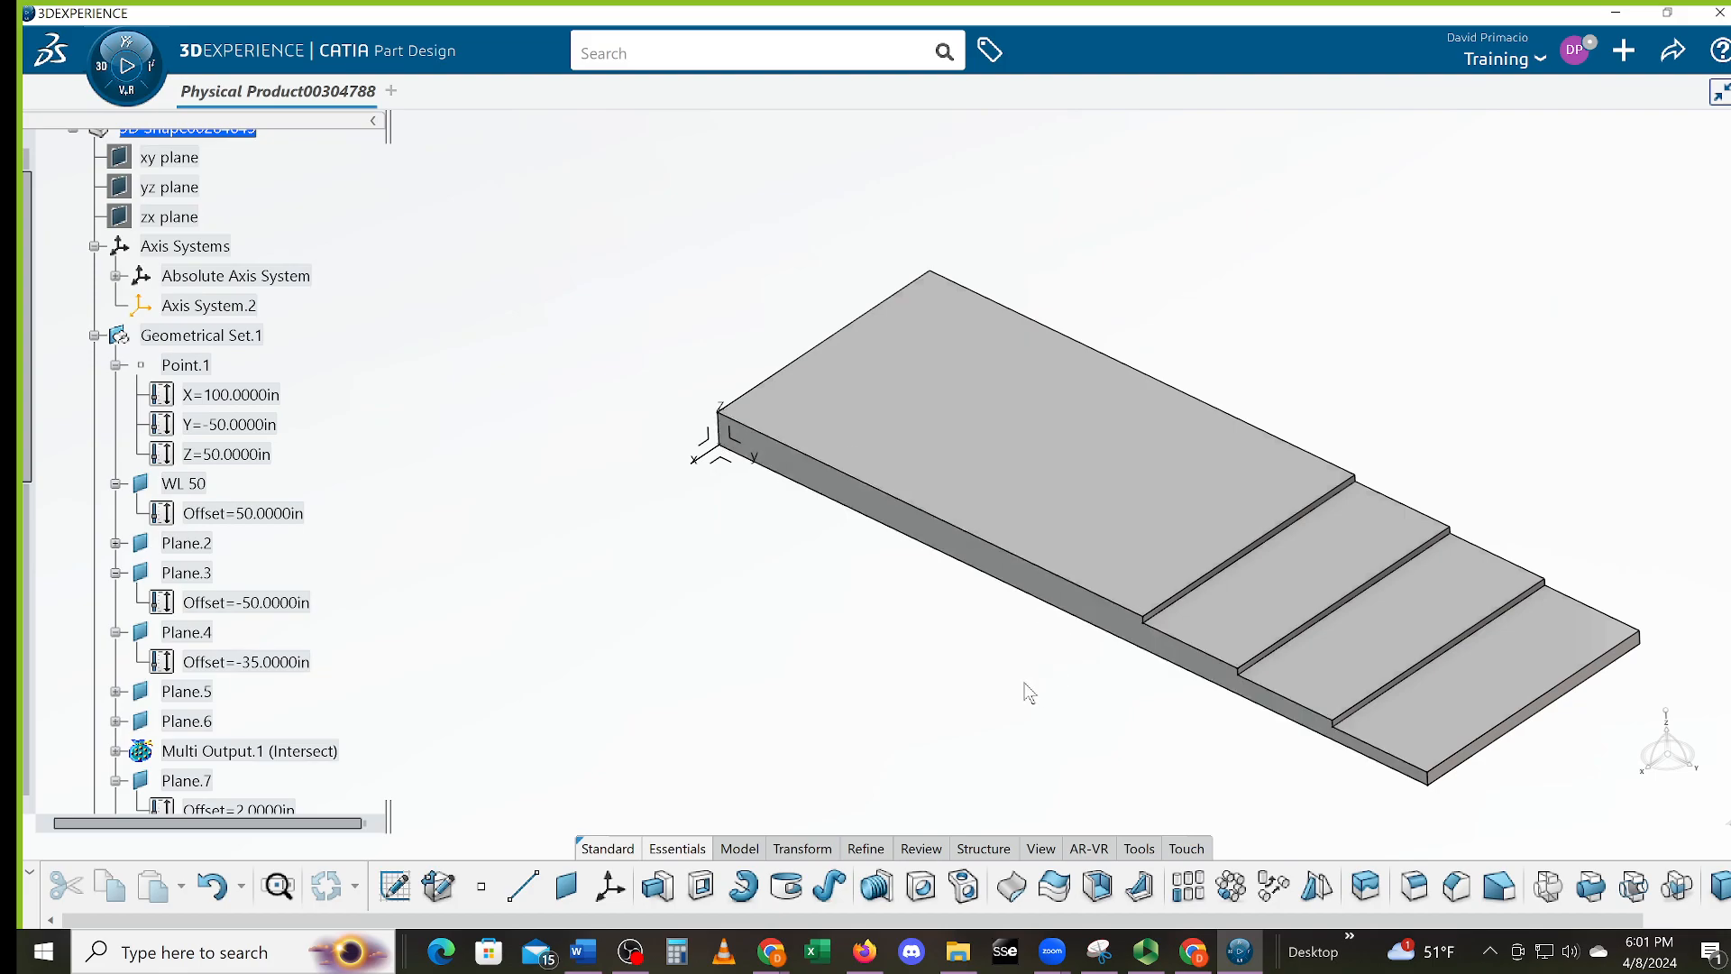
{"action": "middle_click_drag", "start_coordinate": [1294, 744], "coordinate": [1048, 723]}
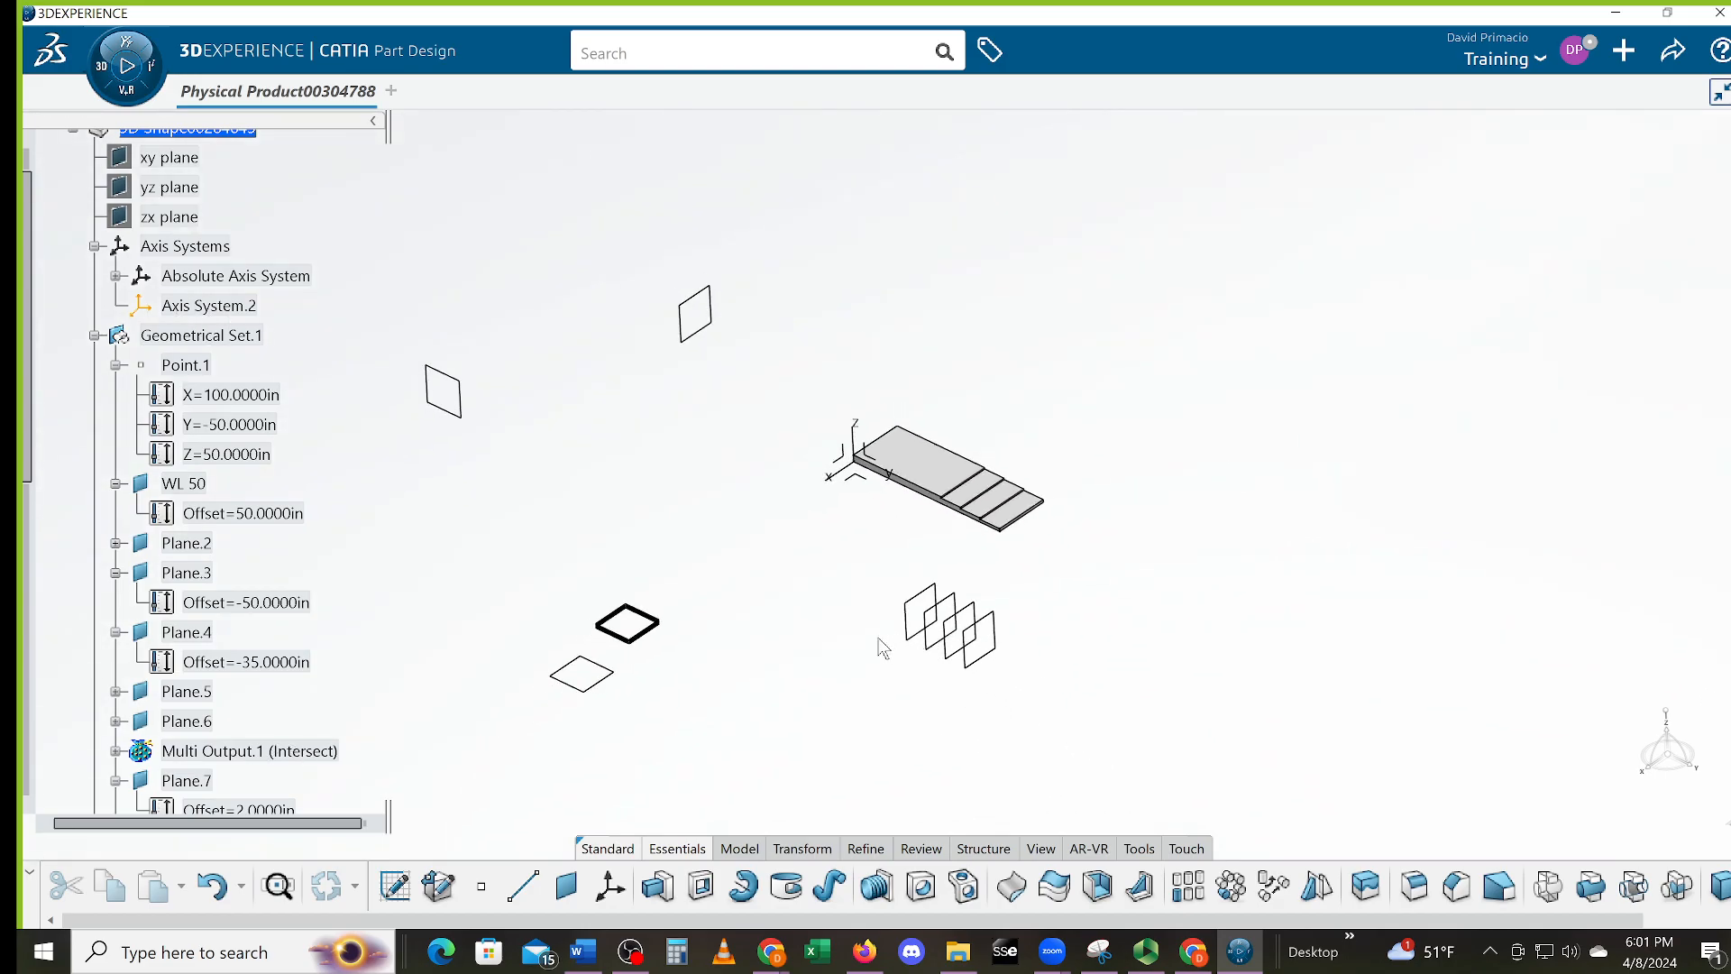
{"action": "left_click", "coordinate": [992, 657]}
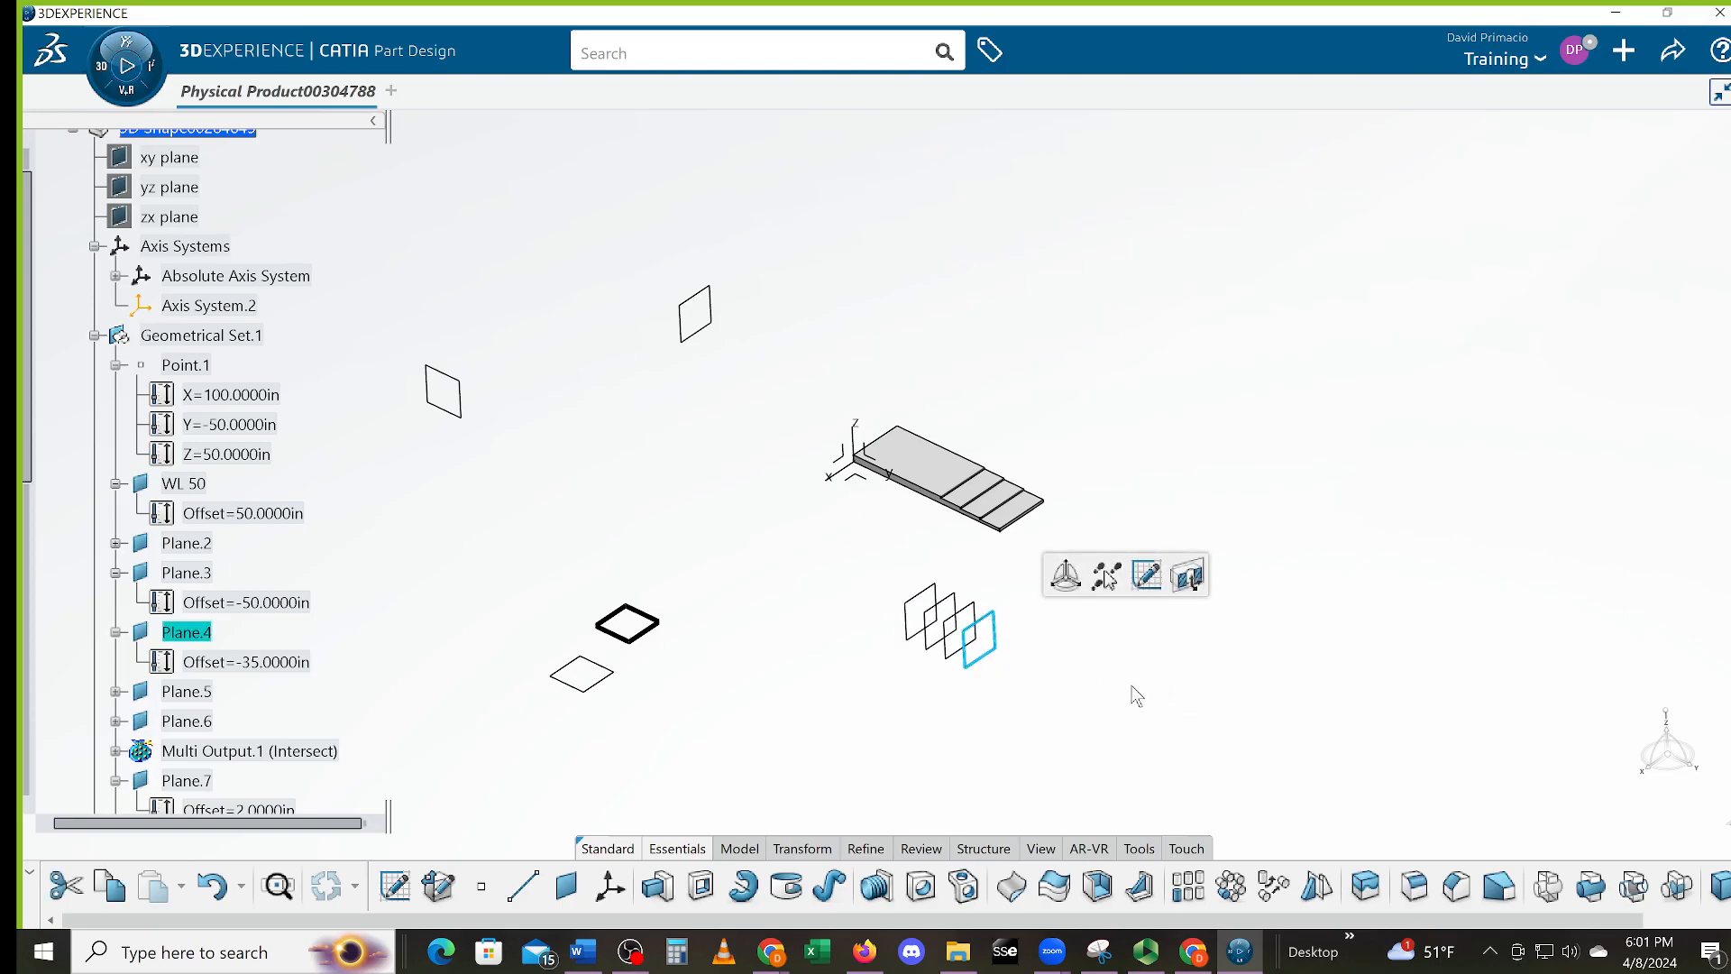
{"action": "left_click", "coordinate": [1136, 696]}
{"action": "middle_click_drag", "start_coordinate": [1140, 700], "coordinate": [1127, 642]}
{"action": "middle_click_drag", "start_coordinate": [938, 717], "coordinate": [1026, 685]}
{"action": "middle_click_drag", "start_coordinate": [1131, 666], "coordinate": [1155, 714]}
{"action": "middle_click_drag", "start_coordinate": [936, 784], "coordinate": [918, 745]}
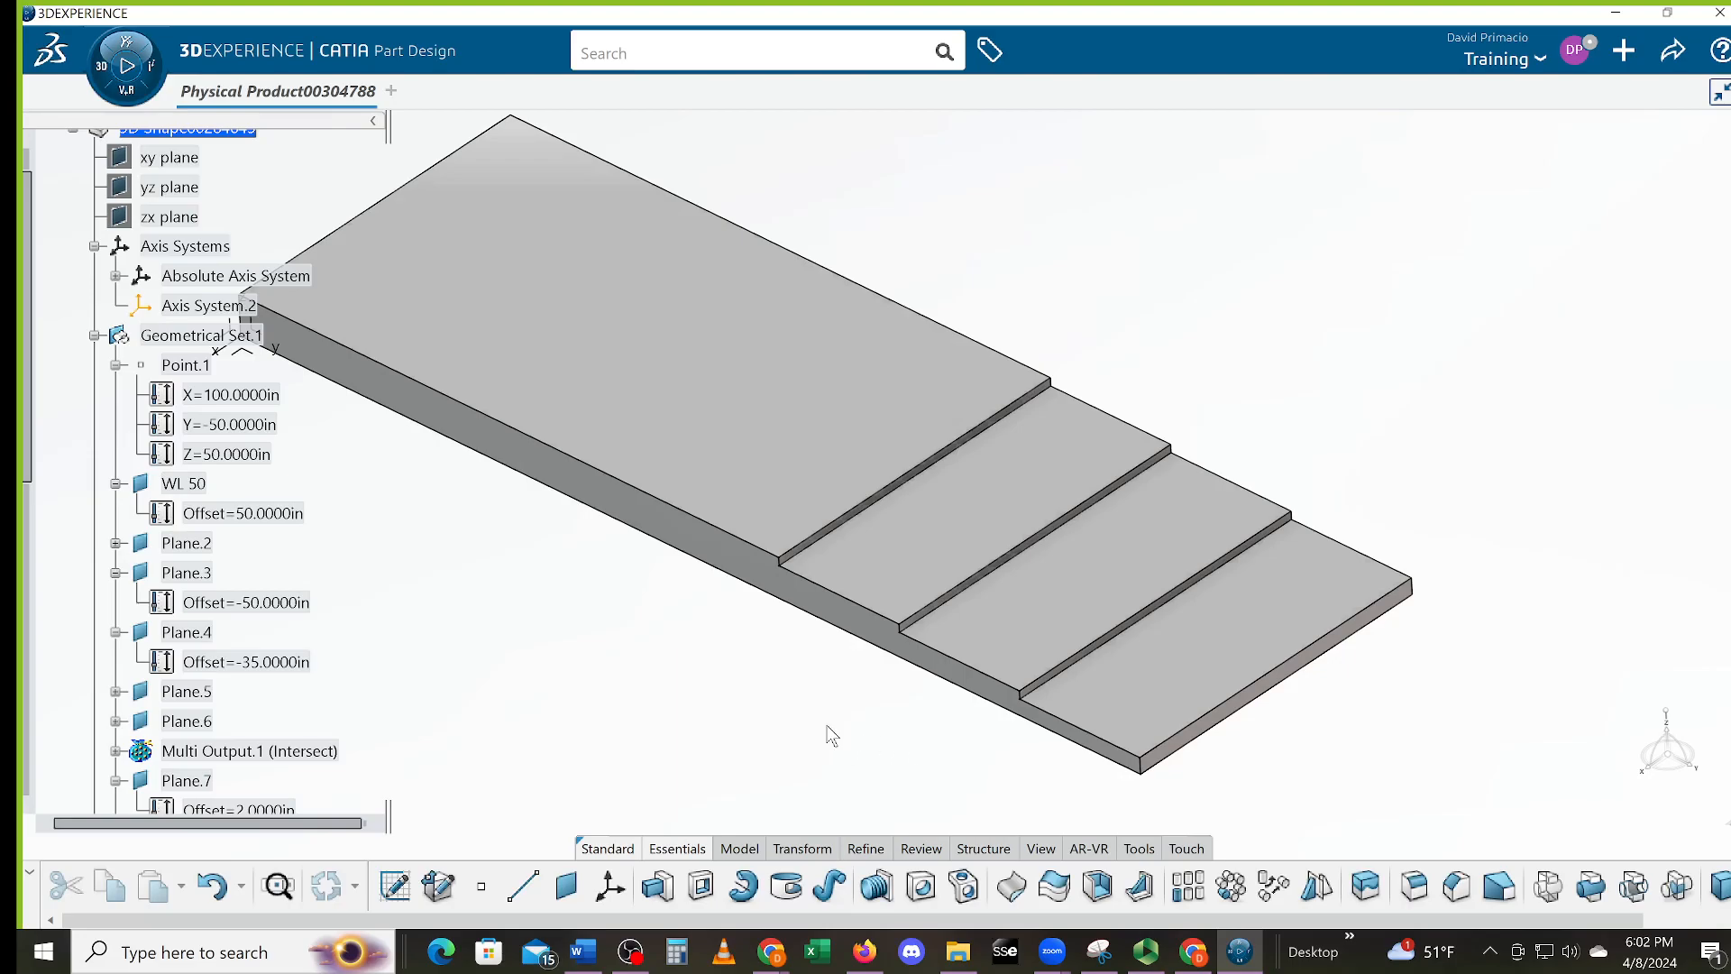
{"action": "middle_click_drag", "start_coordinate": [668, 637], "coordinate": [828, 682]}
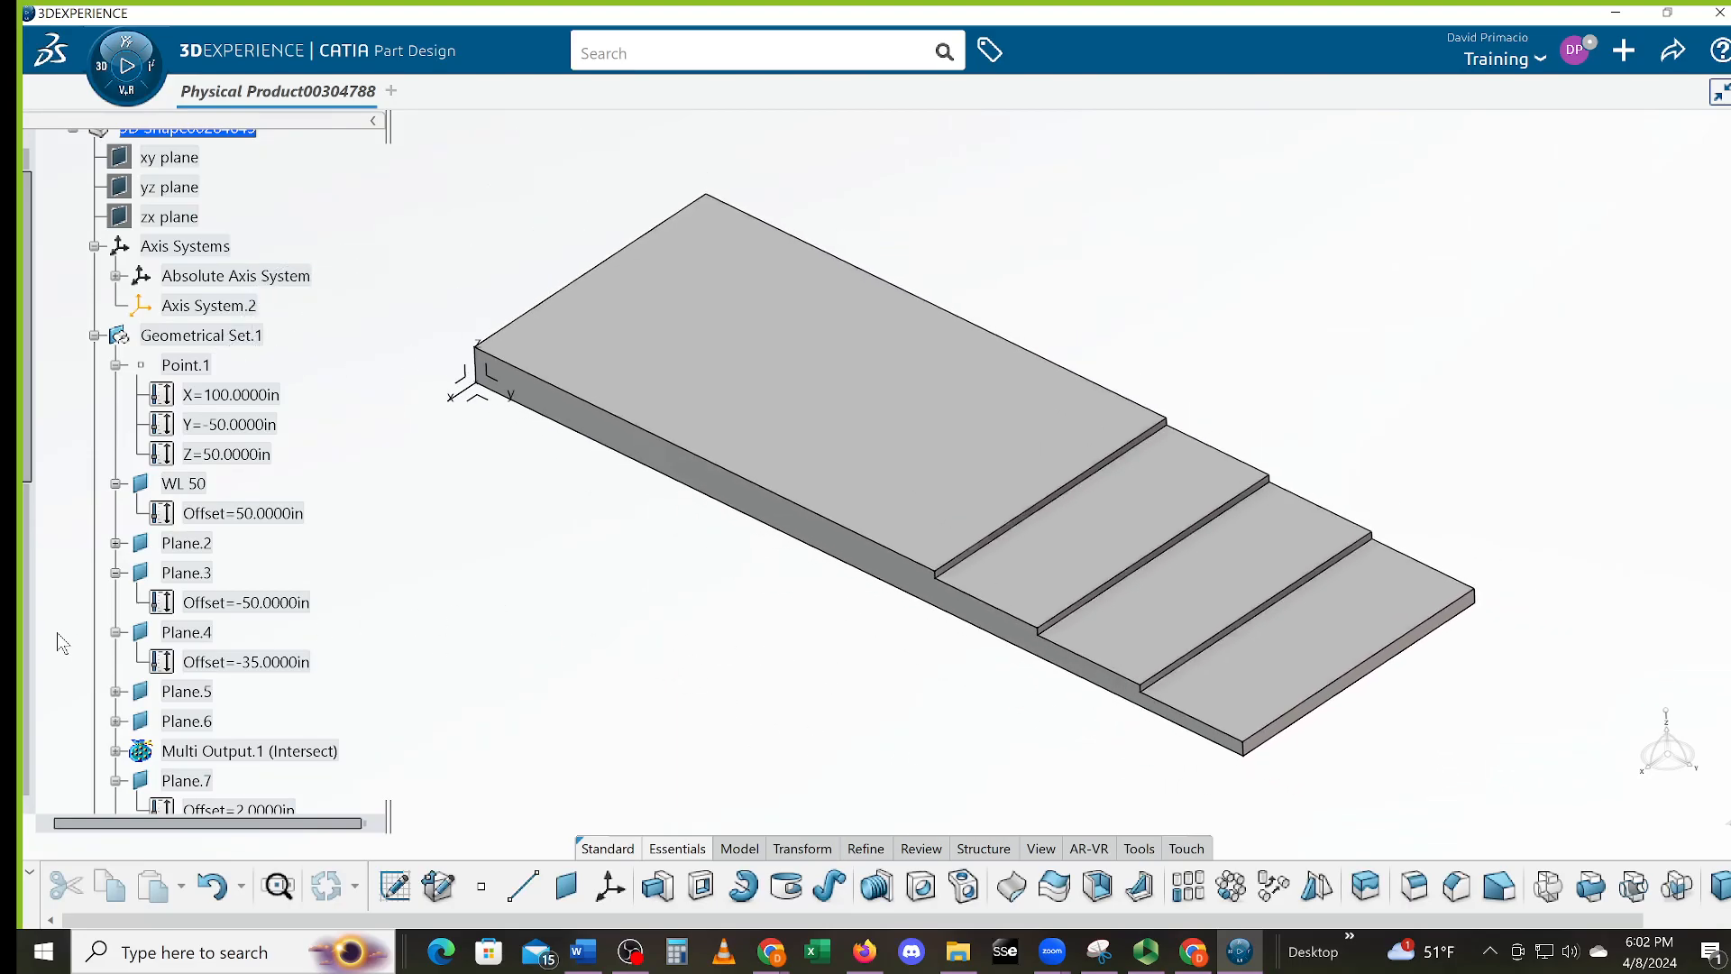
{"action": "left_click_drag", "start_coordinate": [30, 463], "coordinate": [32, 803]}
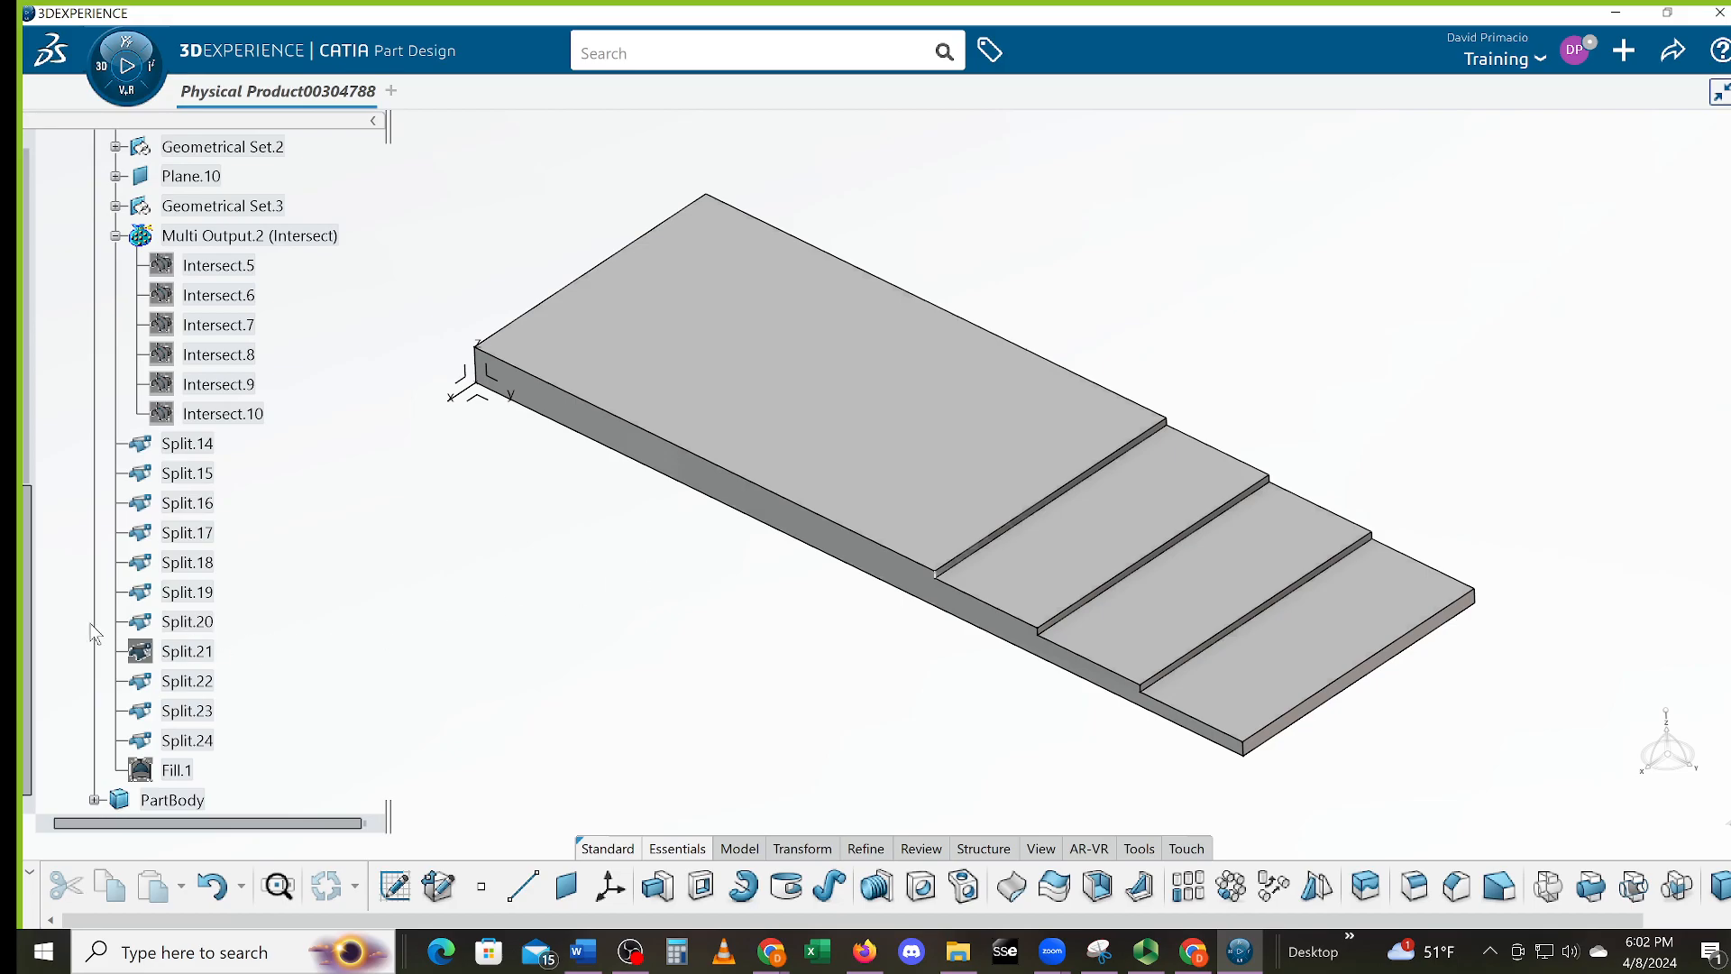
Expand PartBody in the specification tree so Pad.1 is listed beneath it
{"action": "scroll", "coordinate": [126, 716], "scroll_direction": "down", "scroll_amount": 3}
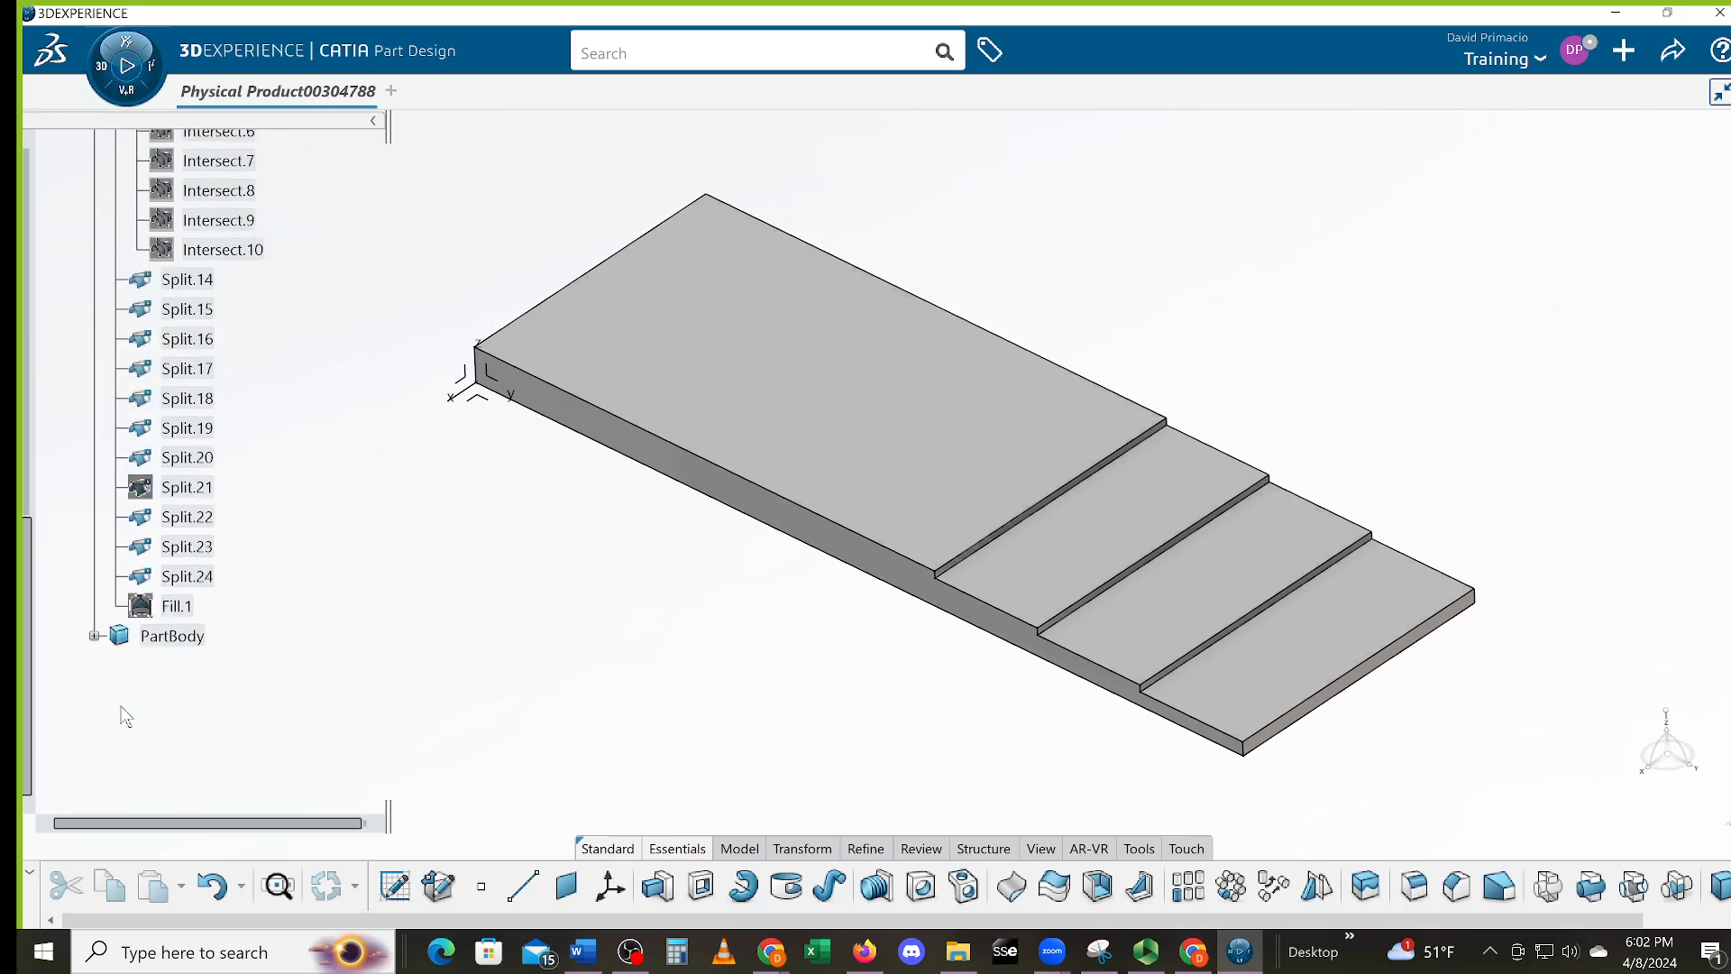
{"action": "left_click", "coordinate": [94, 637]}
{"action": "scroll", "coordinate": [213, 674], "scroll_direction": "up", "scroll_amount": 2}
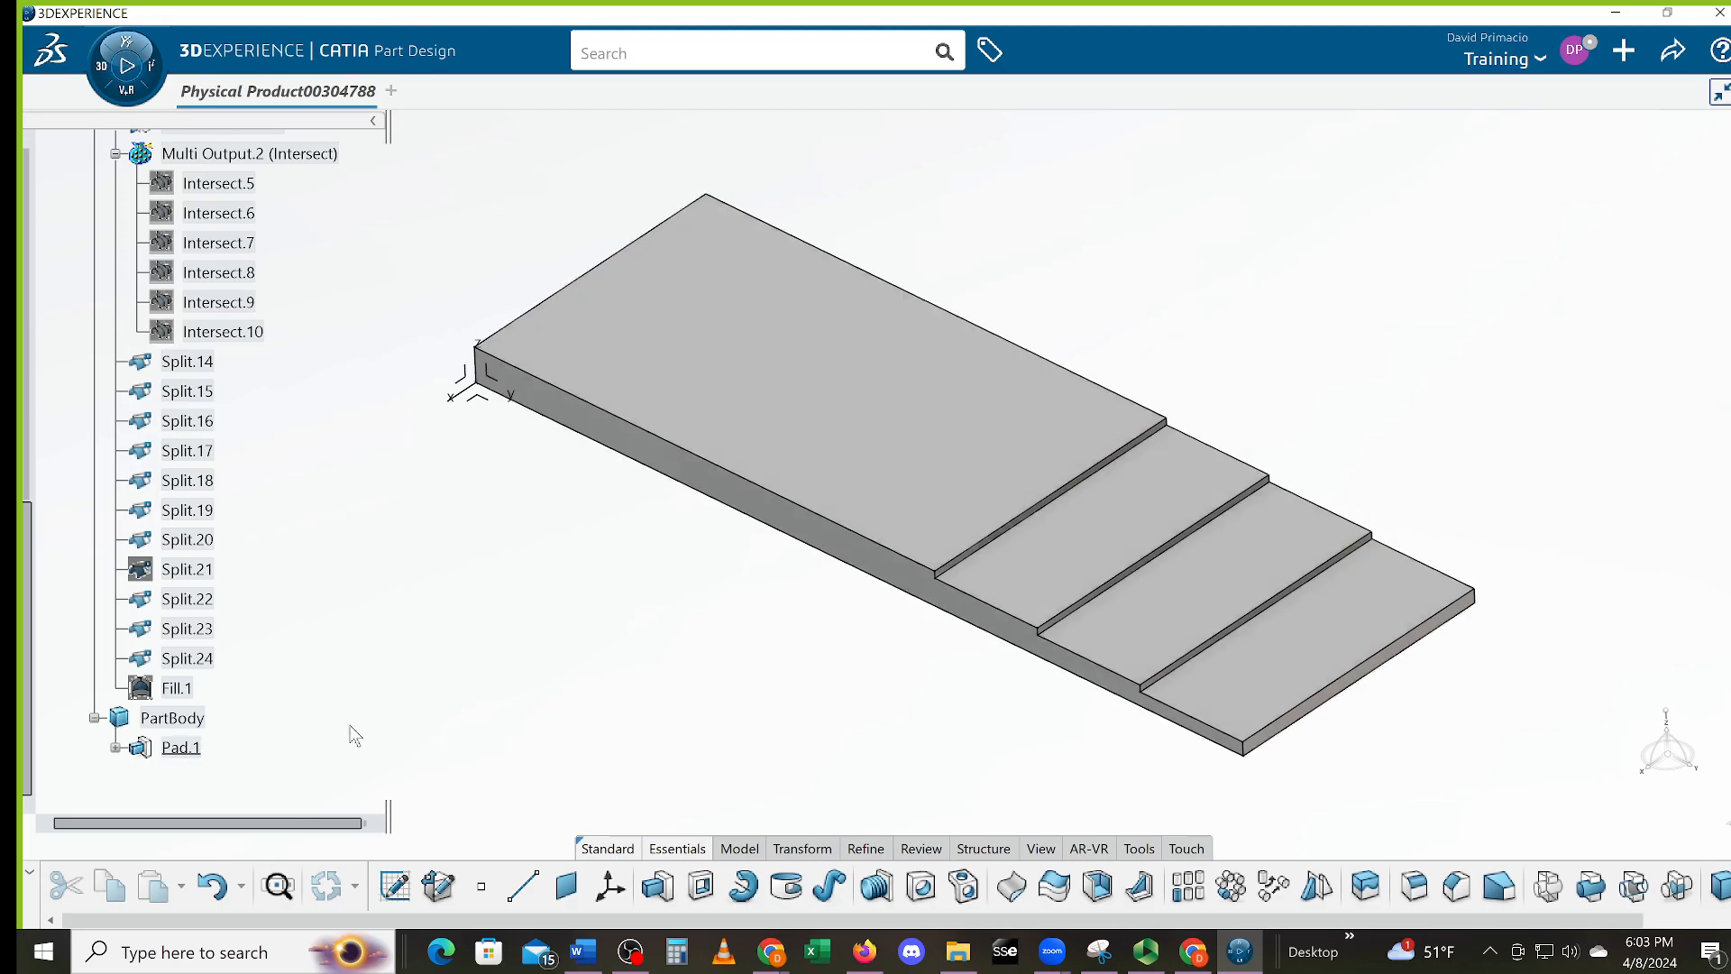
{"action": "mouse_move", "coordinate": [717, 608]}
{"action": "middle_mouse_down"}
{"action": "mouse_move", "coordinate": [738, 638]}
{"action": "mouse_move", "coordinate": [746, 611]}
{"action": "mouse_move", "coordinate": [732, 619]}
{"action": "middle_mouse_up"}
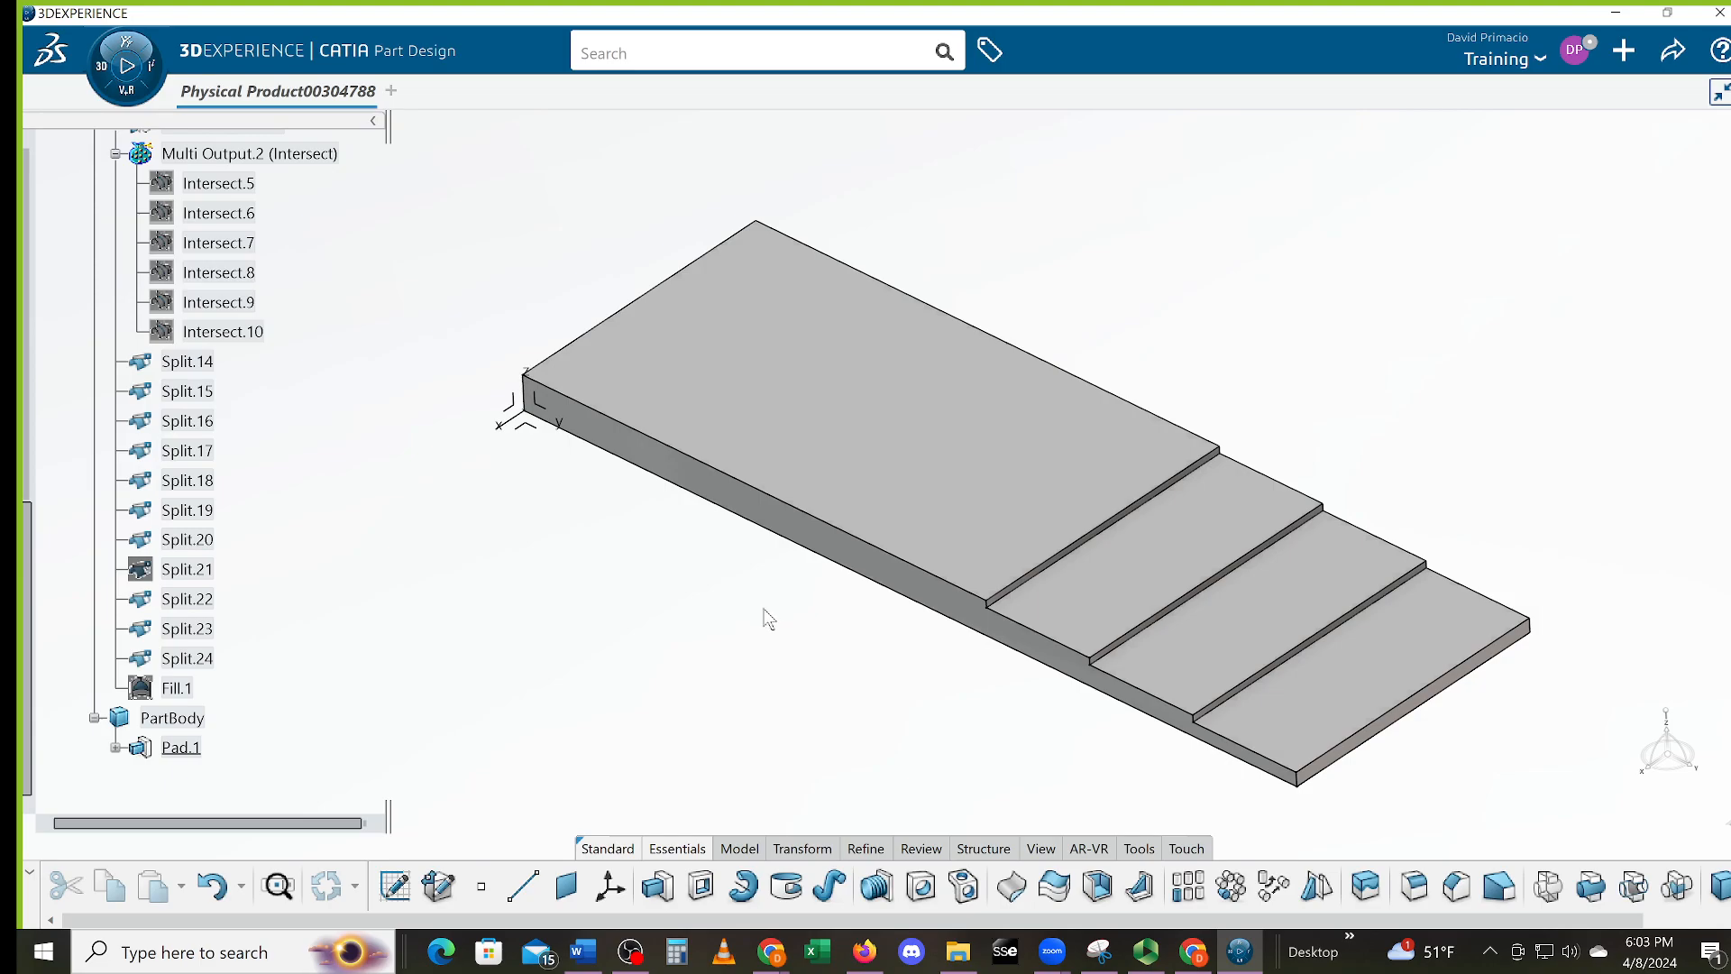
{"action": "middle_click_drag", "start_coordinate": [770, 615], "coordinate": [719, 565]}
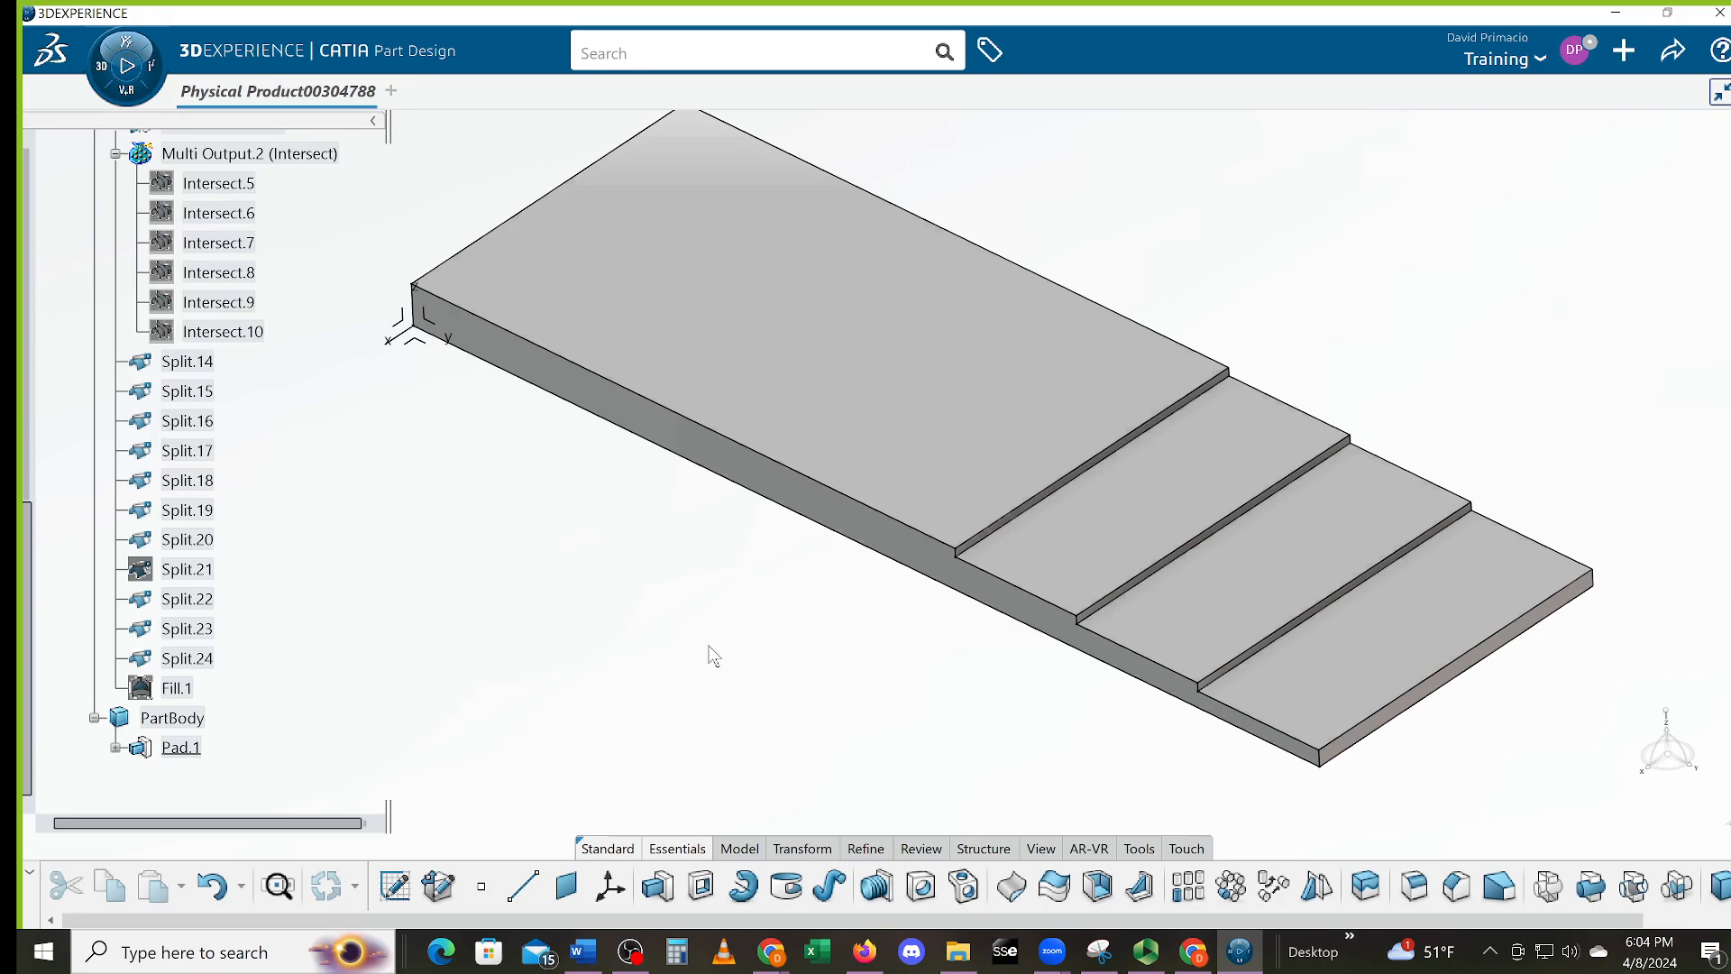
{"action": "middle_click_drag", "start_coordinate": [688, 646], "coordinate": [724, 647]}
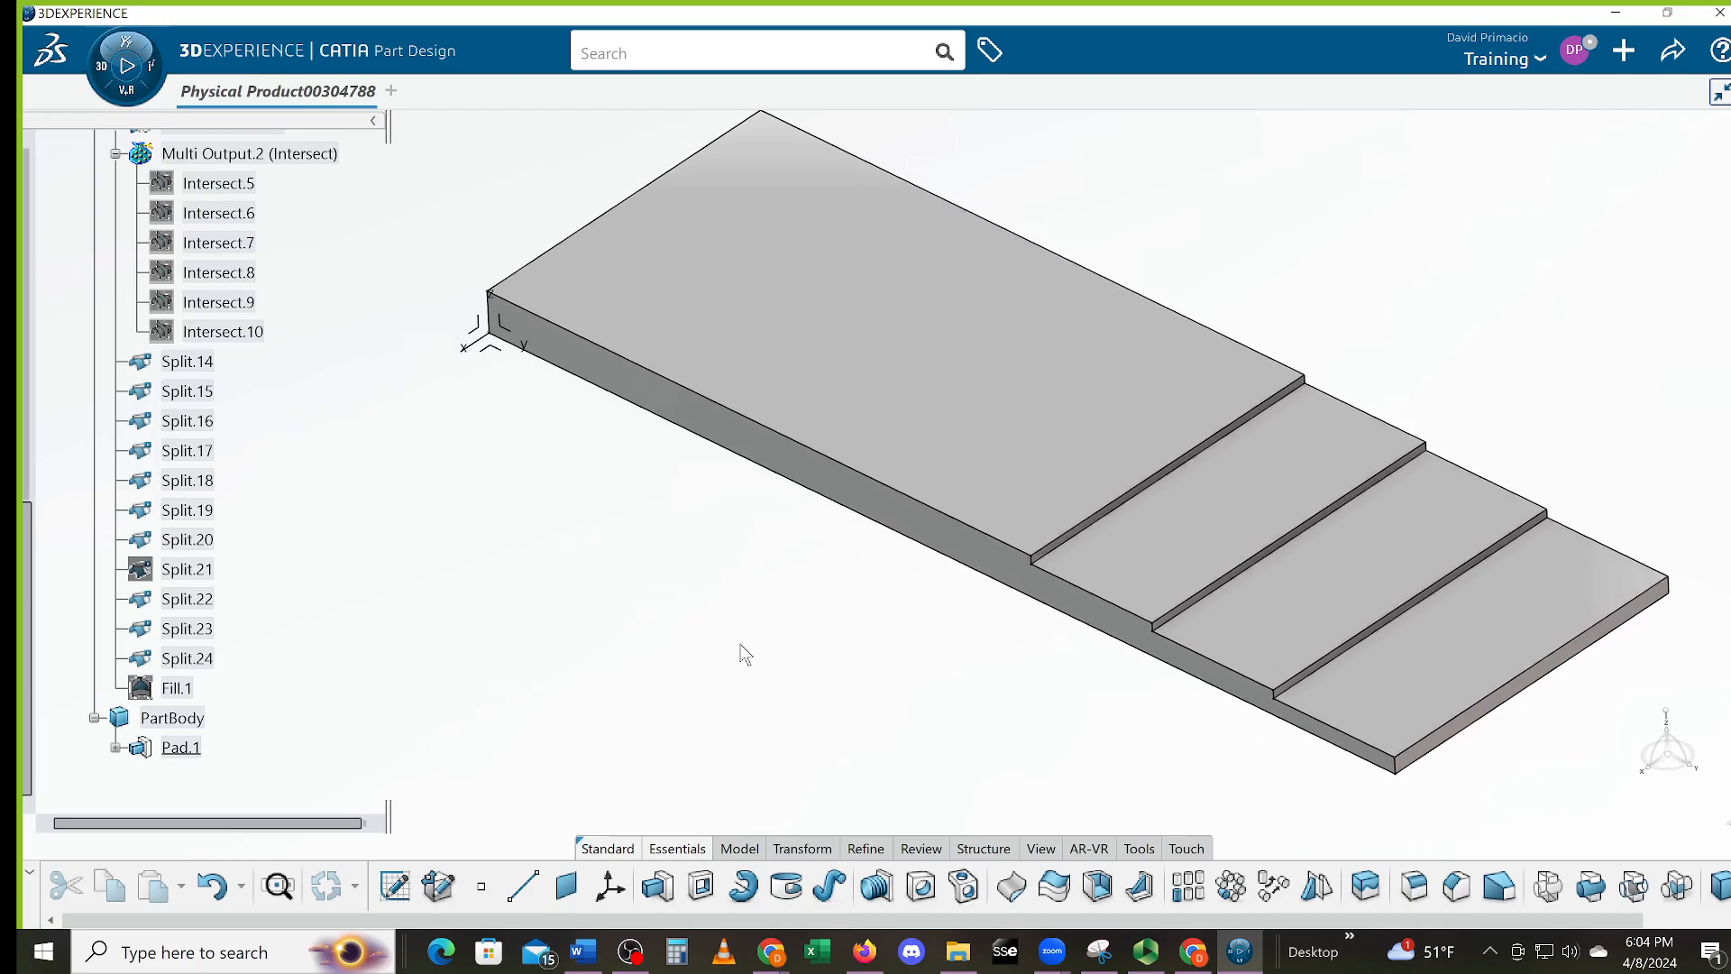
{"action": "mouse_move", "coordinate": [778, 637]}
{"action": "middle_mouse_down"}
{"action": "mouse_move", "coordinate": [766, 695]}
{"action": "mouse_move", "coordinate": [760, 643]}
{"action": "middle_mouse_up"}
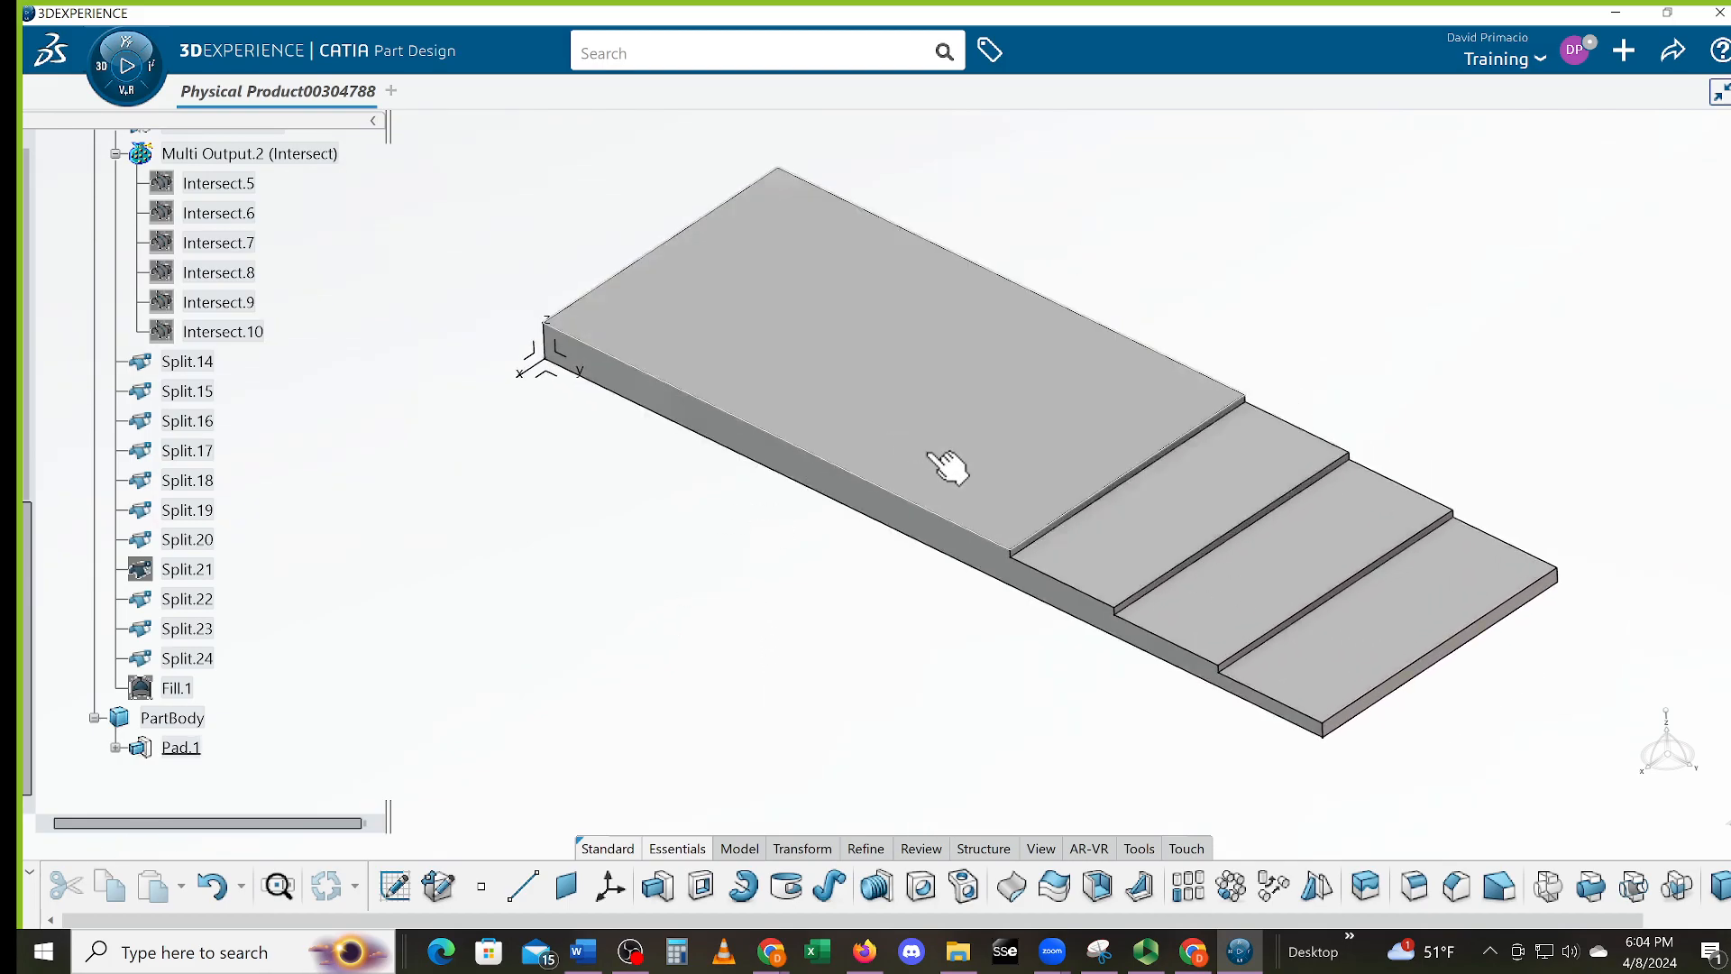
{"action": "mouse_move", "coordinate": [506, 608]}
{"action": "middle_mouse_down"}
{"action": "mouse_move", "coordinate": [546, 624]}
{"action": "mouse_move", "coordinate": [537, 610]}
{"action": "middle_mouse_up"}
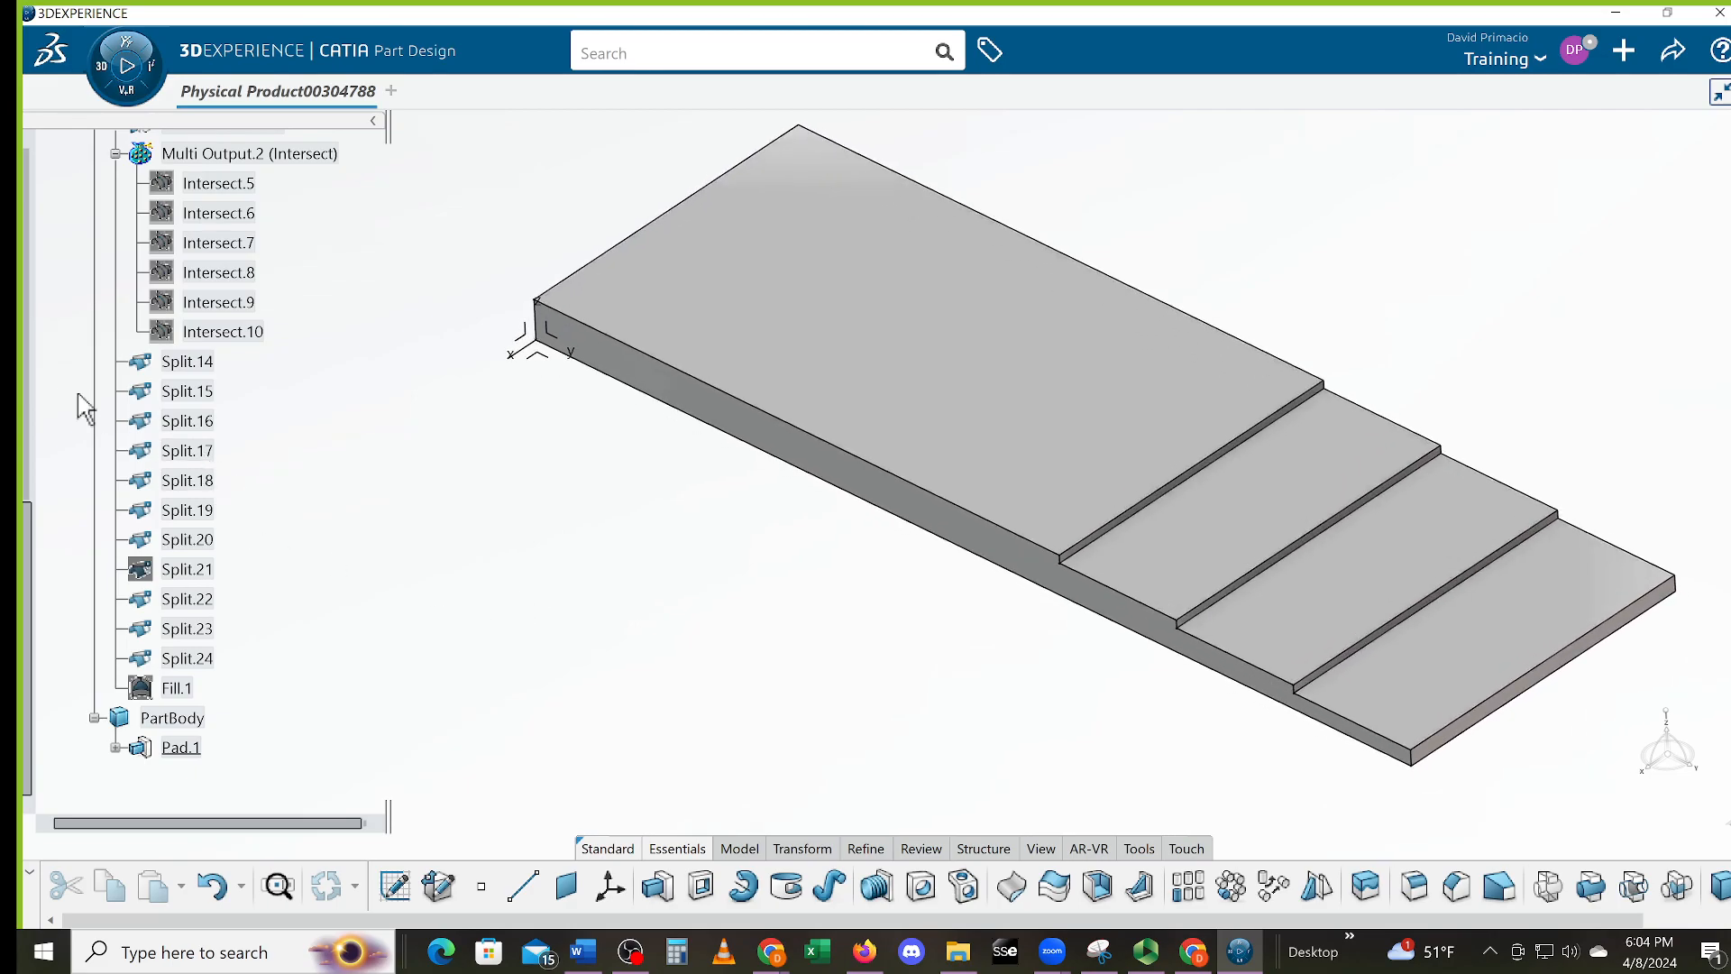
{"action": "left_click_drag", "start_coordinate": [32, 500], "coordinate": [30, 209]}
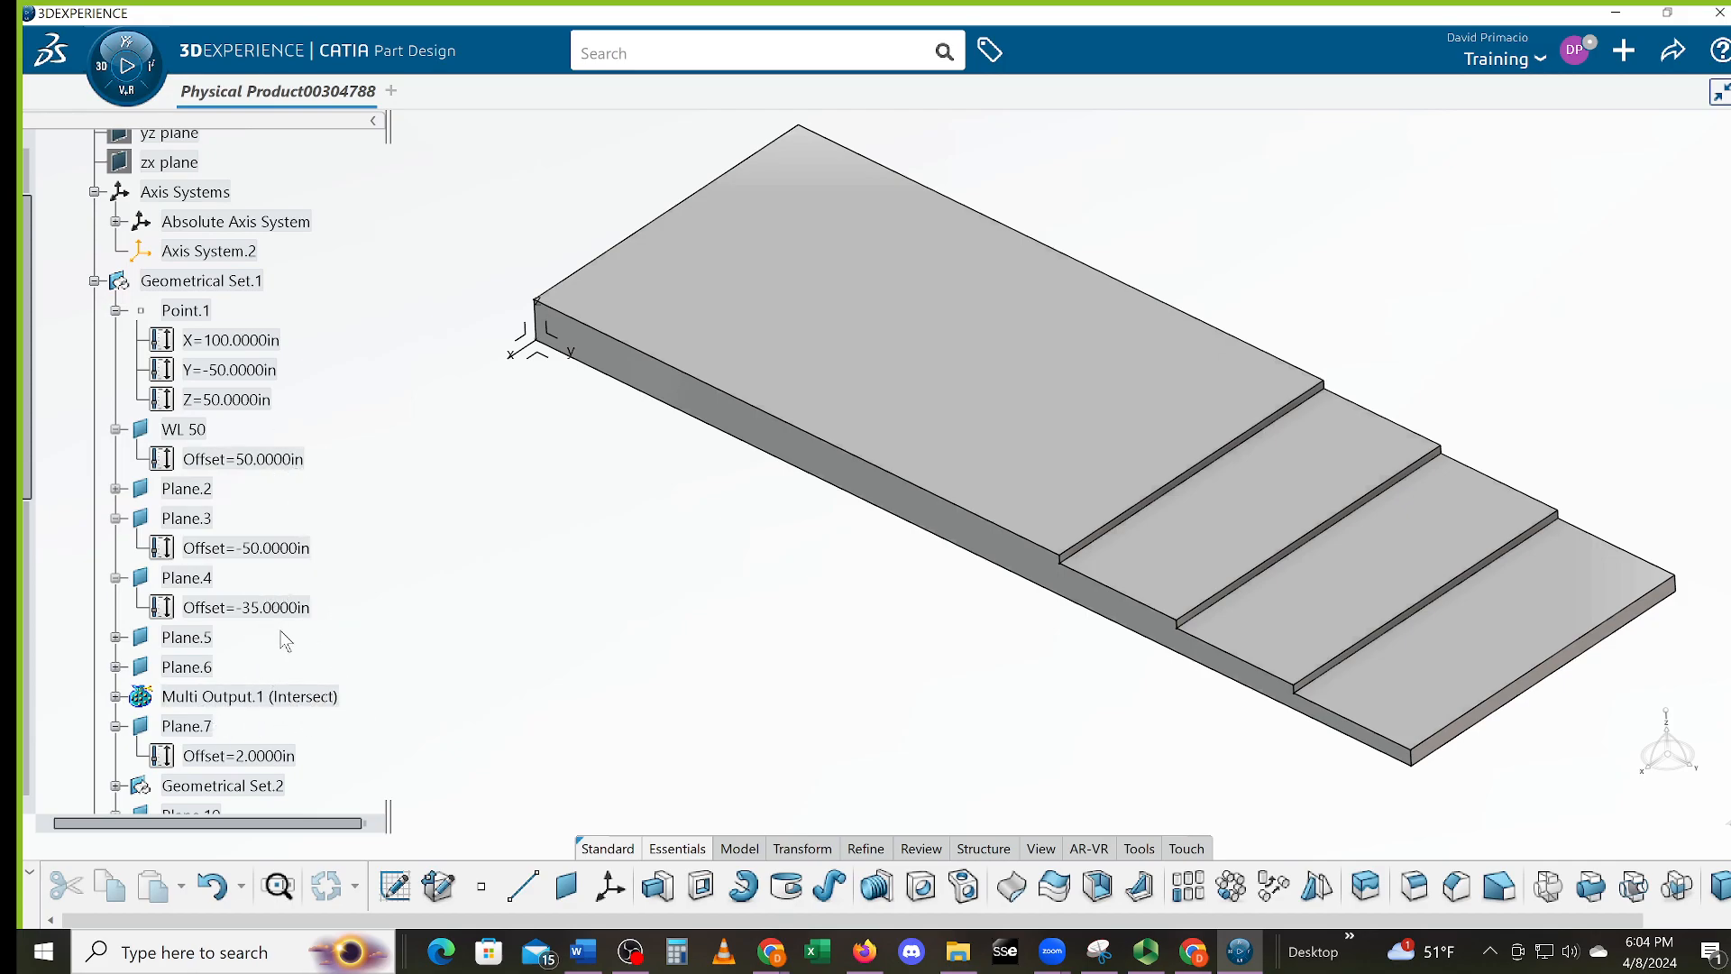
Set Plane.2's offset to 6 after expanding Plane.5 and Plane.2 in the tree
{"action": "left_click", "coordinate": [115, 637]}
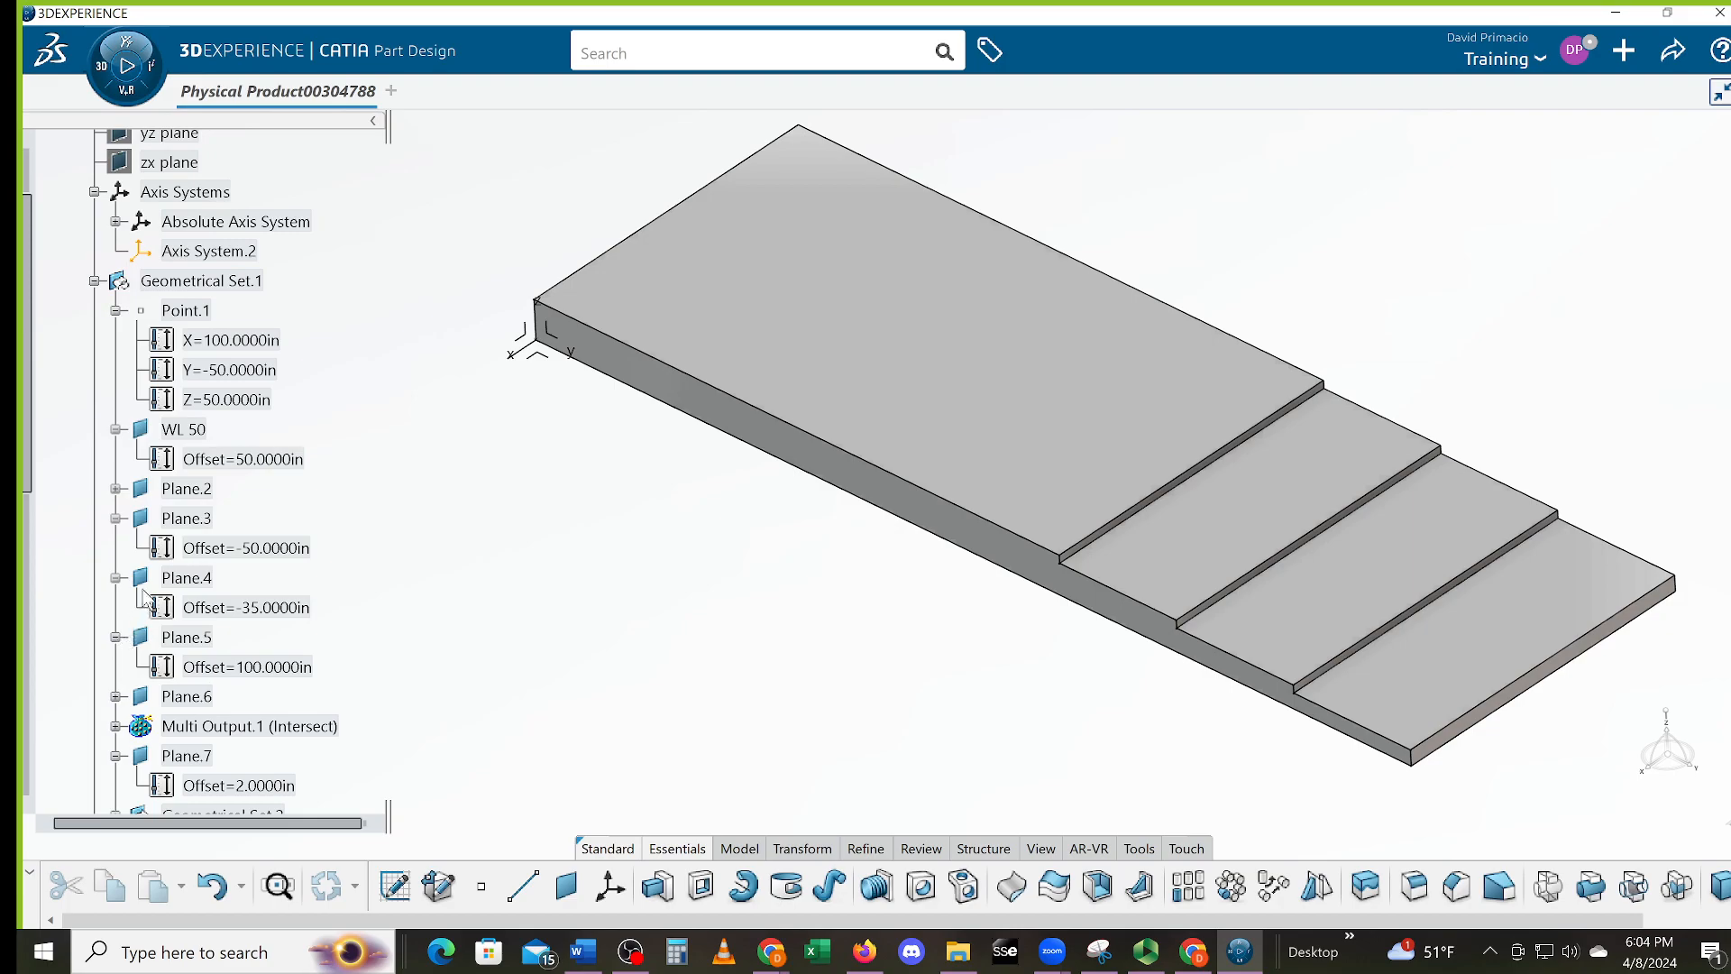
{"action": "left_click", "coordinate": [116, 488]}
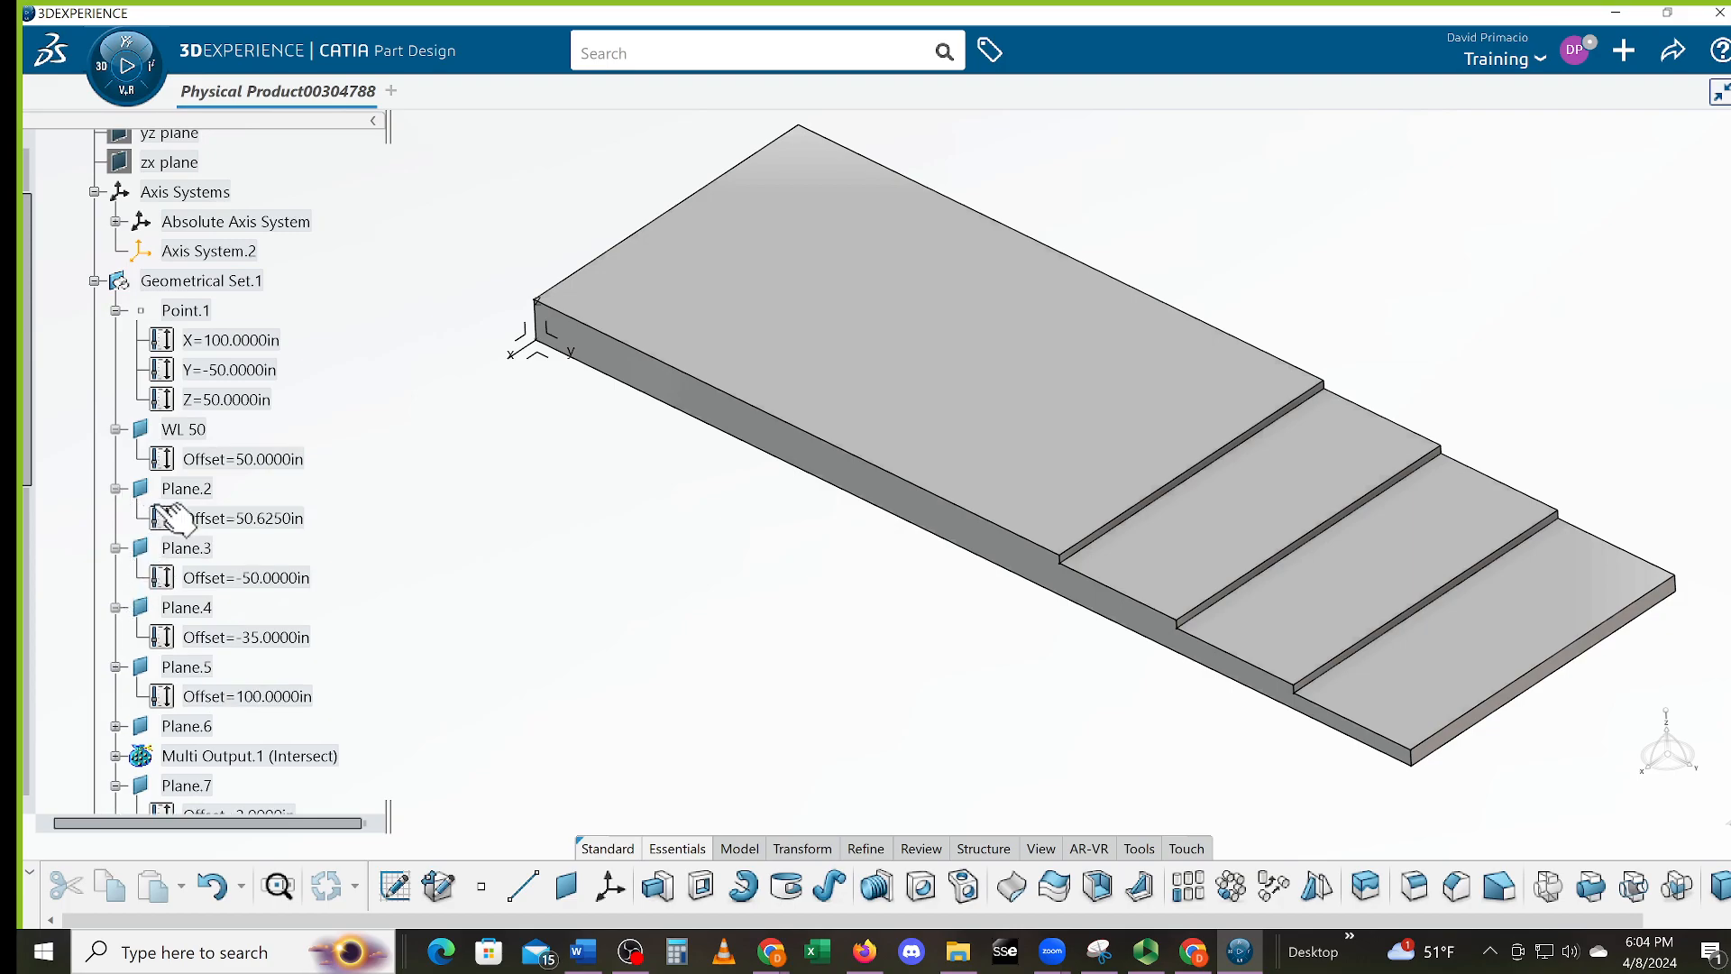
{"action": "left_click", "coordinate": [205, 489]}
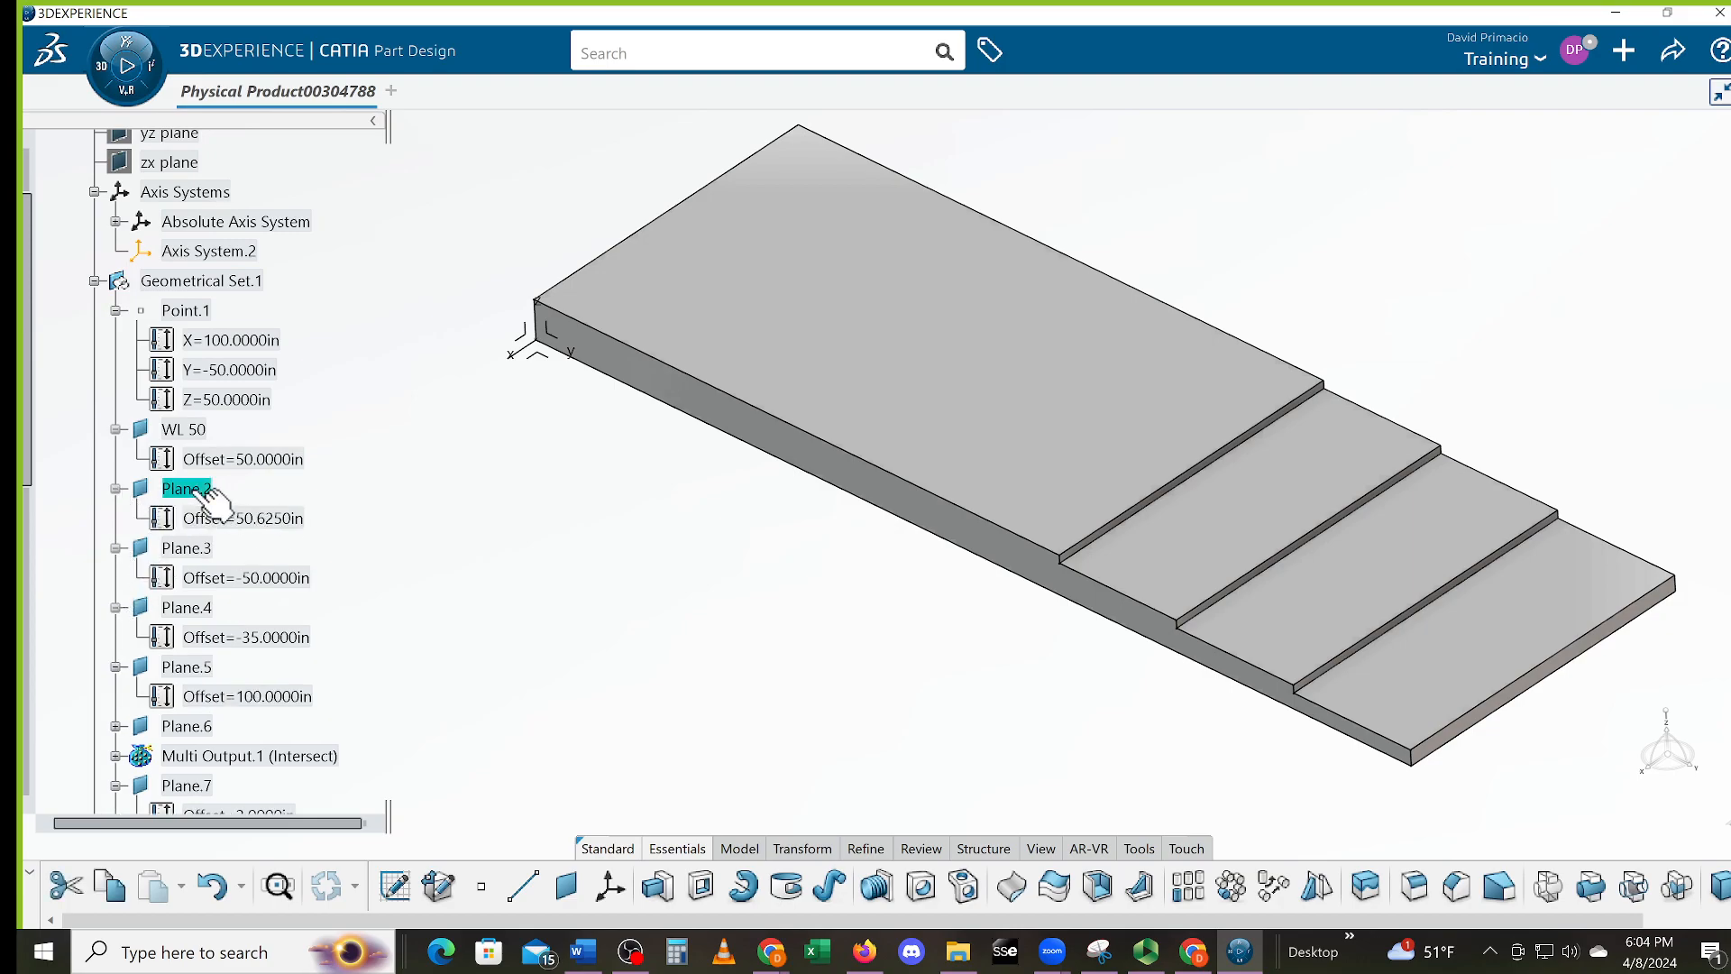
{"action": "double_click", "coordinate": [195, 489]}
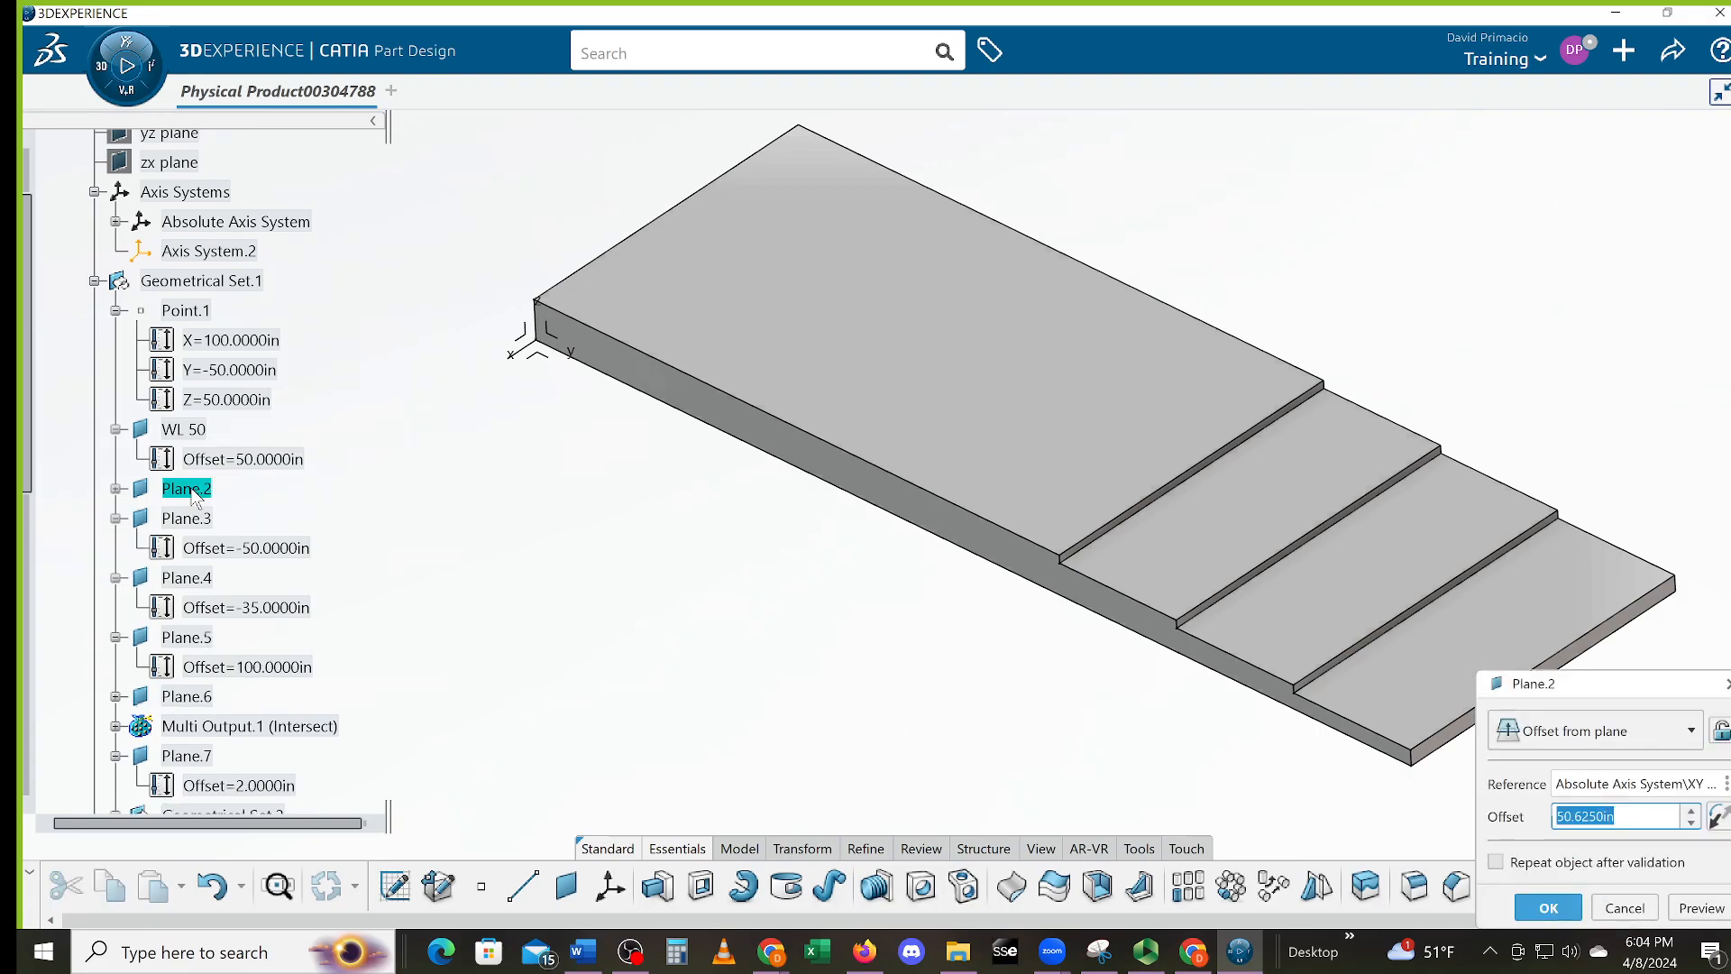
{"action": "type", "text": "60"}
{"action": "key", "text": "Return"}
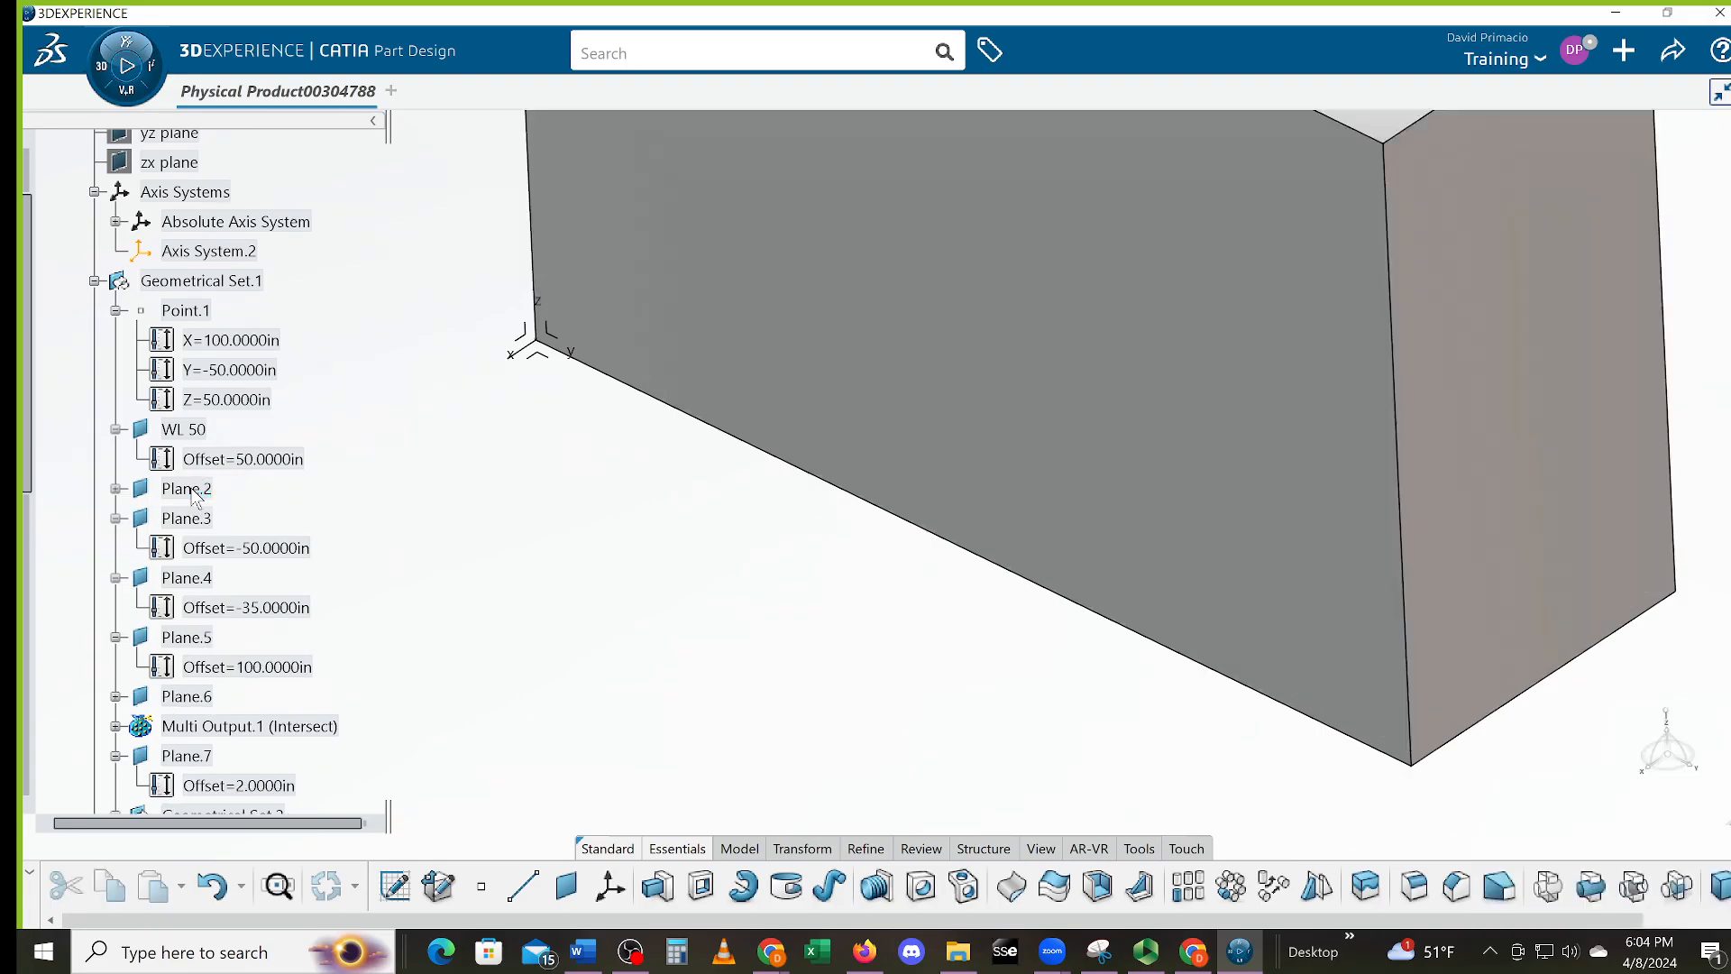
Zoom and pan to inspect the regenerated tall stepped block and its planes
{"action": "middle_click_drag", "start_coordinate": [835, 511], "coordinate": [795, 686]}
{"action": "middle_click_drag", "start_coordinate": [841, 542], "coordinate": [822, 445]}
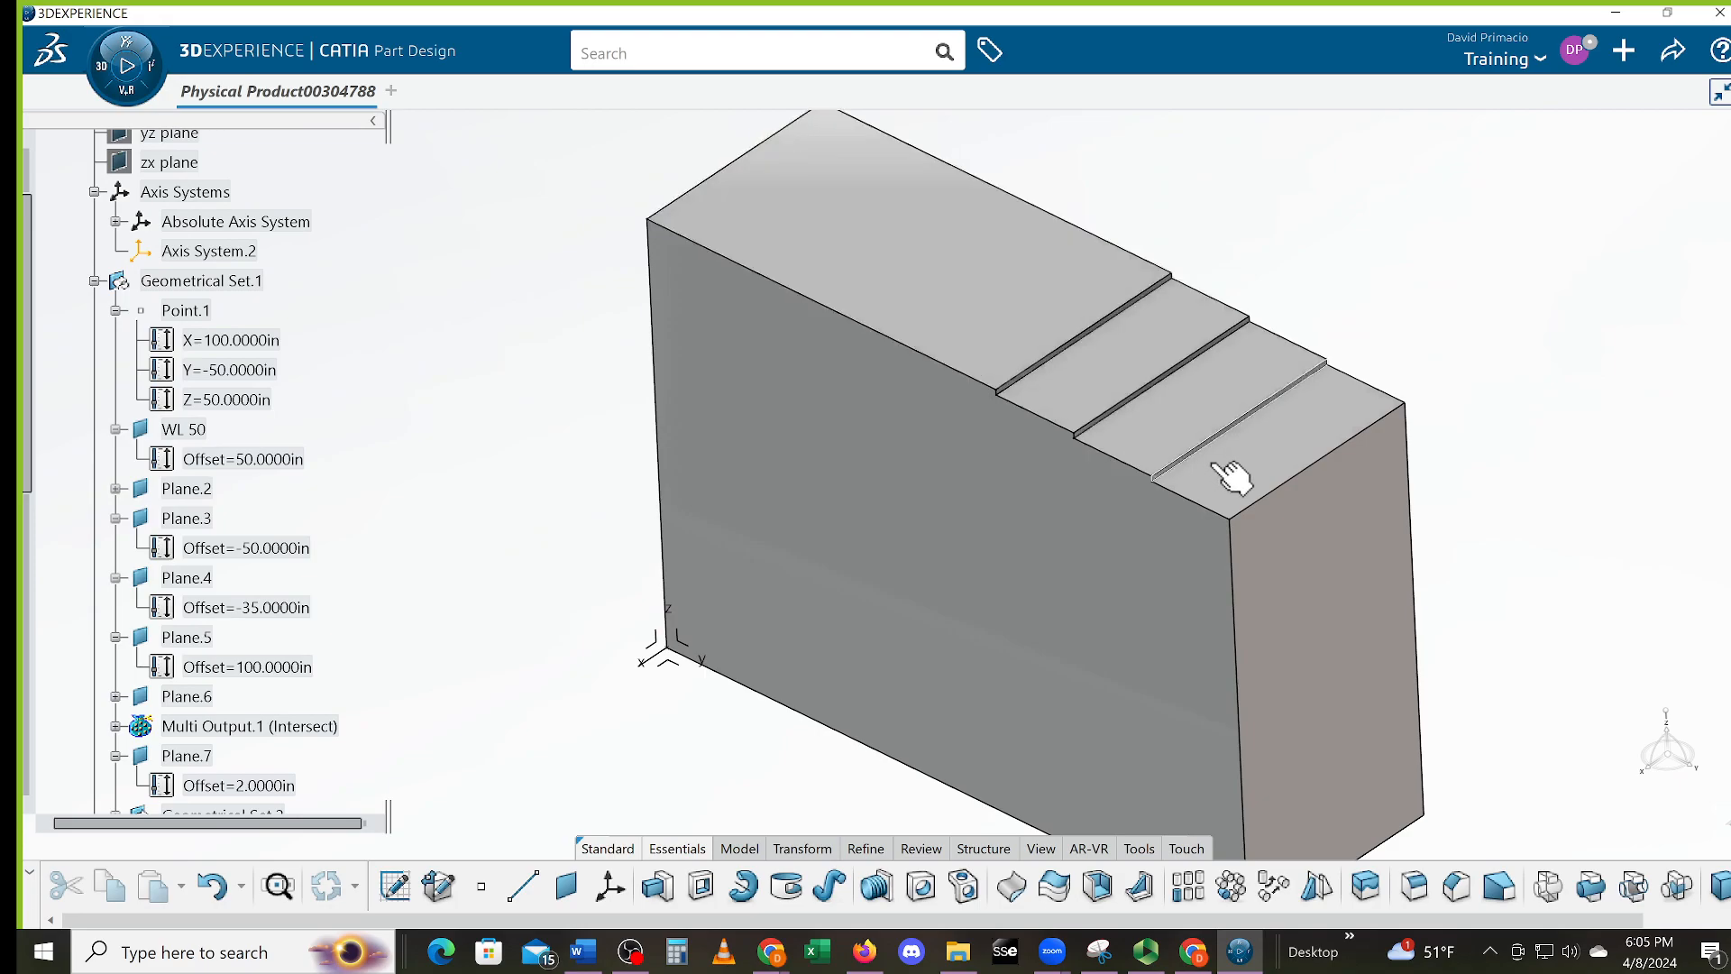
{"action": "middle_click_drag", "start_coordinate": [784, 533], "coordinate": [781, 667]}
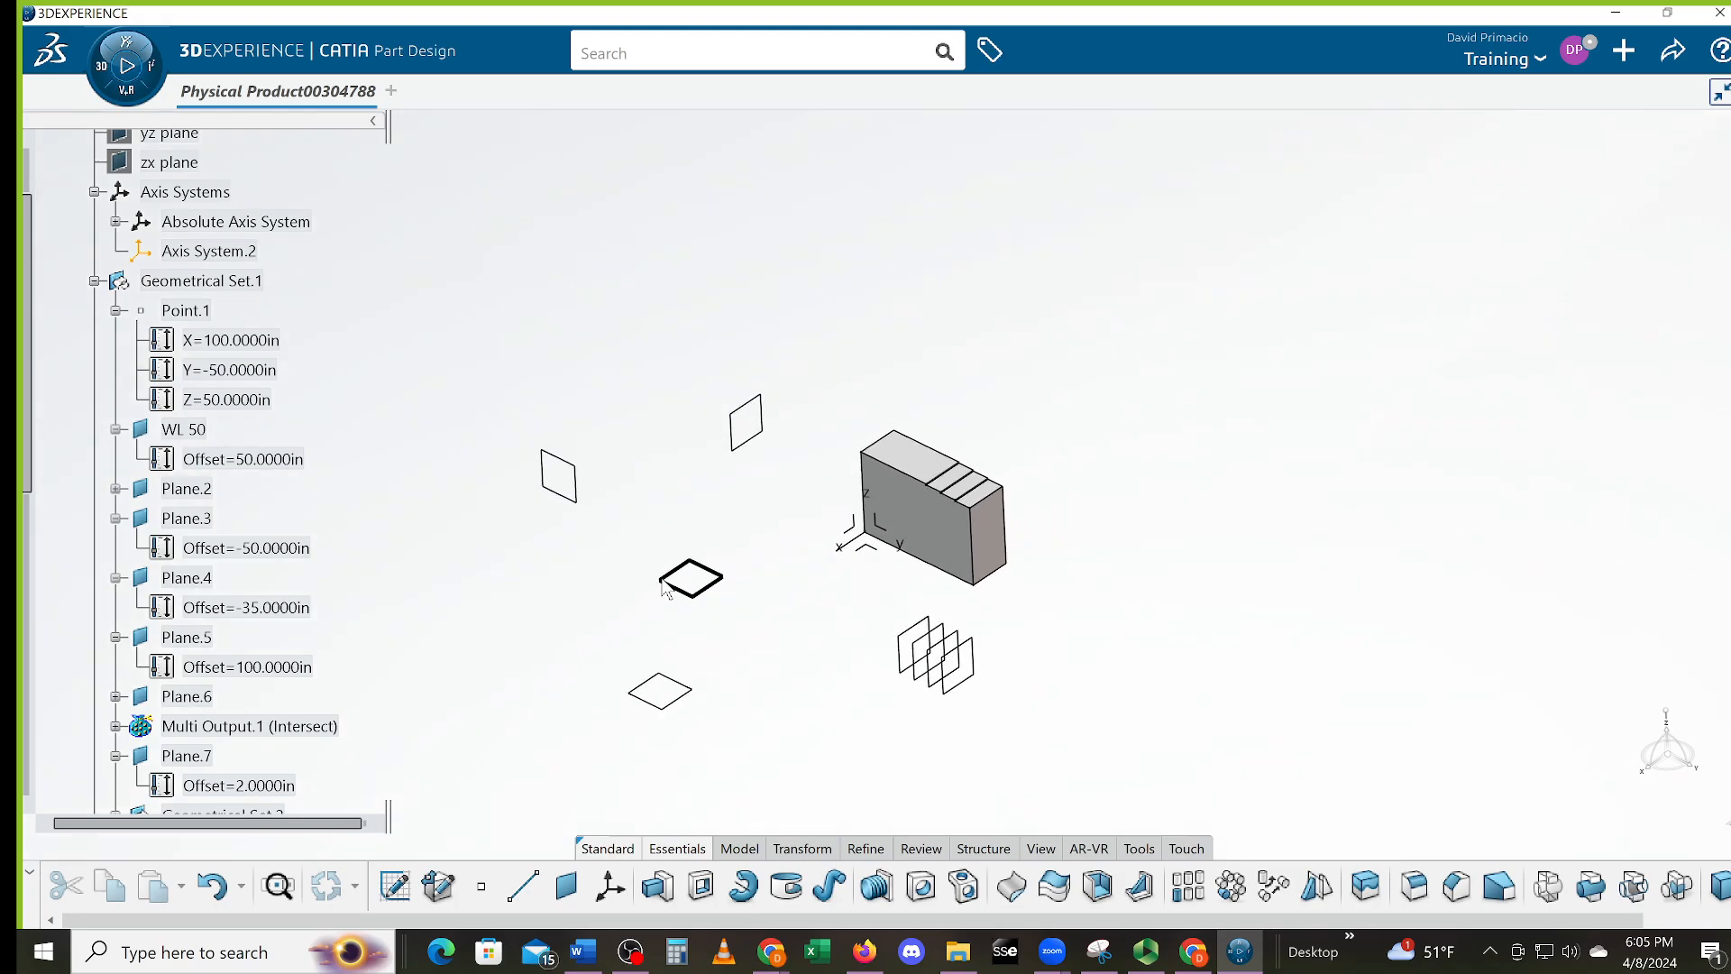
{"action": "middle_click_drag", "start_coordinate": [715, 611], "coordinate": [712, 478]}
{"action": "middle_click_drag", "start_coordinate": [511, 659], "coordinate": [570, 634]}
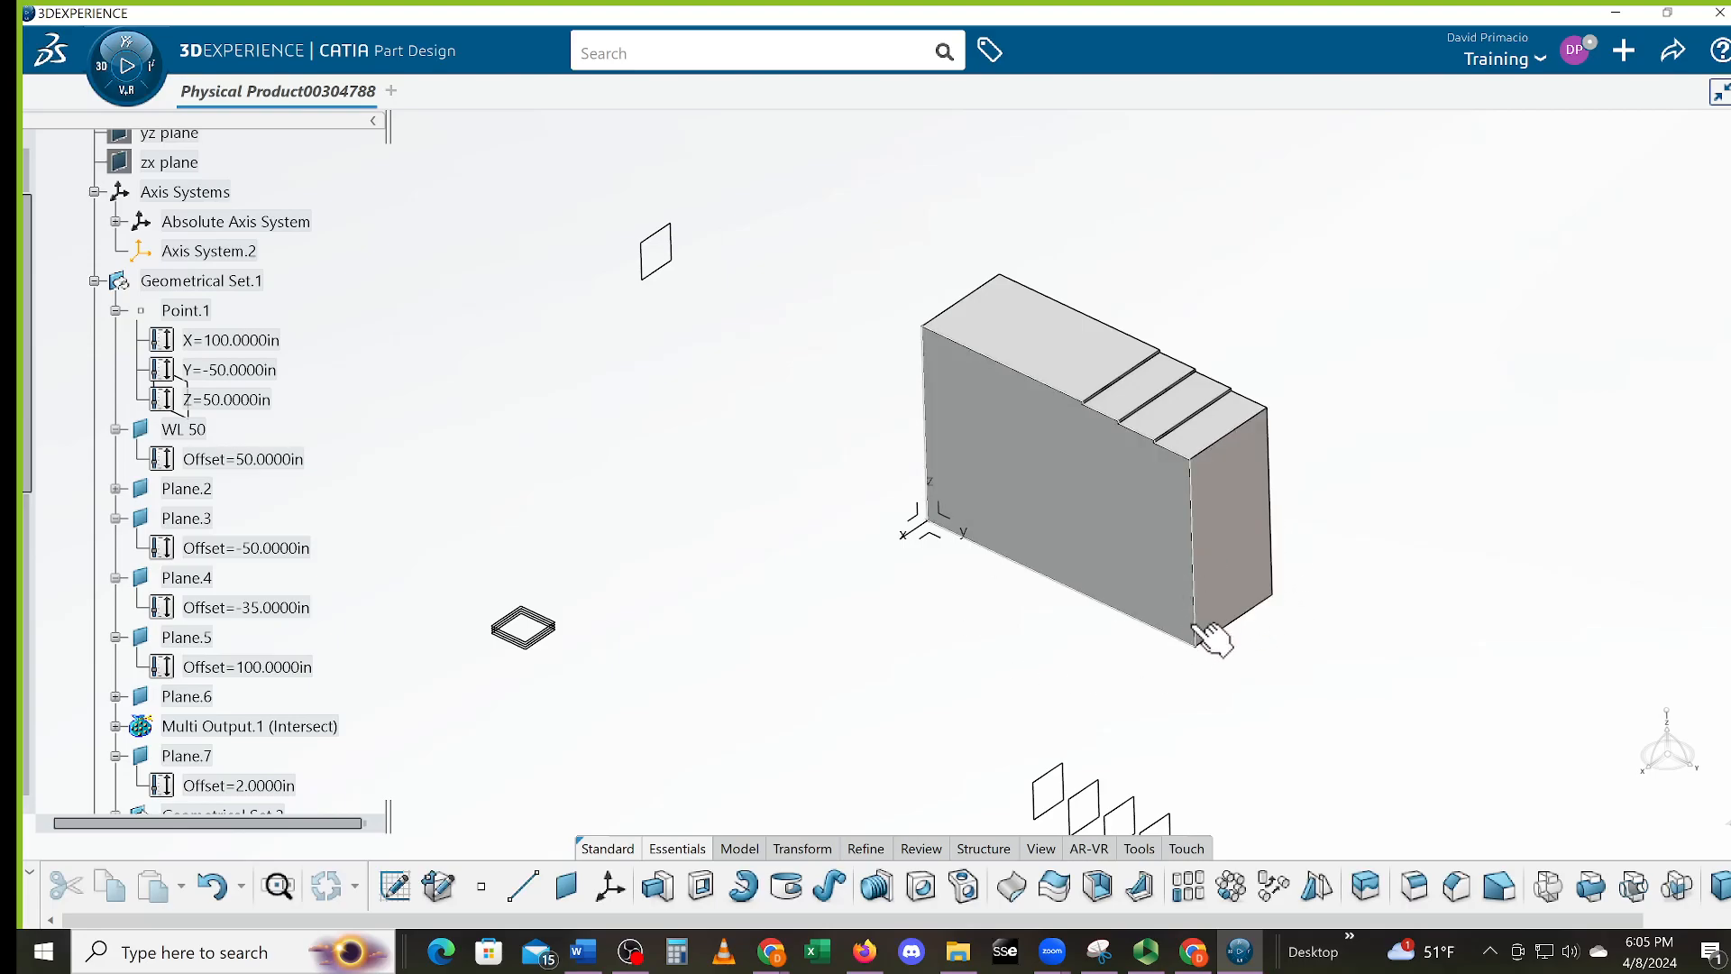
{"action": "middle_click_drag", "start_coordinate": [956, 659], "coordinate": [979, 690]}
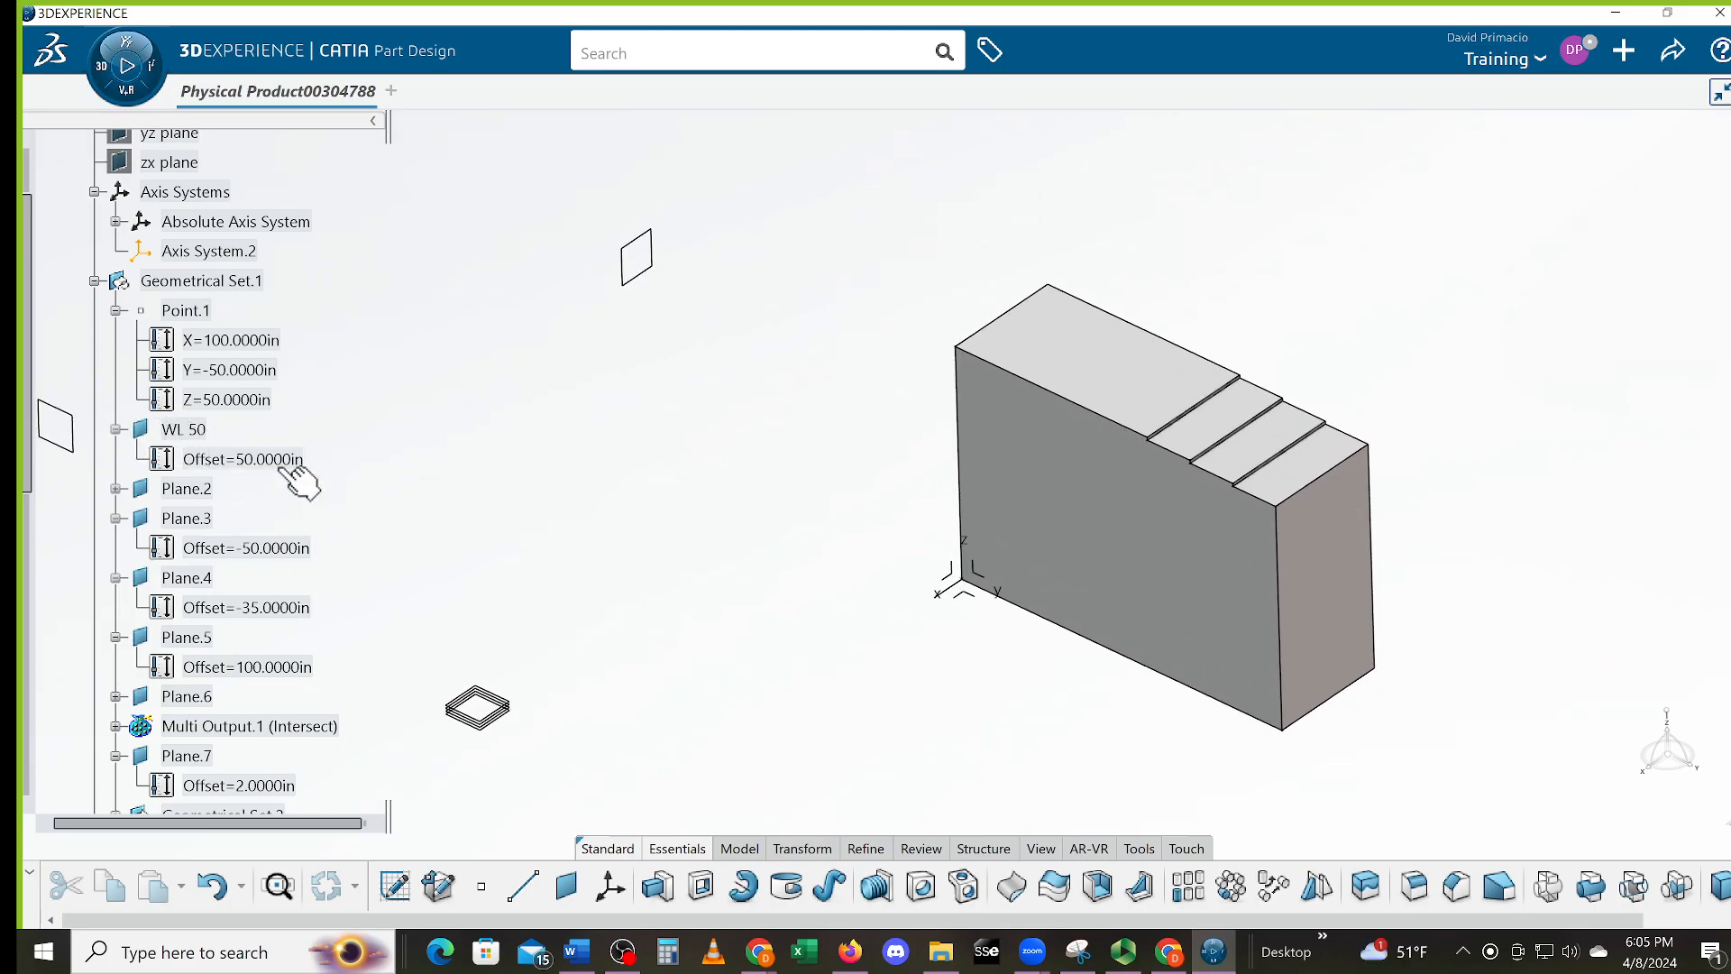
Set the WL 50 plane's offset to 55 in
{"action": "double_click", "coordinate": [208, 462]}
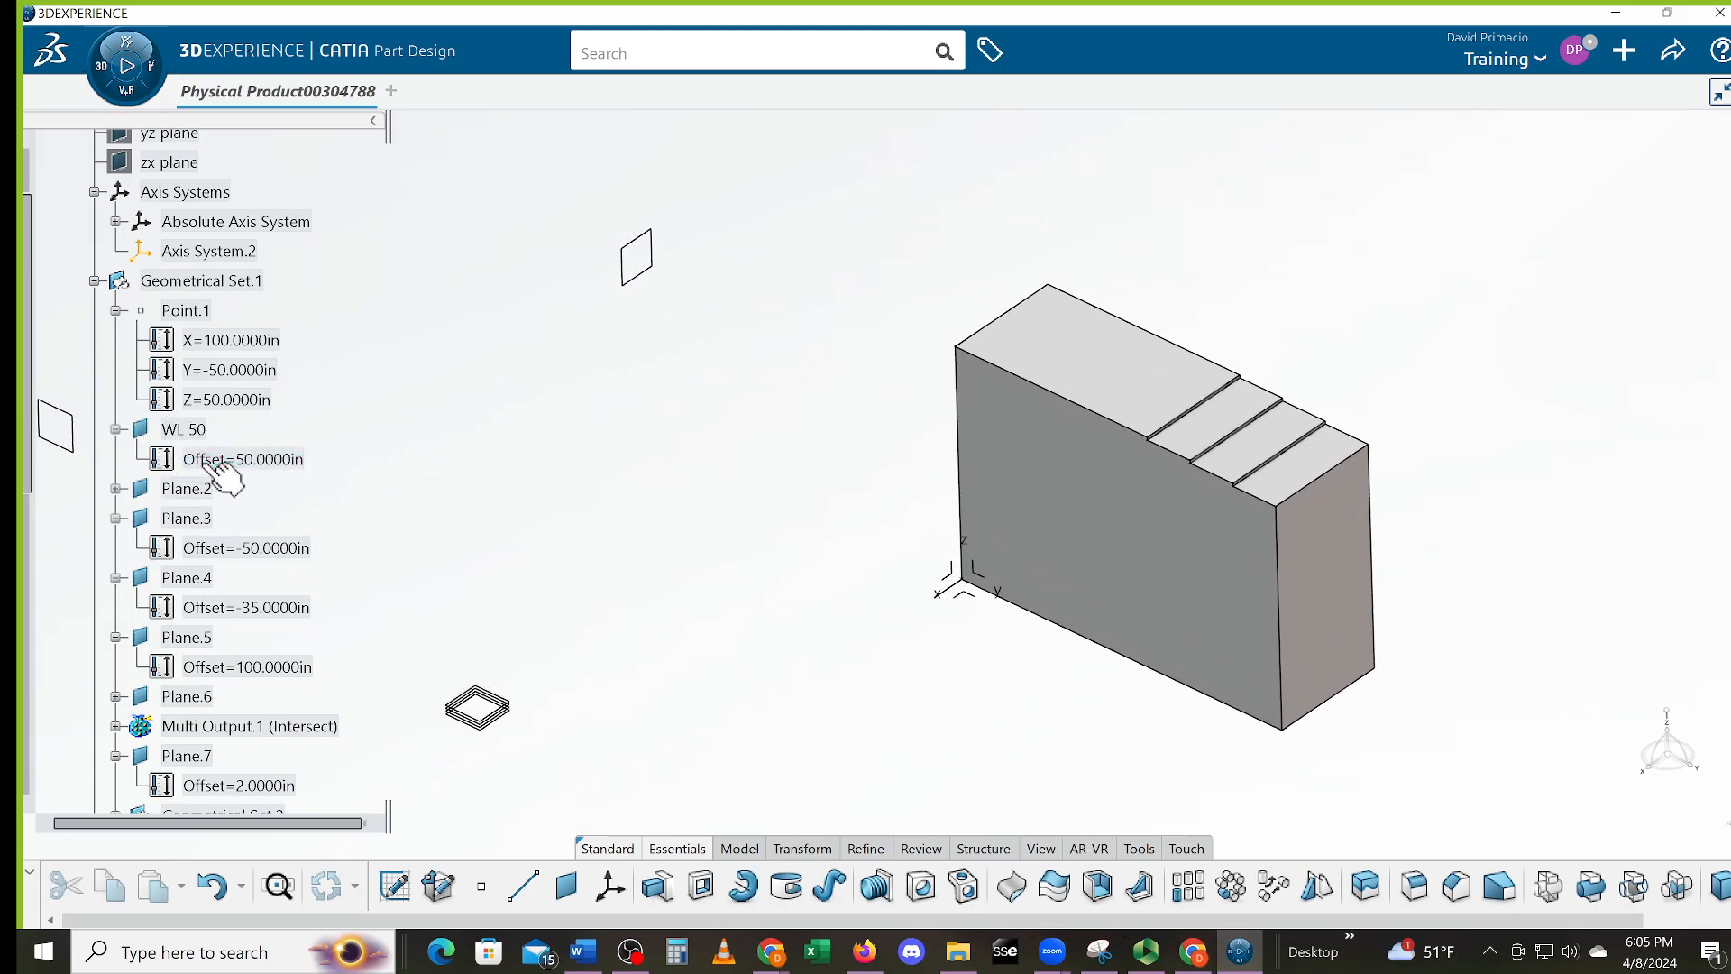
{"action": "type", "text": "55"}
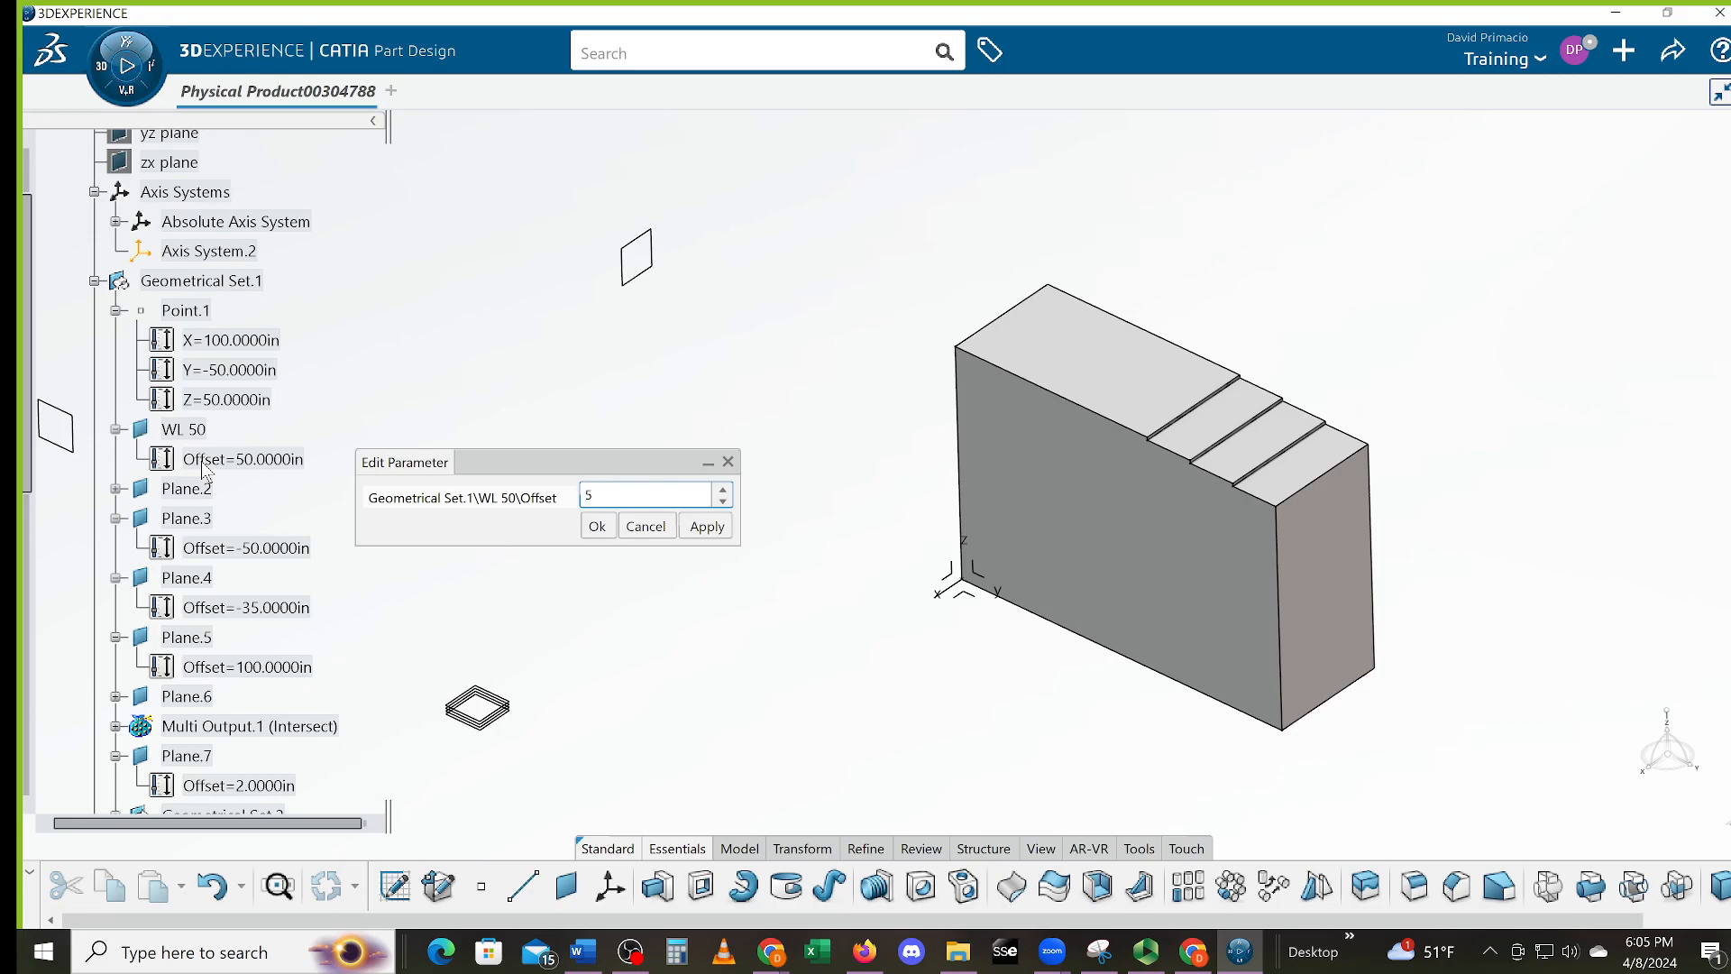
{"action": "key", "text": "Return"}
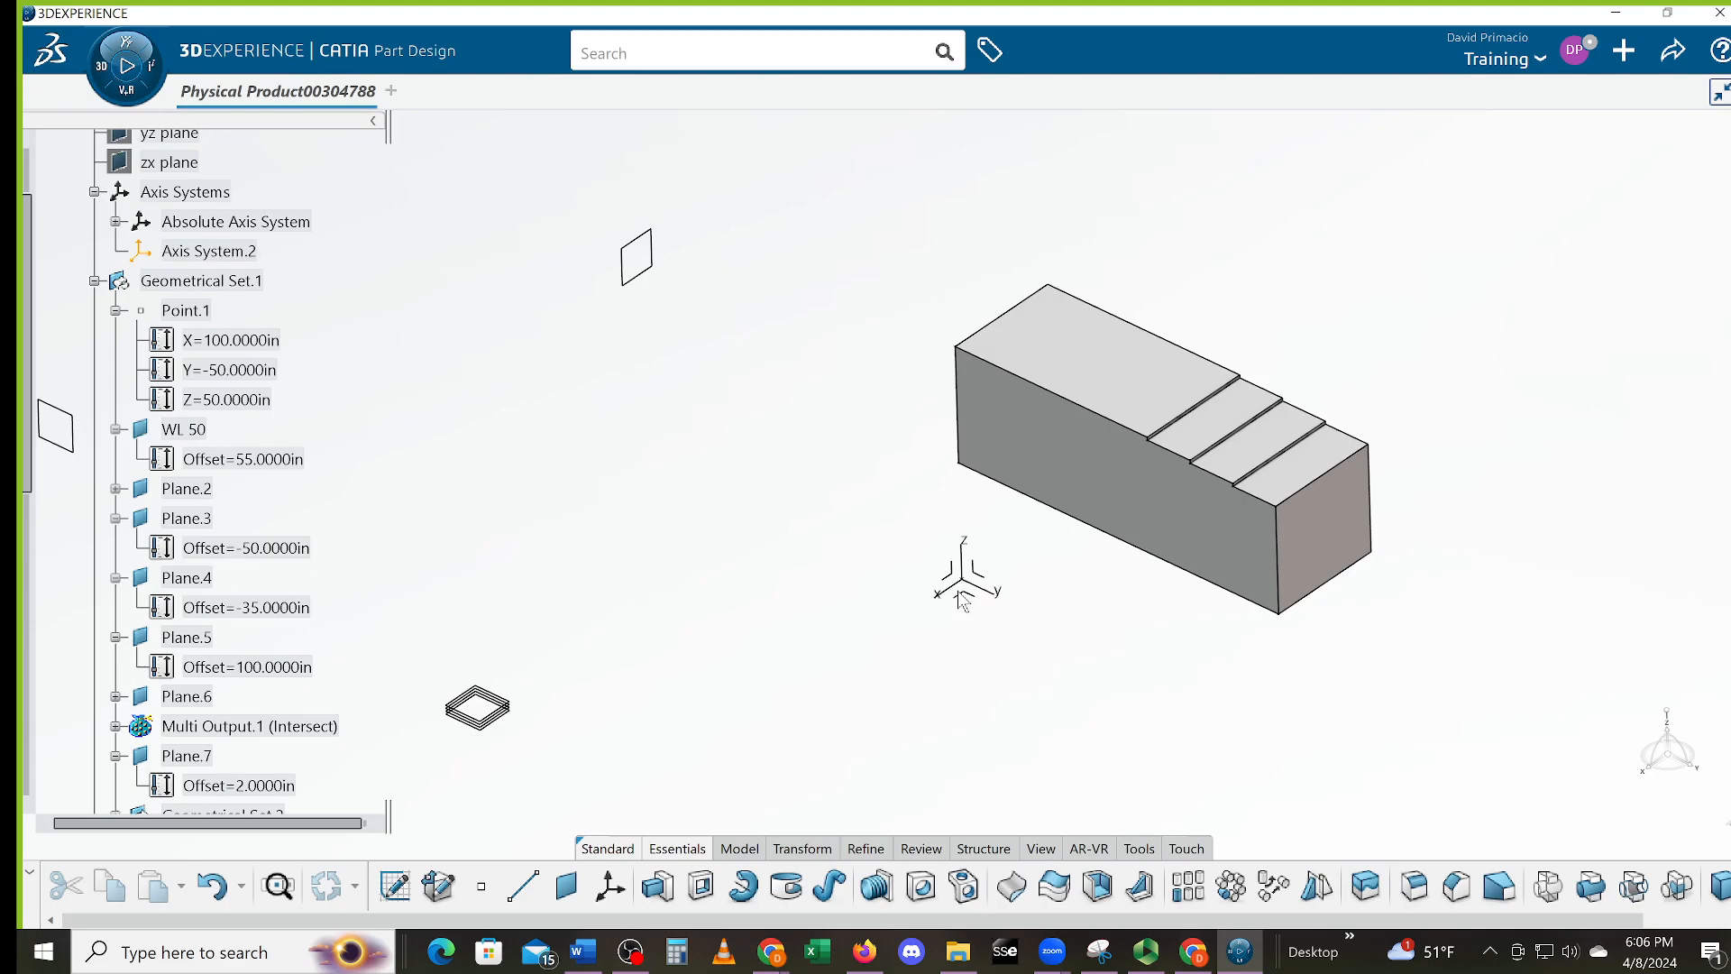
Set Point.1's Z coordinate to 55 in
{"action": "double_click", "coordinate": [241, 405]}
{"action": "type", "text": "55"}
{"action": "key", "text": "Return"}
{"action": "middle_click_drag", "start_coordinate": [1070, 596], "coordinate": [1053, 644]}
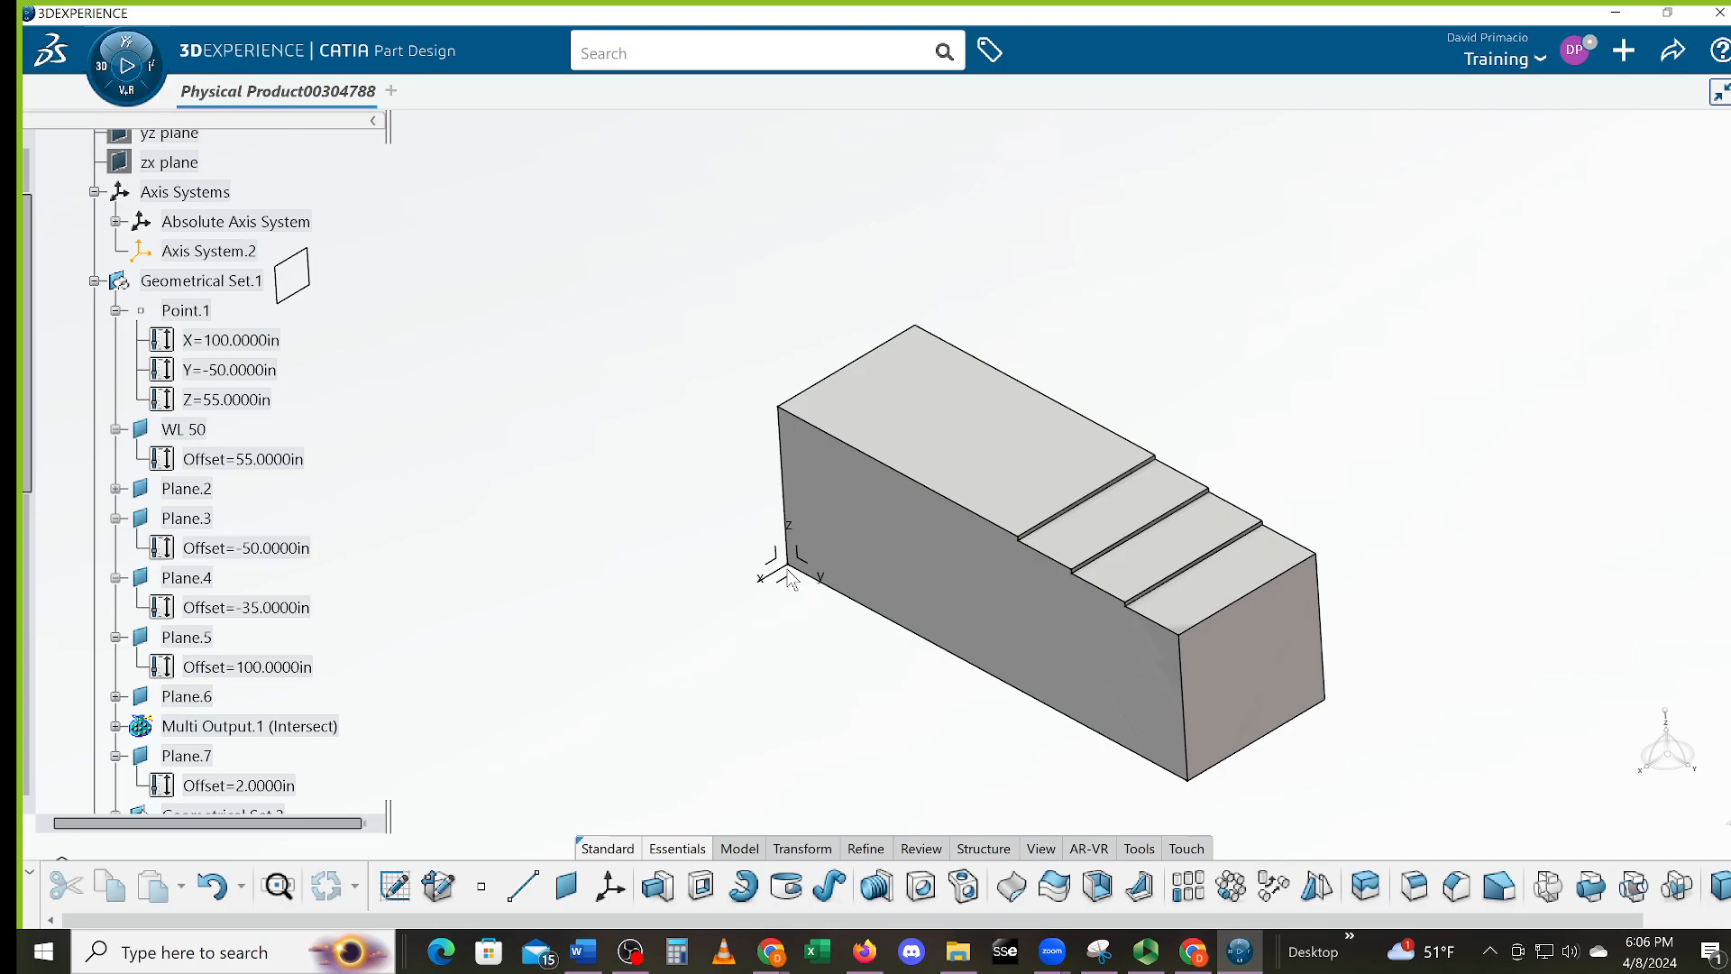
Pan and recentre the view on the stepped block
{"action": "middle_click_drag", "start_coordinate": [913, 616], "coordinate": [799, 588]}
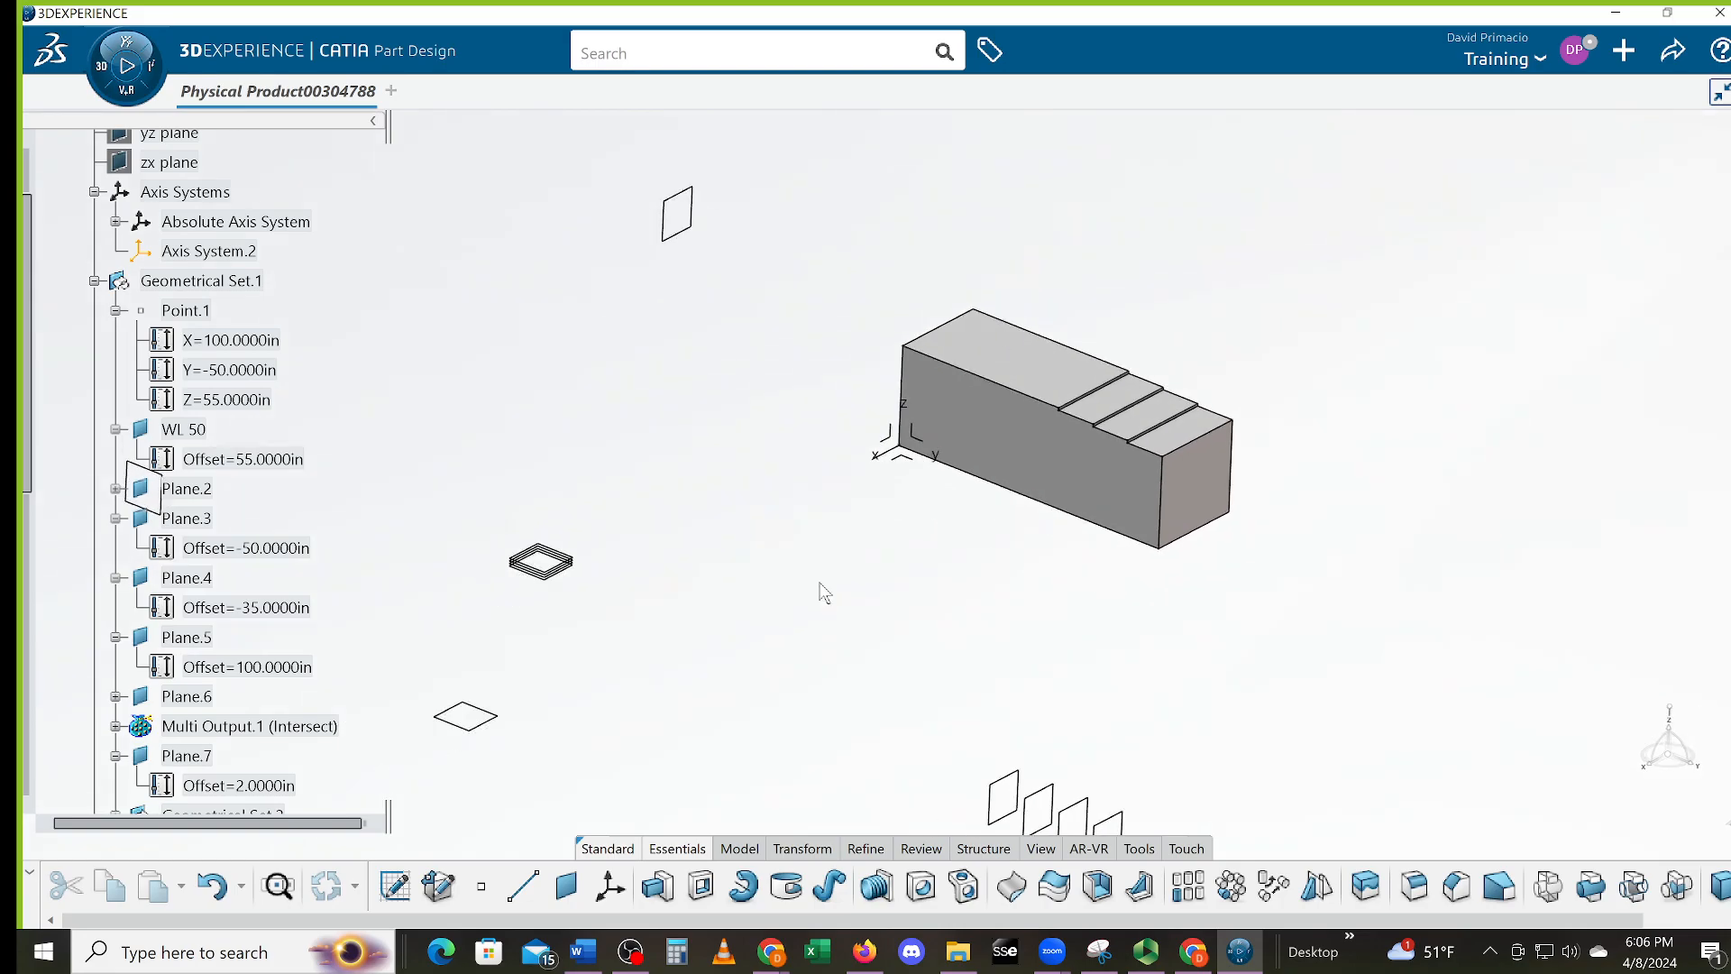
{"action": "middle_click_drag", "start_coordinate": [956, 595], "coordinate": [852, 656]}
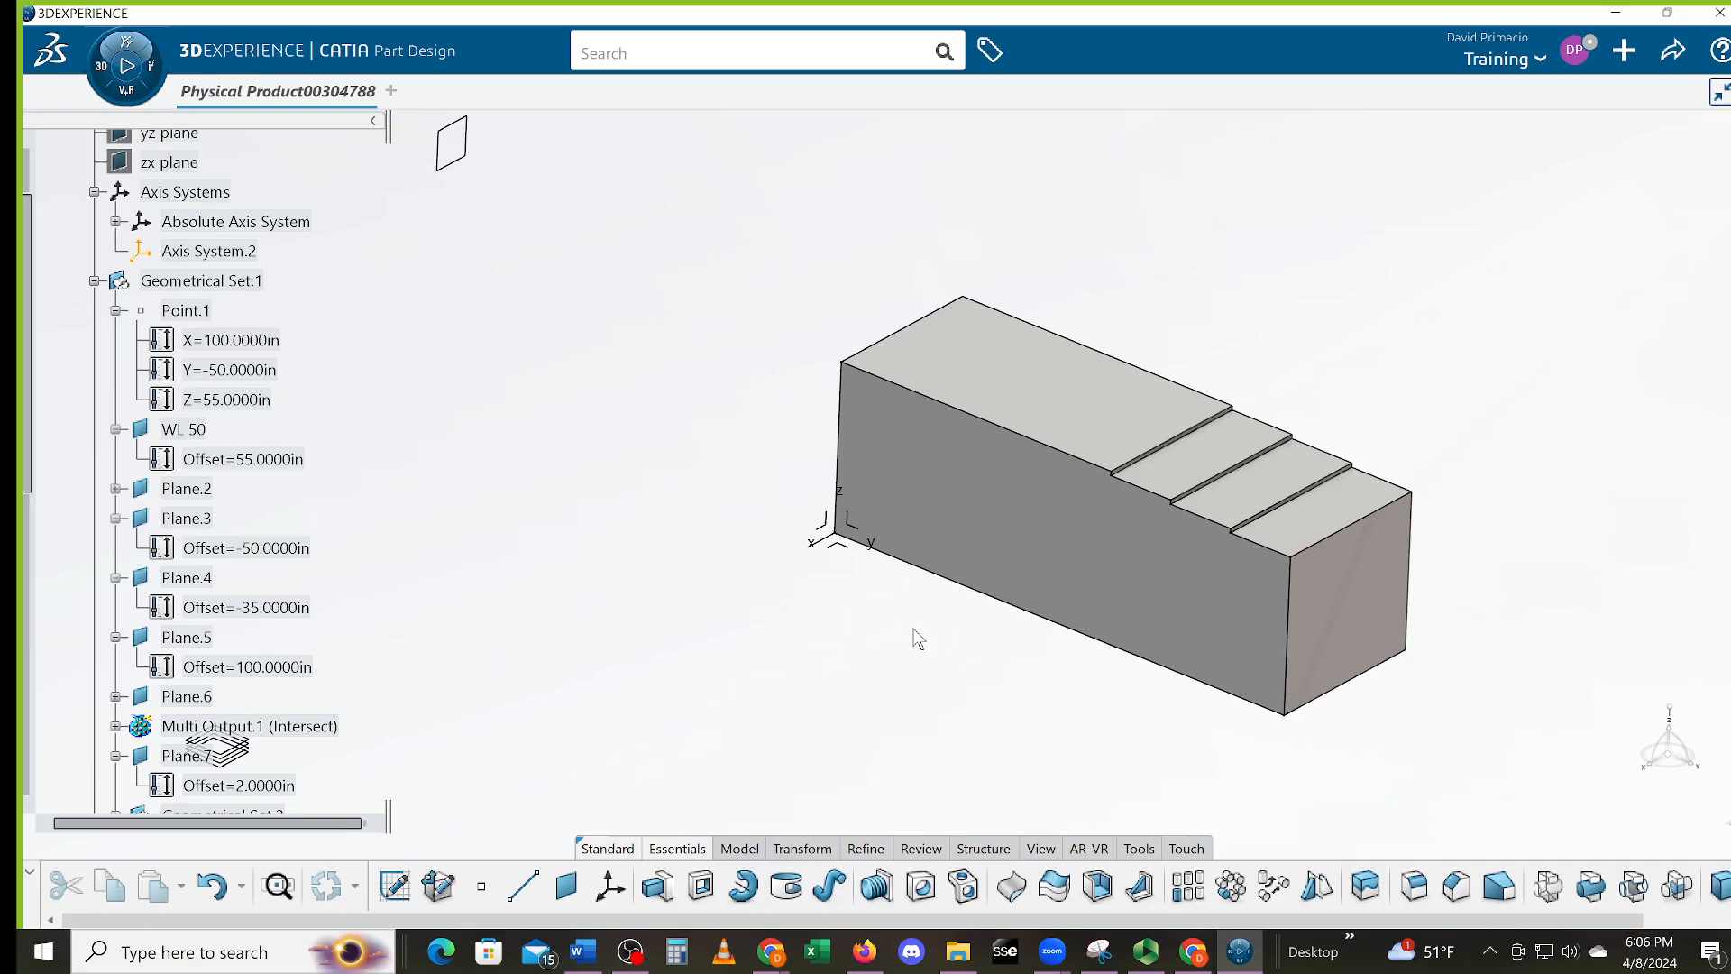
{"action": "middle_click_drag", "start_coordinate": [919, 622], "coordinate": [943, 668]}
{"action": "middle_click_drag", "start_coordinate": [793, 788], "coordinate": [824, 652]}
{"action": "middle_click", "coordinate": [887, 646]}
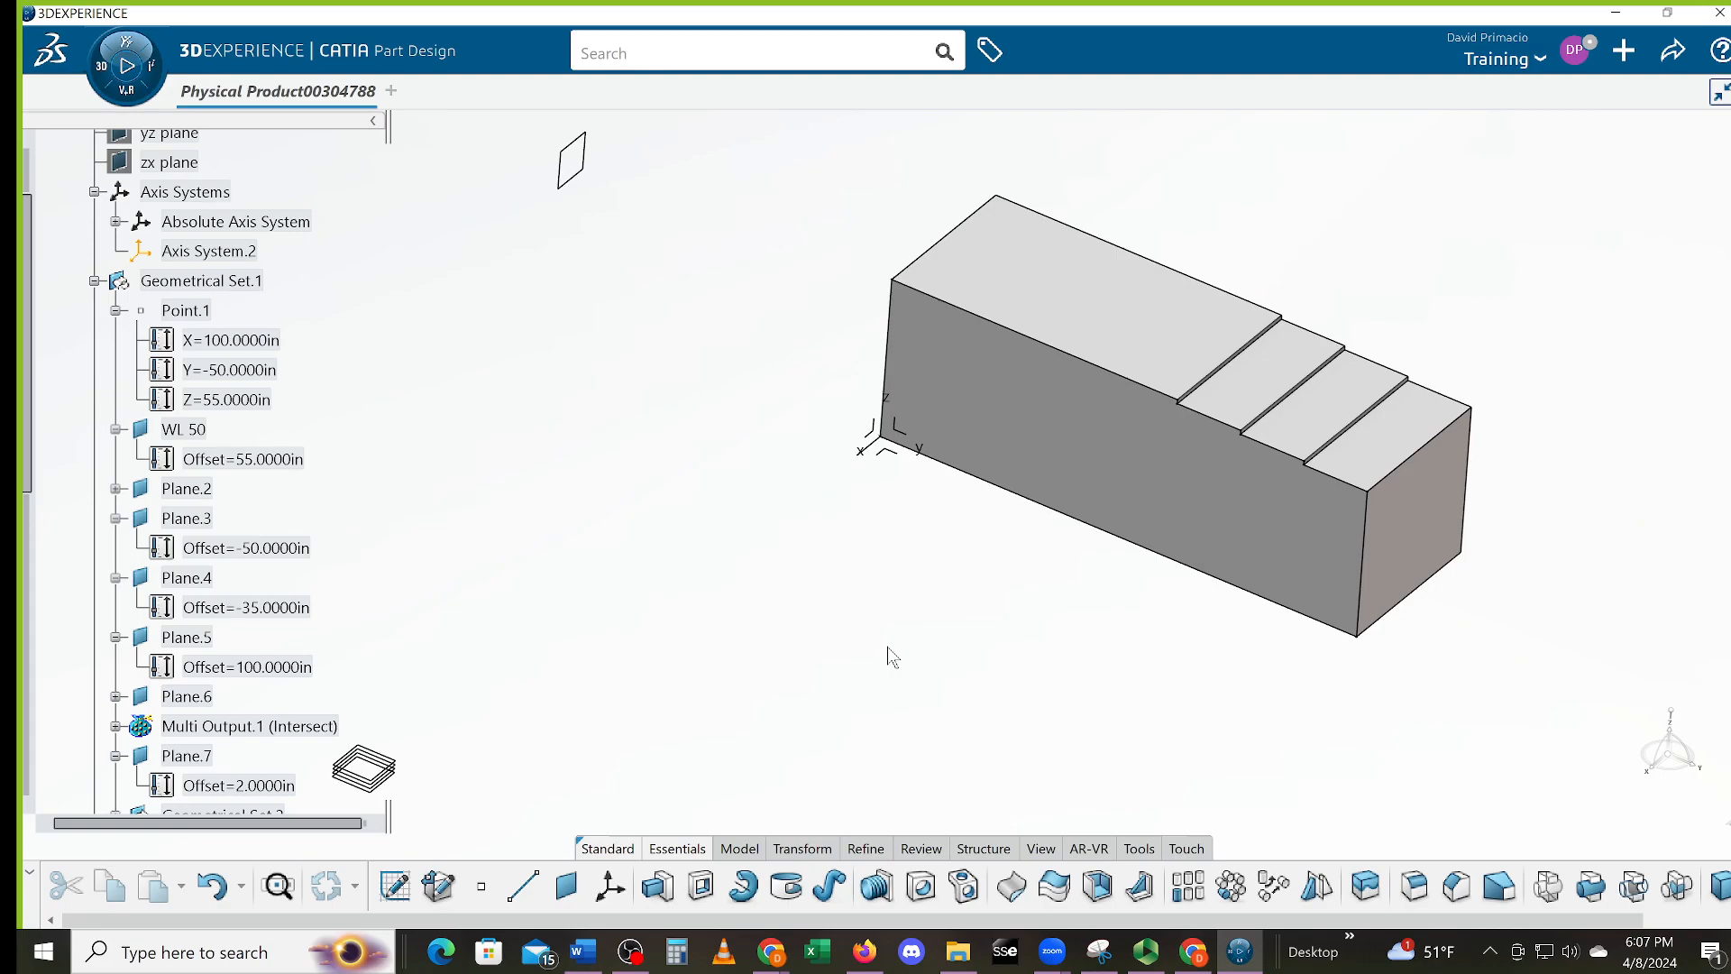
{"action": "middle_click_drag", "start_coordinate": [884, 686], "coordinate": [897, 715]}
{"action": "middle_click_drag", "start_coordinate": [855, 555], "coordinate": [719, 621]}
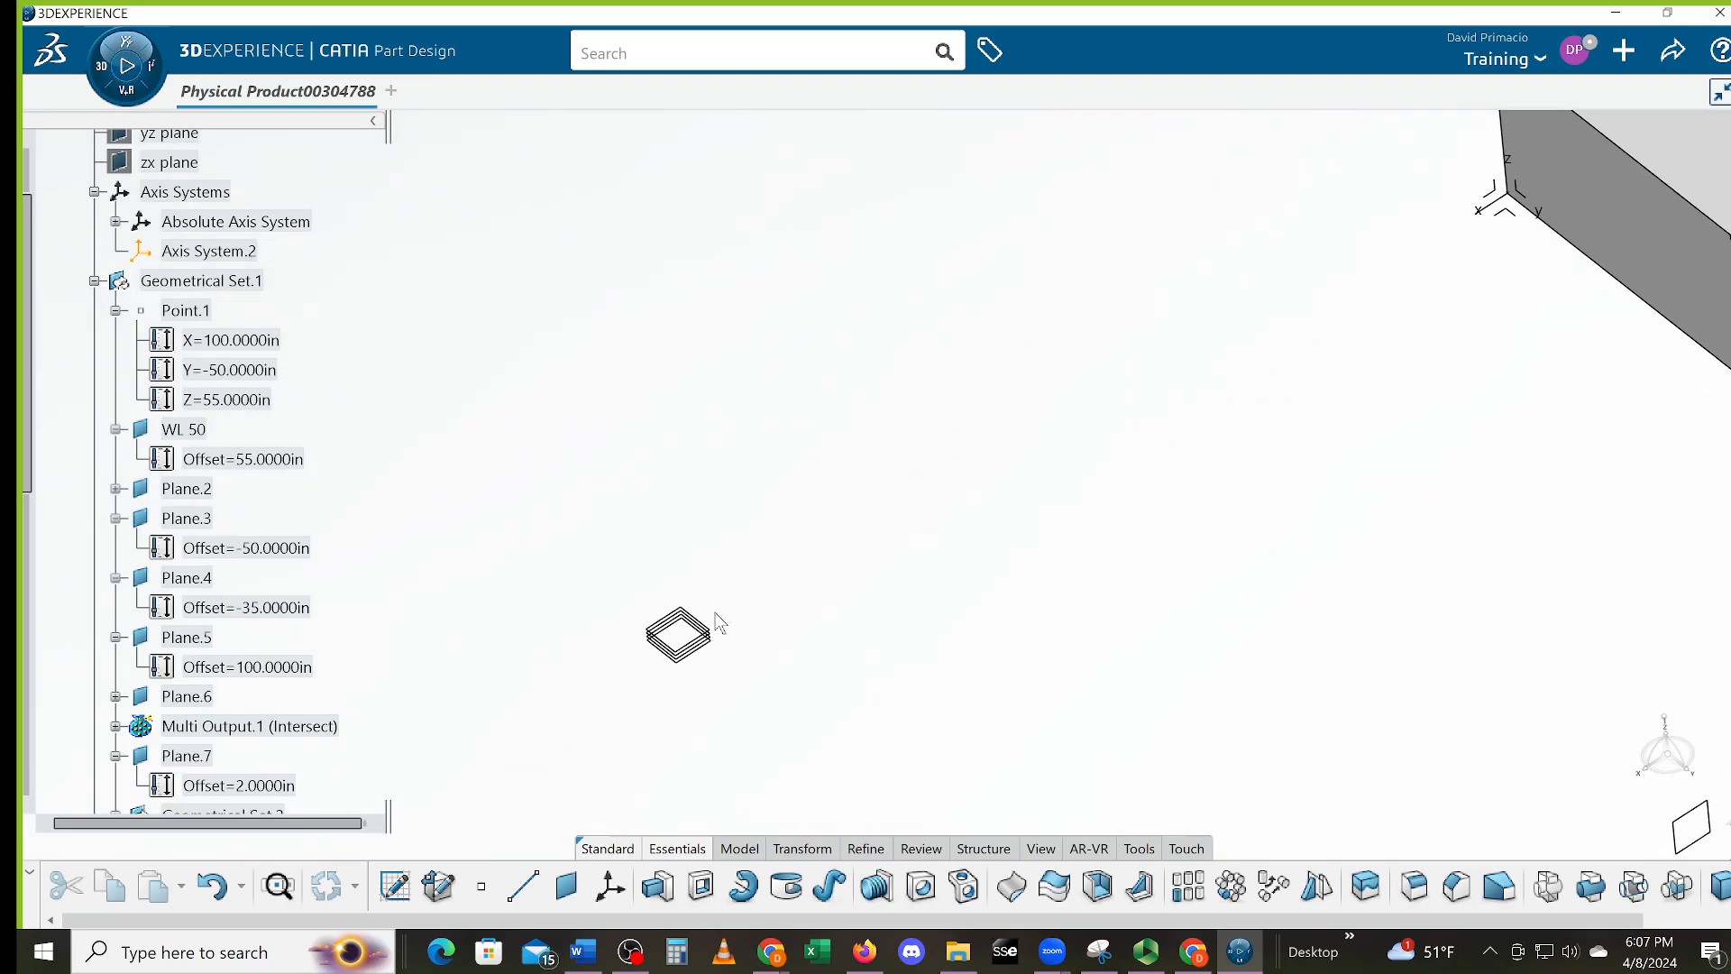
{"action": "middle_click", "coordinate": [1587, 207]}
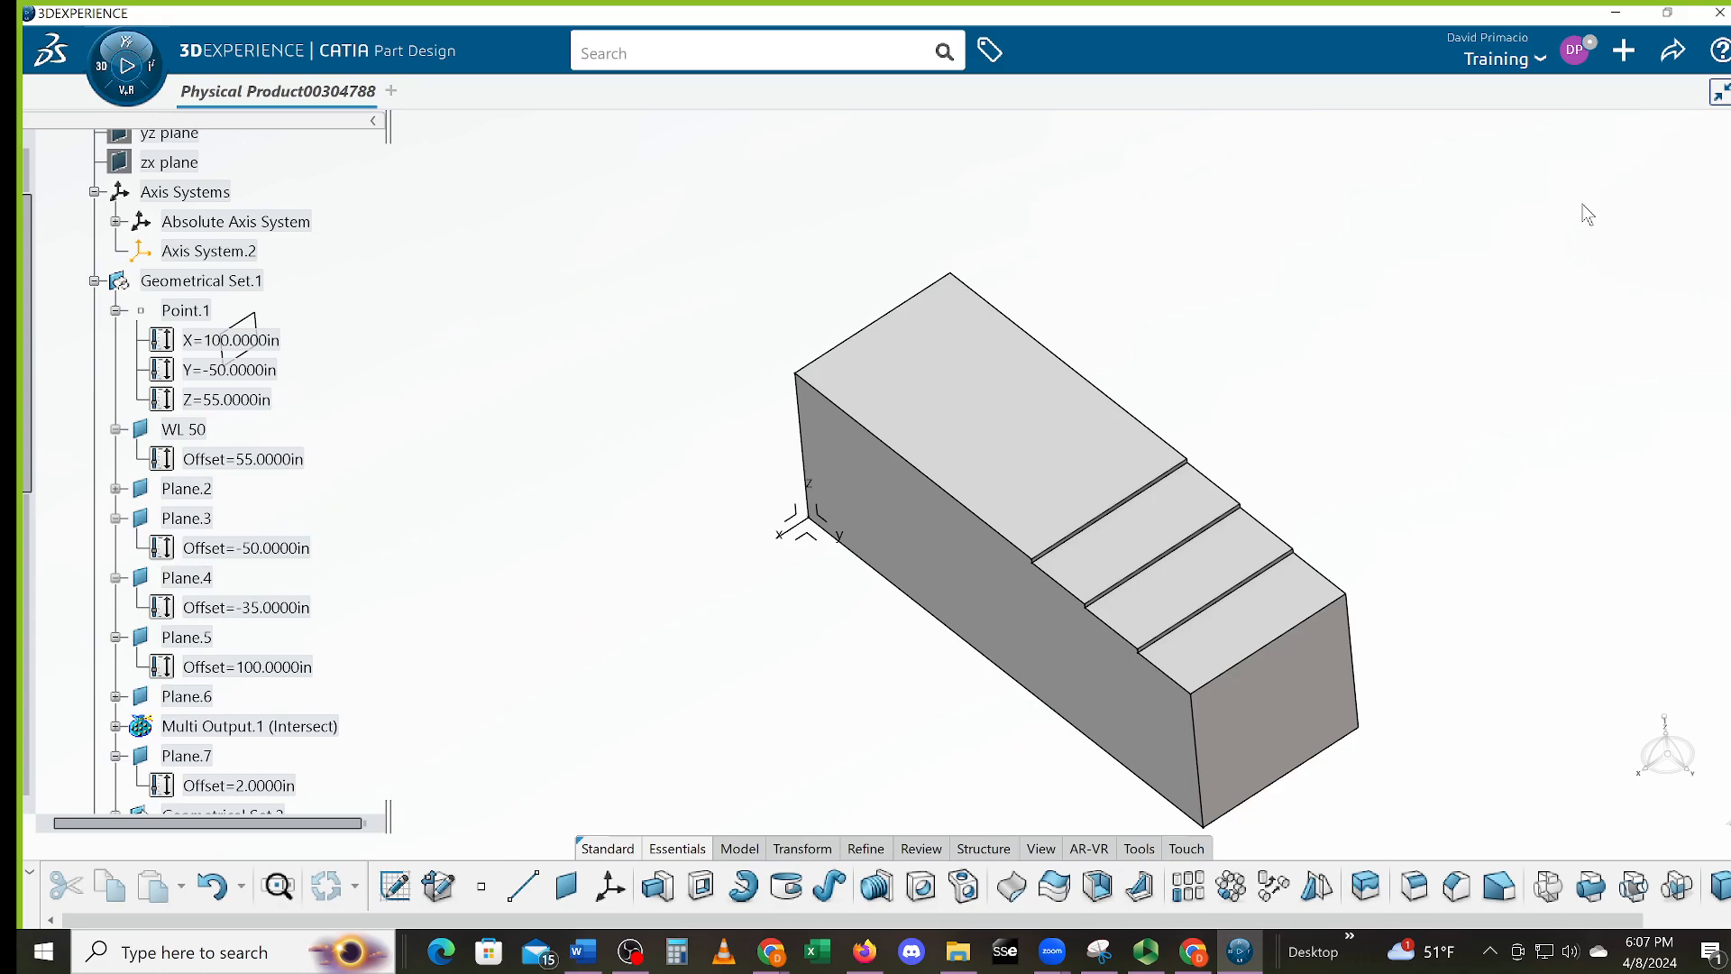
Orbit the block to a steeper isometric view and zoom in on its stepped end
{"action": "middle_click_drag", "start_coordinate": [836, 676], "coordinate": [899, 733]}
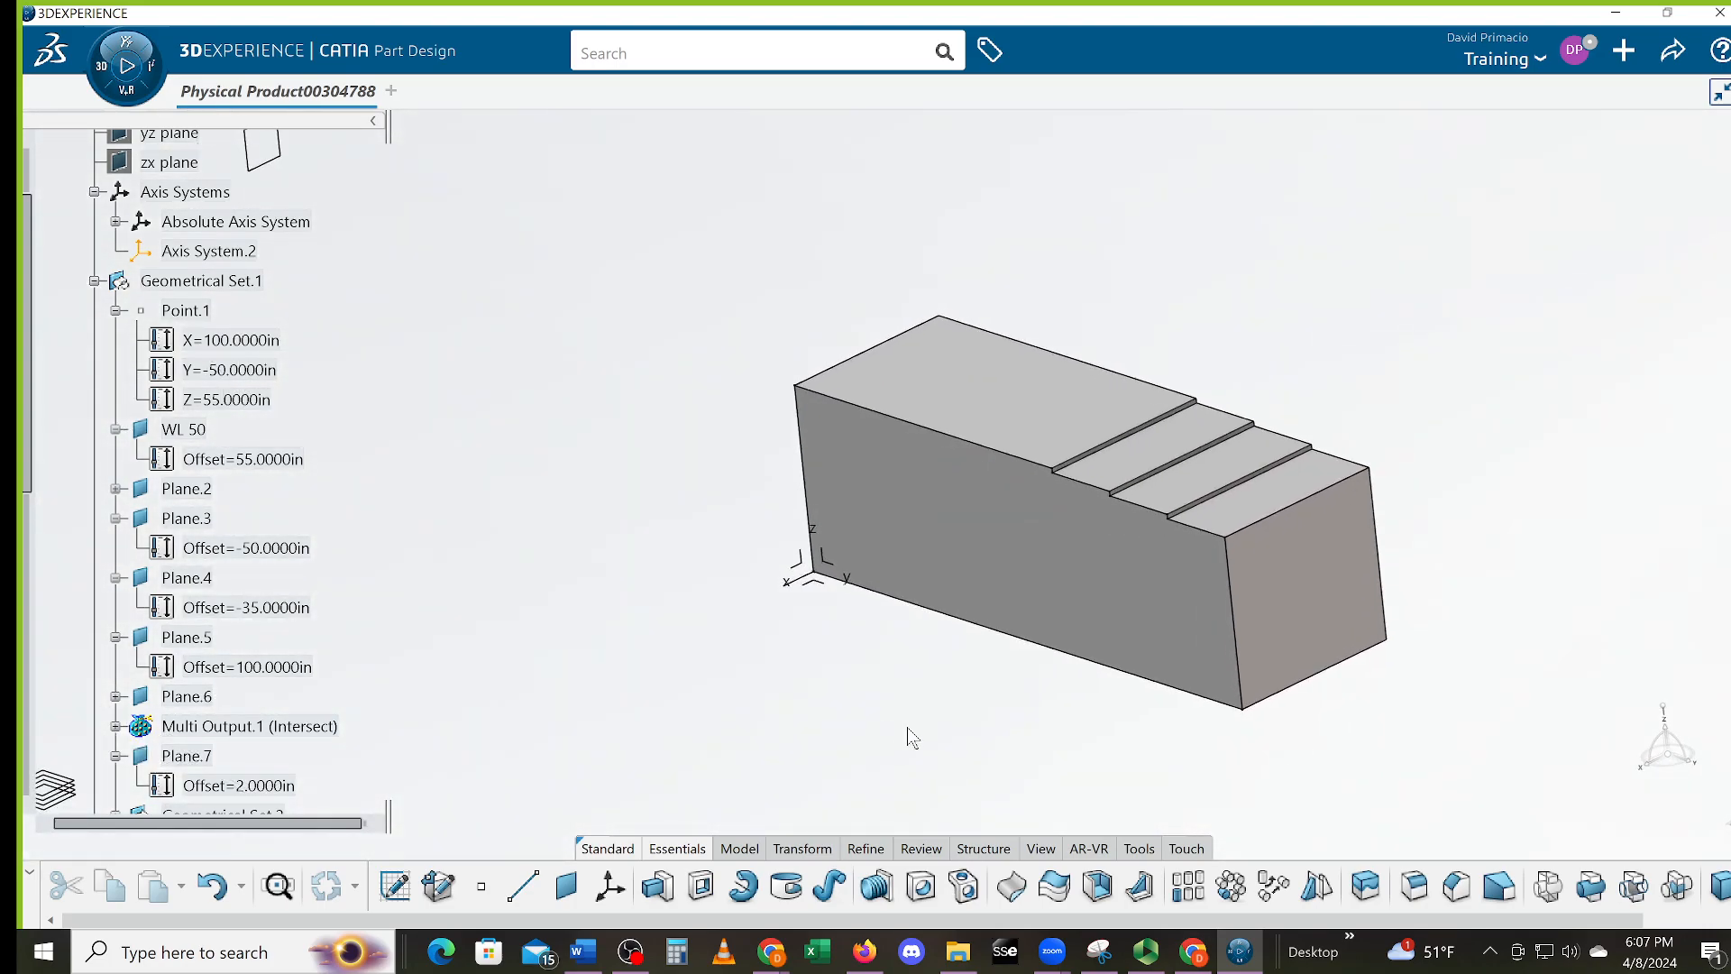
{"action": "middle_click_drag", "start_coordinate": [1150, 741], "coordinate": [783, 599]}
{"action": "middle_click", "coordinate": [783, 600]}
{"action": "middle_click_drag", "start_coordinate": [1070, 428], "coordinate": [793, 564]}
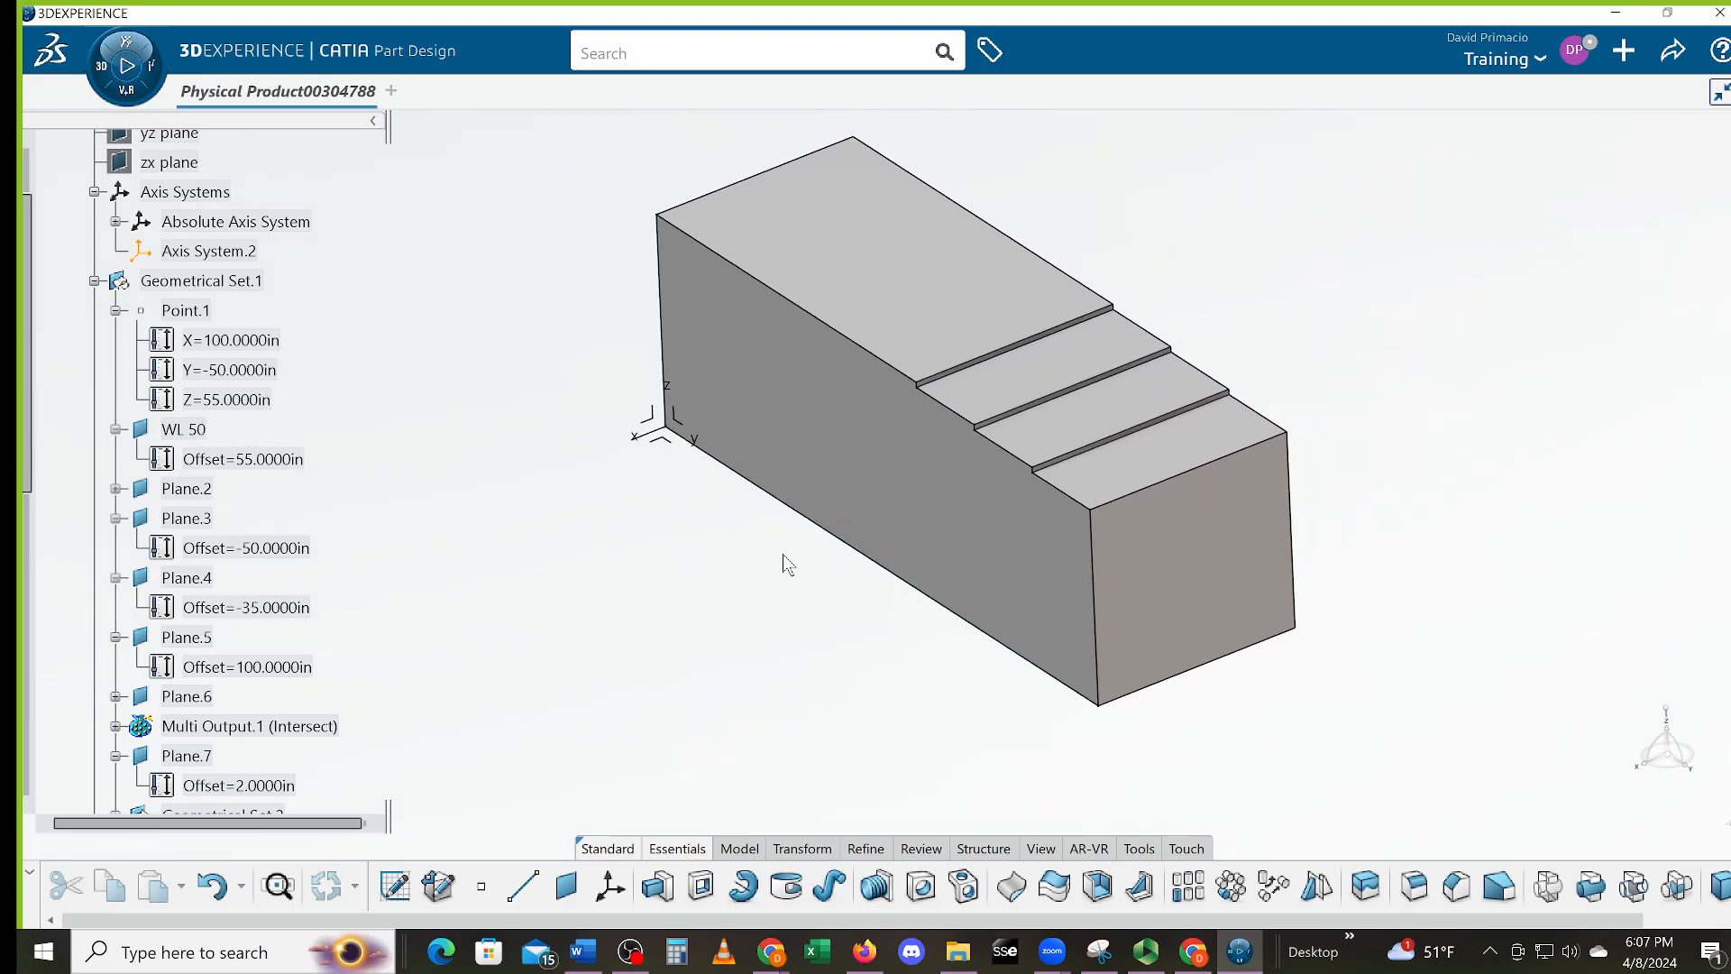
{"action": "mouse_move", "coordinate": [1371, 670]}
{"action": "middle_mouse_down"}
{"action": "mouse_move", "coordinate": [1372, 699]}
{"action": "mouse_move", "coordinate": [1367, 665]}
{"action": "middle_mouse_up"}
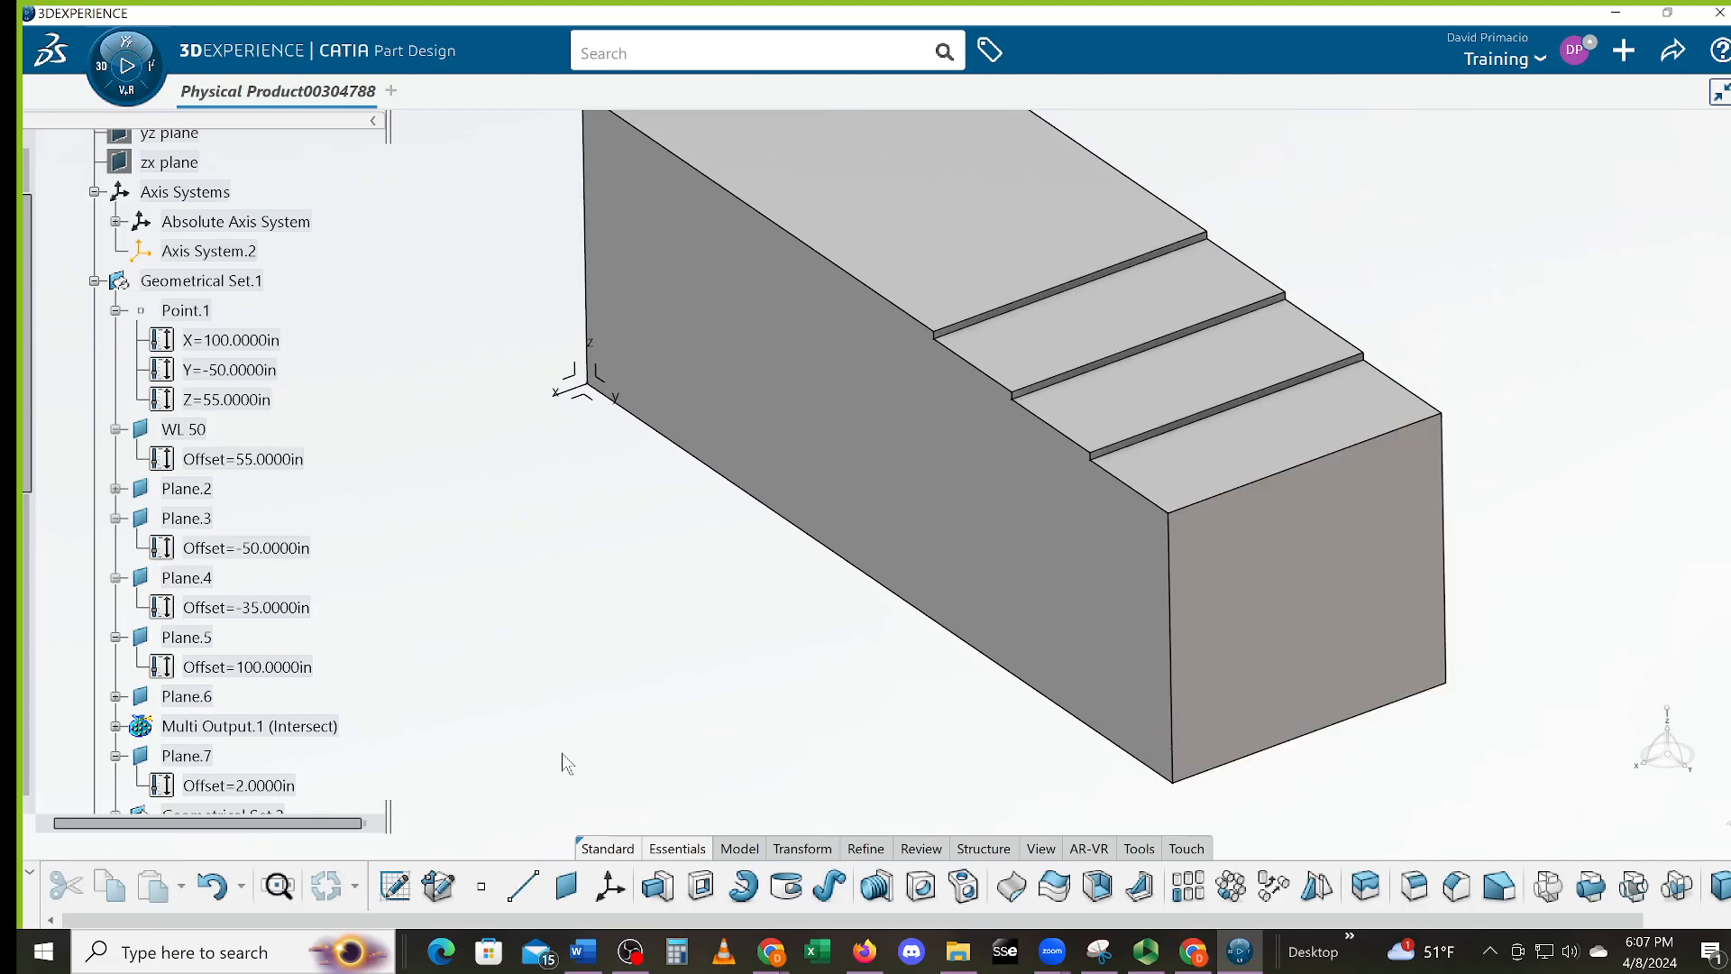
{"action": "middle_click_drag", "start_coordinate": [744, 644], "coordinate": [741, 671]}
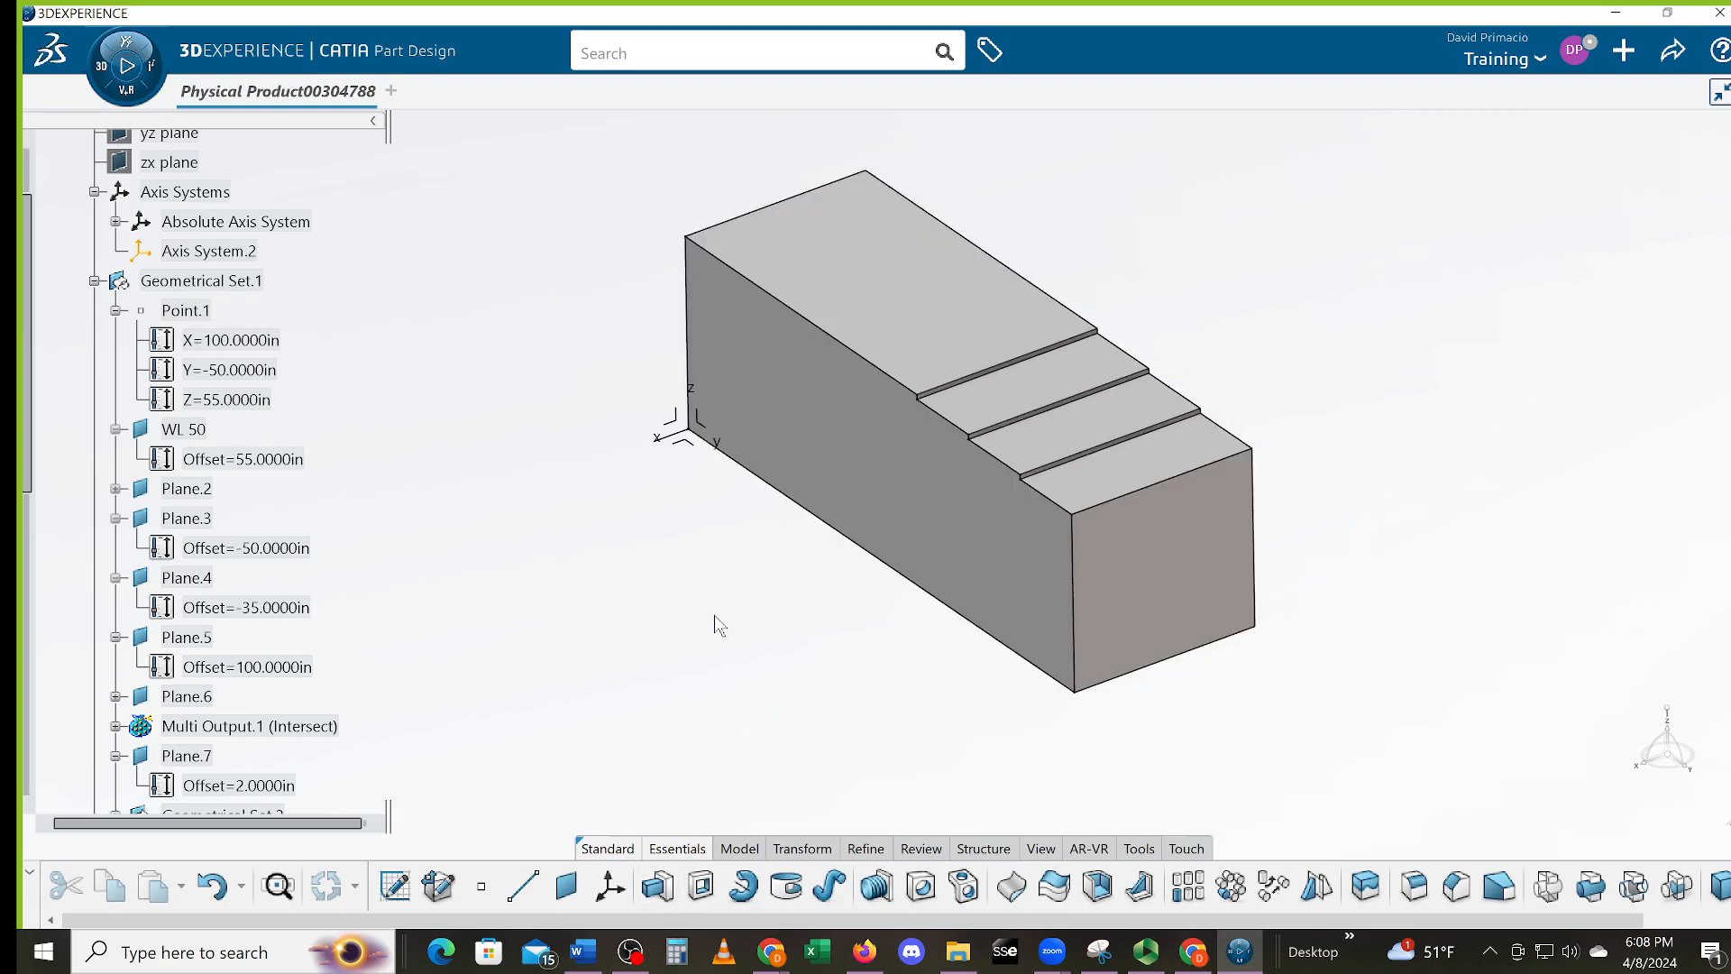
{"action": "middle_click_drag", "start_coordinate": [743, 637], "coordinate": [756, 678]}
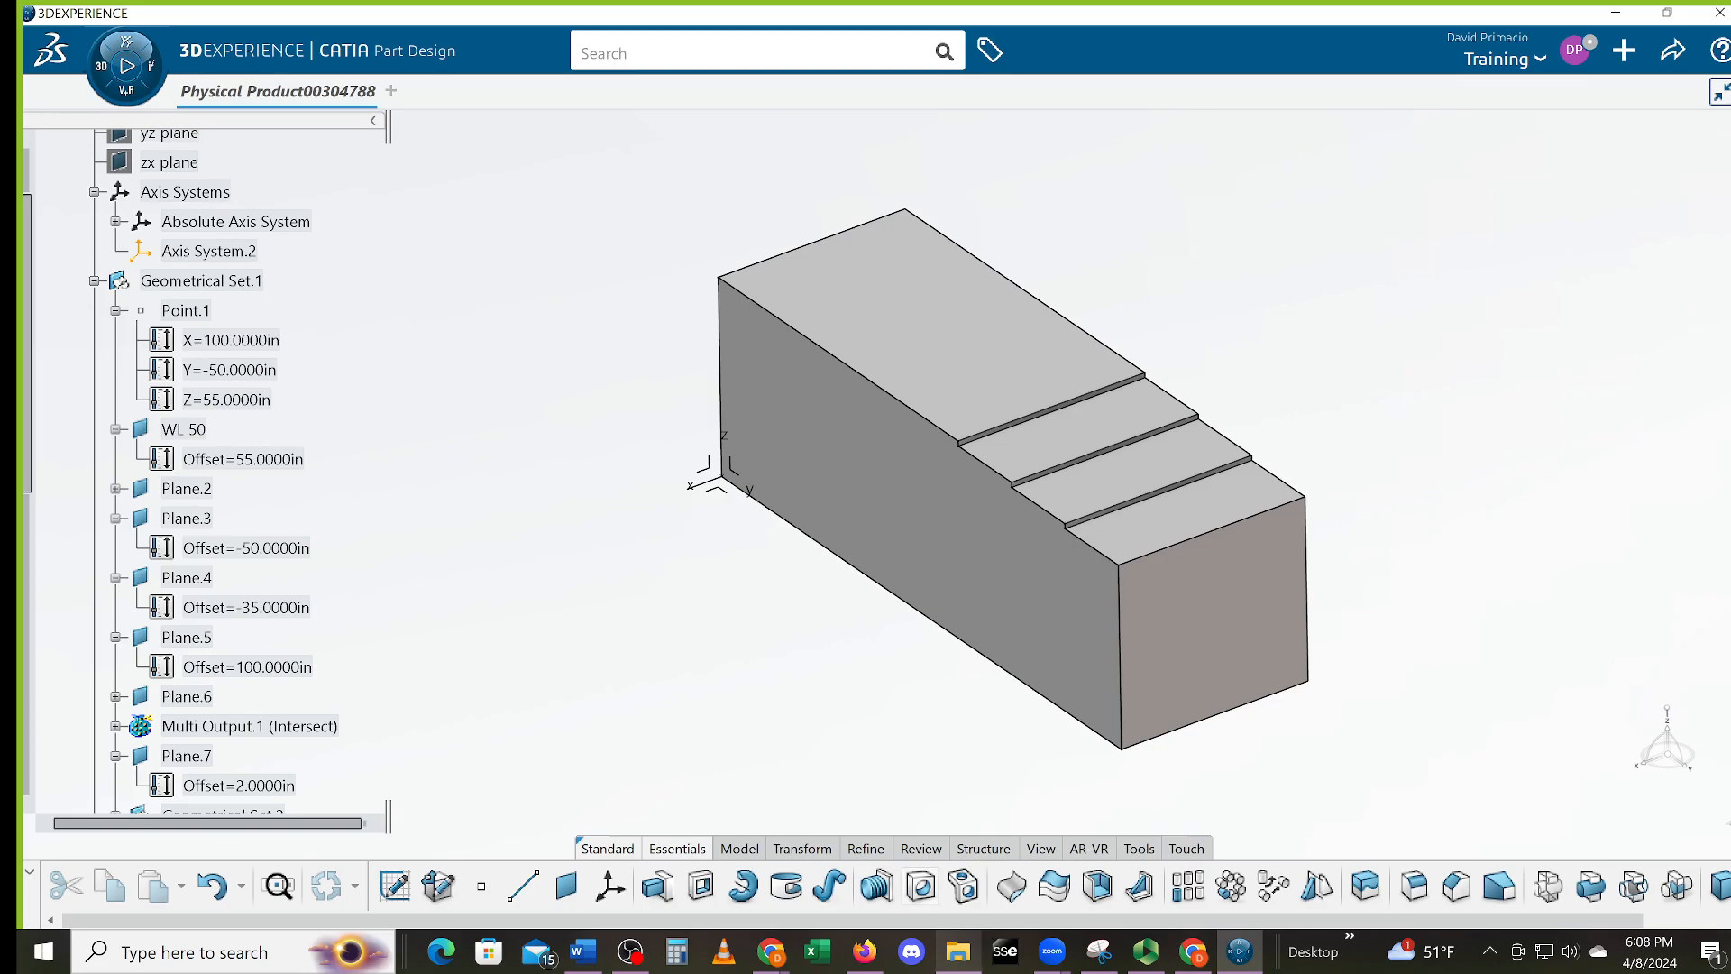
Dismiss the media error, view the Canvas assignment and Modules pages, then return to Word
{"action": "left_click", "coordinate": [864, 952]}
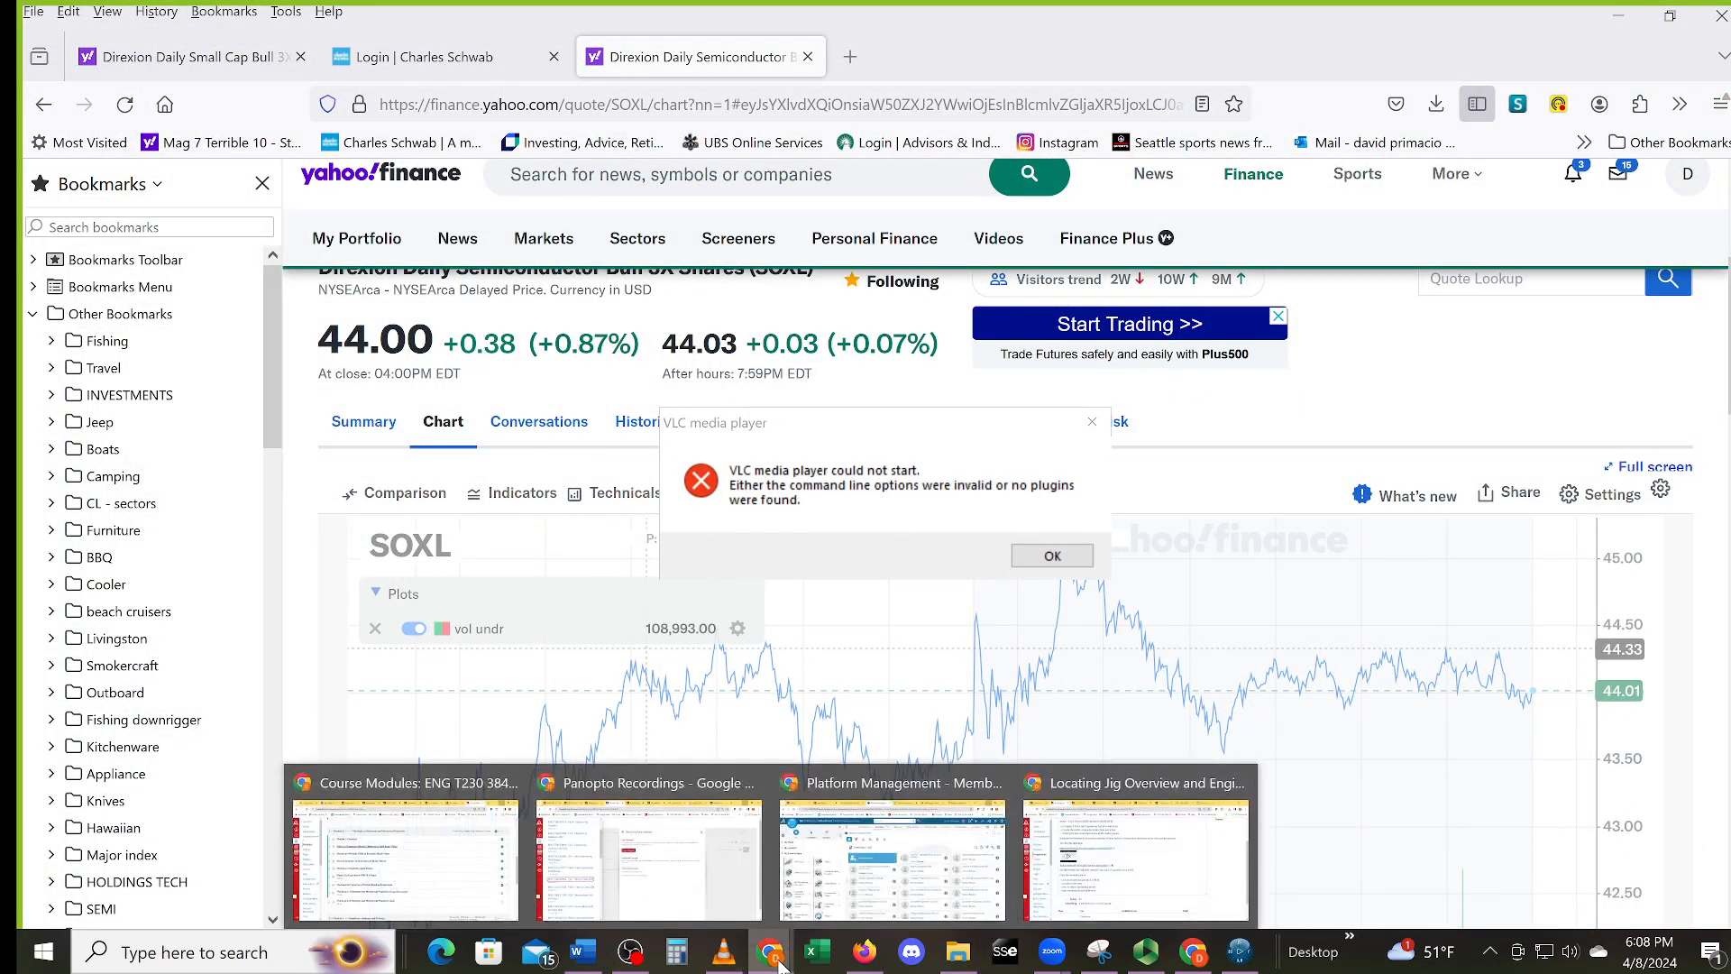
{"action": "left_click", "coordinate": [1084, 555]}
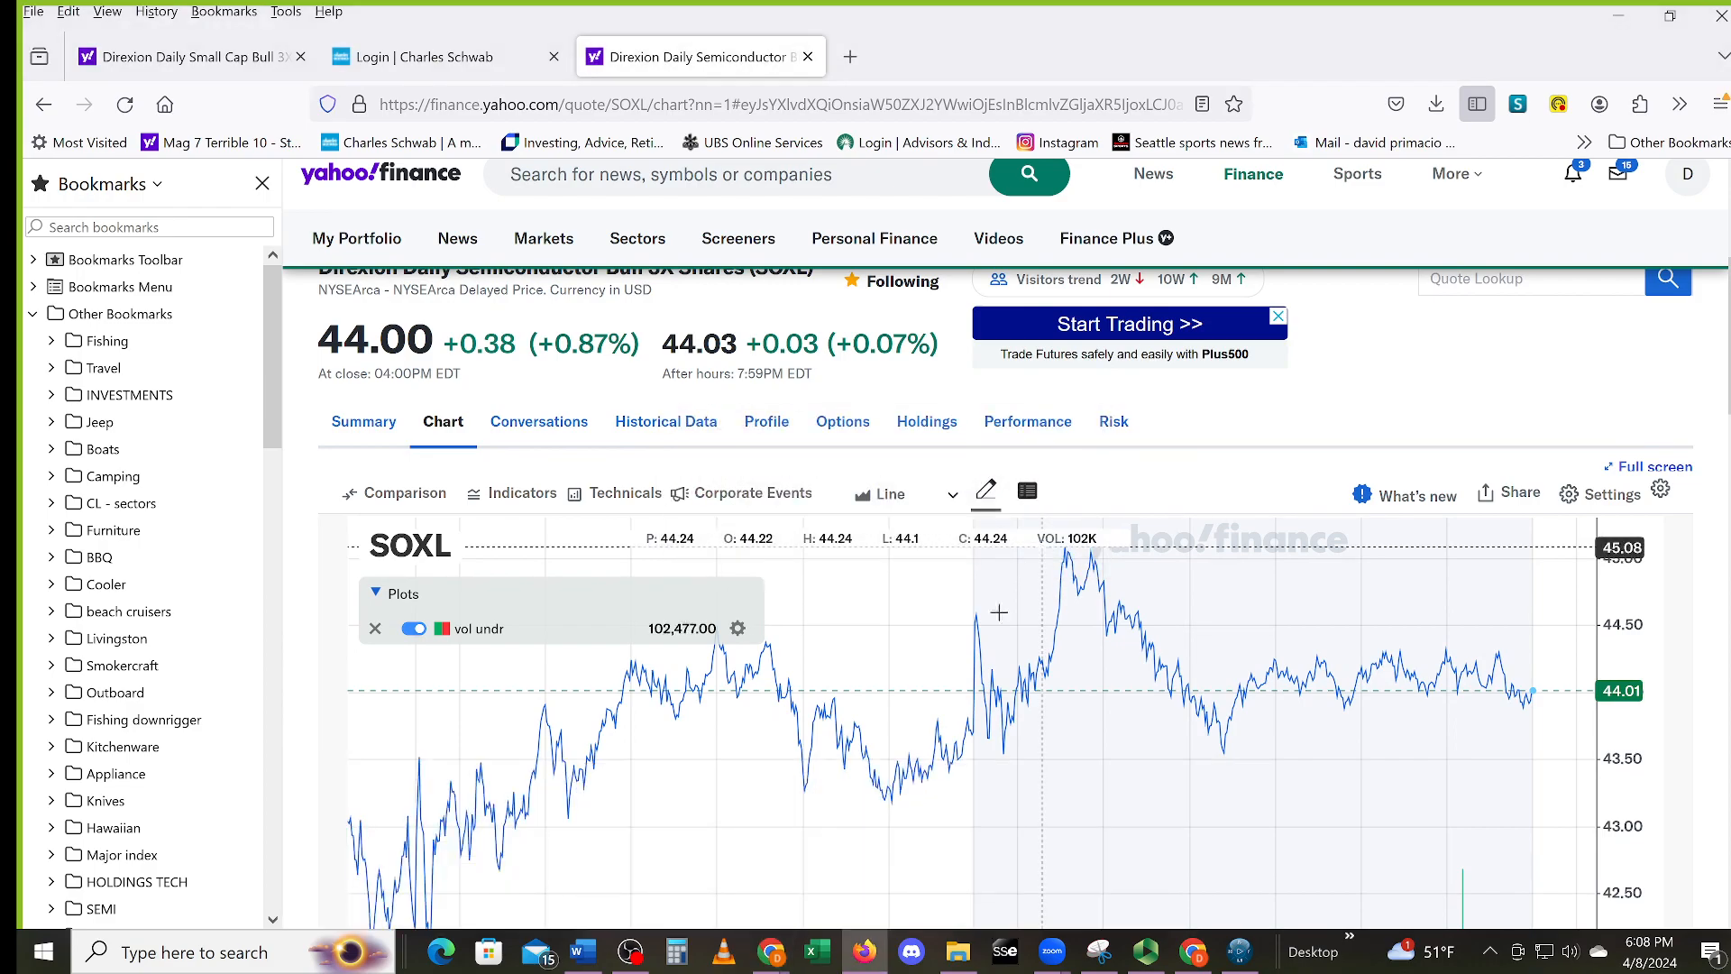
{"action": "mouse_move", "coordinate": [773, 955]}
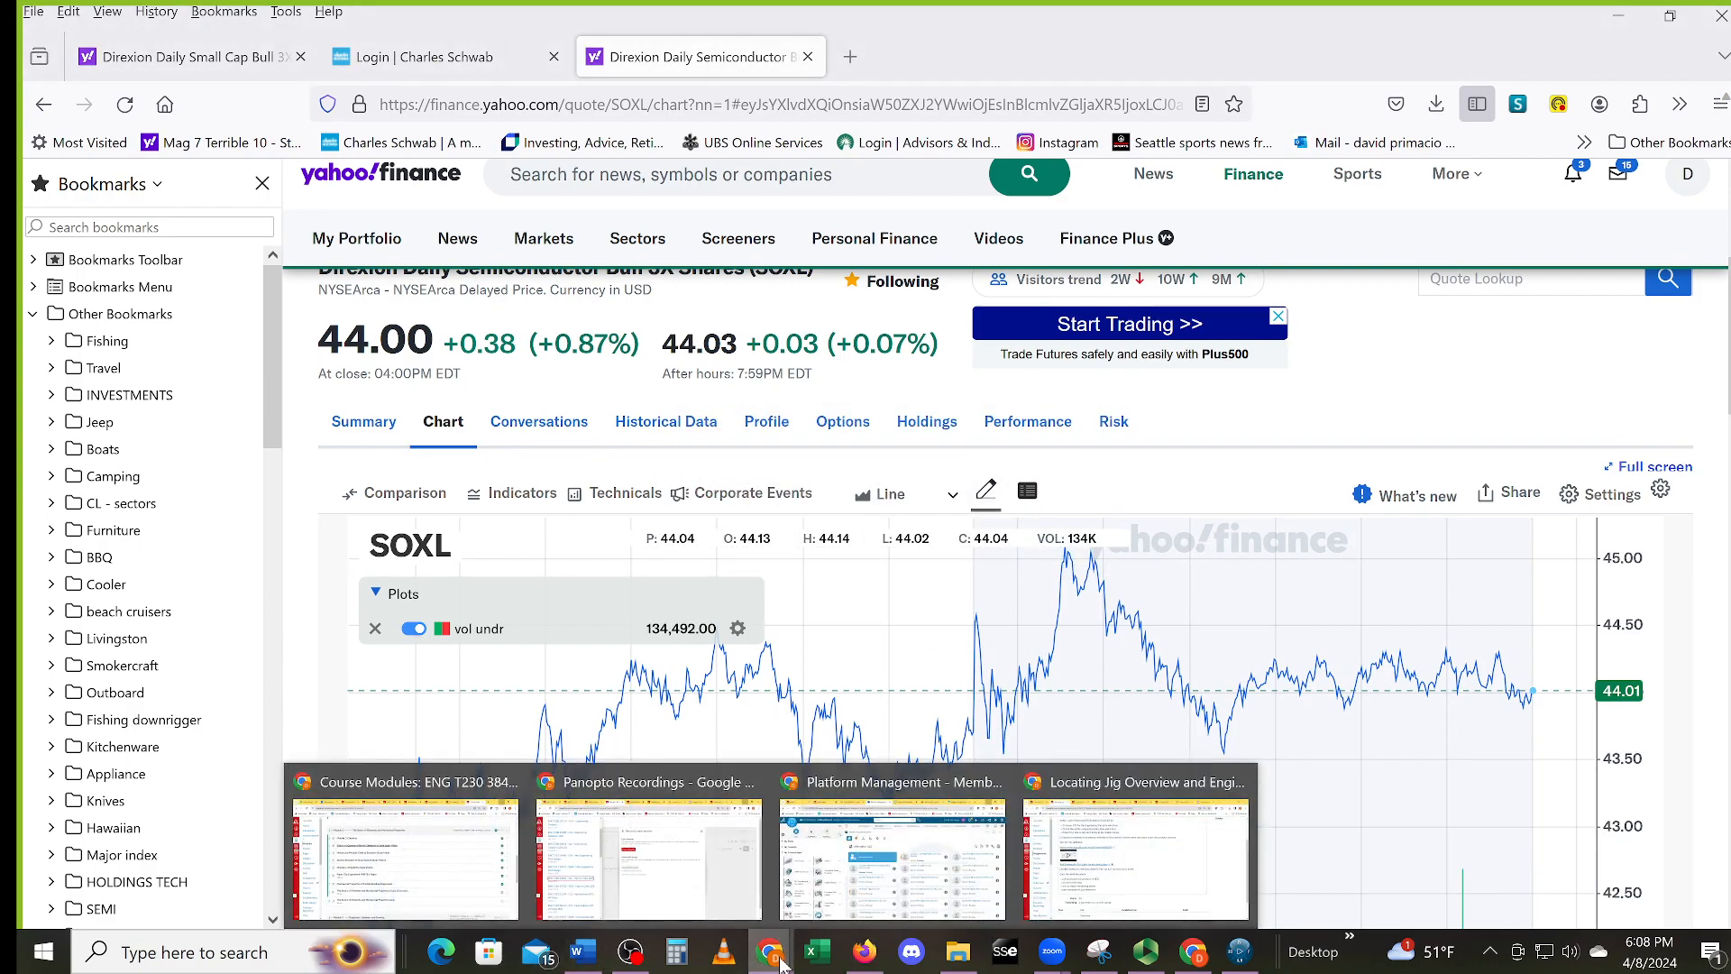
{"action": "left_click", "coordinate": [1204, 842]}
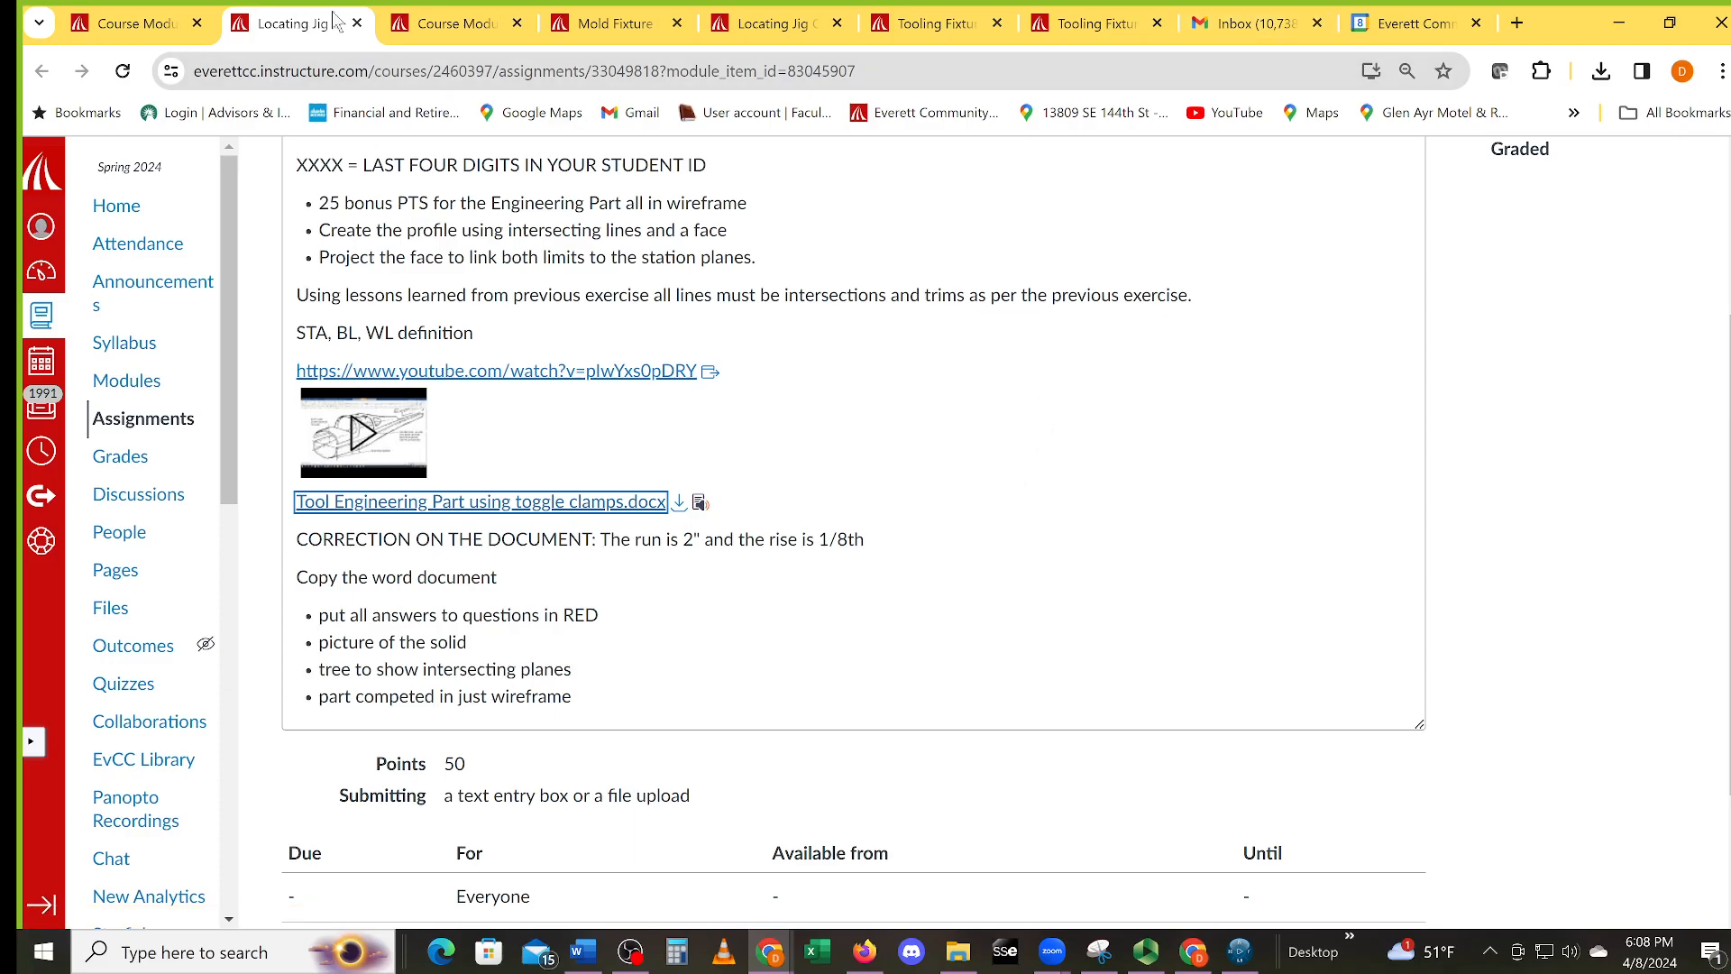
{"action": "left_click", "coordinate": [451, 23]}
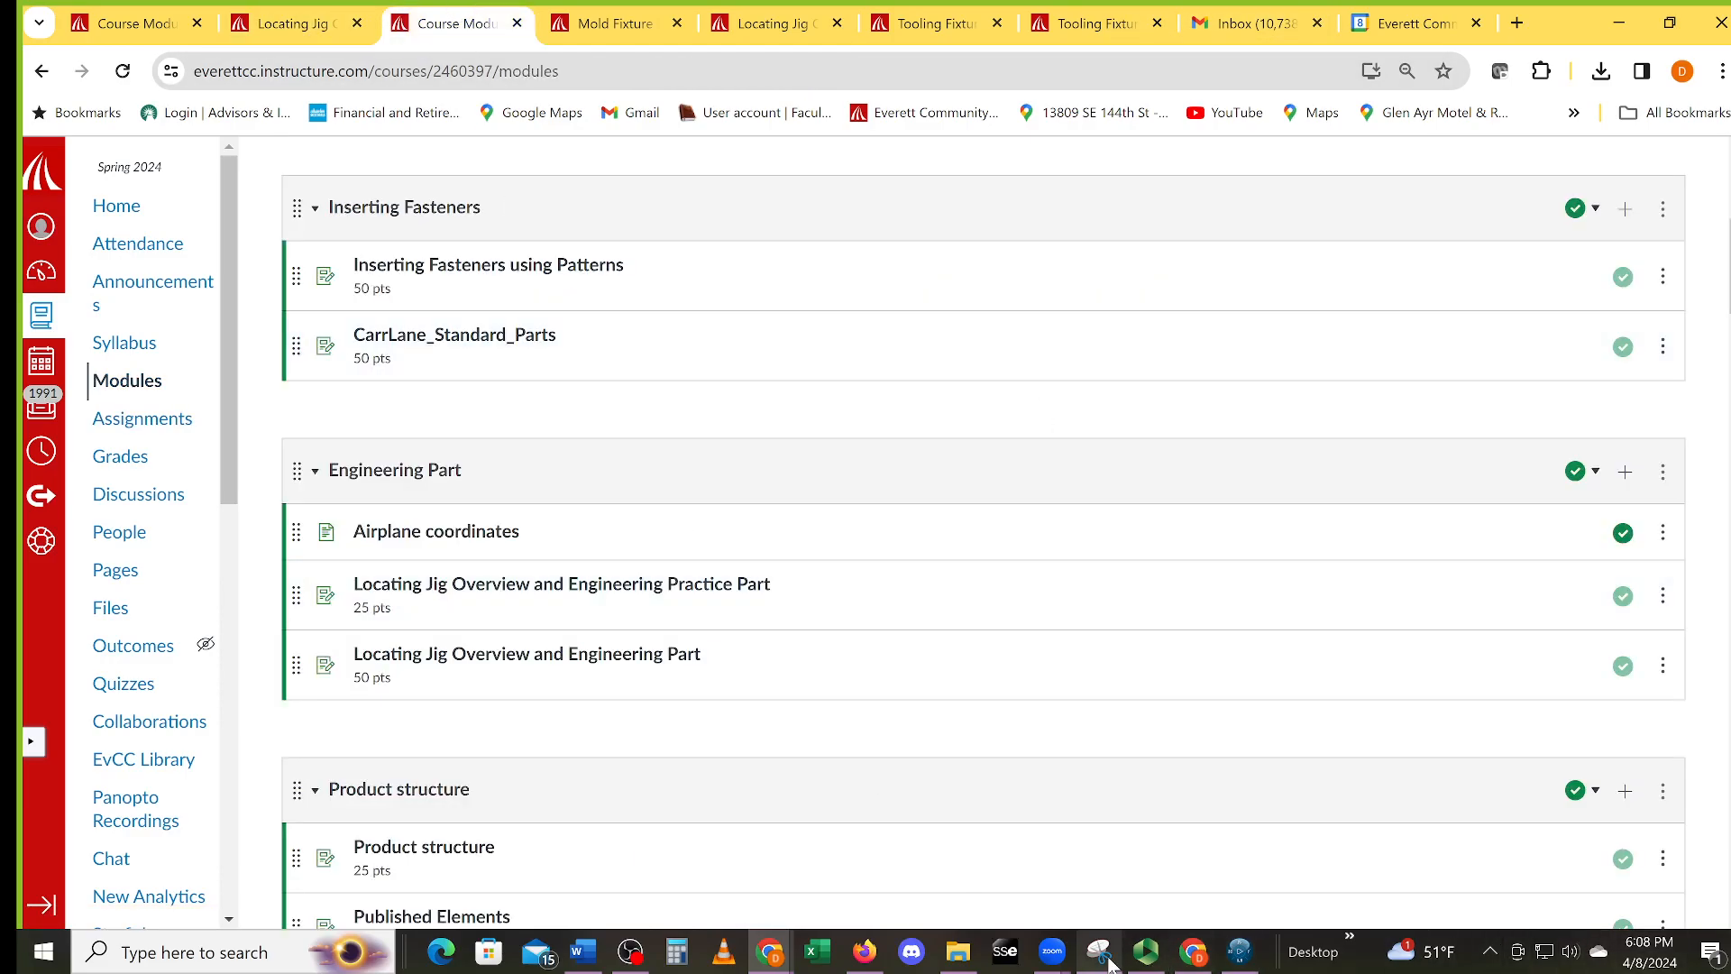
{"action": "left_click", "coordinate": [583, 952]}
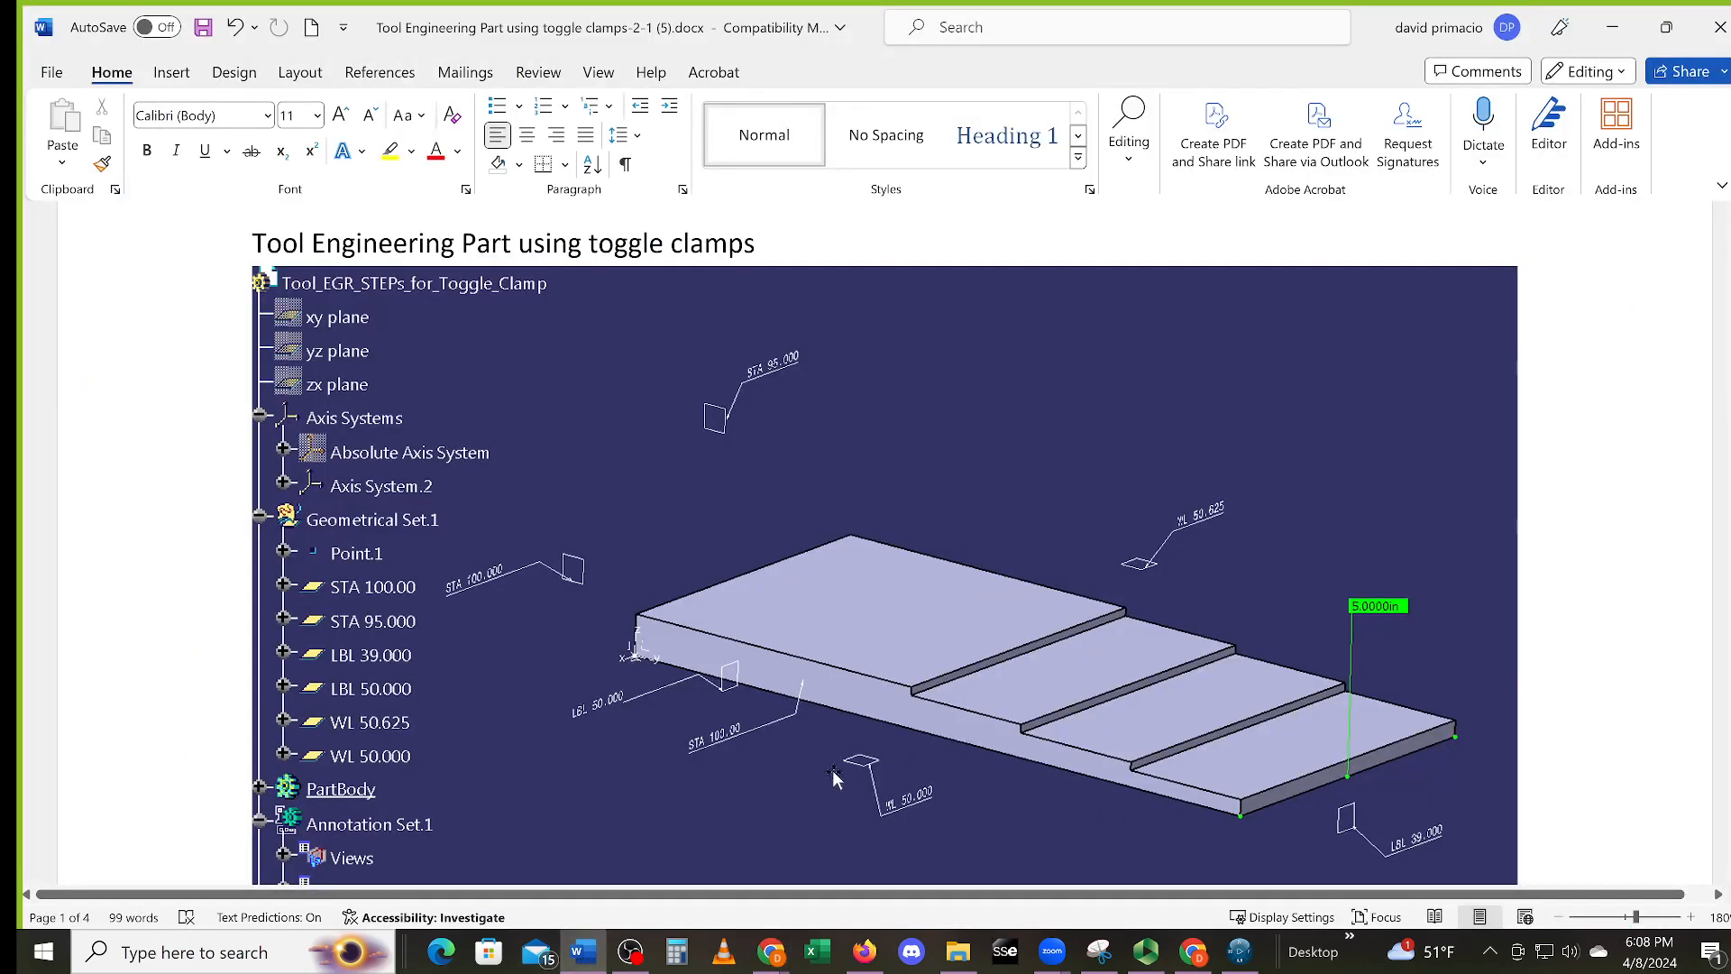
Answer 'What is the rise on the first step?' with ¼”
{"action": "scroll", "coordinate": [834, 782], "scroll_direction": "down", "scroll_amount": 5}
{"action": "scroll", "coordinate": [866, 541], "scroll_direction": "down", "scroll_amount": 3}
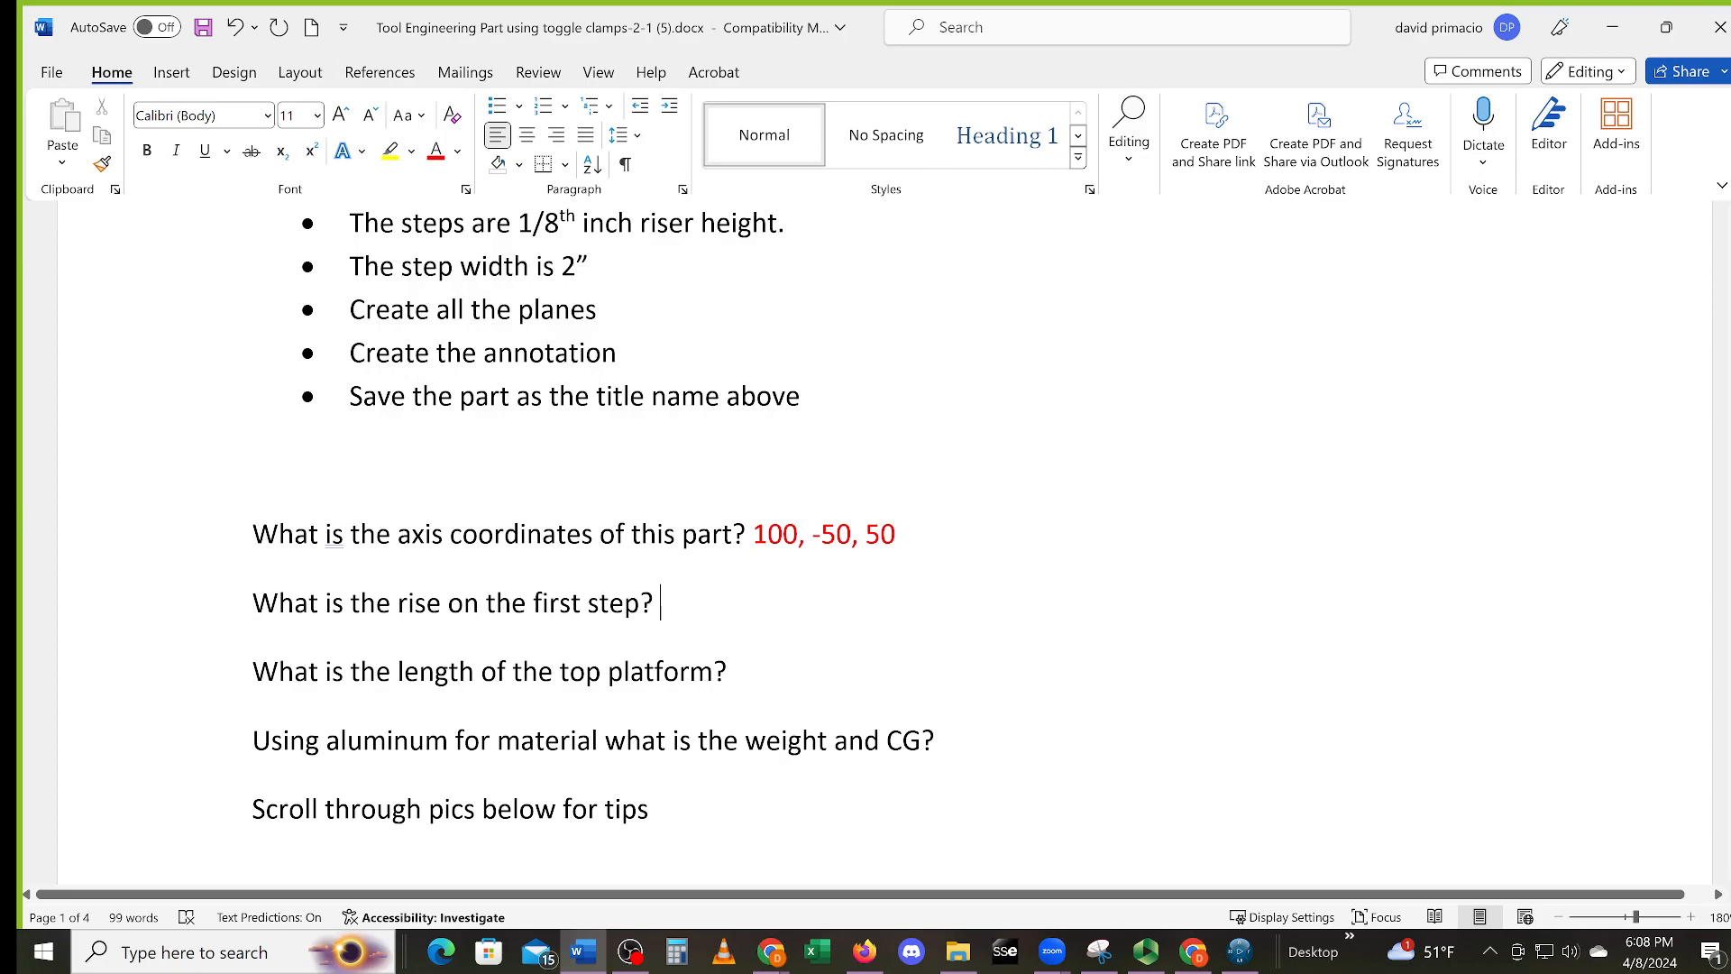
{"action": "type", "text": "/"}
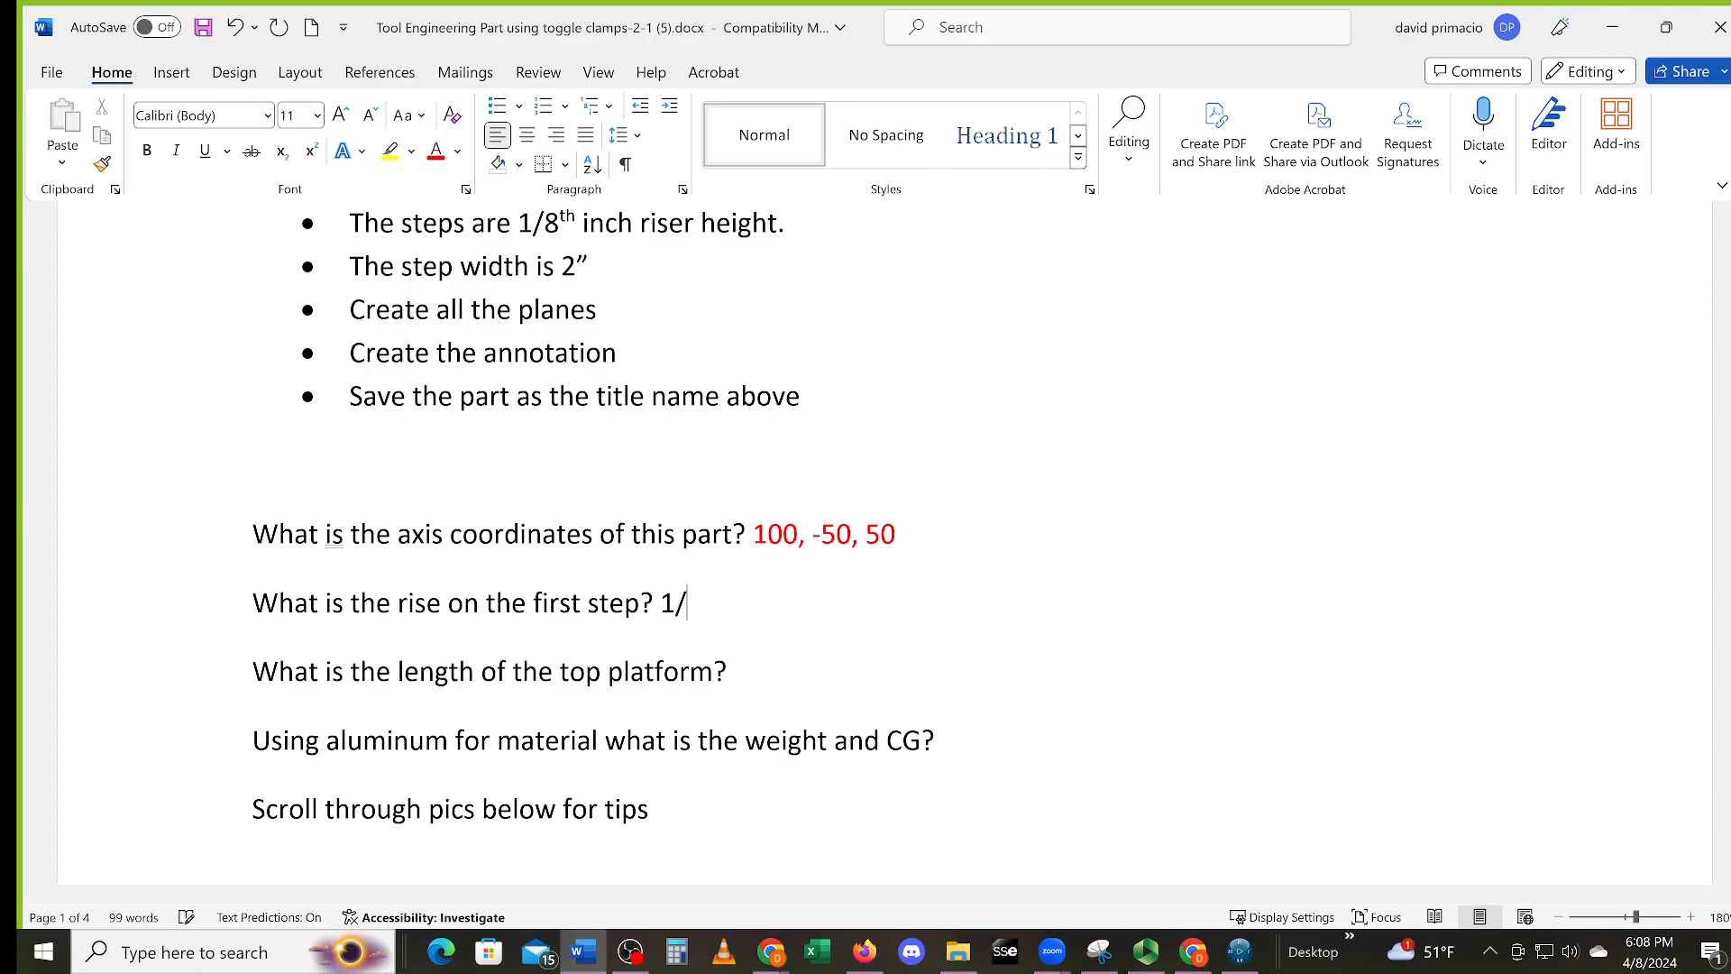
{"action": "type", "text": "4\""}
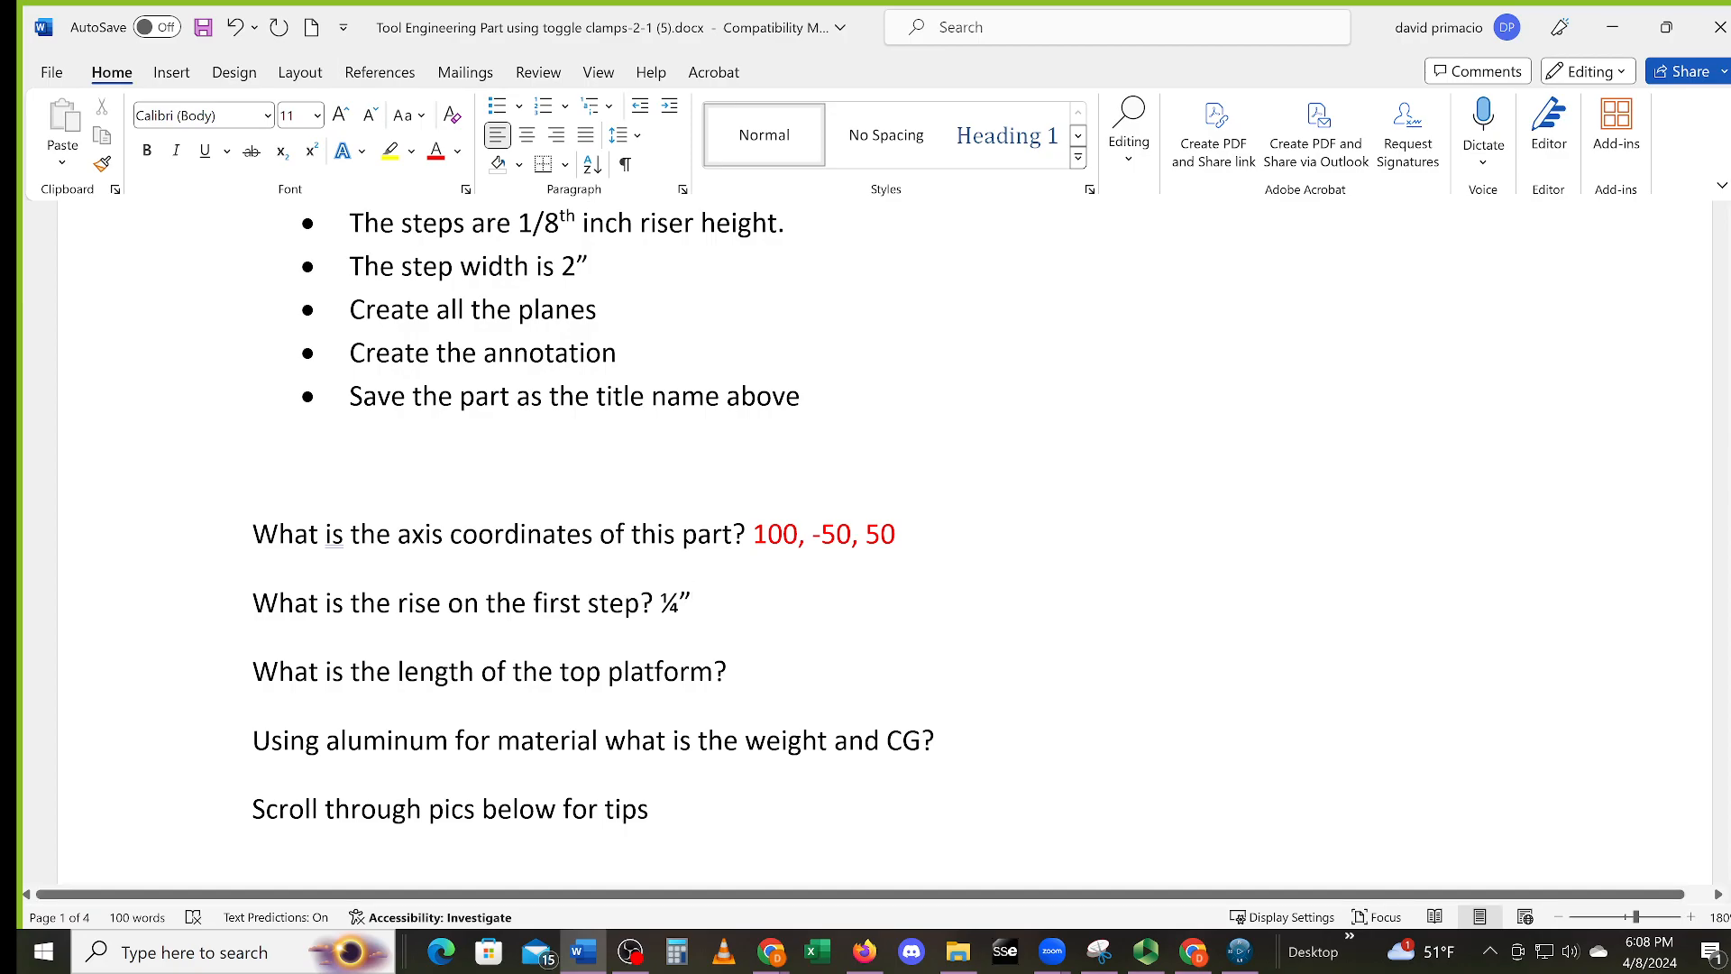
{"action": "scroll", "coordinate": [983, 541], "scroll_direction": "up", "scroll_amount": 8}
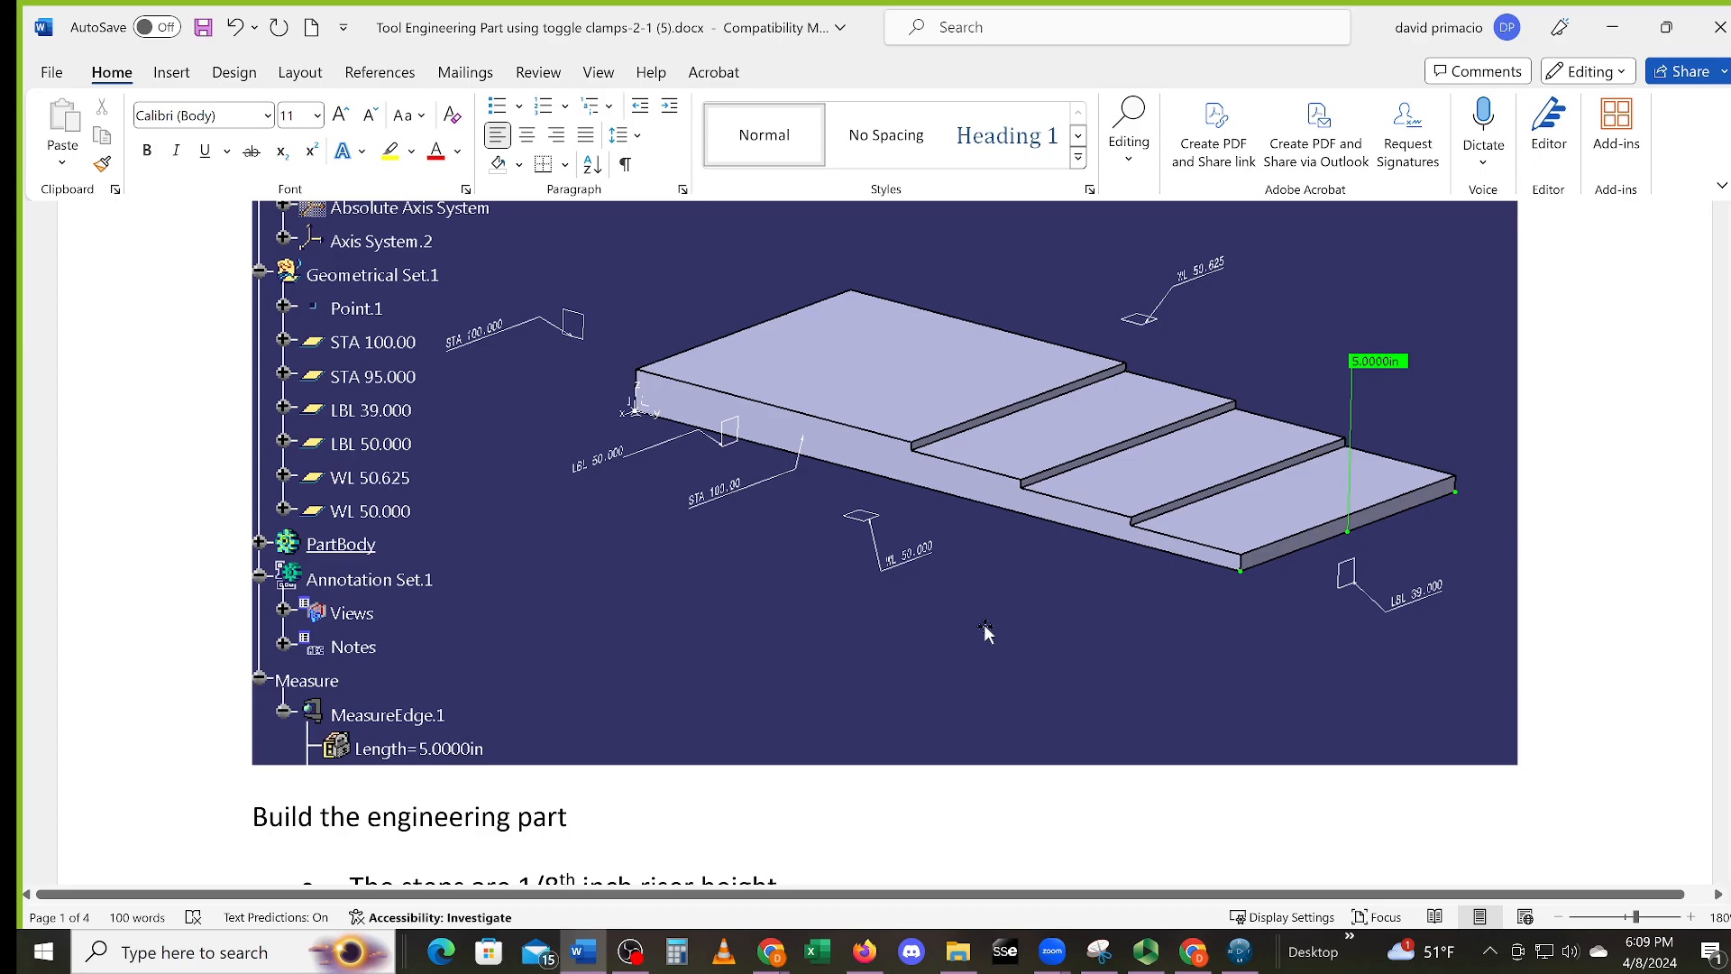
{"action": "scroll", "coordinate": [879, 625], "scroll_direction": "down", "scroll_amount": 8}
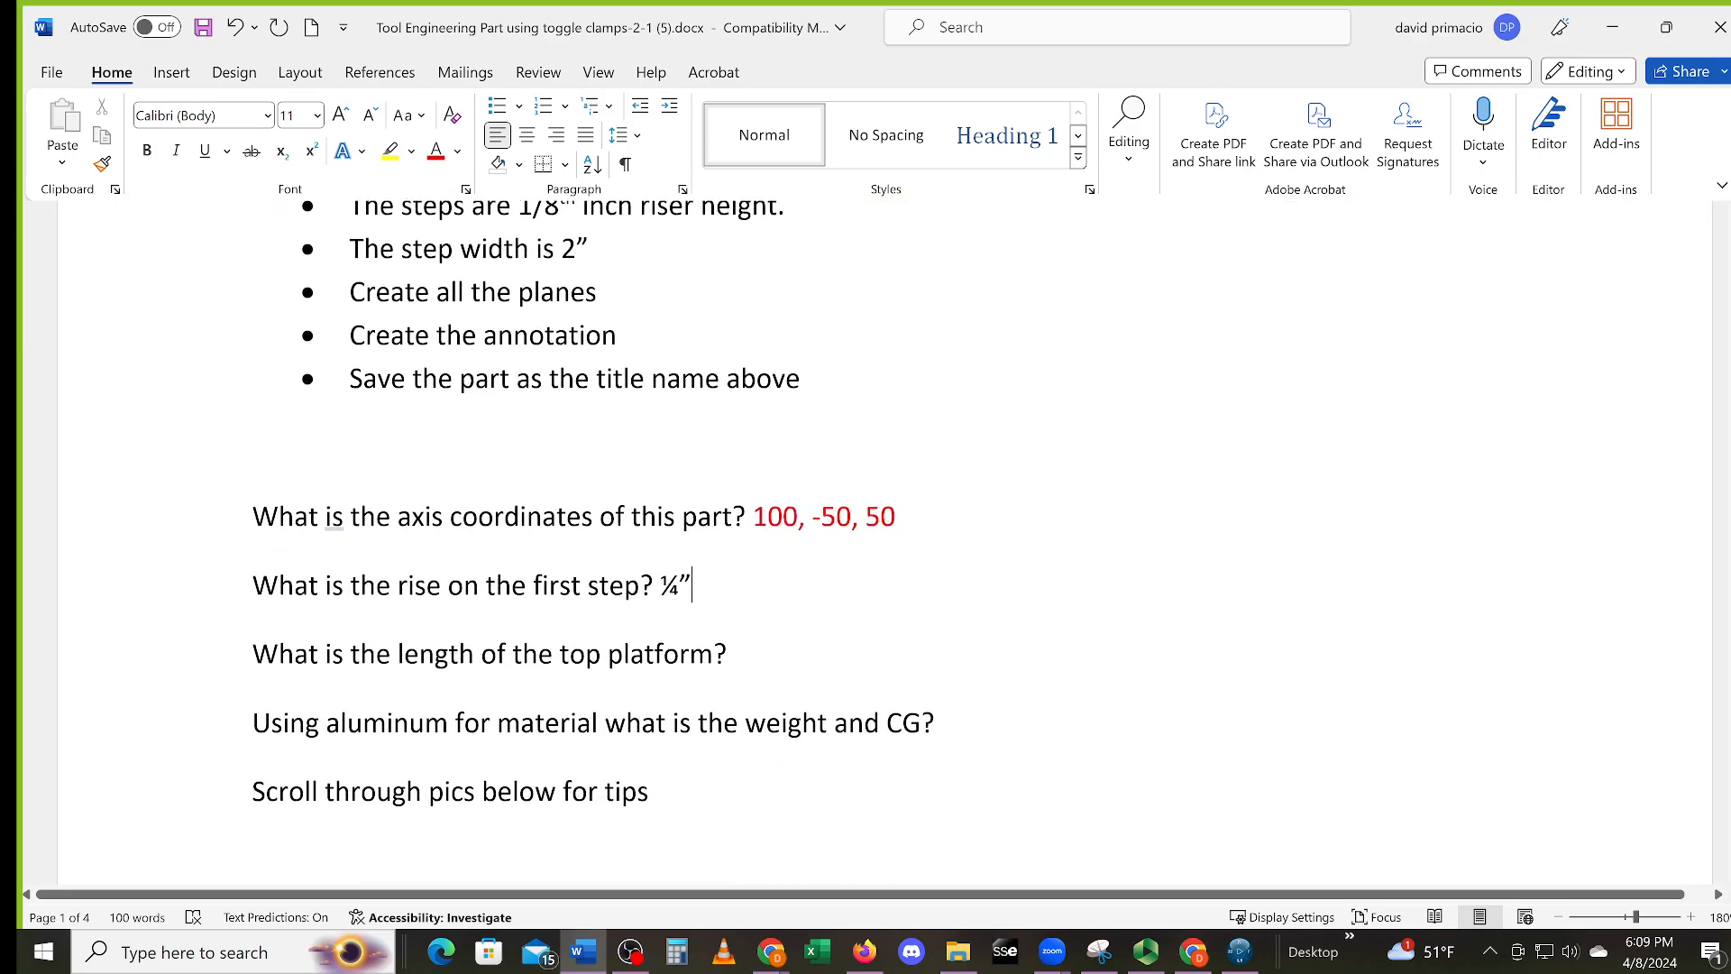
{"action": "left_click", "coordinate": [784, 657]}
{"action": "scroll", "coordinate": [709, 309], "scroll_direction": "up", "scroll_amount": 6}
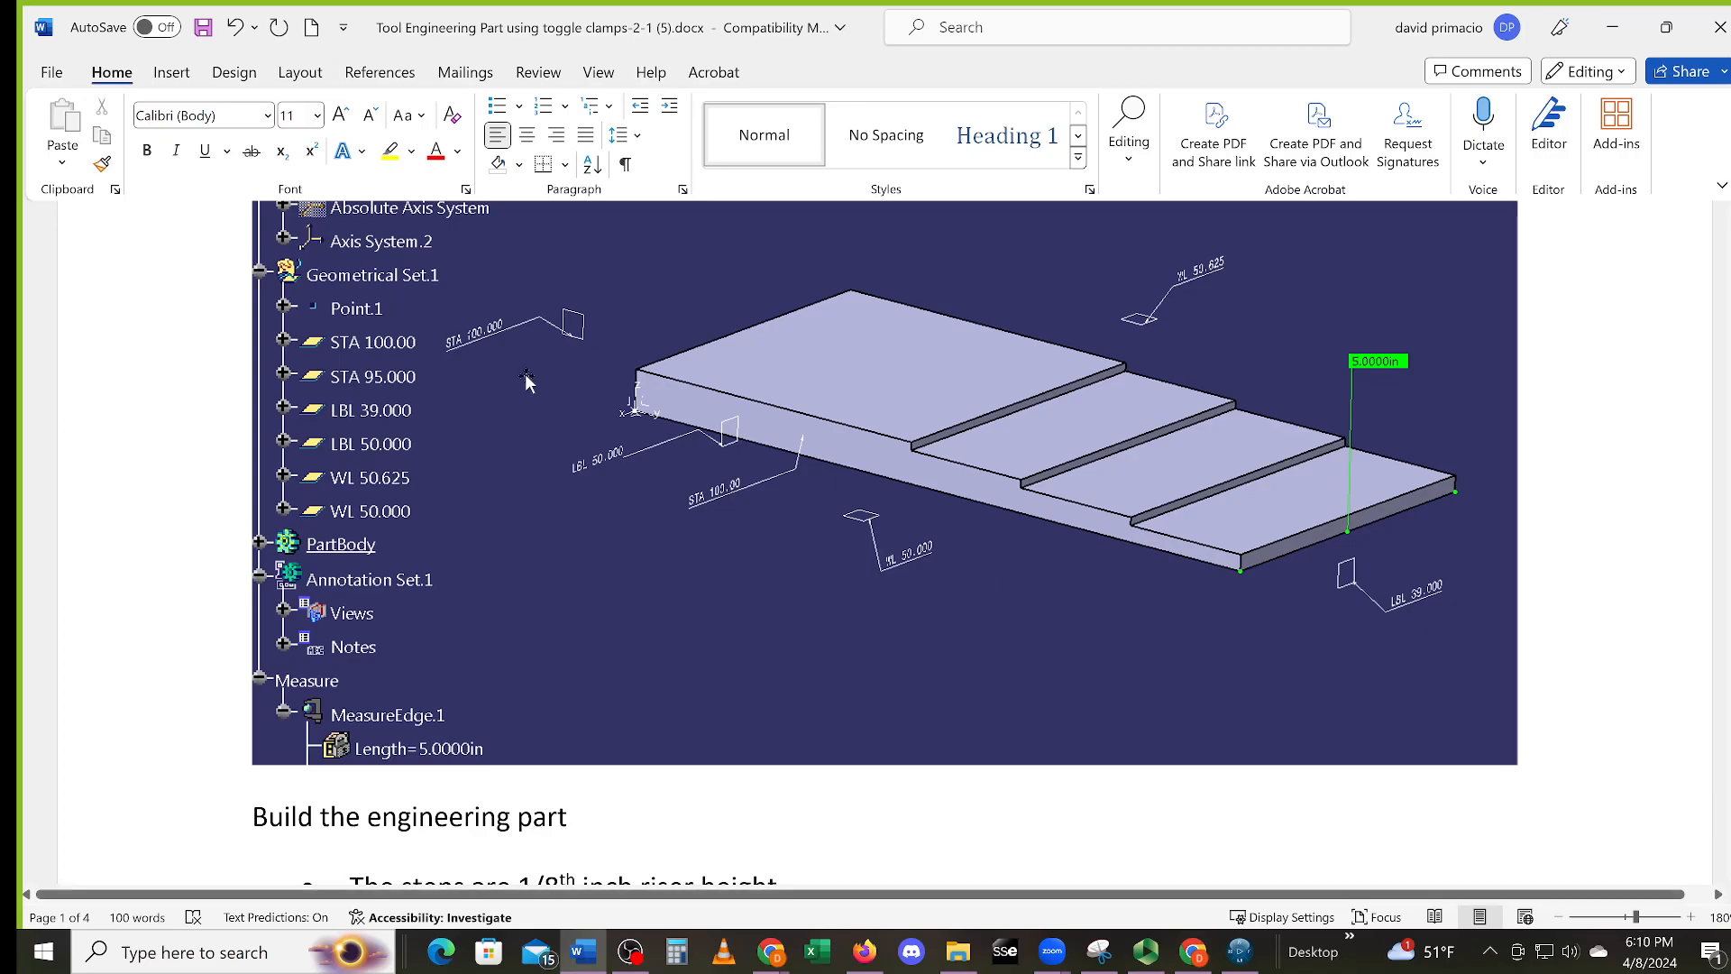
{"action": "scroll", "coordinate": [629, 431], "scroll_direction": "up", "scroll_amount": 3}
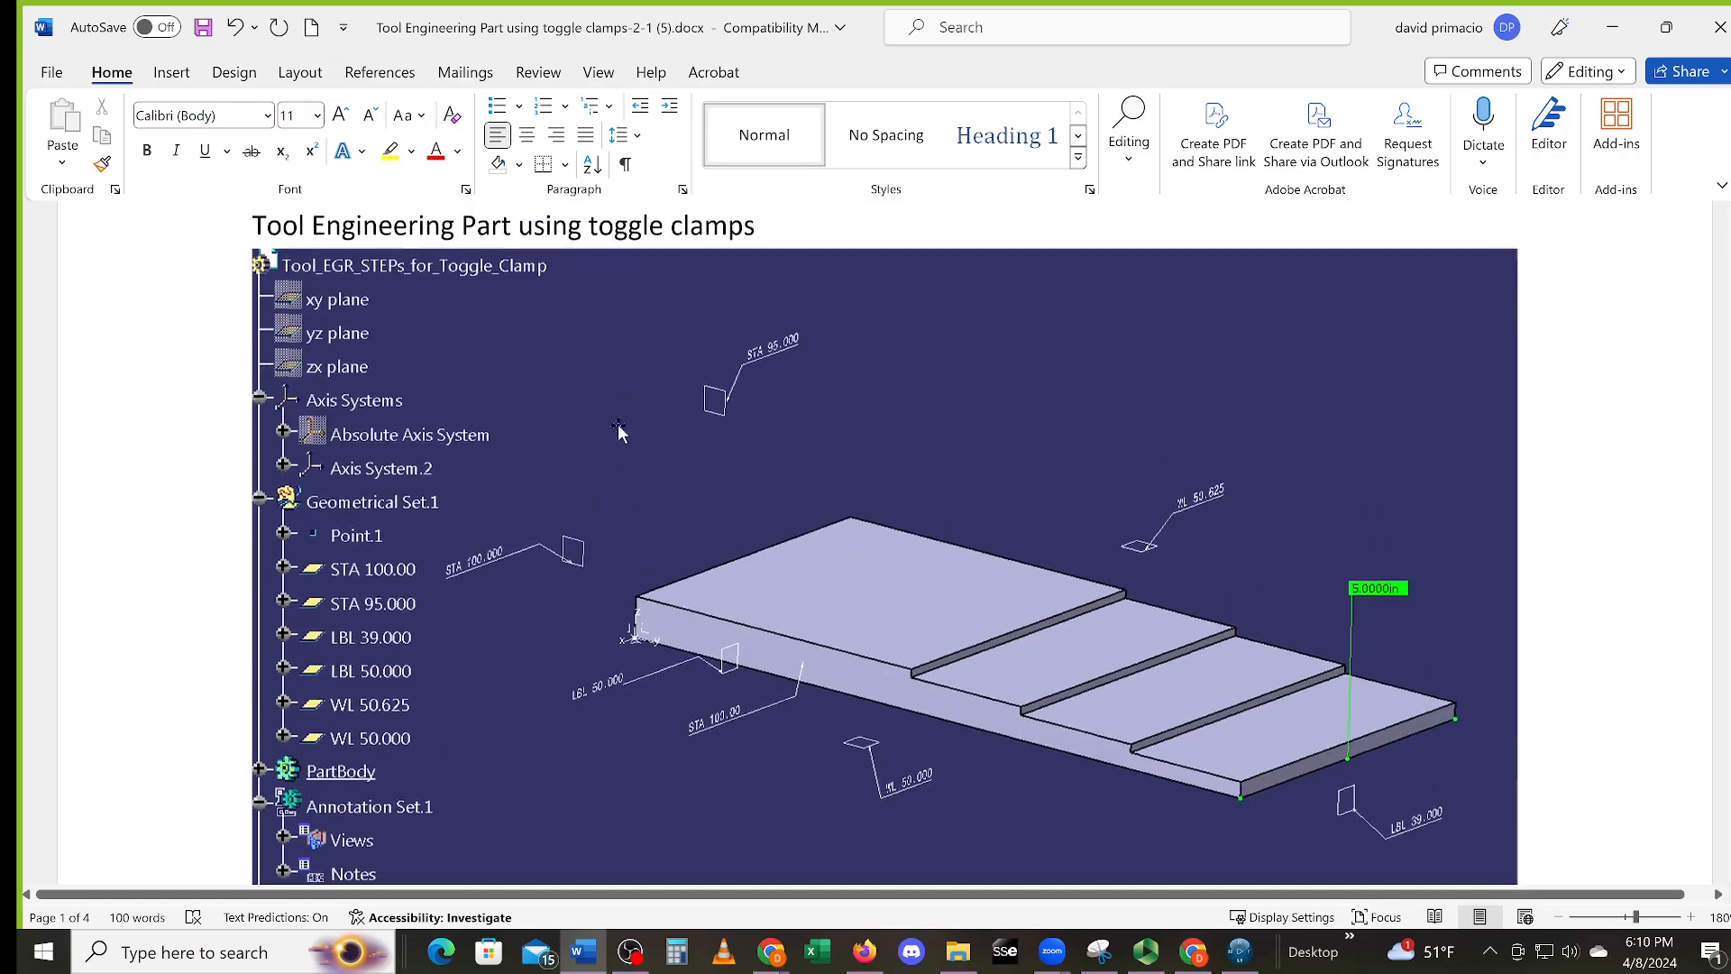
{"action": "scroll", "coordinate": [629, 431], "scroll_direction": "down", "scroll_amount": 3}
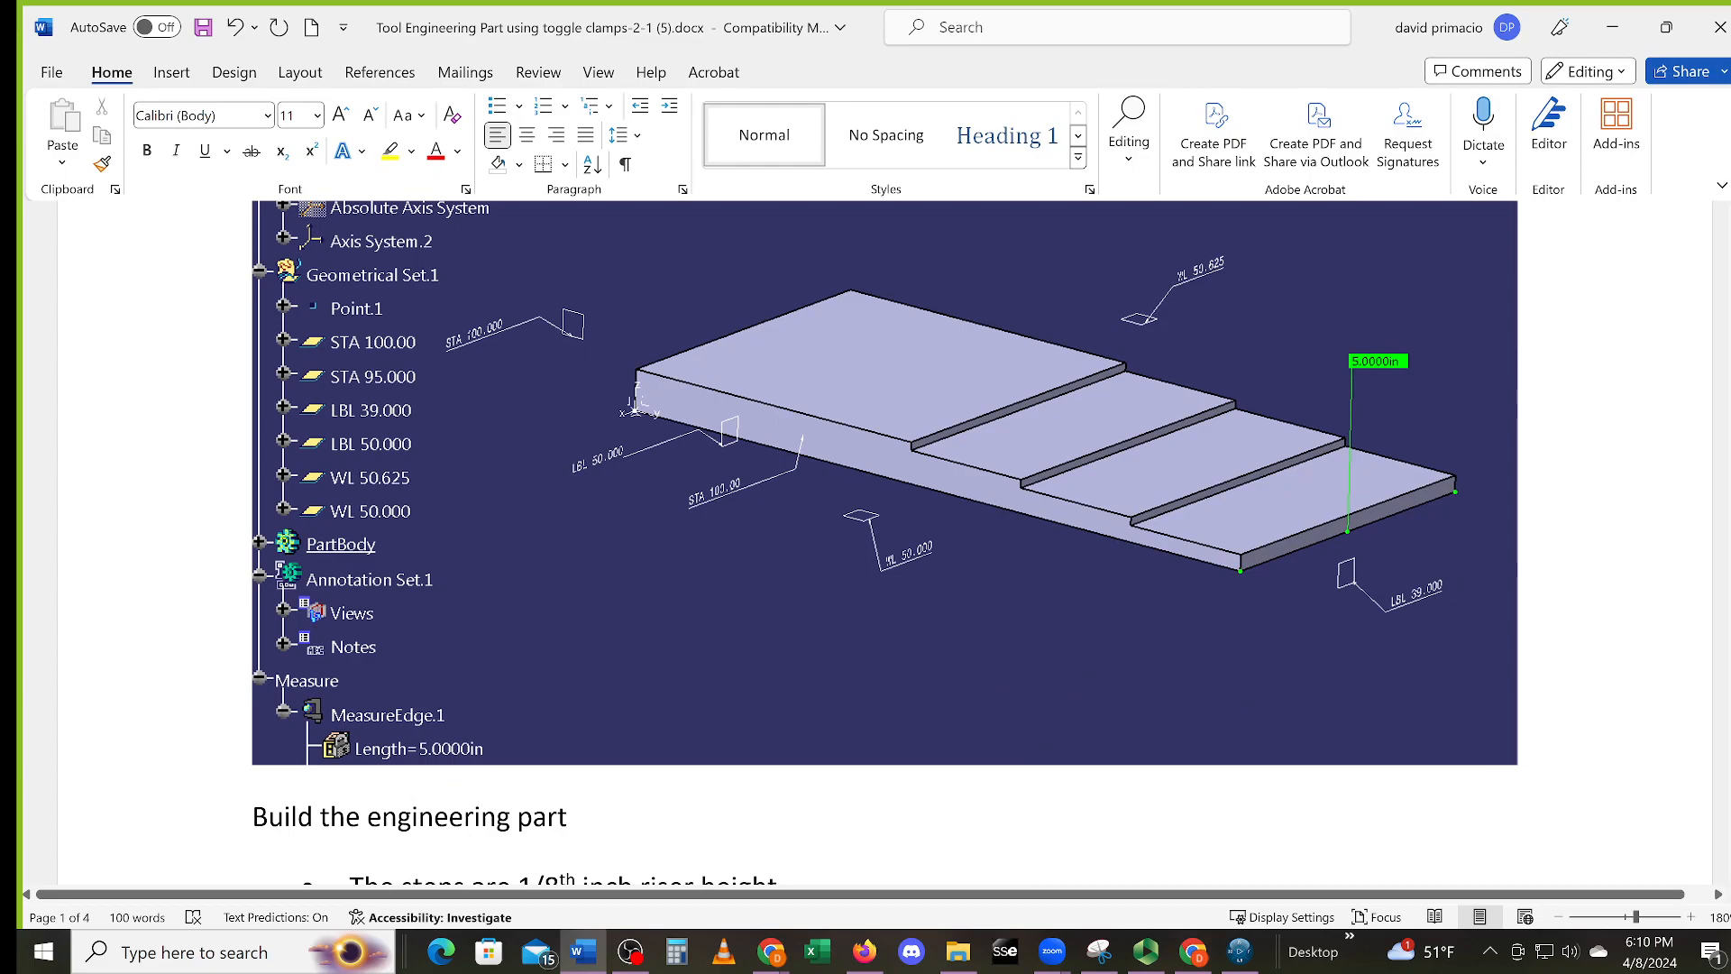
{"action": "scroll", "coordinate": [1067, 654], "scroll_direction": "down", "scroll_amount": 9}
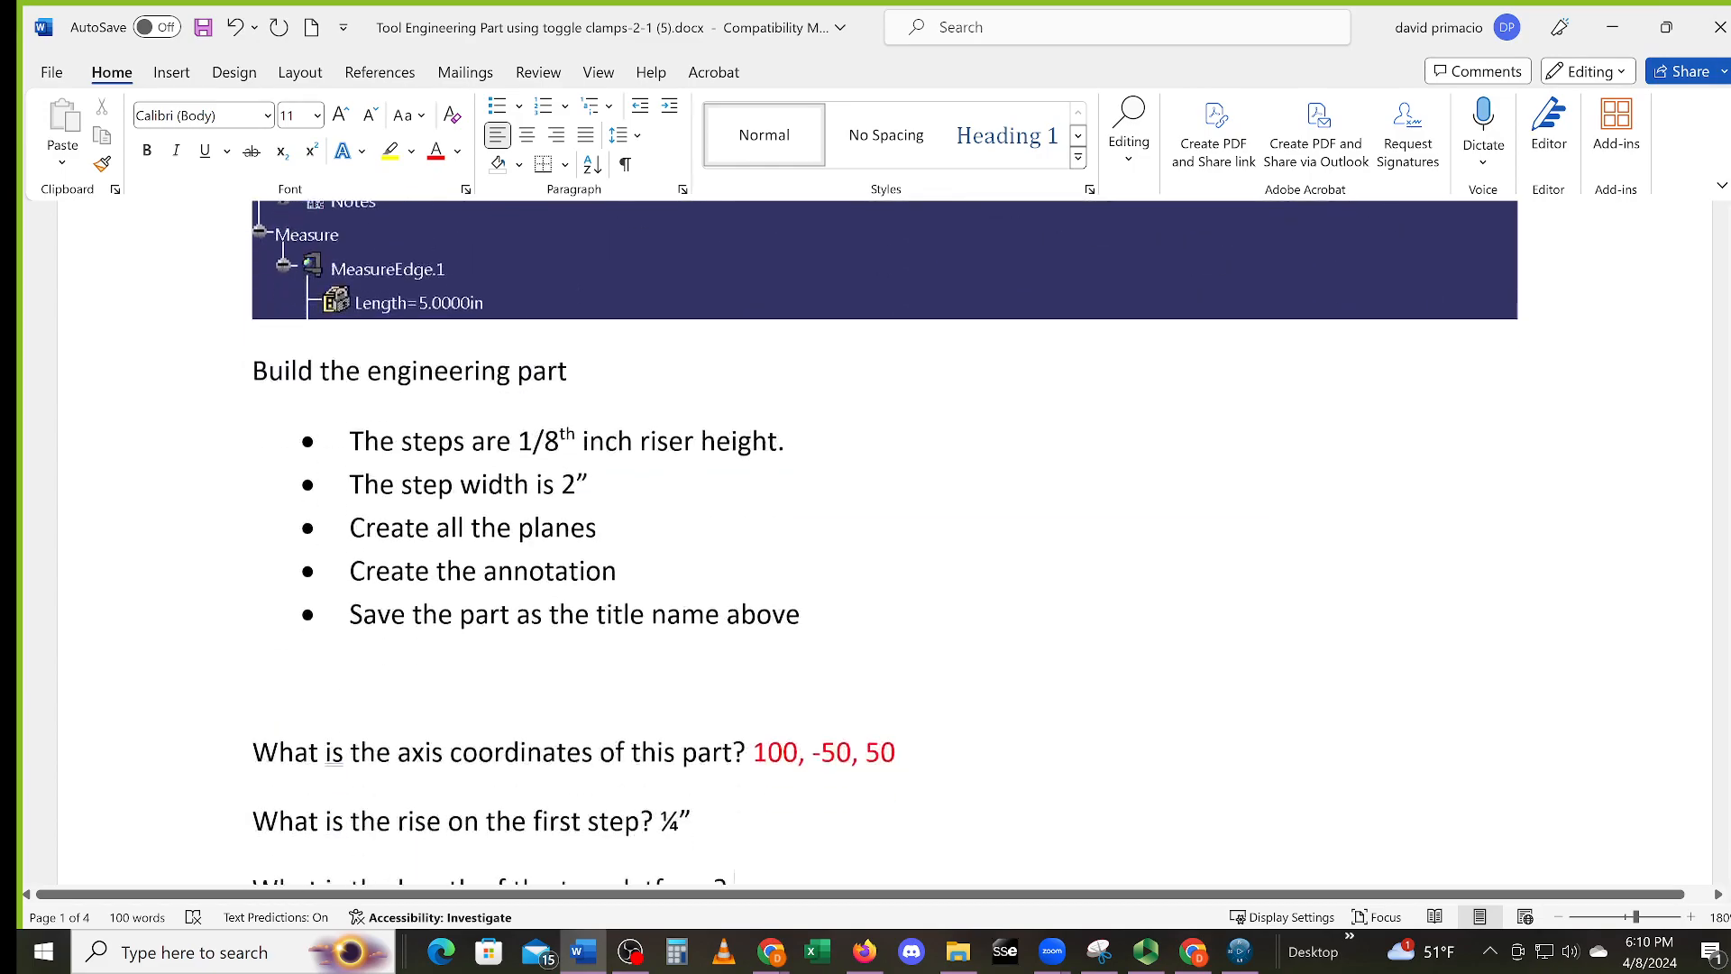
{"action": "left_click", "coordinate": [1067, 654]}
Enter 50-39-2*3= 5” as the top-platform length answer
{"action": "type", "text": "50-39"}
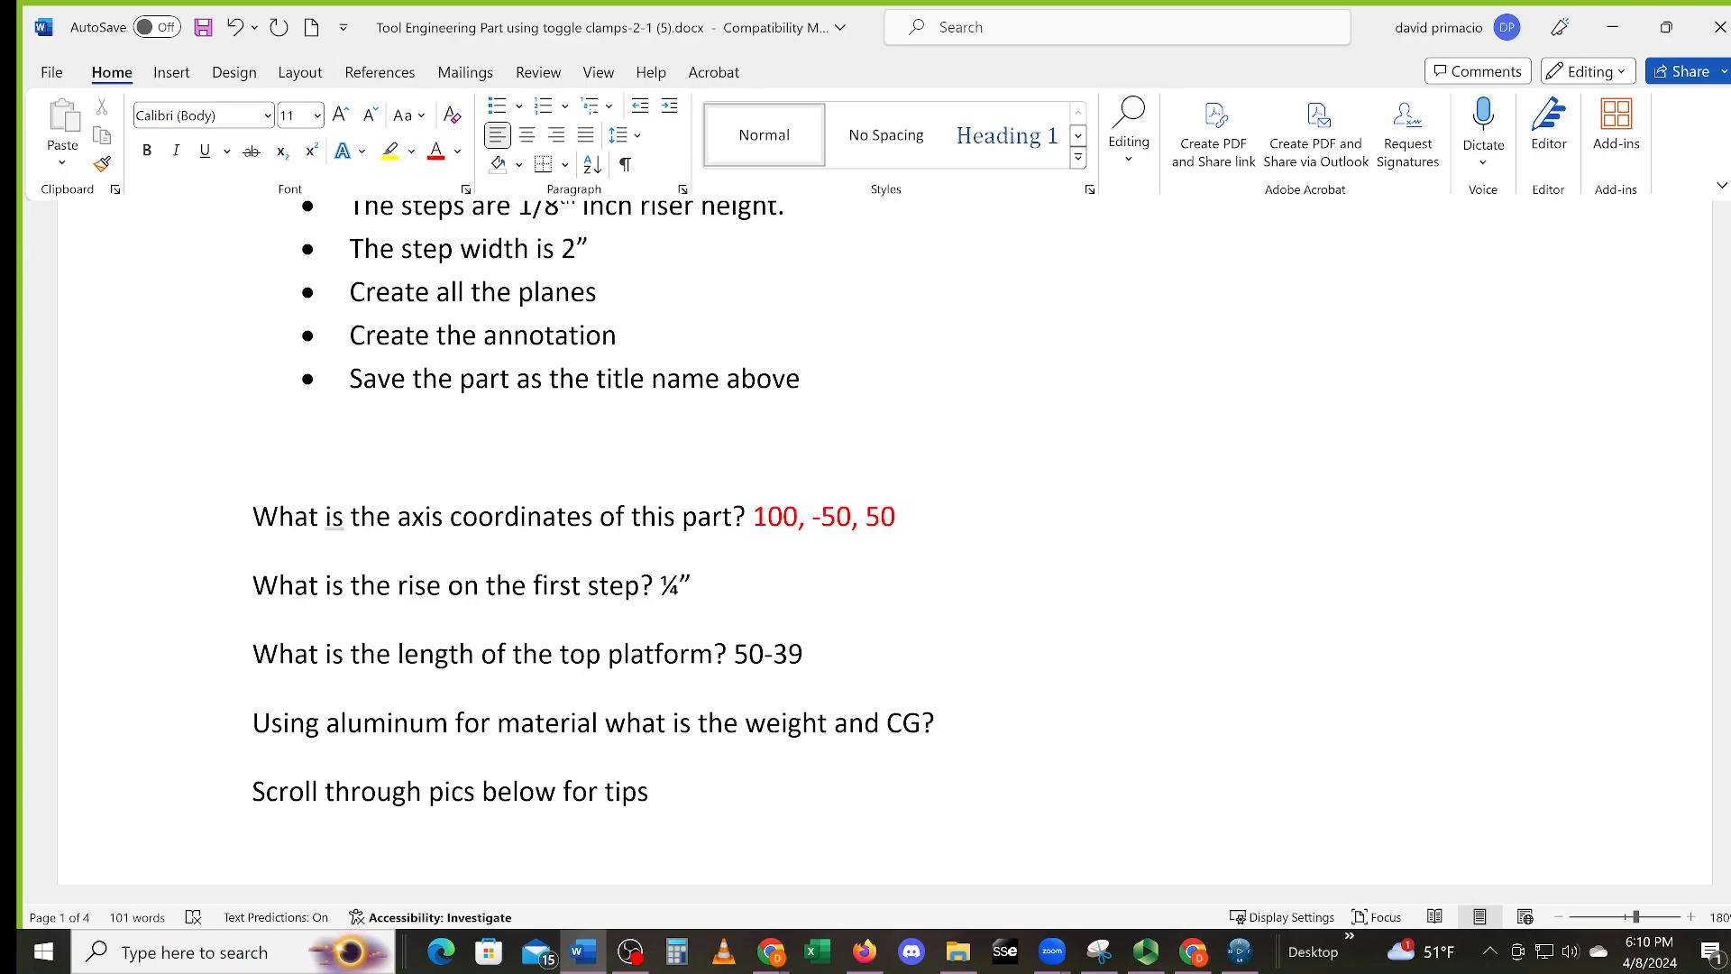
{"action": "type", "text": "-2"}
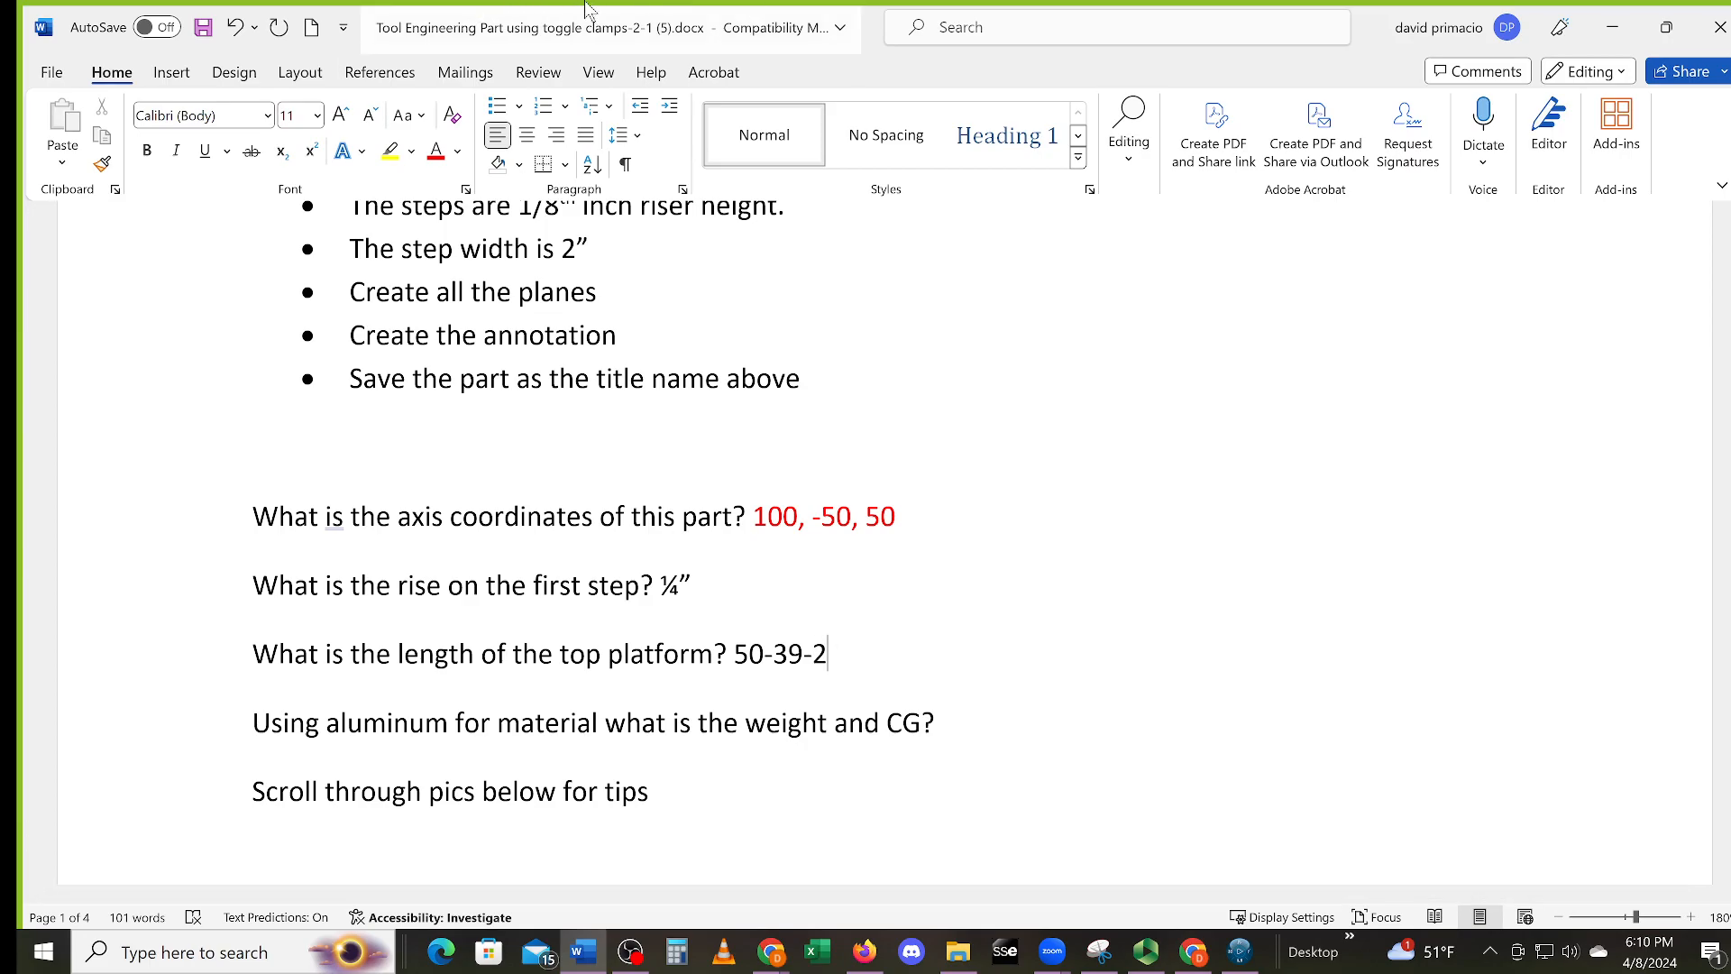
{"action": "type", "text": "*3"}
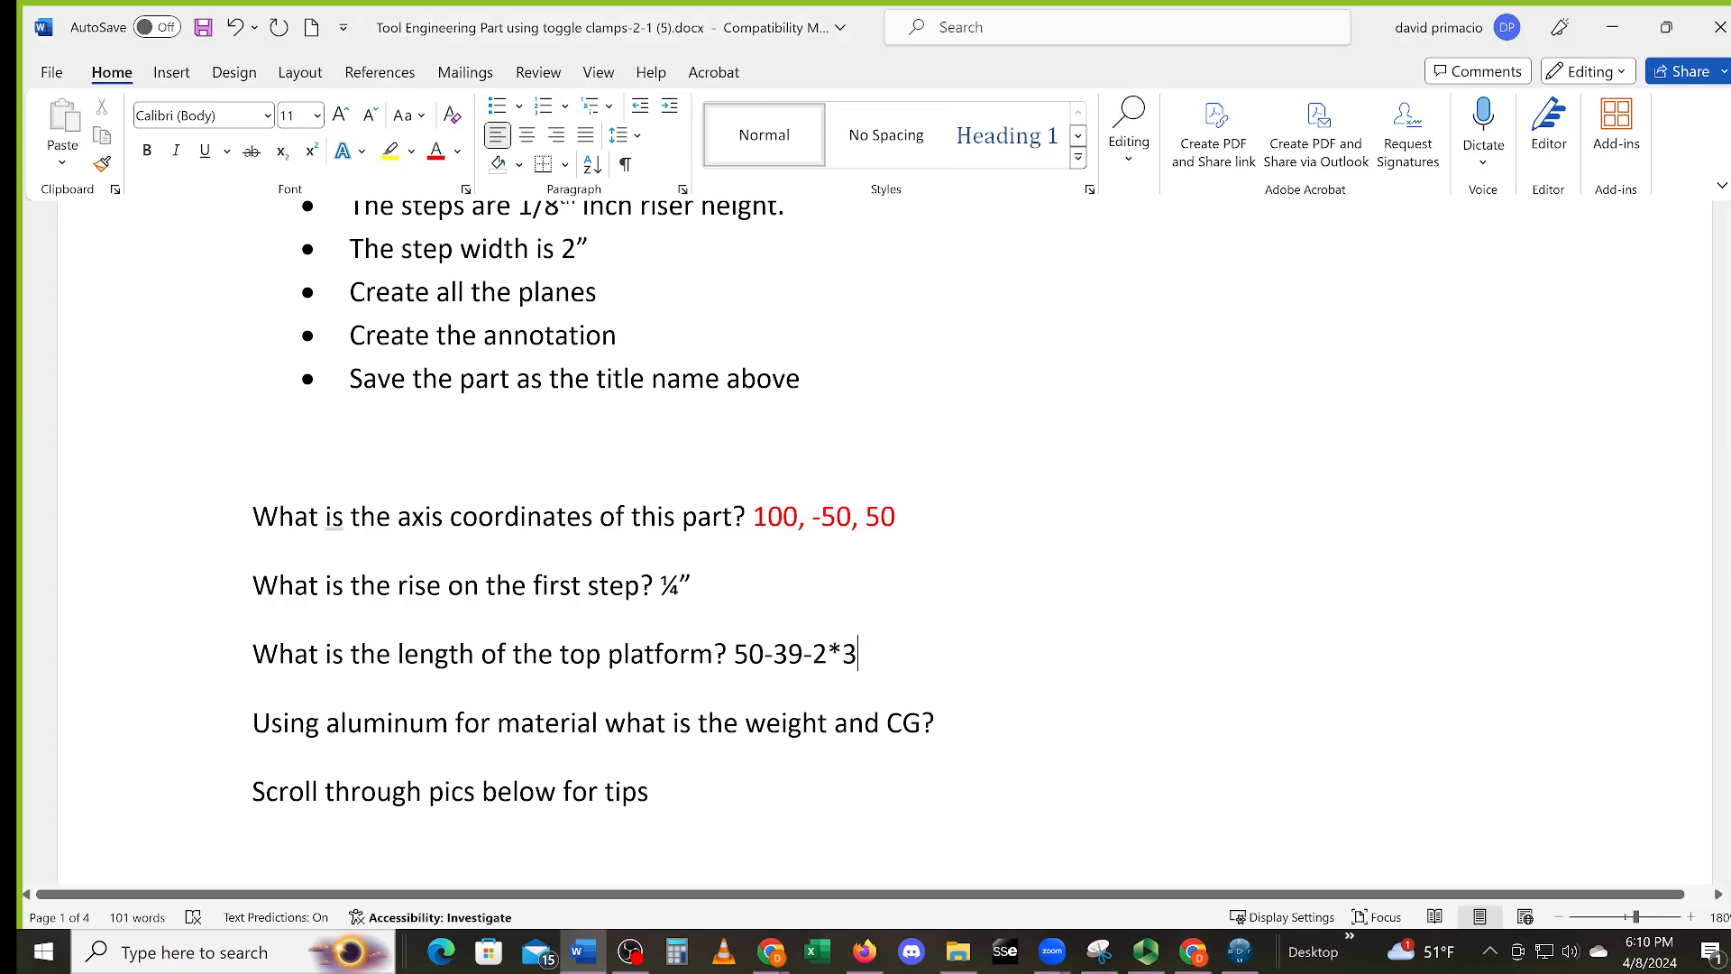
{"action": "type", "text": "="}
{"action": "type", "text": "5”"}
{"action": "type", "text": "v"}
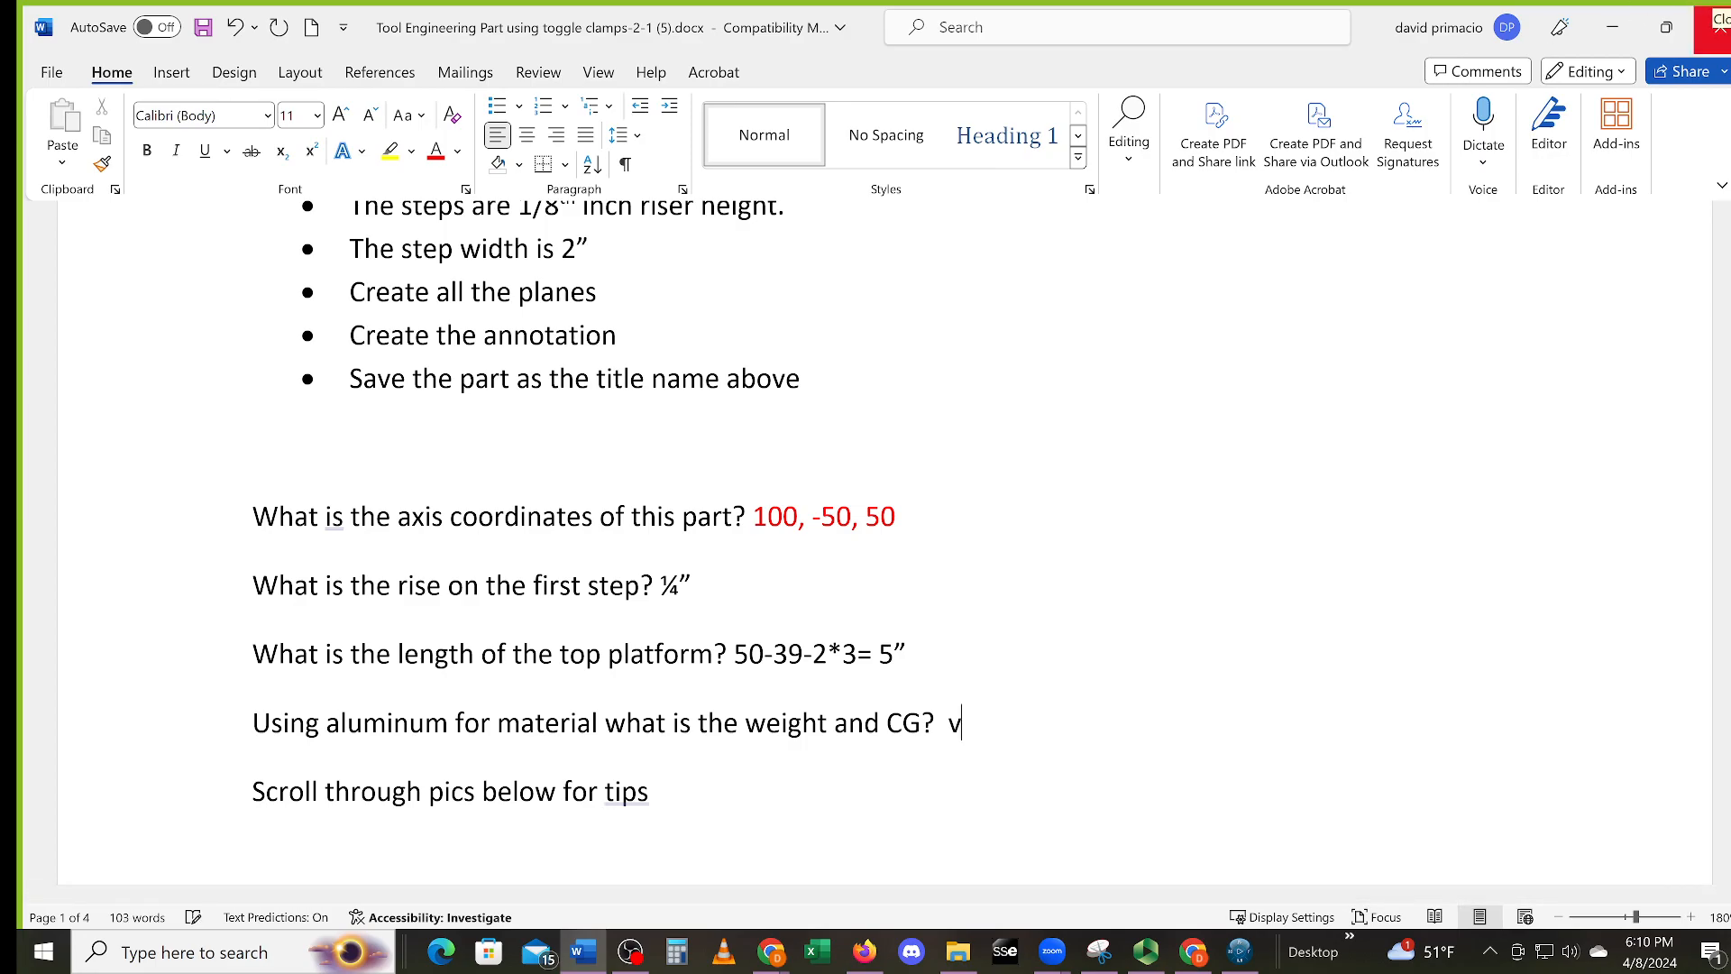
Begin the aluminum weight-and-CG answer with VOLUME 26.8750,
{"action": "key", "text": "BackSpace"}
{"action": "type", "text": "VOLUME"}
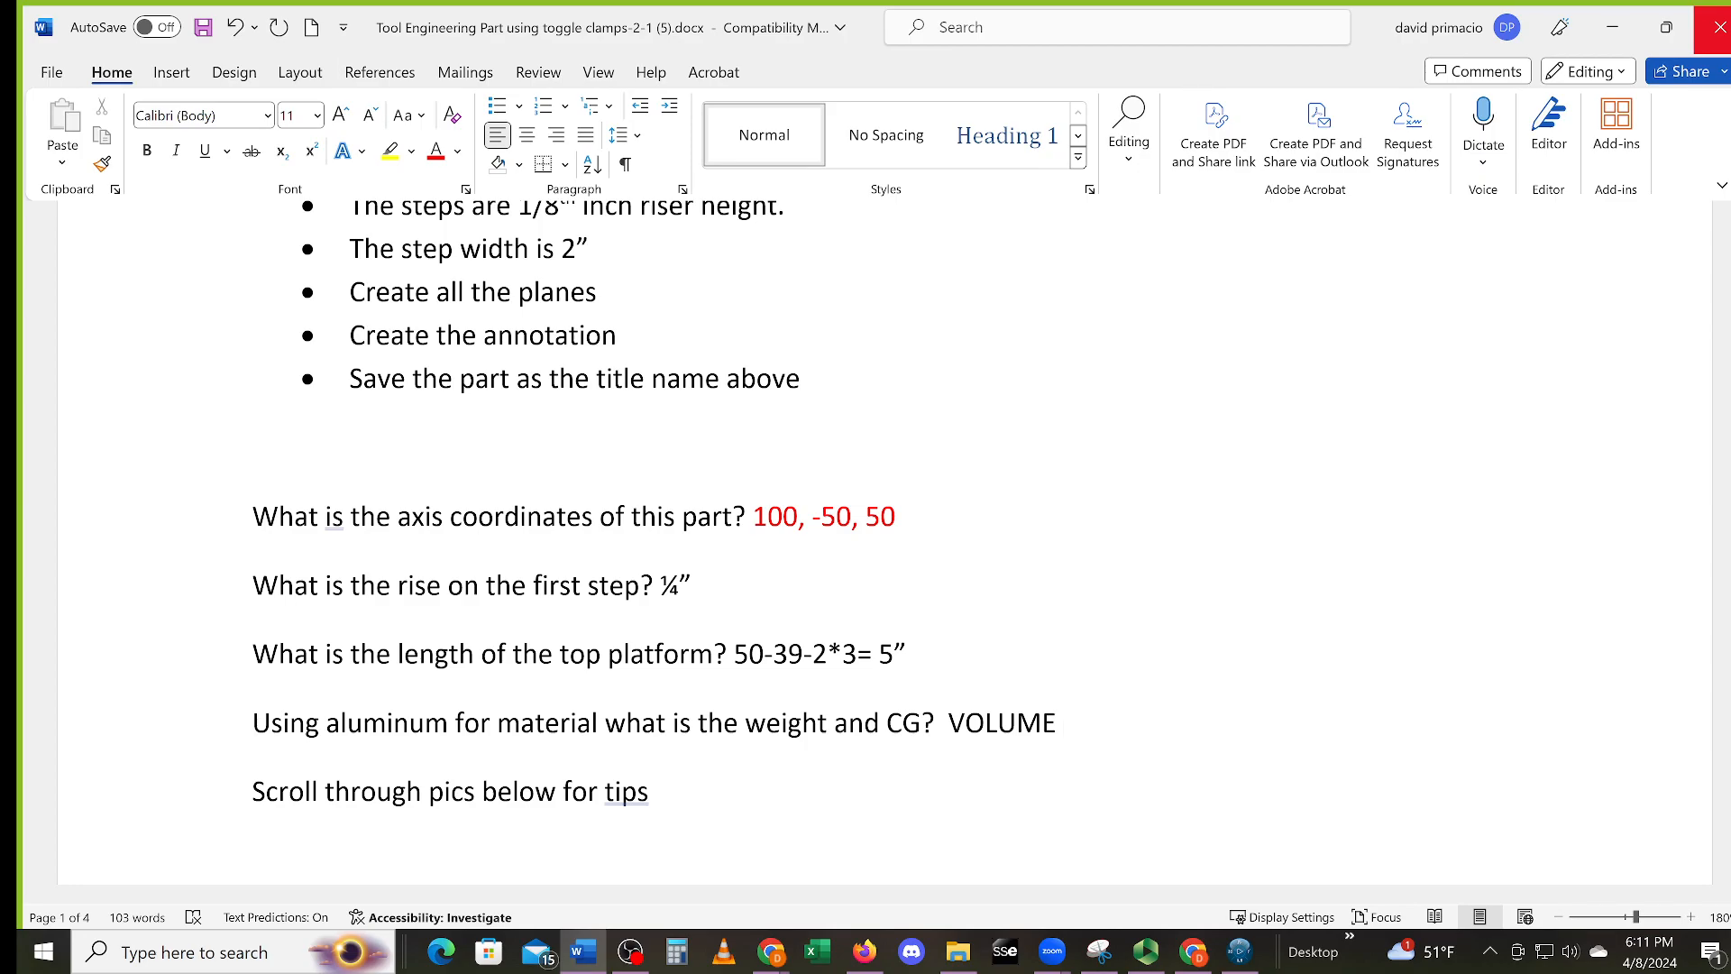
{"action": "type", "text": "26.8750"}
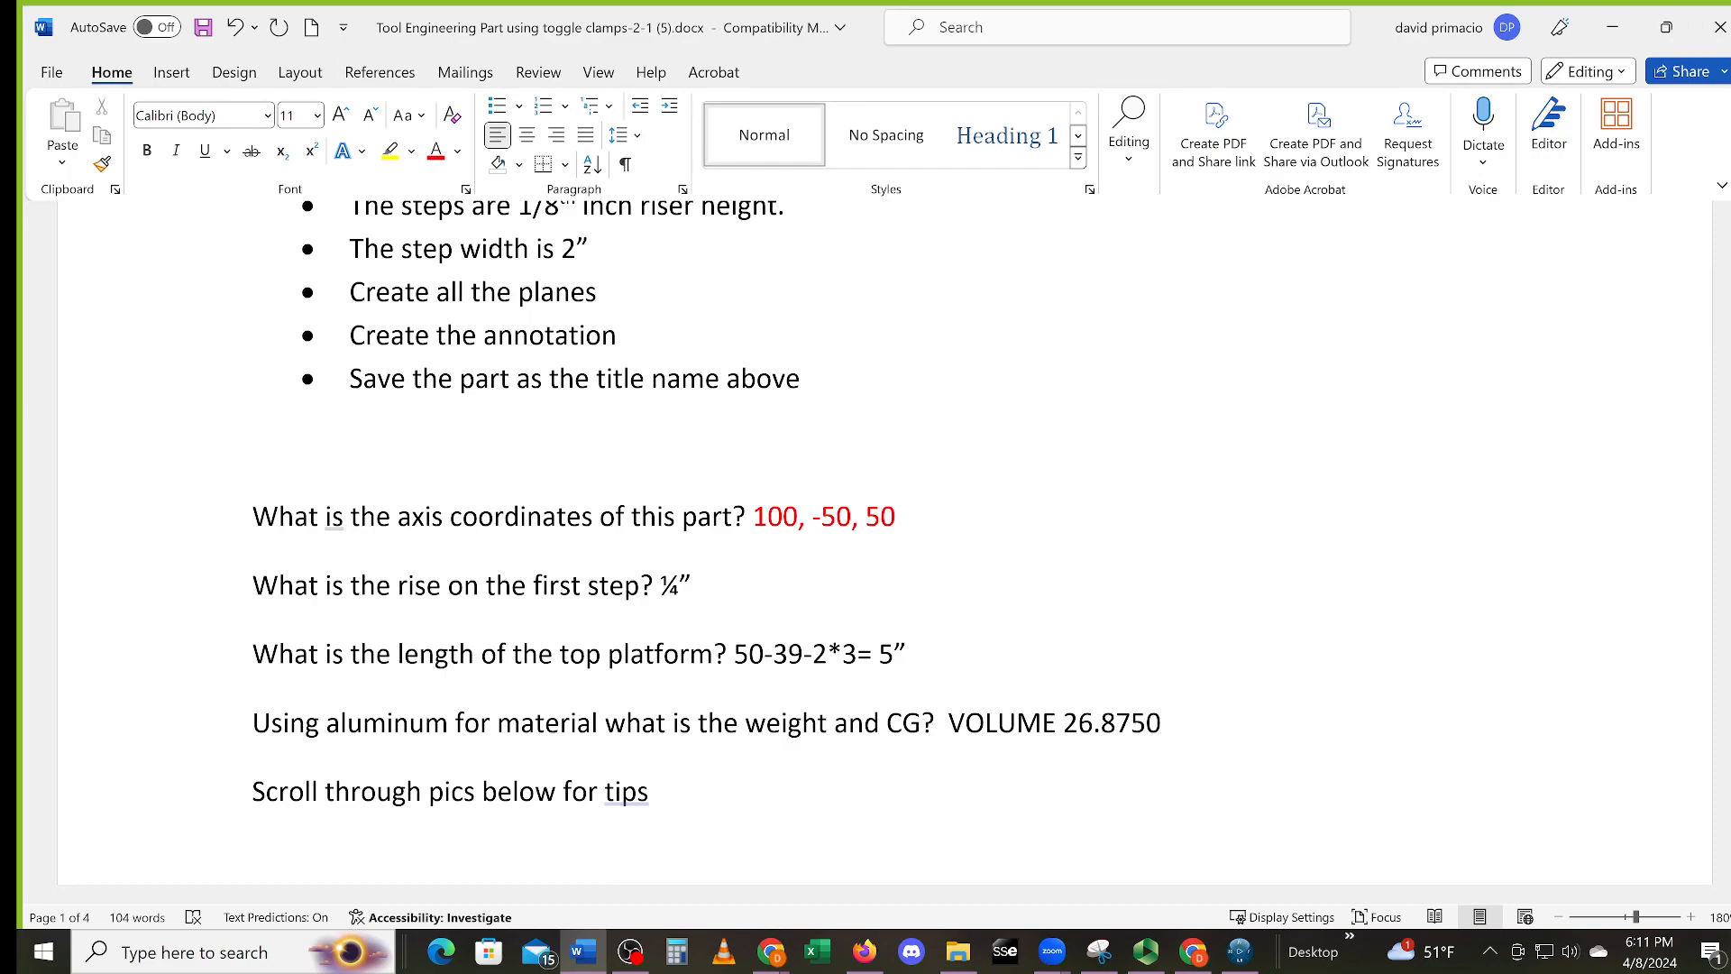
{"action": "type", "text": ","}
{"action": "type", "text": "v"}
{"action": "key", "text": "BackSpace"}
Add CG 9.7500, -43.6163, 50.5026, fixing stray characters along the way
{"action": "type", "text": "c"}
{"action": "key", "text": "BackSpace"}
{"action": "type", "text": "CG 9.7500,M"}
{"action": "key", "text": "BackSpace"}
{"action": "key", "text": "BackSpace"}
{"action": "type", "text": "-"}
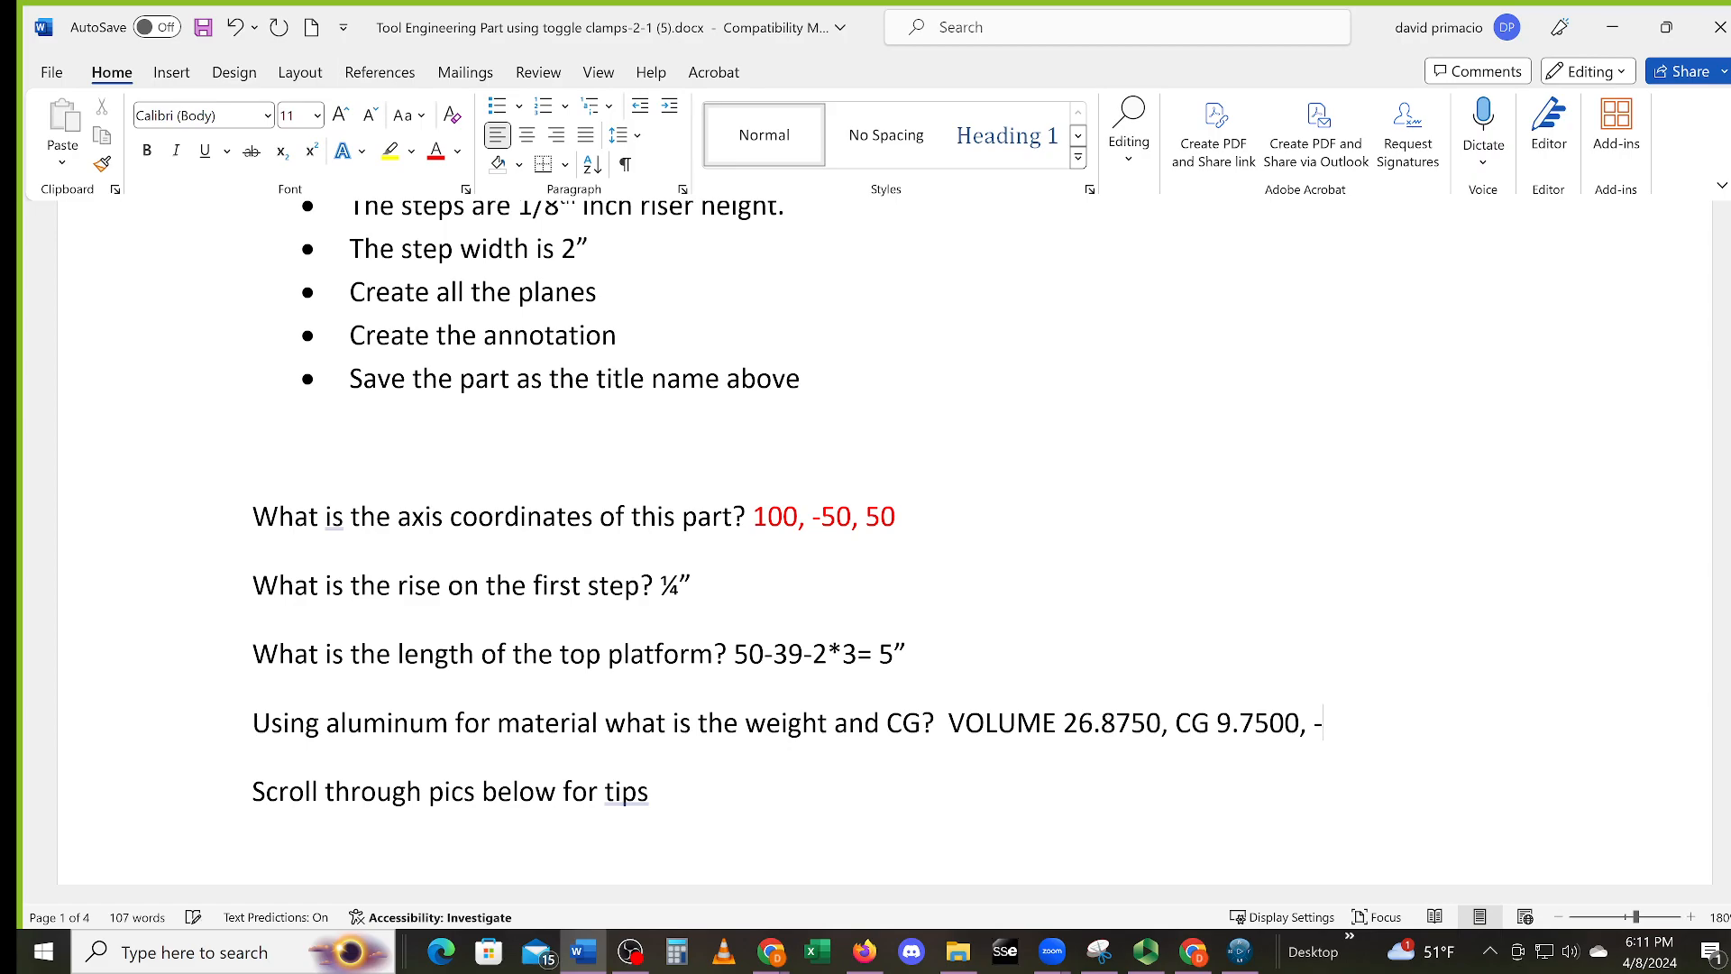
{"action": "type", "text": "43.6163, 50."}
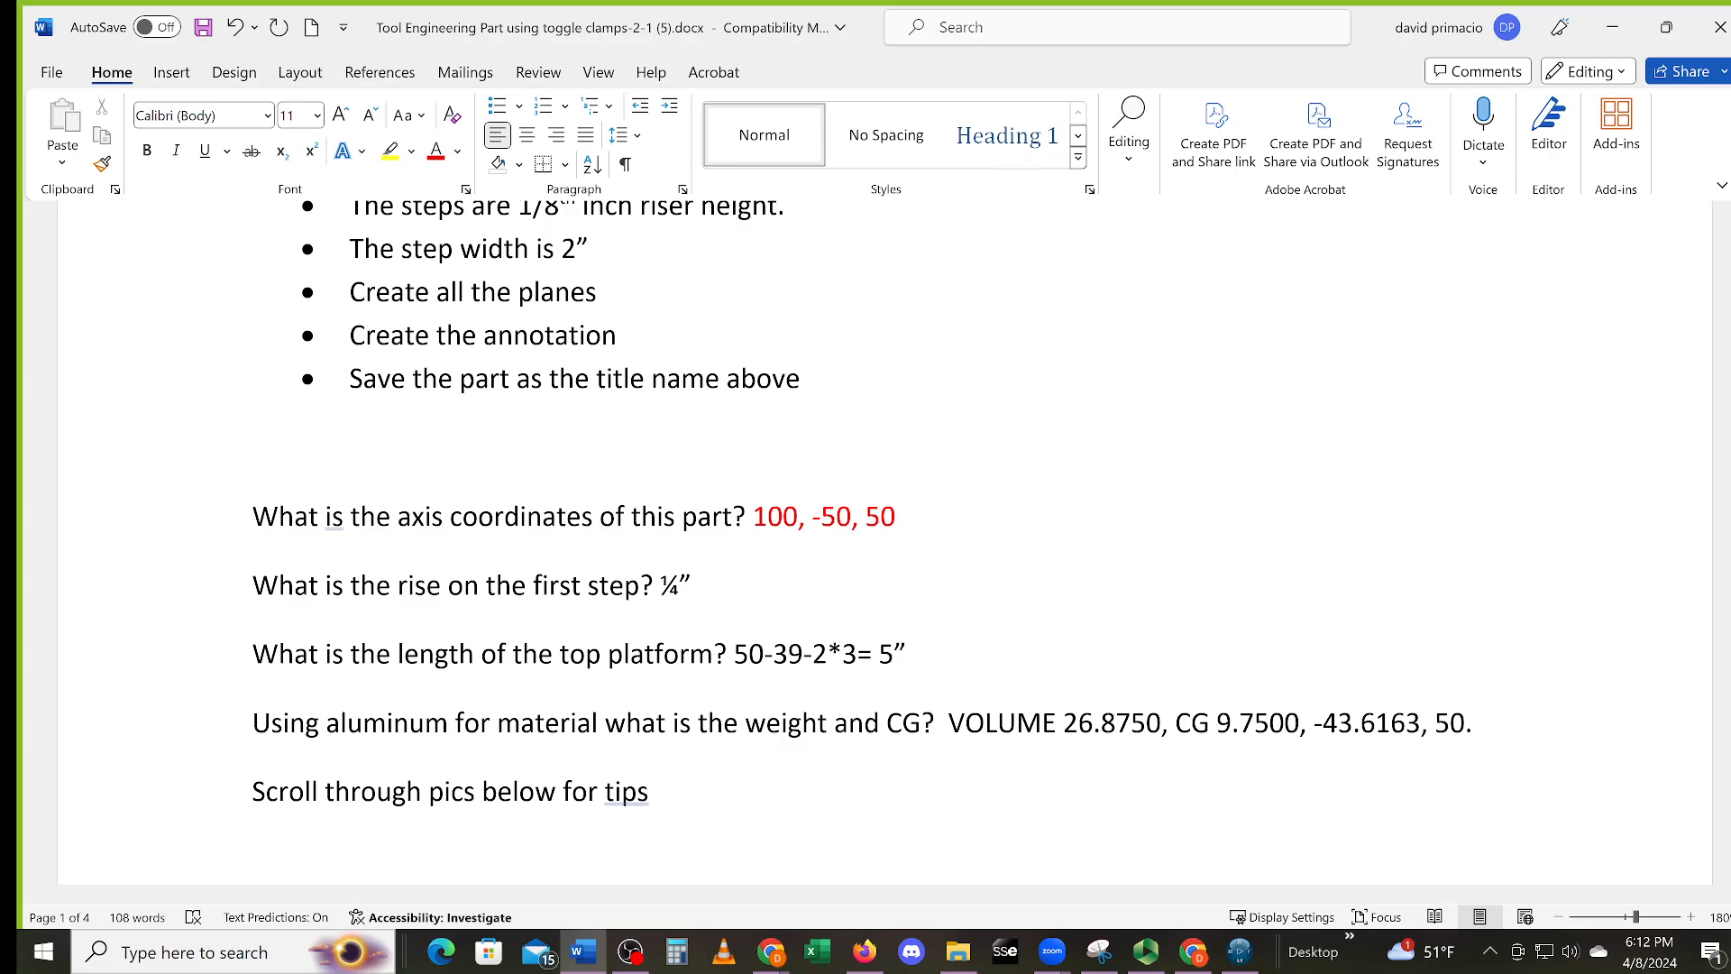
{"action": "type", "text": "5026"}
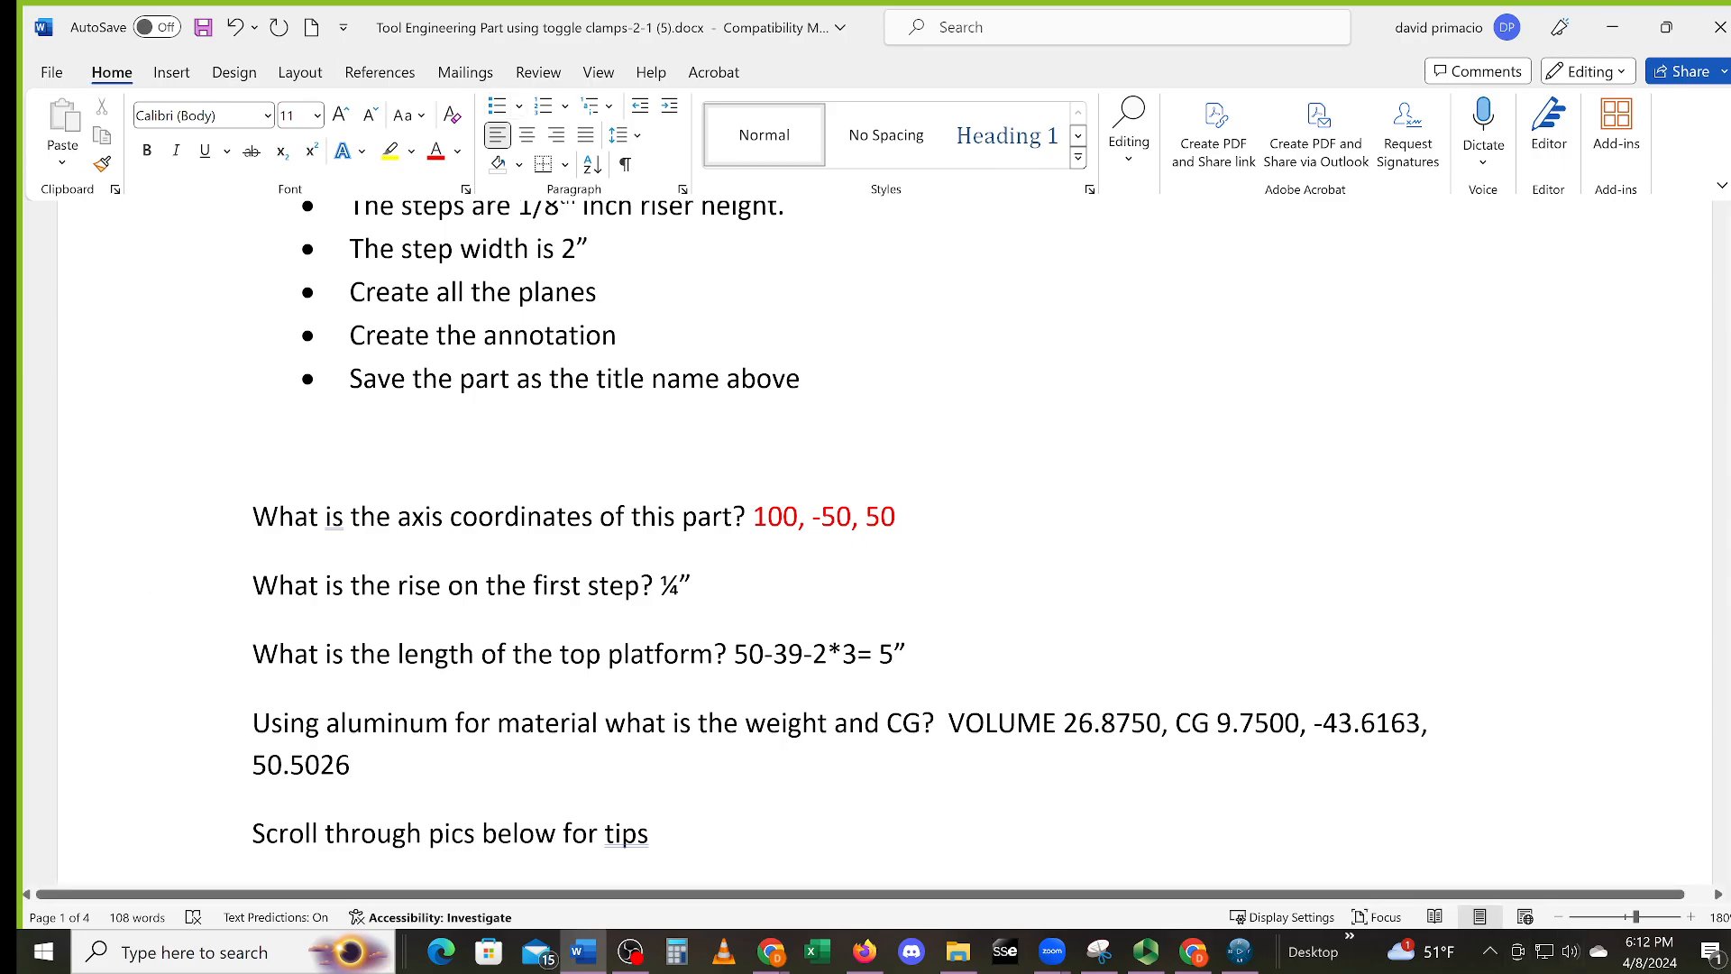
Correct the CG y value from -43.6163 to -45.3837
{"action": "left_click_drag", "start_coordinate": [1422, 725], "coordinate": [1362, 725]}
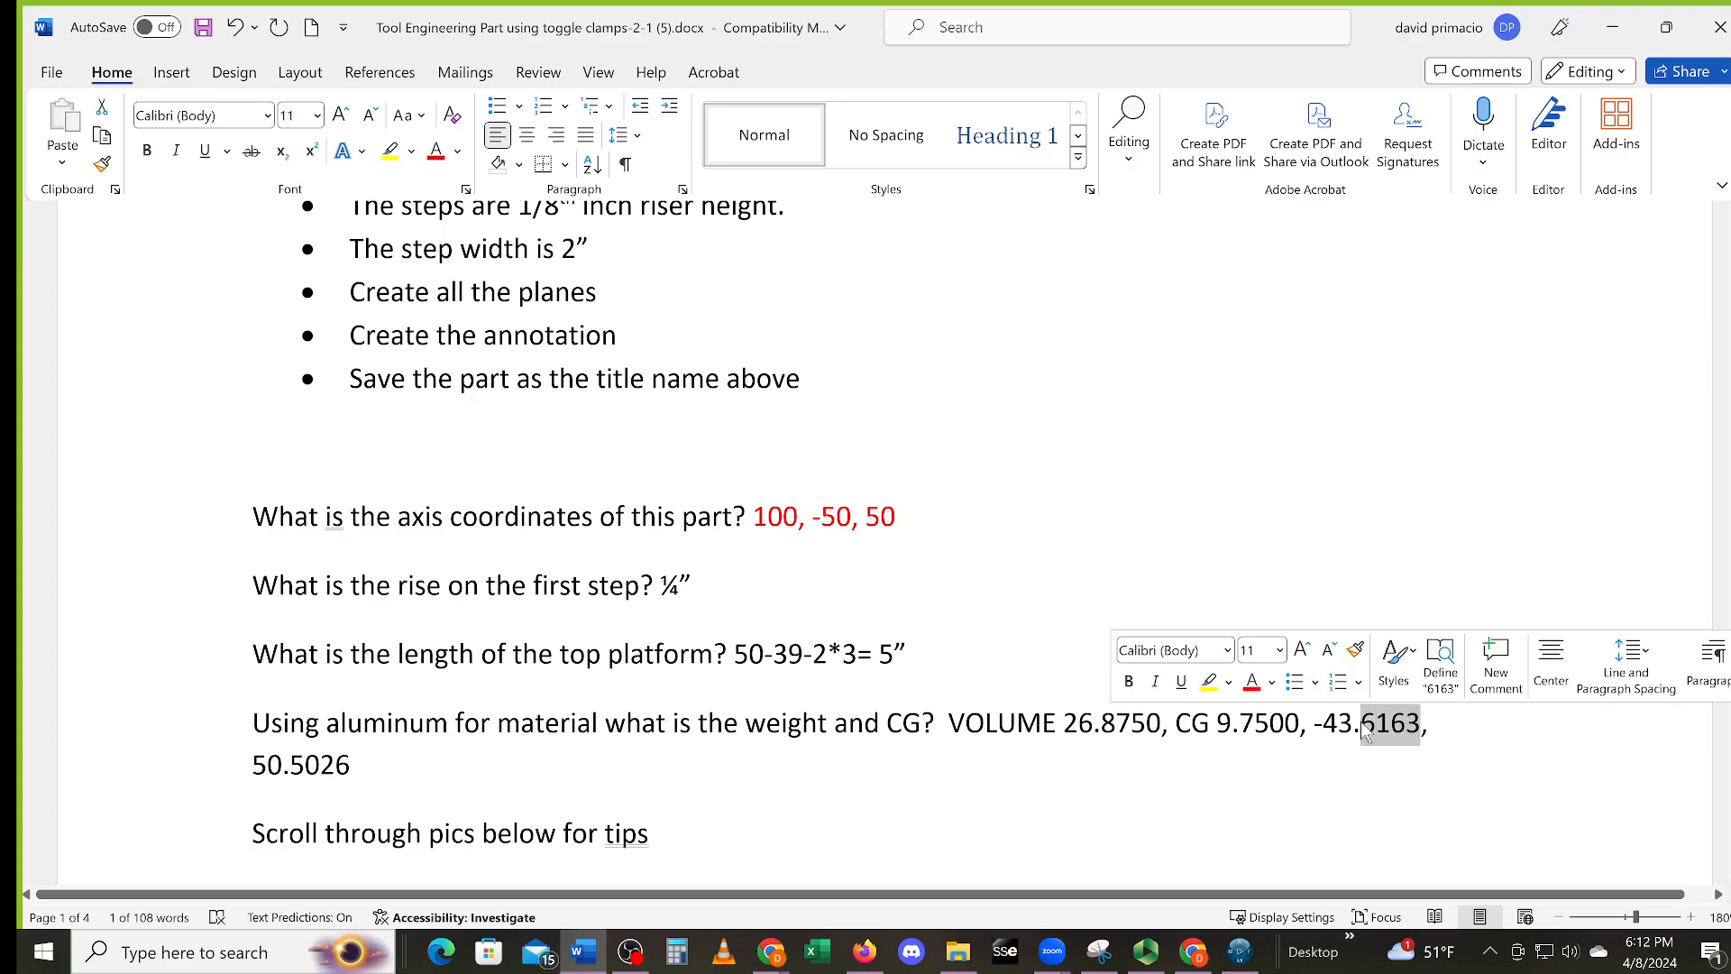
{"action": "type", "text": "387"}
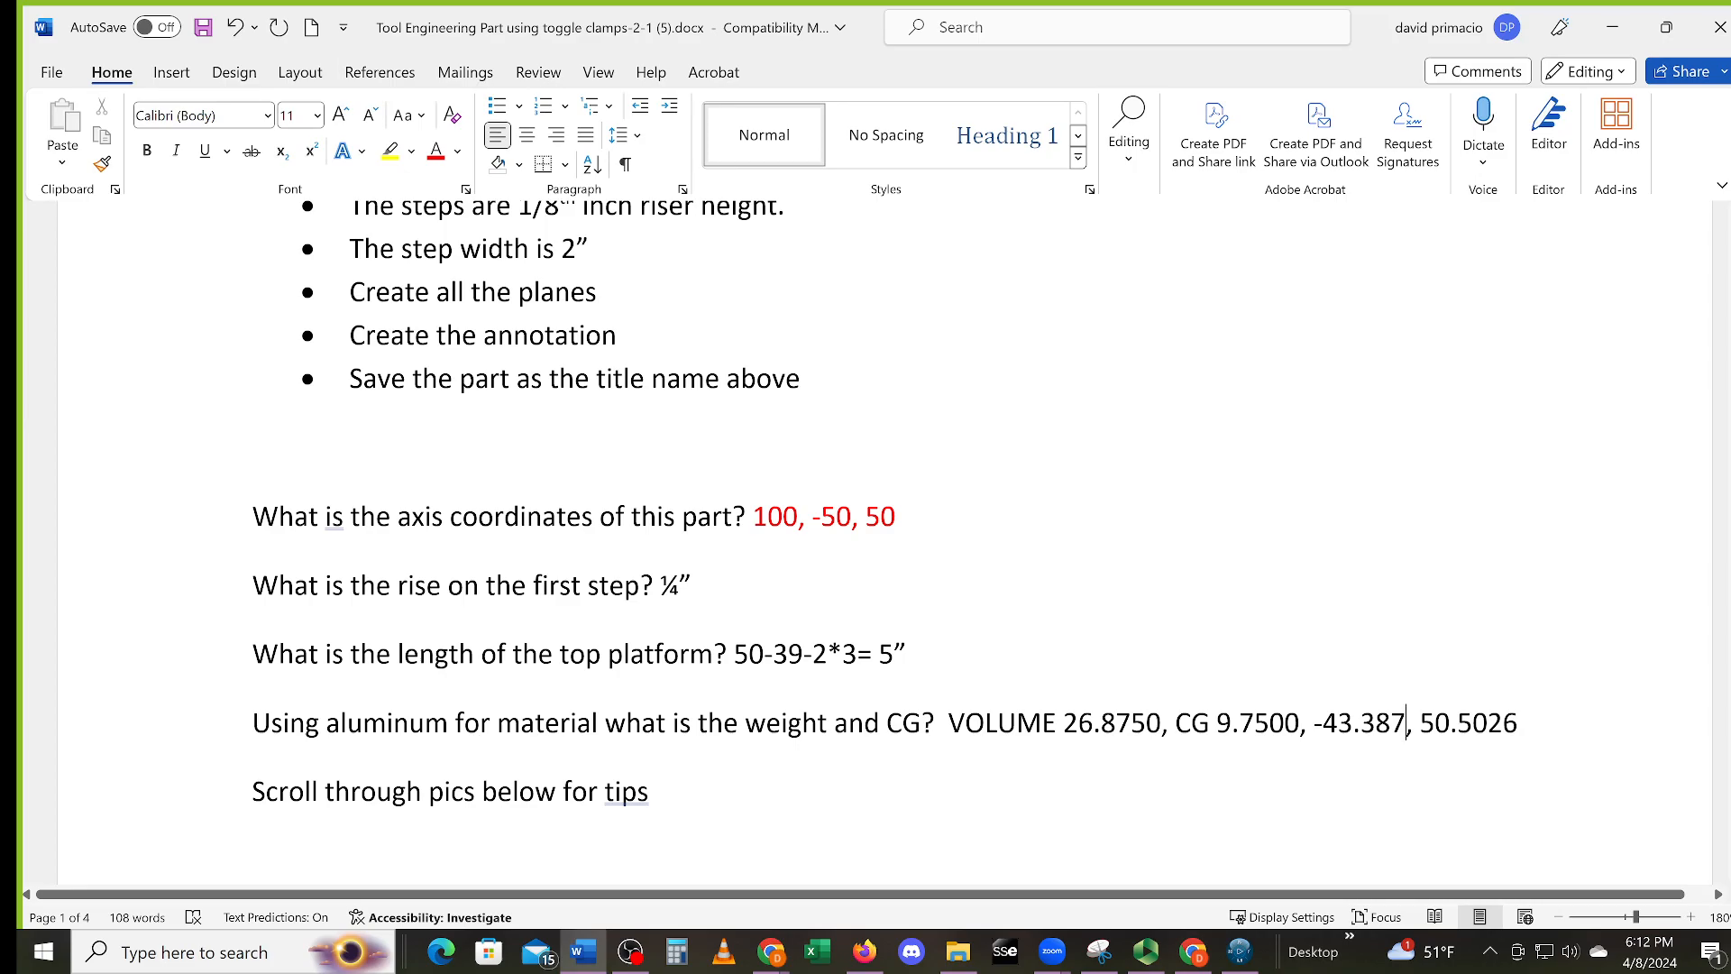
{"action": "key", "text": "BackSpace"}
{"action": "type", "text": "37"}
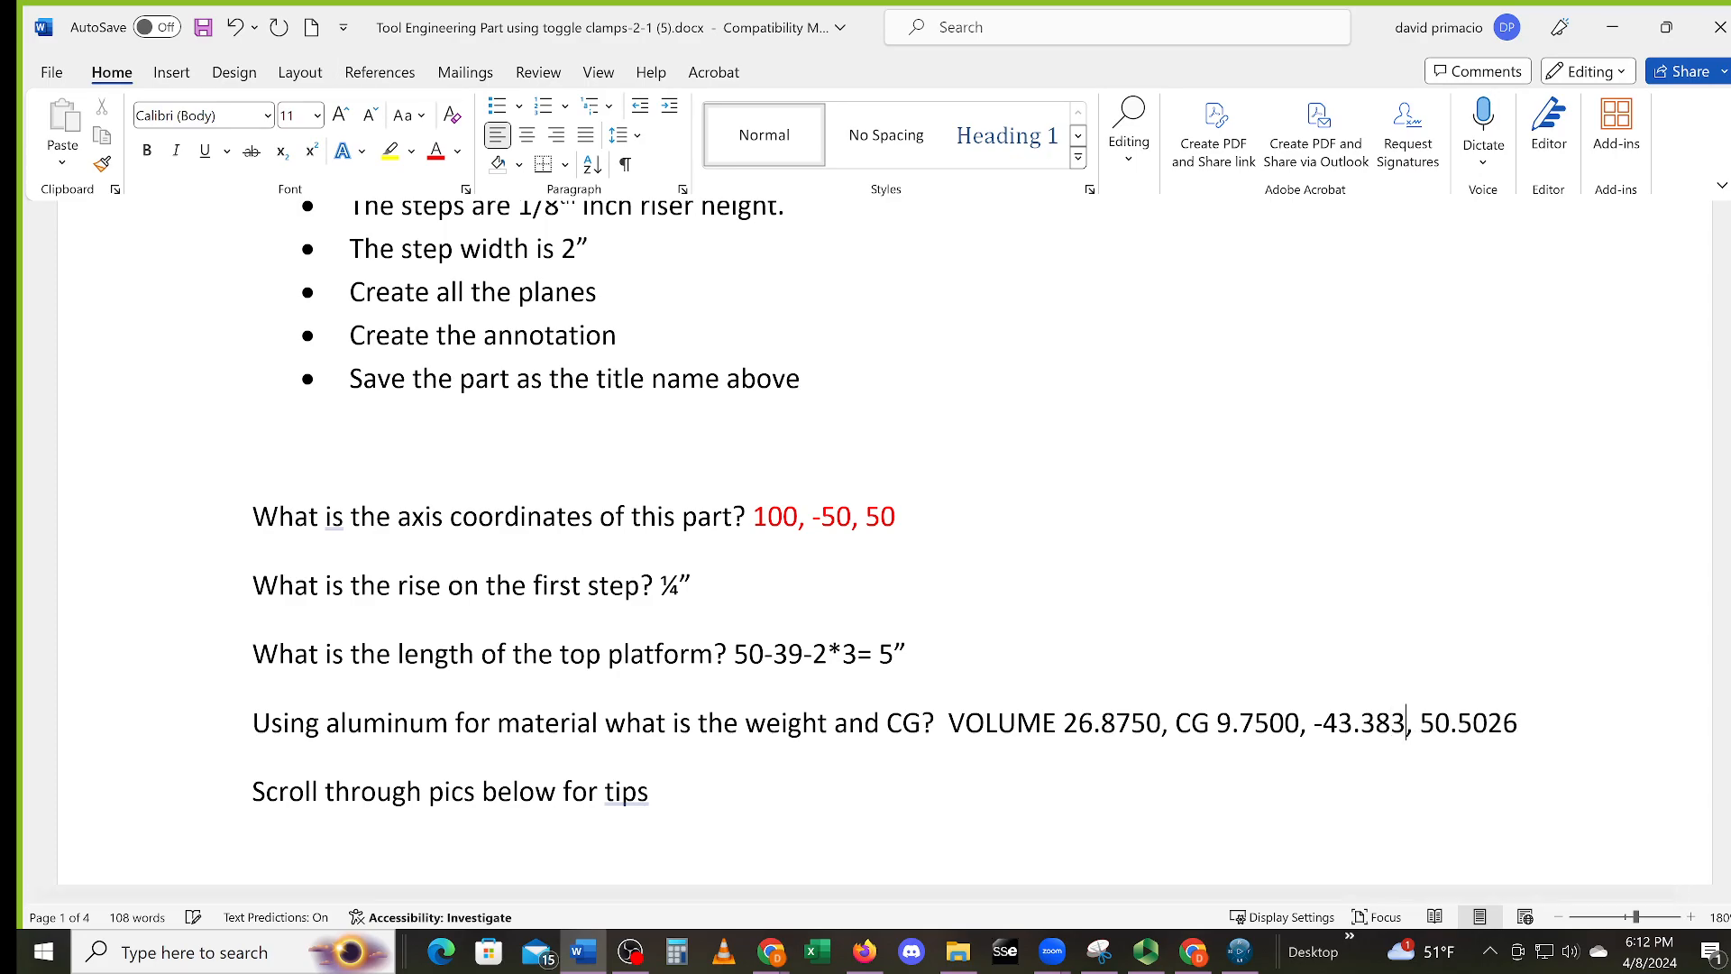
{"action": "left_click", "coordinate": [1353, 723]}
{"action": "left_click_drag", "start_coordinate": [1353, 723], "coordinate": [1338, 723]}
{"action": "type", "text": "5"}
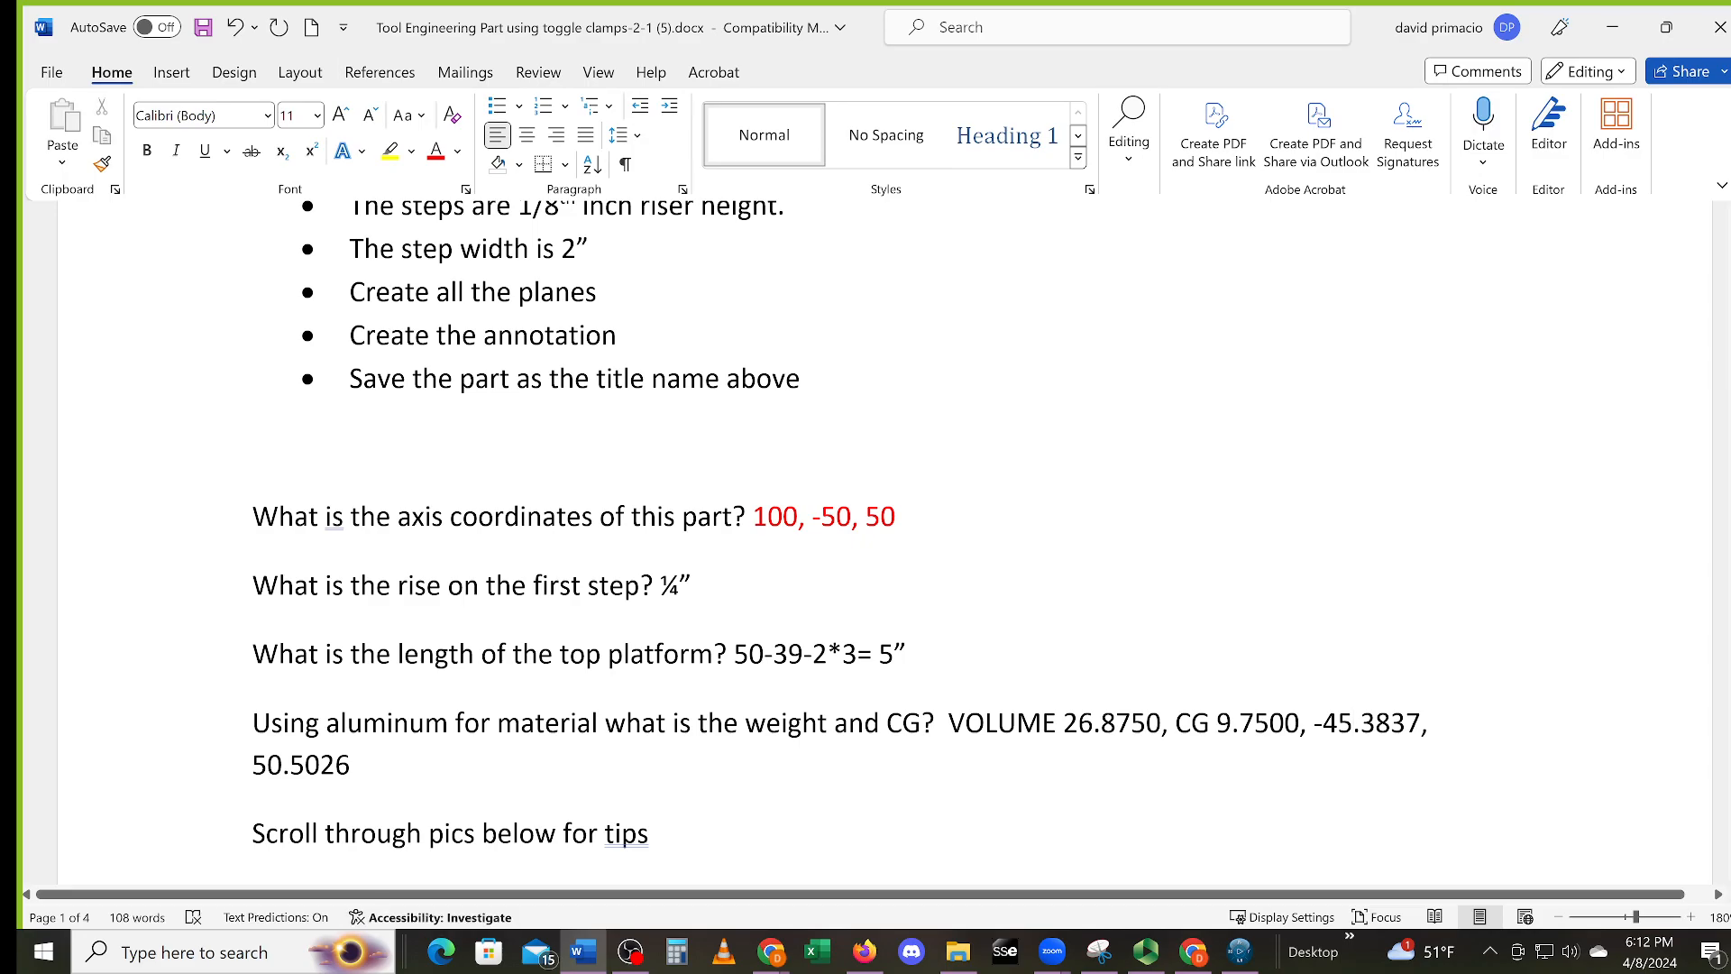
Correct the CG z value to 50.2660
{"action": "double_click", "coordinate": [321, 774]}
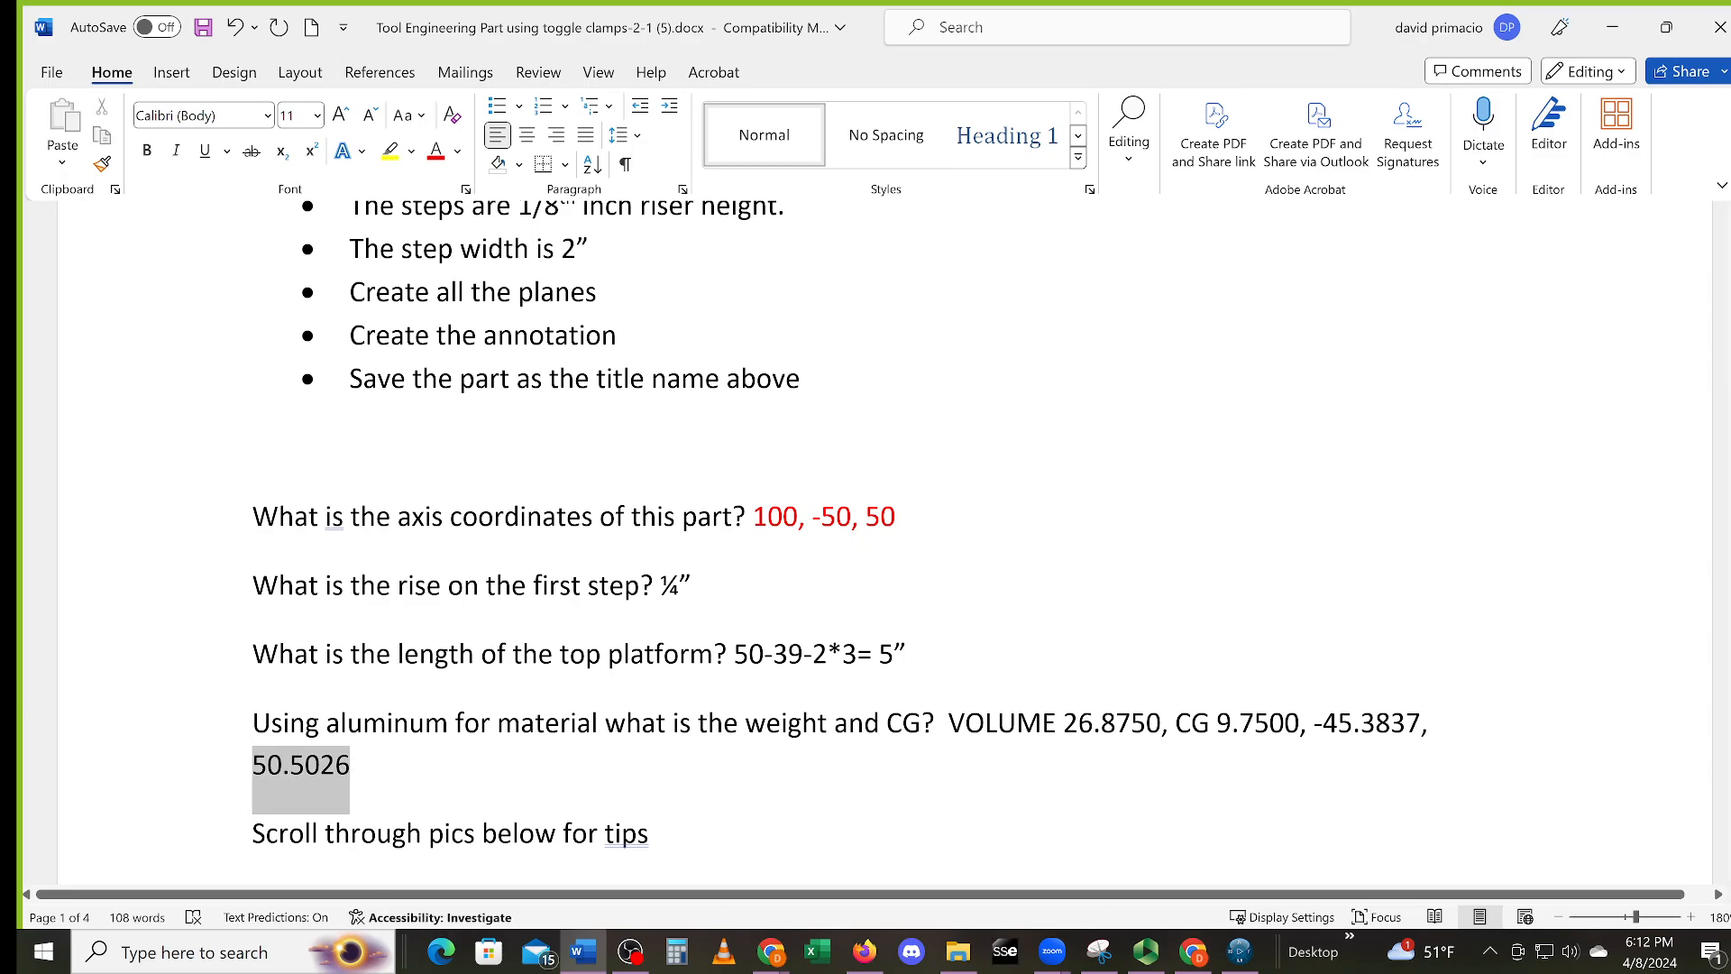
{"action": "left_click", "coordinate": [350, 769]}
{"action": "left_click_drag", "start_coordinate": [321, 768], "coordinate": [290, 772]}
{"action": "key", "text": "Delete"}
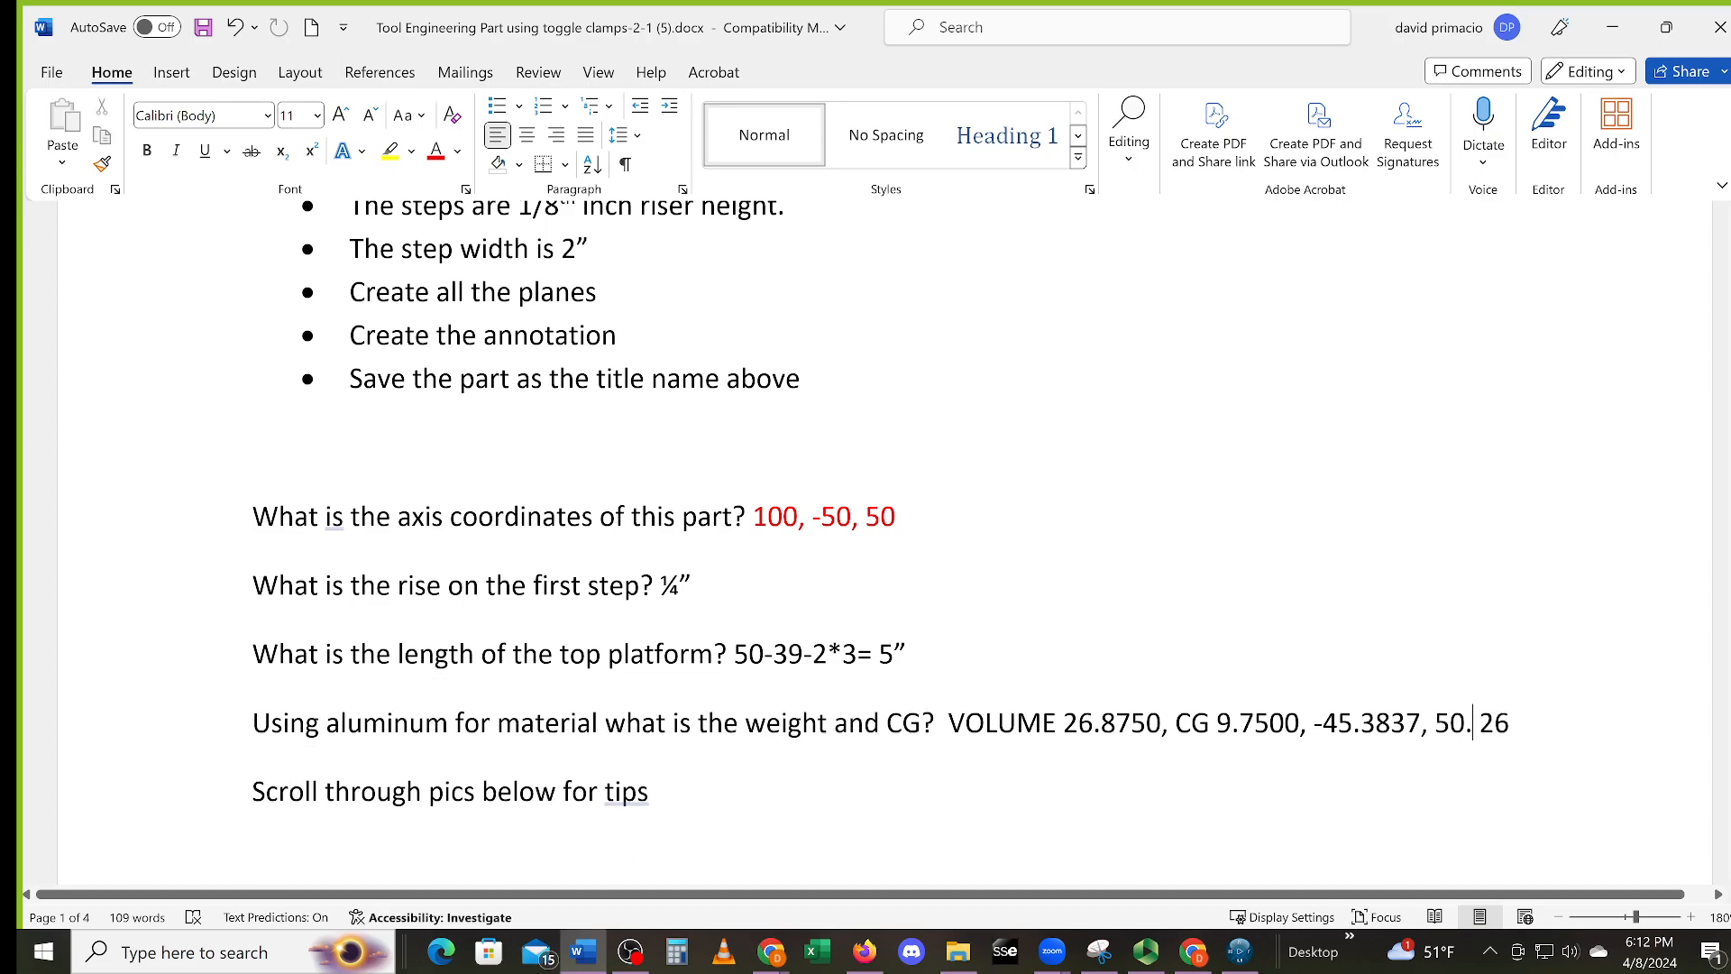
{"action": "left_click", "coordinate": [1510, 724]}
{"action": "type", "text": "50"}
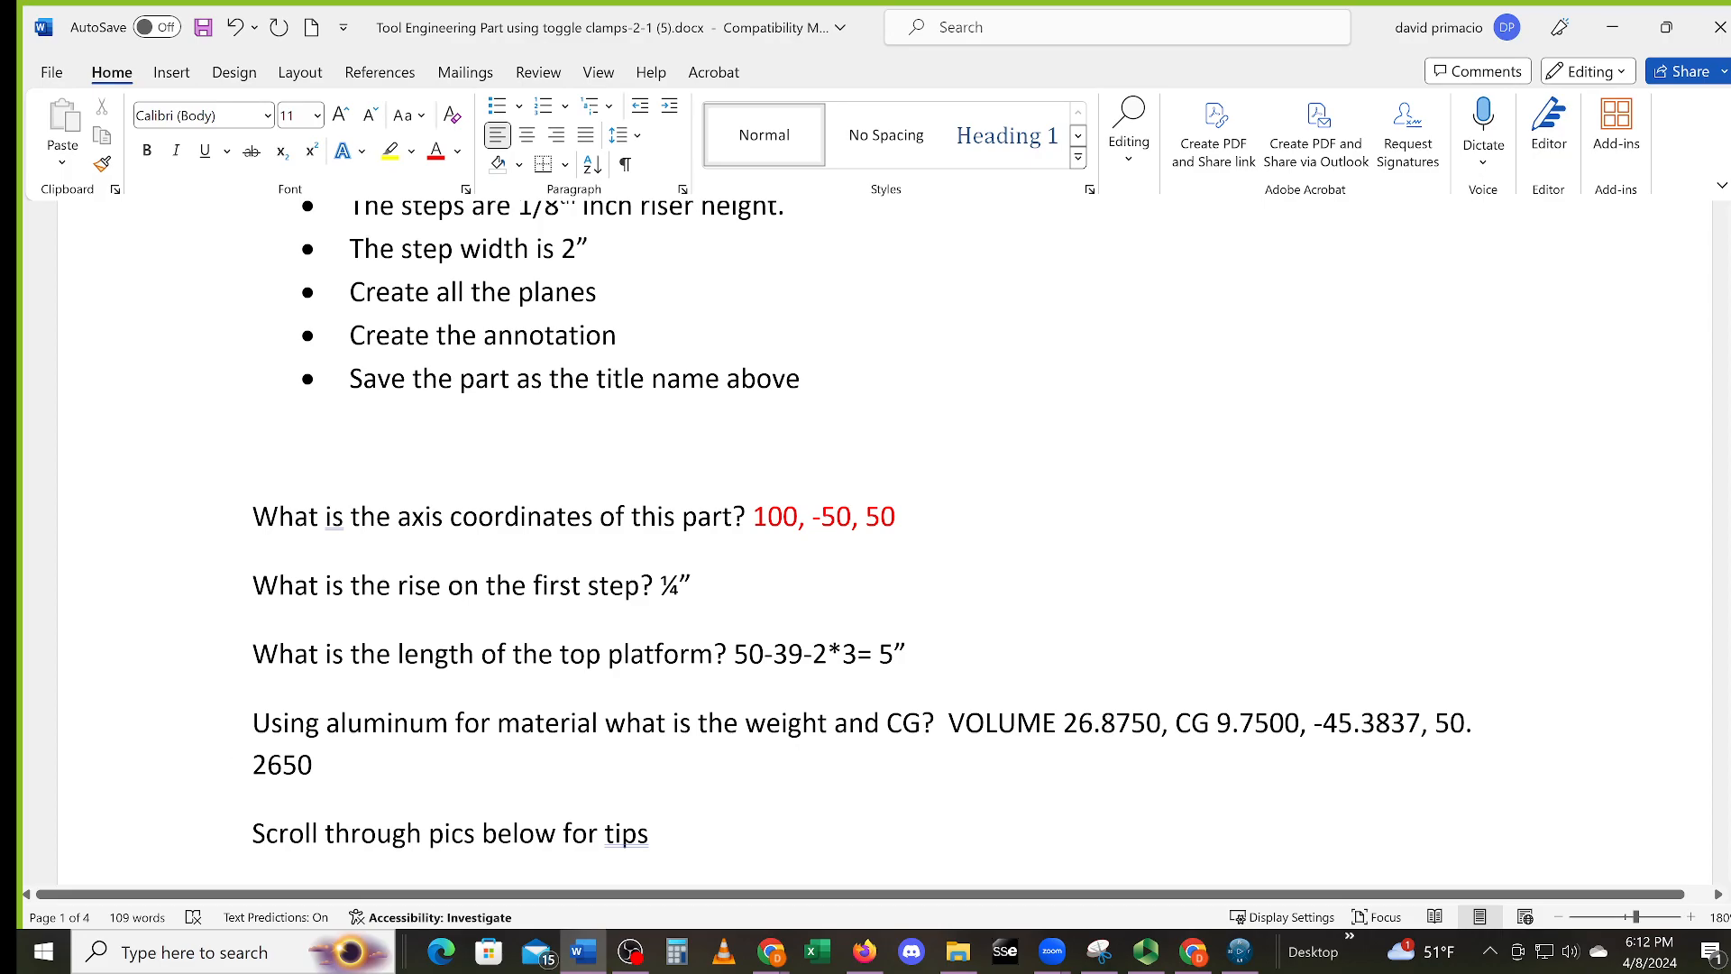
{"action": "left_click", "coordinate": [254, 765]}
{"action": "key", "text": "BackSpace"}
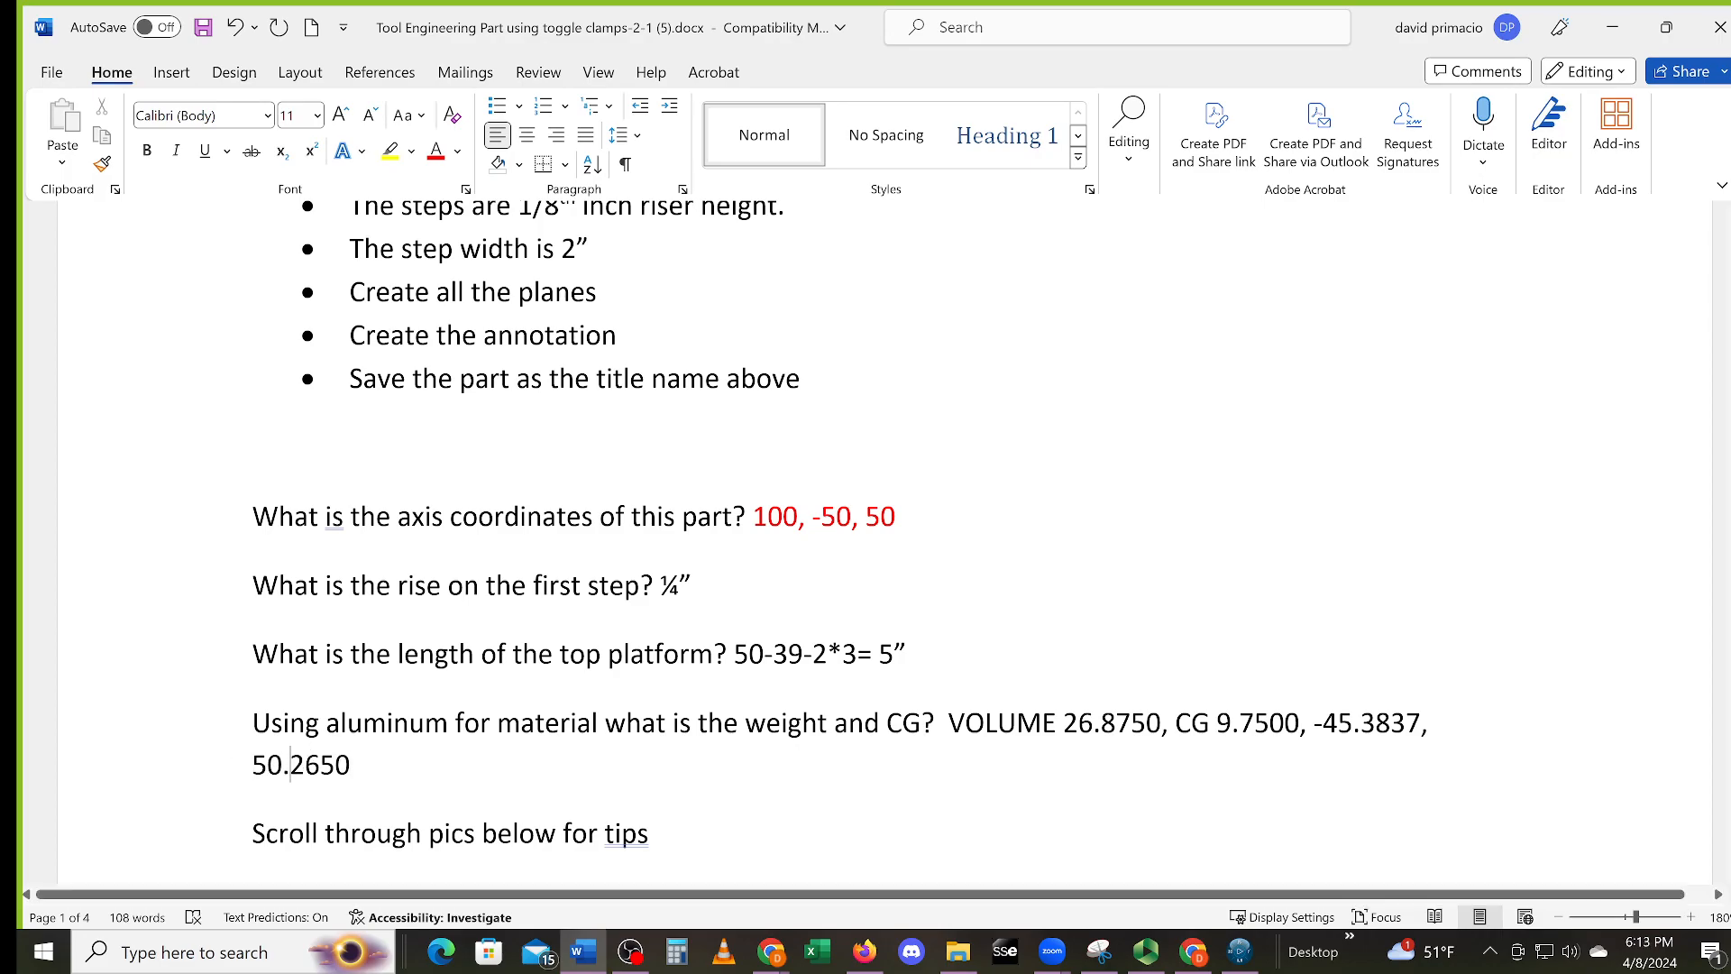
{"action": "left_click_drag", "start_coordinate": [321, 765], "coordinate": [335, 765]}
{"action": "type", "text": "6"}
Correct the CG x value from 9.7500 to 97.5000
{"action": "left_click_drag", "start_coordinate": [1233, 722], "coordinate": [1300, 723]}
{"action": "left_click", "coordinate": [1232, 723]}
{"action": "type", "text": "7"}
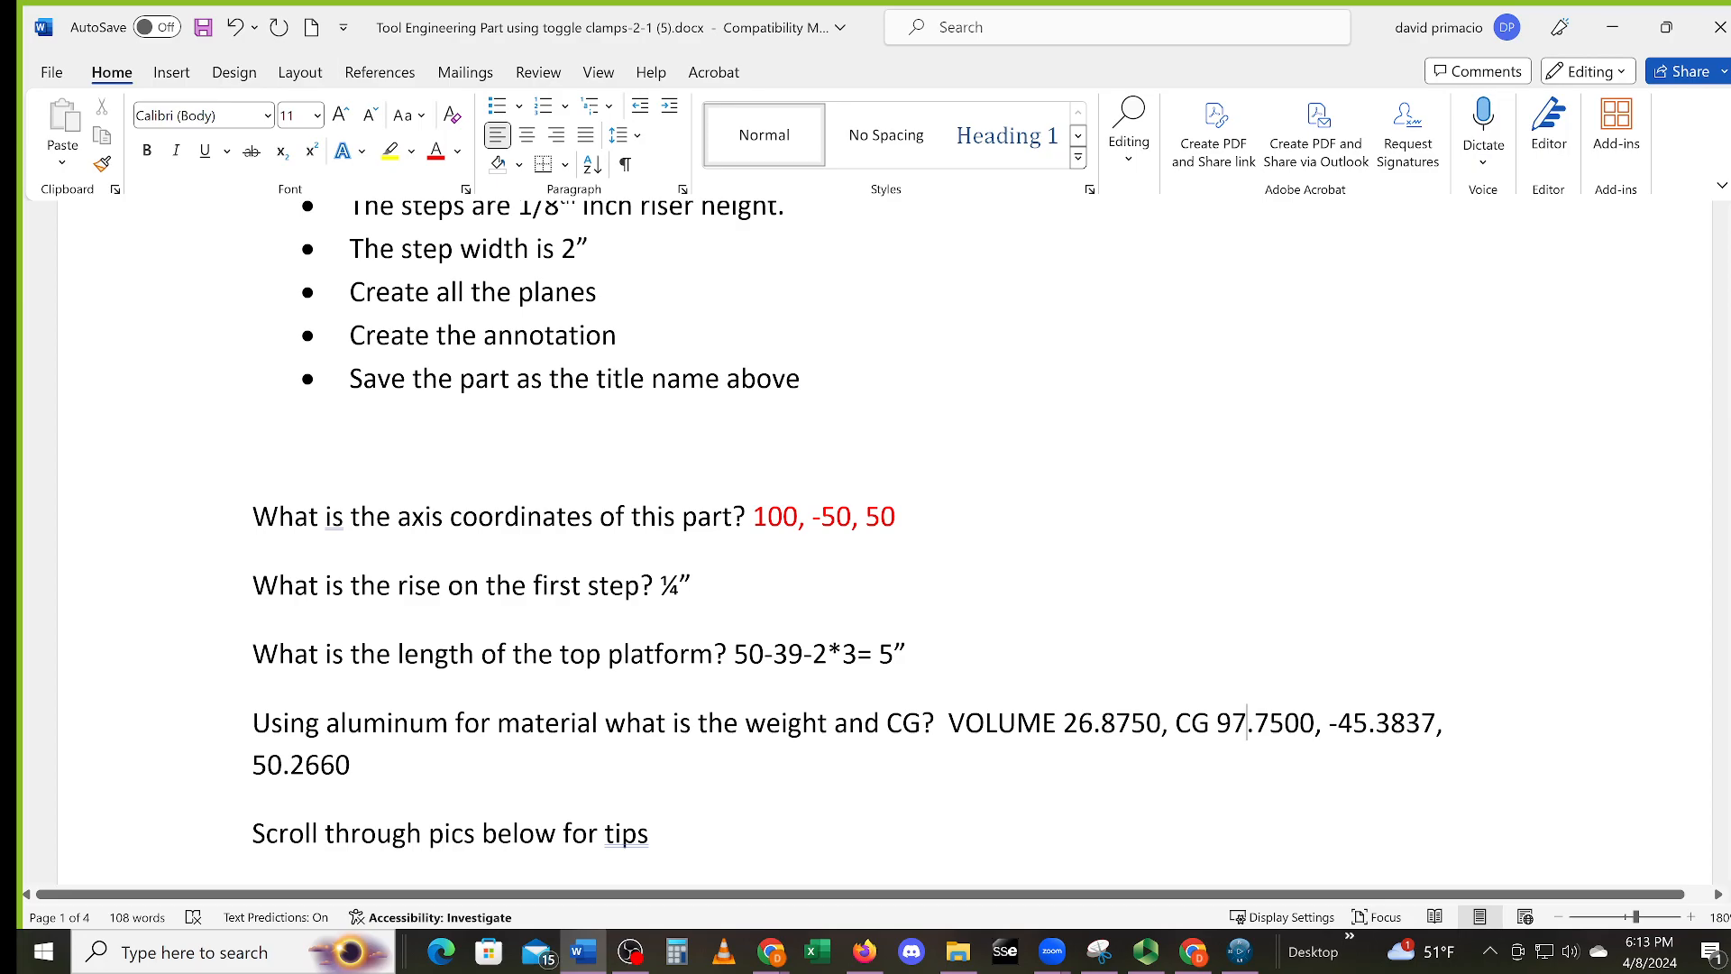
{"action": "key", "text": "BackSpace"}
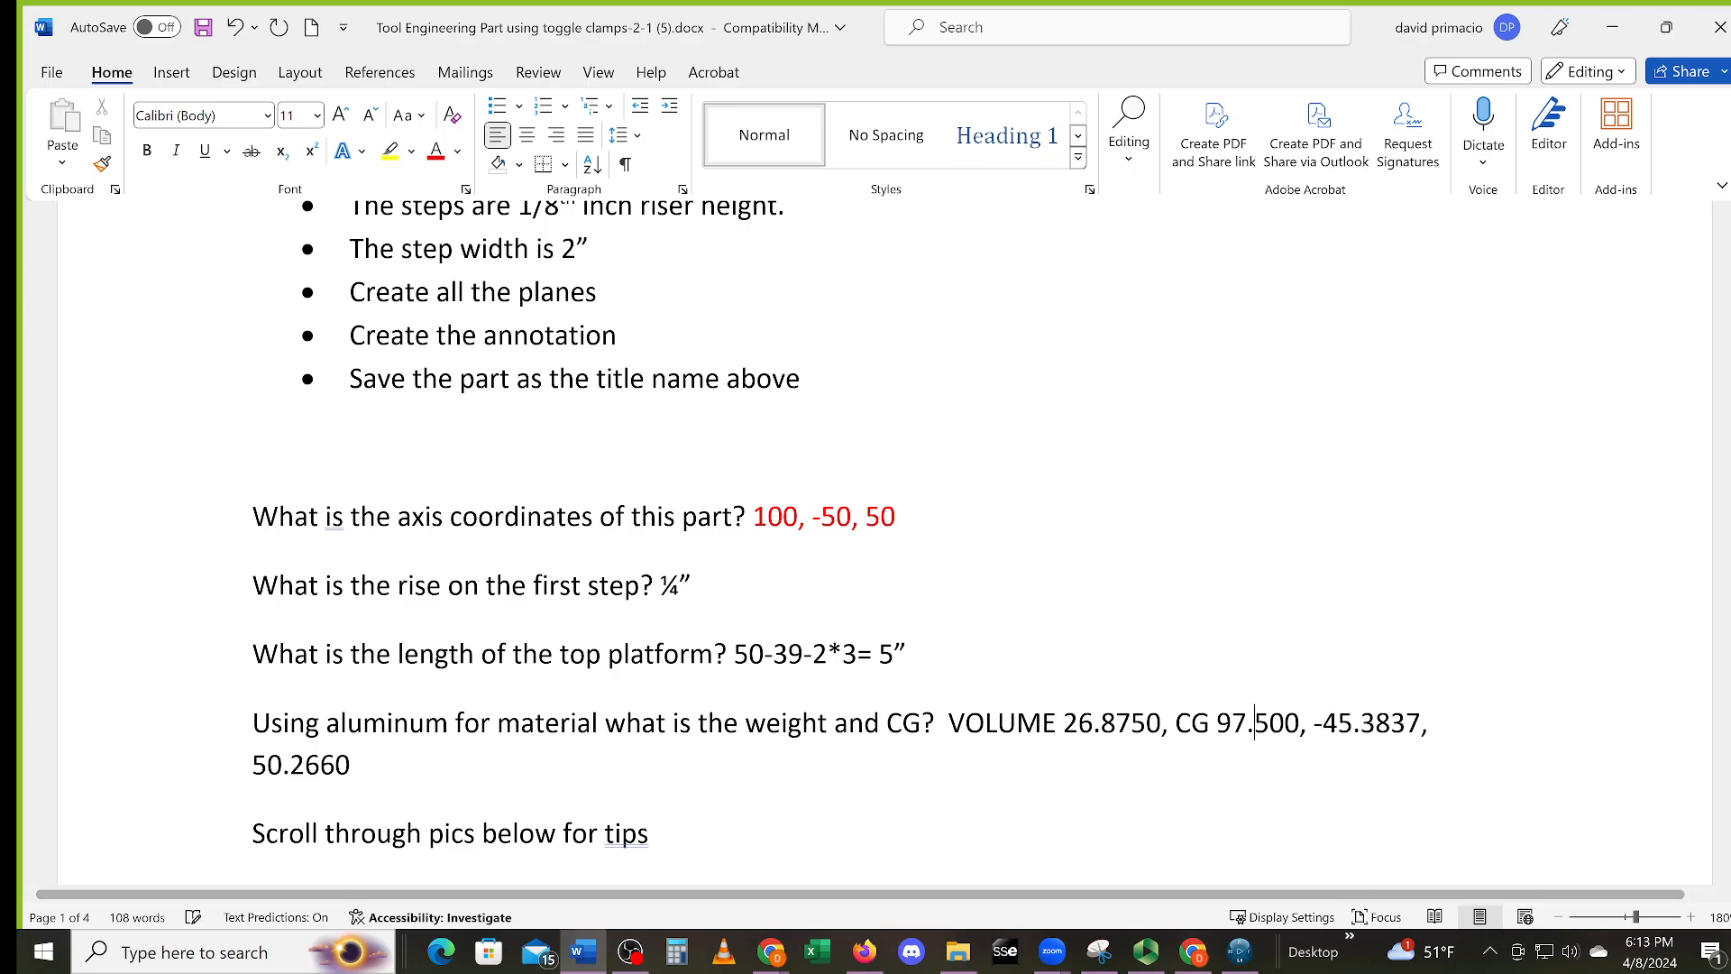
{"action": "left_click", "coordinate": [1155, 834]}
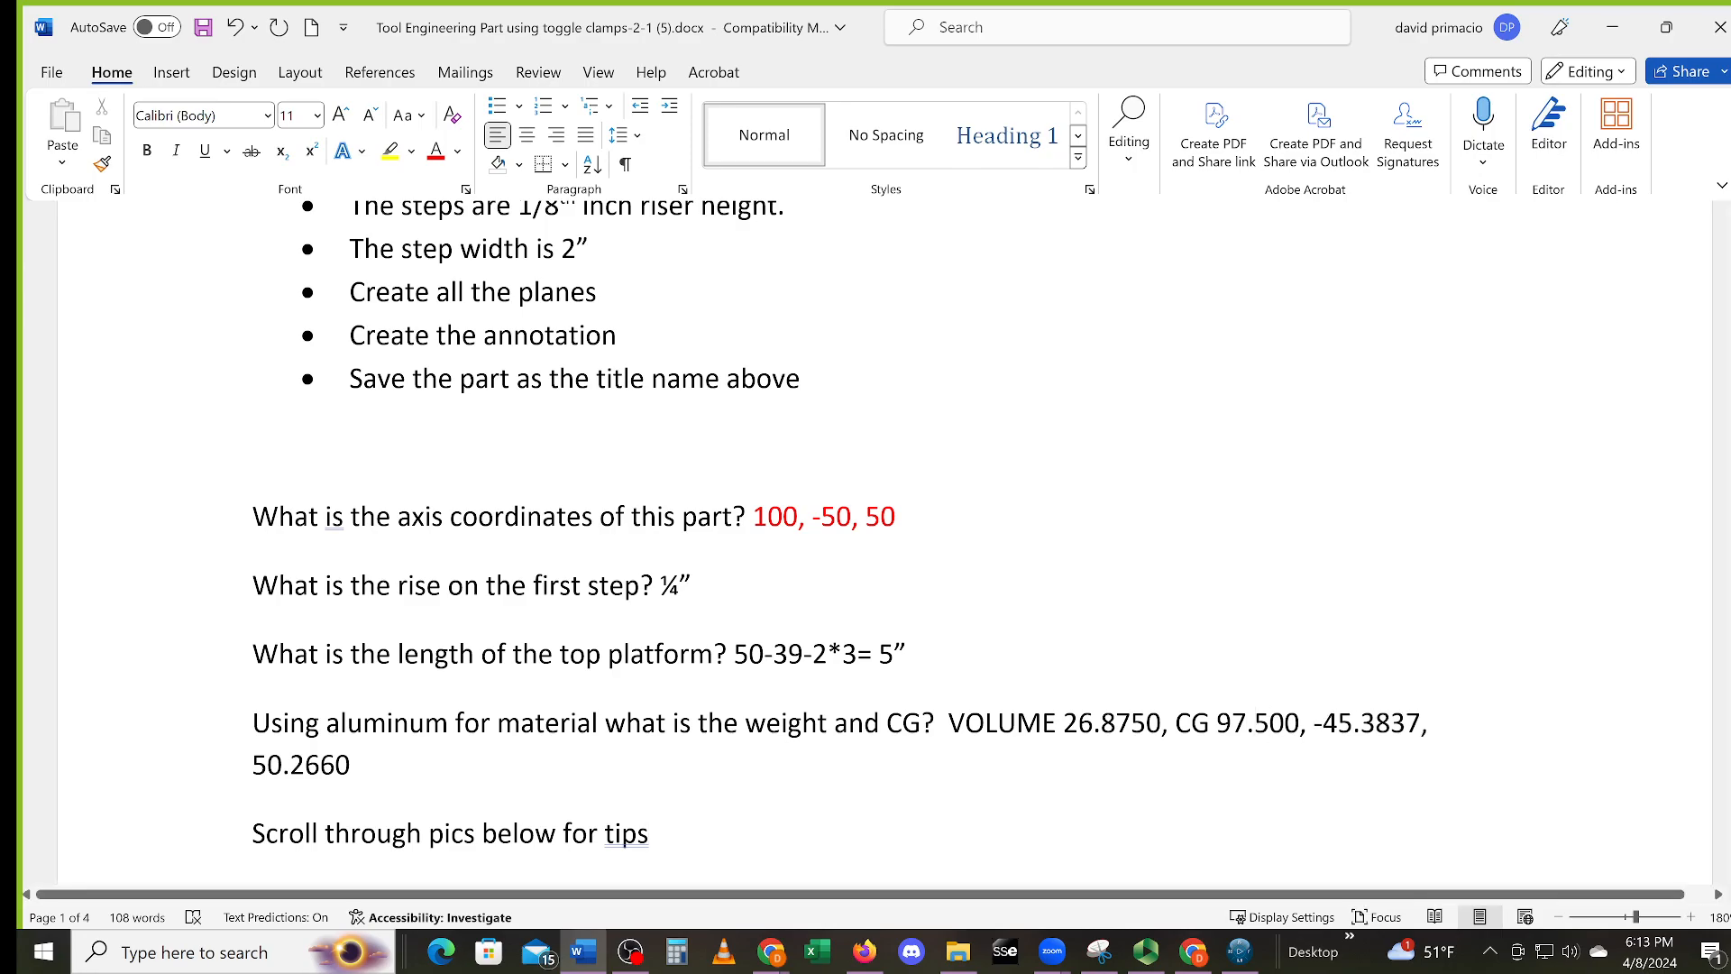
{"action": "type", "text": "0"}
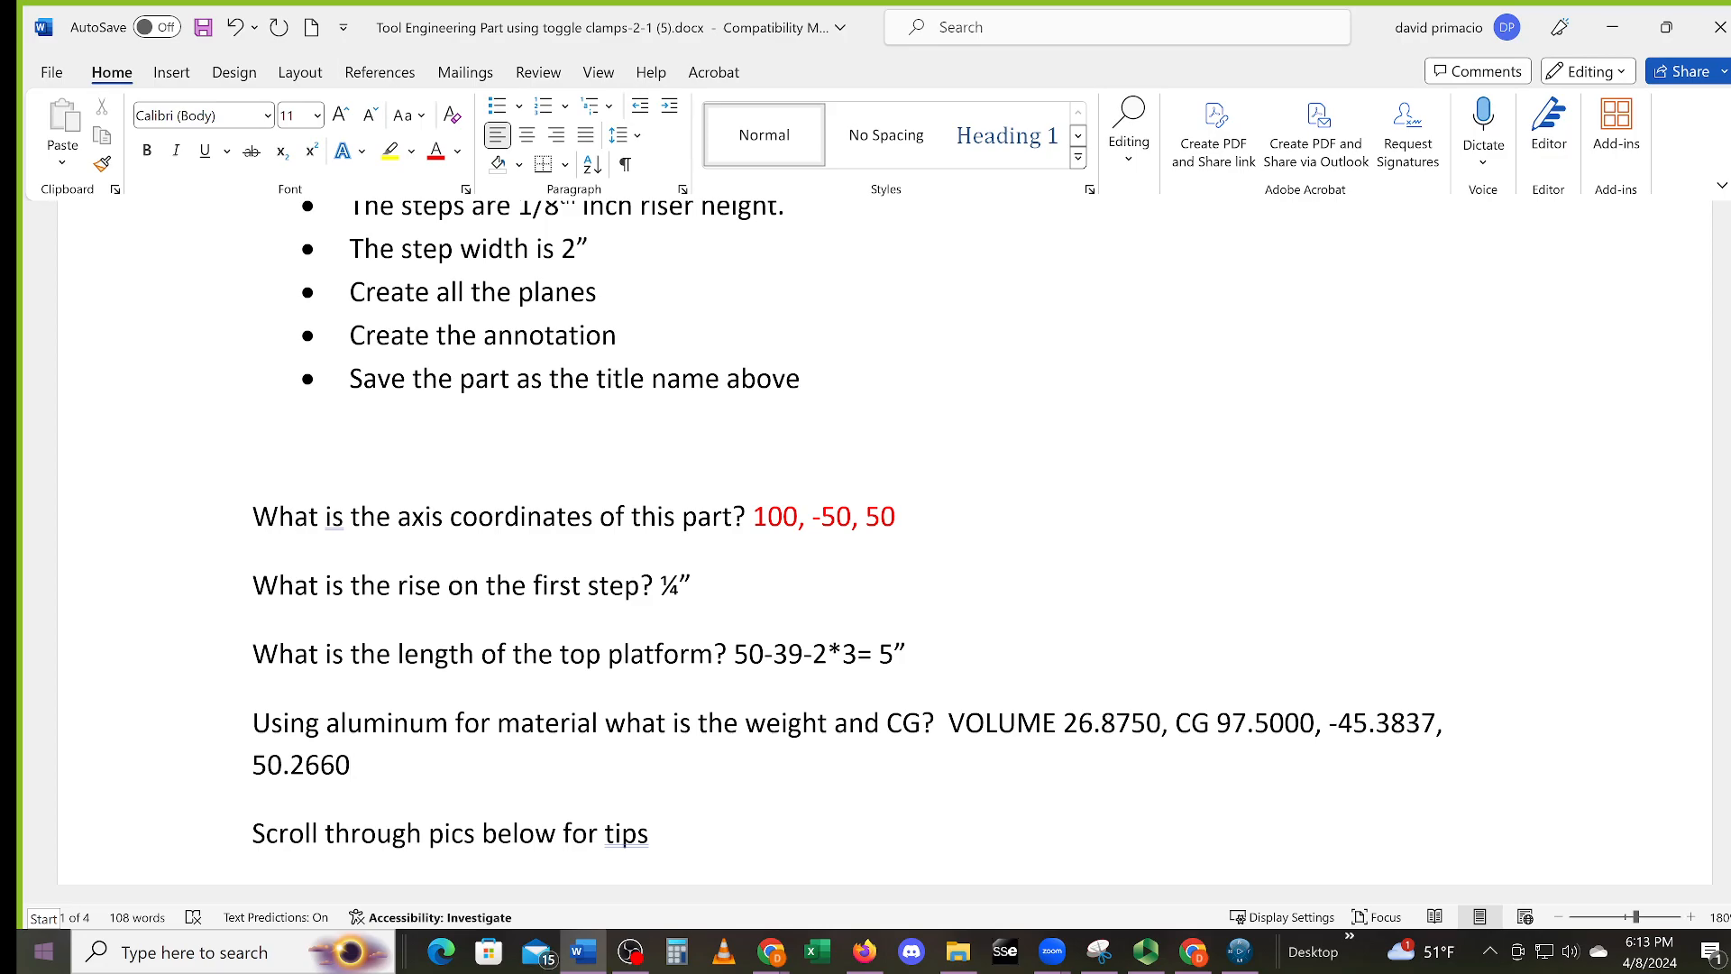
Append ', weight 2.6215lbs' after the CG values, with lbs in lowercase
{"action": "type", "text": ", weight"}
{"action": "key", "text": "Caps_Lock"}
{"action": "key", "text": "Caps_Lock"}
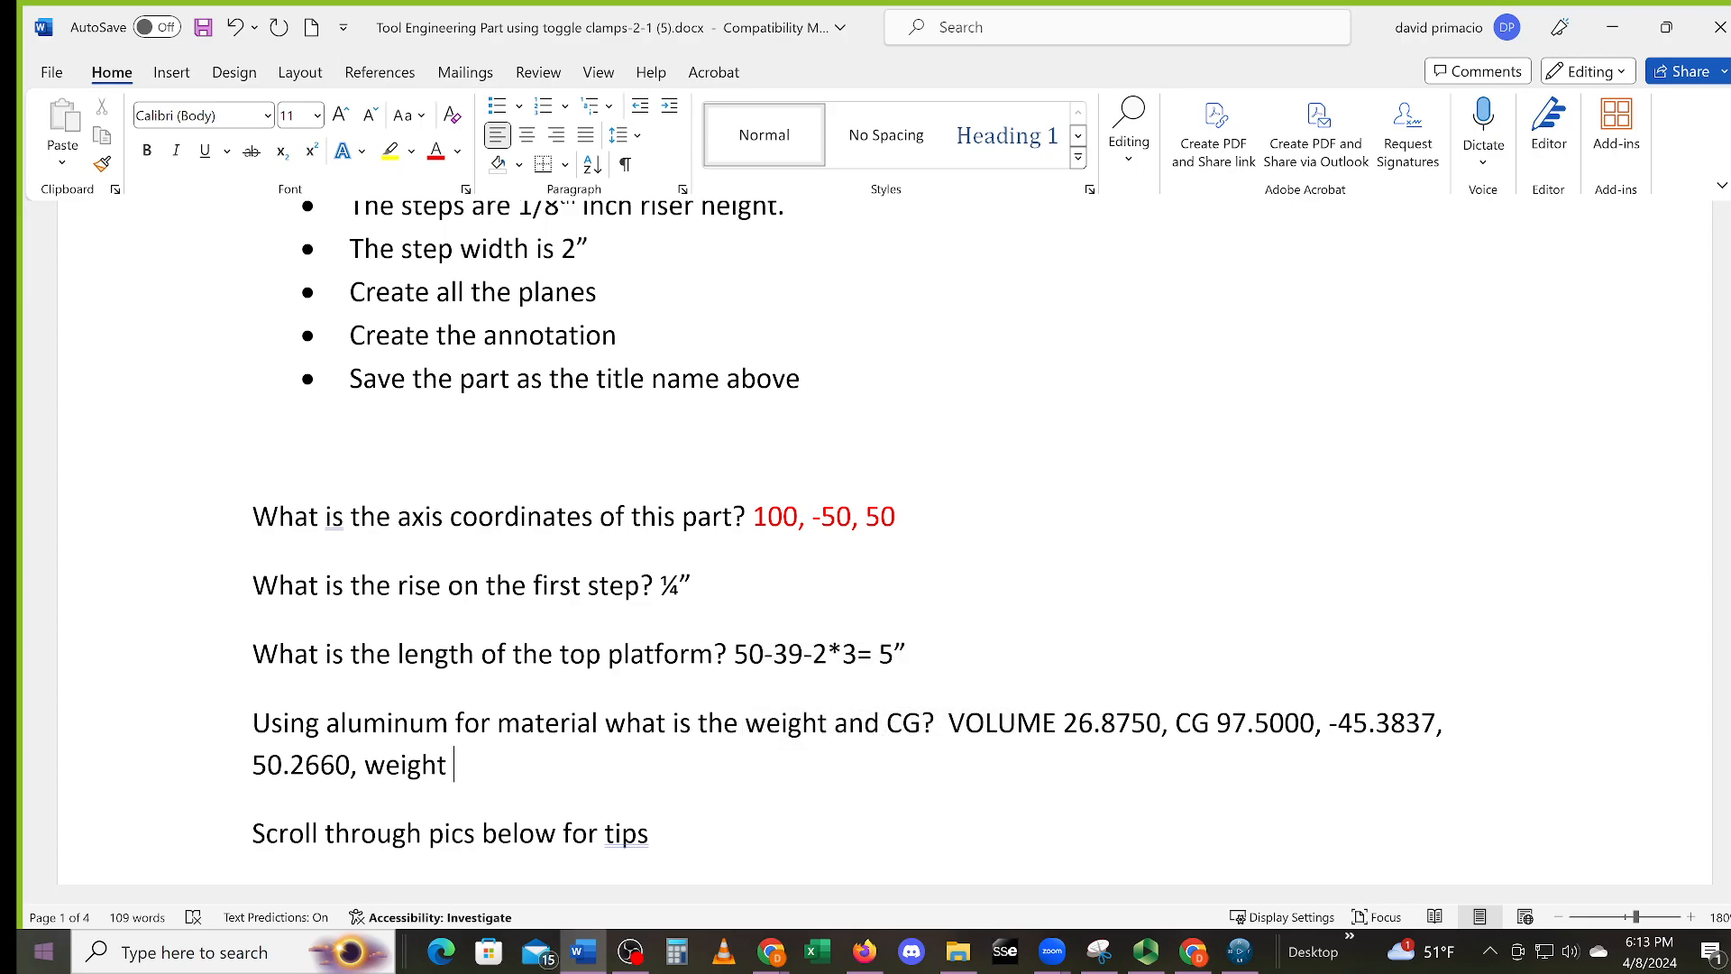
{"action": "type", "text": "2.6215LBS"}
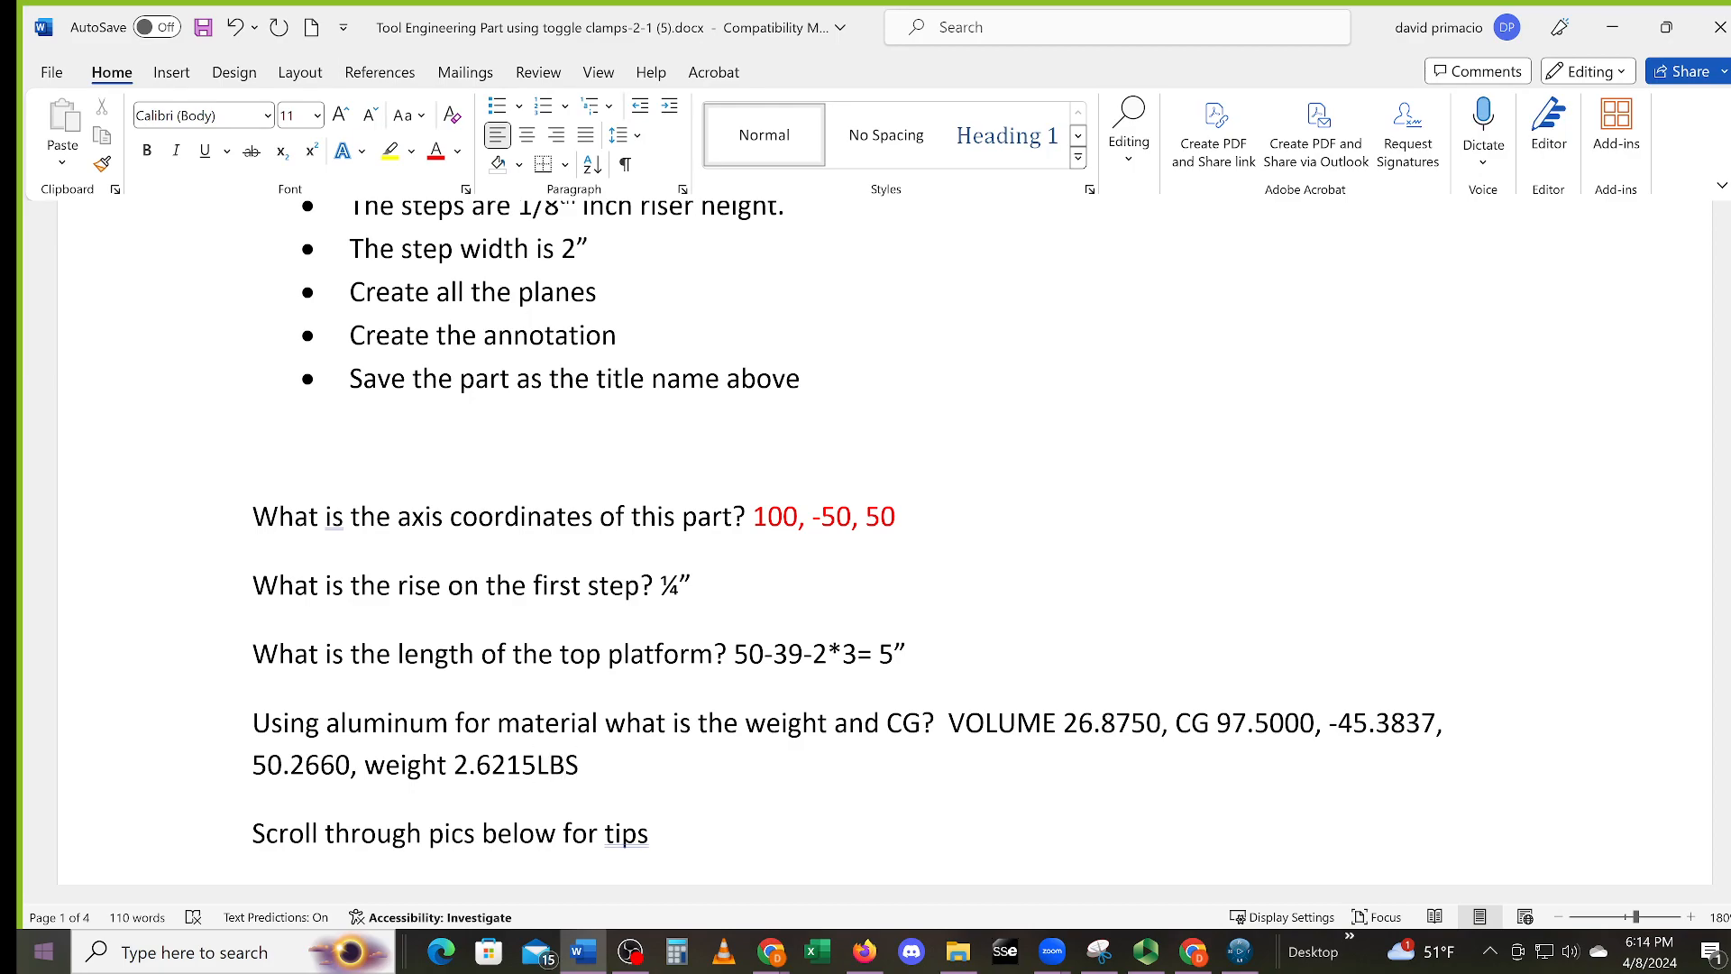
{"action": "key", "text": "Caps_Lock"}
{"action": "key", "text": "Caps_Lock"}
{"action": "key", "text": "BackSpace"}
{"action": "key", "text": "BackSpace"}
{"action": "key", "text": "BackSpace"}
{"action": "type", "text": "LBS"}
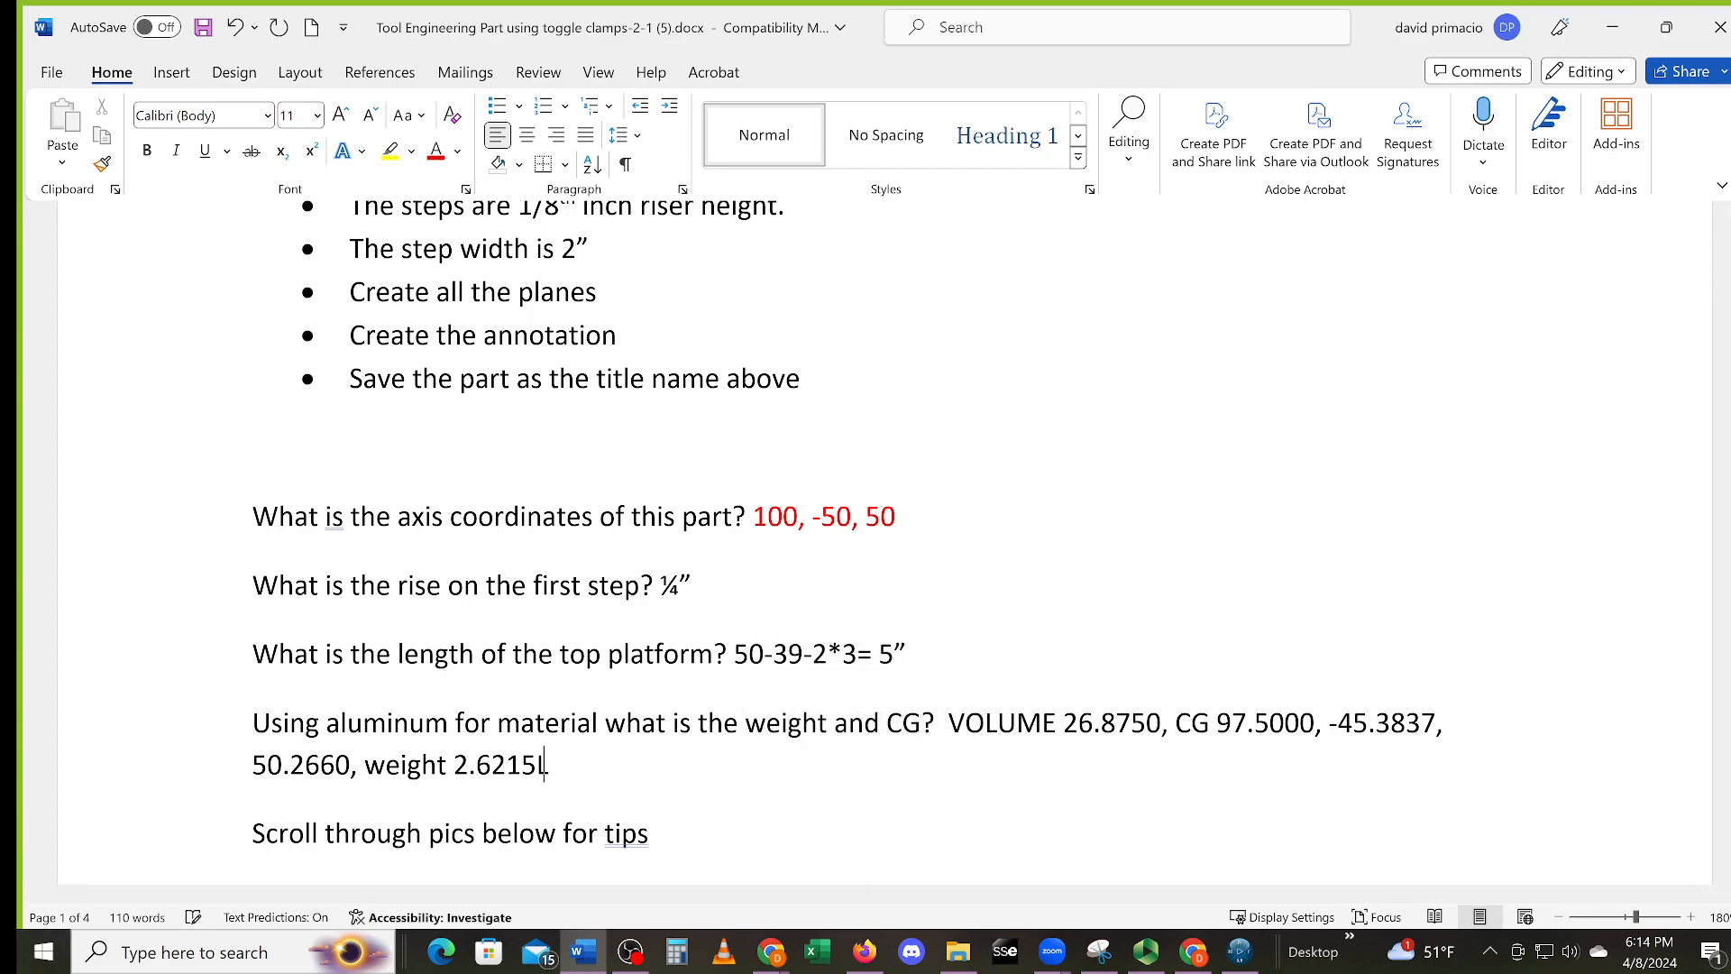
{"action": "key", "text": "Caps_Lock"}
{"action": "key", "text": "BackSpace"}
{"action": "key", "text": "BackSpace"}
{"action": "key", "text": "BackSpace"}
{"action": "type", "text": "lbs"}
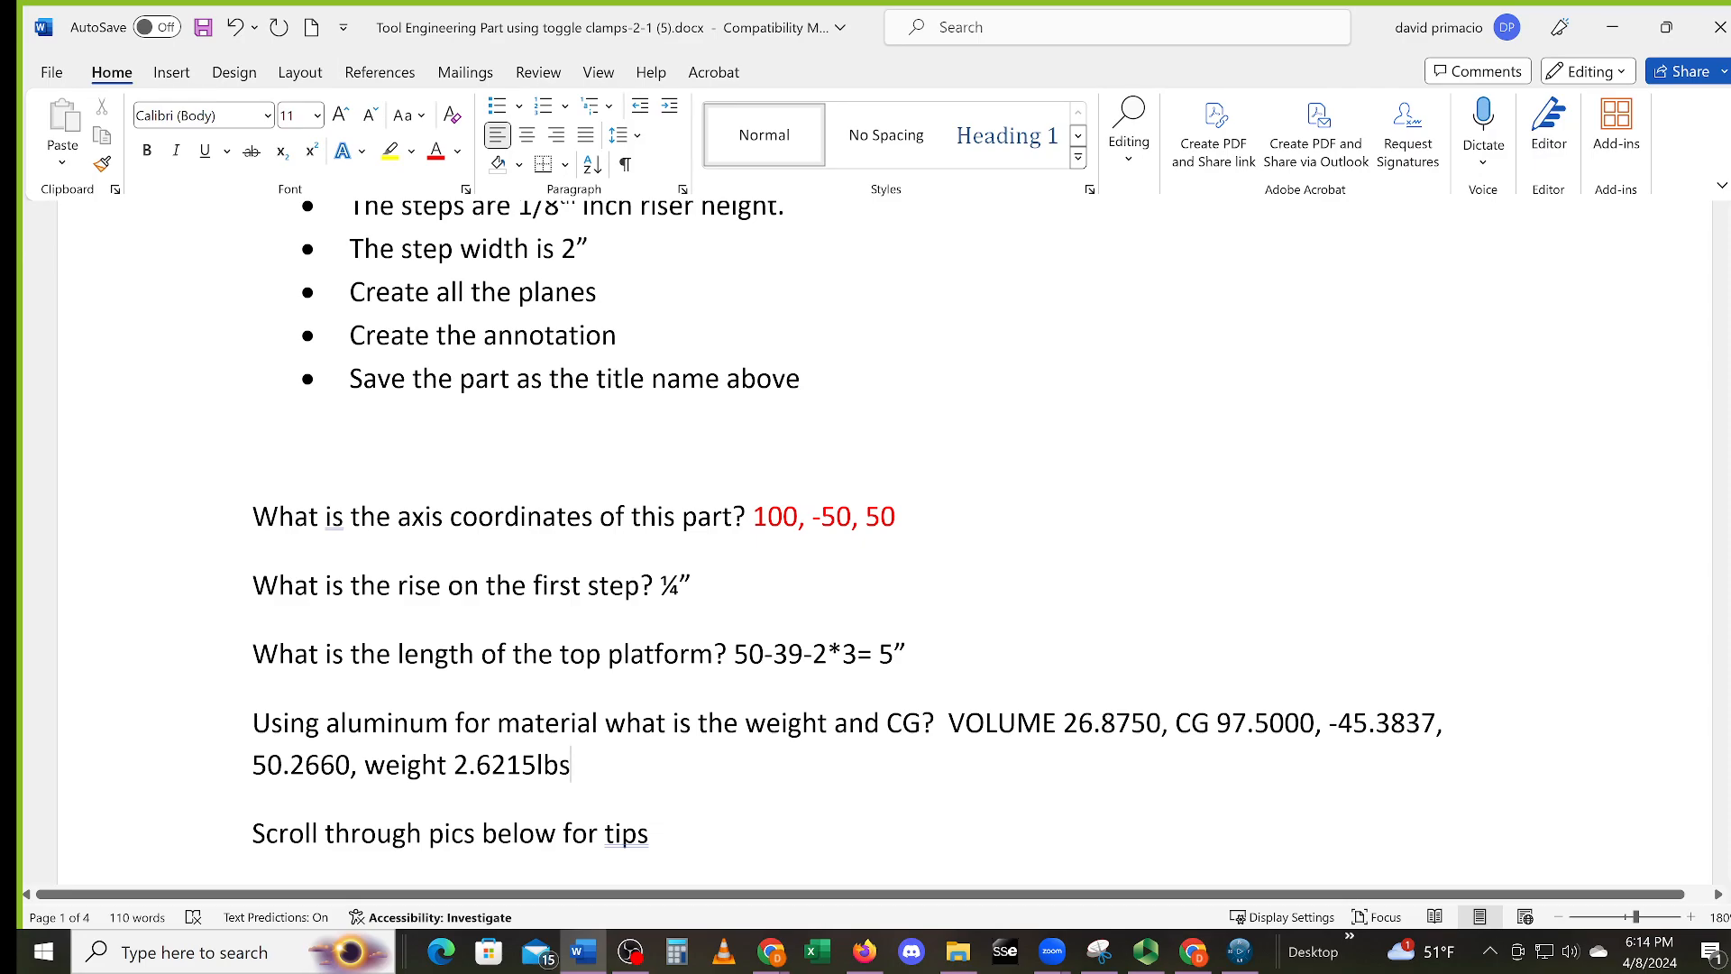
Check the weight entry at the line end and scroll down the document
{"action": "key", "text": "shift+Left"}
{"action": "key", "text": "shift+Left"}
{"action": "key", "text": "shift+Left"}
{"action": "key", "text": "shift+Left"}
{"action": "key", "text": "shift+Left"}
{"action": "key", "text": "shift+Left"}
{"action": "key", "text": "shift+Left"}
{"action": "key", "text": "shift+Left"}
{"action": "key", "text": "shift+Left"}
{"action": "key", "text": "shift+Left"}
{"action": "key", "text": "shift+Left"}
{"action": "key", "text": "shift+Left"}
{"action": "key", "text": "shift+Left"}
{"action": "key", "text": "shift+Left"}
{"action": "key", "text": "shift+Left"}
{"action": "key", "text": "shift+Left"}
{"action": "left_click_drag", "start_coordinate": [365, 768], "coordinate": [448, 768]}
{"action": "left_click", "coordinate": [571, 766]}
{"action": "scroll", "coordinate": [866, 541], "scroll_direction": "down", "scroll_amount": 1}
{"action": "scroll", "coordinate": [865, 541], "scroll_direction": "down", "scroll_amount": 1}
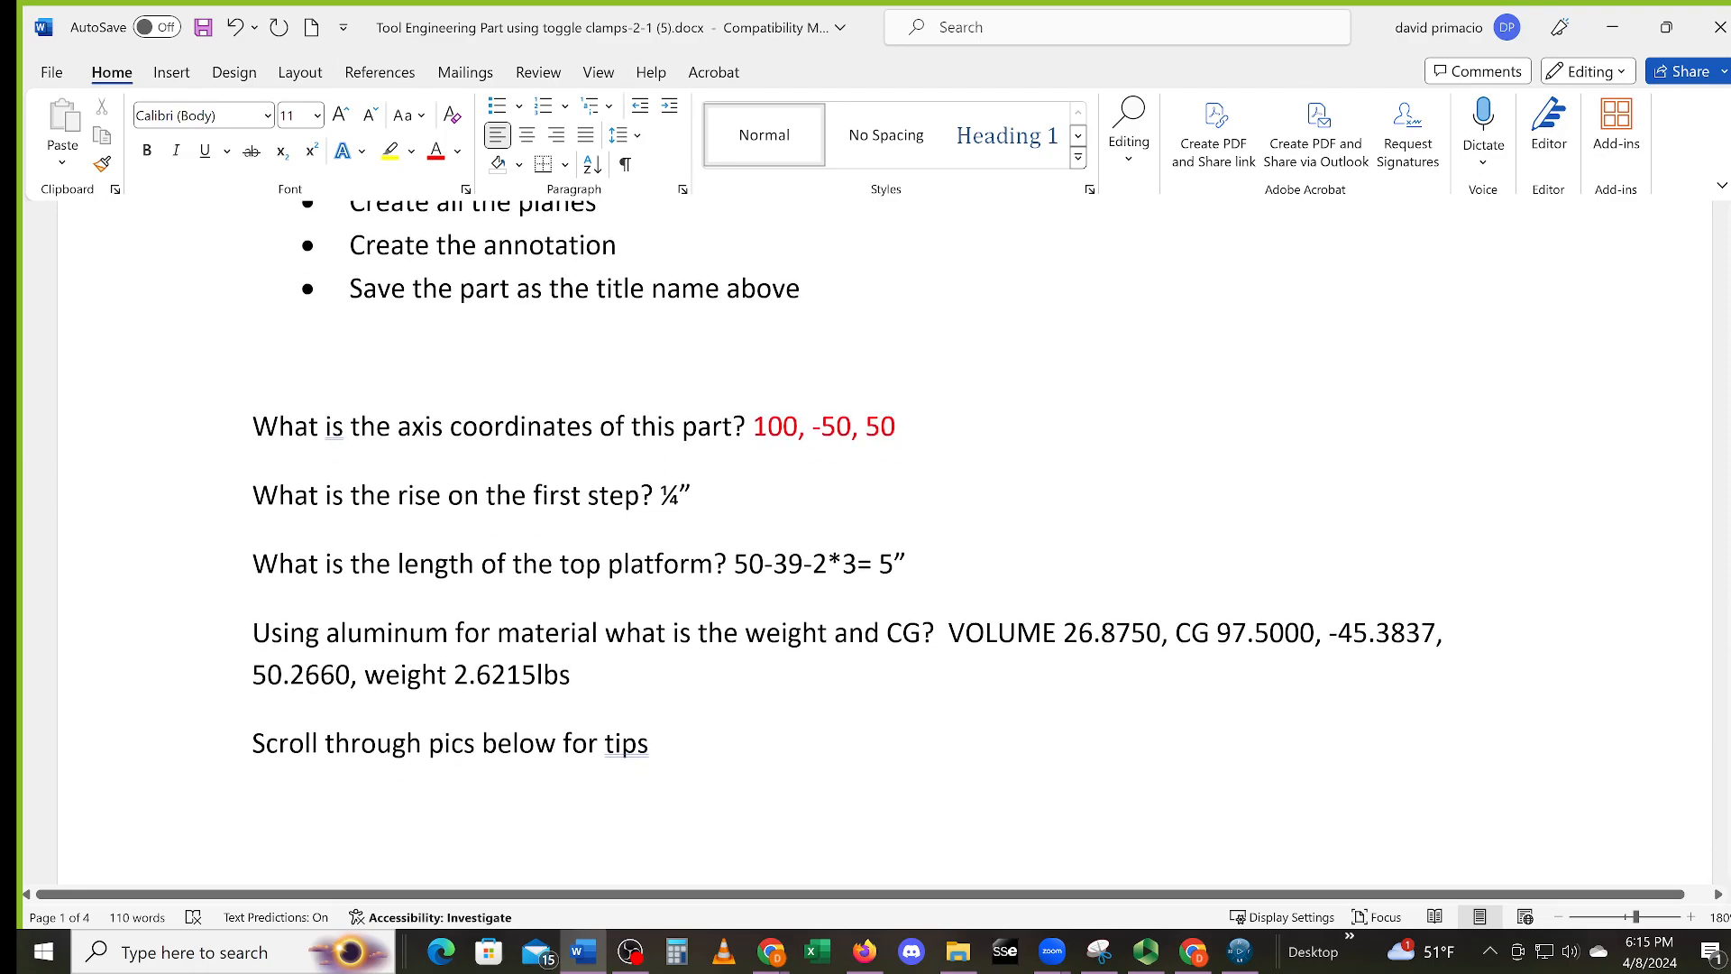
Change Point.1's Z coordinate to 50 in
{"action": "left_click", "coordinate": [1260, 965]}
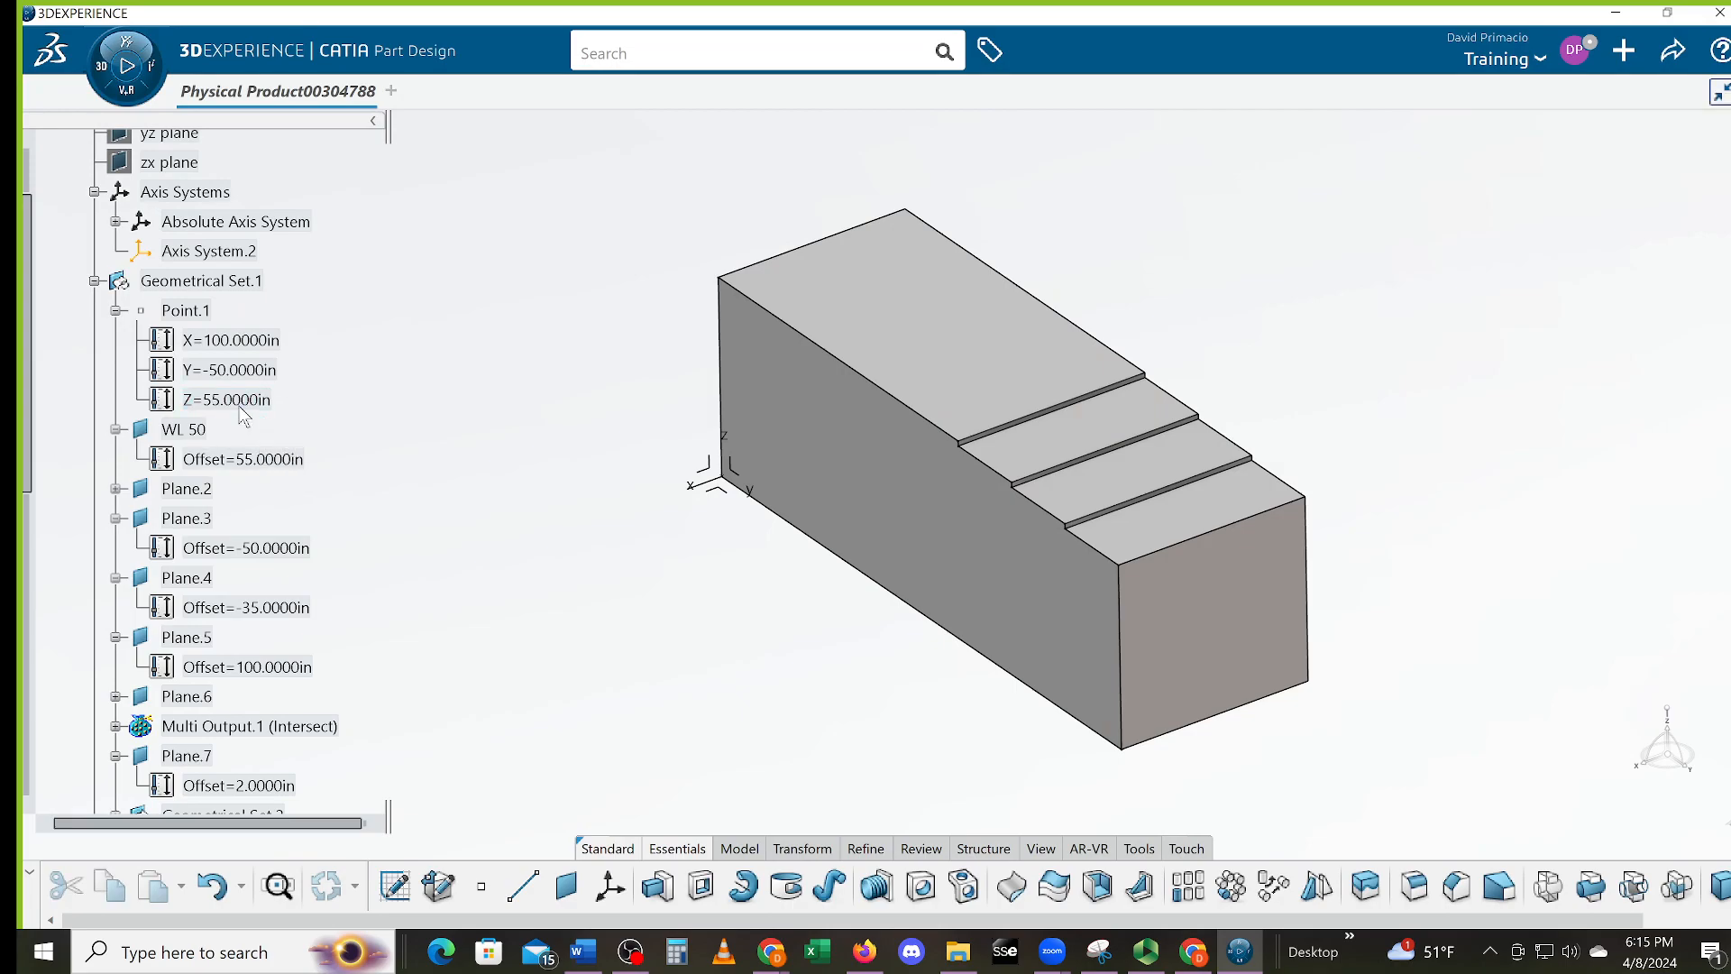
{"action": "double_click", "coordinate": [243, 408]}
{"action": "type", "text": "5"}
{"action": "key", "text": "Return"}
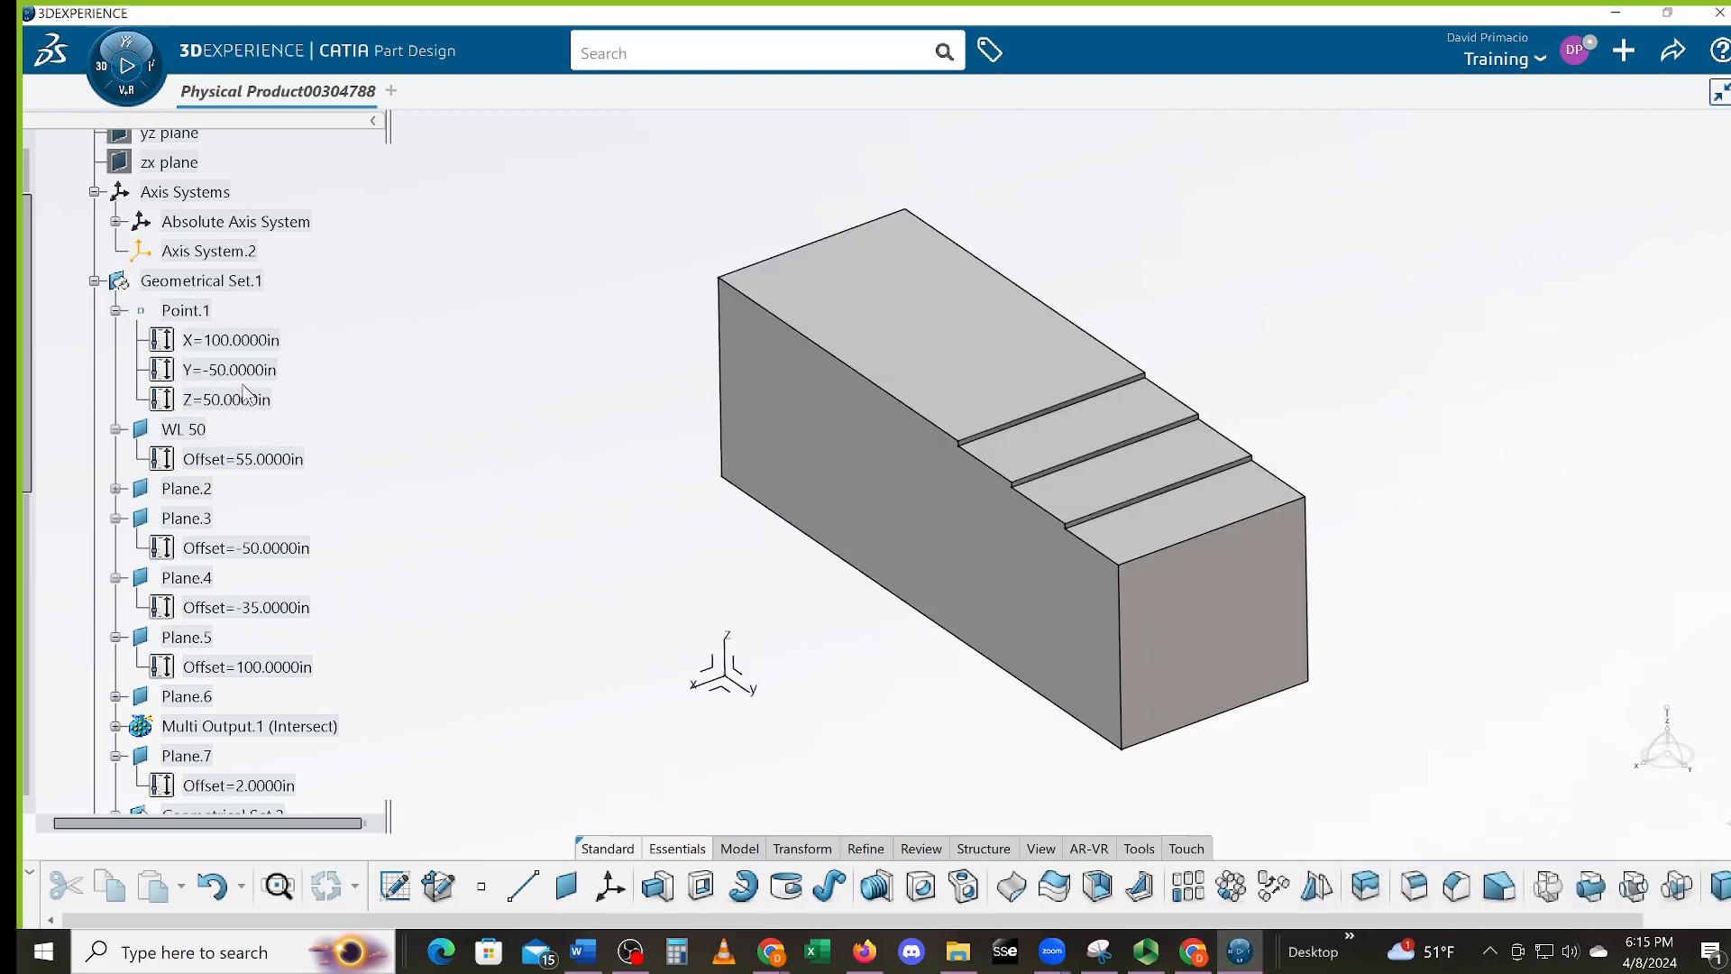
Set the WL 50 plane offset to 50 in and zoom out to see all planes
{"action": "double_click", "coordinate": [291, 463]}
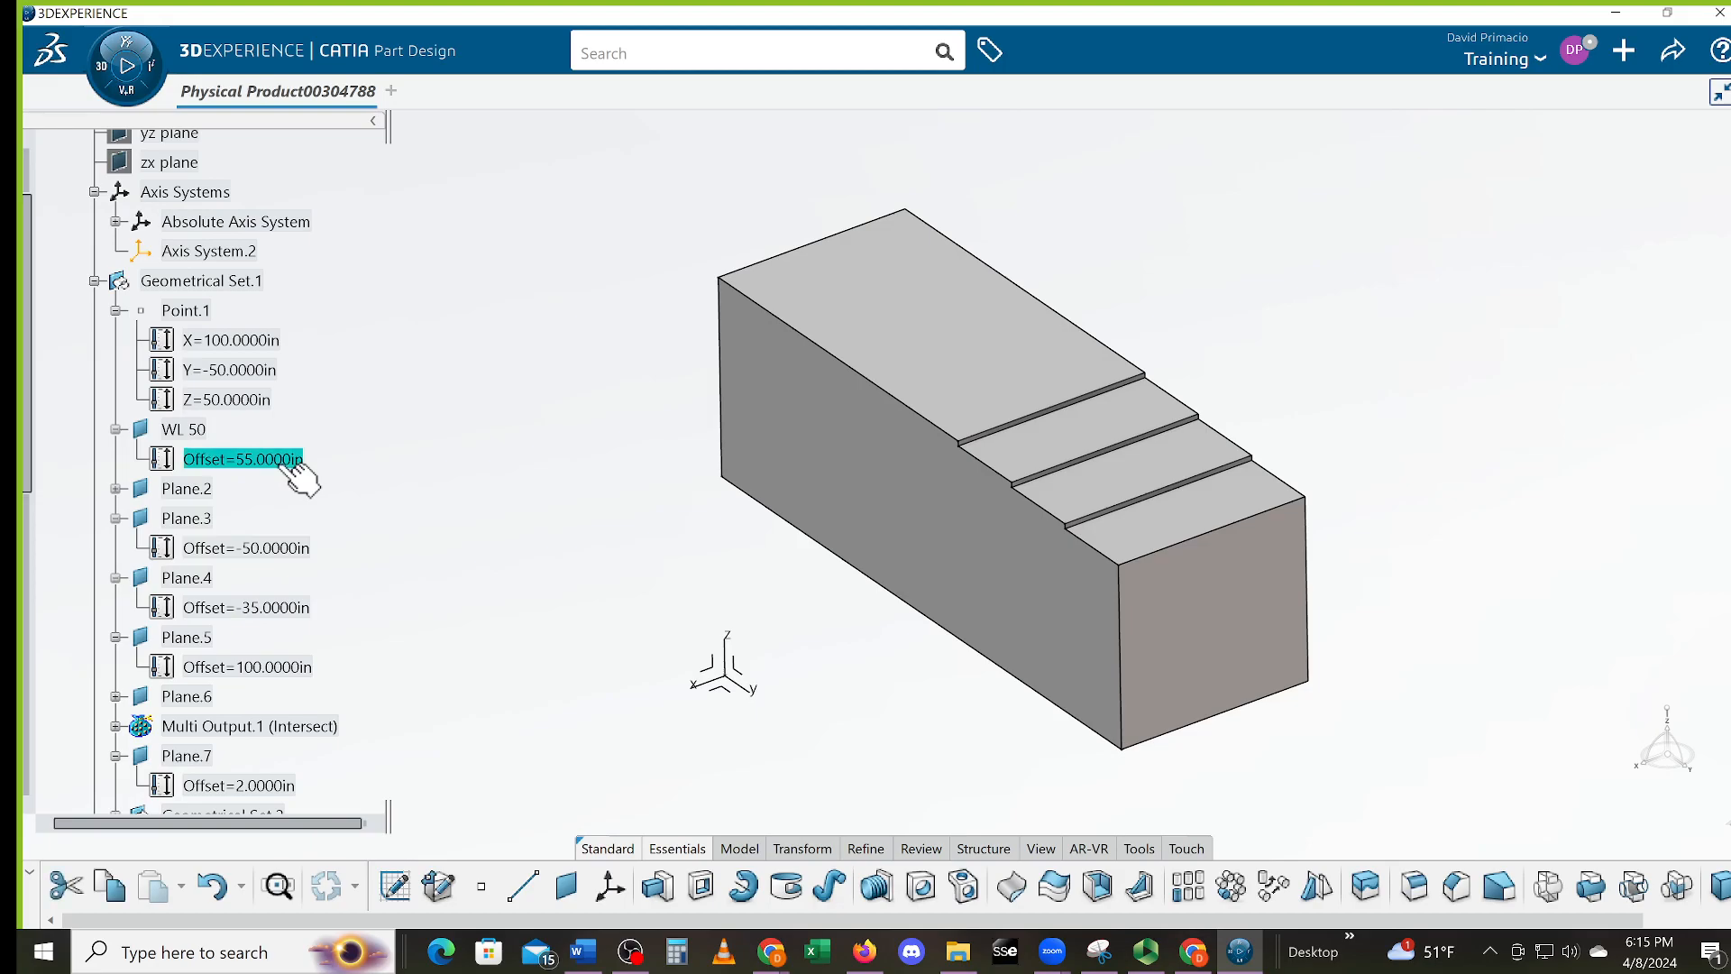
{"action": "type", "text": "50"}
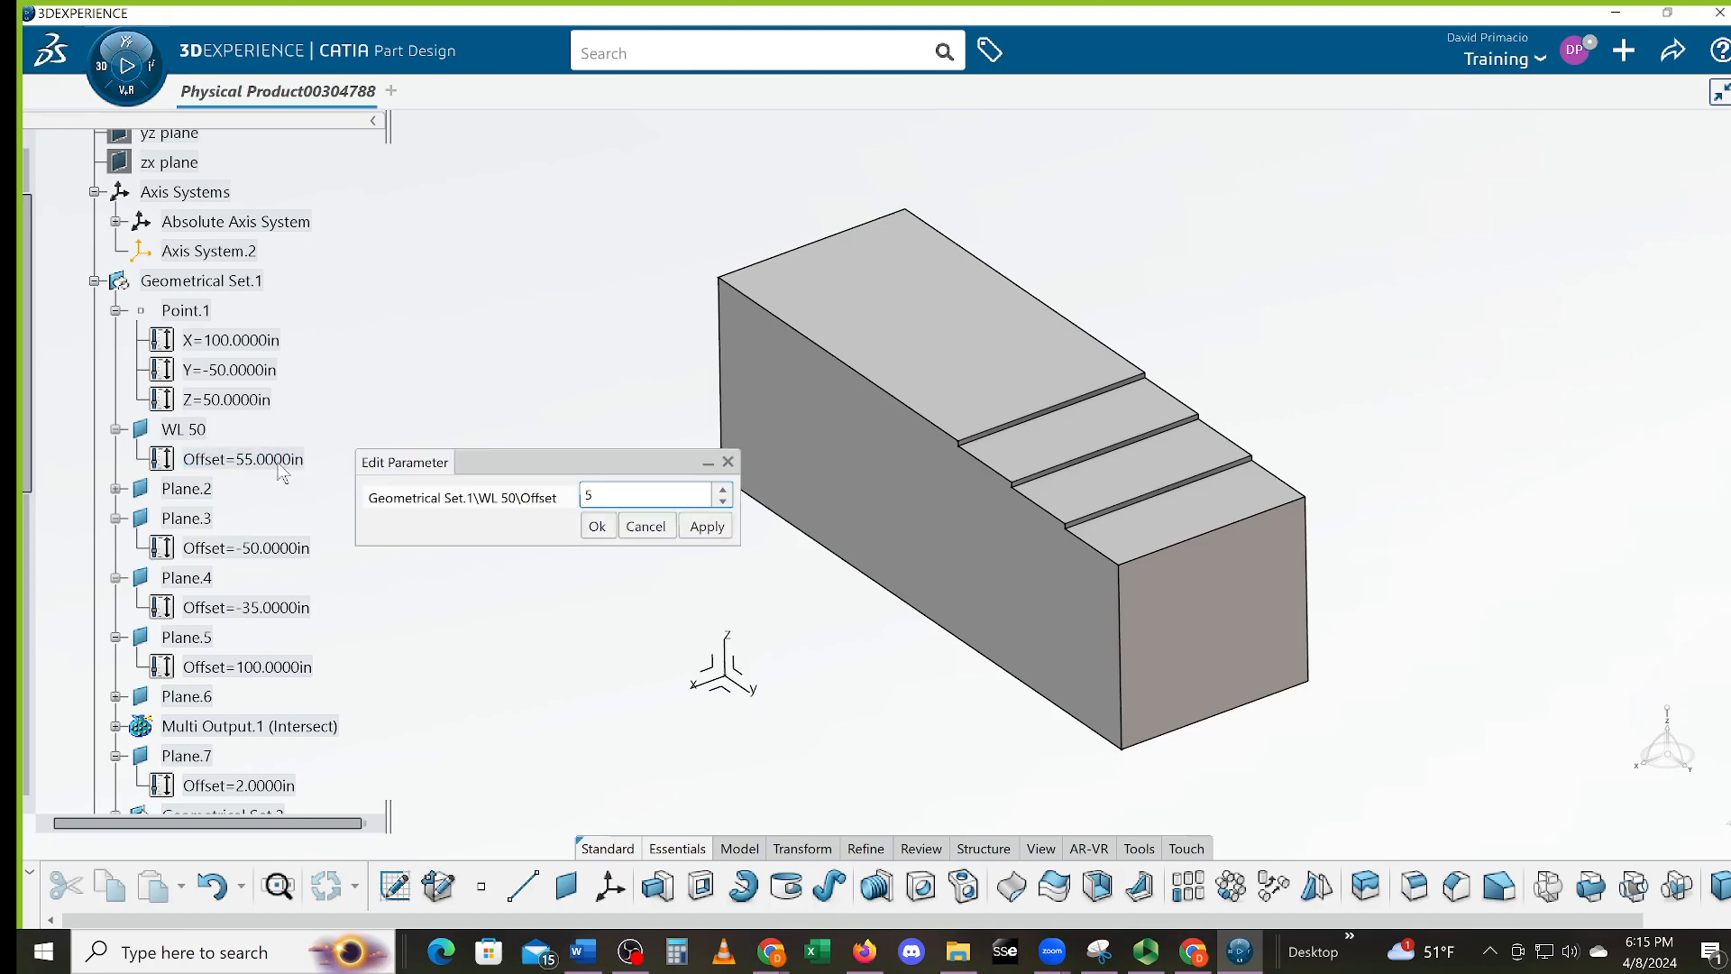
{"action": "key", "text": "Return"}
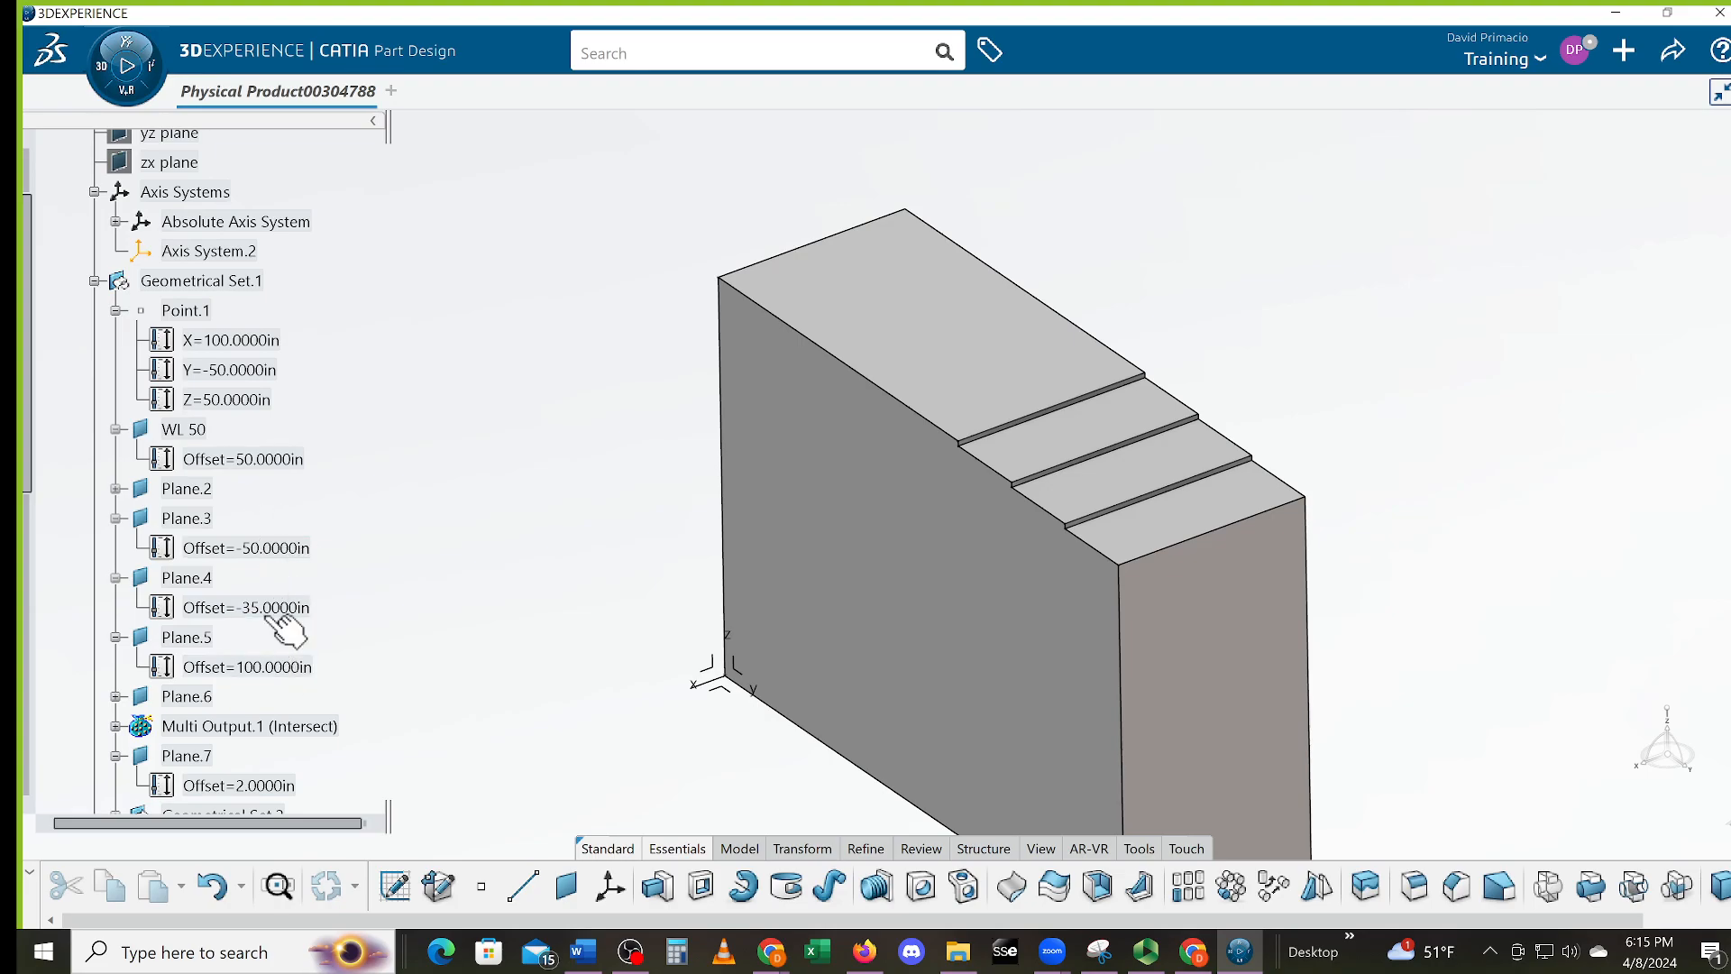
{"action": "scroll", "coordinate": [342, 600], "scroll_direction": "down", "scroll_amount": 2}
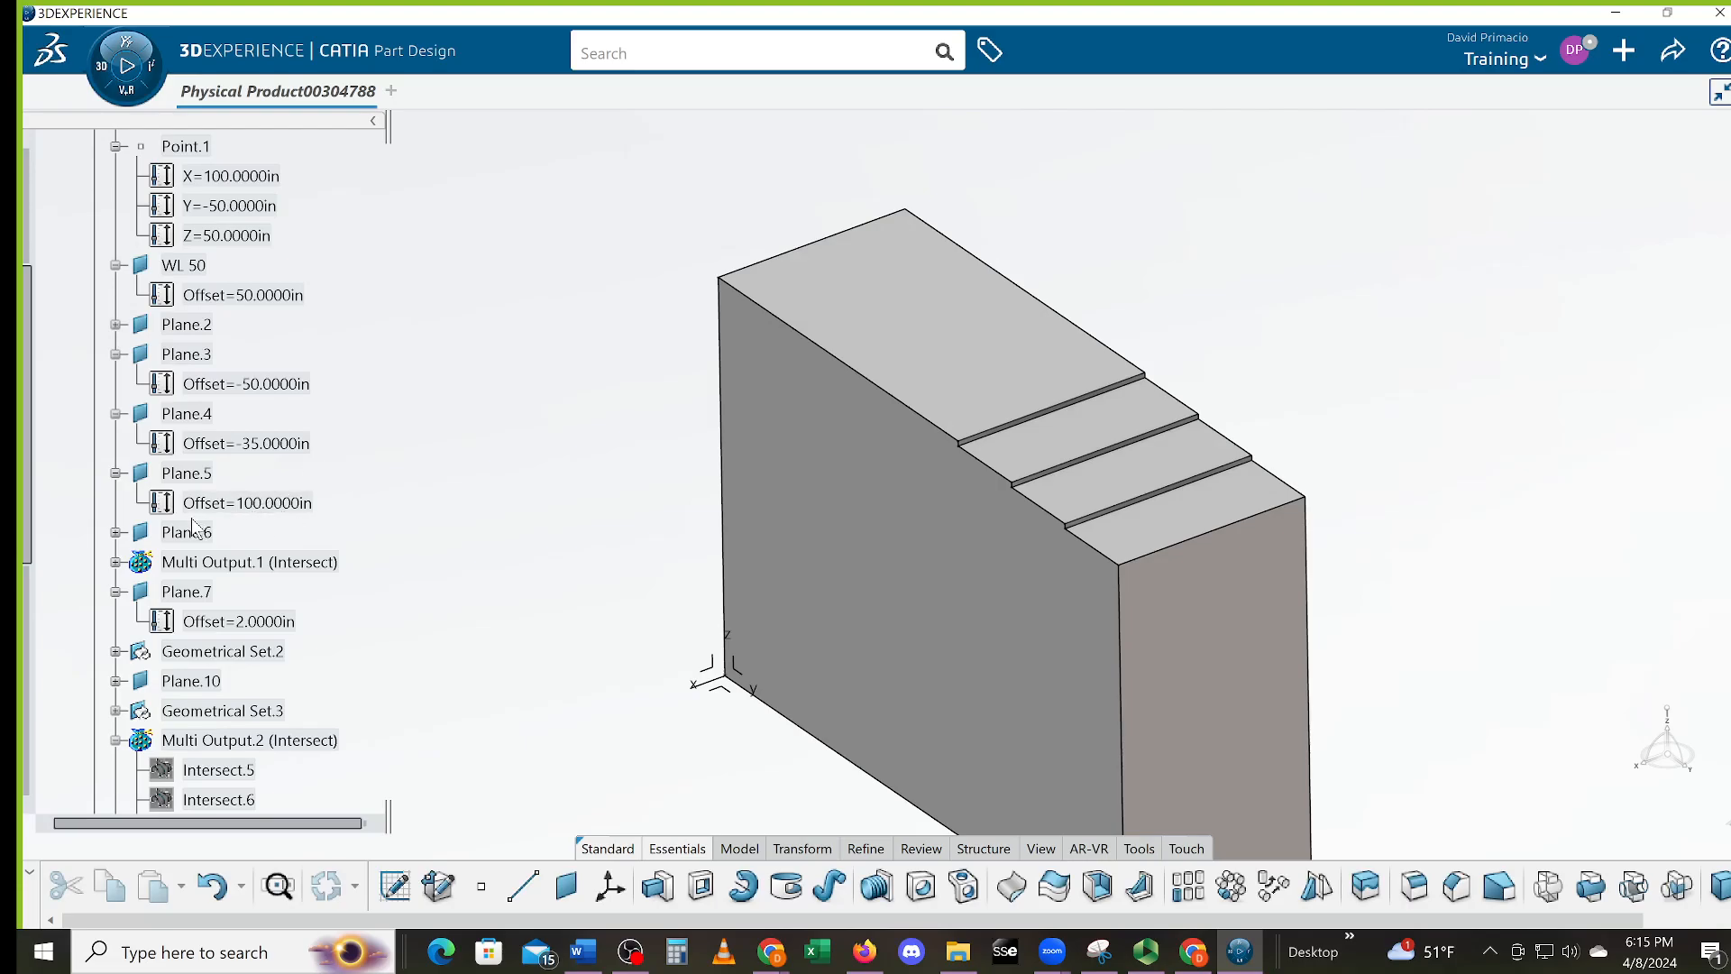
{"action": "middle_click_drag", "start_coordinate": [564, 440], "coordinate": [630, 476]}
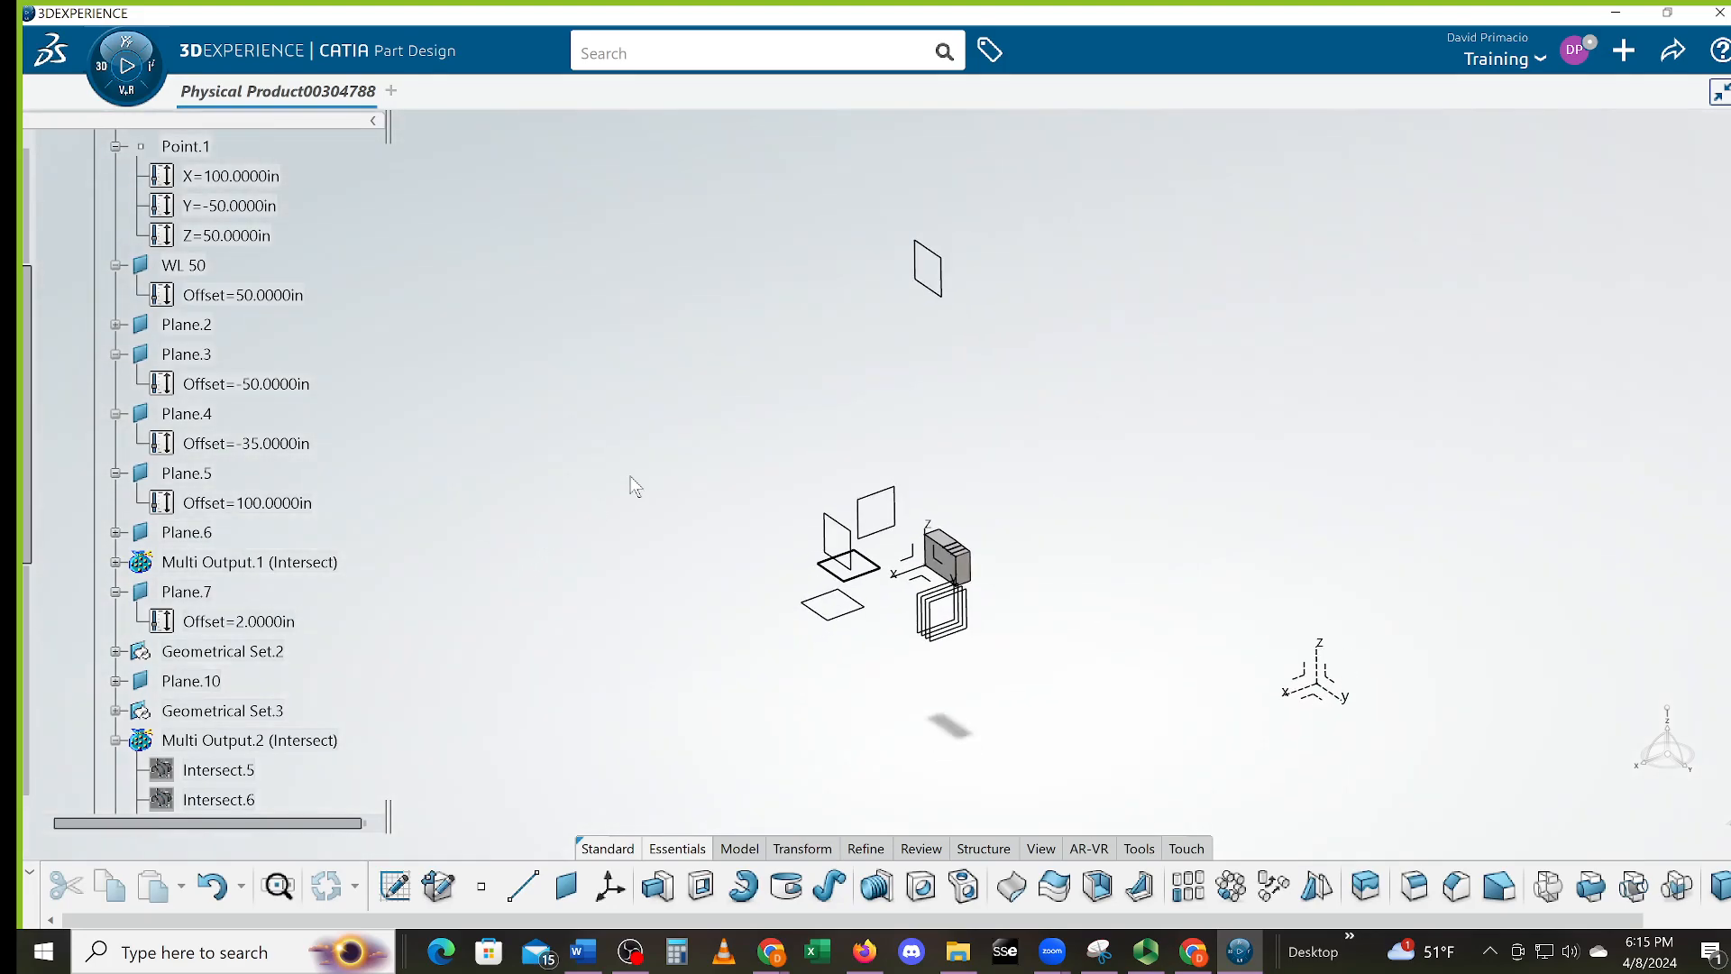
{"action": "double_click", "coordinate": [941, 294]}
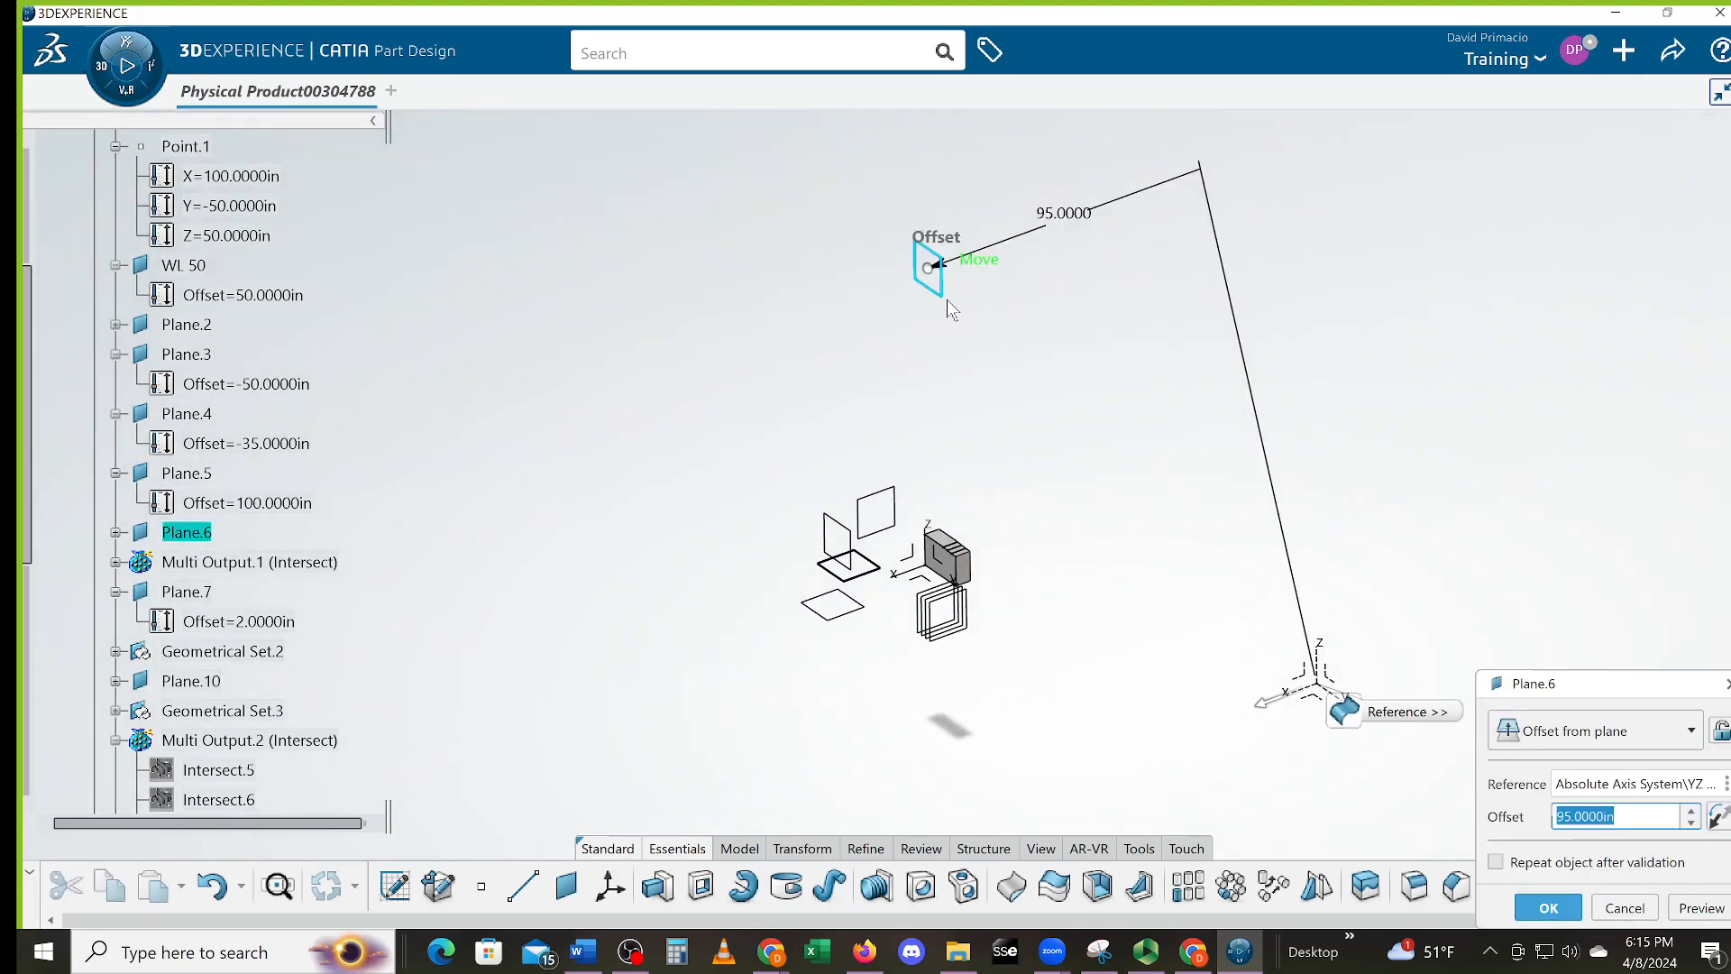
{"action": "left_click_drag", "start_coordinate": [966, 260], "coordinate": [924, 528]}
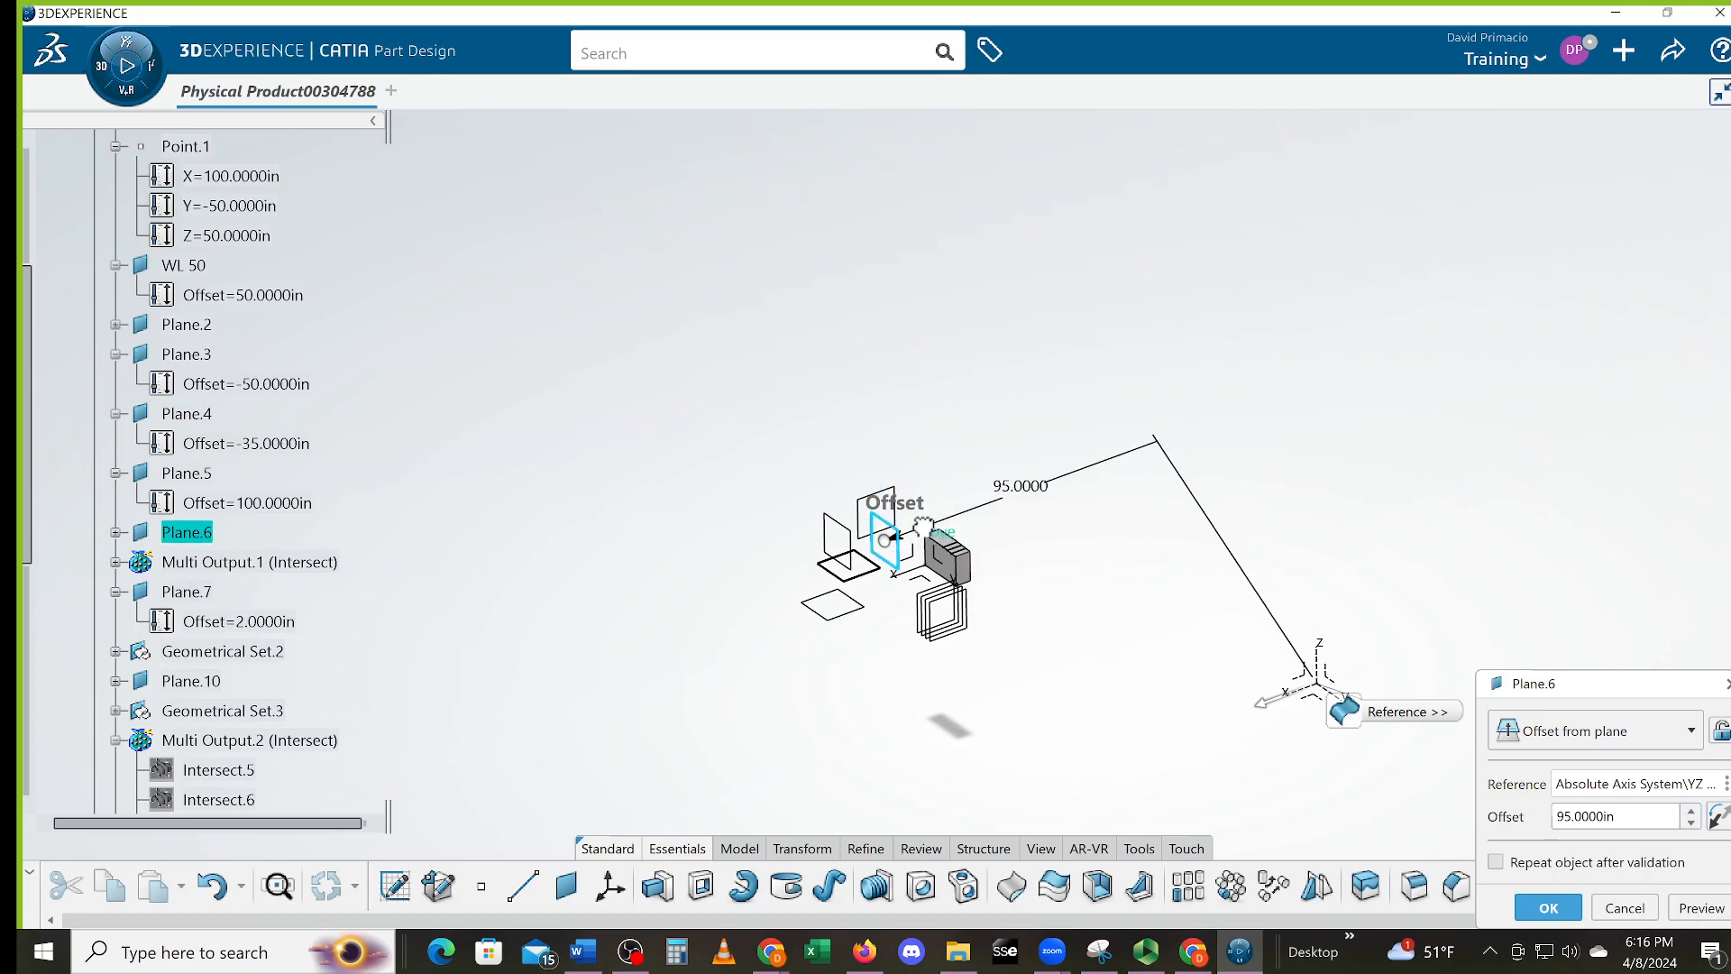
{"action": "middle_click_drag", "start_coordinate": [680, 429], "coordinate": [687, 358]}
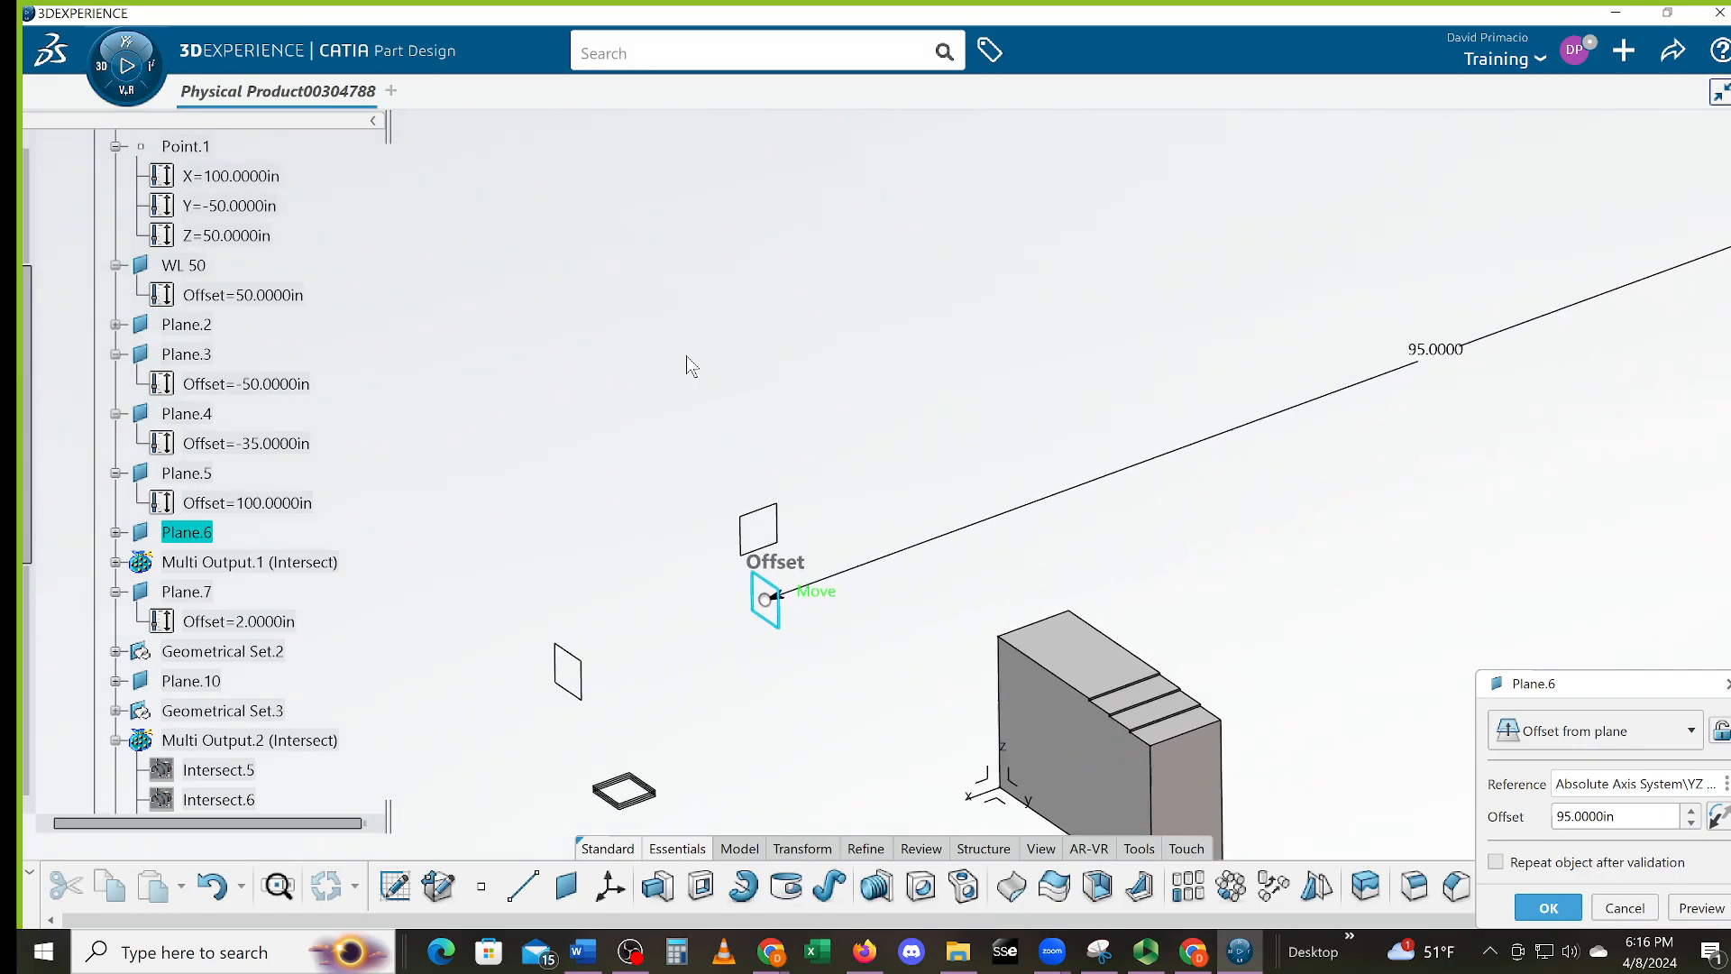
{"action": "left_click_drag", "start_coordinate": [824, 610], "coordinate": [830, 416]}
{"action": "mouse_move", "coordinate": [591, 539]}
{"action": "middle_mouse_down"}
{"action": "mouse_move", "coordinate": [603, 525]}
{"action": "mouse_move", "coordinate": [588, 513]}
{"action": "middle_mouse_up"}
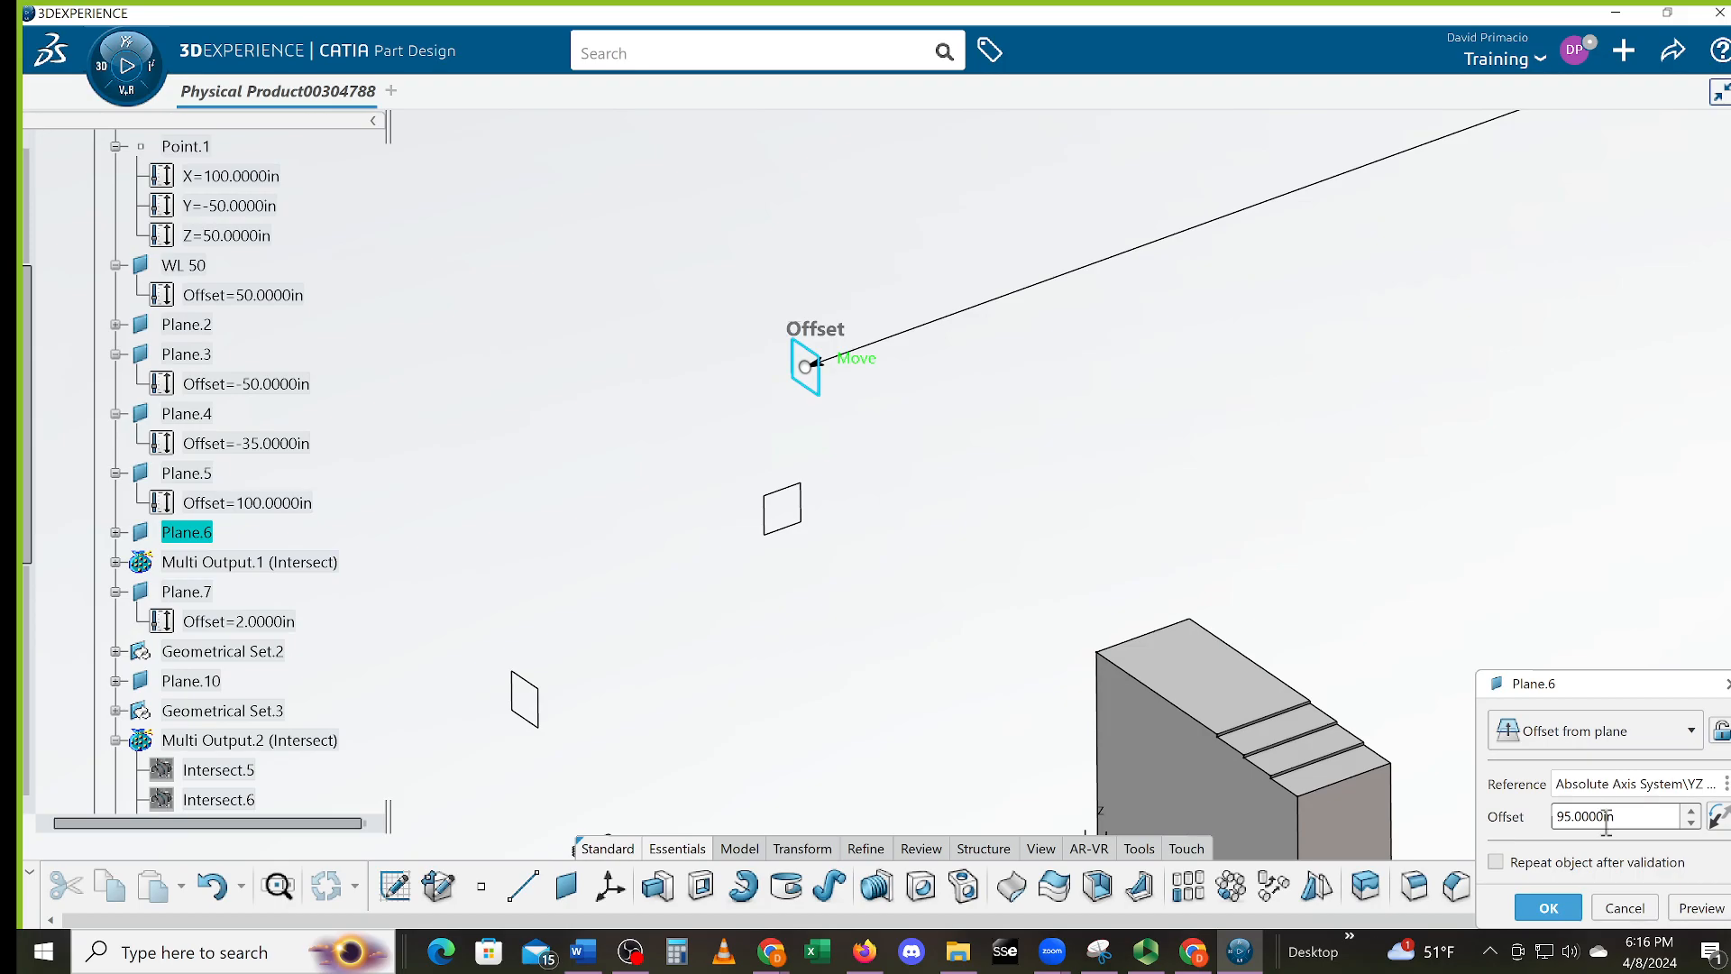
{"action": "left_click", "coordinate": [1549, 907]}
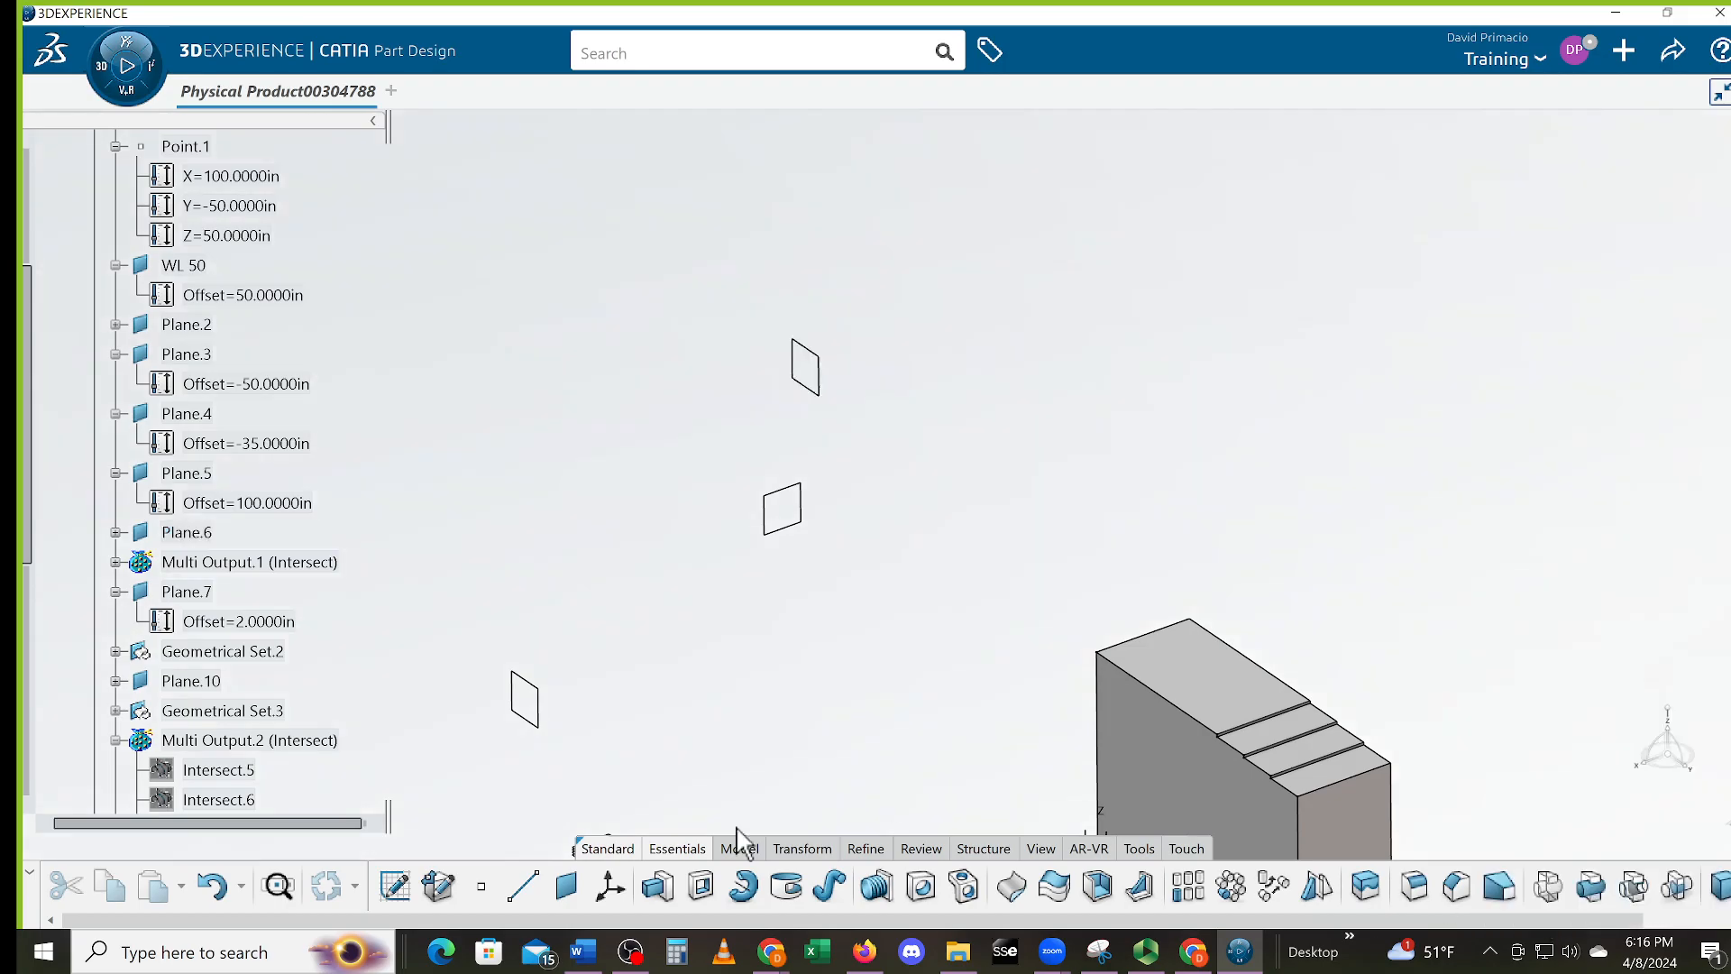
Select the left, small and front planes to identify which one to edit
{"action": "left_click", "coordinate": [541, 722]}
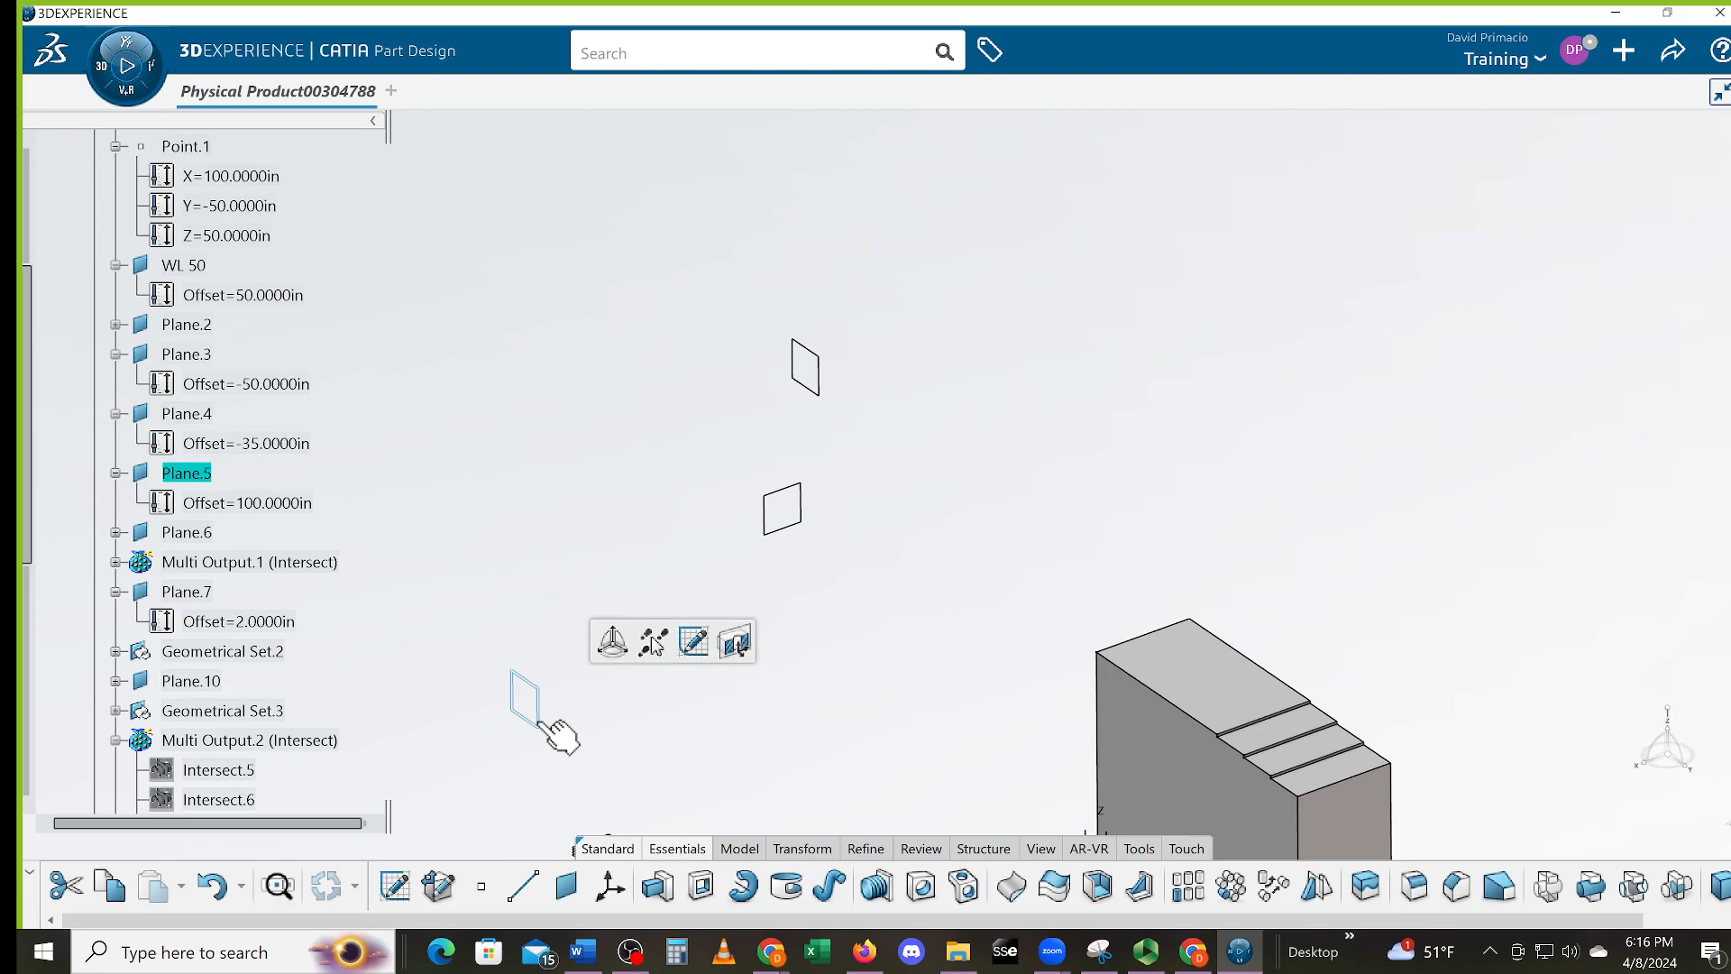
{"action": "left_click", "coordinate": [840, 466]}
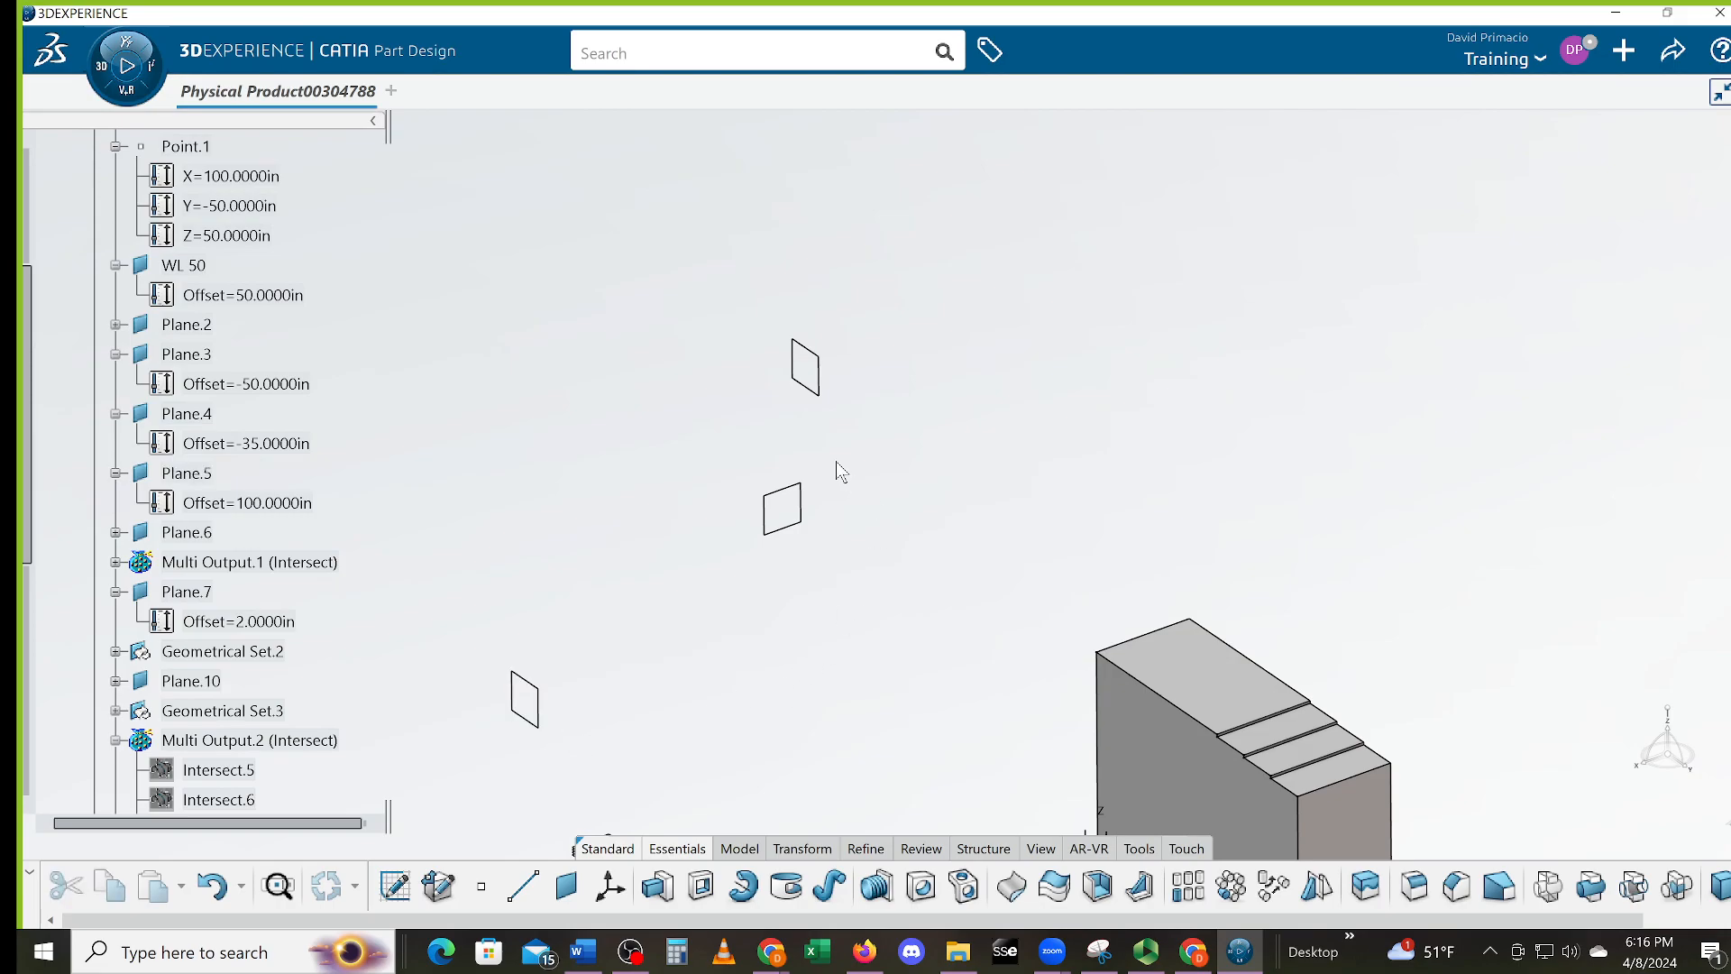
{"action": "left_click", "coordinate": [801, 516]}
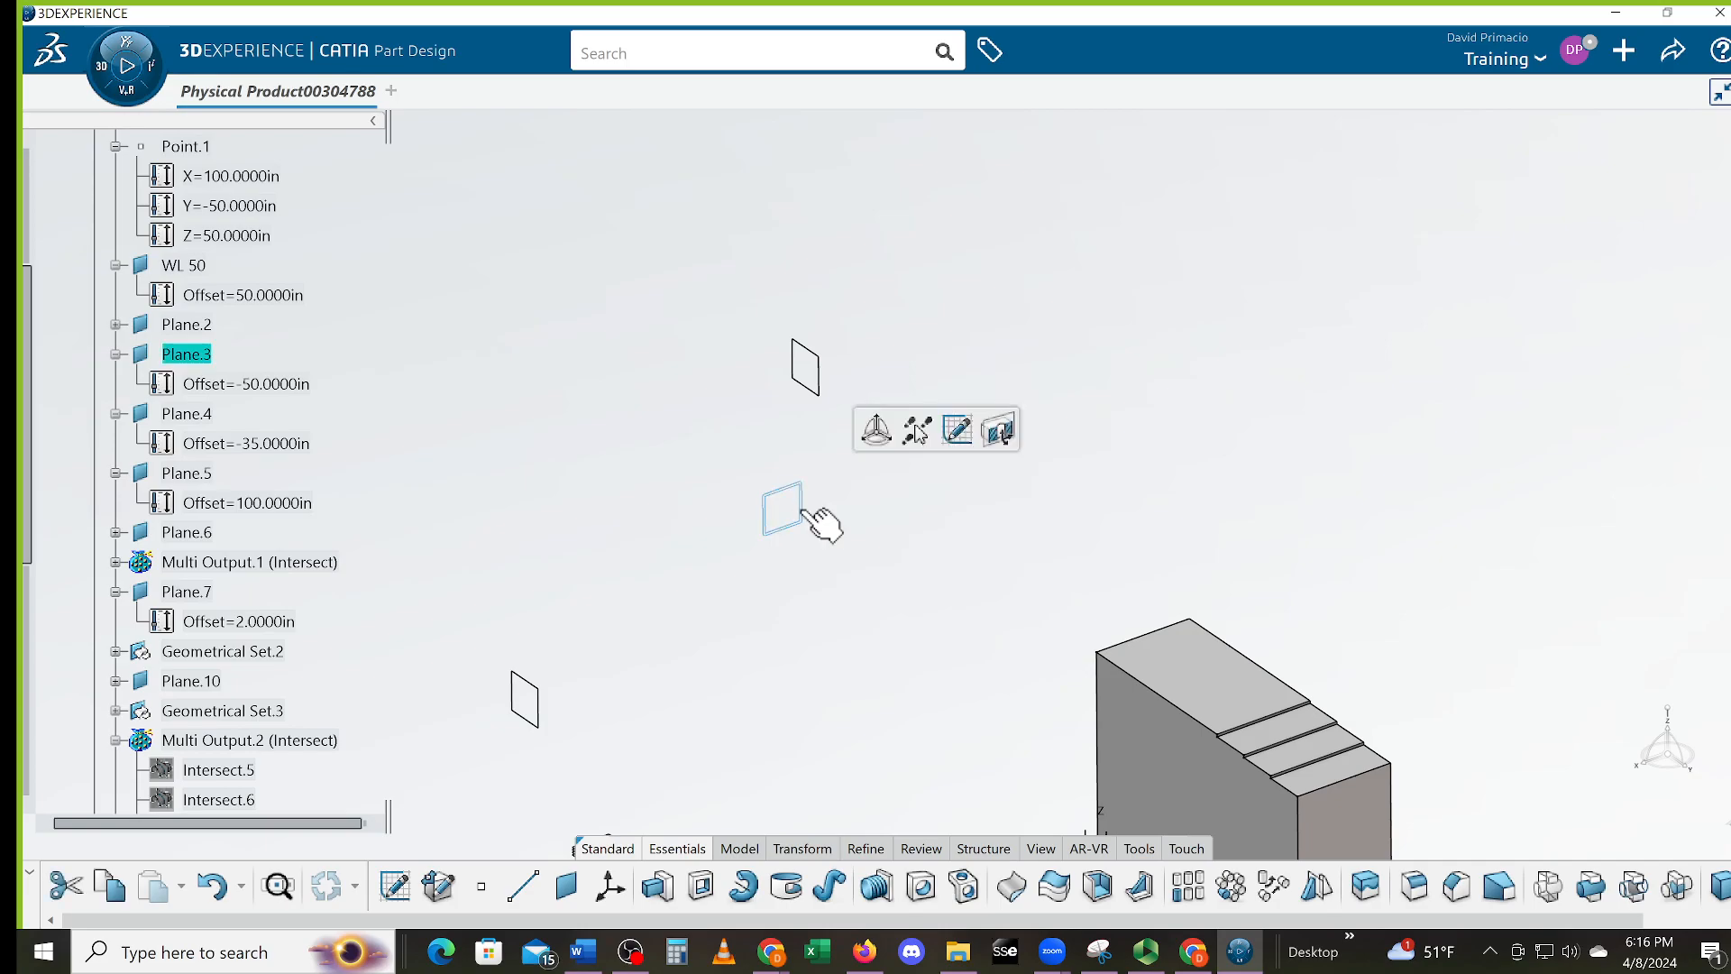
{"action": "middle_click_drag", "start_coordinate": [831, 614], "coordinate": [817, 496], "text": "ctrl"}
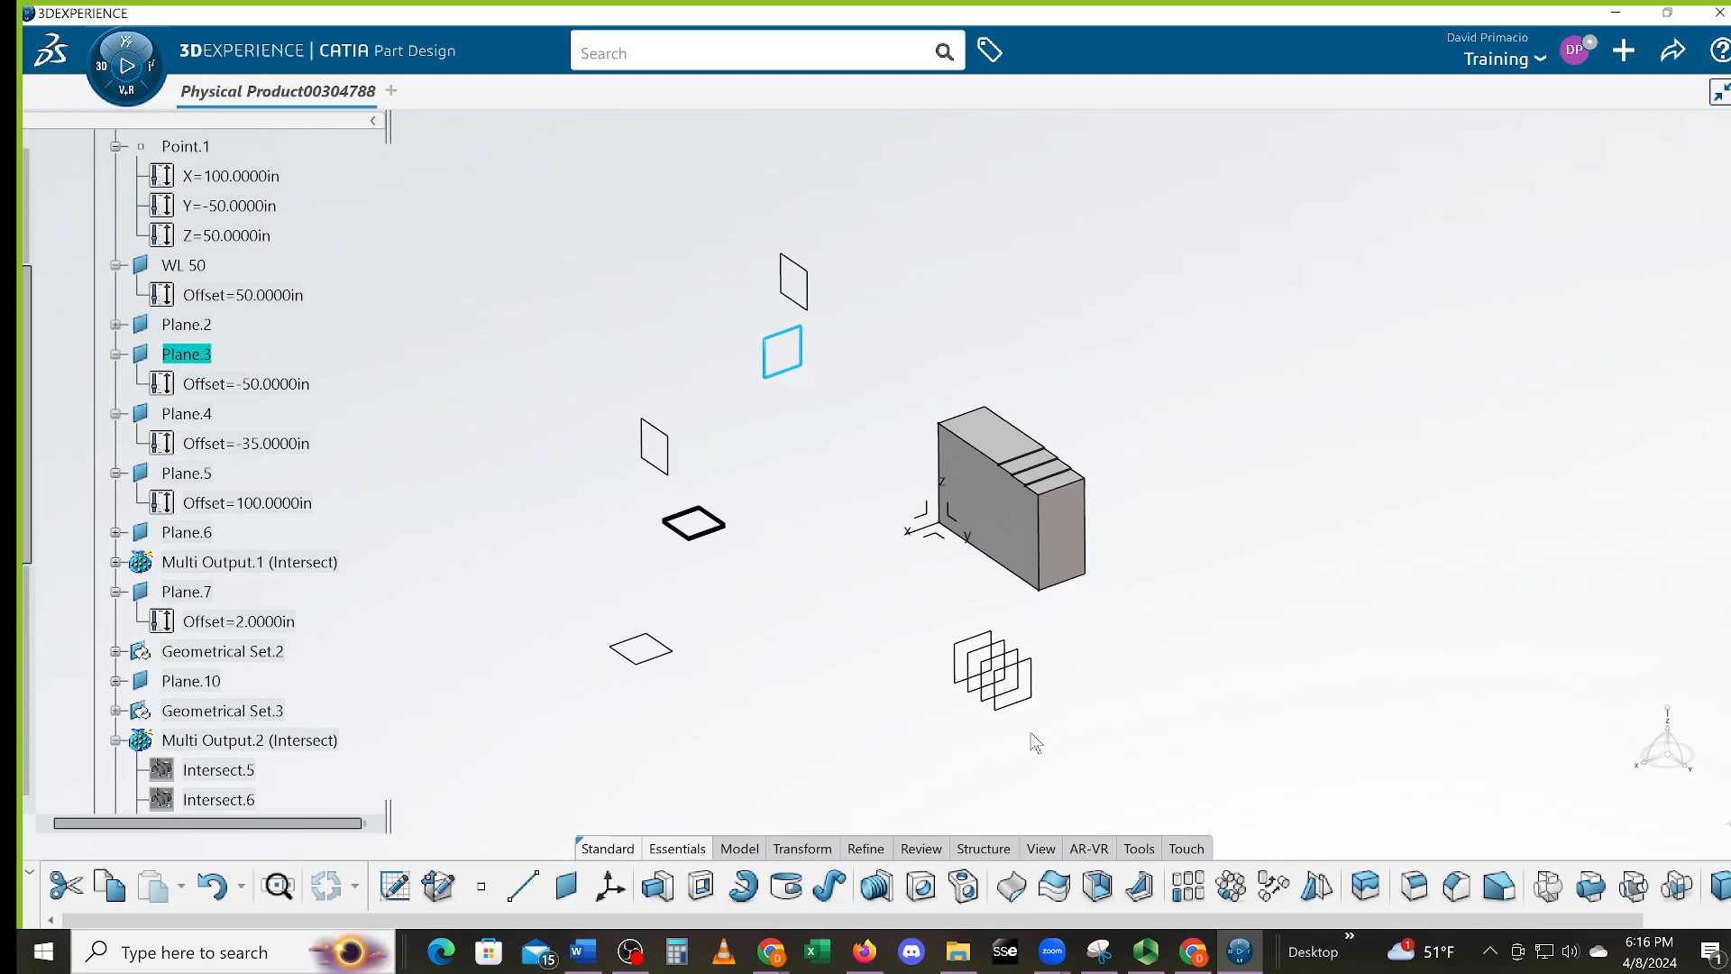
{"action": "left_click", "coordinate": [1029, 707]}
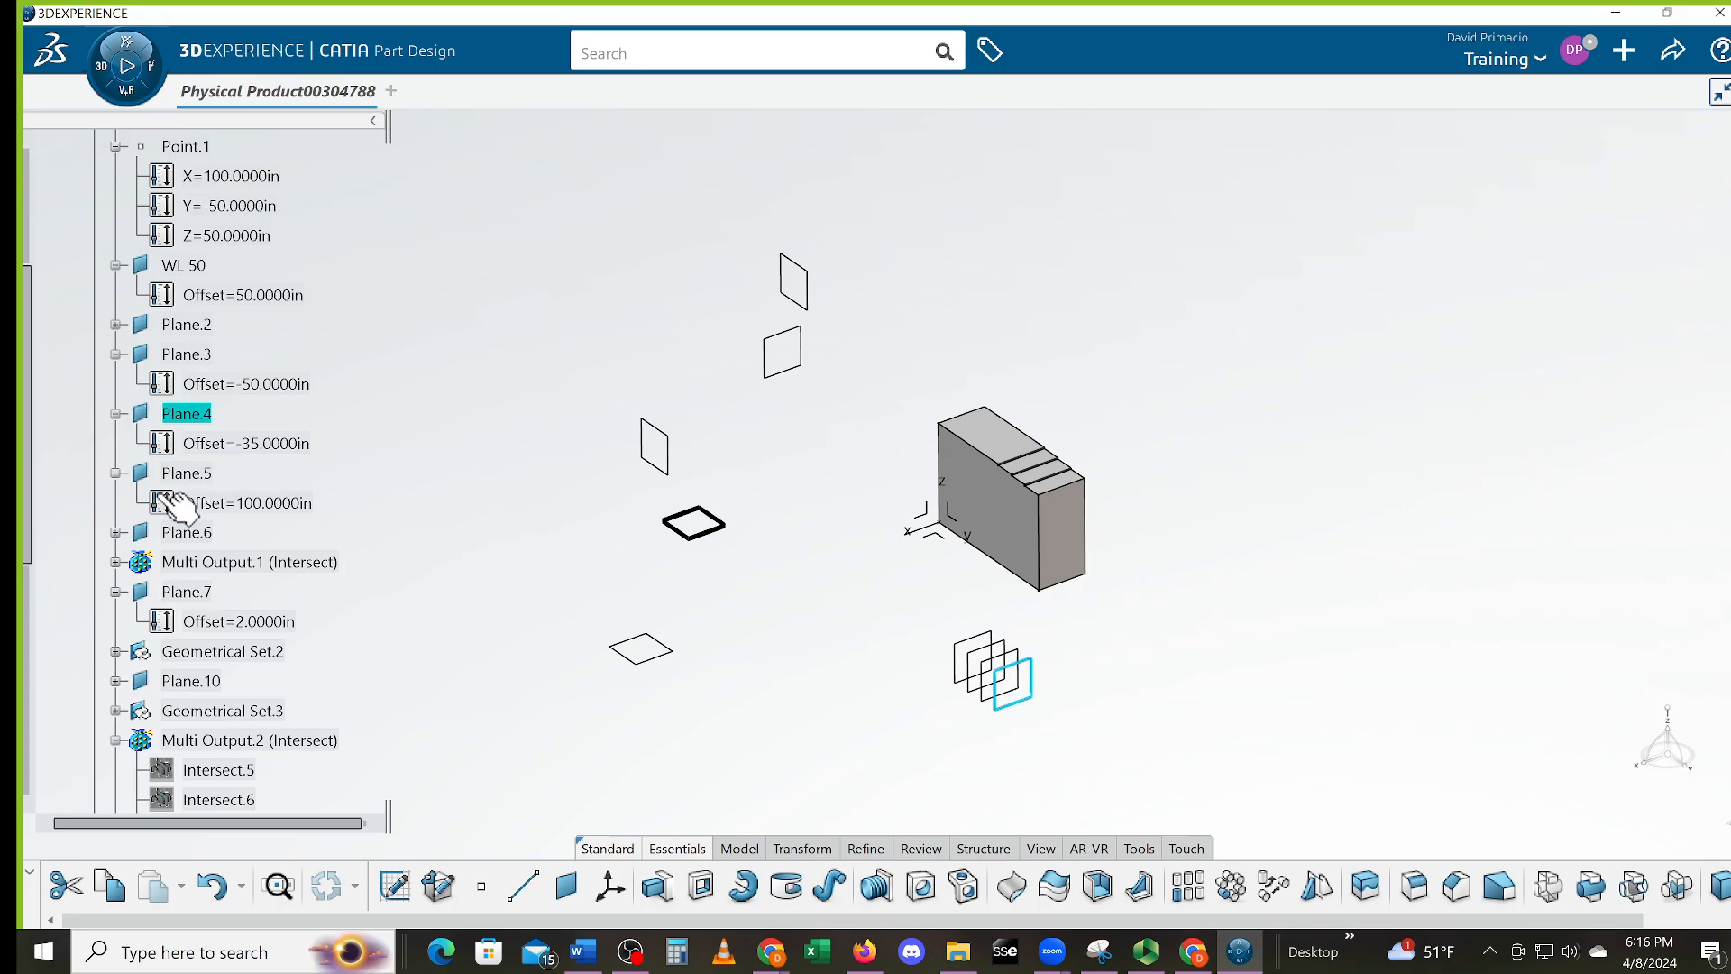
Change Plane.4's offset from -35 in to -39 in
{"action": "double_click", "coordinate": [270, 444]}
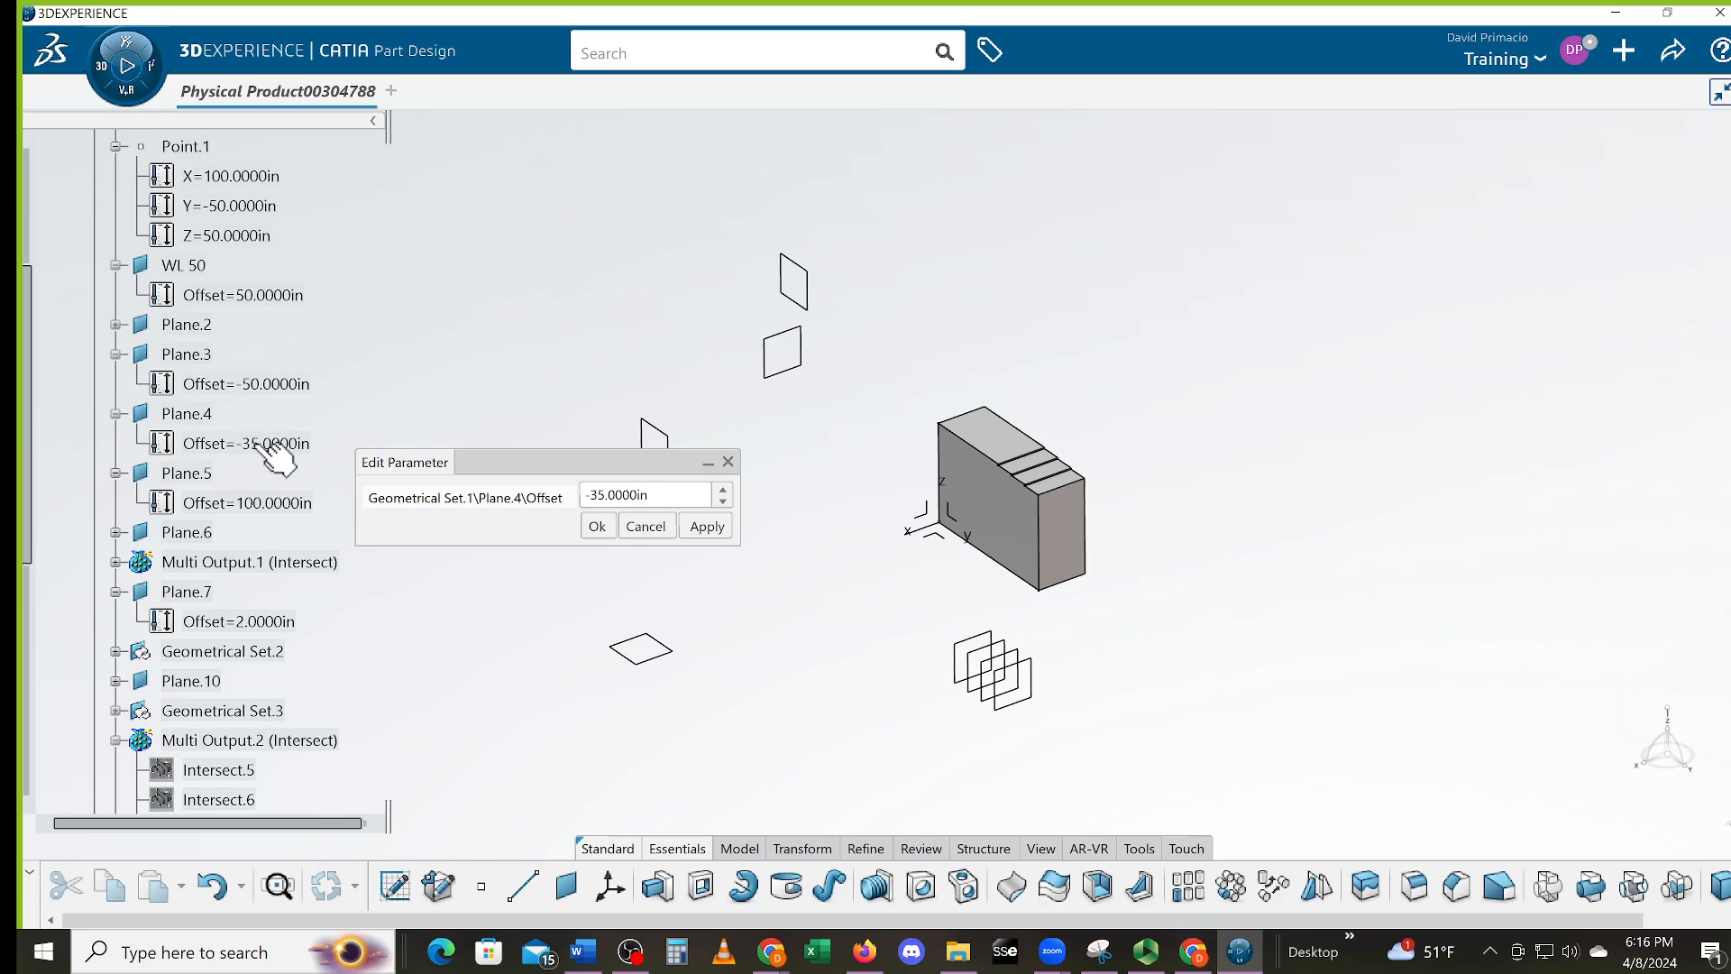
{"action": "left_click_drag", "start_coordinate": [645, 495], "coordinate": [529, 495]}
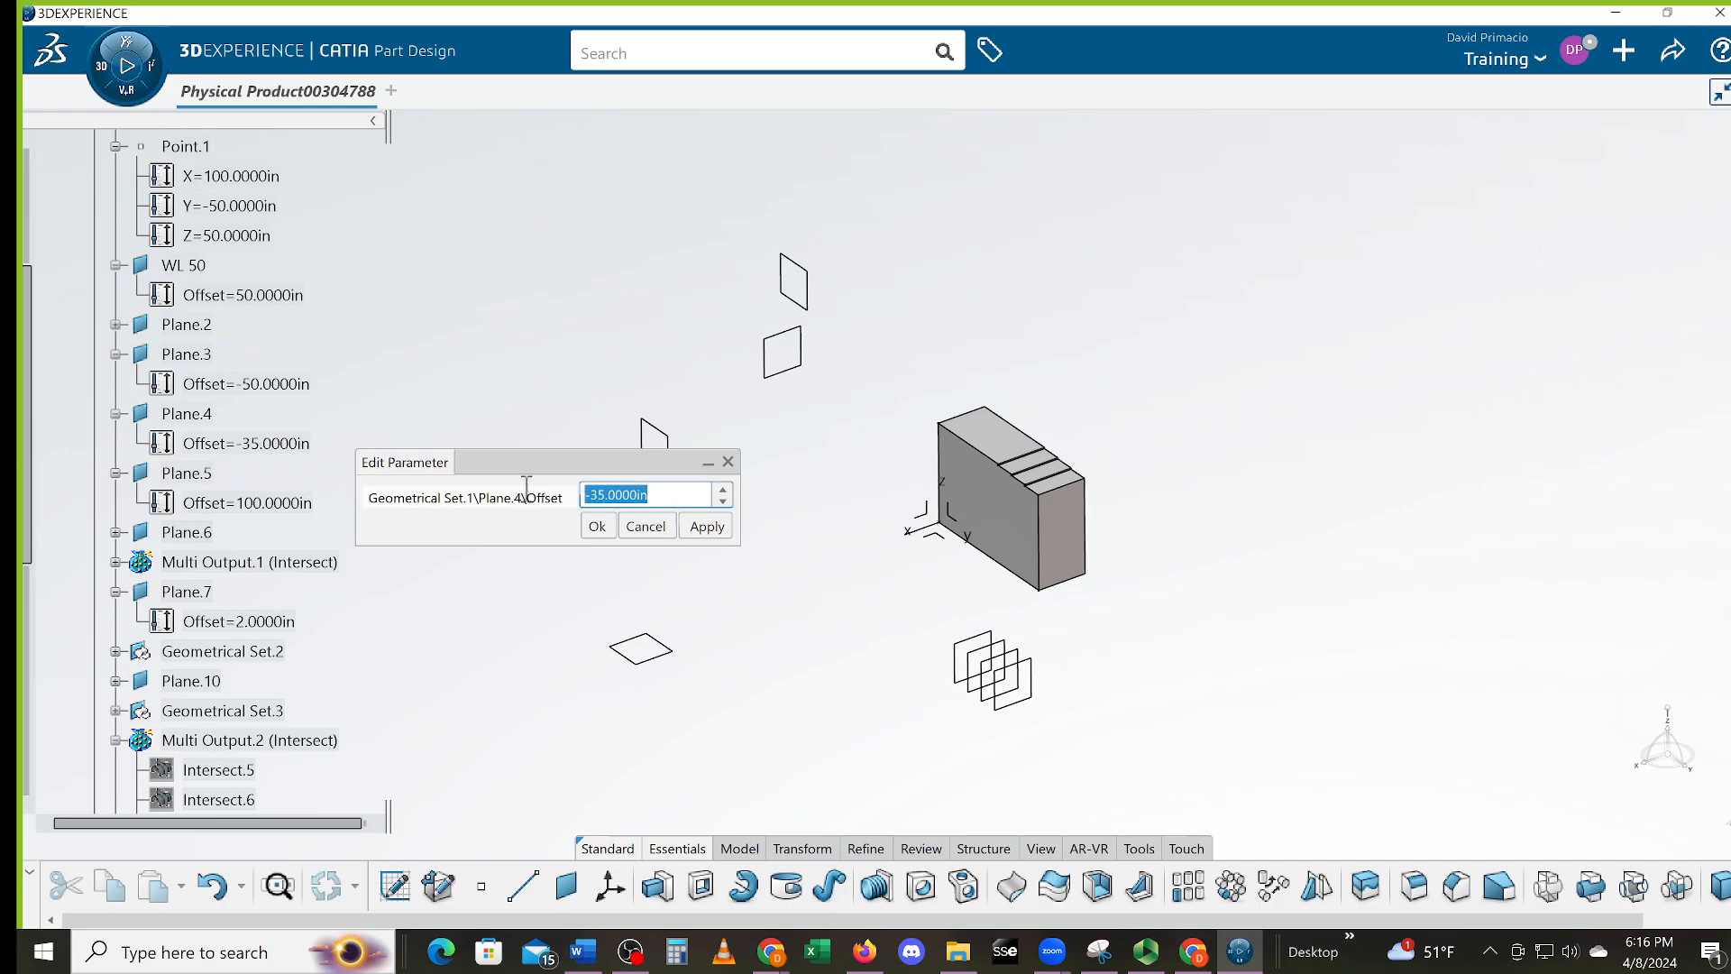
{"action": "type", "text": "-39"}
{"action": "key", "text": "Return"}
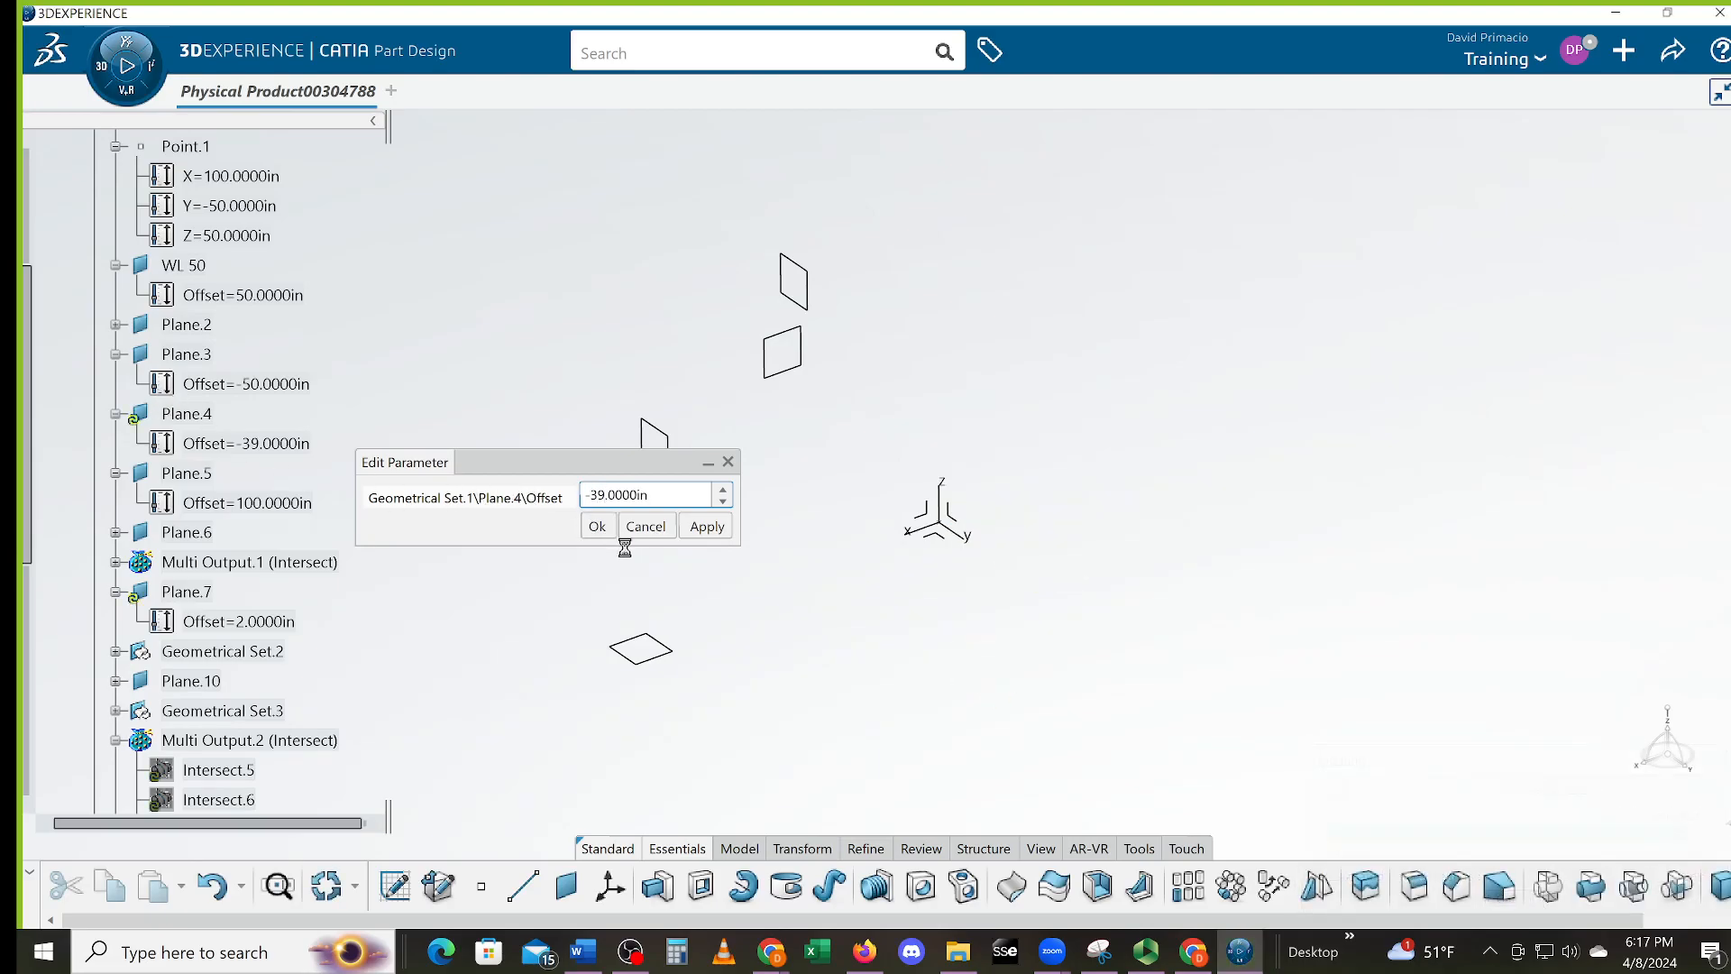
{"action": "left_click", "coordinate": [597, 525]}
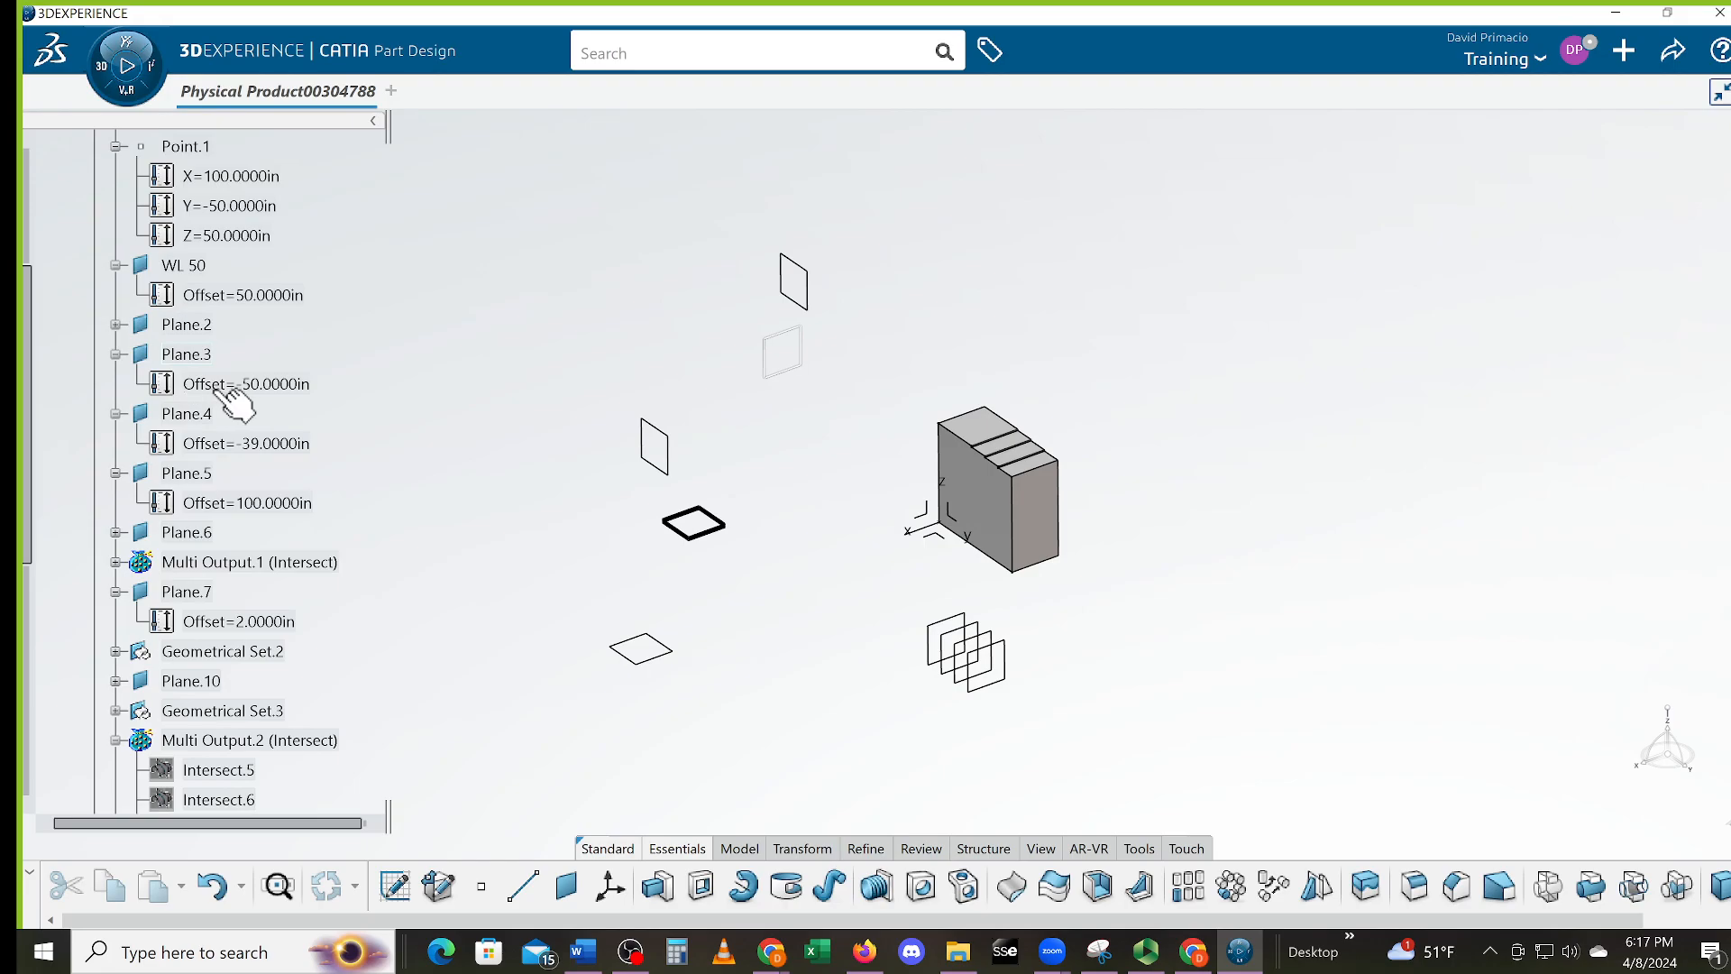
{"action": "left_click", "coordinate": [116, 354]}
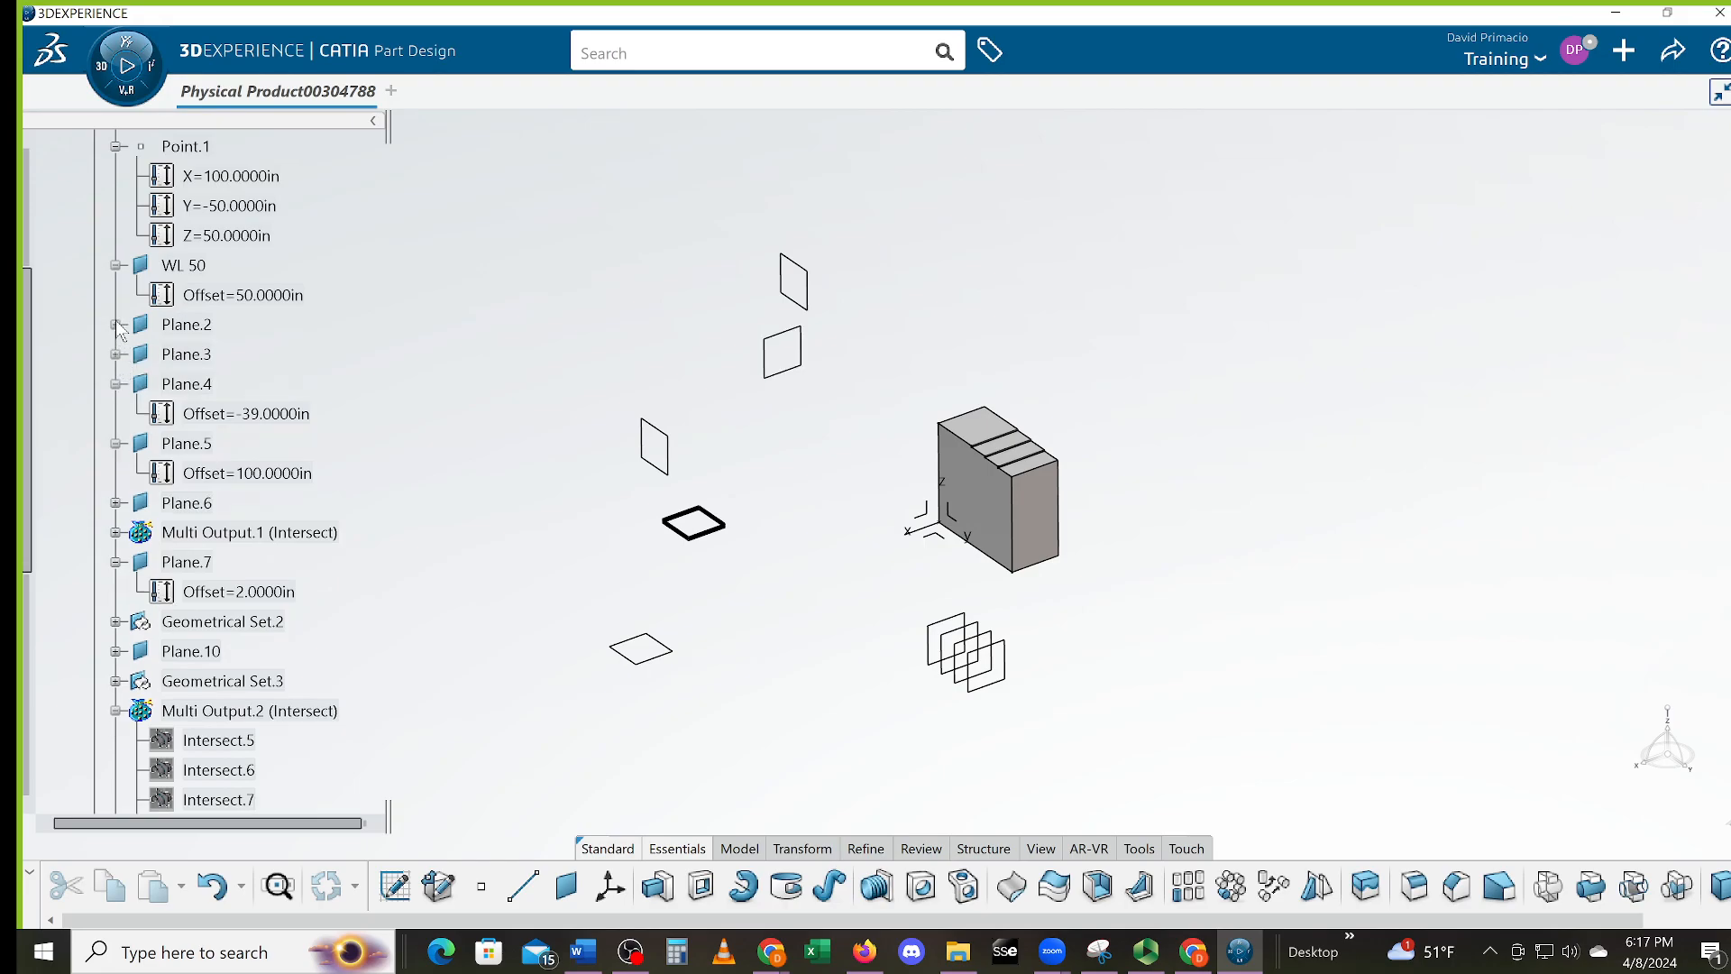
Enter 50+5/8 as Plane.2's offset so it reads 50.625 in, then frame the slab
{"action": "left_click", "coordinate": [116, 324]}
{"action": "left_click", "coordinate": [290, 354]}
{"action": "double_click", "coordinate": [290, 354]}
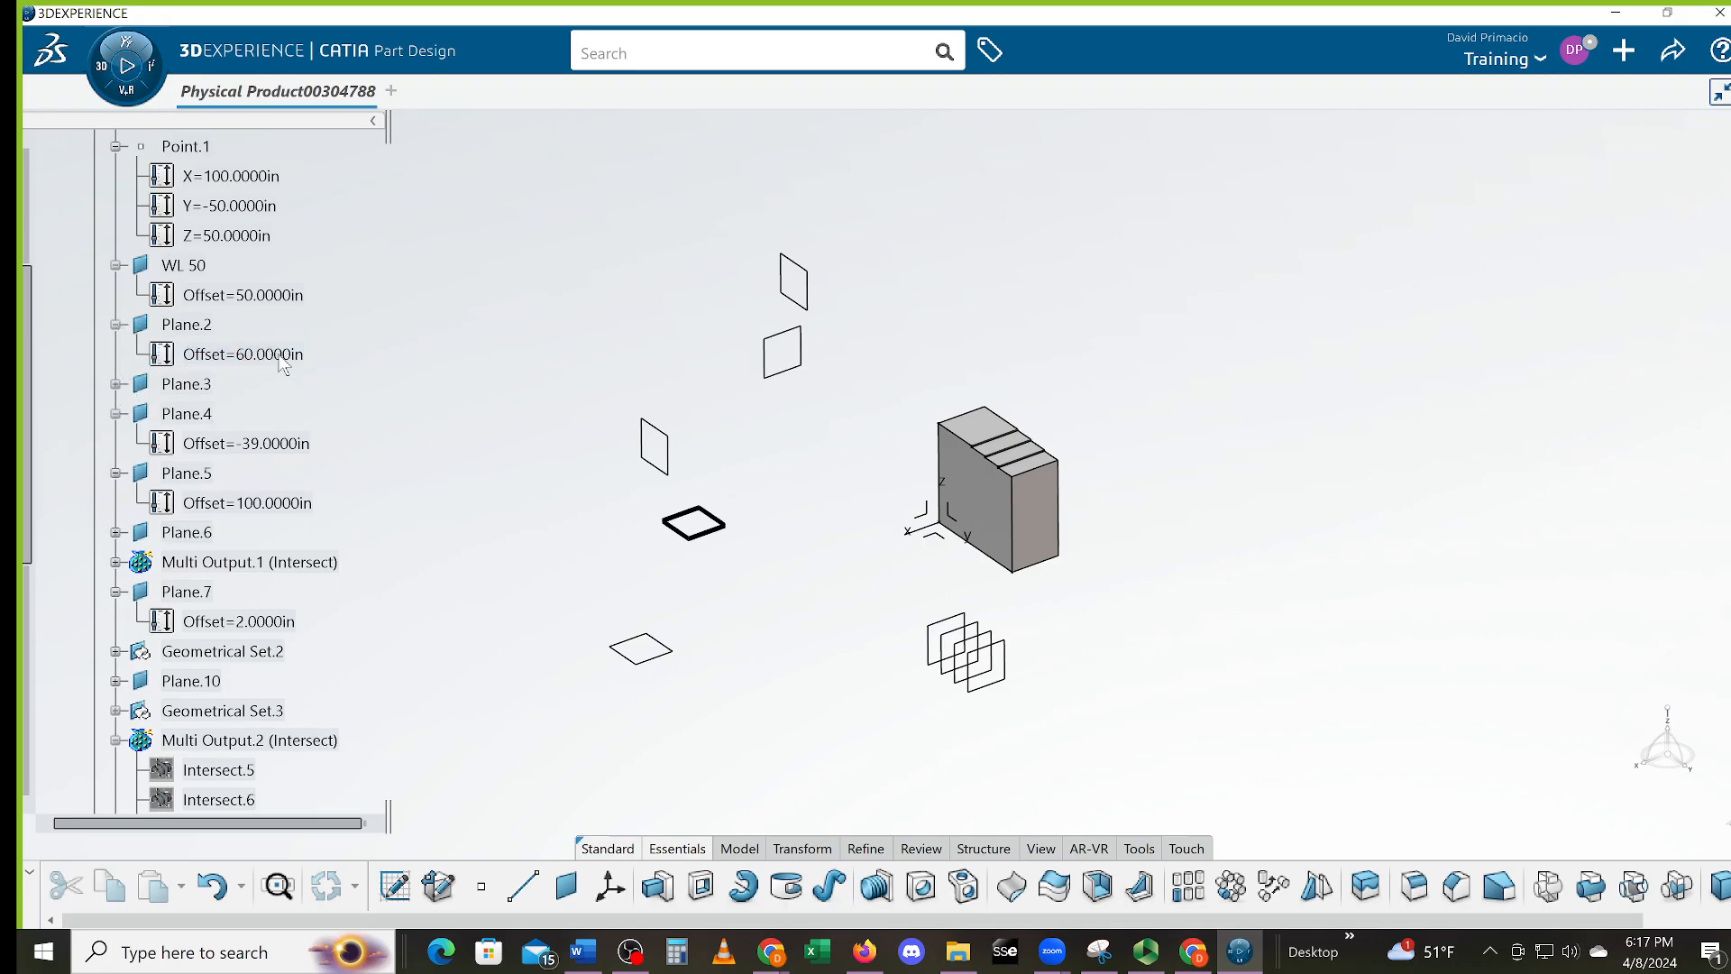
{"action": "type", "text": "50."}
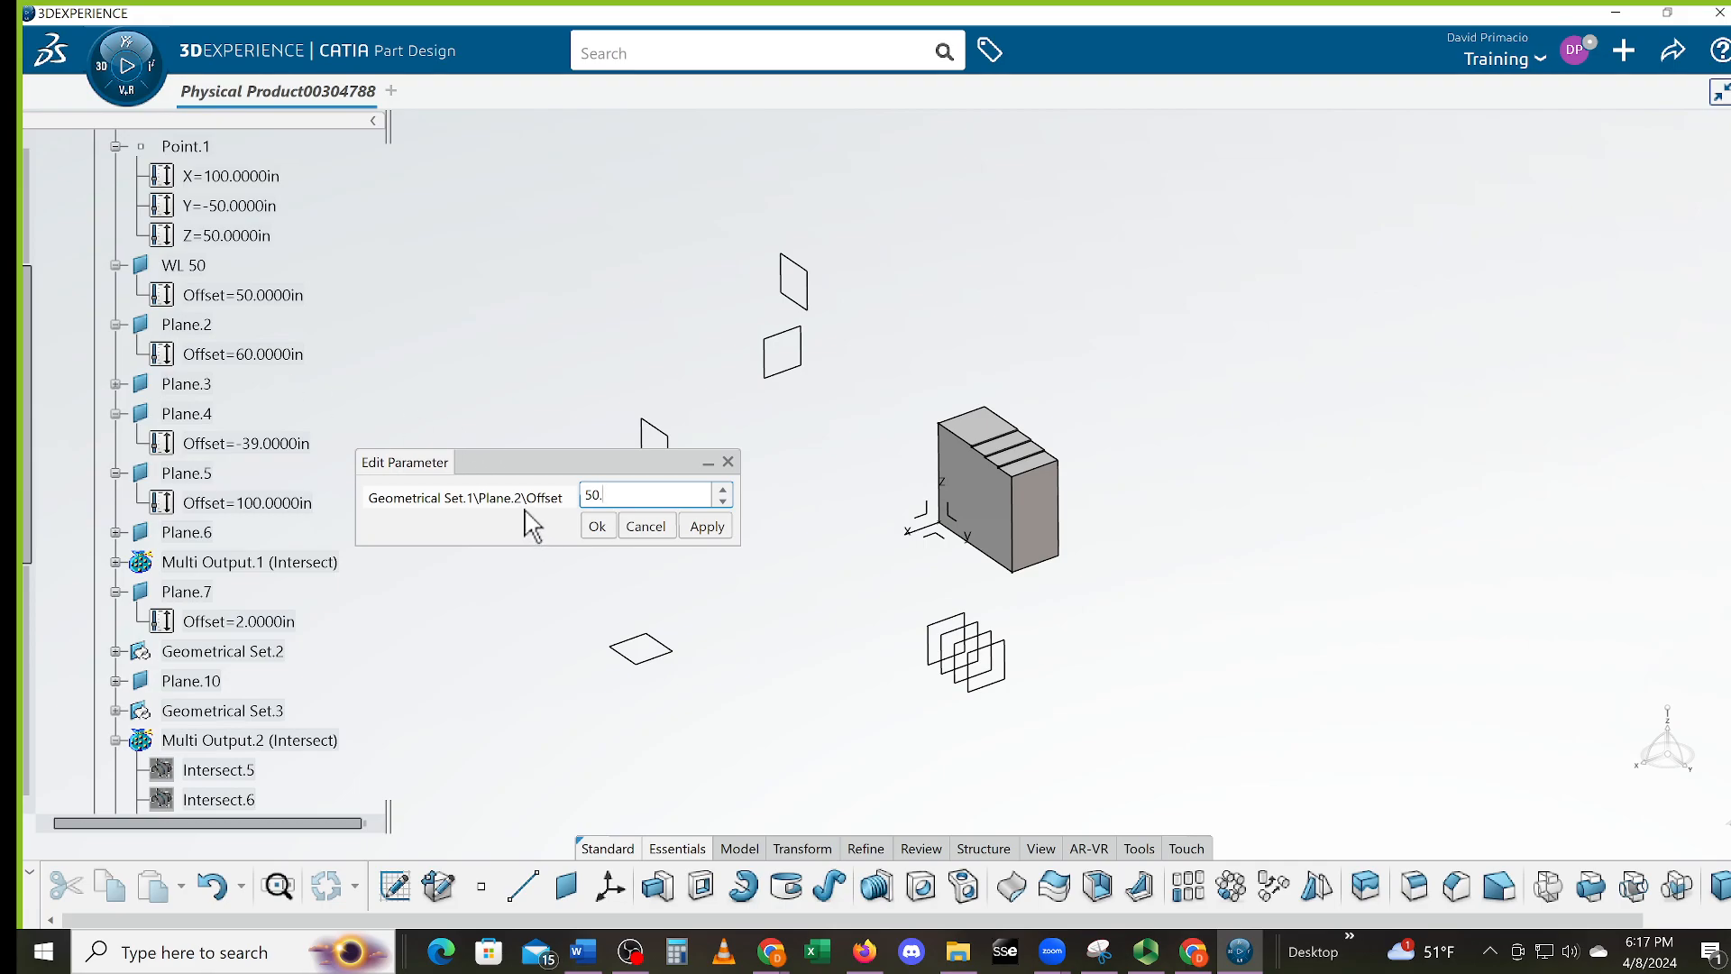
{"action": "key", "text": "BackSpace"}
{"action": "key", "text": "Return"}
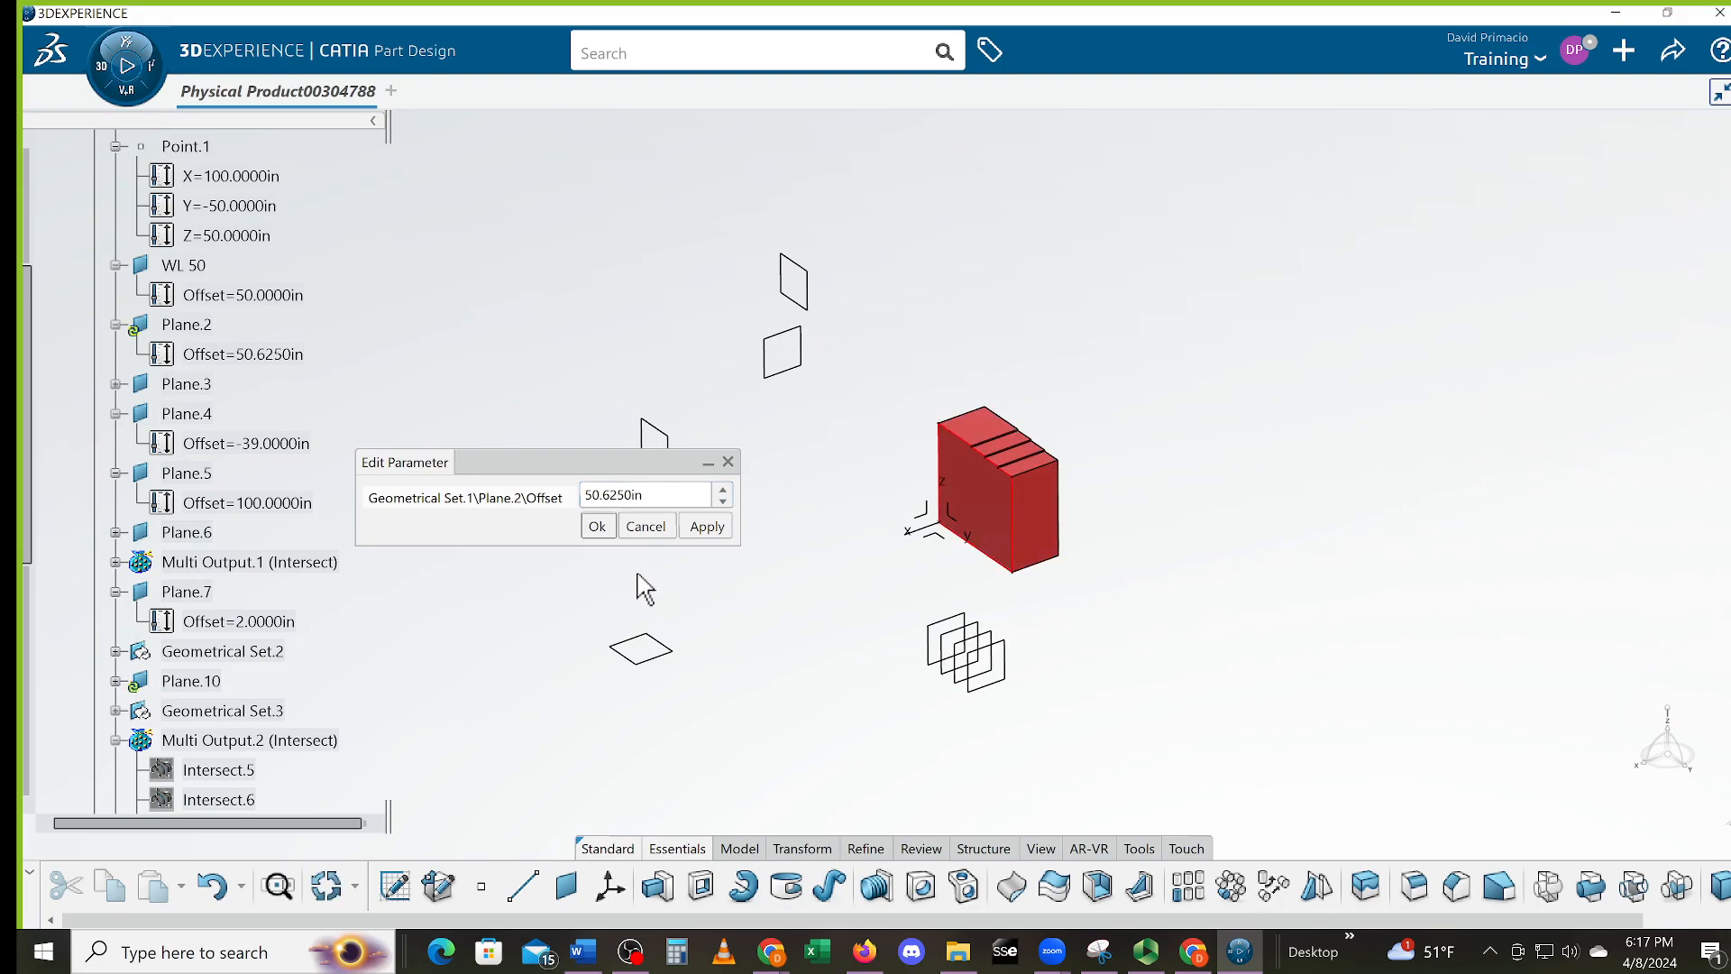
{"action": "left_click", "coordinate": [597, 526]}
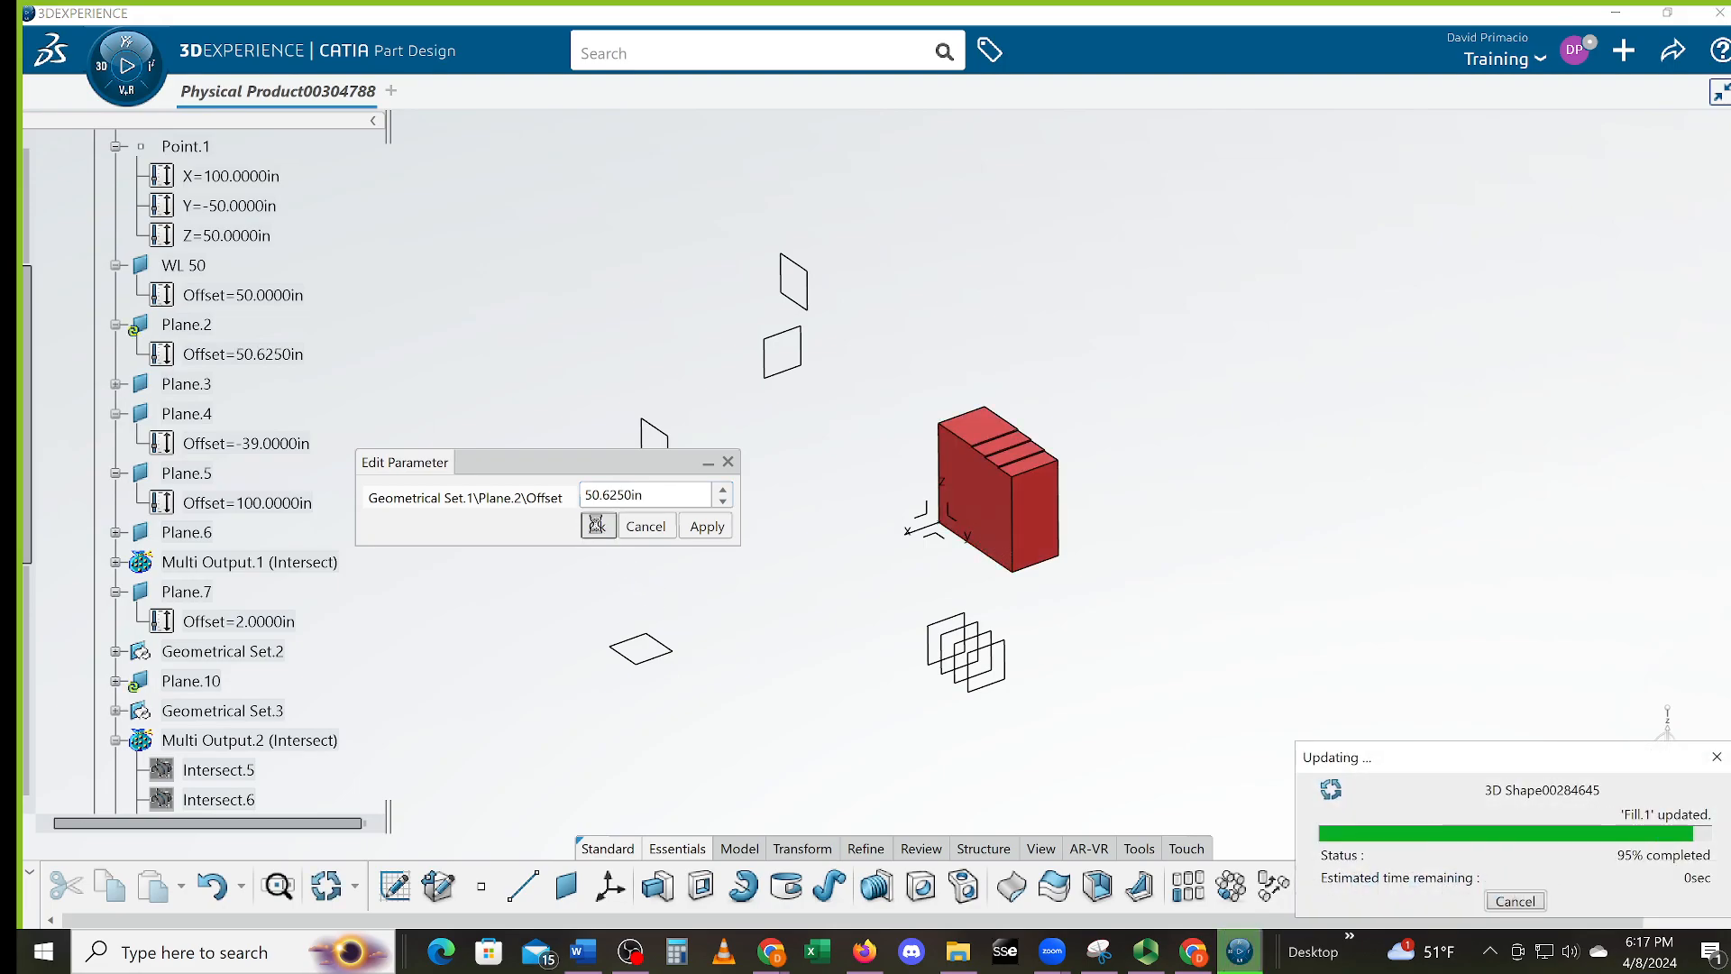
{"action": "middle_click_drag", "start_coordinate": [998, 556], "coordinate": [877, 194]}
{"action": "middle_click_drag", "start_coordinate": [487, 606], "coordinate": [1153, 694]}
{"action": "middle_click_drag", "start_coordinate": [879, 520], "coordinate": [687, 620]}
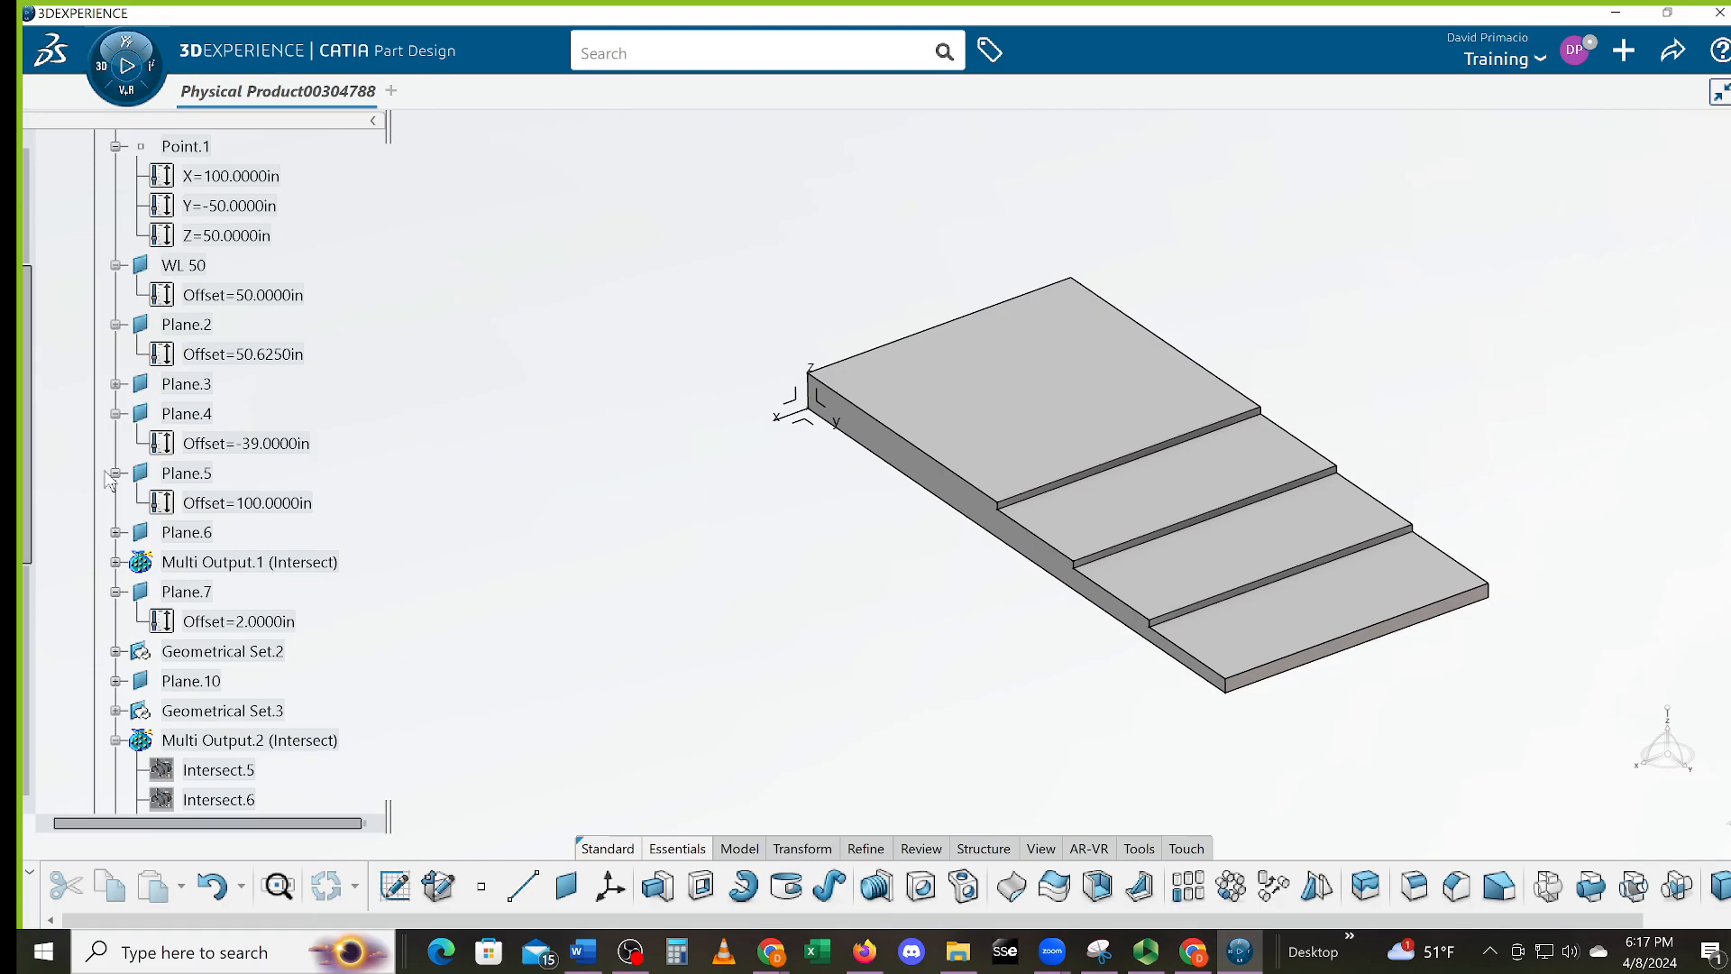
{"action": "left_click_drag", "start_coordinate": [34, 564], "coordinate": [30, 845]}
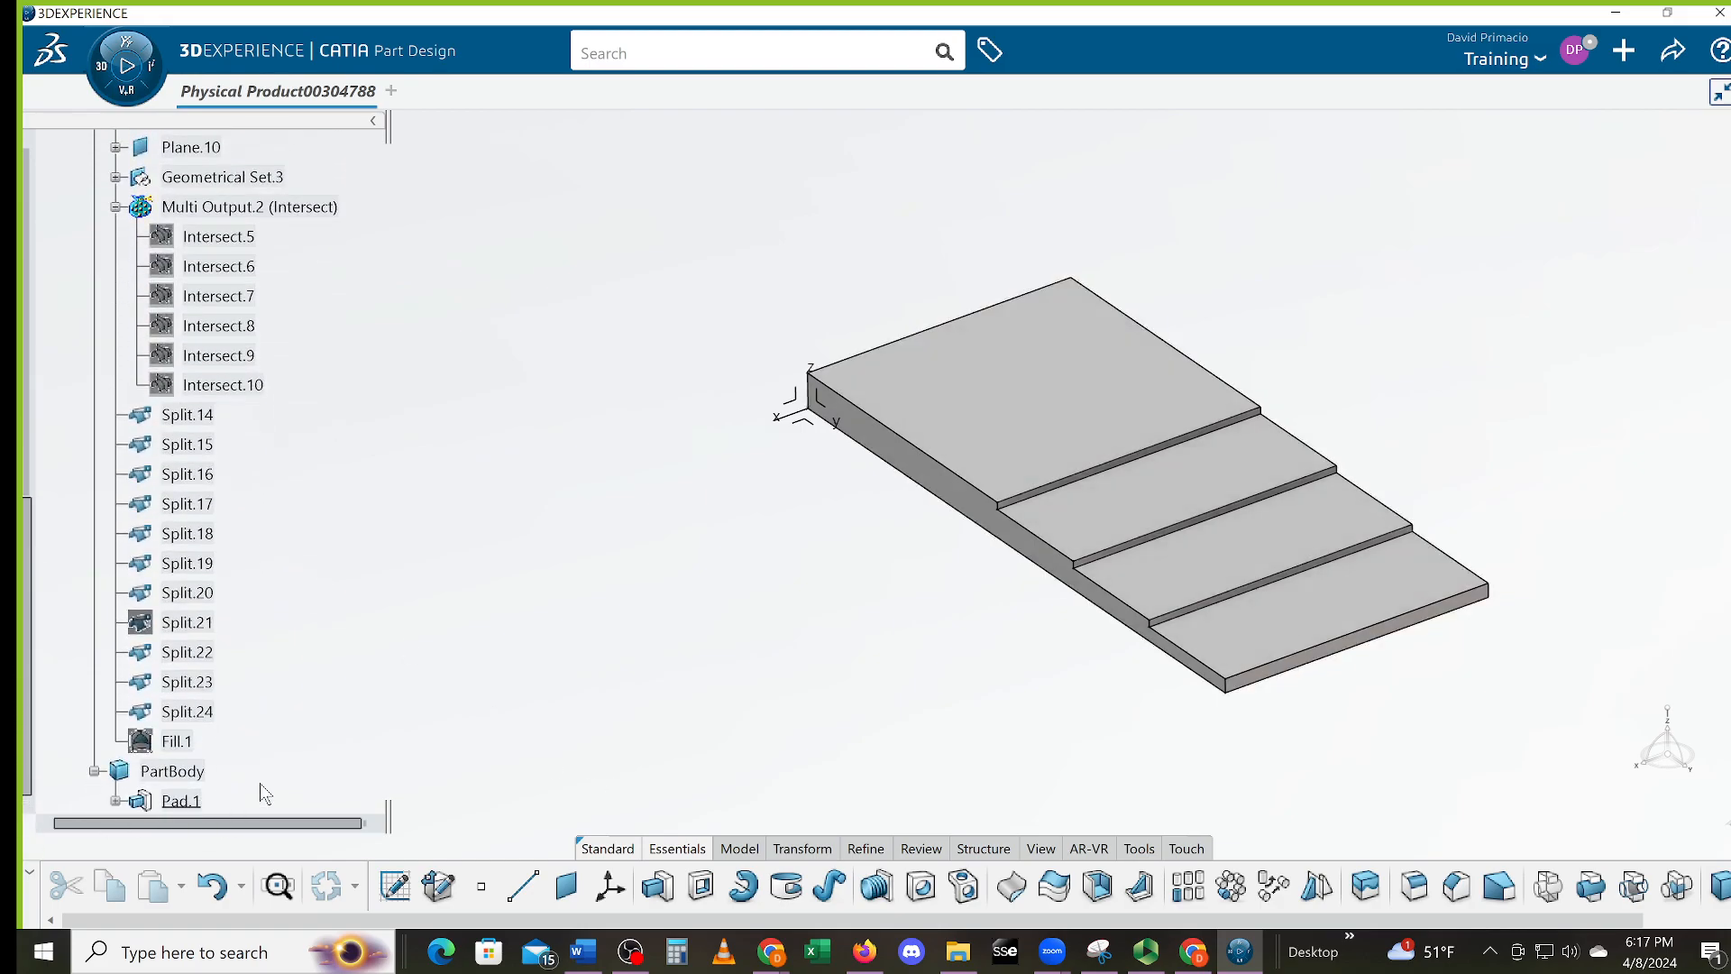
Select PartBody and open the Material Browser from the Tools commands
{"action": "left_click", "coordinate": [181, 774]}
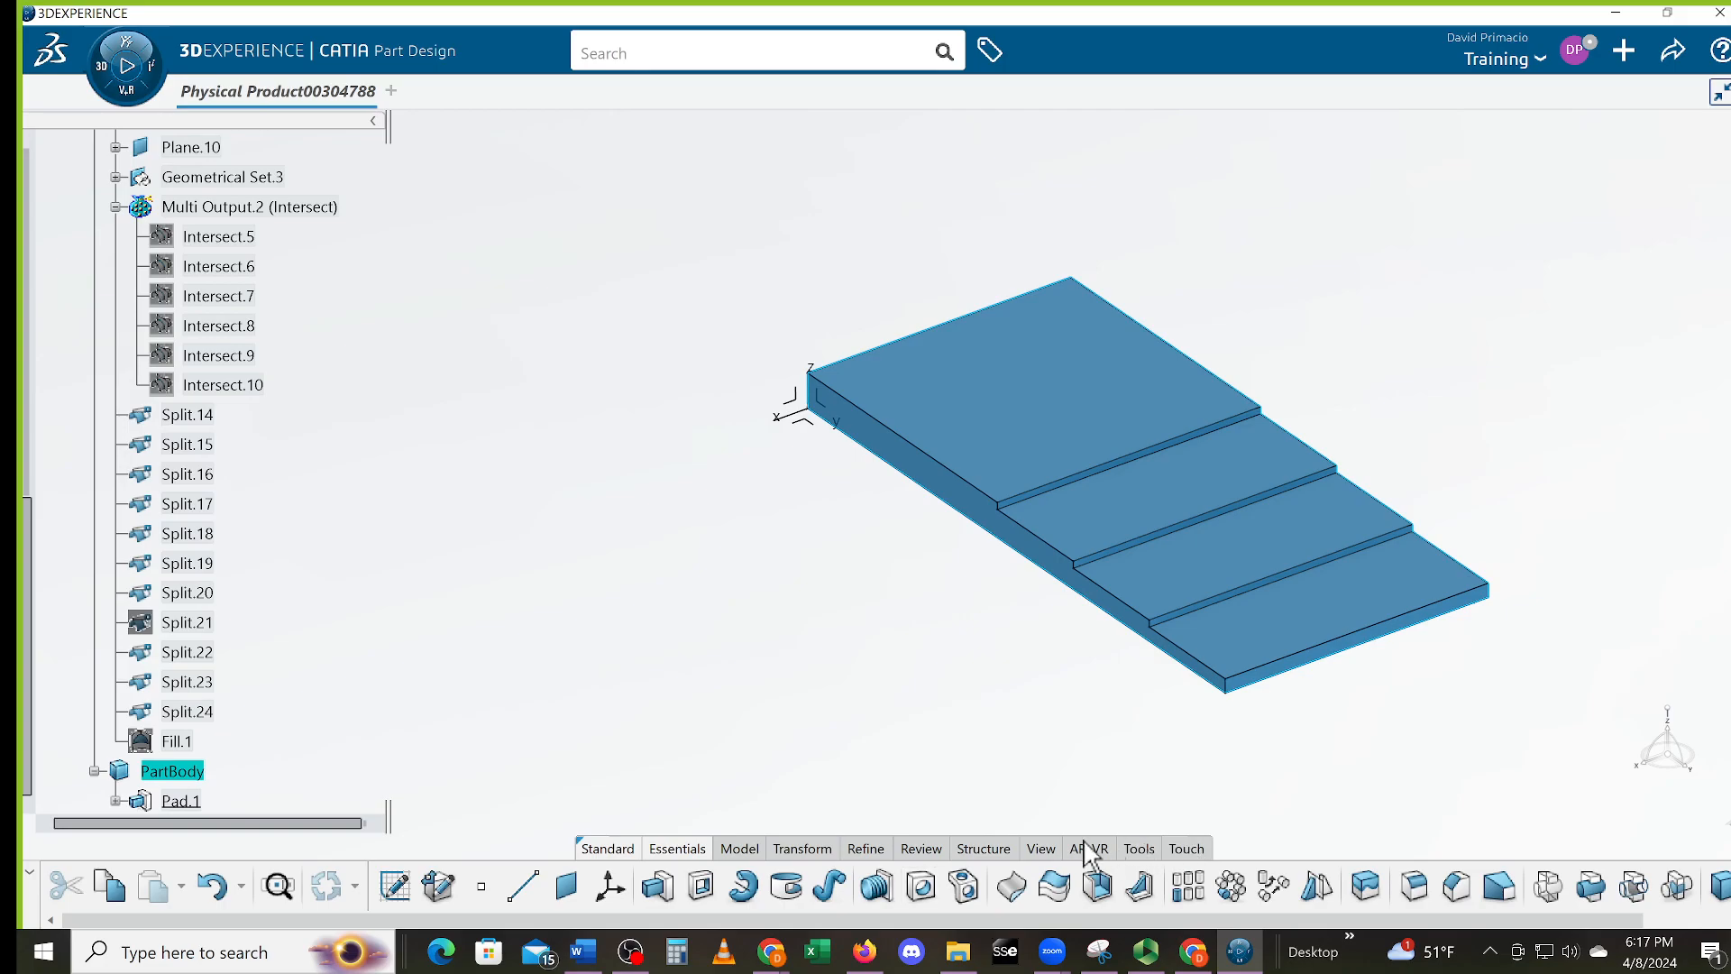
{"action": "left_click", "coordinate": [1042, 849]}
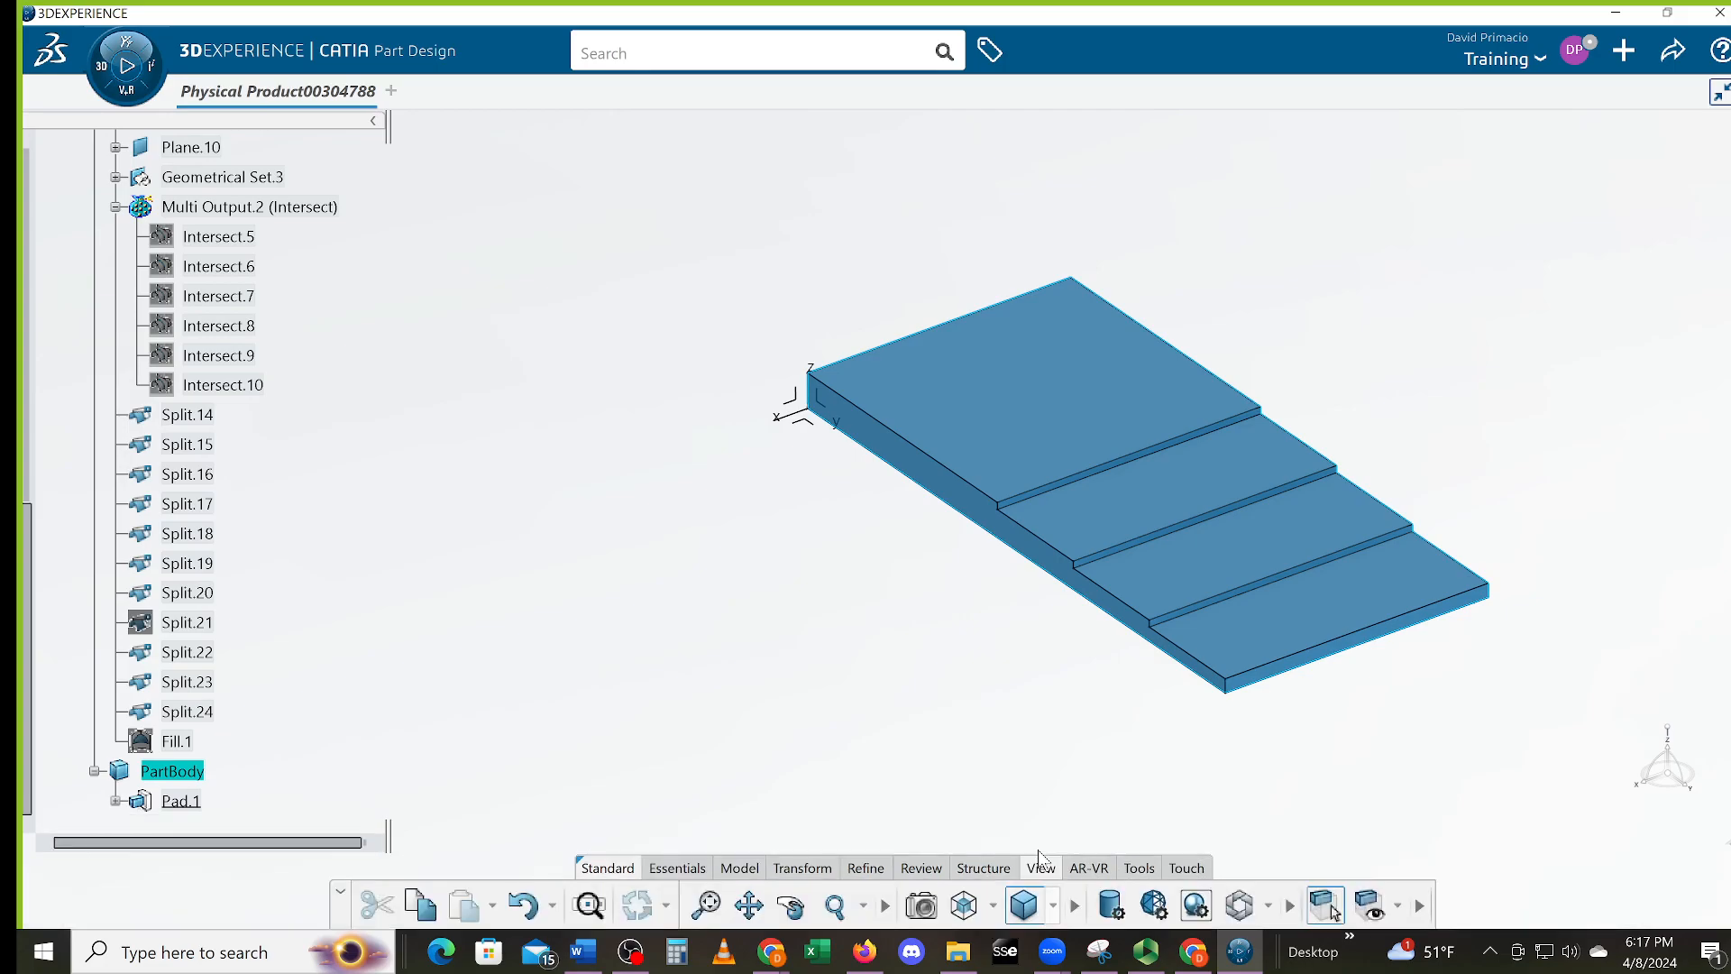
{"action": "left_click", "coordinate": [1139, 868]}
{"action": "scroll", "coordinate": [294, 668], "scroll_direction": "down", "scroll_amount": 2}
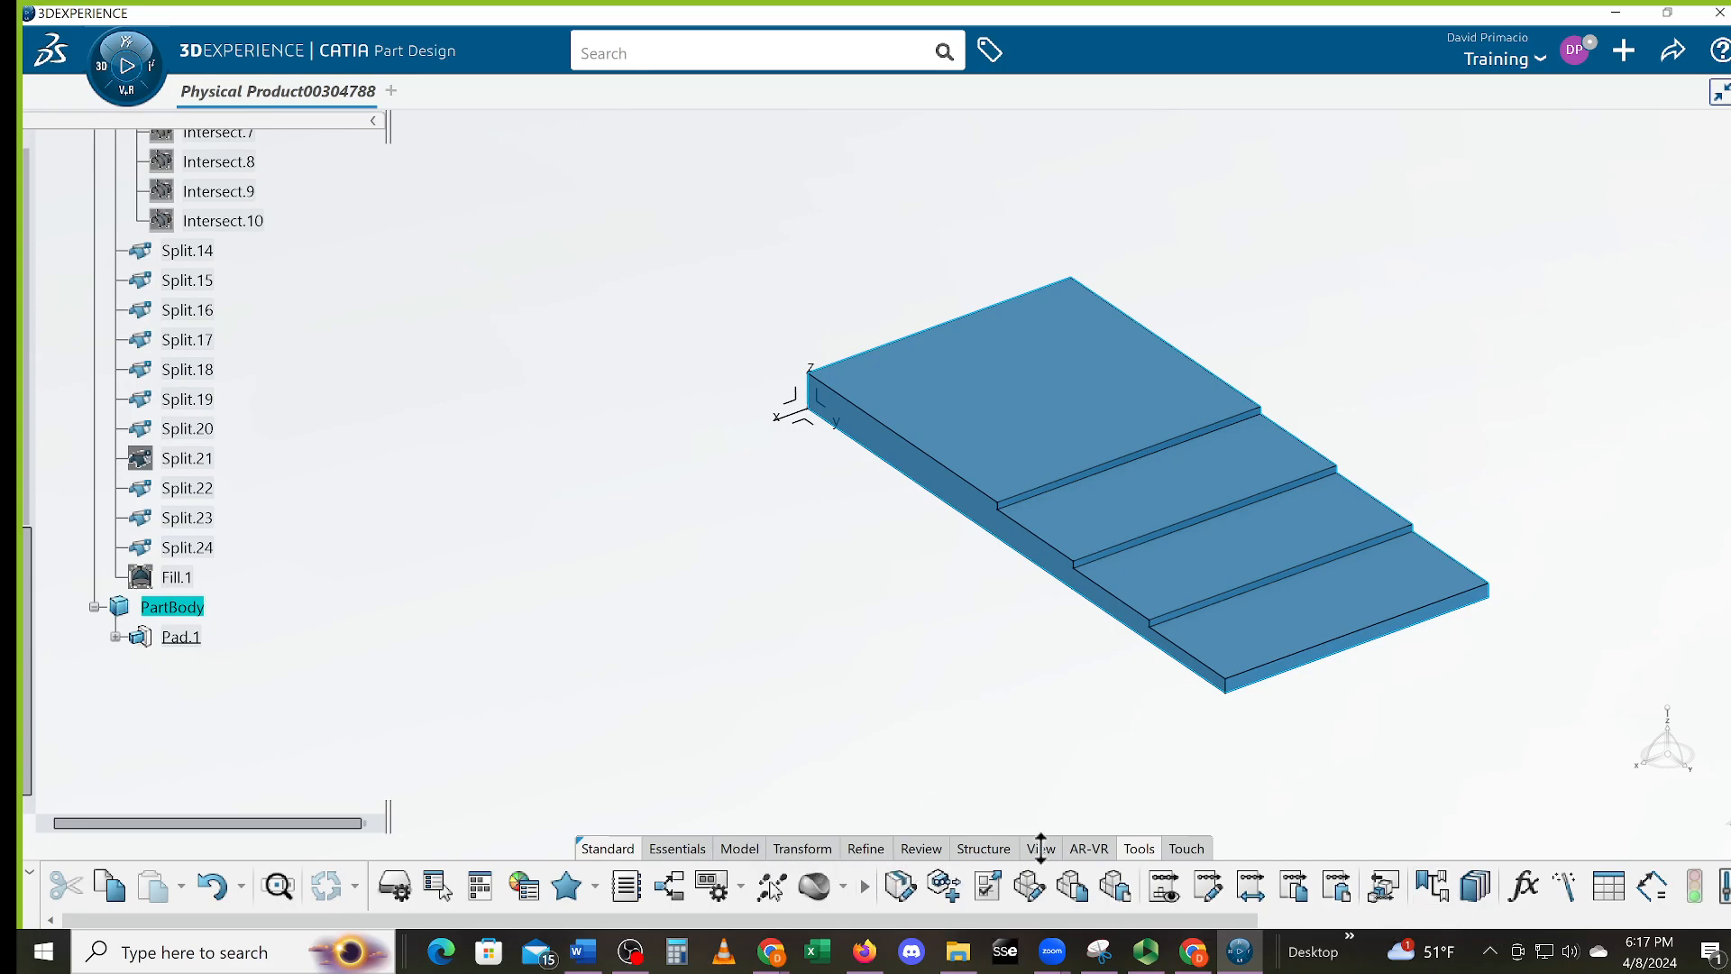
{"action": "left_click", "coordinate": [814, 886]}
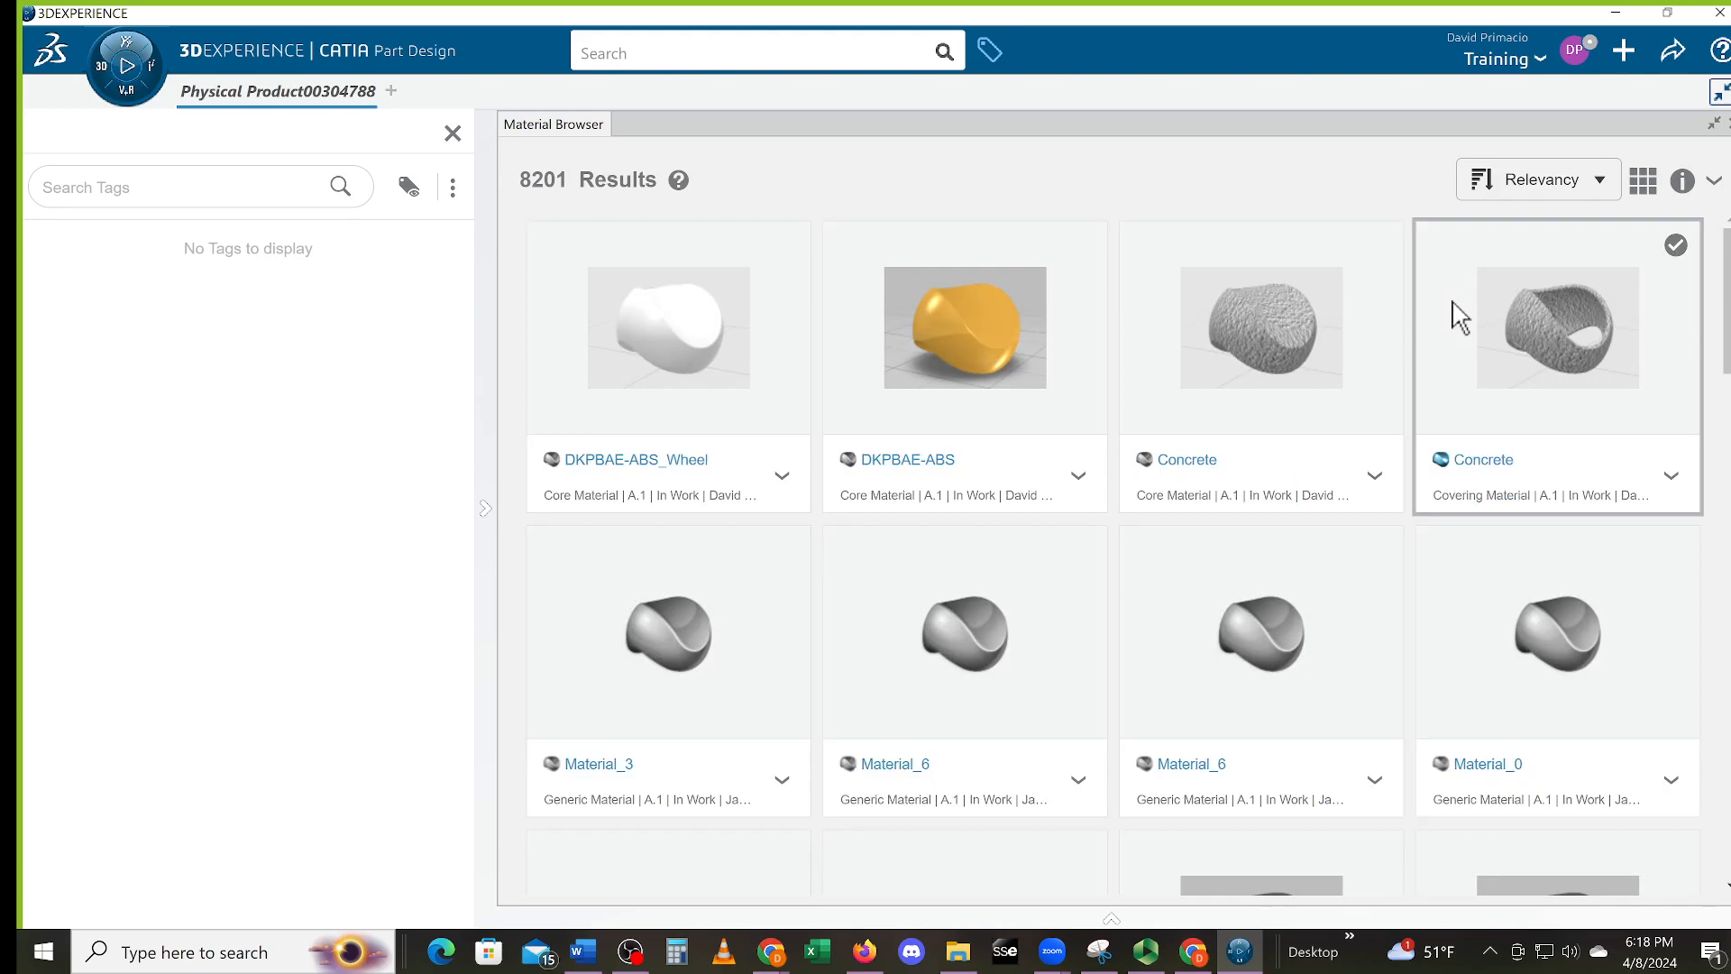
Search the material library for 6061 T6 and sort results oldest first
{"action": "left_click", "coordinate": [1605, 185]}
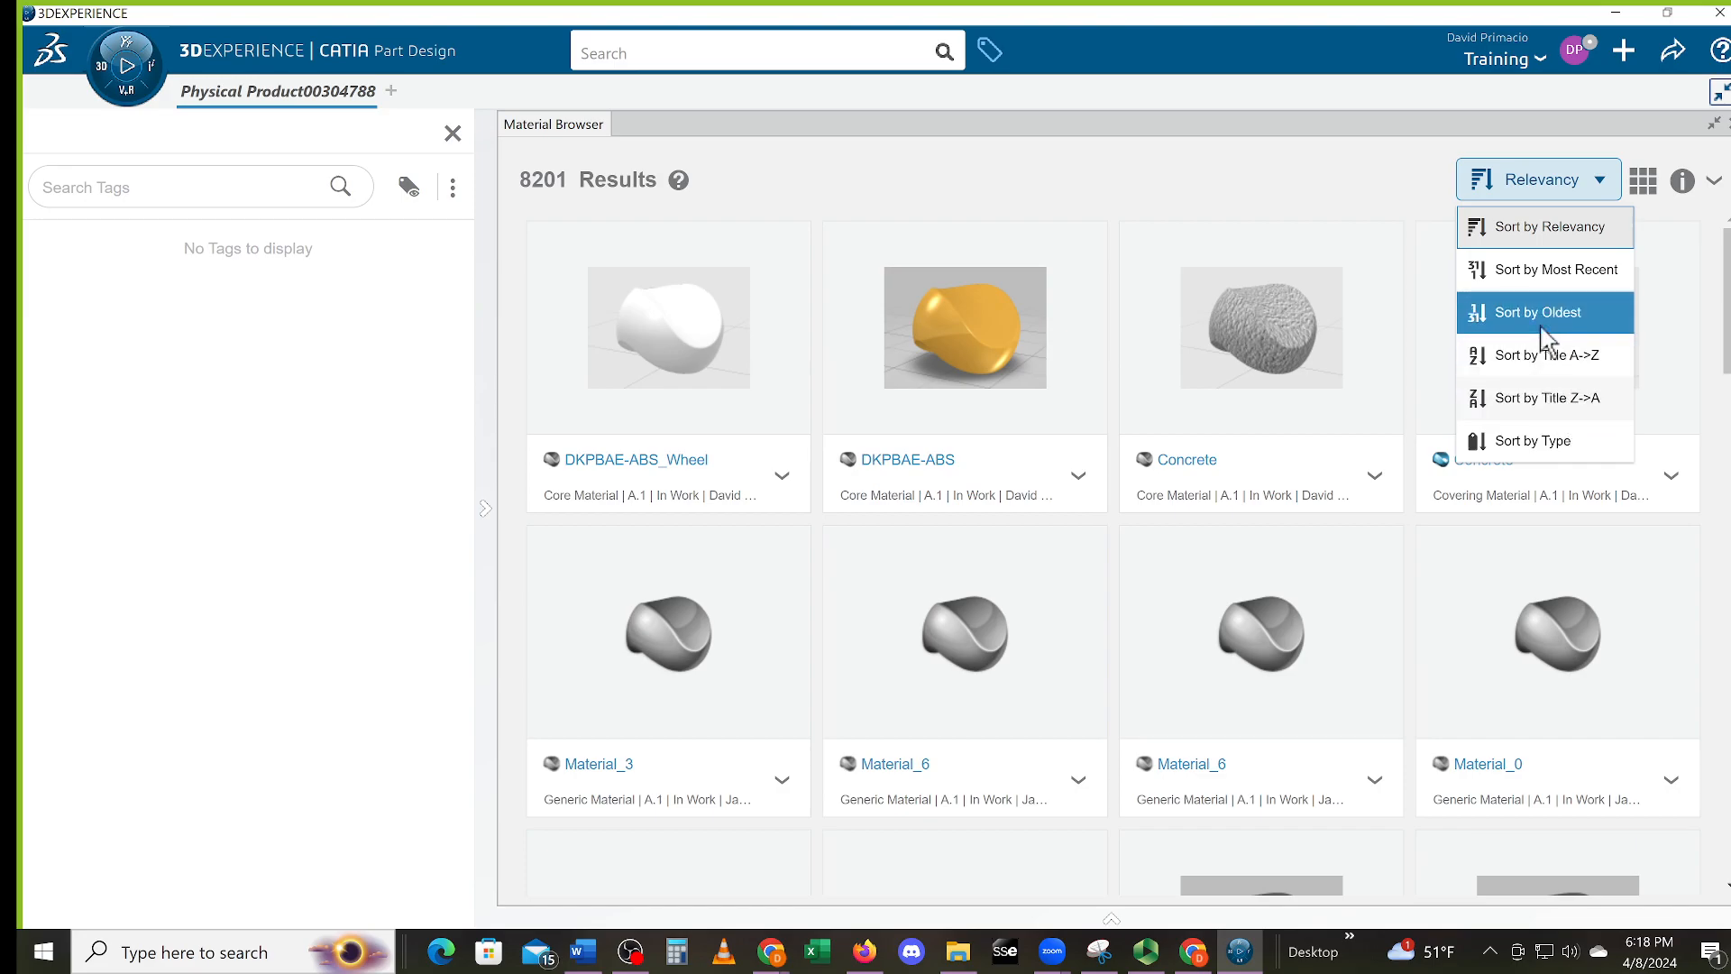
{"action": "left_click", "coordinate": [658, 52]}
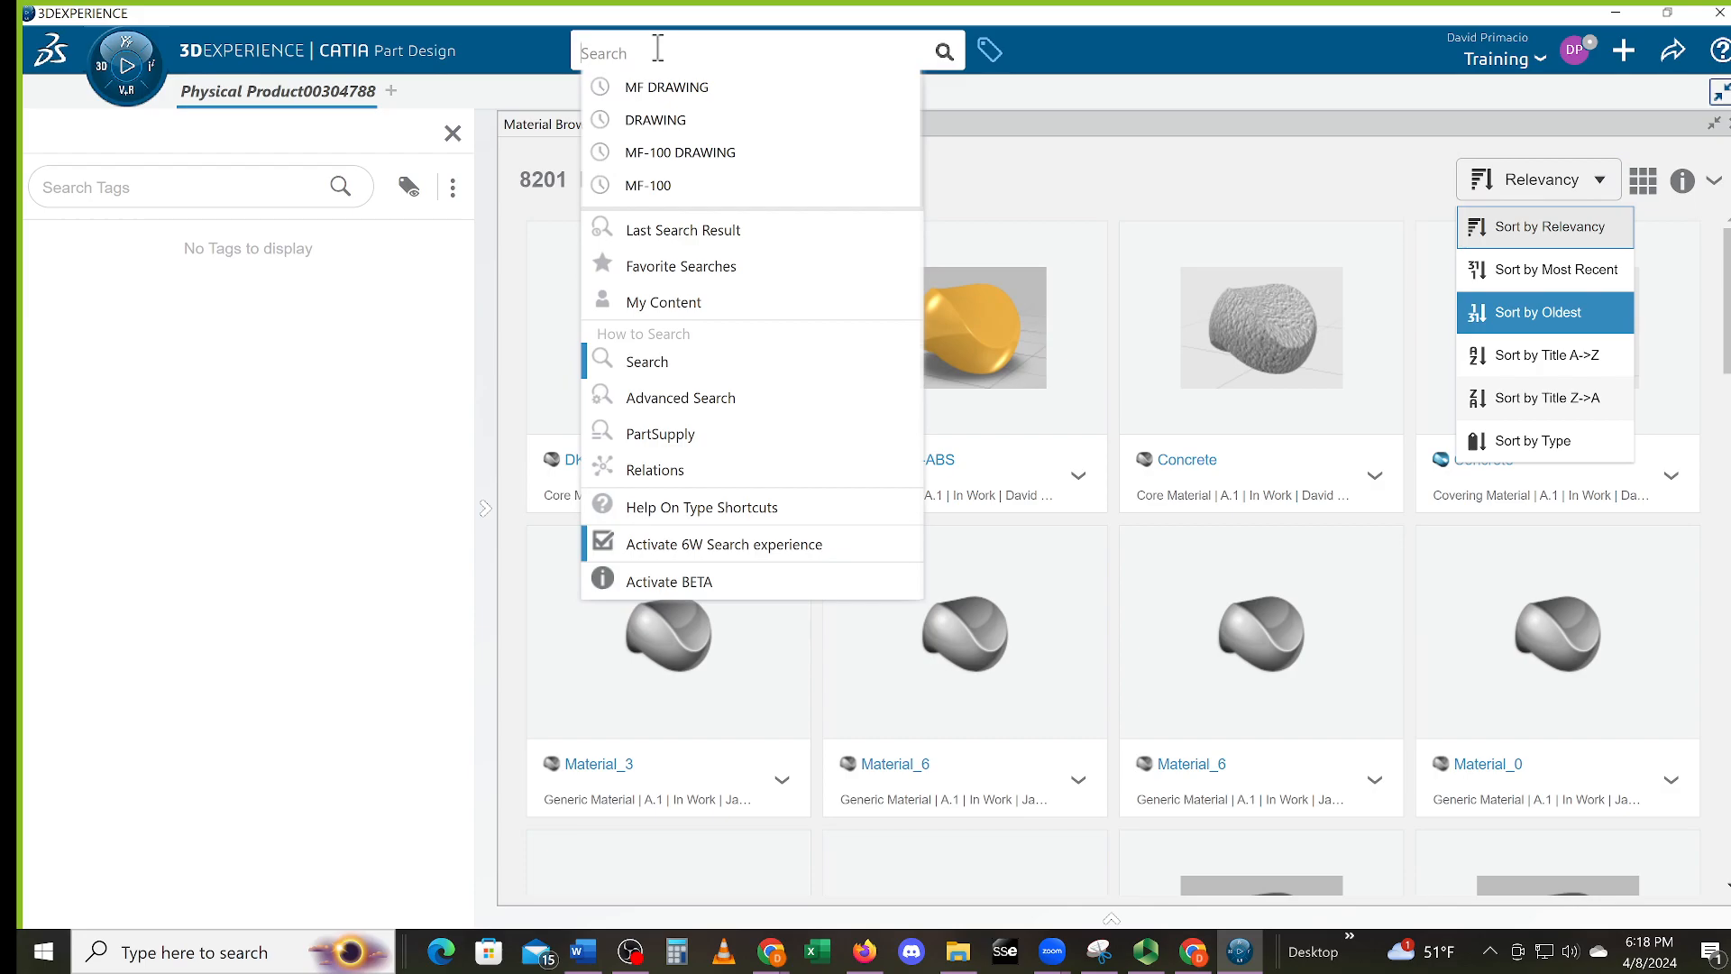
{"action": "type", "text": "6061 T6"}
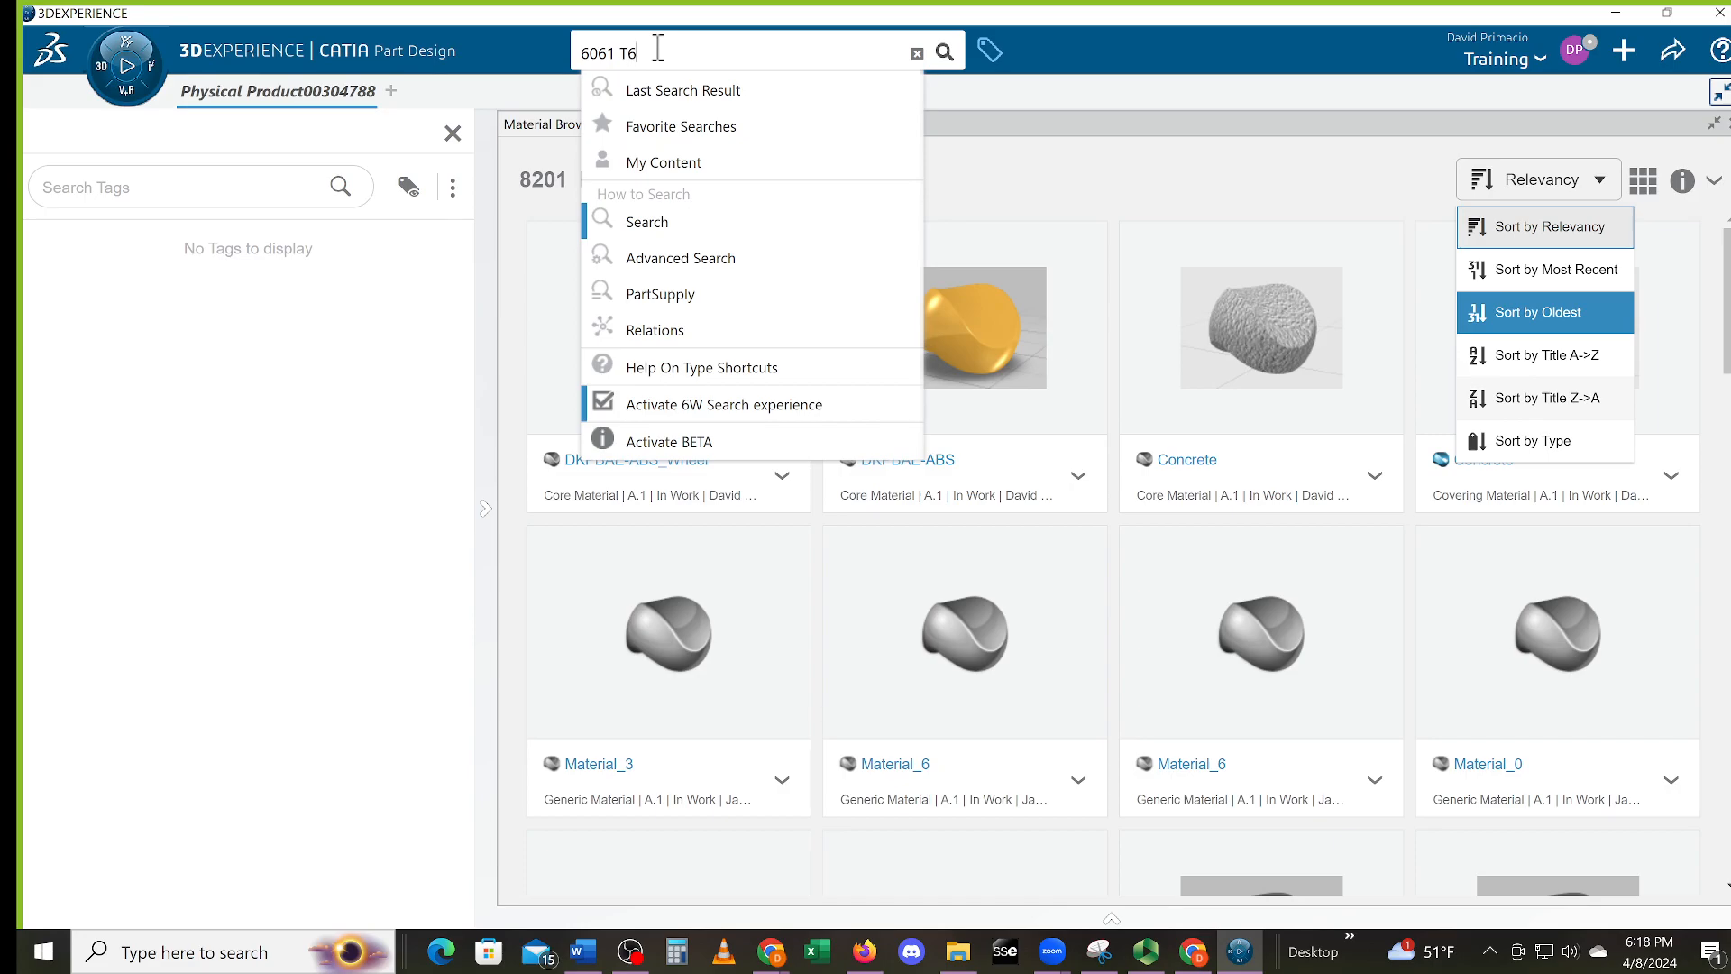
{"action": "key", "text": "Return"}
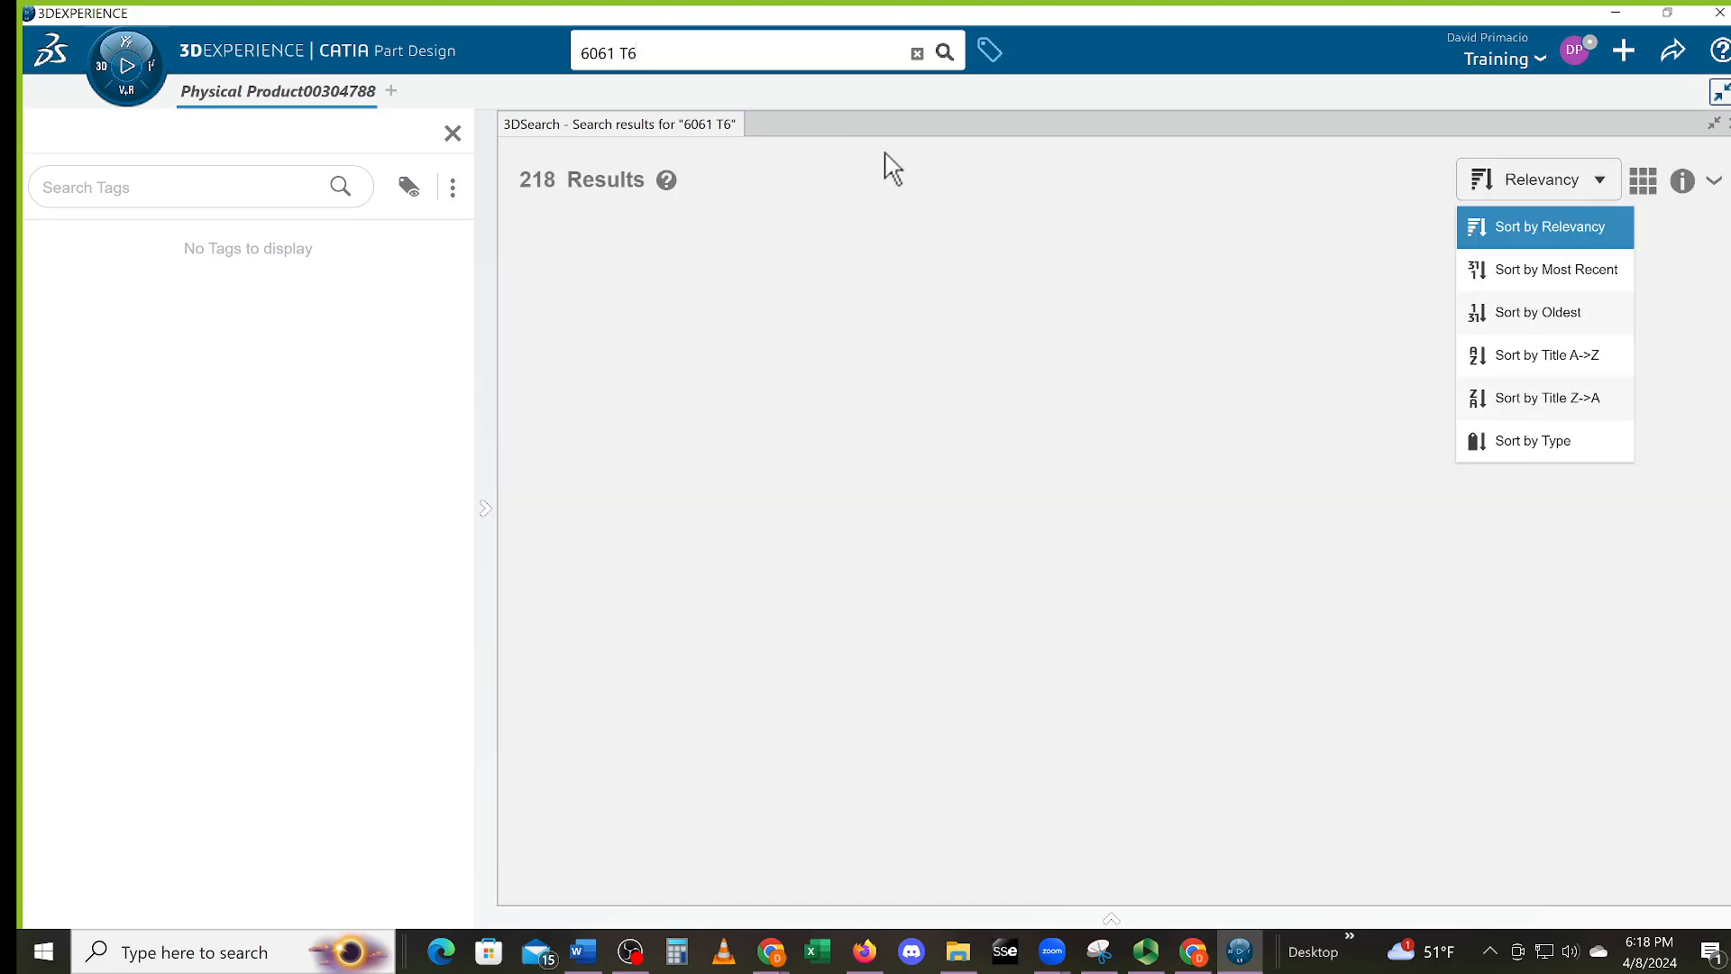
{"action": "left_click", "coordinate": [1596, 335]}
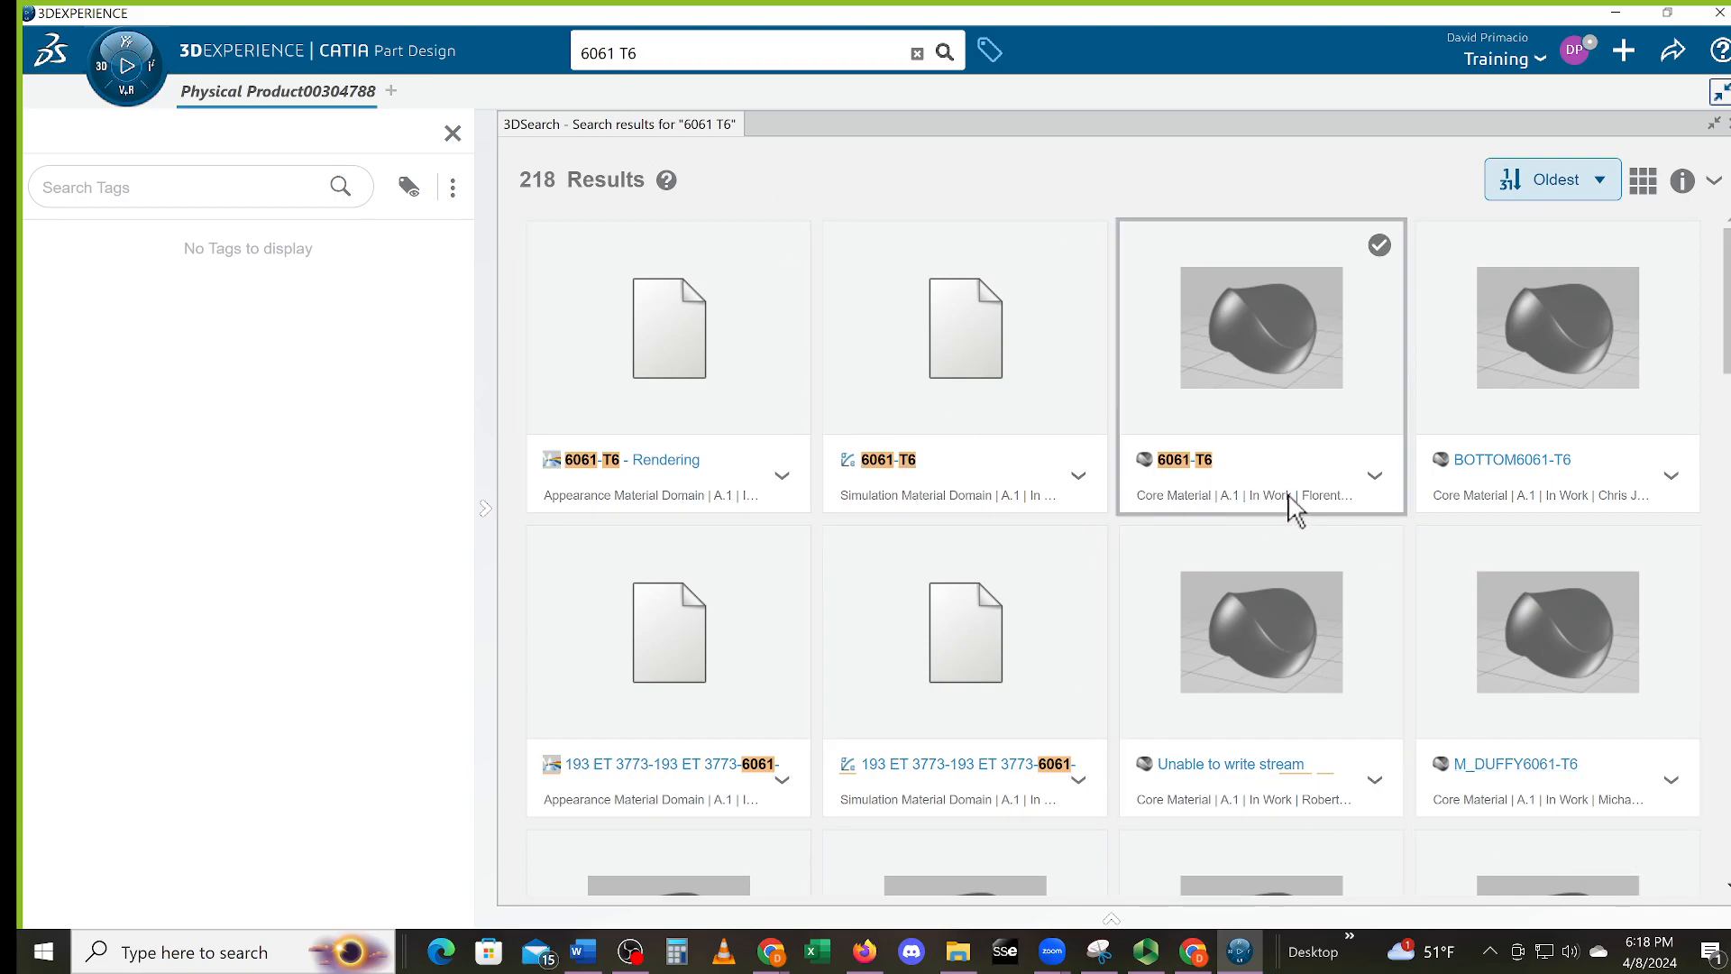
Refine the search to '6061-T6' and apply the 6061-T6 Core Material
{"action": "left_click", "coordinate": [623, 51]}
{"action": "left_click", "coordinate": [622, 52]}
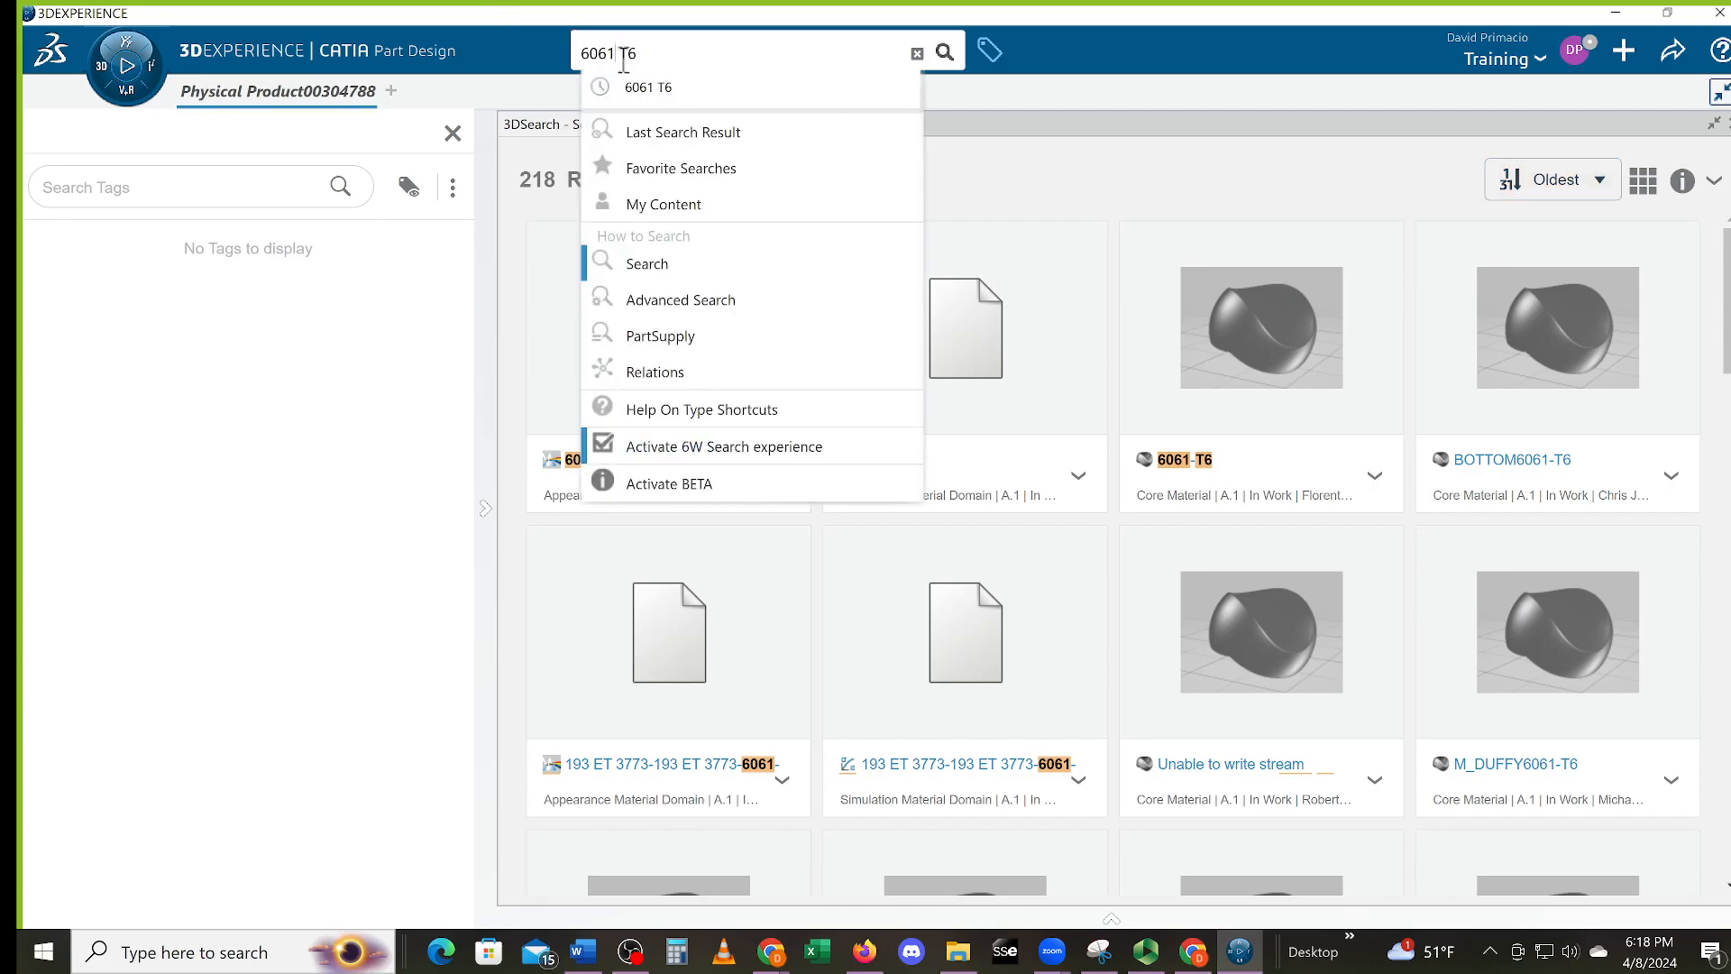
{"action": "key", "text": "Delete"}
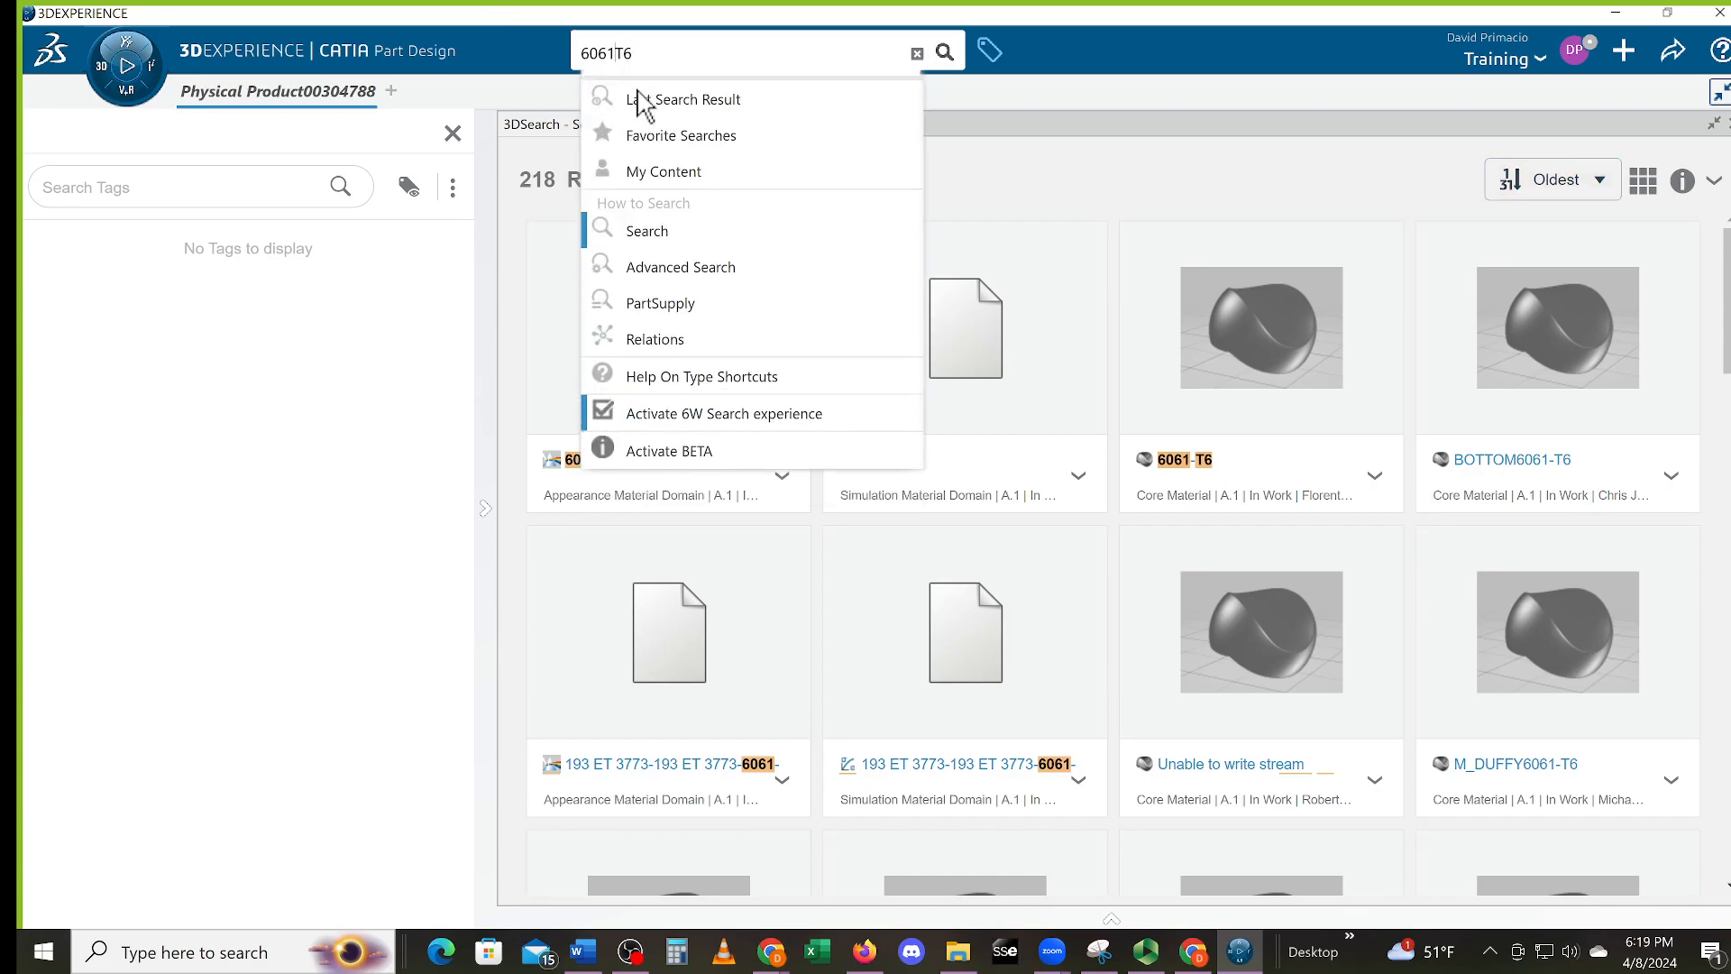
{"action": "type", "text": "-"}
{"action": "key", "text": "Return"}
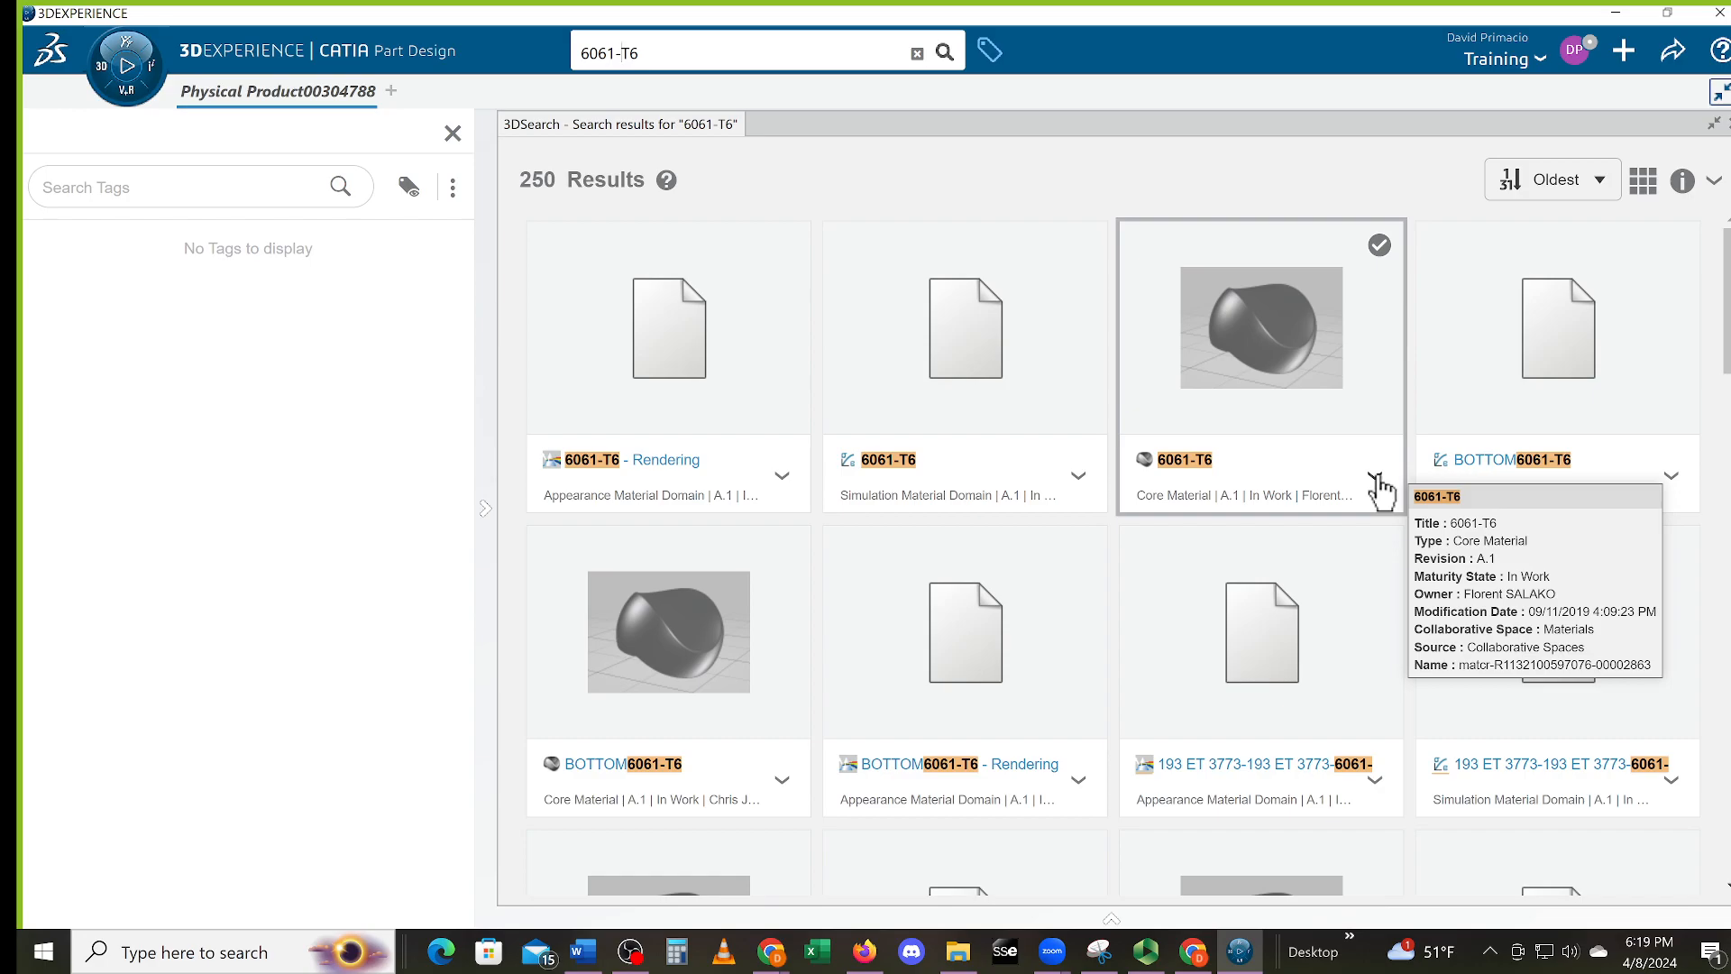
{"action": "left_click", "coordinate": [1380, 492]}
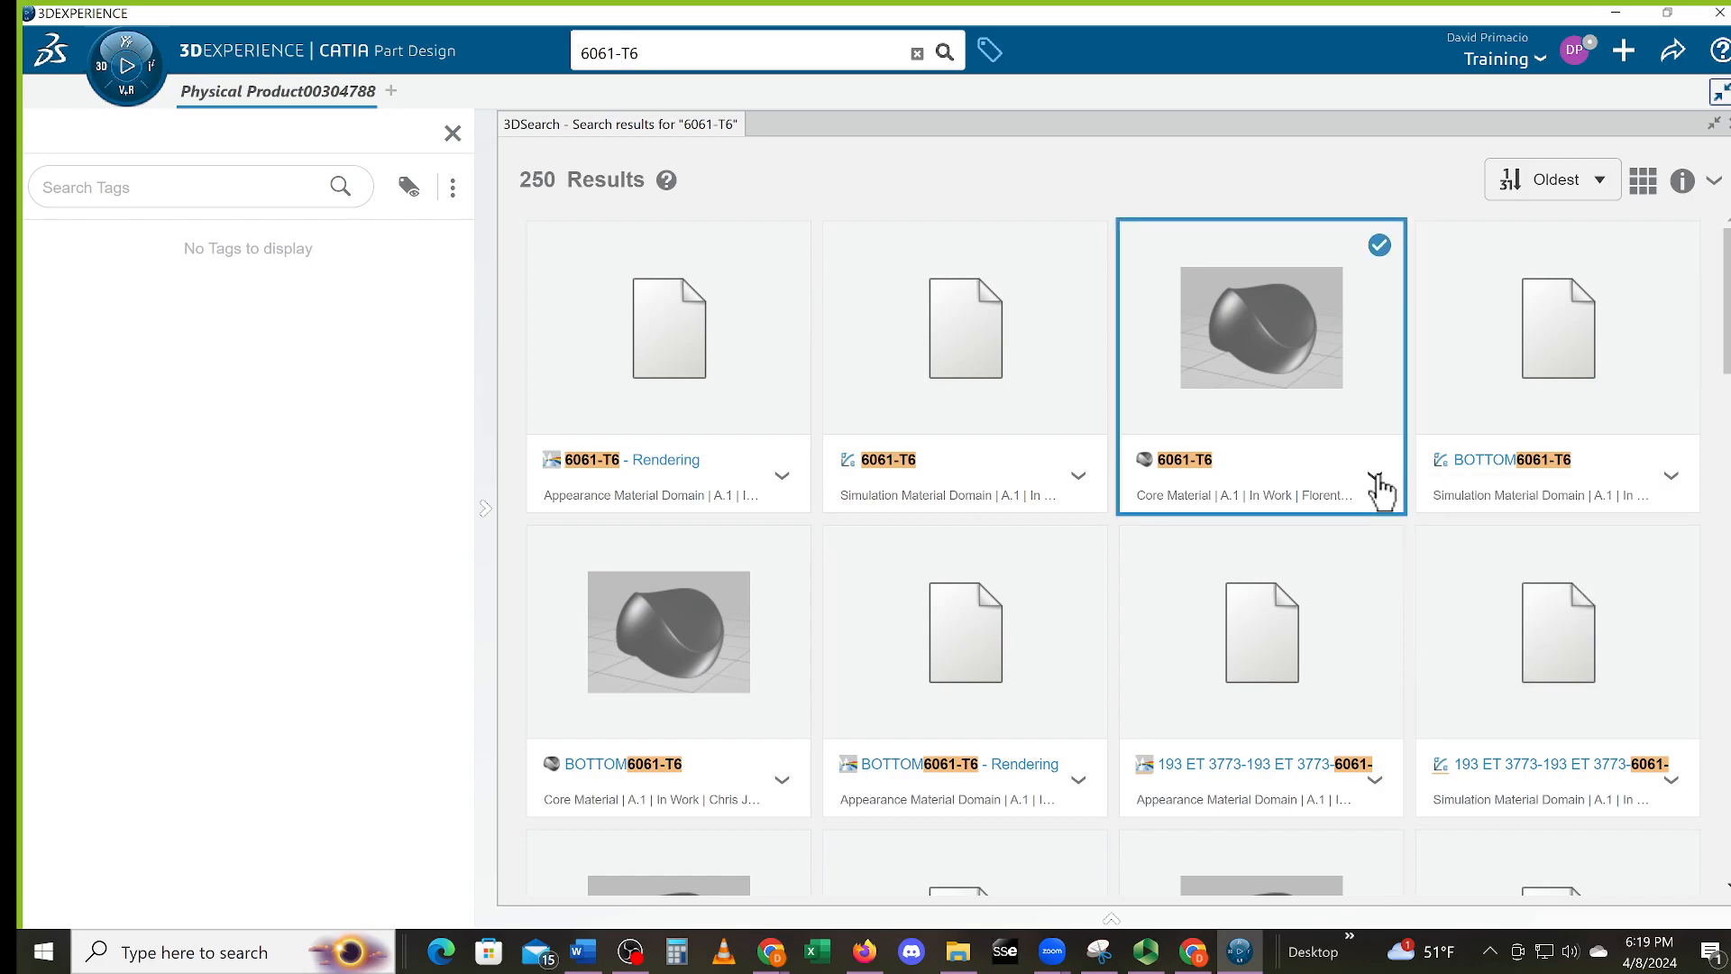
{"action": "left_click", "coordinate": [1376, 479]}
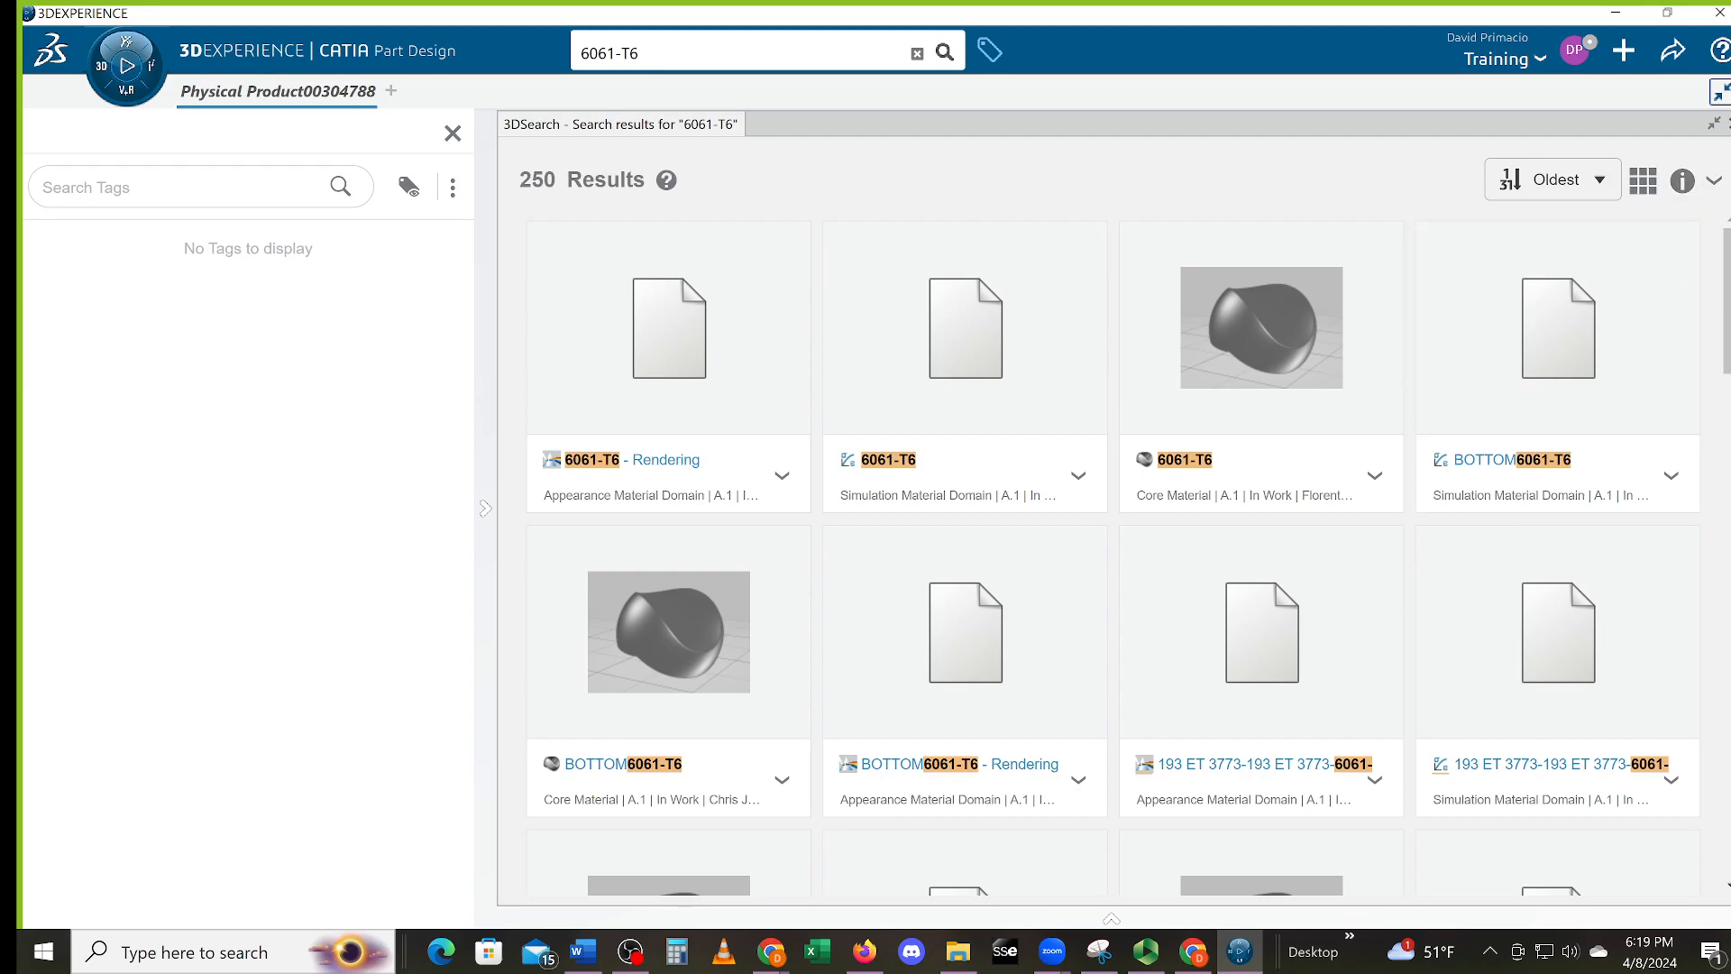
{"action": "left_click", "coordinate": [1730, 127]}
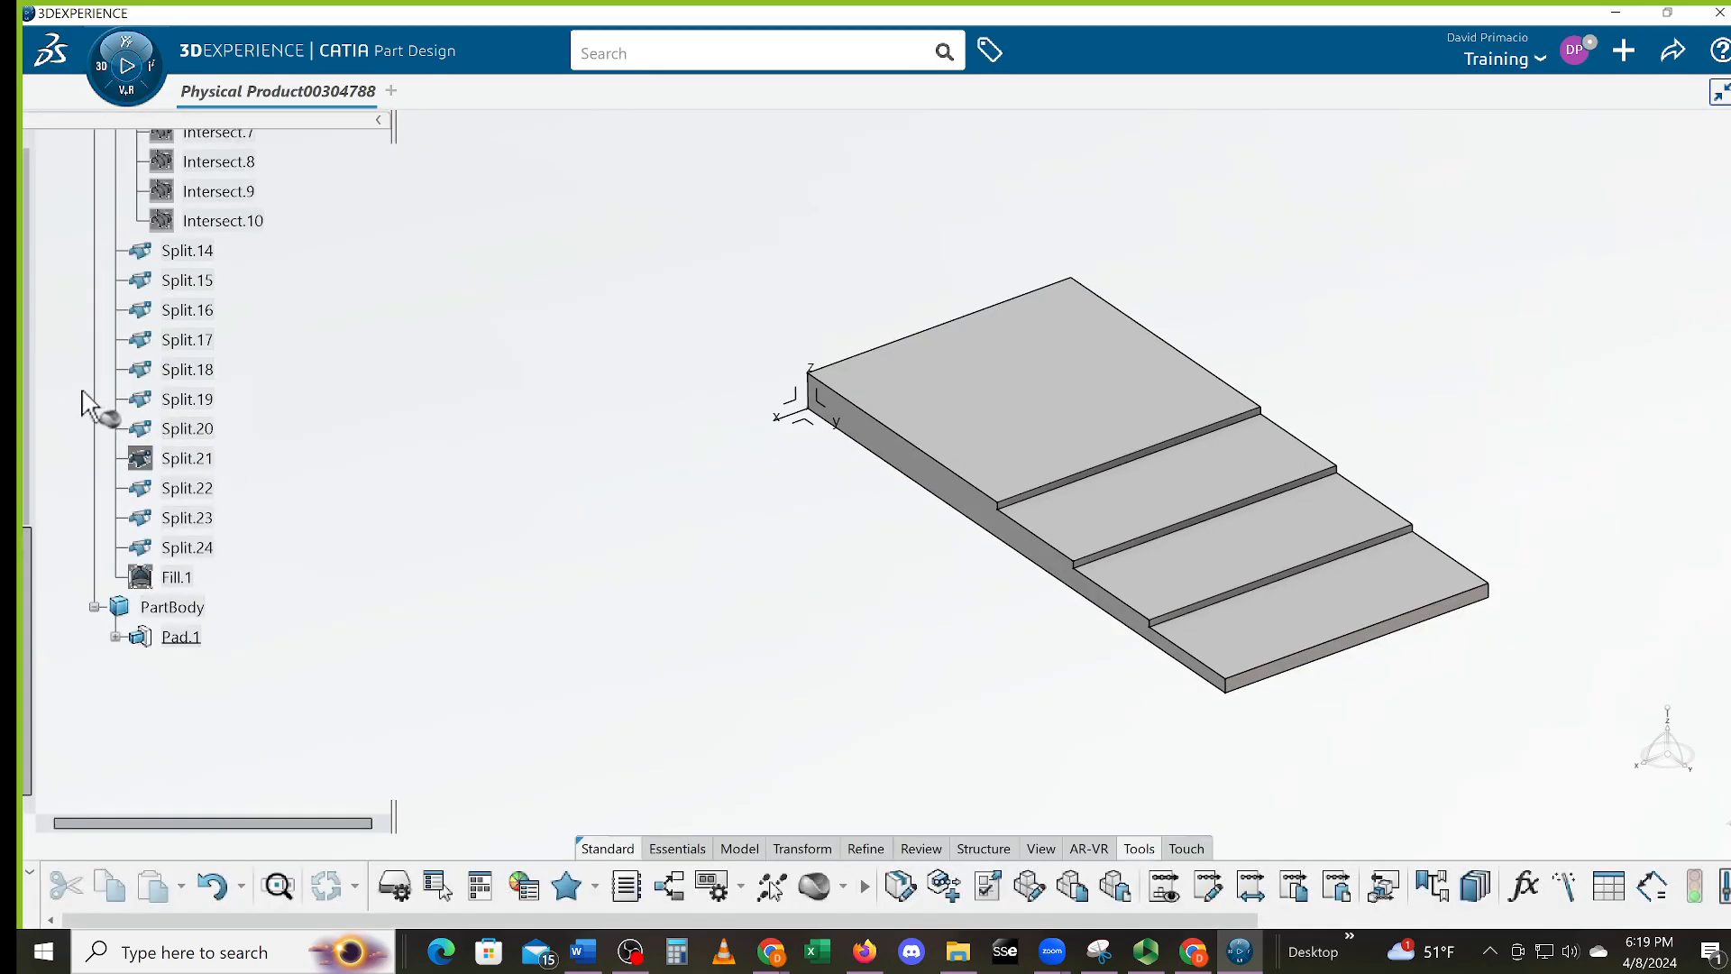
Pick the physical product as target and confirm the 6061-T6 core material
{"action": "left_click_drag", "start_coordinate": [27, 575], "coordinate": [56, 126]}
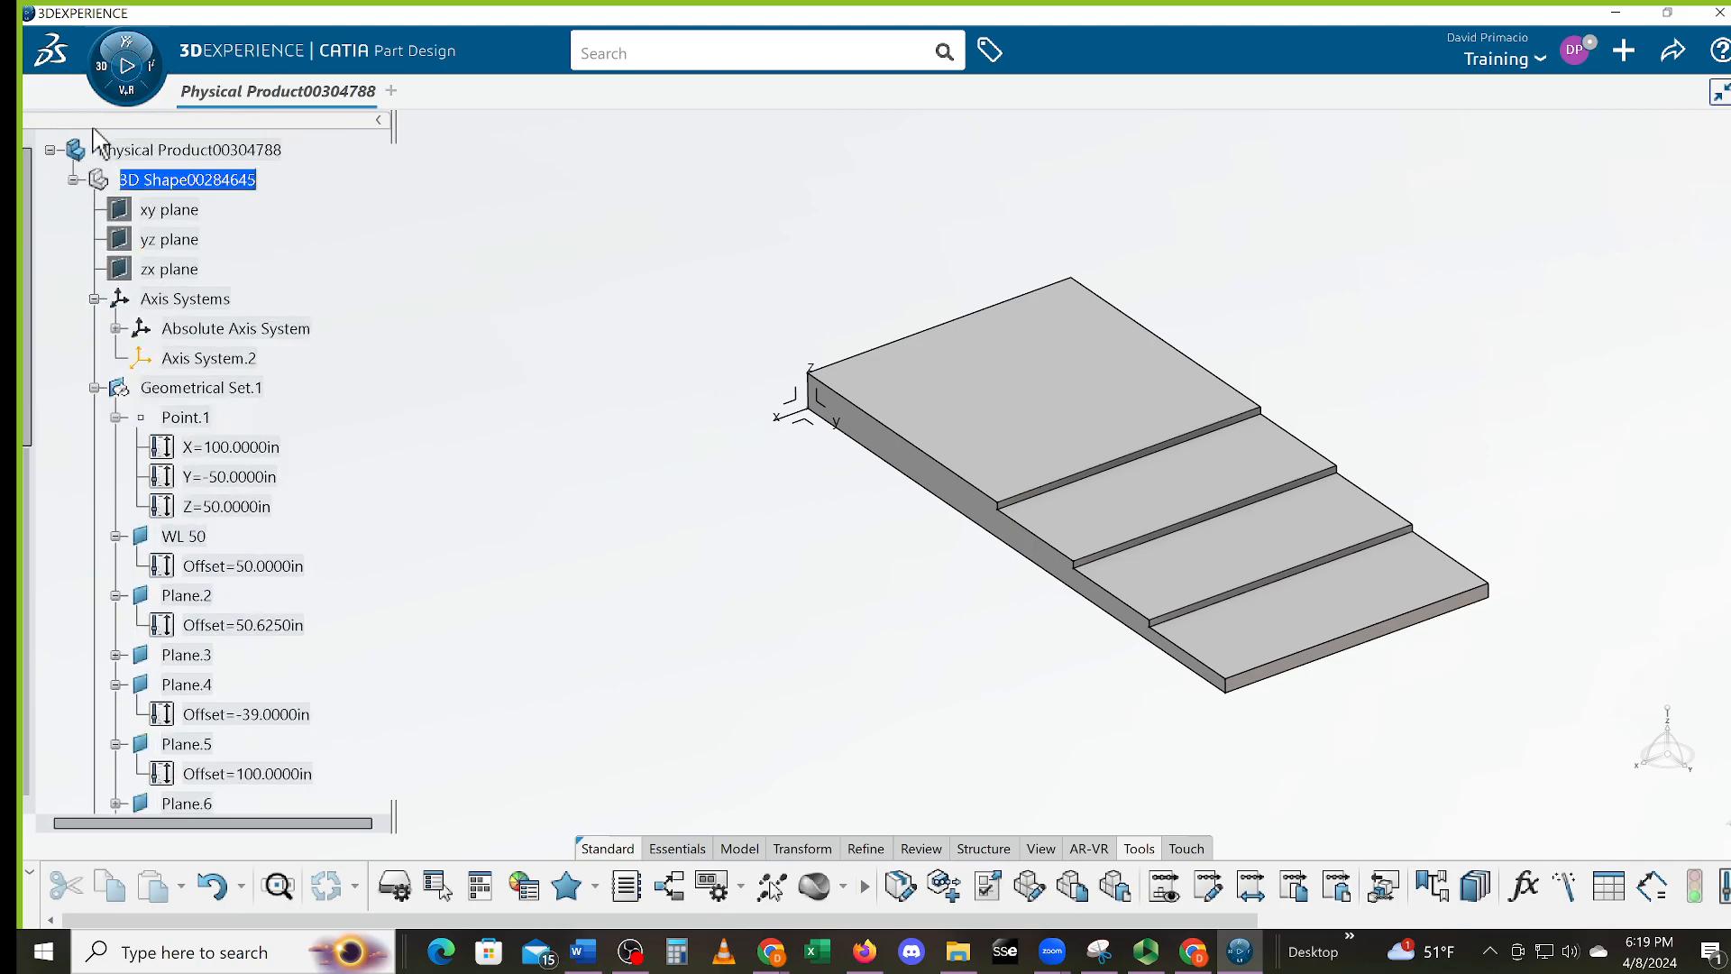
{"action": "left_click", "coordinate": [192, 152]}
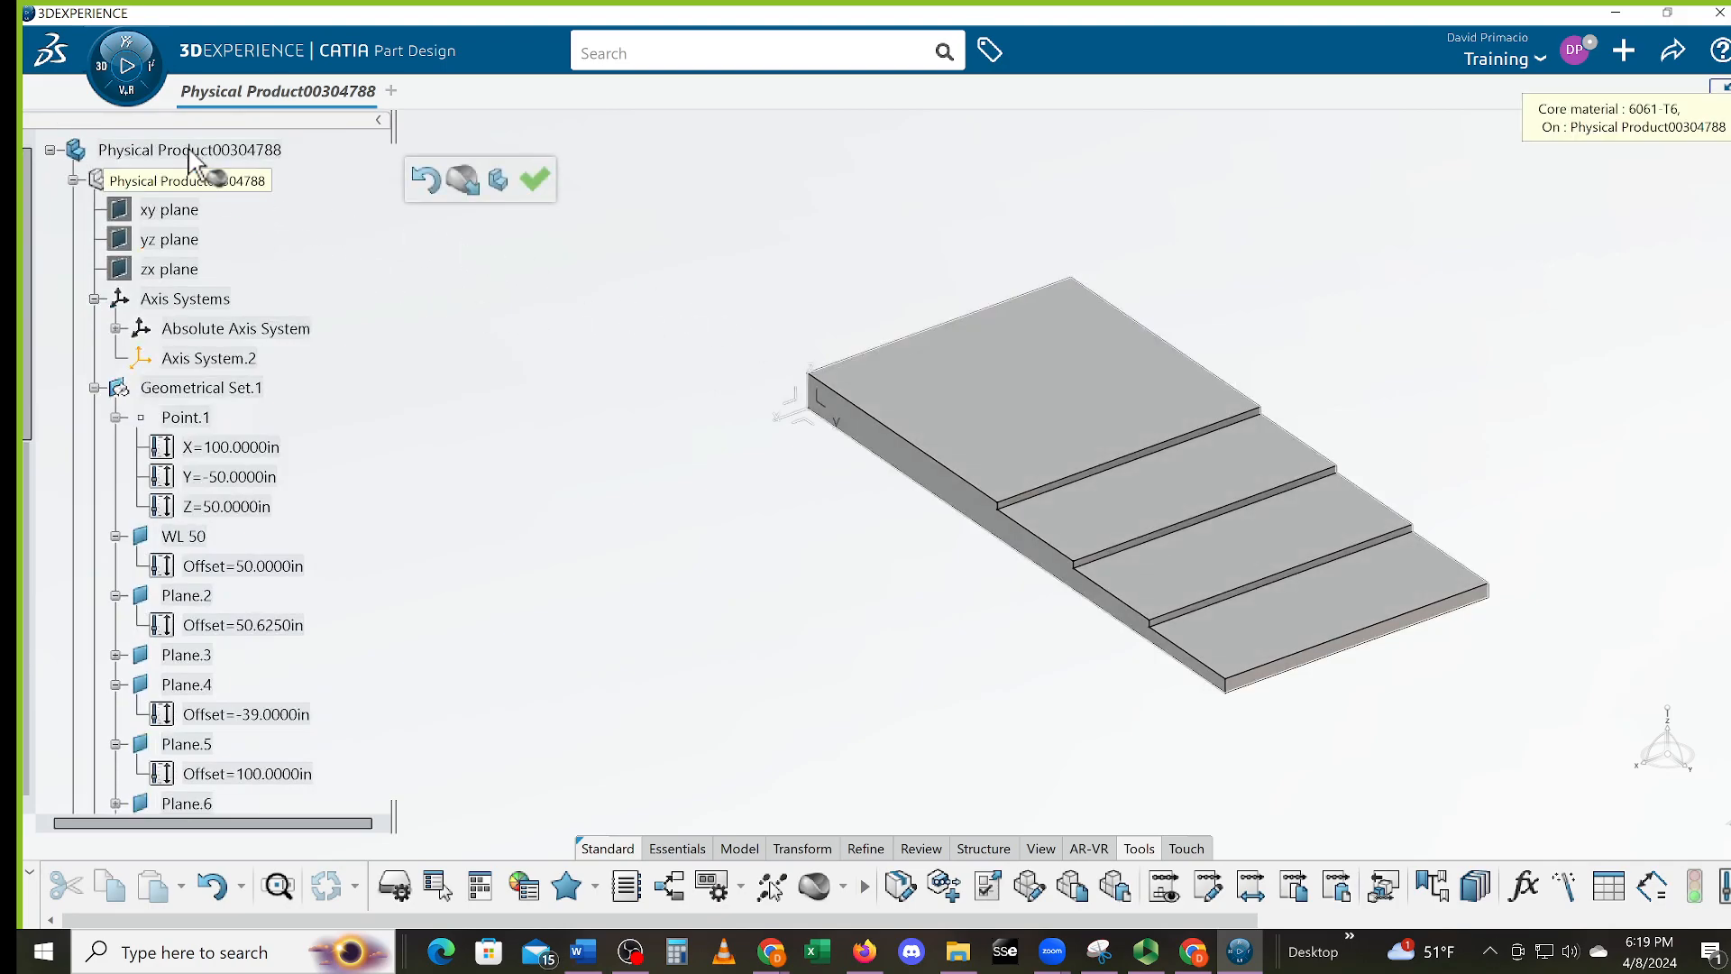
{"action": "left_click", "coordinate": [534, 179]}
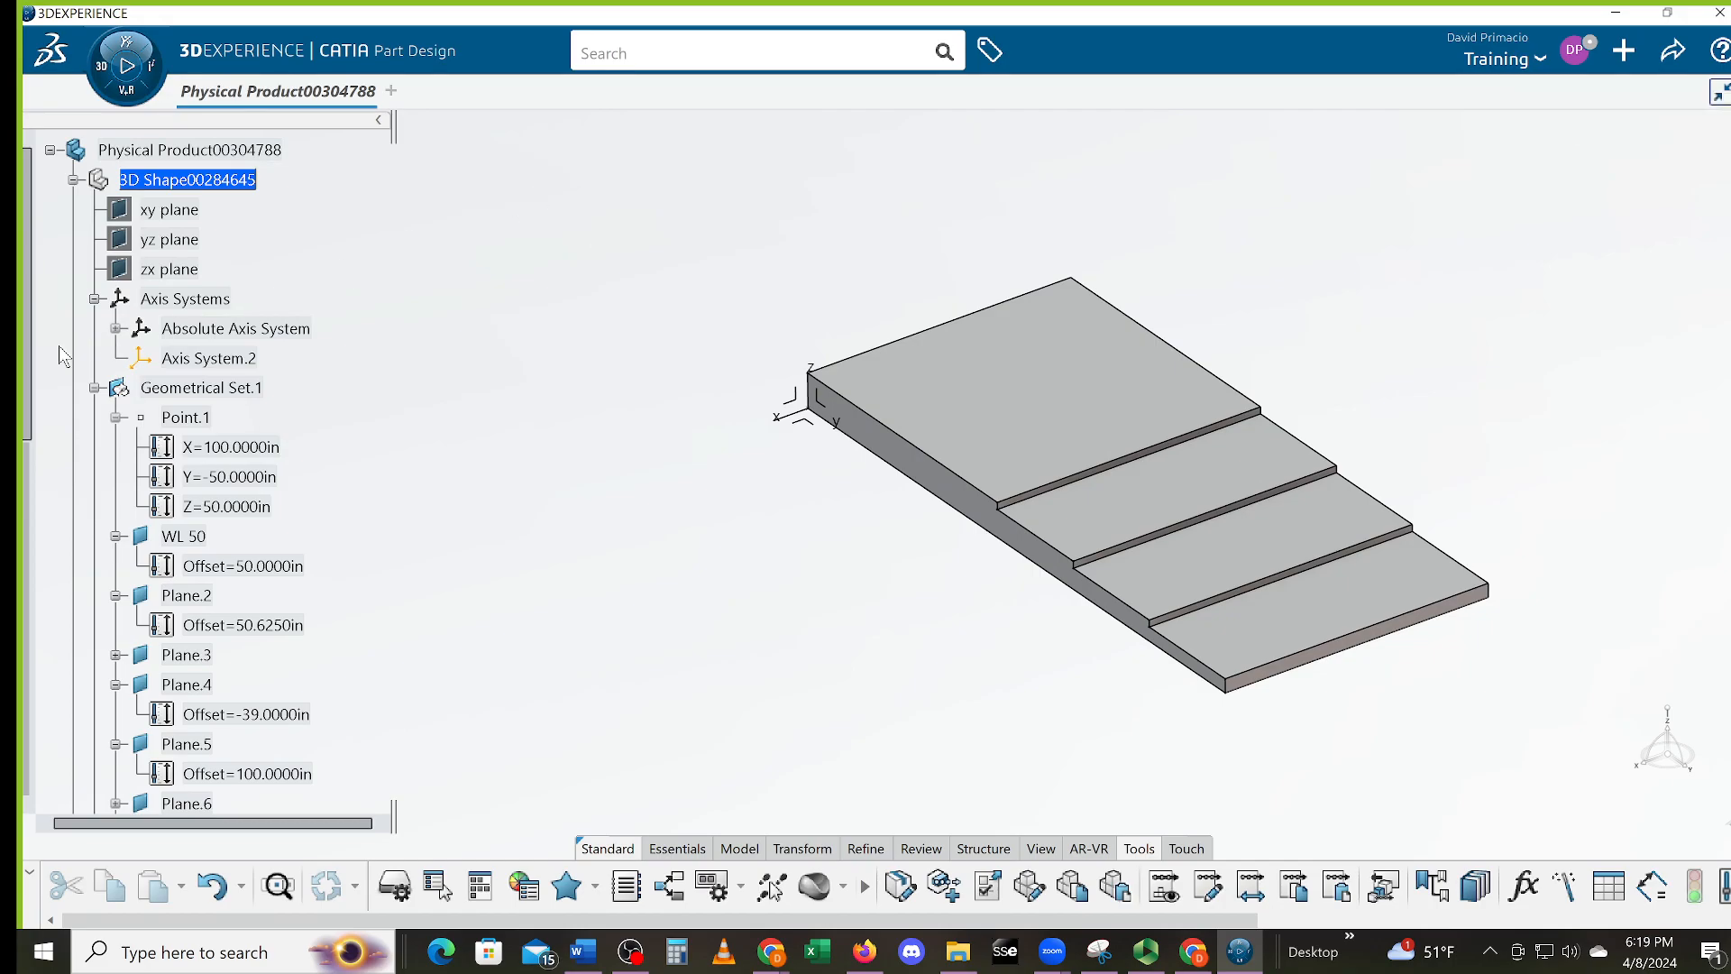
{"action": "left_click_drag", "start_coordinate": [30, 371], "coordinate": [74, 833]}
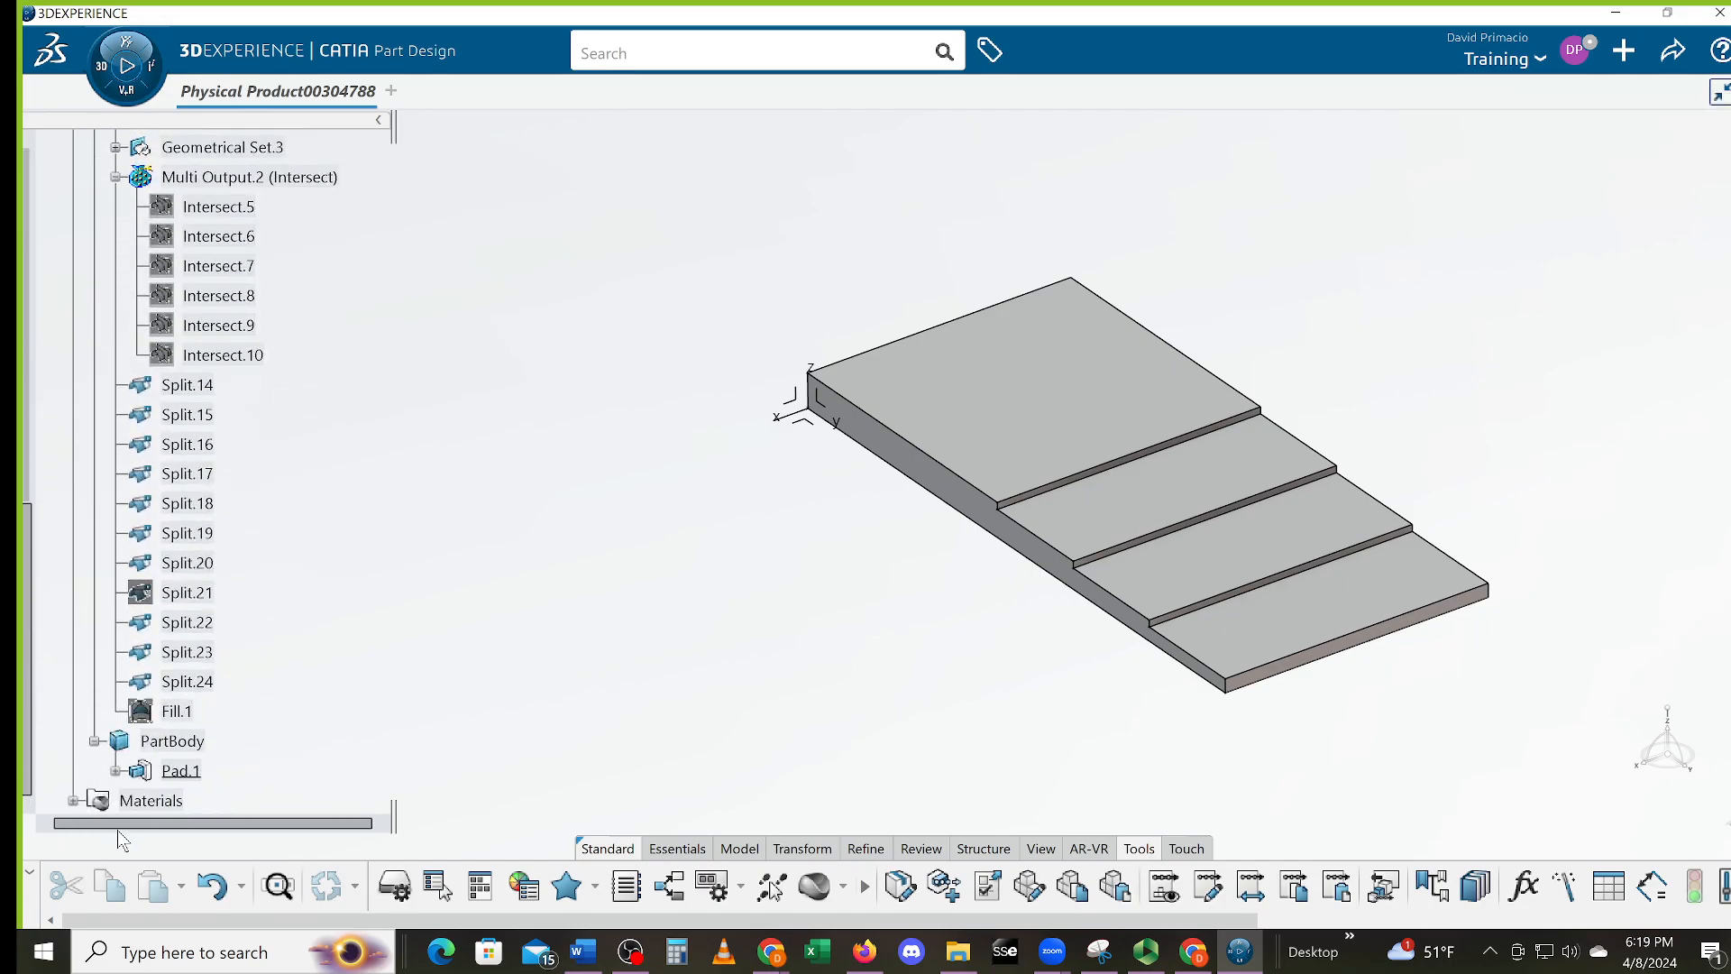
{"action": "left_click", "coordinate": [73, 800]}
{"action": "scroll", "coordinate": [214, 778], "scroll_direction": "down", "scroll_amount": 3}
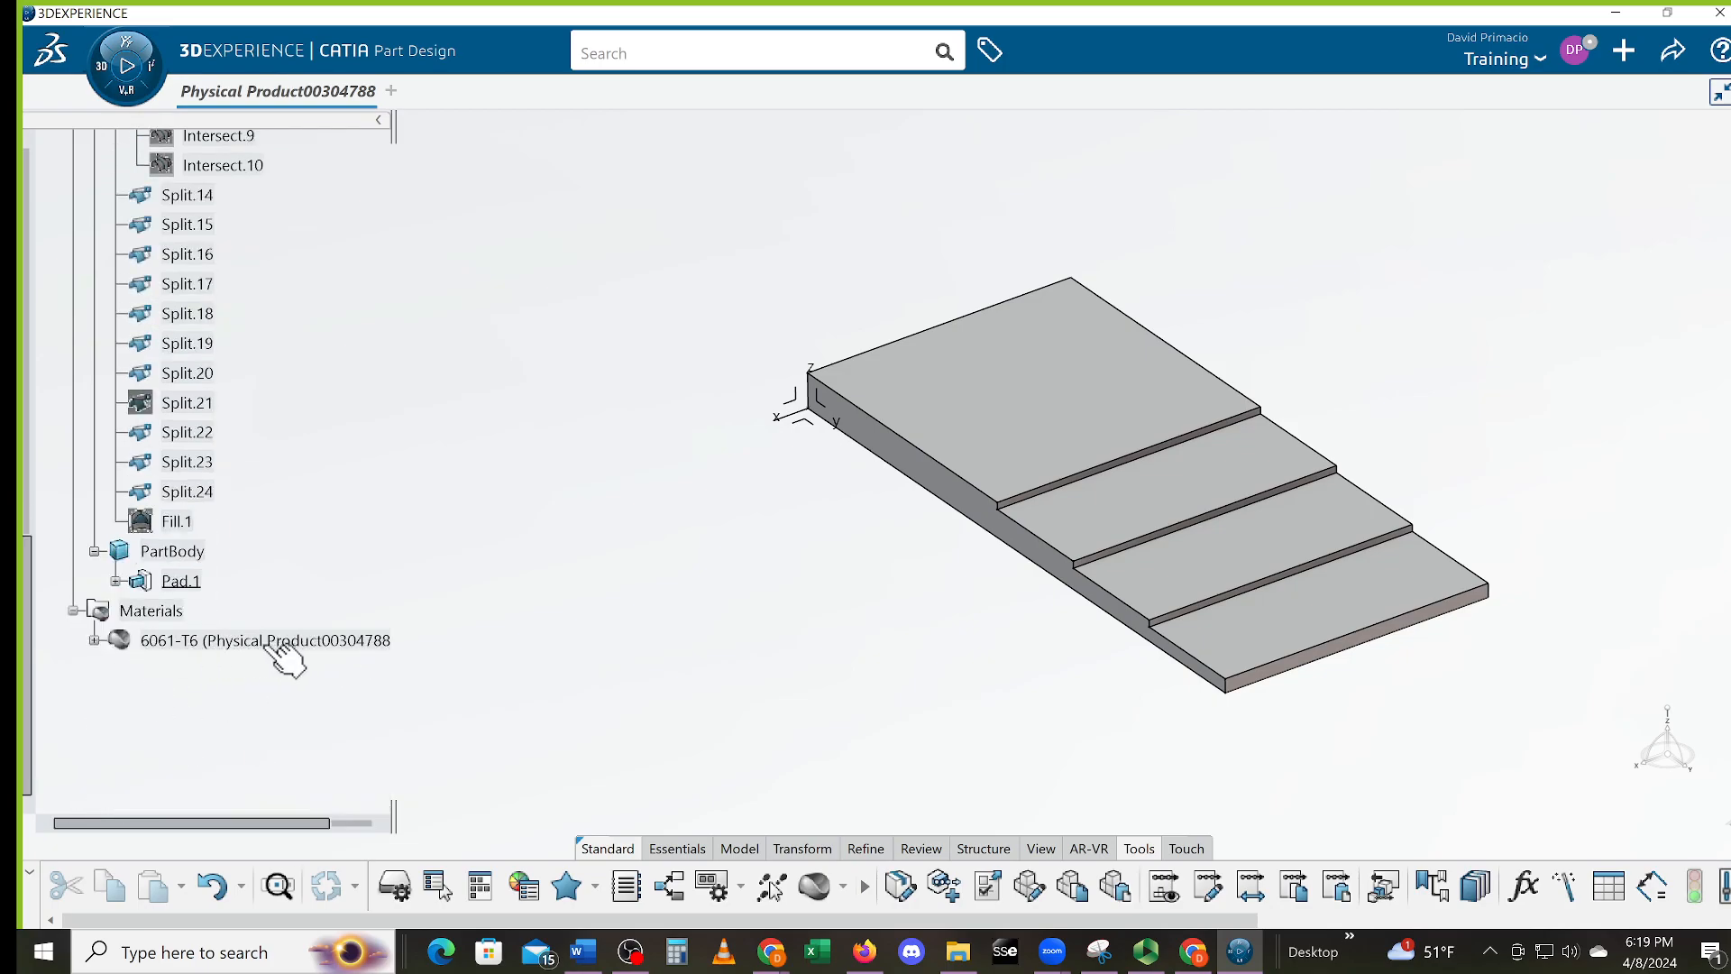
{"action": "middle_click_drag", "start_coordinate": [724, 536], "coordinate": [717, 637]}
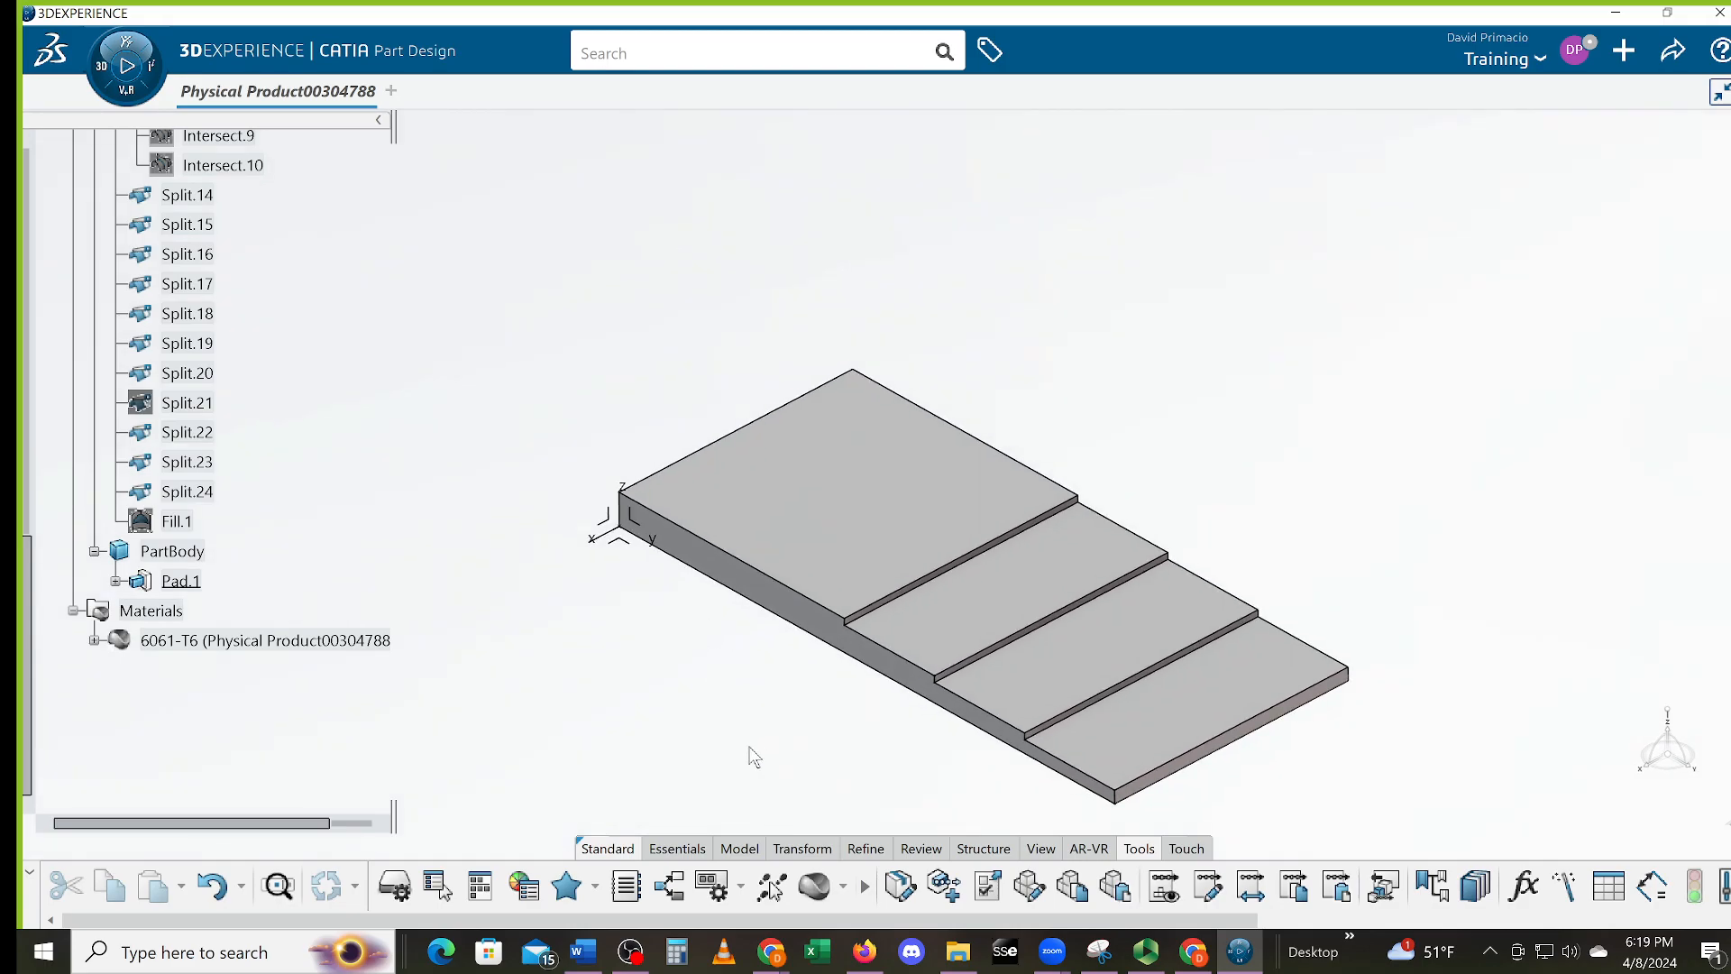
{"action": "left_click", "coordinate": [1037, 850]}
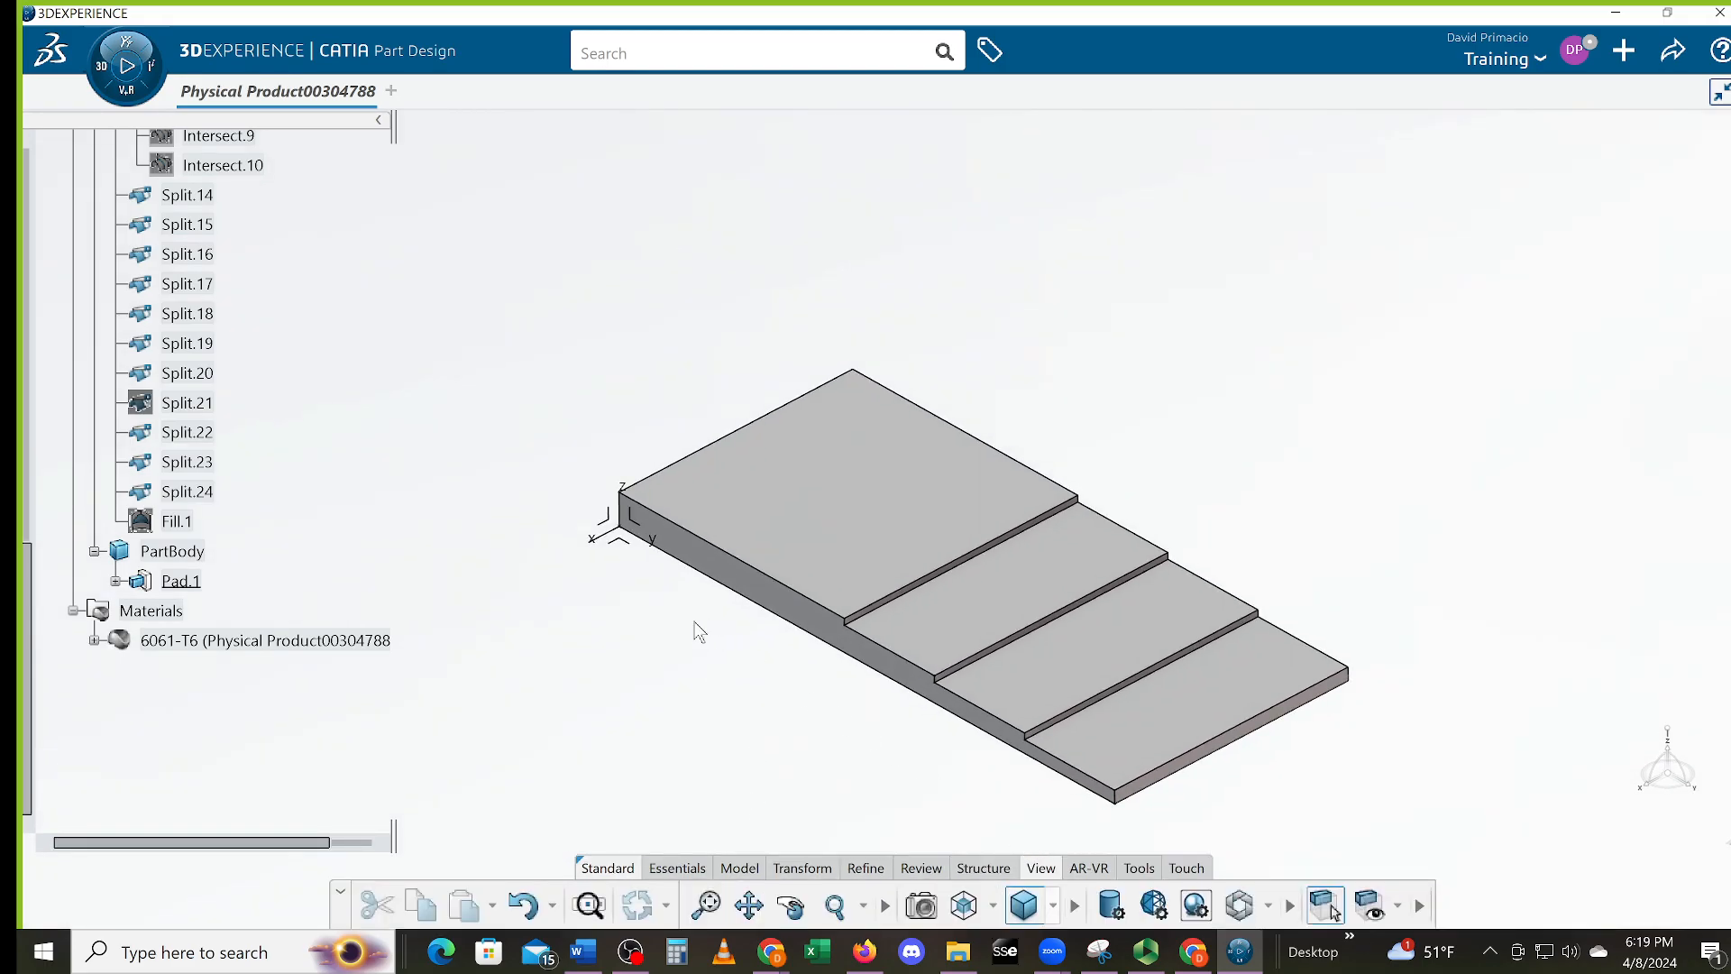
{"action": "left_click", "coordinate": [966, 905]}
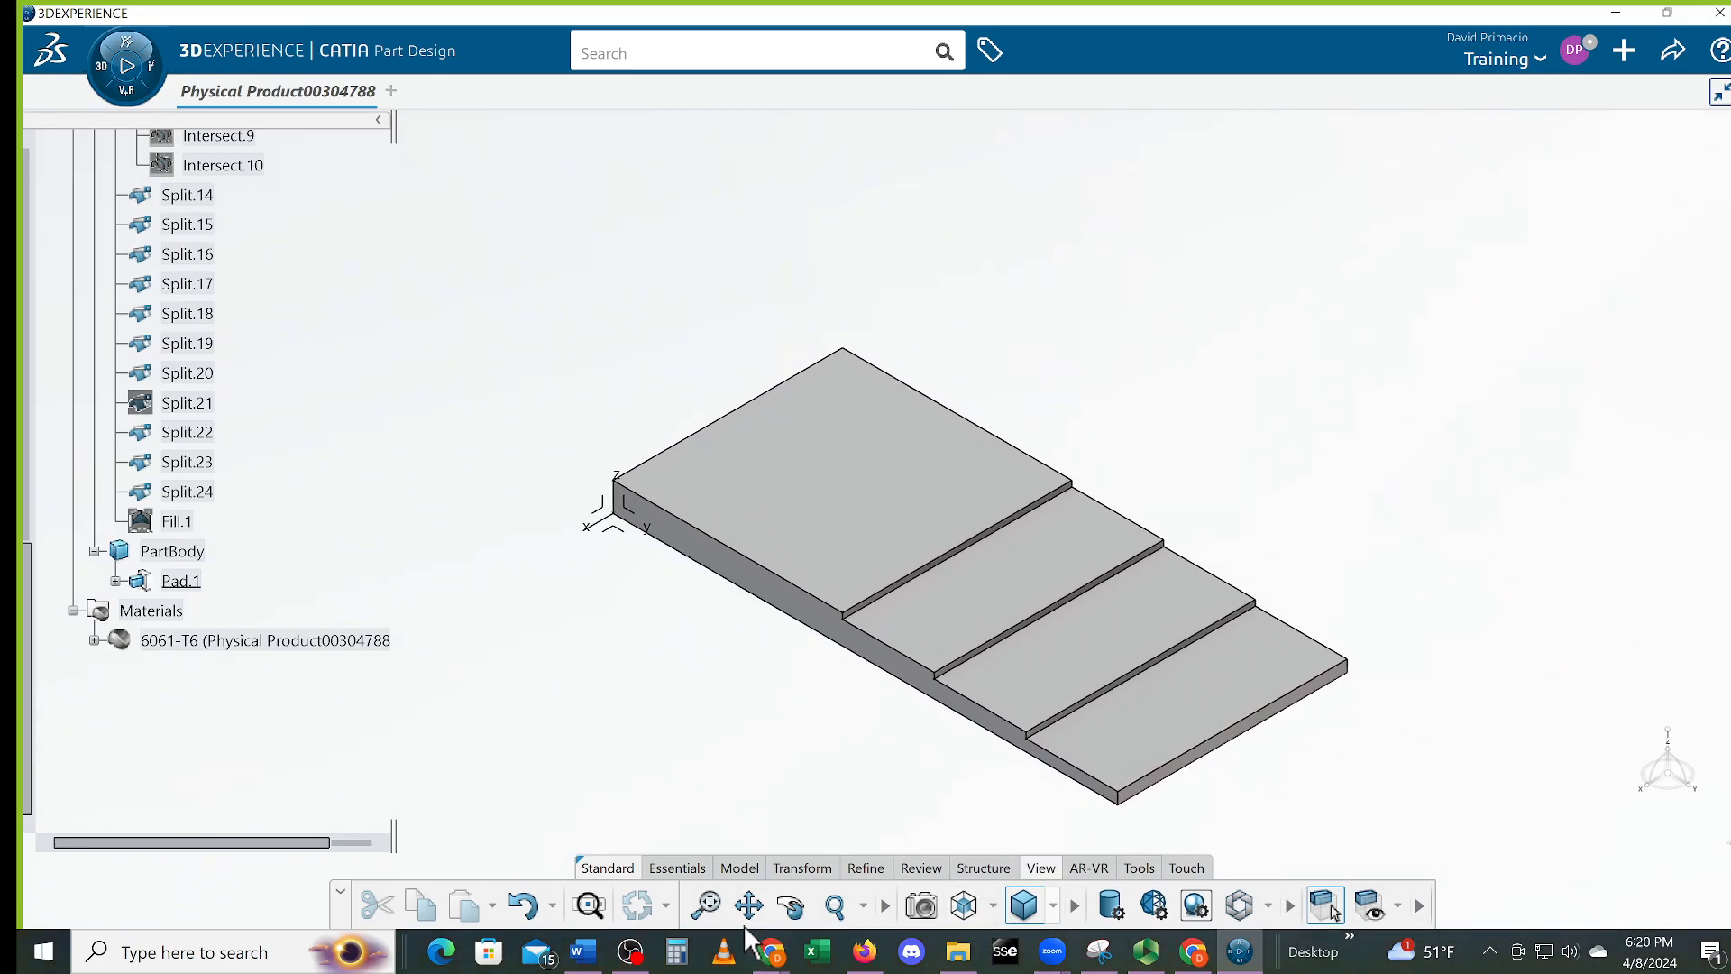
{"action": "left_click", "coordinate": [707, 912]}
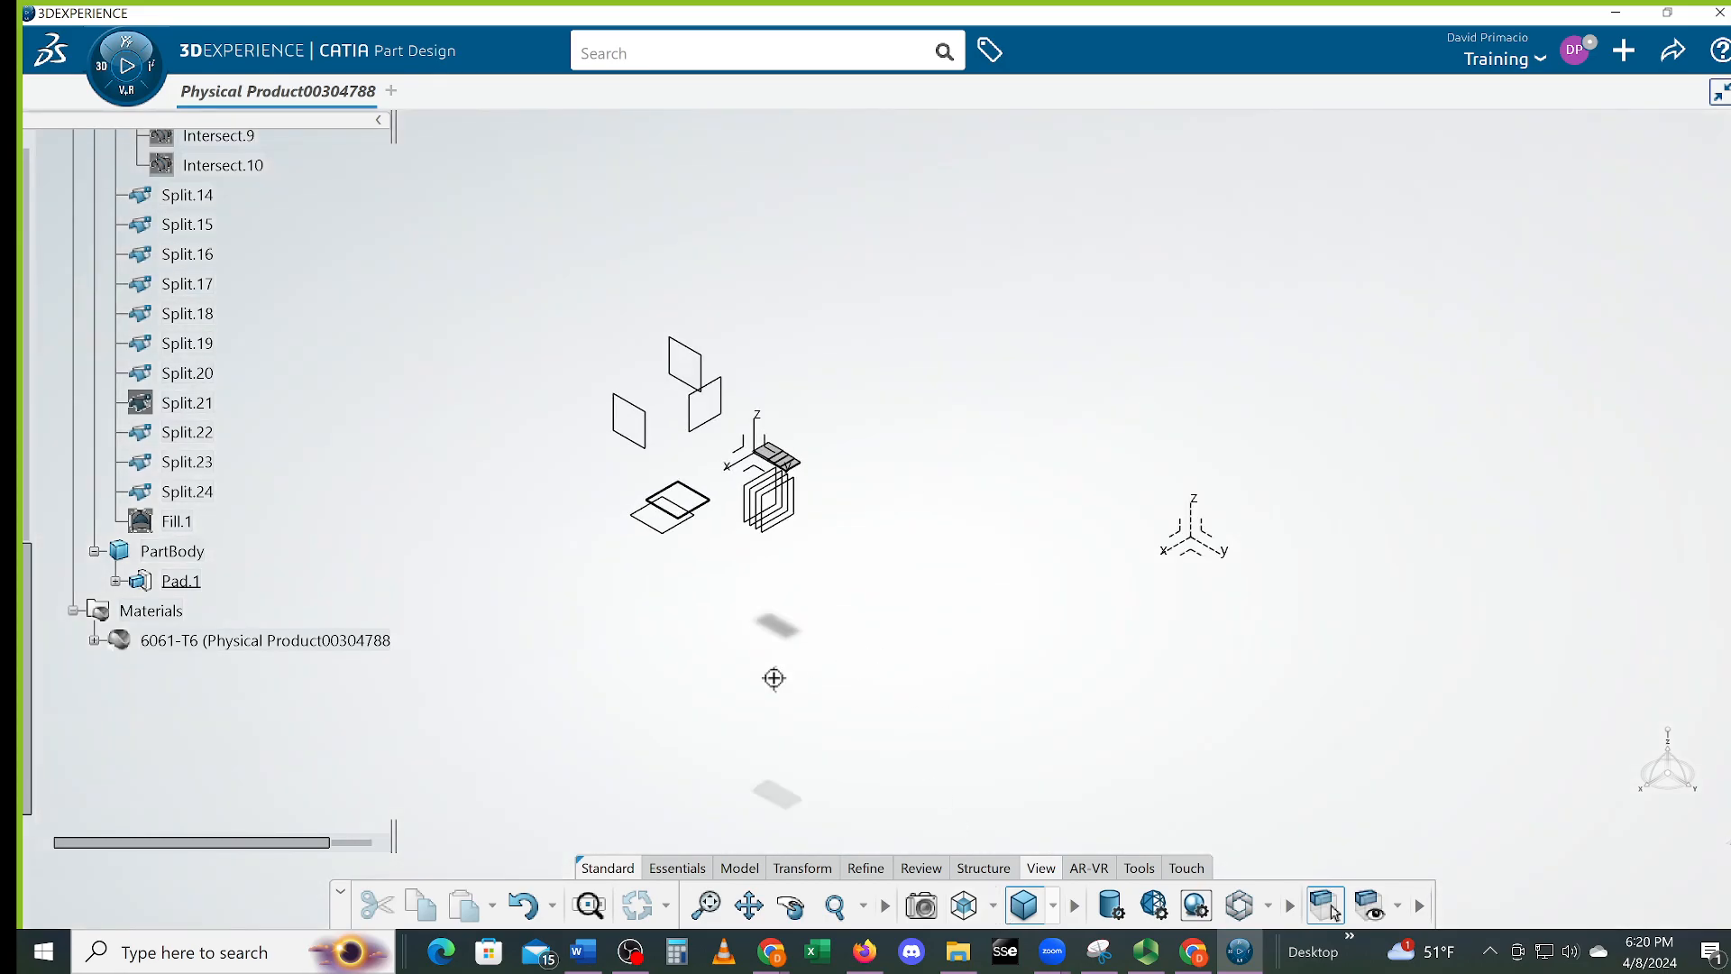
{"action": "middle_click_drag", "start_coordinate": [785, 667], "coordinate": [803, 469], "text": "ctrl"}
{"action": "middle_click_drag", "start_coordinate": [593, 439], "coordinate": [1497, 797]}
{"action": "middle_click_drag", "start_coordinate": [965, 597], "coordinate": [1102, 505]}
{"action": "middle_click_drag", "start_coordinate": [900, 630], "coordinate": [798, 720]}
{"action": "middle_click_drag", "start_coordinate": [927, 707], "coordinate": [841, 702]}
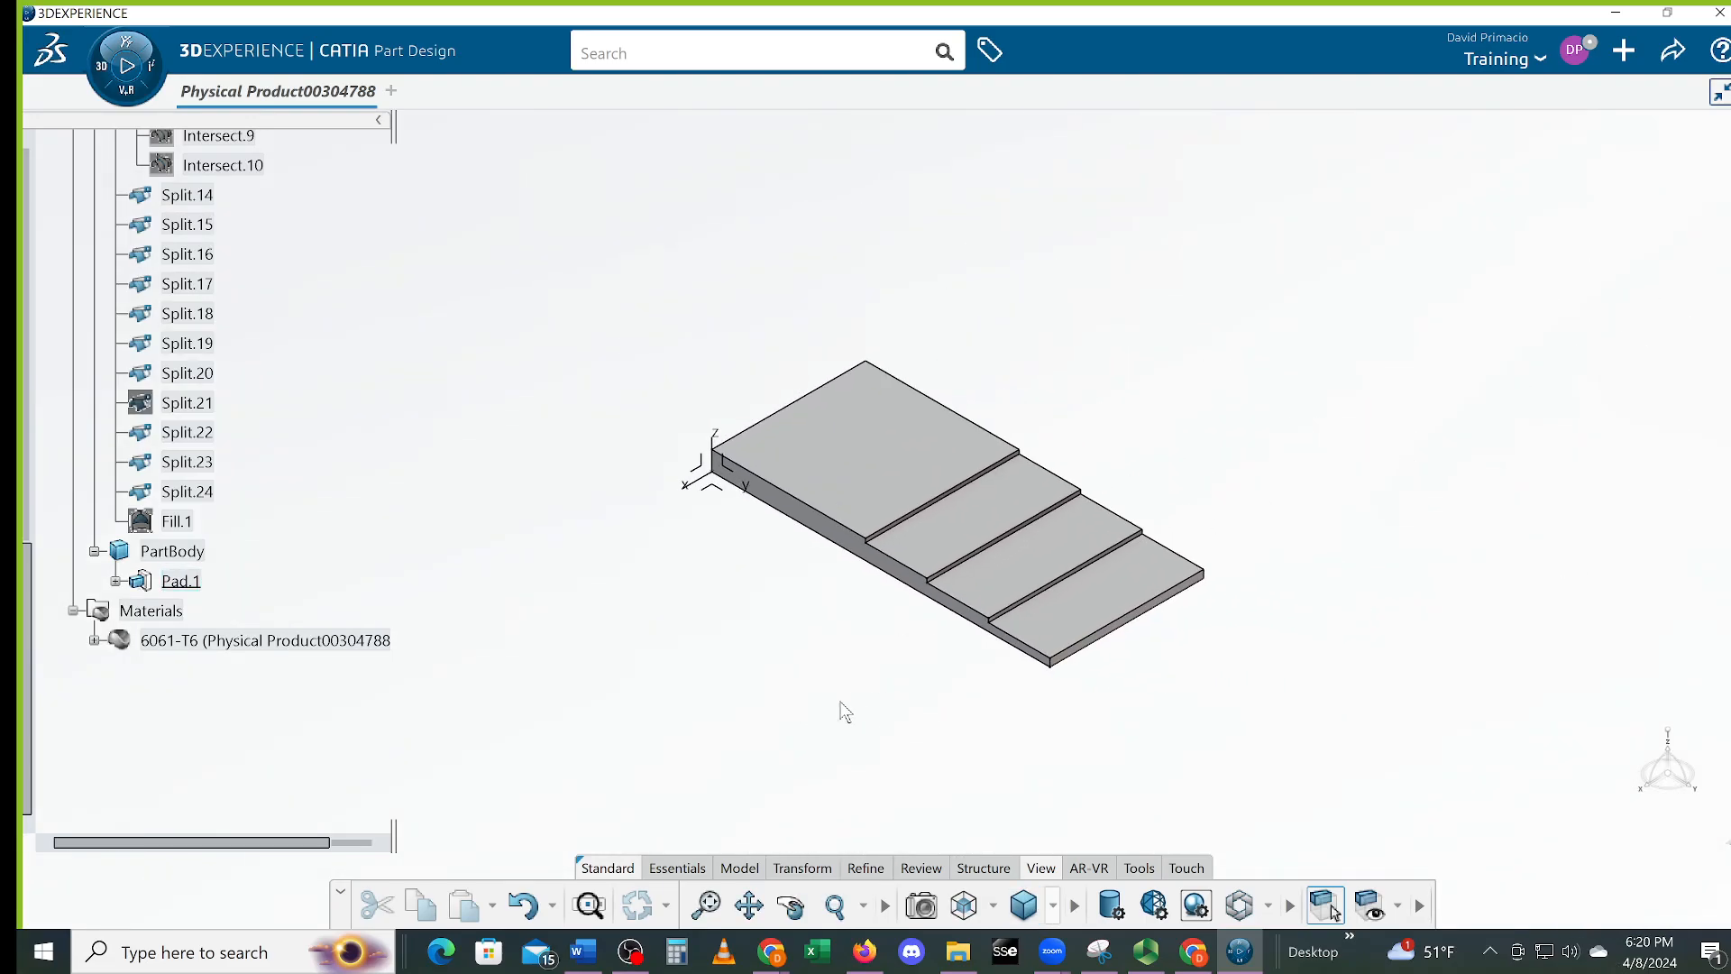
{"action": "left_click", "coordinate": [1139, 868]}
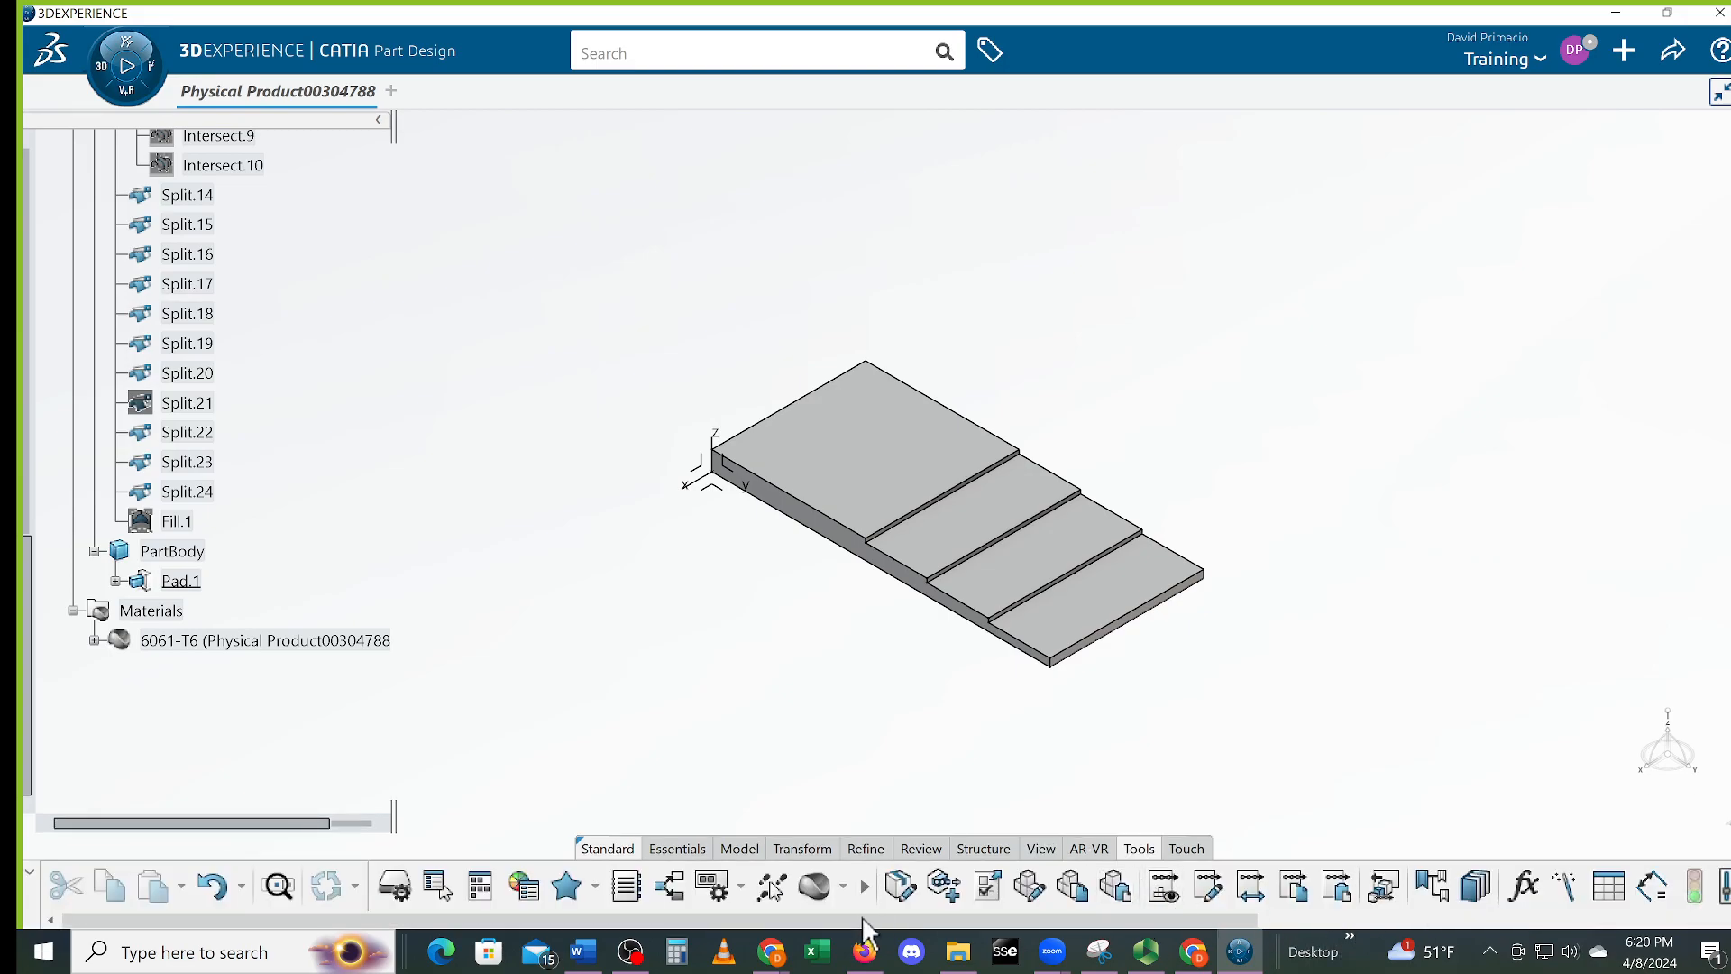
{"action": "left_click_drag", "start_coordinate": [911, 924], "coordinate": [1372, 944]}
{"action": "left_click_drag", "start_coordinate": [1584, 920], "coordinate": [1594, 920]}
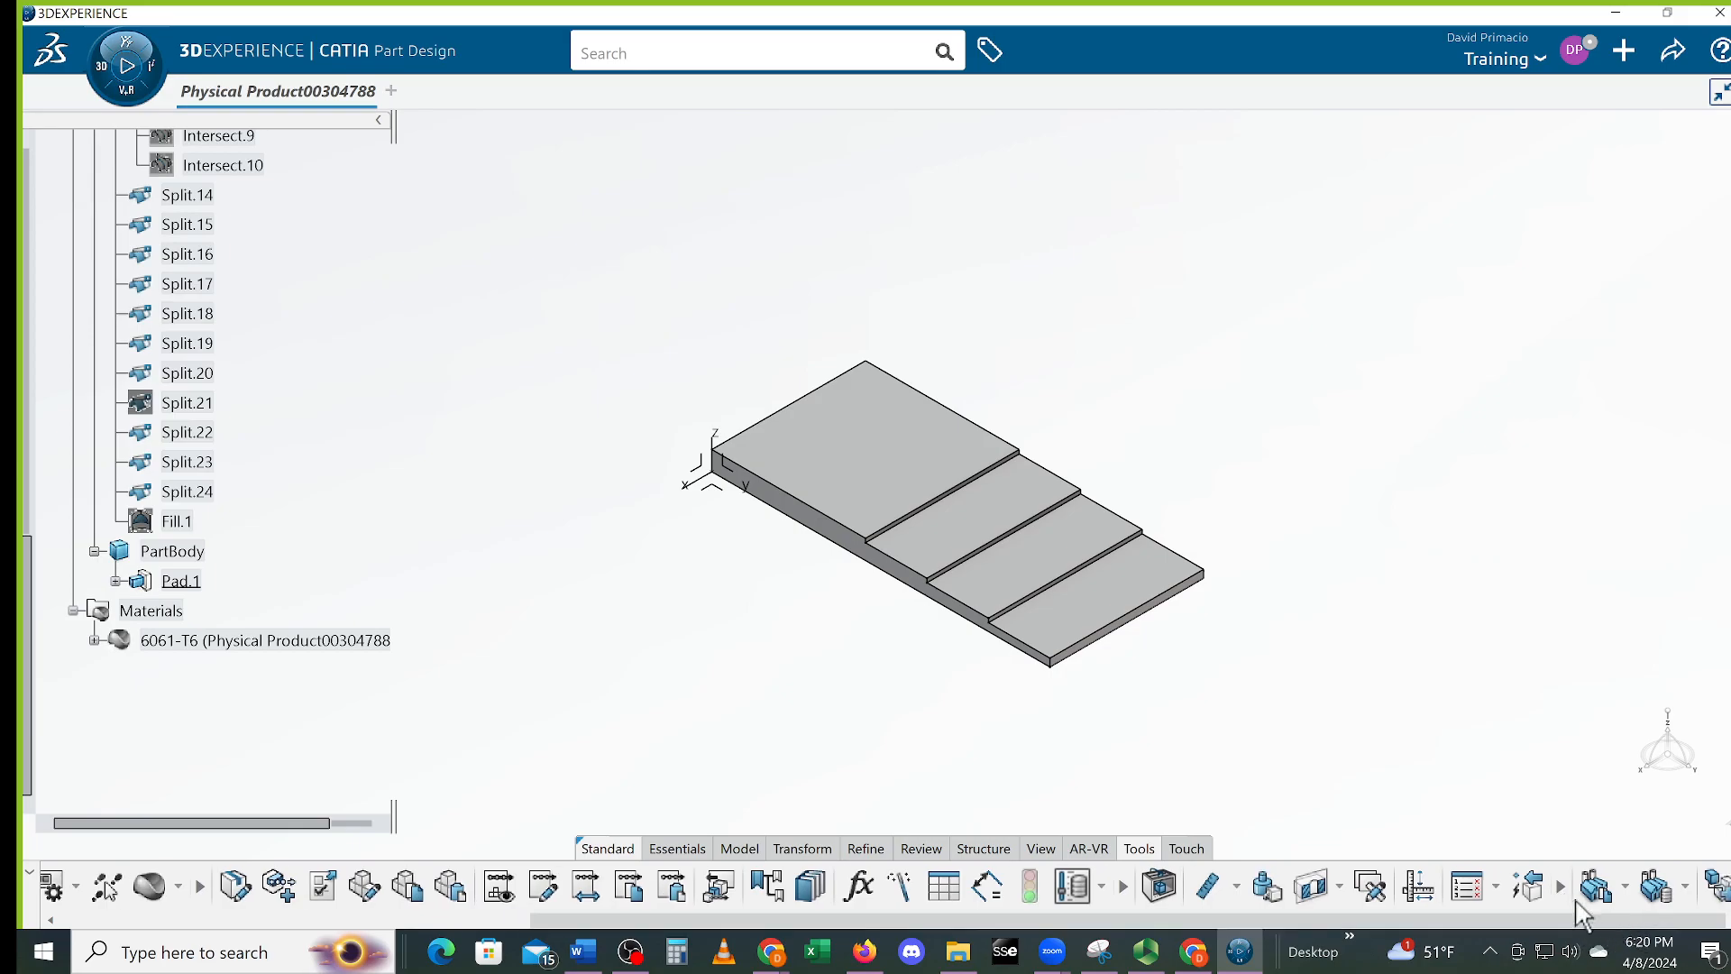
Measure PartBody inertia (1.189 kg, 4.404e-04 m3), discard it, and open the account menu
{"action": "left_click", "coordinate": [170, 552]}
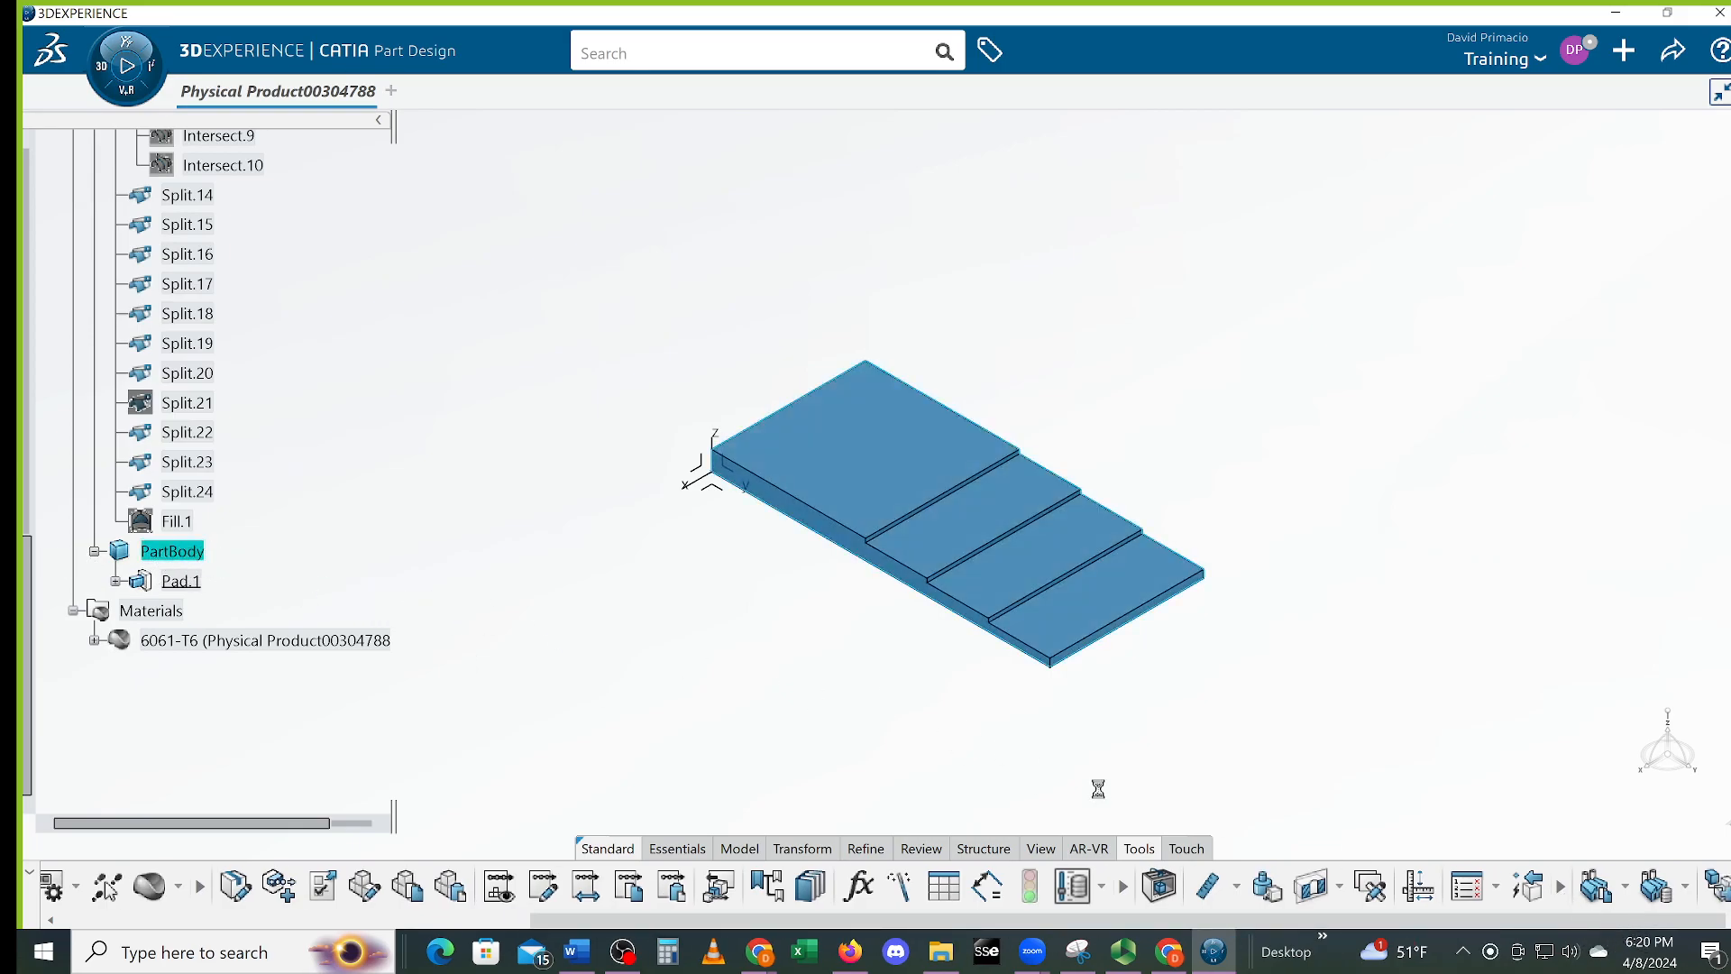
{"action": "left_click", "coordinate": [1266, 896]}
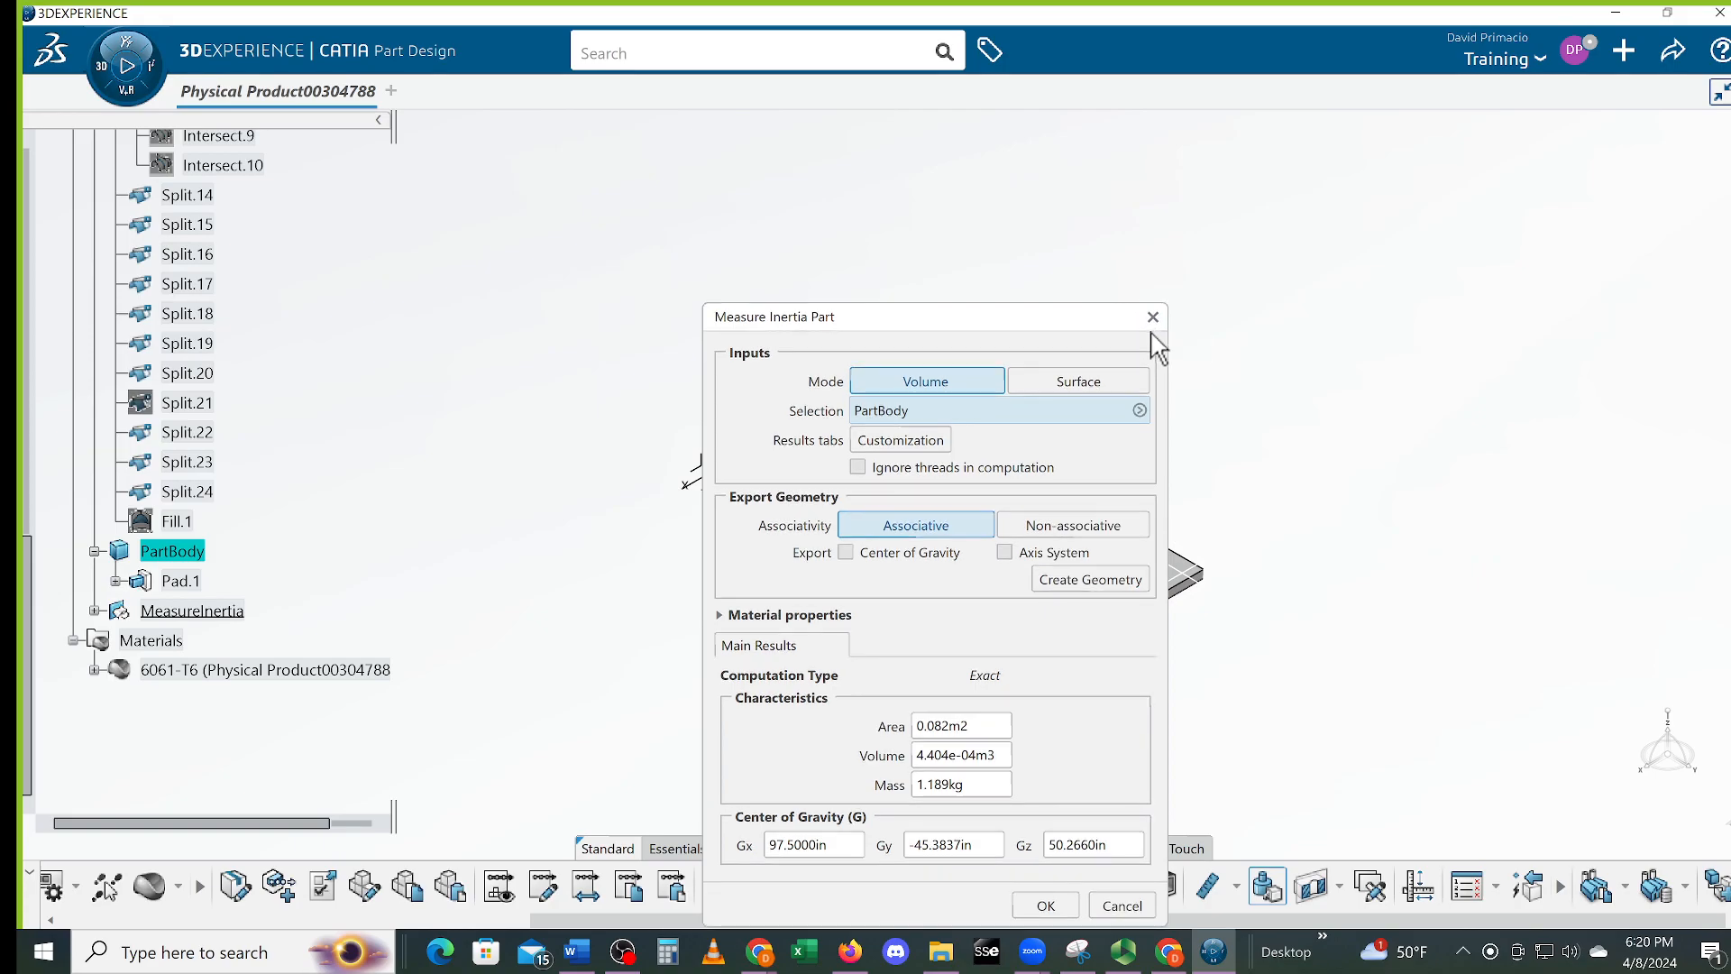
{"action": "left_click", "coordinate": [1152, 316]}
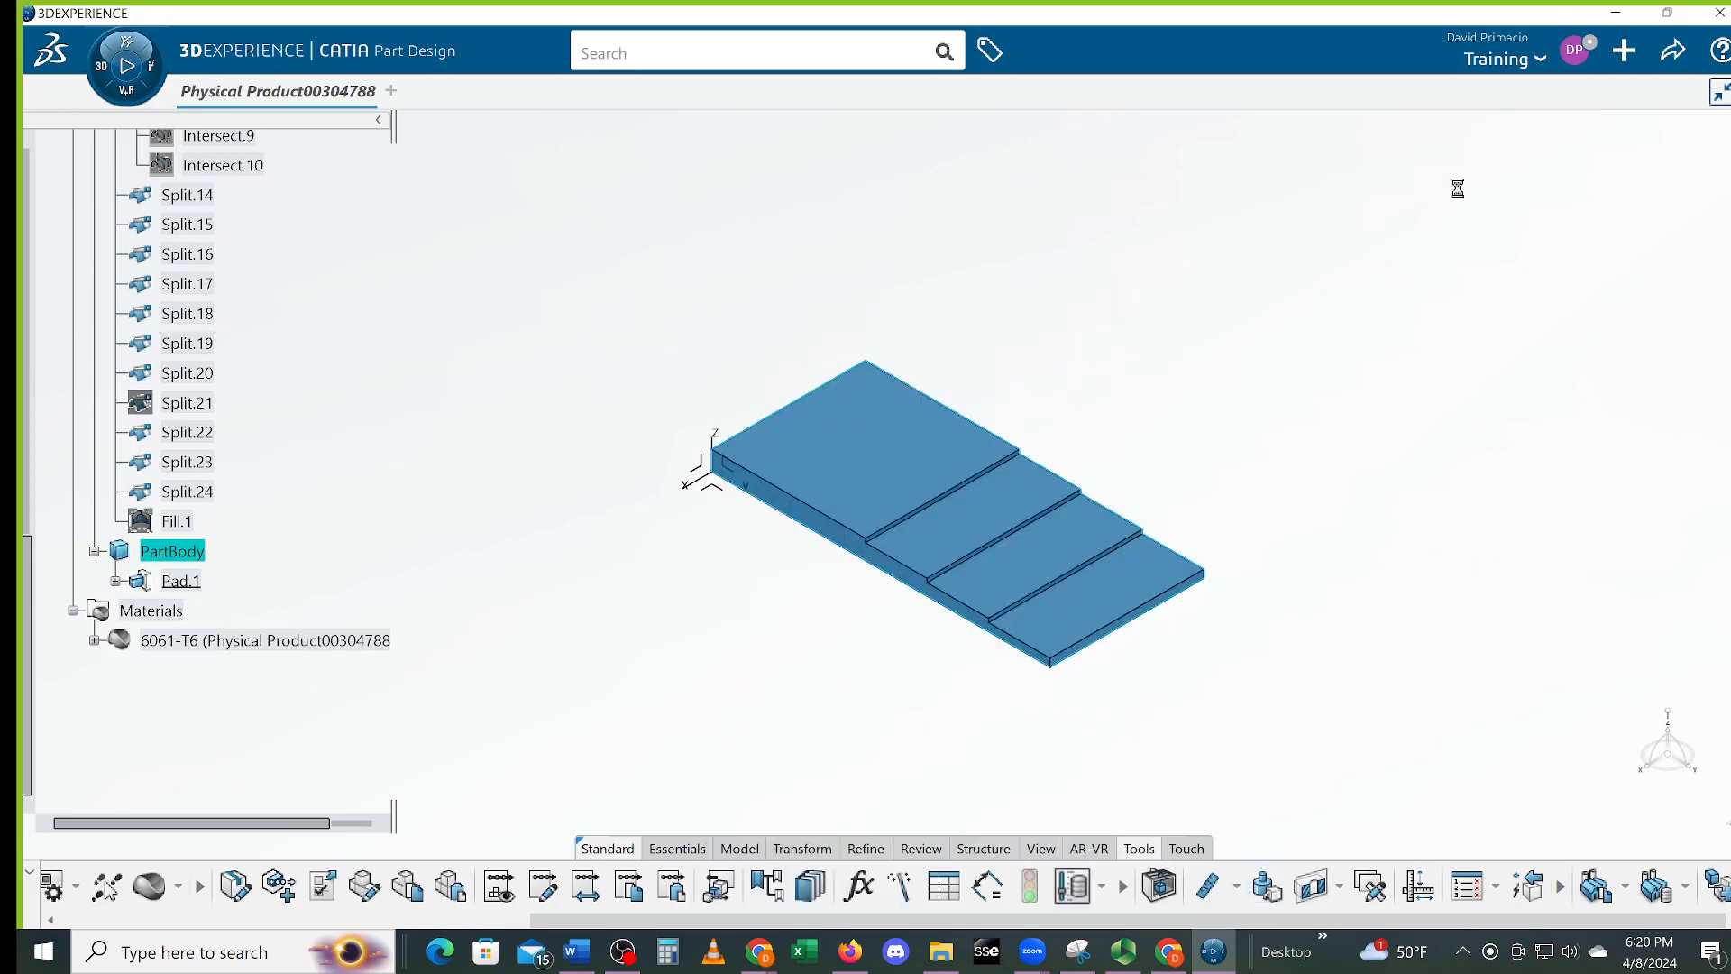
{"action": "left_click", "coordinate": [1574, 50]}
Go to Common Preferences > Parameters, Measures, and Units > Units and select Mass
{"action": "left_click", "coordinate": [1448, 123]}
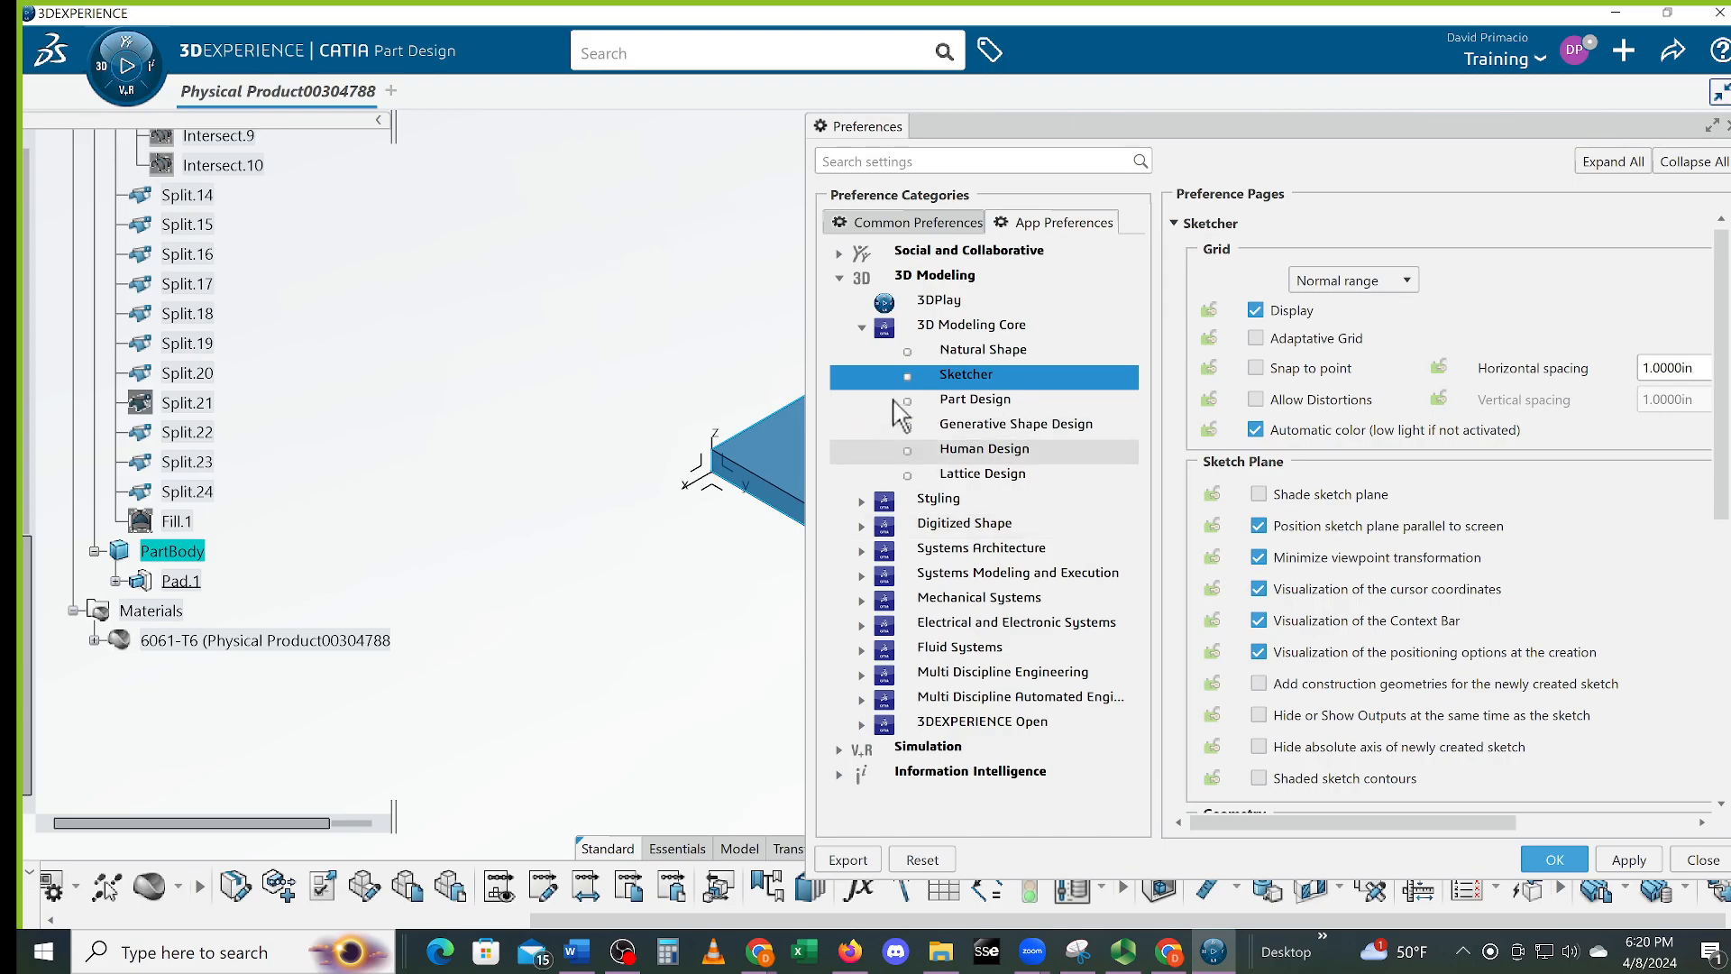
{"action": "left_click", "coordinate": [910, 227]}
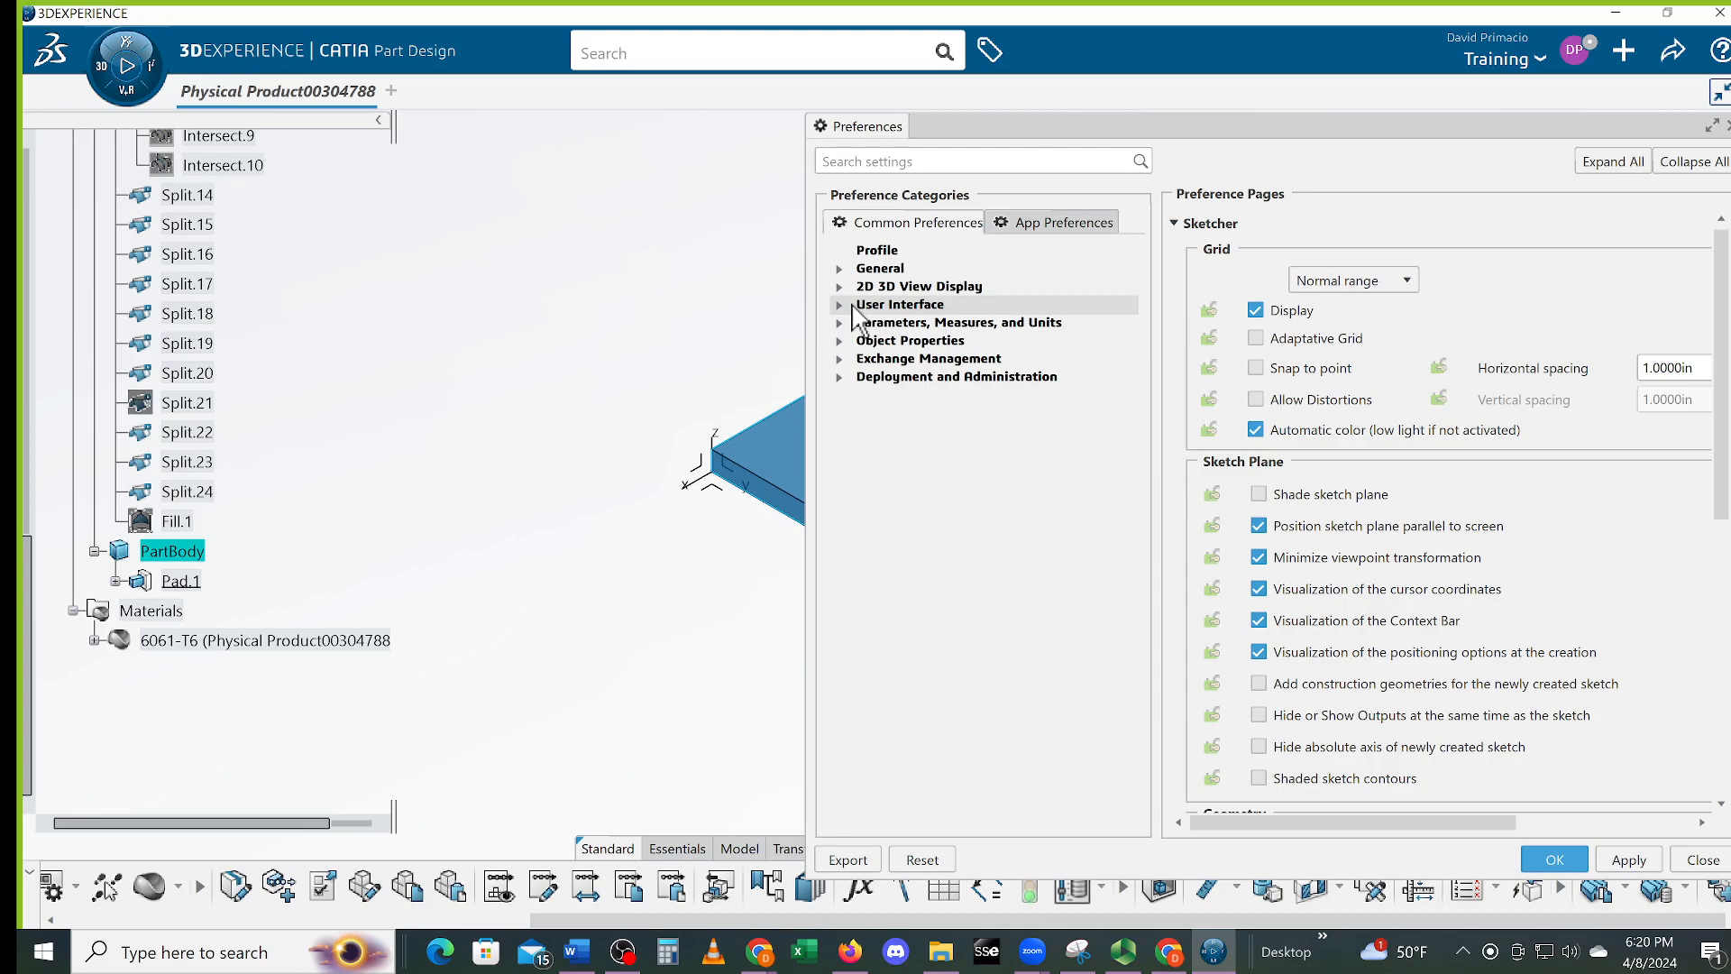
{"action": "left_click", "coordinate": [854, 306]}
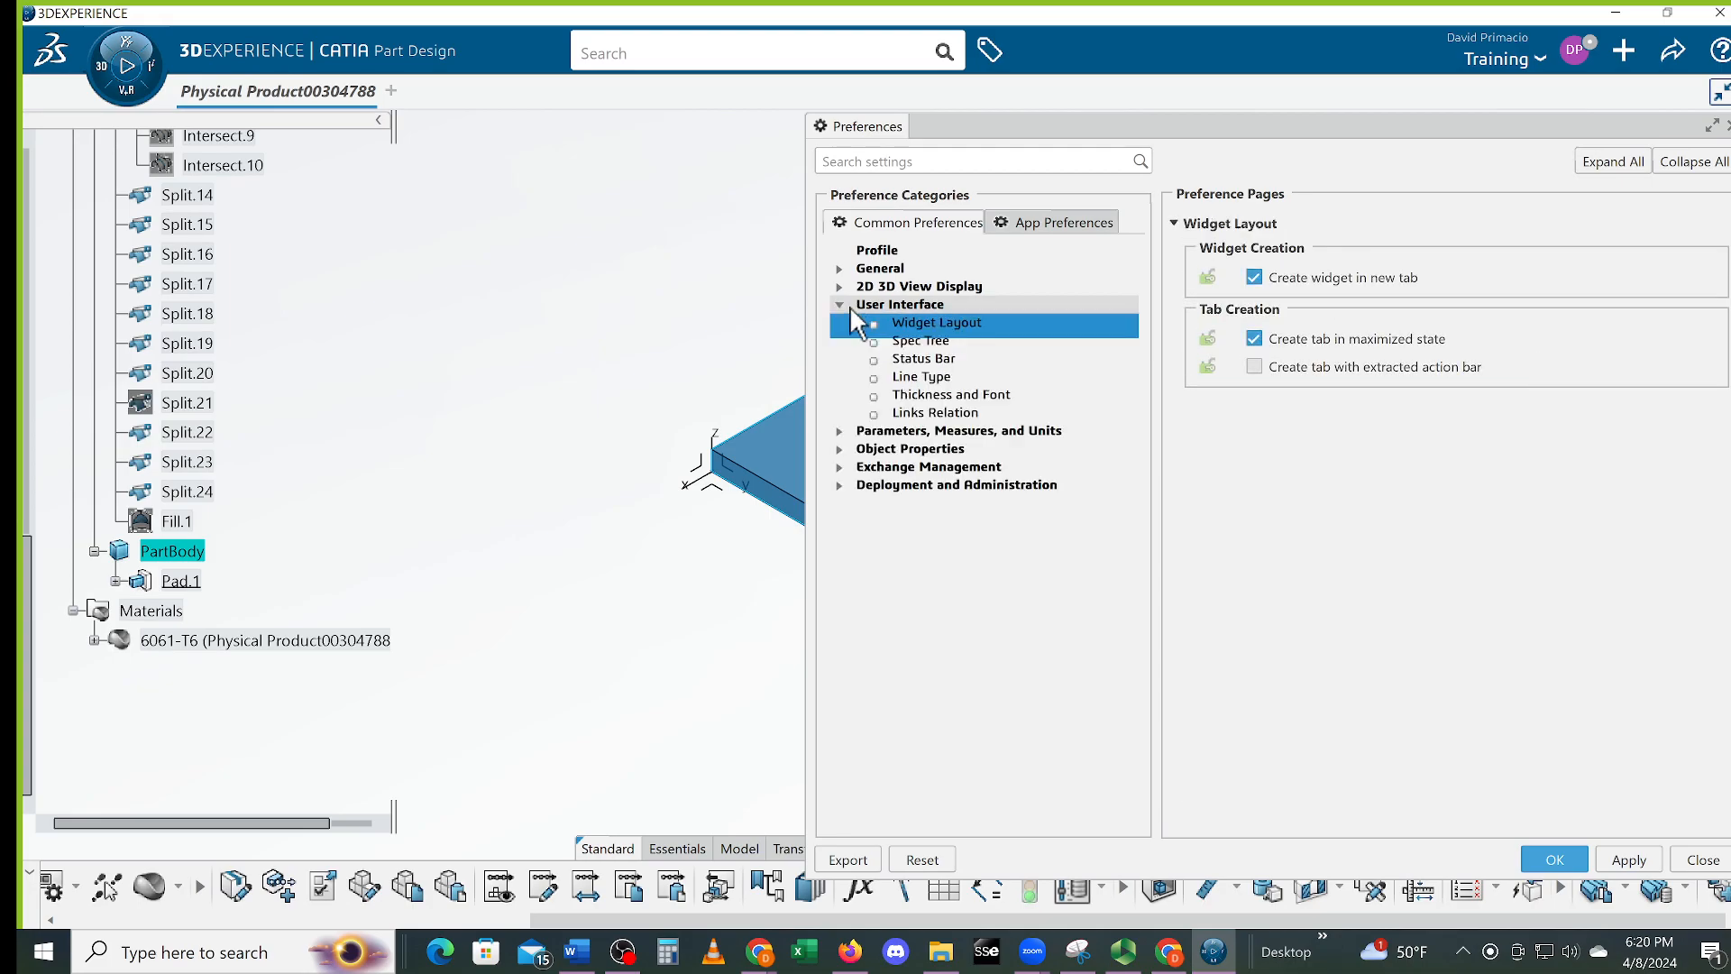
{"action": "left_click", "coordinate": [855, 433]}
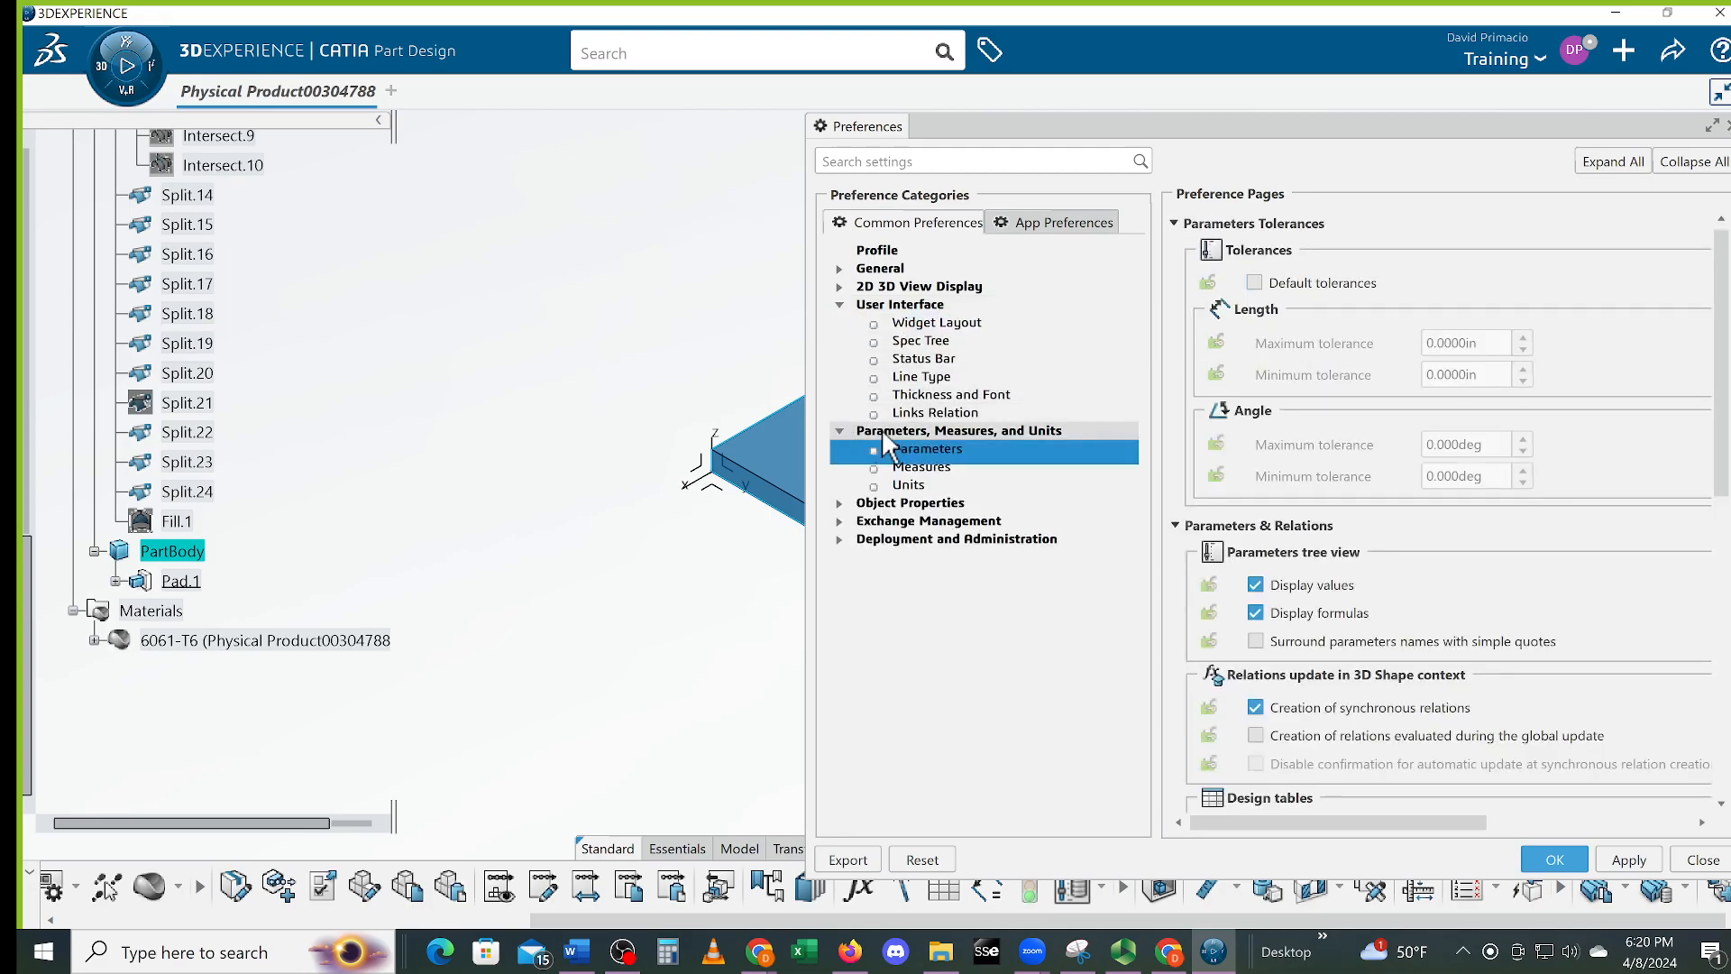
{"action": "left_click", "coordinate": [920, 487]}
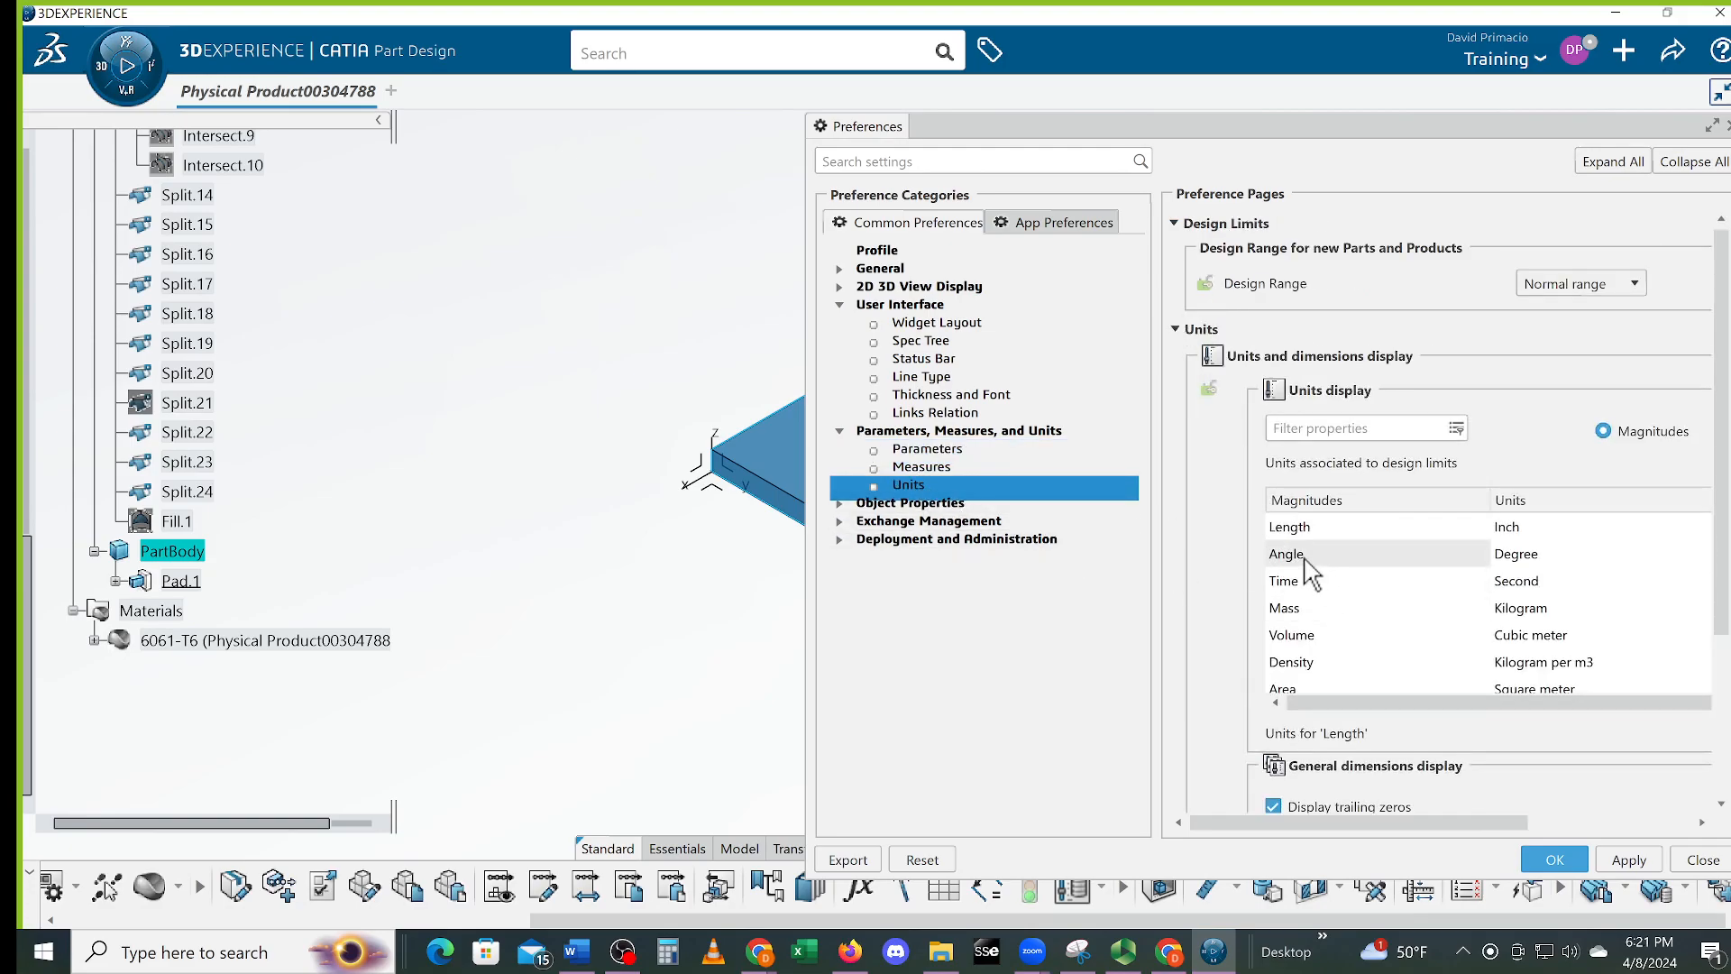
{"action": "left_click", "coordinate": [1541, 609]}
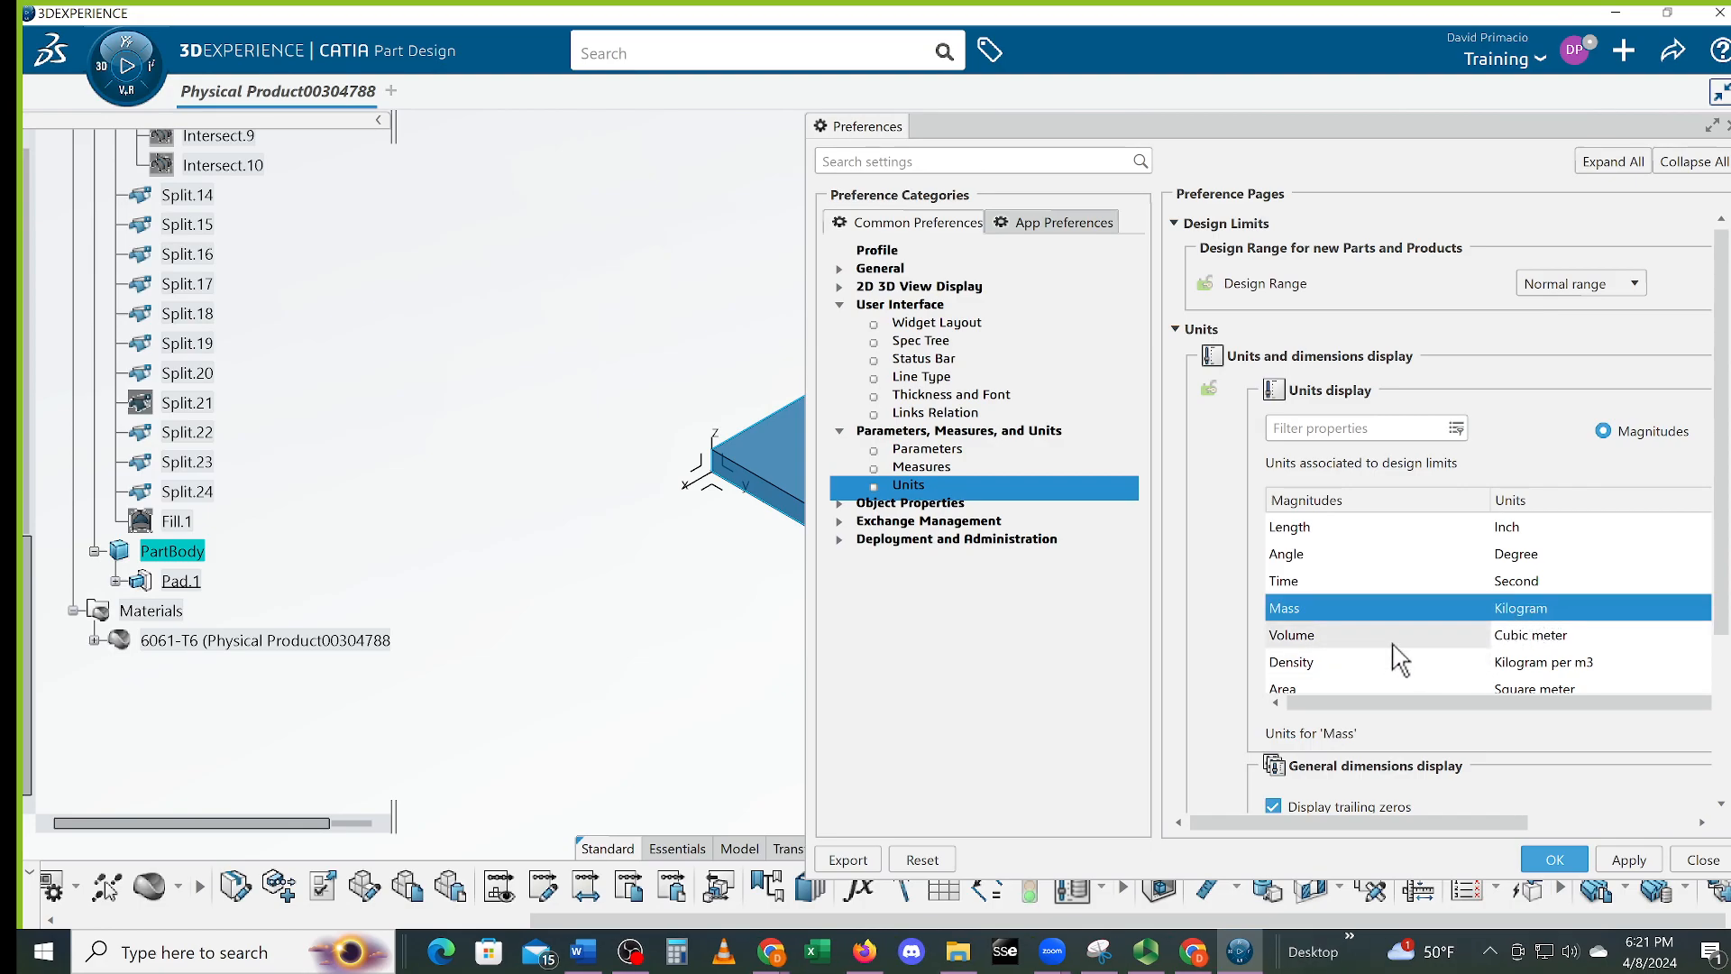
Set Mass to Pound and Volume to Cubic inch, each with 4 decimal places
{"action": "left_click", "coordinate": [1713, 126]}
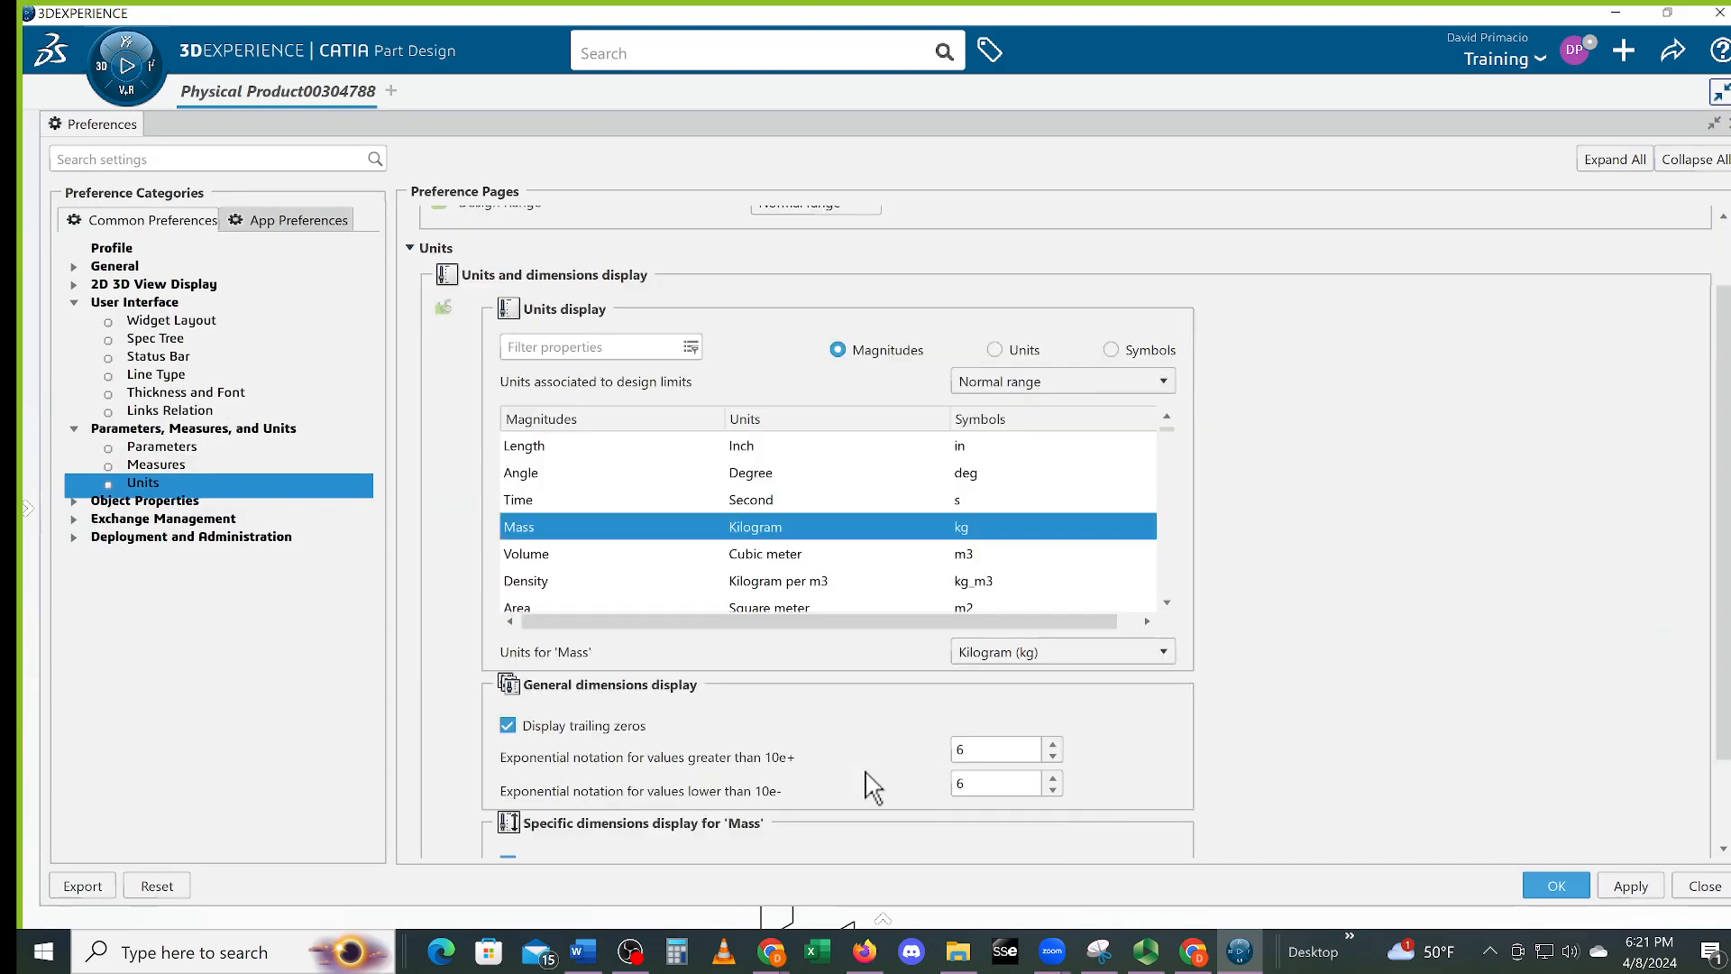
{"action": "scroll", "coordinate": [873, 787], "scroll_direction": "down", "scroll_amount": 1}
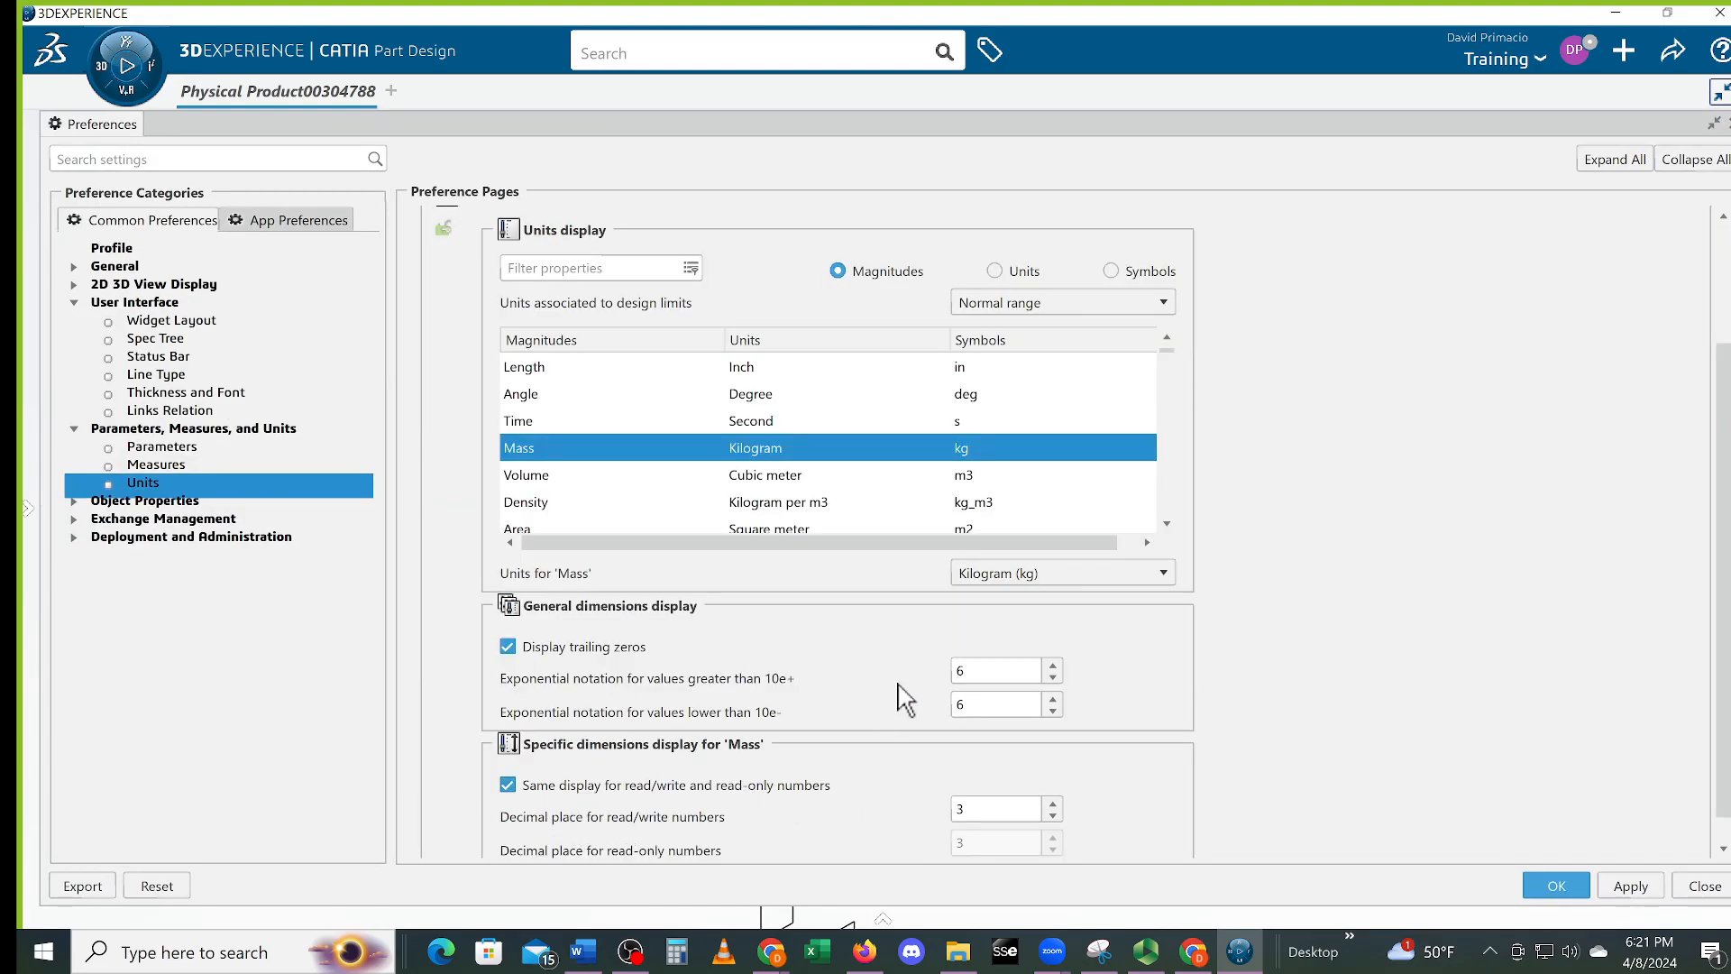
{"action": "double_click", "coordinate": [974, 809]}
{"action": "type", "text": "4"}
{"action": "left_click", "coordinate": [1003, 571]}
{"action": "left_click", "coordinate": [987, 688]}
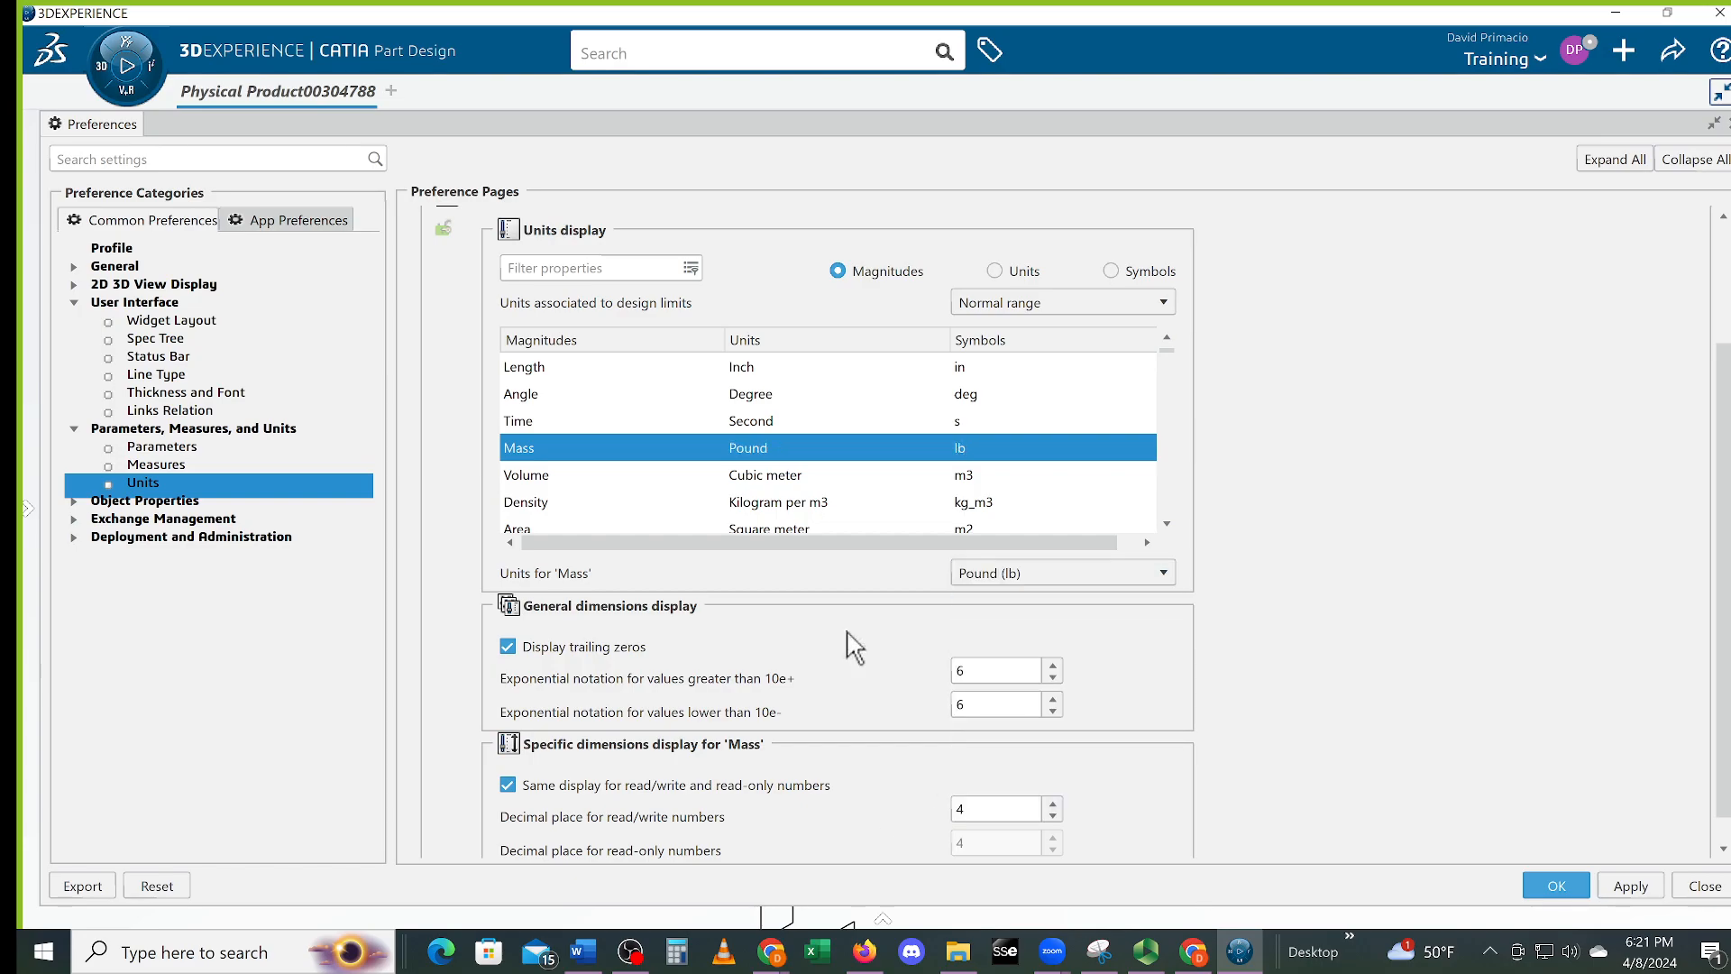
{"action": "left_click", "coordinate": [519, 473]}
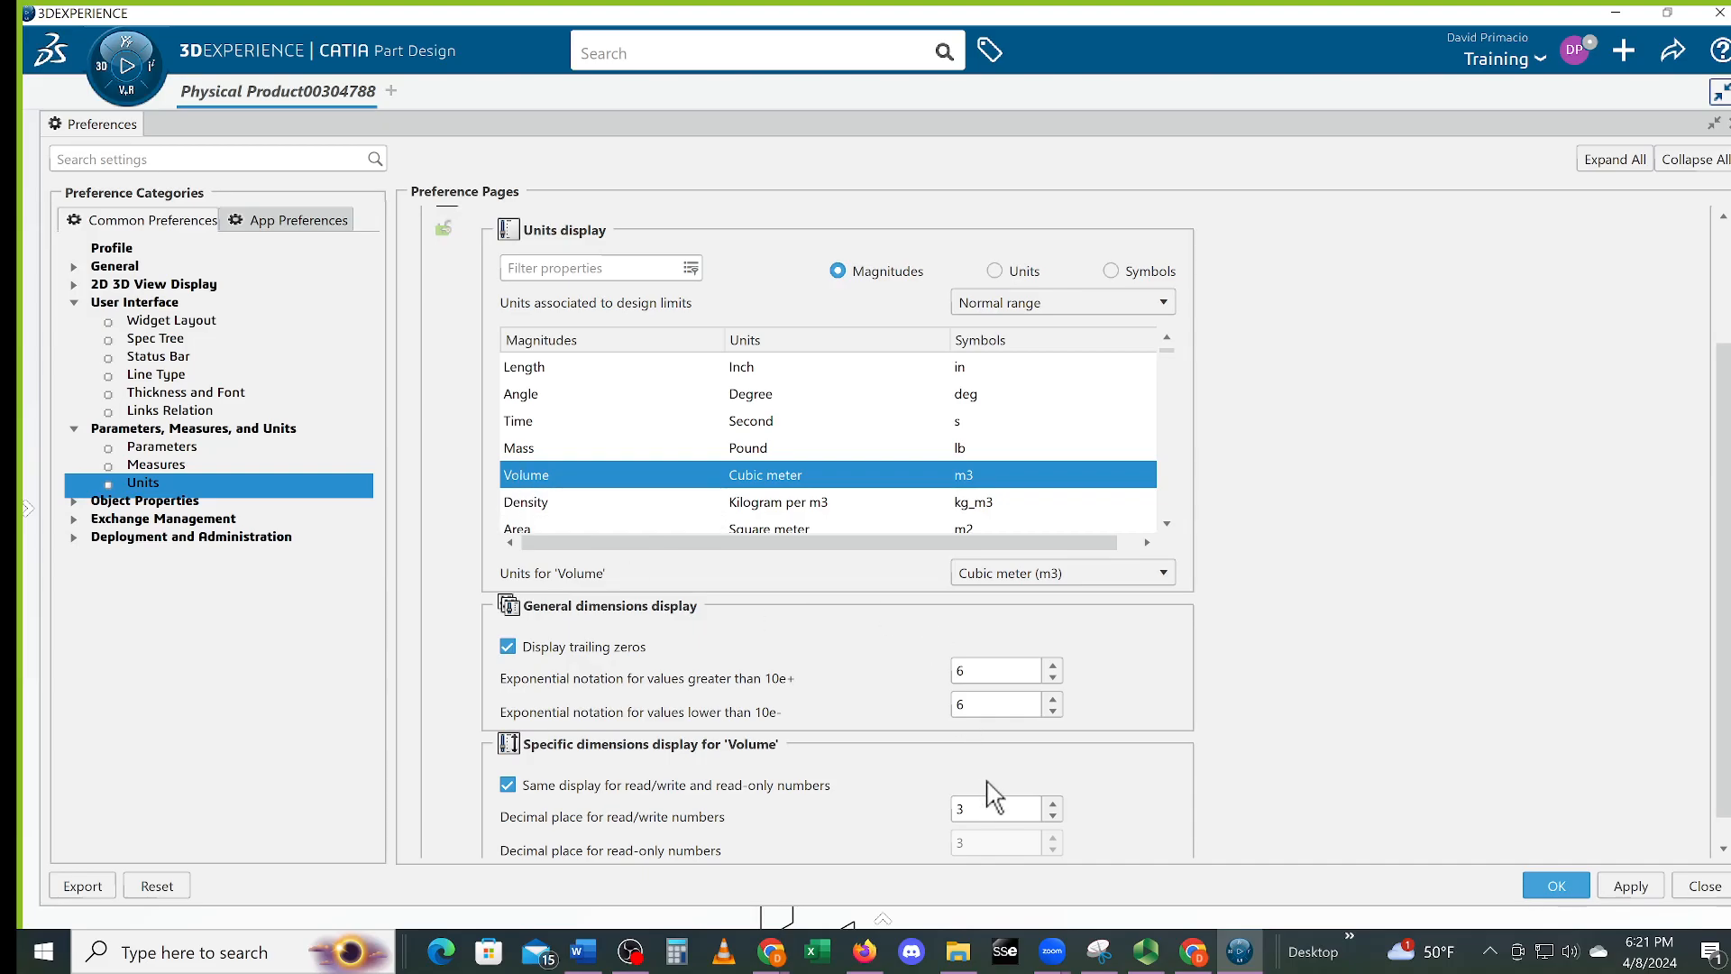
{"action": "left_click", "coordinate": [1053, 801]}
{"action": "left_click", "coordinate": [969, 576]}
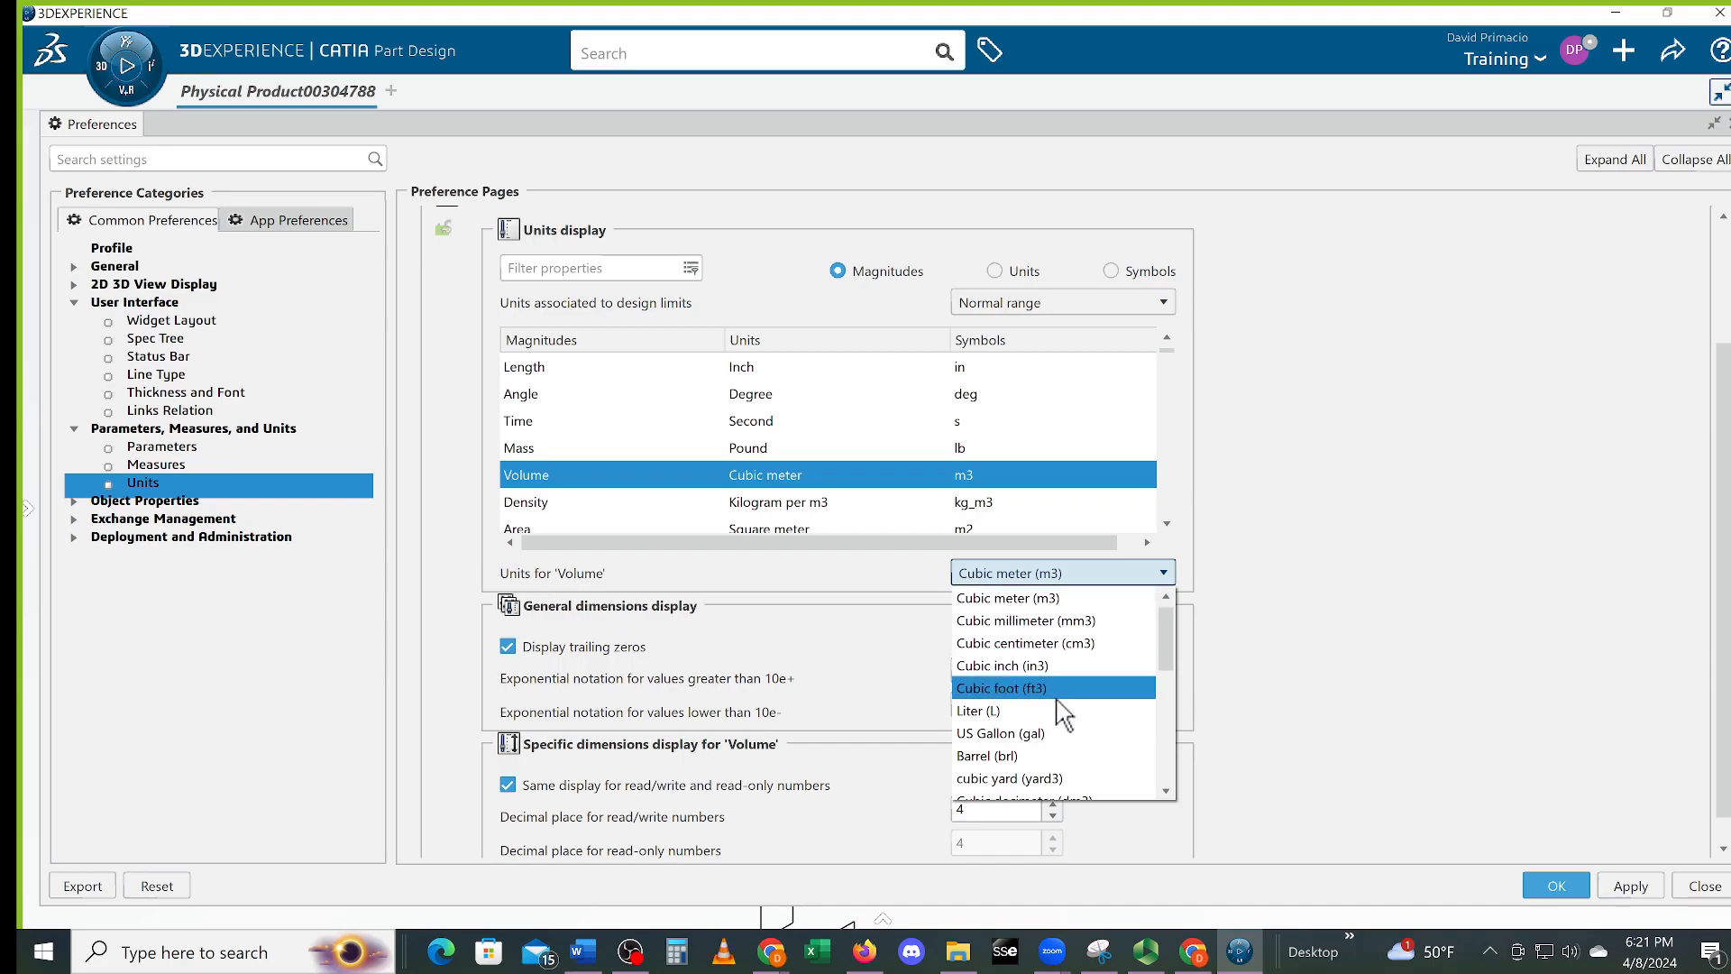
{"action": "left_click", "coordinate": [1050, 666]}
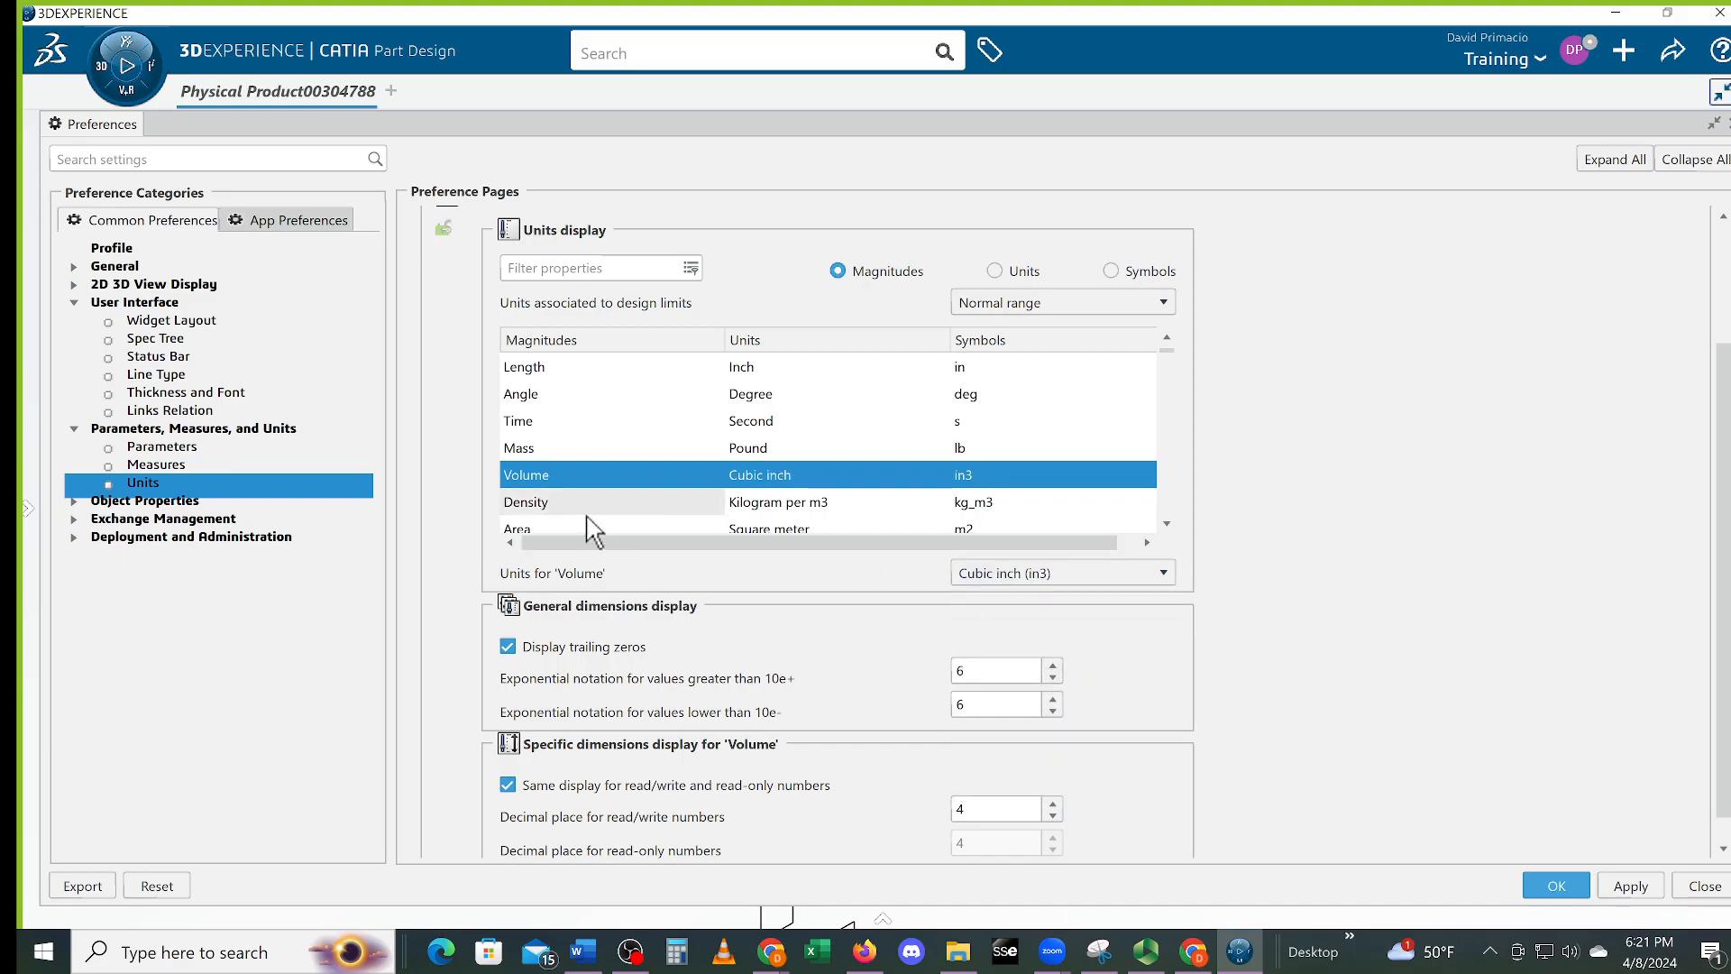
Set Density to pound per cubic inch and Area to Square inch with 4 decimals
{"action": "left_click", "coordinate": [544, 505]}
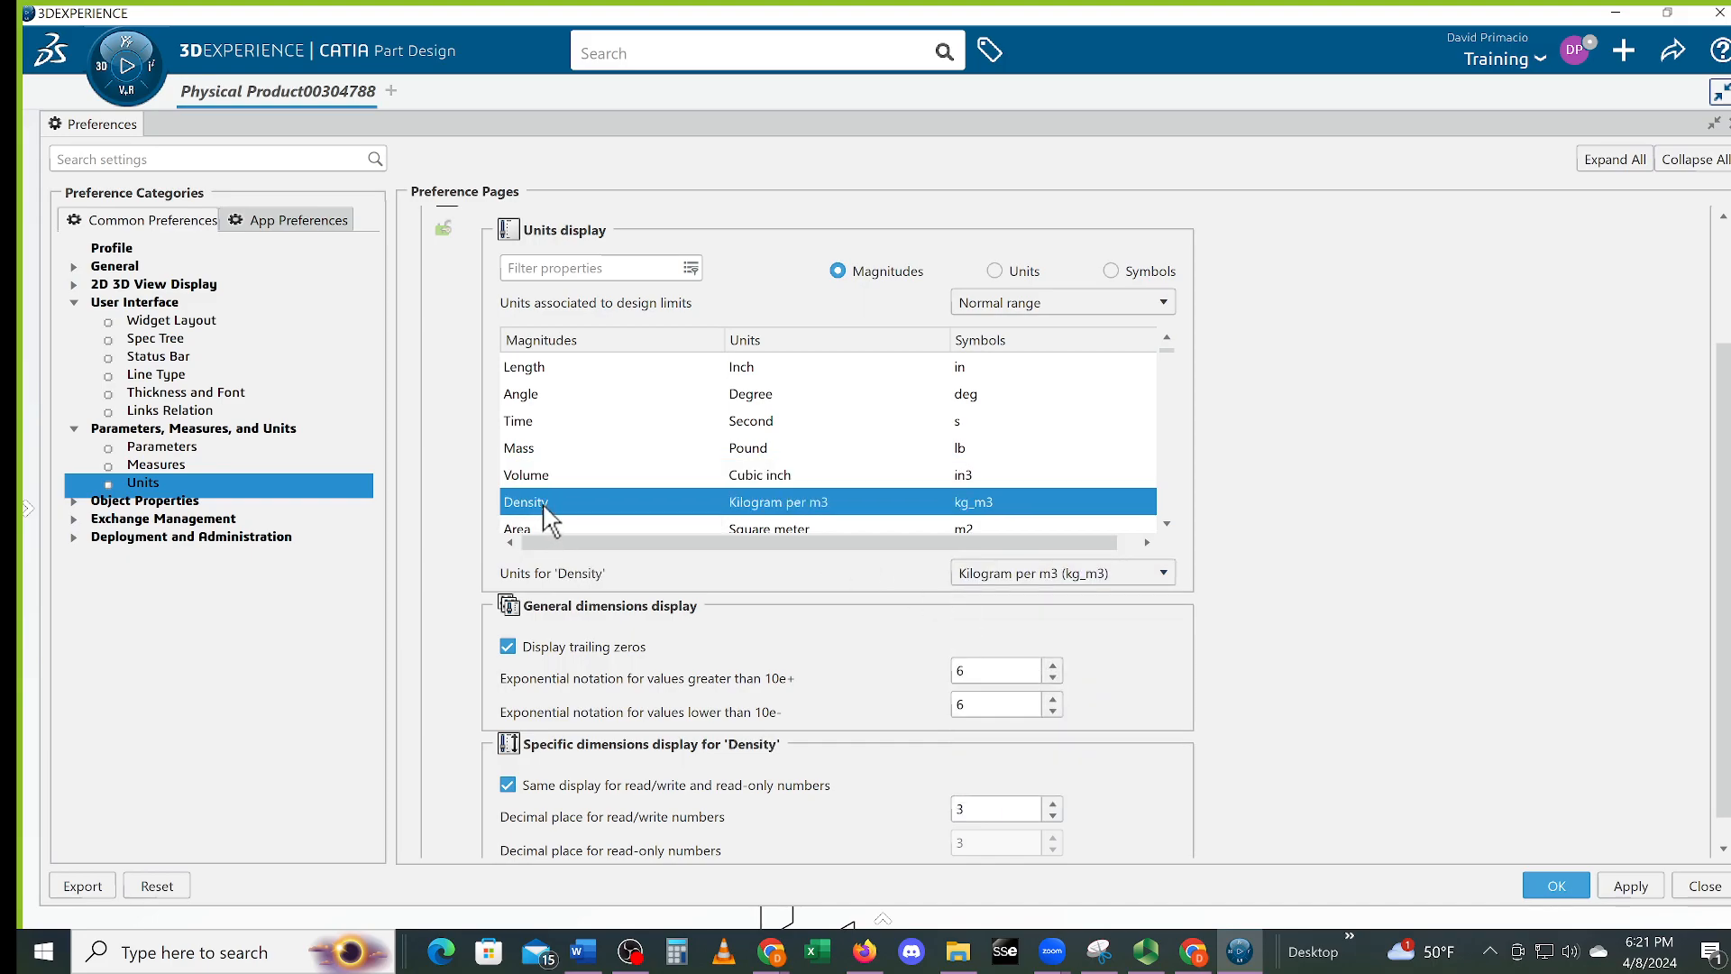
{"action": "left_click", "coordinate": [1074, 575]}
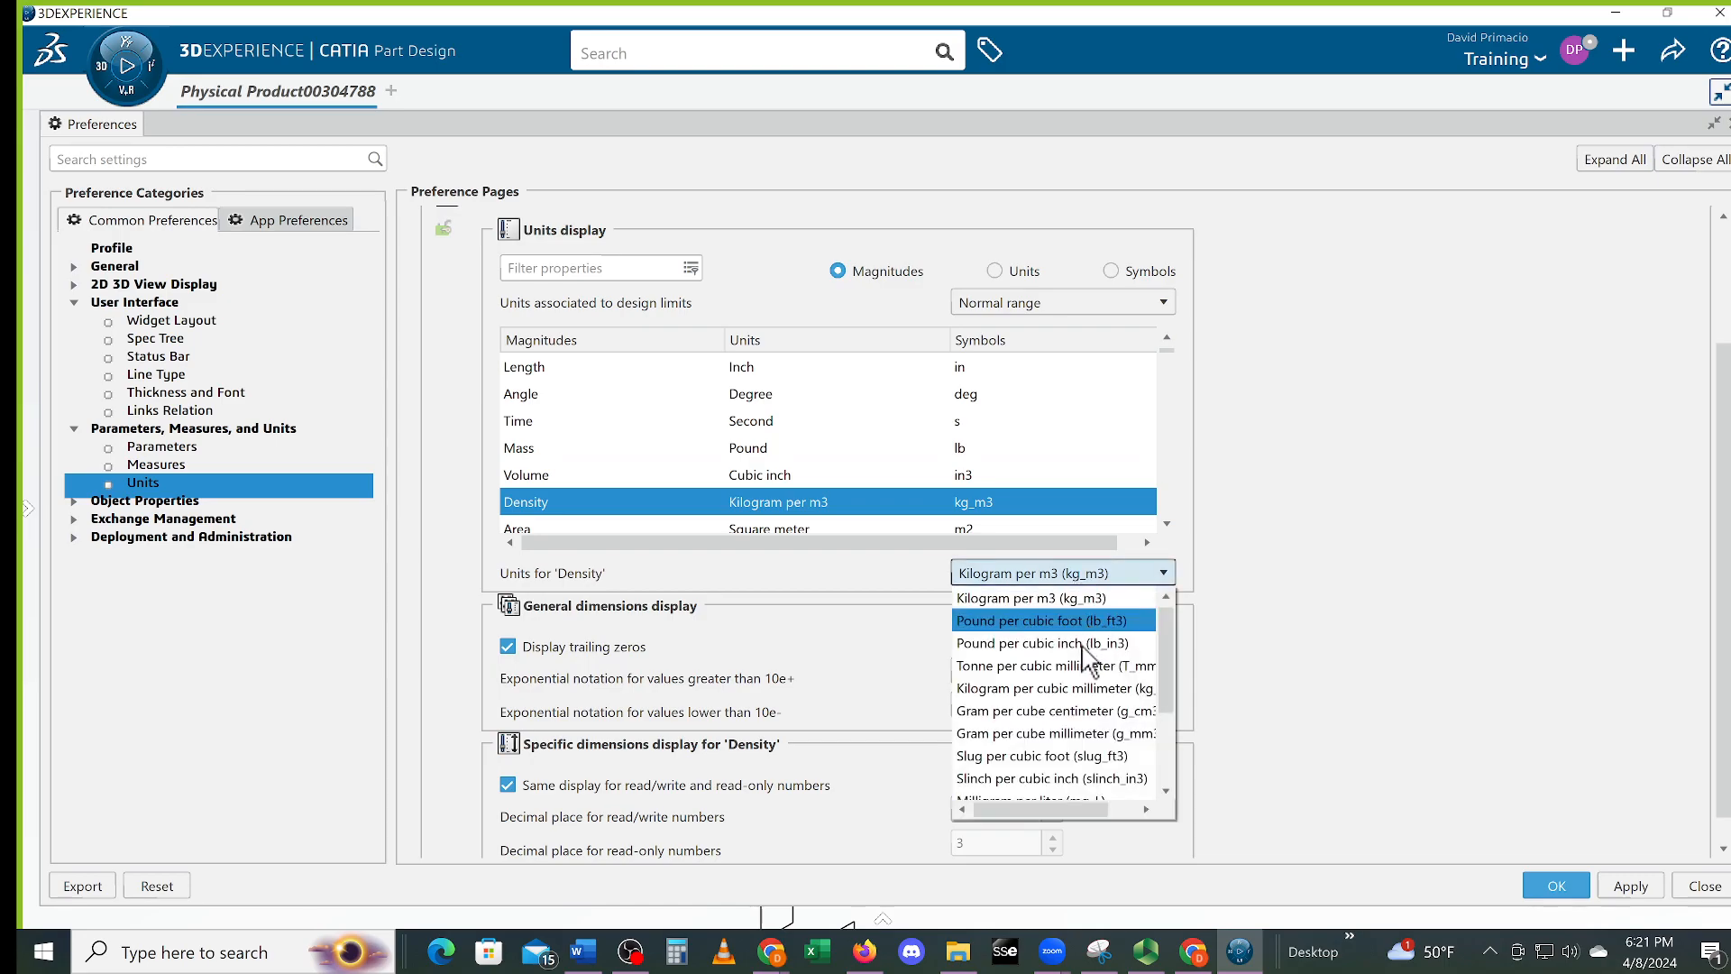
{"action": "left_click", "coordinate": [1086, 628]}
{"action": "left_click", "coordinate": [1045, 573]}
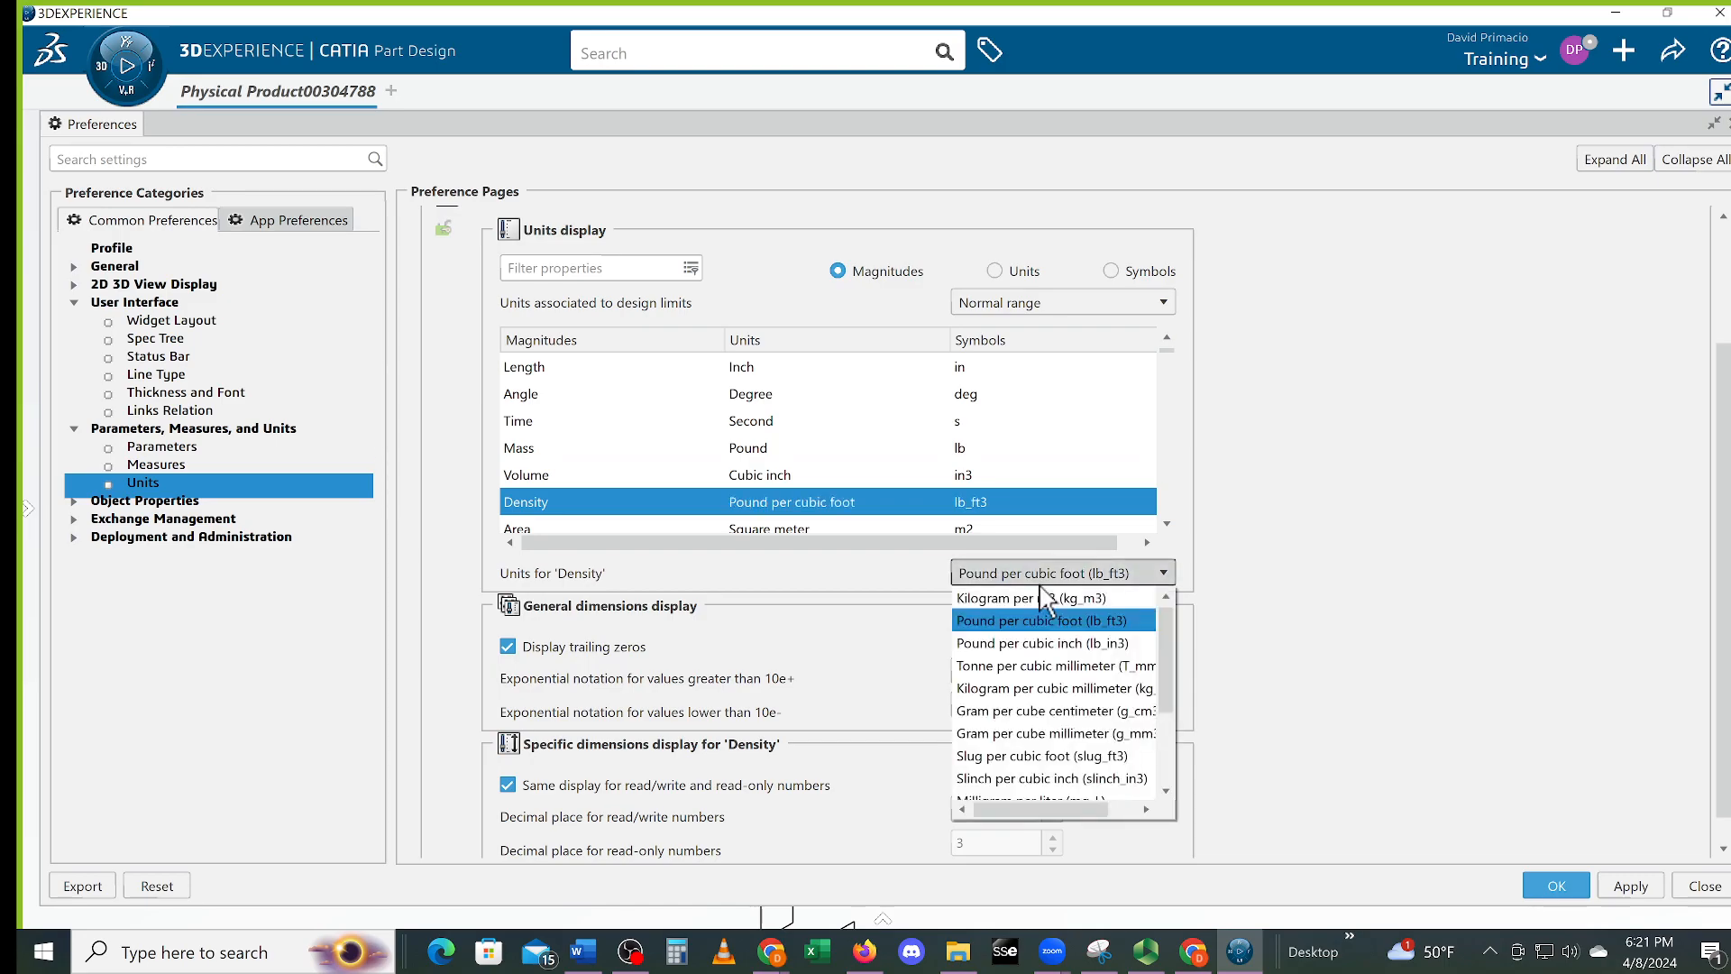
{"action": "left_click", "coordinate": [1062, 645]}
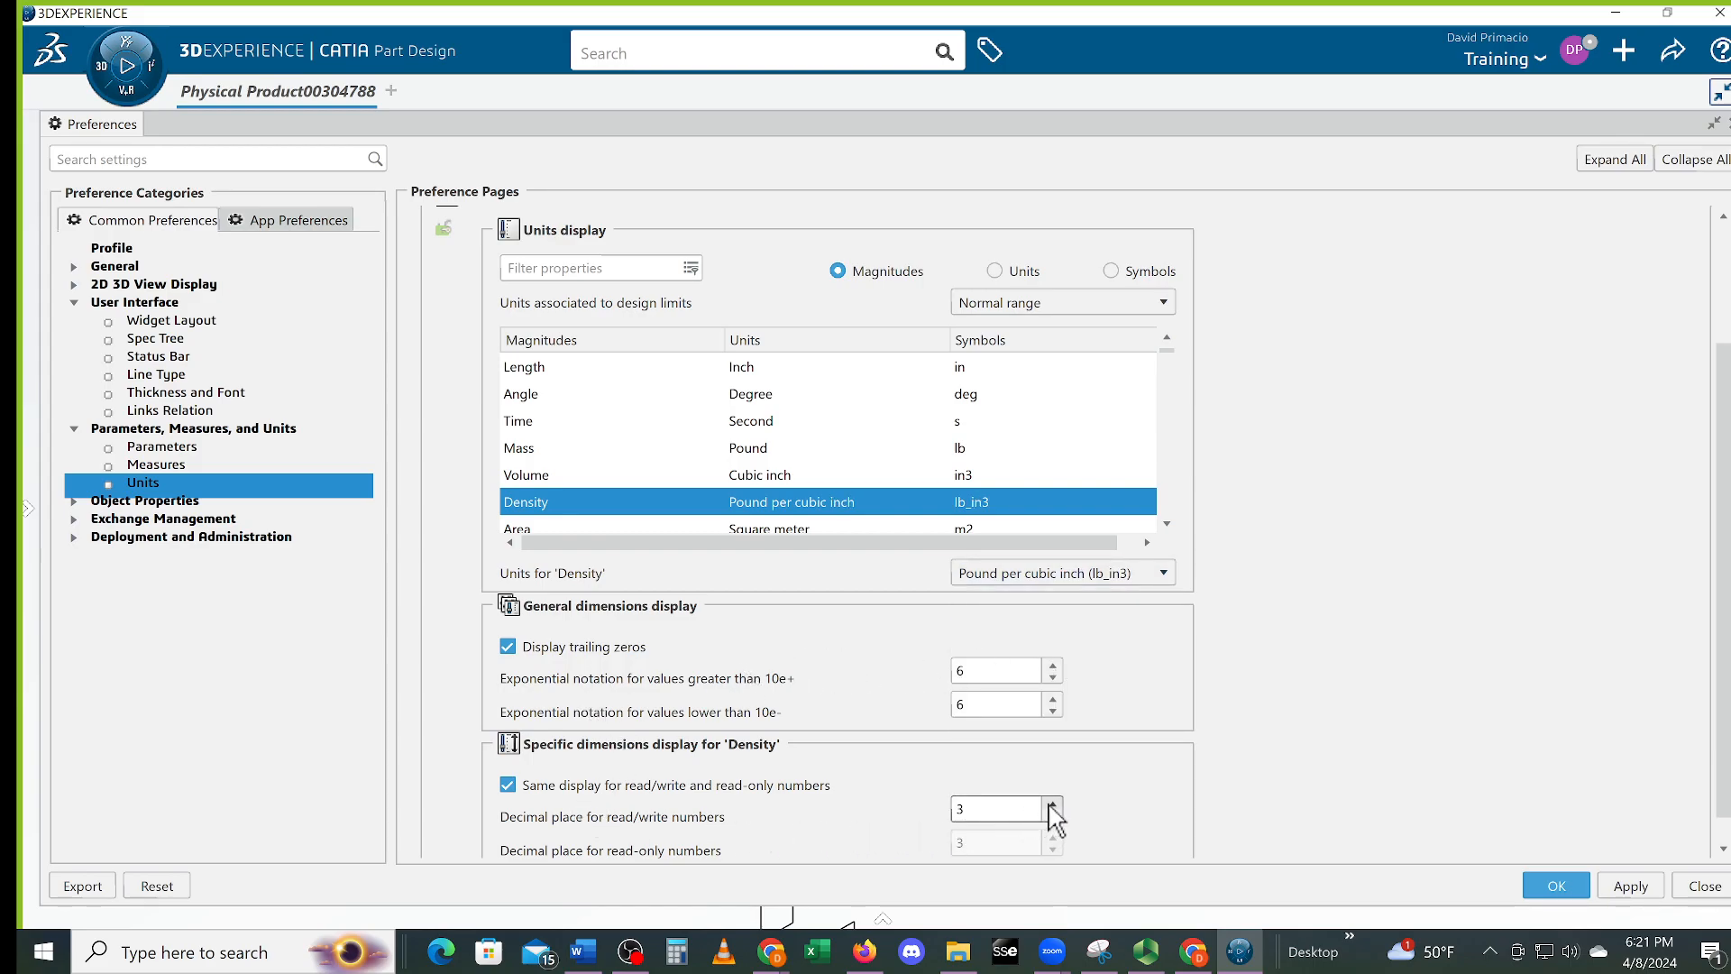
{"action": "left_click", "coordinate": [794, 531]}
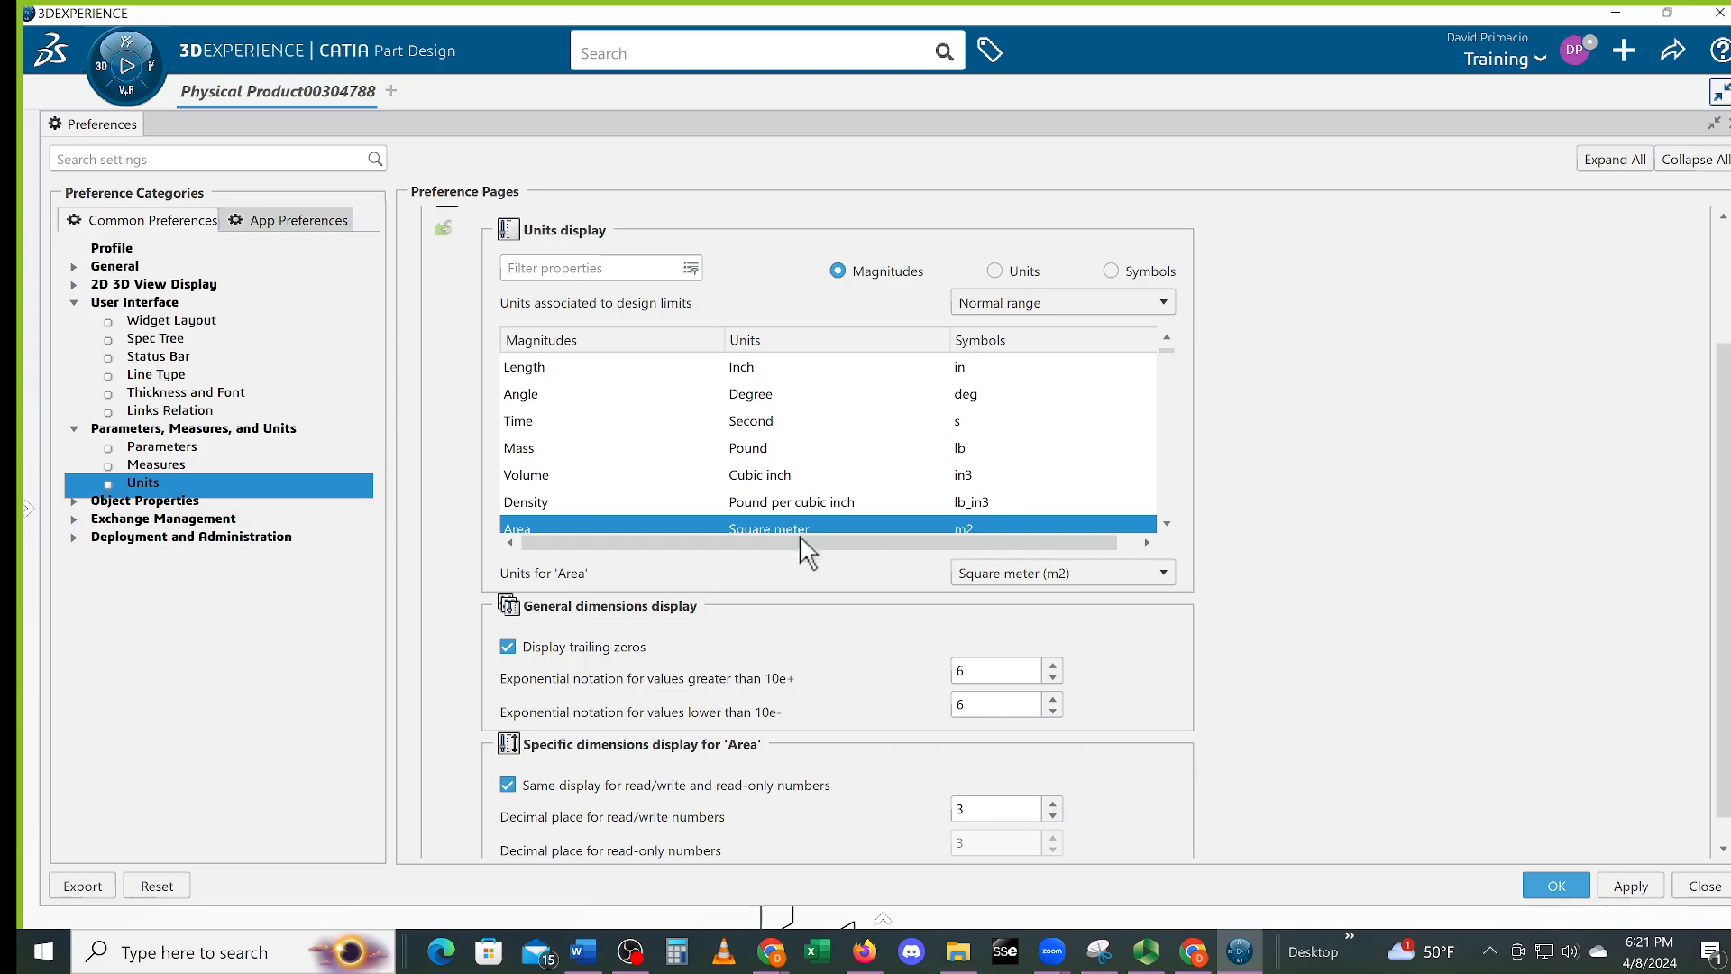
{"action": "left_click", "coordinate": [1053, 803]}
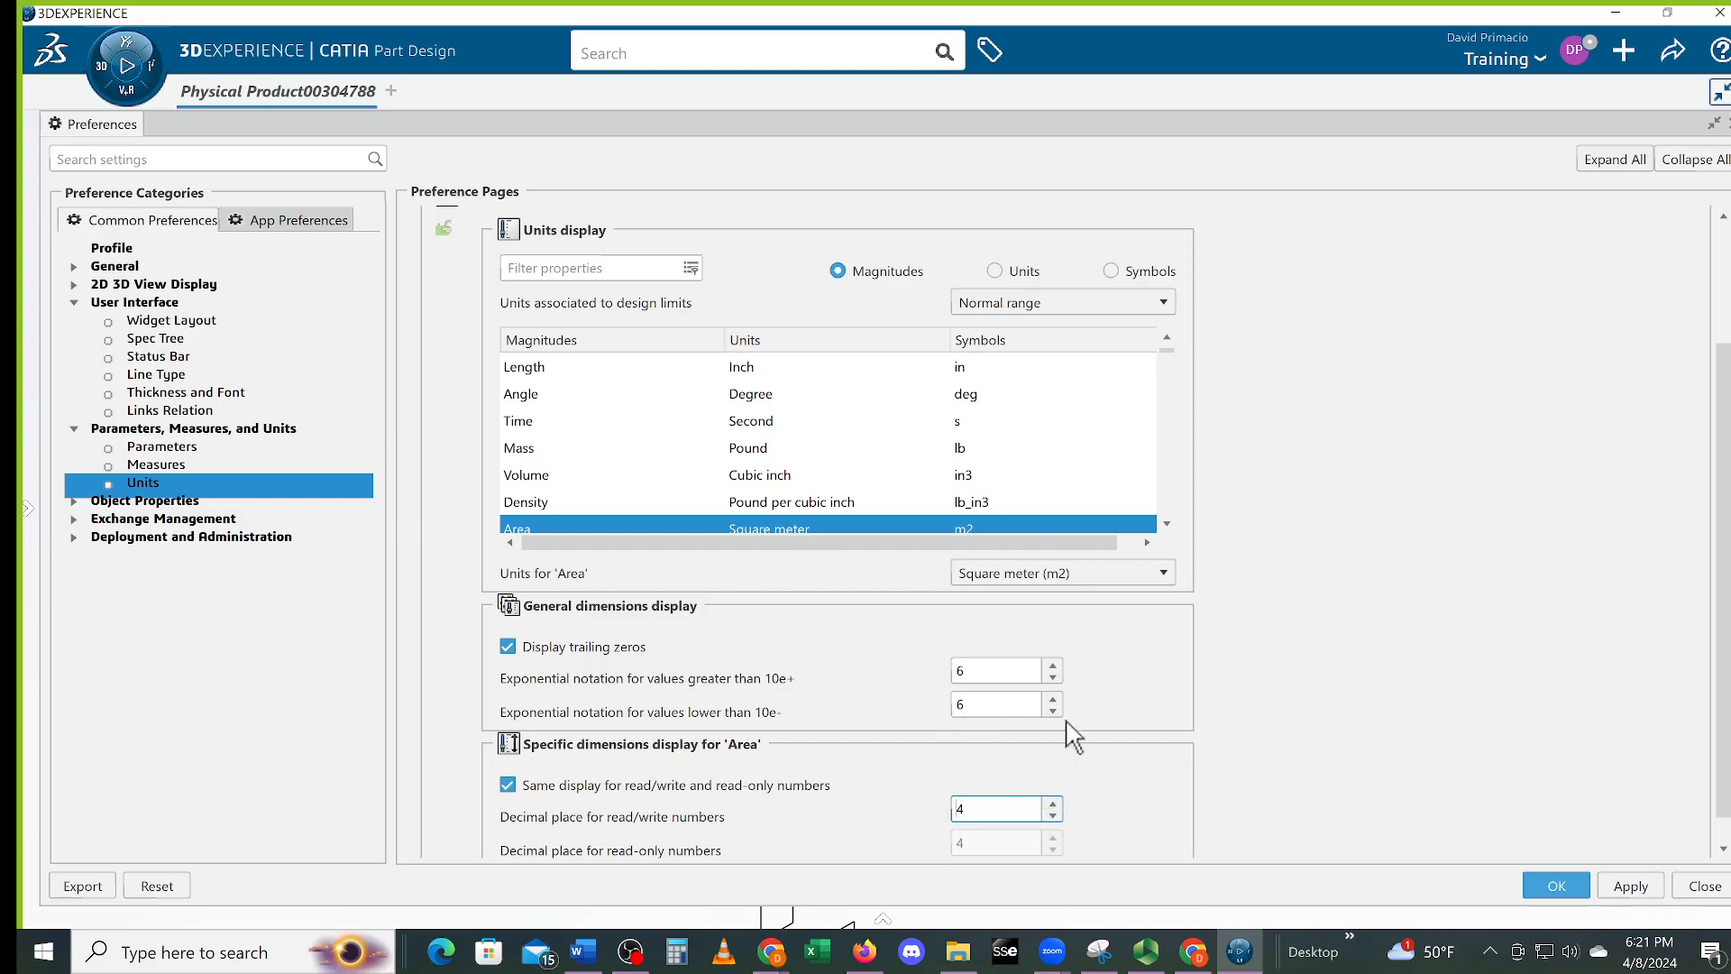
{"action": "left_click", "coordinate": [1111, 572]}
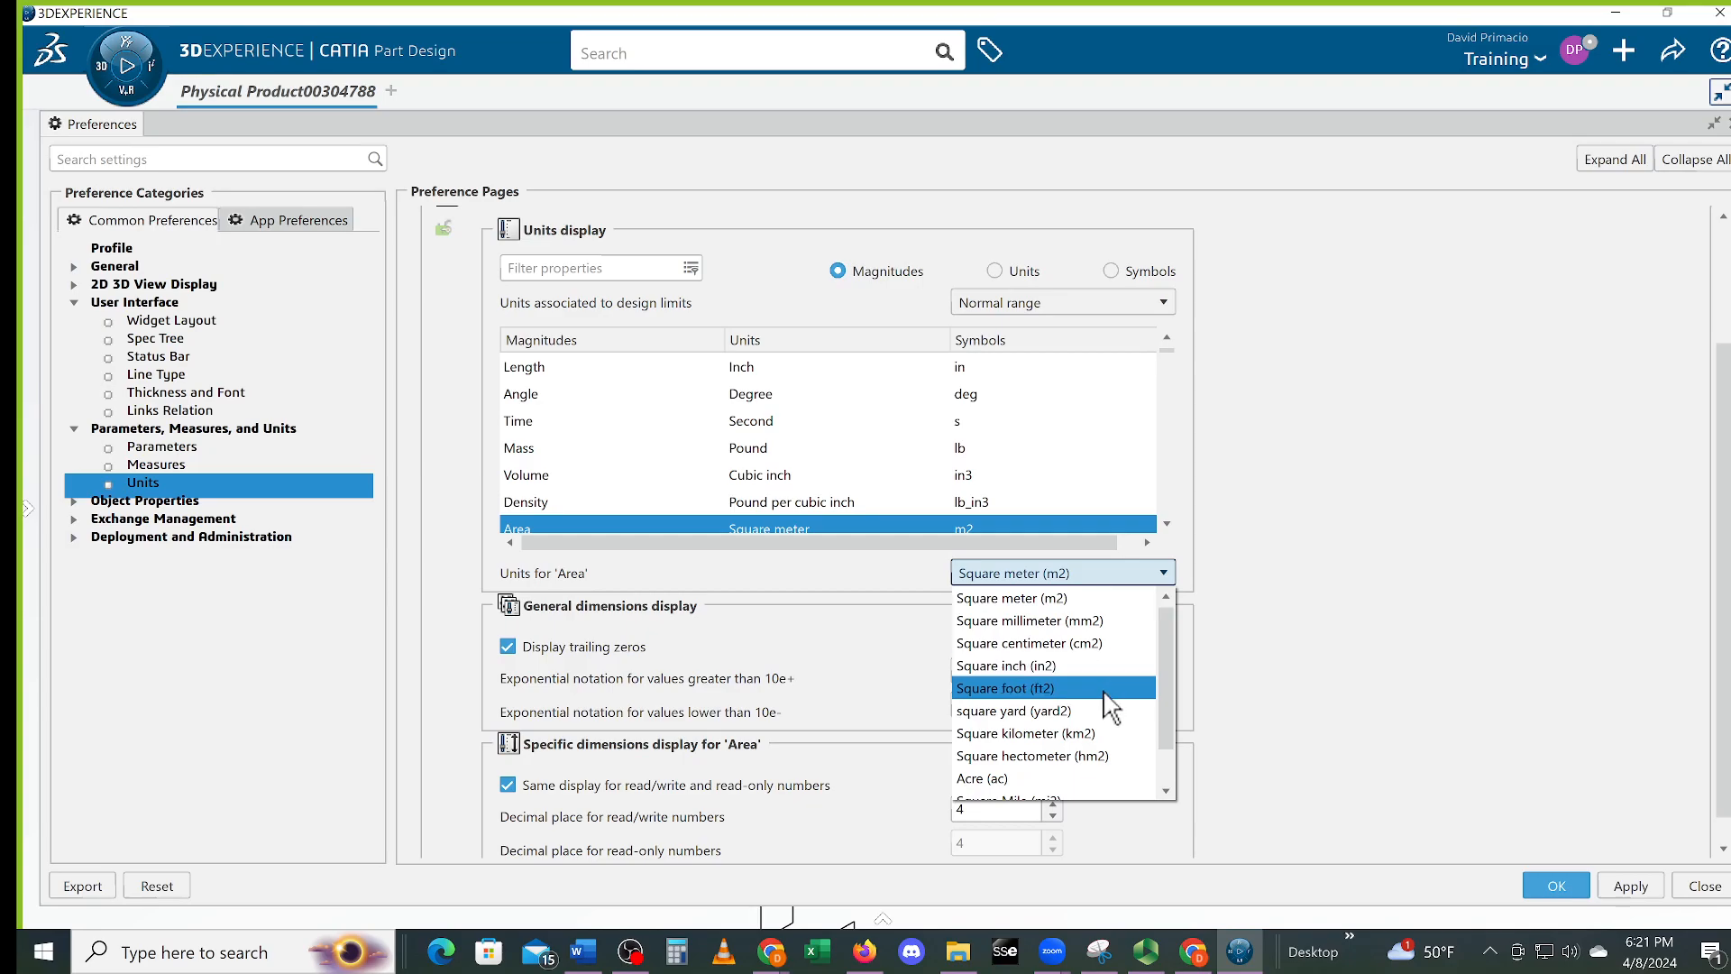
{"action": "left_click", "coordinate": [1073, 667]}
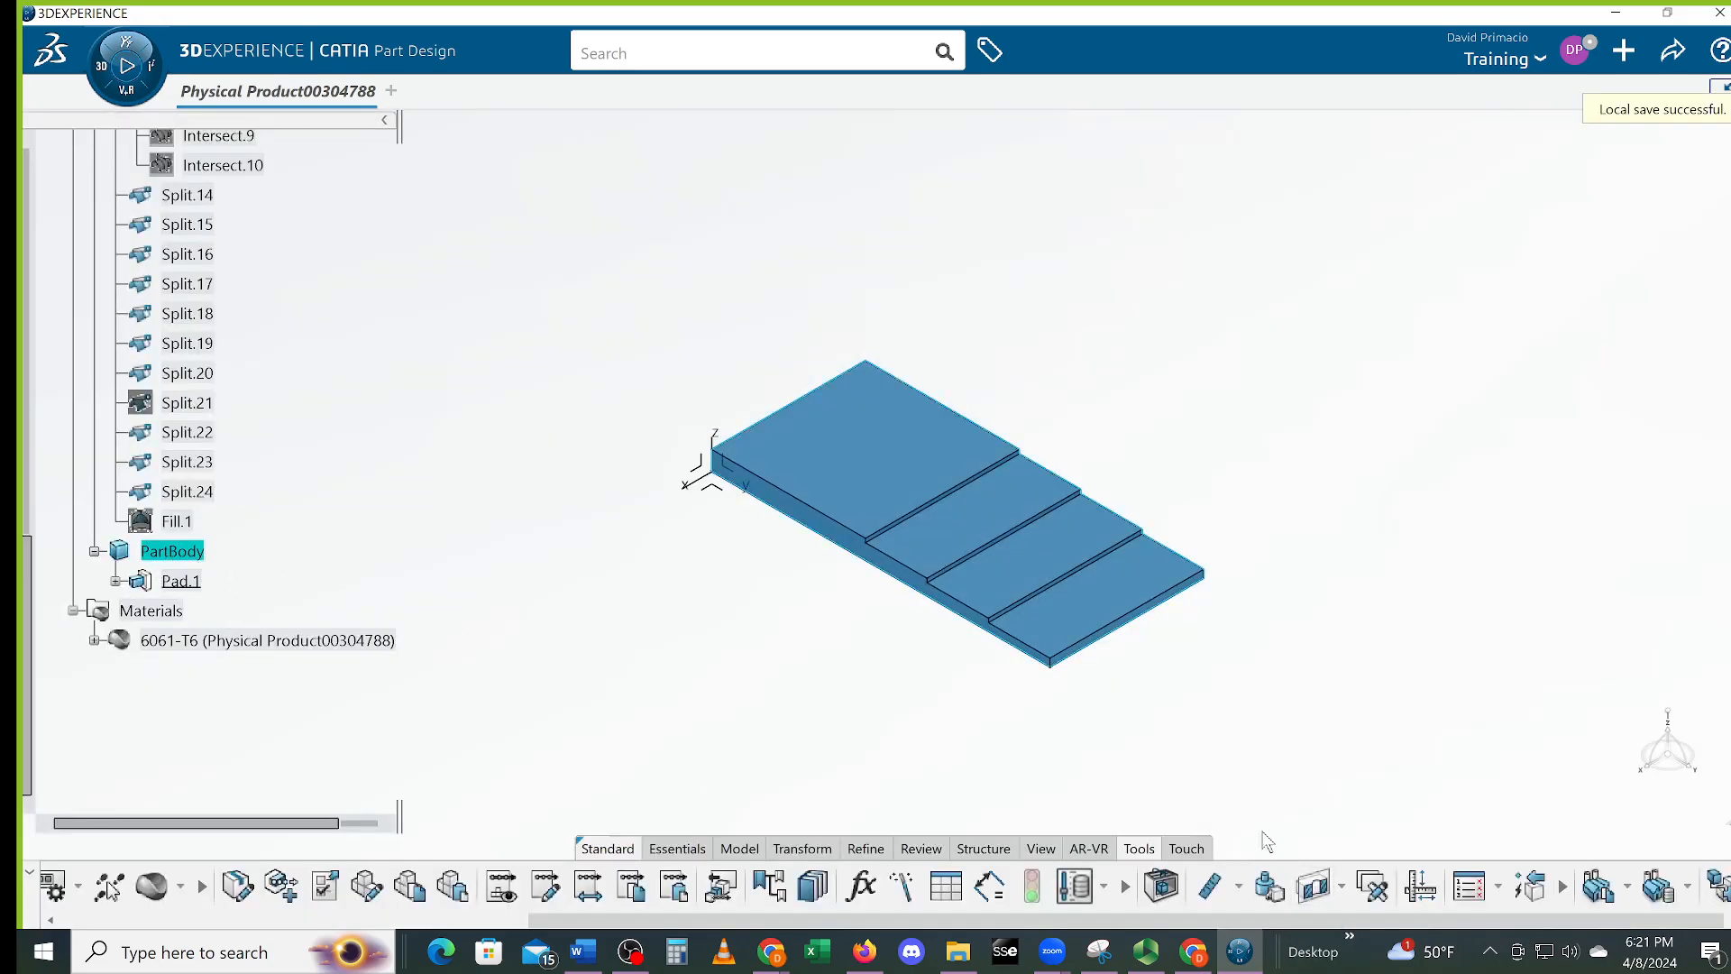
Keep a PartBody inertia measure reading 127 in2, 26.875 in3 and 2.6215 lb, then switch to OBS
{"action": "left_click", "coordinate": [1269, 889]}
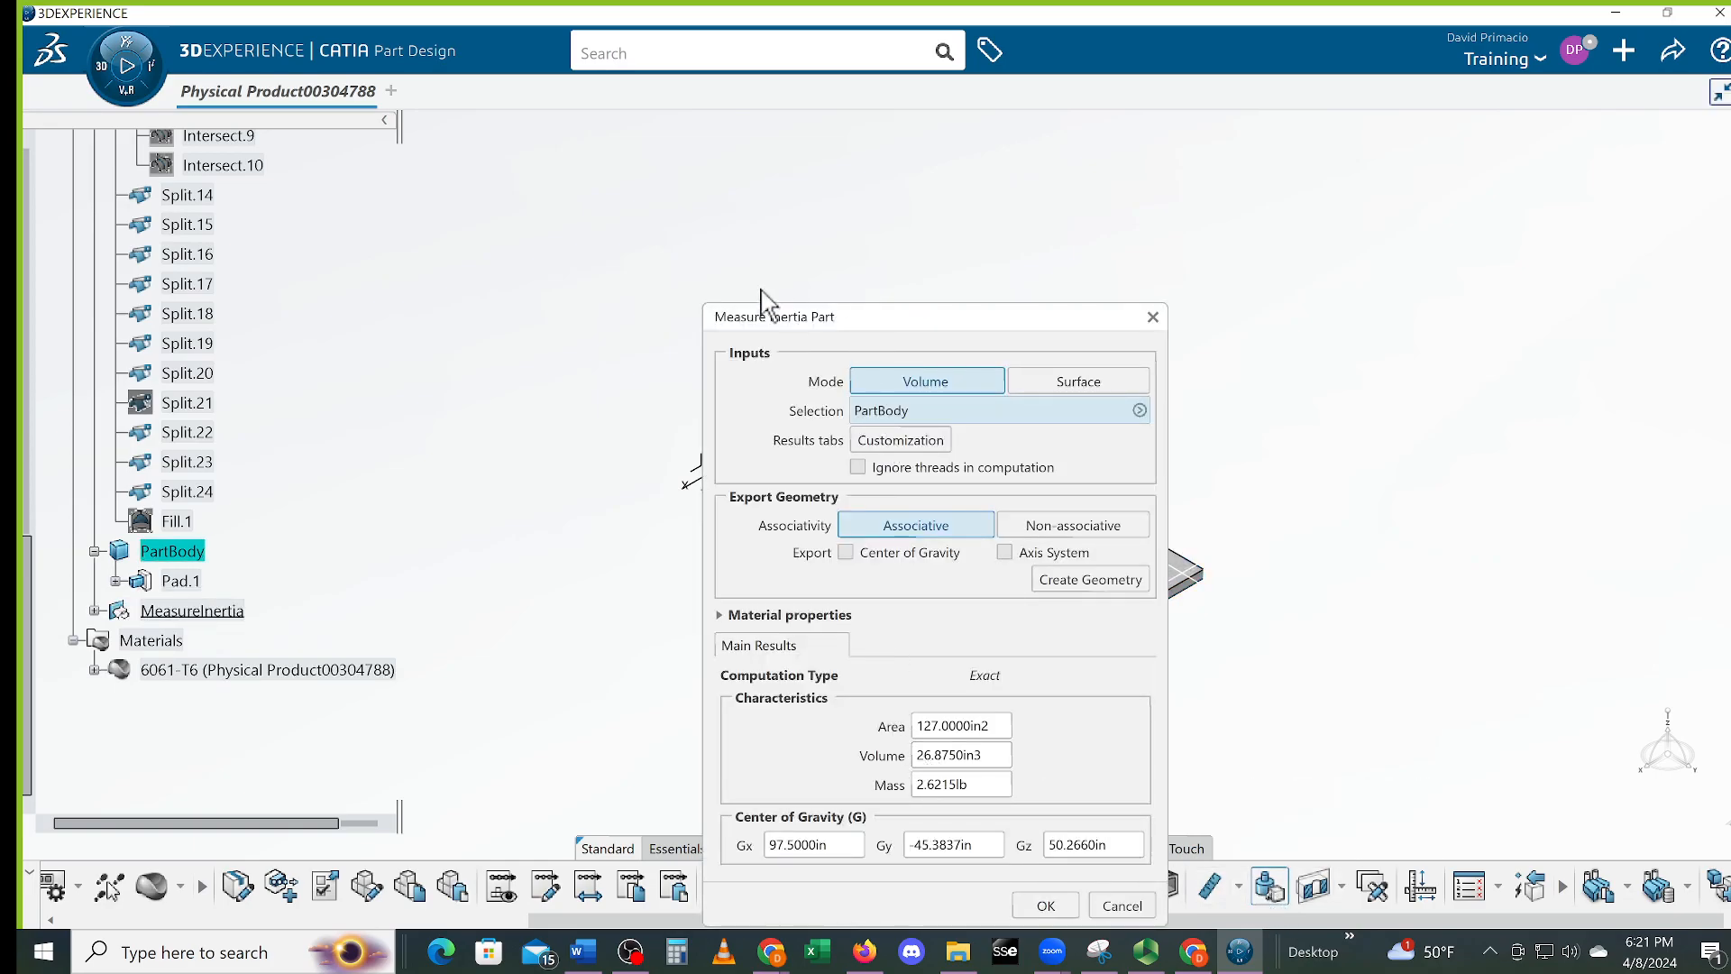
{"action": "left_click_drag", "start_coordinate": [797, 300], "coordinate": [528, 218]}
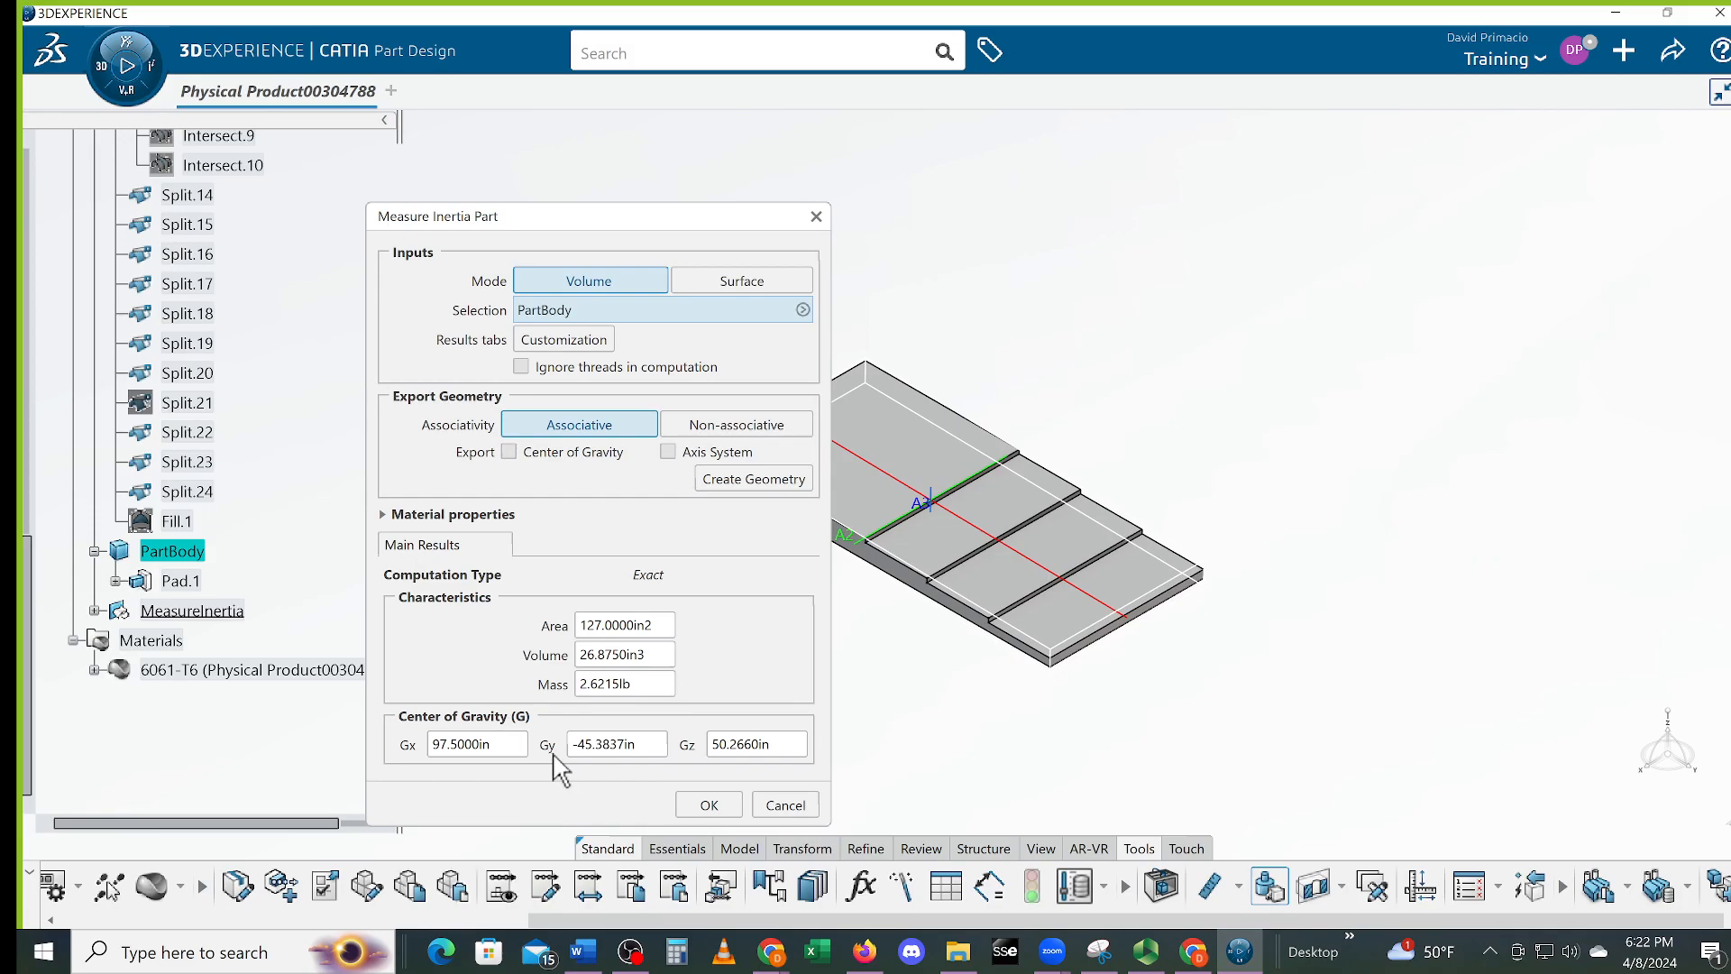
{"action": "left_click_drag", "start_coordinate": [607, 221], "coordinate": [1473, 132]}
{"action": "middle_click_drag", "start_coordinate": [844, 620], "coordinate": [647, 649]}
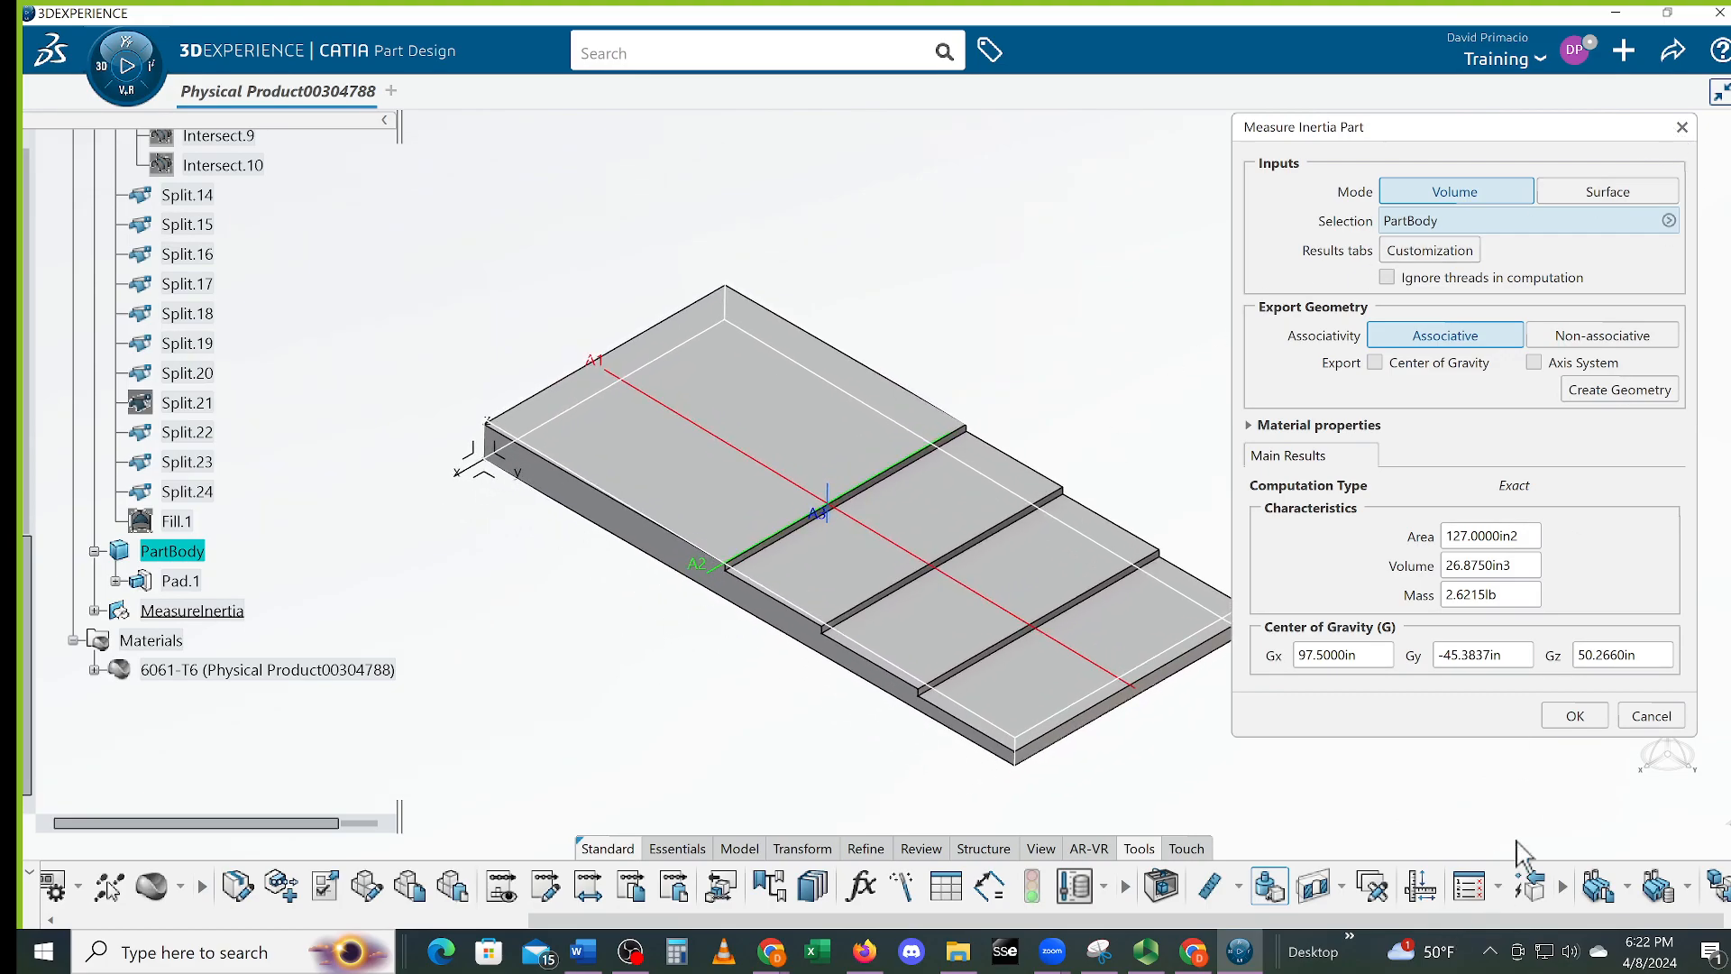
{"action": "left_click", "coordinate": [1577, 717]}
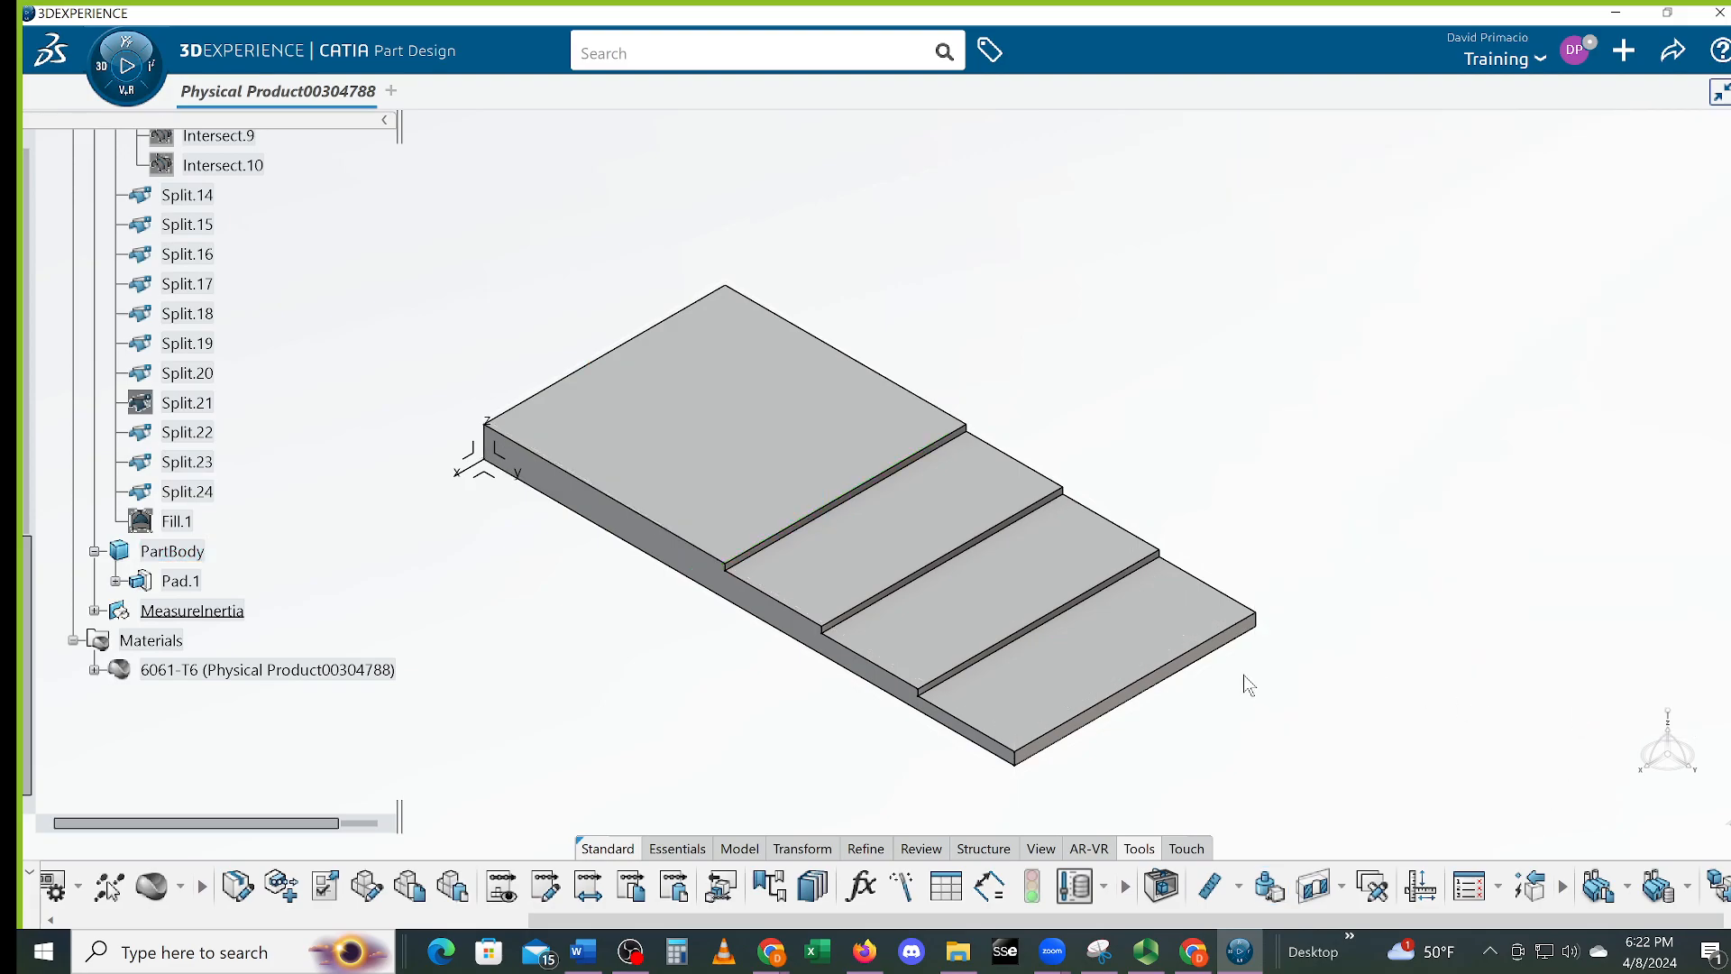
{"action": "middle_click_drag", "start_coordinate": [1366, 738], "coordinate": [1355, 700]}
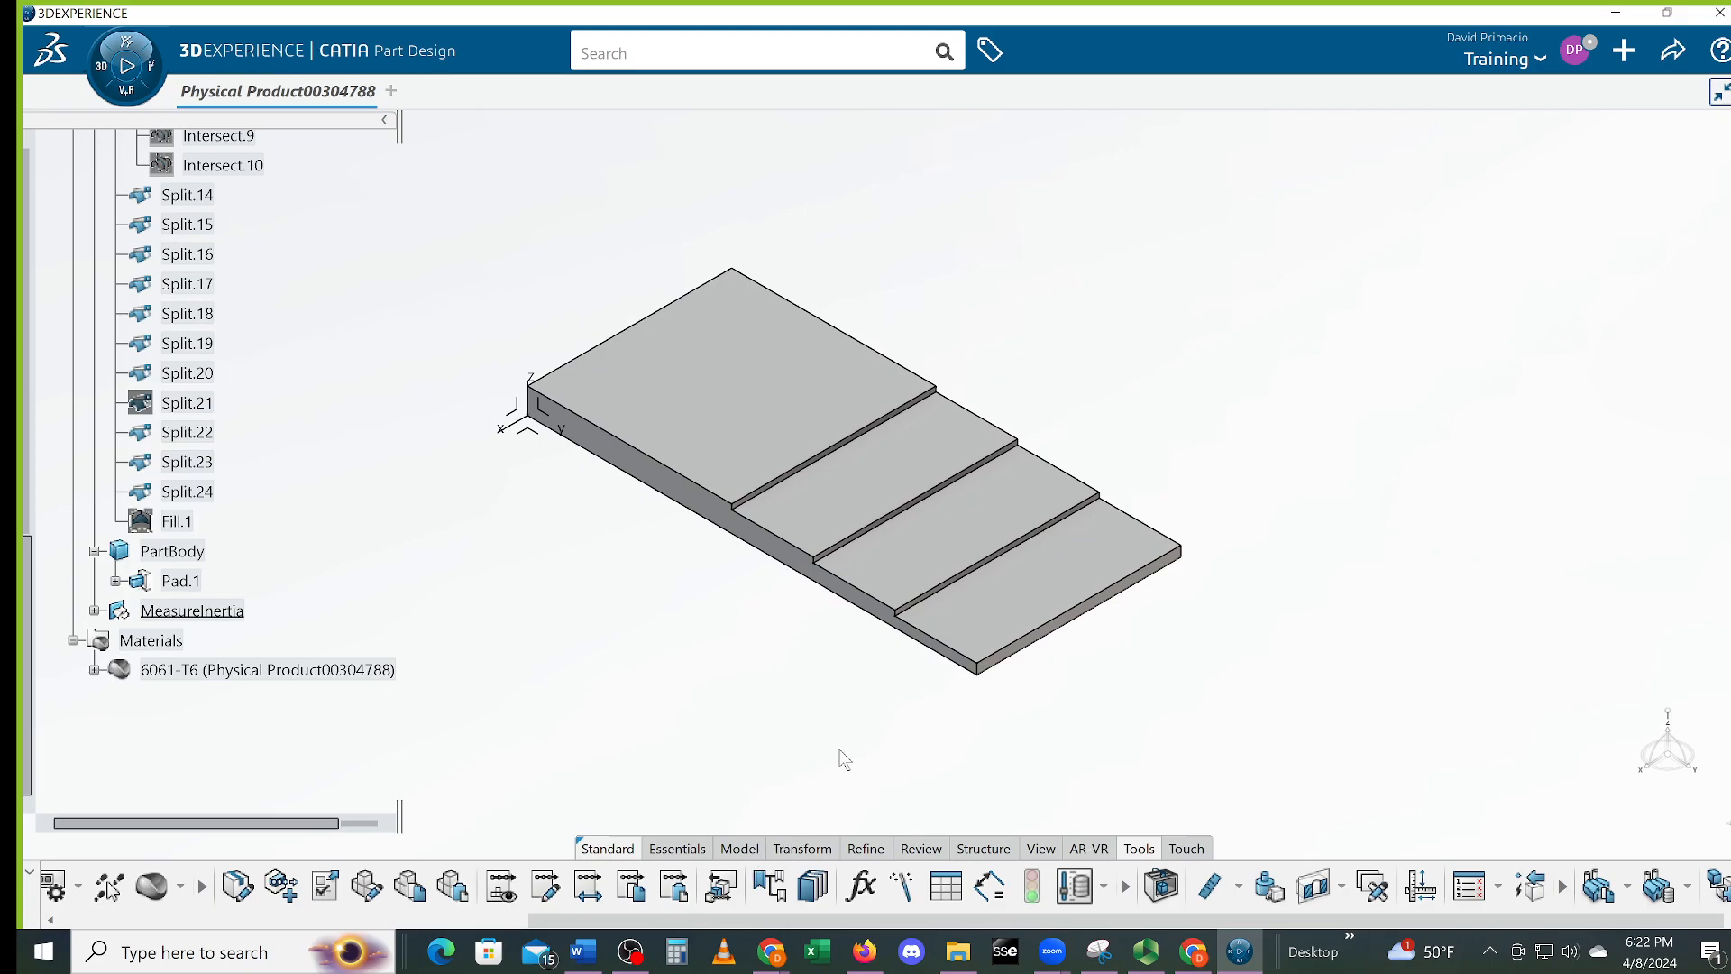
{"action": "left_click", "coordinate": [630, 952]}
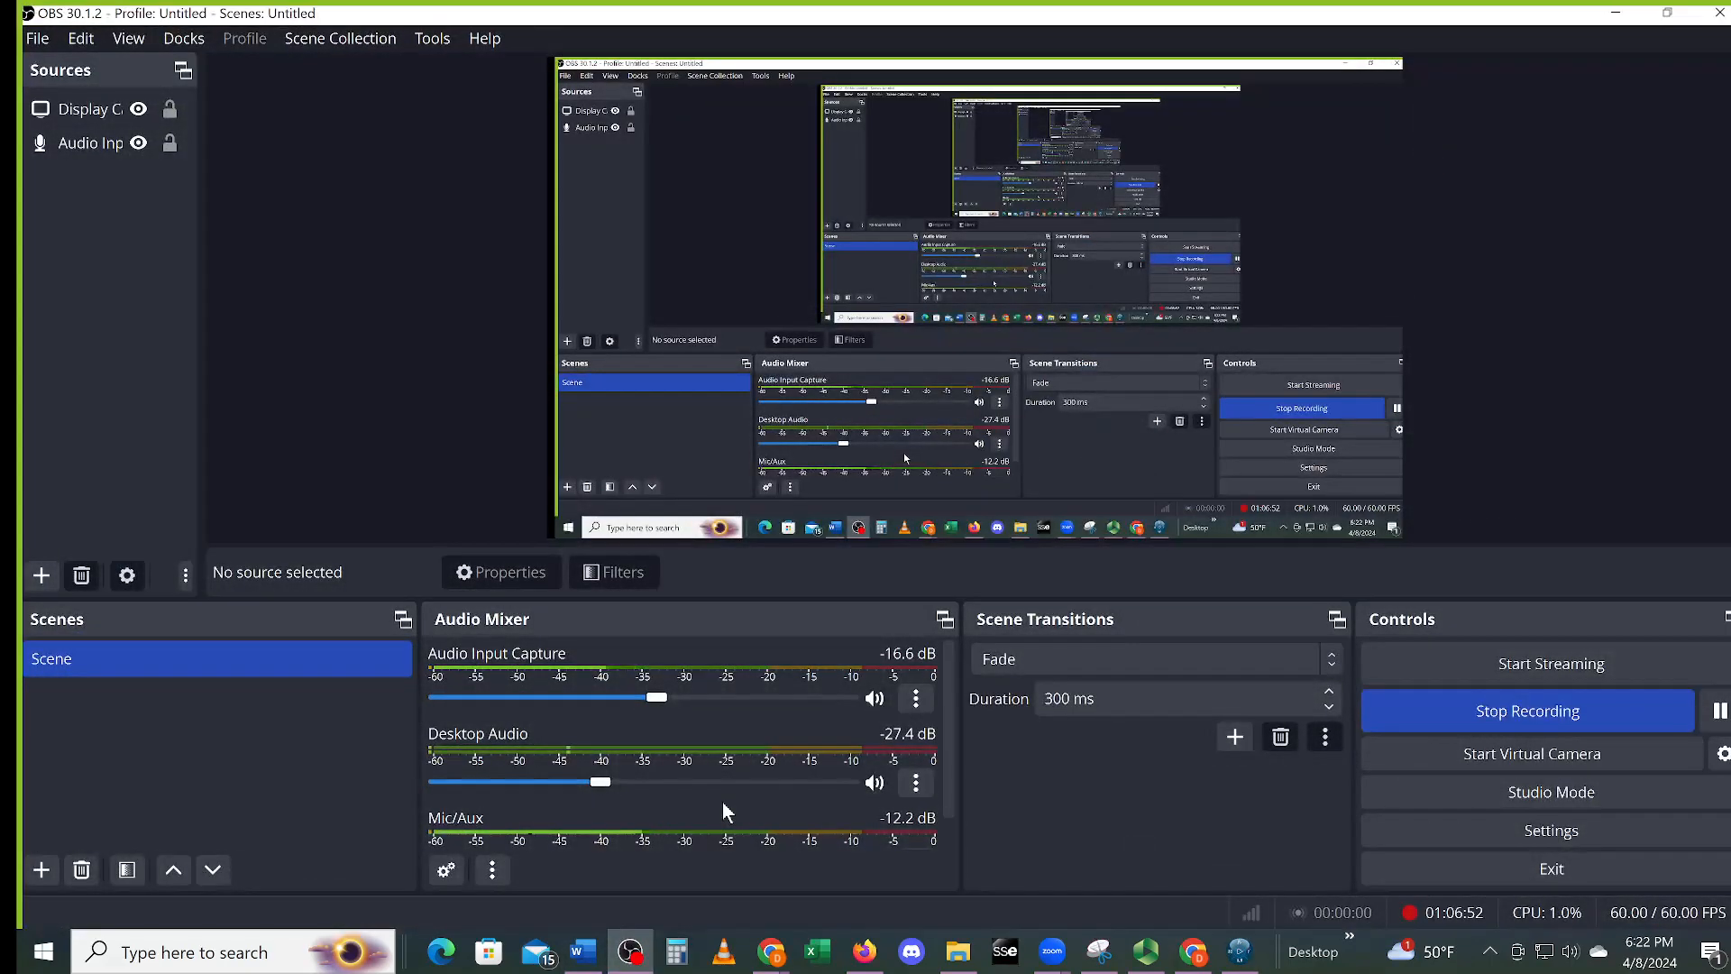